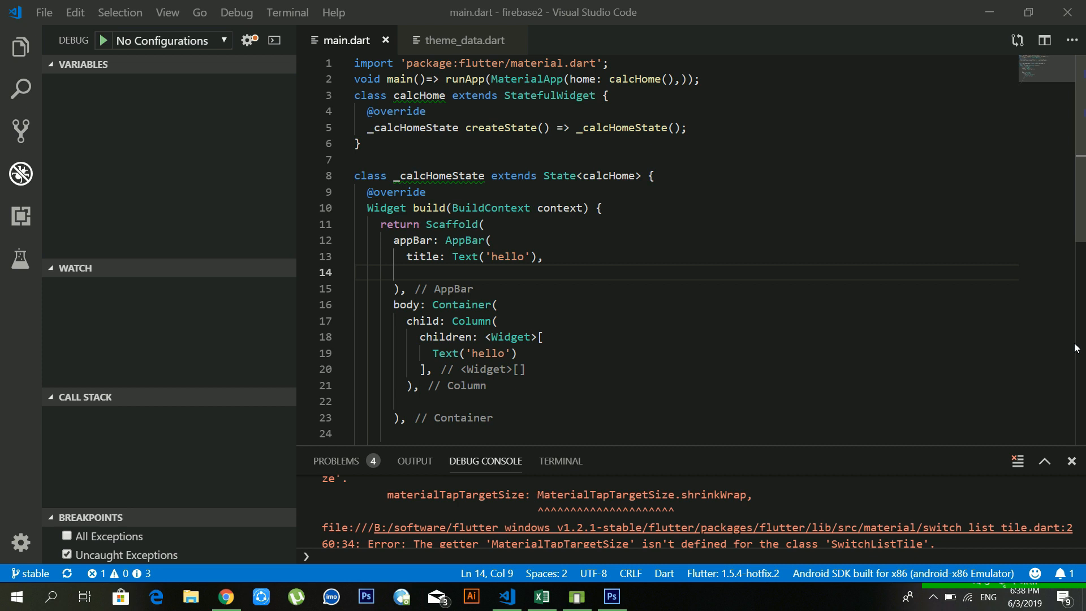
# Step: Launch Microsoft Word by running winword from the Run dialog
pyautogui.press('super+r')
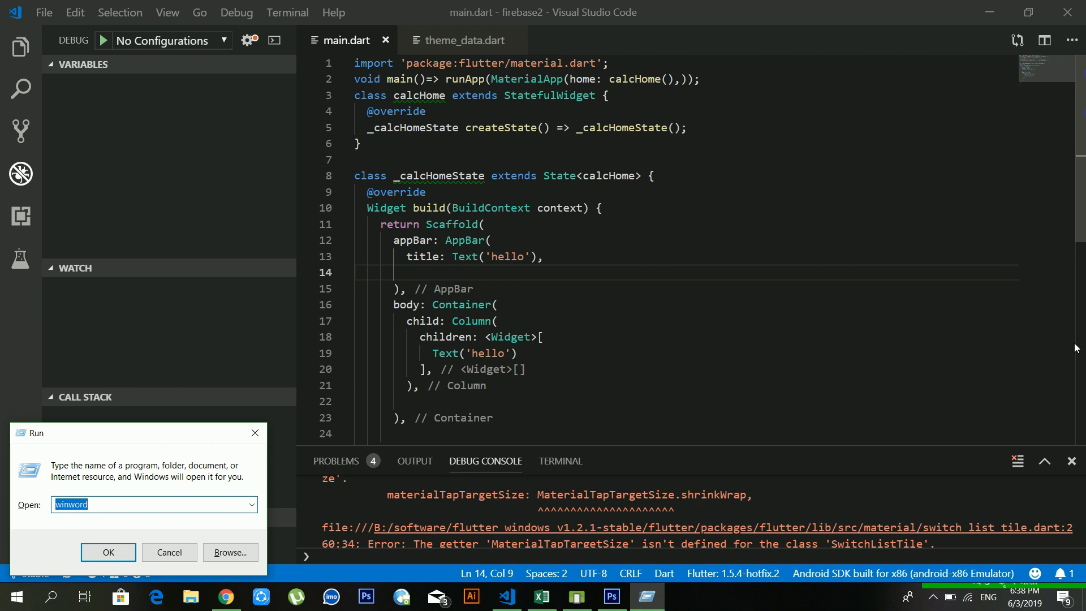
pyautogui.write('winword')
pyautogui.press('Return')
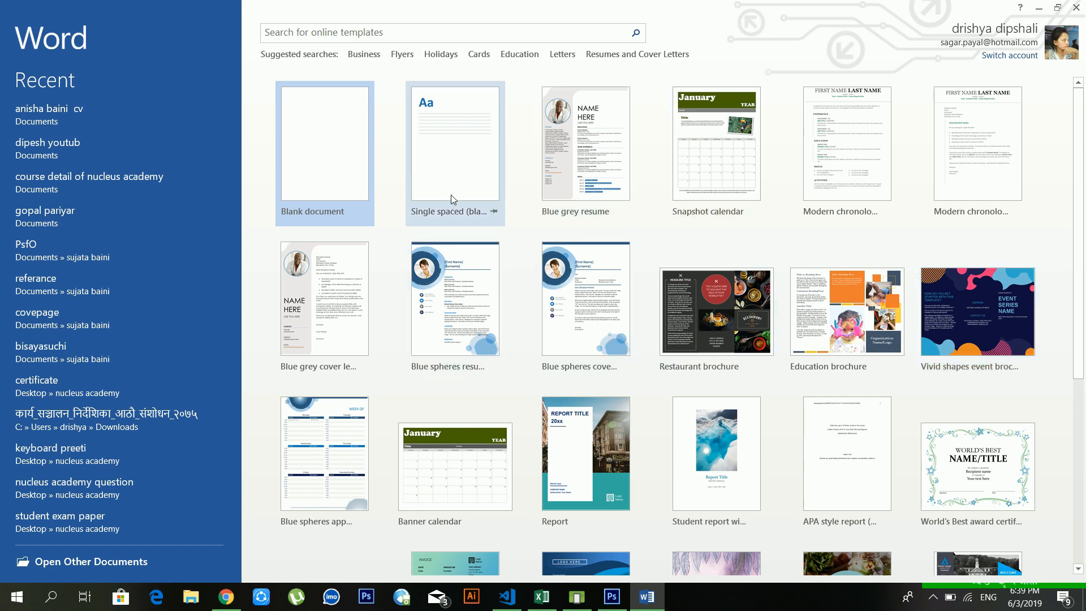
# Step: Create a blank document, then minimize, restore, restore down and maximize the Word window
pyautogui.click(337, 168)
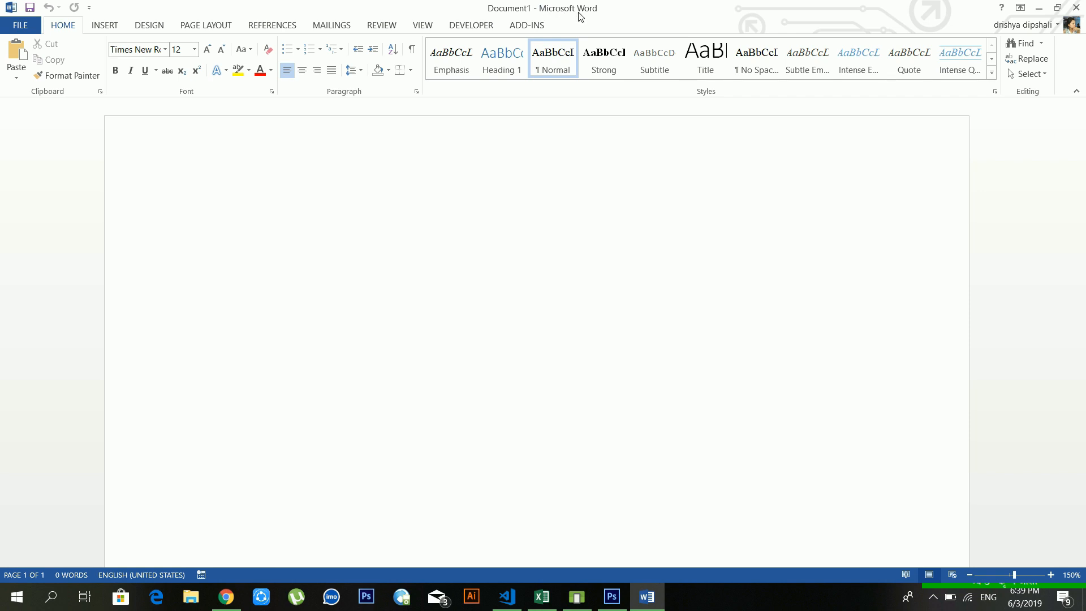
pyautogui.click(1038, 10)
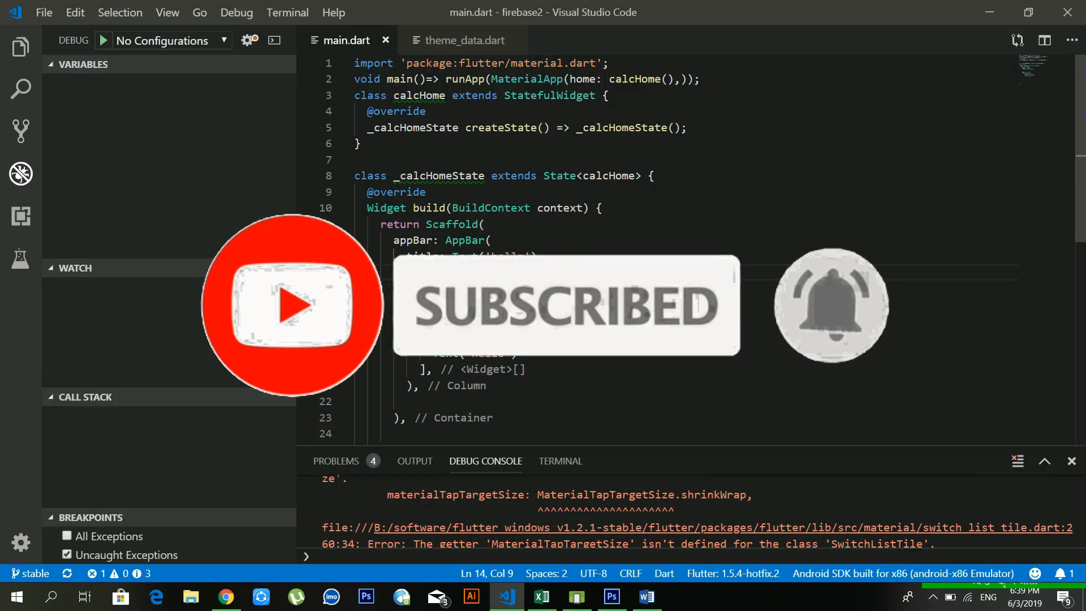
pyautogui.click(654, 602)
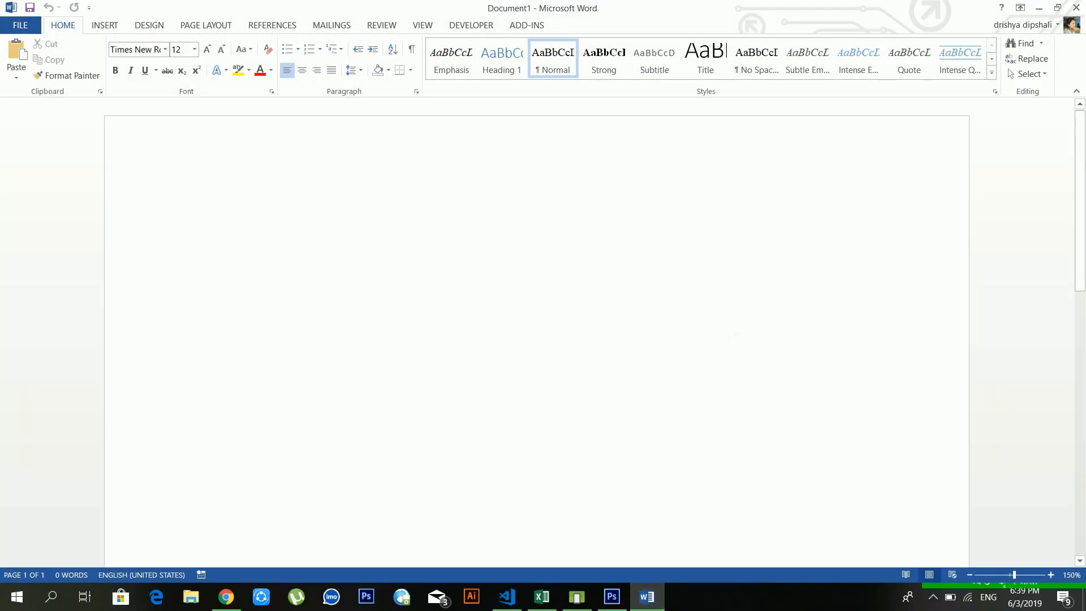
pyautogui.click(1057, 7)
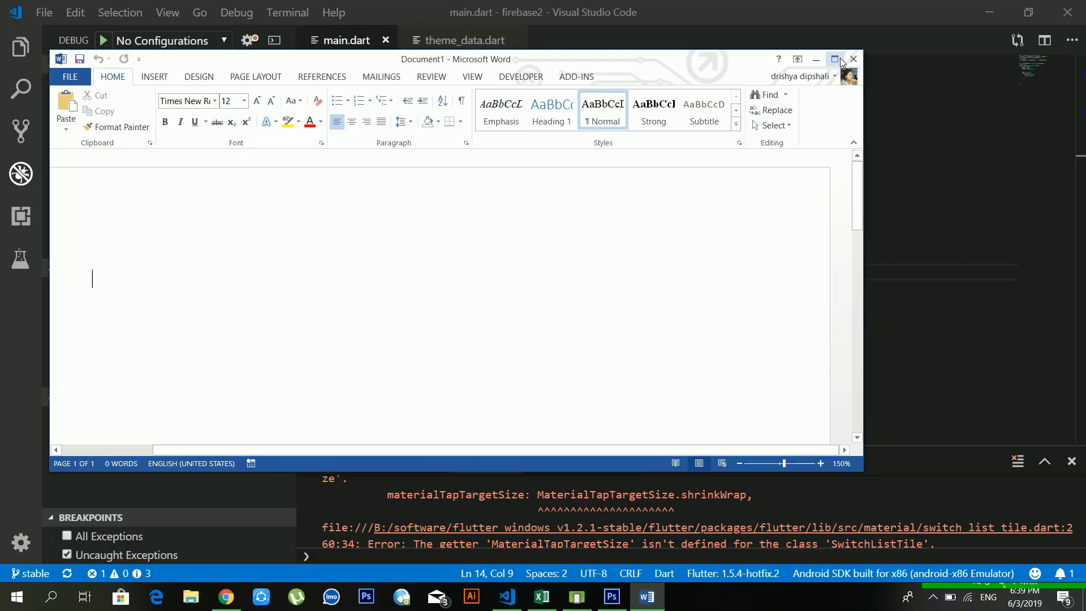
pyautogui.click(835, 58)
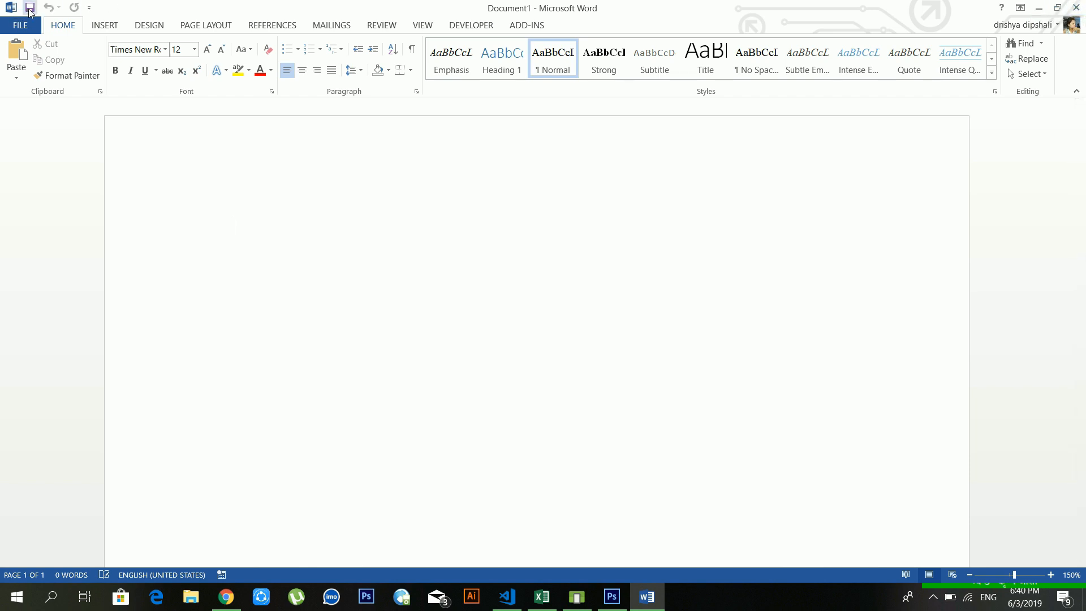
pyautogui.click(89, 9)
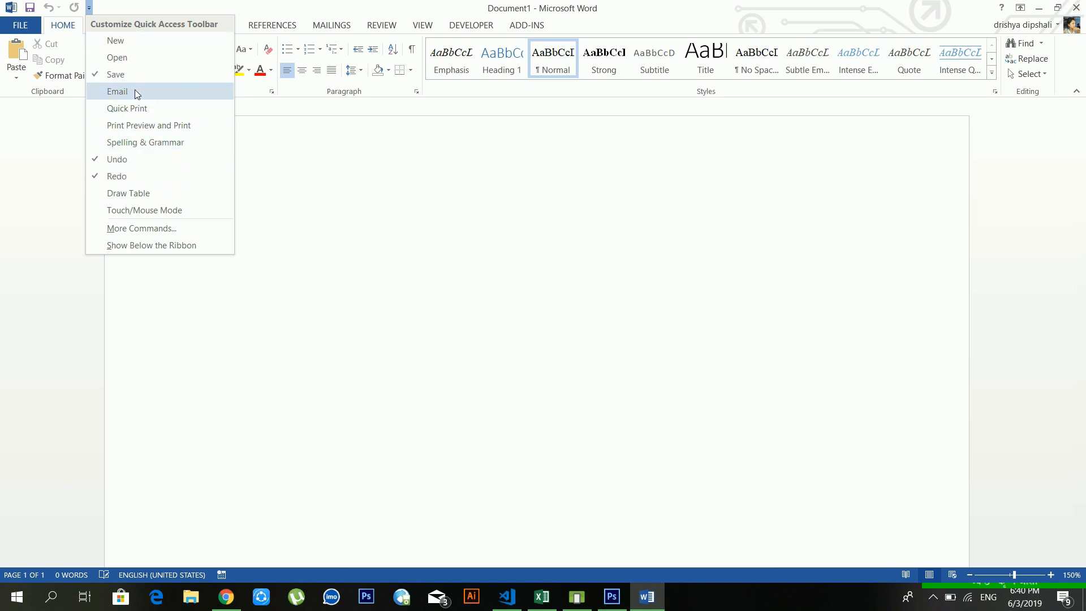
pyautogui.click(117, 91)
pyautogui.click(109, 7)
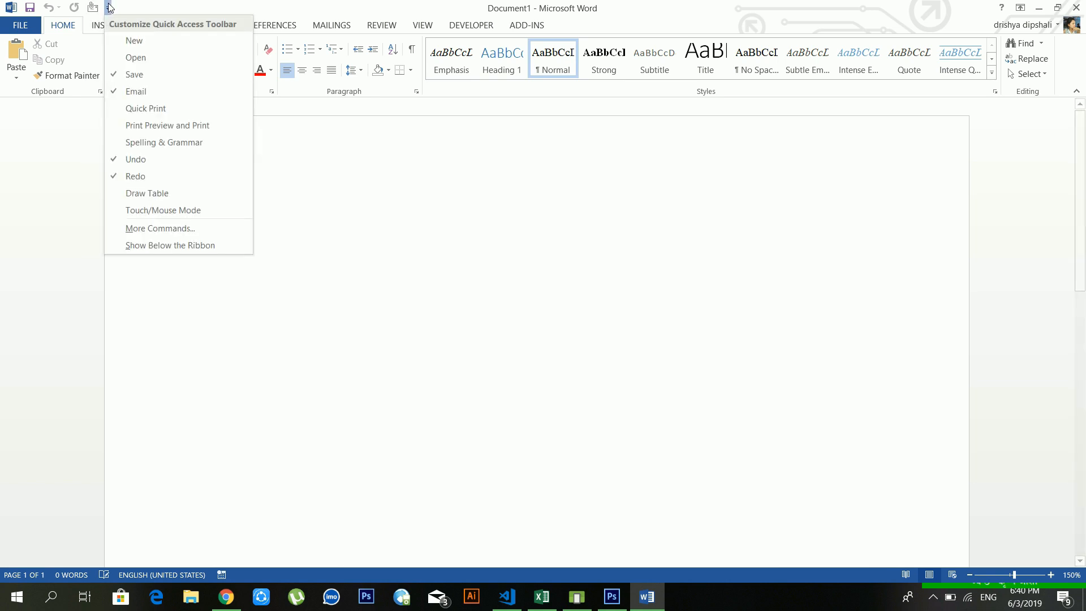
pyautogui.click(127, 91)
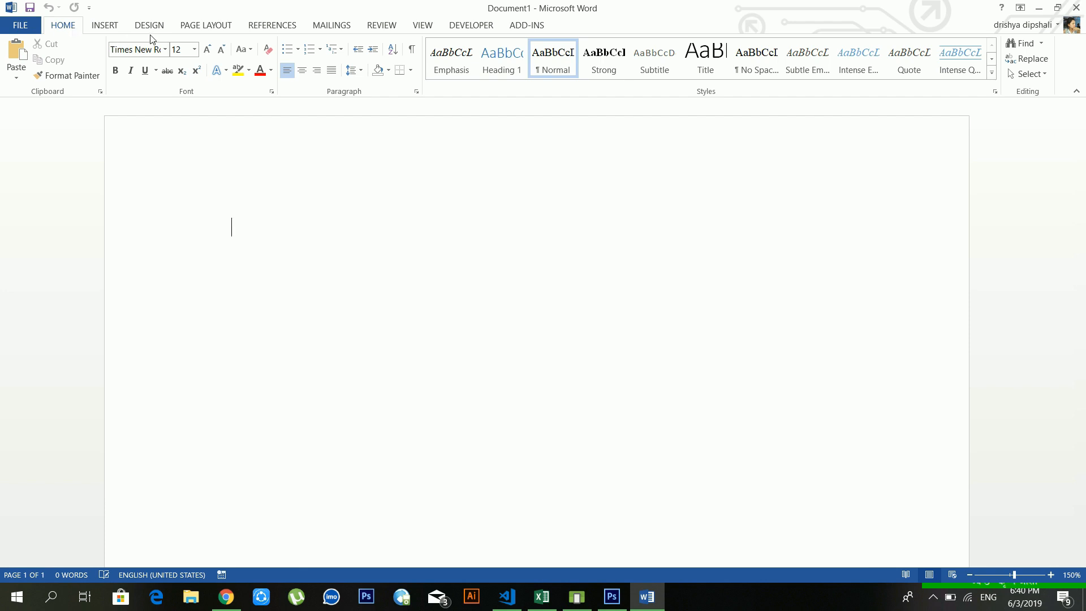
pyautogui.click(20, 24)
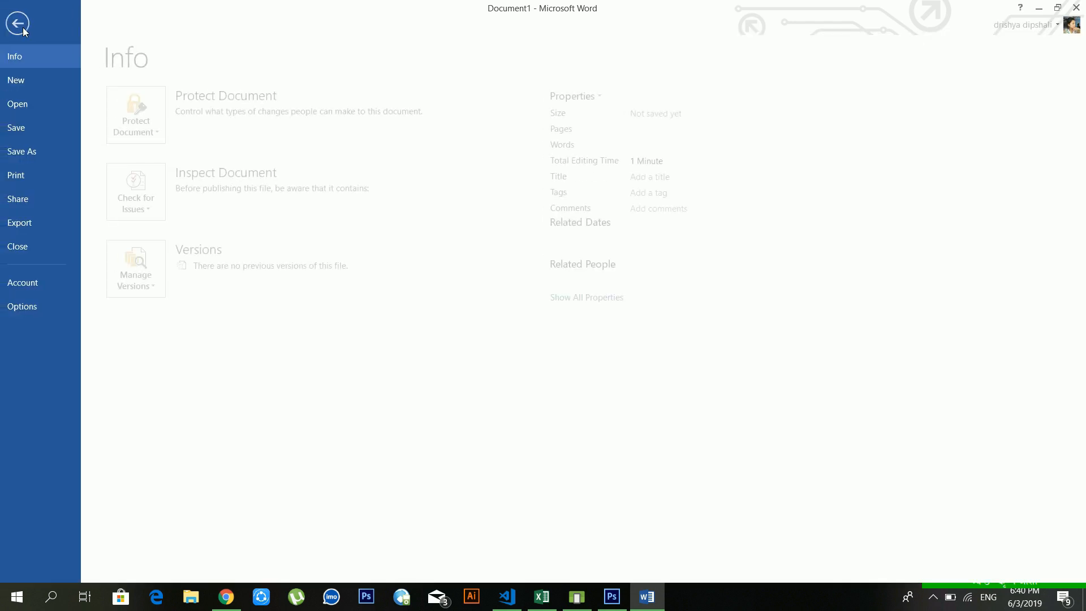
pyautogui.click(22, 25)
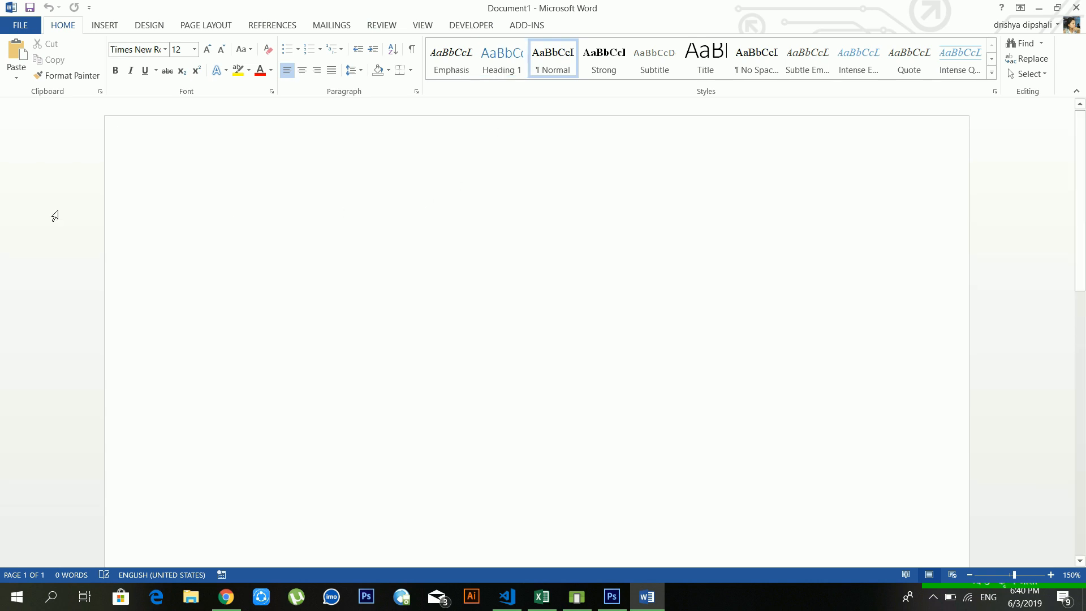
pyautogui.click(222, 189)
# Step: Type the 'hello everyone' line introducing the presenter and their video series on ms word
pyautogui.click(233, 228)
pyautogui.write('hello everyone ')
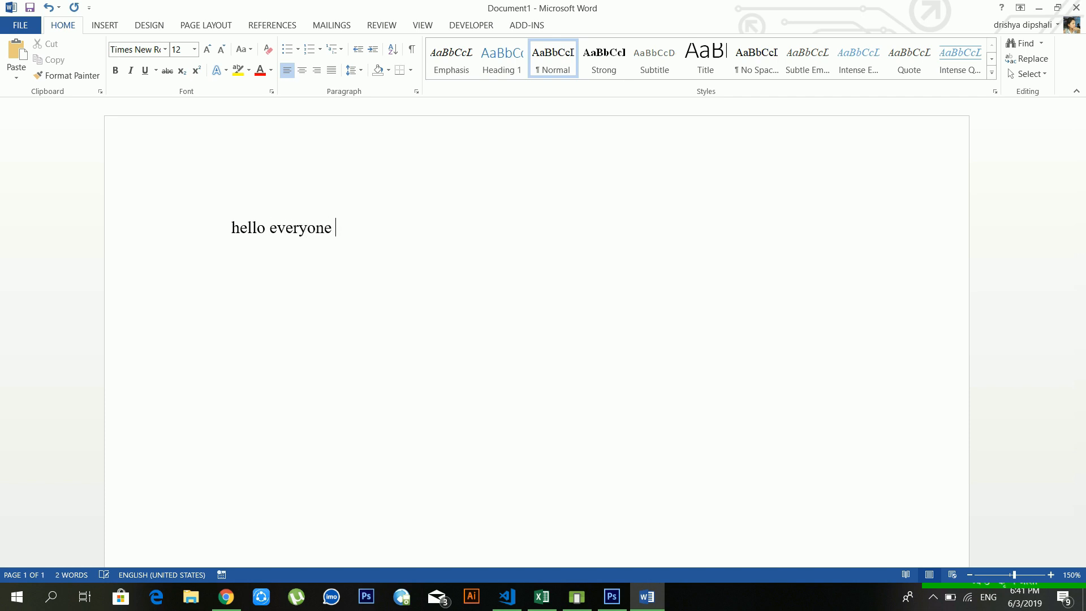
pyautogui.write('Its me dipesh rai a')
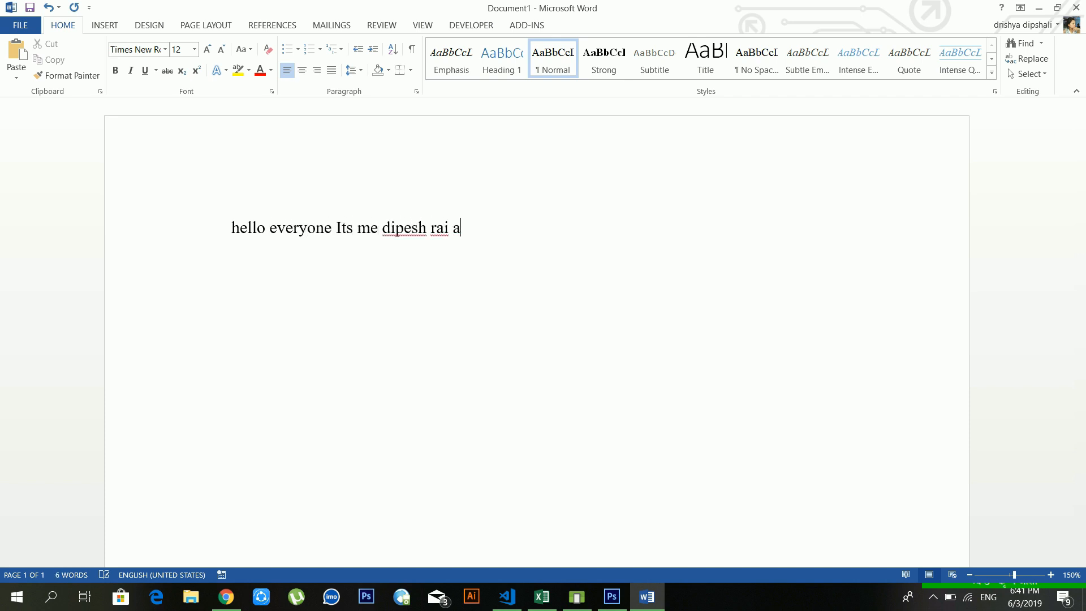
pyautogui.write('nd I am maki')
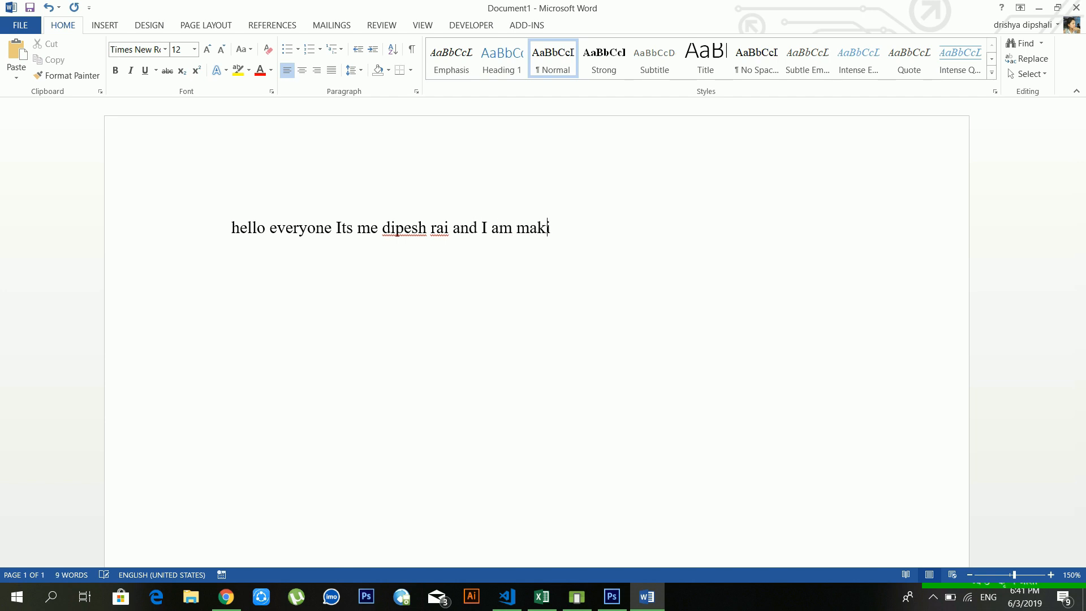
pyautogui.write('ng a vid')
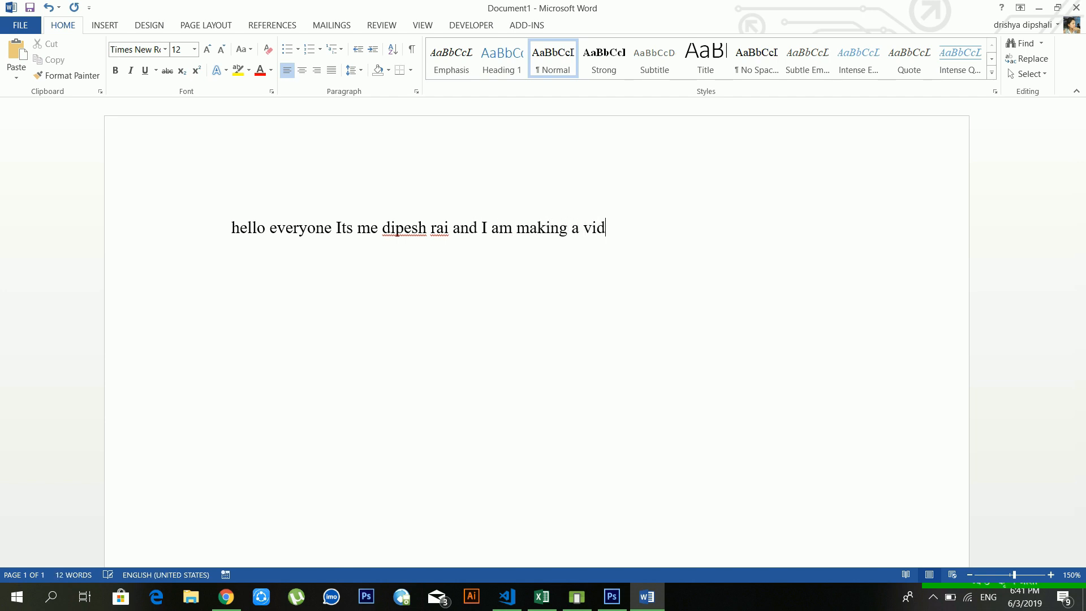
pyautogui.write('eo series on ms word')
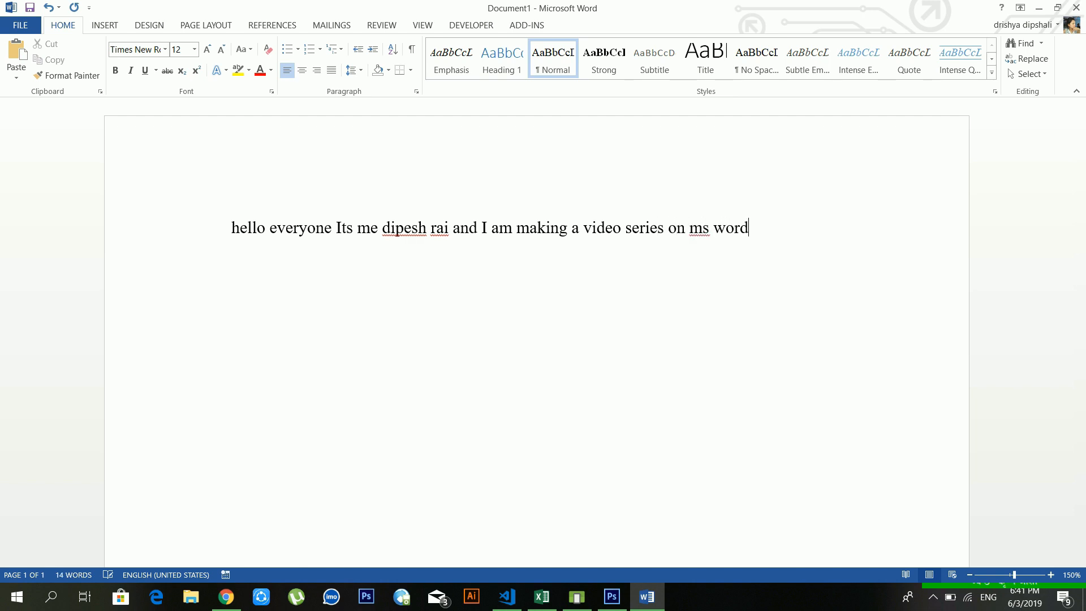
pyautogui.write(' for you .')
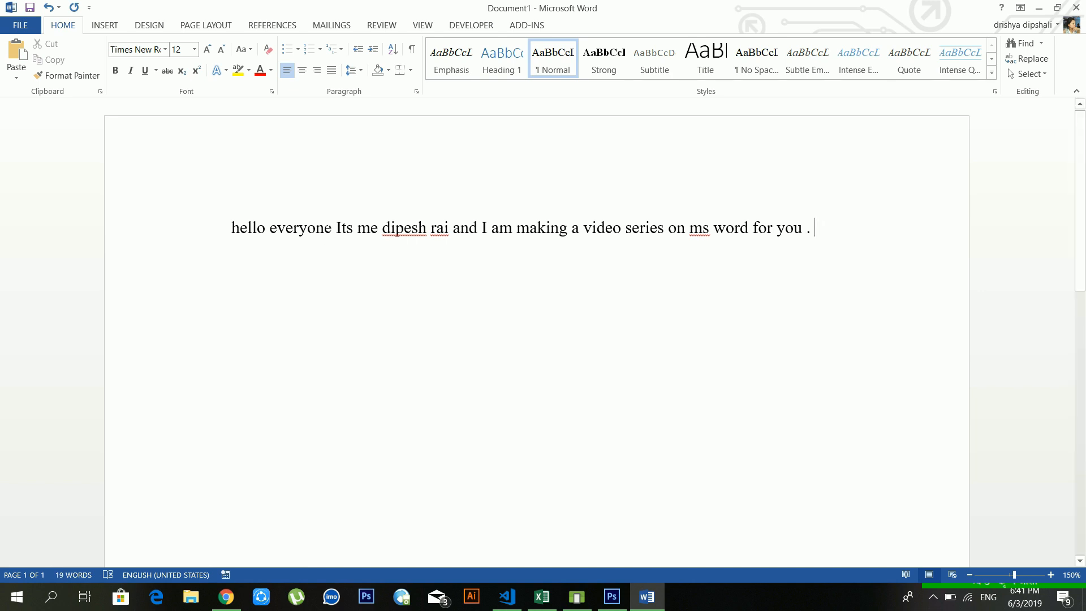
# Step: Go to the File backstage's Save As page with Computer chosen as the location
pyautogui.click(25, 31)
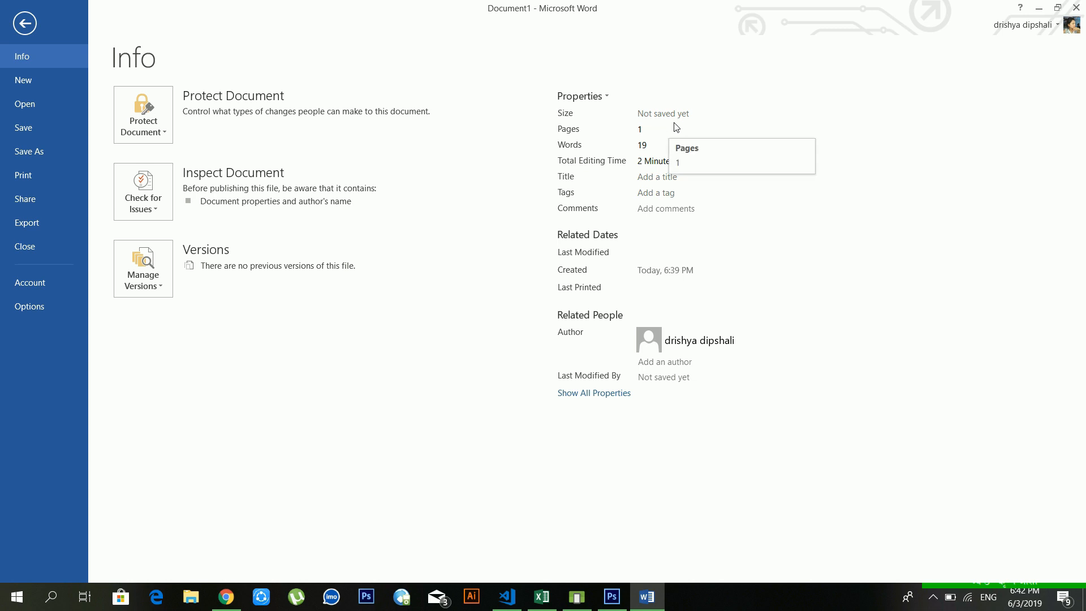
pyautogui.click(26, 31)
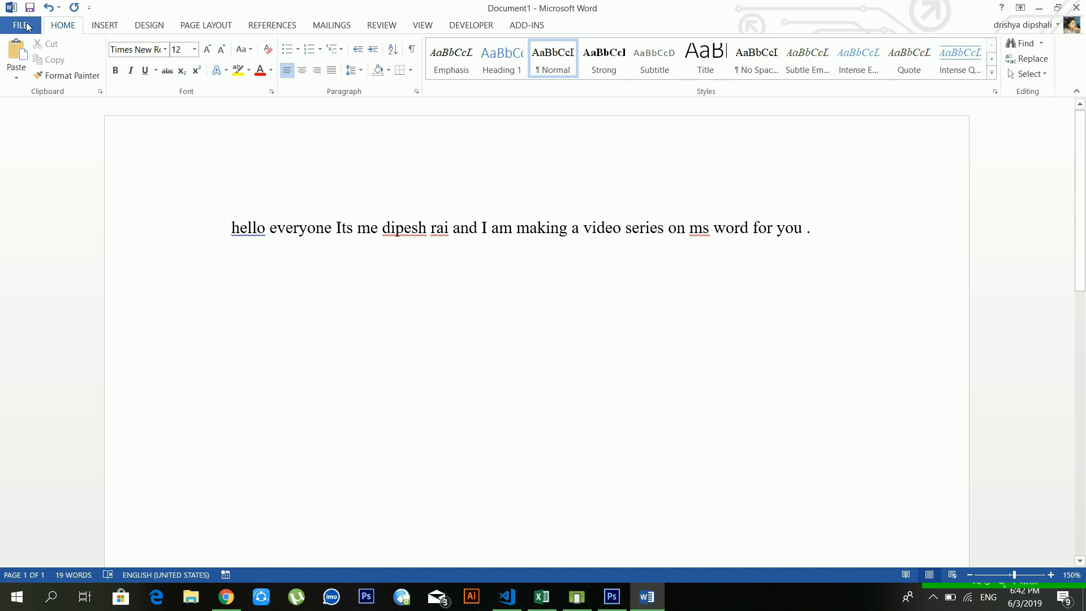
pyautogui.click(23, 26)
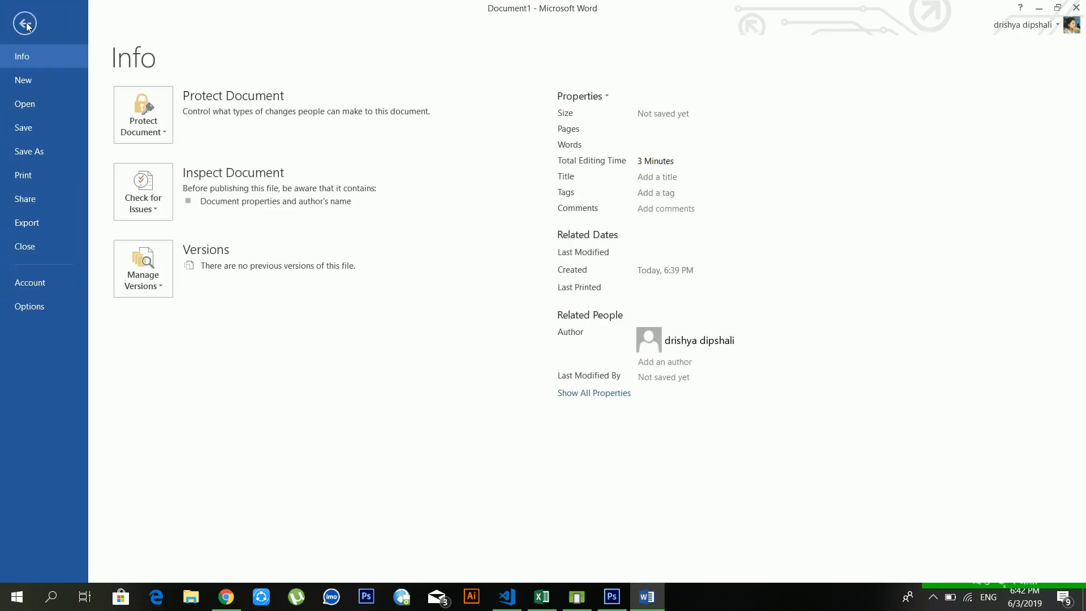
pyautogui.click(41, 131)
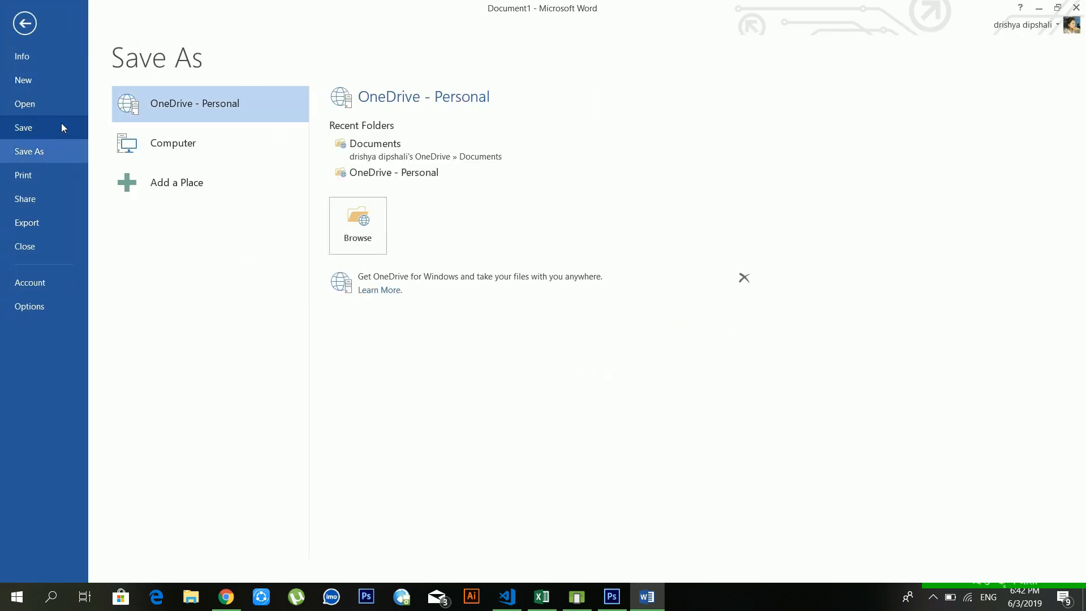
pyautogui.click(164, 134)
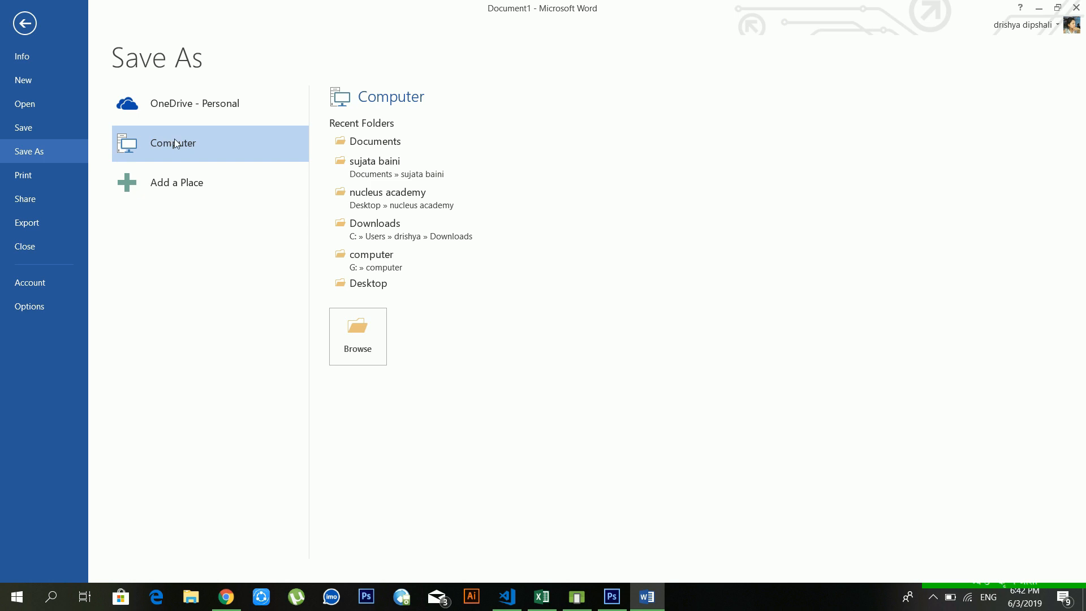
# Step: Save the document in the Documents folder as 'dipesh youtube 2'
pyautogui.click(408, 141)
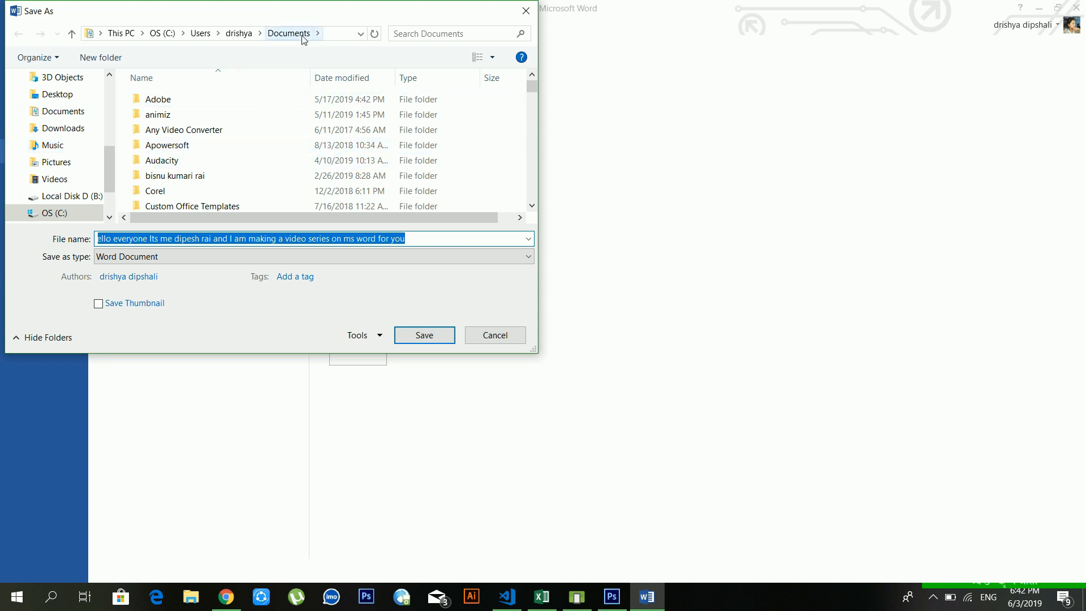
pyautogui.click(381, 239)
pyautogui.moveTo(433, 240); pyautogui.dragTo(95, 239)
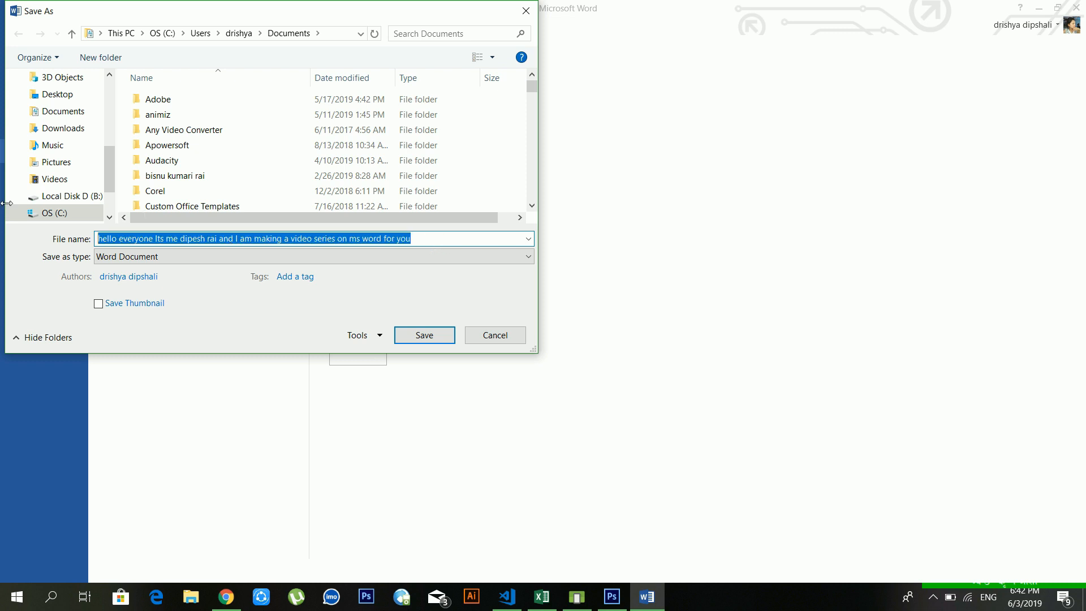
pyautogui.write('dipesh')
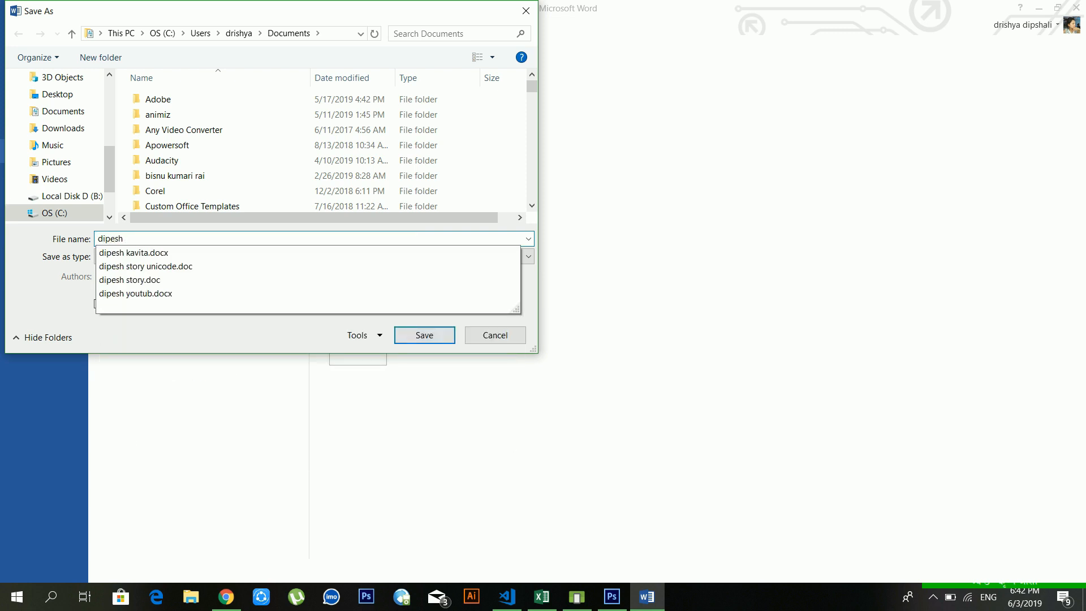
pyautogui.write(' youtub')
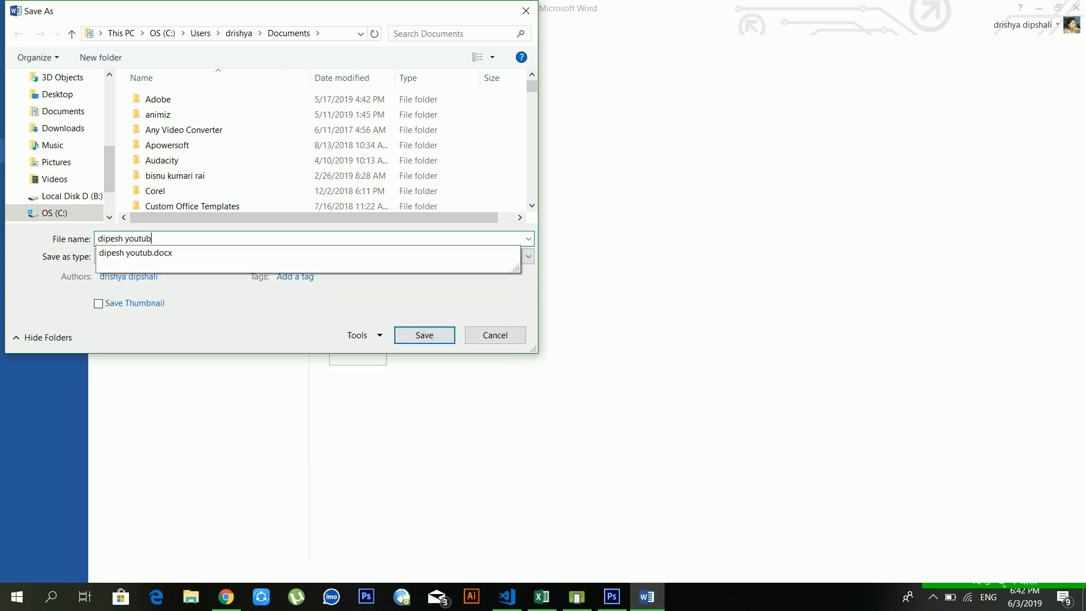
pyautogui.write('e 2')
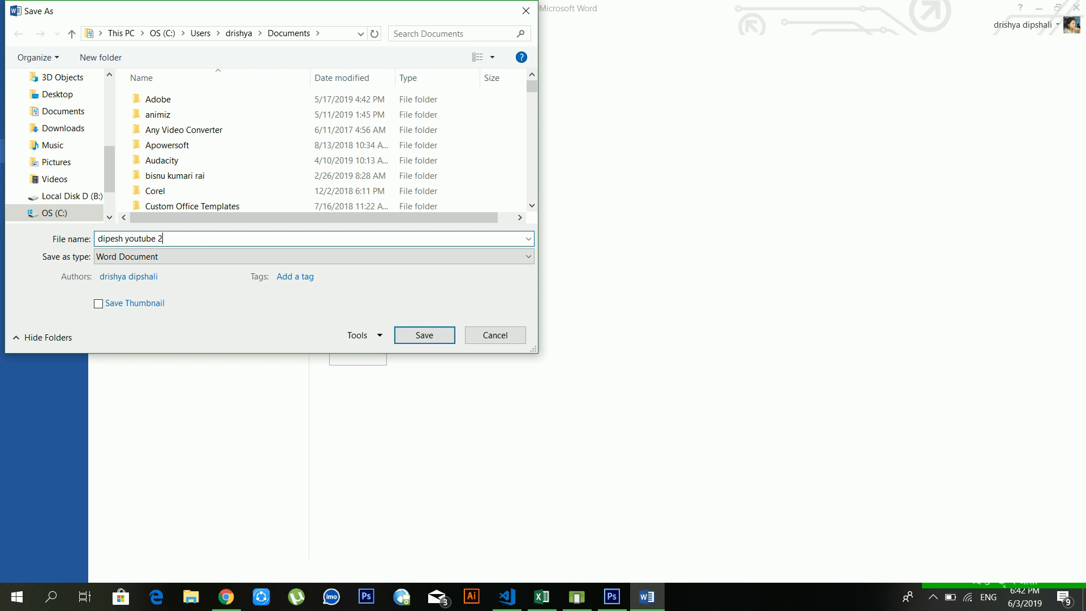
pyautogui.press('Return')
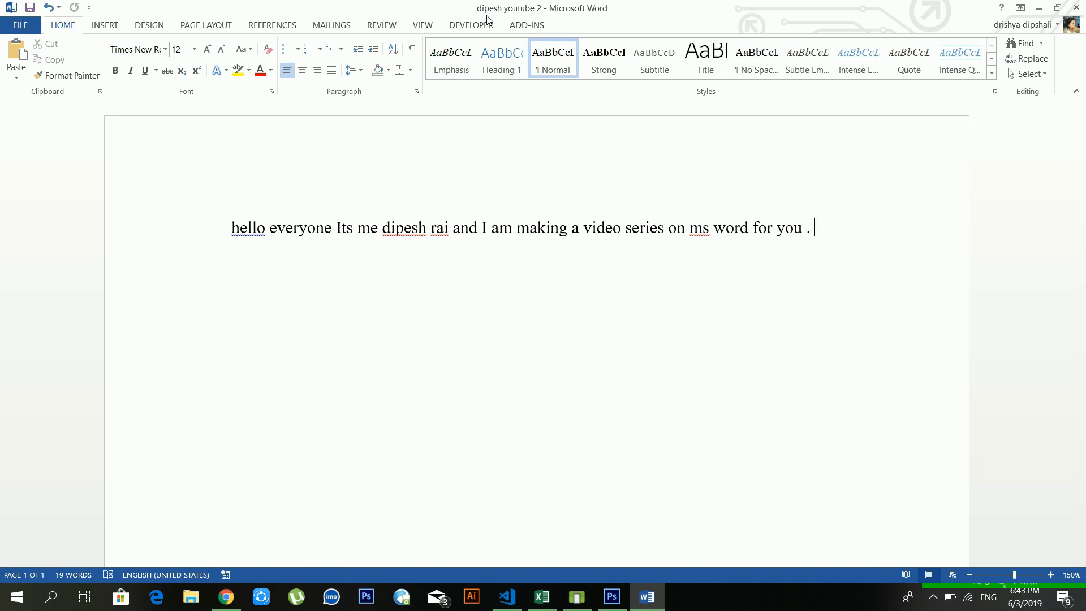
# Step: Reopen Save As for the Documents folder, keeping the 'dipesh youtube 2' file name
pyautogui.click(20, 28)
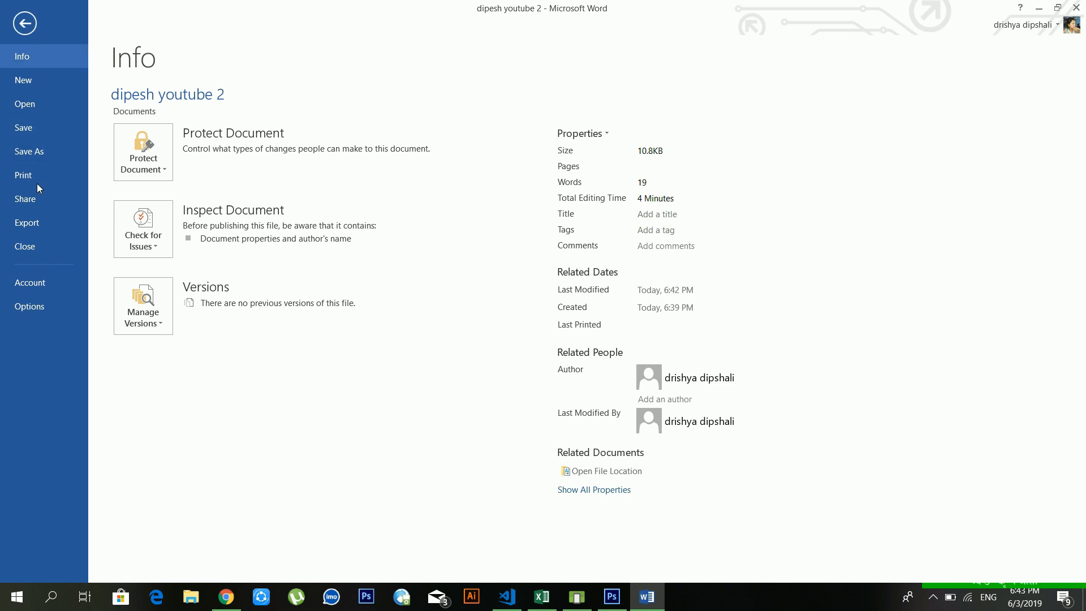
pyautogui.click(38, 151)
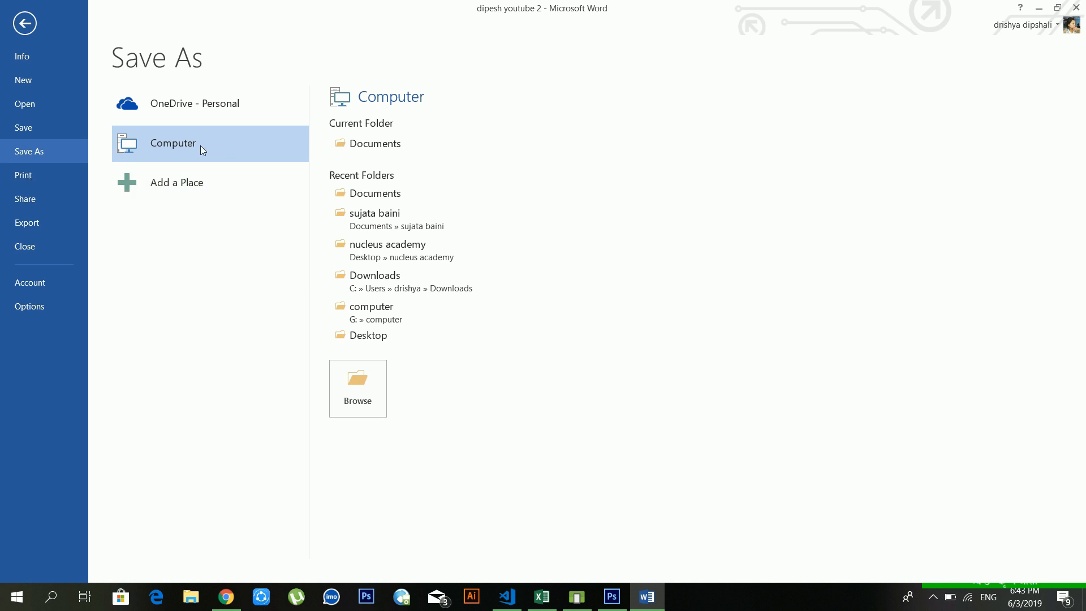
pyautogui.click(361, 142)
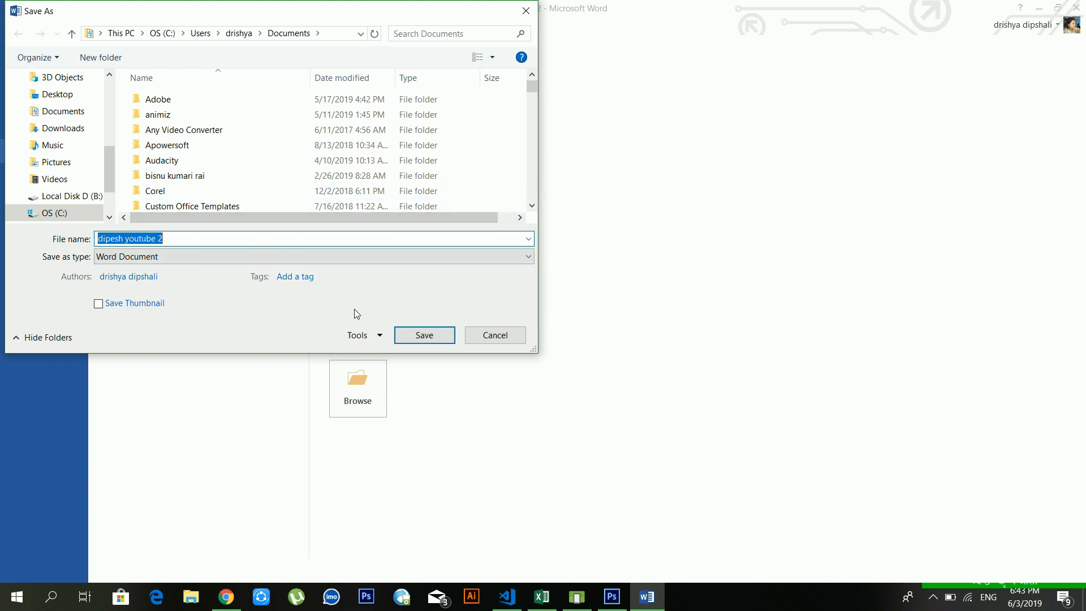
pyautogui.click(371, 245)
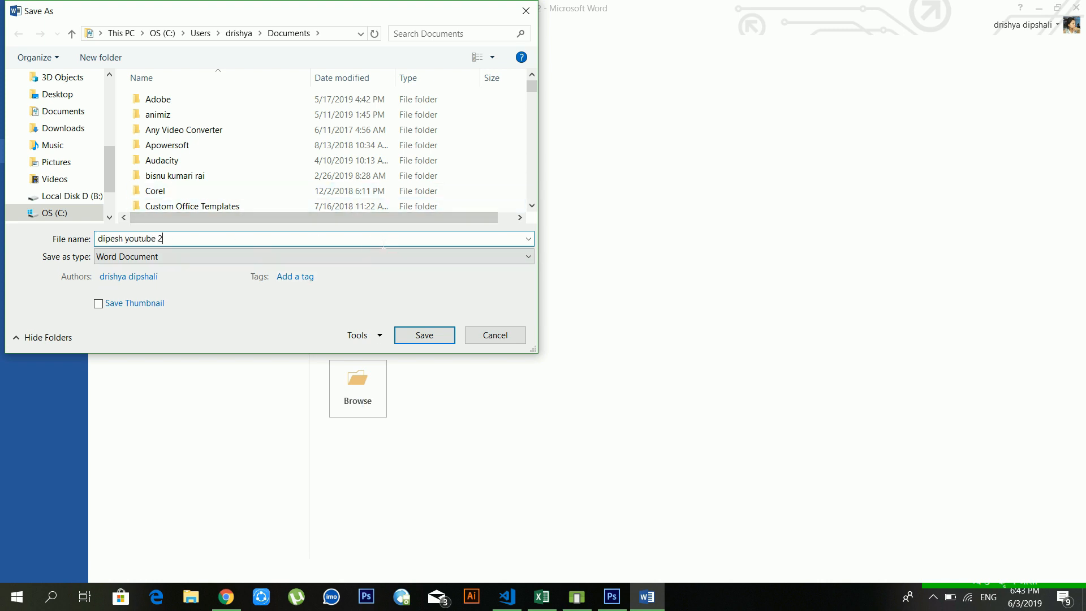
# Step: Set and confirm a password to open in General Options, save, then close the document
pyautogui.click(364, 335)
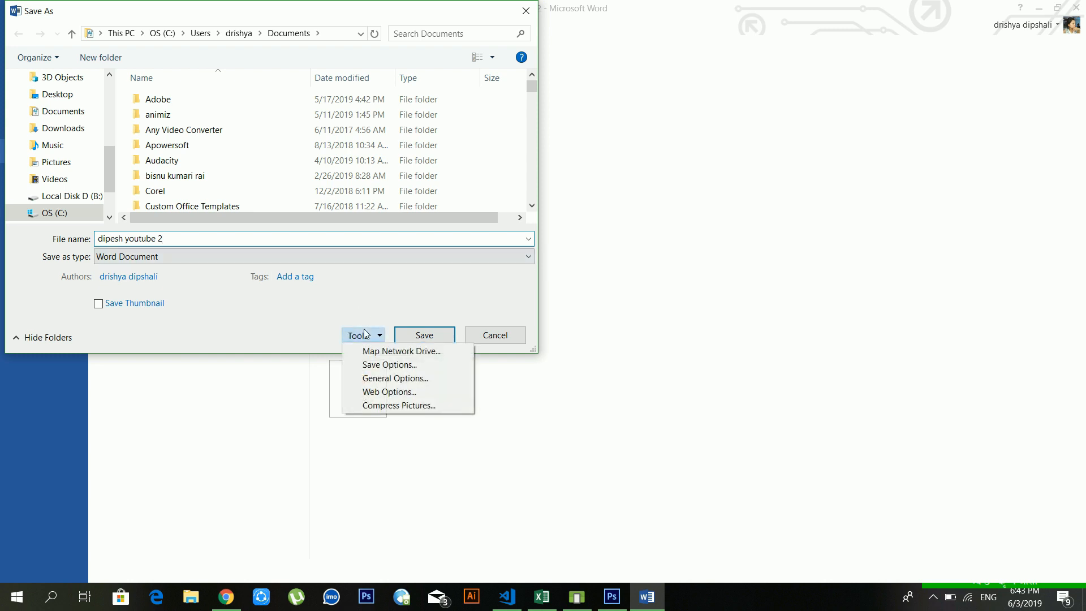
pyautogui.click(370, 377)
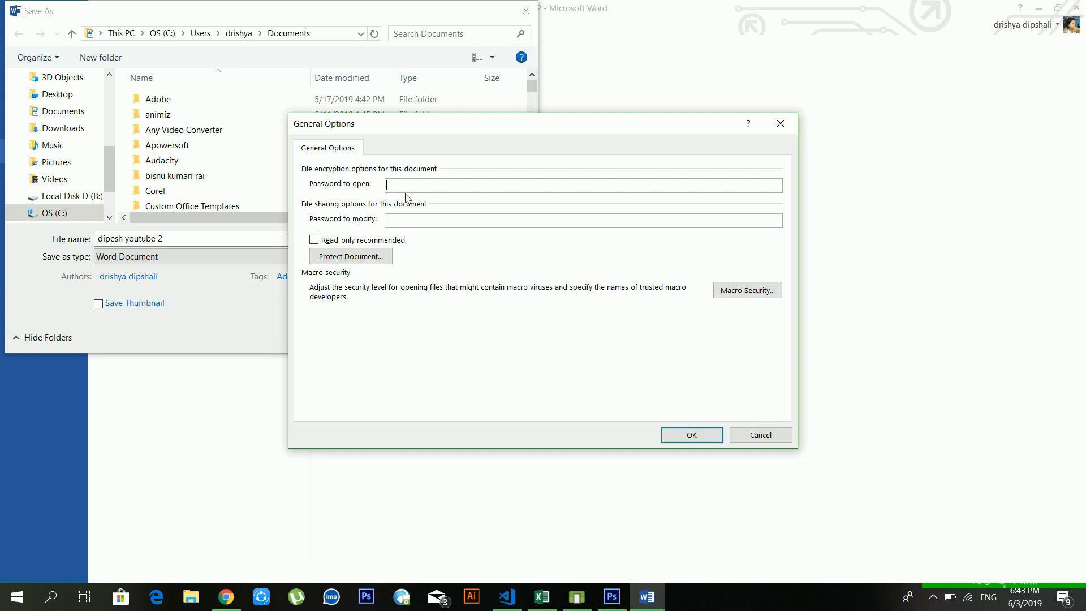
pyautogui.write('123')
pyautogui.press('Return')
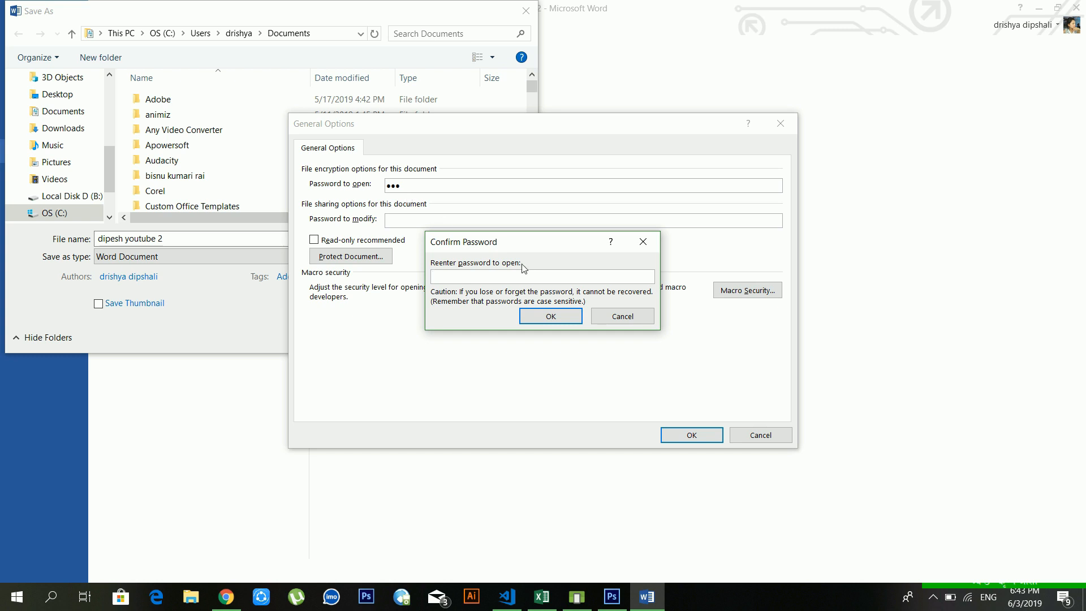
pyautogui.write('123')
pyautogui.press('Return')
pyautogui.press('Return')
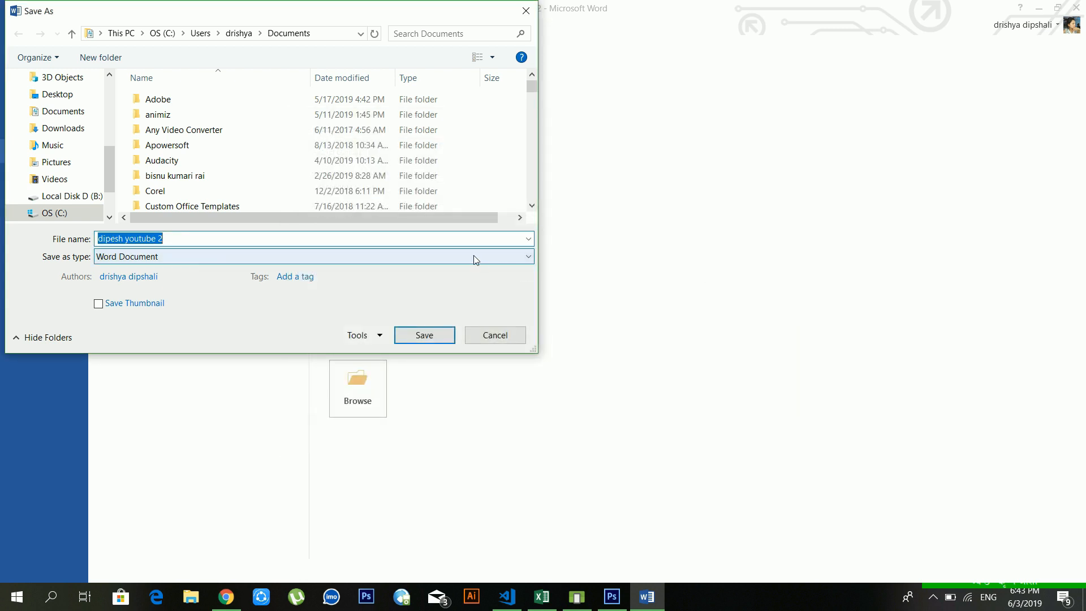
pyautogui.click(280, 238)
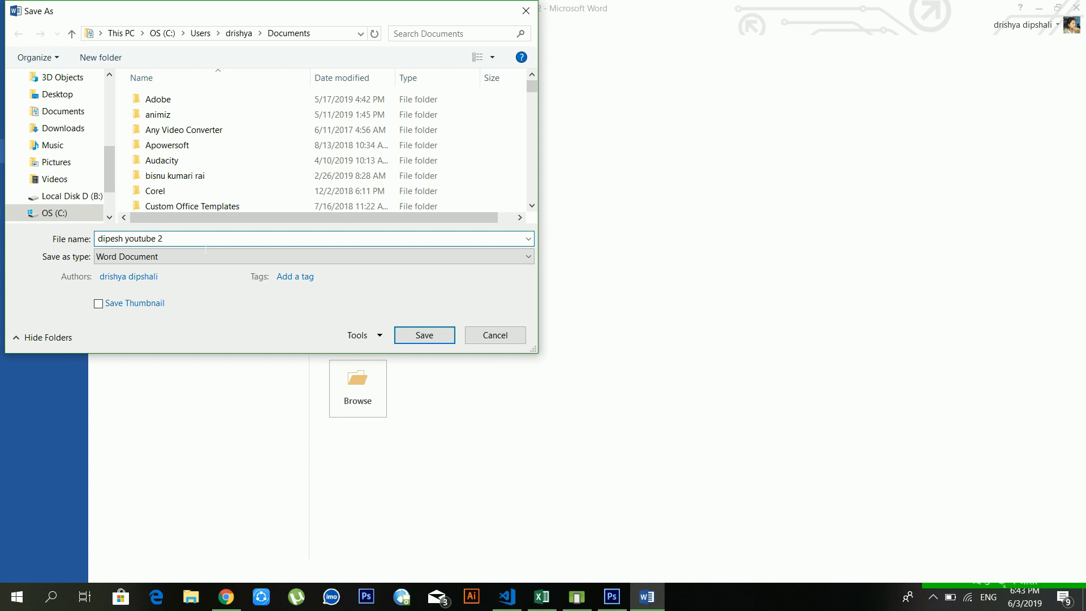
pyautogui.click(408, 337)
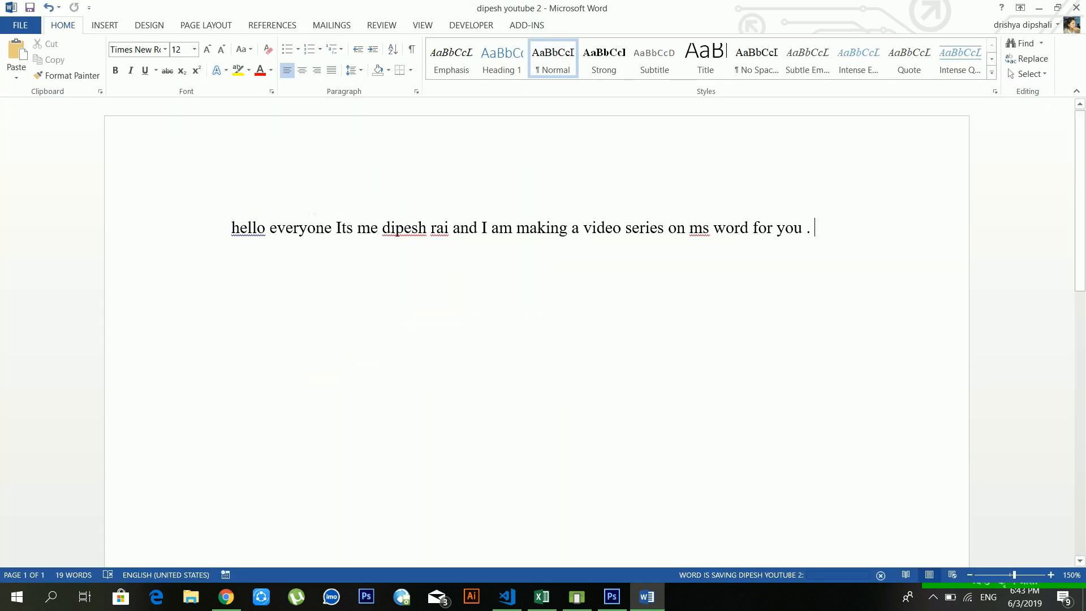
pyautogui.click(15, 28)
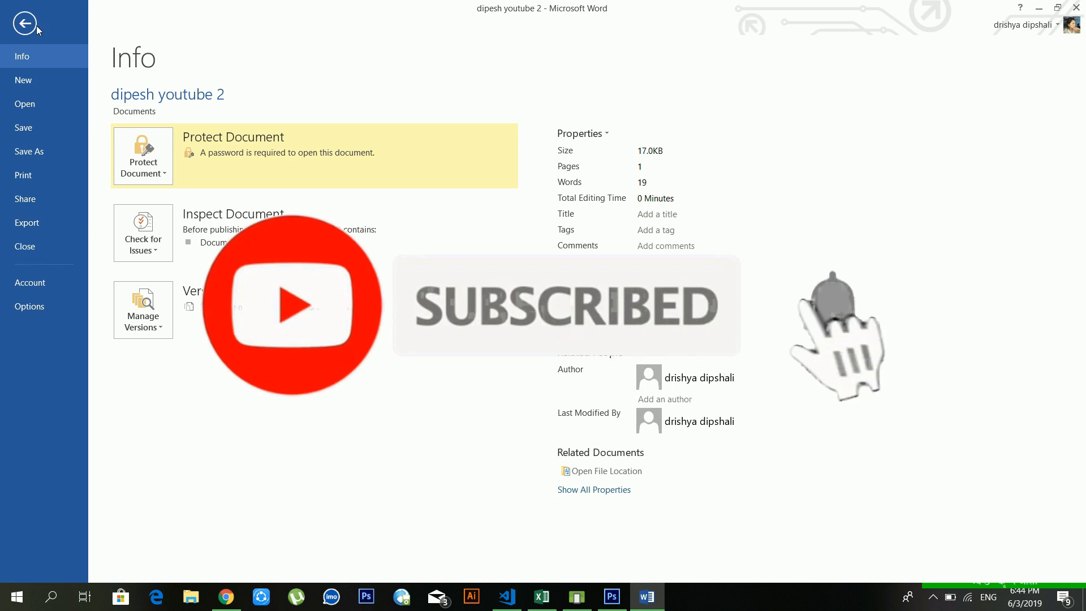
pyautogui.click(36, 241)
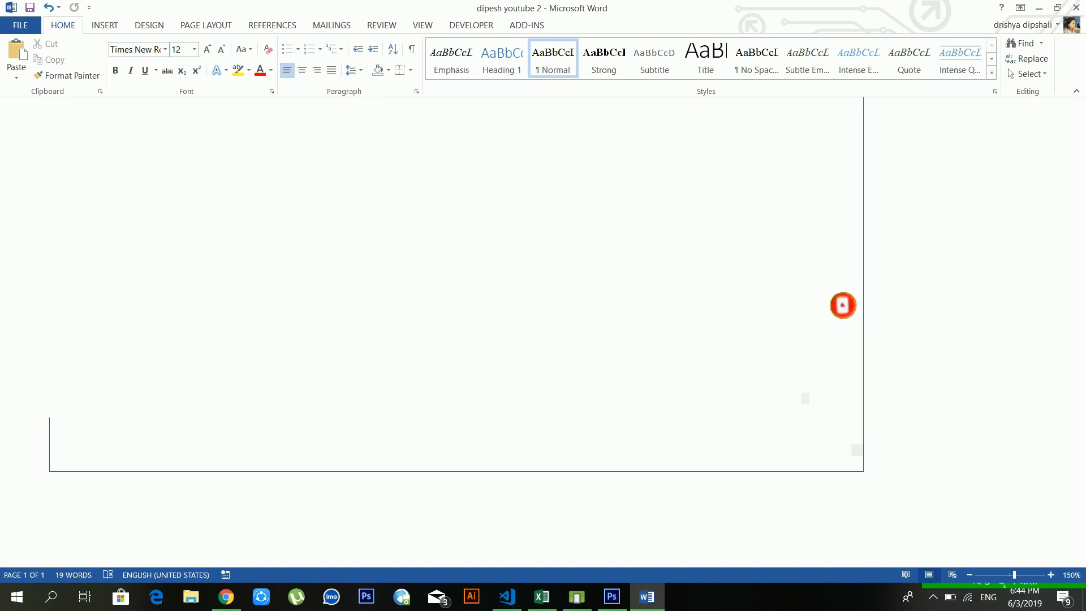
# Step: Reopen 'dipesh youtube 2' from Recent Documents, entering its password to open
pyautogui.click(22, 28)
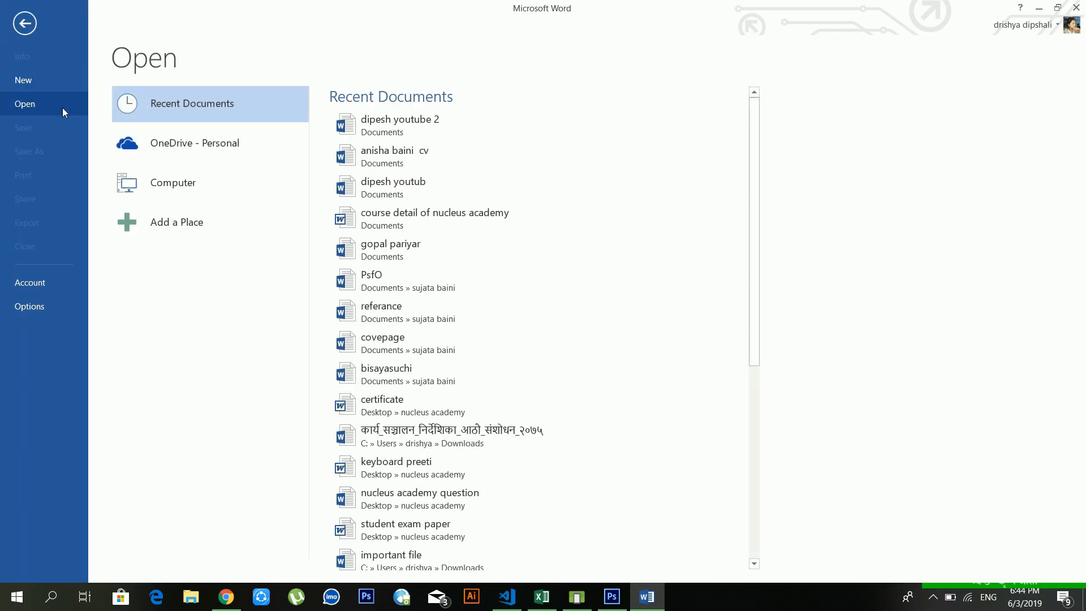
pyautogui.click(408, 135)
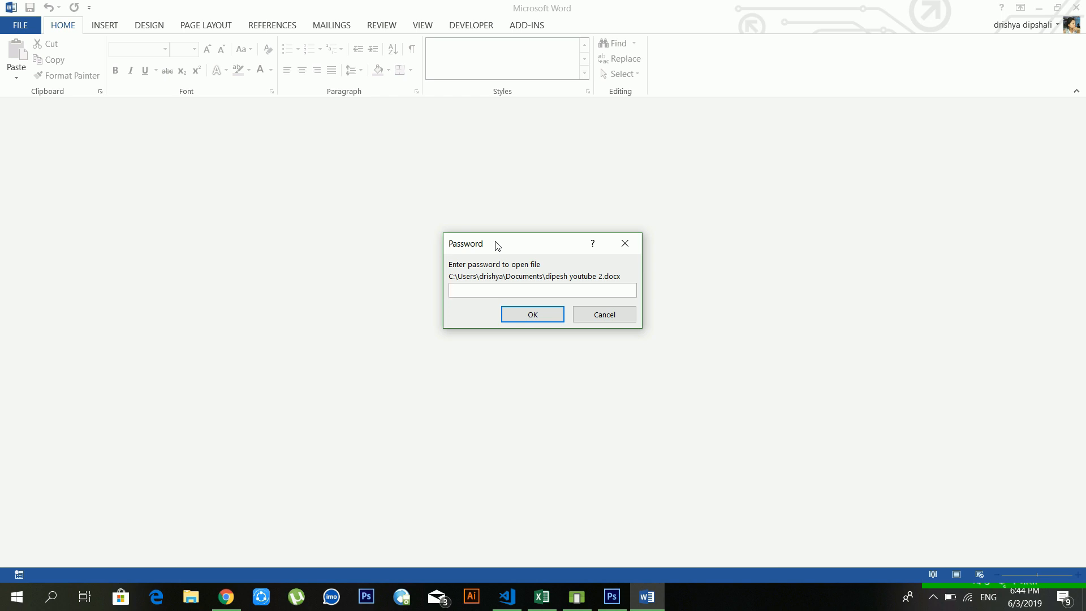
pyautogui.write('123')
pyautogui.press('Return')
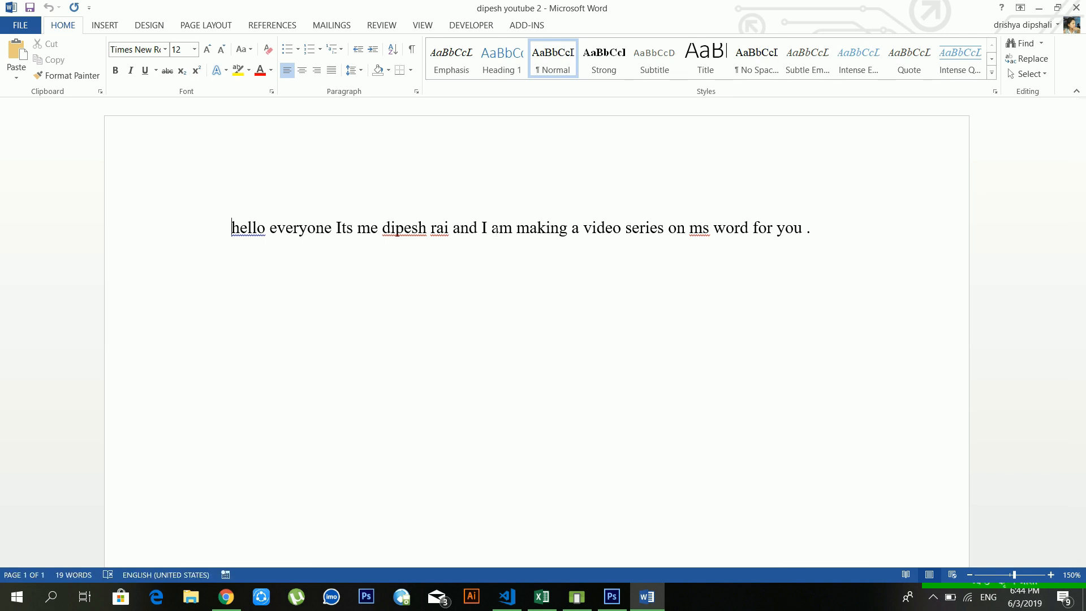
# Step: Click along the reopened sentence, then view the Info page showing the password requirement
pyautogui.click(559, 227)
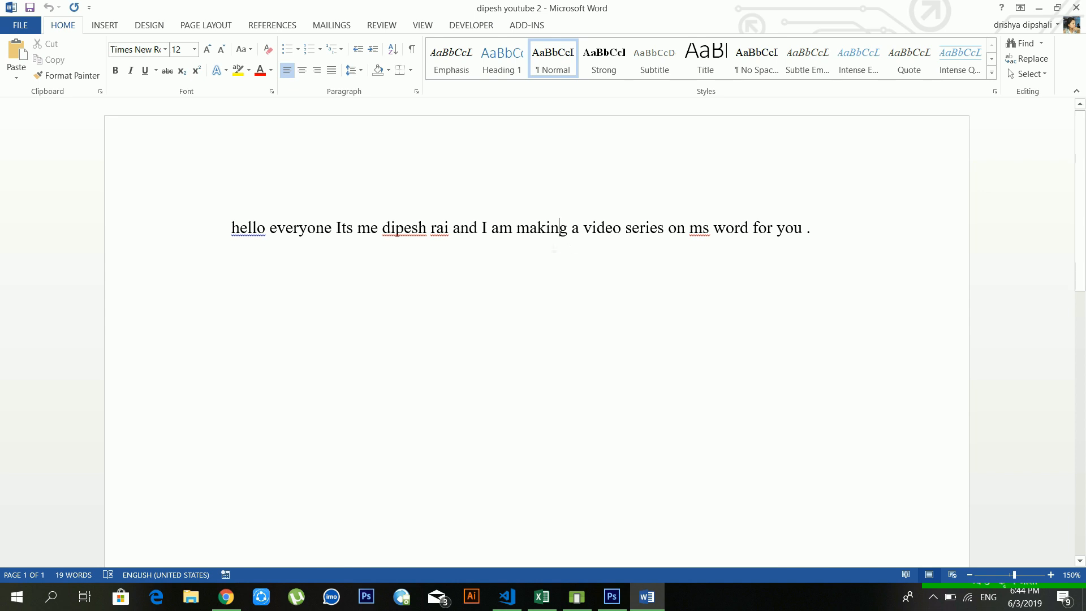
pyautogui.click(677, 227)
pyautogui.click(774, 228)
pyautogui.click(794, 228)
pyautogui.click(826, 230)
pyautogui.click(9, 25)
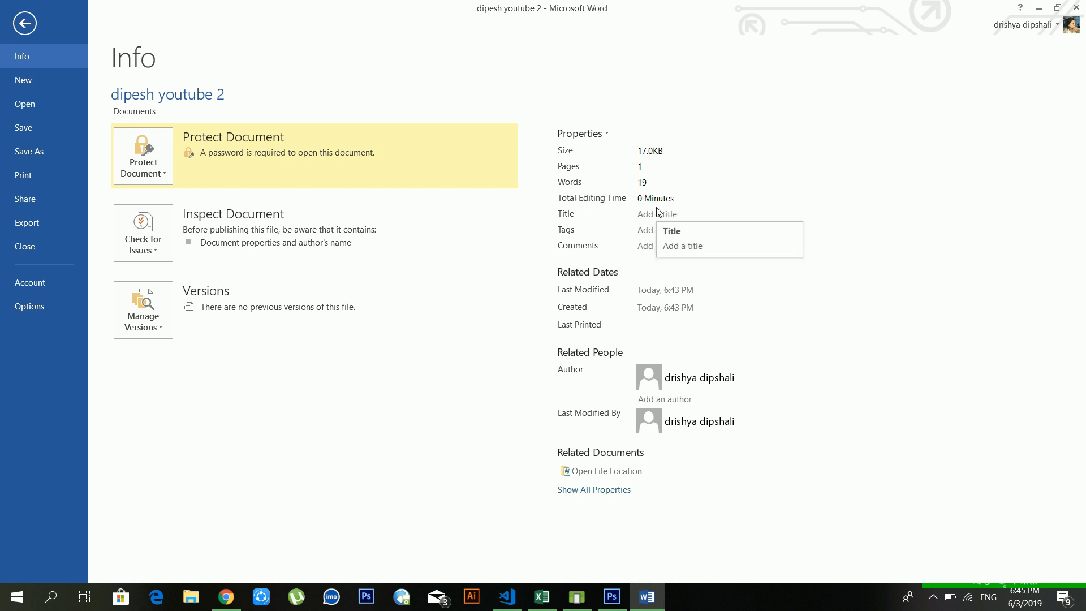
# Step: Create a blank Document2 and close it, then return to the greeting text before 'me'
pyautogui.click(35, 80)
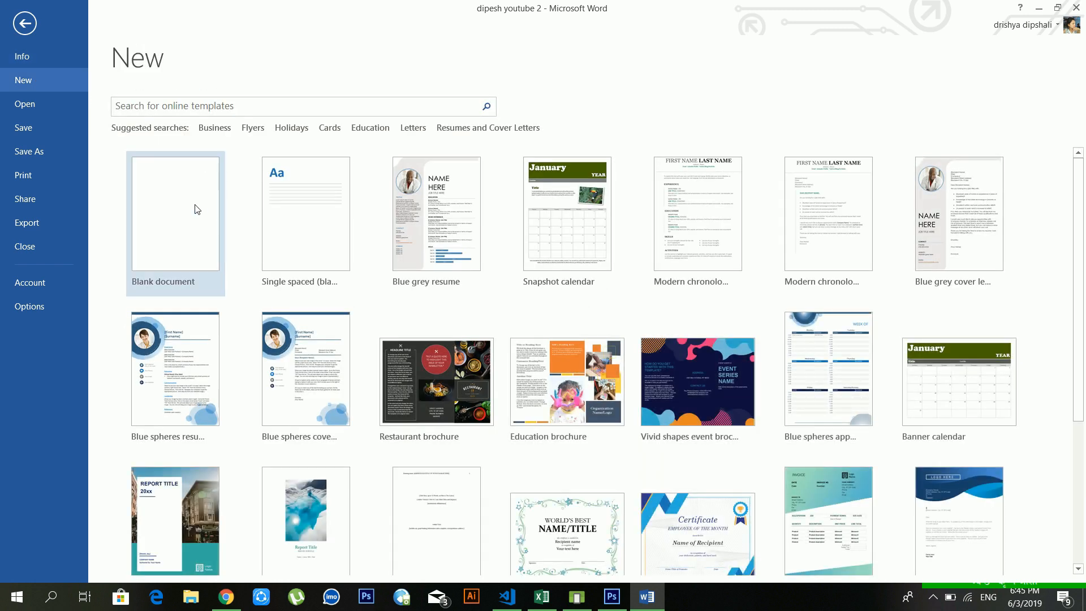
pyautogui.click(197, 209)
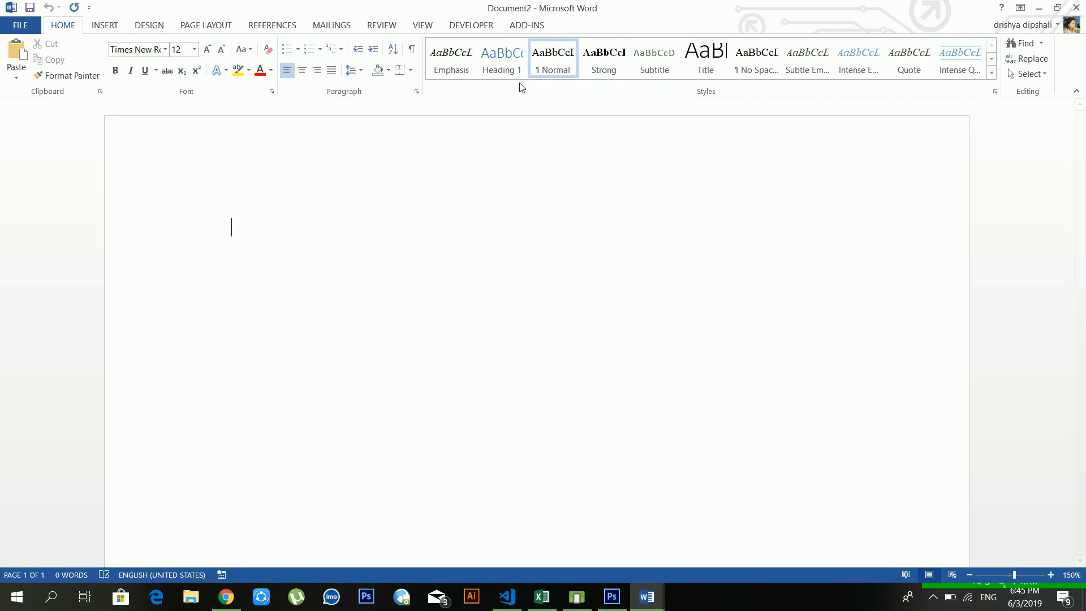
pyautogui.click(1075, 8)
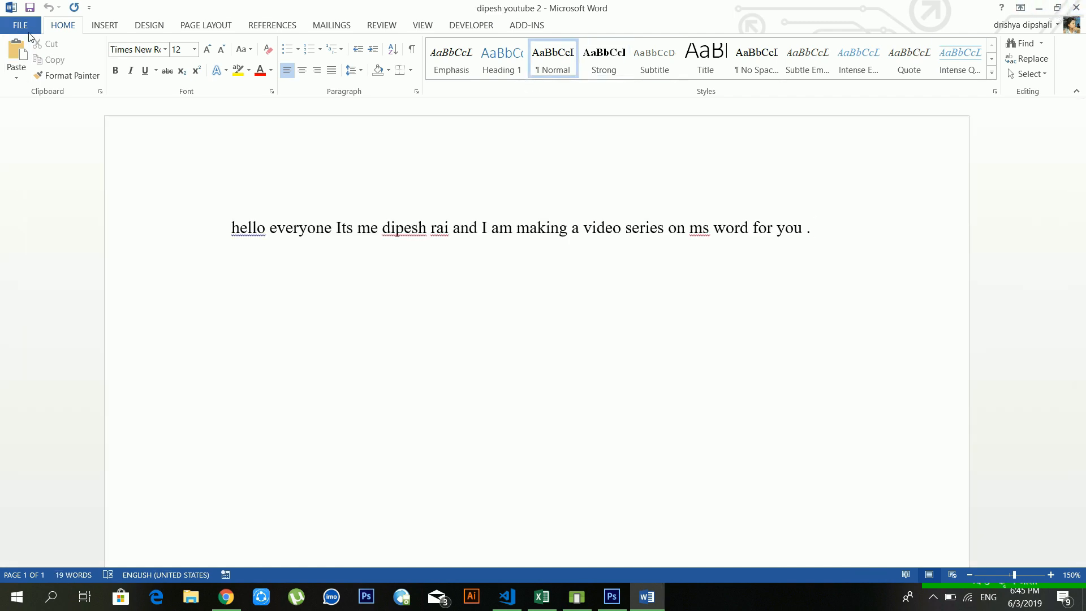
pyautogui.click(33, 25)
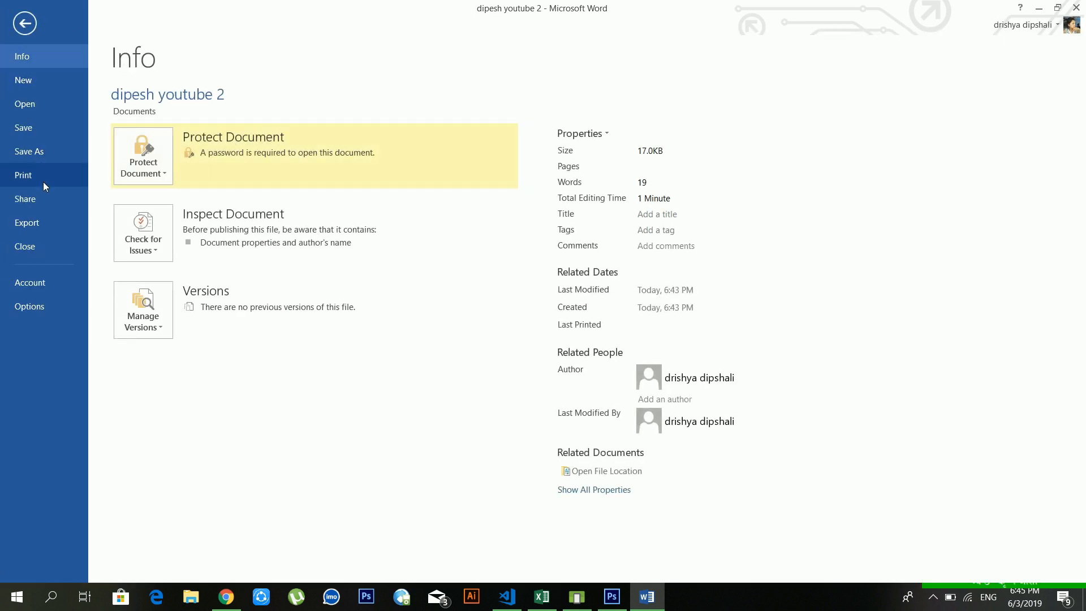
pyautogui.click(25, 23)
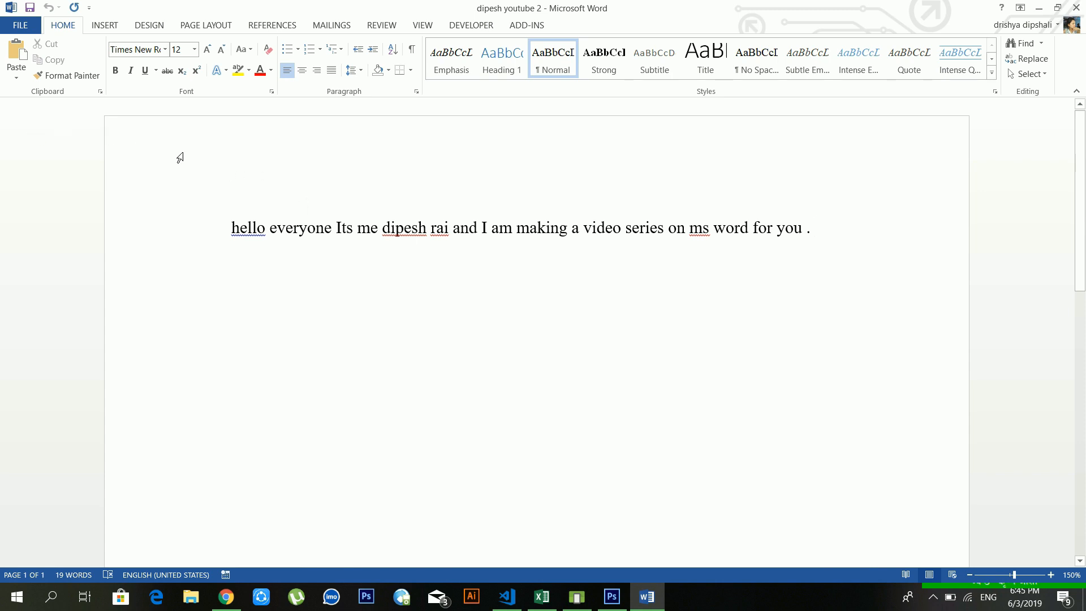
pyautogui.click(357, 227)
# Step: On the Print page, look through the printer list and page range choices
pyautogui.click(21, 29)
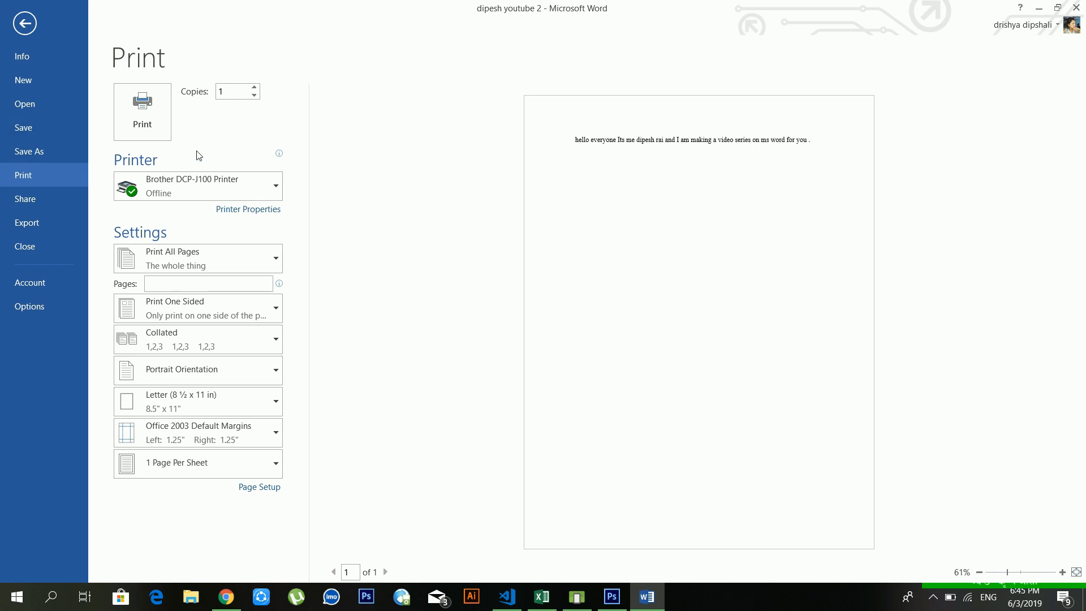
pyautogui.click(198, 187)
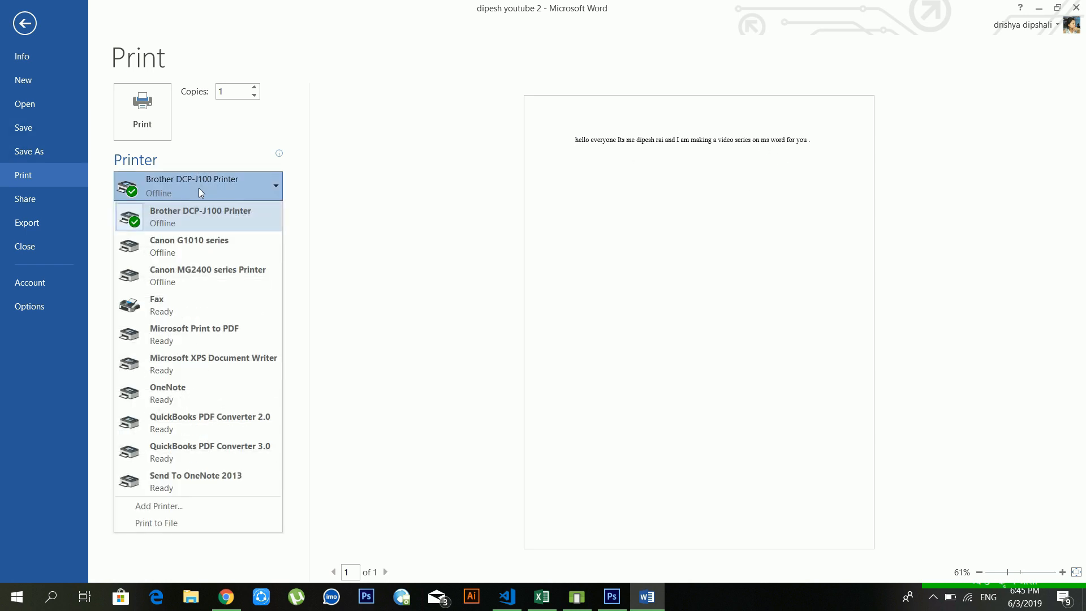
pyautogui.click(199, 188)
pyautogui.click(205, 183)
pyautogui.click(205, 182)
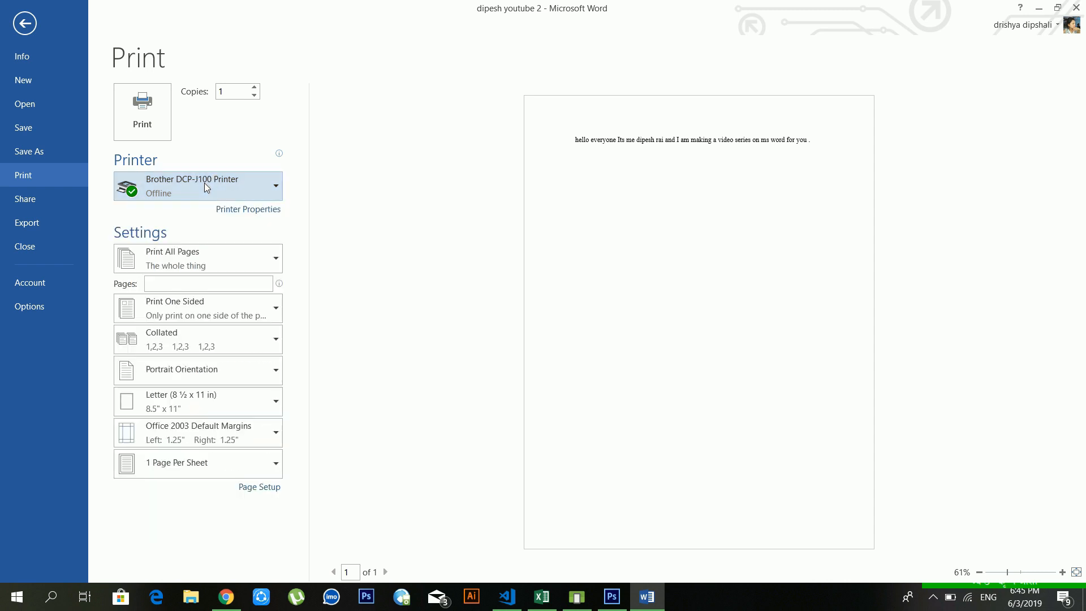
pyautogui.click(195, 266)
pyautogui.click(195, 266)
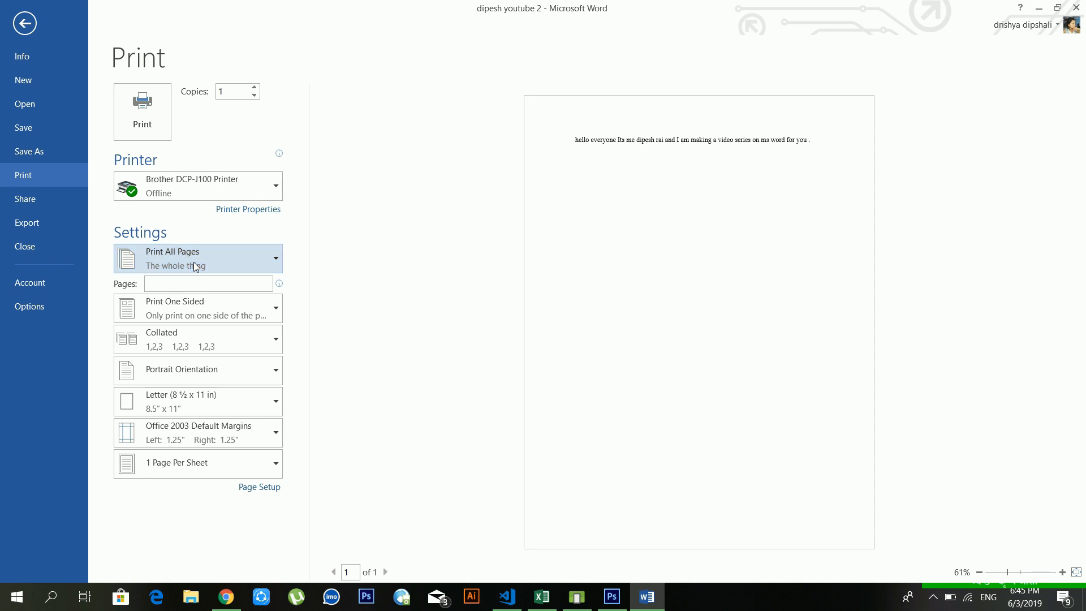
pyautogui.click(194, 265)
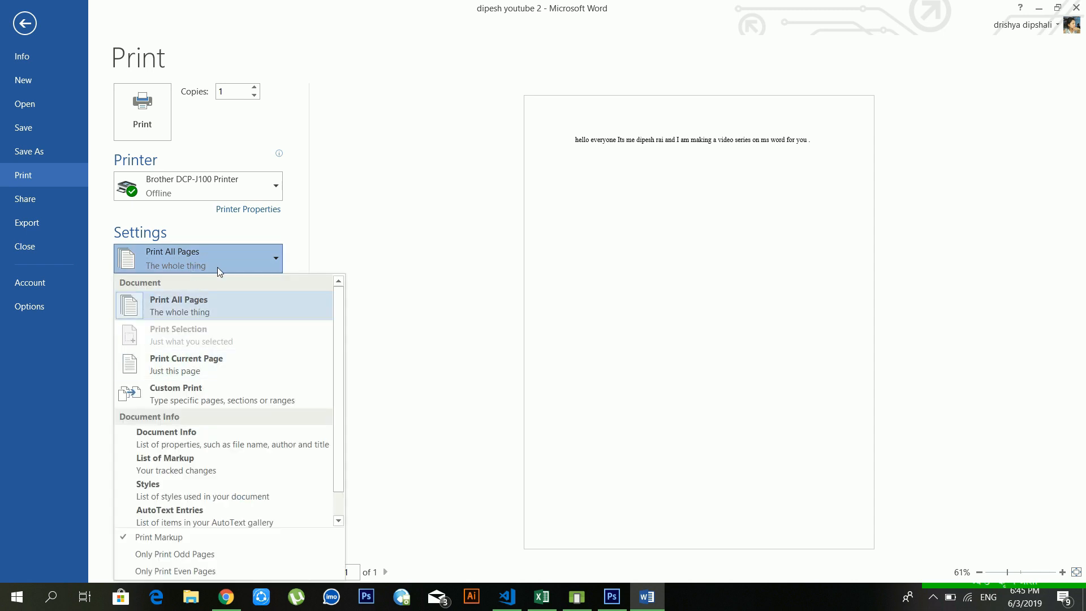
pyautogui.click(255, 236)
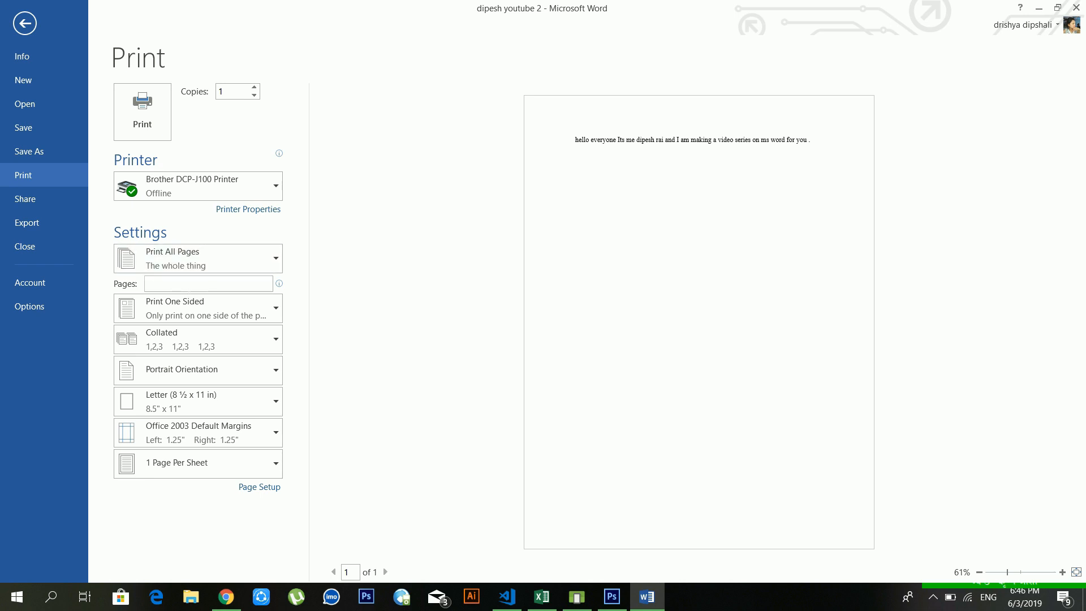
pyautogui.click(186, 286)
# Step: Check paper sizes, raise Copies to 4 and back to 1, then open Share
pyautogui.click(165, 396)
pyautogui.click(166, 396)
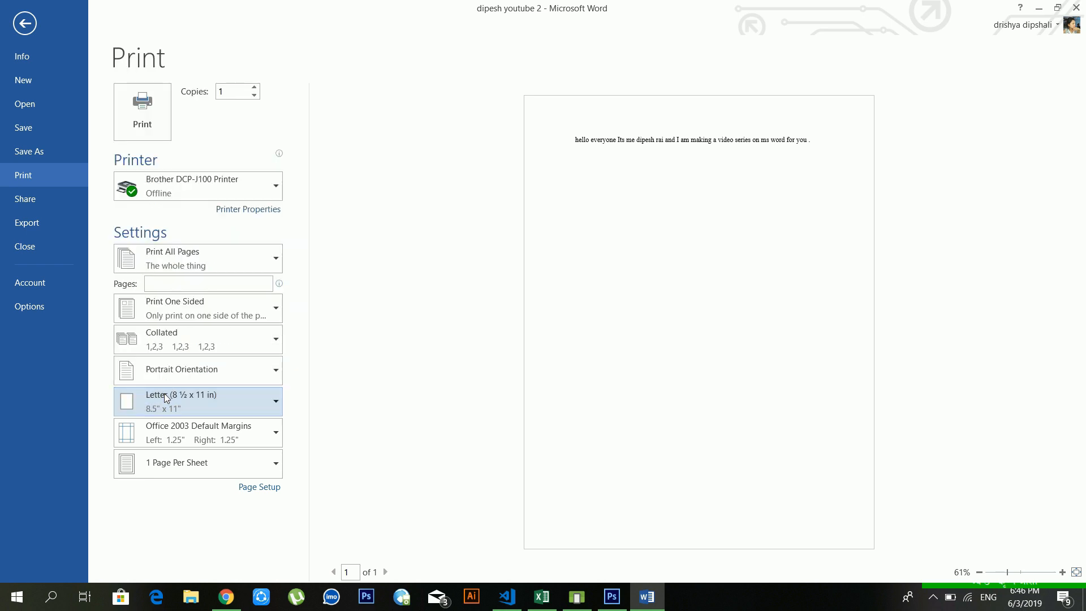
pyautogui.click(254, 88)
pyautogui.click(254, 88)
pyautogui.click(255, 88)
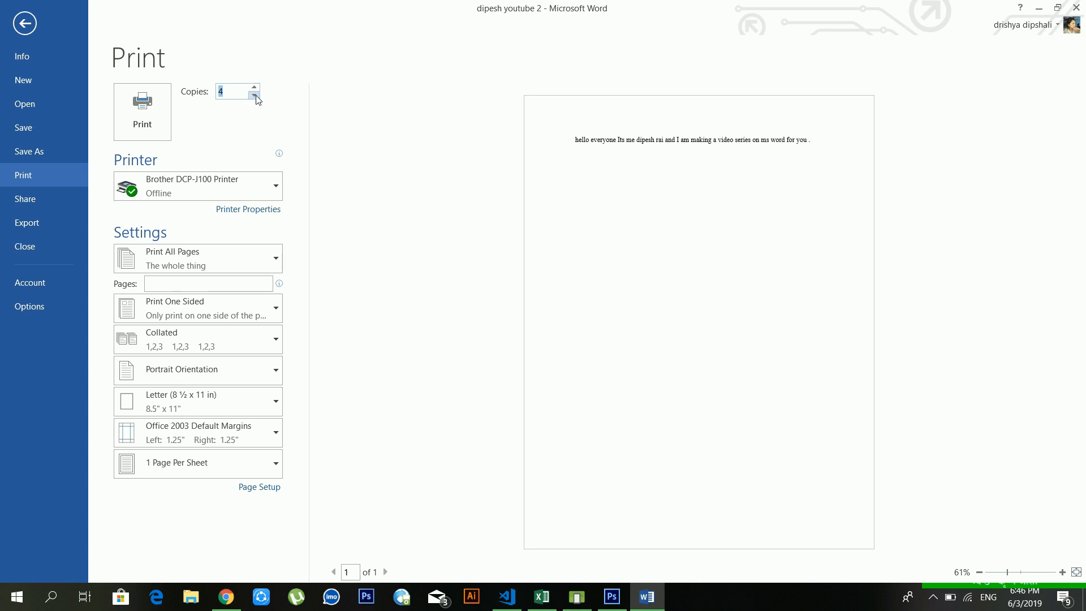
pyautogui.click(254, 95)
pyautogui.click(255, 95)
pyautogui.click(255, 95)
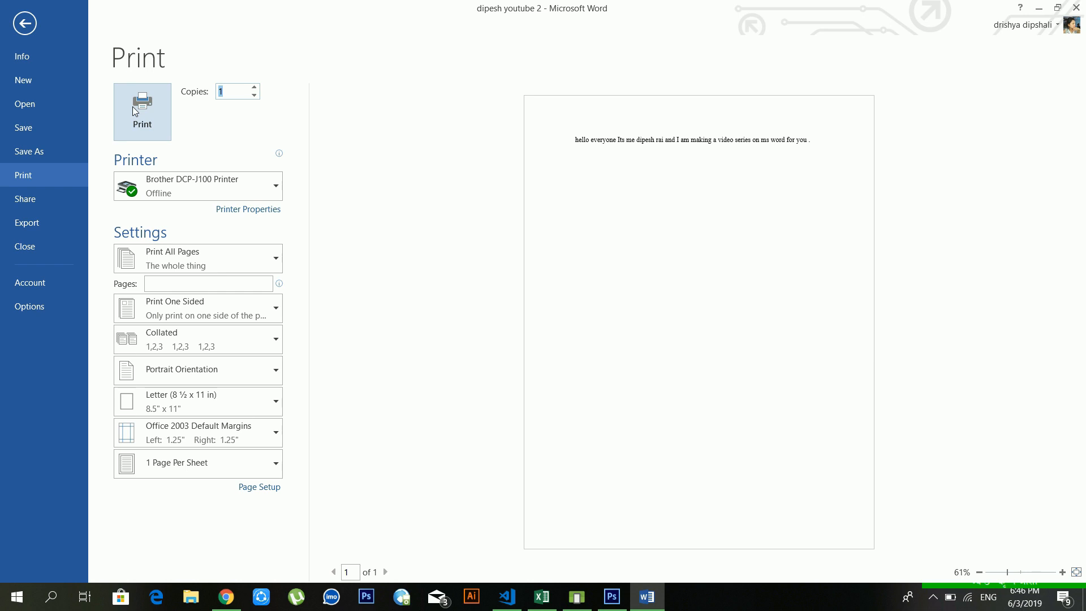
pyautogui.click(52, 199)
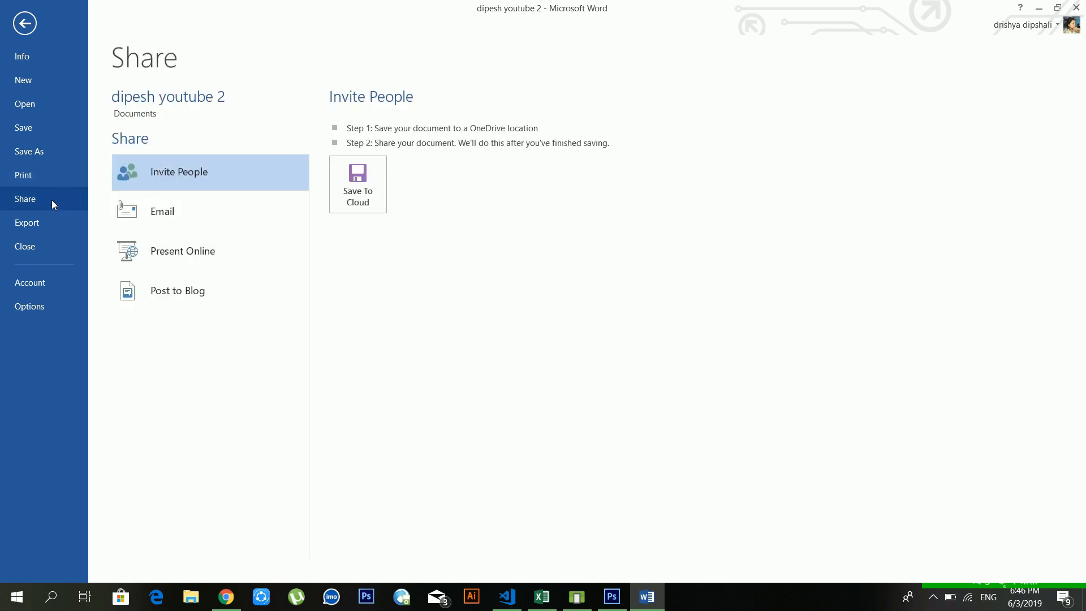
# Step: Look through the Email, Post to Blog, Present Online and Invite People sharing options, then go to Export
pyautogui.click(158, 218)
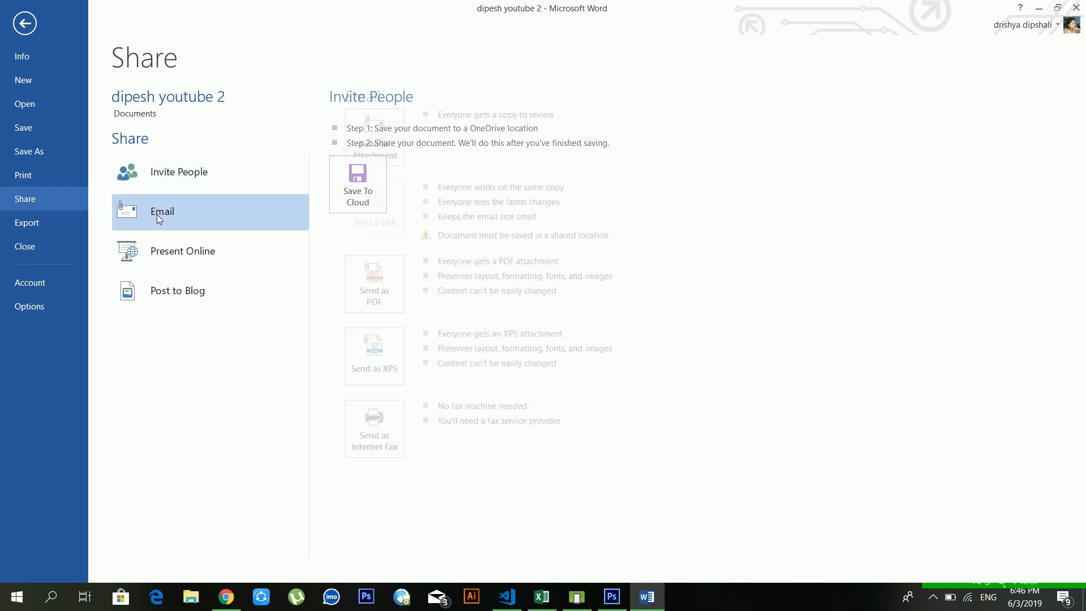
pyautogui.click(196, 288)
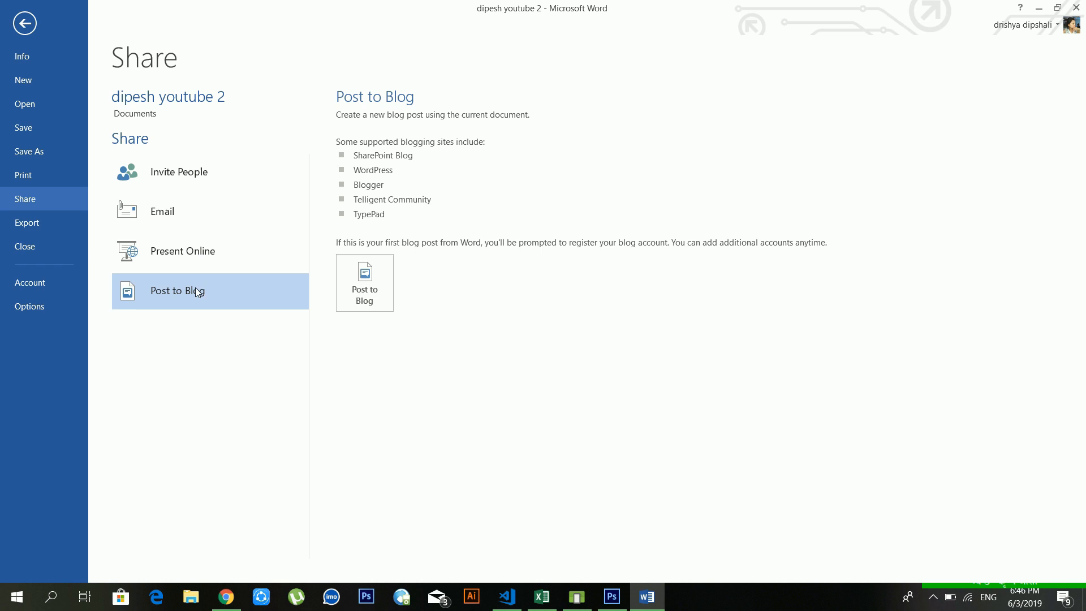
pyautogui.click(192, 226)
pyautogui.click(189, 254)
pyautogui.click(215, 222)
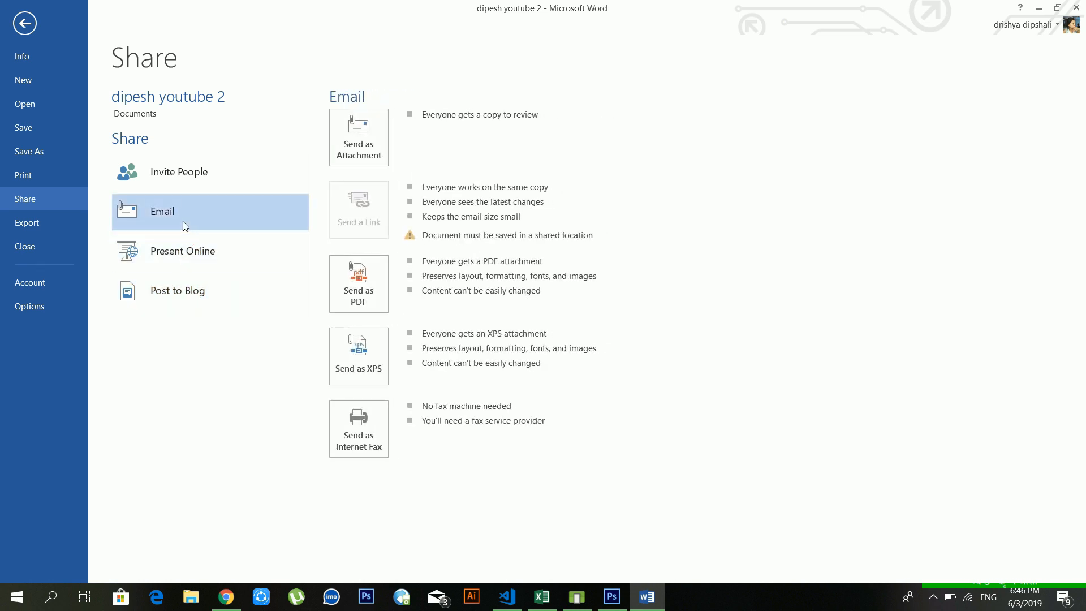
pyautogui.click(201, 174)
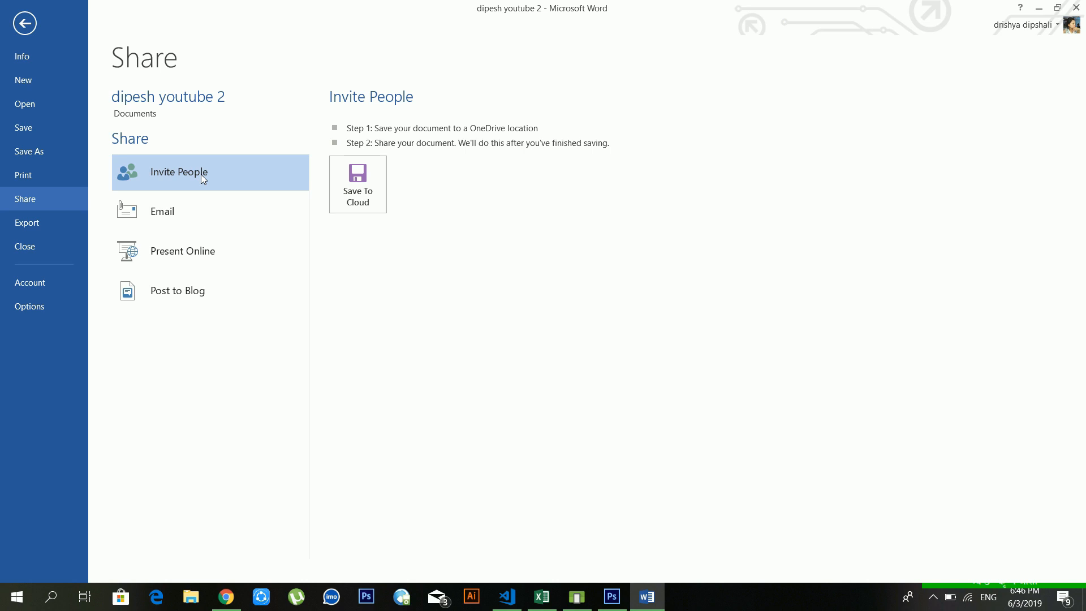
pyautogui.click(63, 223)
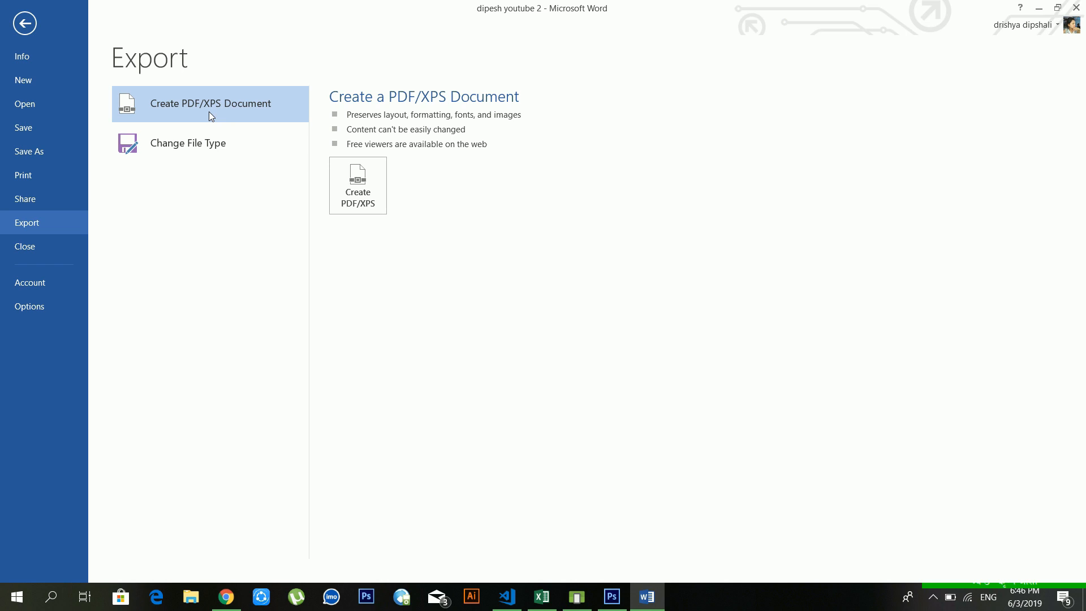
# Step: Start Create PDF/XPS with PDF as the file type, cancel without publishing, and return to the Info page
pyautogui.click(343, 193)
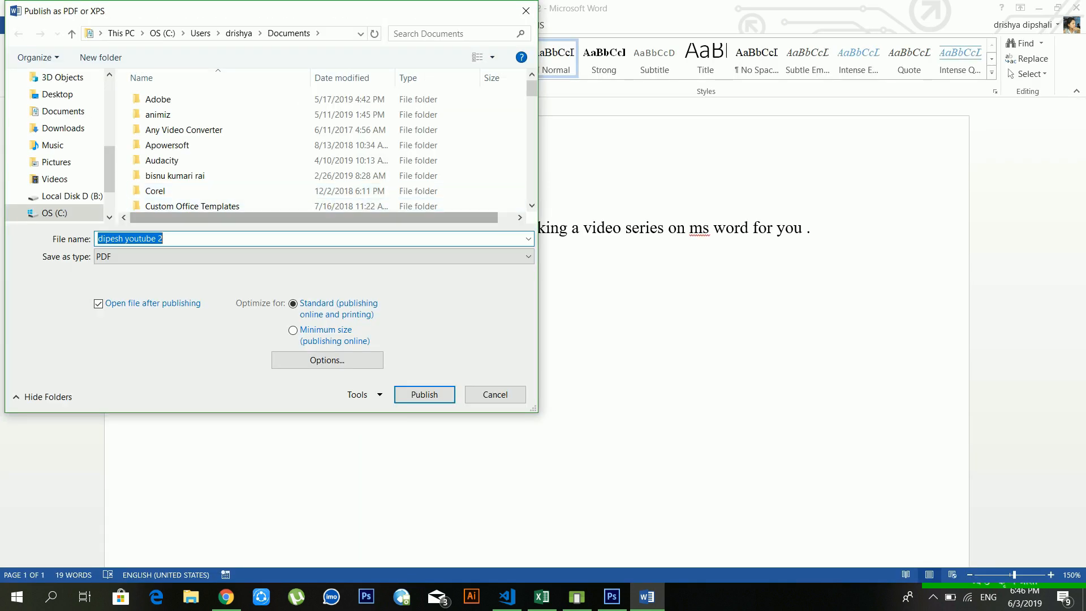
pyautogui.click(128, 256)
pyautogui.click(129, 254)
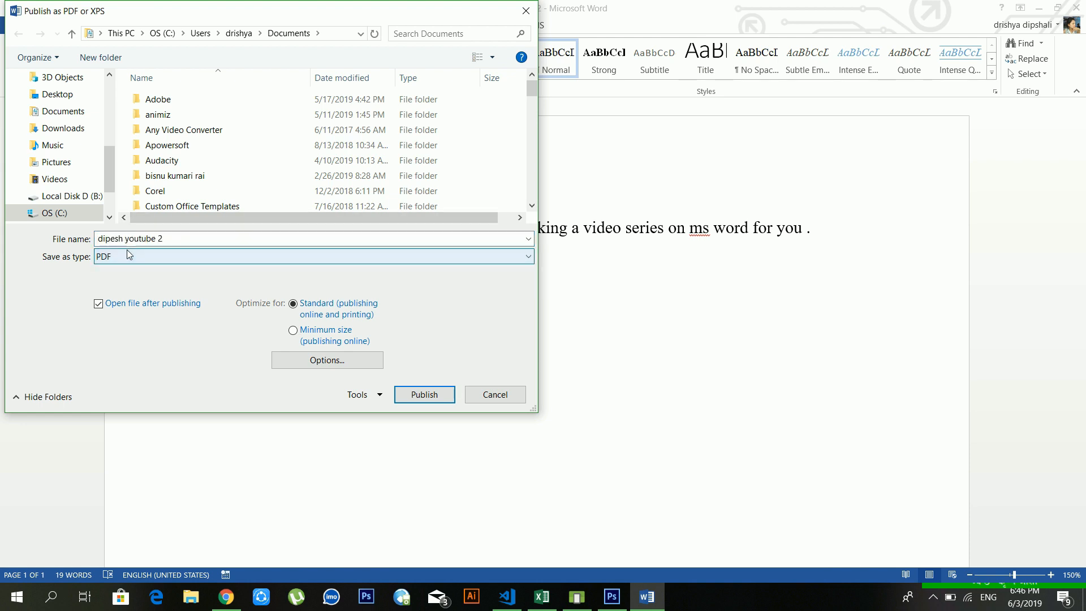
pyautogui.click(490, 401)
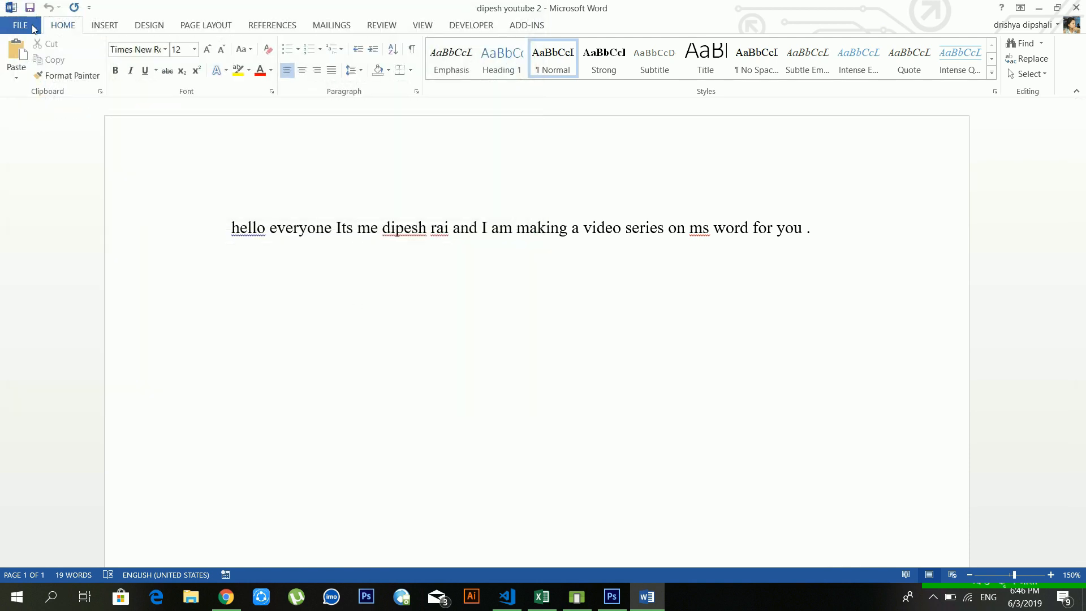
pyautogui.click(33, 27)
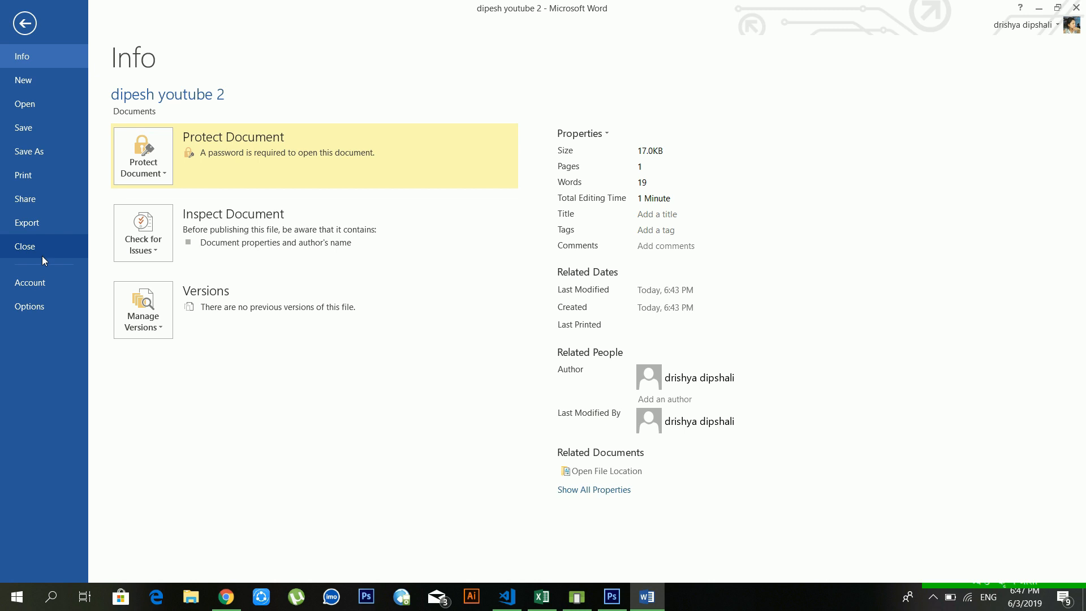
# Step: Review the Account page, then bring up Word Options on its General page
pyautogui.click(44, 287)
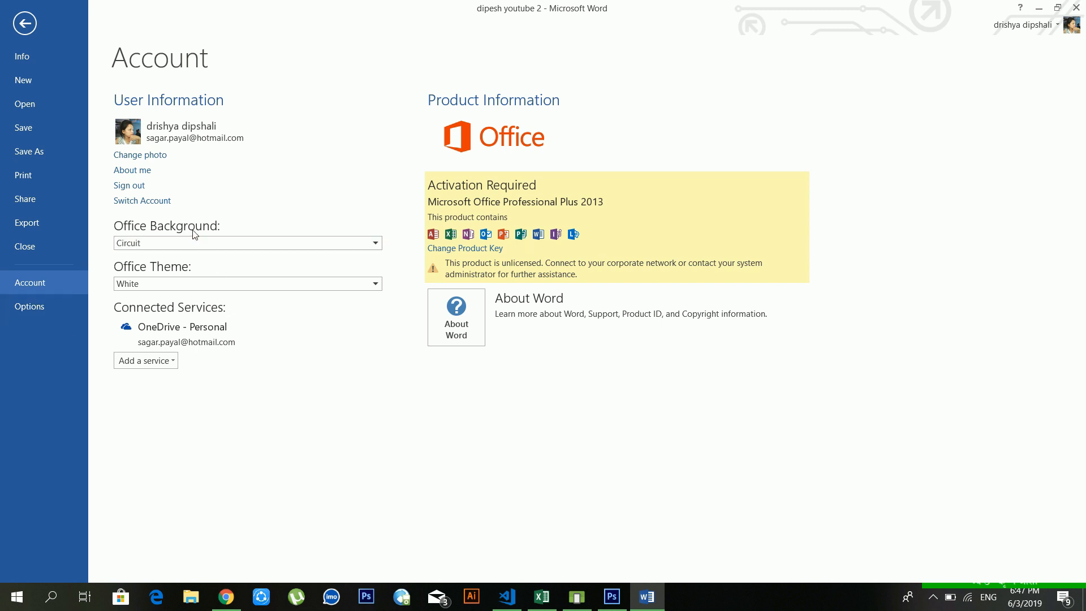
pyautogui.click(41, 306)
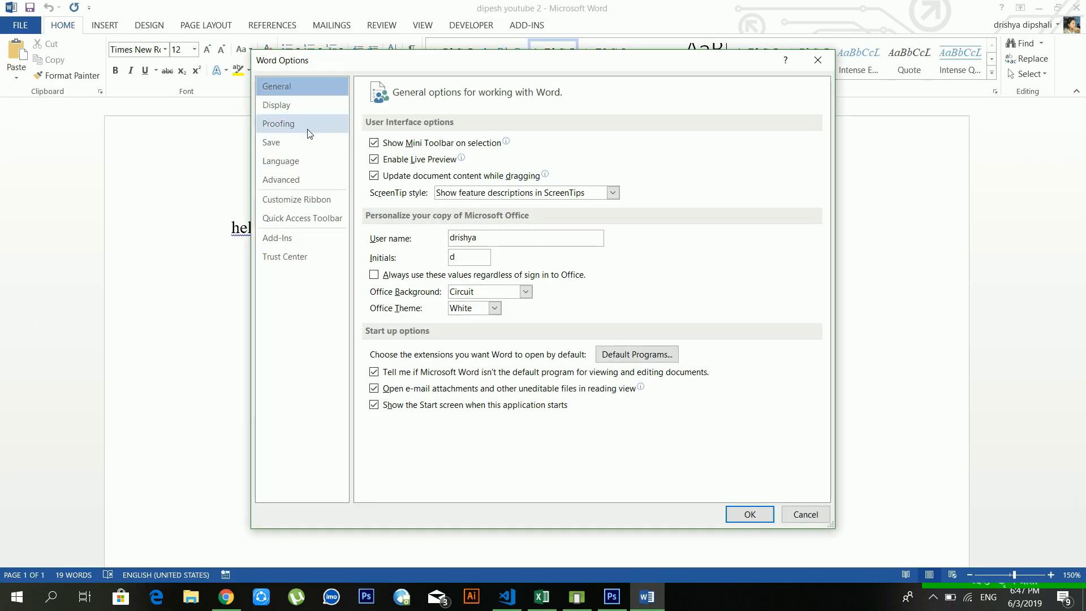
# Step: Browse the Display, Save, Language, Advanced, Customize Ribbon, Quick Access Toolbar, Add-ins and Trust Center pages
pyautogui.click(309, 112)
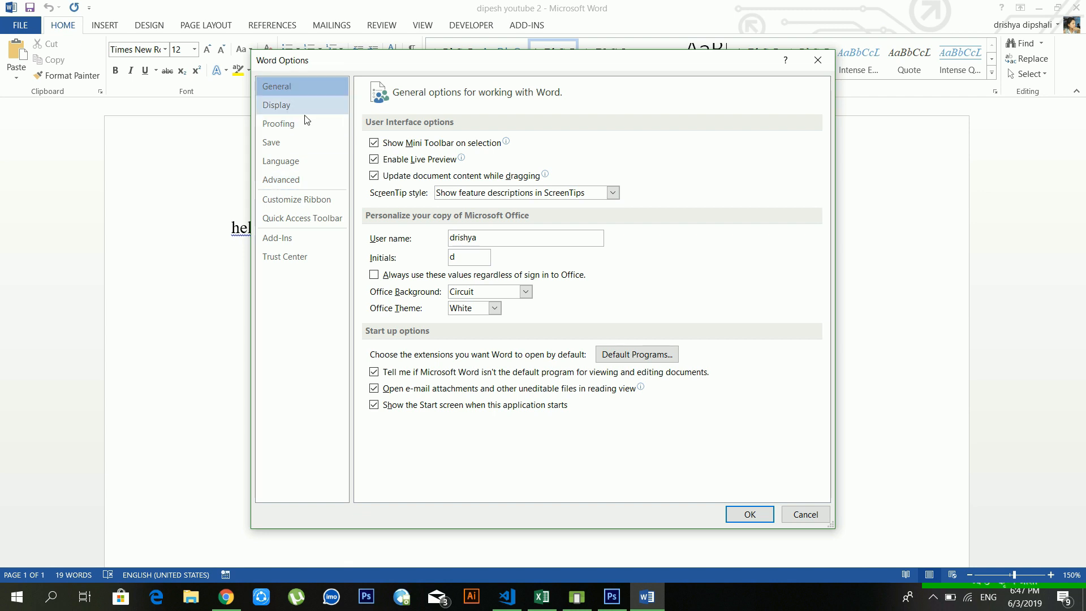
pyautogui.click(308, 137)
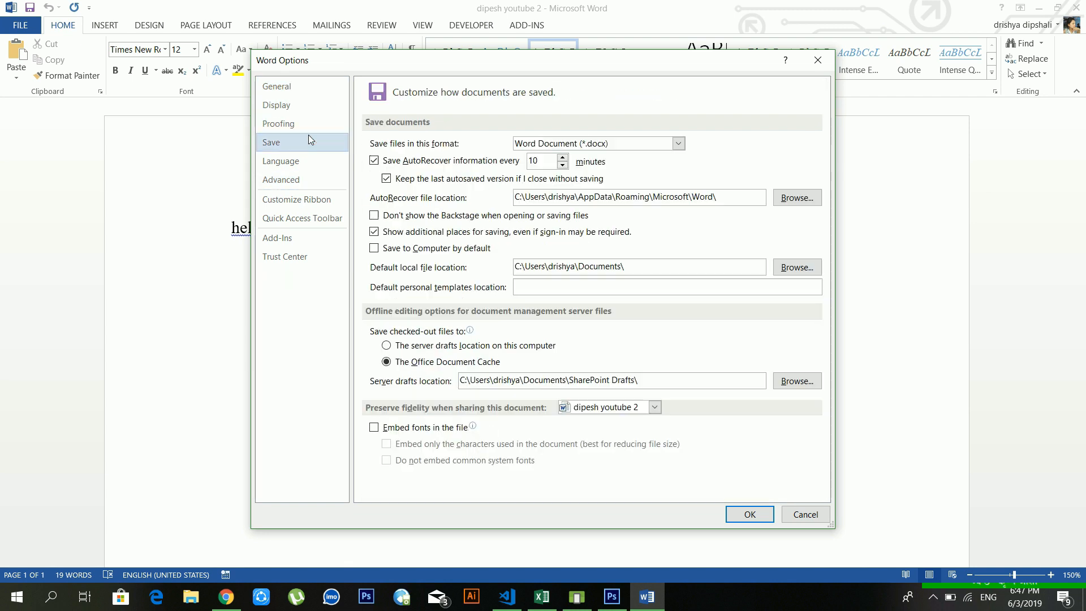
pyautogui.click(317, 163)
pyautogui.click(317, 179)
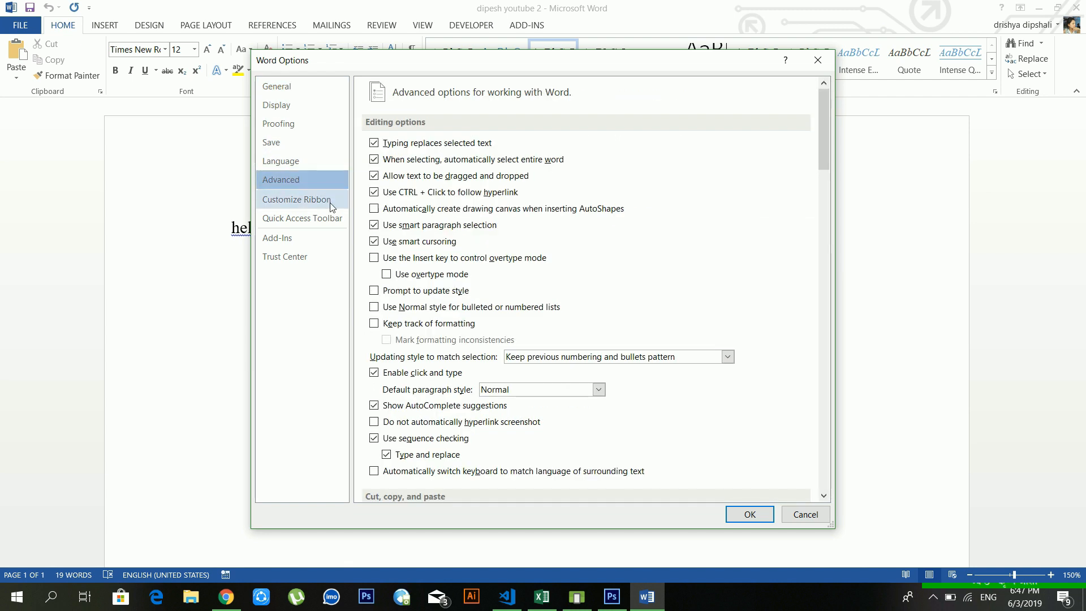
pyautogui.click(331, 203)
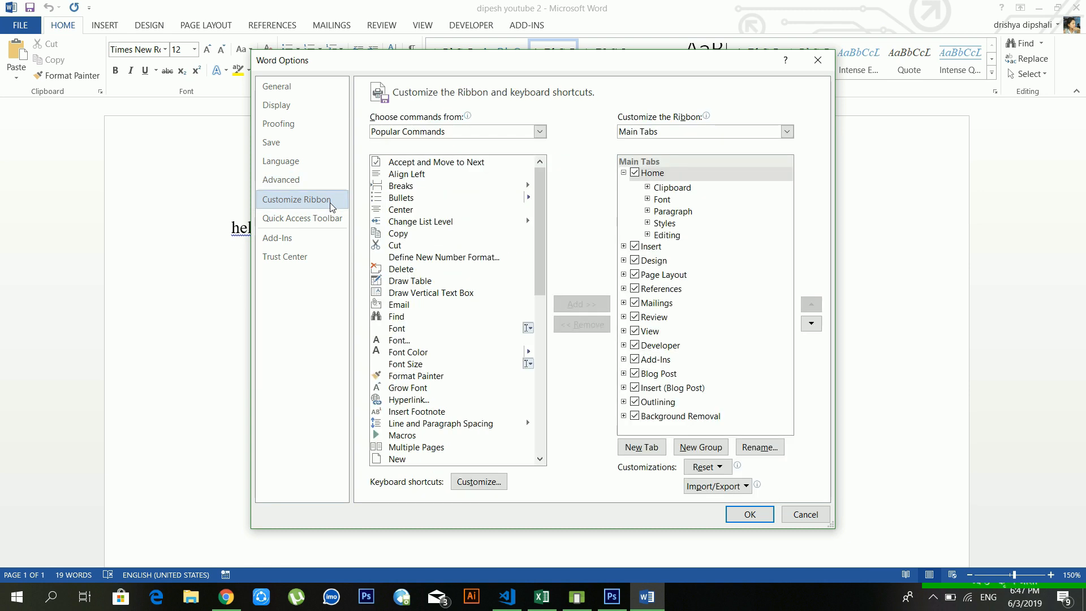
pyautogui.click(325, 218)
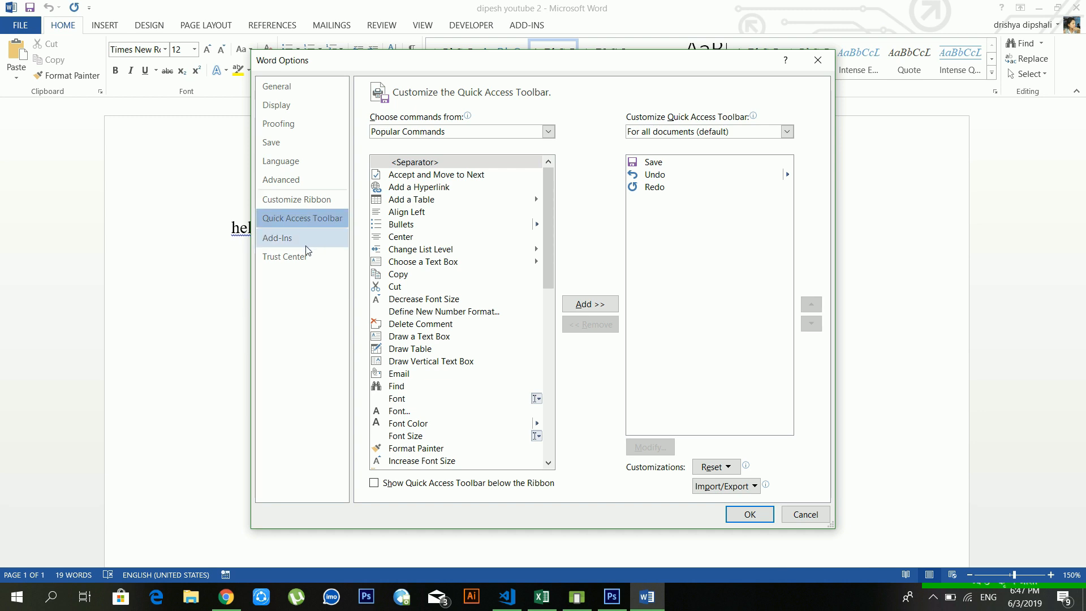
pyautogui.click(297, 260)
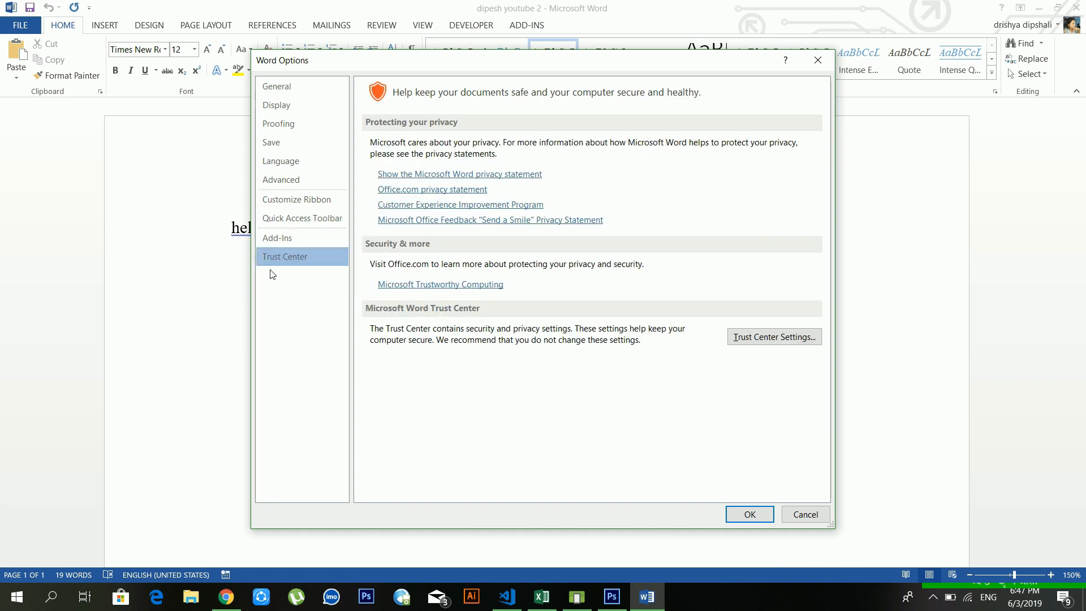
pyautogui.click(293, 239)
pyautogui.click(303, 223)
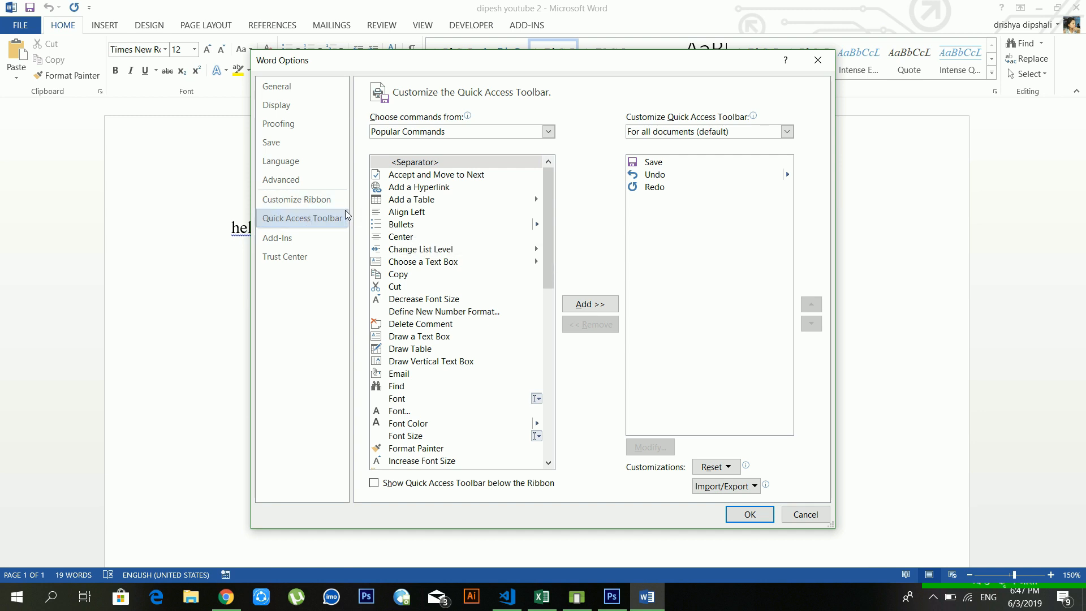
pyautogui.click(305, 199)
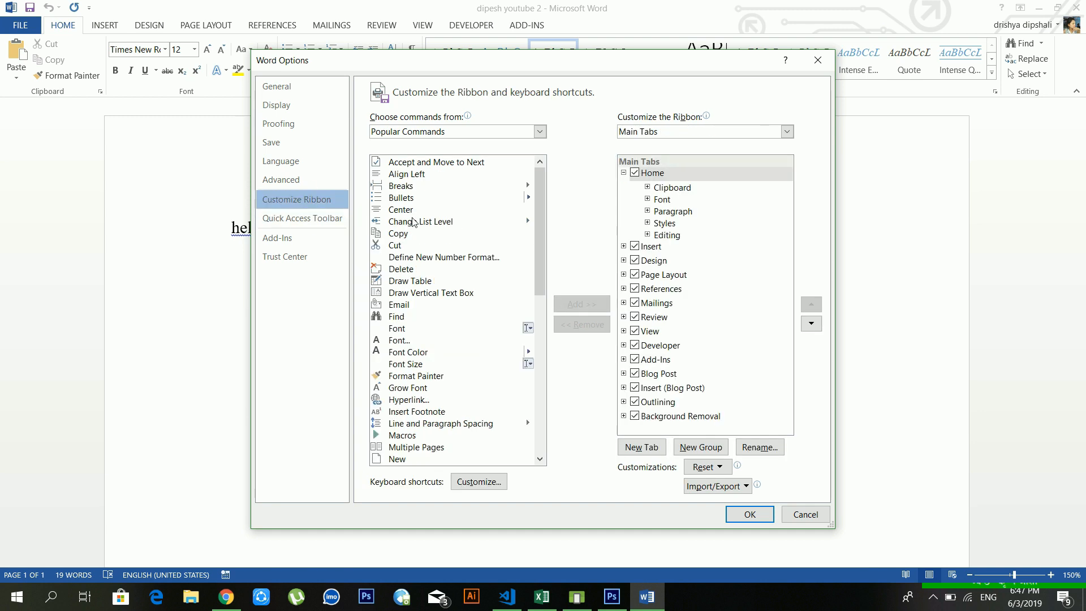
# Step: Uncheck the Developer and Add-Ins ribbon tabs and confirm with OK
pyautogui.moveTo(540, 201); pyautogui.dragTo(546, 286)
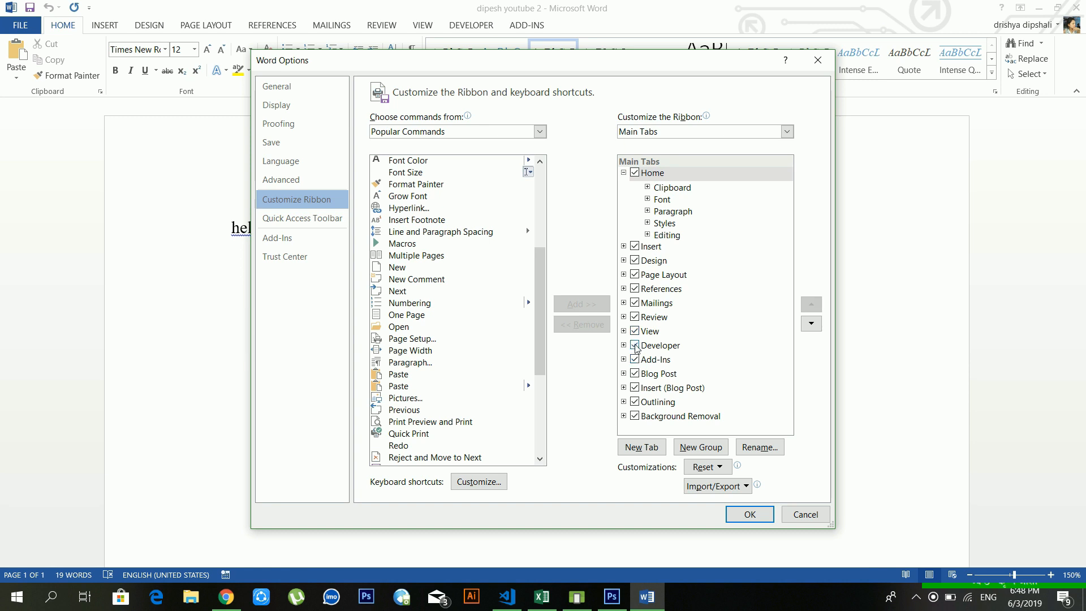
pyautogui.click(635, 346)
pyautogui.click(635, 360)
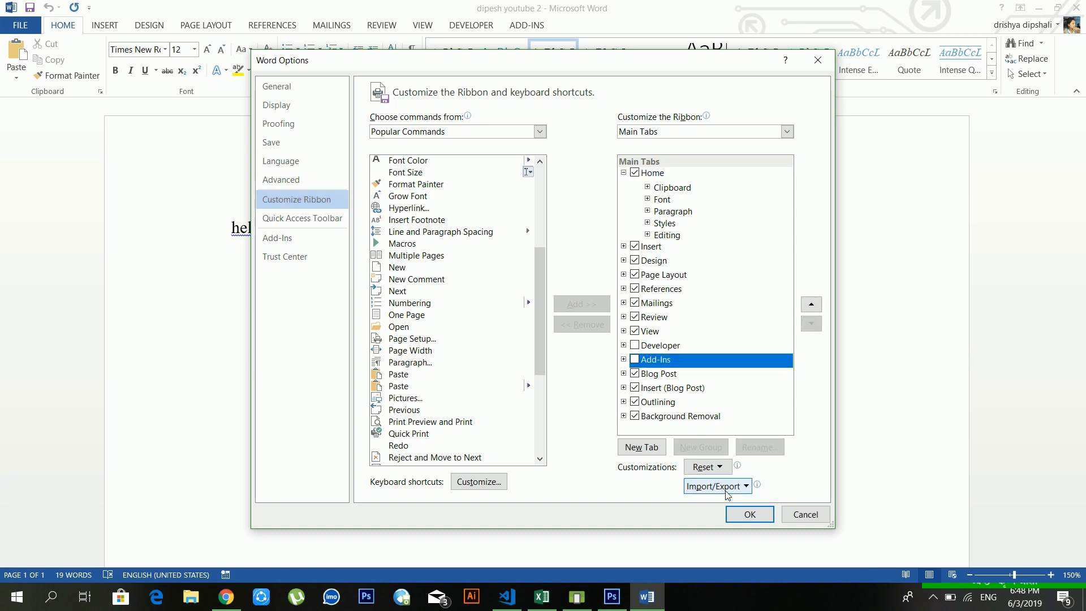
pyautogui.click(741, 512)
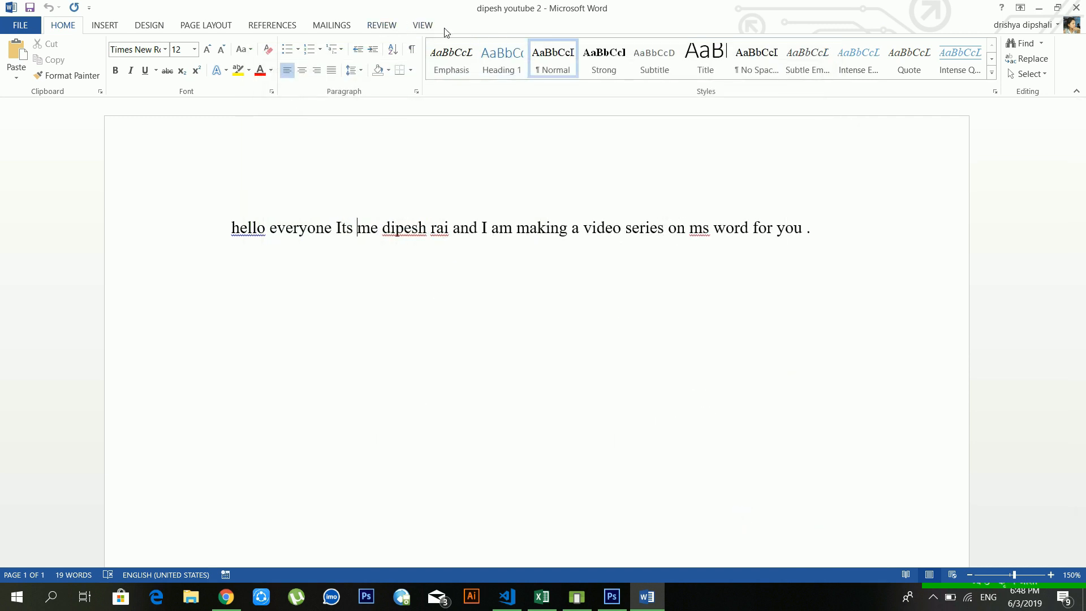
pyautogui.click(24, 31)
pyautogui.click(741, 229)
# Step: Copy the greeting sentence and start a new line below it
pyautogui.click(821, 239)
pyautogui.moveTo(816, 232); pyautogui.dragTo(232, 227)
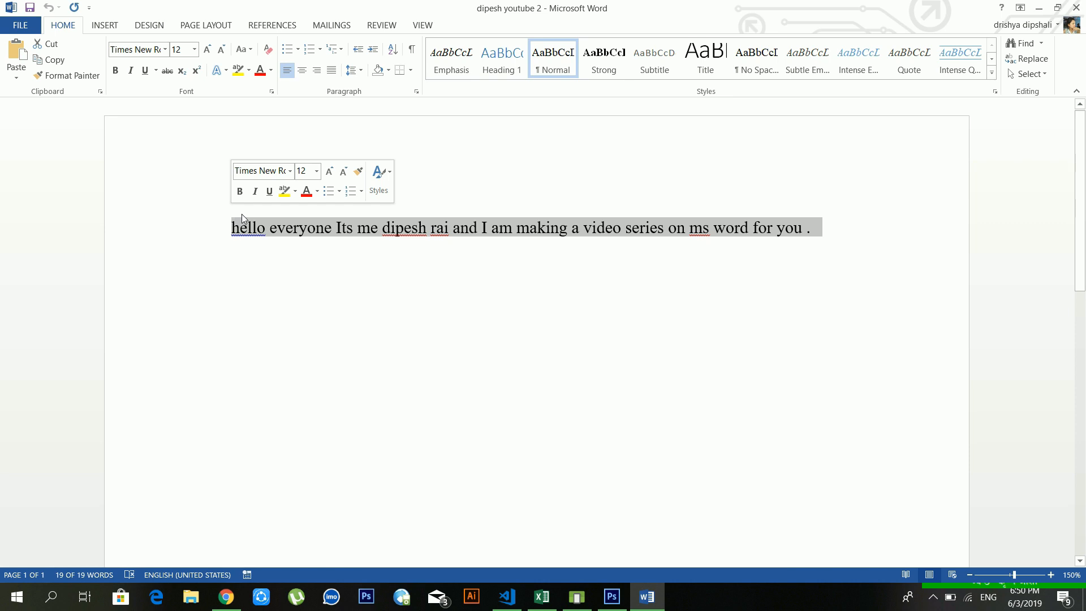
pyautogui.moveTo(836, 231); pyautogui.dragTo(210, 234)
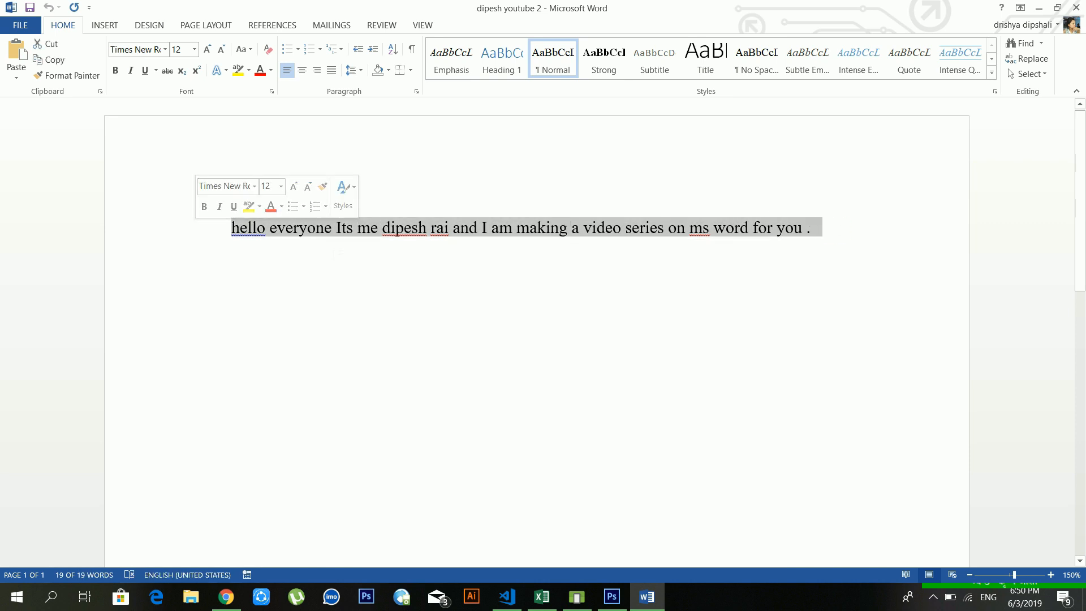
pyautogui.click(65, 63)
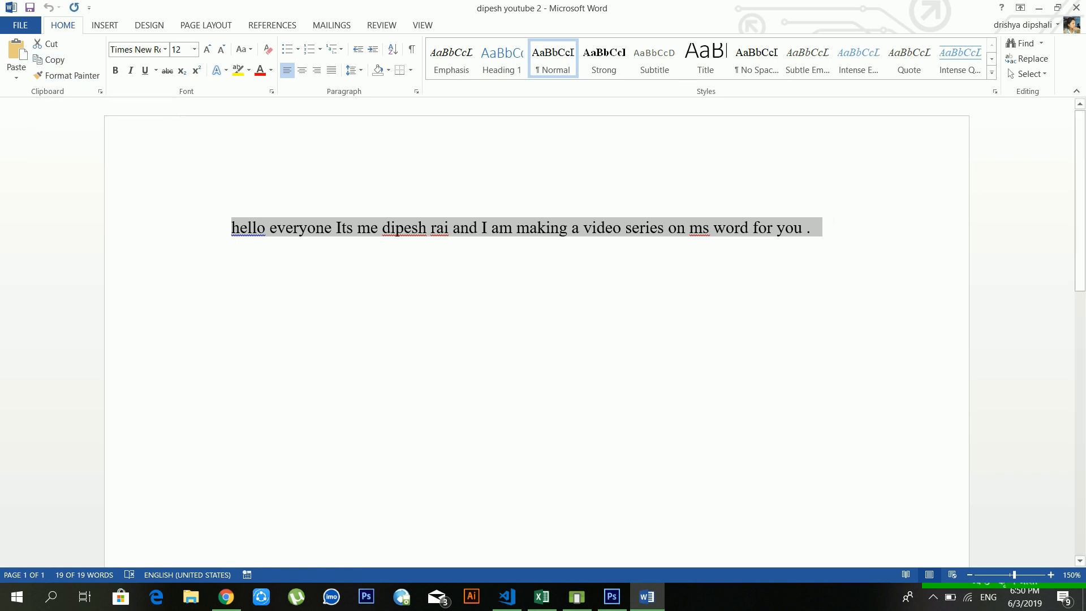
pyautogui.click(826, 231)
pyautogui.press('Return')
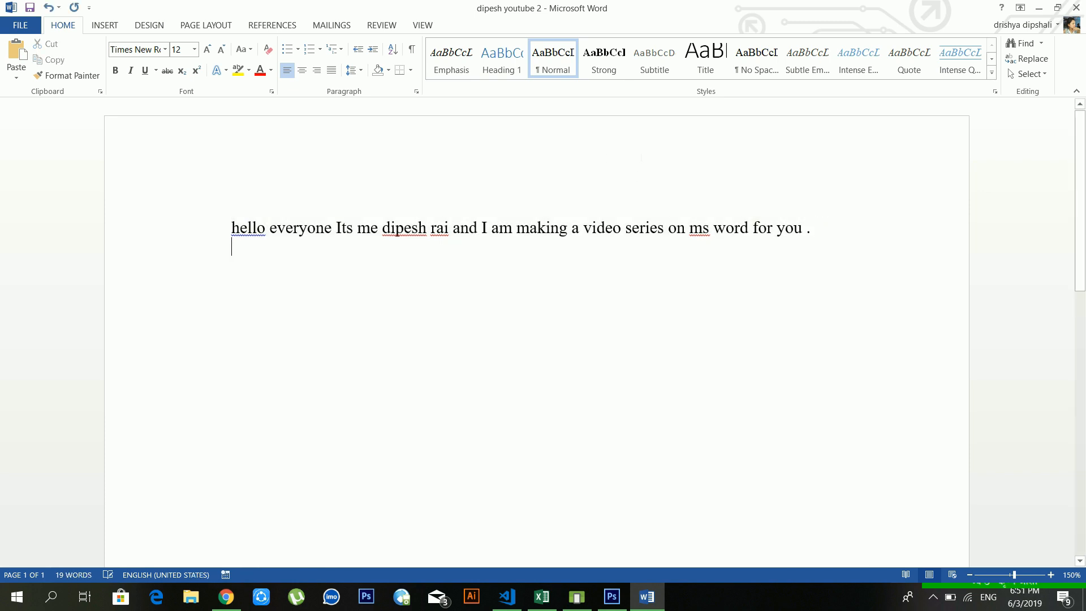
# Step: Paste six copies of the sentence and select the duplicate lines 2–7
pyautogui.click(19, 55)
pyautogui.click(18, 54)
pyautogui.click(19, 55)
pyautogui.click(19, 55)
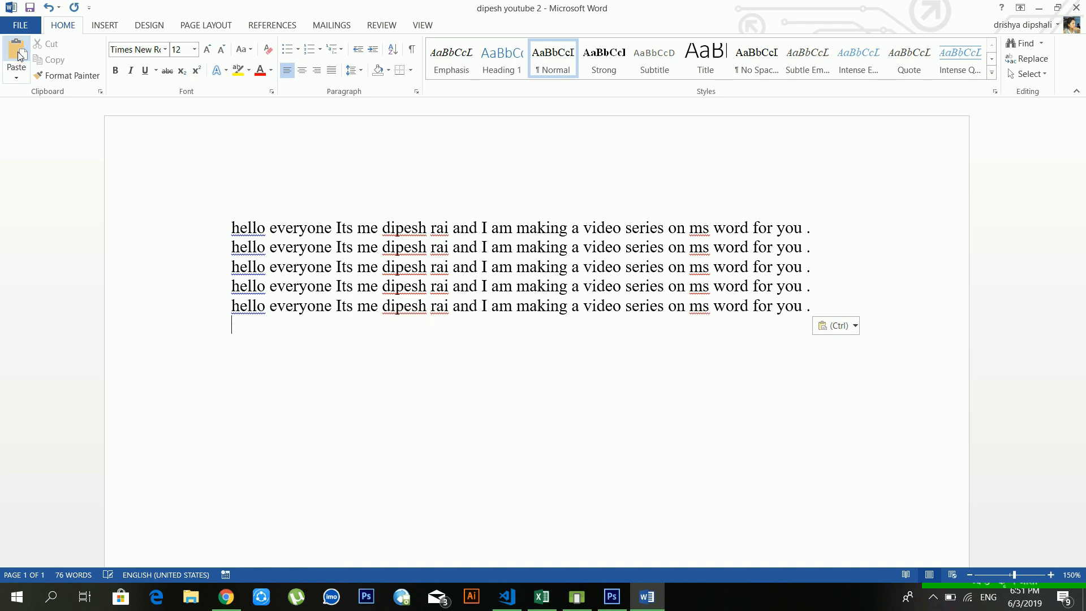
pyautogui.click(18, 55)
pyautogui.click(18, 55)
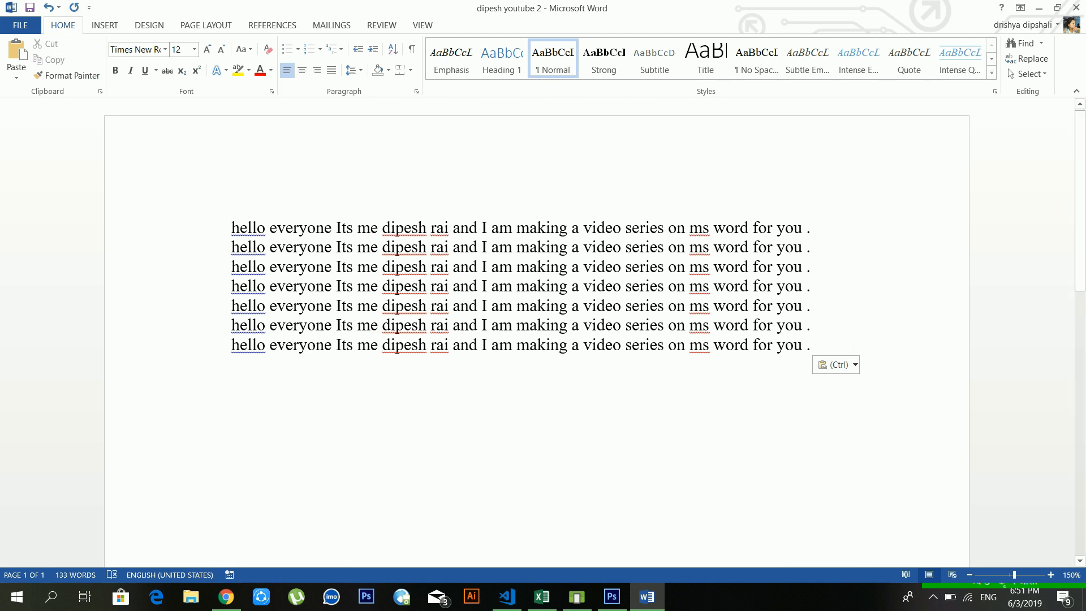
pyautogui.moveTo(815, 345); pyautogui.dragTo(243, 223)
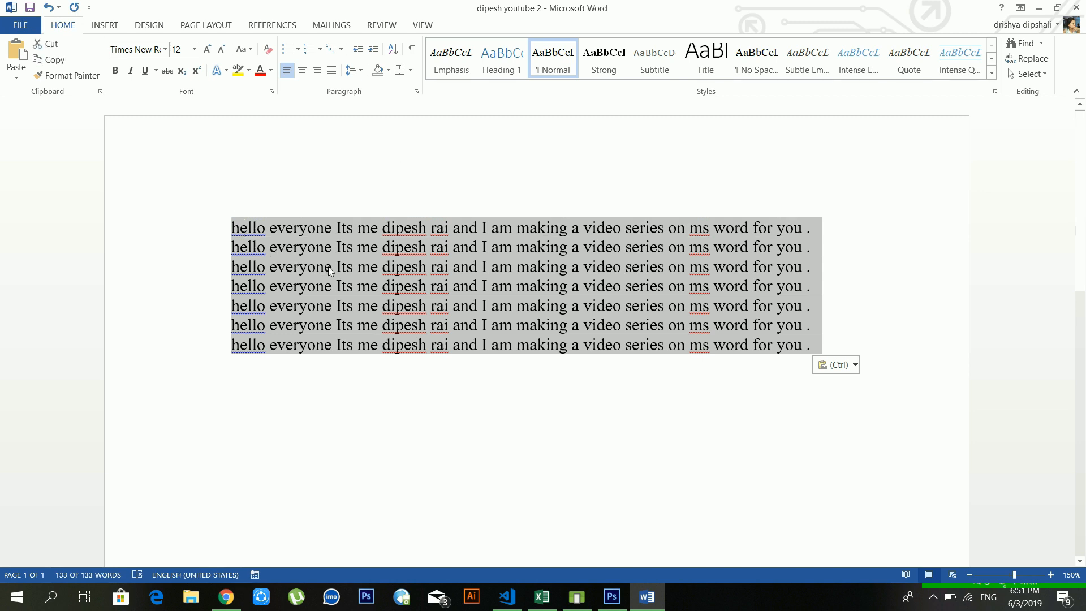
pyautogui.click(492, 268)
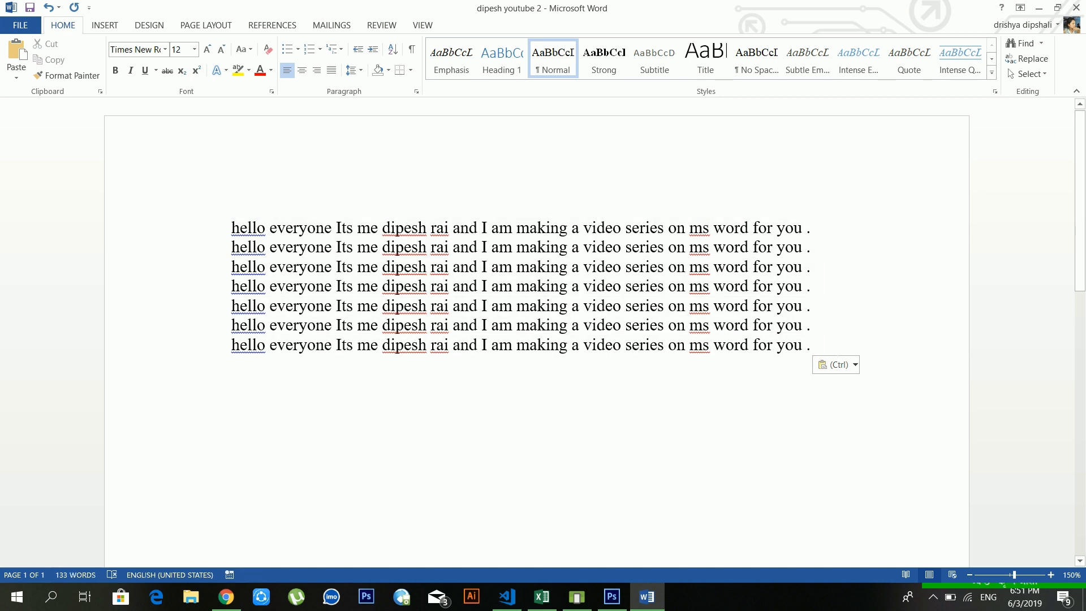
pyautogui.moveTo(815, 345); pyautogui.dragTo(238, 247)
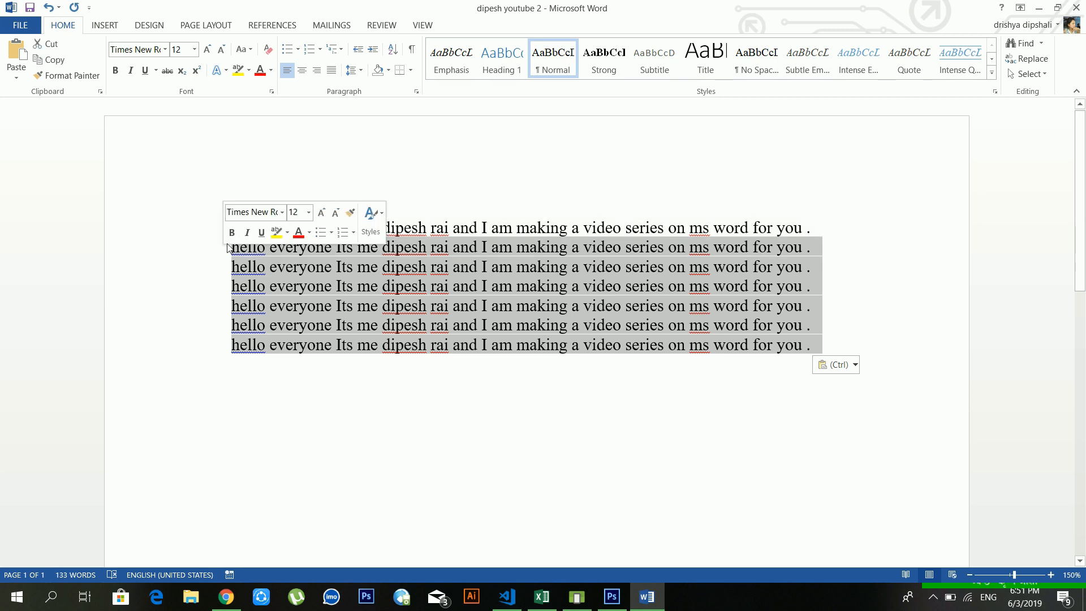
# Step: Cut the six duplicate lines, trying Undo and Redo so only the first line remains
pyautogui.click(55, 51)
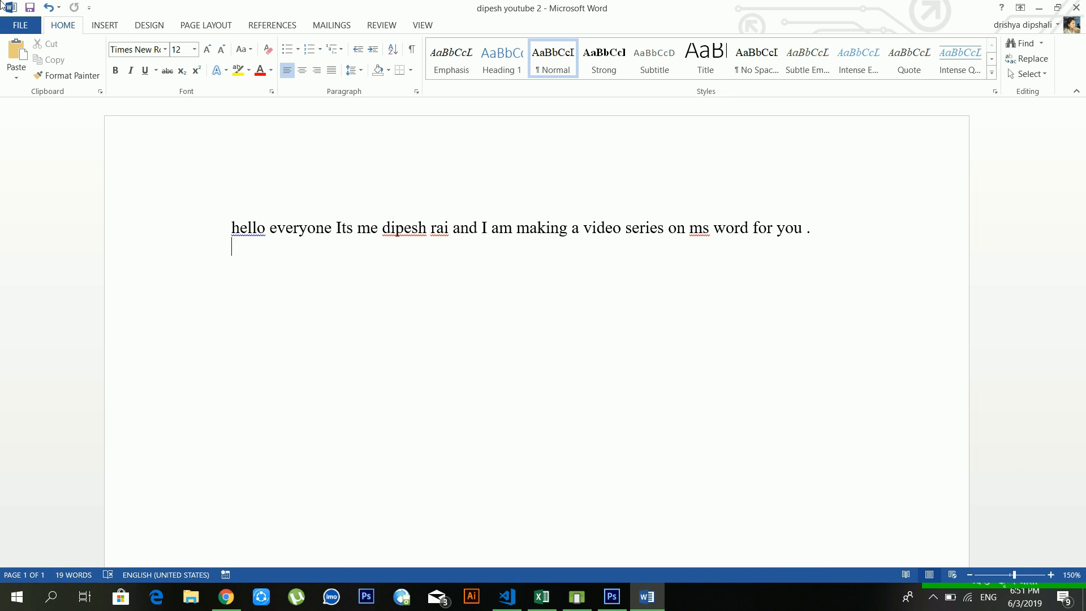
pyautogui.click(49, 8)
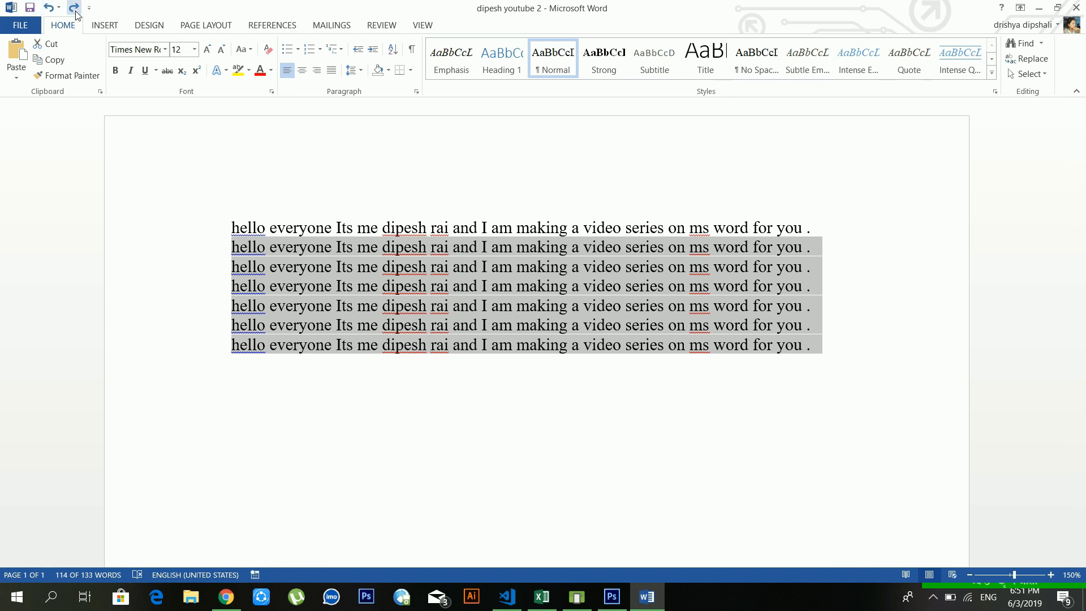
pyautogui.click(513, 306)
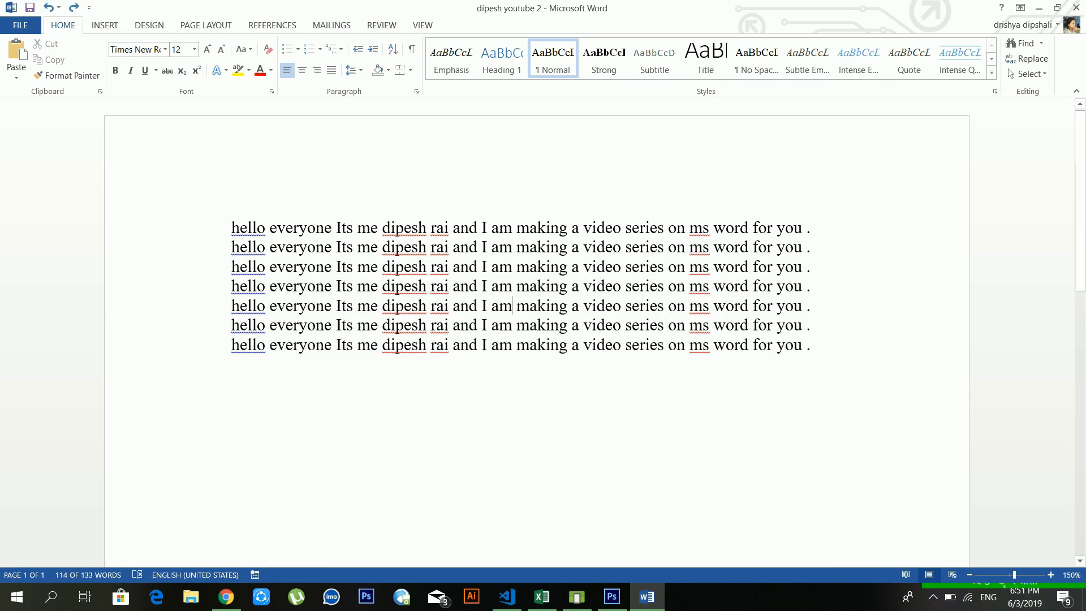
pyautogui.moveTo(827, 356); pyautogui.dragTo(248, 262)
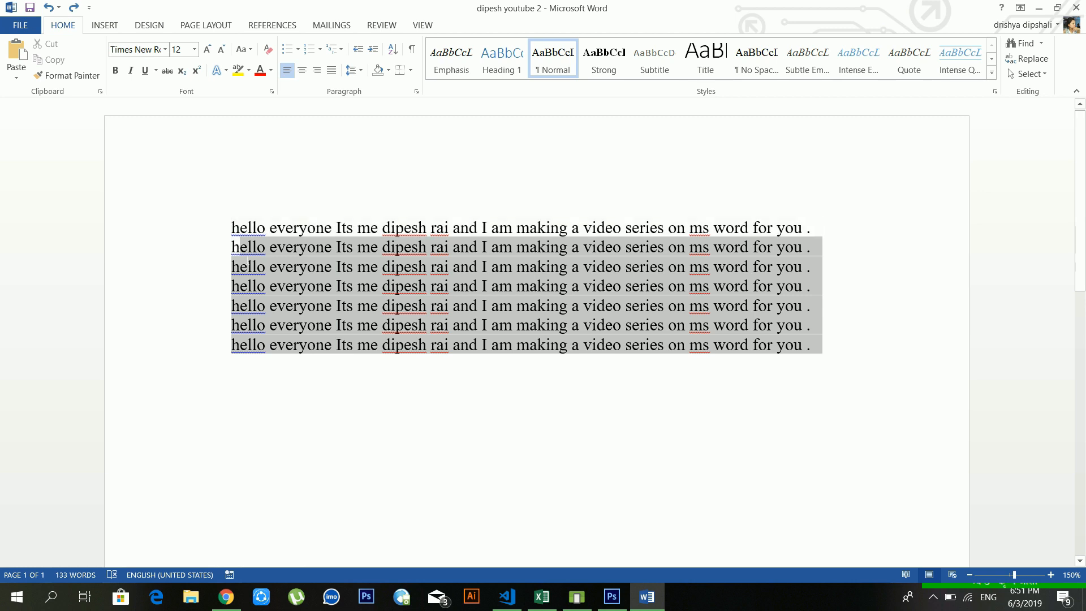
pyautogui.click(75, 8)
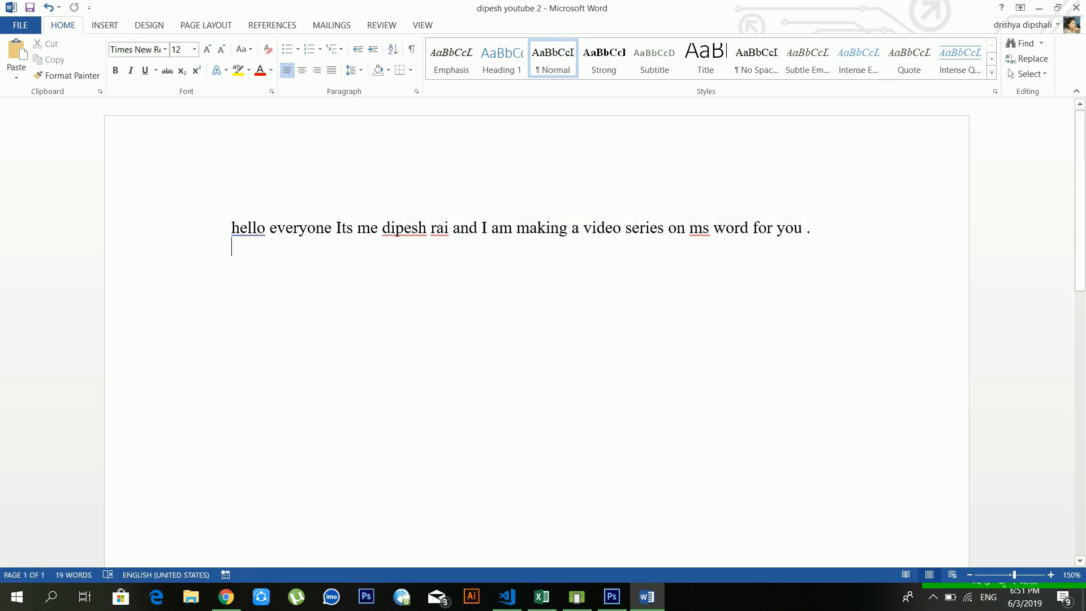
pyautogui.click(50, 8)
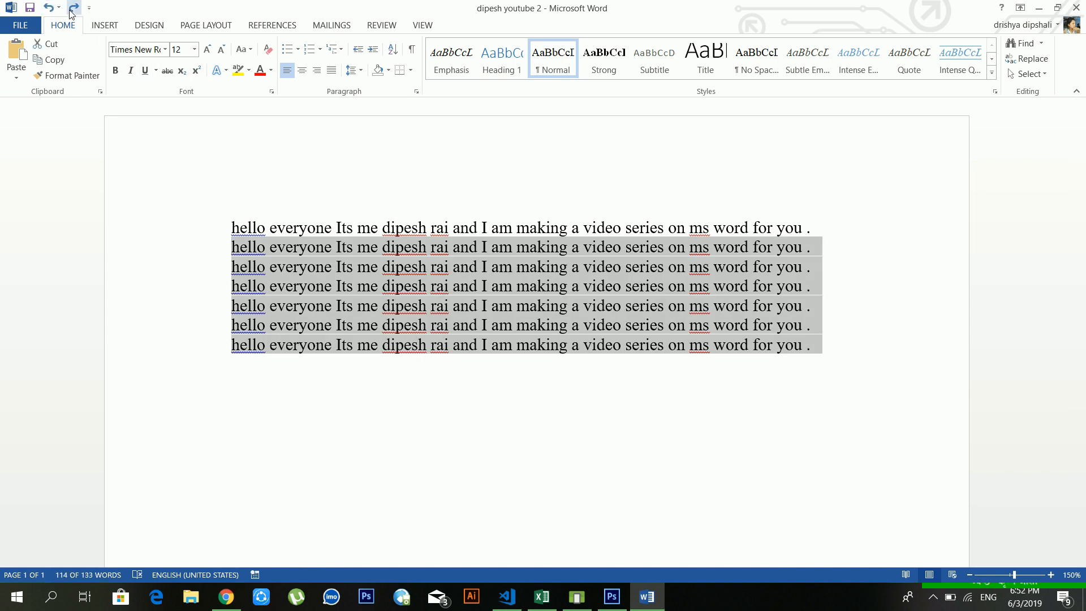
pyautogui.click(71, 12)
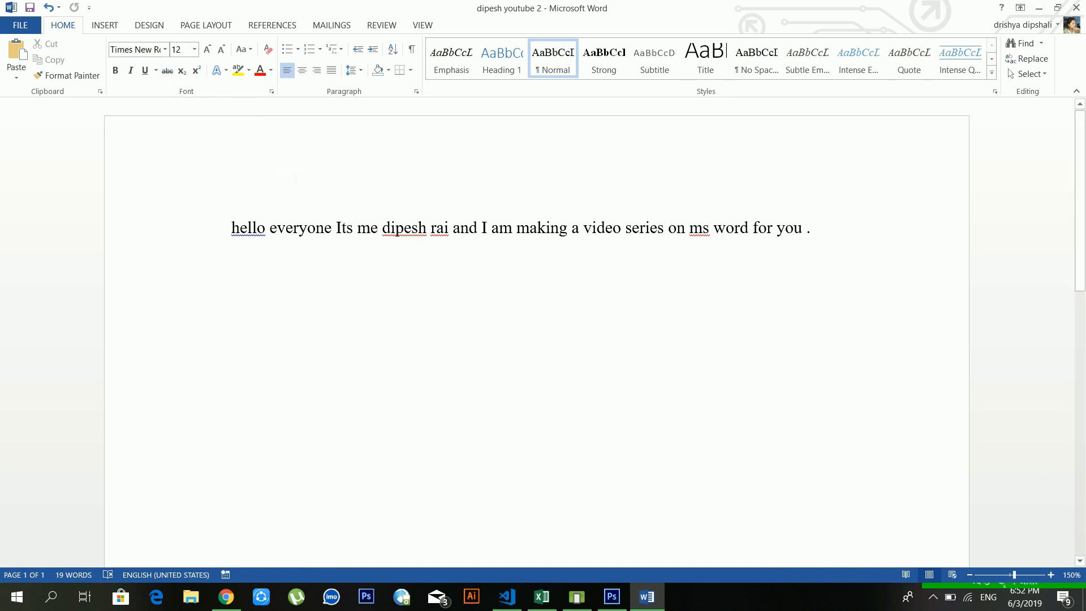
# Step: Paste the copied sentences after 'eve', delete the jumbled first paragraph, and select the first line
pyautogui.hotkey('ctrl', 'v')
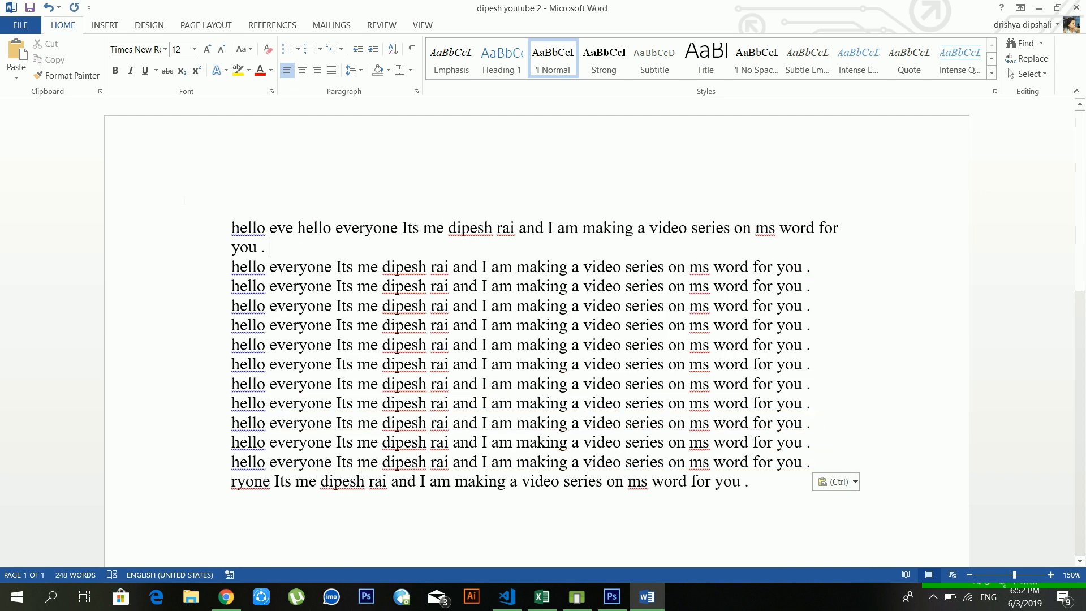
pyautogui.doubleClick(185, 192)
pyautogui.press('Delete')
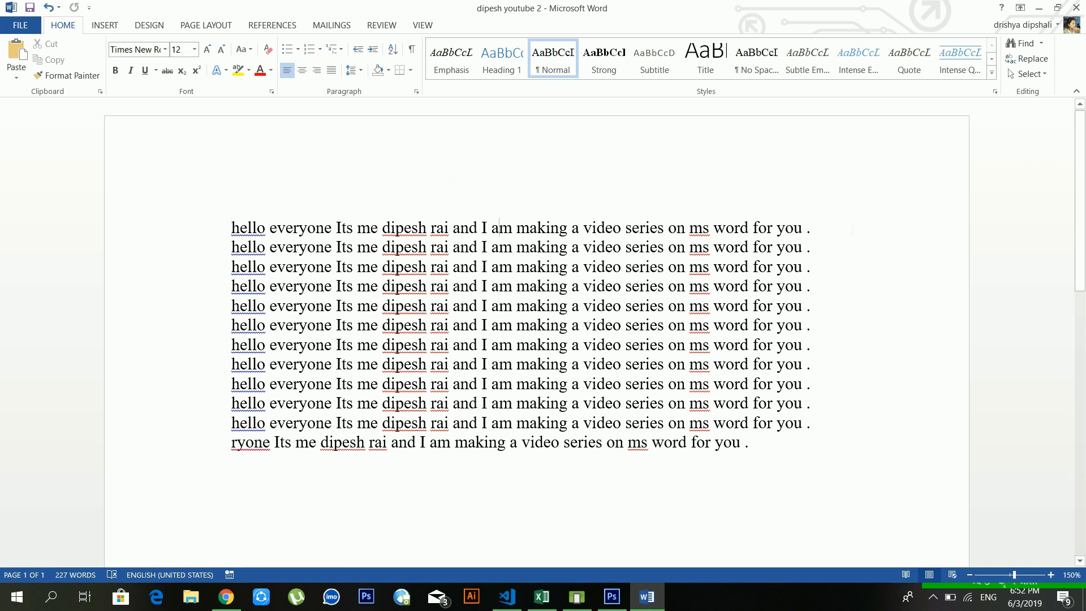
pyautogui.moveTo(817, 228); pyautogui.dragTo(229, 227)
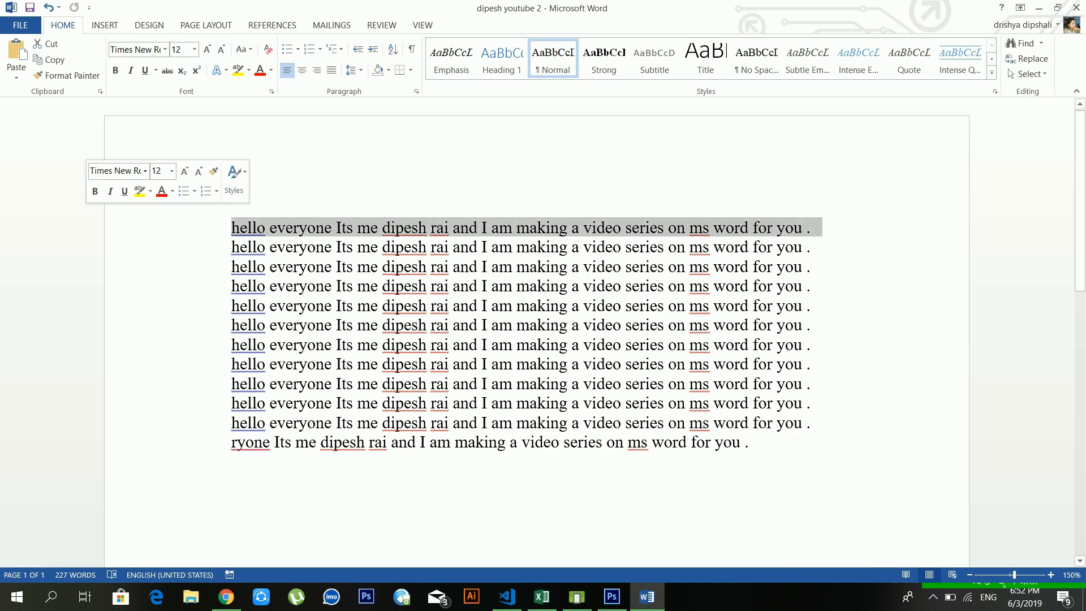
# Step: Apply the OCR A Extended font to the first greeting line
pyautogui.click(166, 50)
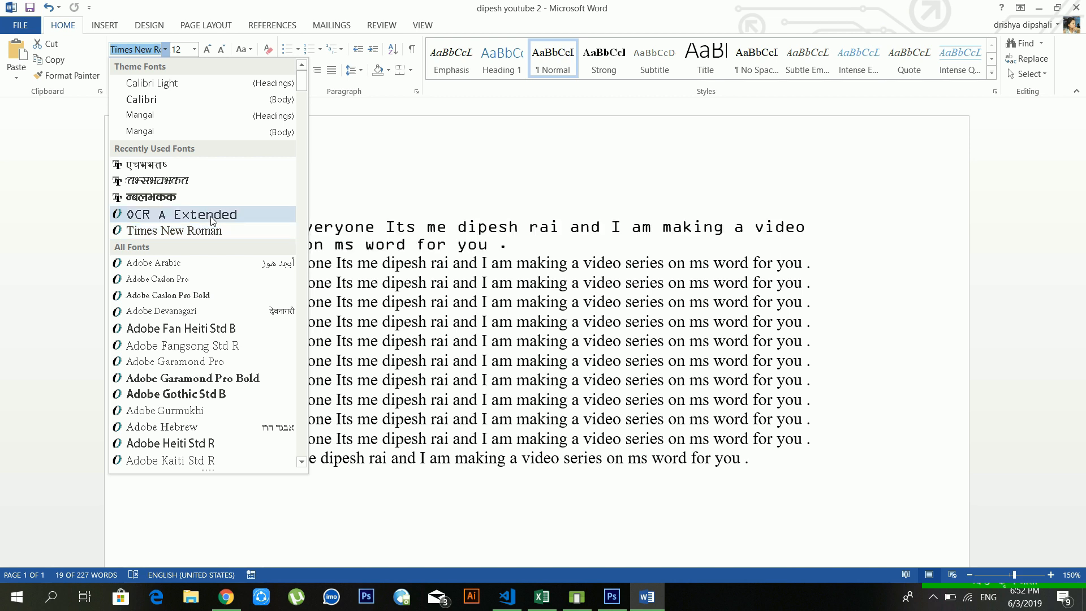
pyautogui.click(213, 215)
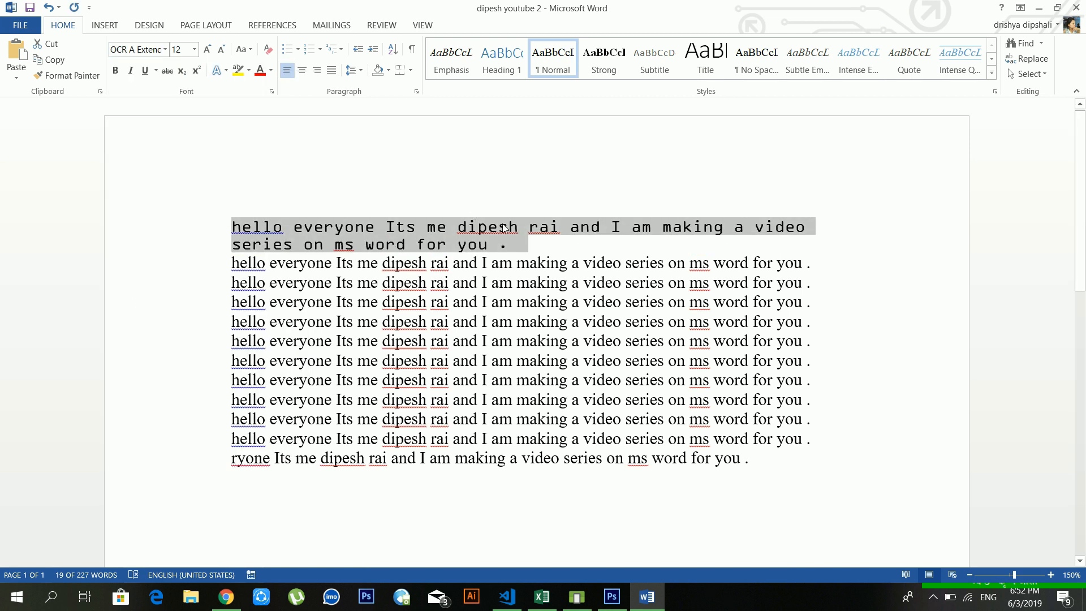
pyautogui.click(520, 245)
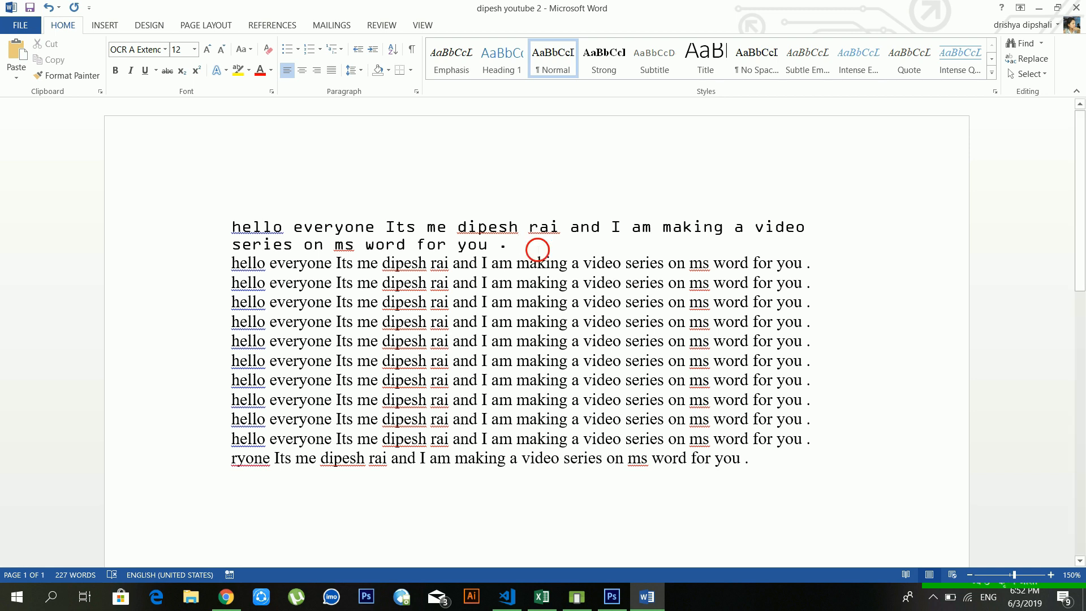
pyautogui.moveTo(532, 246); pyautogui.dragTo(201, 219)
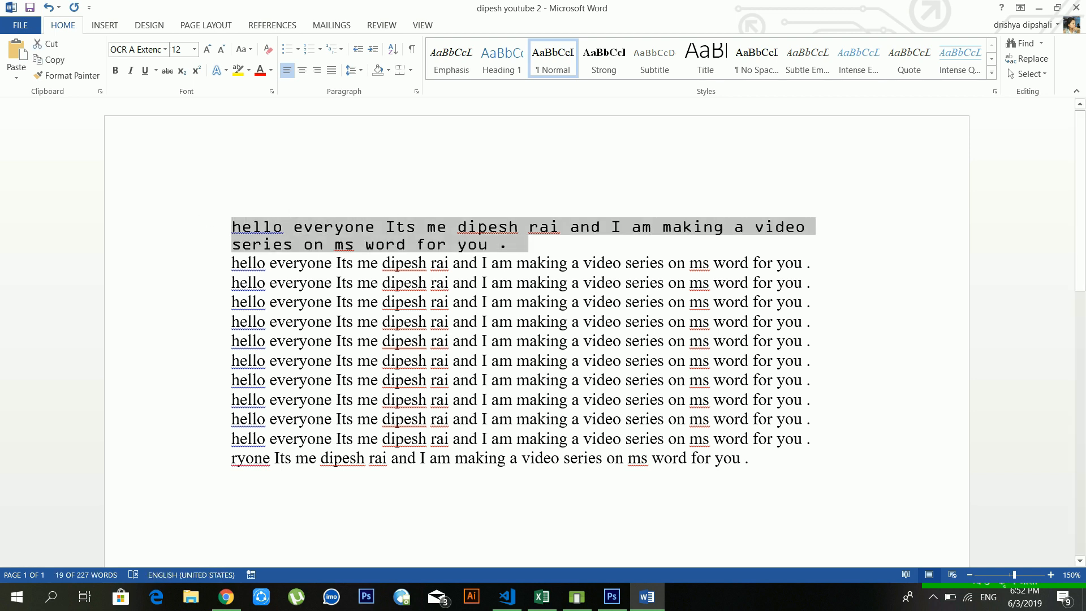
pyautogui.click(430, 286)
pyautogui.click(509, 248)
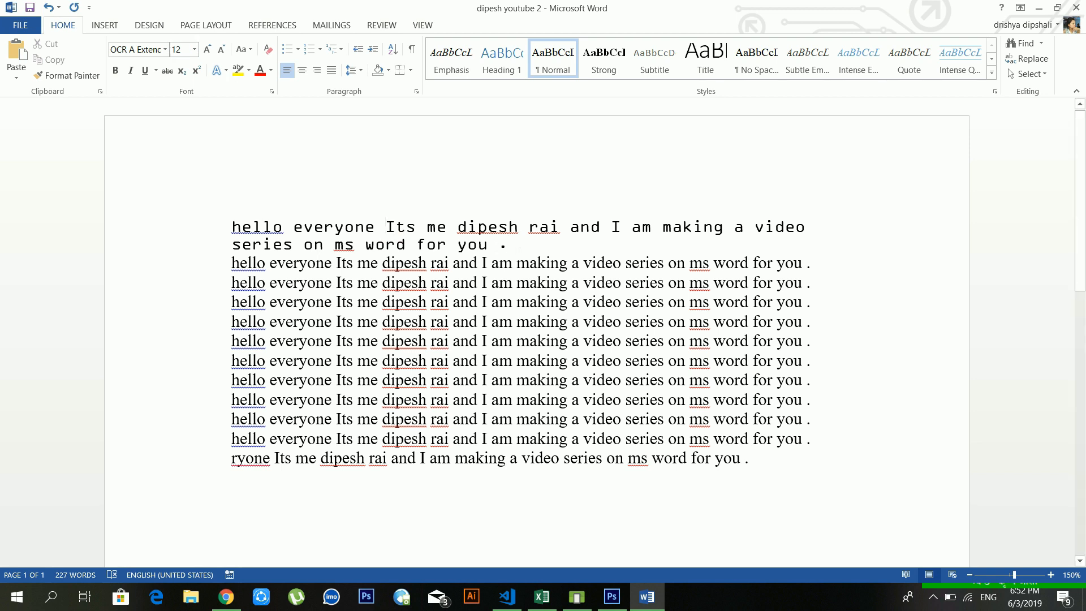
# Step: Set the first paragraph to 11 pt using Grow Font and Shrink Font
pyautogui.tripleClick(512, 245)
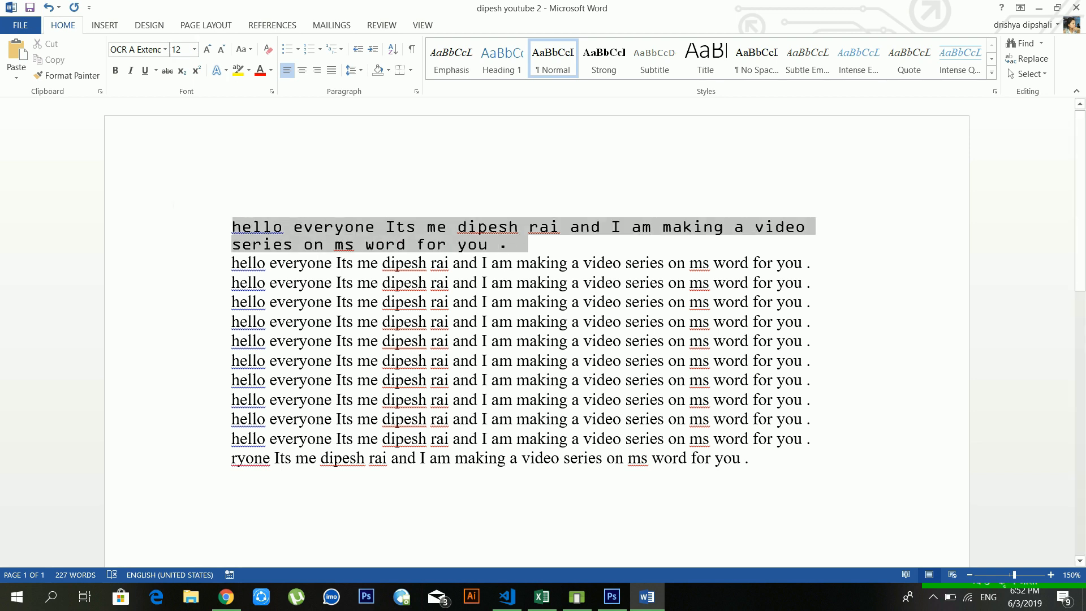
pyautogui.click(194, 50)
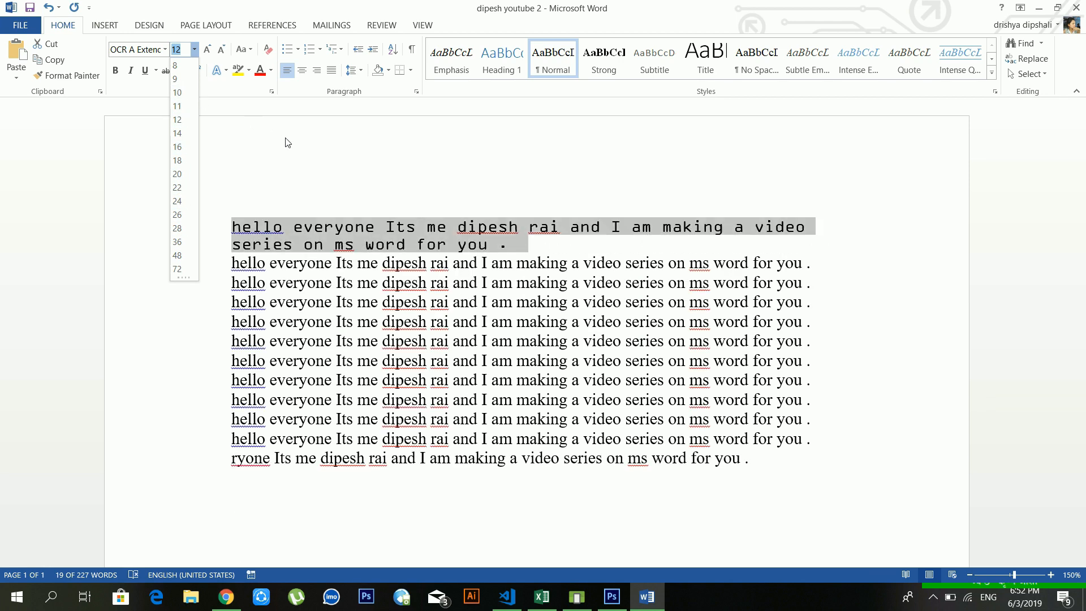
pyautogui.click(287, 139)
pyautogui.click(208, 50)
pyautogui.click(208, 50)
pyautogui.click(208, 50)
pyautogui.click(208, 50)
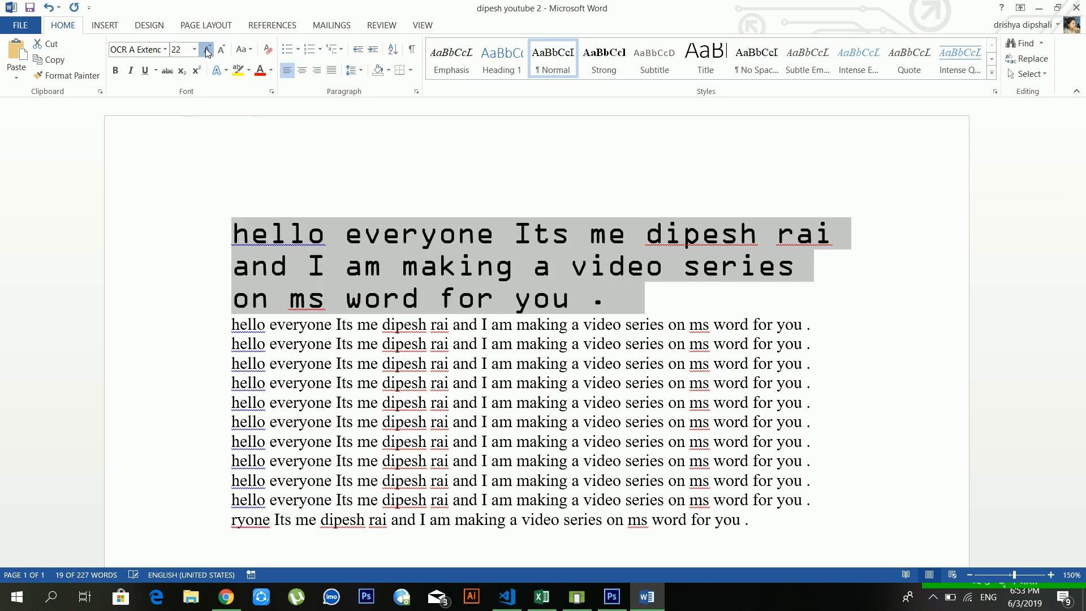
pyautogui.click(208, 50)
pyautogui.click(208, 50)
pyautogui.click(225, 50)
pyautogui.click(225, 50)
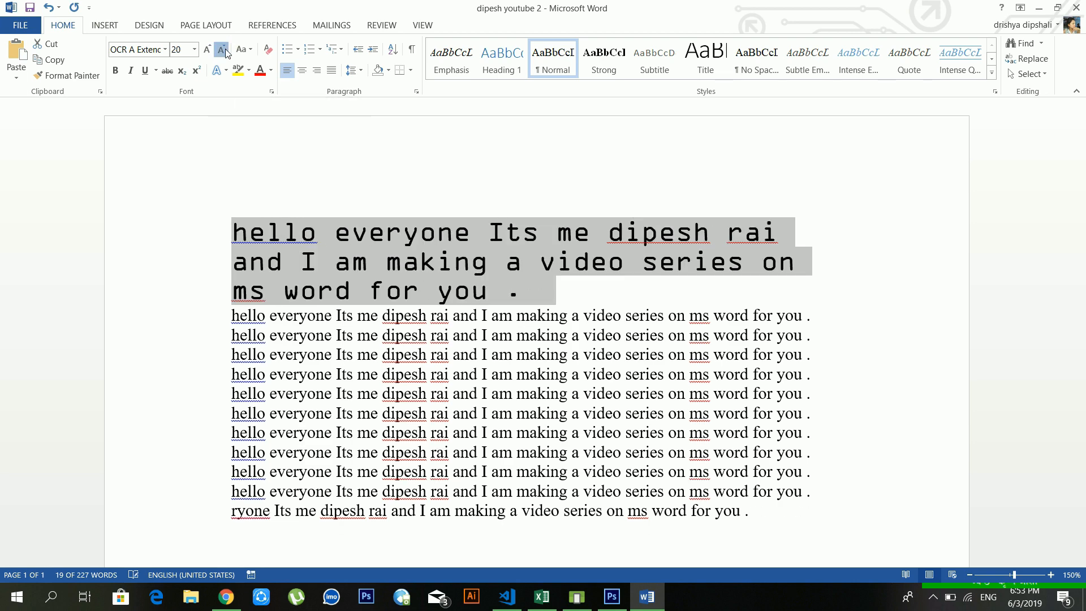
pyautogui.click(225, 50)
pyautogui.click(225, 50)
pyautogui.click(225, 50)
pyautogui.click(225, 49)
pyautogui.click(224, 50)
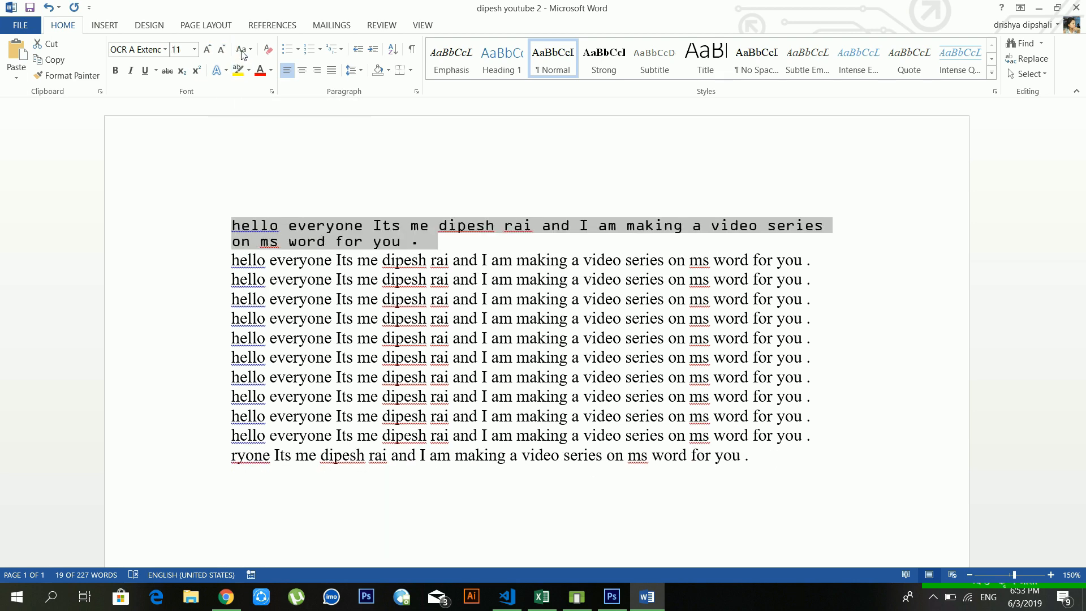
pyautogui.click(411, 318)
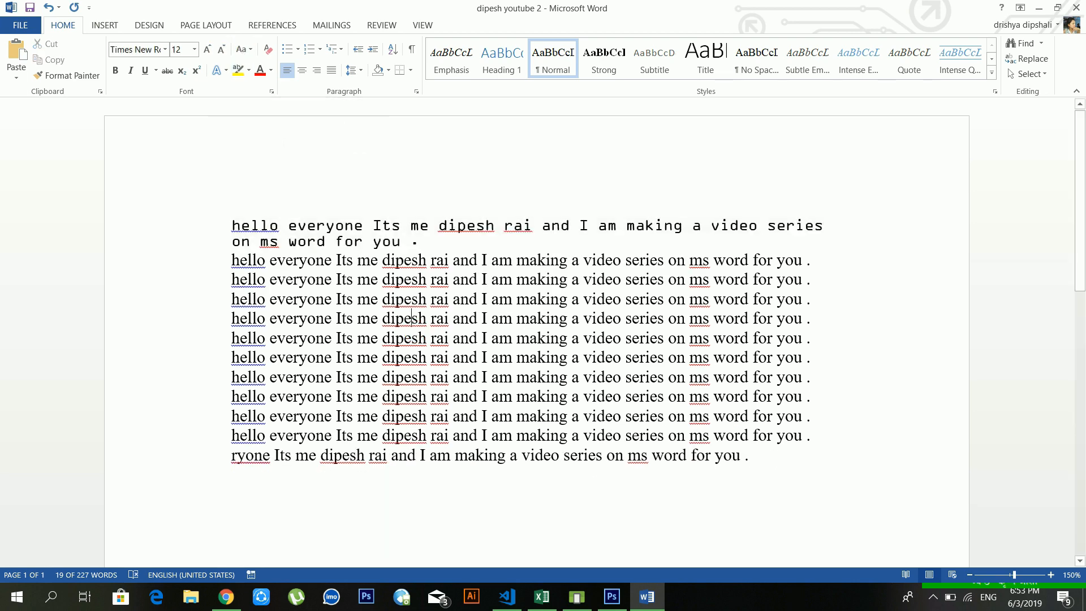
pyautogui.click(250, 50)
pyautogui.click(494, 378)
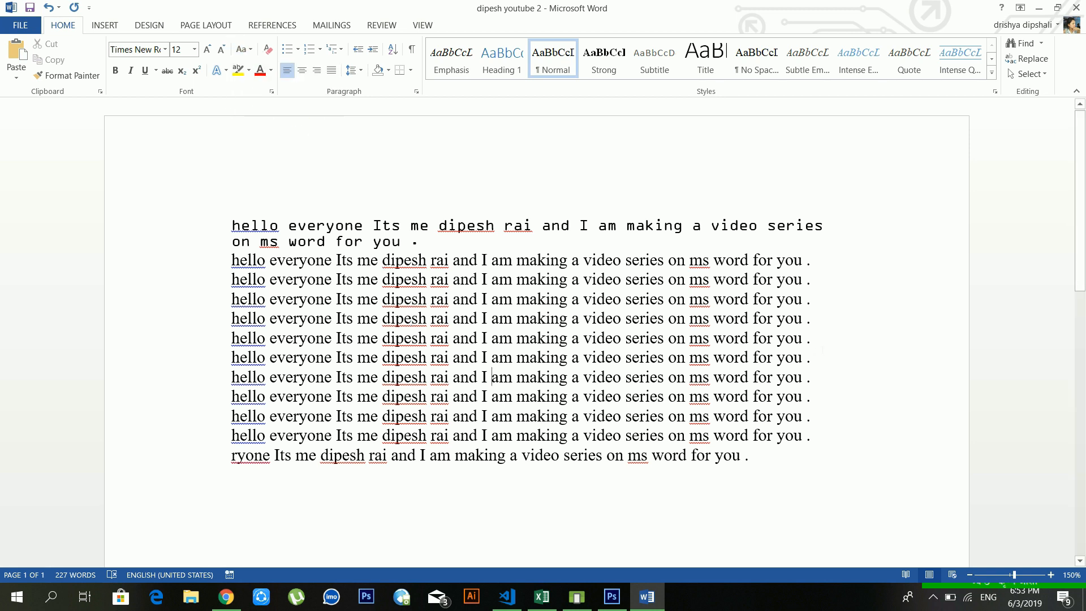
# Step: Apply Sentence case to five of the Times New Roman lines
pyautogui.moveTo(222, 339); pyautogui.dragTo(221, 269)
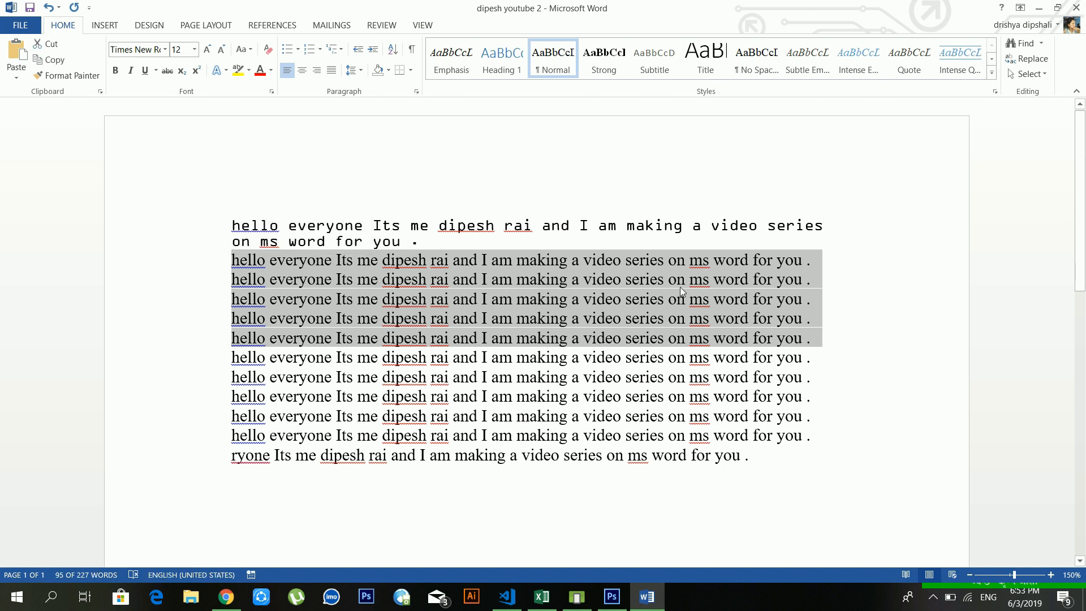
pyautogui.click(238, 50)
pyautogui.click(266, 63)
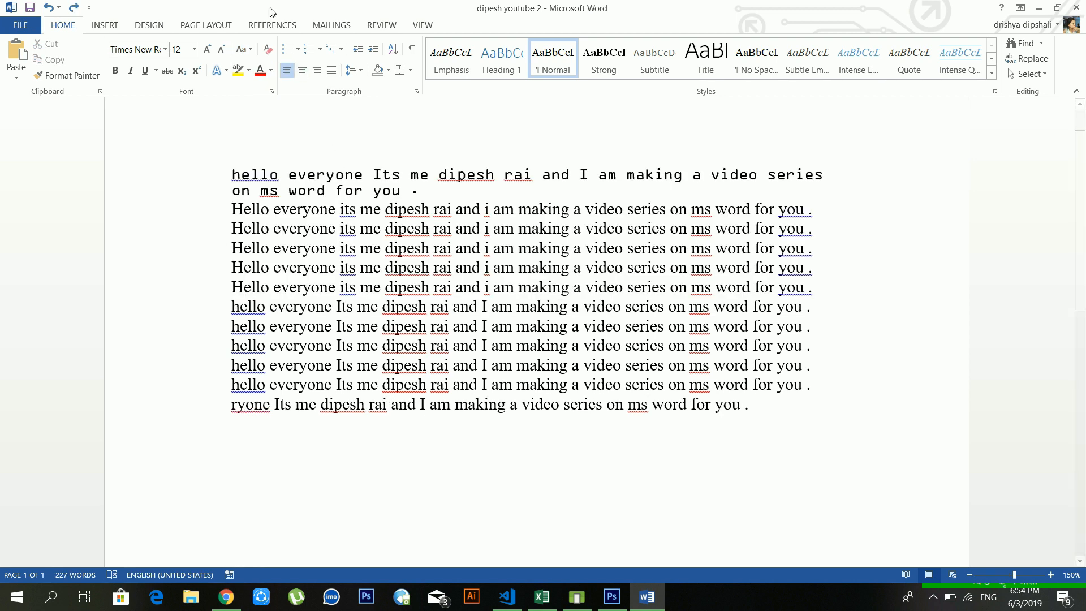
pyautogui.click(245, 50)
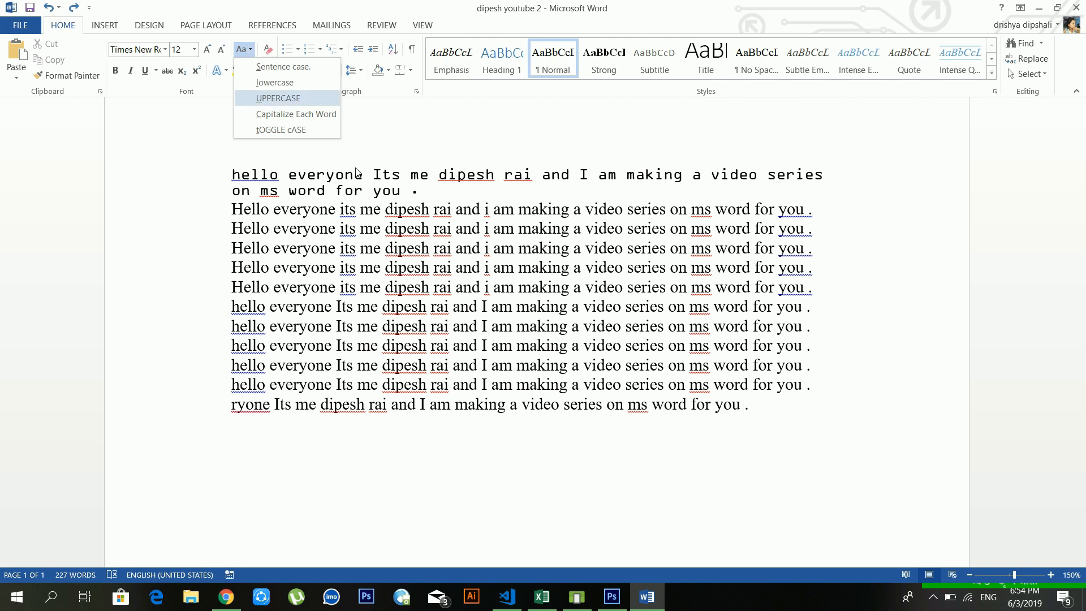
pyautogui.click(465, 287)
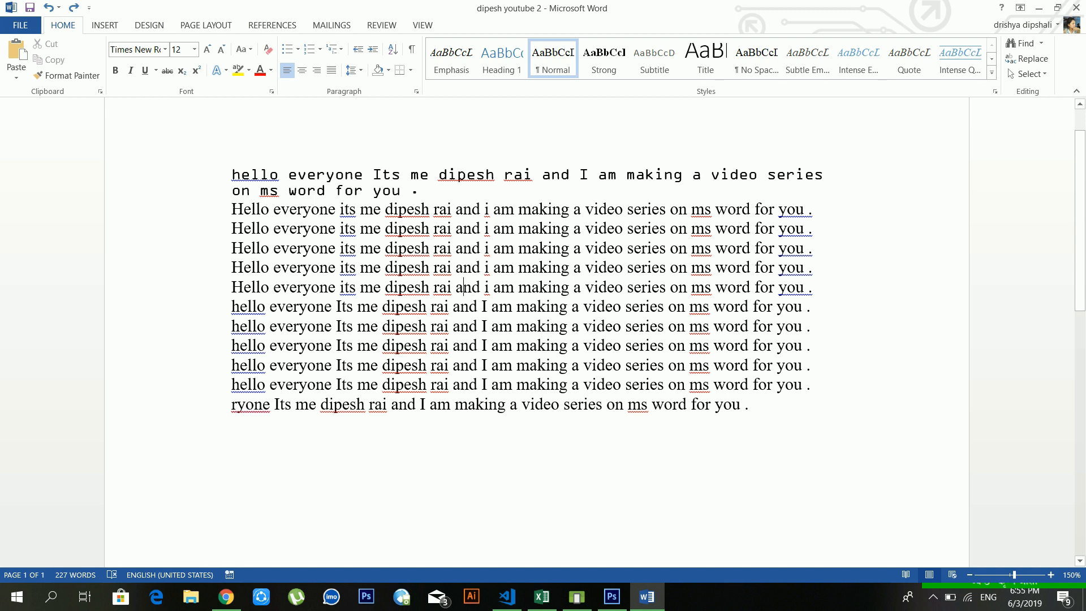
# Step: Change the first six repeated sentences to UPPERCASE, then to lowercase
pyautogui.moveTo(232, 210); pyautogui.dragTo(843, 313)
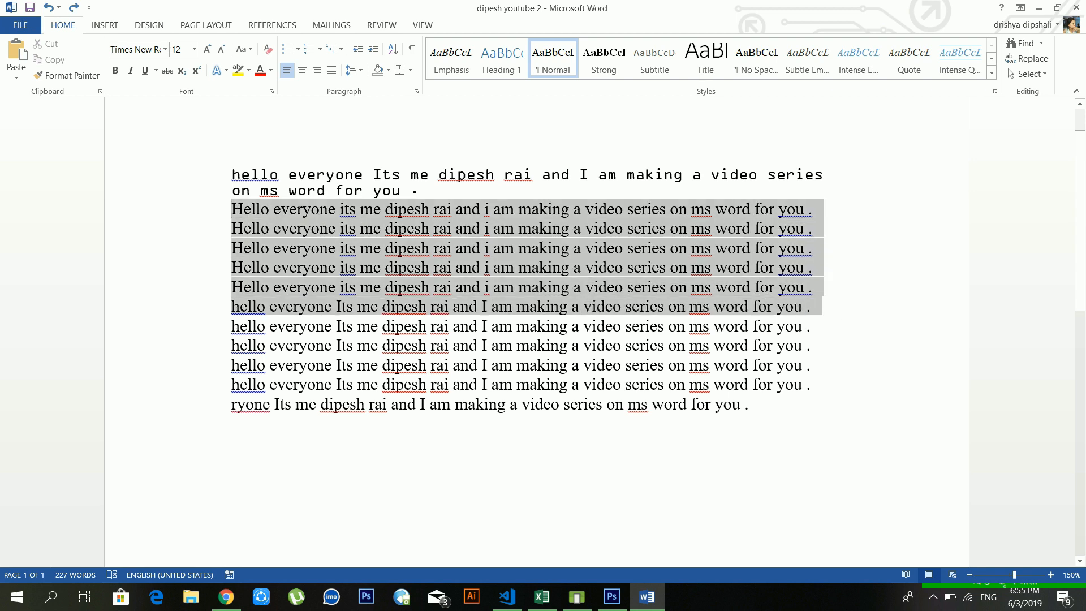
pyautogui.click(242, 50)
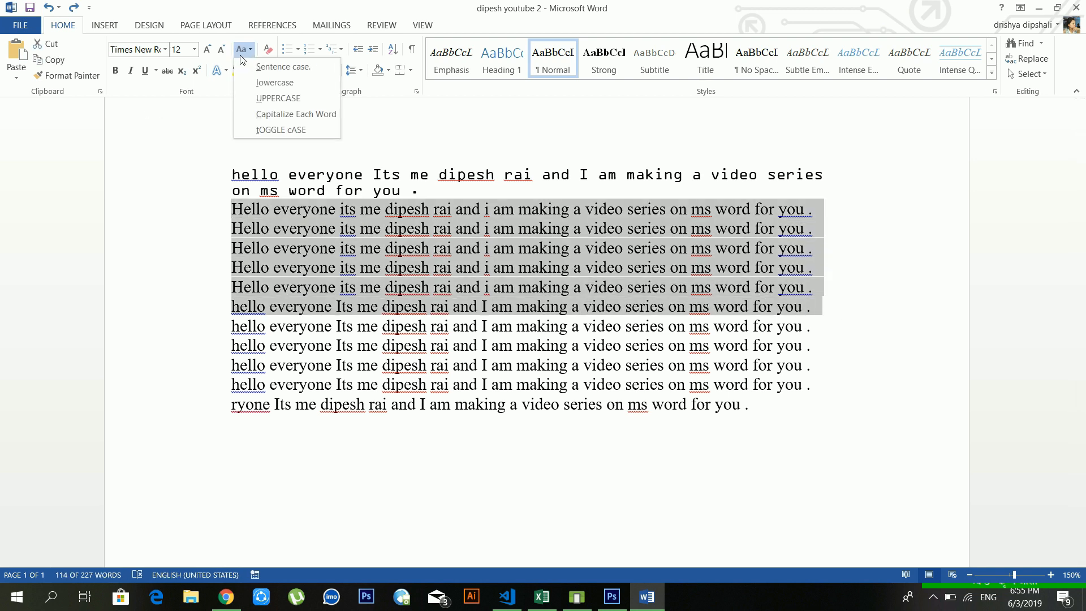
pyautogui.click(267, 98)
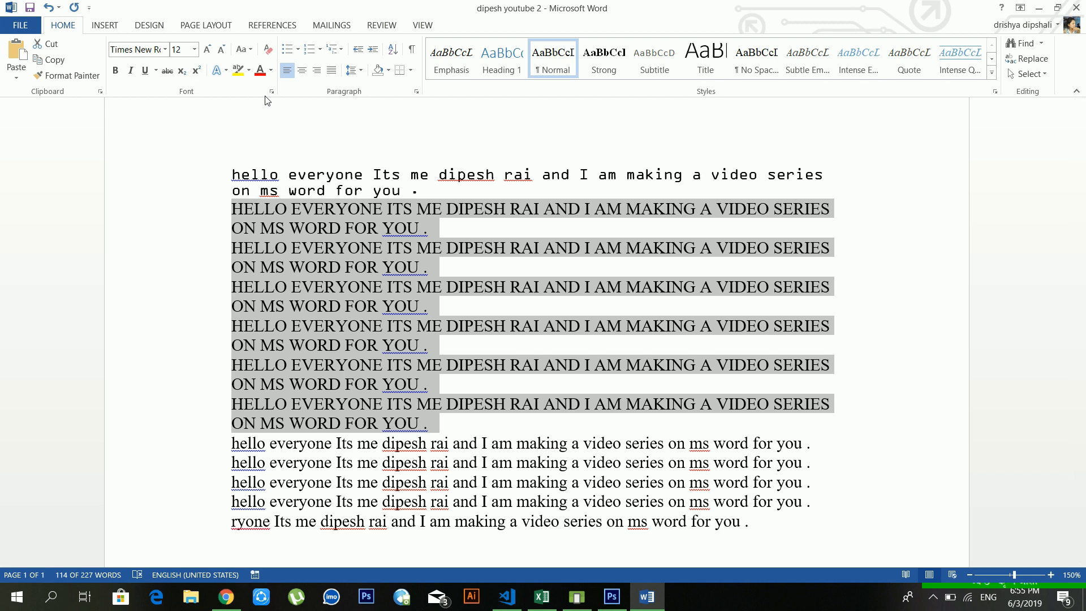
pyautogui.click(252, 56)
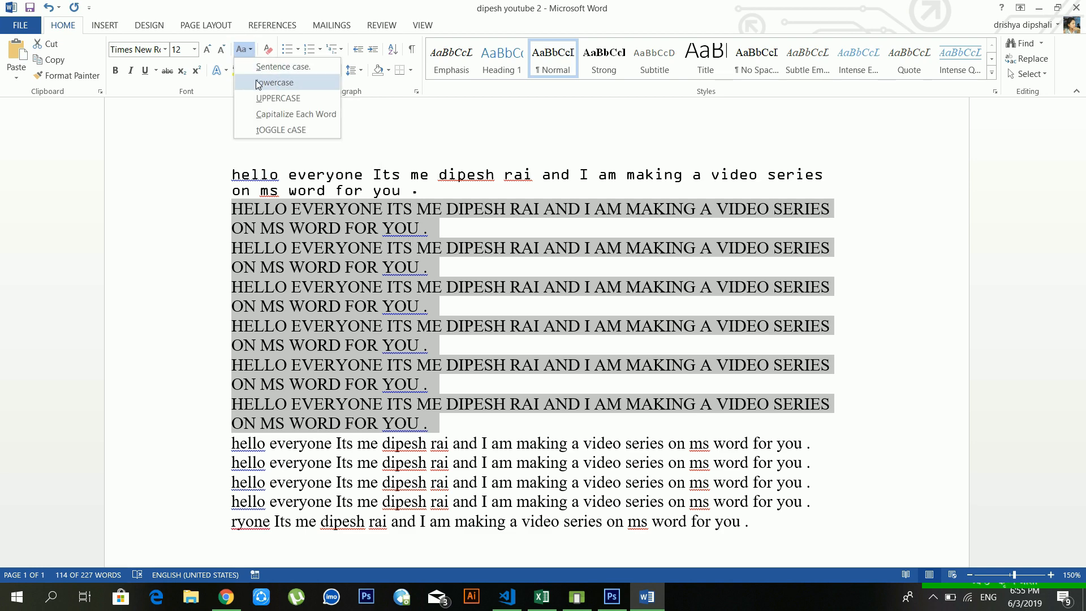
pyautogui.click(258, 83)
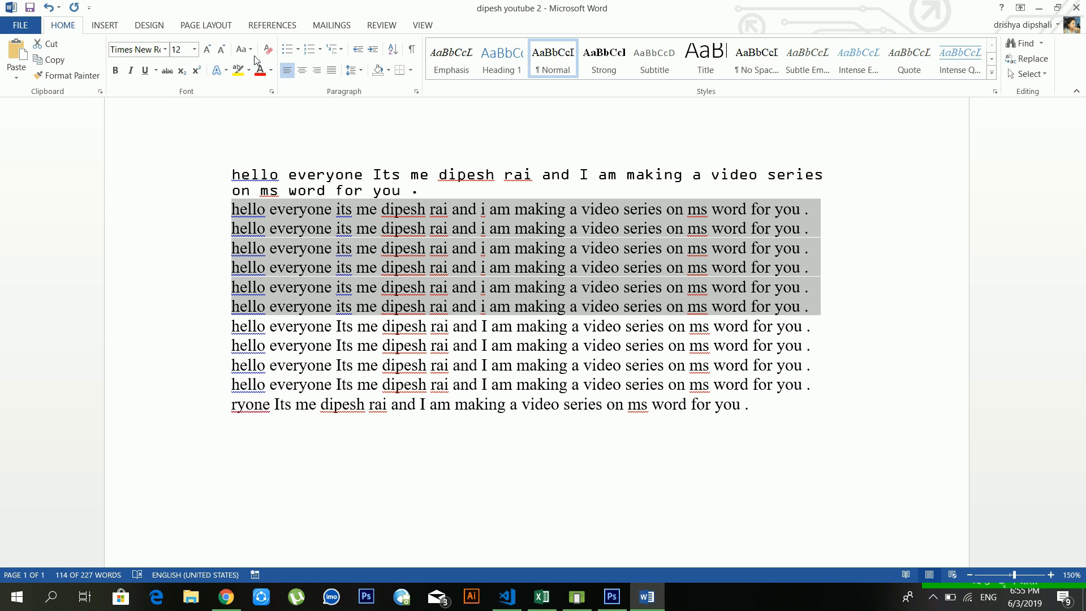
pyautogui.click(252, 56)
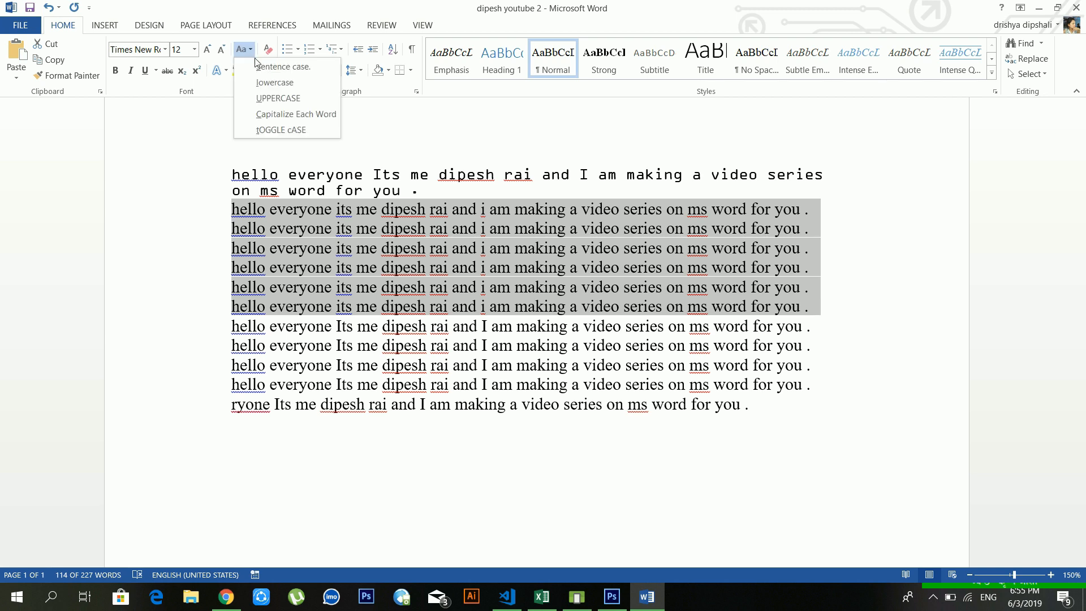
pyautogui.click(308, 277)
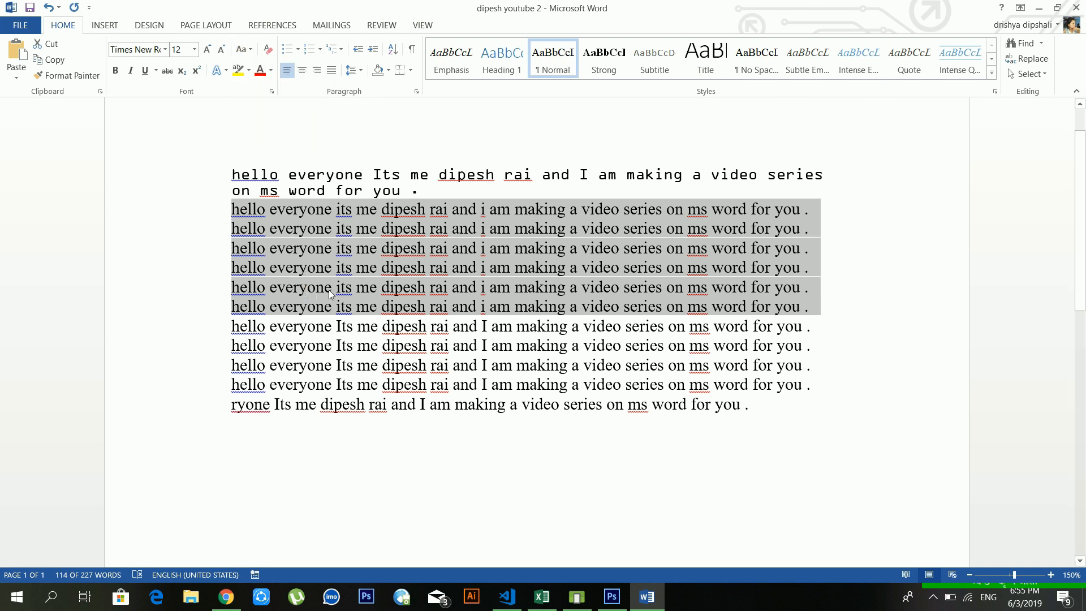
pyautogui.click(431, 287)
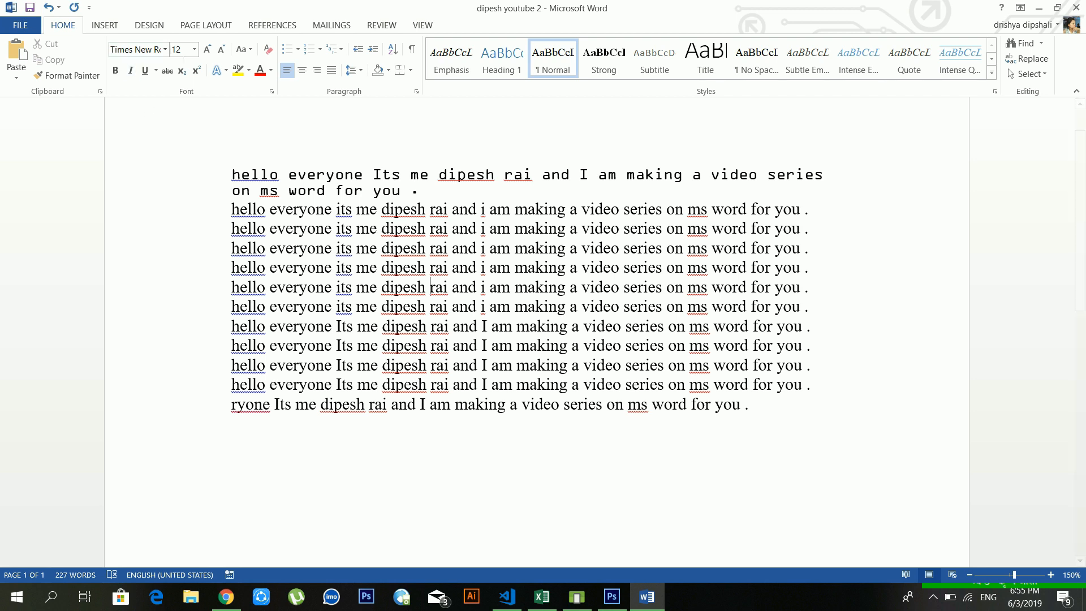
pyautogui.click(251, 51)
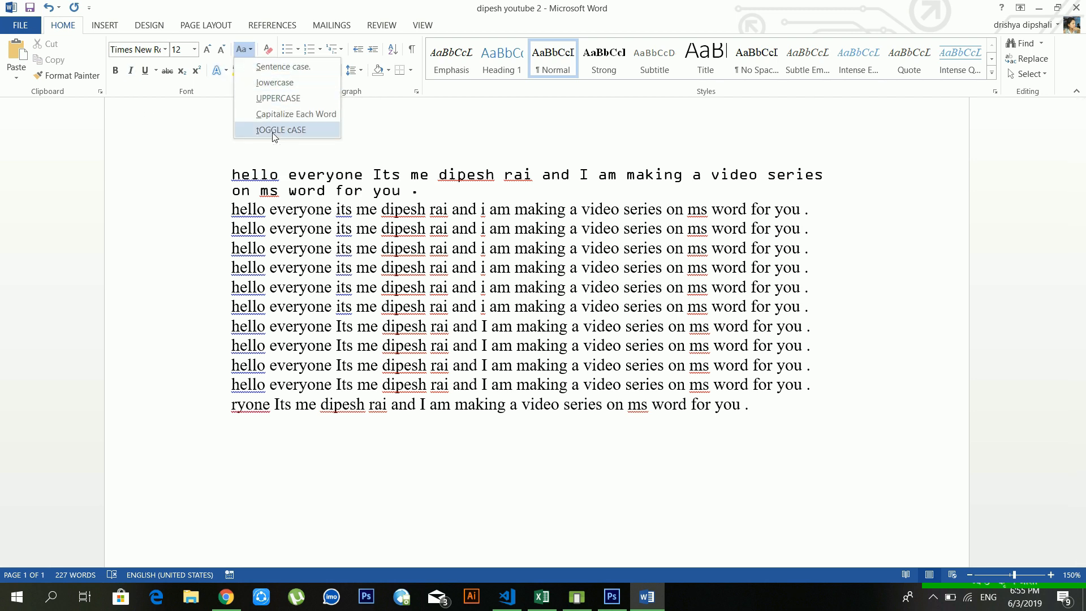
pyautogui.click(251, 52)
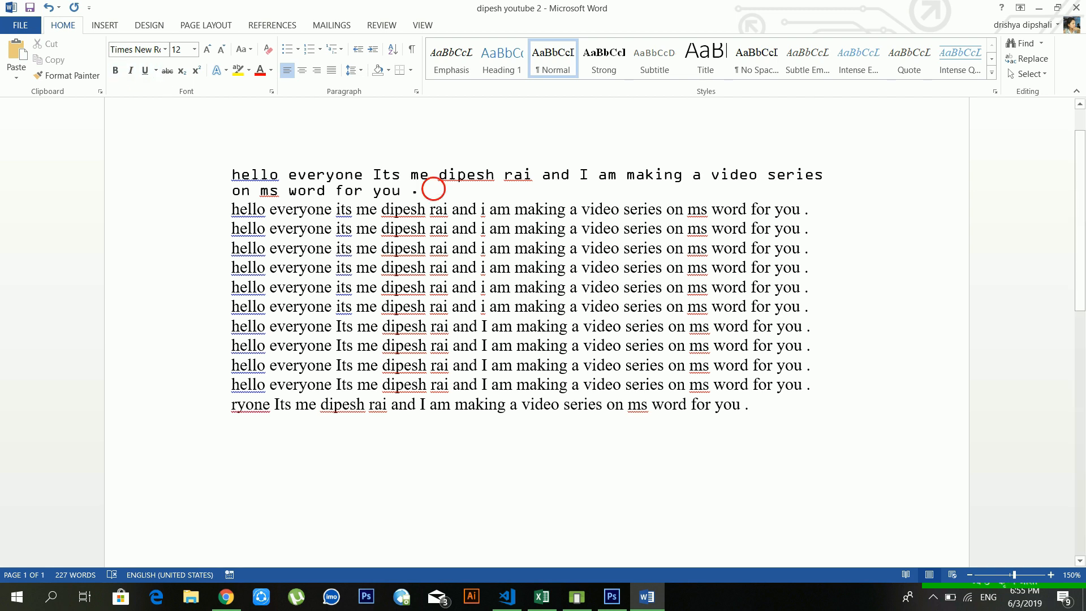
# Step: Delete the OCR A greeting paragraph and make the first sentence bold
pyautogui.tripleClick(431, 190)
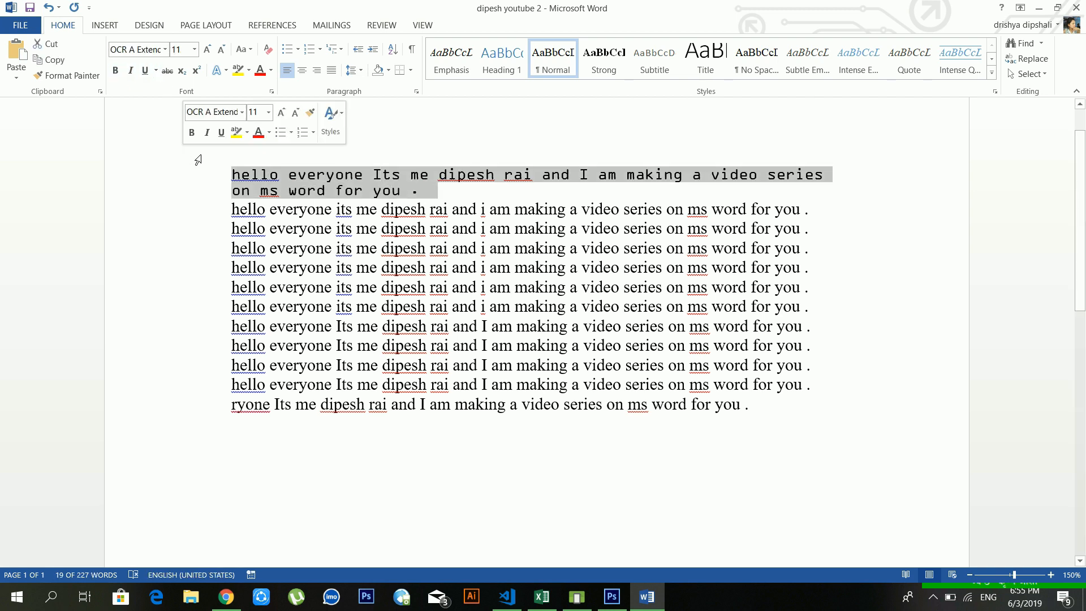
pyautogui.press('Delete')
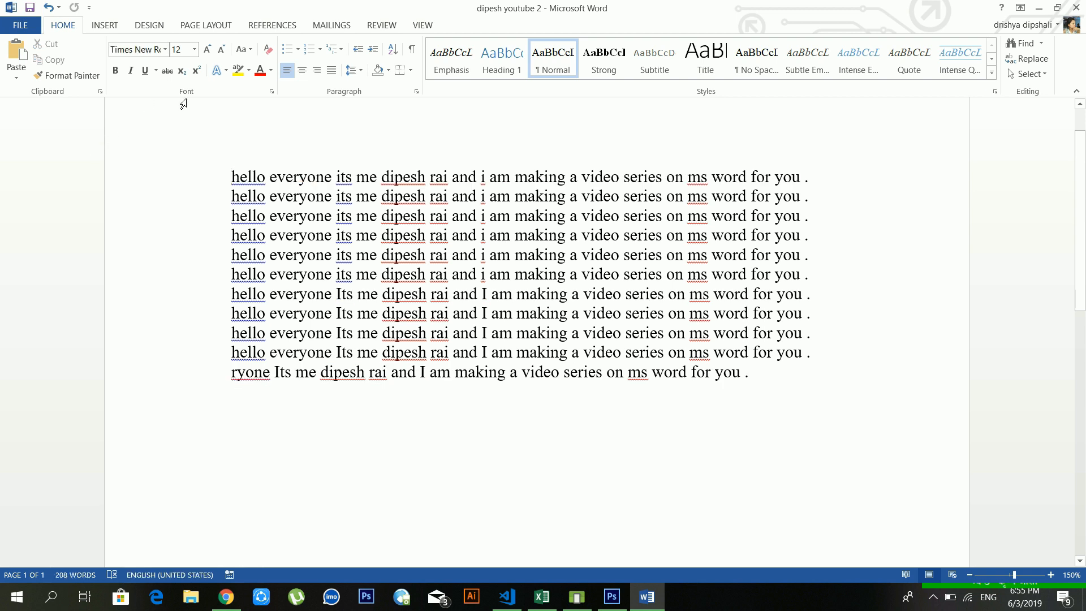
pyautogui.moveTo(815, 176); pyautogui.dragTo(228, 177)
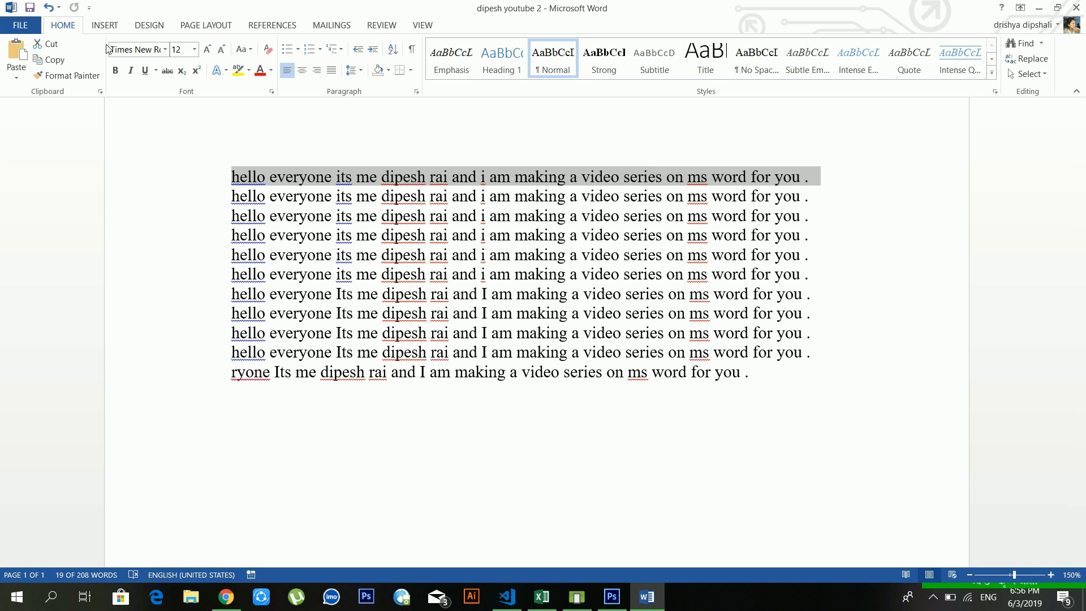
pyautogui.click(118, 67)
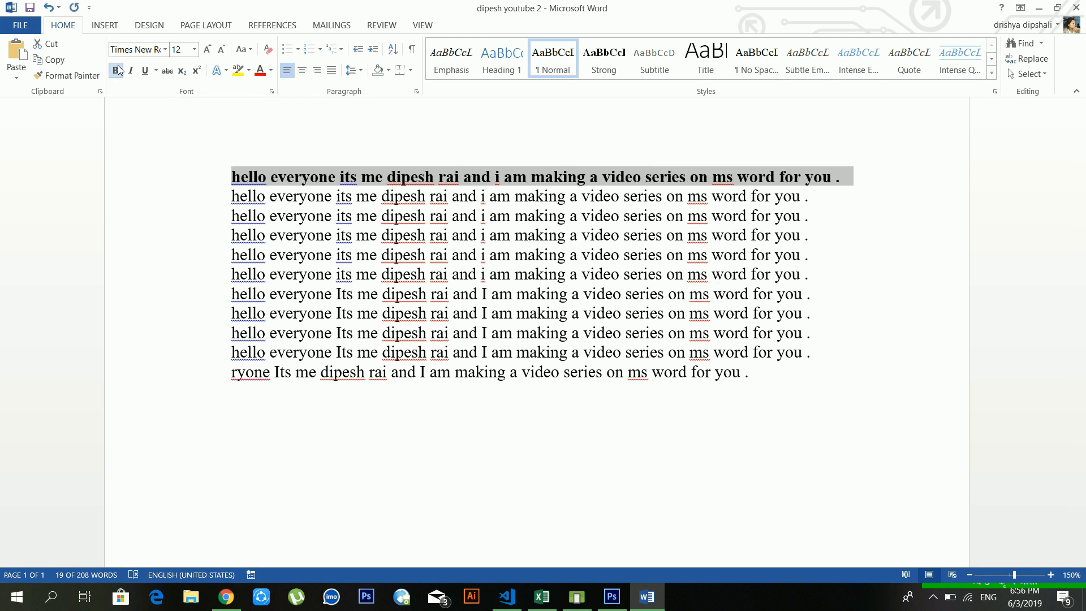
pyautogui.click(468, 274)
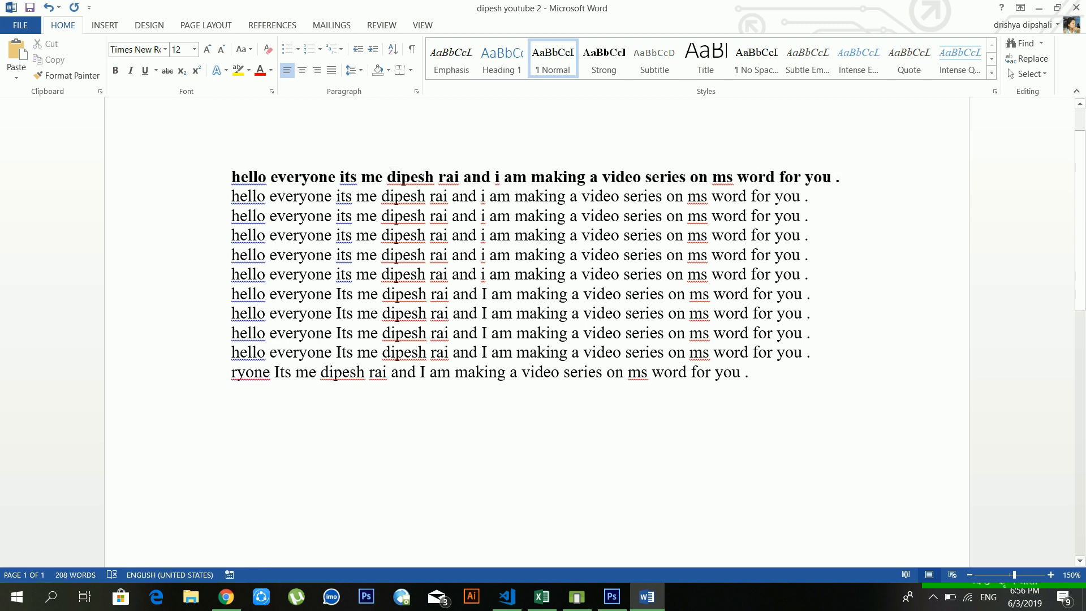
# Step: Make the second sentence italic
pyautogui.moveTo(804, 195); pyautogui.dragTo(232, 195)
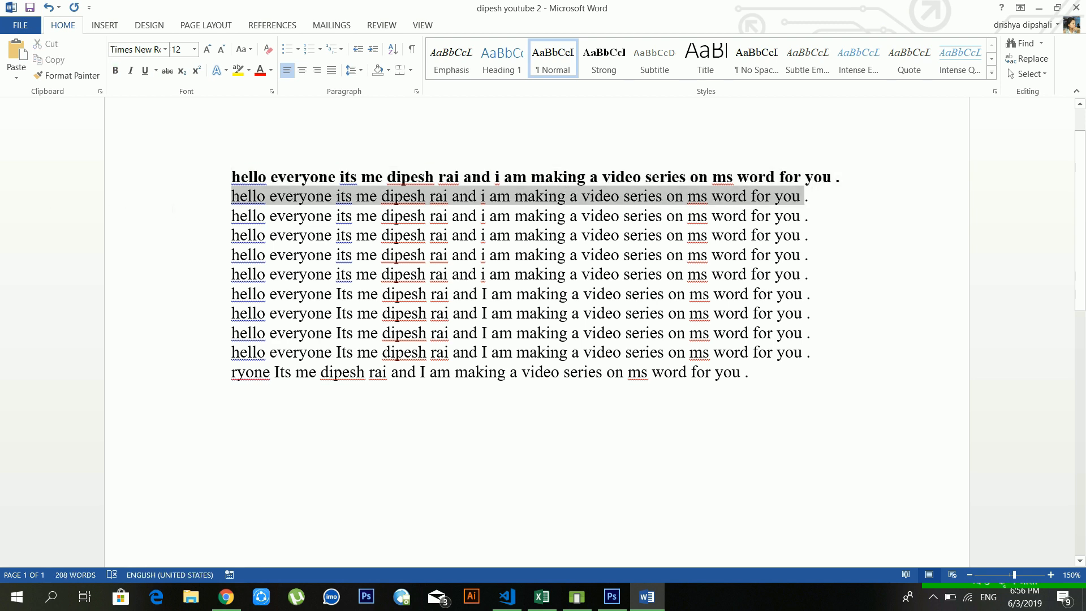
pyautogui.click(130, 70)
pyautogui.click(530, 196)
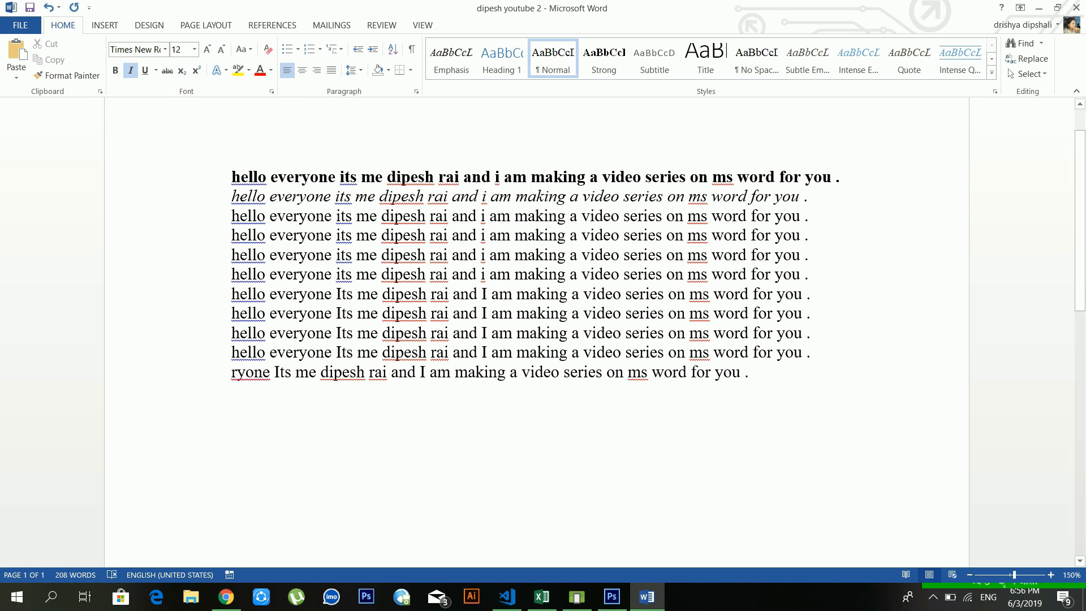
pyautogui.moveTo(514, 207); pyautogui.dragTo(196, 214)
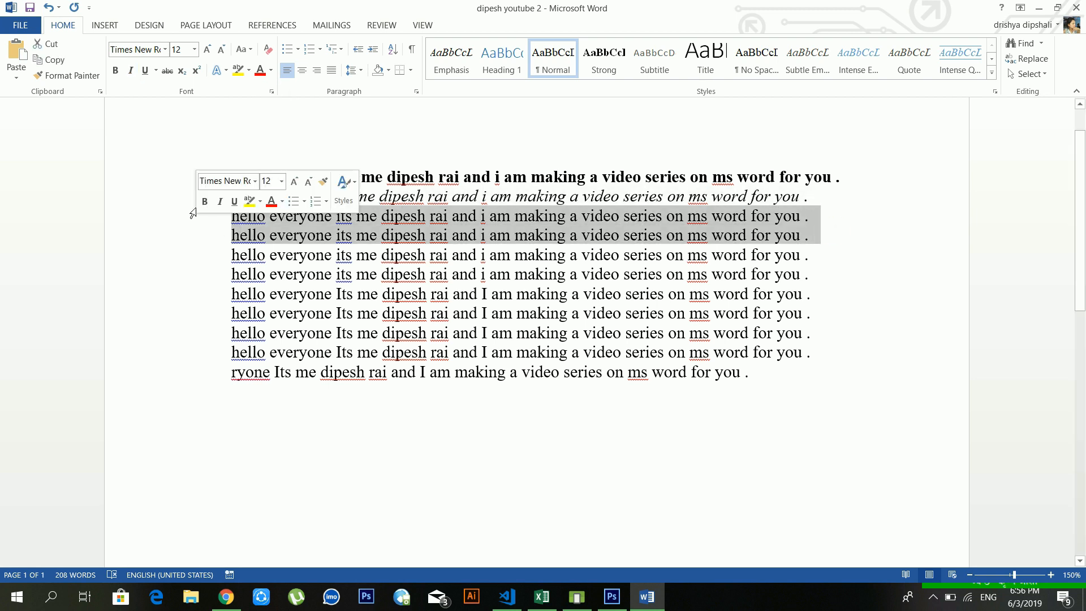
# Step: Underline the third and fourth sentences
pyautogui.click(145, 70)
pyautogui.click(277, 235)
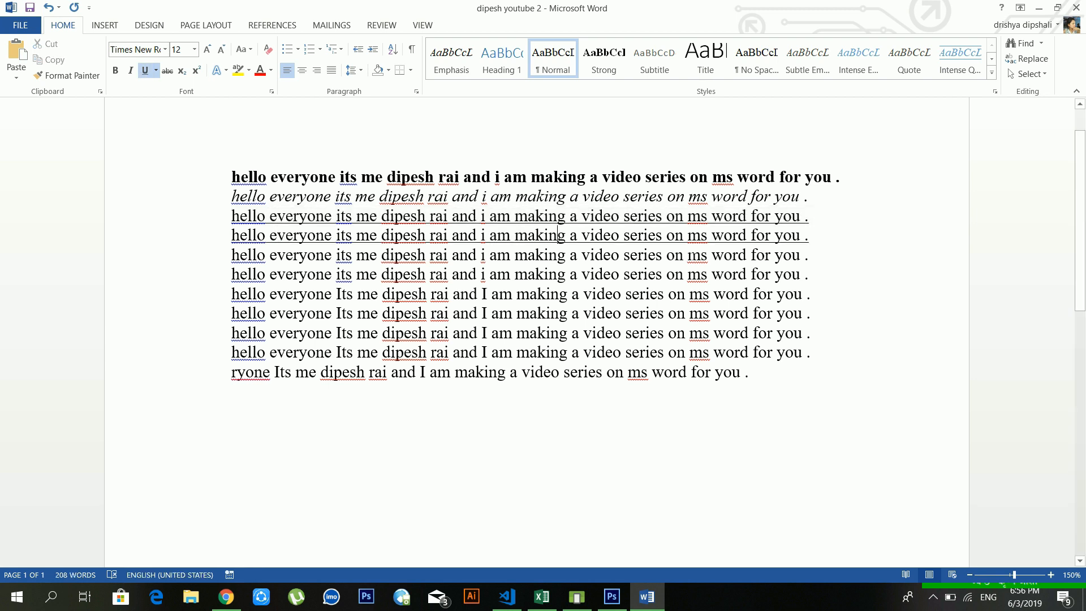
pyautogui.moveTo(813, 235); pyautogui.dragTo(227, 222)
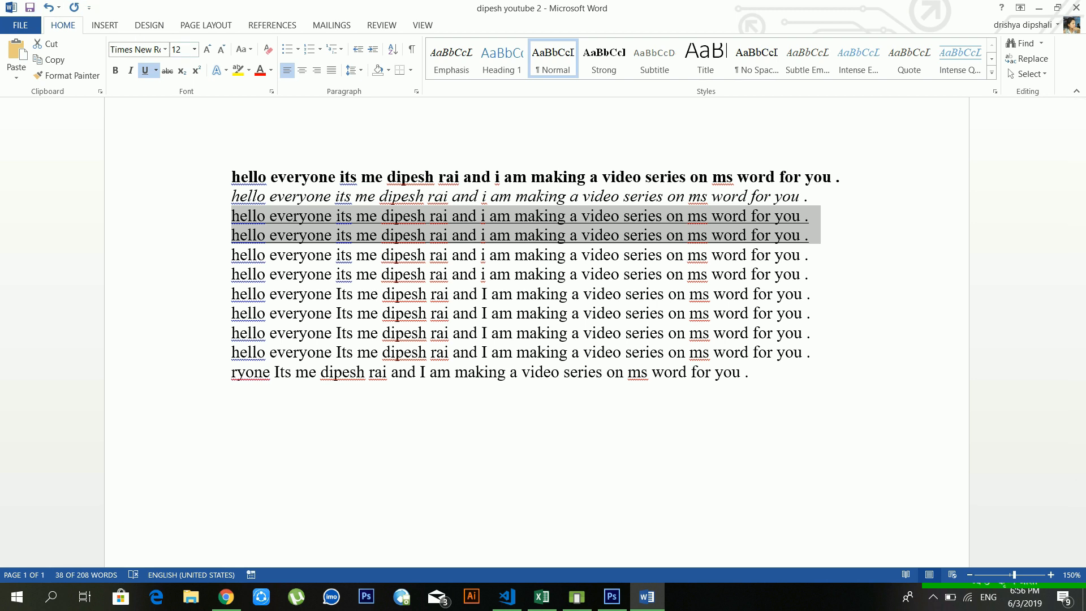
pyautogui.click(155, 72)
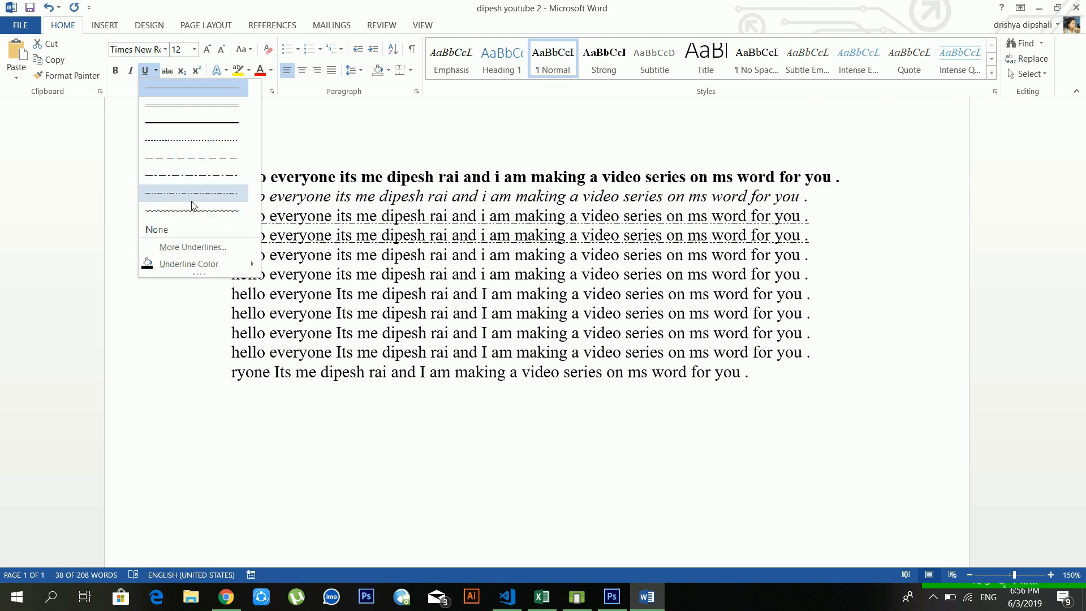
pyautogui.click(506, 294)
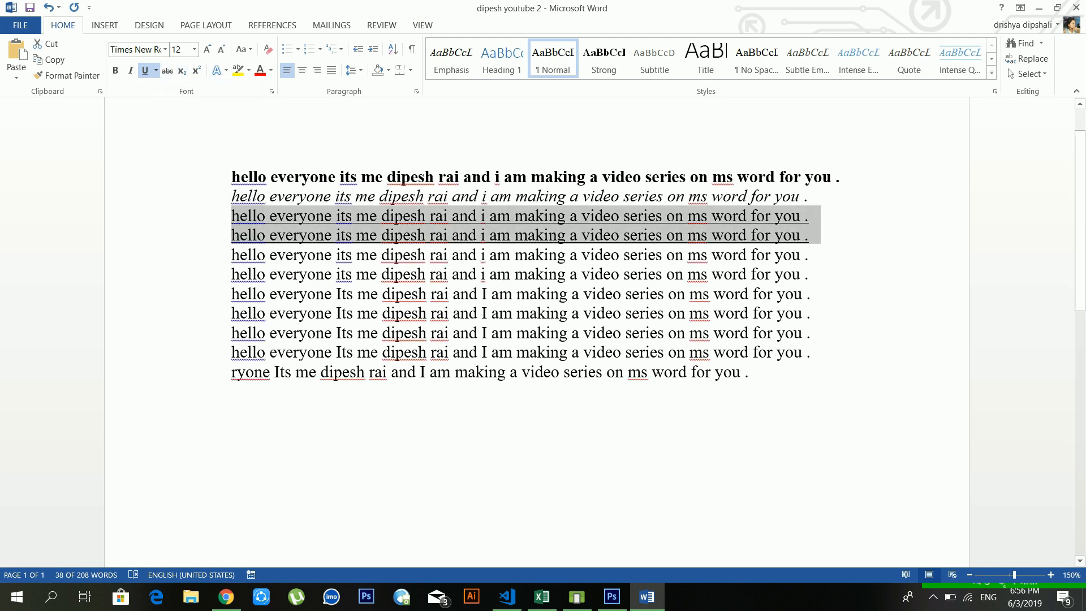
pyautogui.click(294, 352)
# Step: Apply strikethrough to the fifth sentence
pyautogui.moveTo(803, 254); pyautogui.dragTo(116, 253)
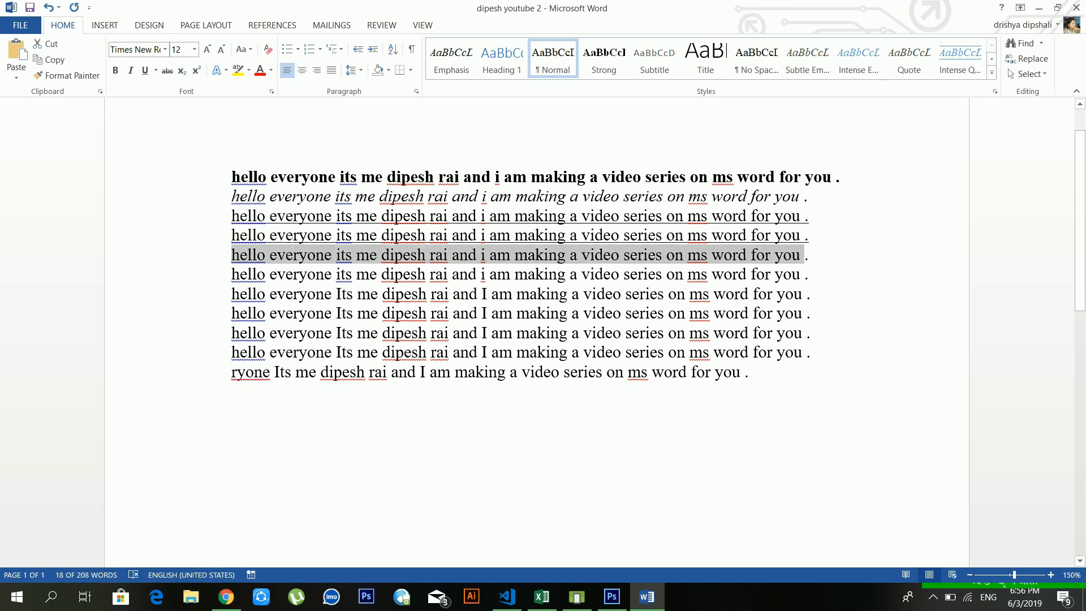
pyautogui.click(167, 71)
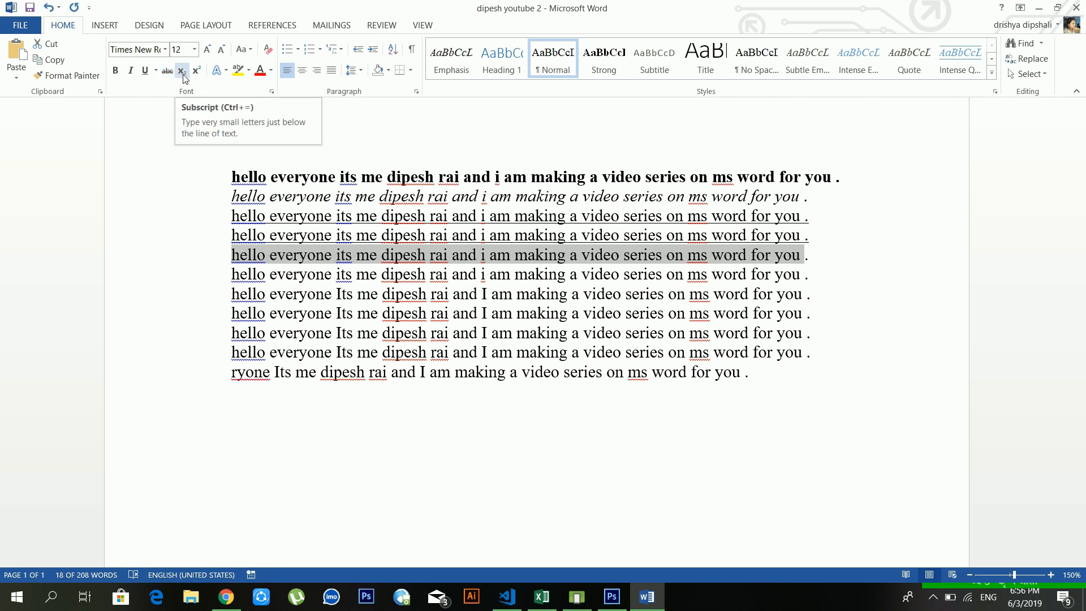
pyautogui.click(786, 401)
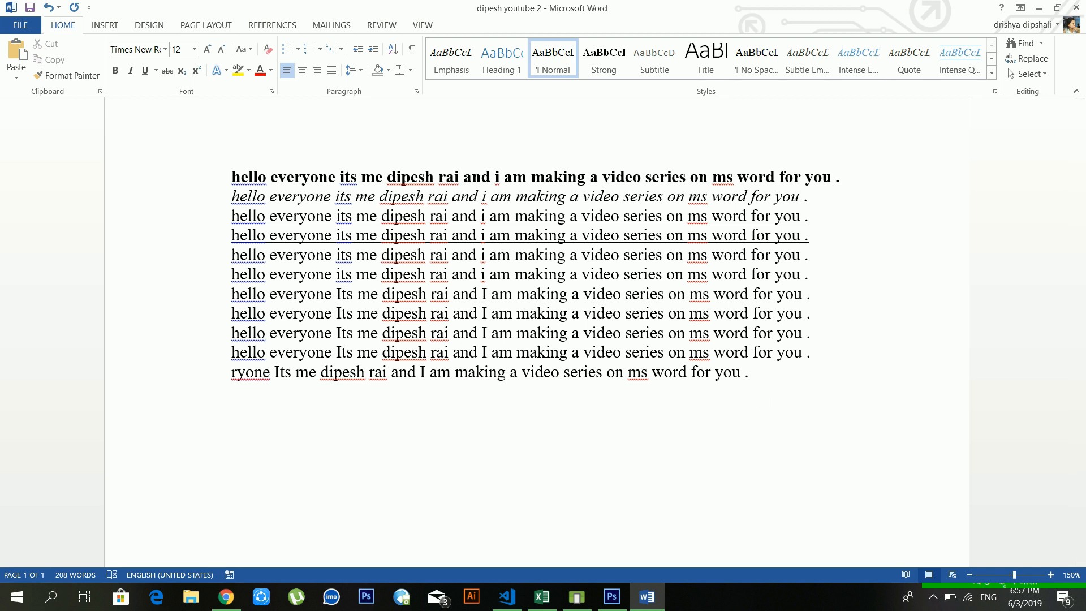
# Step: Type H2O and make its 2 subscript to read H₂O
pyautogui.write('H2O')
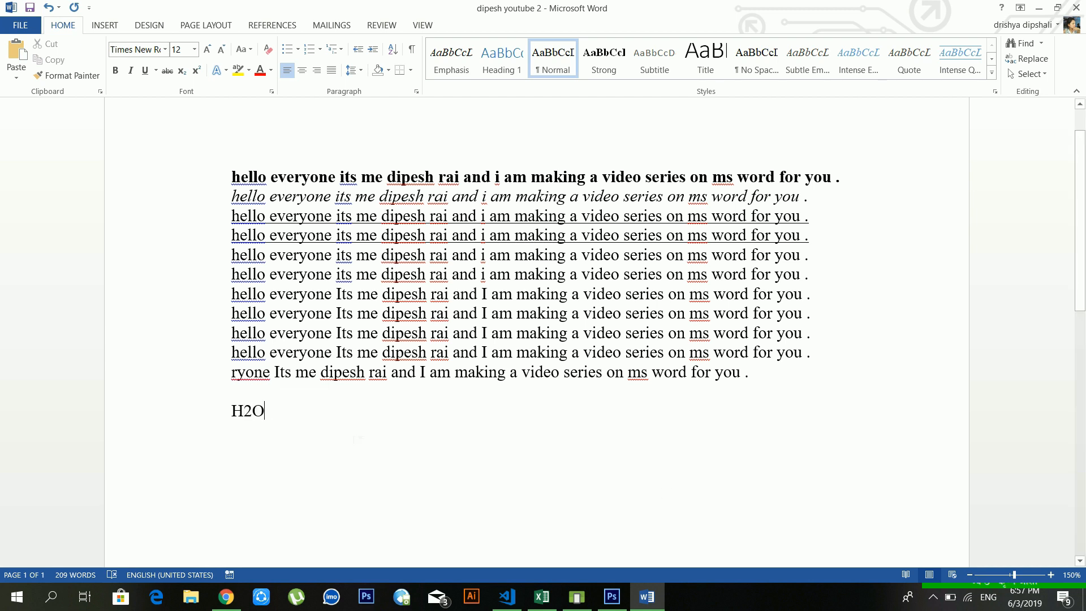
pyautogui.press('Left')
pyautogui.moveTo(253, 410); pyautogui.dragTo(244, 411)
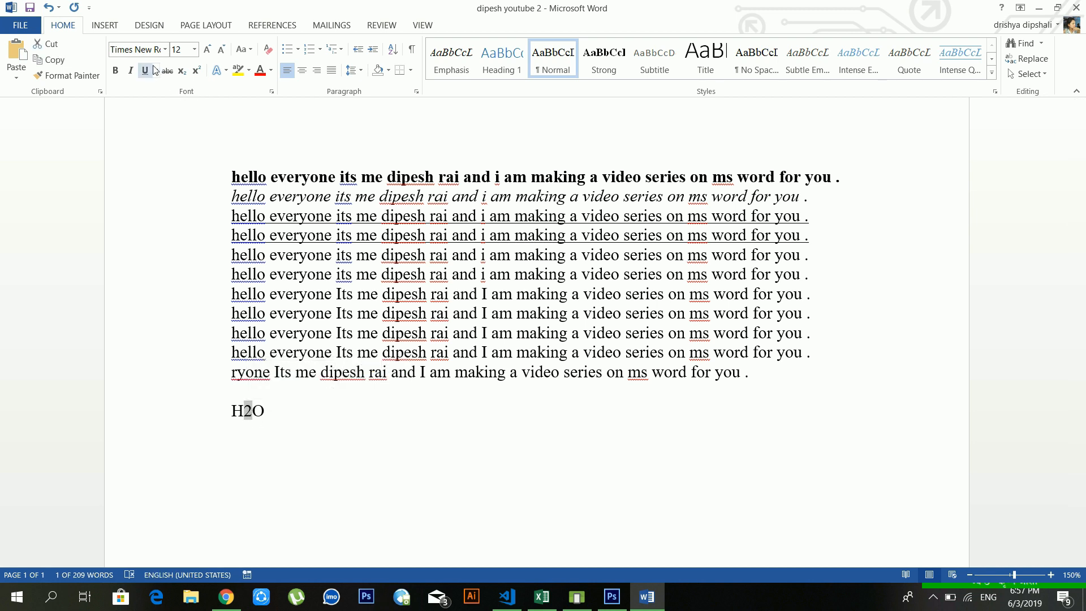
pyautogui.click(182, 70)
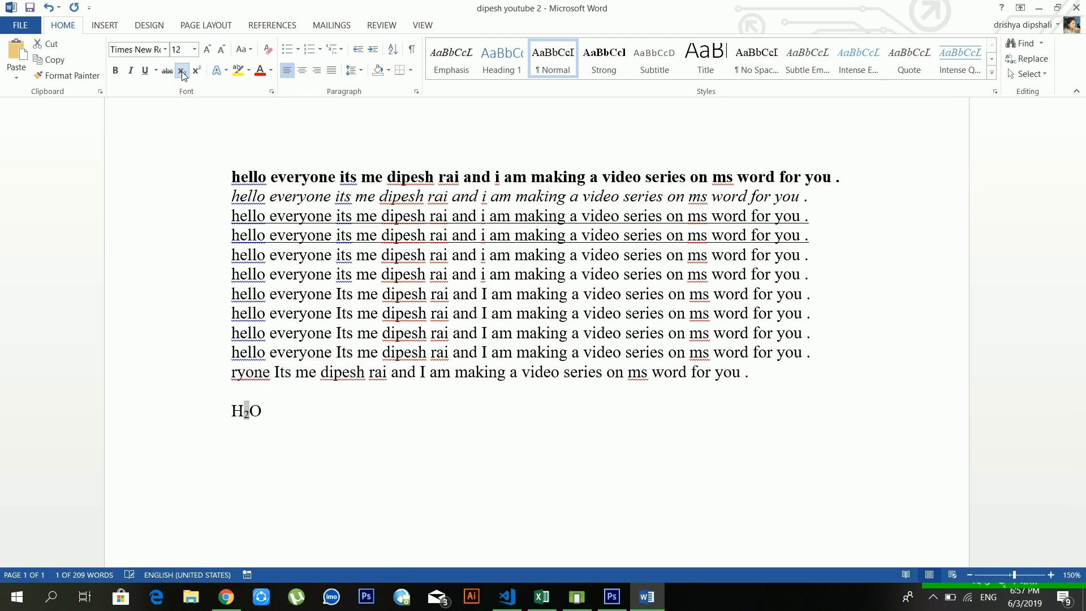
# Step: Add ' a2-b2' after H₂O and superscript both 2s to read a²-b²
pyautogui.click(344, 437)
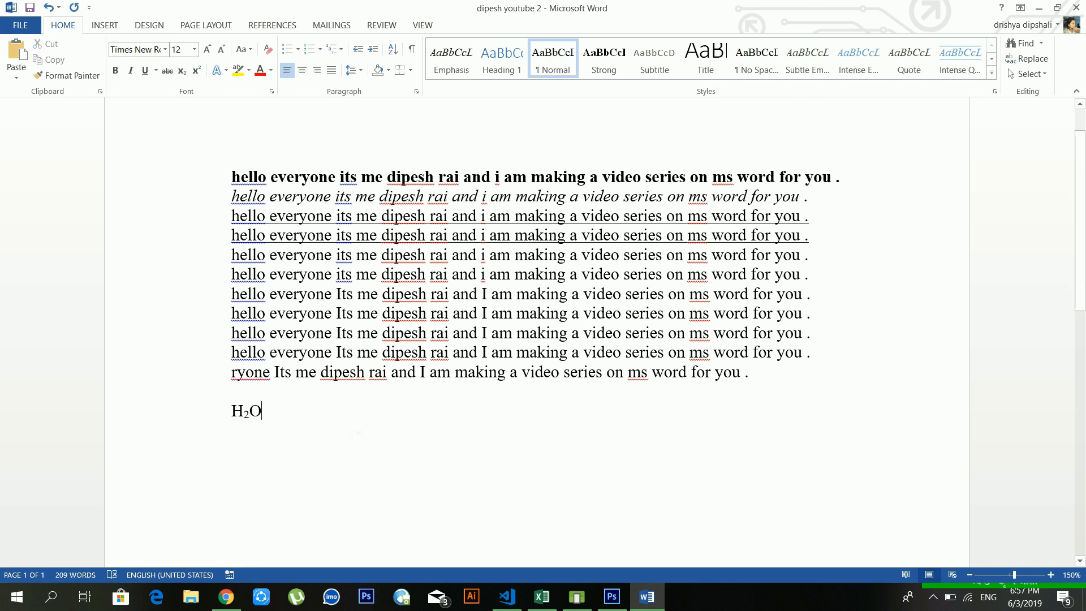
pyautogui.write('a')
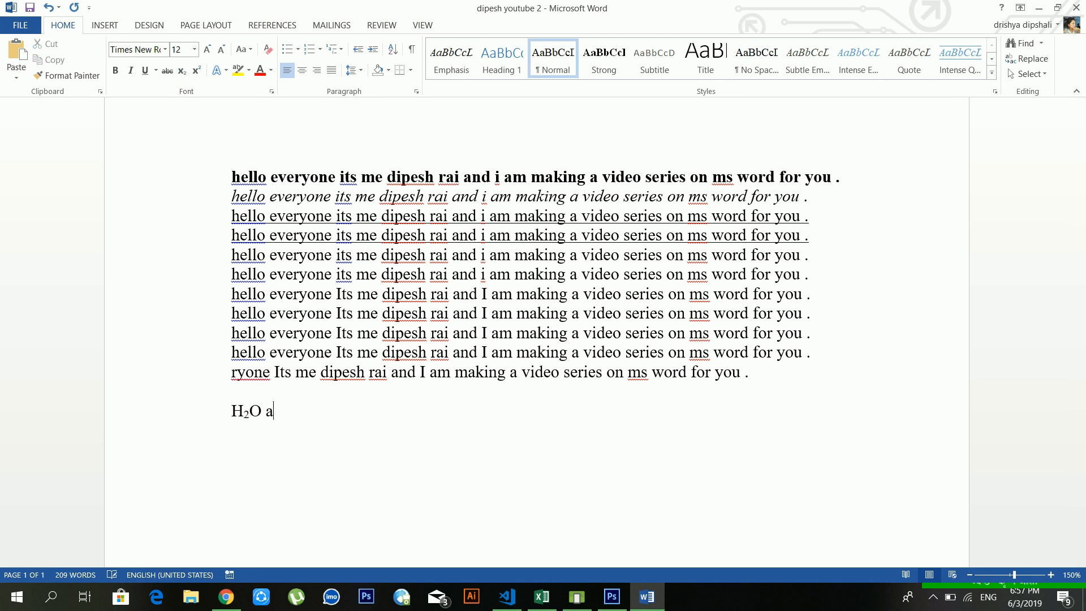
pyautogui.write('2-b2')
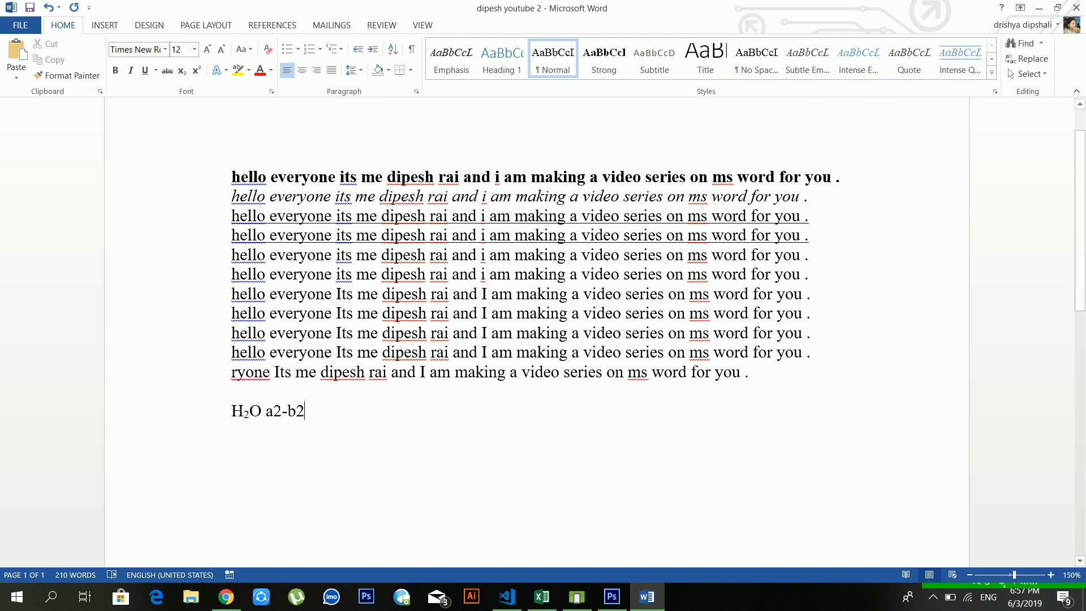
pyautogui.moveTo(282, 411); pyautogui.dragTo(274, 411)
pyautogui.click(199, 77)
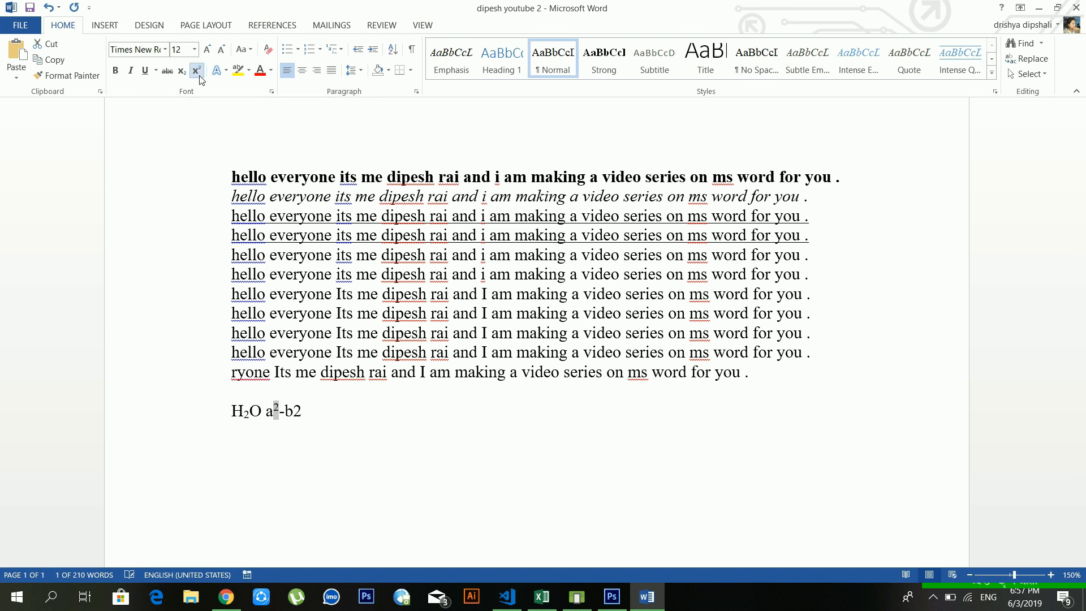
pyautogui.click(335, 431)
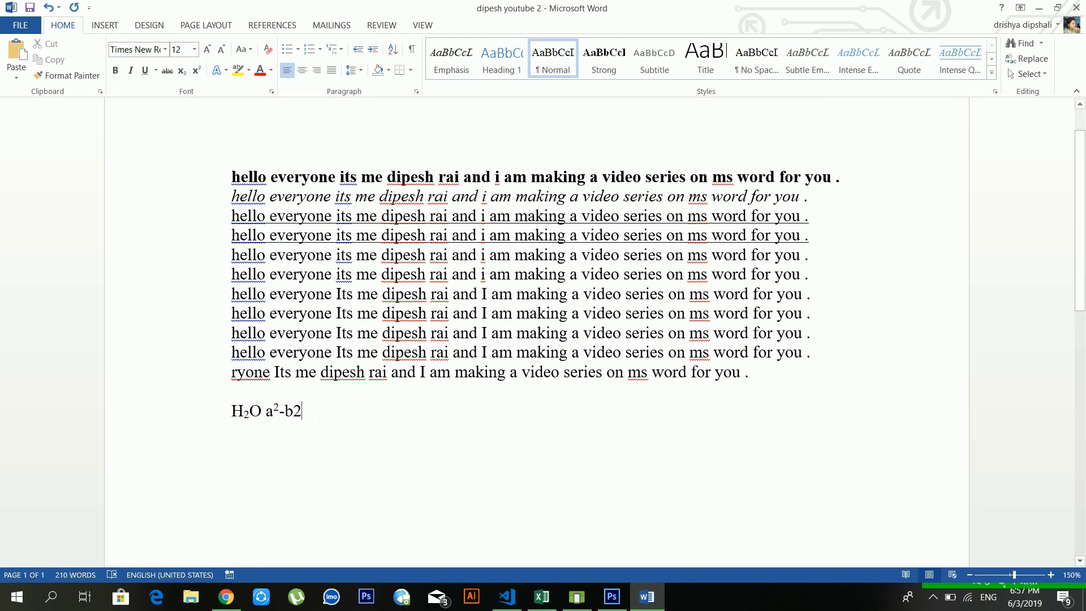
pyautogui.moveTo(303, 411)
pyautogui.mouseDown()
pyautogui.moveTo(283, 411)
pyautogui.moveTo(293, 410)
pyautogui.mouseUp()
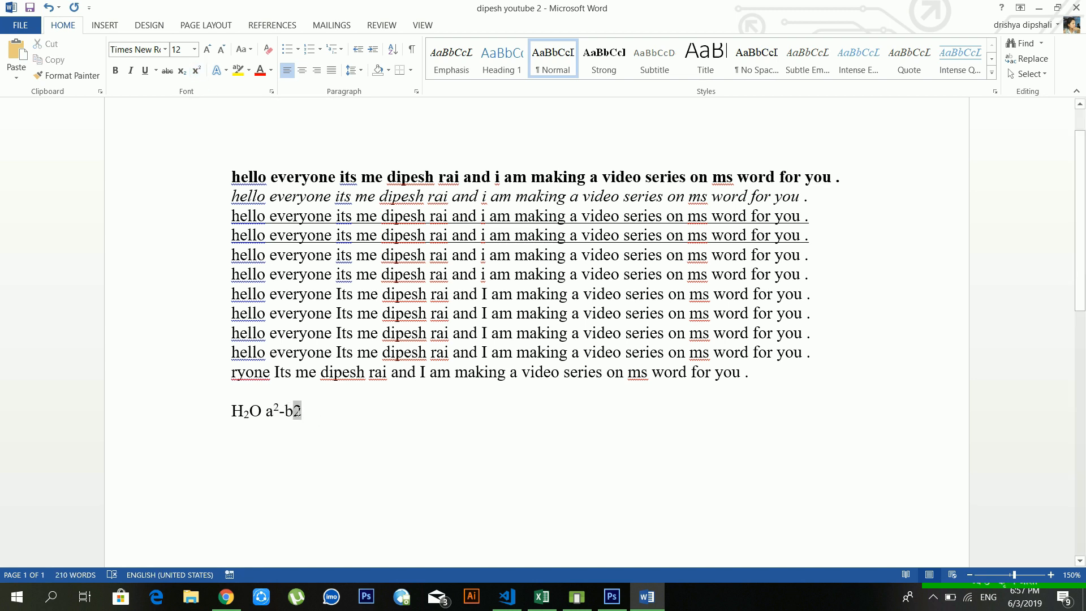
pyautogui.click(197, 71)
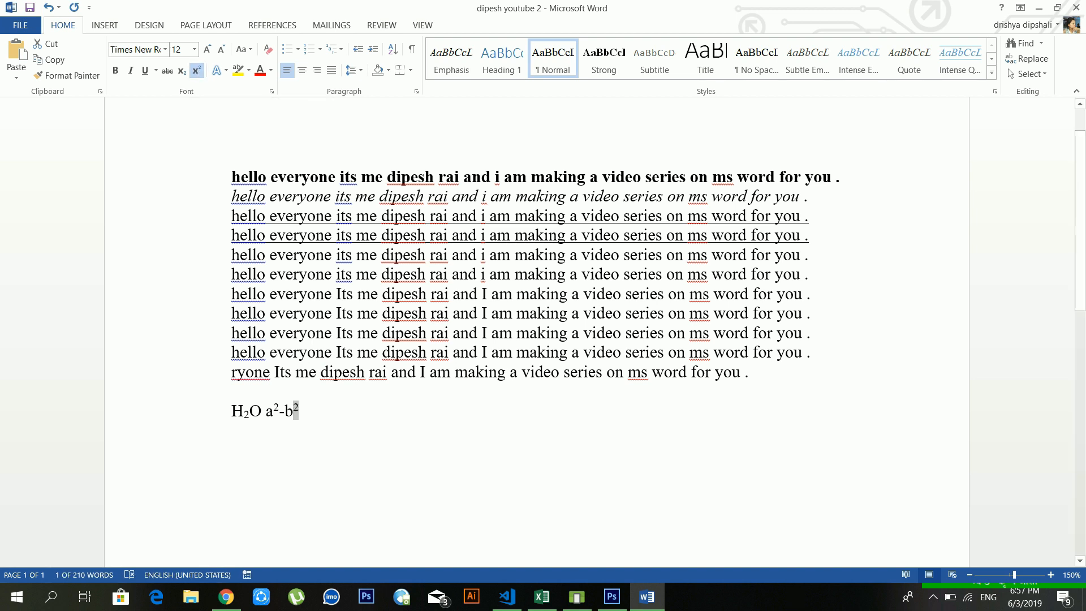
pyautogui.click(370, 413)
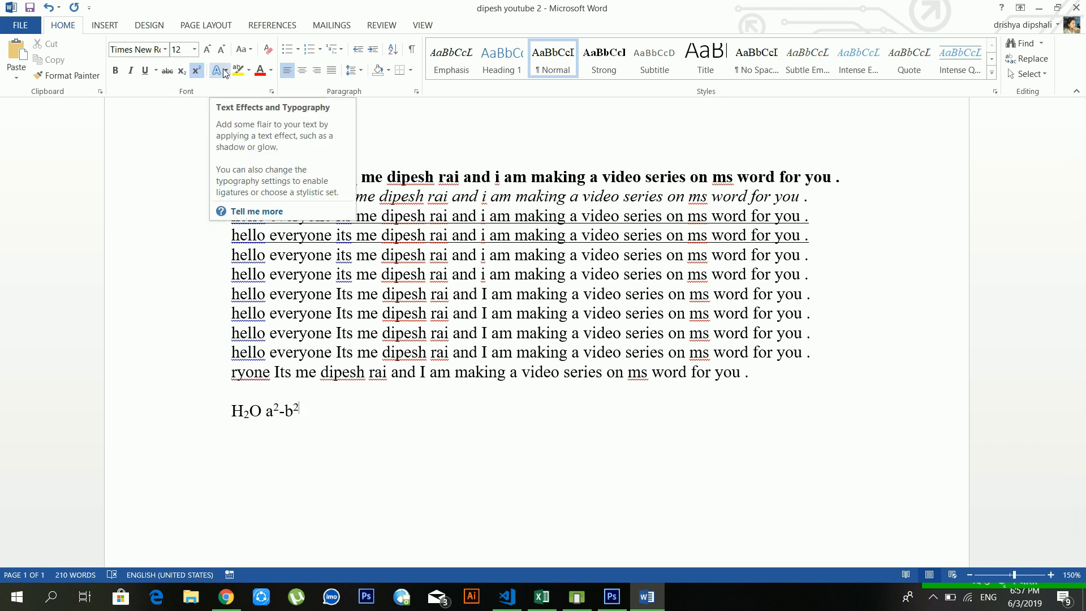
# Step: Apply the Fill - White, Outline - Accent 2, Hard Shadow text effect to the italic line and four lines below
pyautogui.click(483, 332)
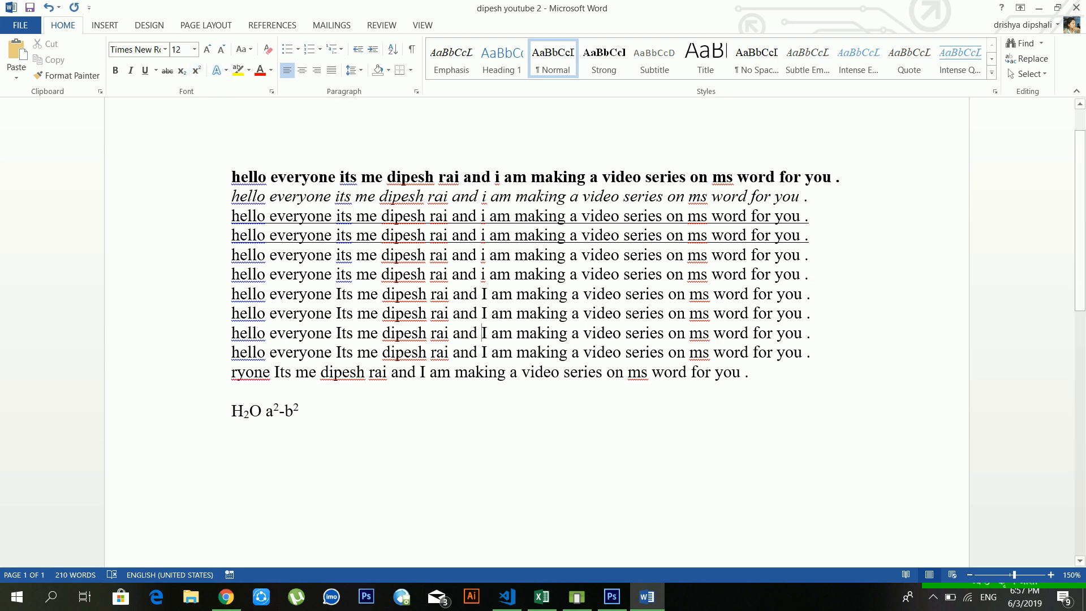
pyautogui.moveTo(814, 274); pyautogui.dragTo(232, 196)
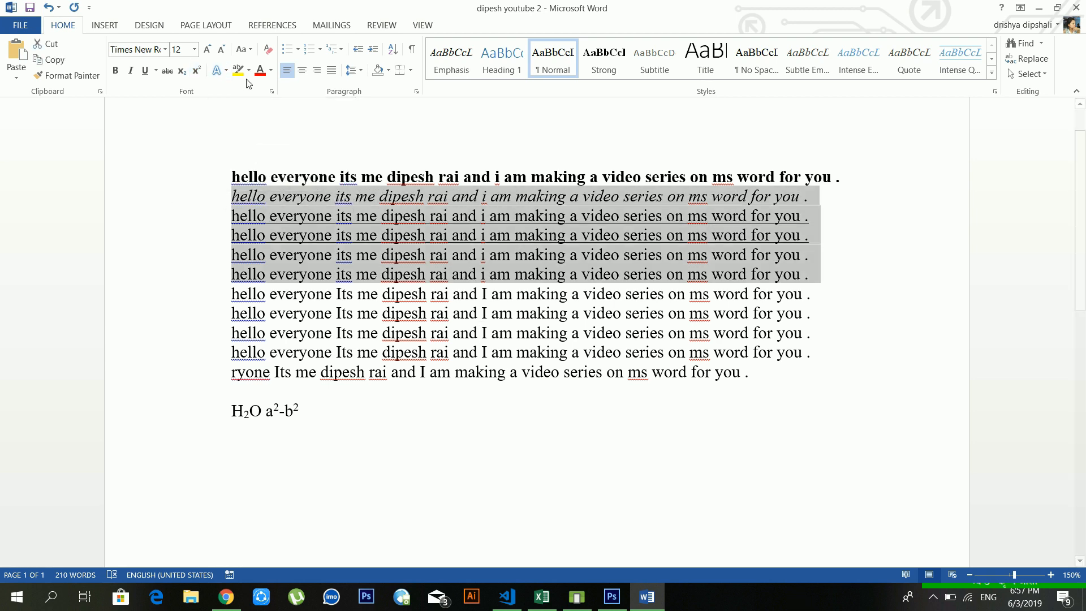
pyautogui.click(226, 73)
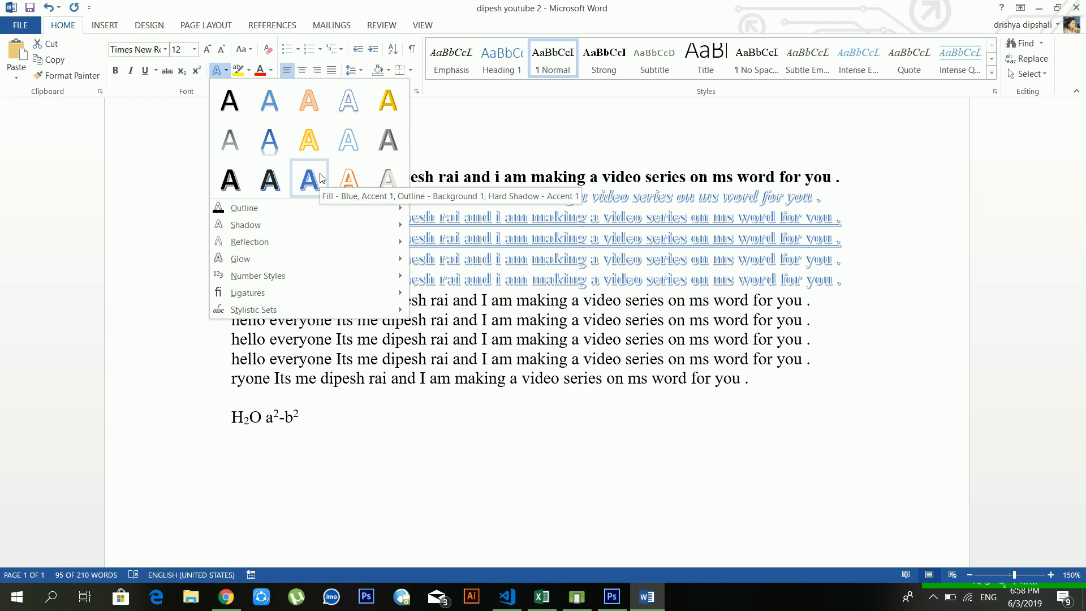
pyautogui.click(349, 181)
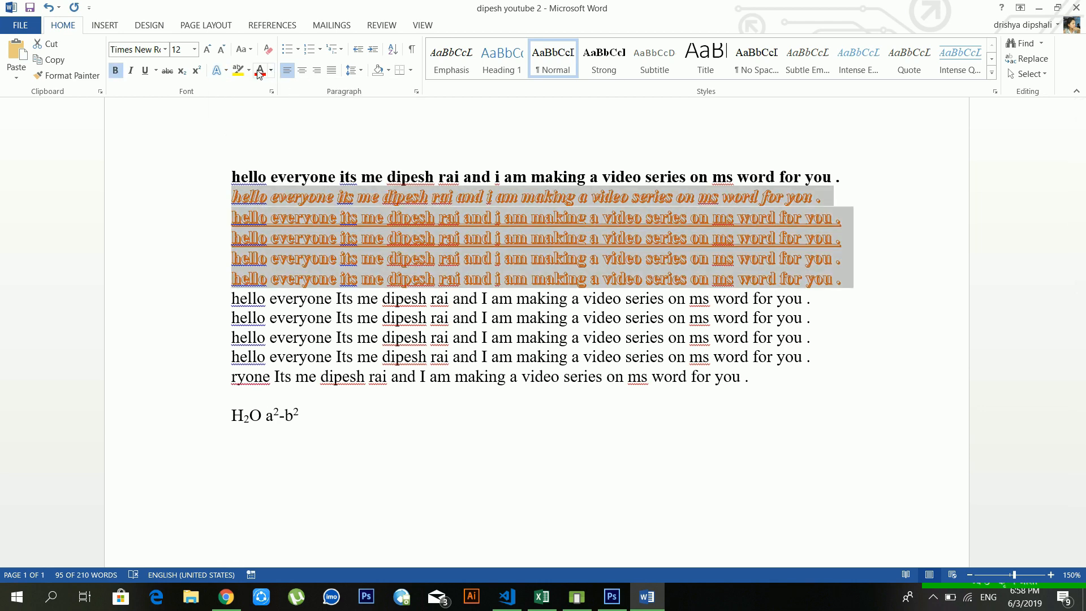
# Step: Browse the Text Effects Outline submenus without changing anything
pyautogui.click(218, 70)
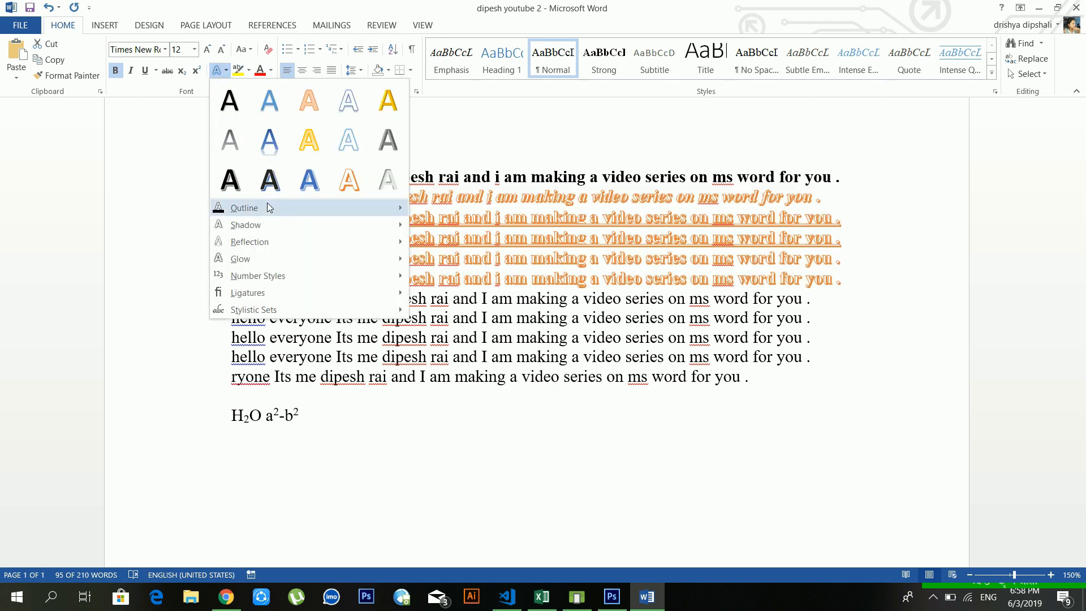
pyautogui.moveTo(267, 205)
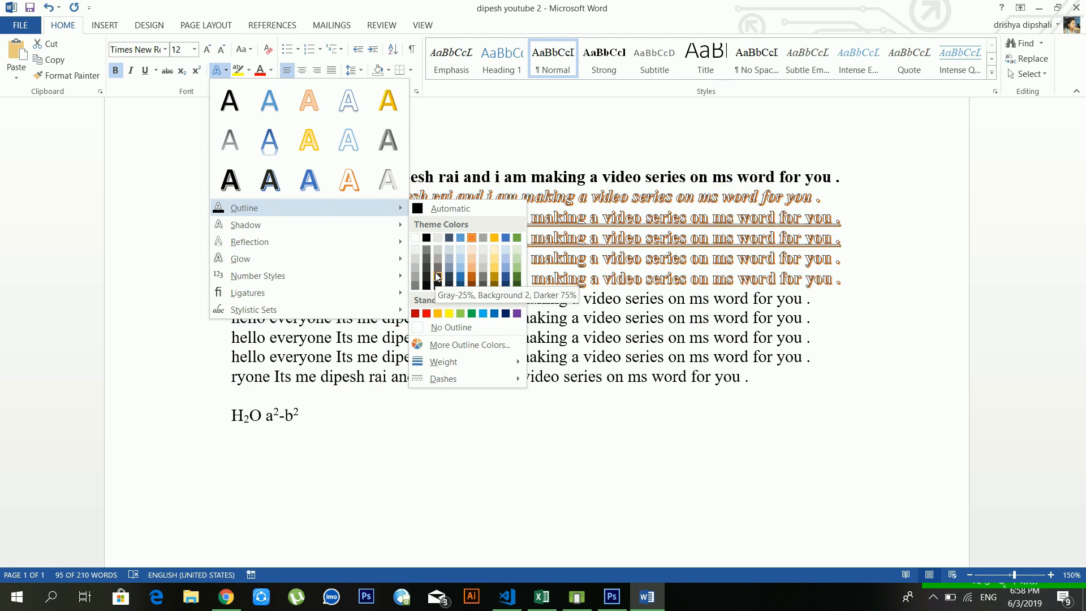
pyautogui.moveTo(453, 361)
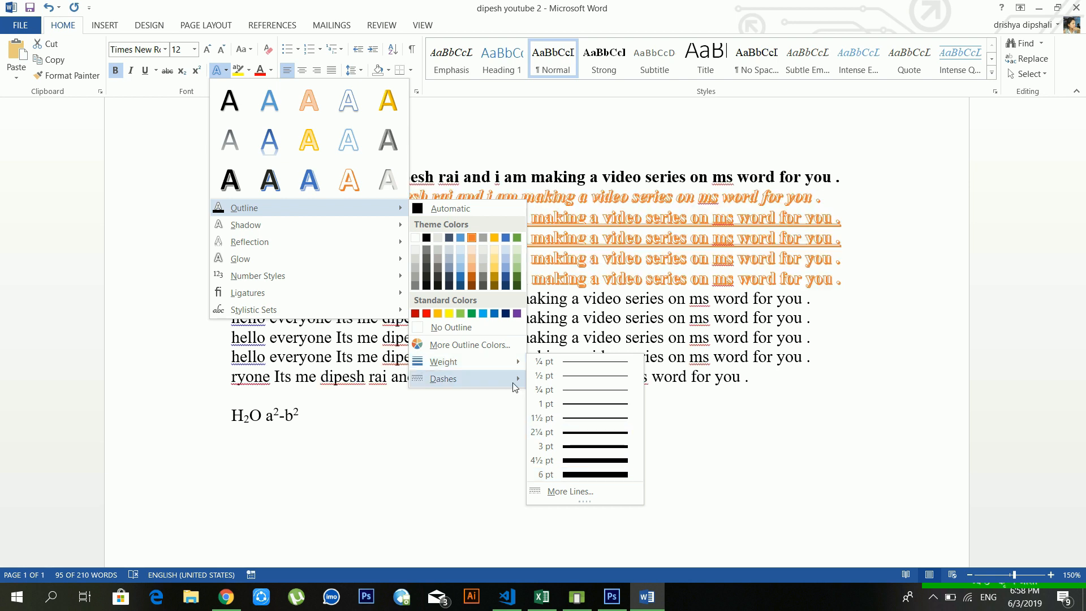
pyautogui.moveTo(515, 387)
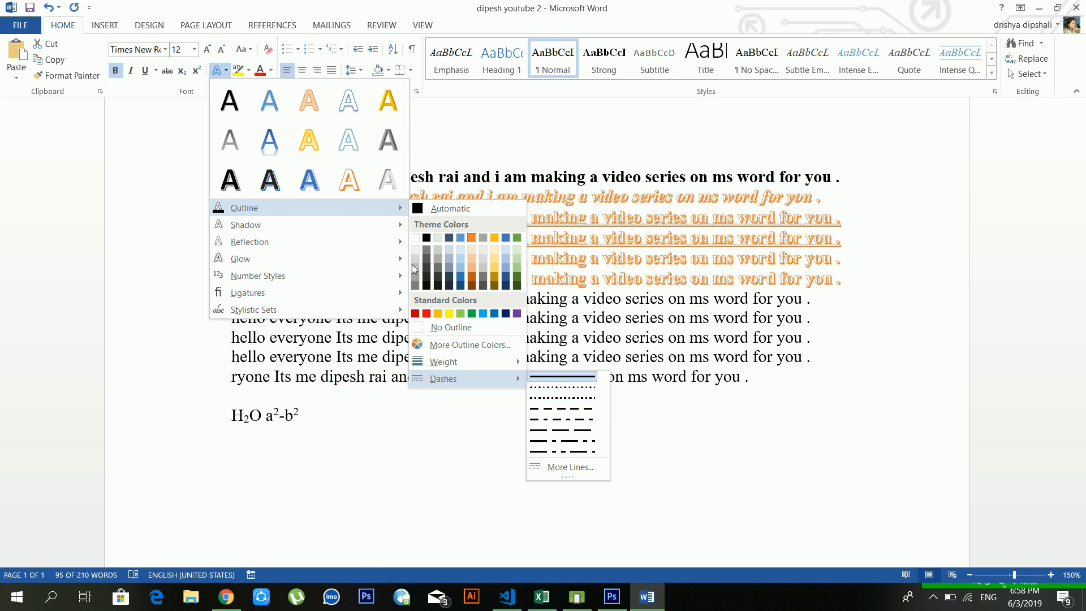
pyautogui.moveTo(316, 223)
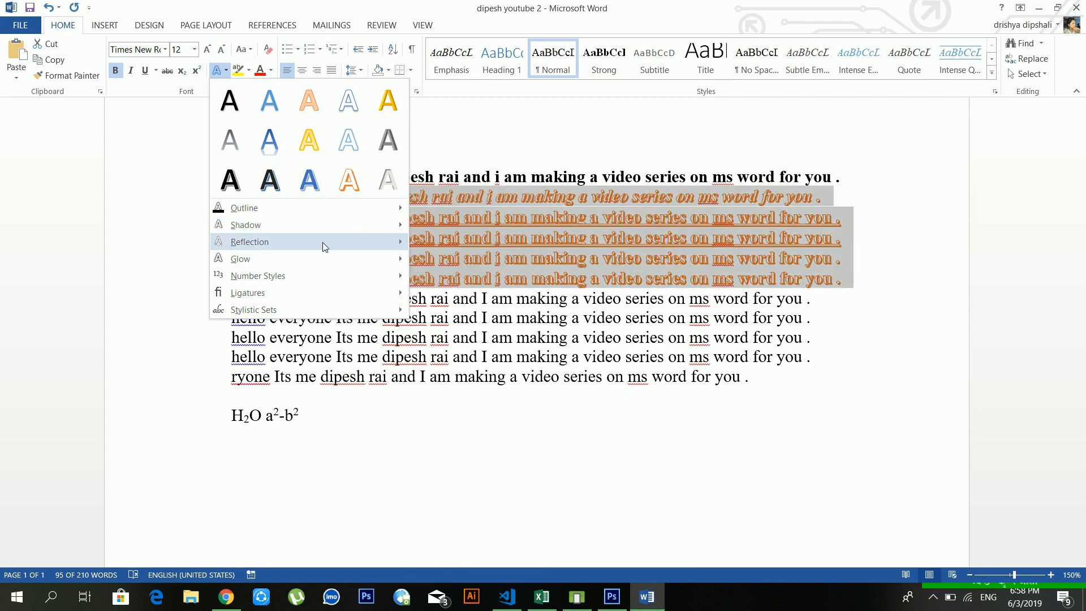
pyautogui.moveTo(325, 242)
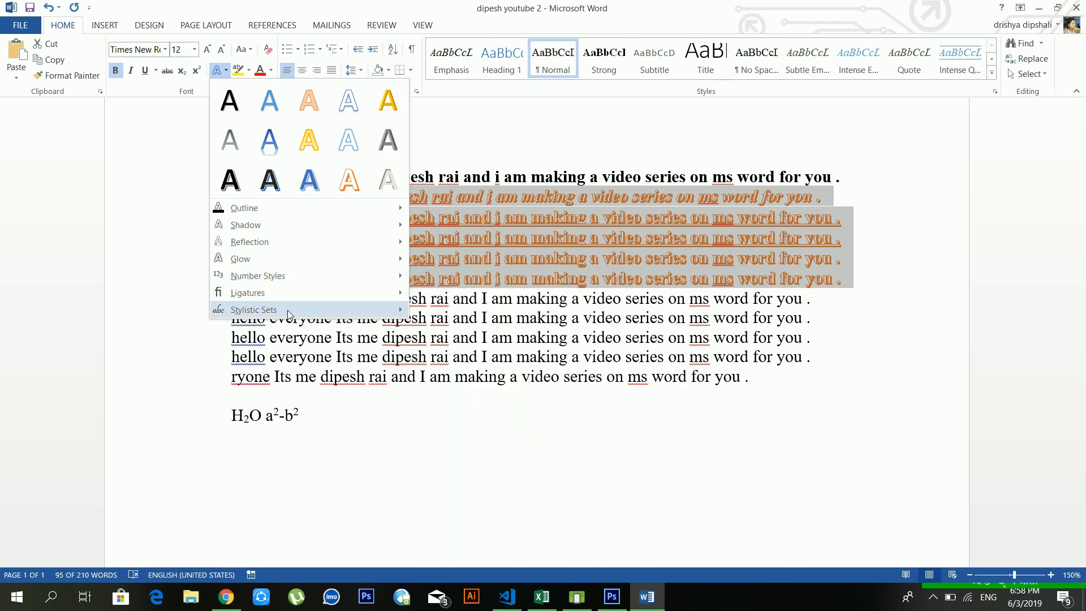
pyautogui.moveTo(288, 310)
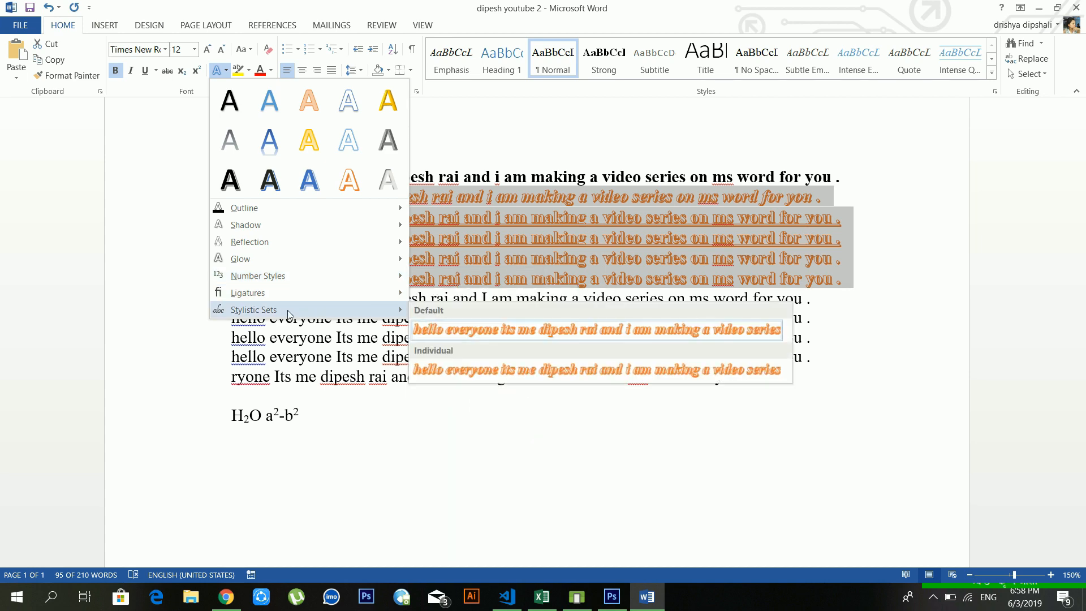
pyautogui.click(346, 318)
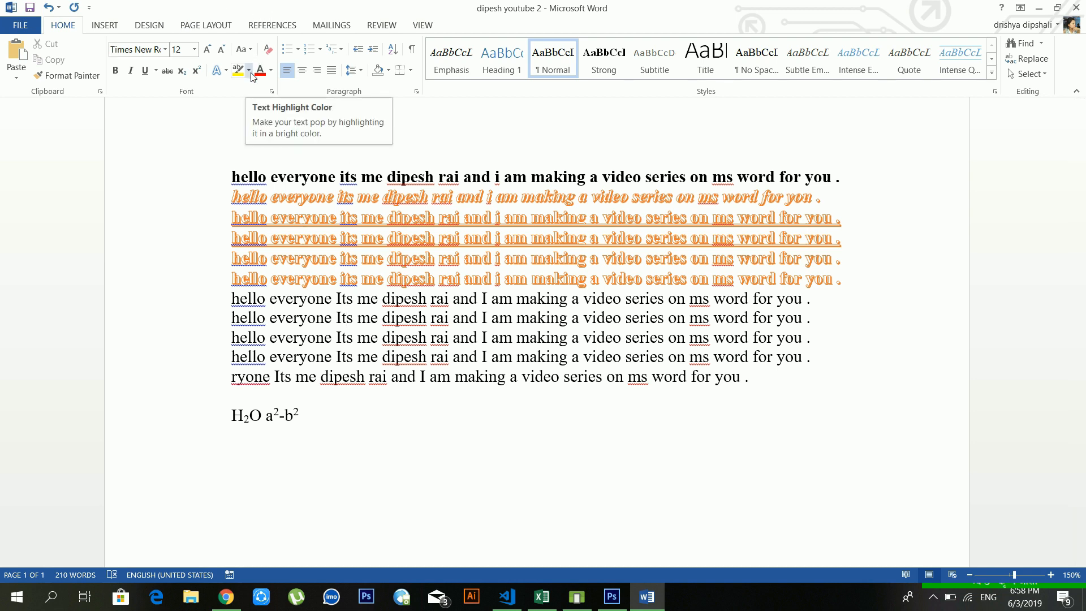
pyautogui.click(580, 318)
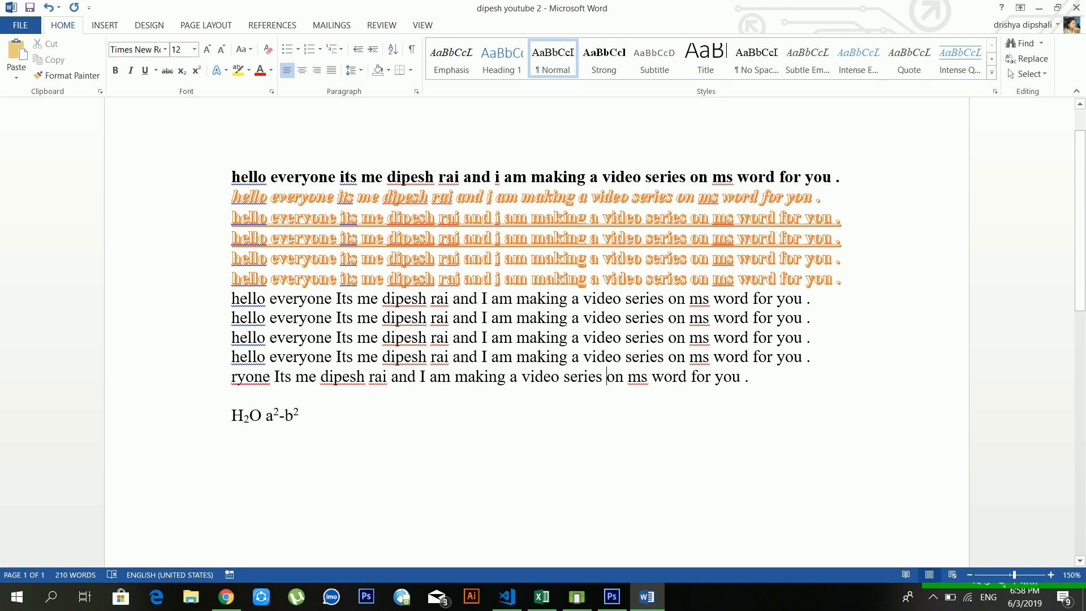
pyautogui.moveTo(517, 298); pyautogui.dragTo(625, 298)
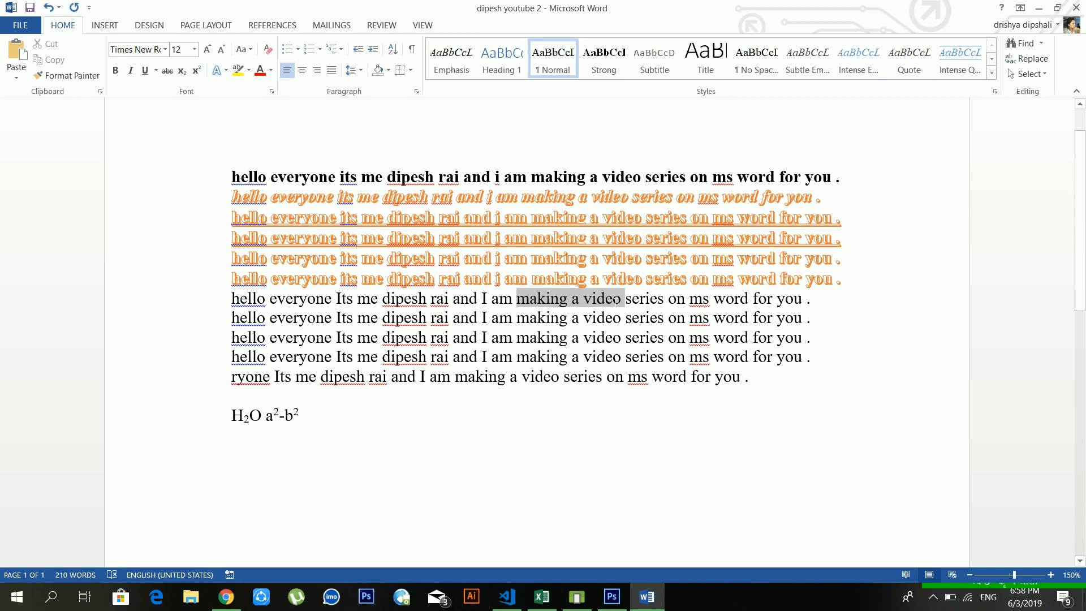
pyautogui.click(249, 70)
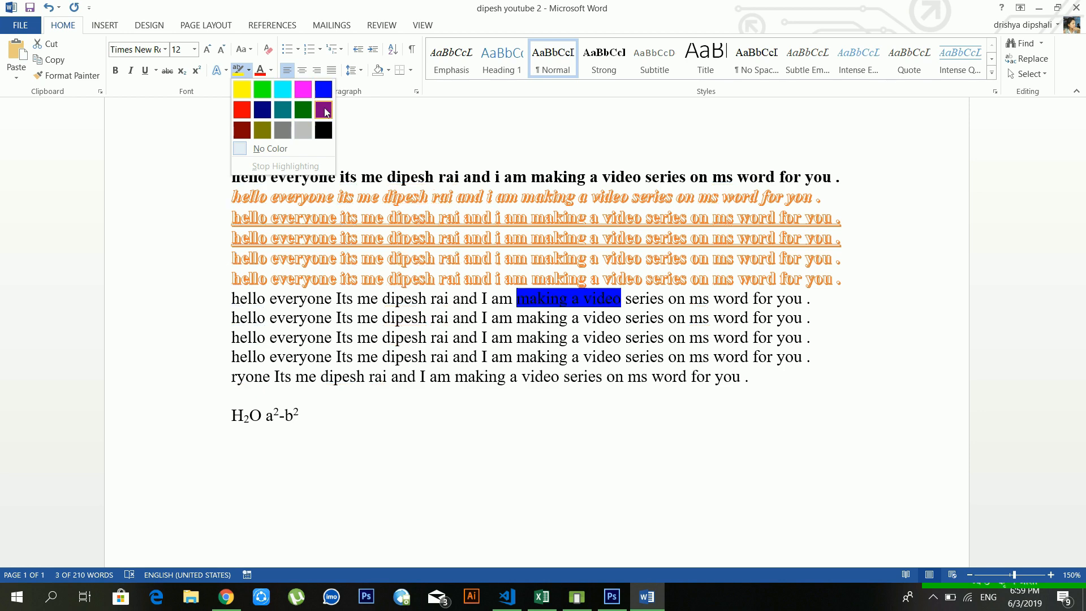
pyautogui.click(241, 95)
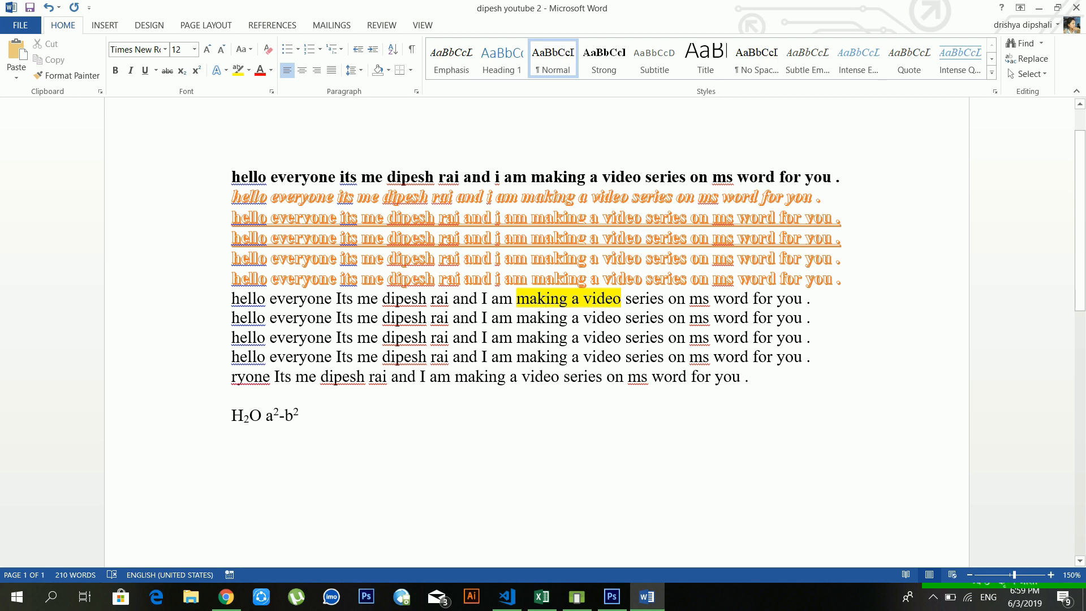
pyautogui.moveTo(624, 298); pyautogui.dragTo(521, 298)
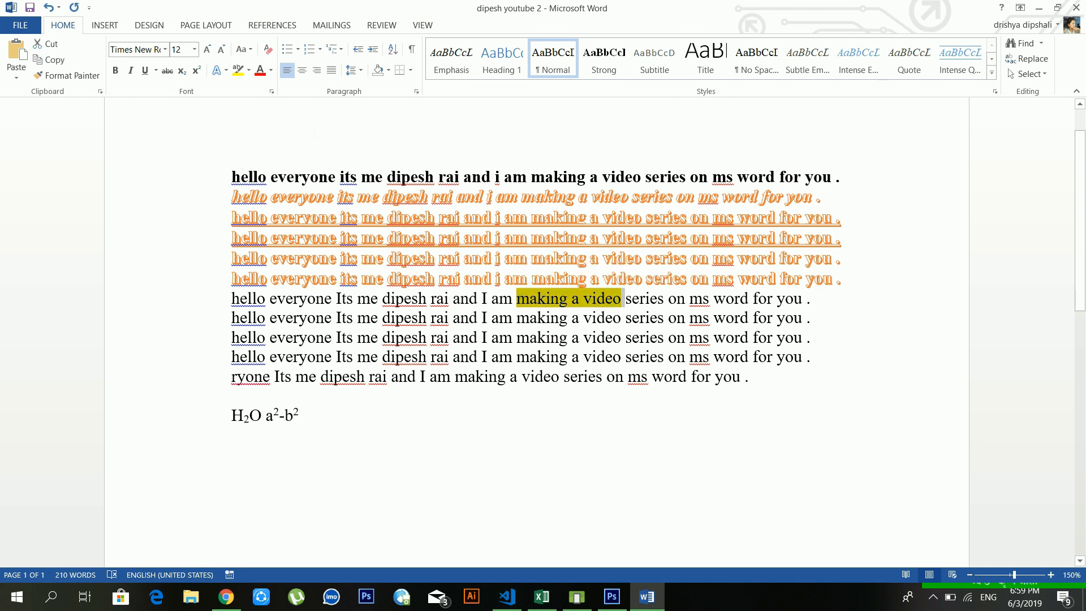
pyautogui.click(249, 71)
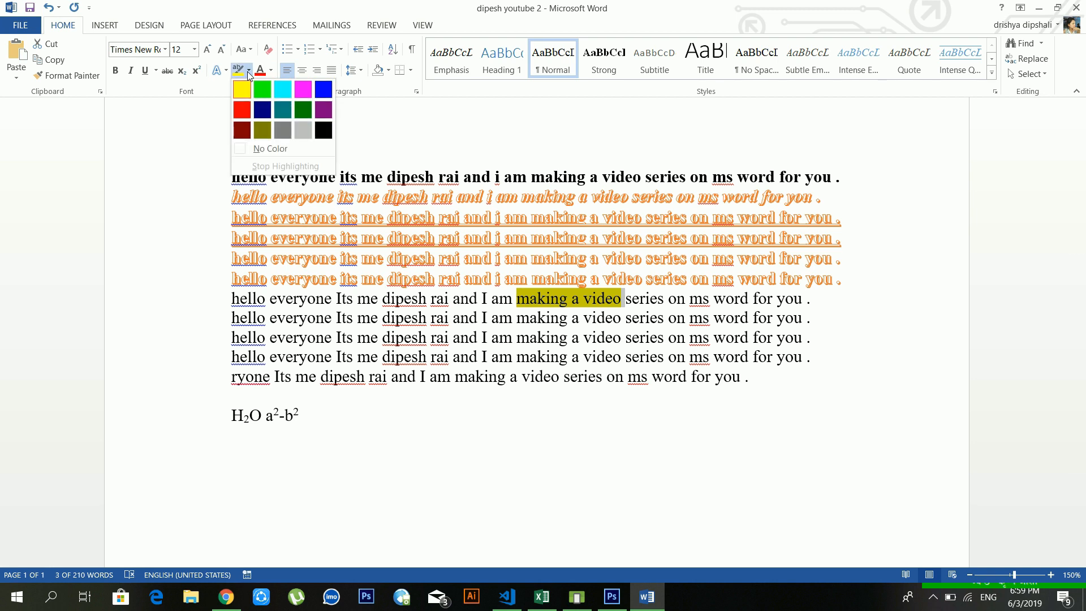
pyautogui.click(266, 149)
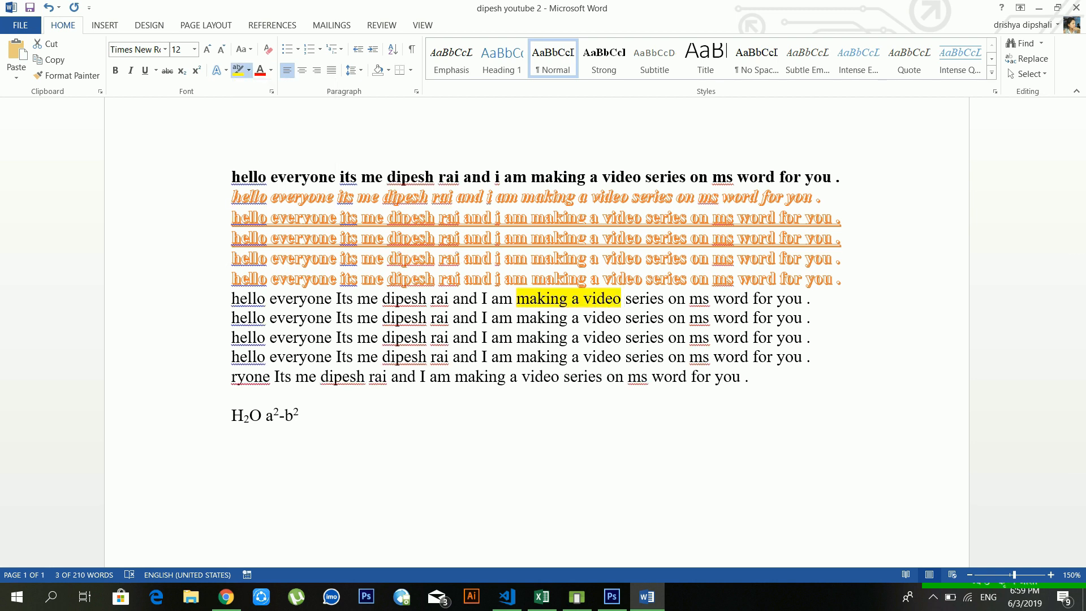
pyautogui.click(516, 298)
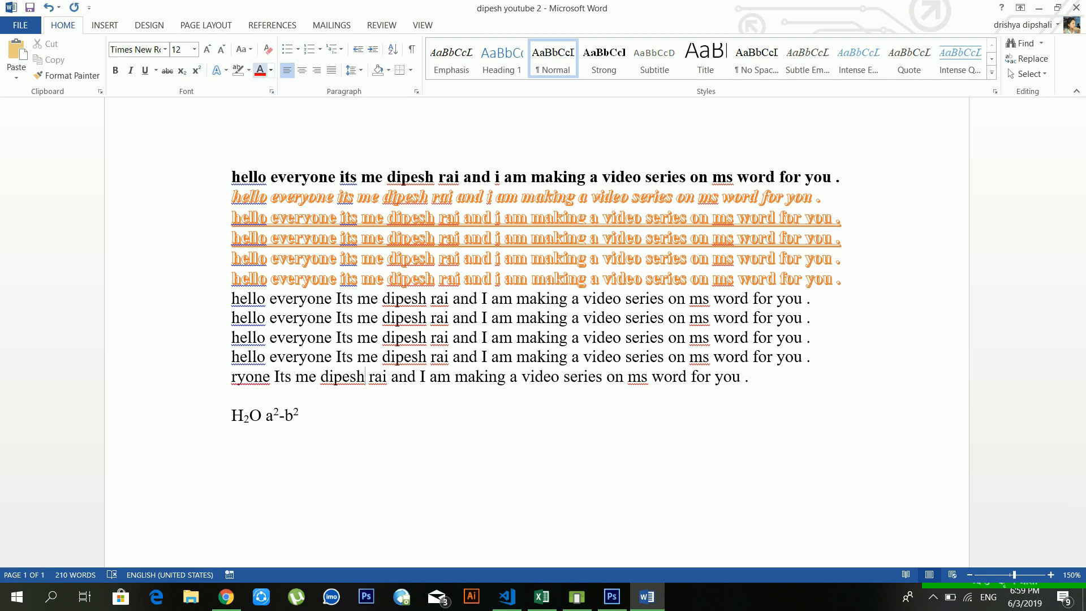
# Step: Colour the eighth greeting line green, then select the plain sentences down to the H2O line
pyautogui.moveTo(821, 318); pyautogui.dragTo(231, 315)
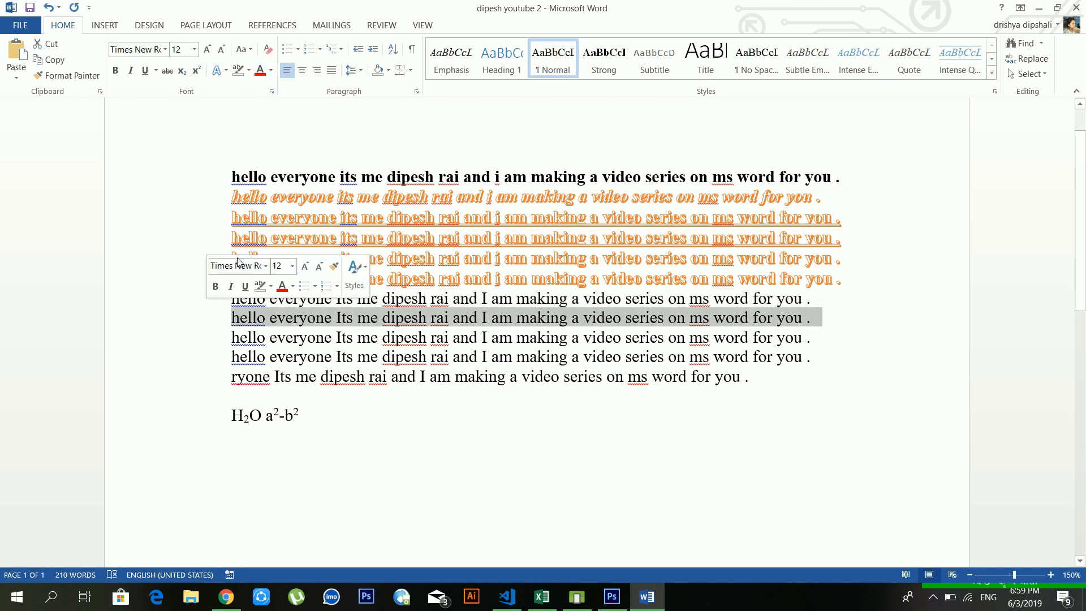
pyautogui.click(273, 69)
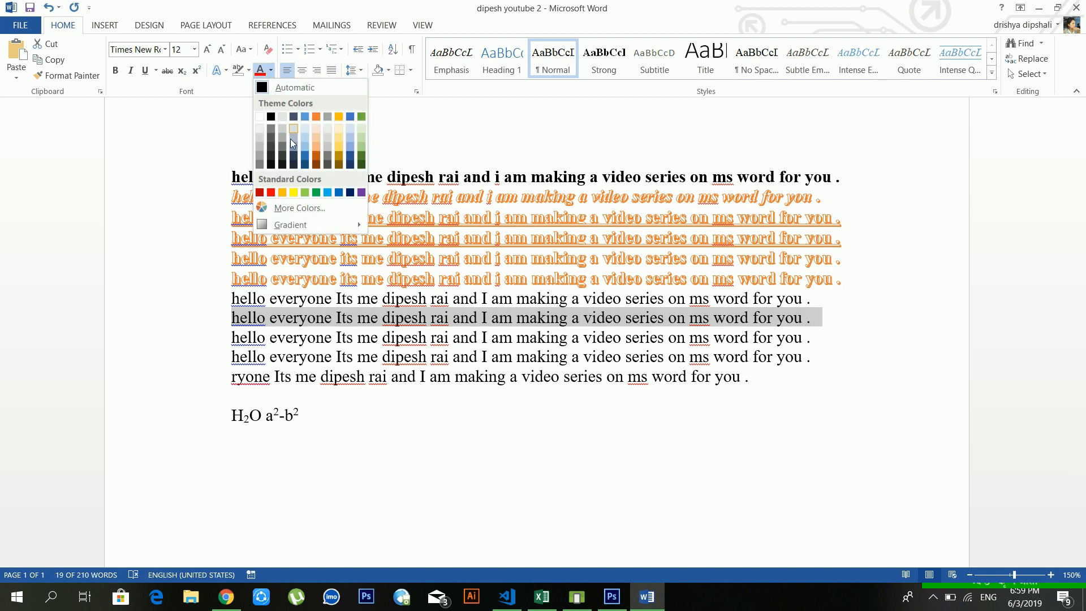
pyautogui.click(316, 192)
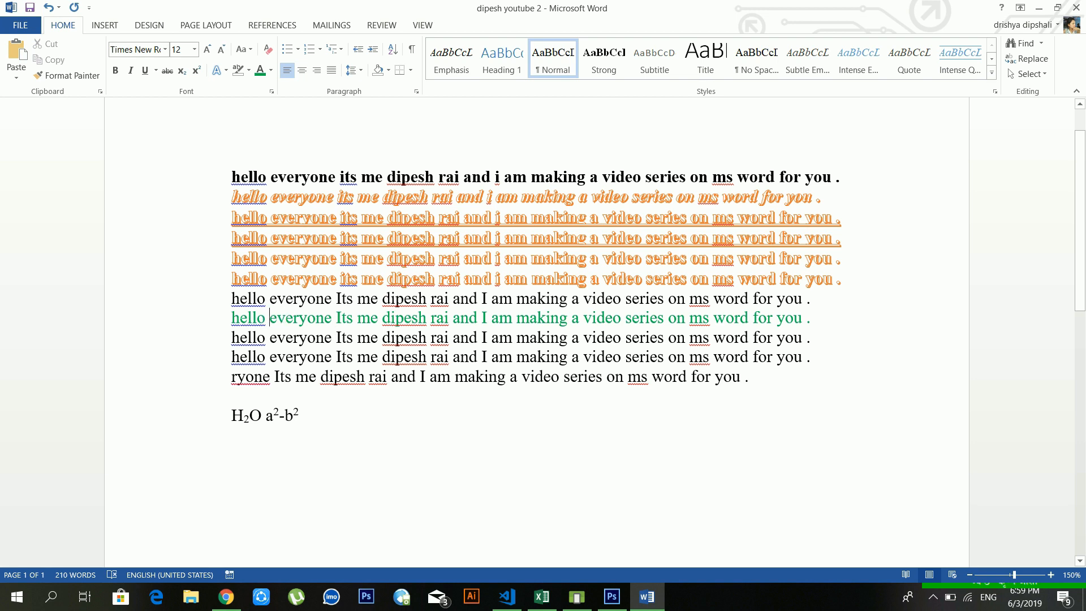
pyautogui.click(328, 177)
pyautogui.moveTo(314, 420); pyautogui.dragTo(235, 300)
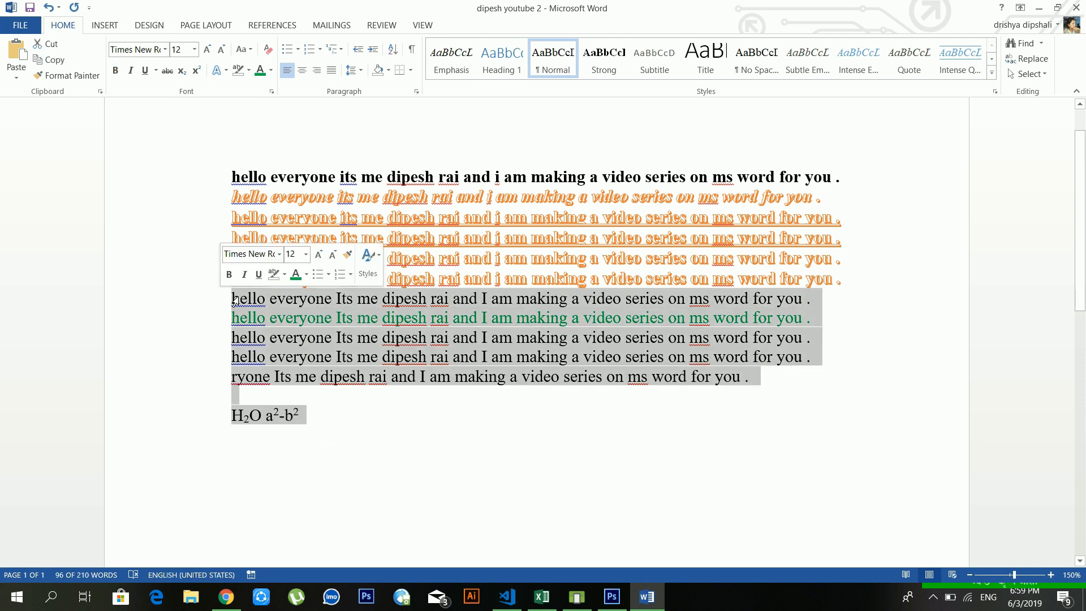
# Step: Delete the selected plain sentences and H2O line, and type the heading 'parts of computer'
pyautogui.press('Delete')
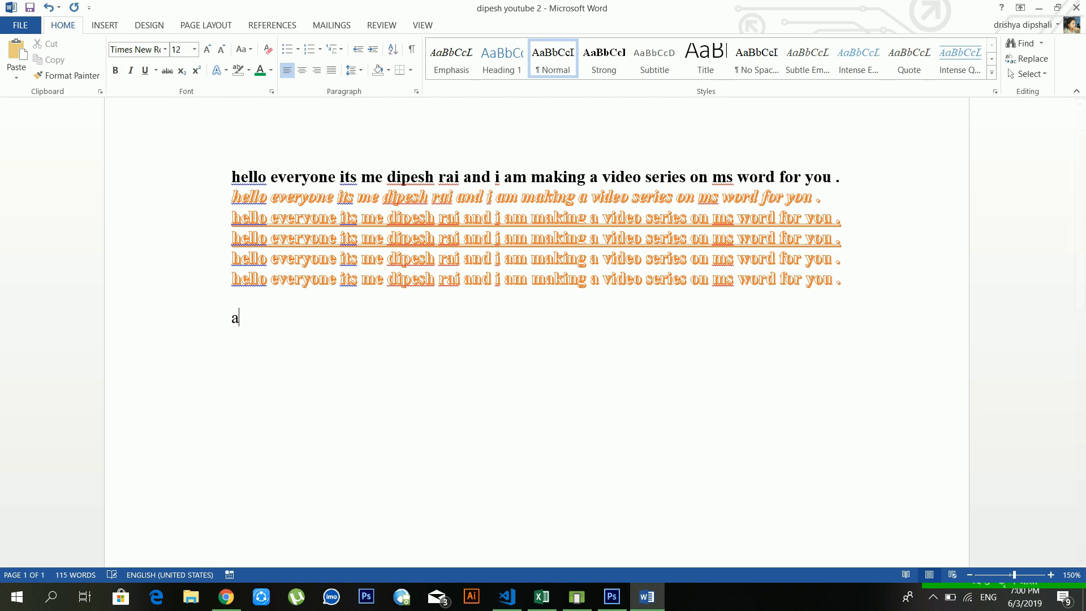
pyautogui.write('computer')
pyautogui.press('BackSpace')
pyautogui.press('BackSpace')
pyautogui.press('BackSpace')
pyautogui.press('BackSpace')
pyautogui.press('BackSpace')
pyautogui.press('BackSpace')
pyautogui.press('BackSpace')
pyautogui.press('BackSpace')
pyautogui.write('parts of computer')
pyautogui.press('Return')
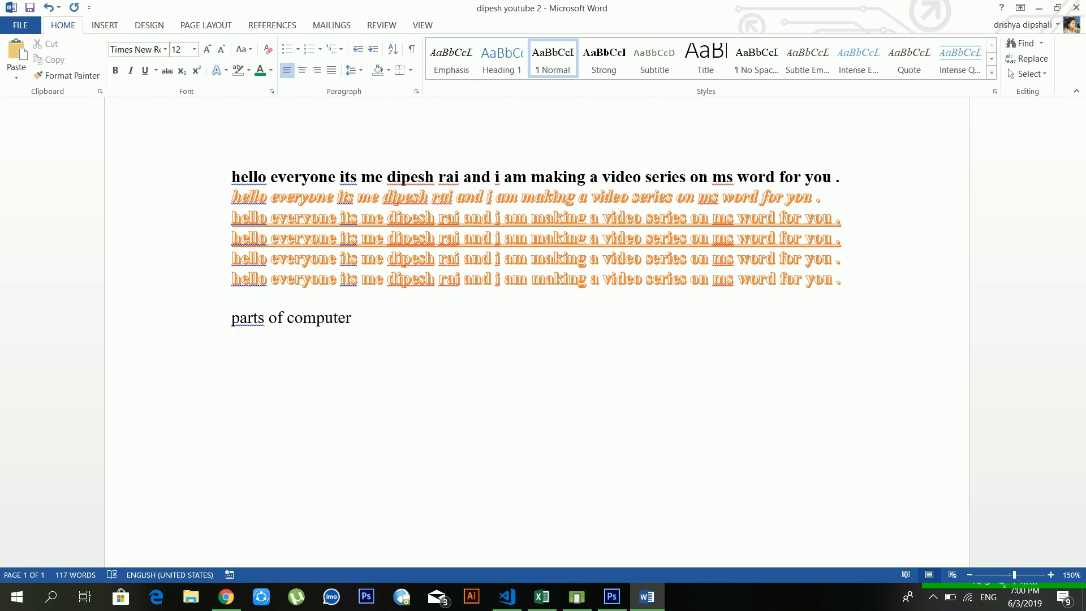
# Step: Type ram, cpu, motherboard and harddisk on separate lines below the heading
pyautogui.write('computer')
pyautogui.press('BackSpace')
pyautogui.press('BackSpace')
pyautogui.press('BackSpace')
pyautogui.press('BackSpace')
pyautogui.press('BackSpace')
pyautogui.press('BackSpace')
pyautogui.press('BackSpace')
pyautogui.press('BackSpace')
pyautogui.write('ram')
pyautogui.press('Return')
pyautogui.write('cpu')
pyautogui.press('Return')
pyautogui.write('mo')
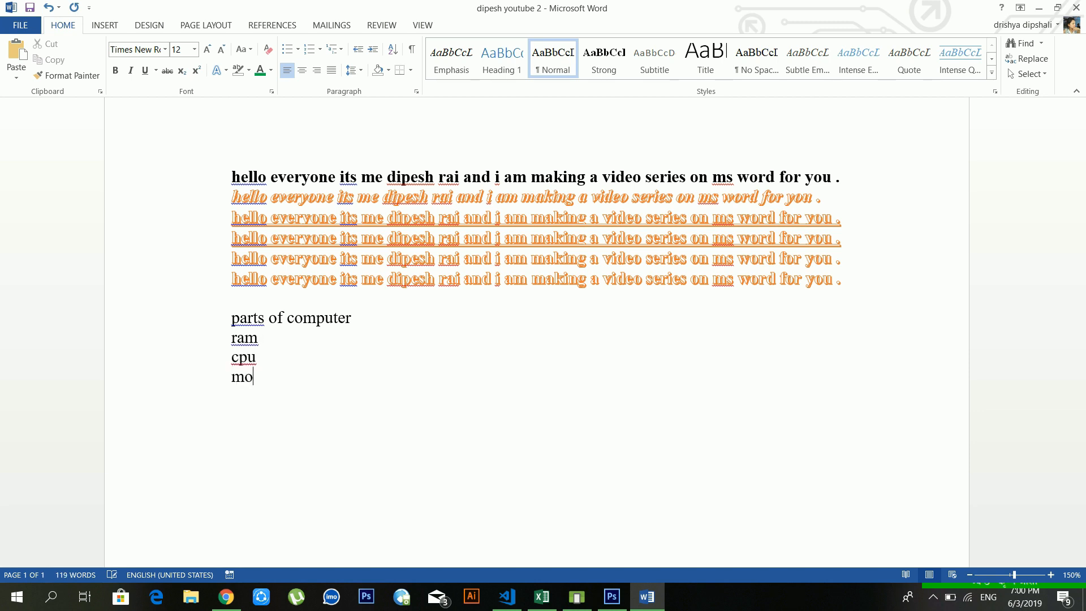
pyautogui.write('therboard')
pyautogui.press('Return')
pyautogui.write('harddisk')
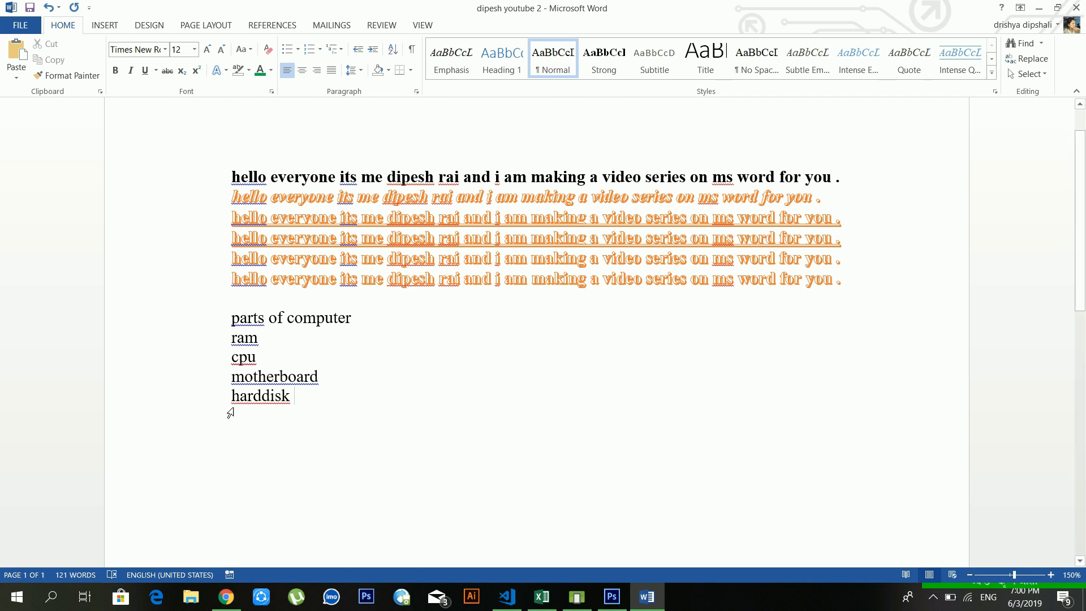
# Step: Make the four computer parts a bulleted list with checkmark bullets
pyautogui.click(264, 396)
pyautogui.moveTo(313, 398); pyautogui.dragTo(232, 334)
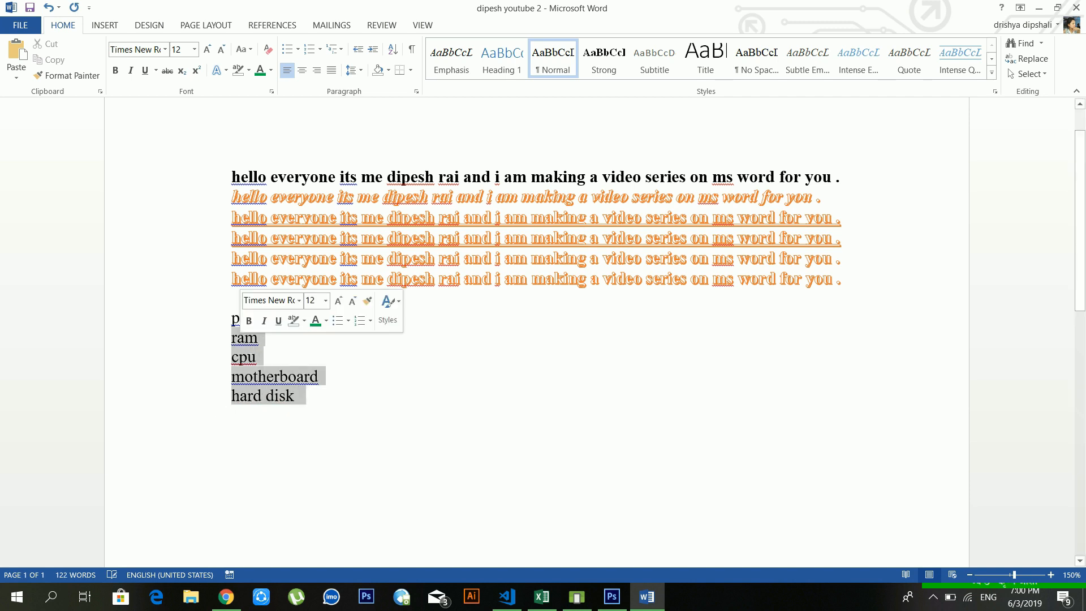
pyautogui.click(288, 54)
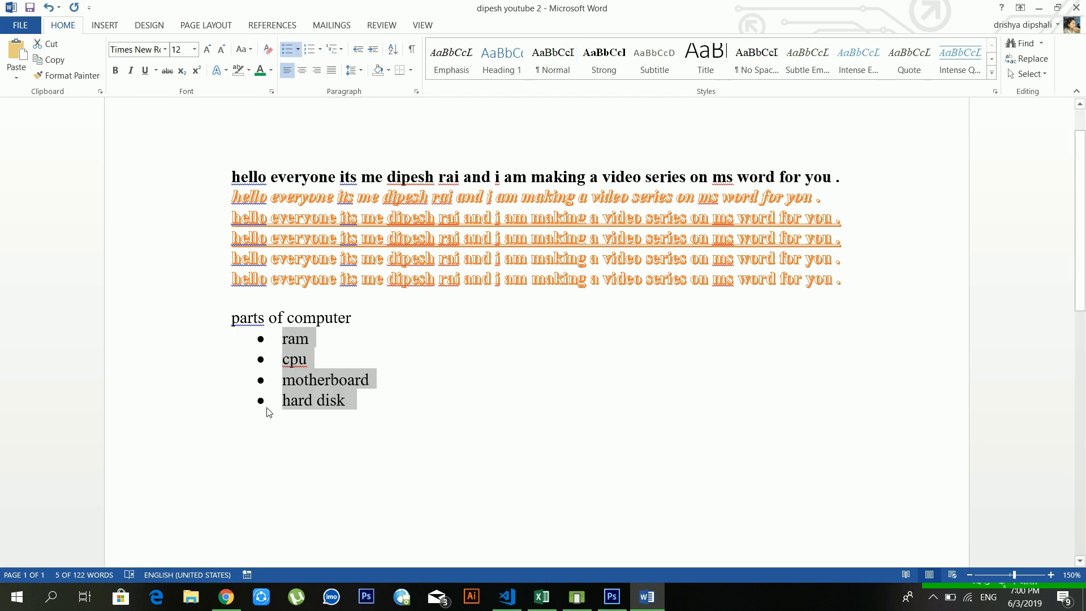
pyautogui.click(298, 50)
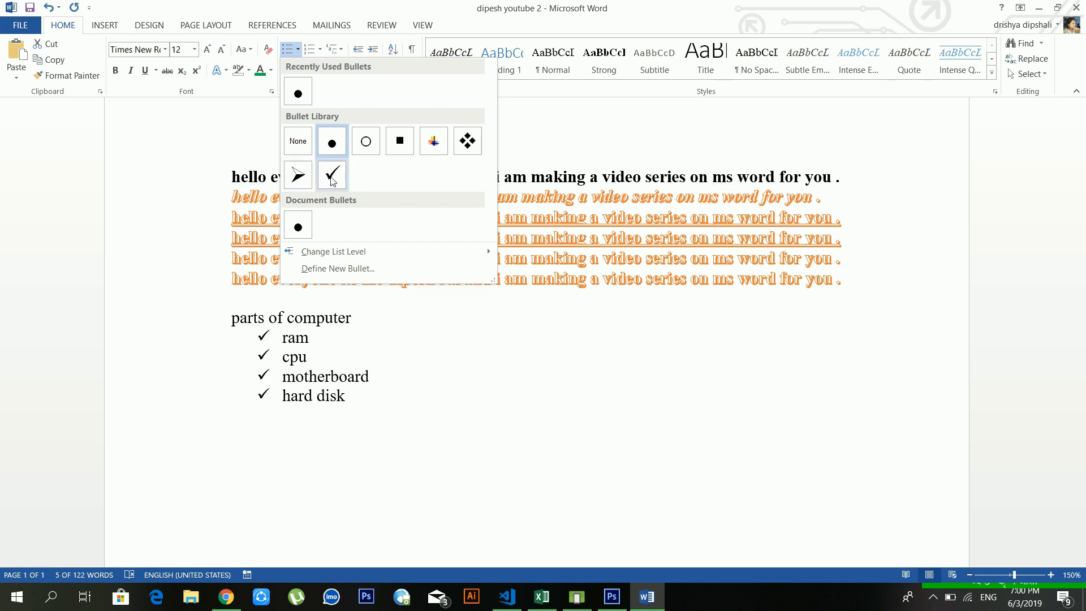
pyautogui.click(332, 177)
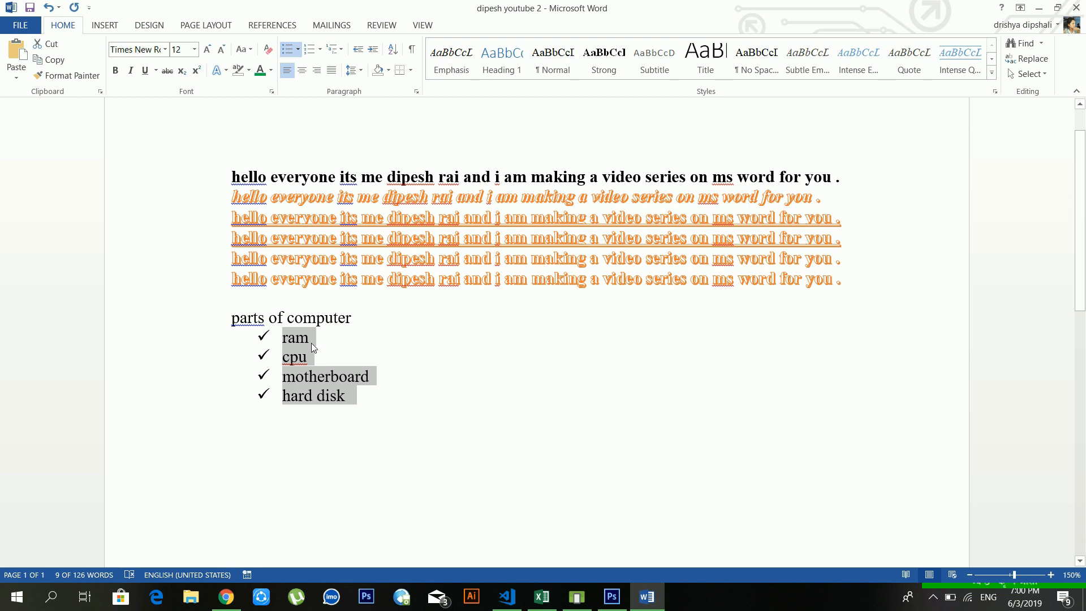
# Step: Switch the list to numbering 1–4, previewing the Numbering and Multilevel List galleries unchanged
pyautogui.click(312, 53)
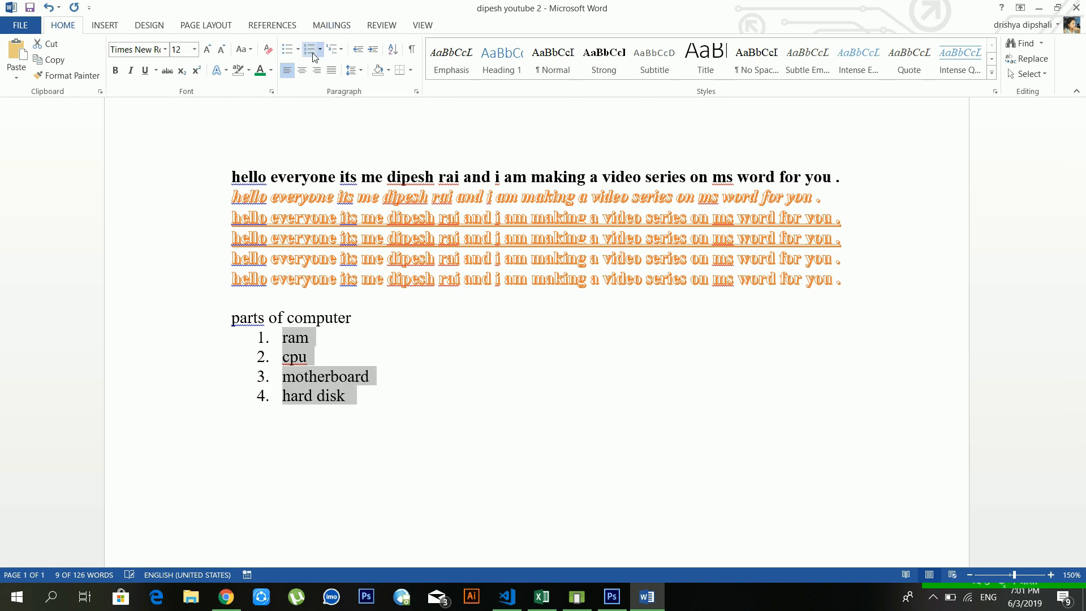
pyautogui.click(320, 50)
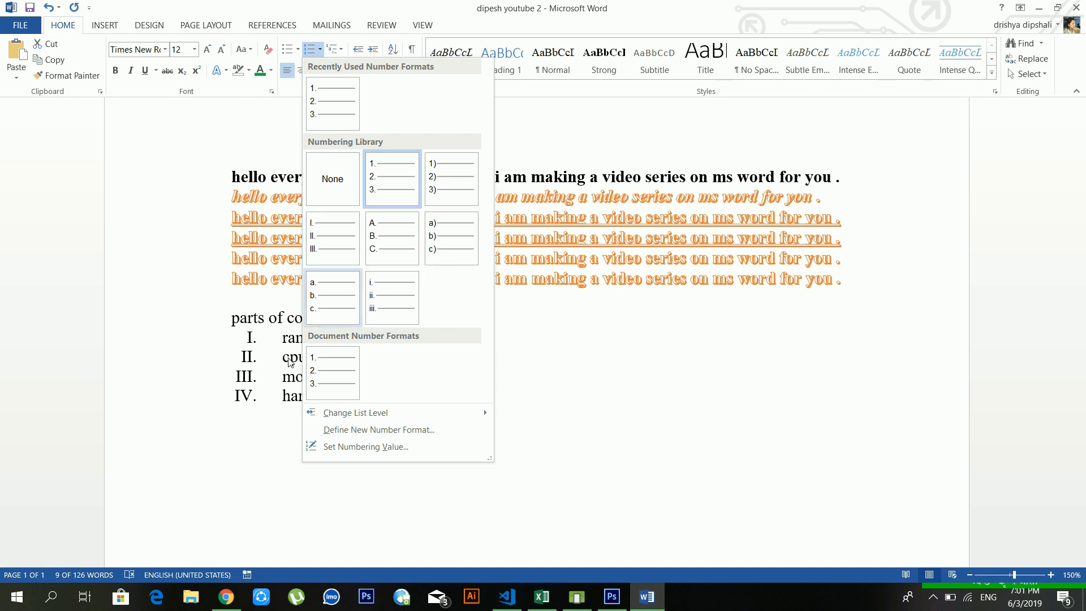
pyautogui.click(276, 378)
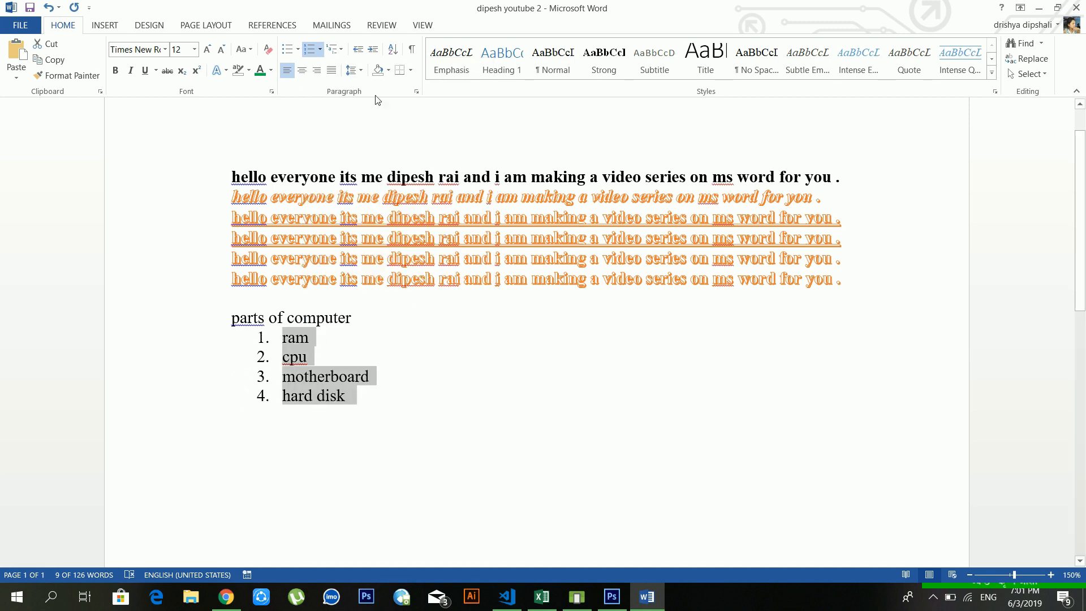
pyautogui.click(340, 51)
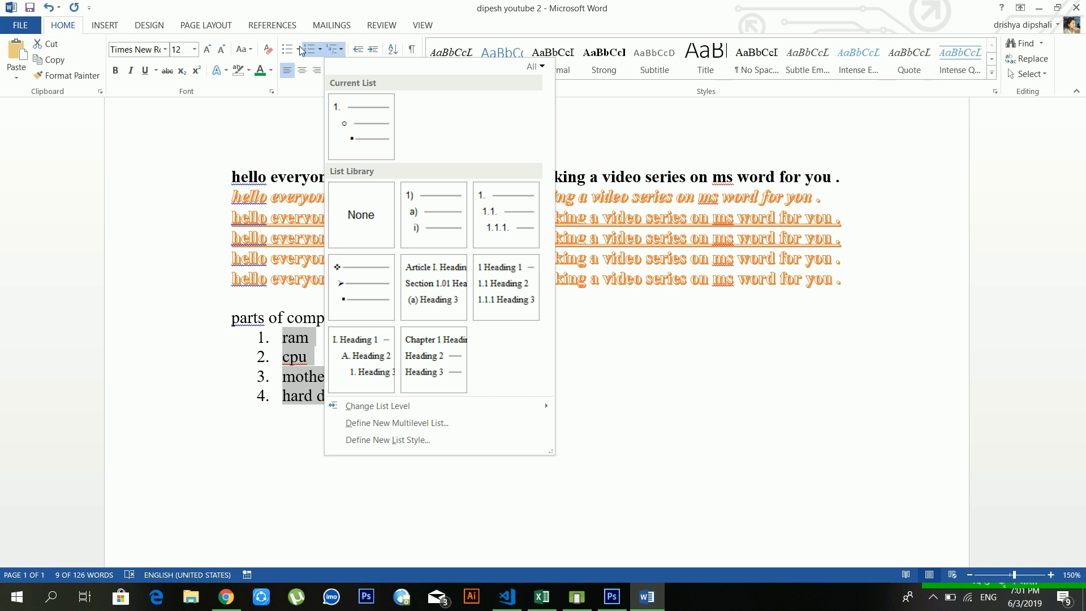
pyautogui.click(661, 238)
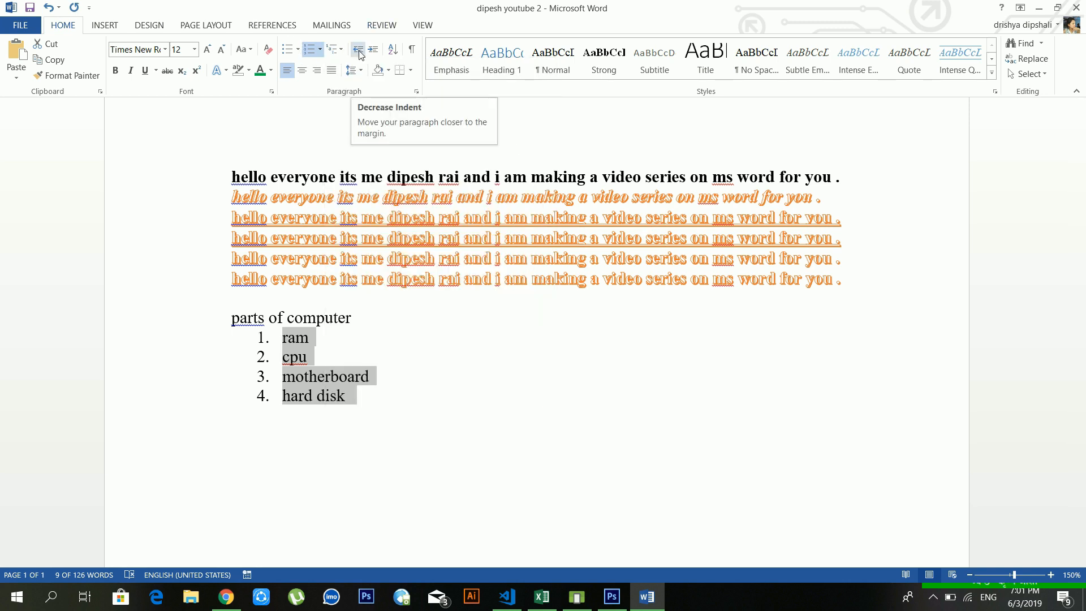
pyautogui.click(459, 259)
pyautogui.scroll(1, 460, 259)
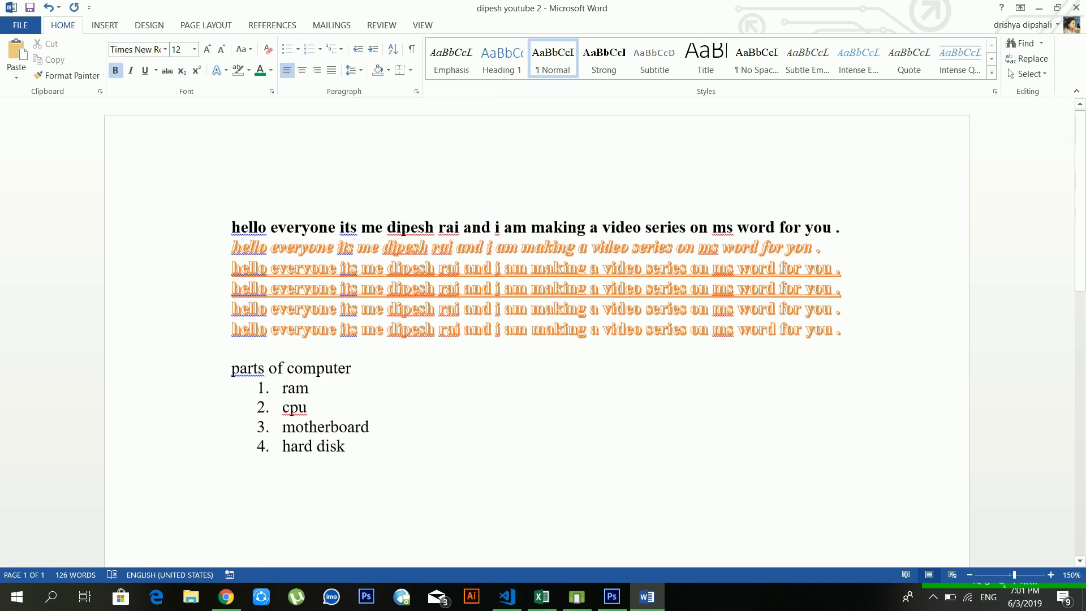
# Step: Paste plain sentences over the six greeting lines and add a blank line after the sixth
pyautogui.moveTo(843, 329); pyautogui.dragTo(232, 227)
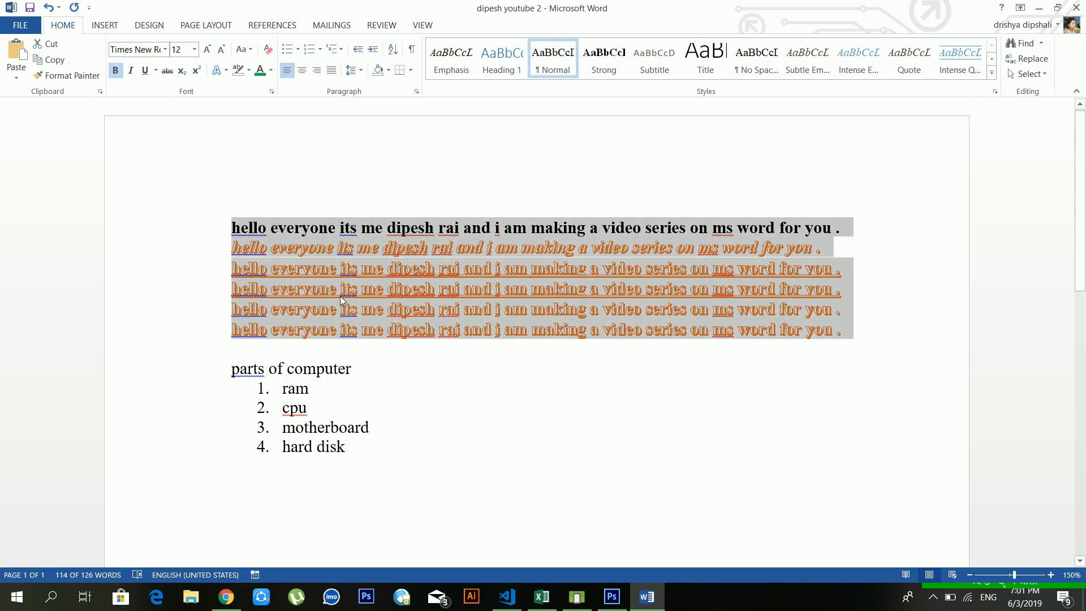
pyautogui.write('hello everyone Its me dipesh rai and I am making a video series on ms word for you . hello everyone Its me dipesh rai and I am making a video series on ms word for you . hello everyone Its me dipesh rai and I am making a video series on ms word for you . hello everyone Its me dipesh rai and I am making a video series on ms word for you . hello everyone Its me dipesh rai and I am making a video series on ms word for you . hello everyone Its me dipesh rai and I am making a video series on ms word for you .')
pyautogui.write('hello everyone Its me dipesh rai and I am making a video series on ms word for you . hello everyone Its me dipesh rai and I am making a video series on ms word for you . hello everyone Its me dipesh rai and I am making a video series on ms word for you . hello everyone Its me dipesh rai and I am making a video series on ms word for you . hello everyone Its me dipesh rai and I am making a video series on ms word for you . hello everyone Its me dipesh rai and I am making a video series on ms word for you .')
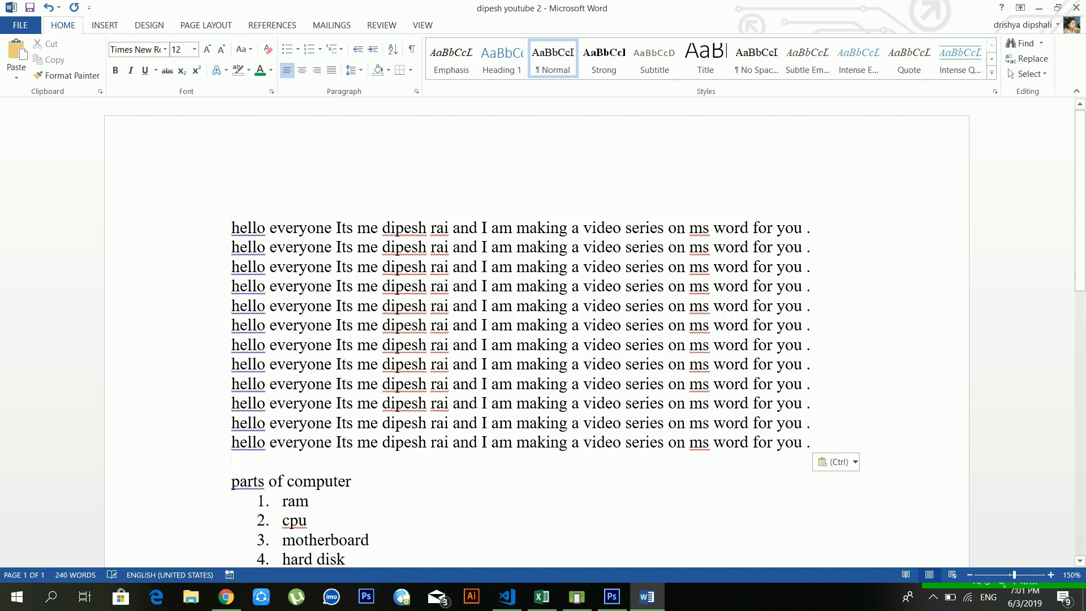
pyautogui.click(817, 334)
pyautogui.press('Return')
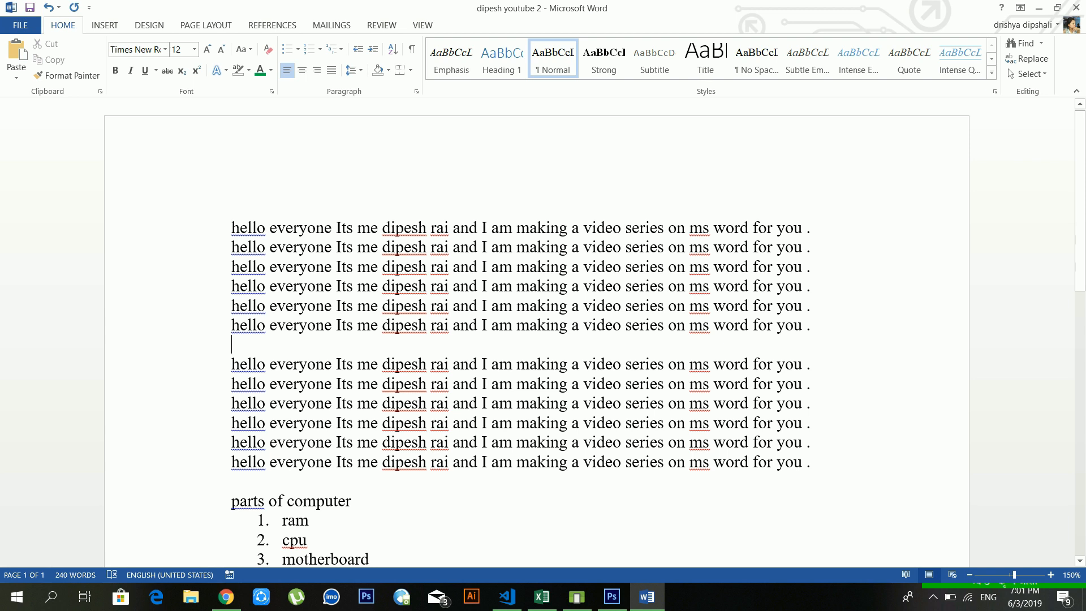
pyautogui.click(817, 337)
# Step: Indent the first block twice, return it to the margin, and show formatting marks
pyautogui.moveTo(814, 326); pyautogui.dragTo(236, 227)
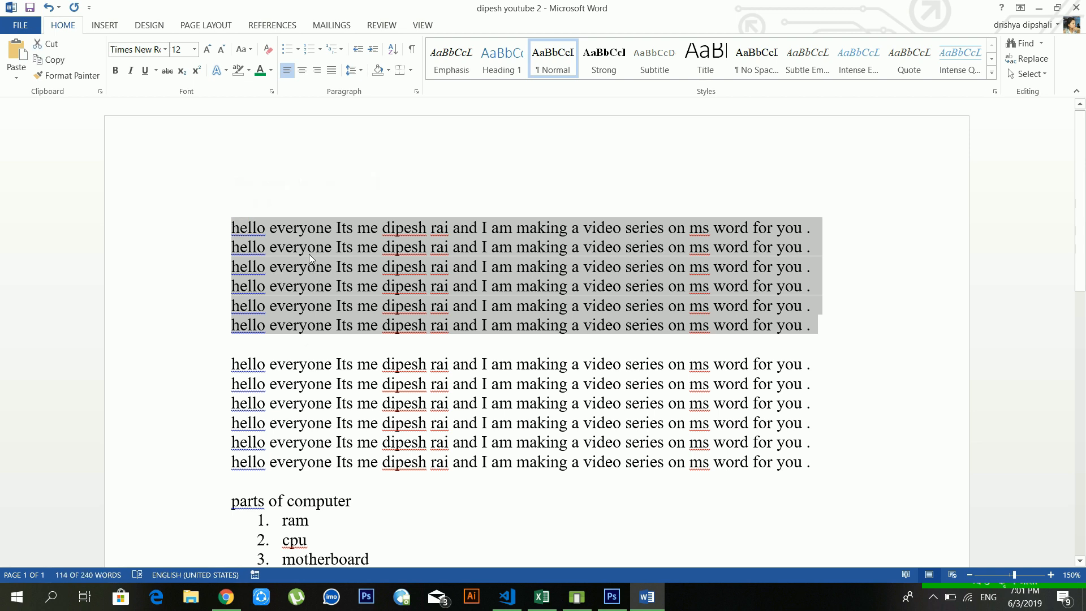
pyautogui.click(373, 50)
pyautogui.click(372, 50)
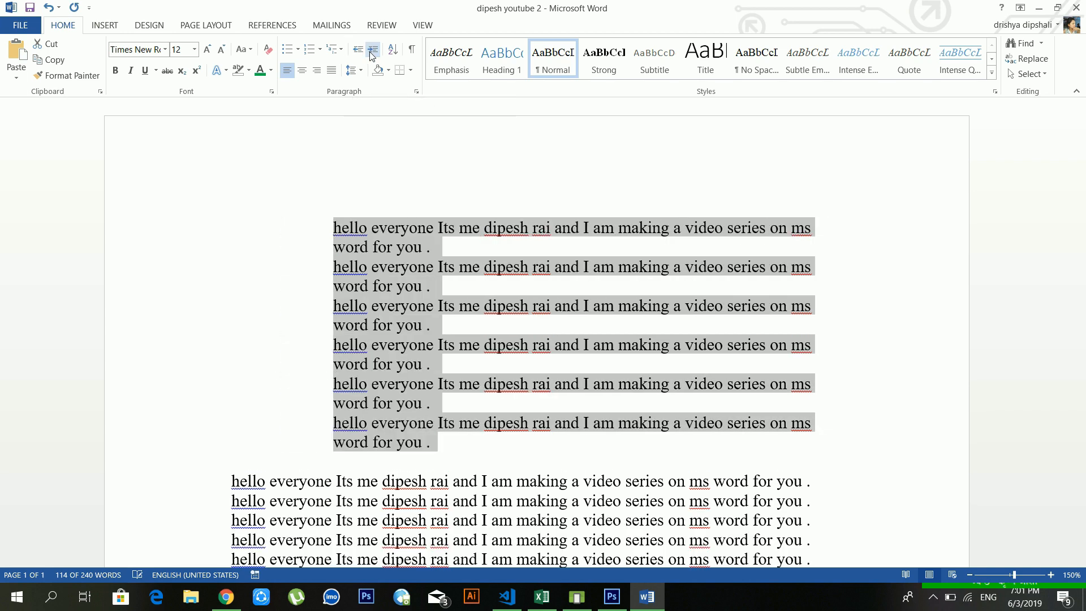
pyautogui.scroll(-2, 359, 290)
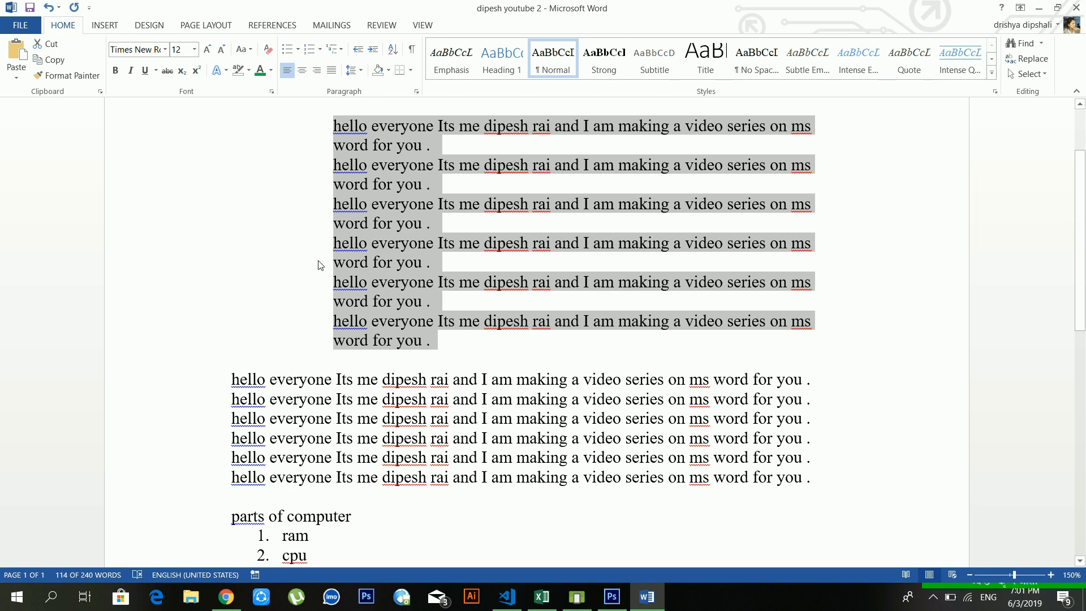
pyautogui.scroll(1, 297, 255)
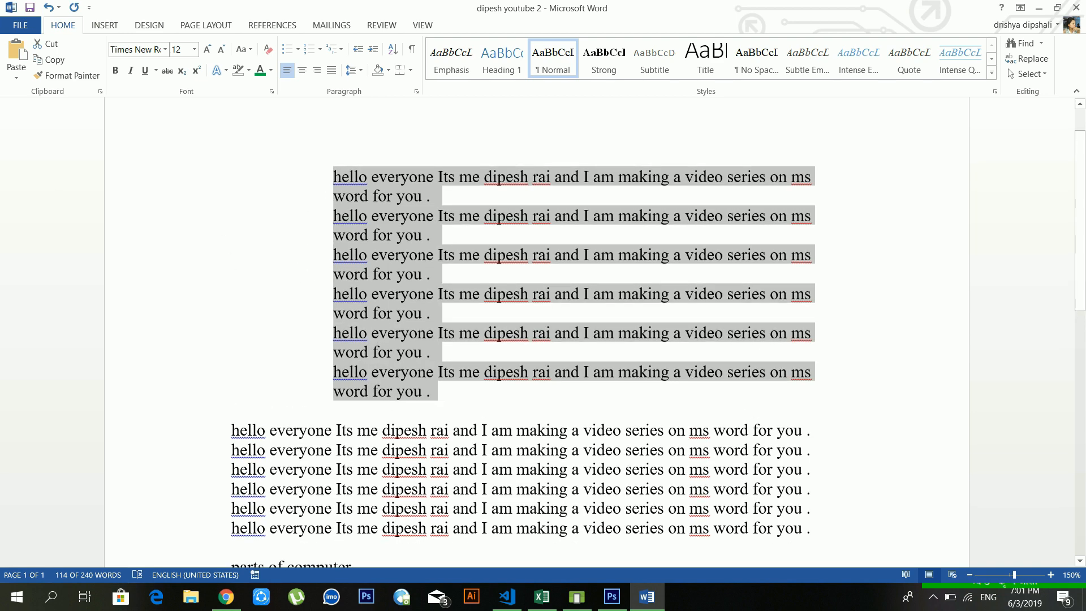
pyautogui.click(354, 59)
pyautogui.click(354, 59)
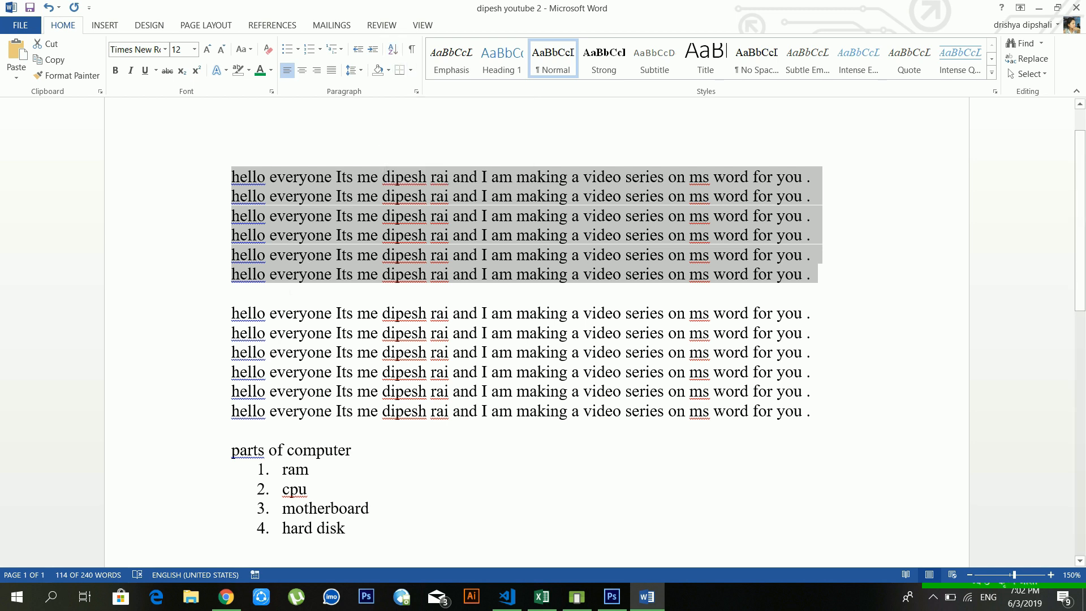
pyautogui.press('Right')
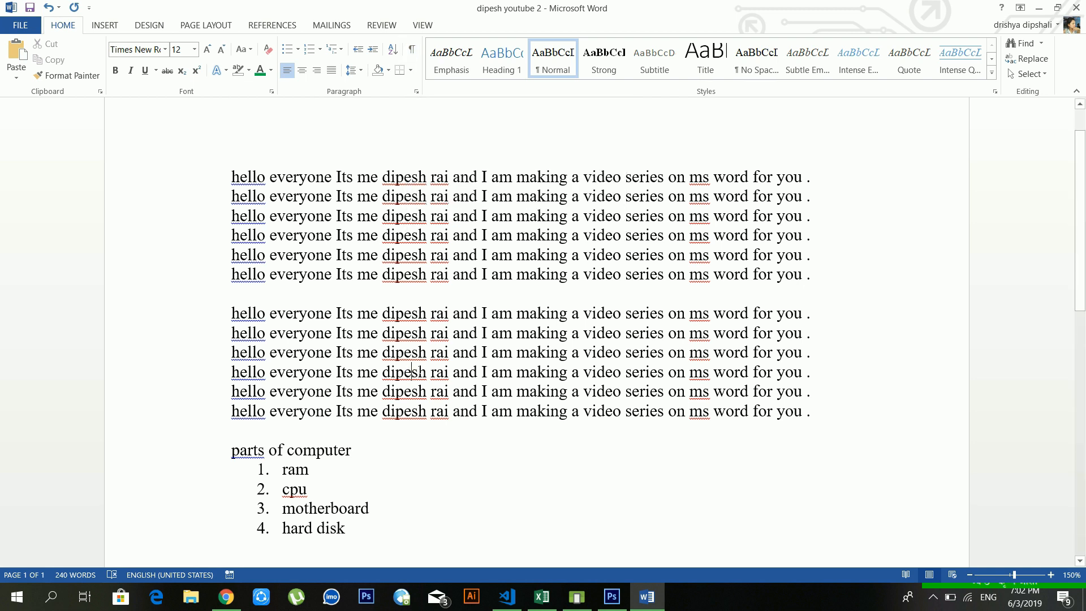
pyautogui.click(411, 49)
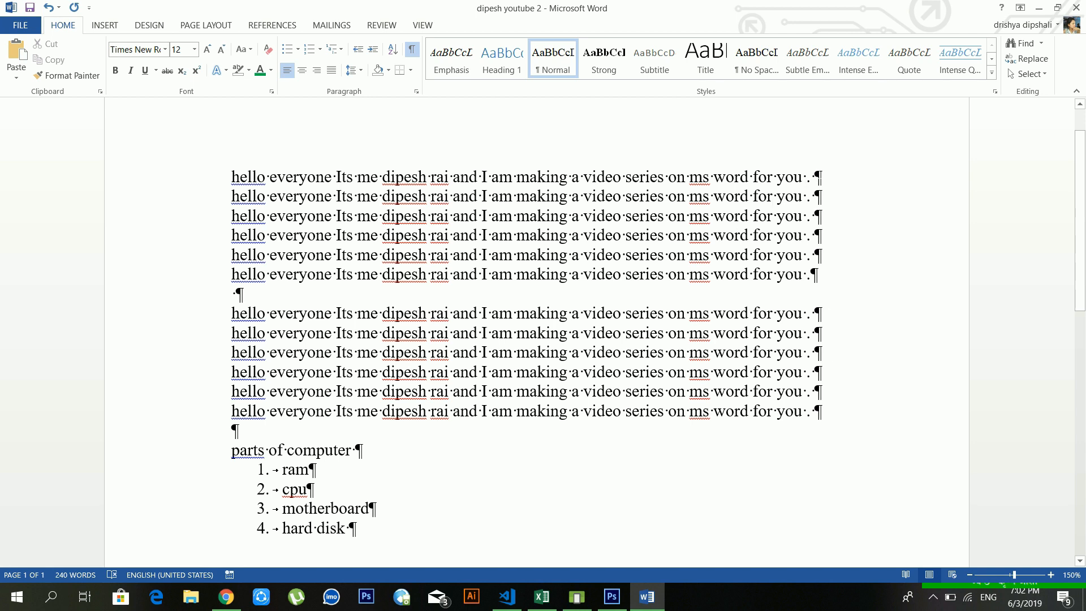
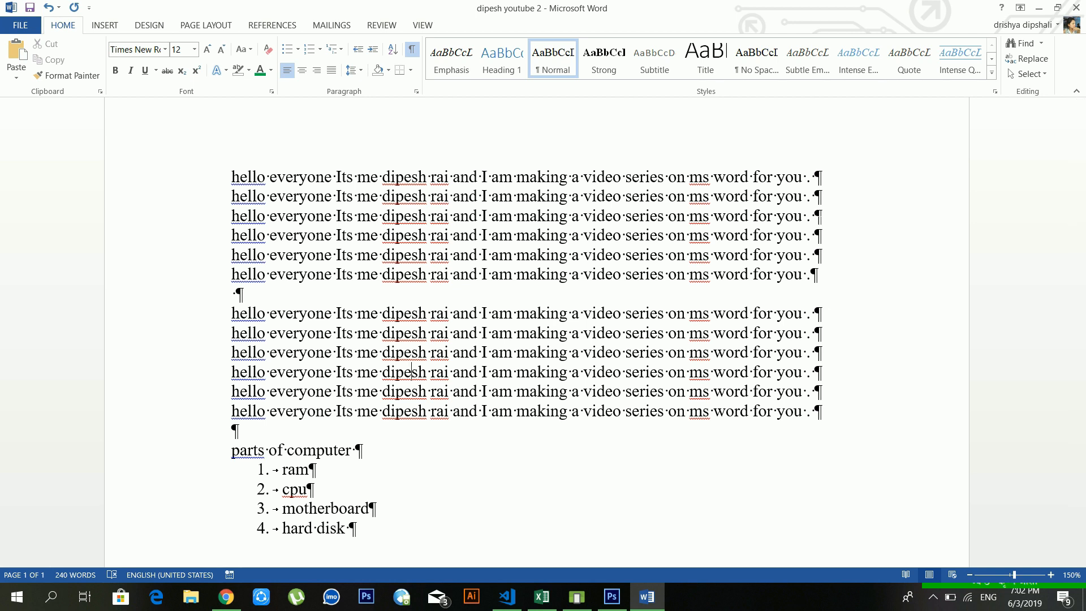
# Step: Turn off the formatting marks and select the 'parts of computer' heading line
pyautogui.click(411, 50)
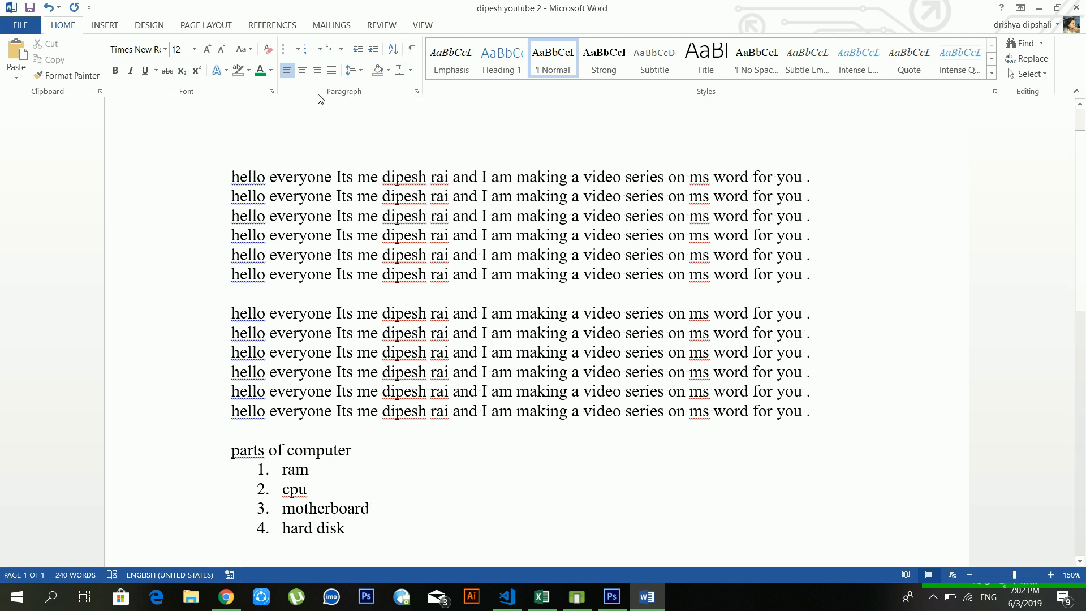
pyautogui.scroll(-3, 412, 372)
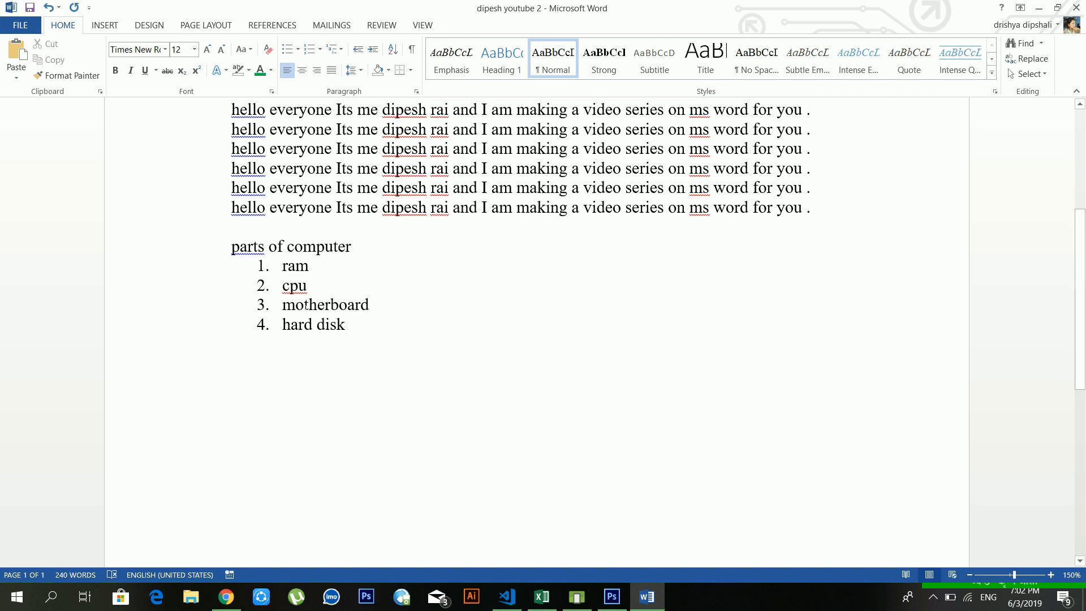
pyautogui.click(295, 247)
pyautogui.tripleClick(295, 247)
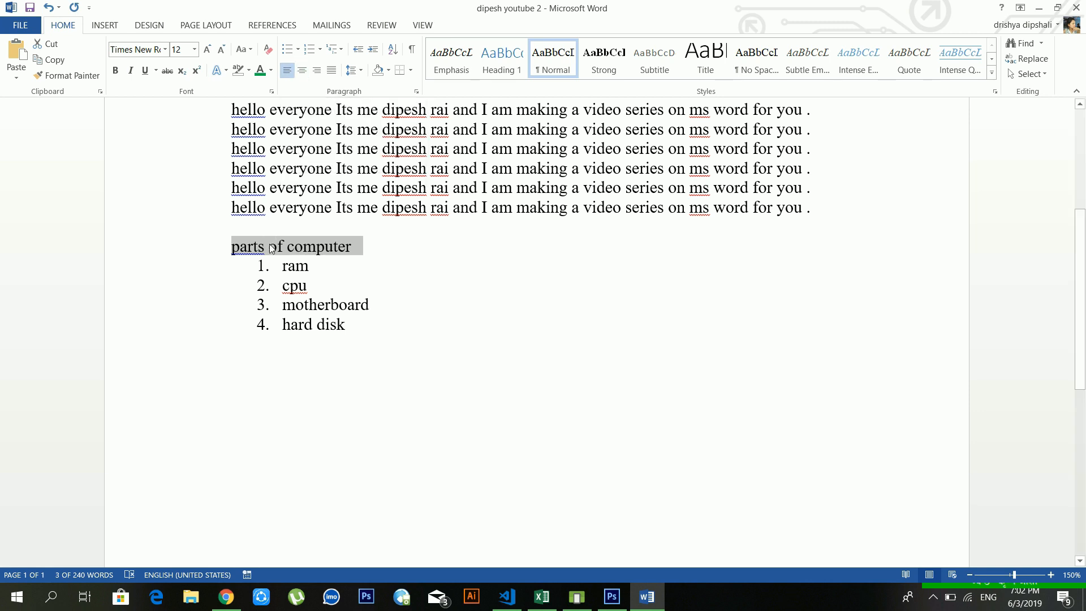
# Step: Try right and center alignment on the heading, then leave it left-aligned
pyautogui.click(319, 72)
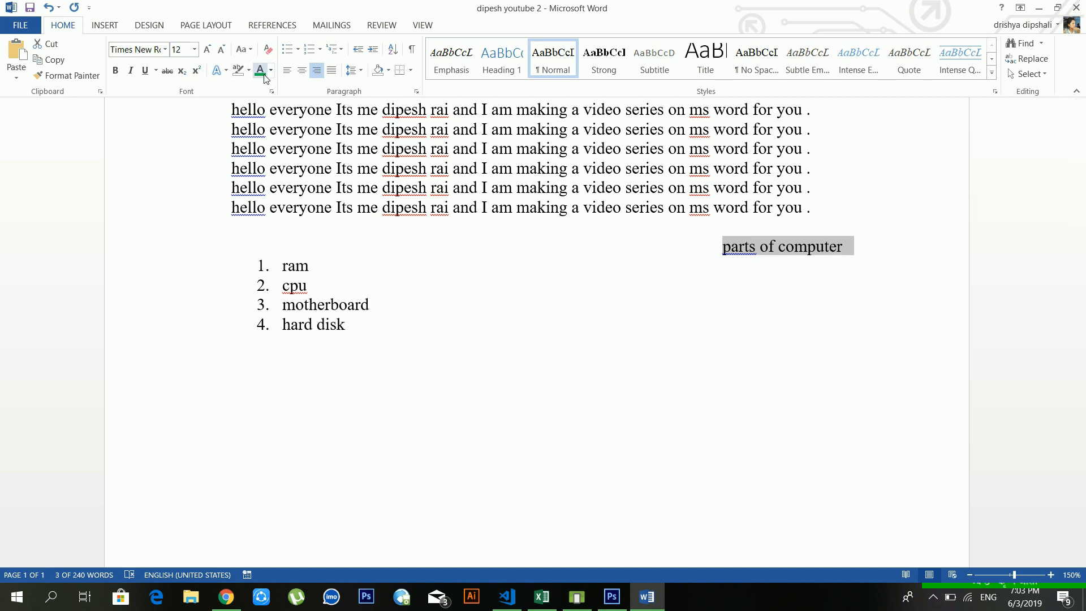
pyautogui.click(303, 76)
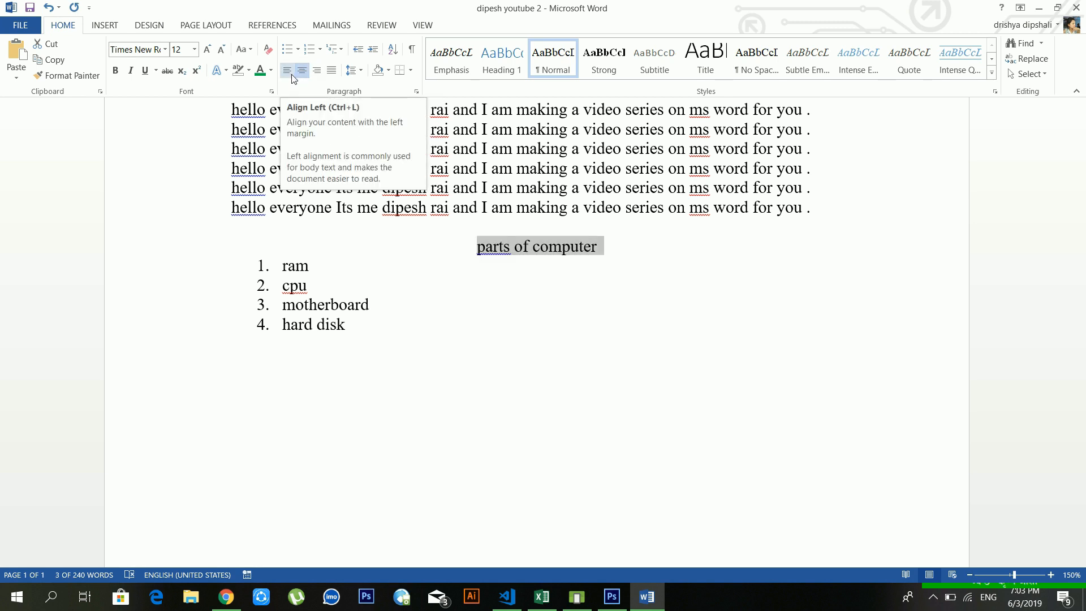
pyautogui.click(293, 79)
pyautogui.scroll(5, 537, 339)
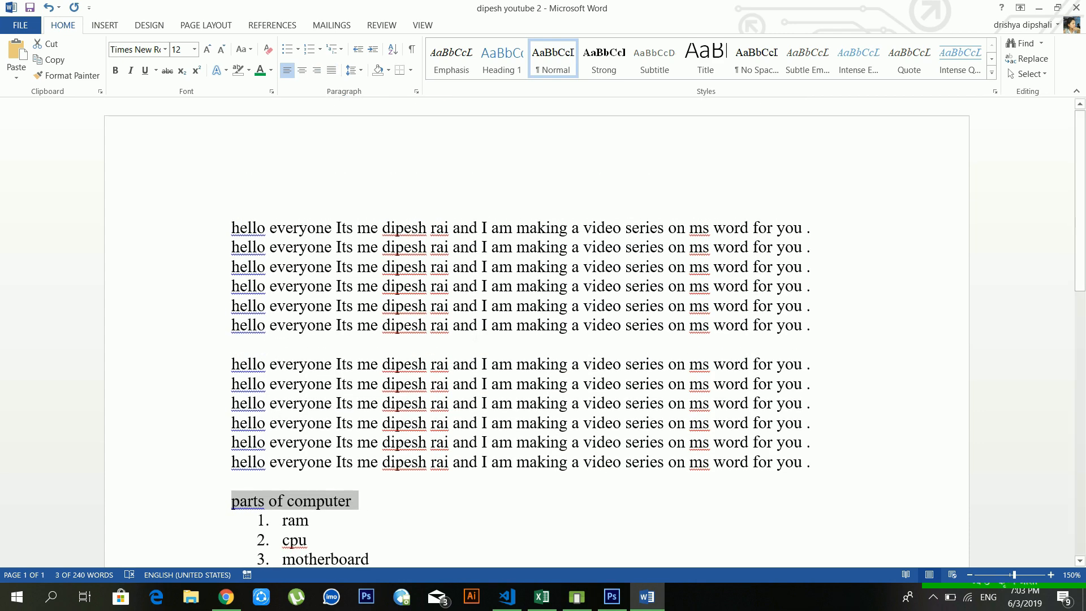
pyautogui.click(593, 301)
pyautogui.scroll(-2, 592, 203)
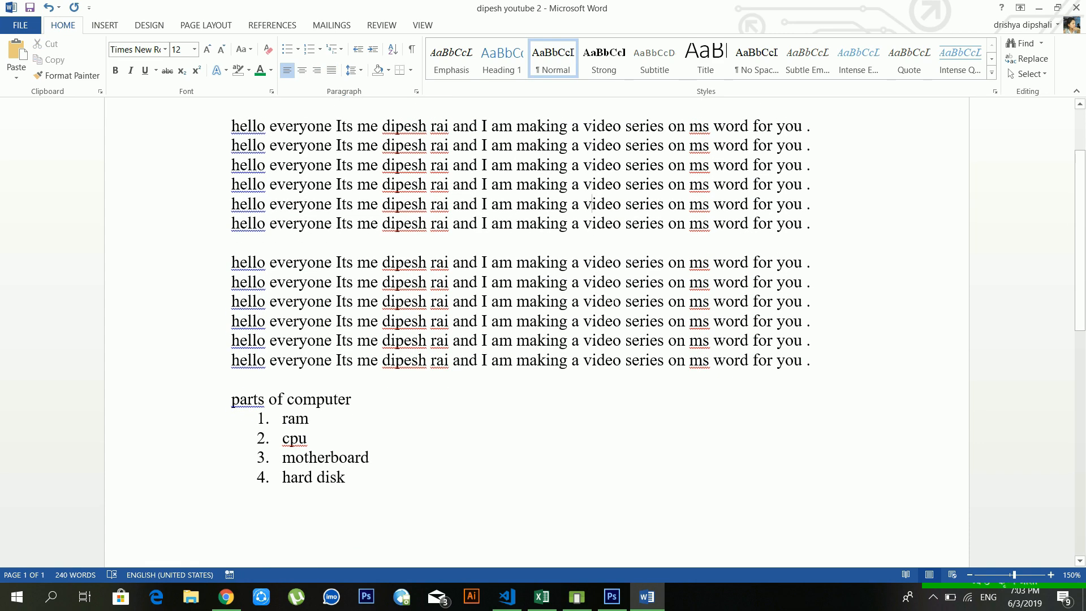
pyautogui.scroll(2, 592, 204)
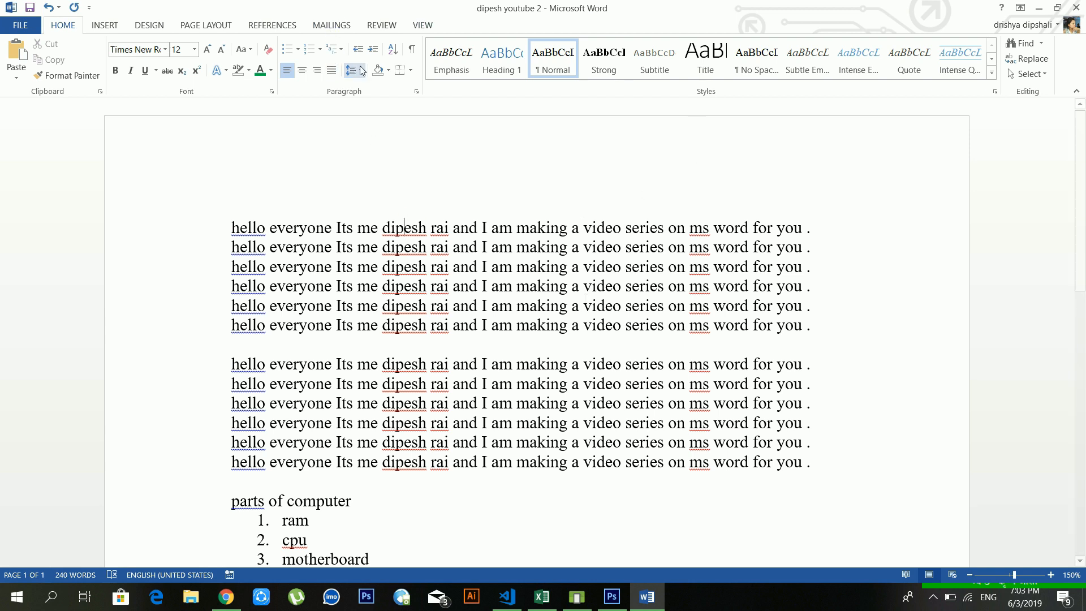
pyautogui.click(513, 325)
pyautogui.moveTo(815, 327); pyautogui.dragTo(231, 227)
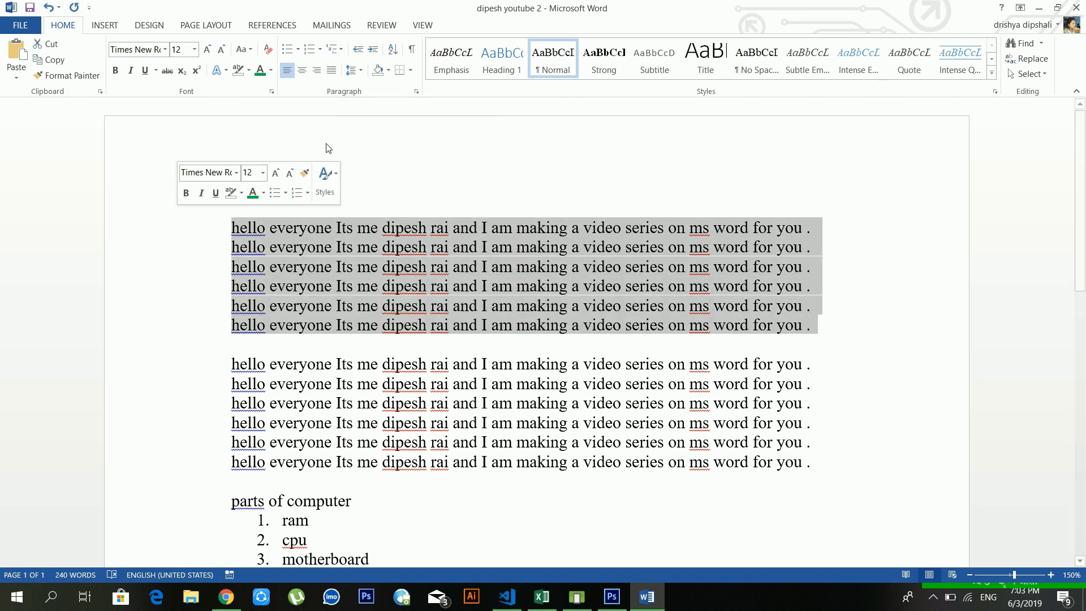
pyautogui.click(362, 72)
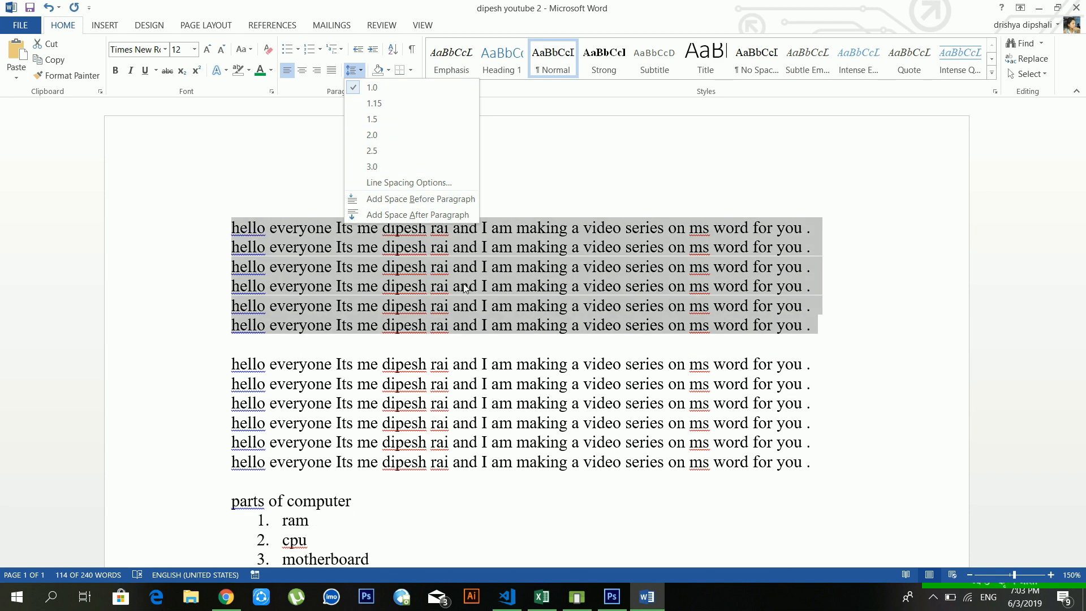
pyautogui.click(352, 289)
pyautogui.click(418, 286)
pyautogui.click(461, 286)
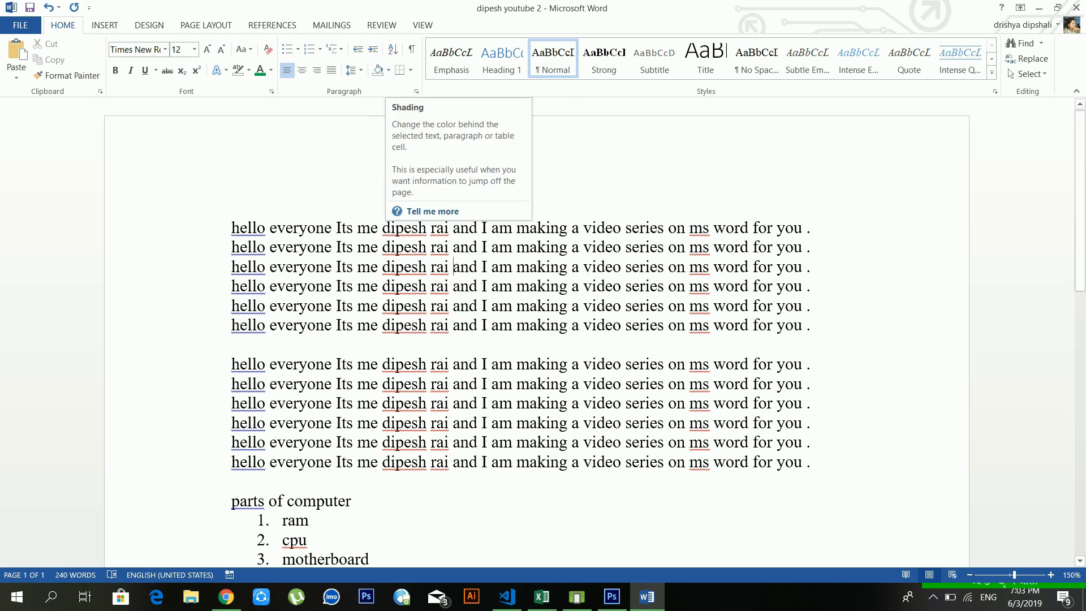
pyautogui.click(487, 306)
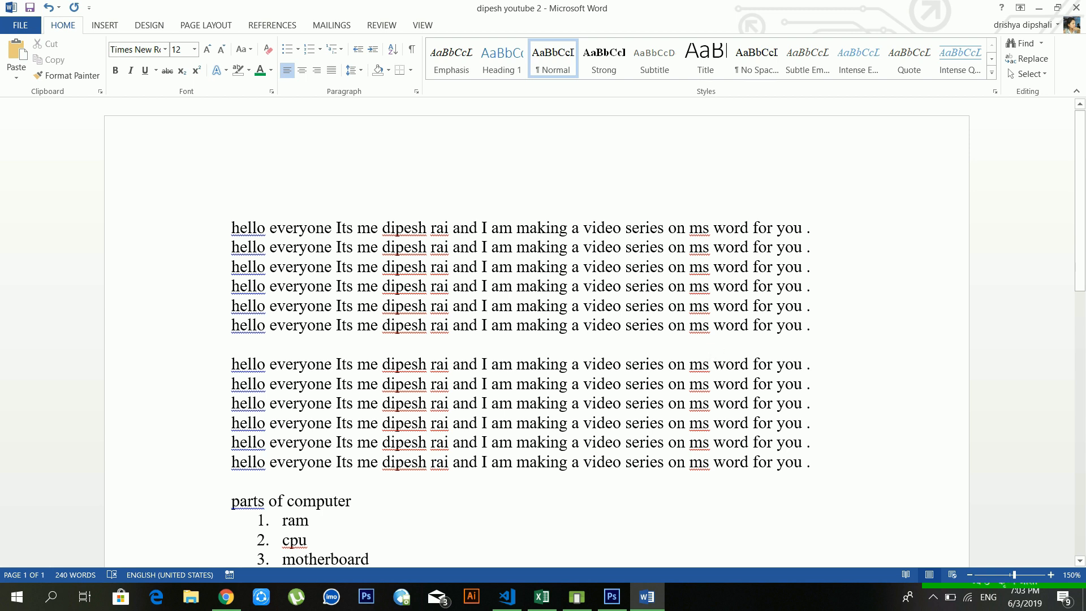
pyautogui.moveTo(812, 325); pyautogui.dragTo(215, 227)
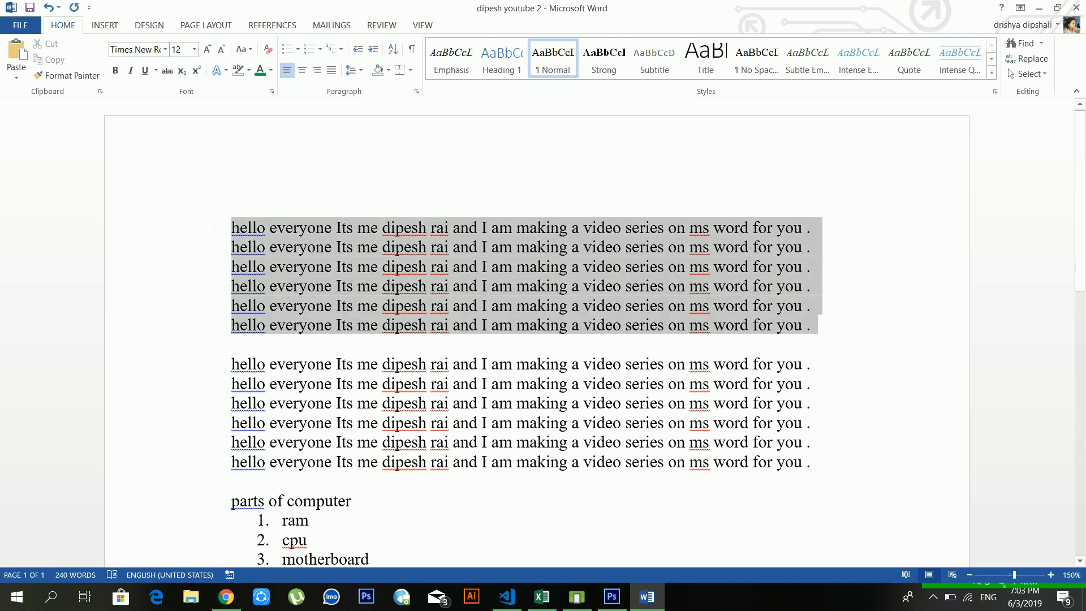
pyautogui.click(390, 71)
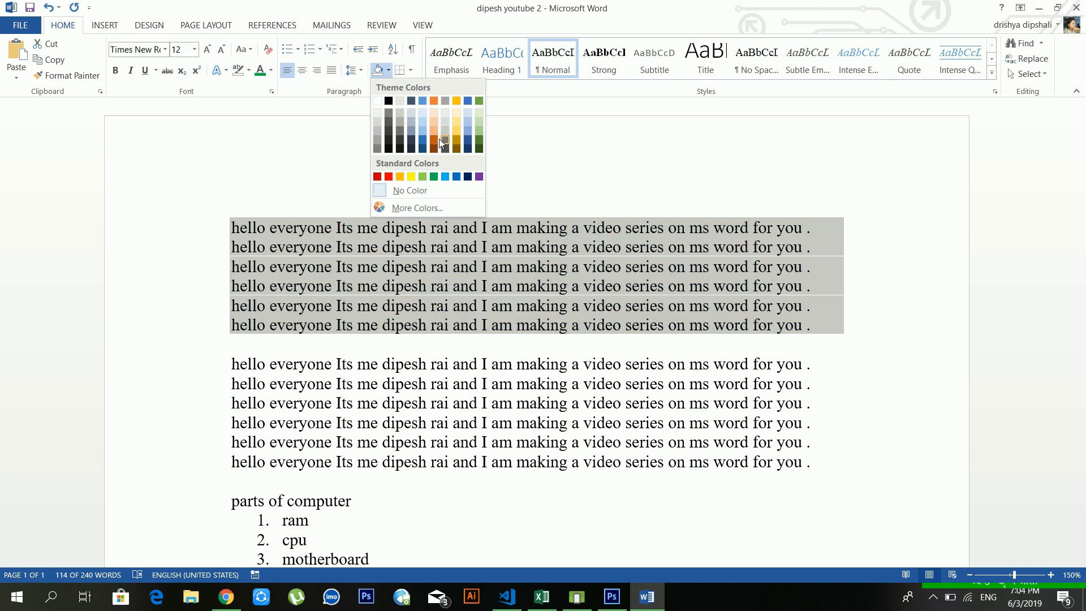
pyautogui.click(438, 145)
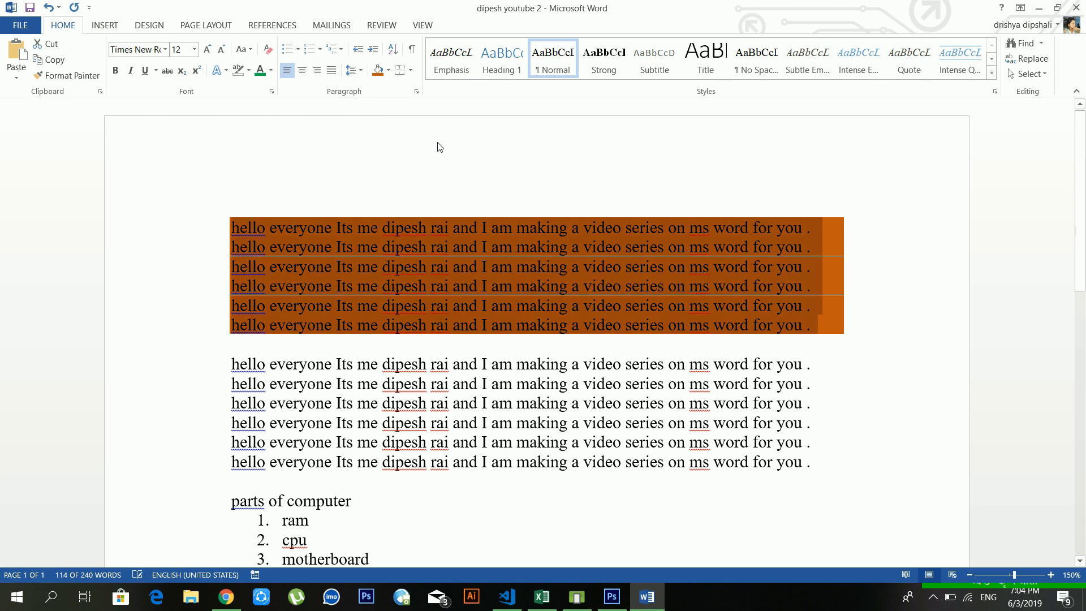
pyautogui.click(389, 71)
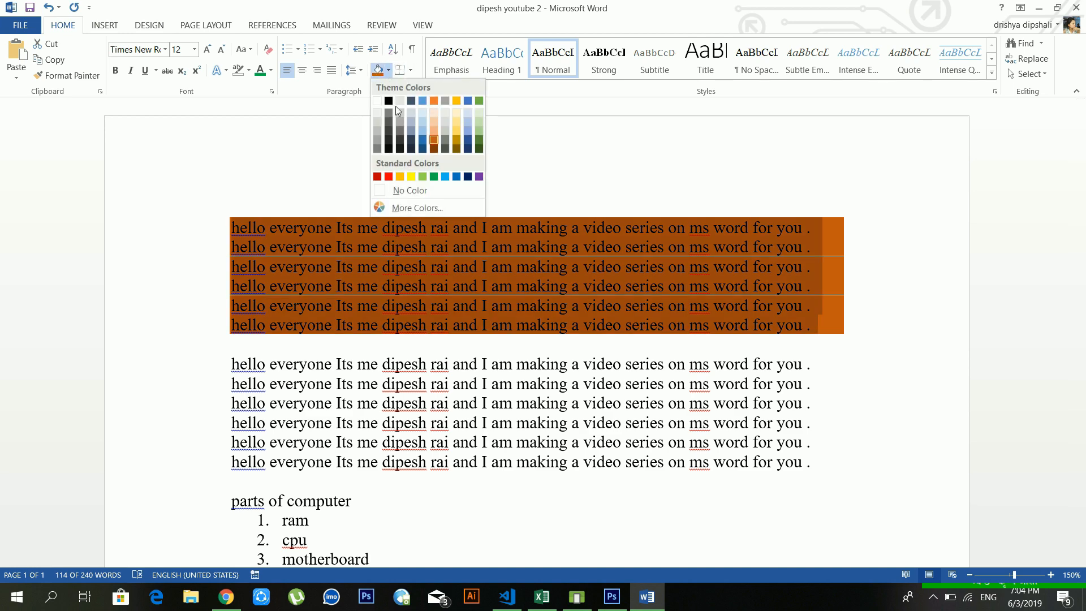
pyautogui.click(418, 189)
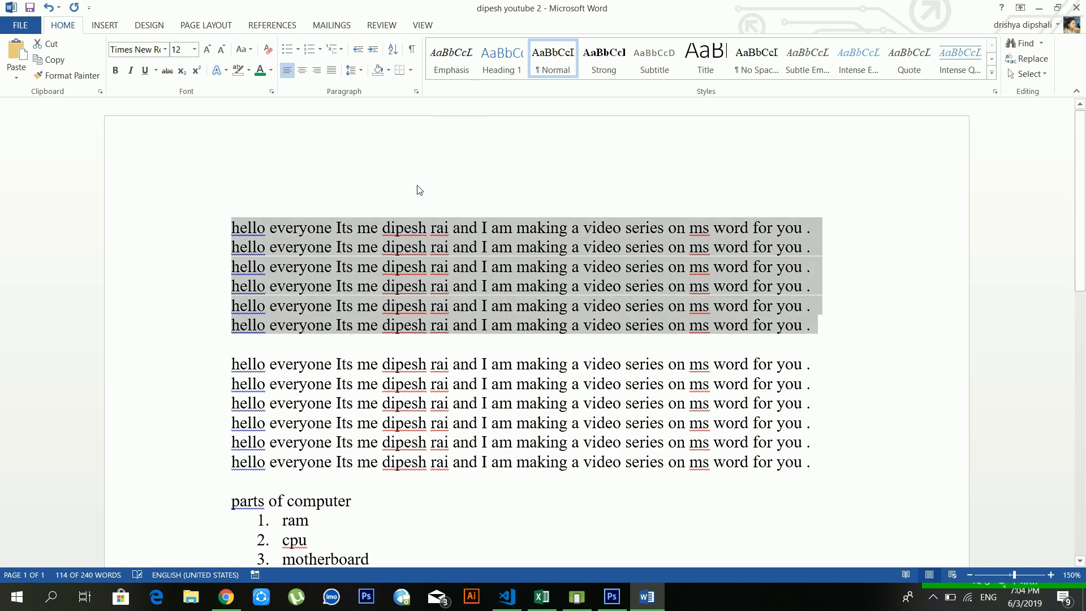
pyautogui.click(421, 246)
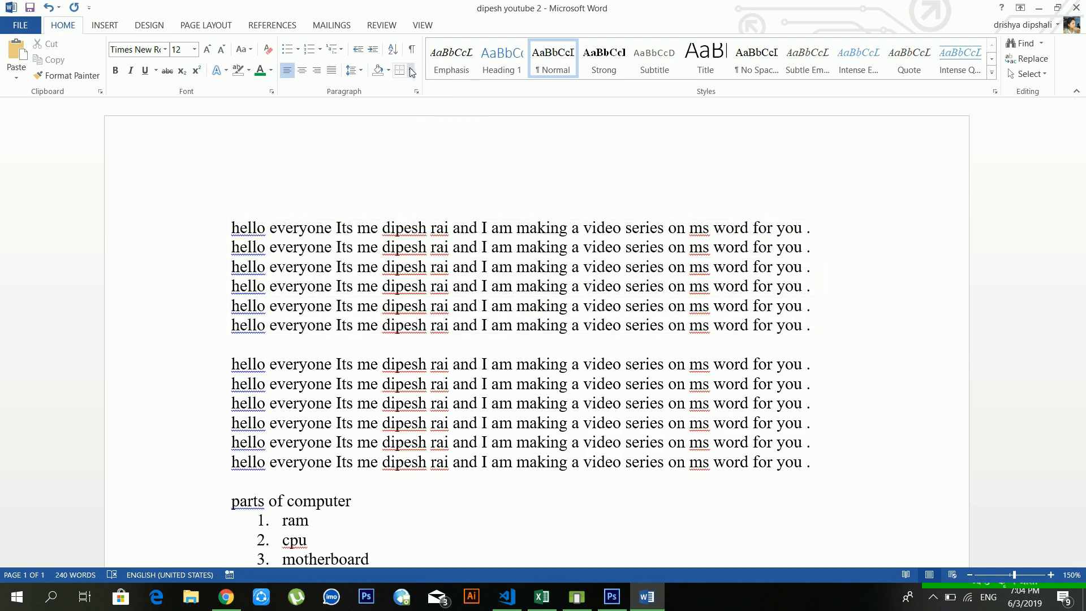
# Step: Open and dismiss the Borders dropdown several times without applying a border
pyautogui.click(412, 71)
pyautogui.click(649, 312)
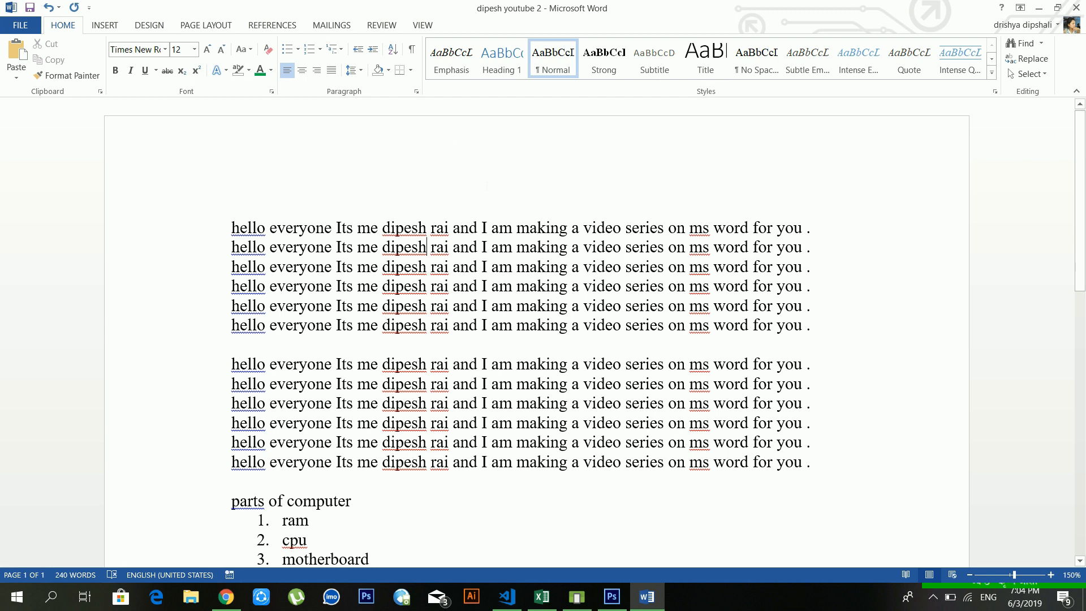
pyautogui.click(410, 72)
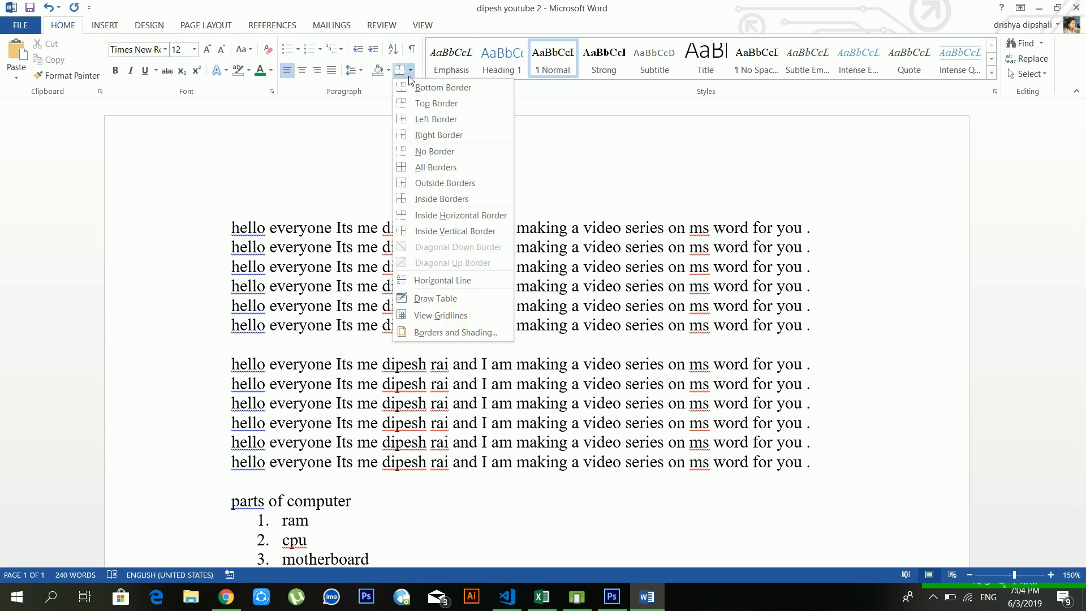
pyautogui.click(412, 70)
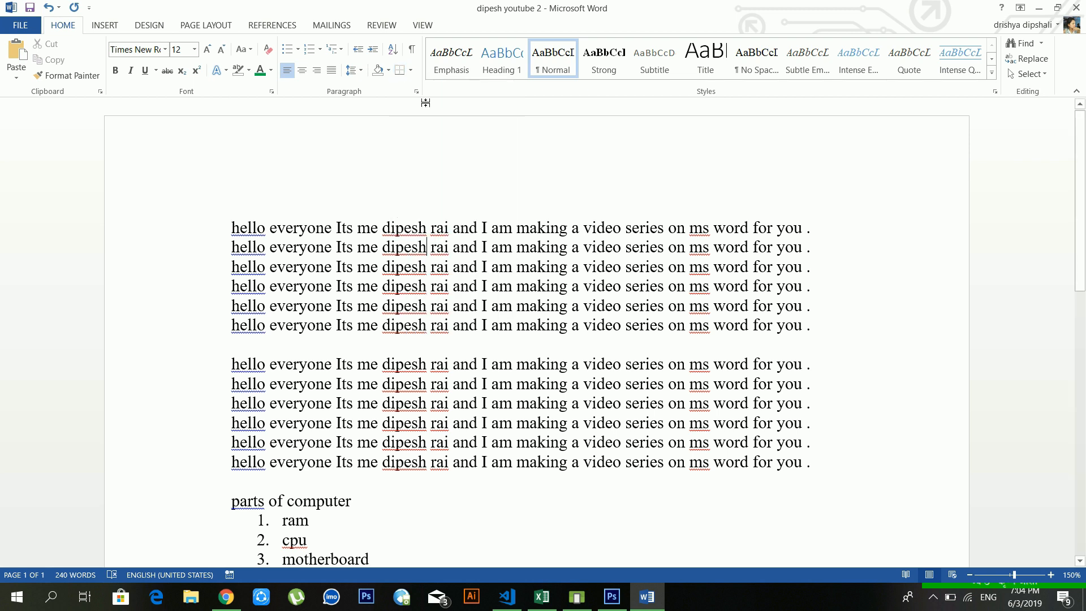
pyautogui.click(412, 70)
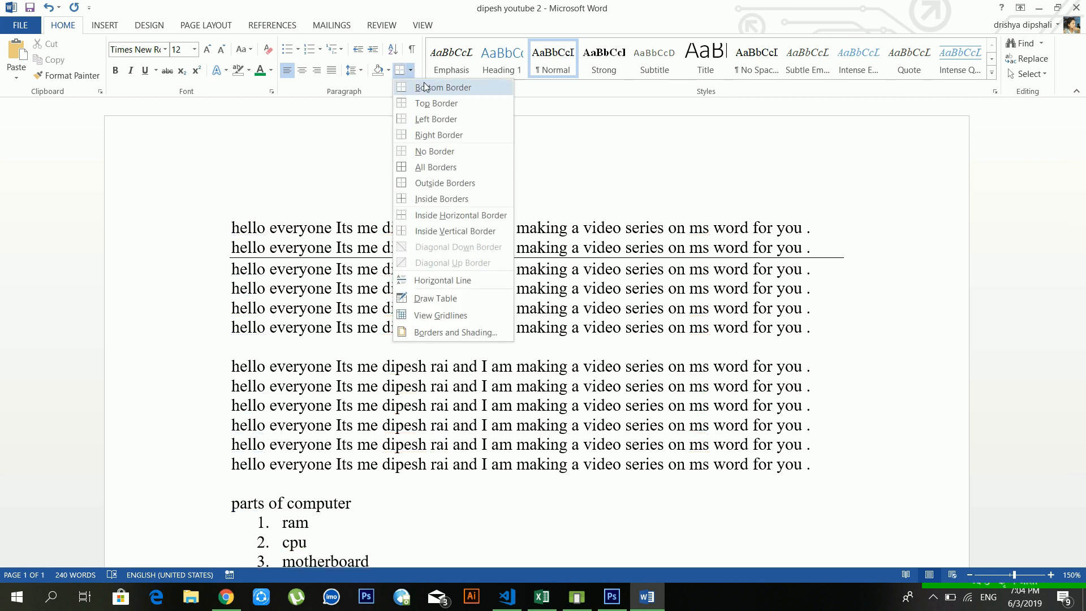
pyautogui.click(675, 227)
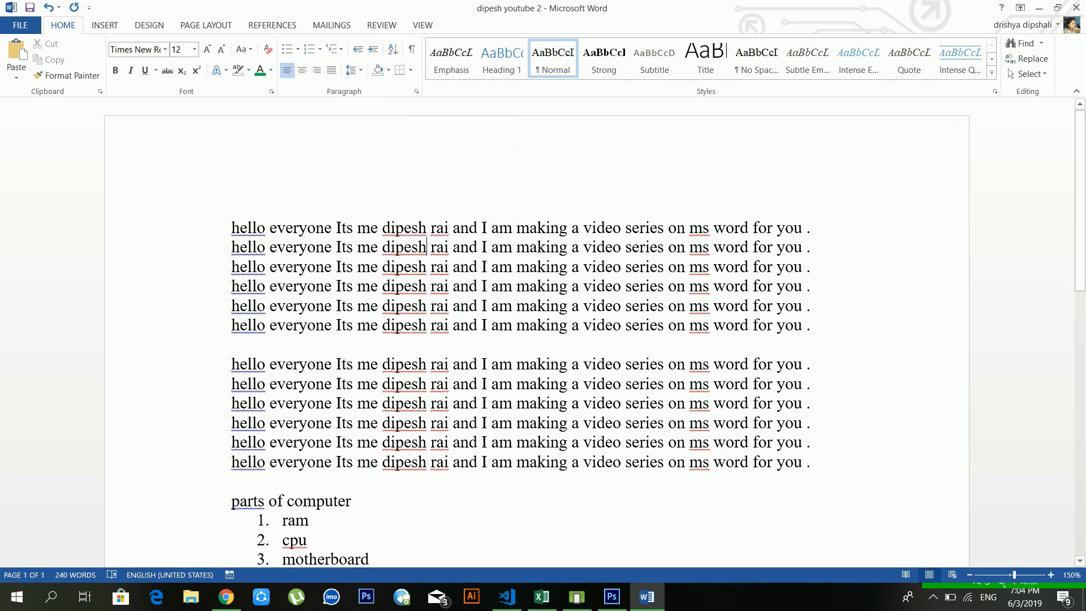
pyautogui.click(411, 70)
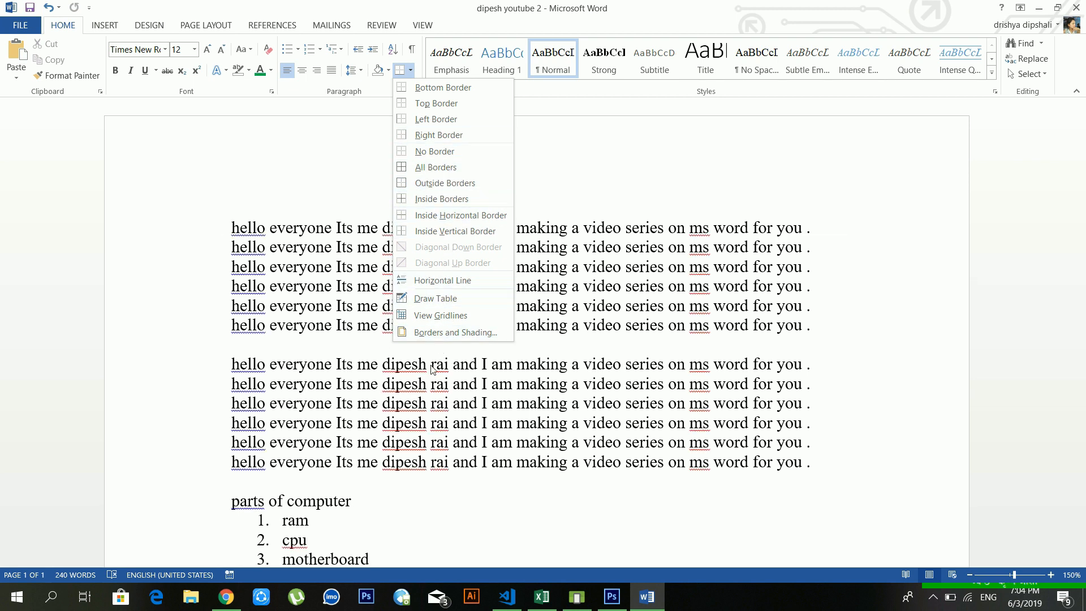
# Step: Insert a horizontal line on the empty line between the blocks, then undo it
pyautogui.click(321, 347)
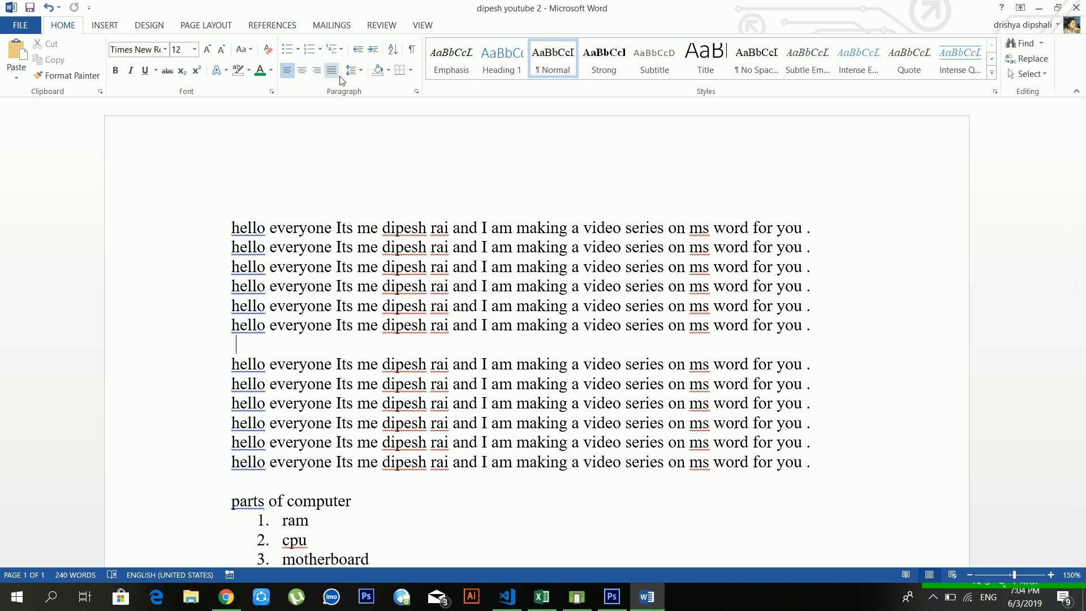
pyautogui.click(412, 72)
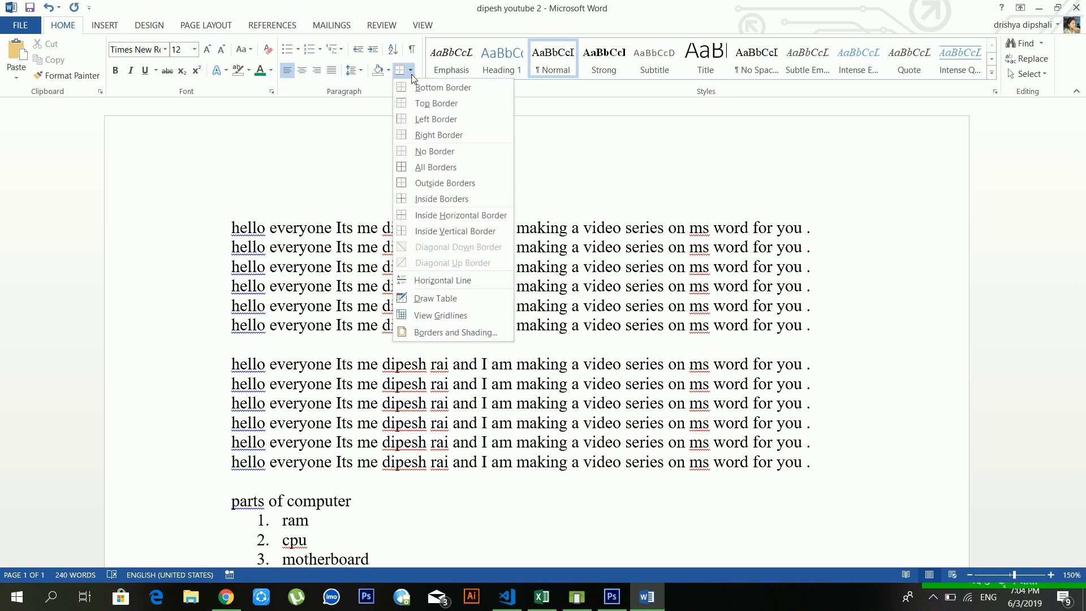
pyautogui.click(438, 281)
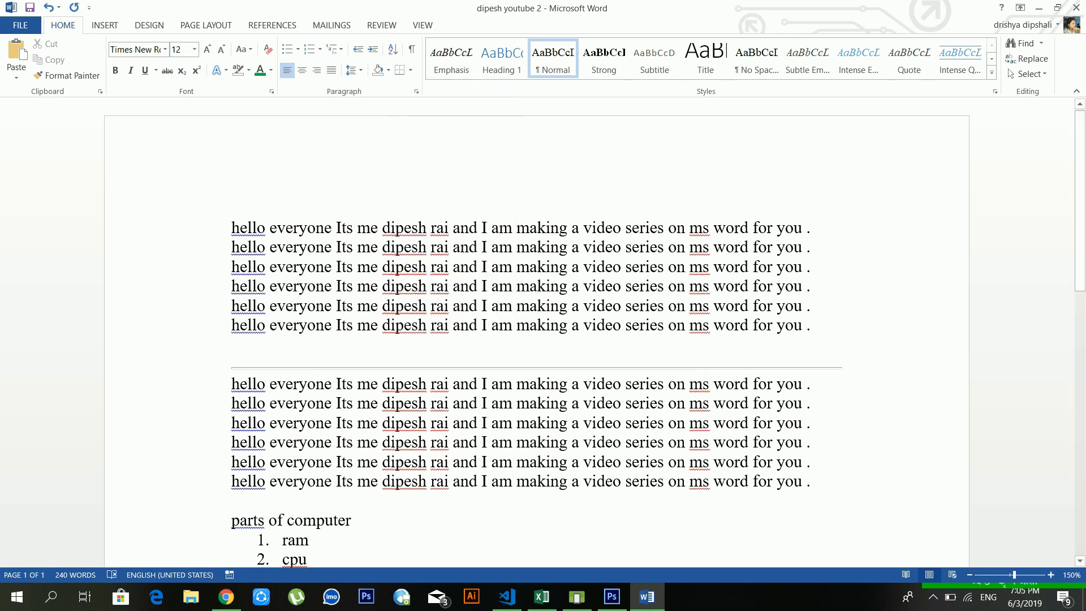
pyautogui.hotkey('ctrl', 'z')
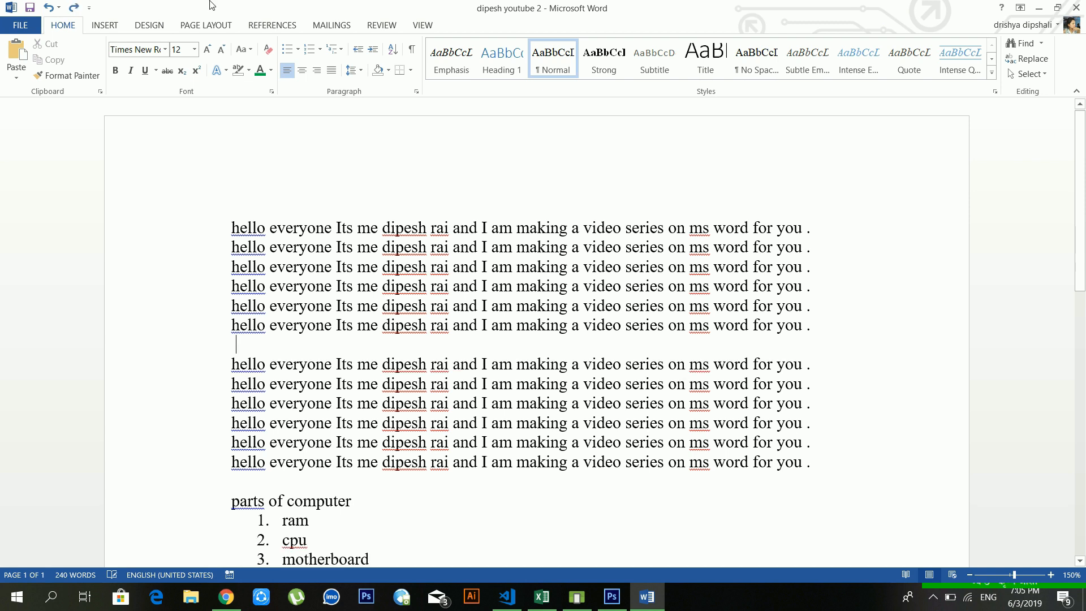
pyautogui.click(409, 72)
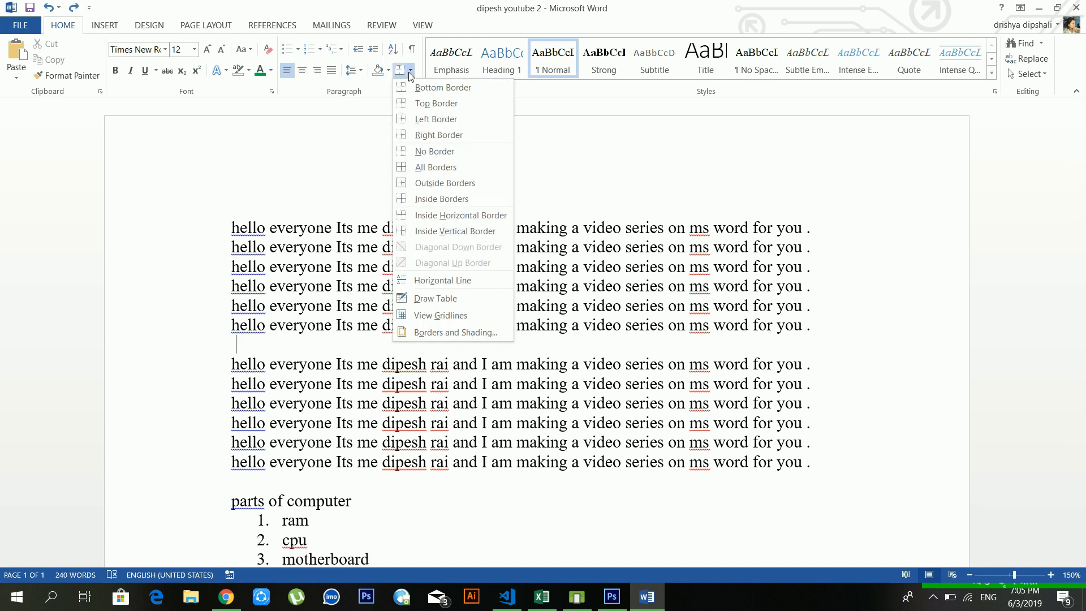
# Step: Draw a small table and undo it, then add and remove a bottom border
pyautogui.click(451, 296)
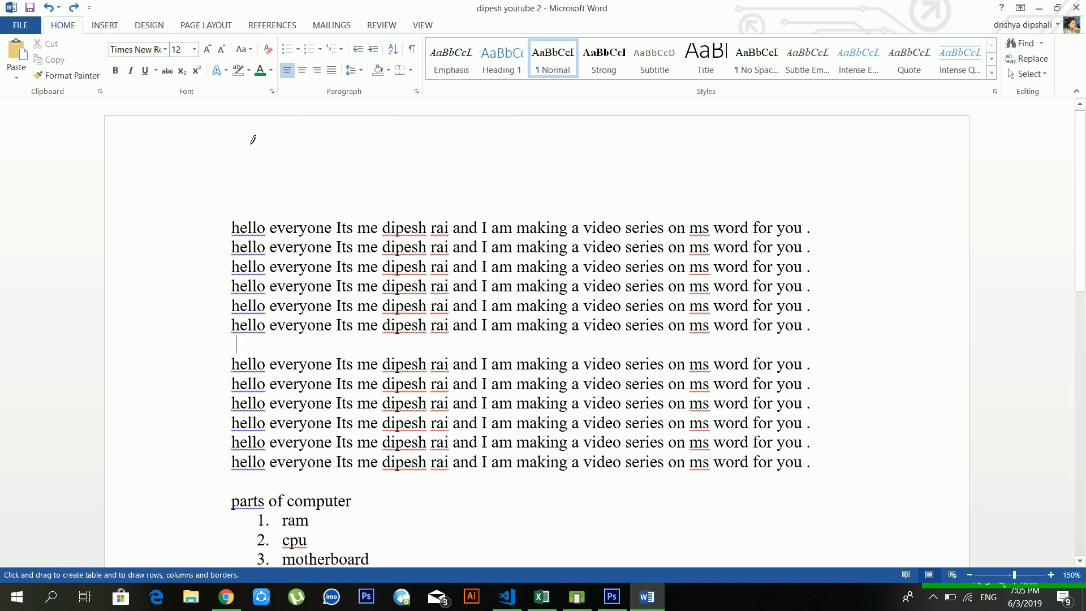
pyautogui.moveTo(242, 133); pyautogui.dragTo(390, 185)
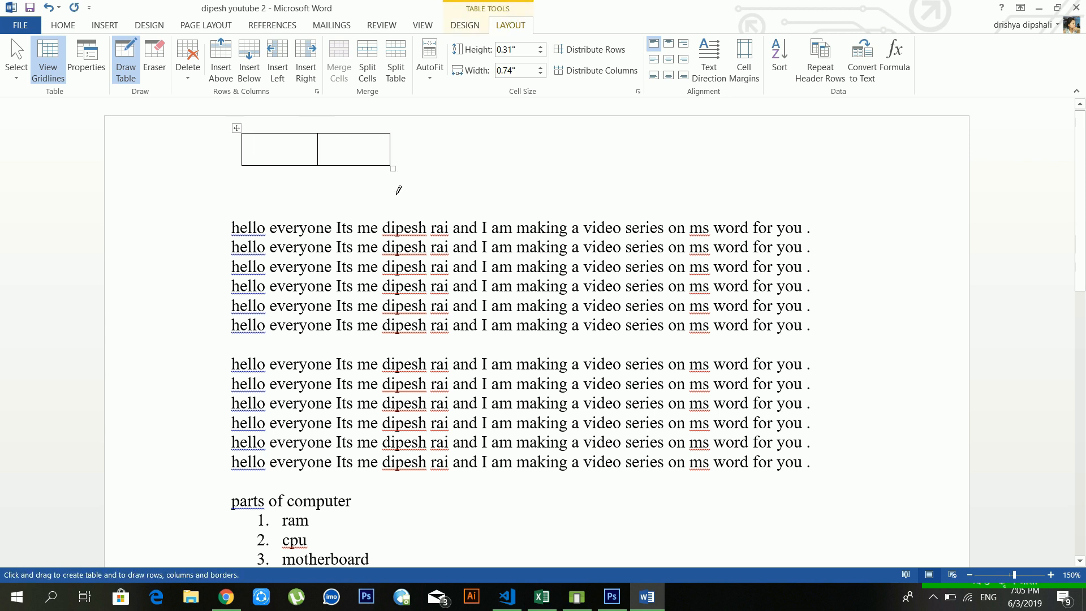
pyautogui.hotkey('ctrl', 'z')
pyautogui.hotkey('ctrl', 'z')
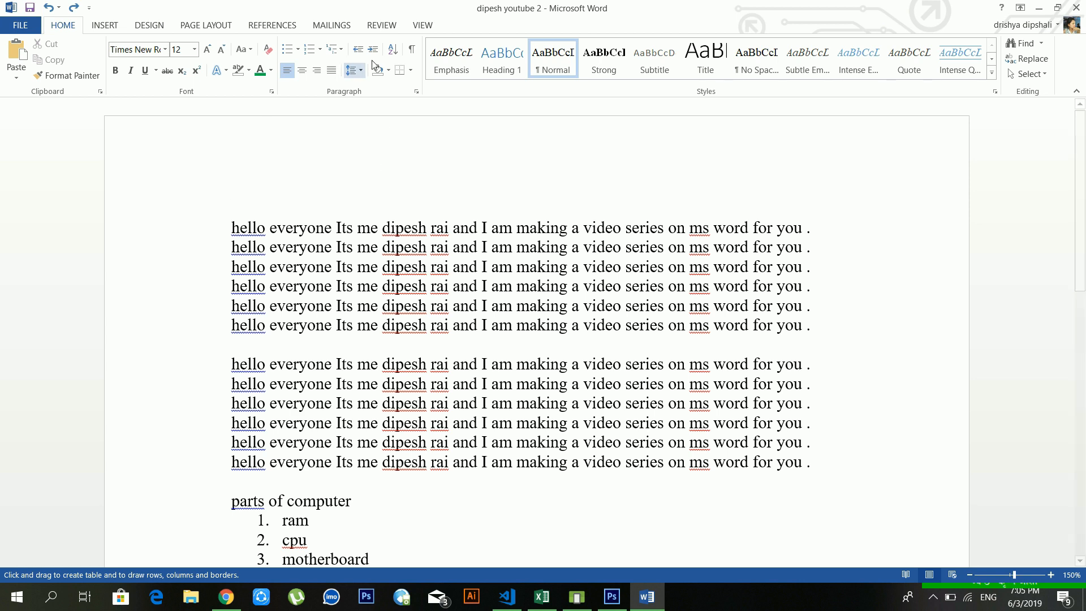
pyautogui.click(401, 70)
pyautogui.click(407, 76)
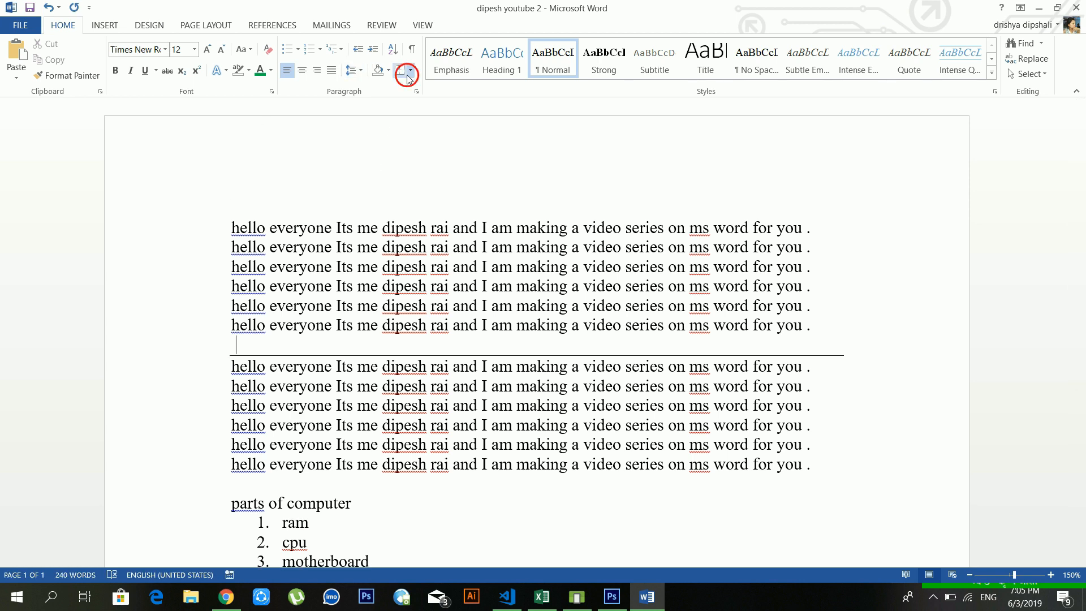
# Step: Toggle table gridlines and the View layout grid, then reopen the Borders list
pyautogui.click(411, 70)
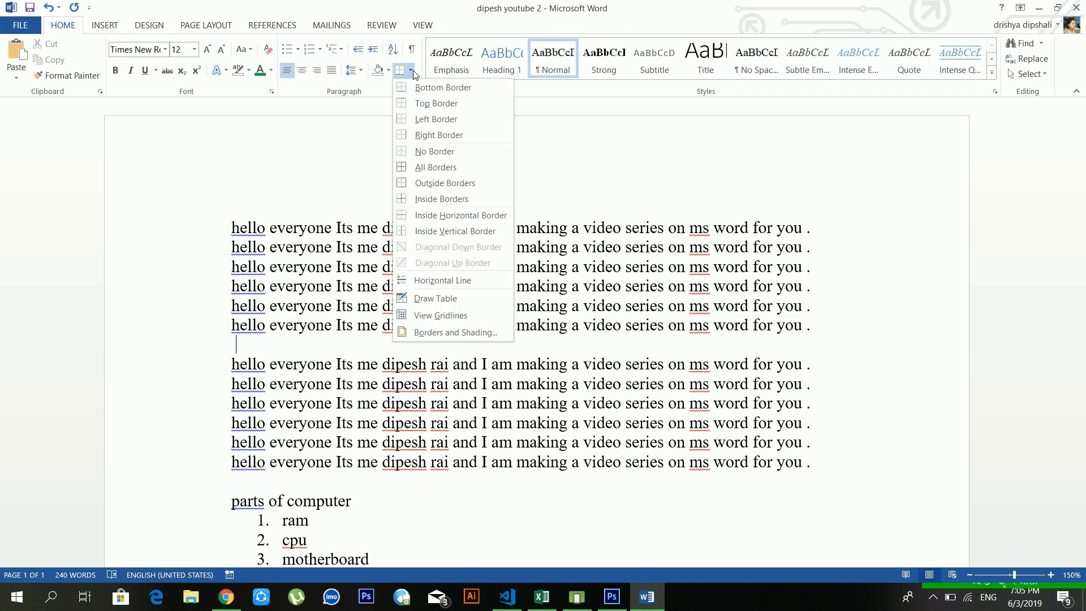
pyautogui.click(480, 320)
pyautogui.scroll(-7, 403, 276)
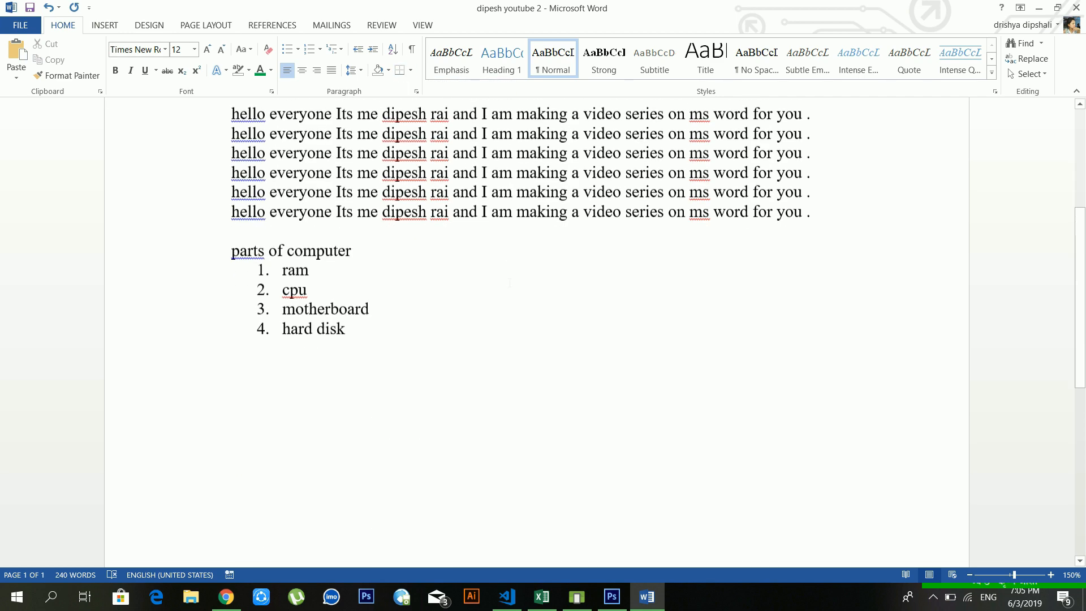
pyautogui.scroll(3, 403, 276)
pyautogui.scroll(4, 403, 260)
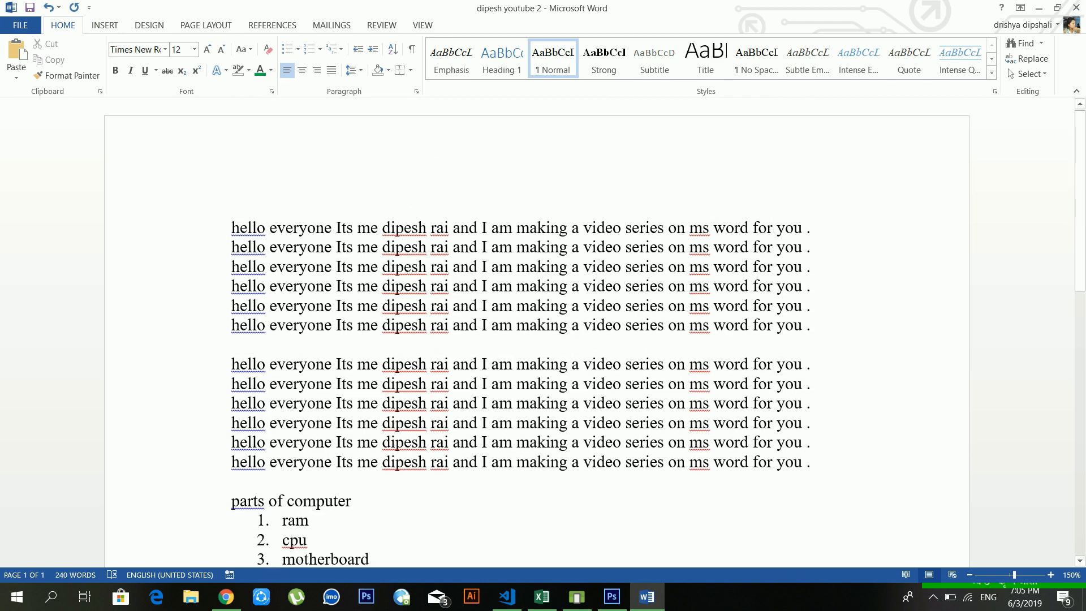
pyautogui.click(422, 25)
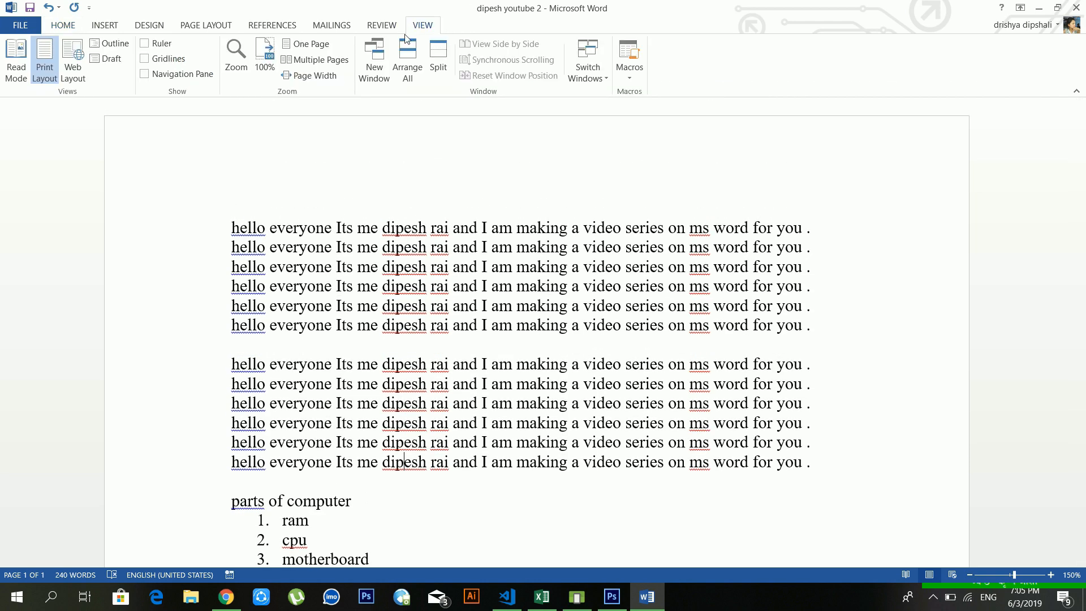
pyautogui.click(179, 61)
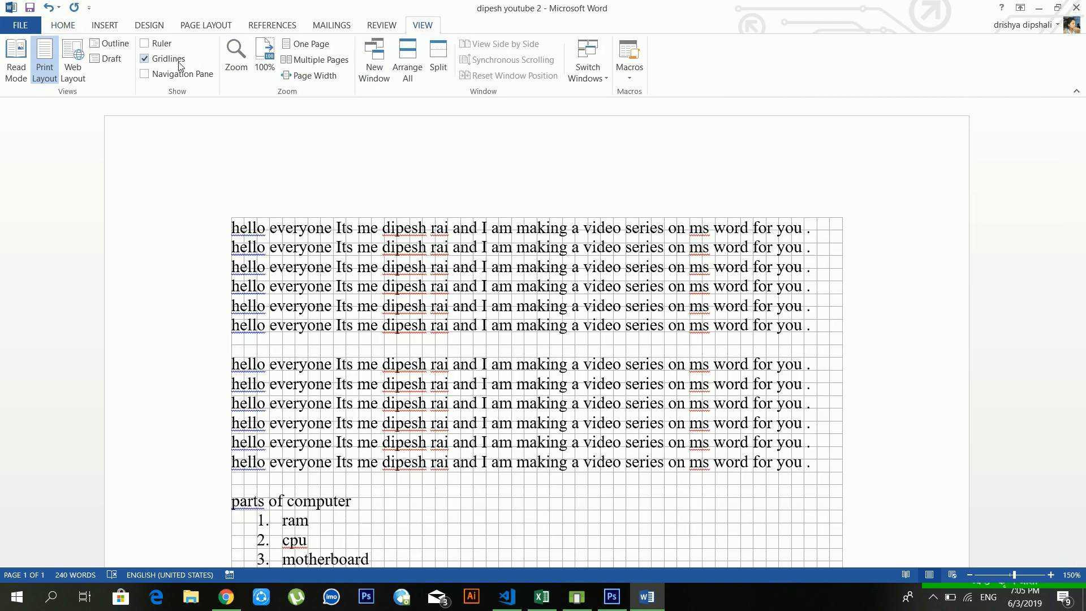
pyautogui.click(179, 60)
pyautogui.click(63, 25)
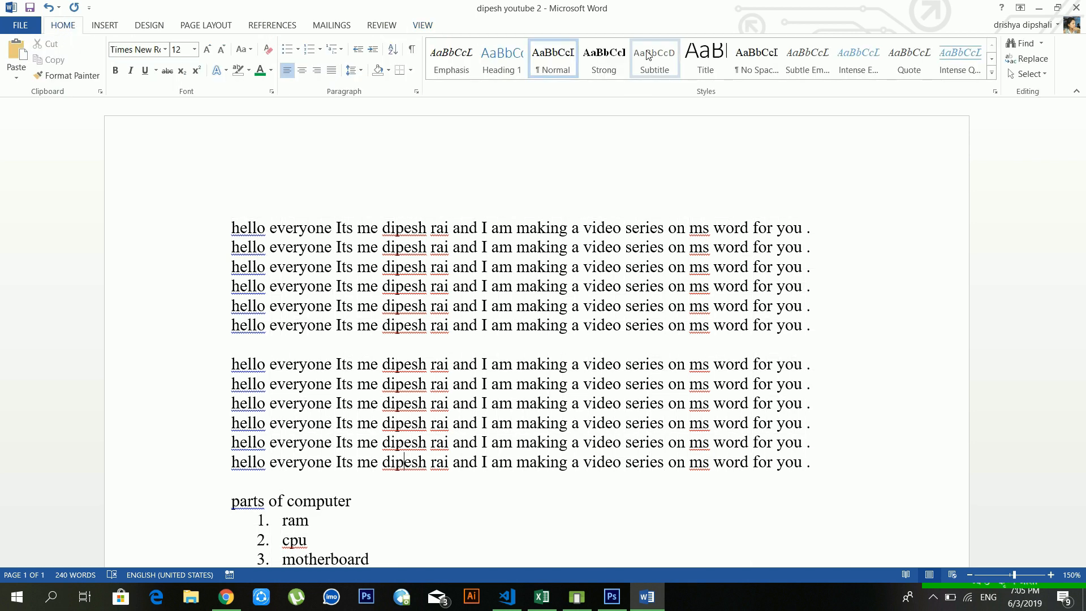
pyautogui.click(410, 70)
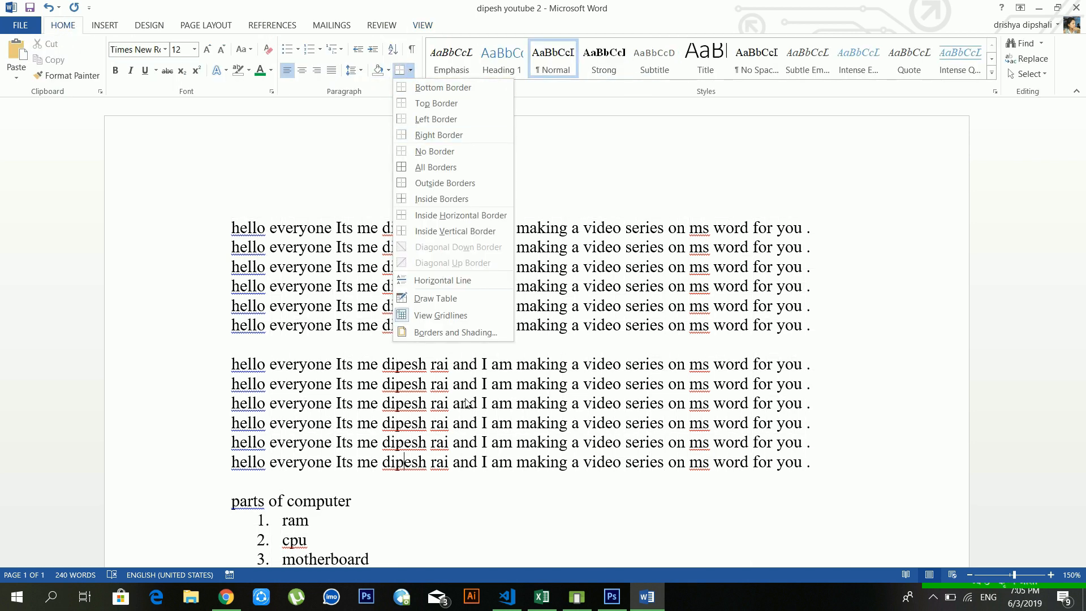
# Step: Apply a red-flower art page border to the whole document in Borders and Shading
pyautogui.click(467, 333)
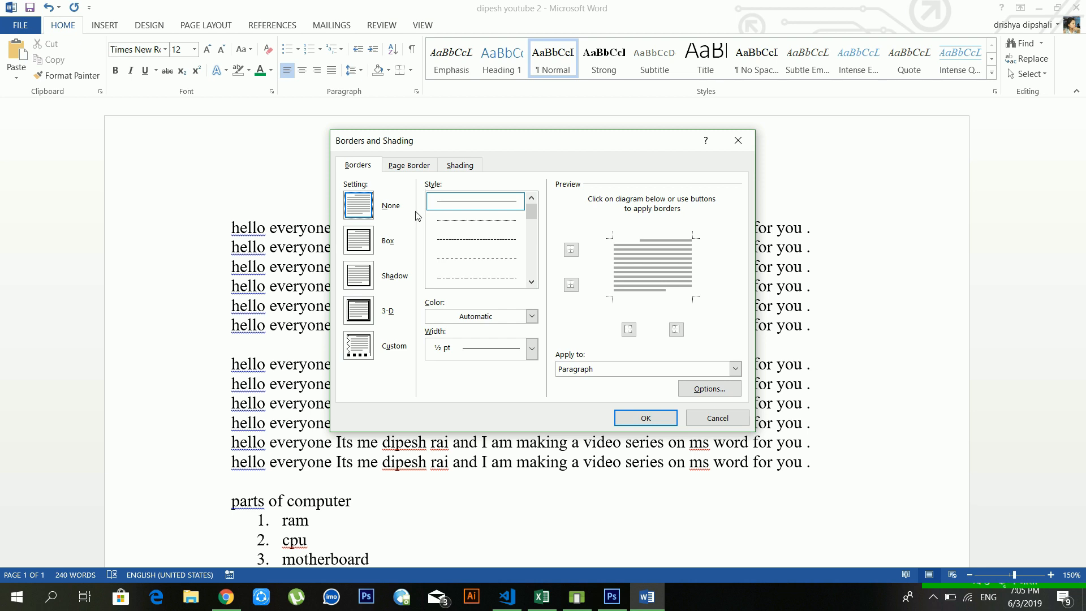
pyautogui.click(466, 203)
pyautogui.click(407, 165)
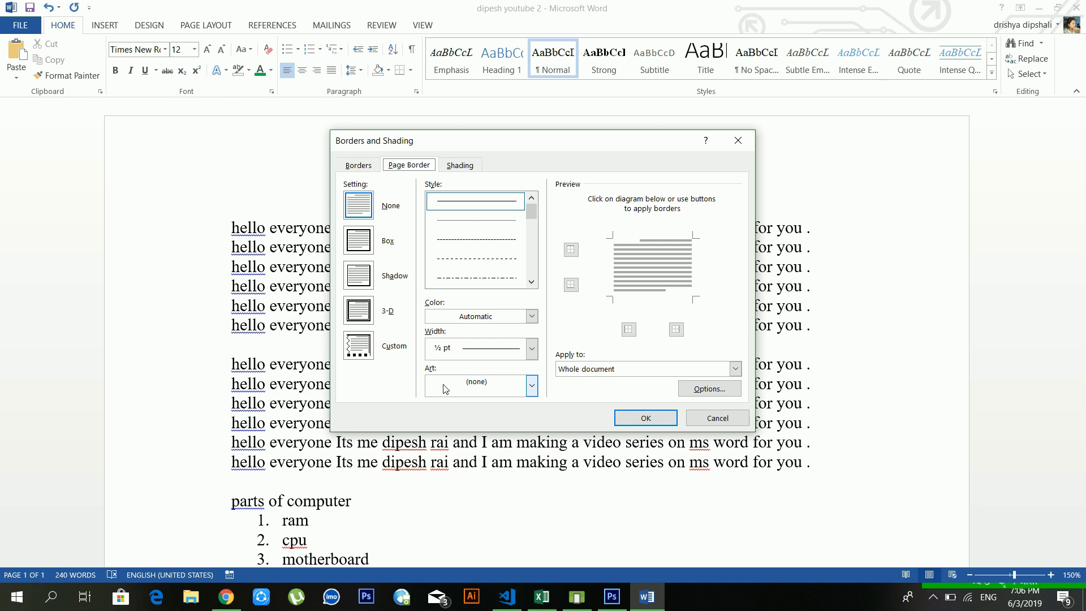
pyautogui.click(479, 390)
pyautogui.scroll(-3, 481, 437)
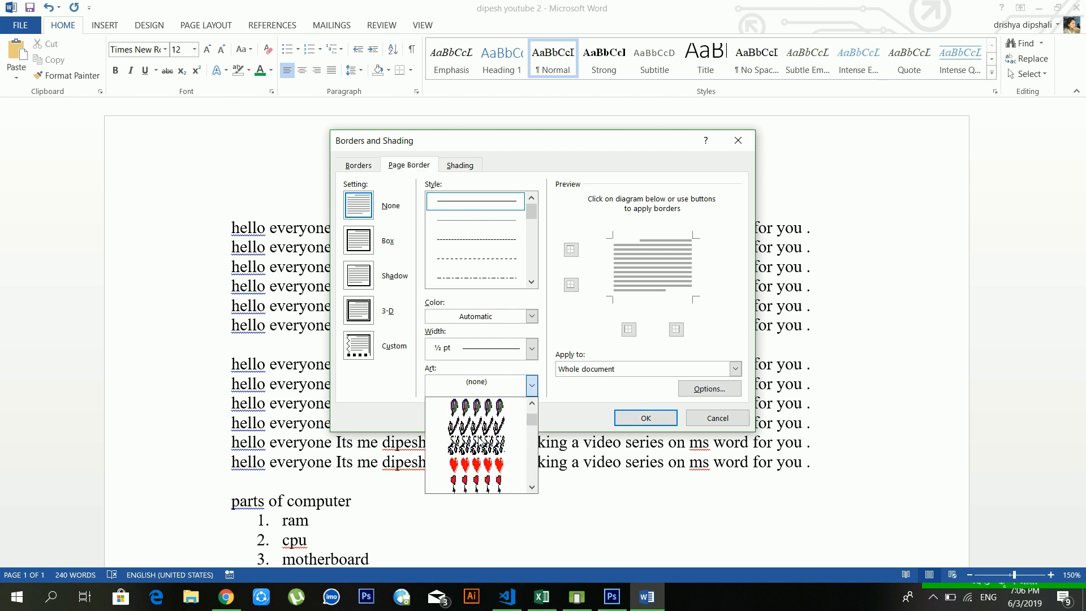
pyautogui.scroll(-5, 475, 450)
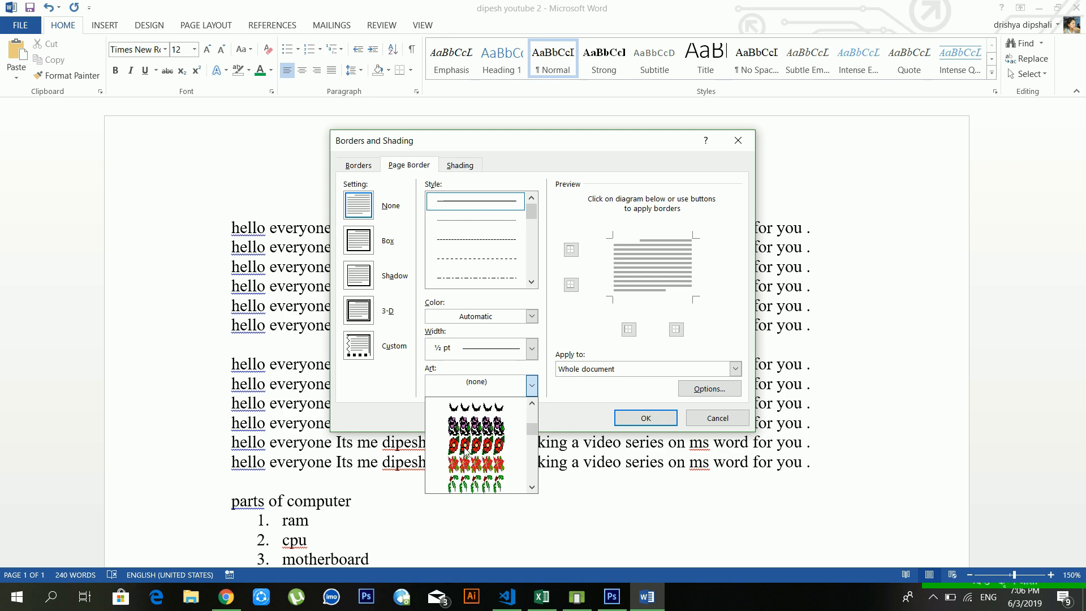
pyautogui.click(466, 427)
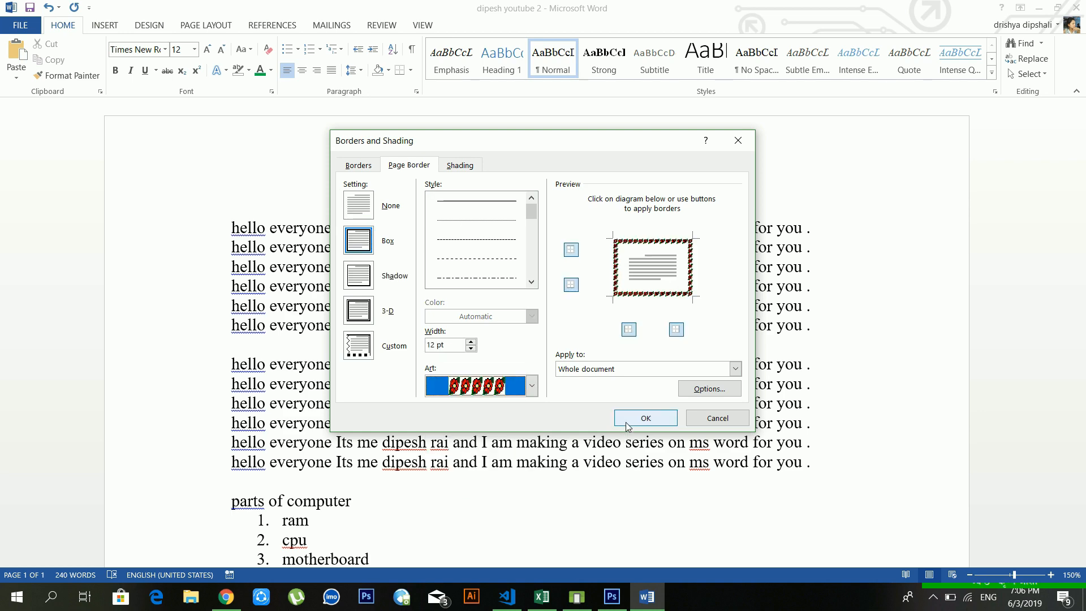
pyautogui.click(646, 418)
# Step: Review the bordered page and put the caret in the first line
pyautogui.scroll(-8, 684, 361)
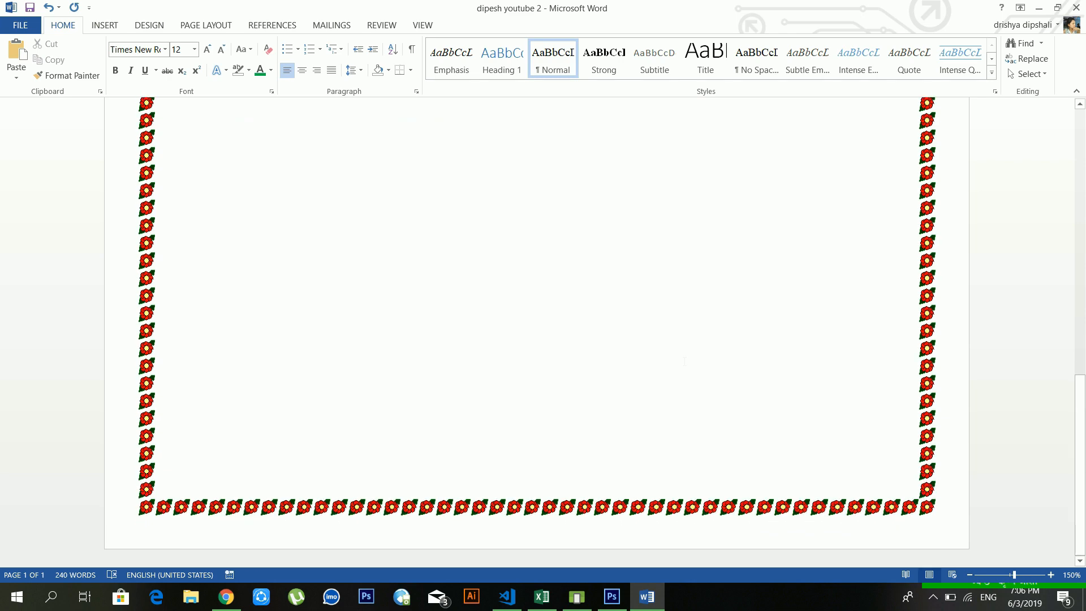
pyautogui.scroll(8, 685, 361)
pyautogui.click(485, 306)
pyautogui.scroll(-1, 485, 305)
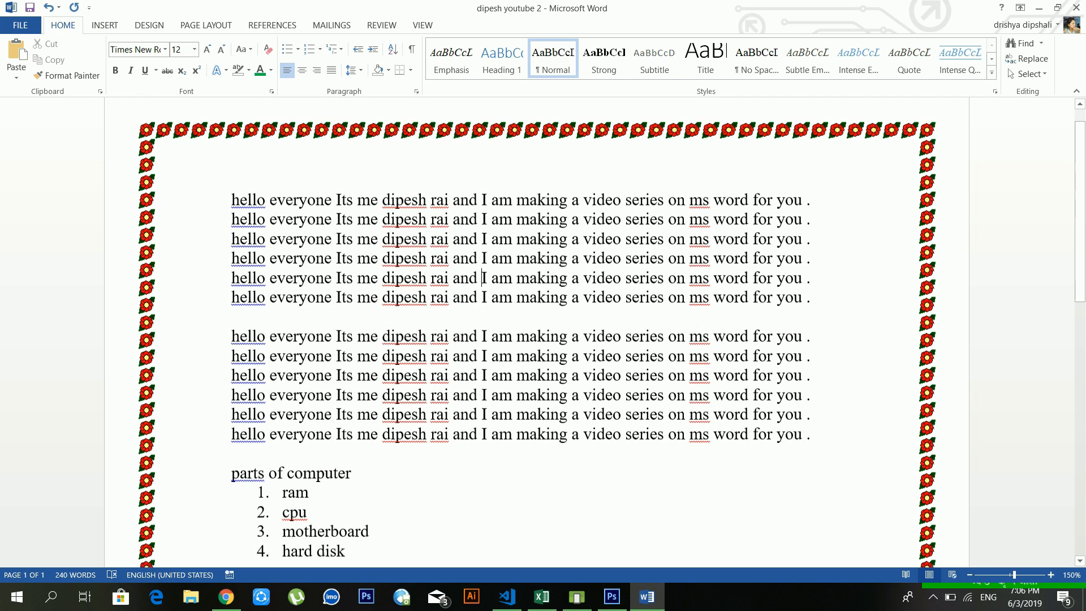
pyautogui.scroll(-18, 488, 302)
pyautogui.scroll(9, 488, 302)
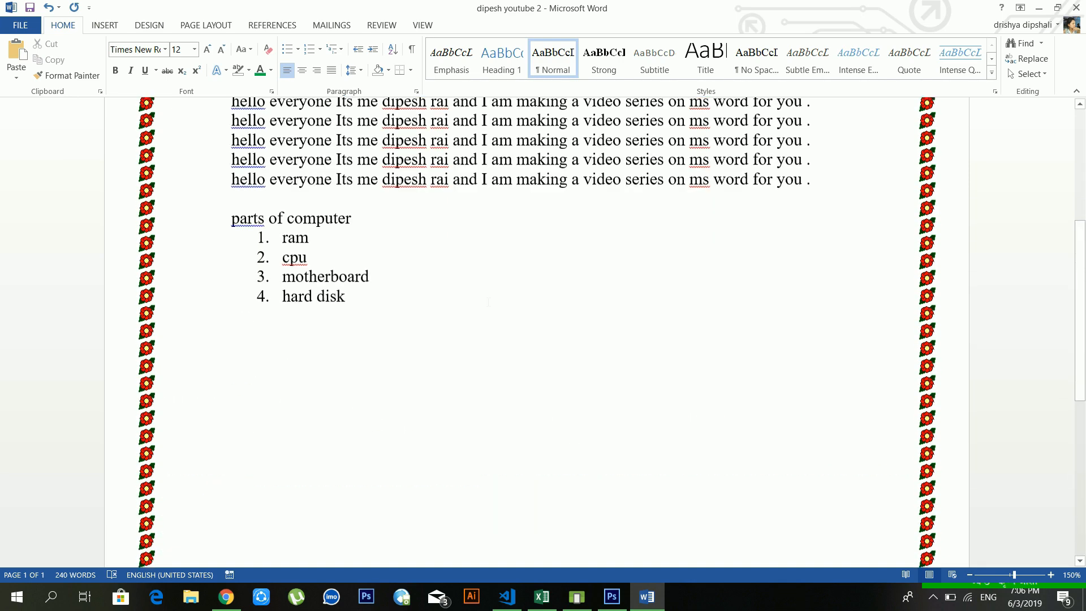
pyautogui.scroll(9, 488, 302)
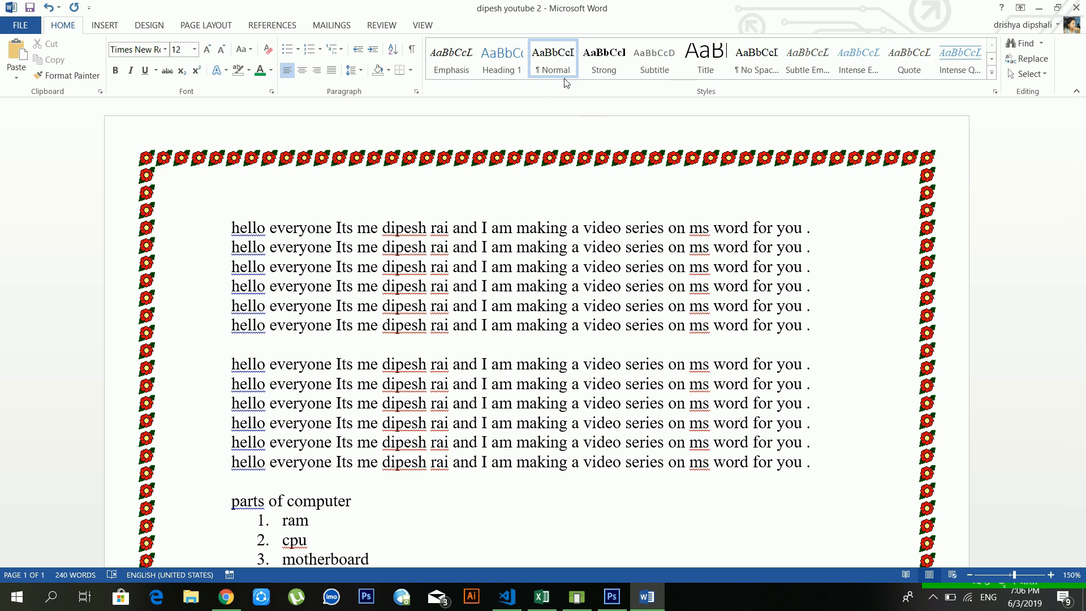
pyautogui.click(784, 227)
# Step: Add a blank line after the opening line and select that whole line
pyautogui.moveTo(830, 238); pyautogui.dragTo(228, 207)
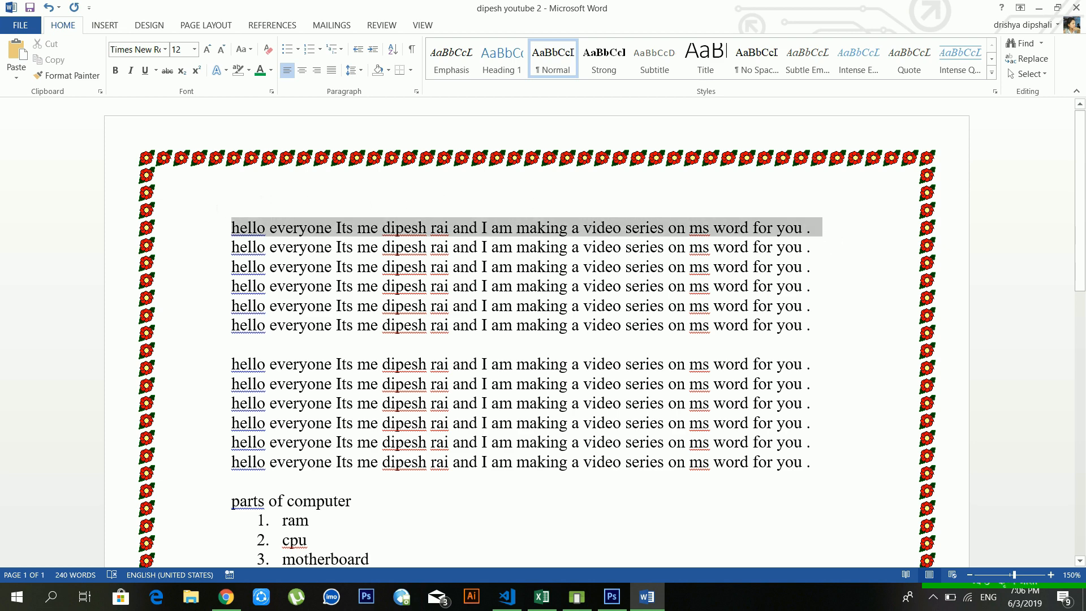
pyautogui.click(703, 305)
pyautogui.click(813, 228)
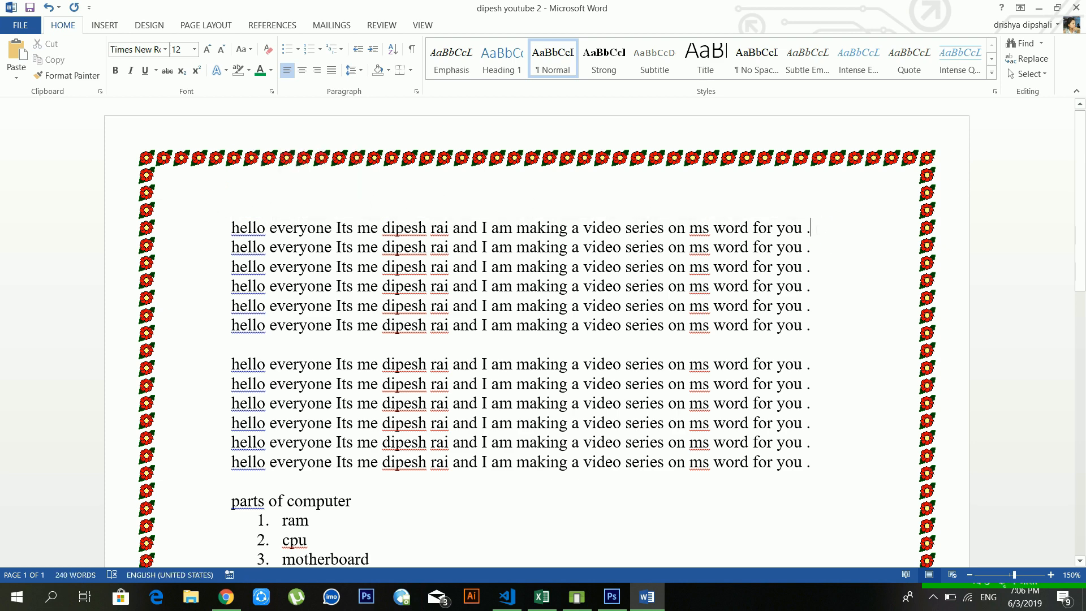
pyautogui.press('Return')
pyautogui.press('Return')
pyautogui.press('Return')
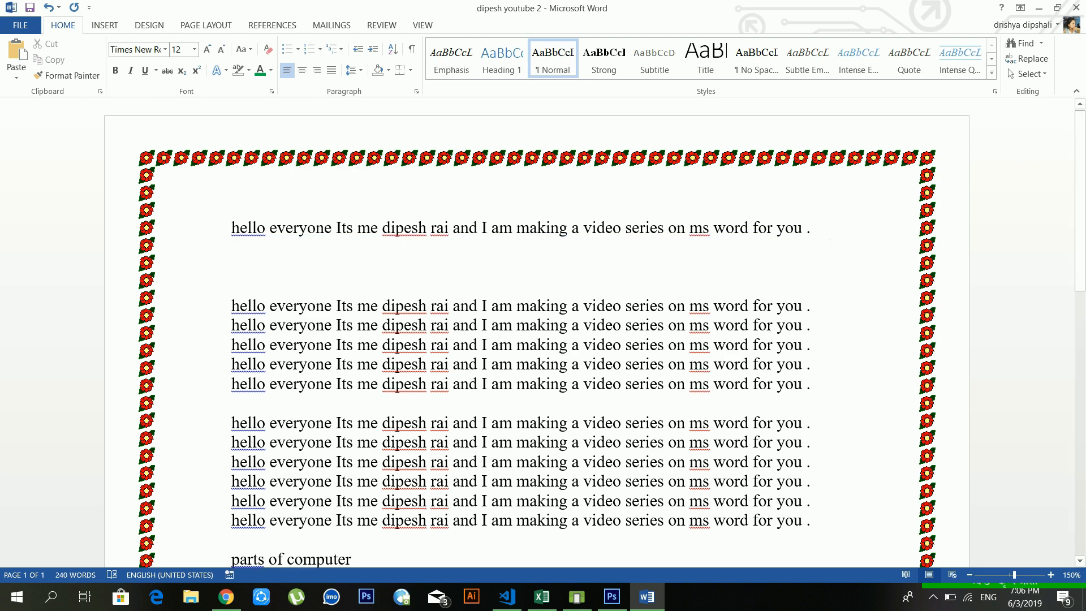
pyautogui.moveTo(824, 231); pyautogui.dragTo(230, 229)
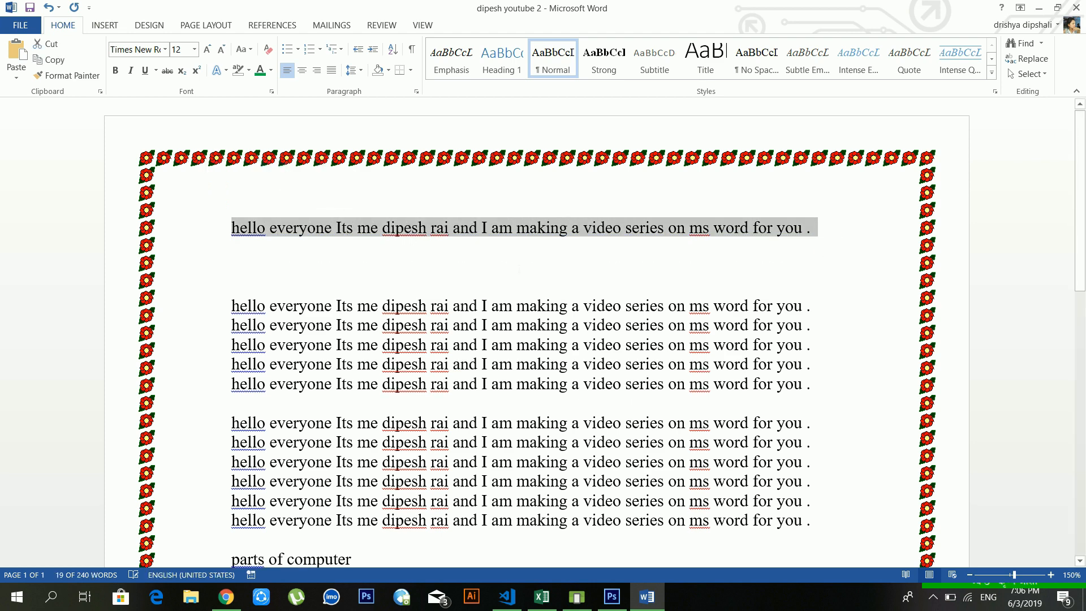
pyautogui.click(232, 266)
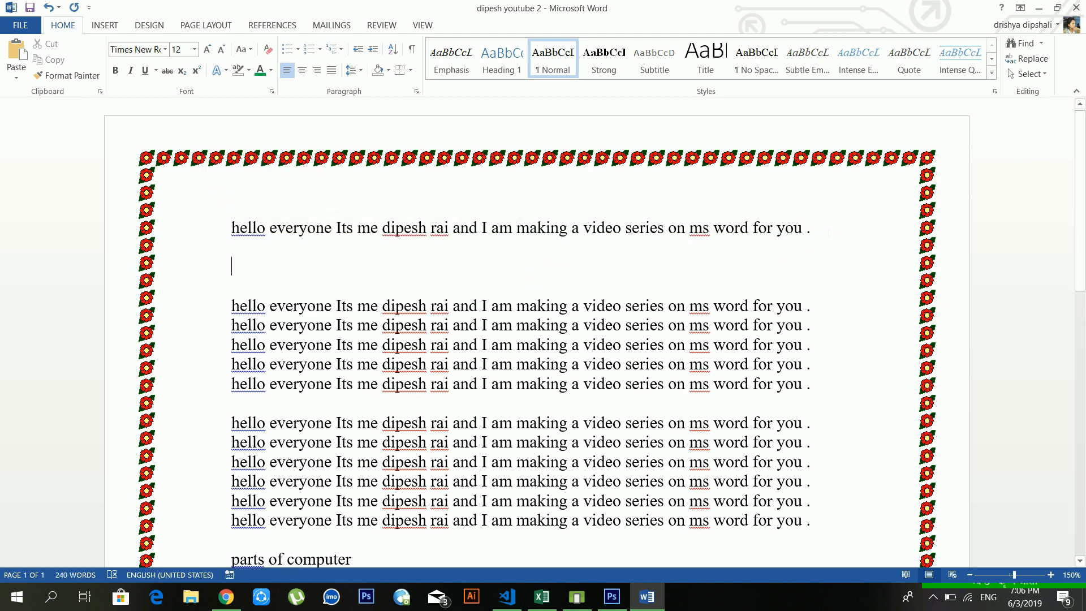
pyautogui.moveTo(817, 229); pyautogui.dragTo(231, 229)
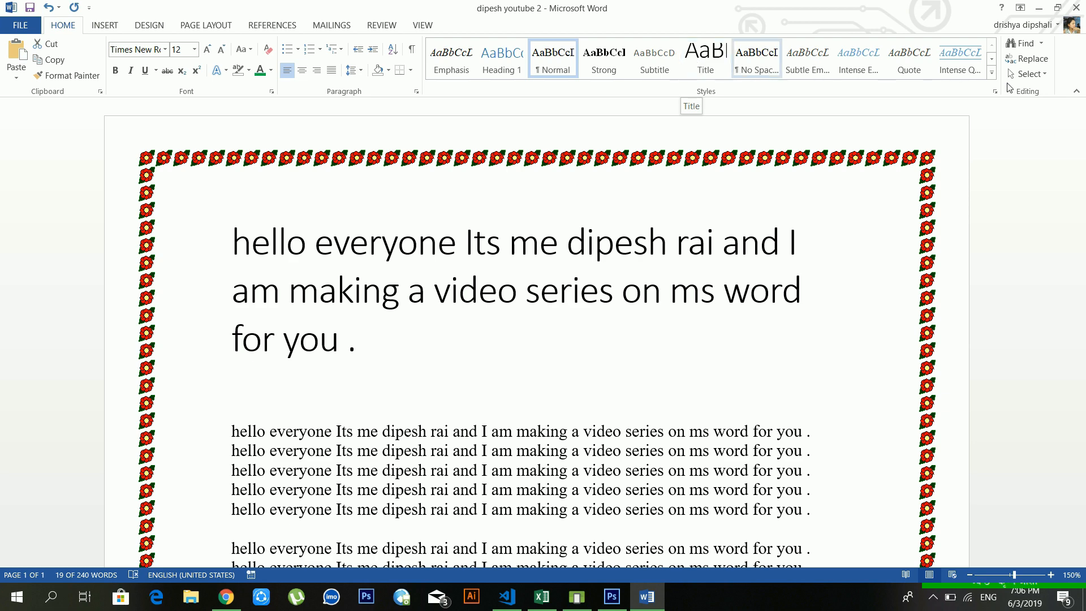
# Step: Preview the styles gallery unchanged, then grow the opening line's font three steps to 20 pt
pyautogui.click(992, 73)
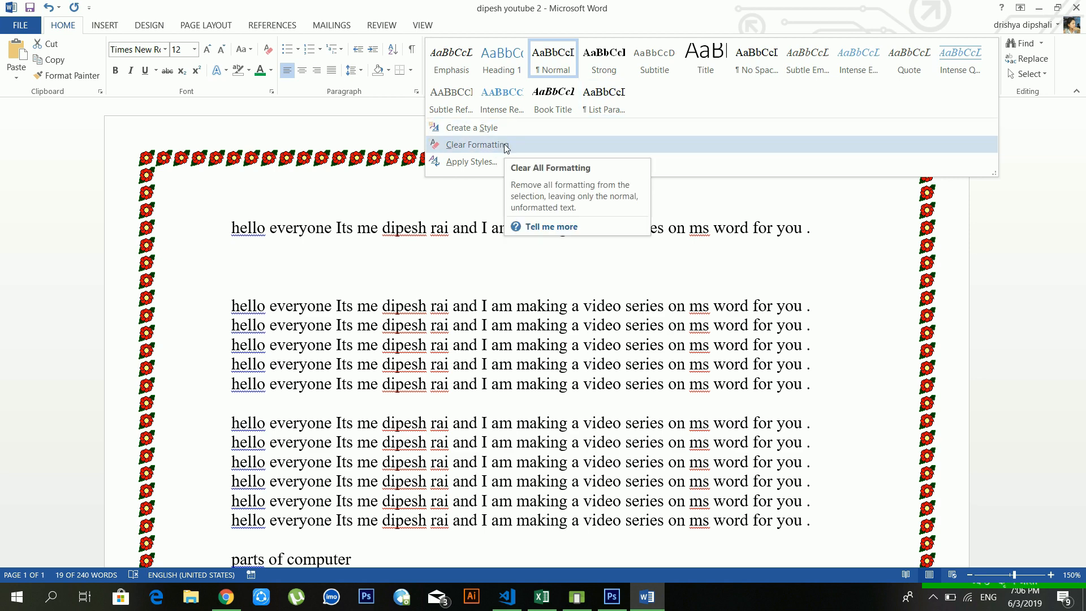
pyautogui.click(420, 225)
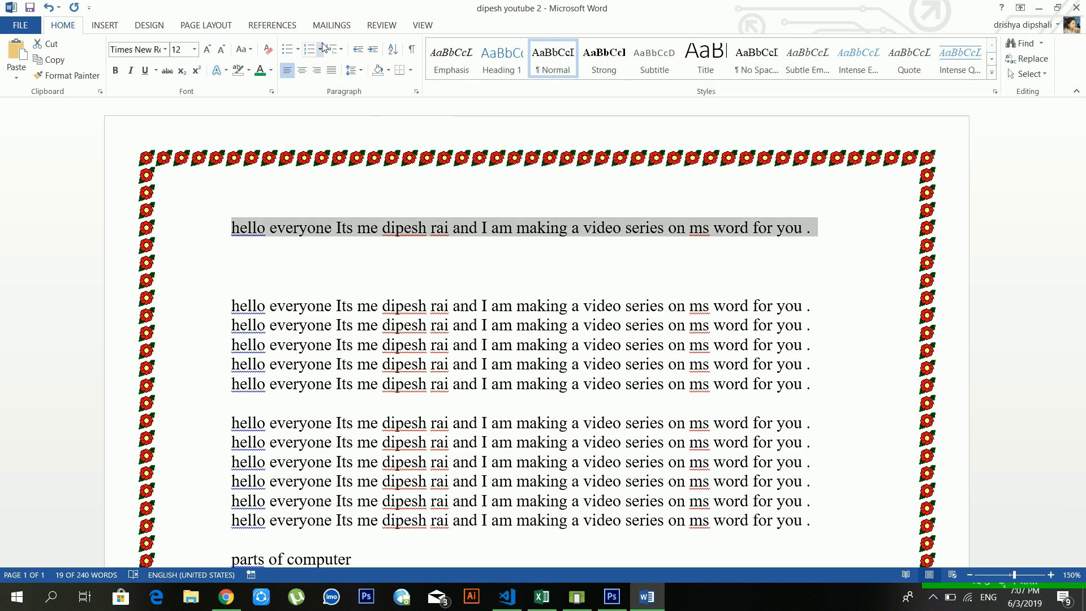
pyautogui.click(232, 266)
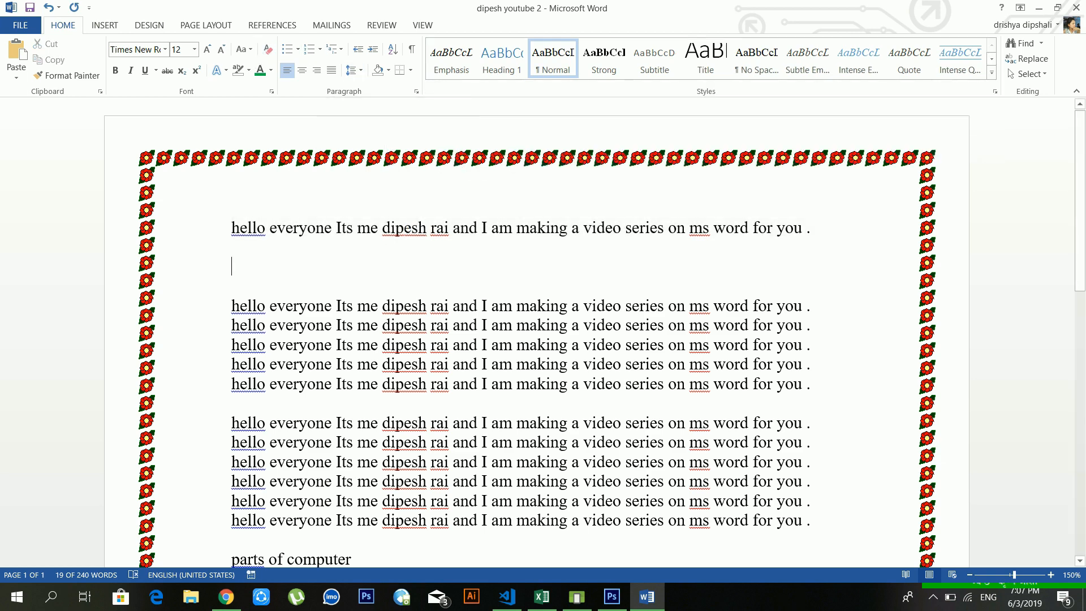
pyautogui.moveTo(843, 228); pyautogui.dragTo(232, 228)
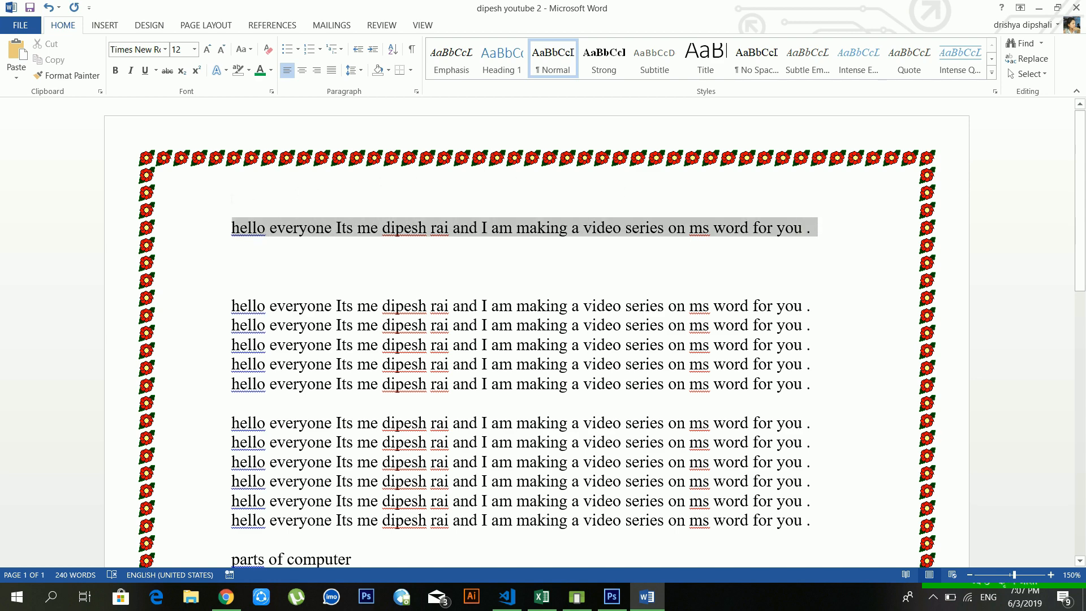
pyautogui.click(207, 49)
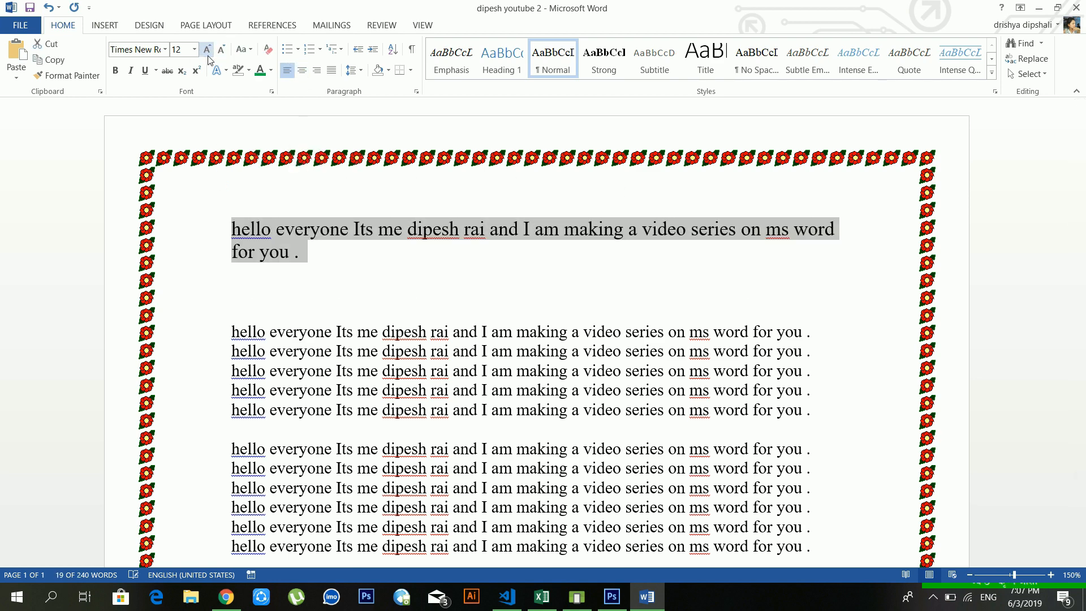
pyautogui.click(207, 49)
pyautogui.click(207, 49)
pyautogui.click(207, 49)
# Step: Clear all formatting from the opening line, returning it to 12 pt
pyautogui.click(457, 242)
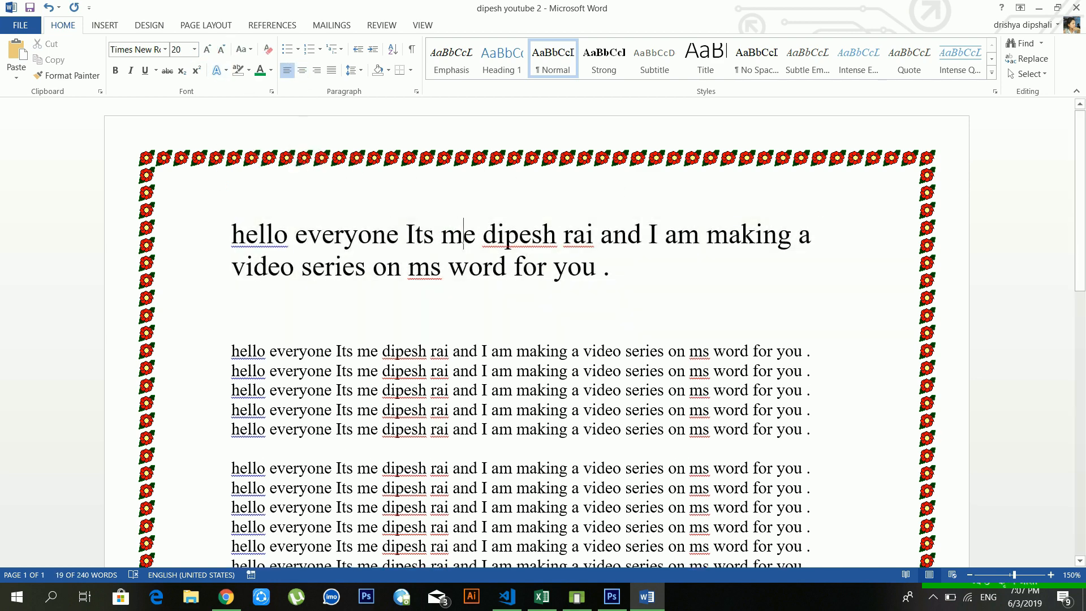
pyautogui.moveTo(611, 266); pyautogui.dragTo(232, 234)
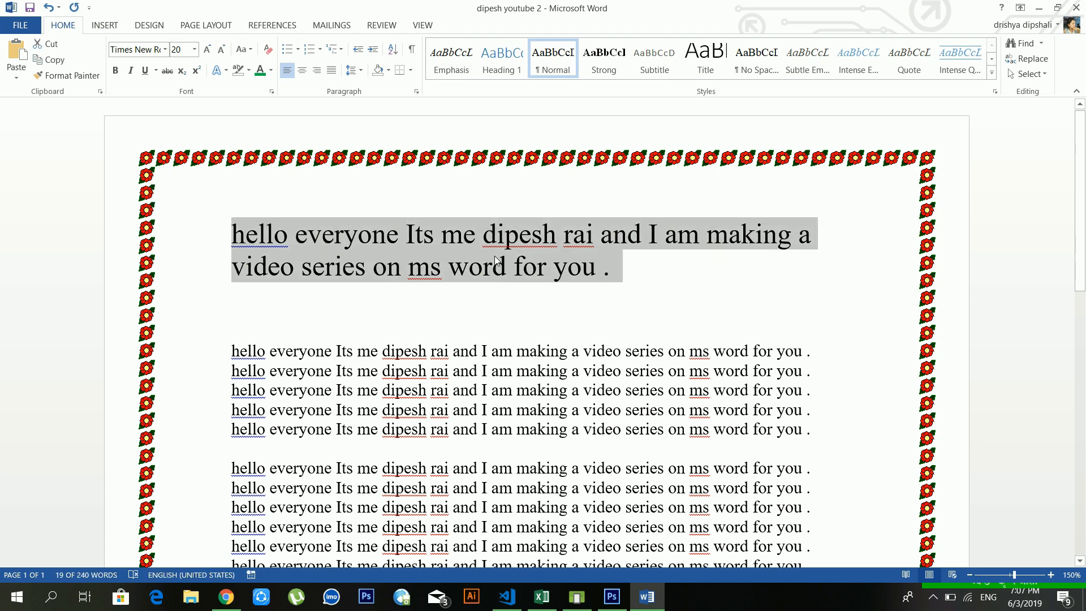
pyautogui.click(268, 50)
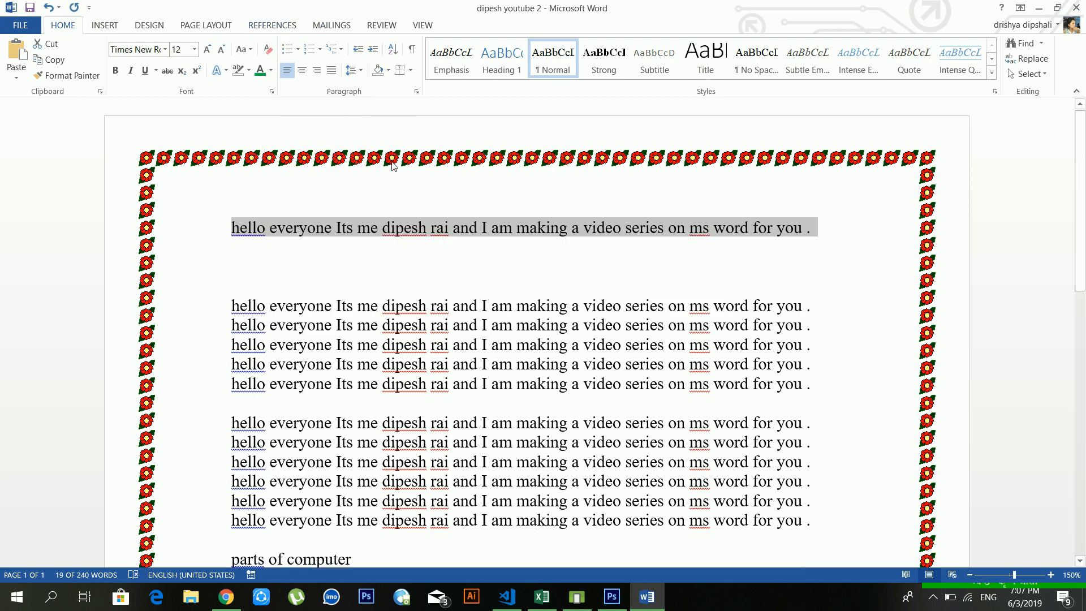
pyautogui.click(411, 228)
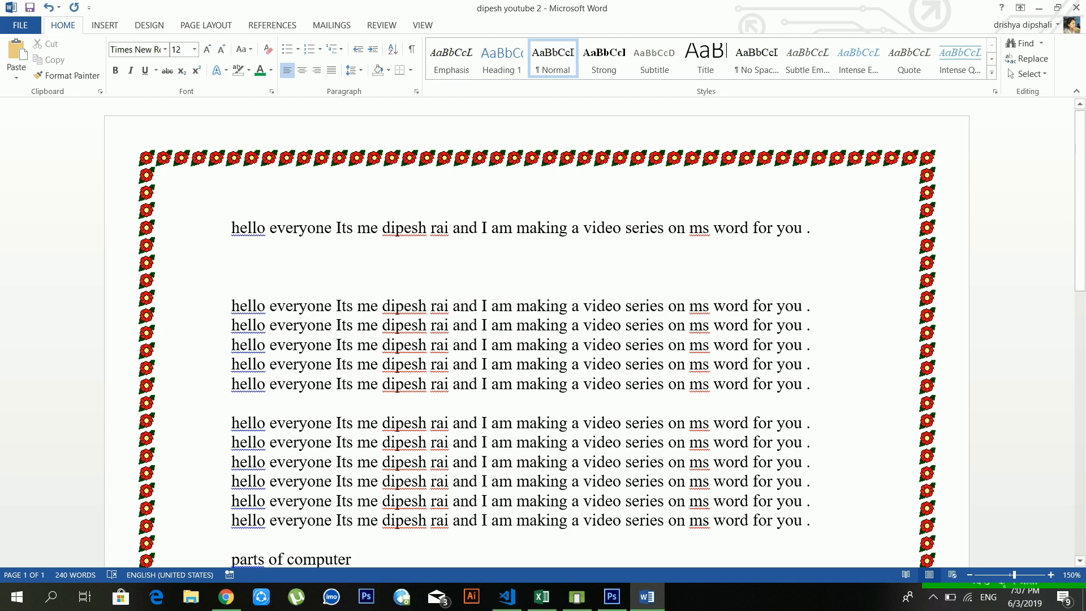
pyautogui.click(1026, 44)
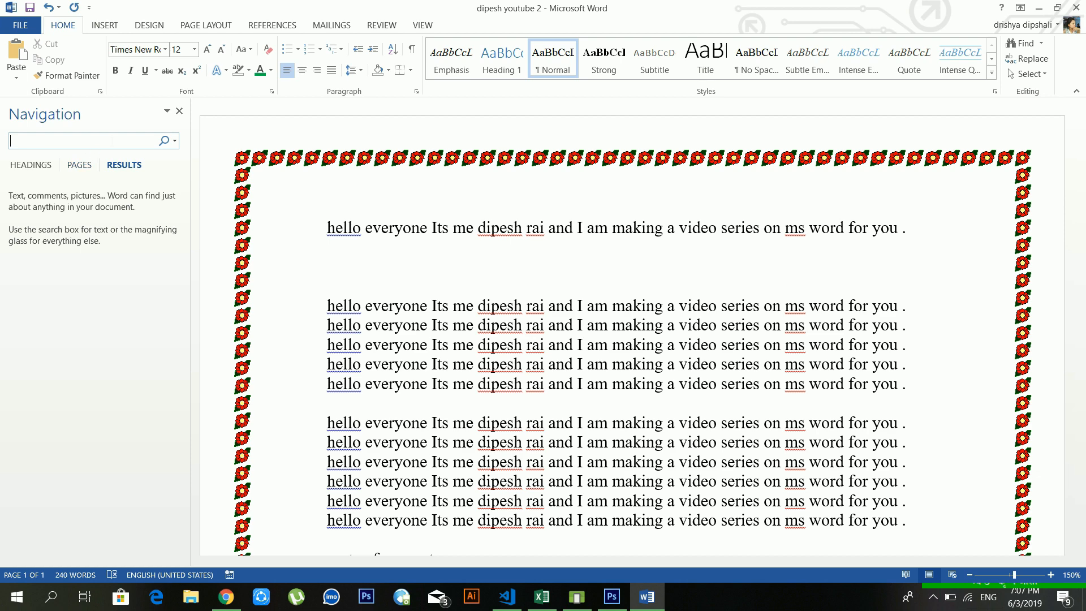
pyautogui.write('d')
pyautogui.press('BackSpace')
pyautogui.write('dipes')
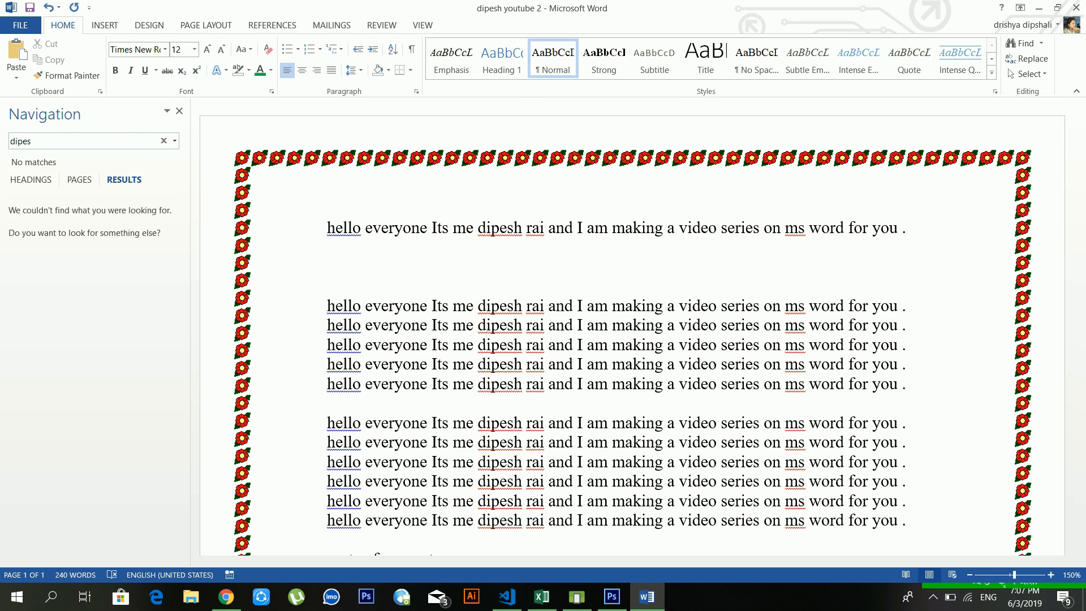
pyautogui.press('BackSpace')
pyautogui.press('BackSpace')
pyautogui.press('BackSpace')
pyautogui.press('BackSpace')
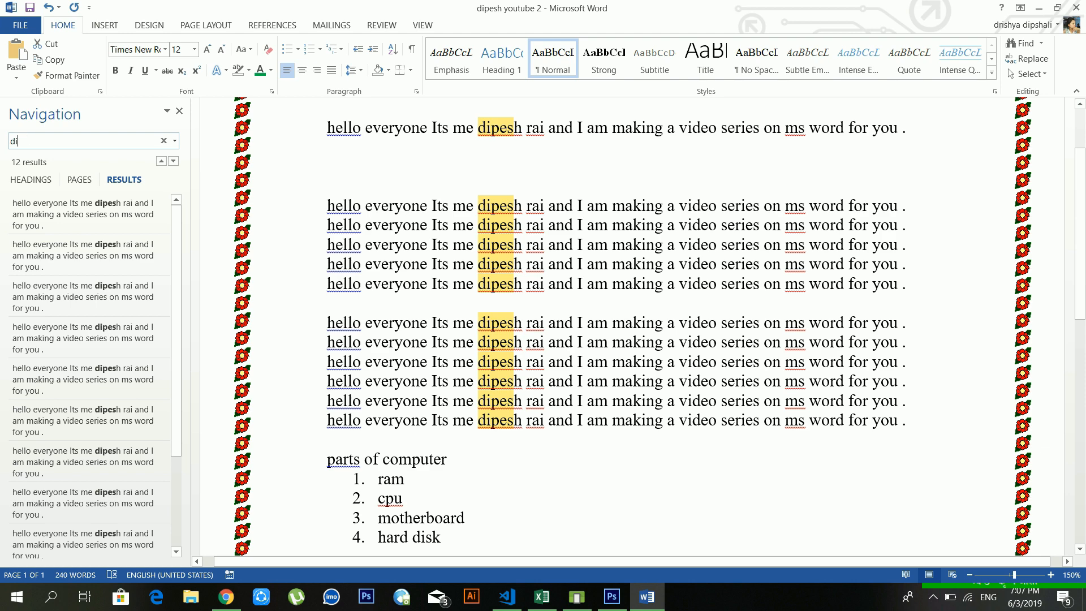
pyautogui.write('ipesh')
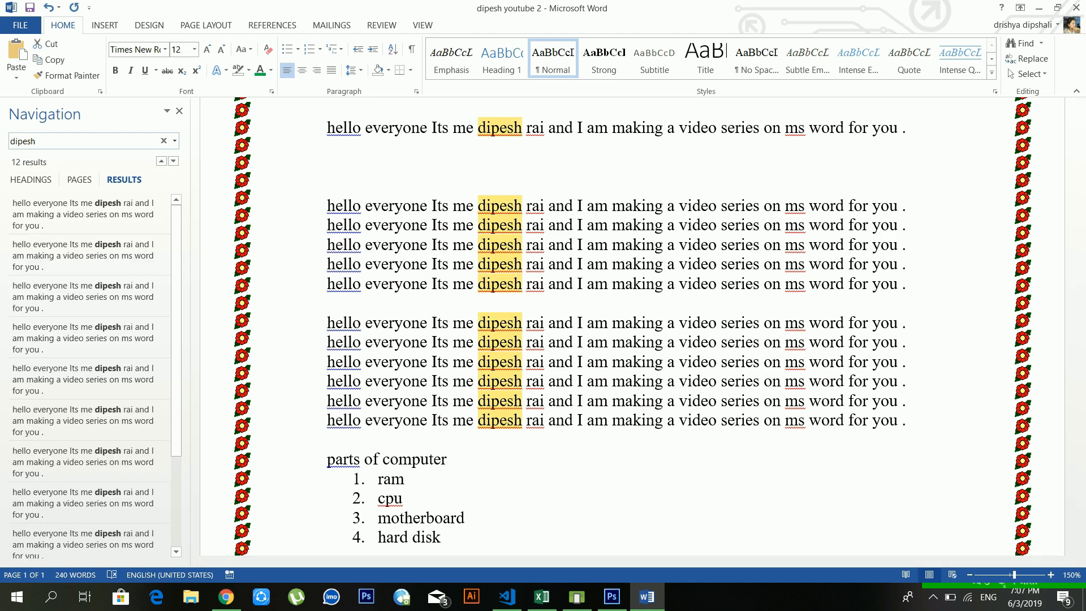
pyautogui.scroll(2, 538, 275)
pyautogui.scroll(-6, 538, 274)
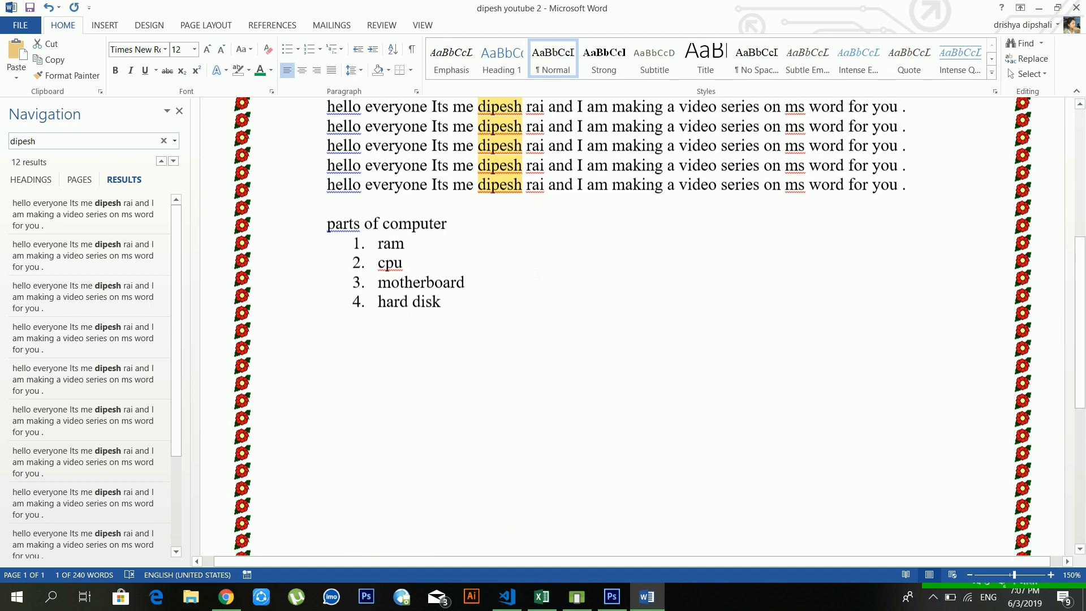
pyautogui.scroll(5, 537, 275)
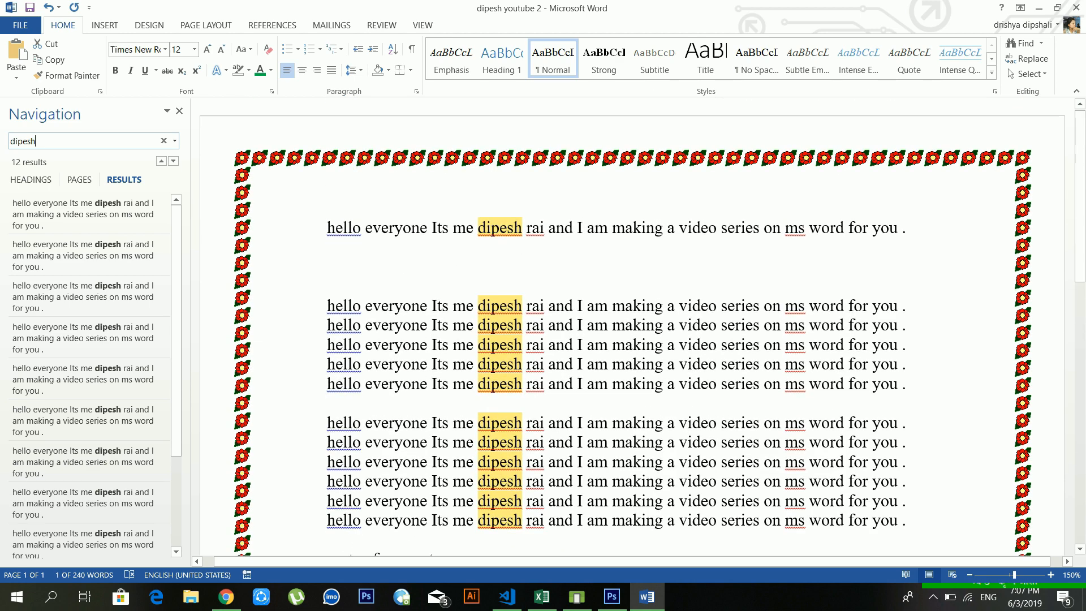
pyautogui.click(179, 111)
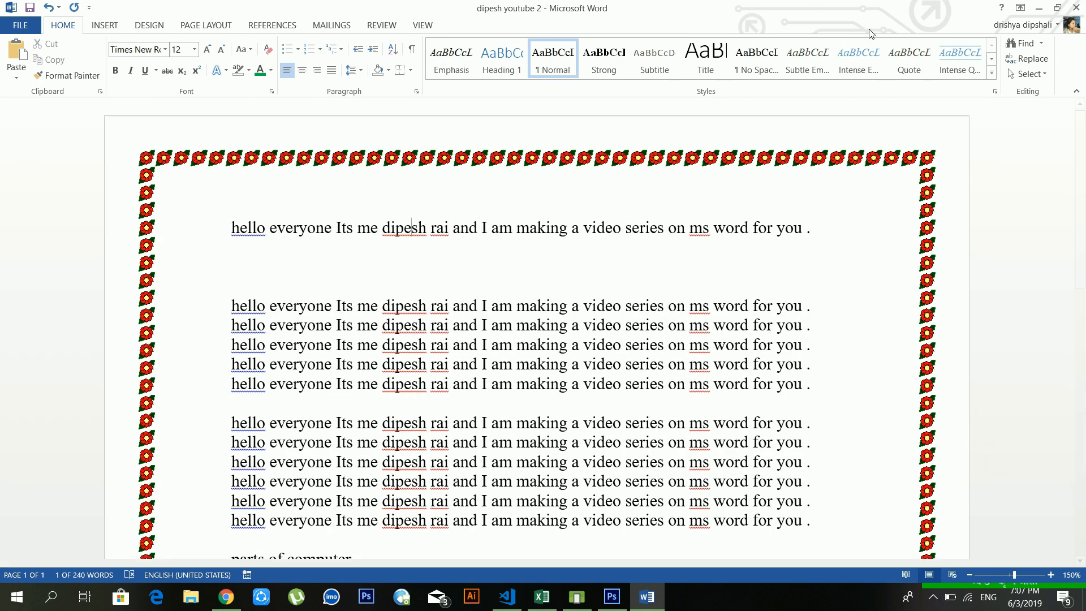
# Step: Replace All 'dipesh' with 'kiran' (12 replacements) and close Find and Replace
pyautogui.click(1031, 59)
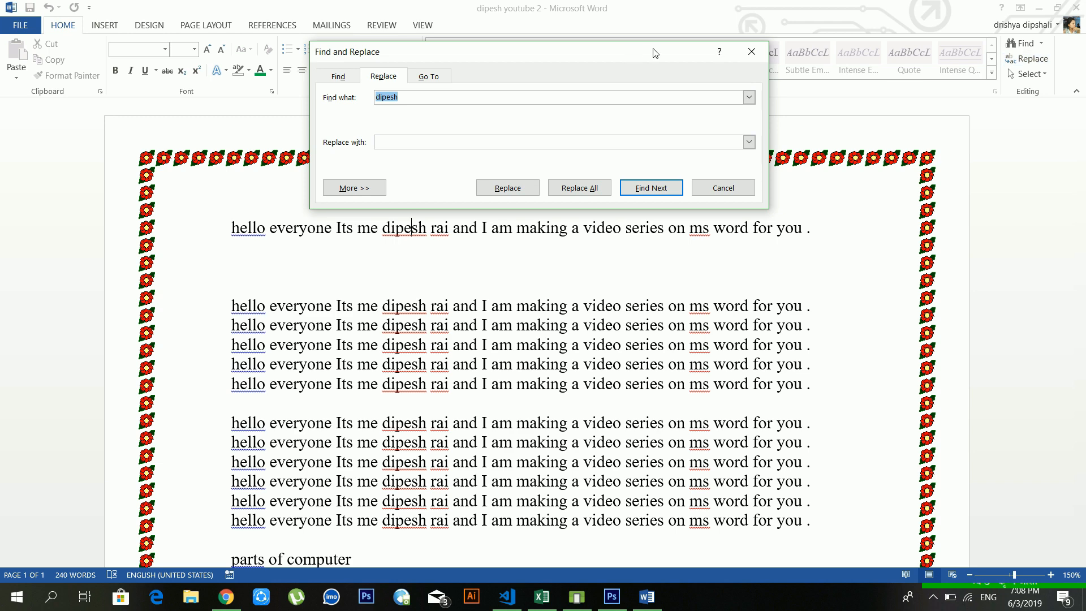
pyautogui.click(750, 53)
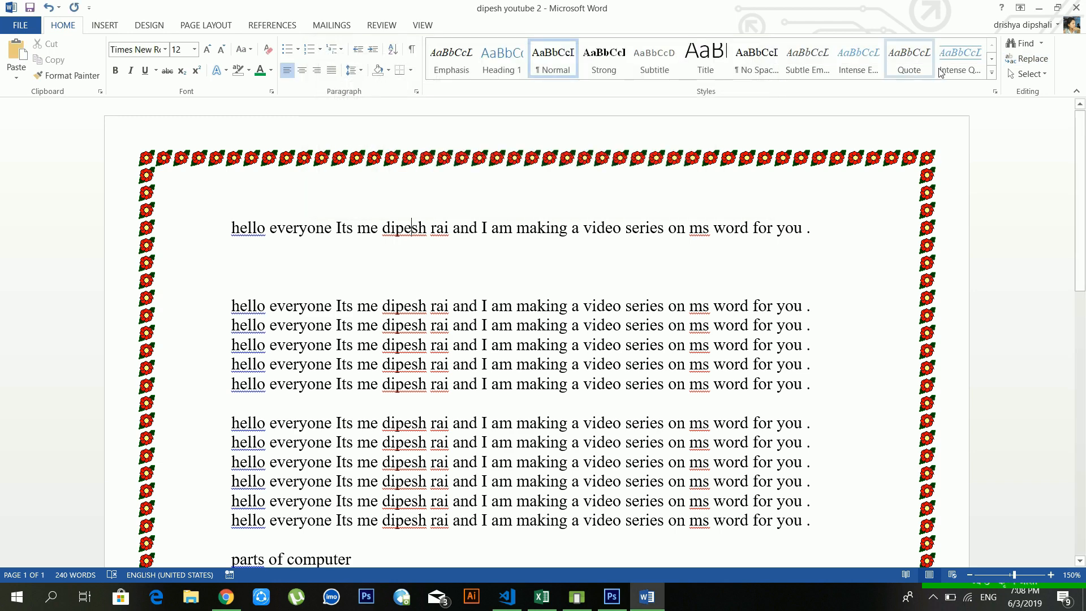
pyautogui.click(1030, 59)
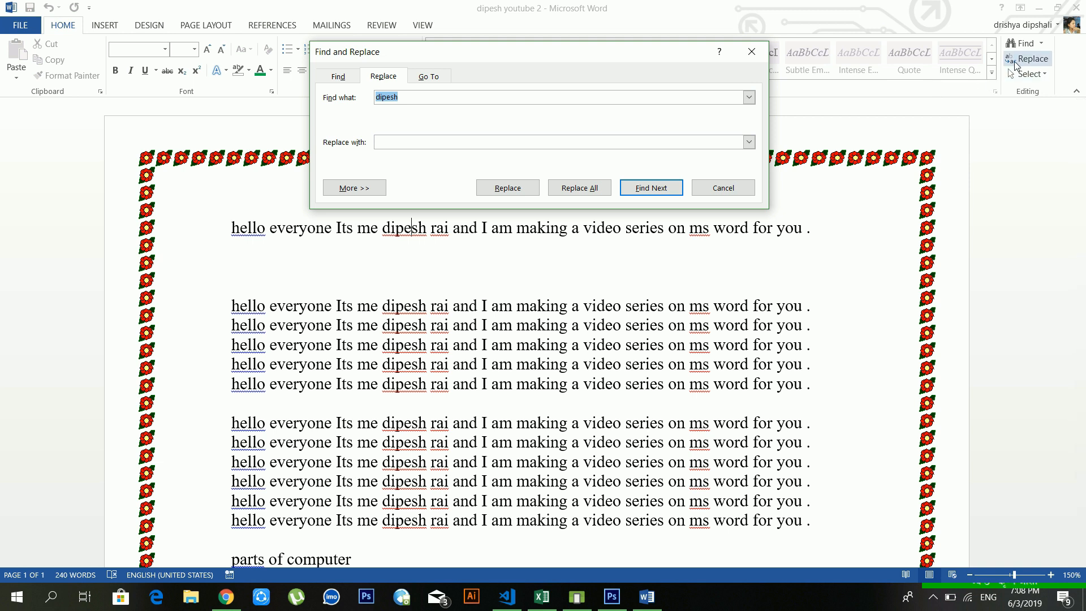
pyautogui.click(404, 99)
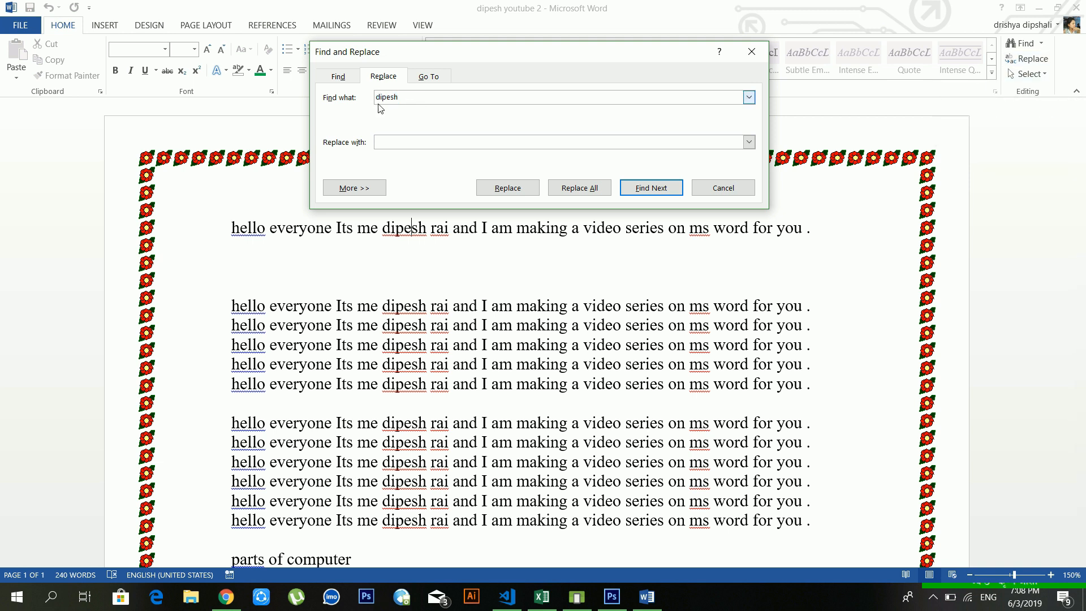
pyautogui.click(402, 144)
pyautogui.write('kiran')
pyautogui.click(575, 188)
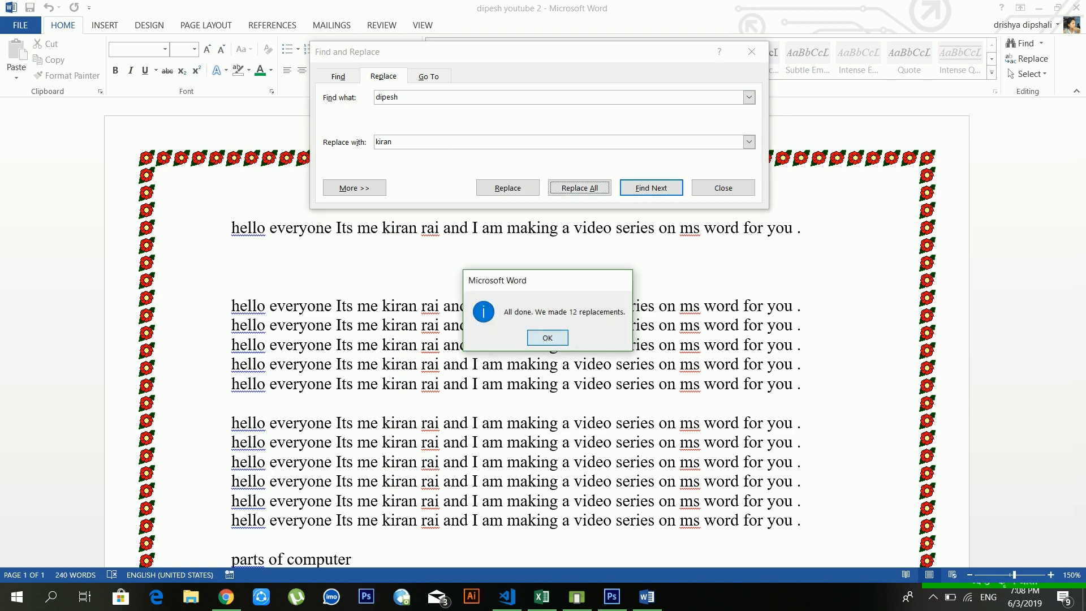
pyautogui.press('Return')
pyautogui.click(722, 187)
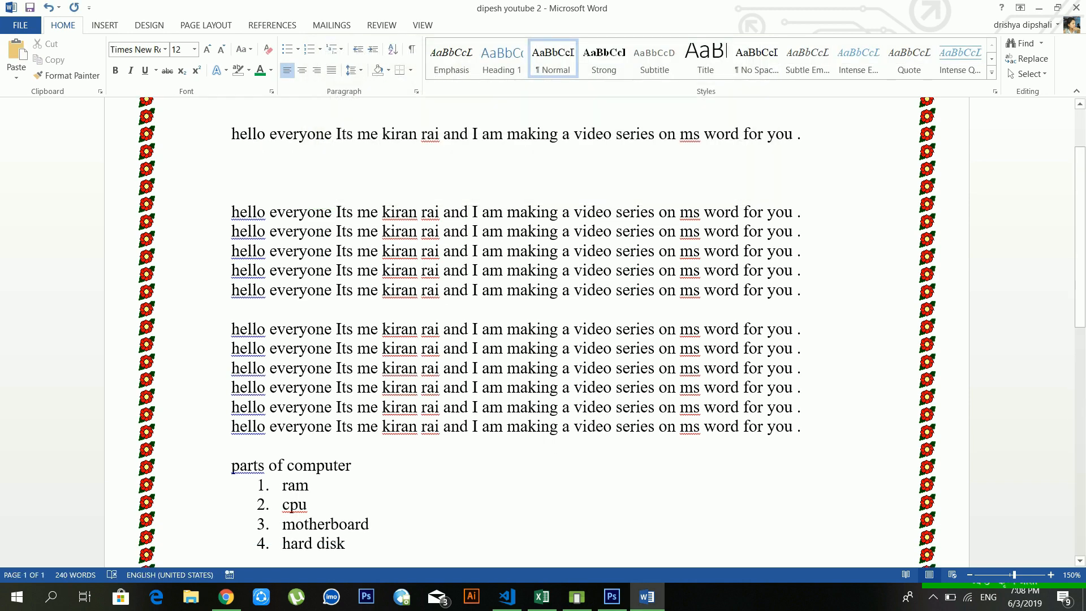
# Step: Insert page breaks after the 'hard disk' list item with Ctrl+Enter
pyautogui.scroll(2, 426, 214)
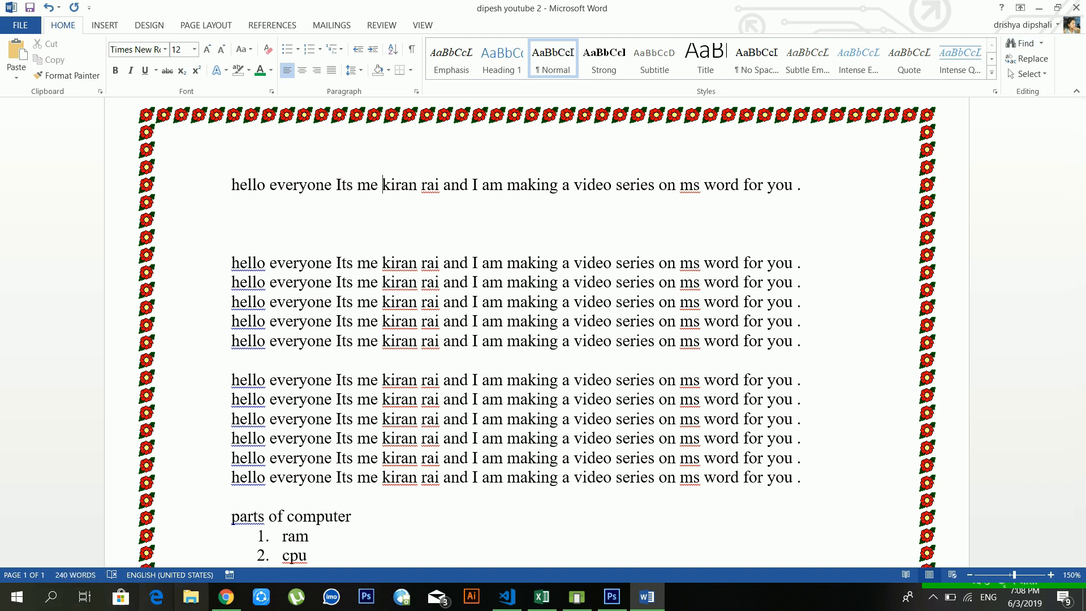
pyautogui.click(460, 475)
pyautogui.scroll(-5, 461, 475)
pyautogui.click(405, 288)
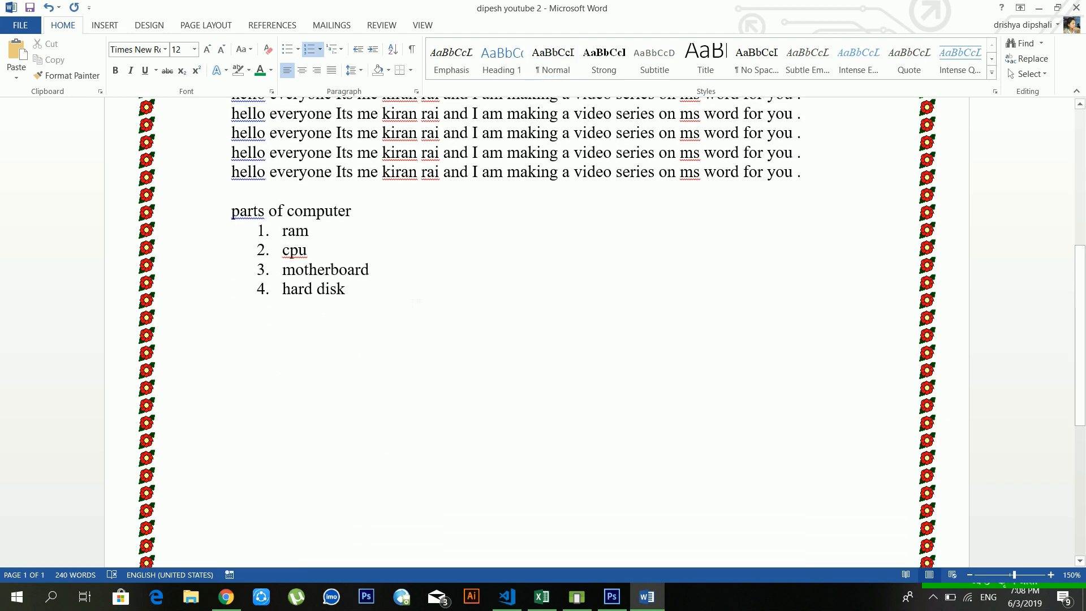
pyautogui.hotkey('ctrl', 'Return')
pyautogui.hotkey('ctrl', 'Return')
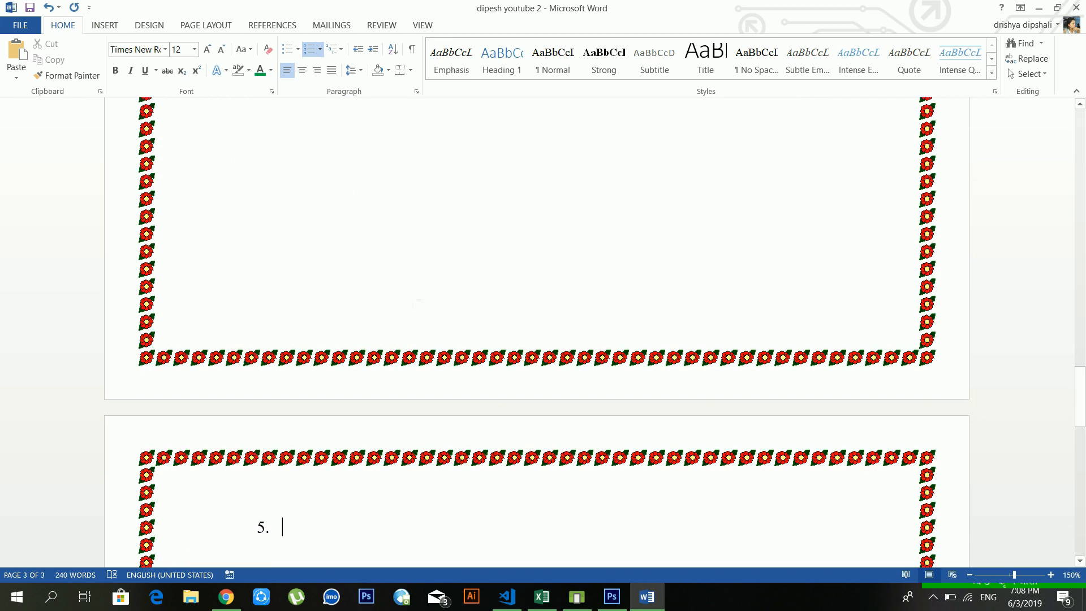
pyautogui.click(111, 25)
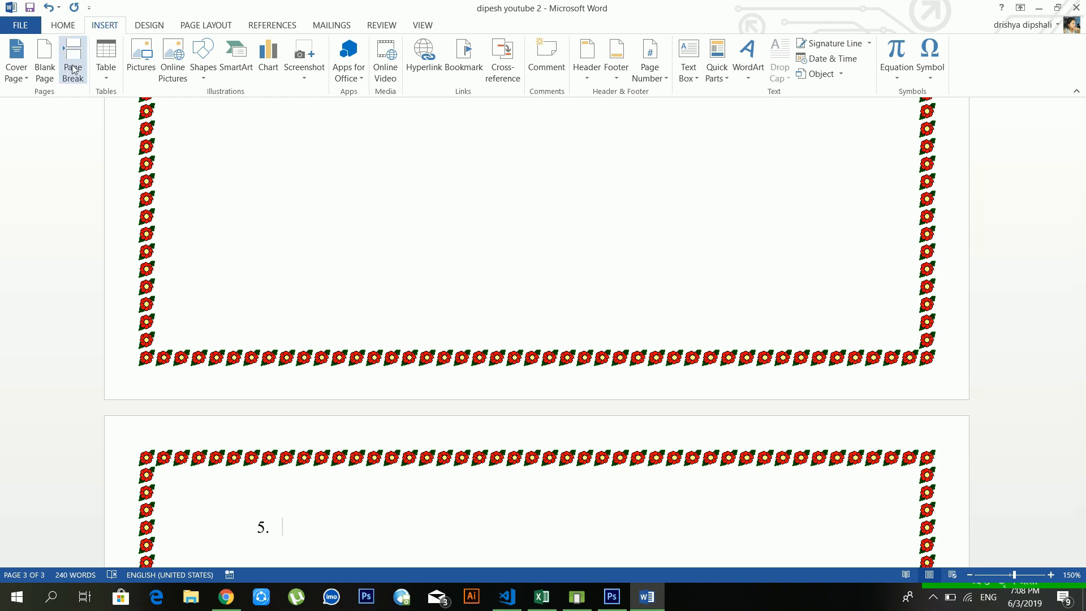
pyautogui.click(63, 25)
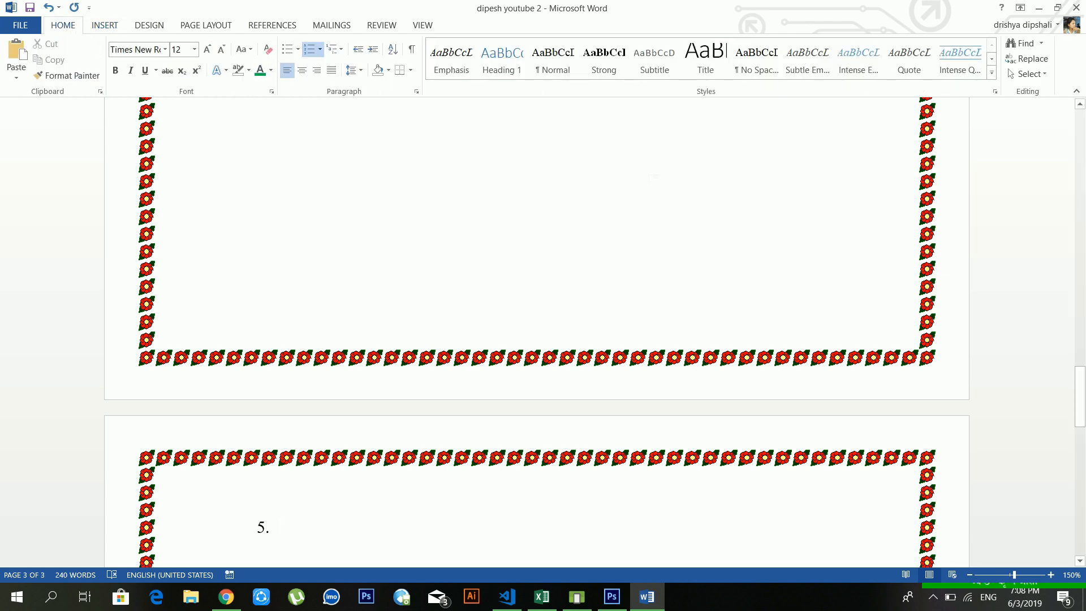
# Step: Place the caret after 'ram' and bring up the Go To page options with Ctrl+G
pyautogui.scroll(15, 653, 177)
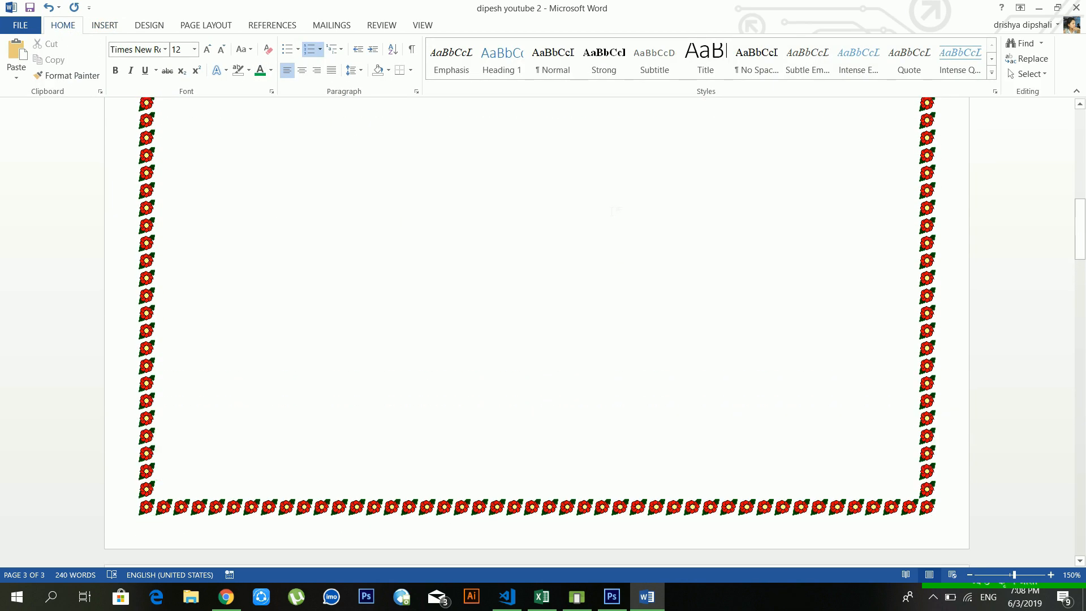
pyautogui.scroll(10, 617, 211)
pyautogui.scroll(-5, 617, 211)
pyautogui.click(423, 283)
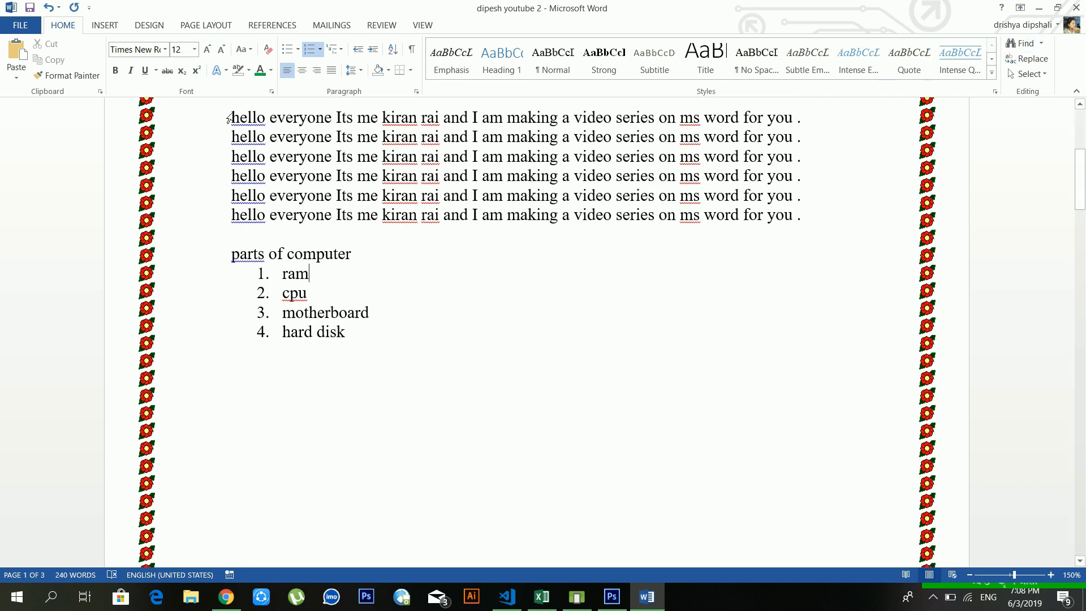
pyautogui.hotkey('ctrl', 'g')
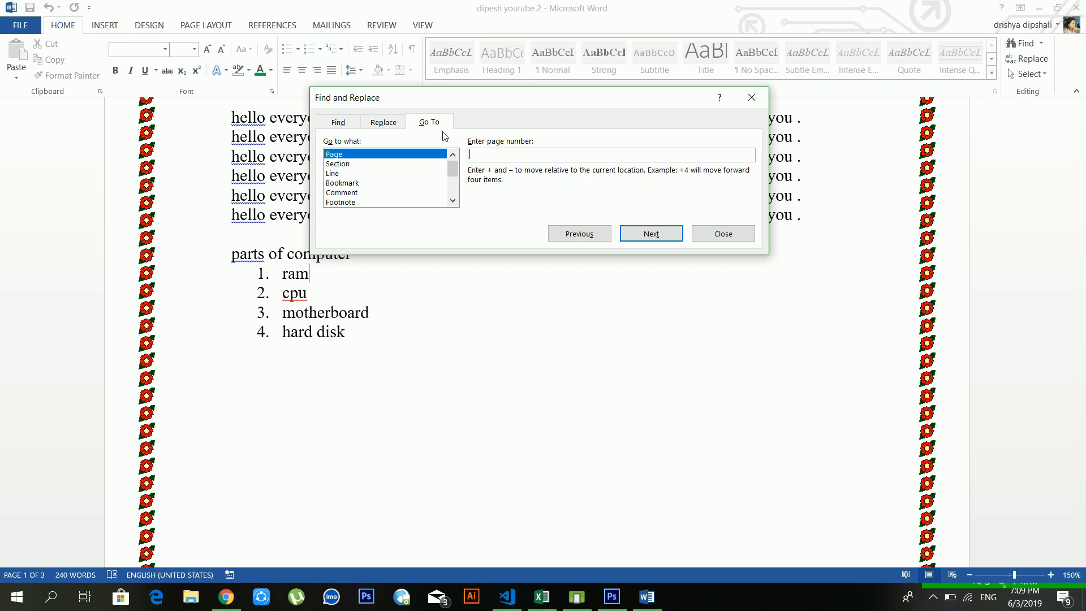
# Step: Go to page 3, then back to page 1, using Go To by page number
pyautogui.write('3')
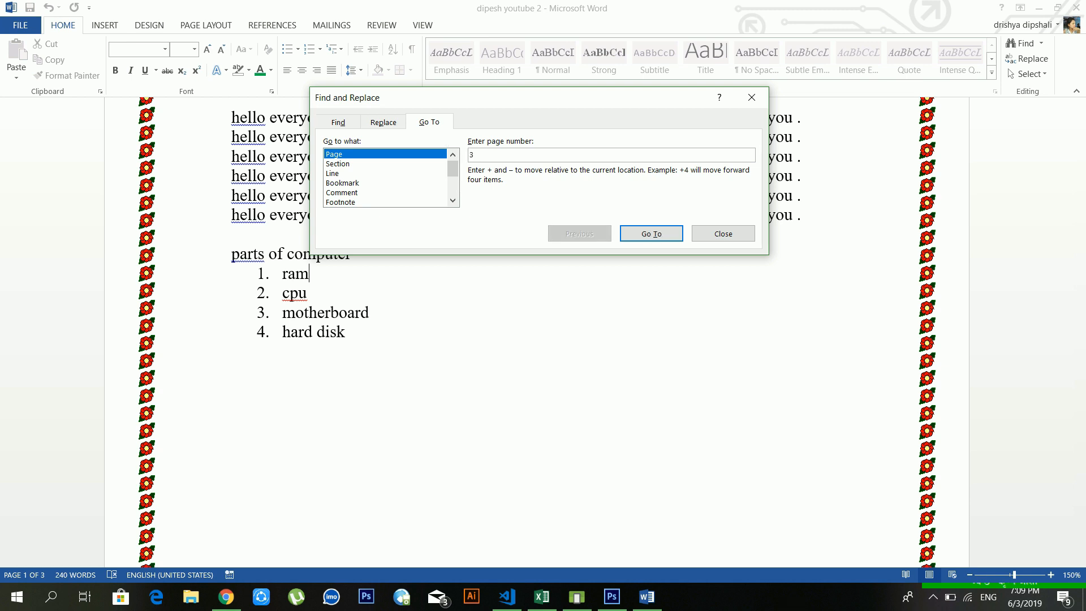
pyautogui.click(640, 231)
pyautogui.click(699, 234)
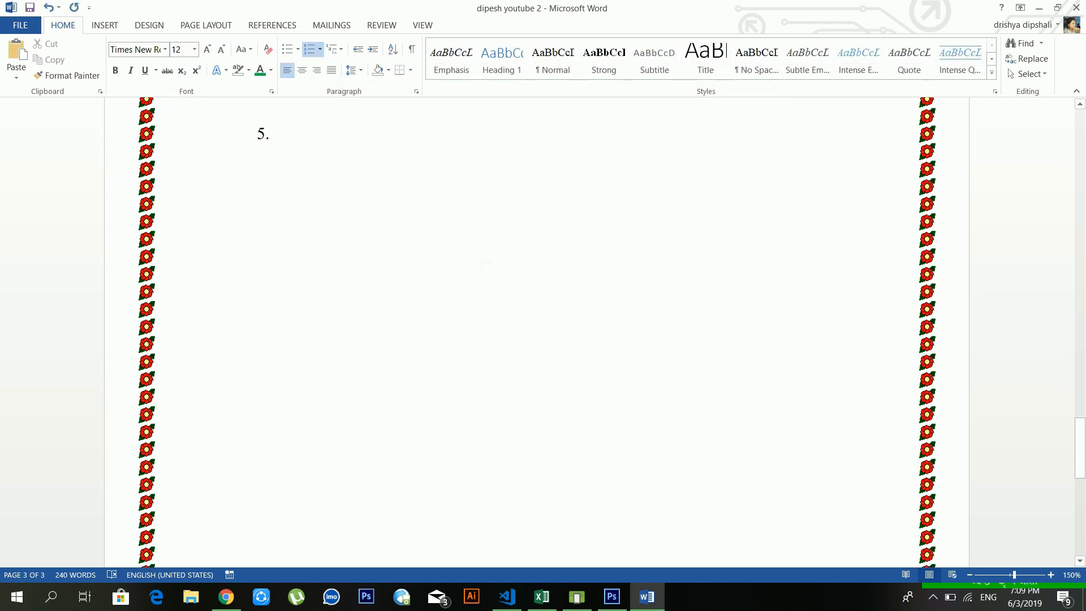
pyautogui.hotkey('ctrl', 'g')
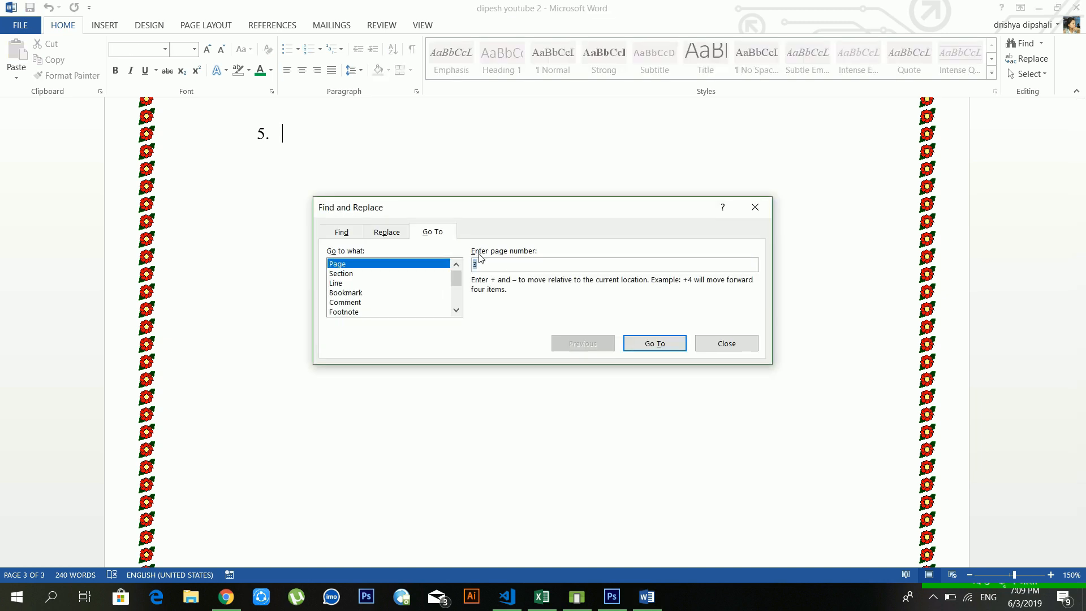
pyautogui.write('1')
pyautogui.press('Return')
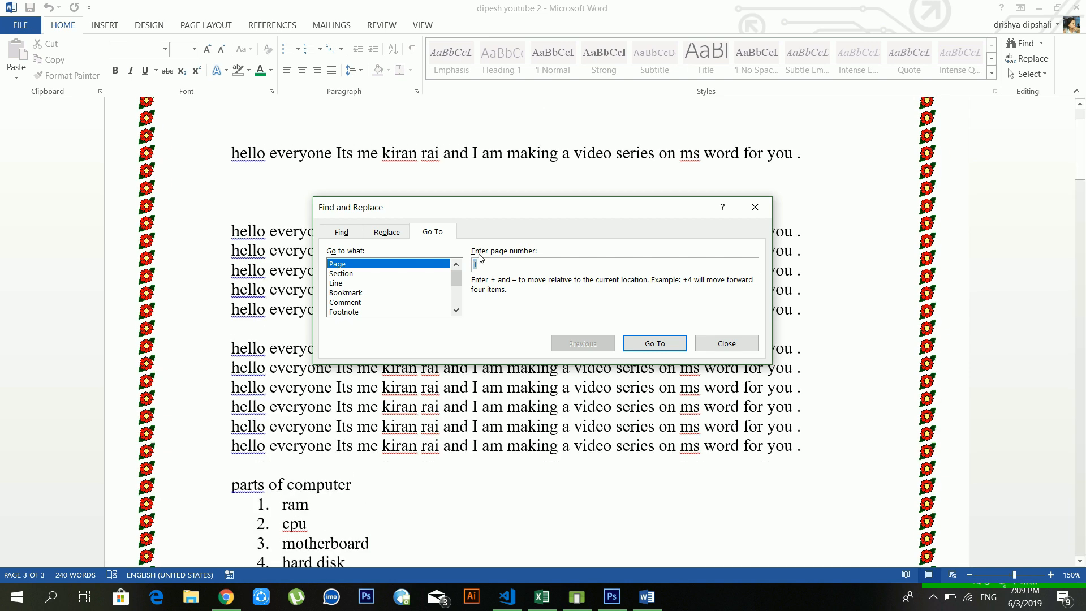
pyautogui.click(710, 342)
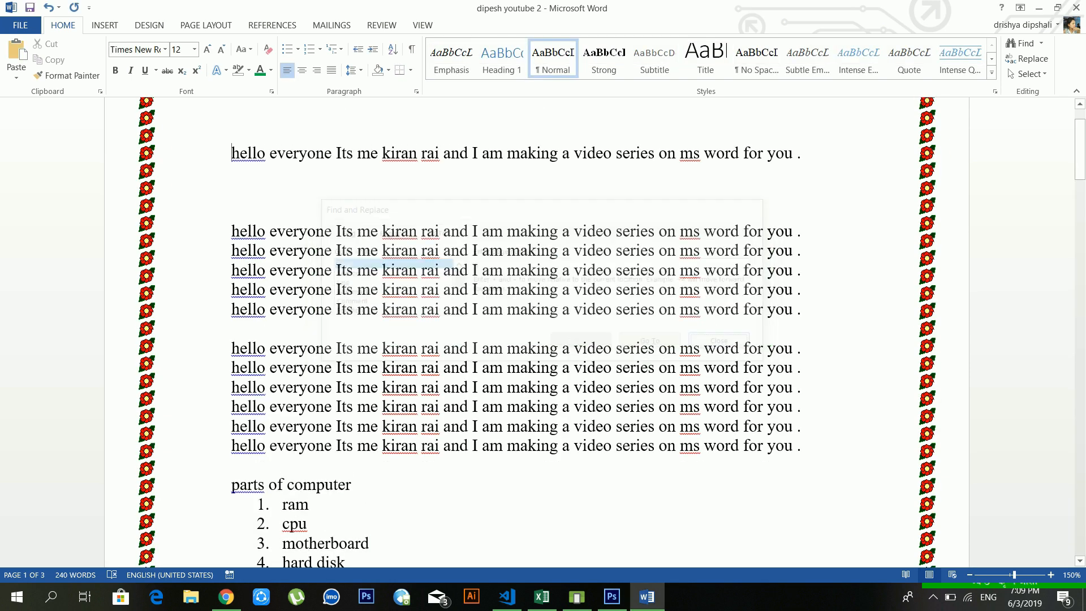
# Step: Select the entire document via Select All and Ctrl+A, clearing the selection each time
pyautogui.click(1023, 72)
pyautogui.click(619, 260)
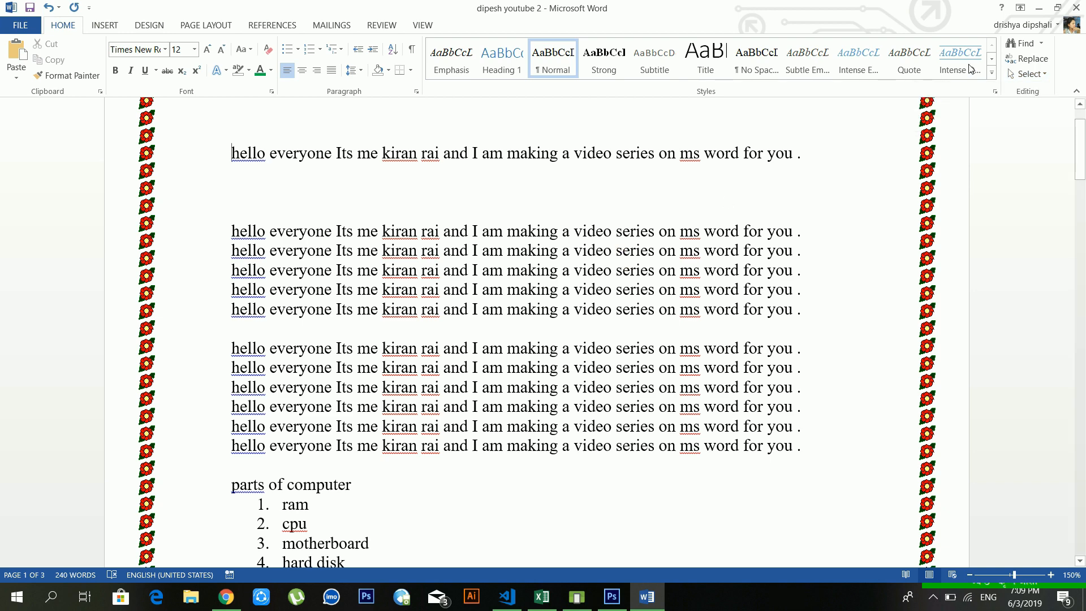
pyautogui.click(1024, 75)
pyautogui.click(953, 91)
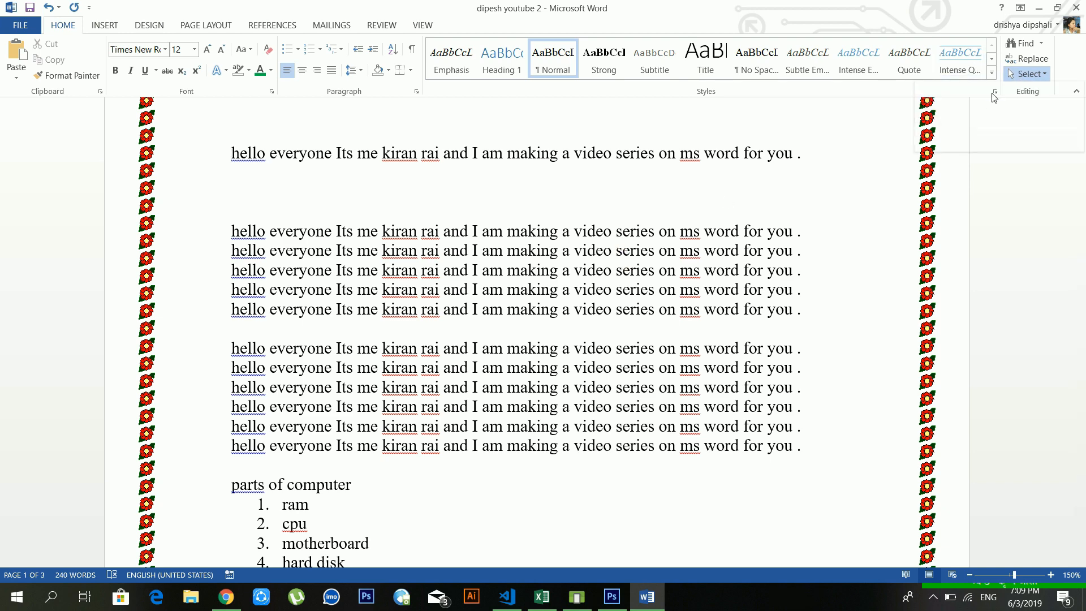
pyautogui.click(679, 249)
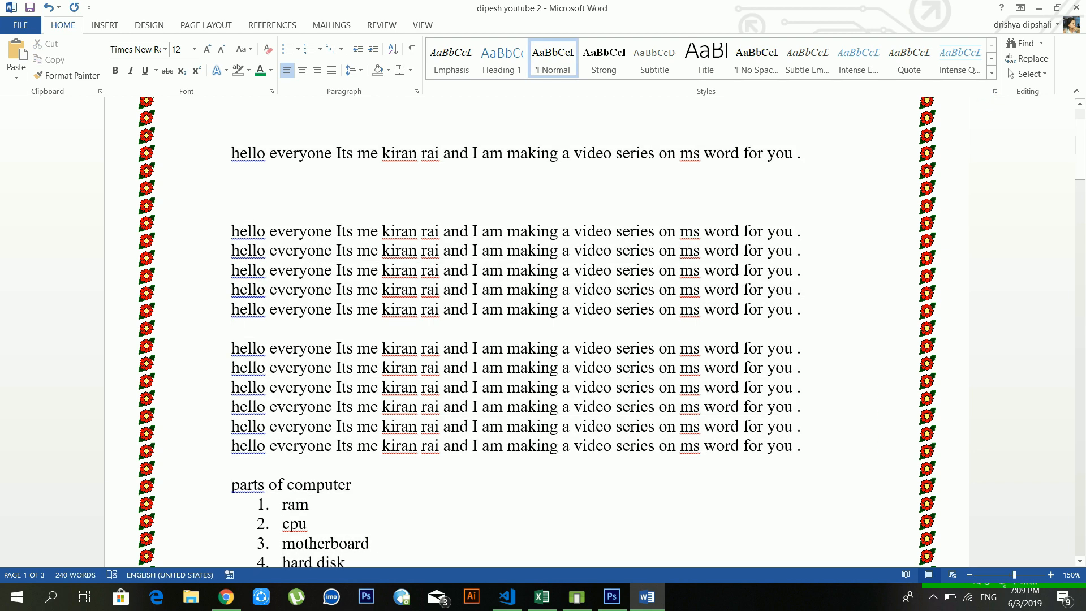
pyautogui.hotkey('ctrl', 'a')
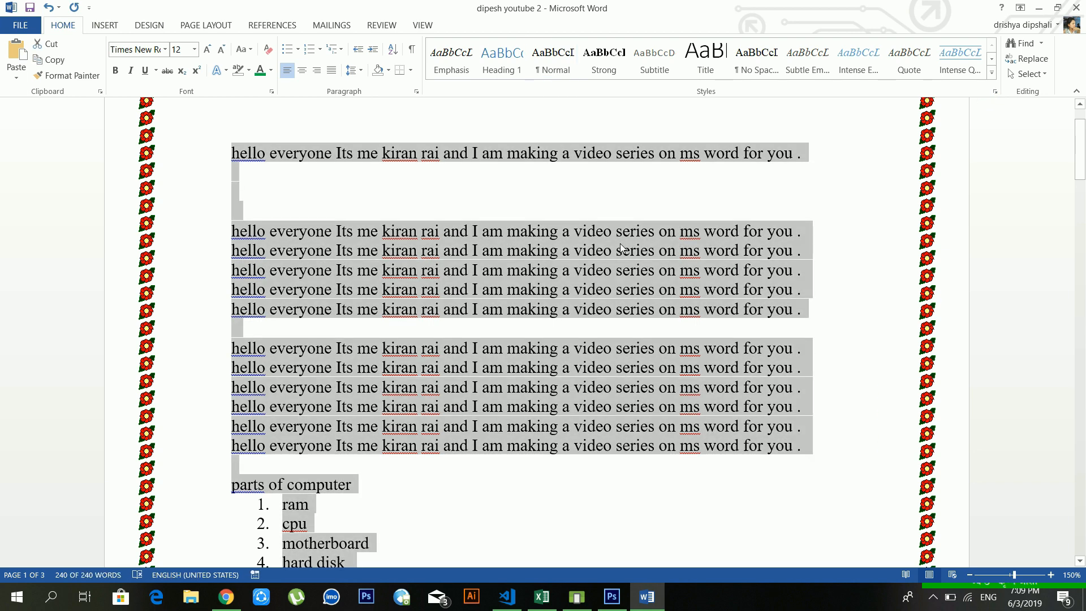
pyautogui.click(623, 250)
pyautogui.click(1027, 74)
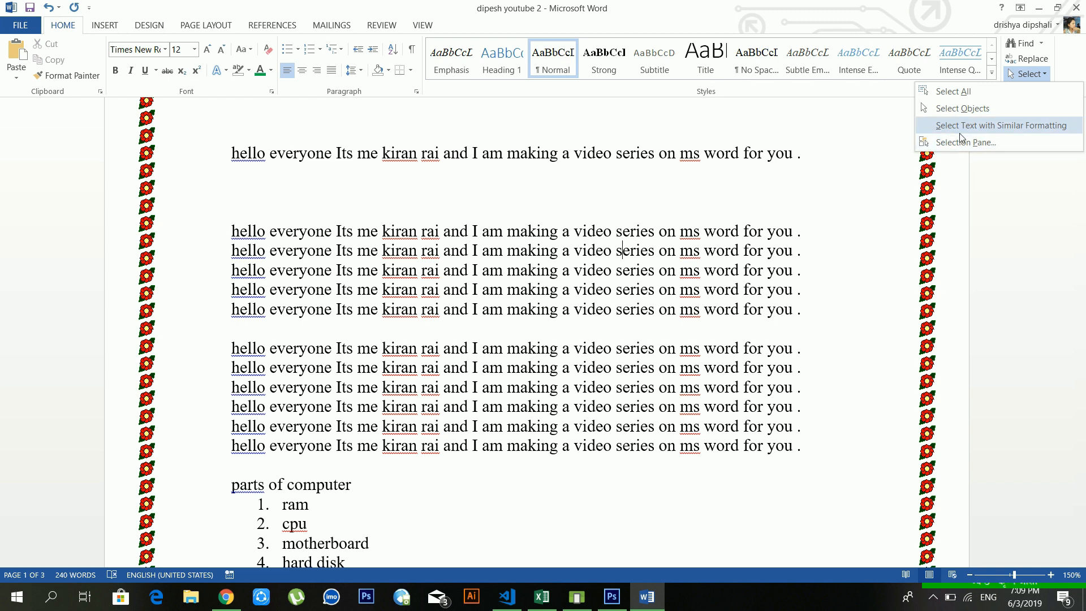
pyautogui.click(650, 202)
# Step: Delete the empty paragraphs below the opening sentence, undoing the final deletion
pyautogui.scroll(2, 414, 188)
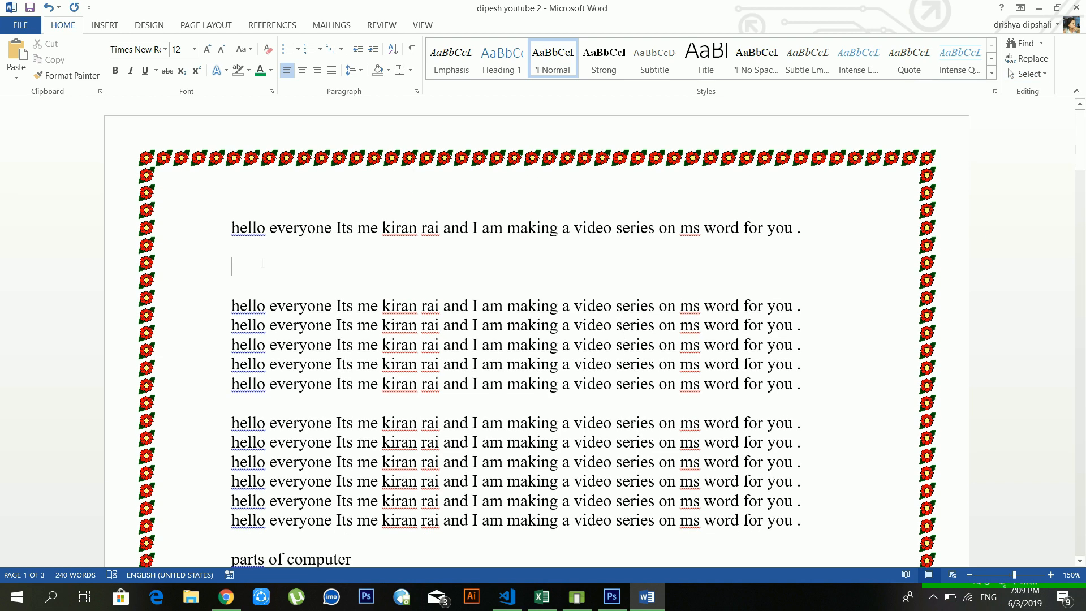
pyautogui.click(1013, 76)
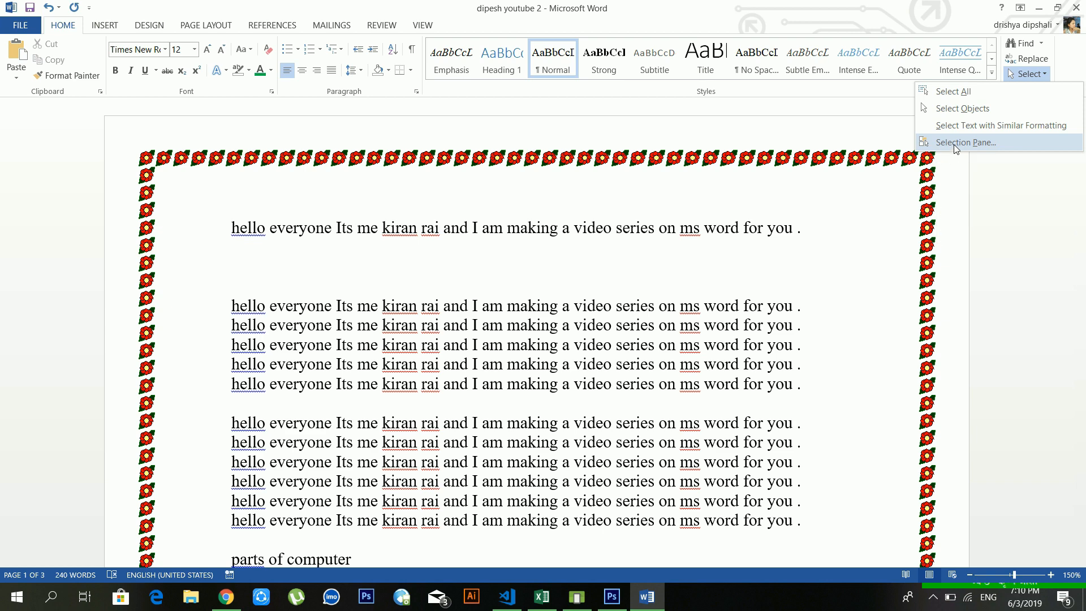
pyautogui.click(603, 301)
pyautogui.scroll(-2, 632, 311)
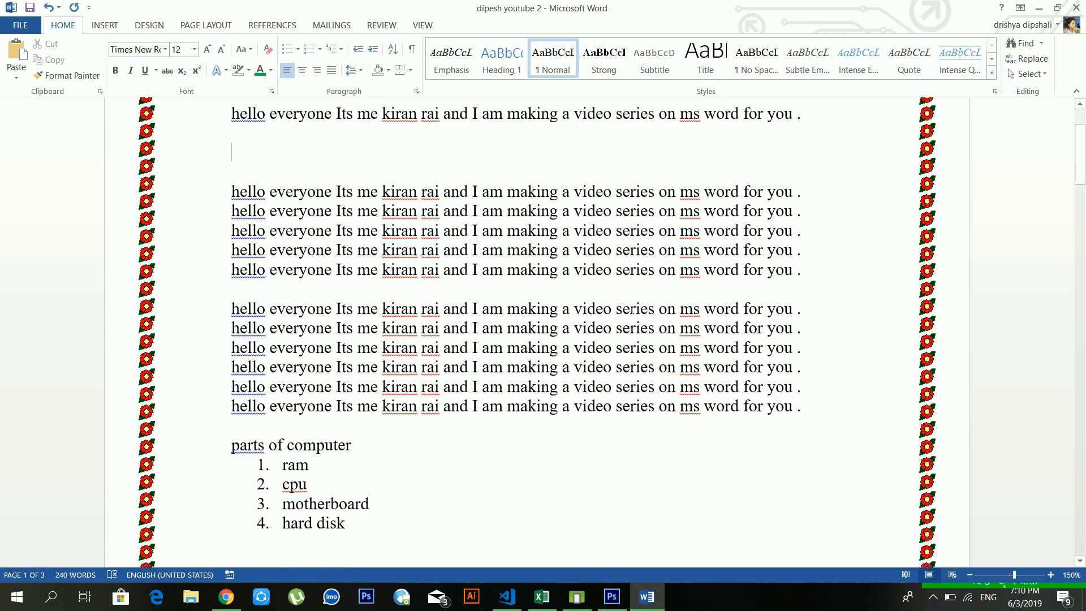
pyautogui.scroll(-8, 631, 308)
pyautogui.scroll(9, 660, 218)
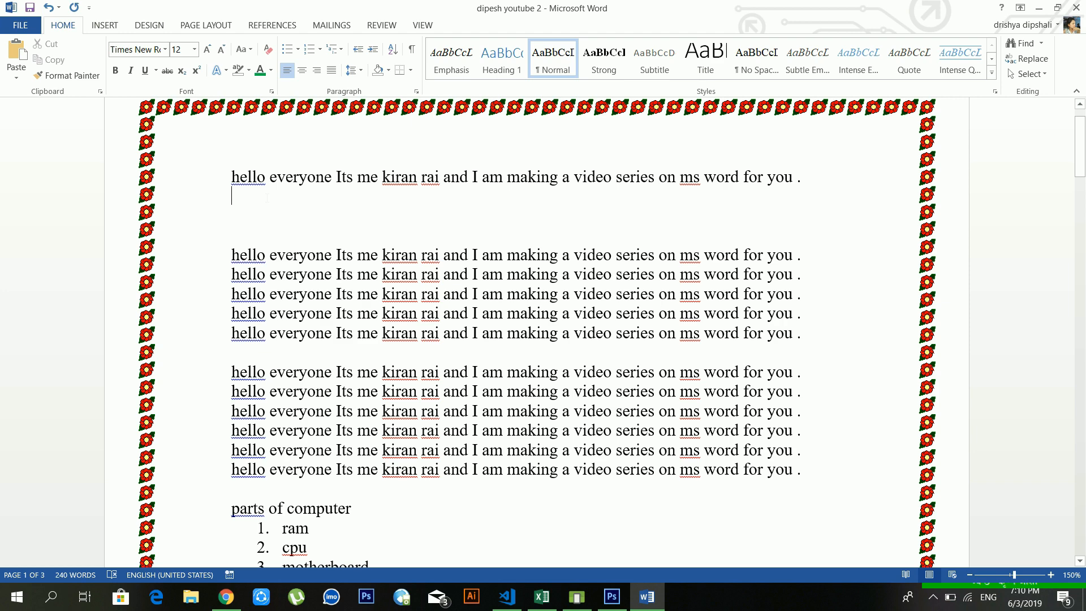
pyautogui.press('Delete')
pyautogui.press('Delete')
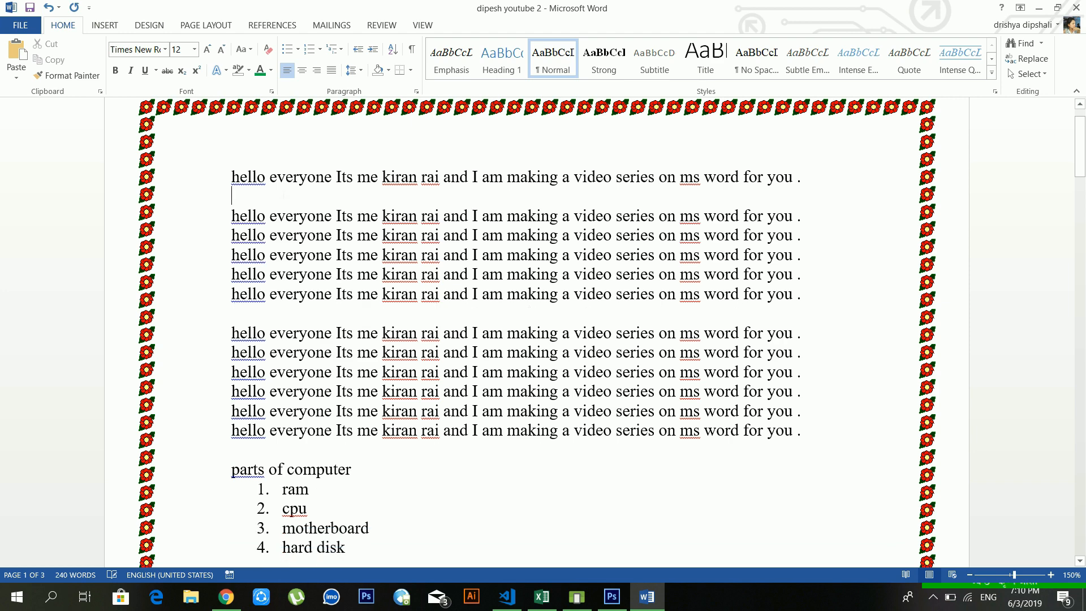
pyautogui.press('Delete')
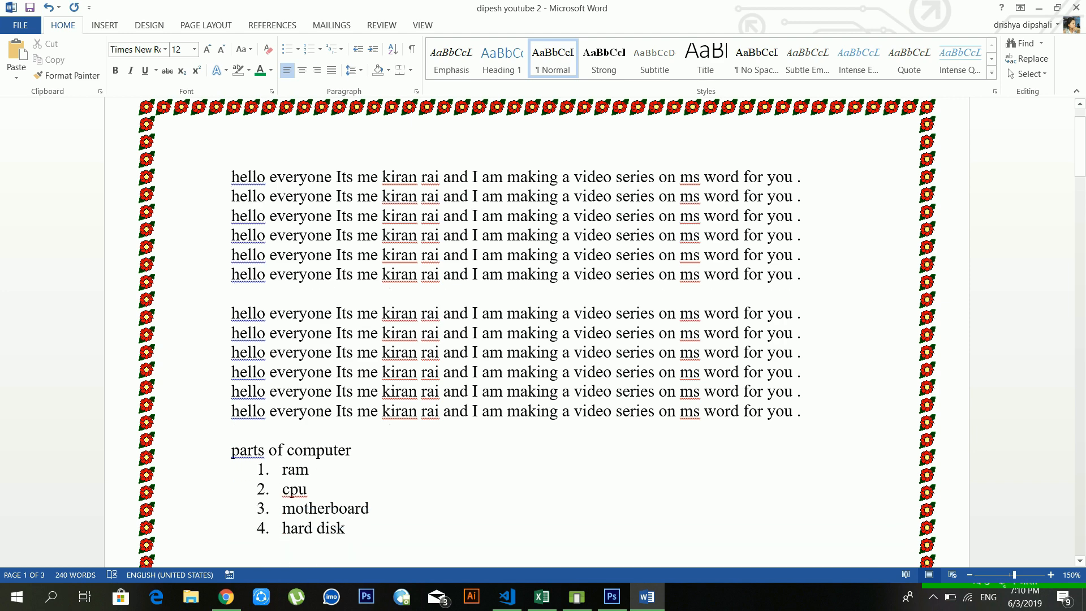
pyautogui.hotkey('ctrl', 'z')
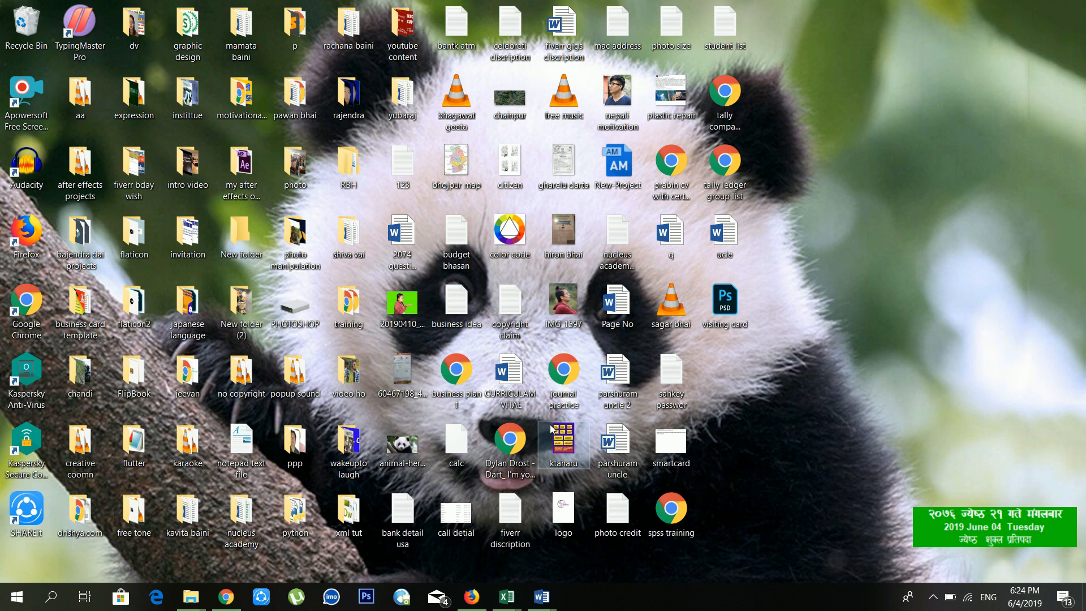
# Step: Launch Word by running 'winword' from the Win+R Run box
pyautogui.press('super+r')
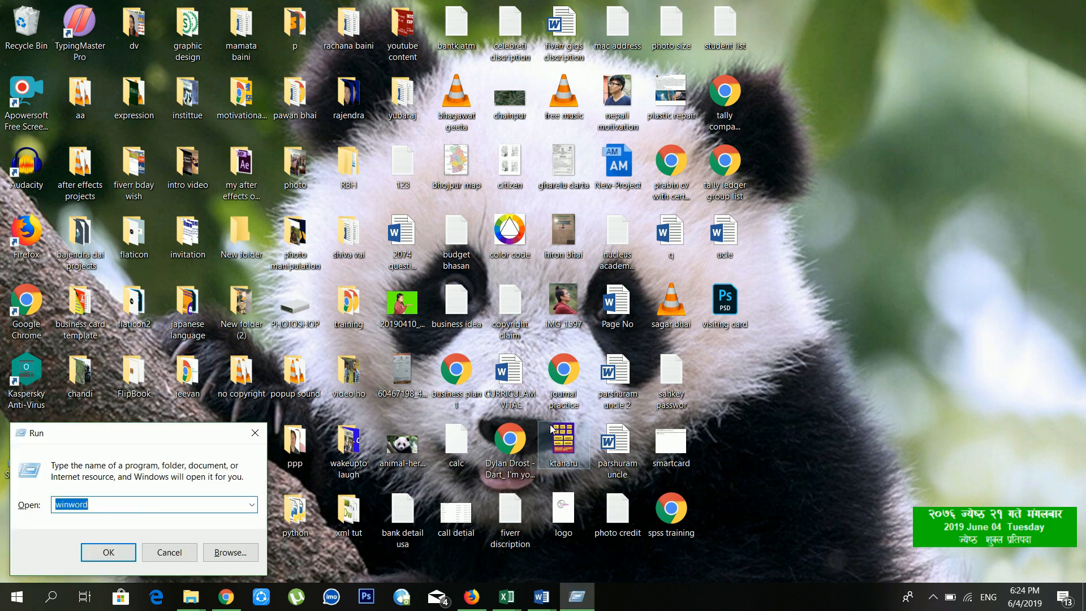
pyautogui.press('Return')
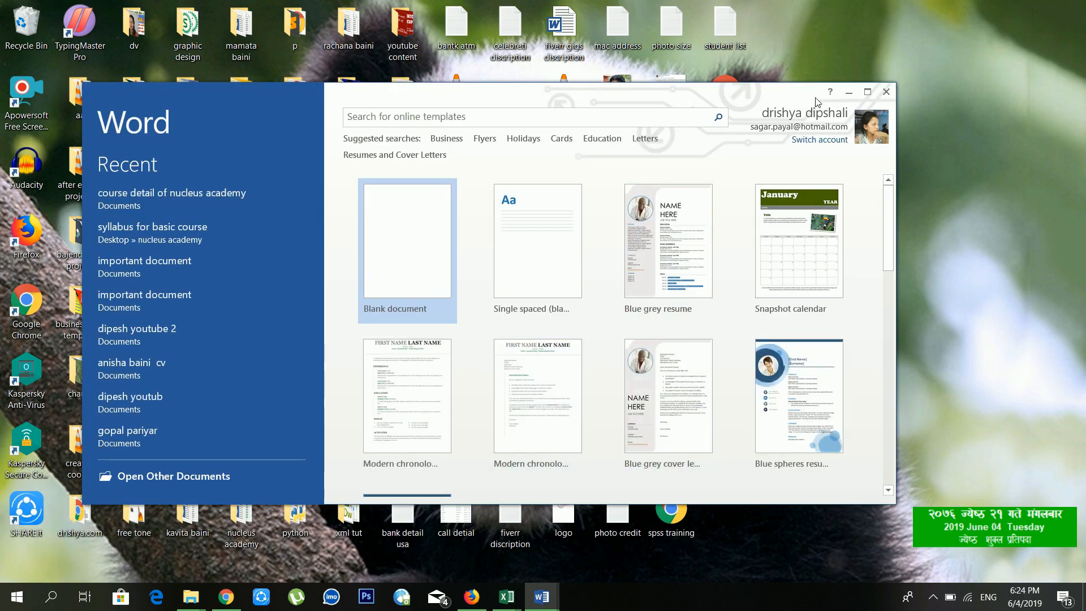
# Step: Maximize Word, create a new blank document, and show the Insert ribbon features
pyautogui.click(868, 92)
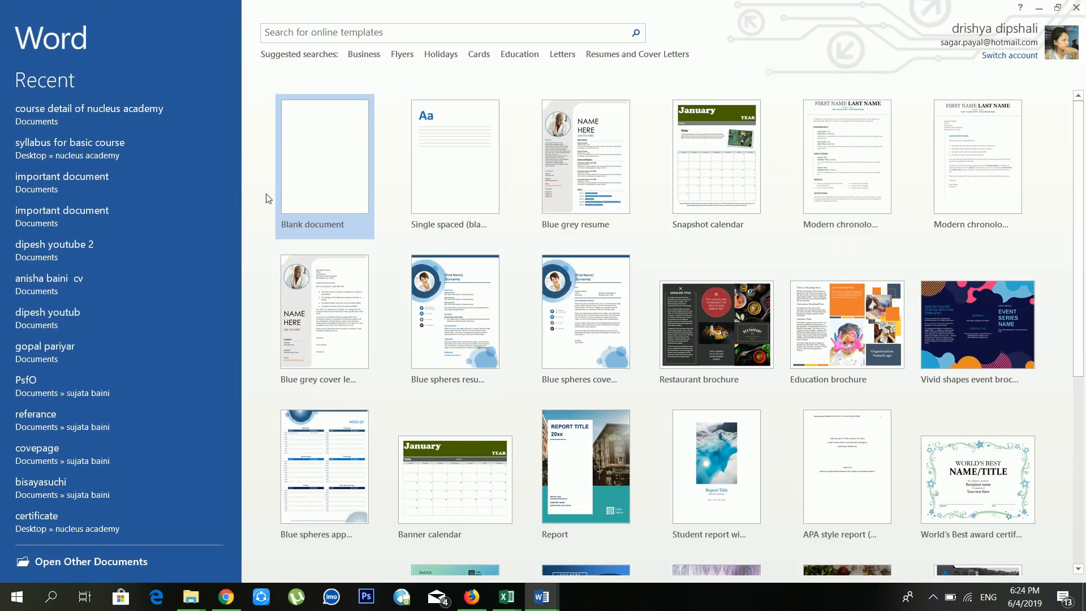
pyautogui.click(323, 201)
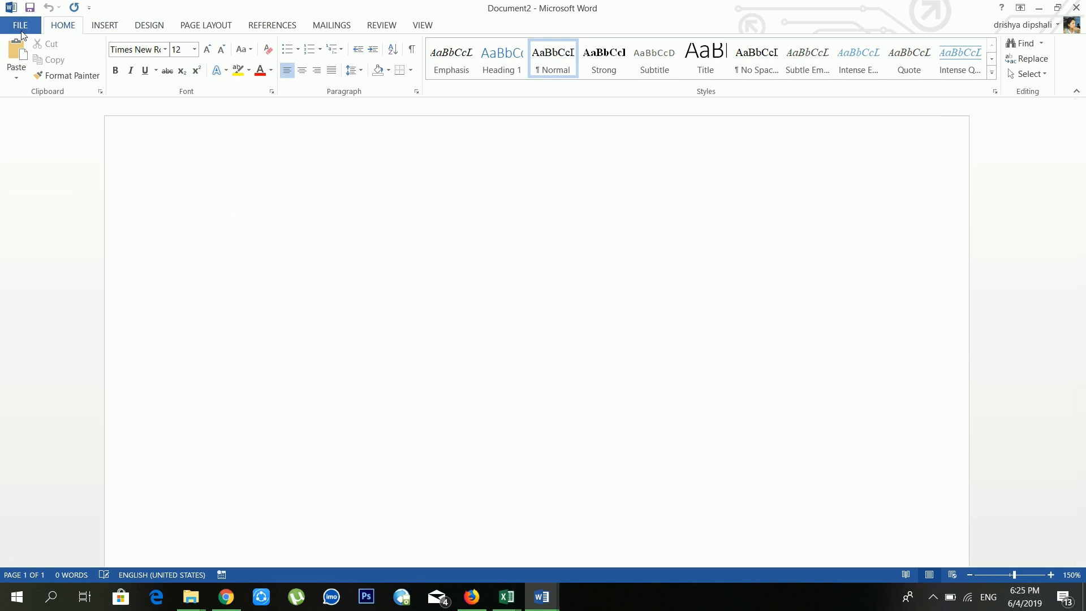
pyautogui.click(99, 32)
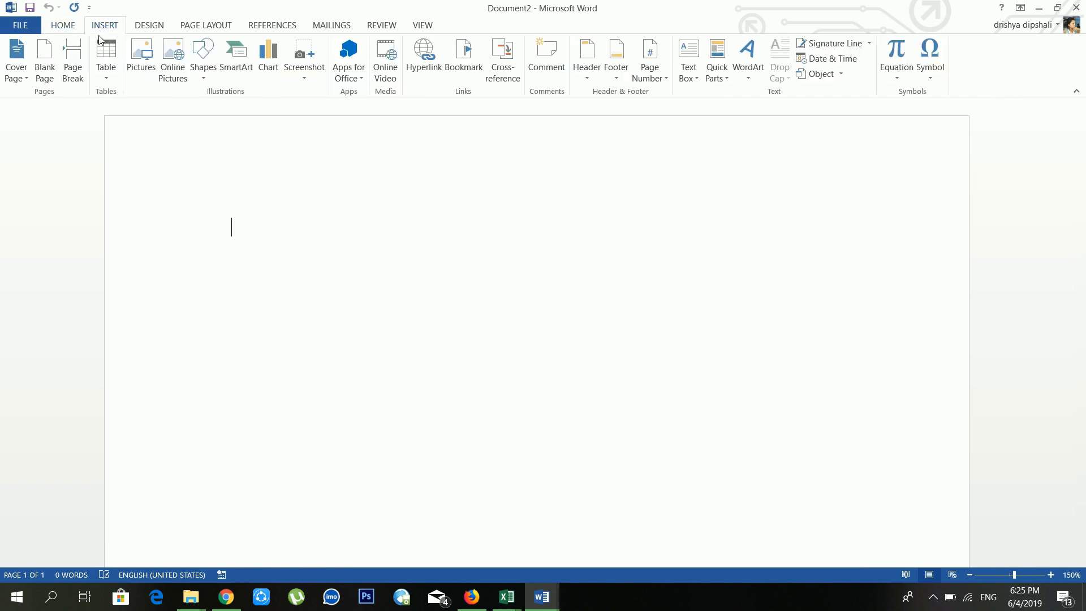
pyautogui.click(187, 188)
pyautogui.click(282, 225)
# Step: Insert the Whisp cover page and title it 'computer science'
pyautogui.click(27, 78)
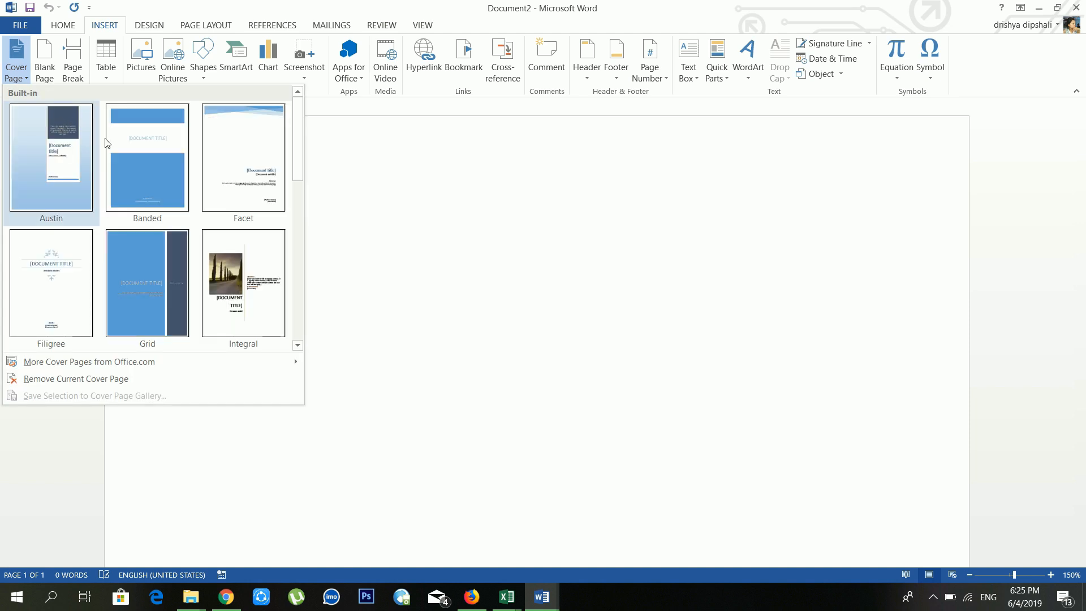
pyautogui.scroll(-5, 257, 190)
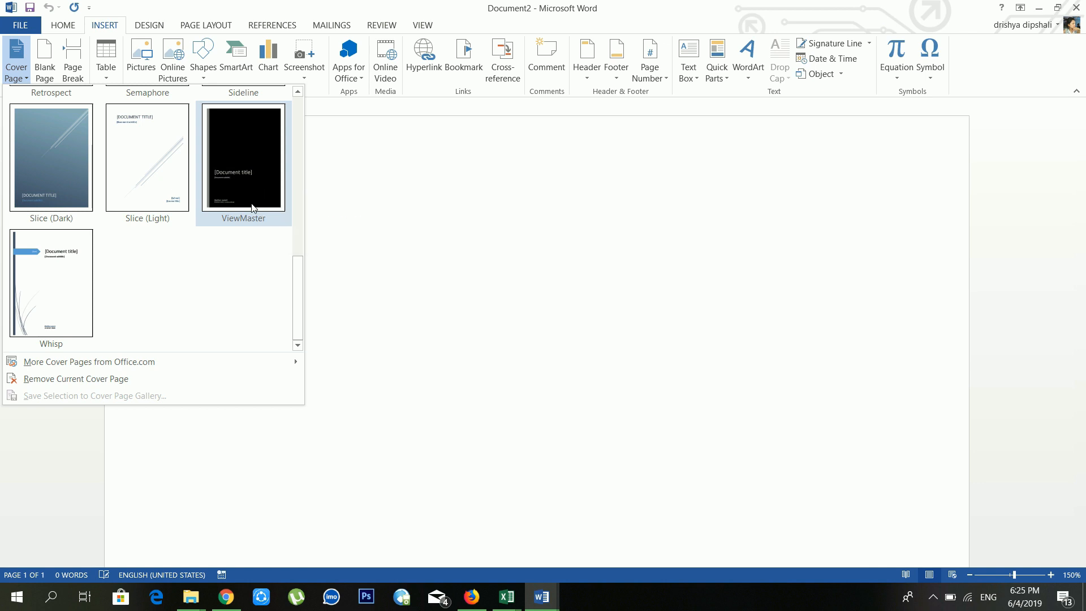
pyautogui.click(62, 294)
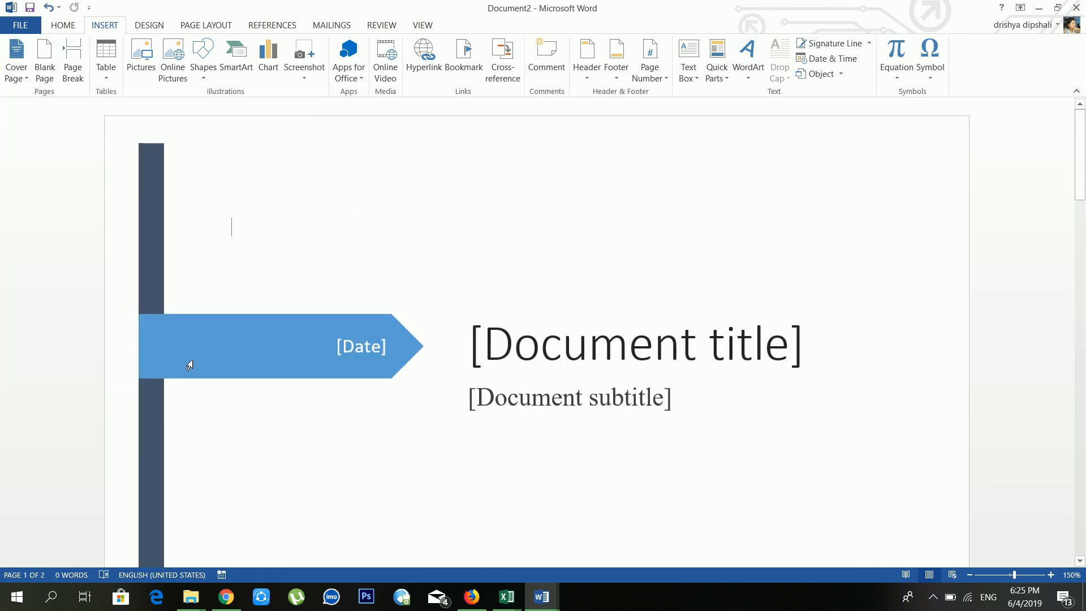
pyautogui.click(587, 333)
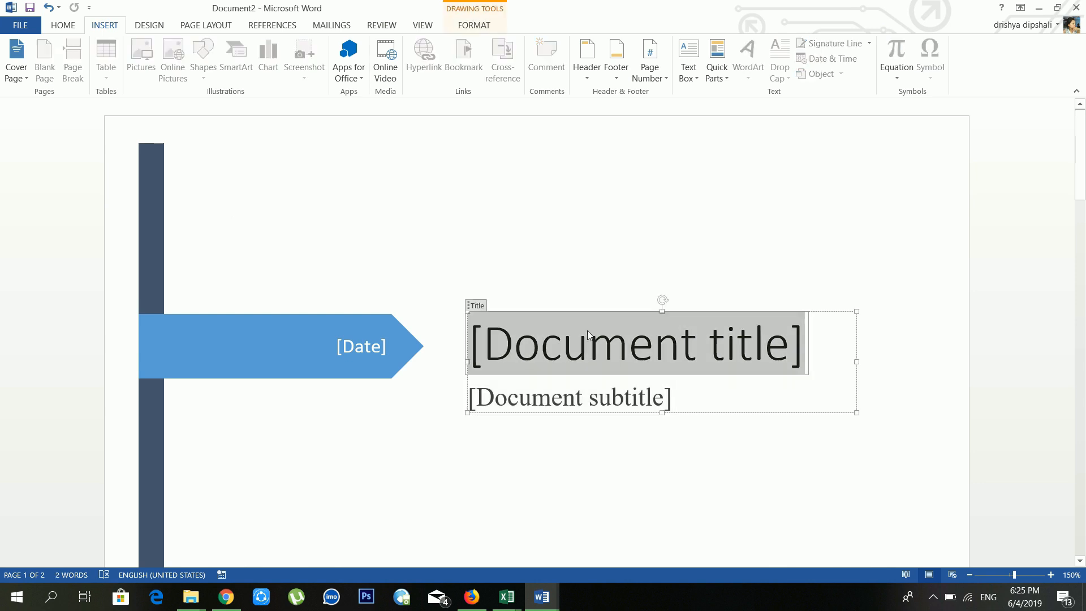
pyautogui.write('d')
pyautogui.press('BackSpace')
pyautogui.write('computer scin')
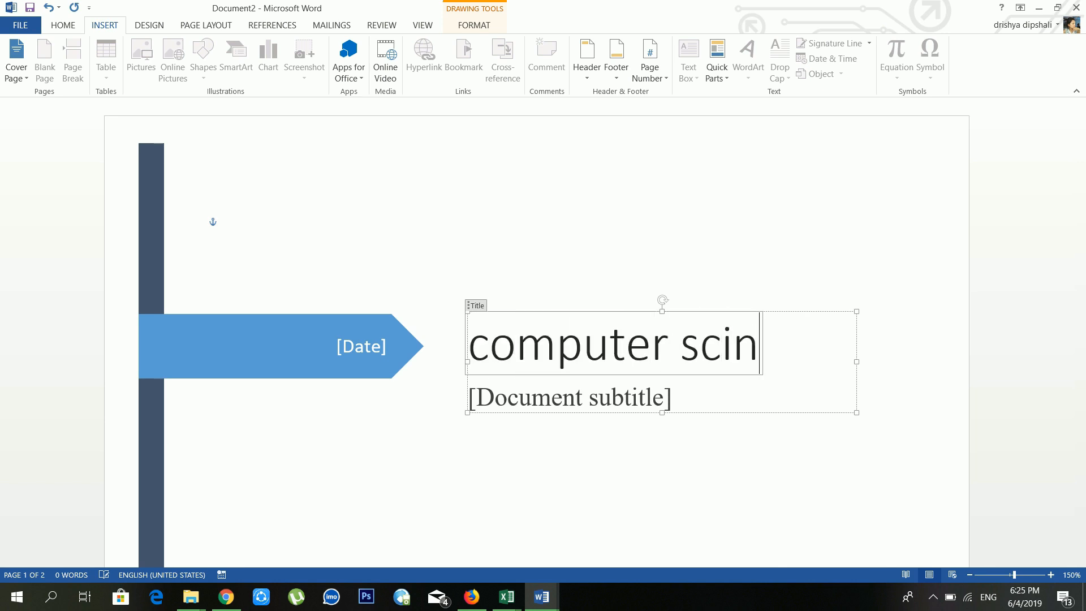
pyautogui.press('BackSpace')
pyautogui.write('ence')
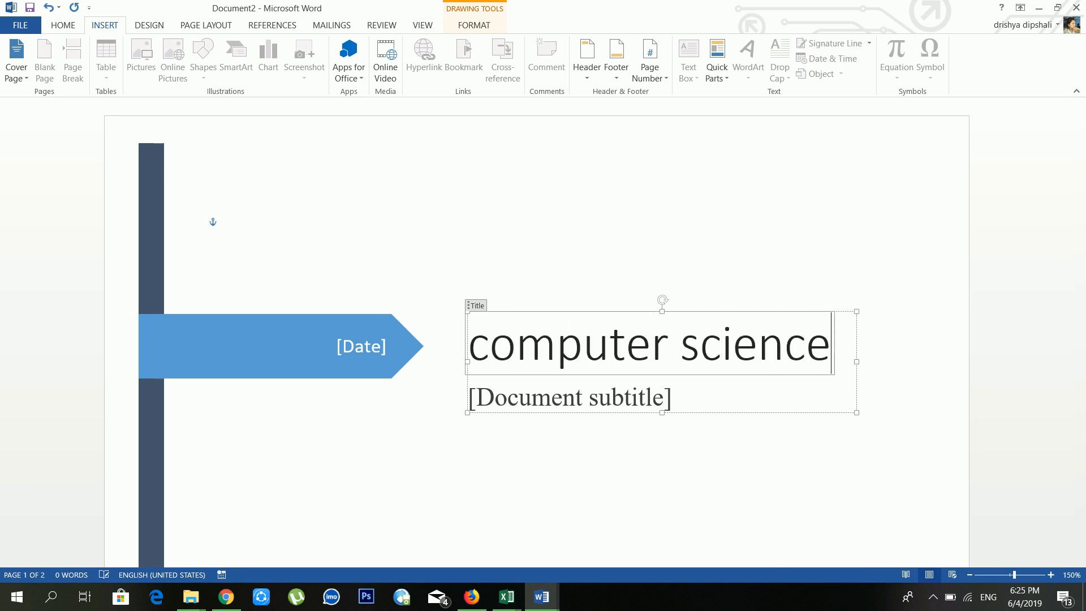
# Step: Set the cover page subtitle to 'one of best selling books on plant'
pyautogui.click(572, 391)
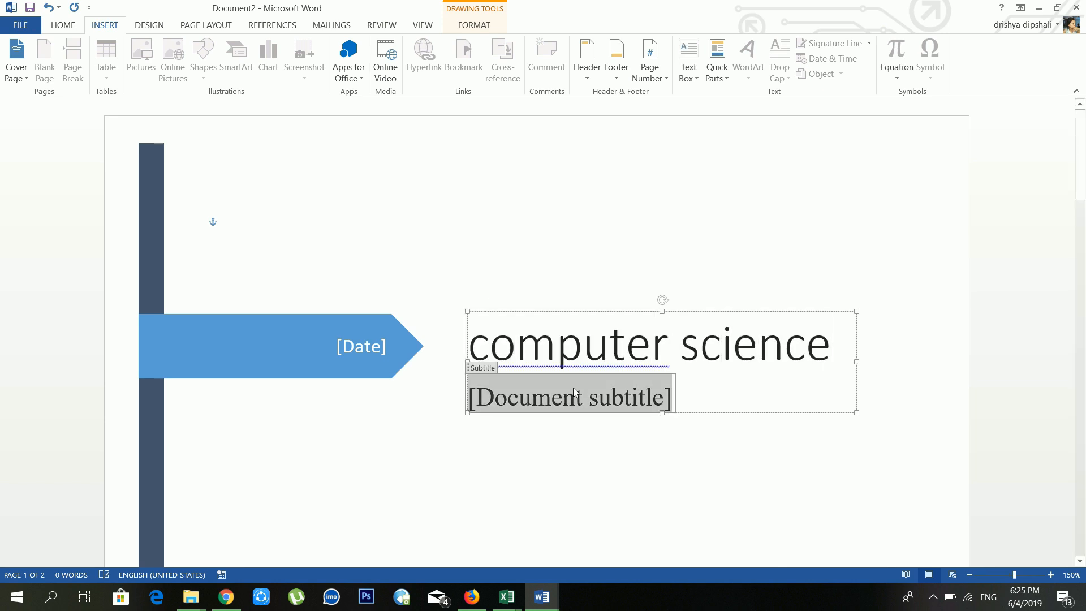
pyautogui.write('books')
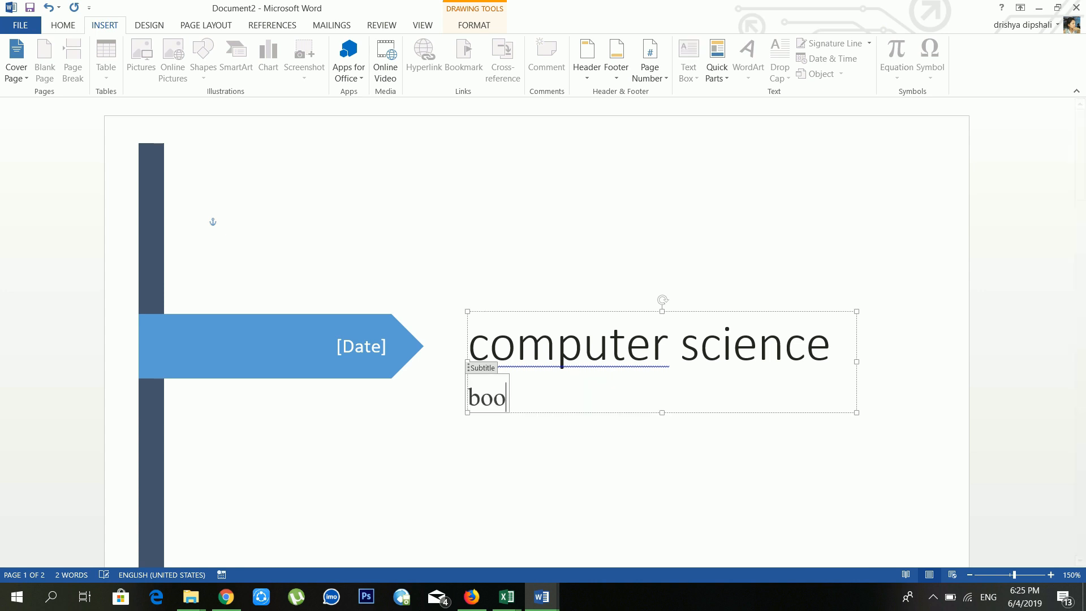
pyautogui.press('BackSpace')
pyautogui.press('BackSpace')
pyautogui.press('BackSpace')
pyautogui.press('BackSpace')
pyautogui.press('BackSpace')
pyautogui.write('one of ')
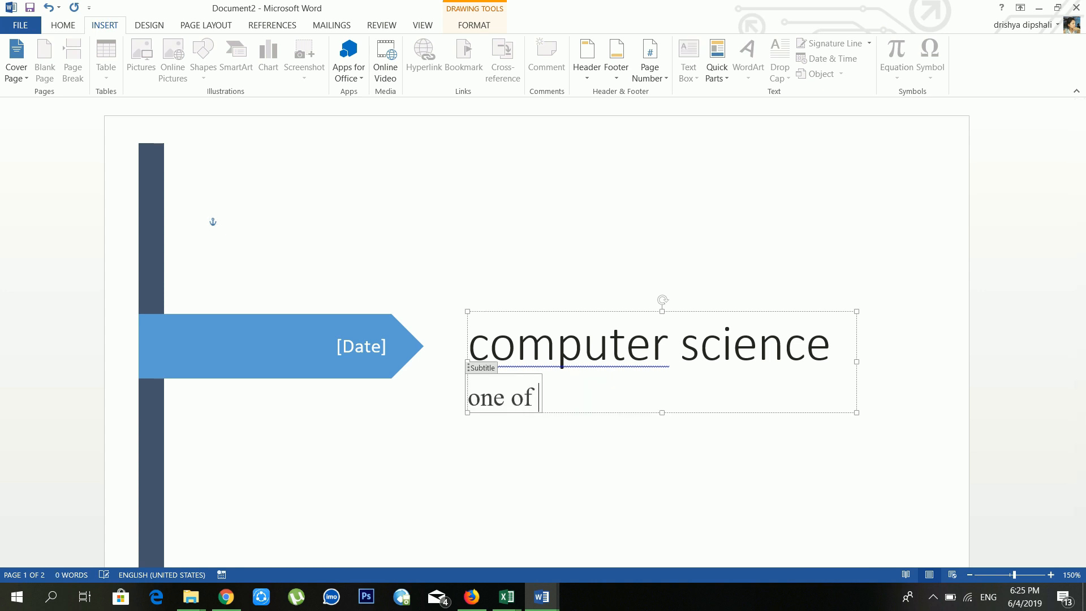
pyautogui.write('best sell')
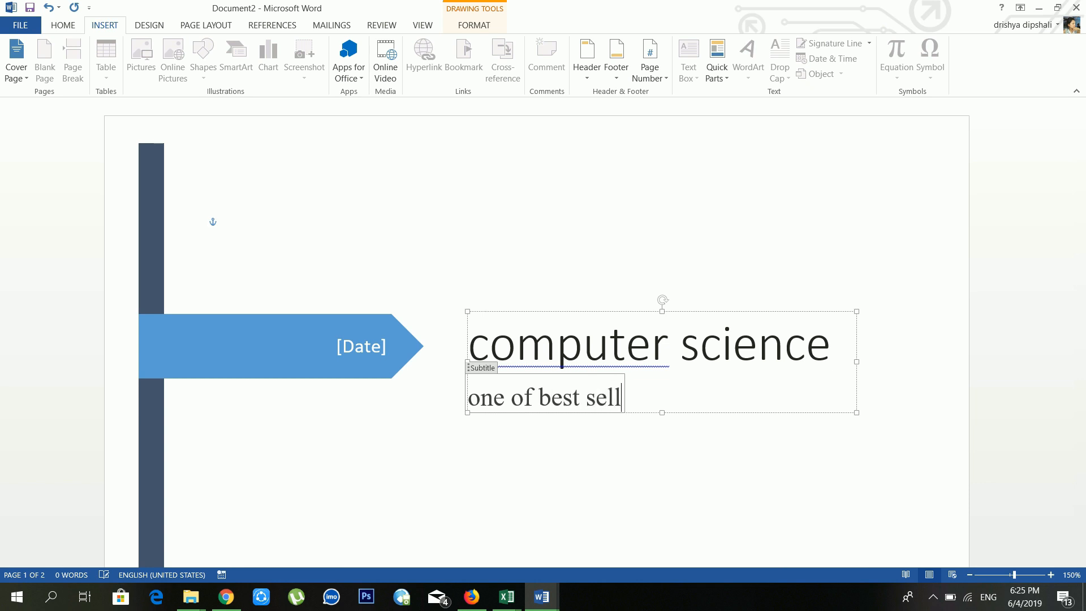
pyautogui.write('ing books on pa')
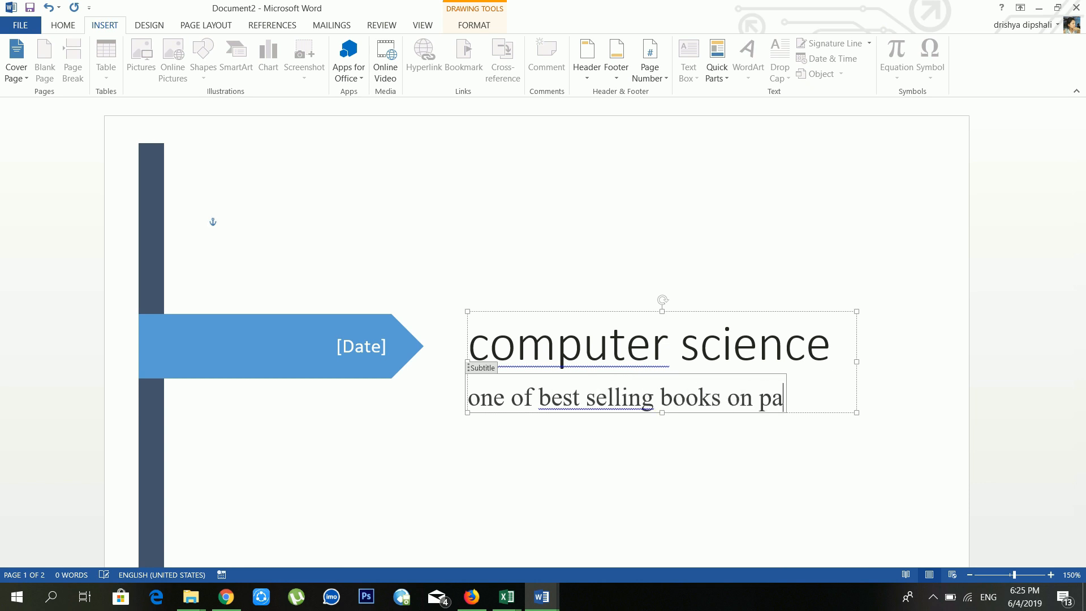
pyautogui.press('BackSpace')
pyautogui.write('lant')
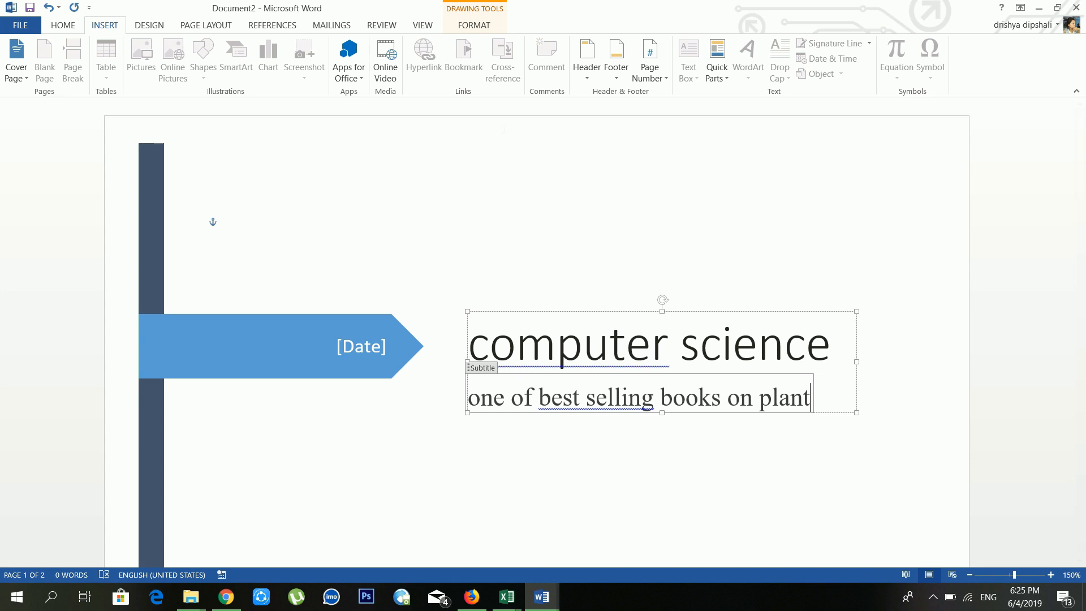
# Step: Enter 2019/1/4 in the cover page's date placeholder
pyautogui.click(357, 348)
pyautogui.write('2')
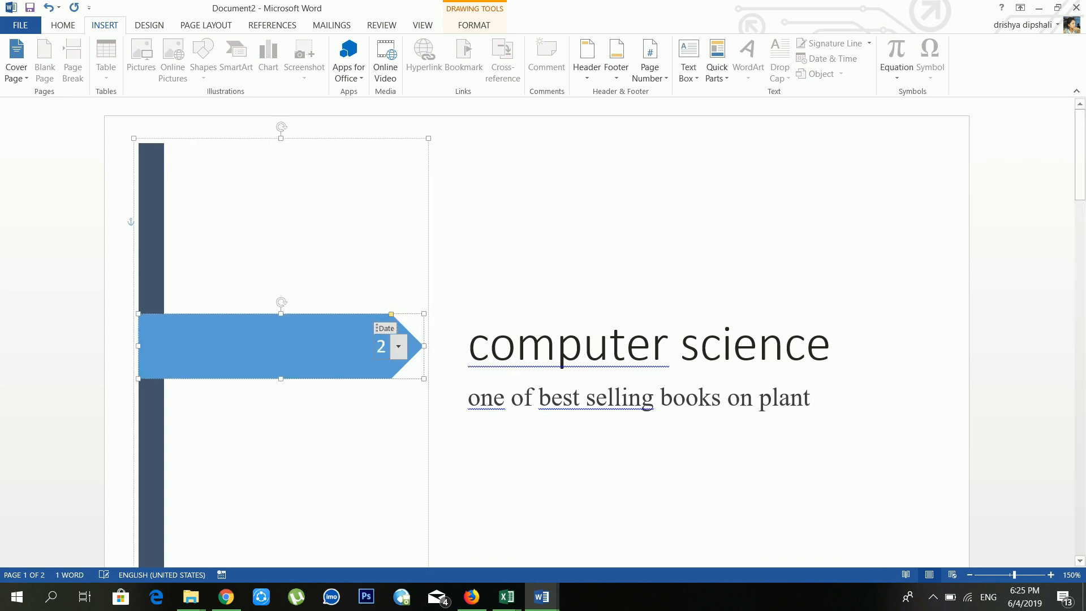
pyautogui.write('019/1/4')
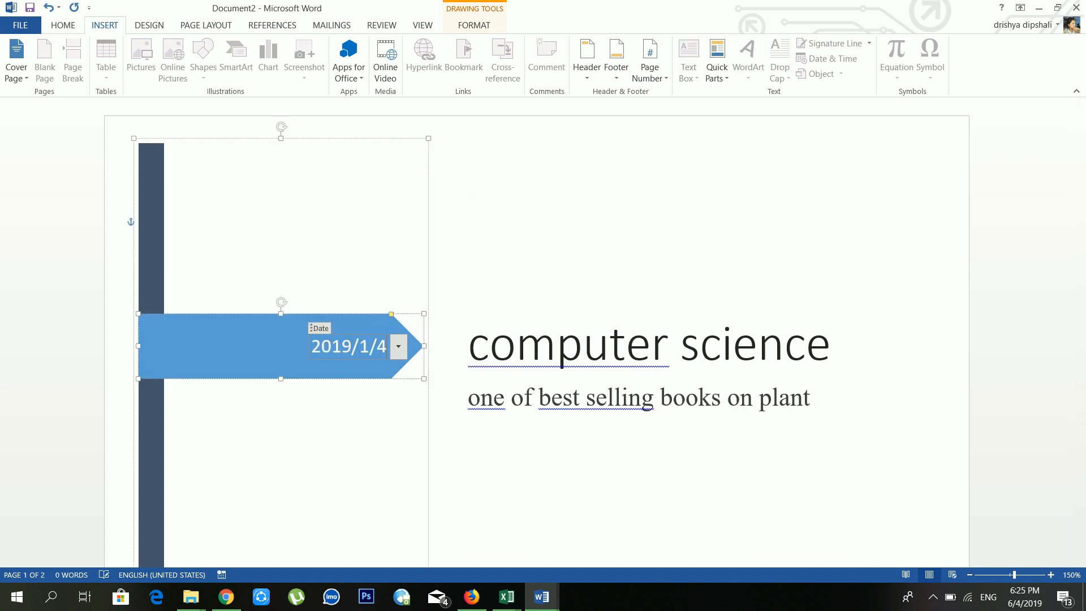
pyautogui.scroll(-12, 562, 363)
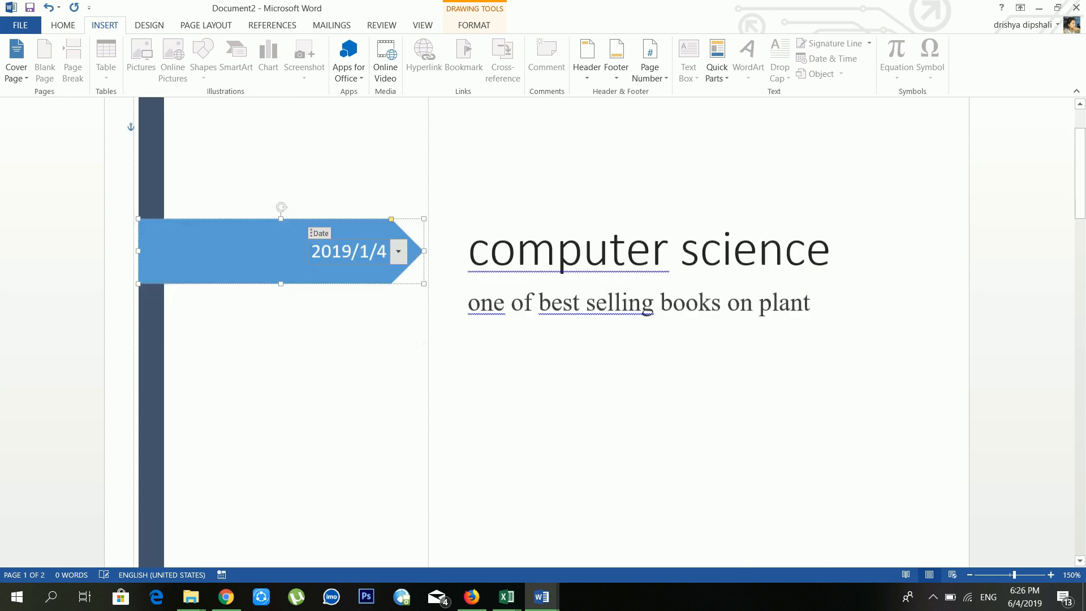
pyautogui.scroll(2, 447, 325)
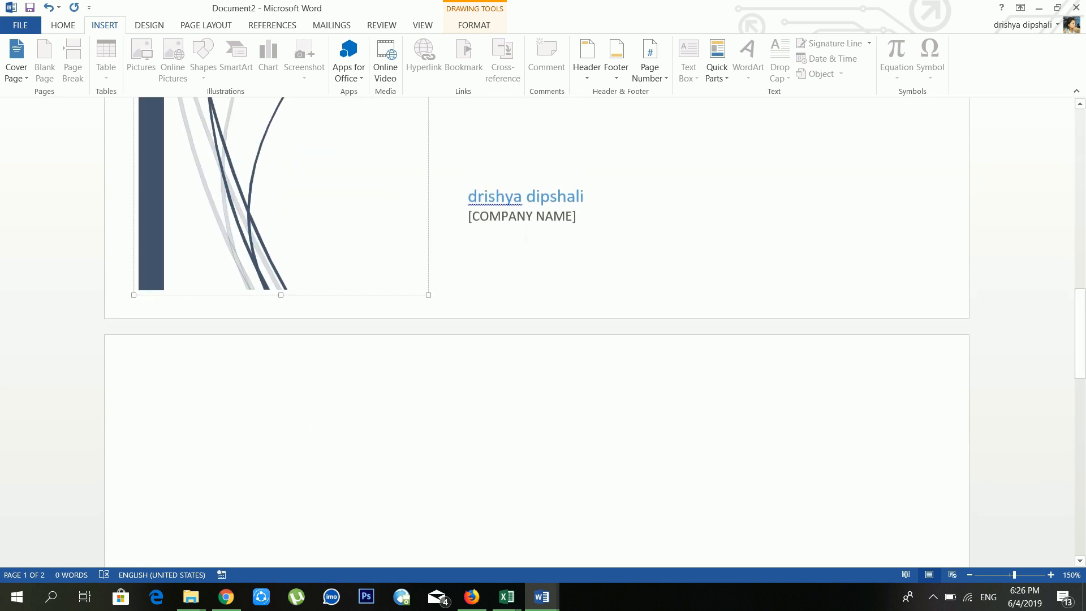
# Step: Type a name into the cover page's Company placeholder
pyautogui.click(524, 219)
pyautogui.write('W')
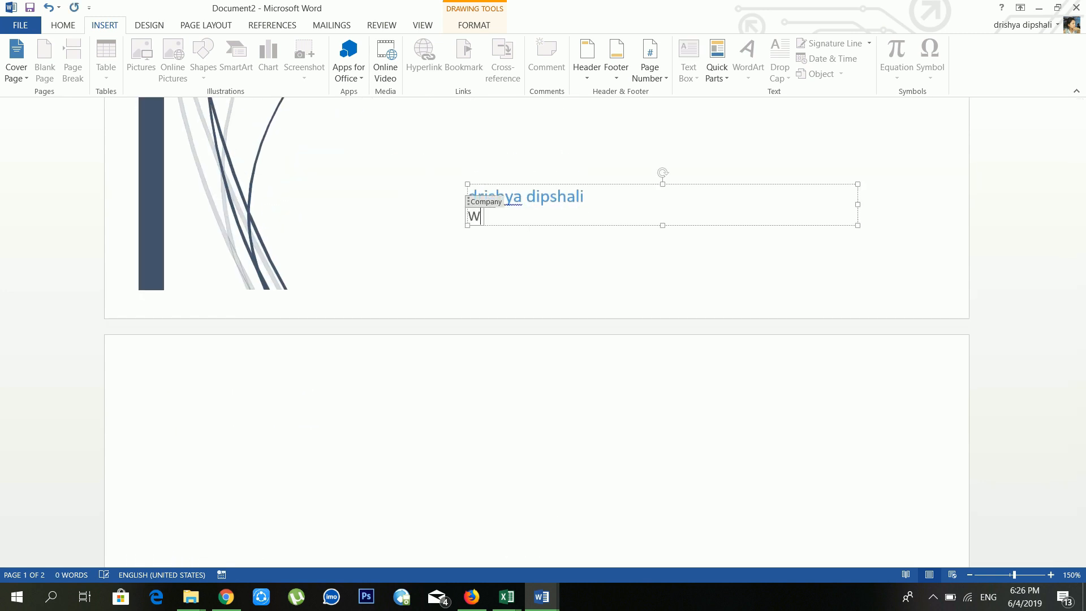
pyautogui.press('BackSpace')
pyautogui.write('DIPESH RAI')
pyautogui.scroll(5, 533, 247)
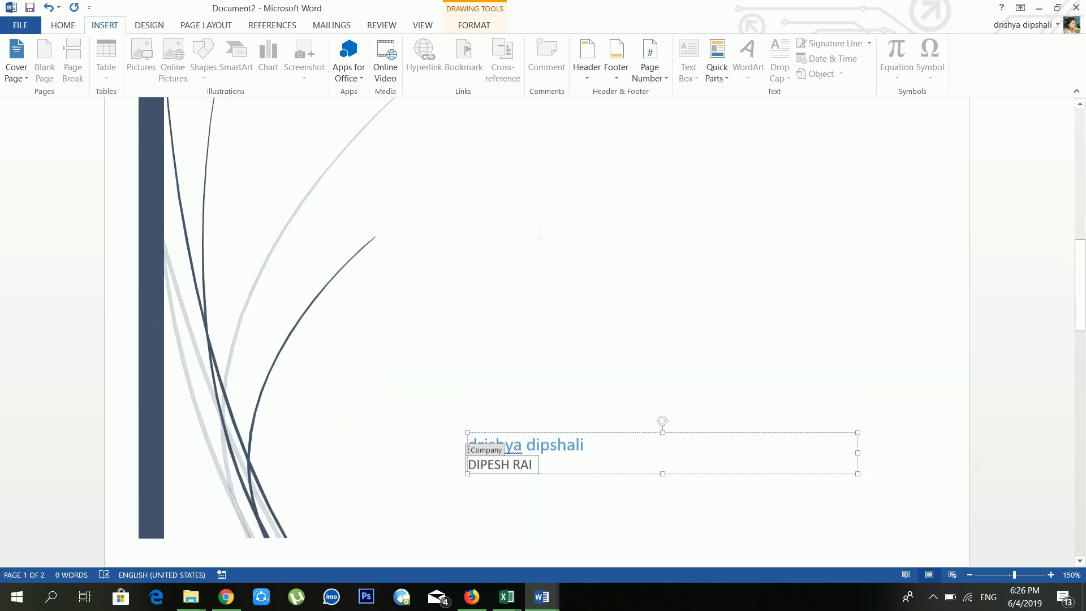
pyautogui.scroll(-3, 533, 247)
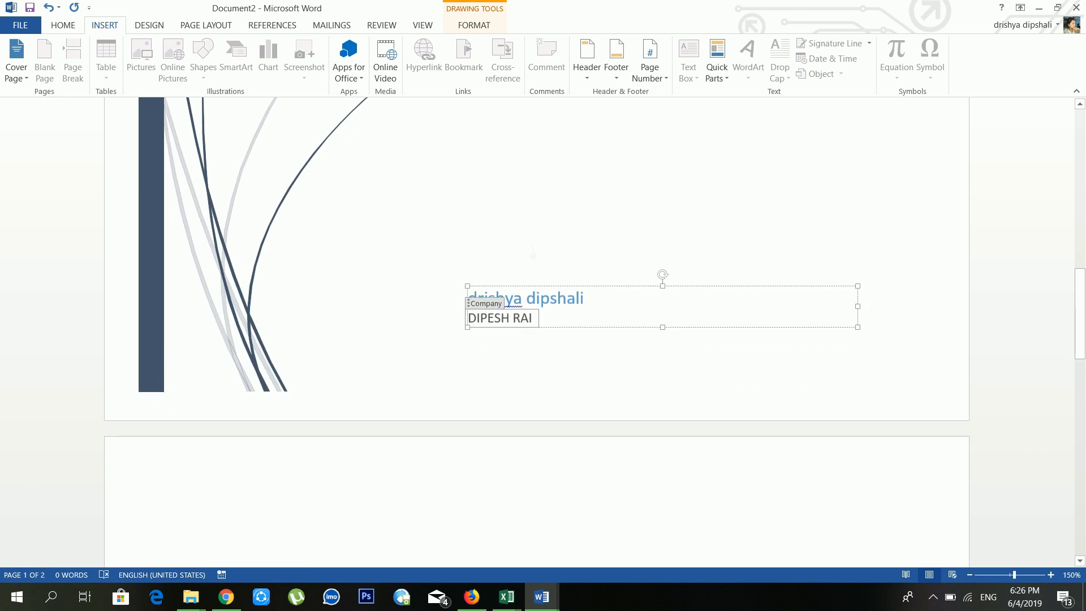
pyautogui.scroll(-3, 533, 257)
# Step: Add a blank page after the empty second page
pyautogui.click(532, 273)
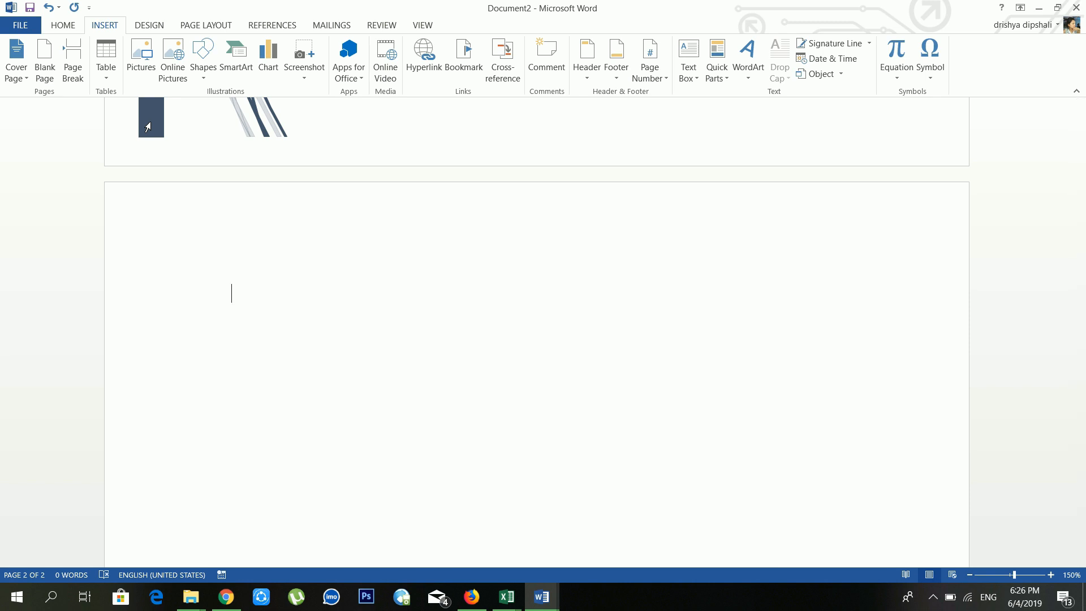
pyautogui.write('ctrl')
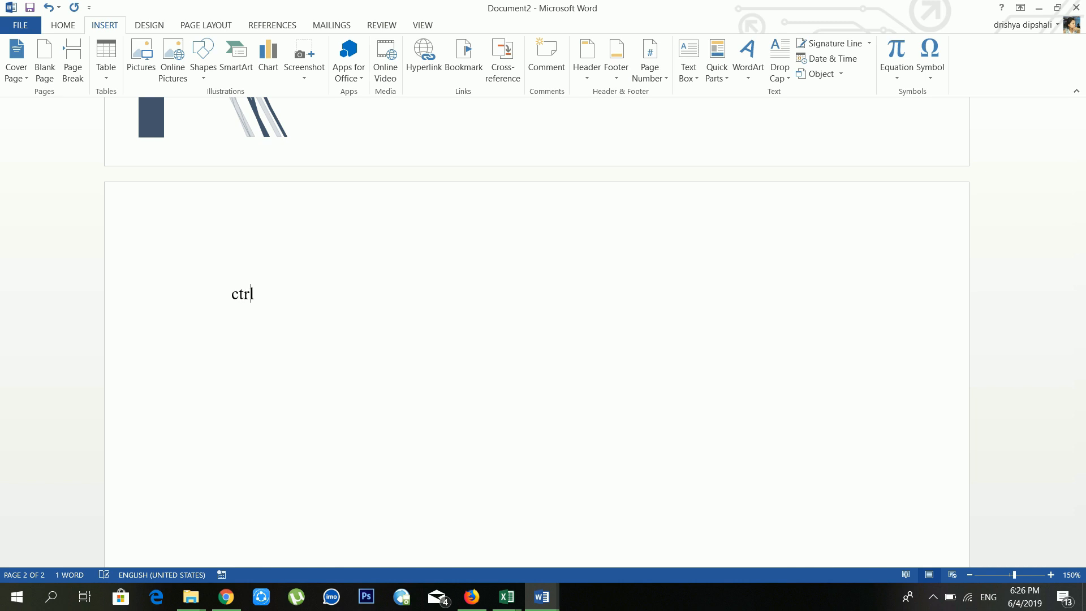
pyautogui.write(' + enter')
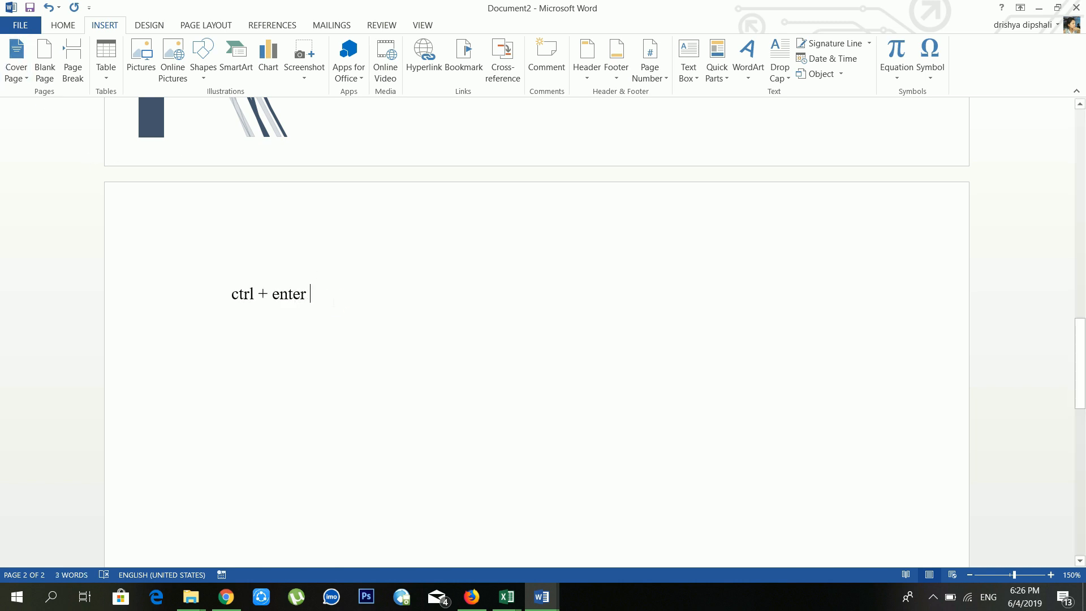
pyautogui.moveTo(334, 302); pyautogui.dragTo(234, 301)
pyautogui.press('BackSpace')
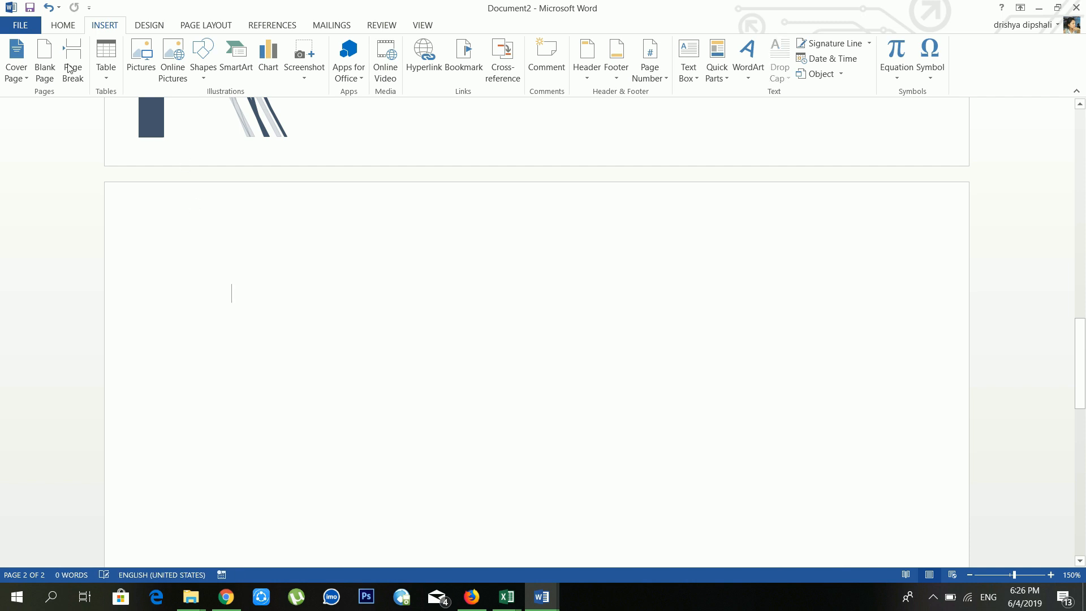
pyautogui.click(44, 59)
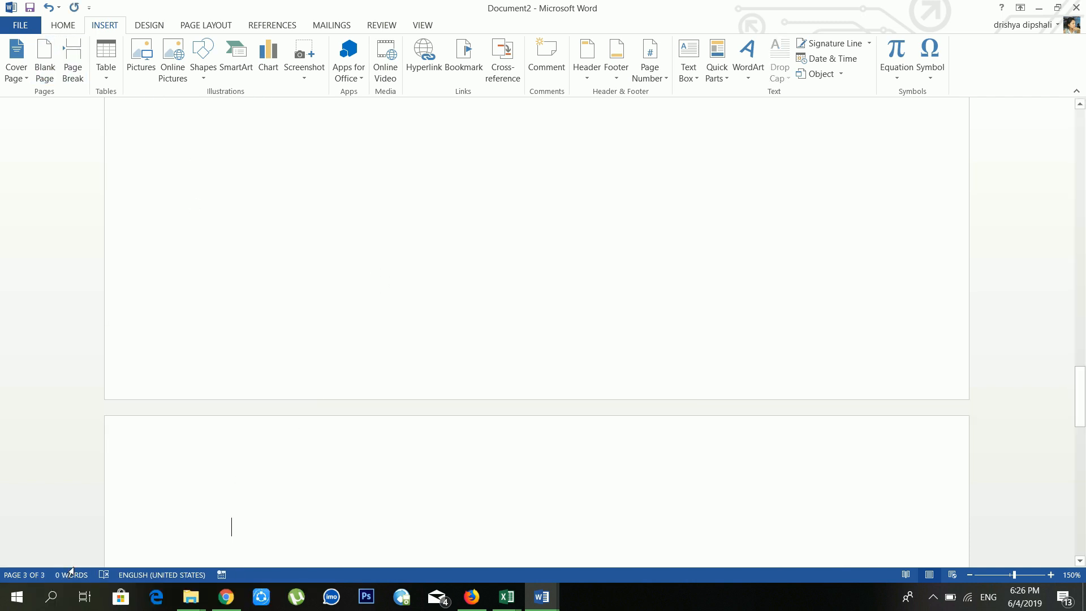
# Step: Type =rand(3,2) on the new third page
pyautogui.scroll(5, 537, 332)
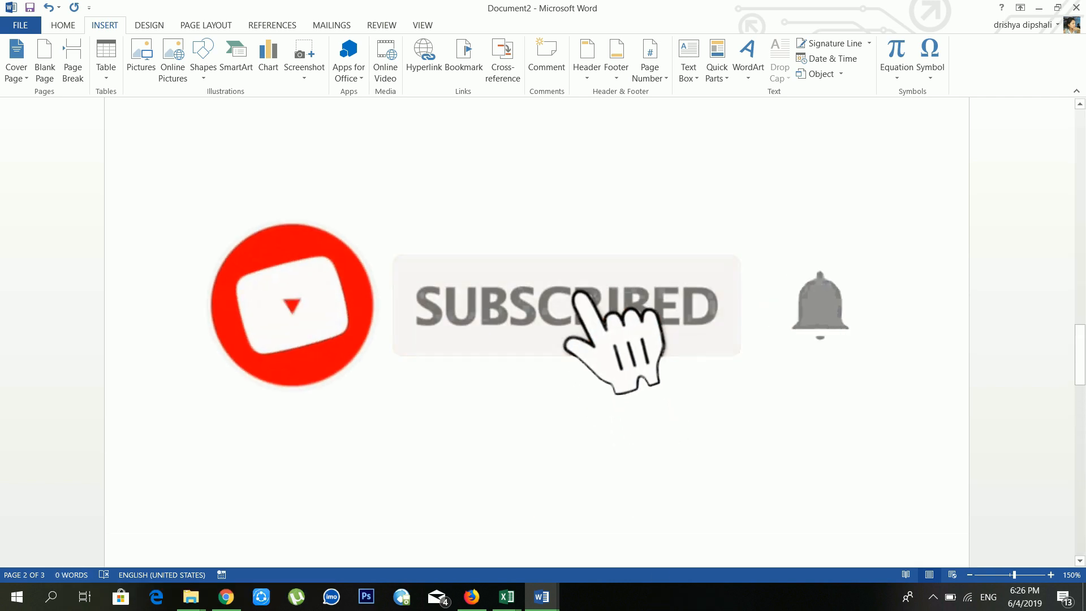
pyautogui.scroll(5, 209, 192)
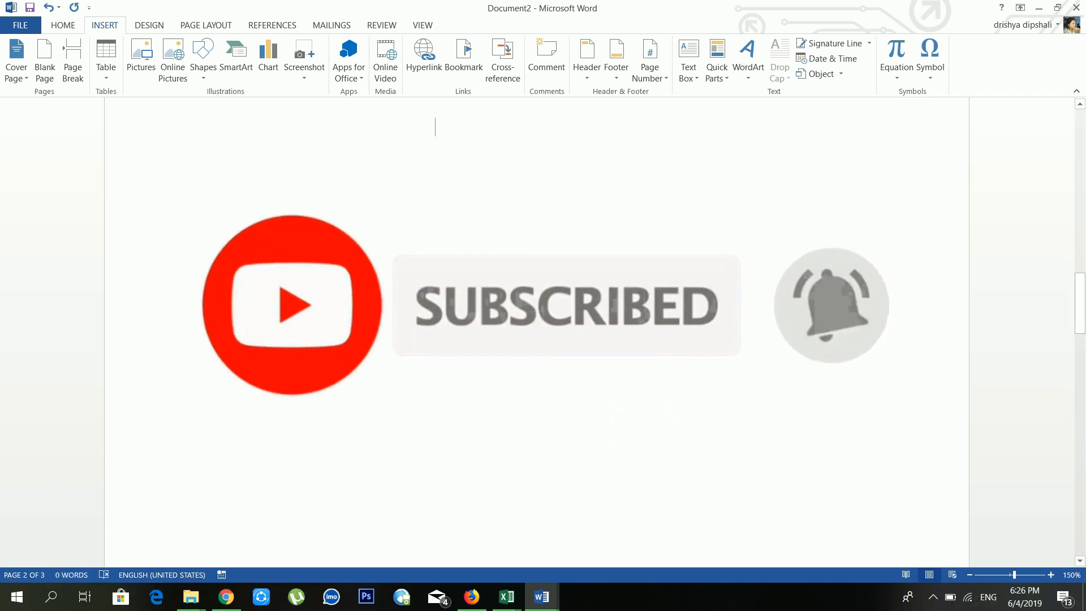
pyautogui.scroll(3, 538, 332)
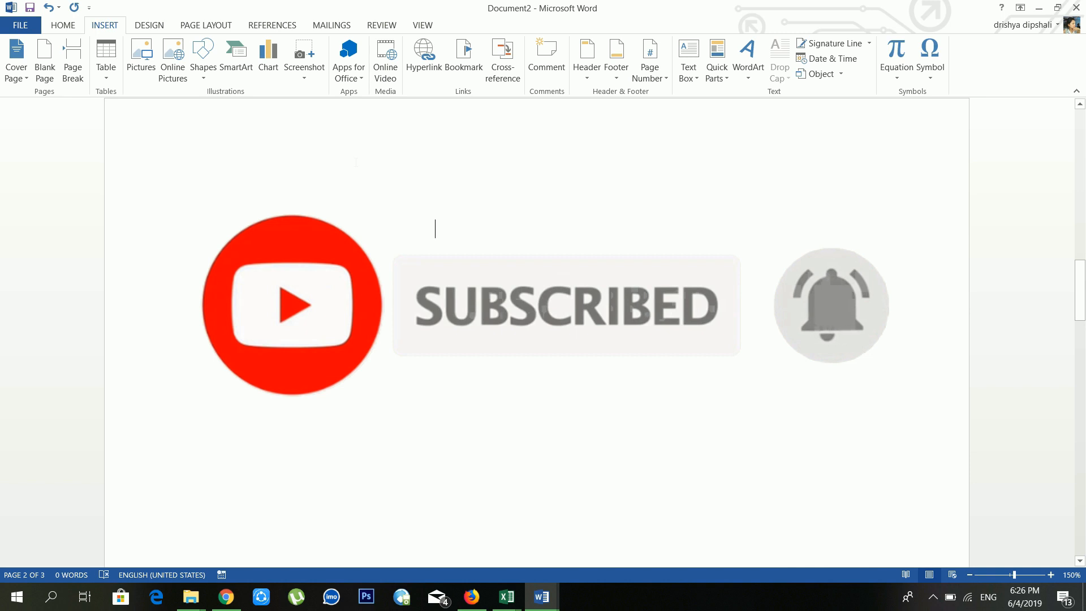
pyautogui.scroll(-10, 436, 230)
pyautogui.write('=')
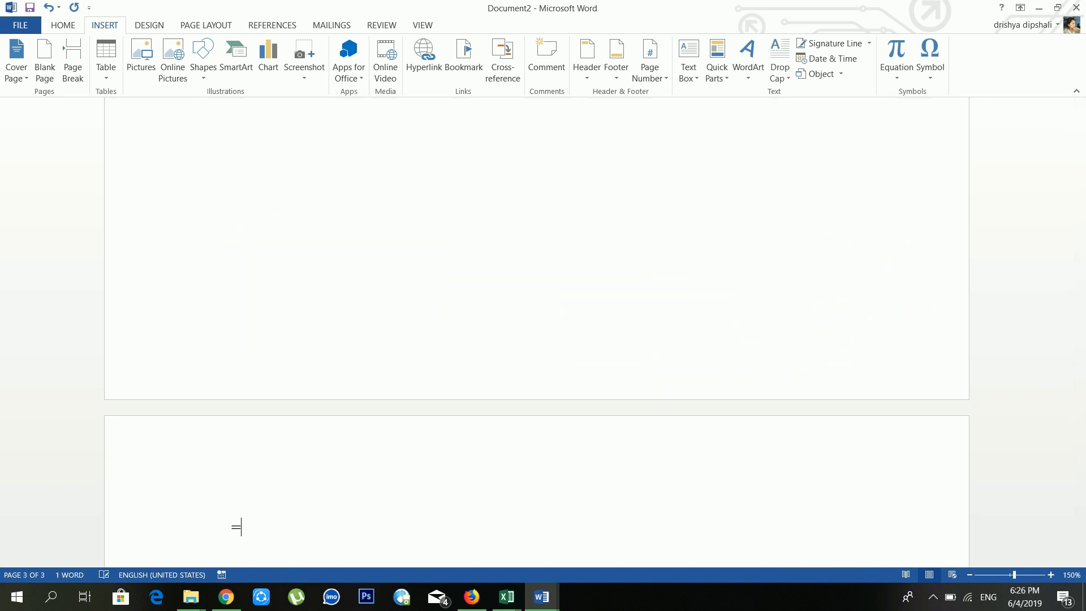
pyautogui.write('rand(3,2)')
# Step: Generate the =rand(3,2) sample paragraphs and add an empty line between the first two
pyautogui.press('Return')
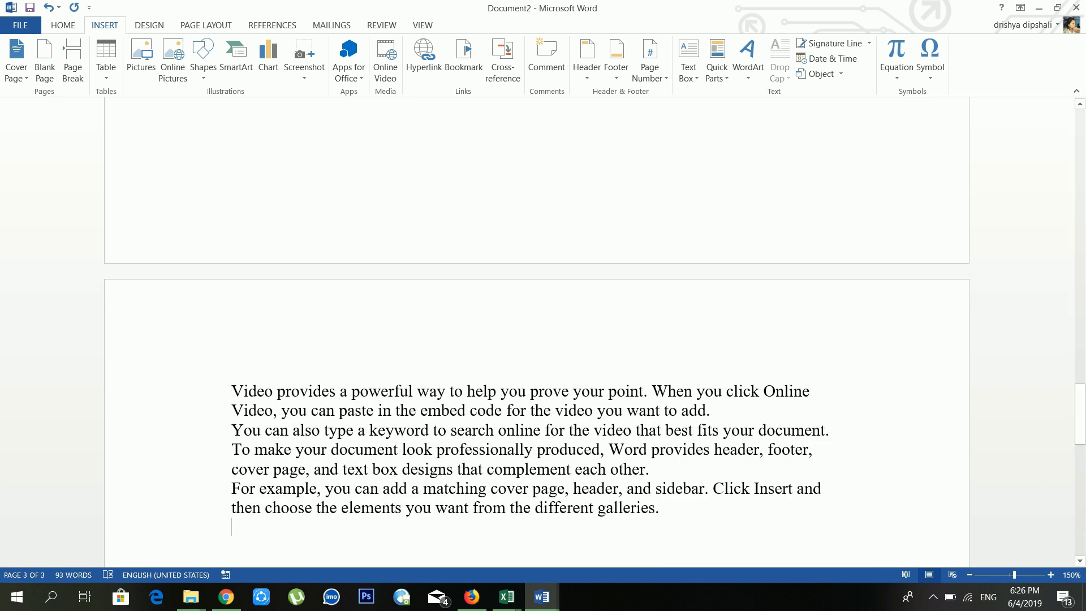
pyautogui.click(834, 469)
pyautogui.press('Up')
pyautogui.press('Up')
pyautogui.press('Return')
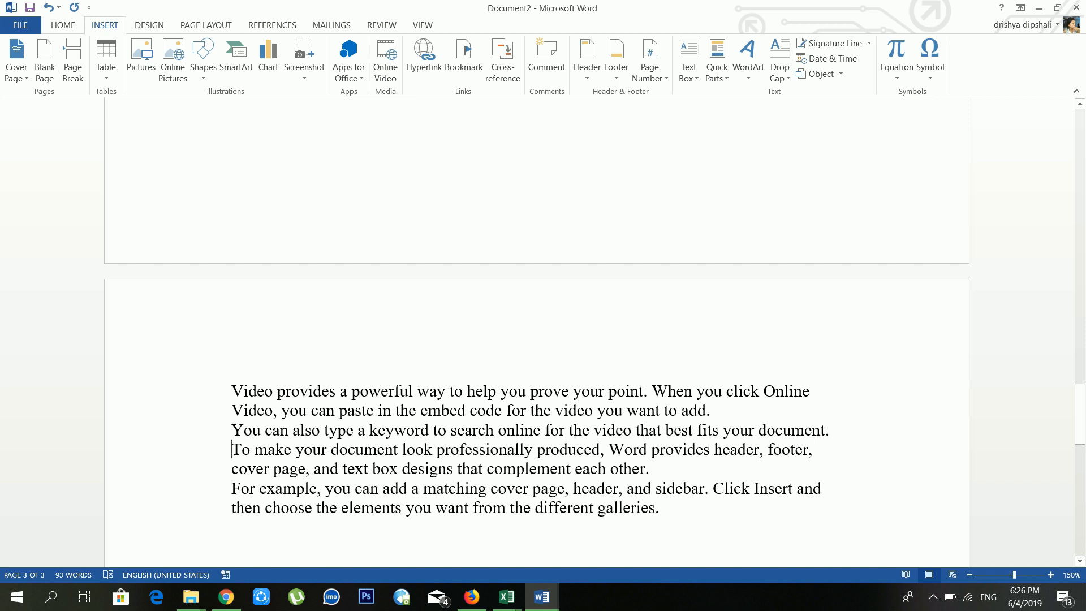
pyautogui.press('Return')
pyautogui.scroll(-3, 537, 339)
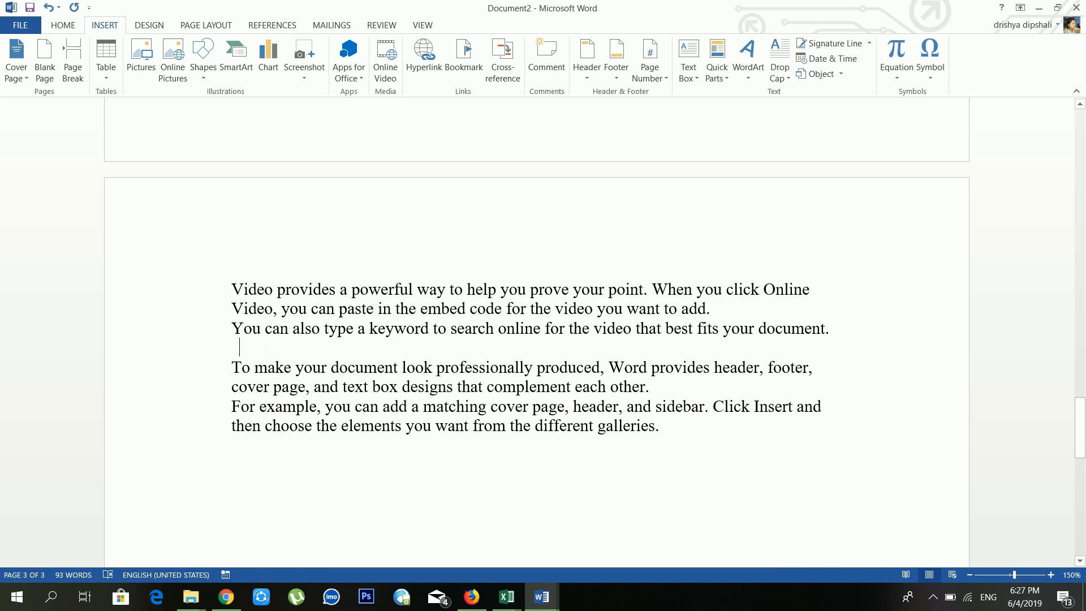
pyautogui.press('BackSpace')
# Step: Push the second paragraph onto a new page, then undo that page break
pyautogui.click(72, 67)
pyautogui.scroll(5, 304, 268)
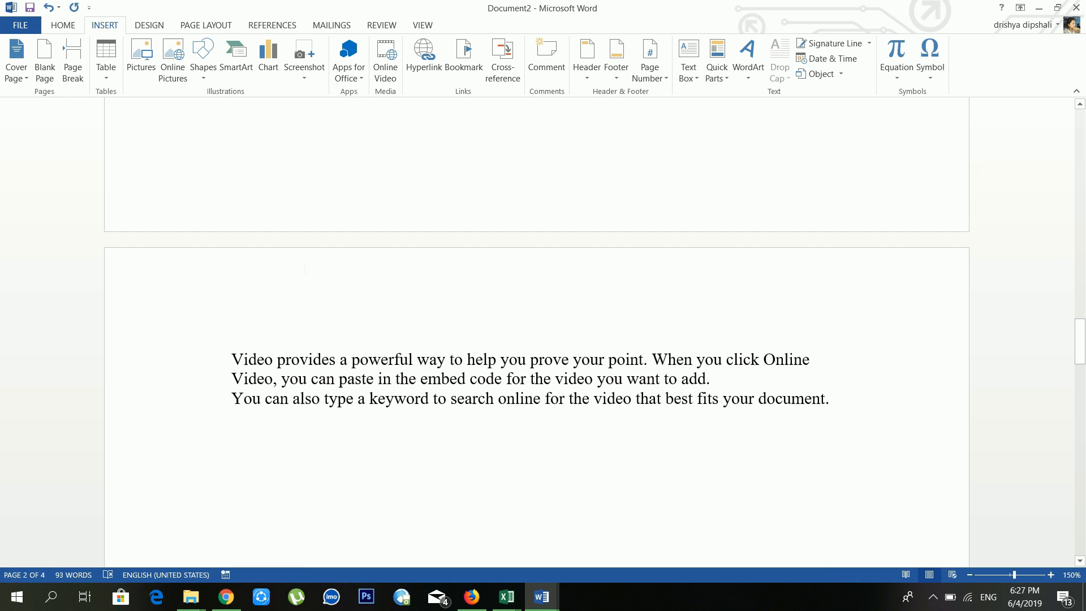
pyautogui.scroll(-3, 326, 371)
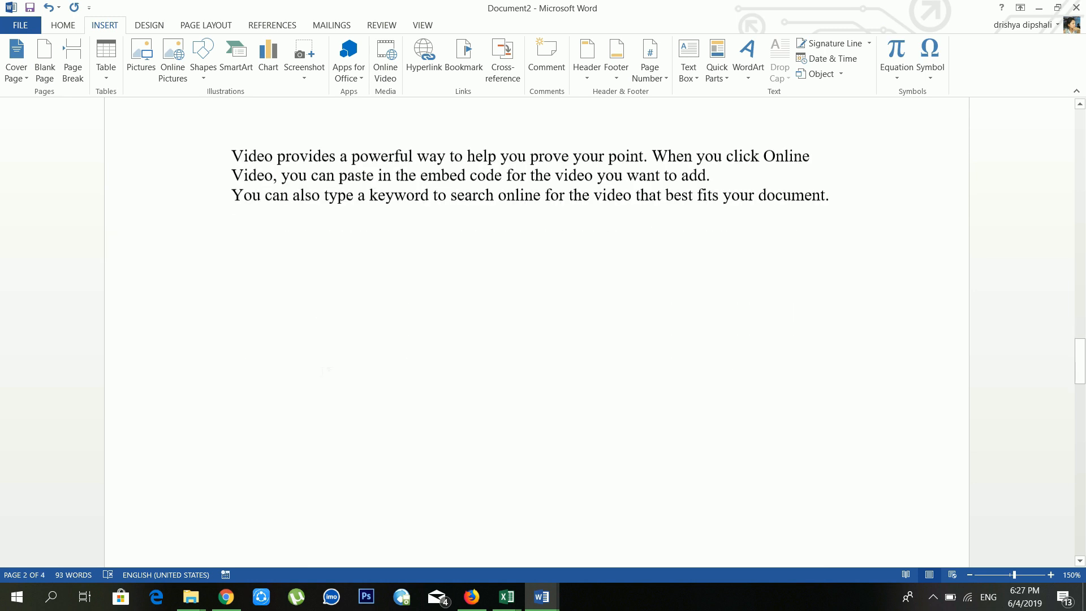
pyautogui.scroll(-10, 326, 373)
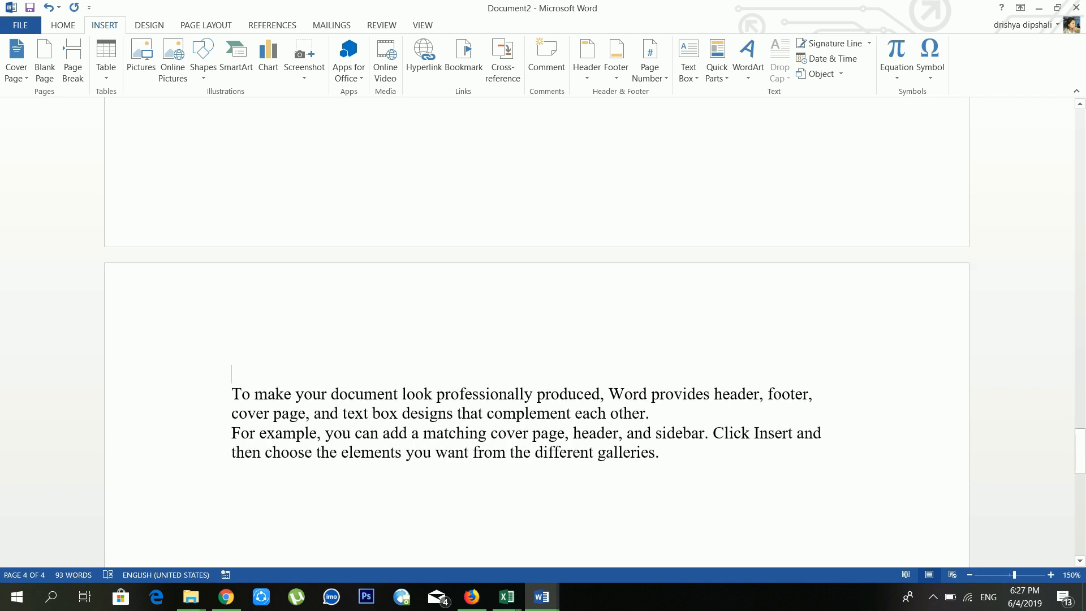
pyautogui.hotkey('ctrl', 'z')
pyautogui.scroll(-5, 164, 138)
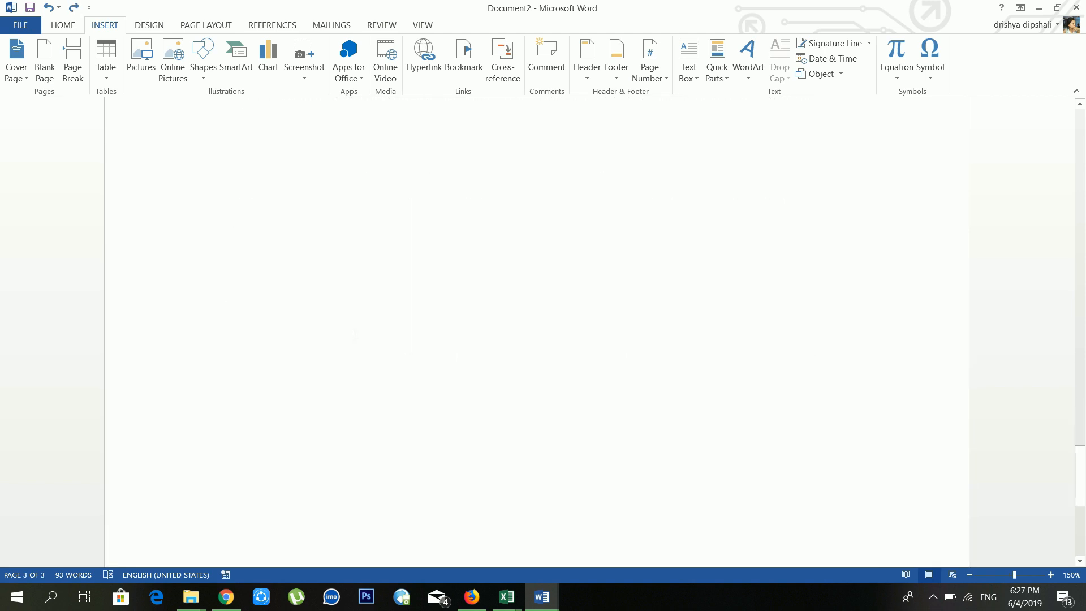
pyautogui.scroll(5, 746, 442)
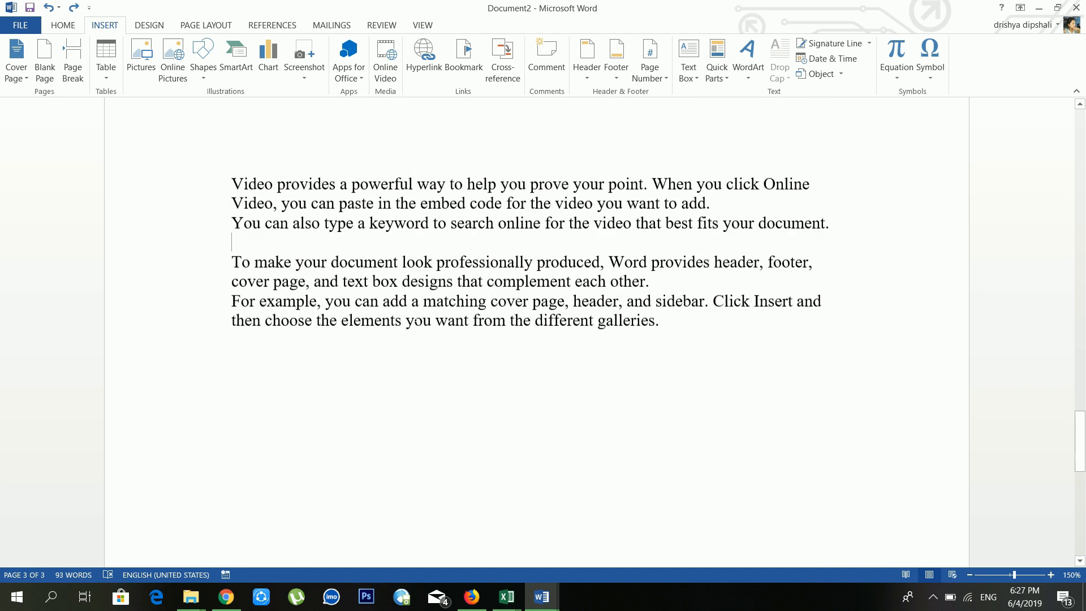
# Step: Add an empty line after 'galleries.' and bring up the Insert Table dropdown
pyautogui.click(698, 411)
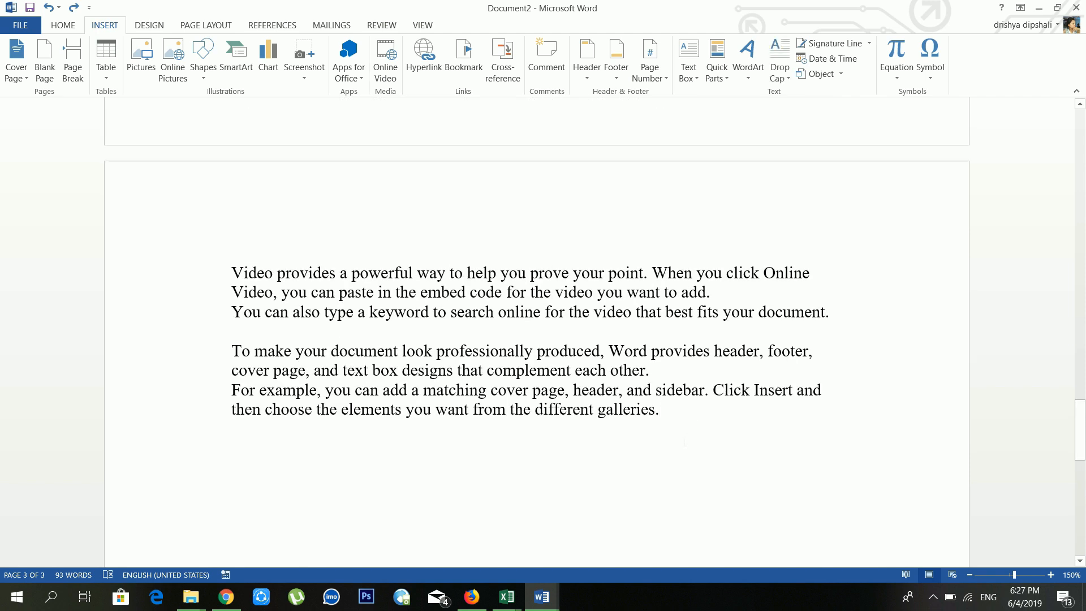
pyautogui.scroll(-1, 685, 443)
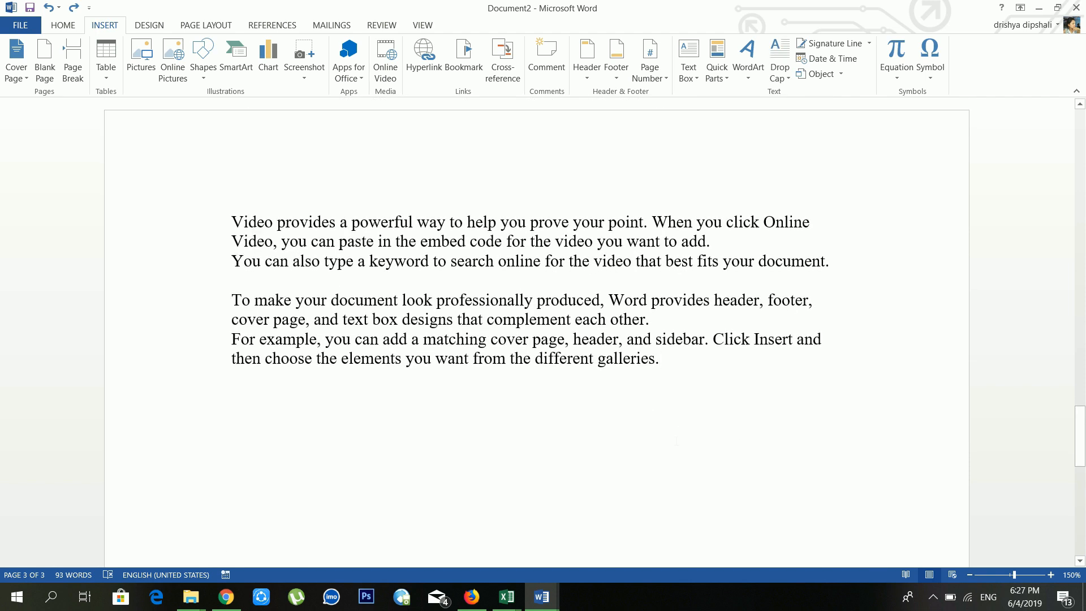
pyautogui.press('Return')
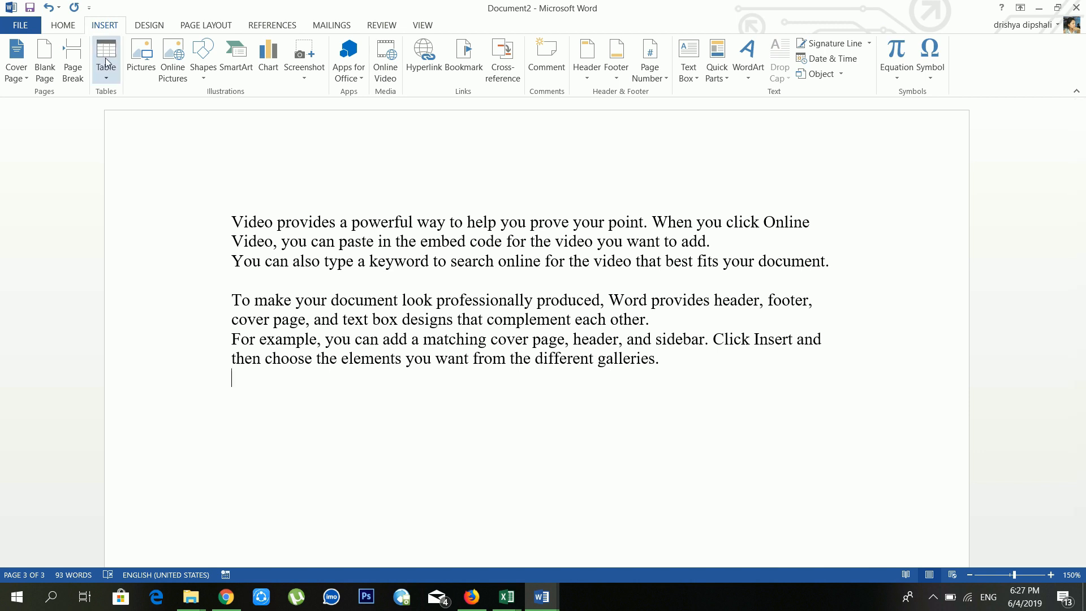
pyautogui.scroll(-11, 665, 329)
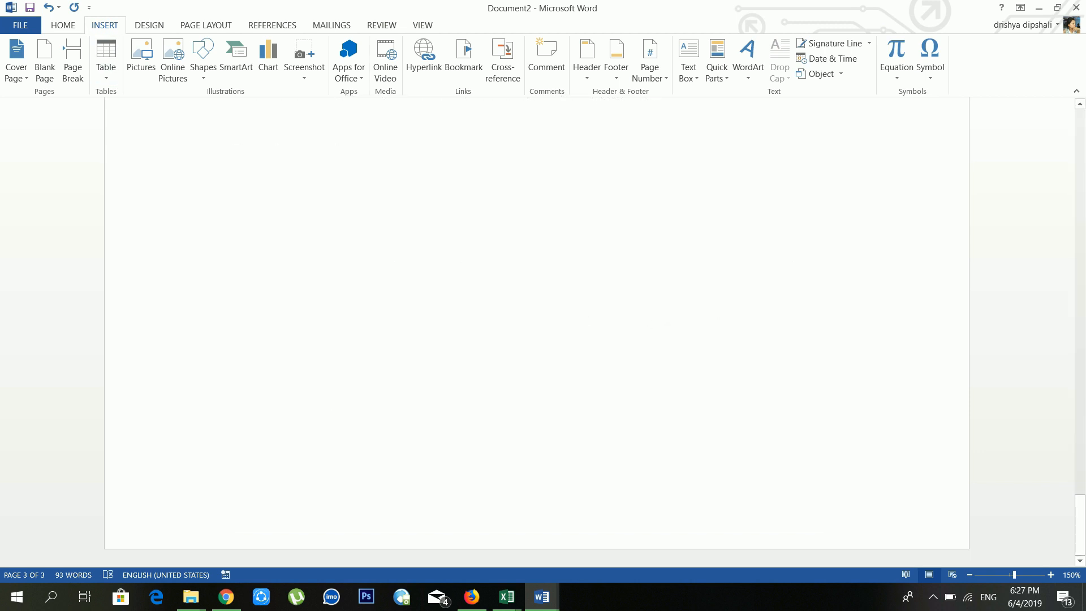
pyautogui.scroll(5, 465, 336)
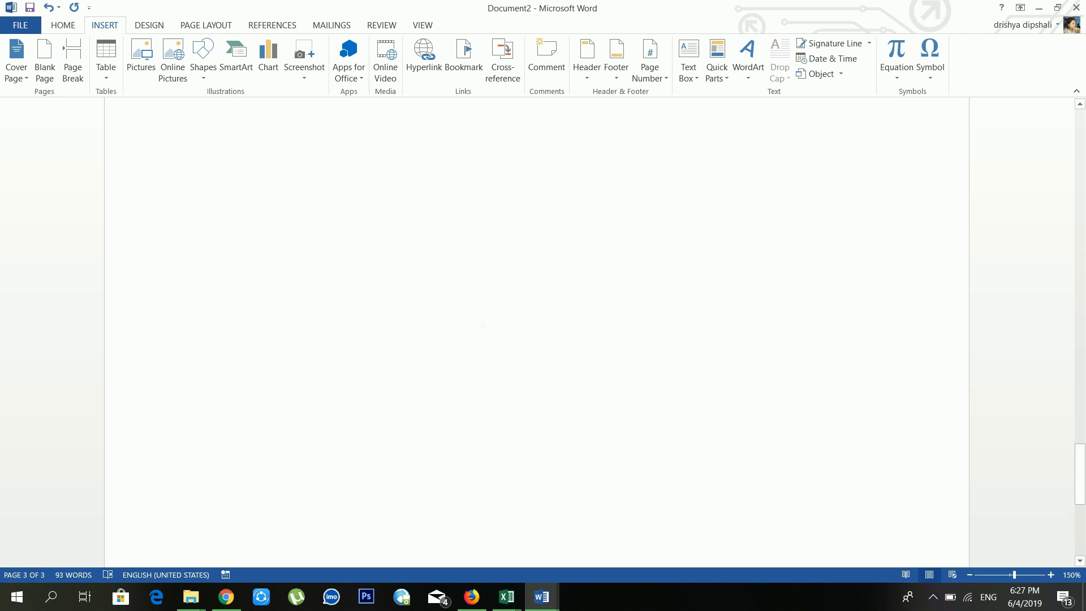
pyautogui.scroll(5, 481, 327)
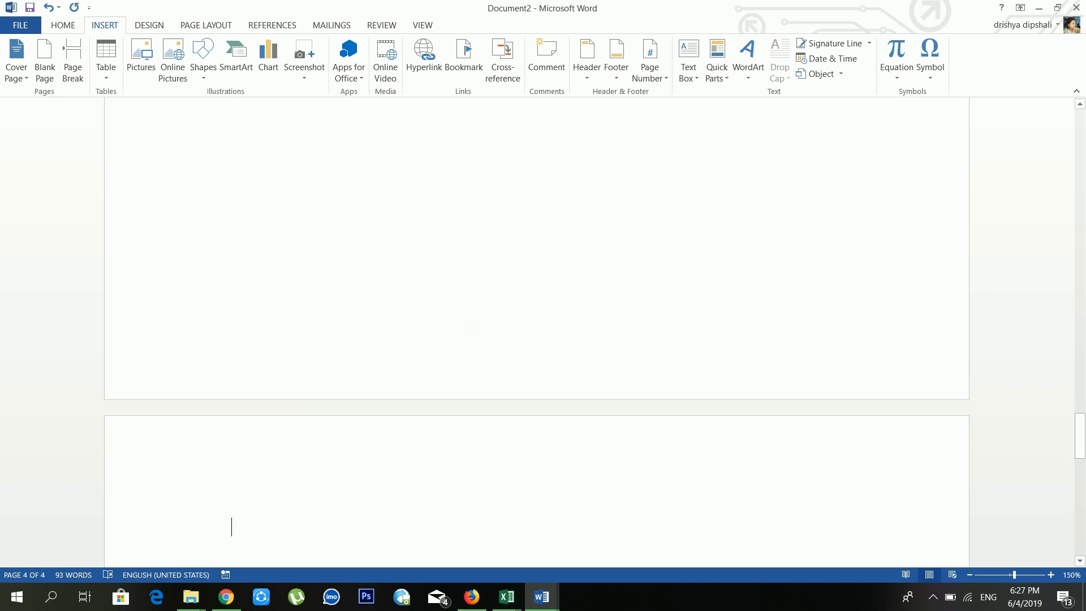
pyautogui.scroll(-2, 365, 483)
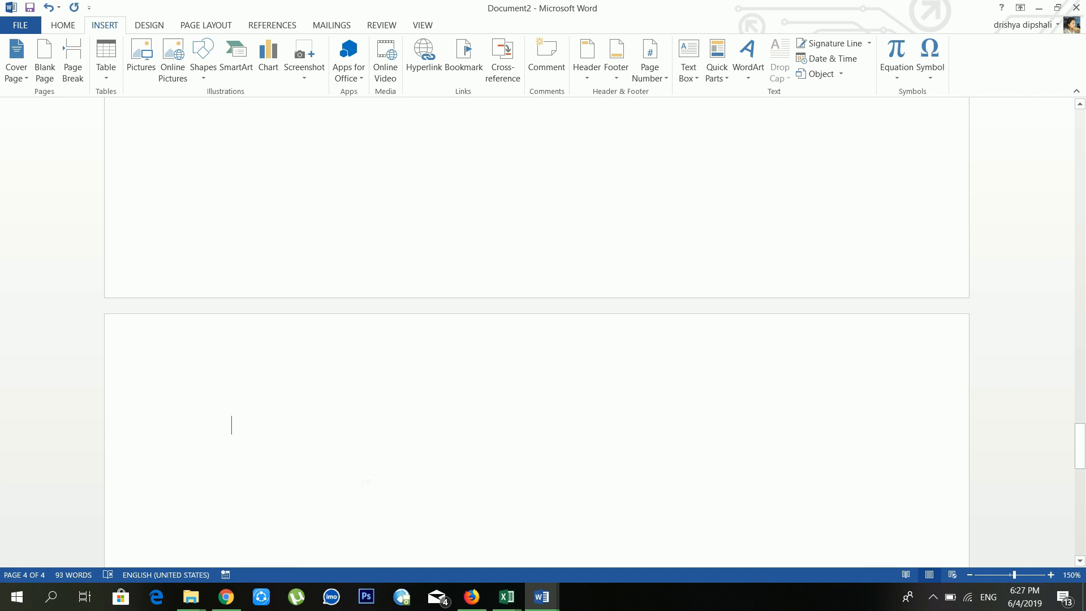
pyautogui.click(117, 79)
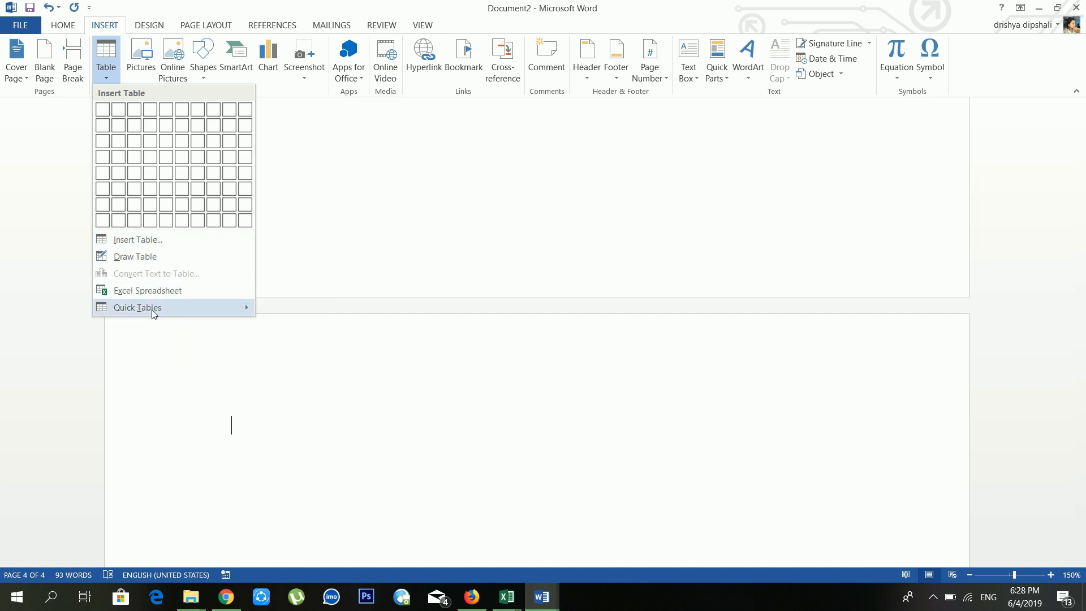
# Step: Insert a table with 4 columns and 6 rows via the Insert Table dialog
pyautogui.moveTo(152, 311)
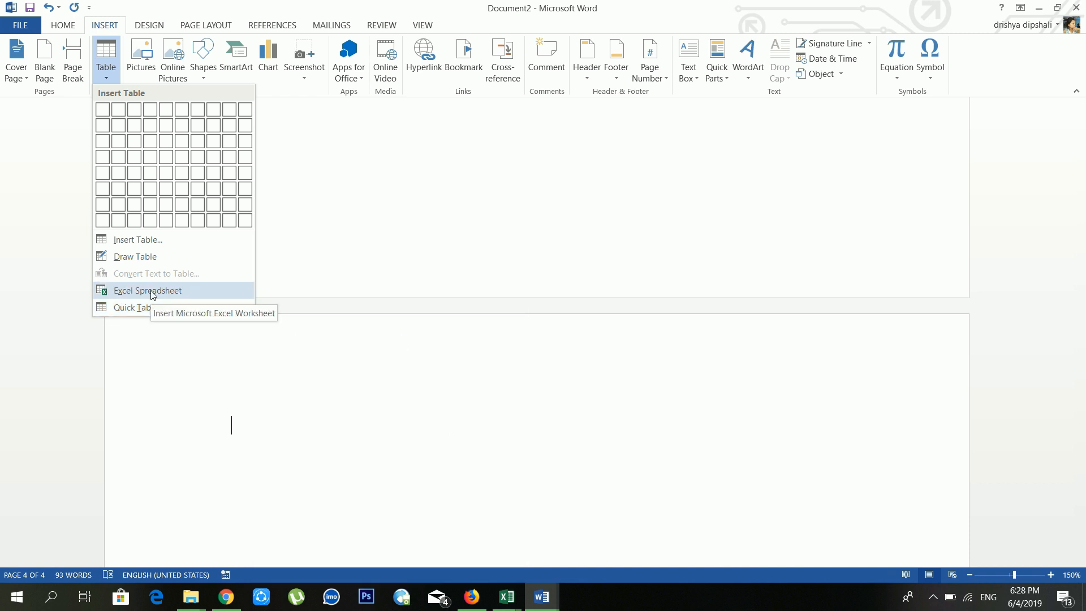
pyautogui.click(159, 245)
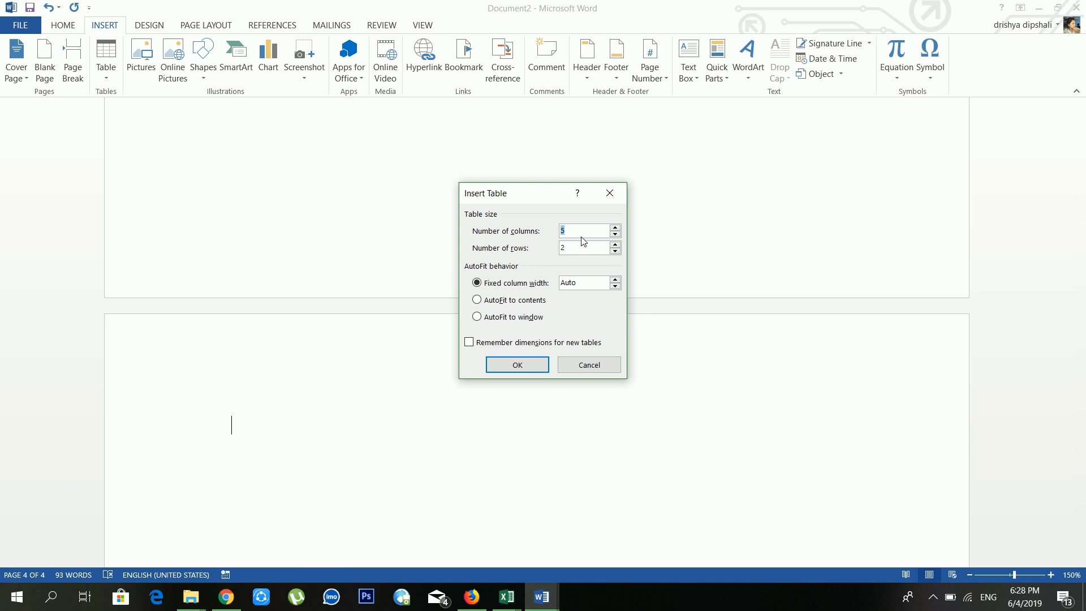
pyautogui.click(564, 230)
pyautogui.moveTo(564, 231); pyautogui.dragTo(555, 236)
pyautogui.write('4')
pyautogui.press('Tab')
pyautogui.write('6')
pyautogui.click(517, 363)
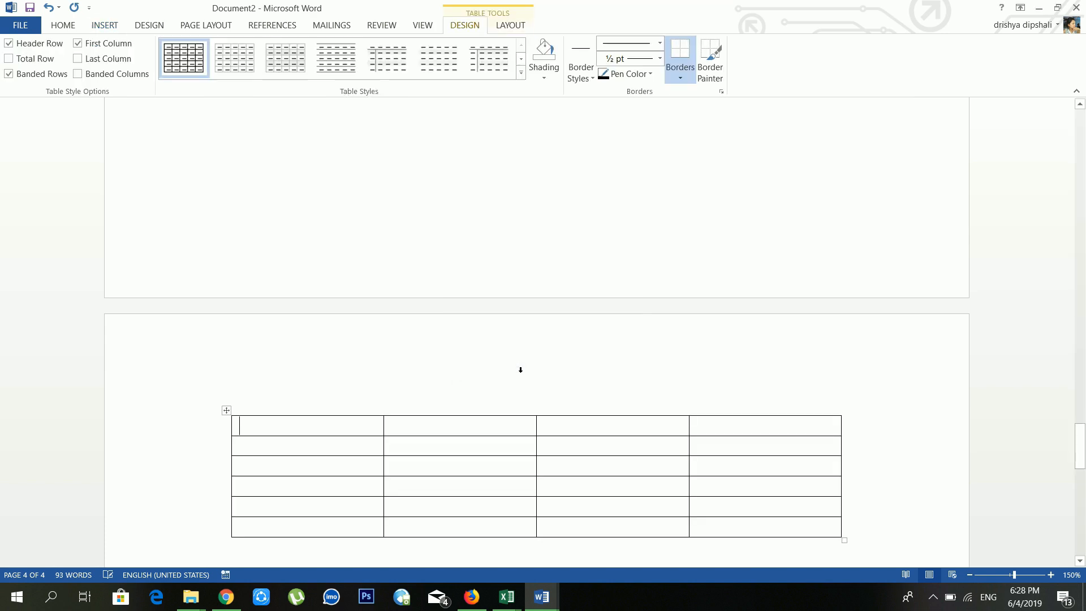
# Step: Drag the table's bottom-right handle down to make its rows taller
pyautogui.scroll(-3, 521, 369)
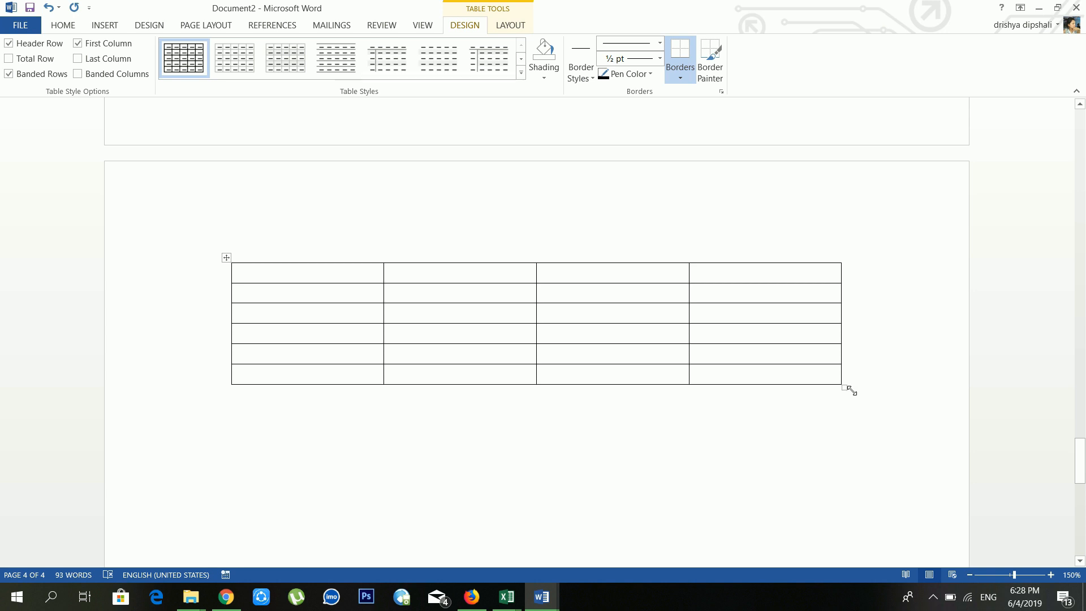
pyautogui.moveTo(851, 391); pyautogui.dragTo(845, 391)
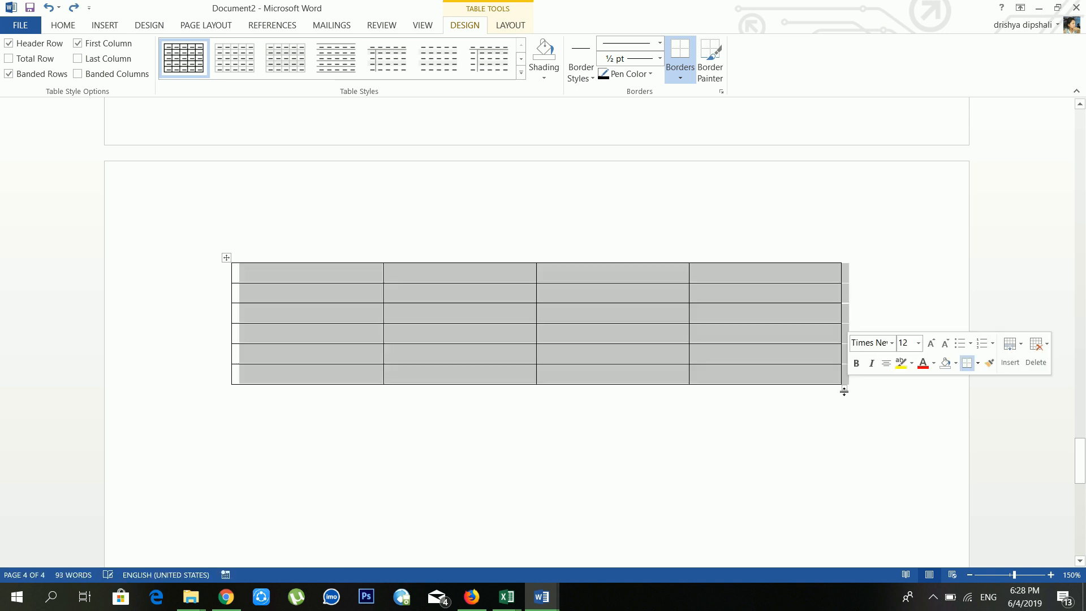
pyautogui.click(803, 373)
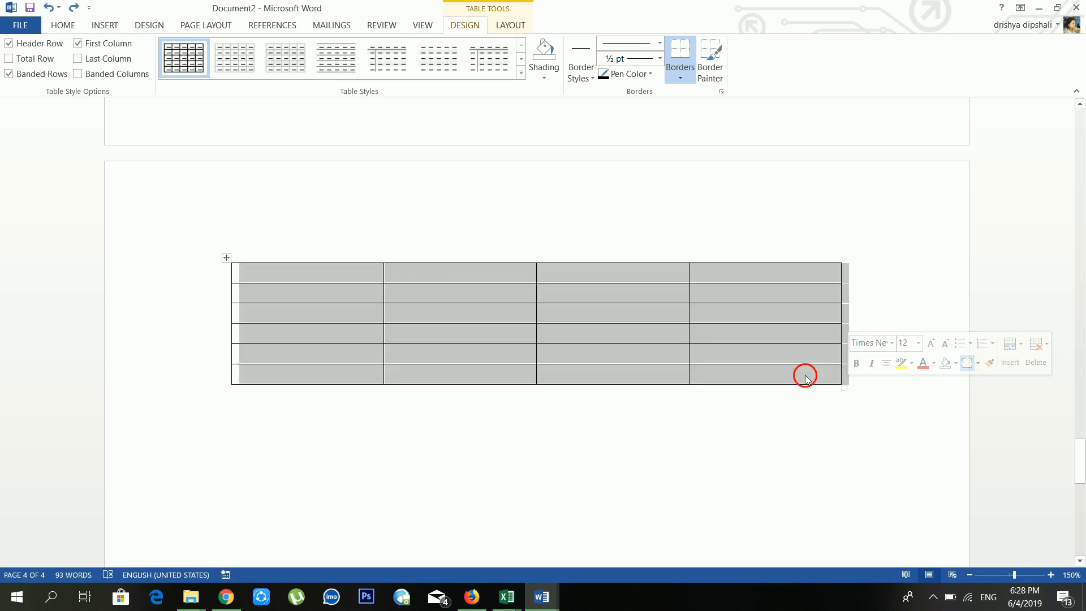
pyautogui.moveTo(849, 388); pyautogui.dragTo(840, 441)
# Step: Narrow the table's first column by dragging its right border left
pyautogui.click(436, 301)
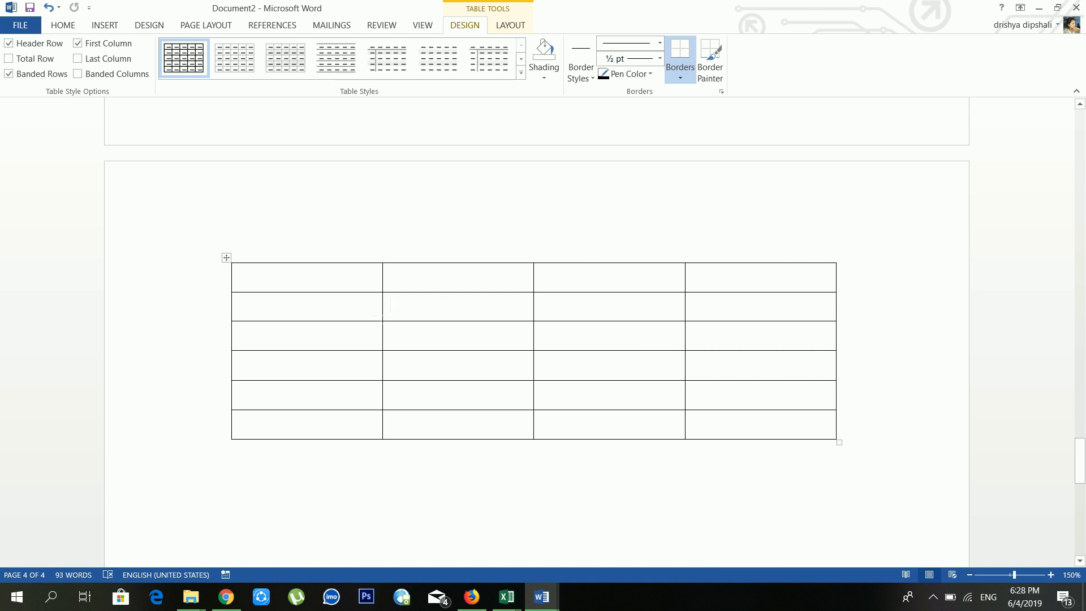
pyautogui.moveTo(382, 308)
pyautogui.mouseDown()
pyautogui.moveTo(309, 325)
pyautogui.moveTo(379, 323)
pyautogui.mouseUp()
pyautogui.click(379, 273)
pyautogui.click(424, 261)
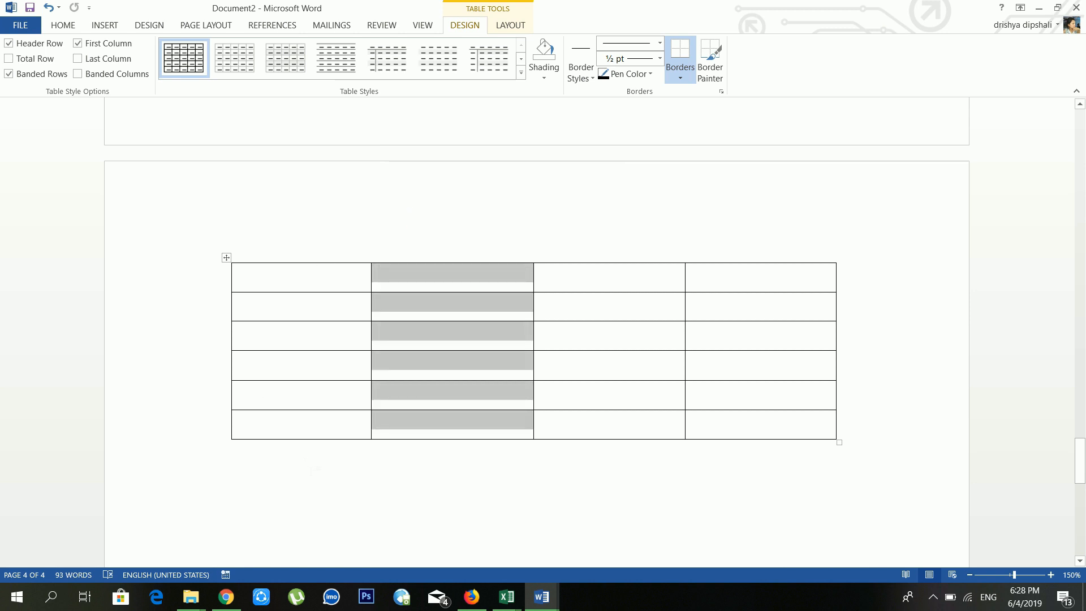
pyautogui.click(315, 470)
# Step: Put the caret in the table's first cell and show the Table Tools Design options
pyautogui.click(343, 310)
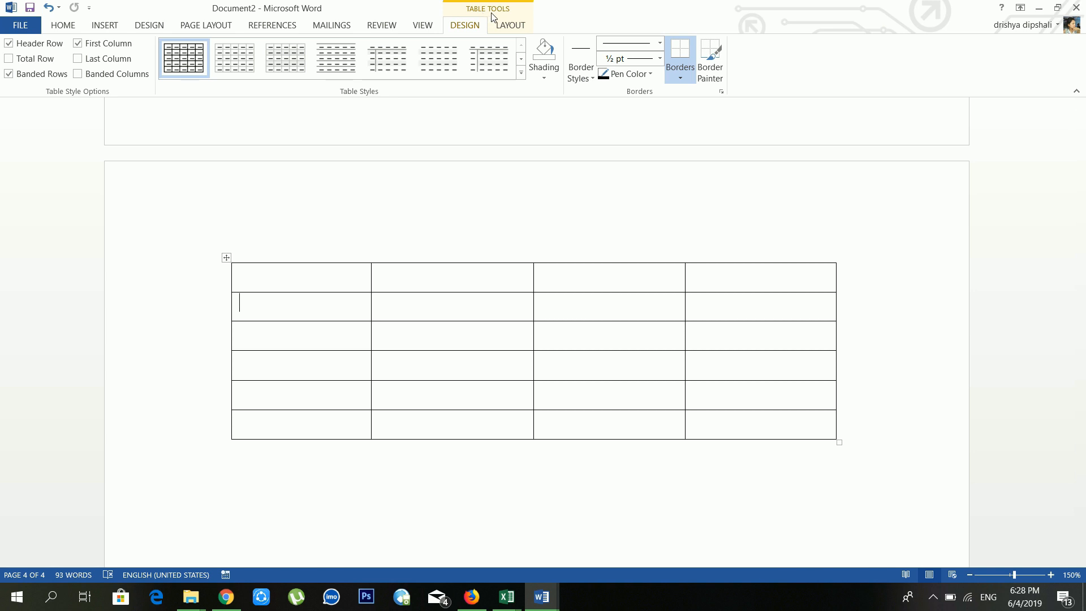
pyautogui.scroll(-3, 449, 337)
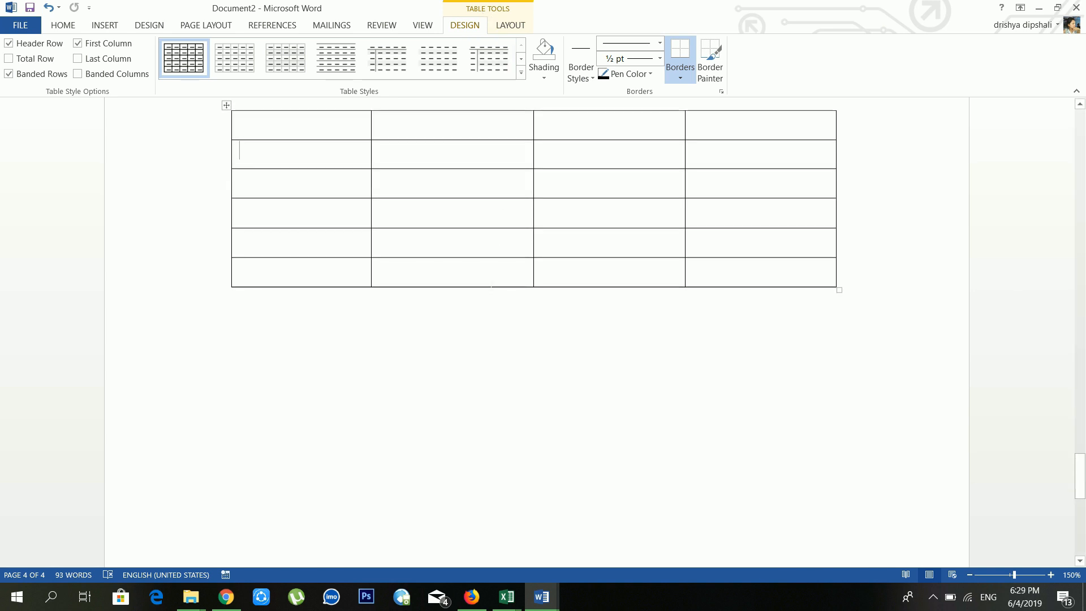
pyautogui.click(448, 336)
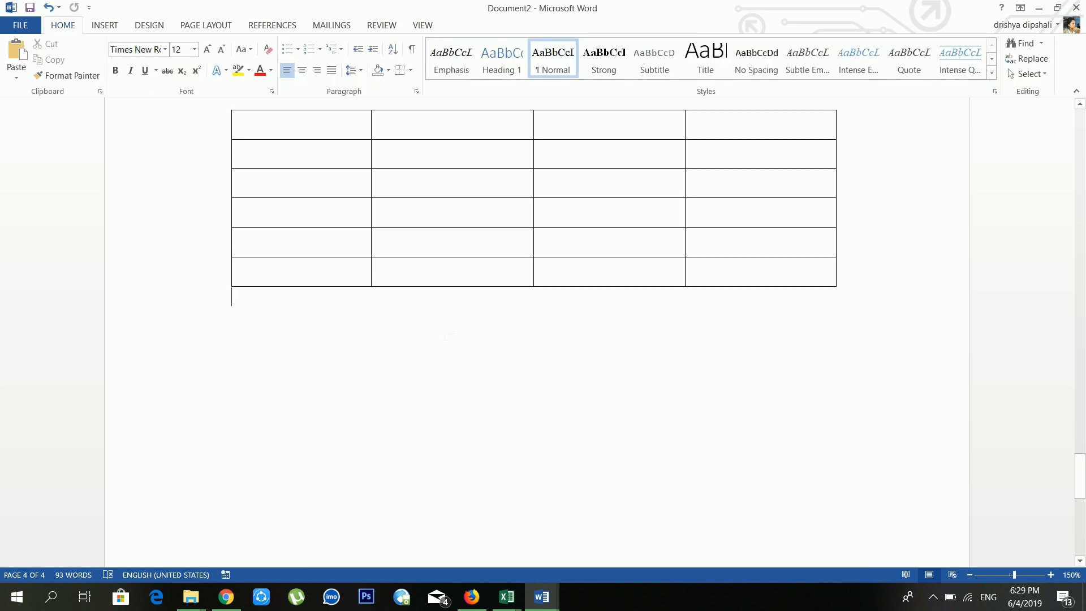
pyautogui.scroll(2, 448, 337)
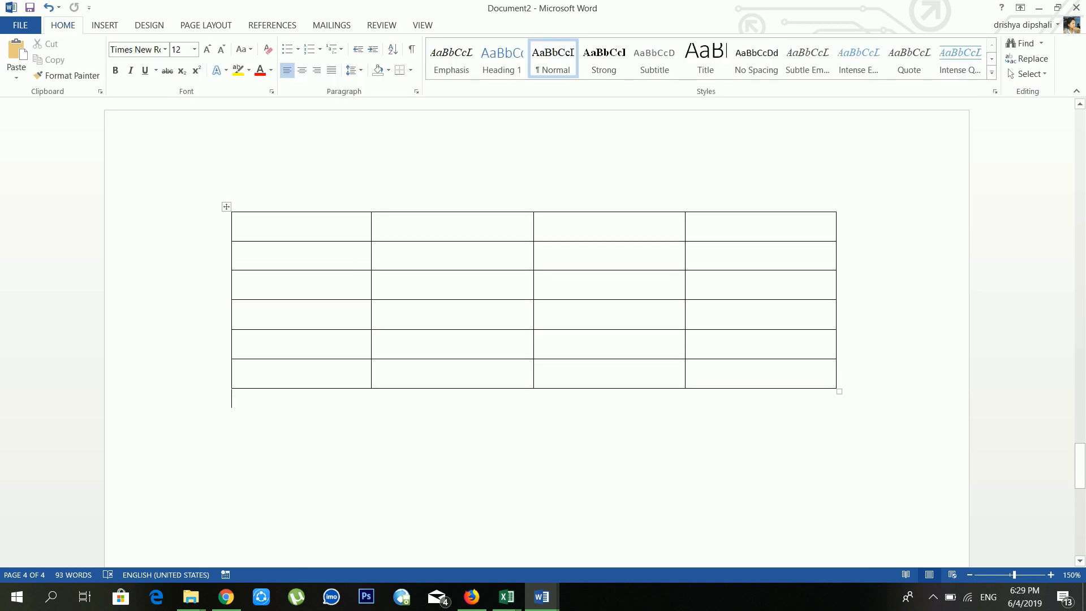
pyautogui.click(358, 230)
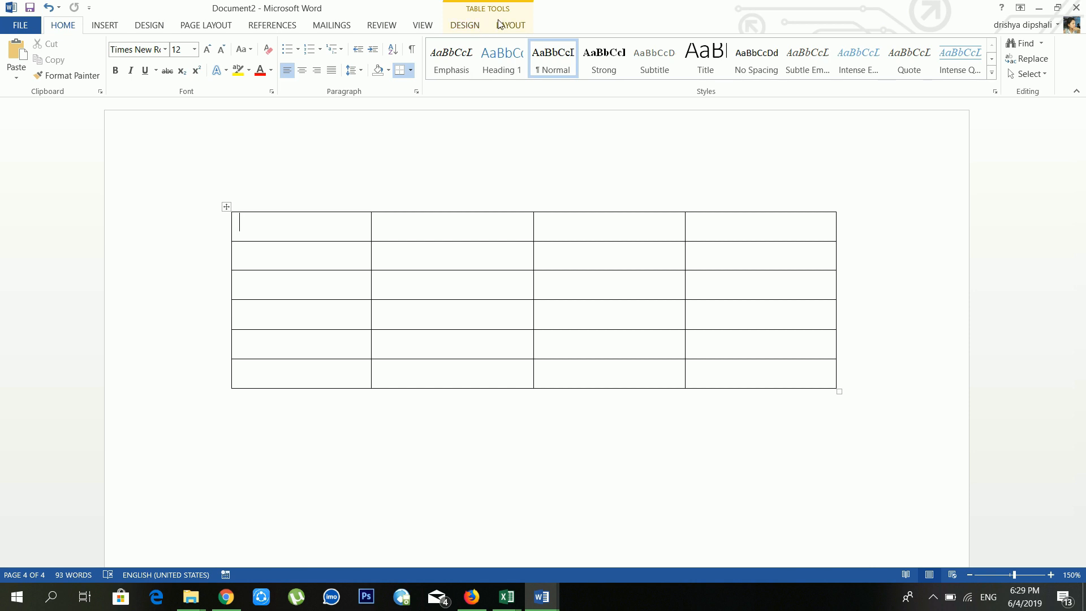
pyautogui.click(467, 26)
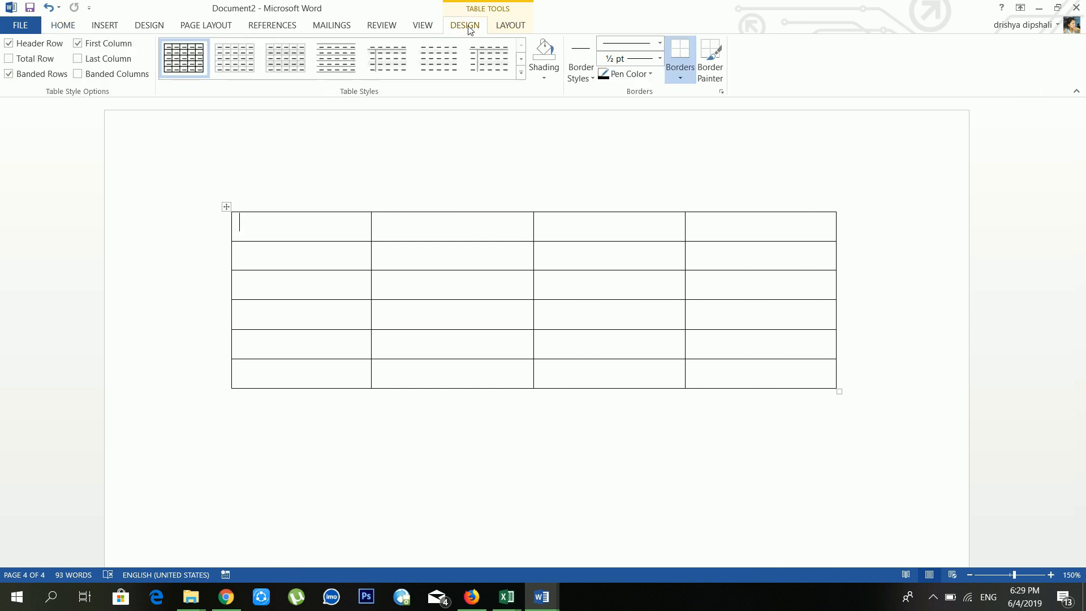
# Step: Compare the Table Tools Design and Layout tabs, then expand the full Table Styles gallery
pyautogui.click(502, 28)
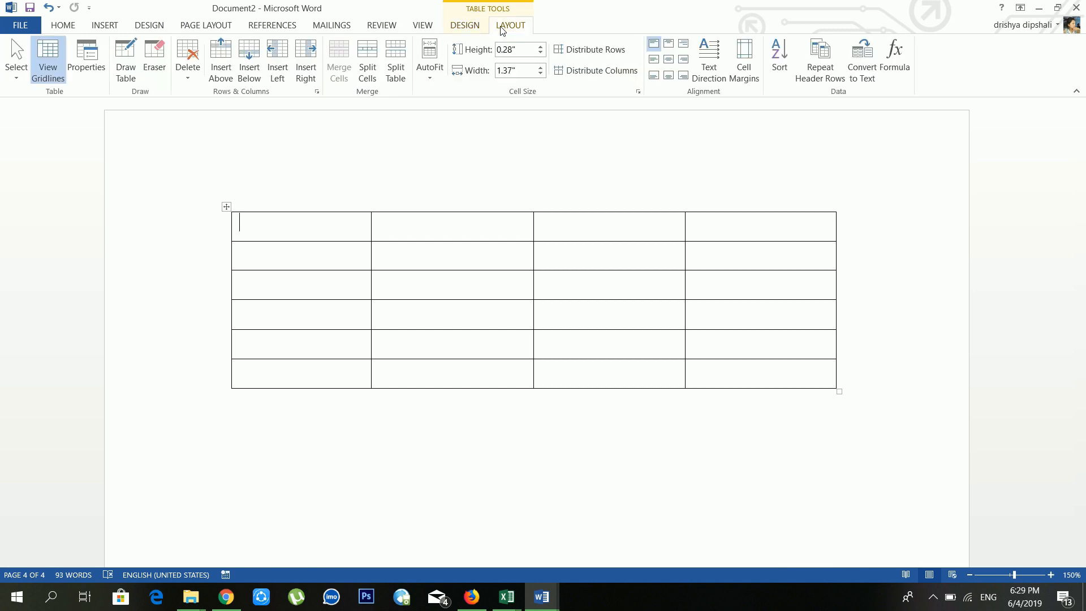
pyautogui.click(467, 27)
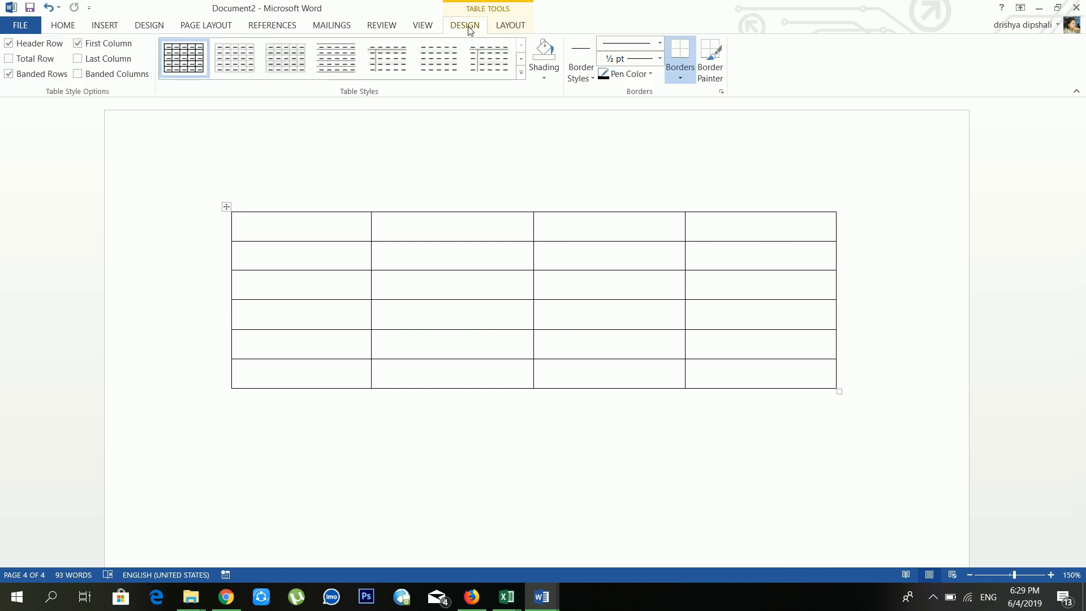
pyautogui.click(512, 31)
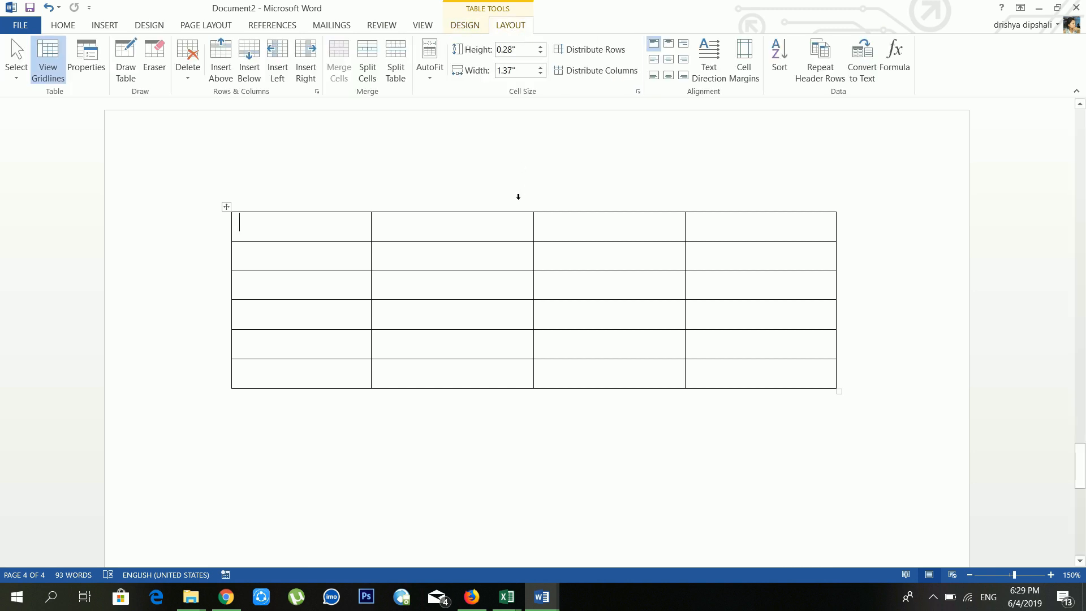
pyautogui.click(465, 25)
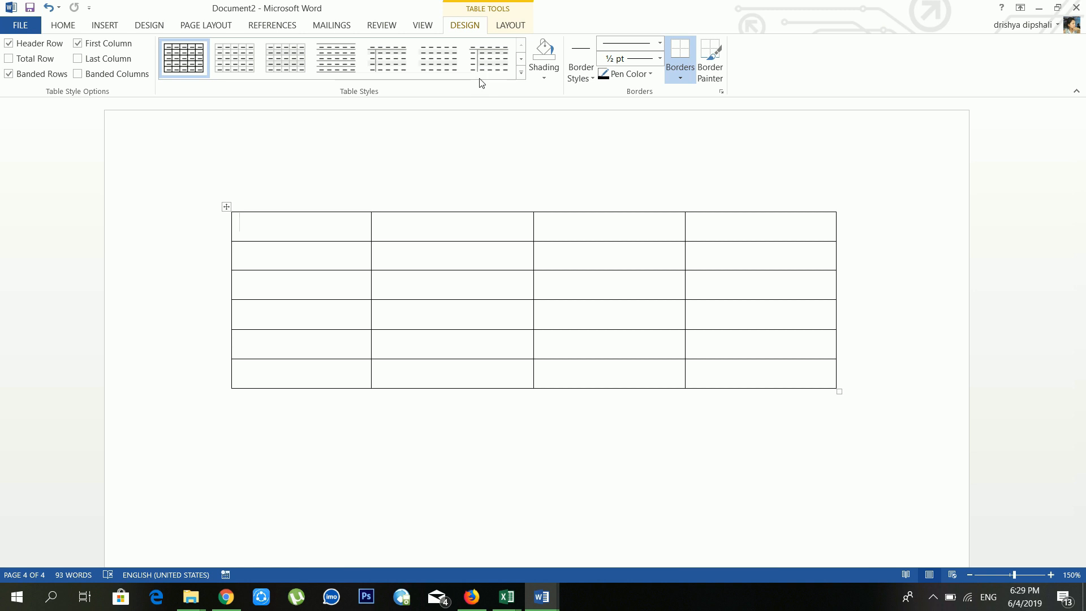
pyautogui.click(521, 73)
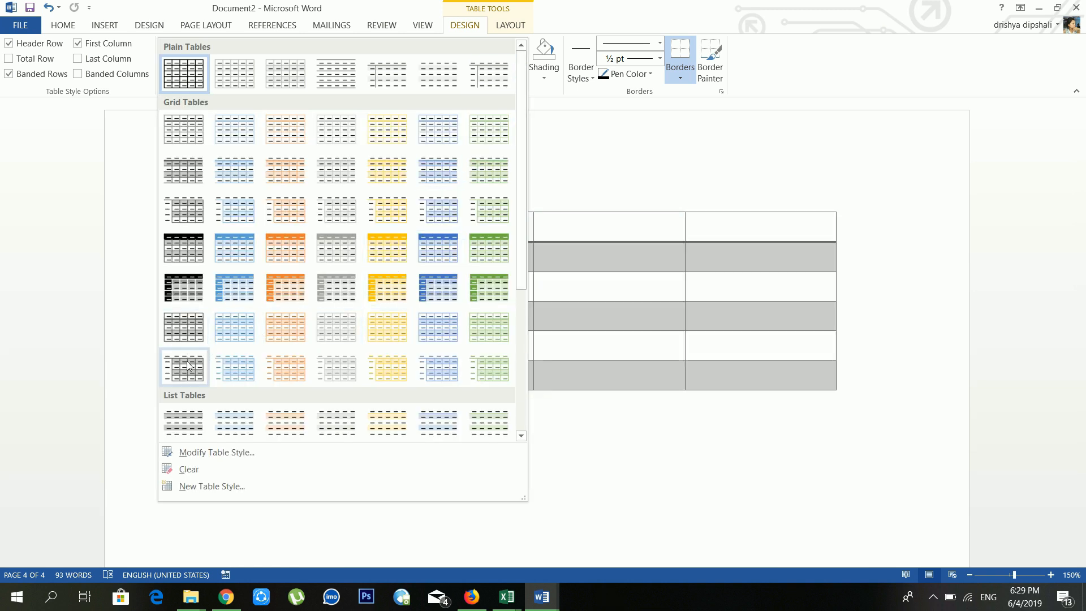
# Step: Try the orange List Table style, undo it, and apply the yellow Grid Table style
pyautogui.scroll(-3, 297, 346)
pyautogui.click(292, 344)
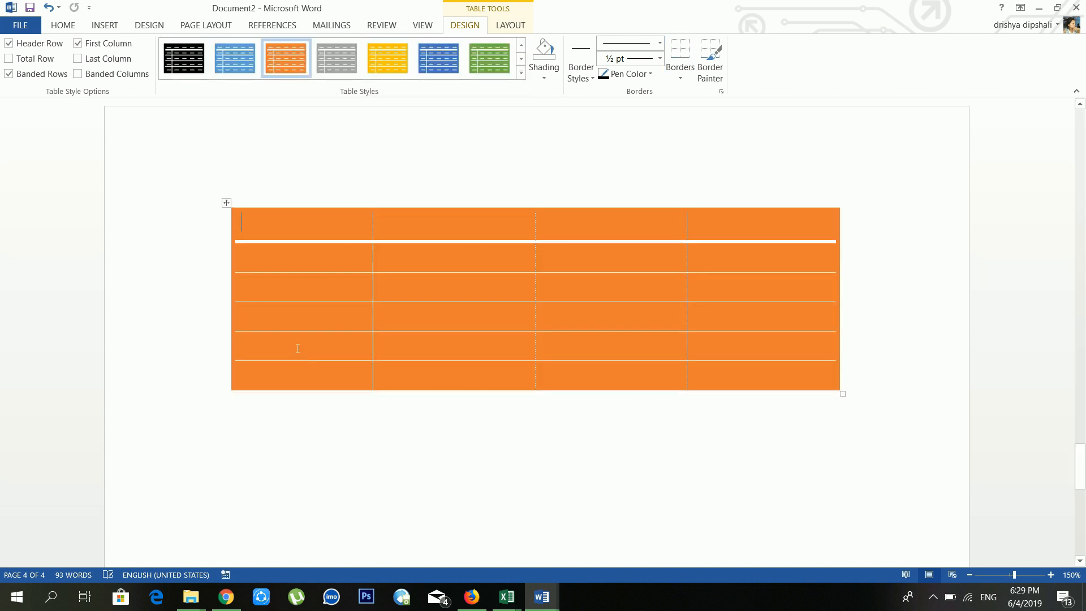
pyautogui.click(49, 7)
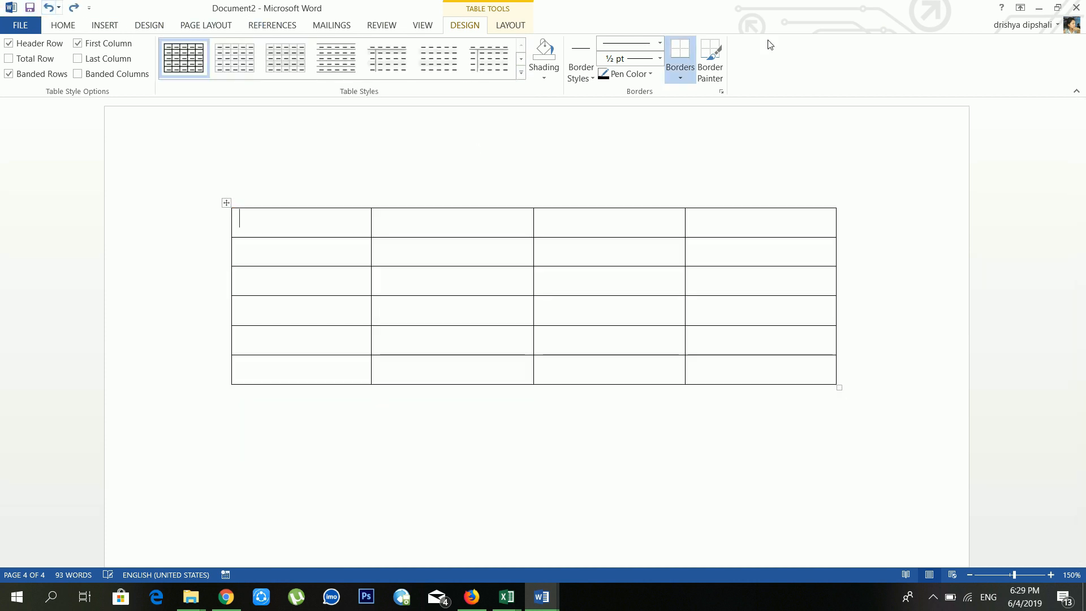
pyautogui.click(522, 74)
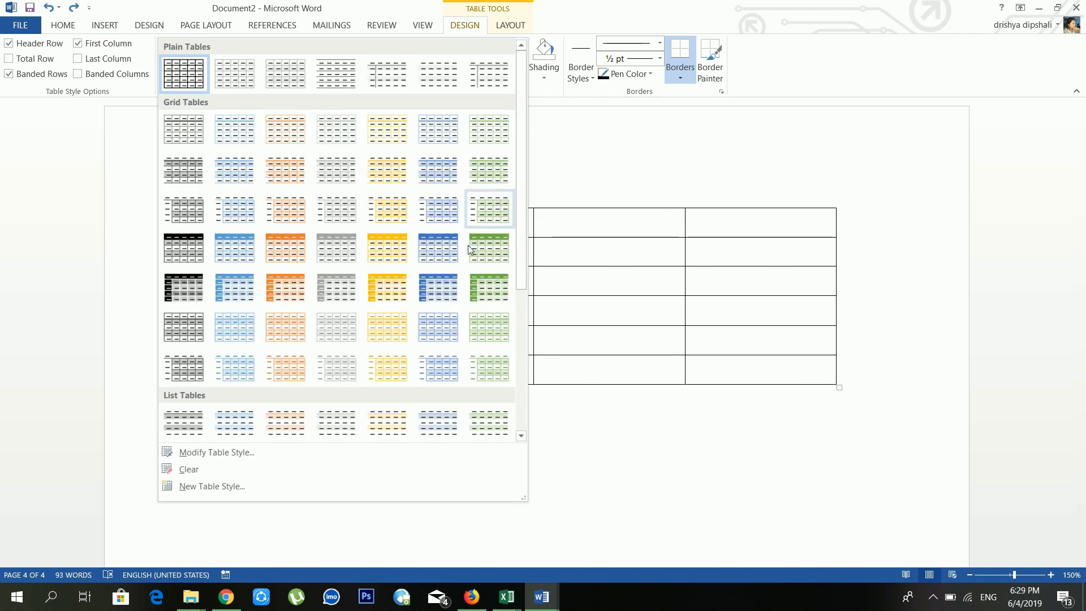
pyautogui.click(395, 292)
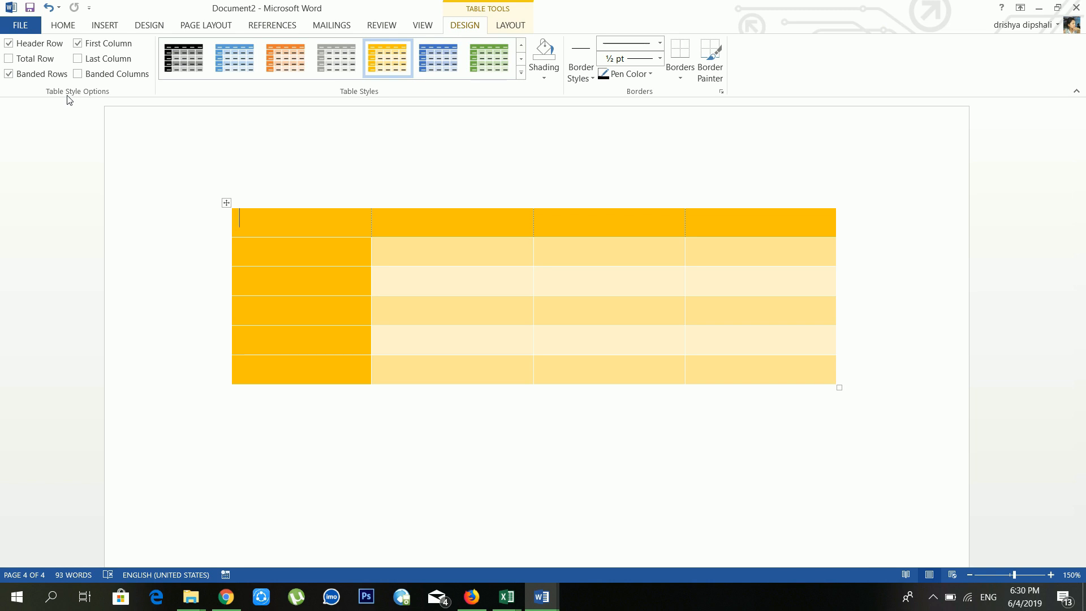
# Step: Toggle Header Row and First Column, then undo back to the plain black grid
pyautogui.click(40, 45)
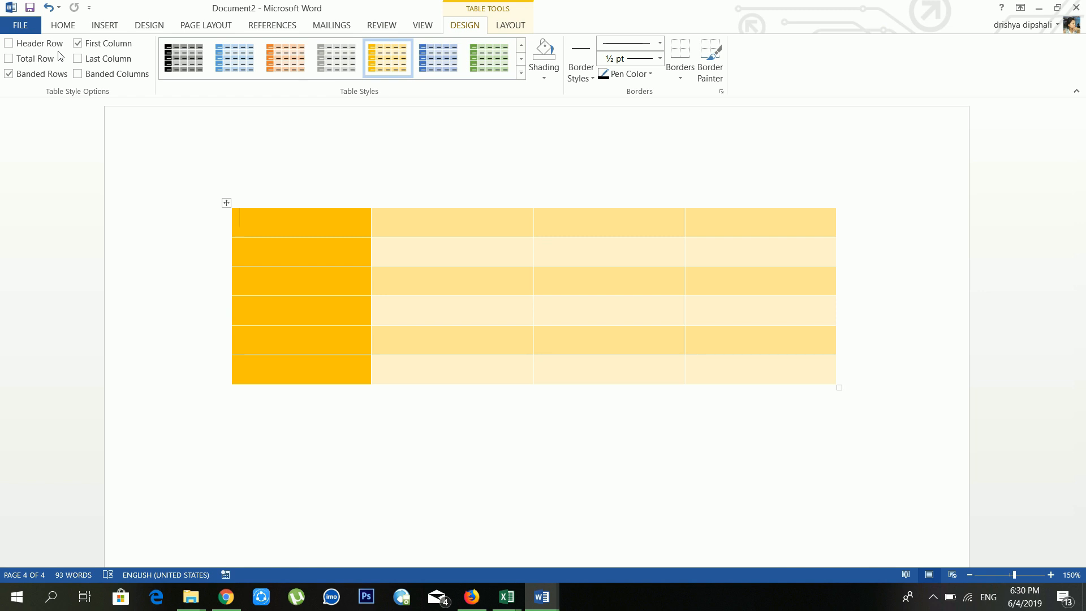
pyautogui.click(42, 45)
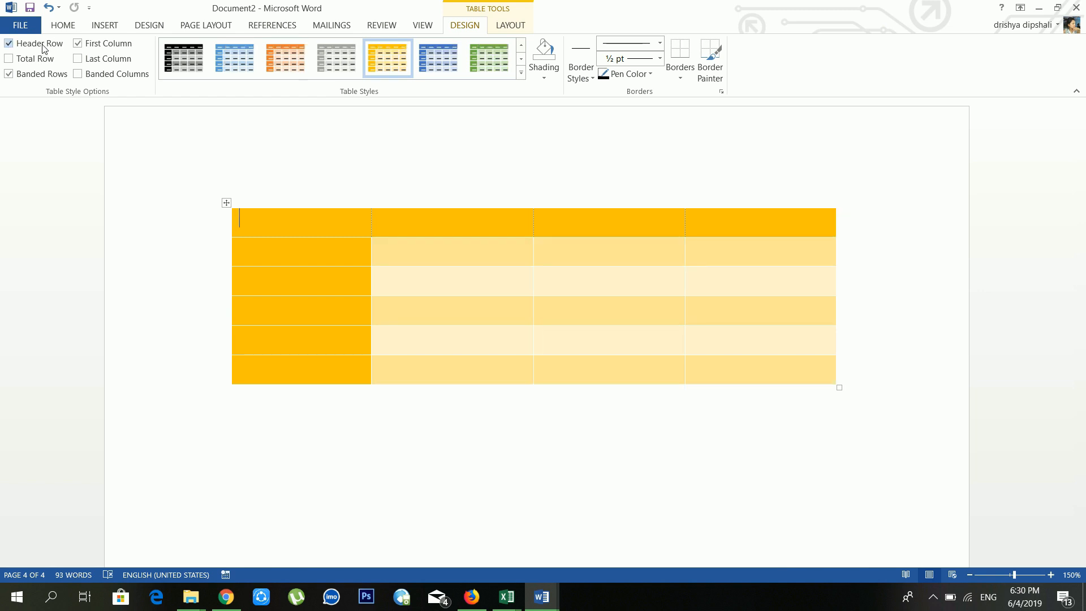
pyautogui.click(89, 48)
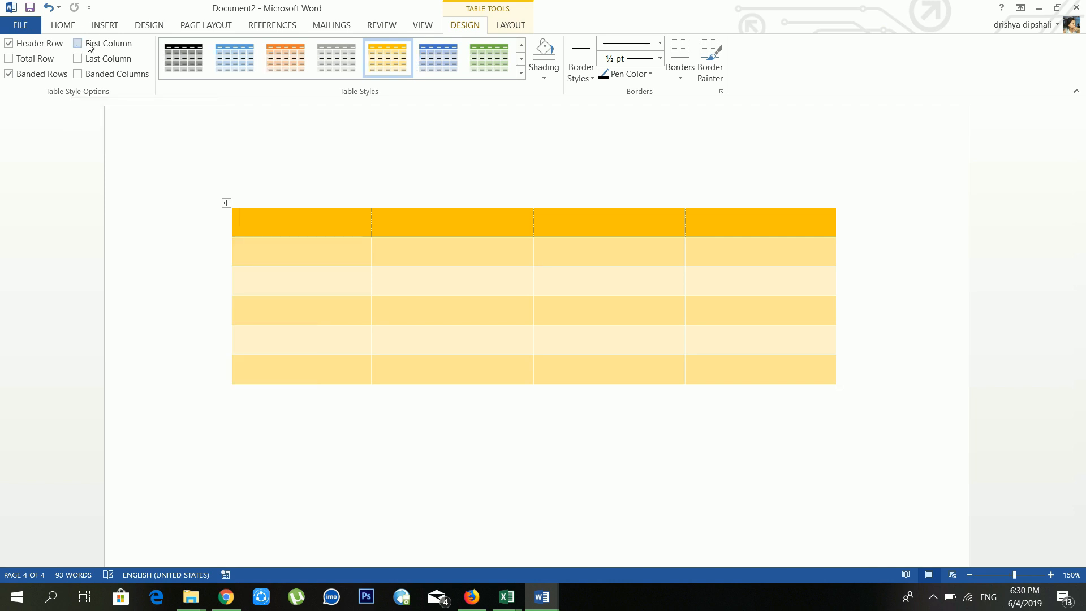
pyautogui.click(90, 47)
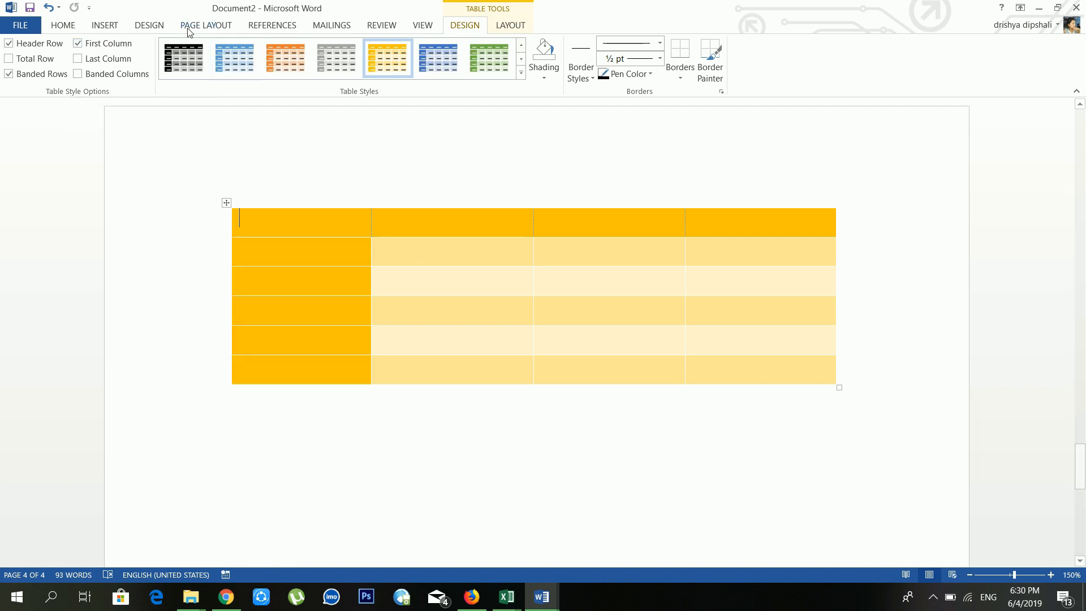
pyautogui.click(49, 7)
pyautogui.click(49, 6)
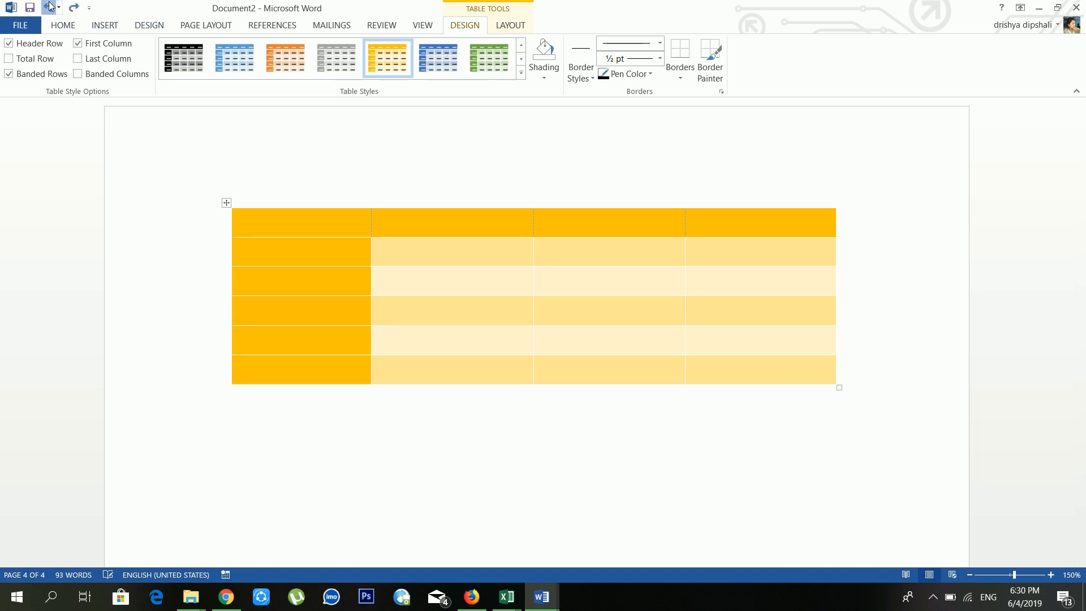
pyautogui.click(48, 7)
pyautogui.click(49, 7)
pyautogui.click(48, 7)
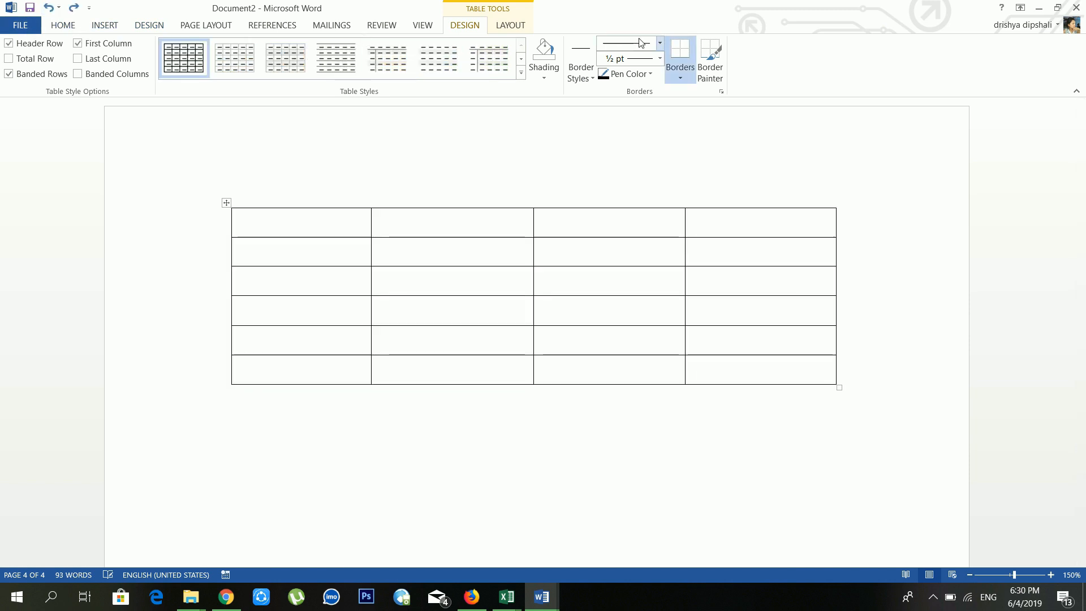
# Step: Shade the first two header cells orange and gold, then undo both shadings
pyautogui.click(513, 223)
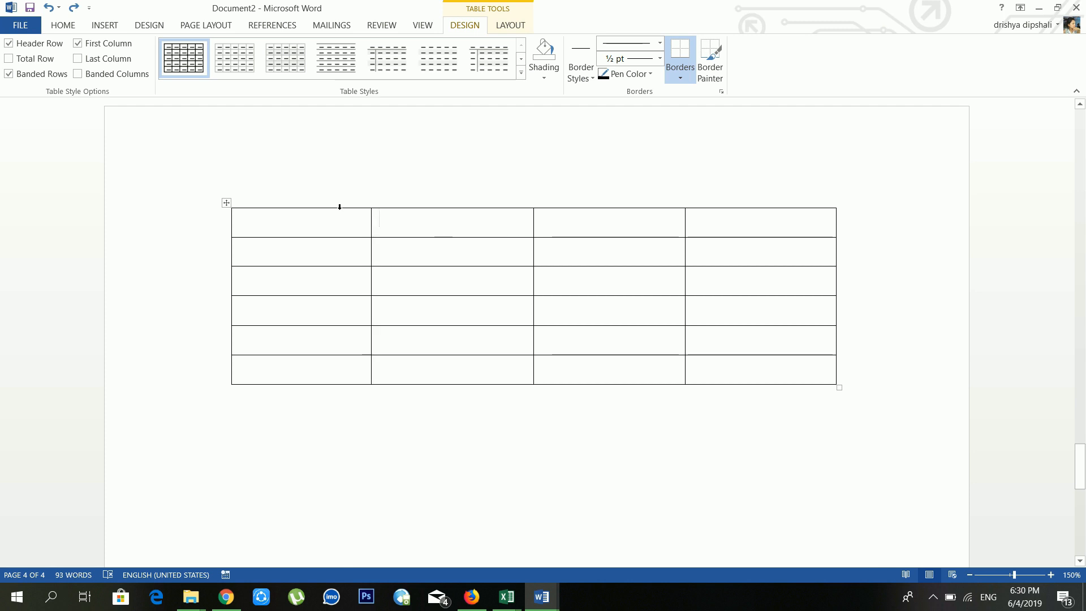
pyautogui.click(544, 74)
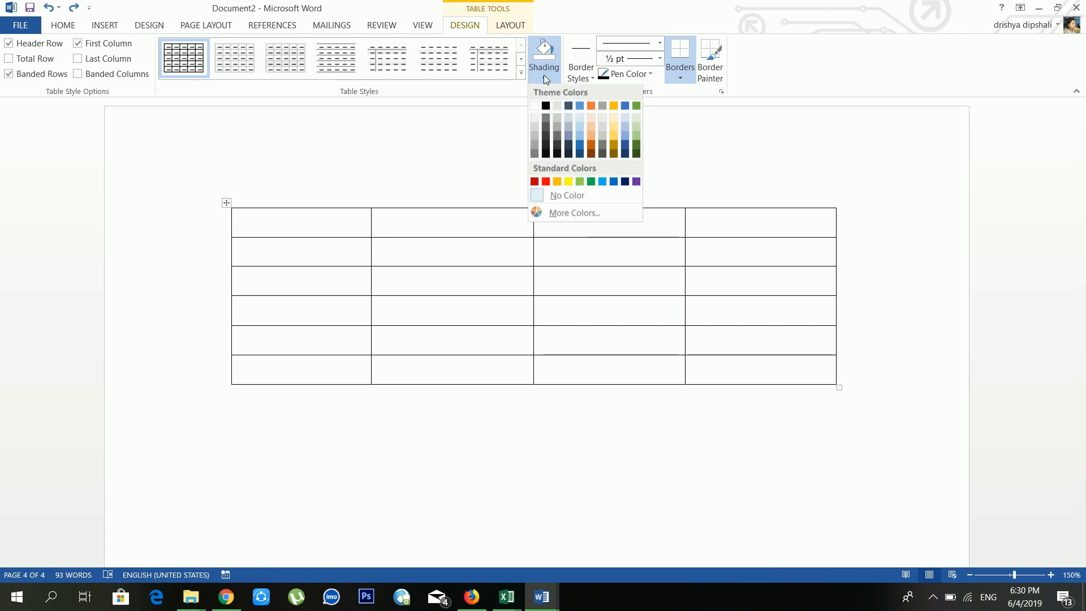
pyautogui.click(592, 134)
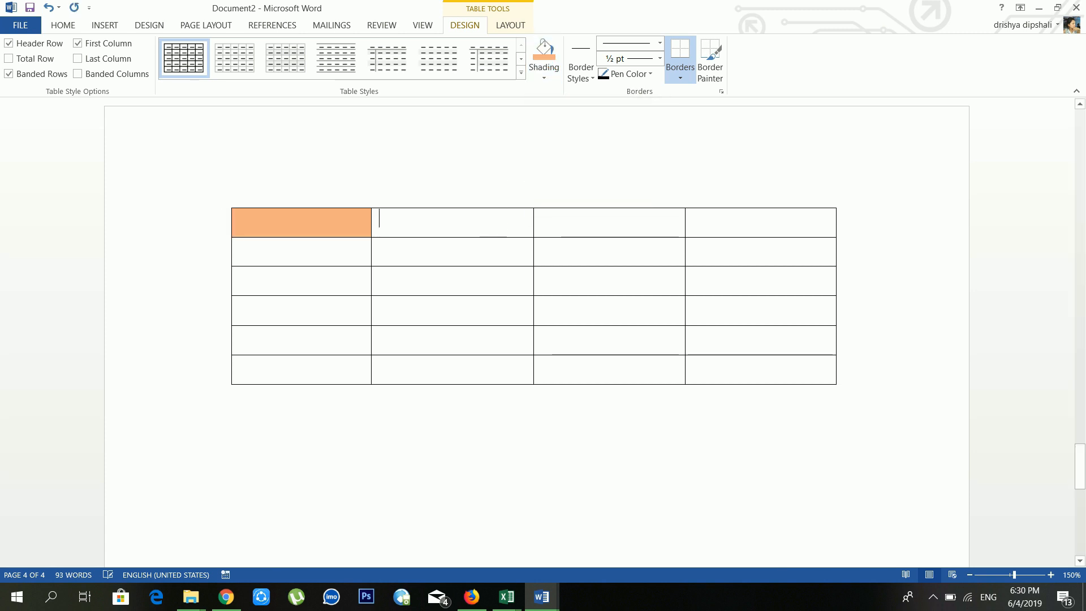
pyautogui.click(543, 77)
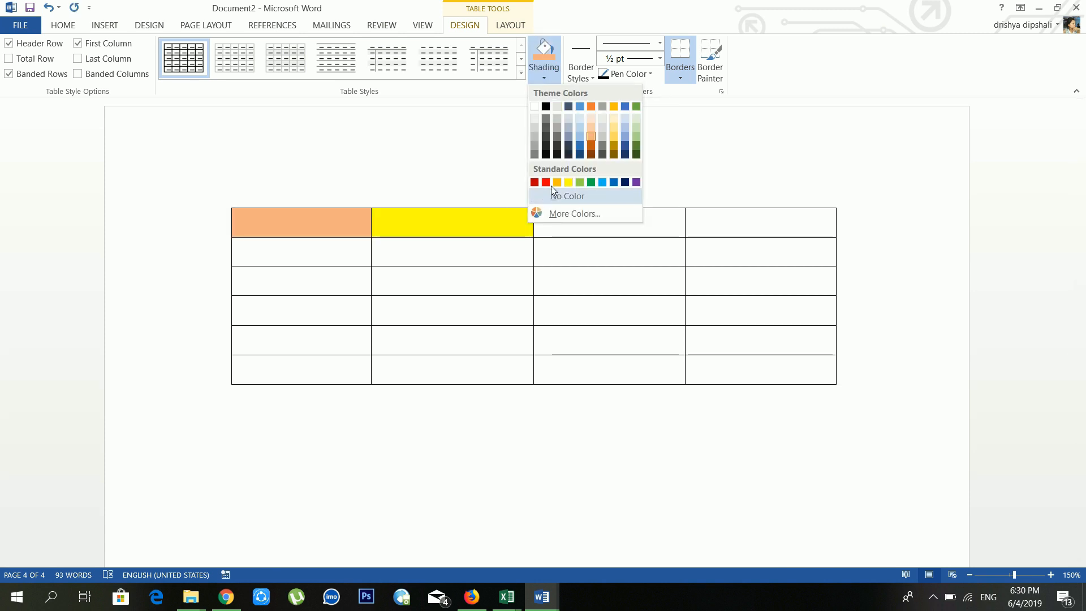
pyautogui.click(557, 182)
pyautogui.click(559, 228)
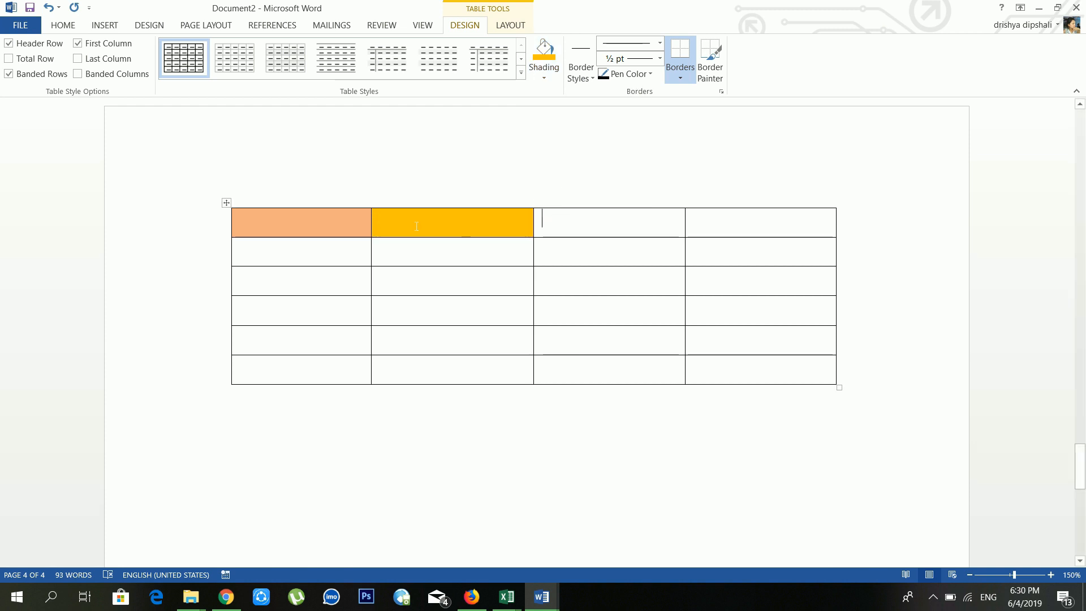
pyautogui.click(49, 7)
pyautogui.click(48, 7)
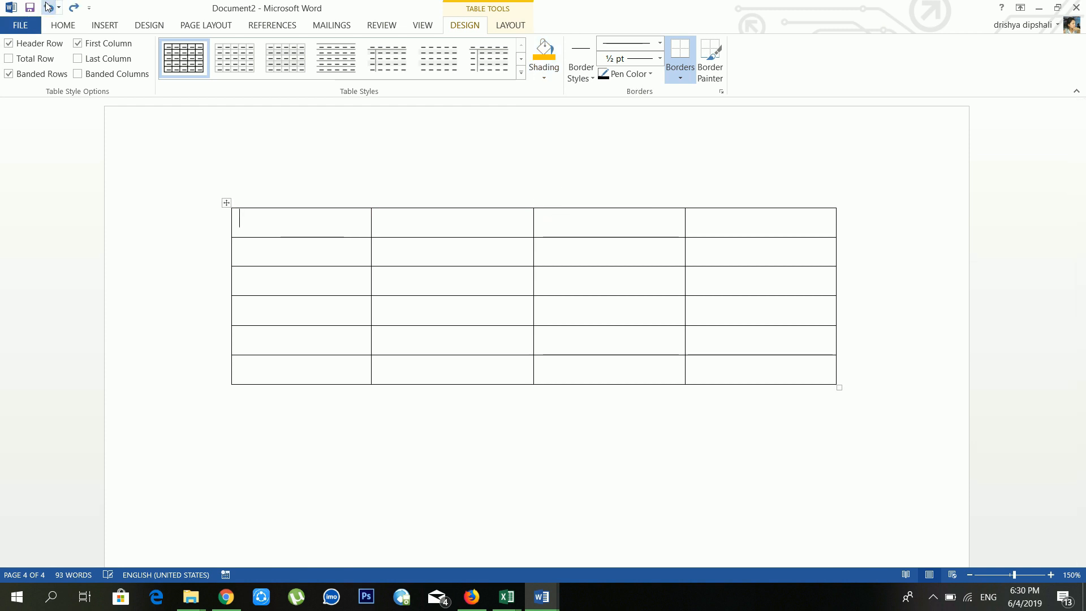
# Step: Set the border pen to a thick 6 pt dark blue line and paint the middle column line
pyautogui.click(588, 79)
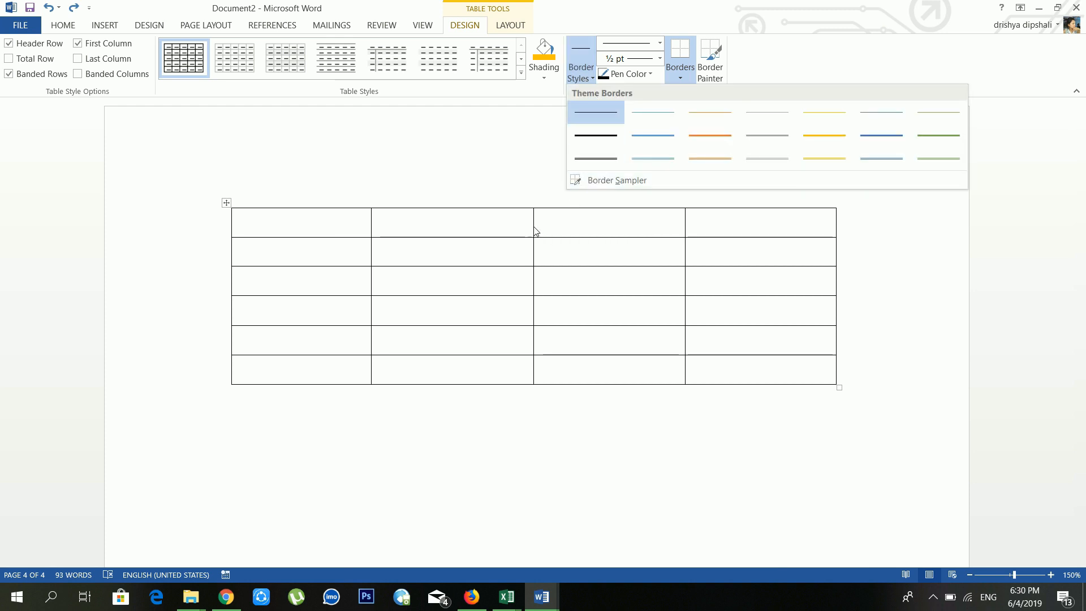
pyautogui.click(734, 138)
pyautogui.click(660, 44)
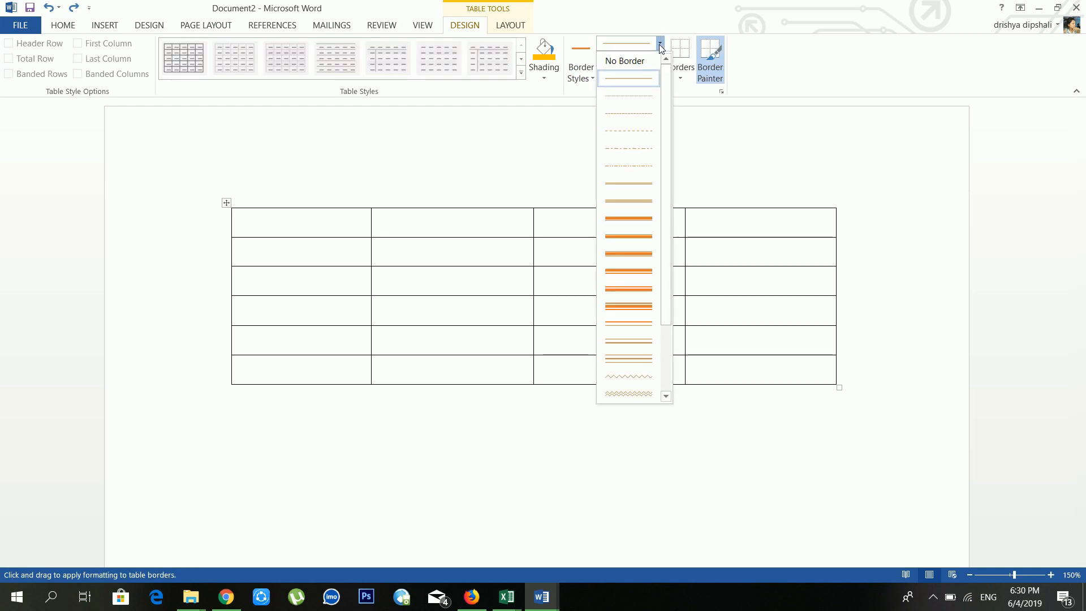
pyautogui.click(646, 218)
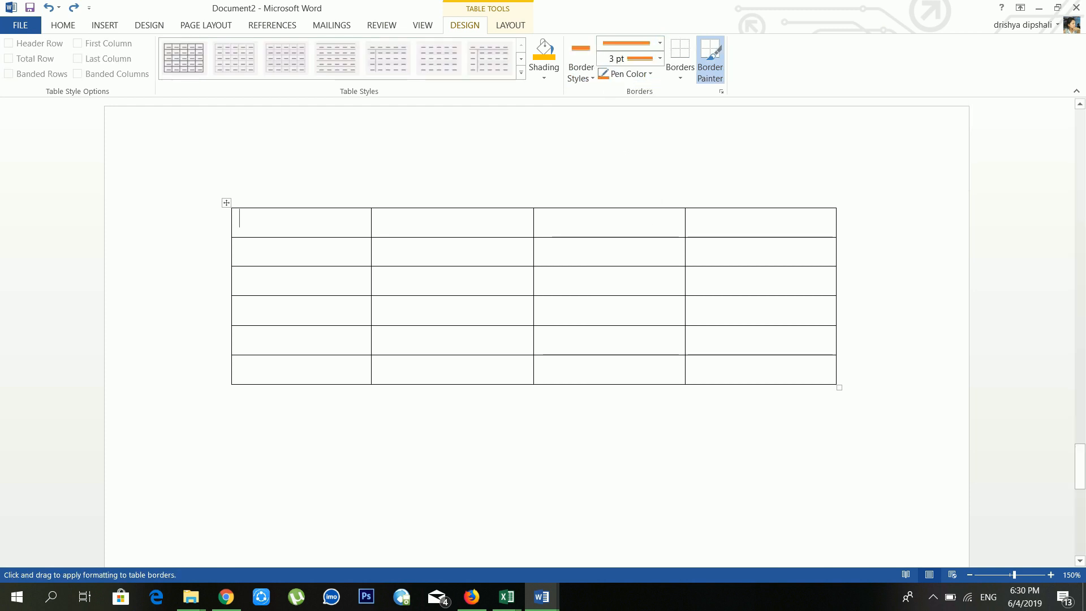
pyautogui.click(660, 59)
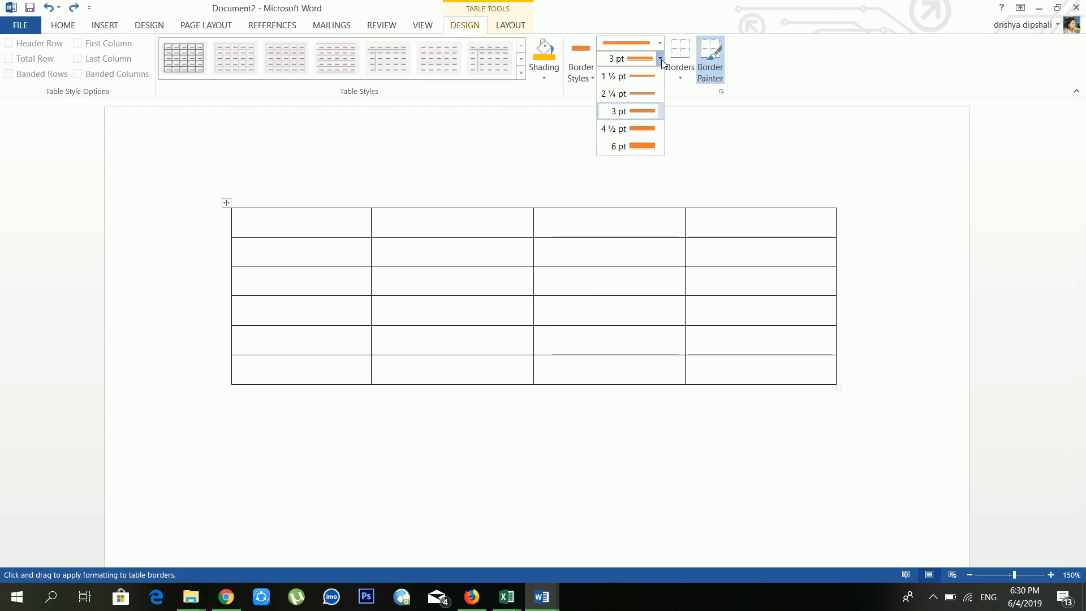
pyautogui.click(631, 147)
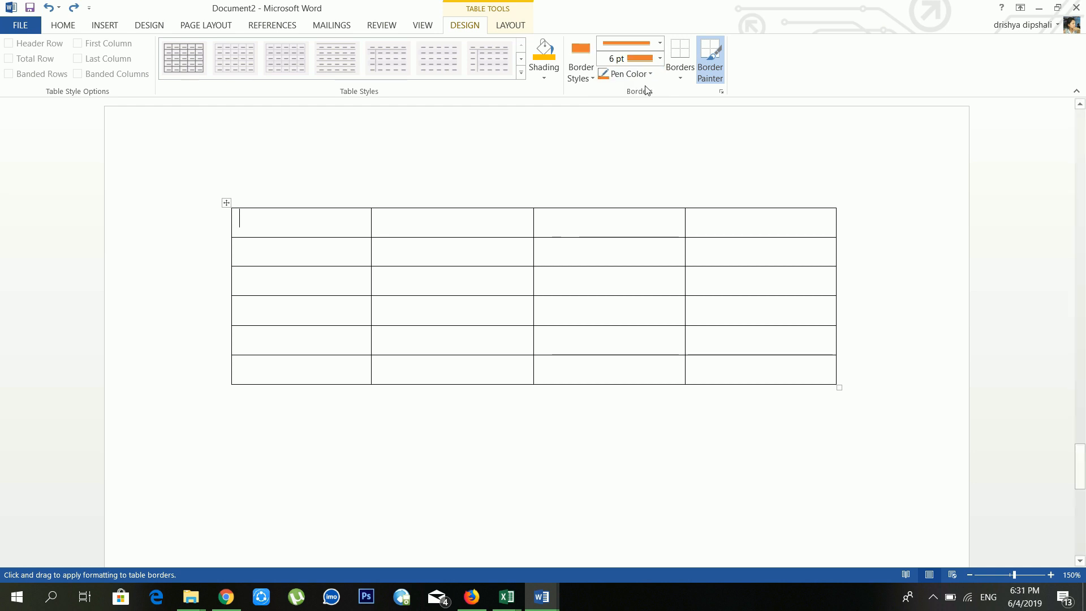
pyautogui.click(646, 75)
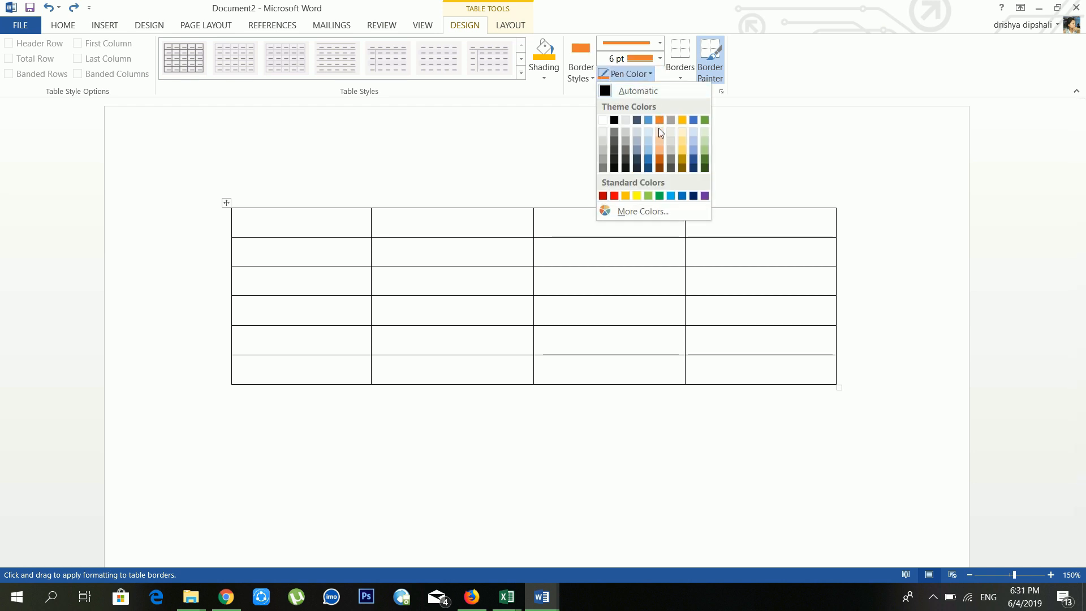
pyautogui.click(648, 159)
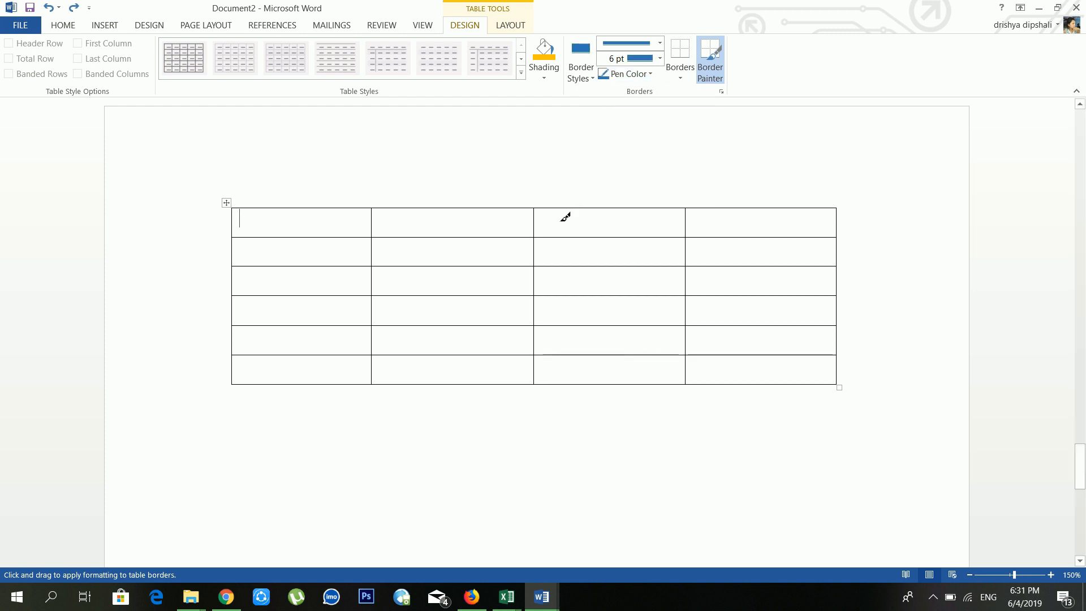
pyautogui.moveTo(533, 212); pyautogui.dragTo(544, 388)
pyautogui.moveTo(543, 218); pyautogui.dragTo(543, 383)
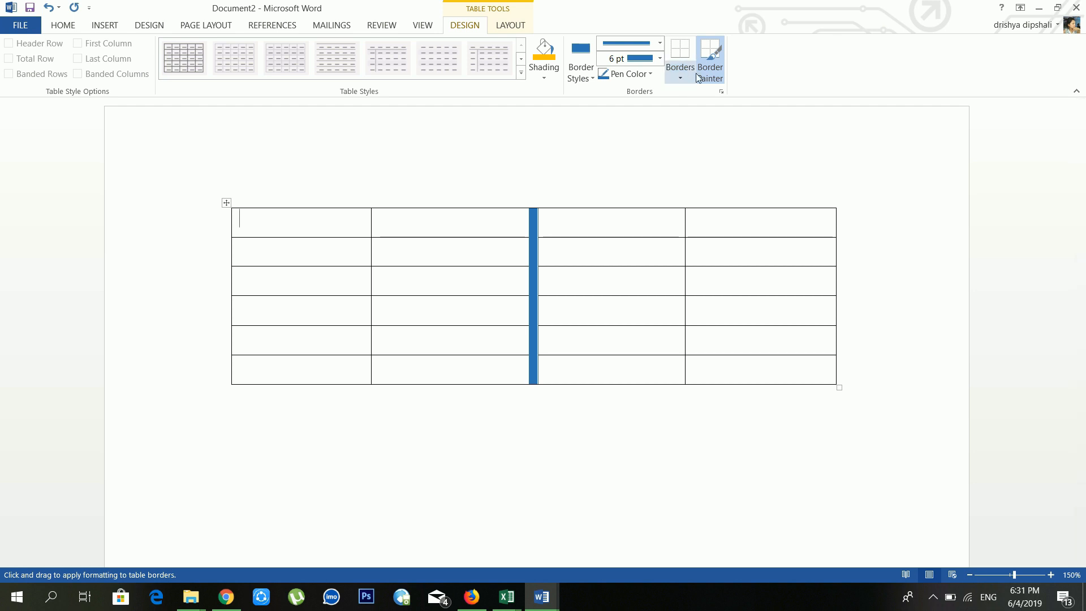
pyautogui.click(680, 75)
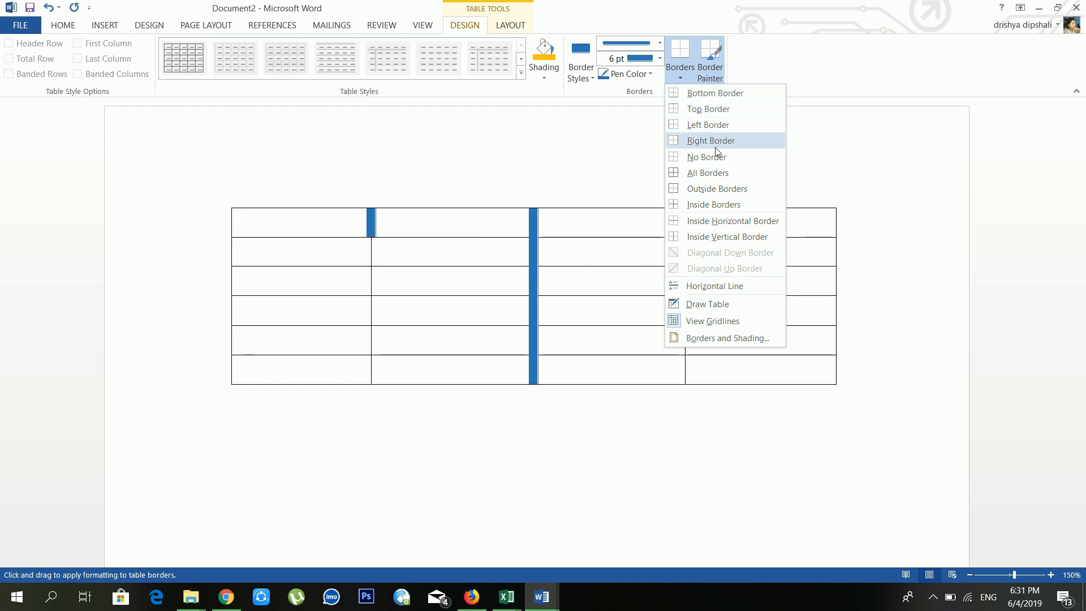
# Step: Undo the thick blue column divider and end on the Table Tools Layout tab
pyautogui.click(74, 26)
pyautogui.click(413, 70)
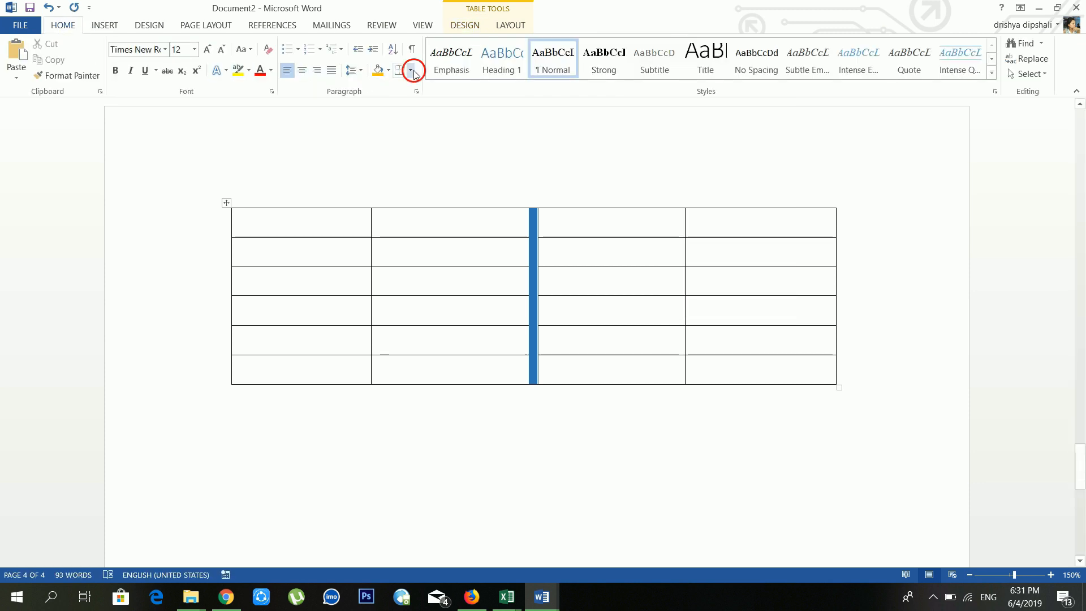
pyautogui.click(513, 28)
pyautogui.click(512, 26)
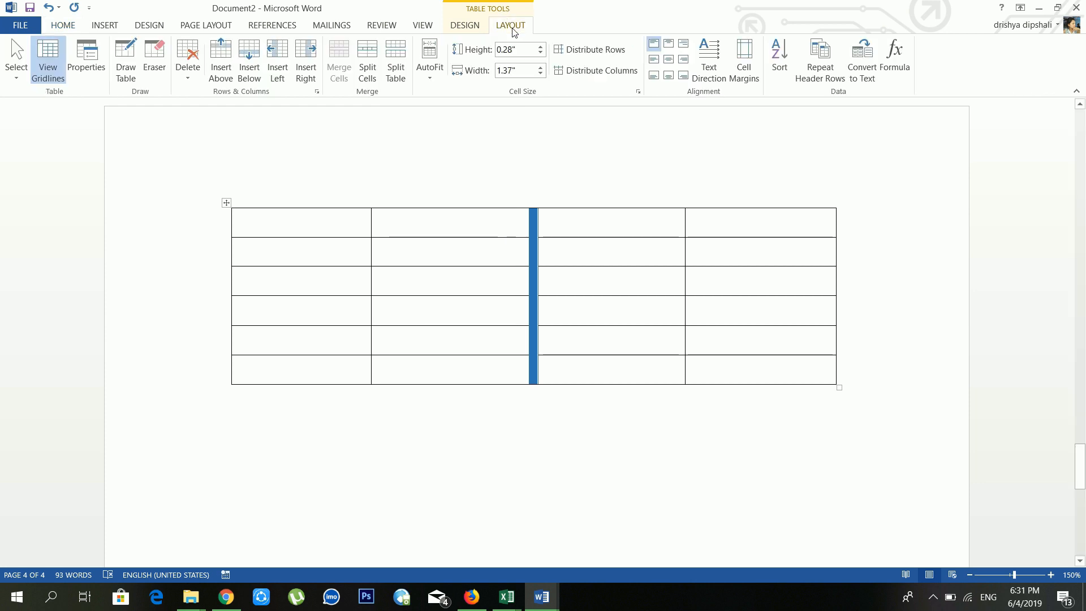
pyautogui.click(464, 26)
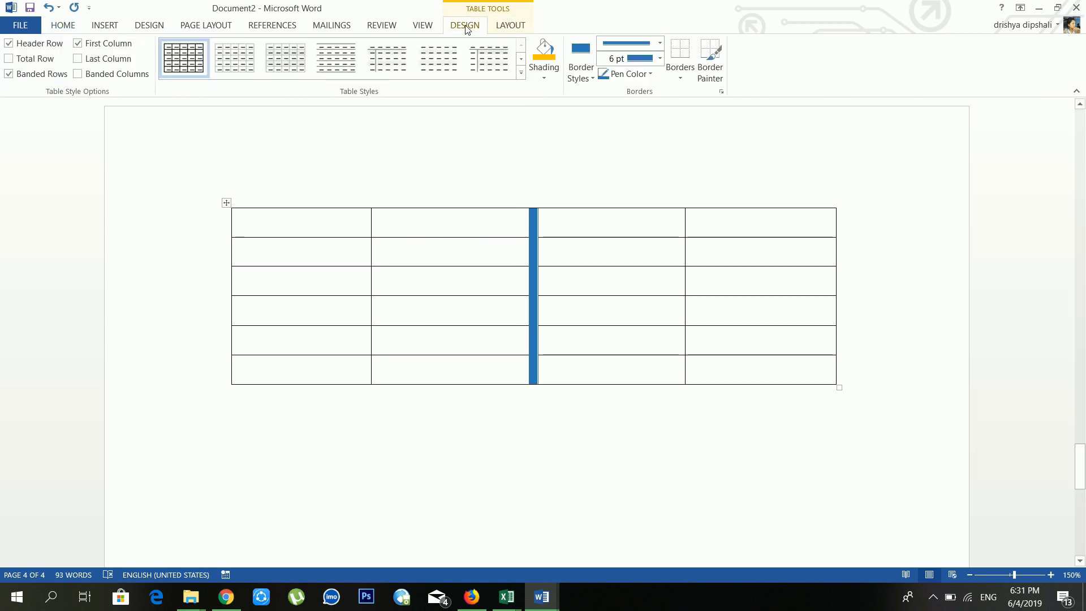
pyautogui.click(50, 8)
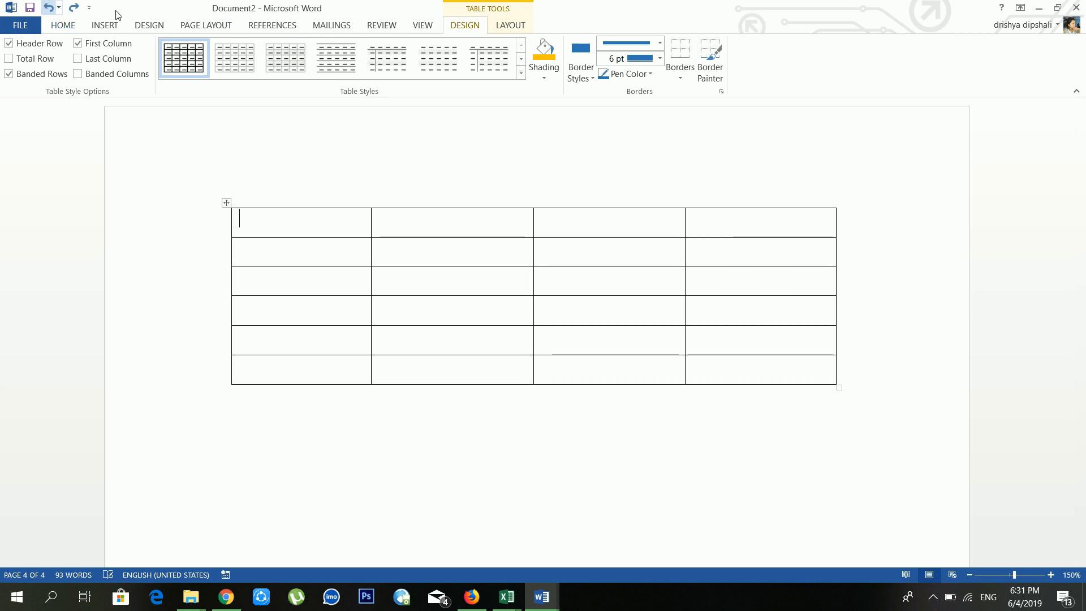
pyautogui.click(500, 27)
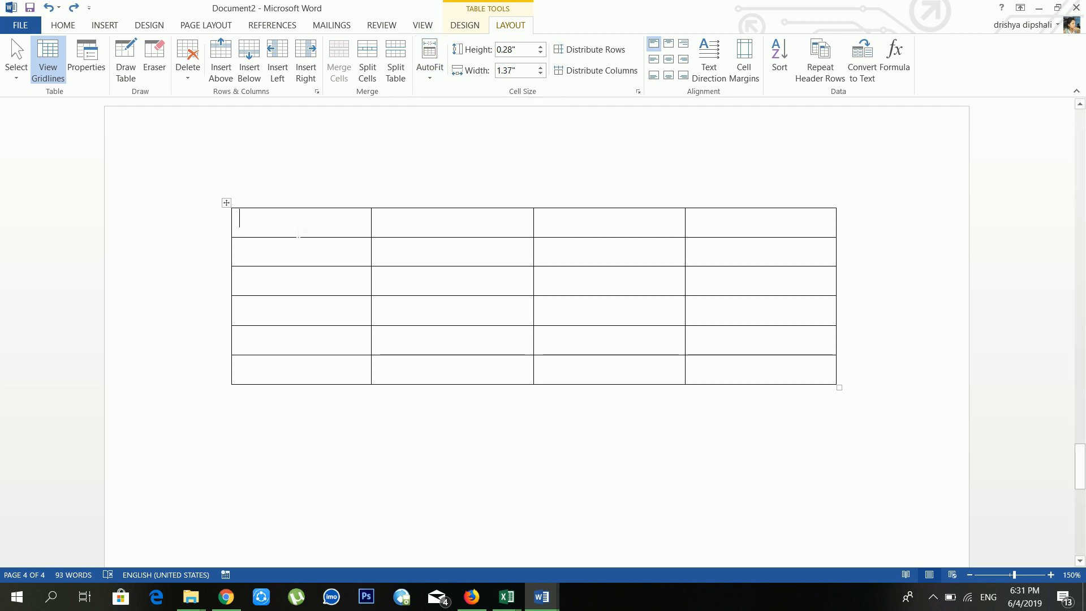
pyautogui.click(10, 81)
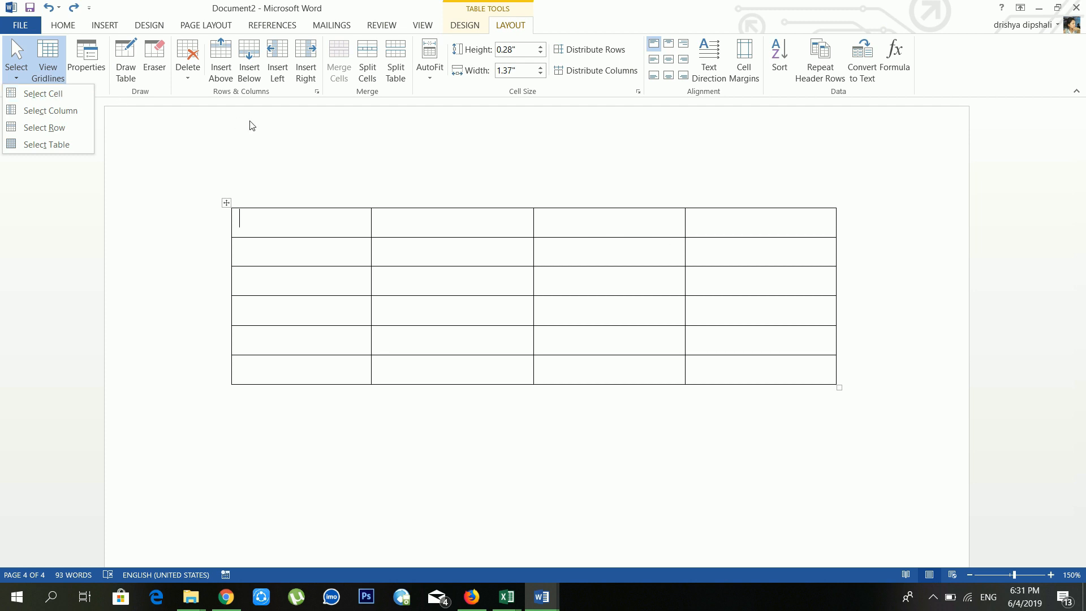
pyautogui.click(304, 224)
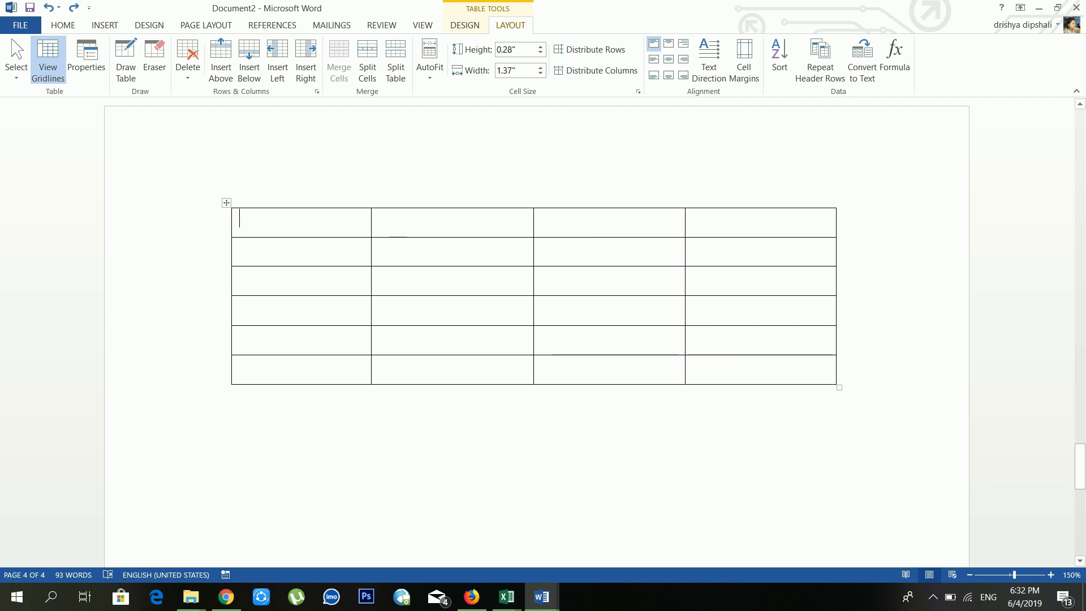
pyautogui.press('Tab')
pyautogui.press('Tab')
pyautogui.press('Tab')
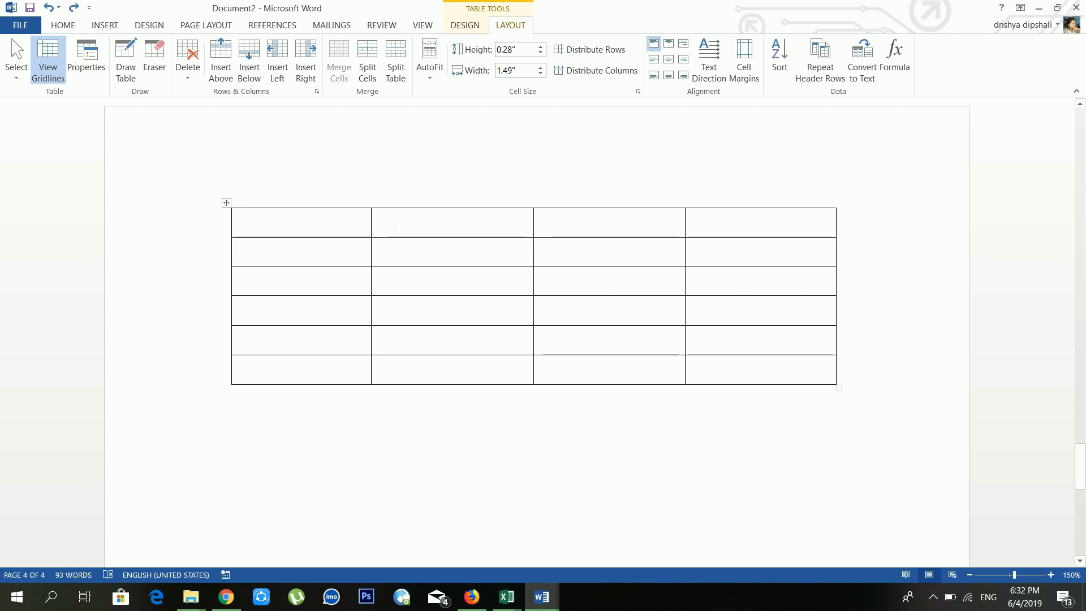
pyautogui.moveTo(255, 221); pyautogui.dragTo(758, 380)
pyautogui.click(430, 252)
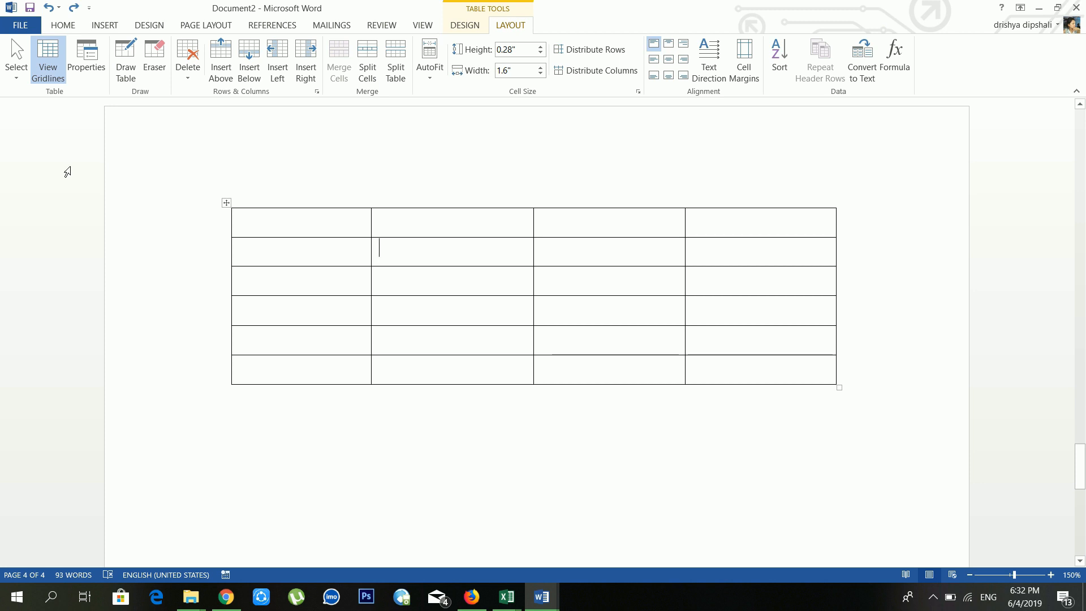
pyautogui.click(13, 50)
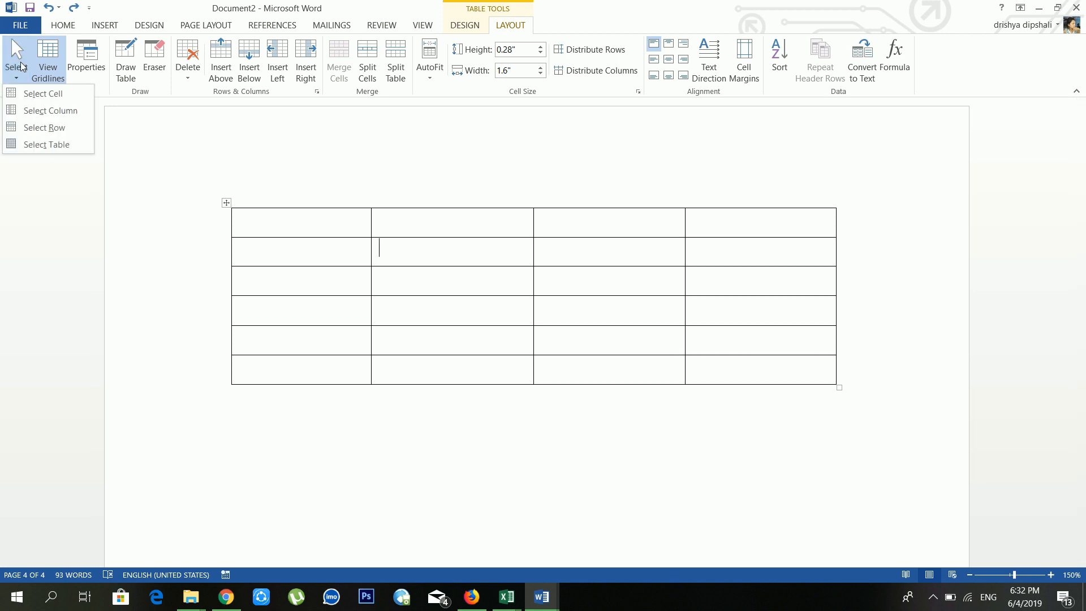
pyautogui.click(34, 94)
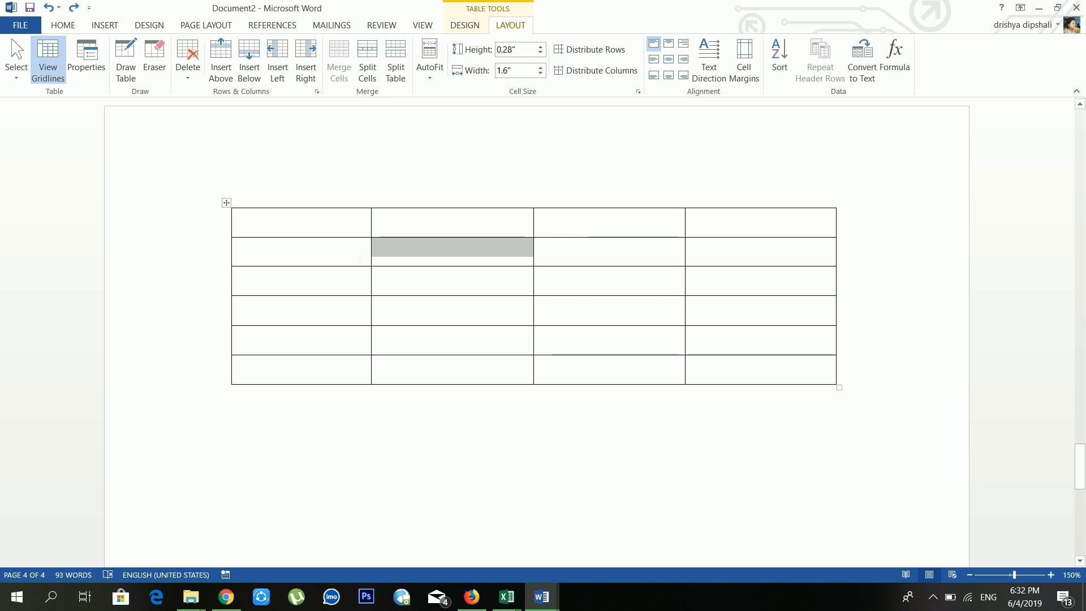
pyautogui.click(295, 224)
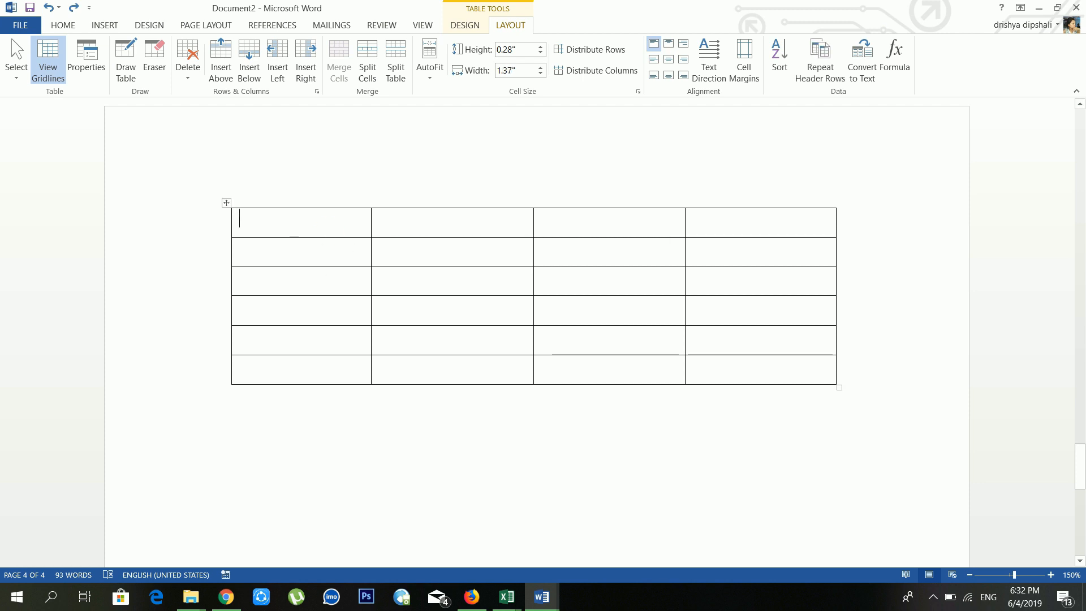
pyautogui.click(18, 77)
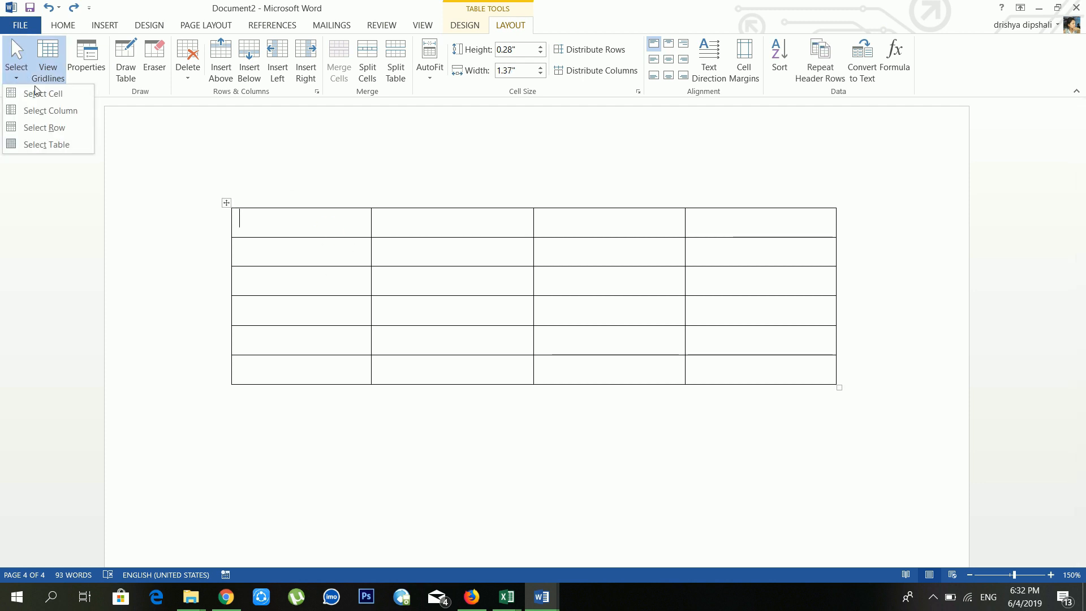
pyautogui.click(50, 112)
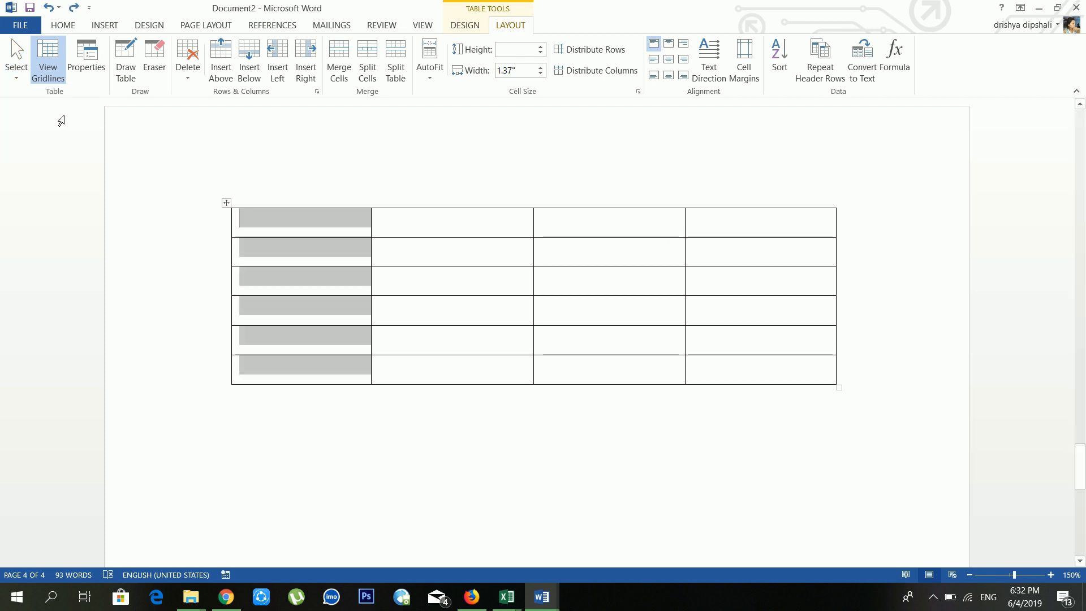
pyautogui.click(289, 231)
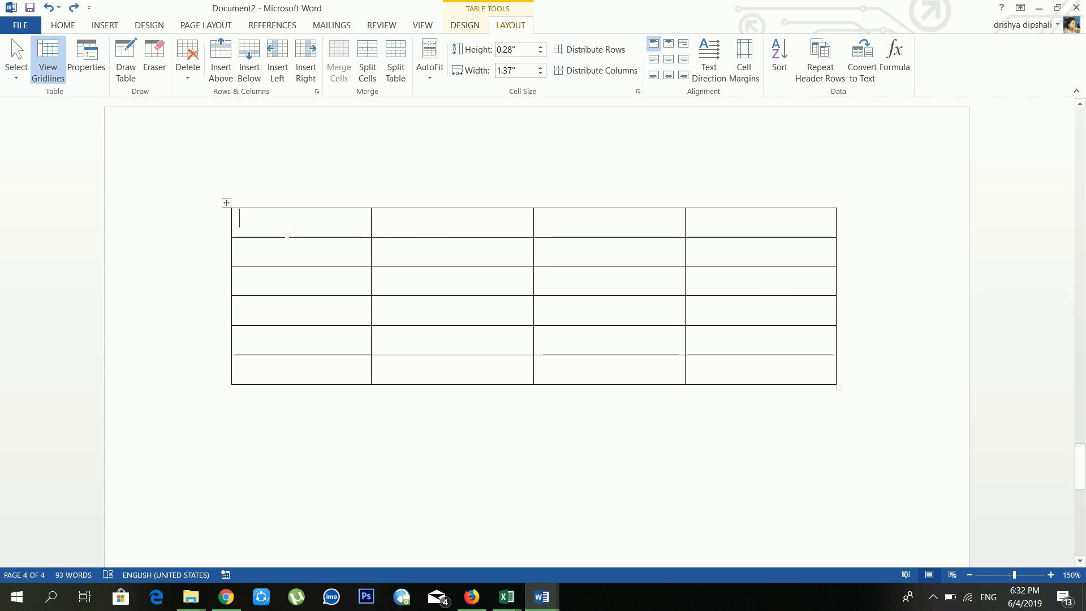
pyautogui.click(16, 79)
pyautogui.click(44, 125)
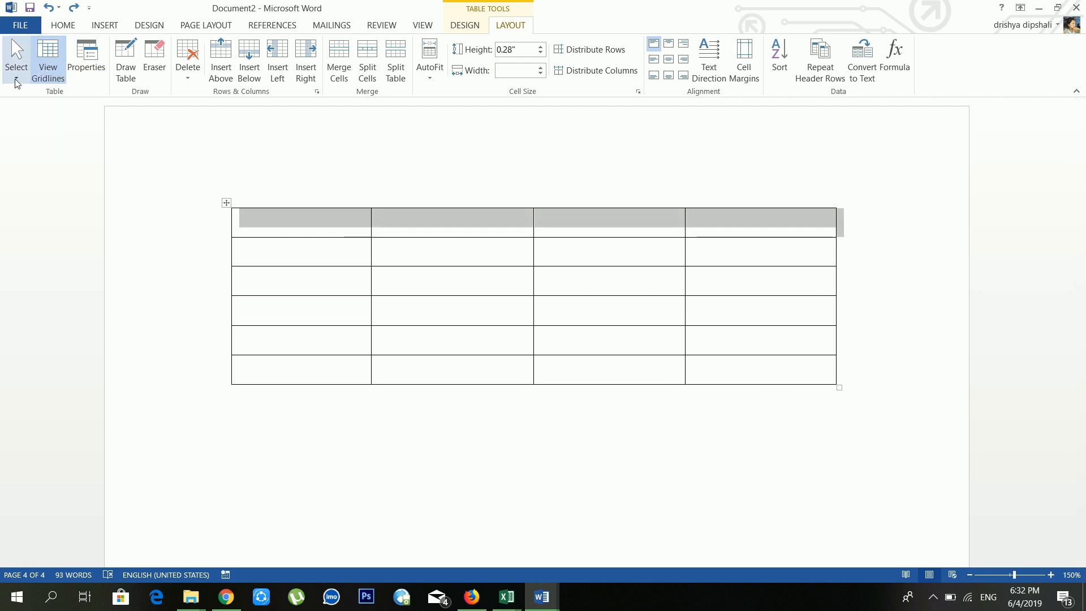
pyautogui.click(283, 224)
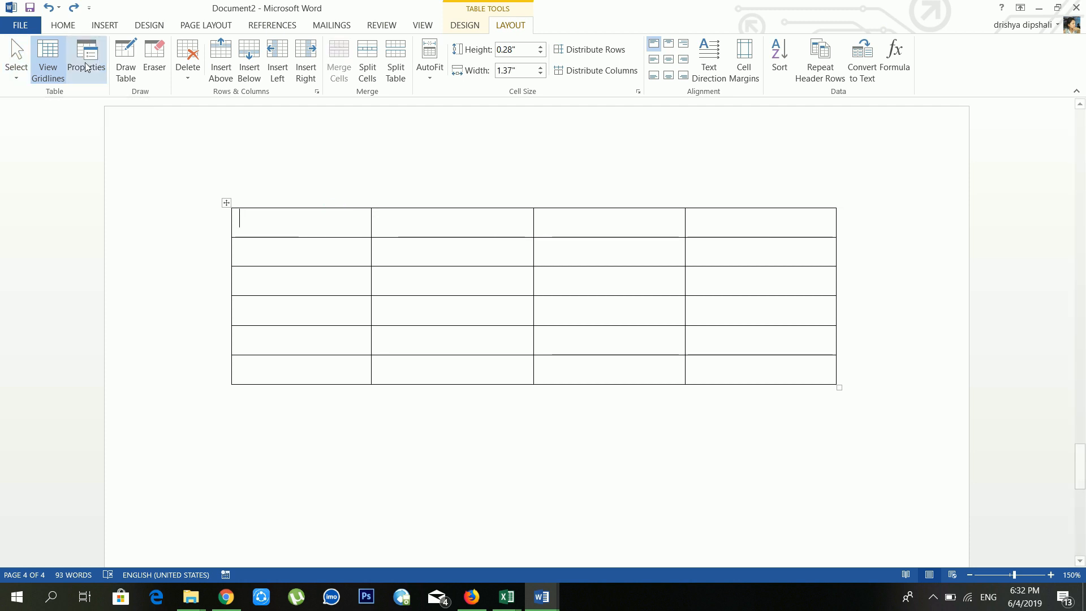
pyautogui.click(17, 71)
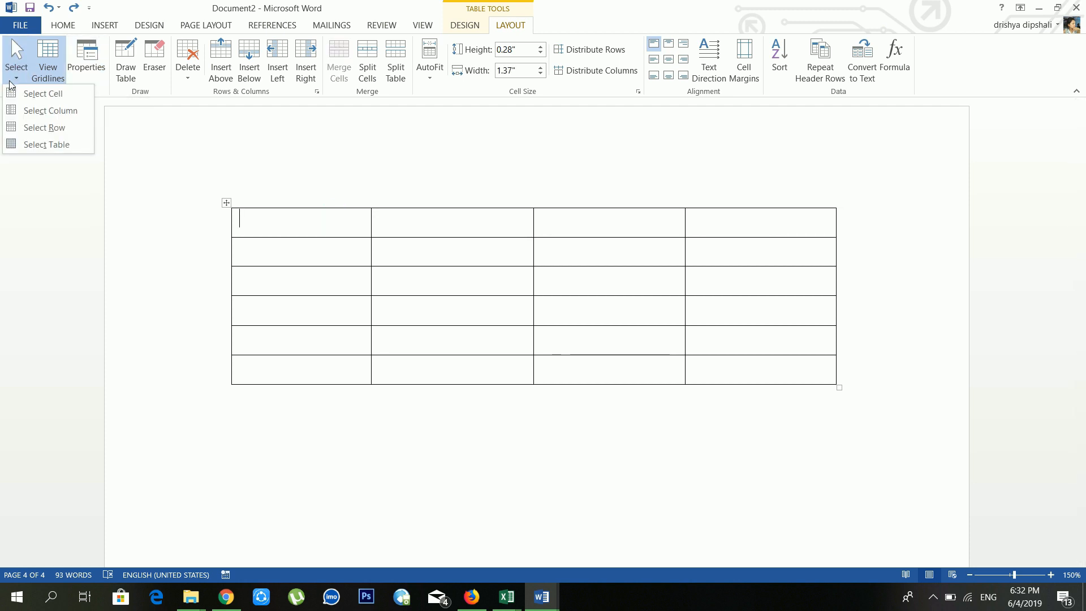
pyautogui.click(37, 144)
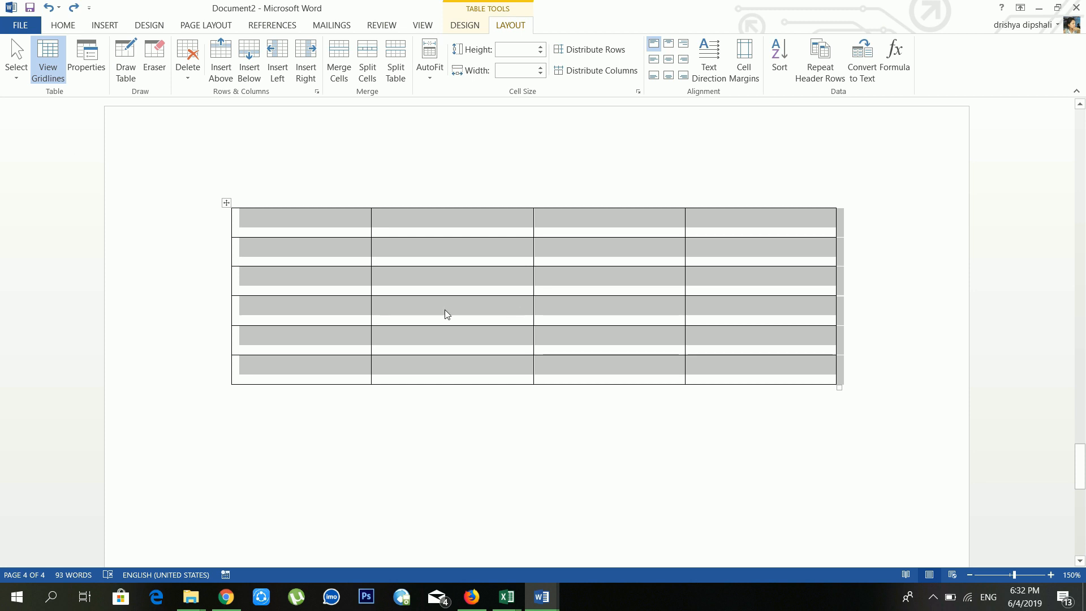
pyautogui.click(273, 222)
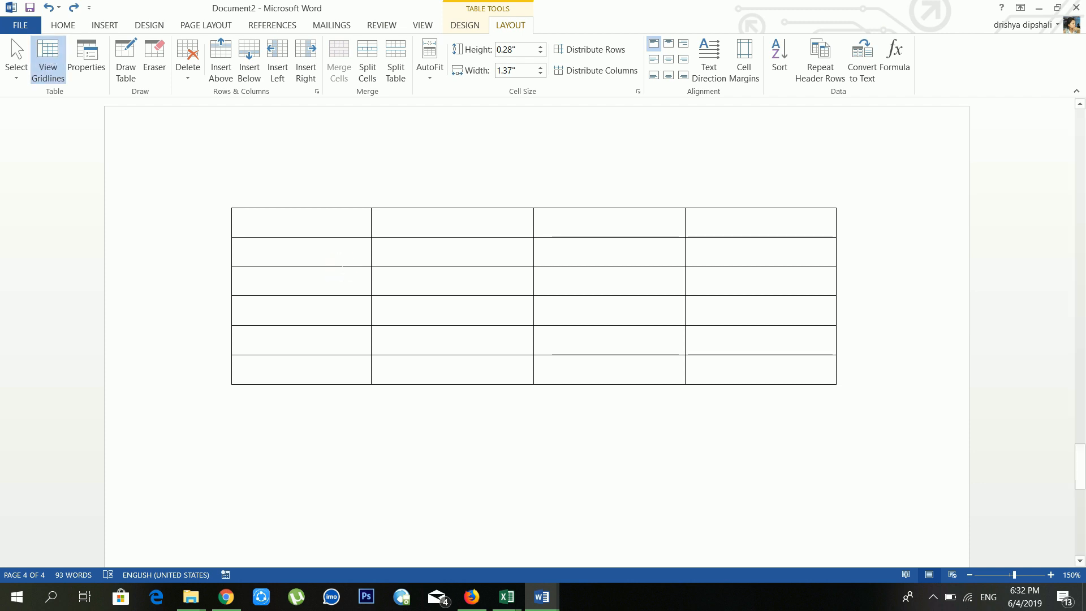
pyautogui.moveTo(333, 247); pyautogui.dragTo(316, 227)
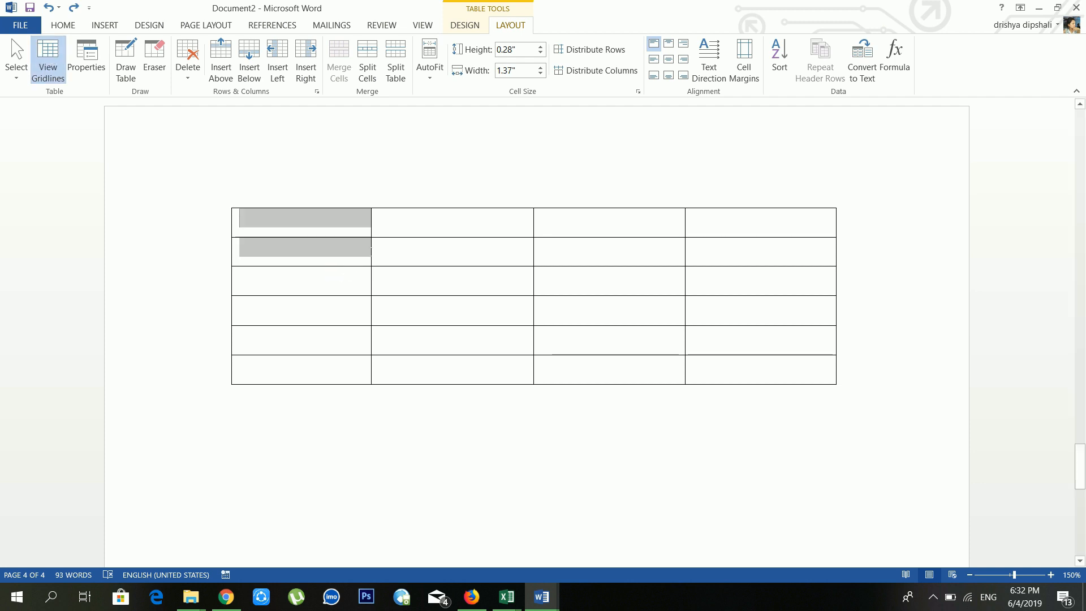
# Step: Resize the empty 4-by-6 table into a compact grid with columns about 0.54" wide
pyautogui.click(325, 218)
pyautogui.click(88, 62)
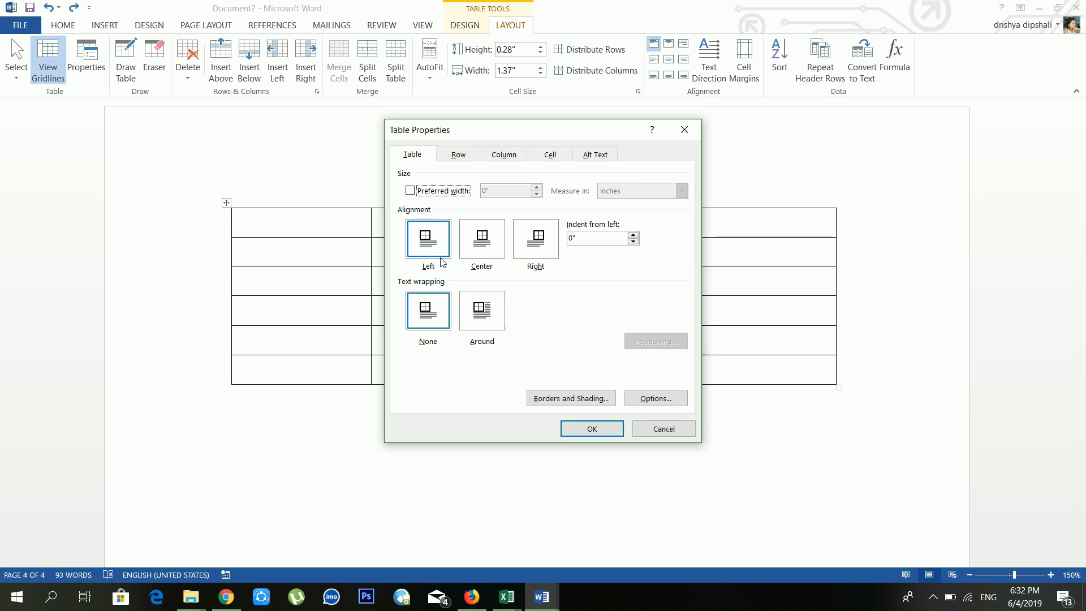
pyautogui.click(540, 240)
pyautogui.click(685, 129)
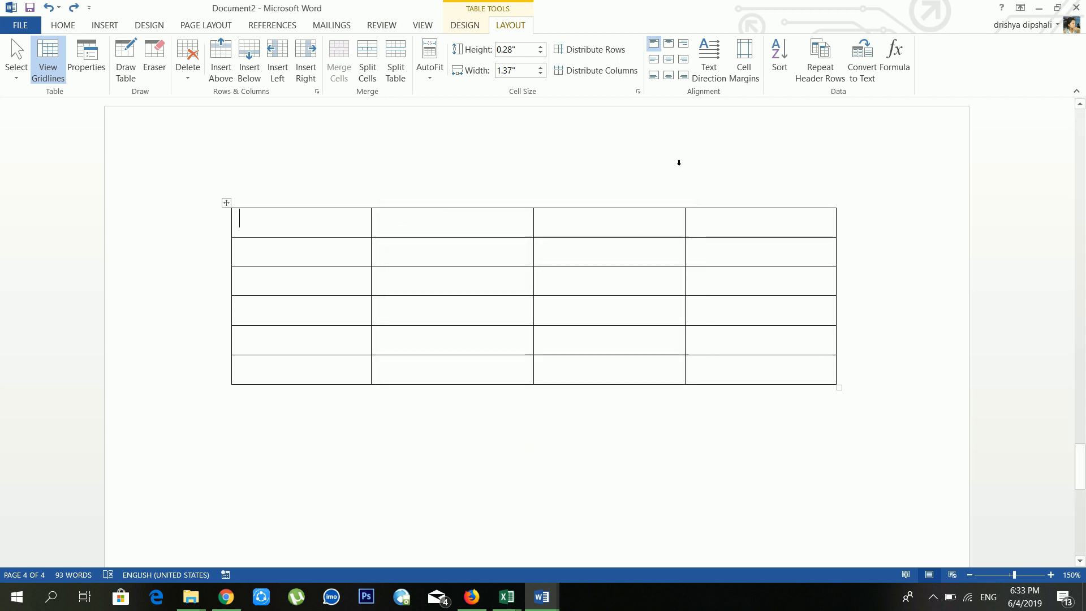
pyautogui.moveTo(844, 393); pyautogui.dragTo(471, 333)
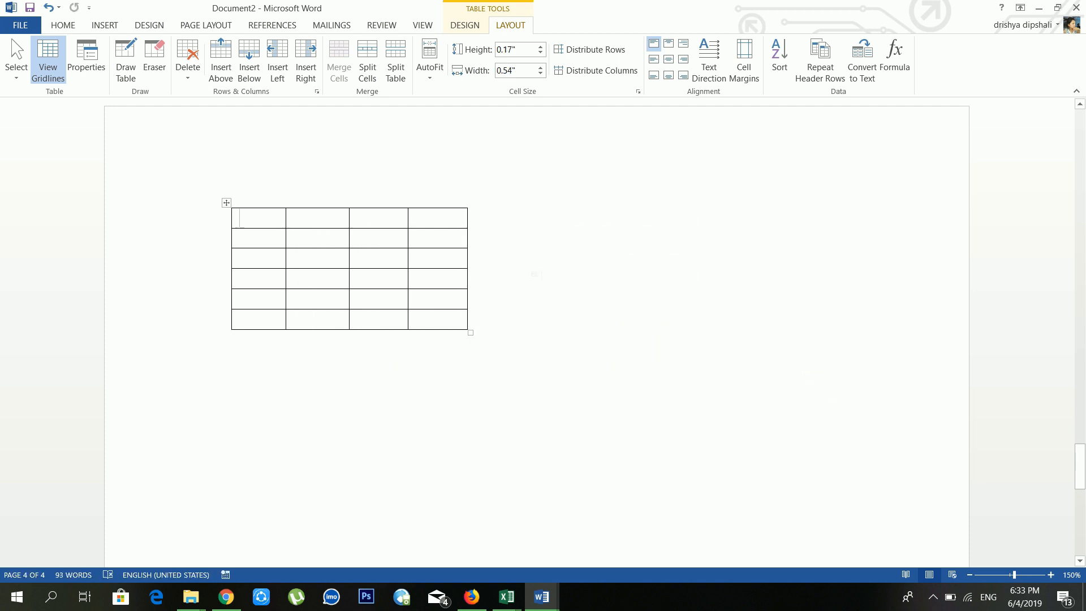
pyautogui.click(542, 275)
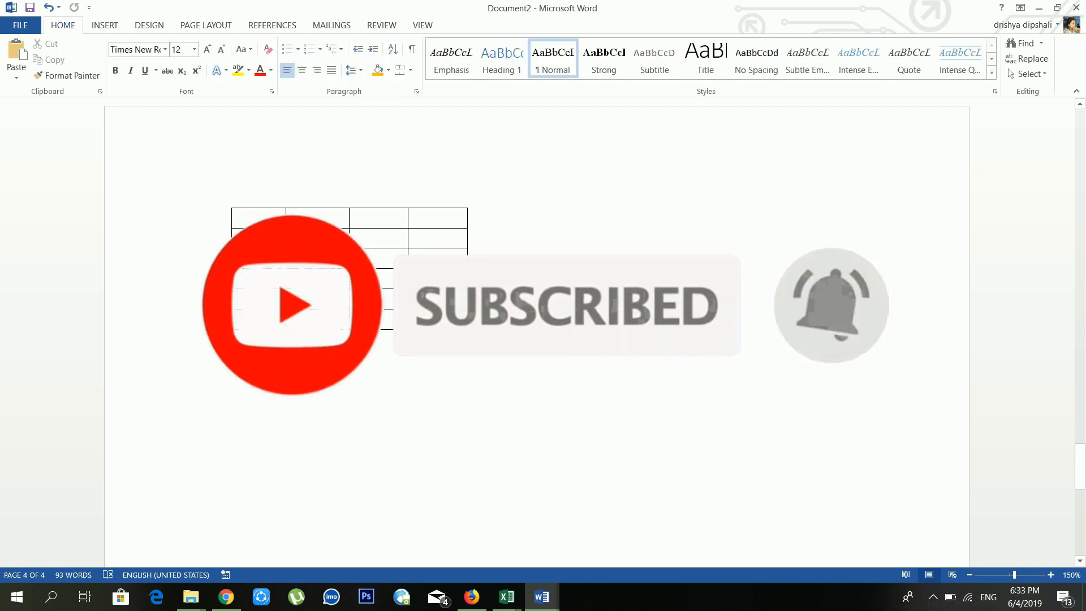
# Step: Generate three sample paragraphs with =rand(3,4) and set the table's alignment to Center
pyautogui.write('+')
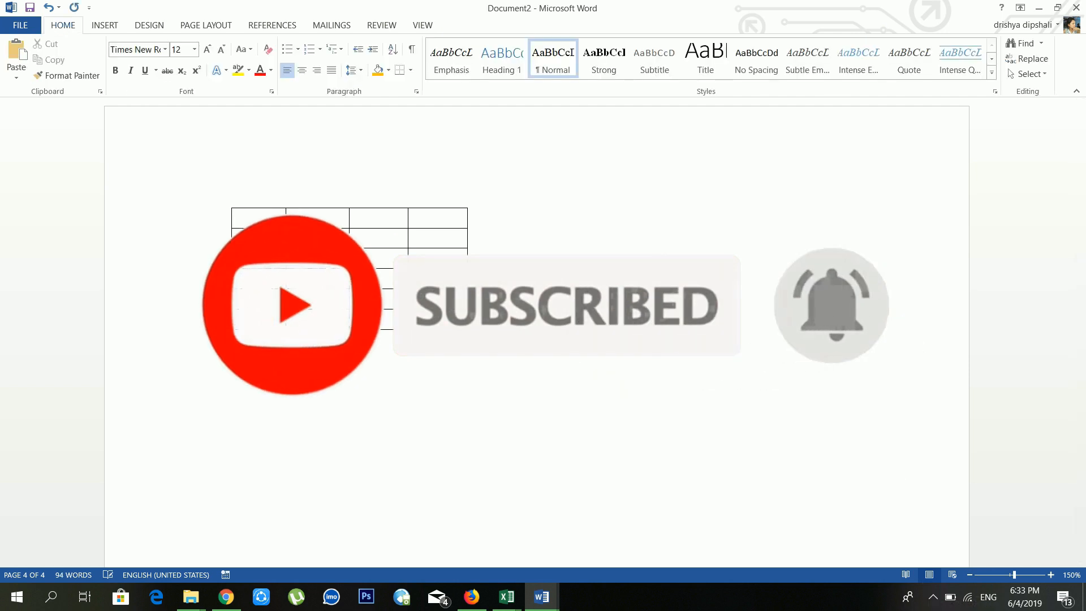
pyautogui.write('rand(3,')
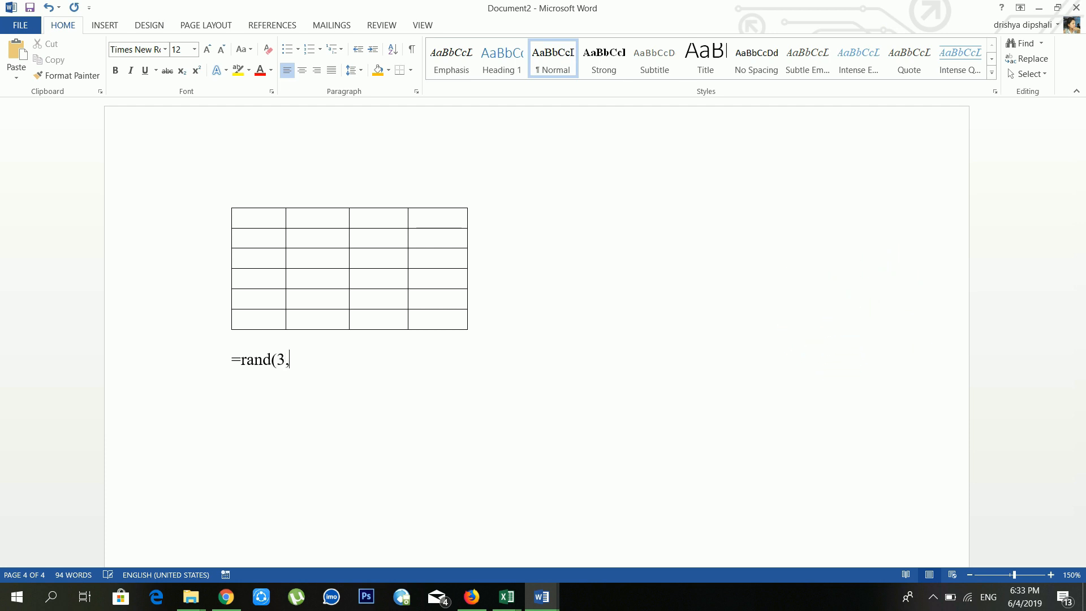
pyautogui.write('4)')
pyautogui.press('Return')
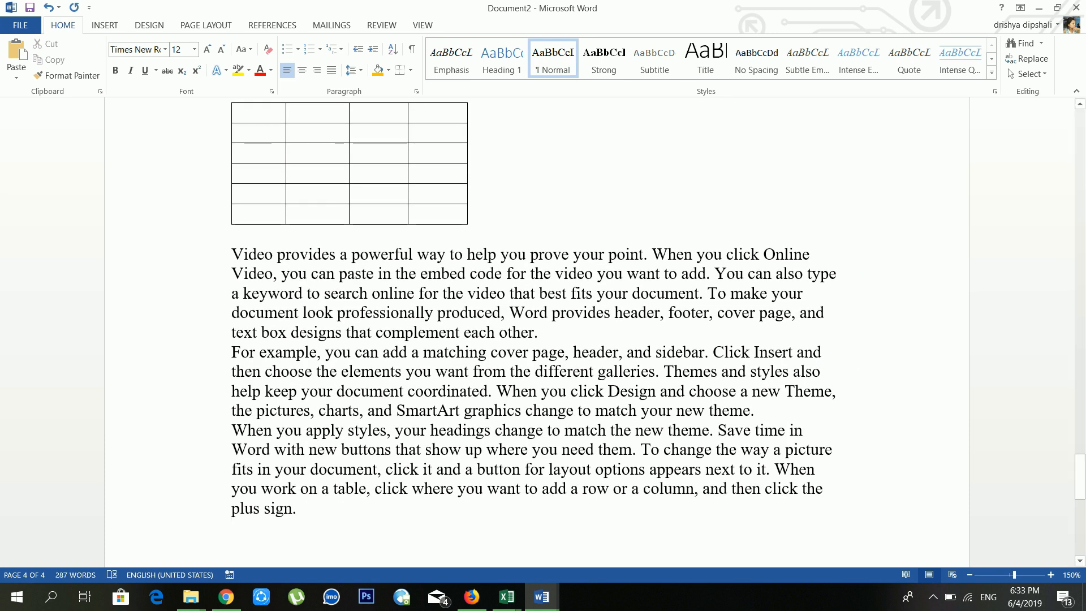
pyautogui.click(299, 152)
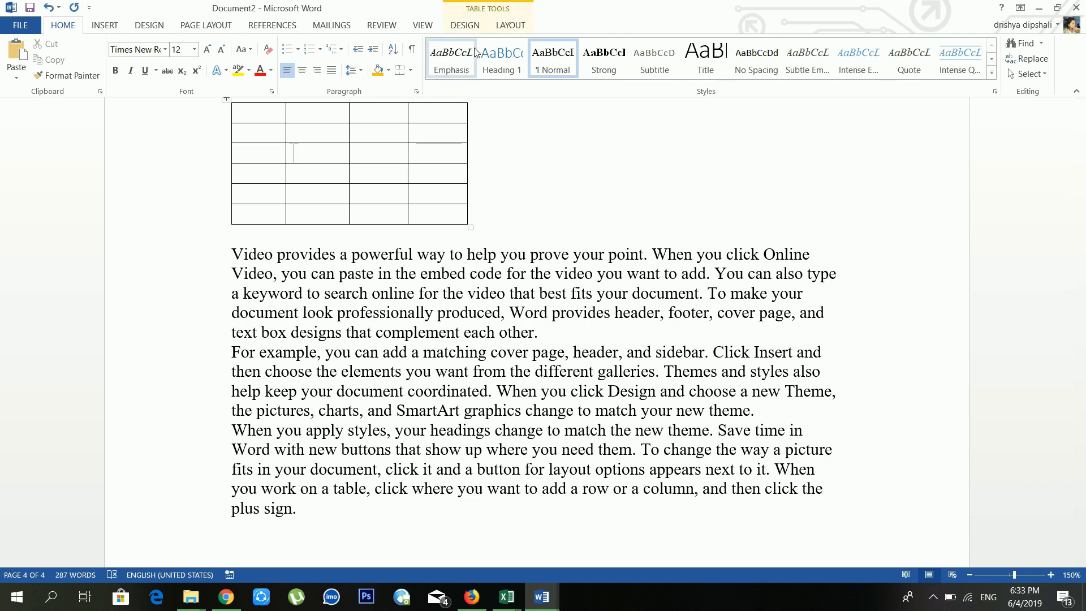
pyautogui.click(507, 25)
pyautogui.click(101, 52)
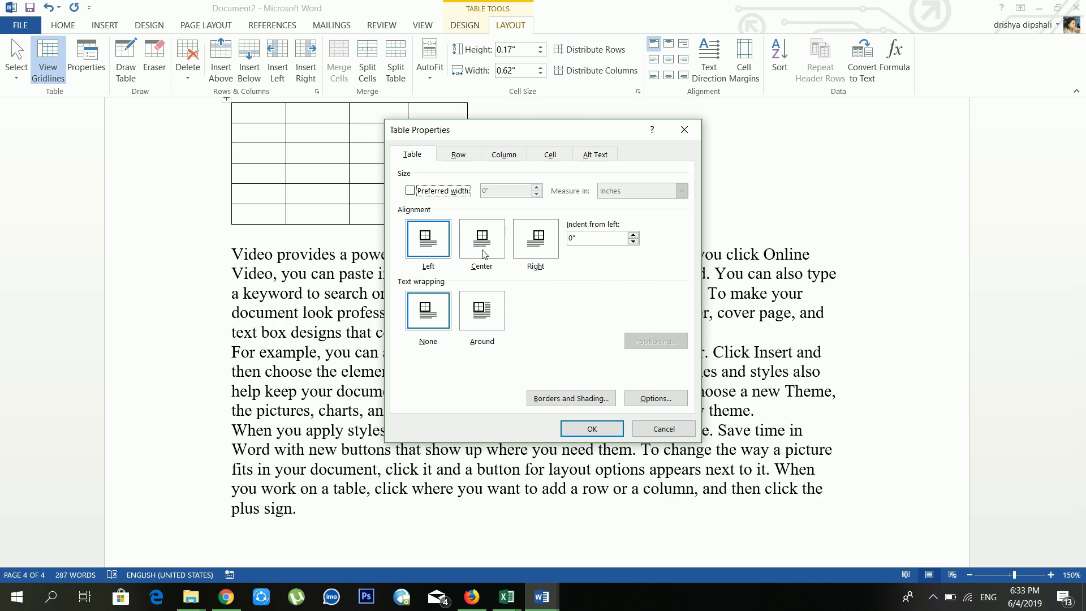
pyautogui.click(480, 238)
pyautogui.click(592, 428)
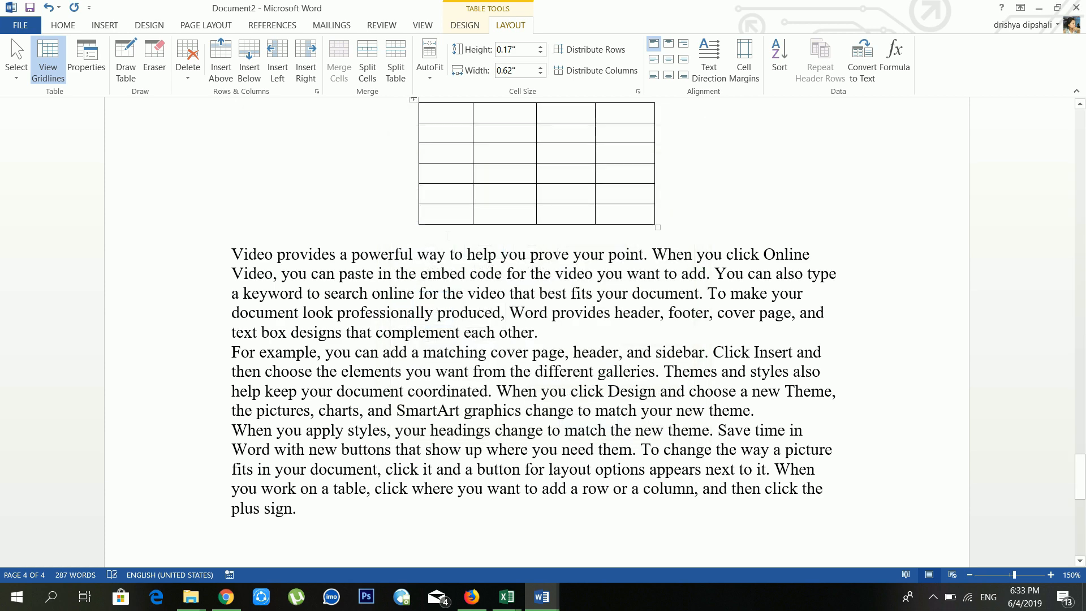
# Step: Move the table to the start of the first paragraph so the text wraps around it
pyautogui.scroll(2, 452, 227)
pyautogui.moveTo(415, 200); pyautogui.dragTo(421, 338)
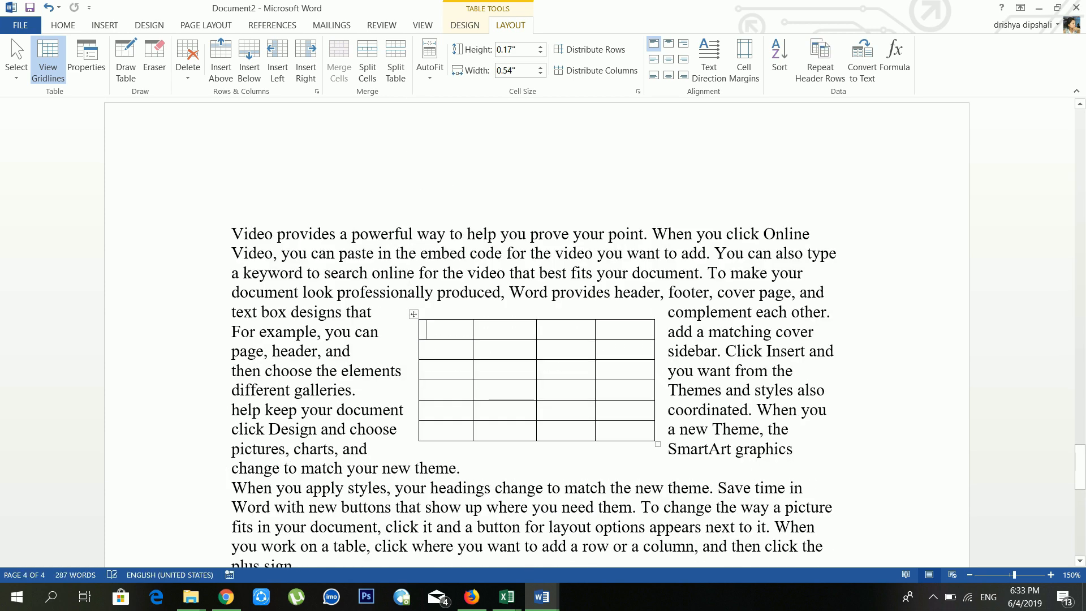
pyautogui.scroll(-3, 537, 334)
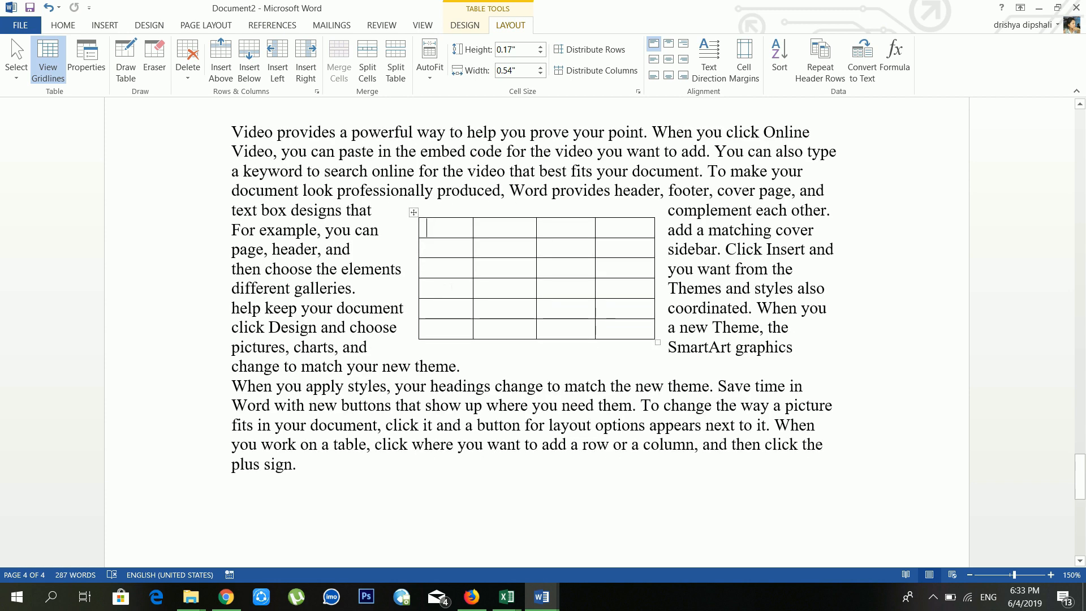
pyautogui.scroll(3, 536, 334)
pyautogui.moveTo(414, 314); pyautogui.dragTo(300, 154)
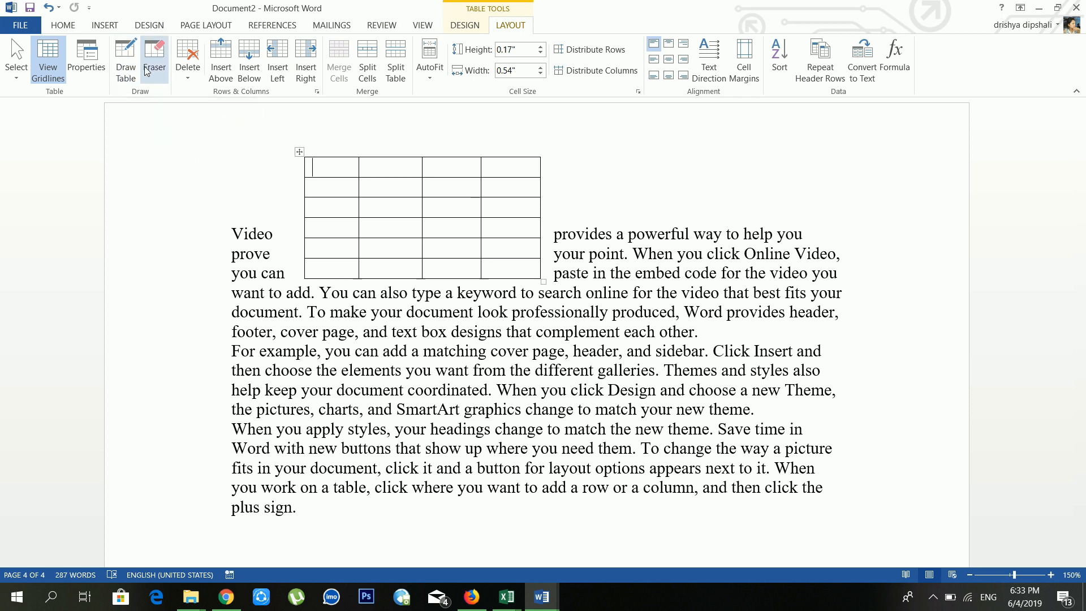
pyautogui.click(126, 58)
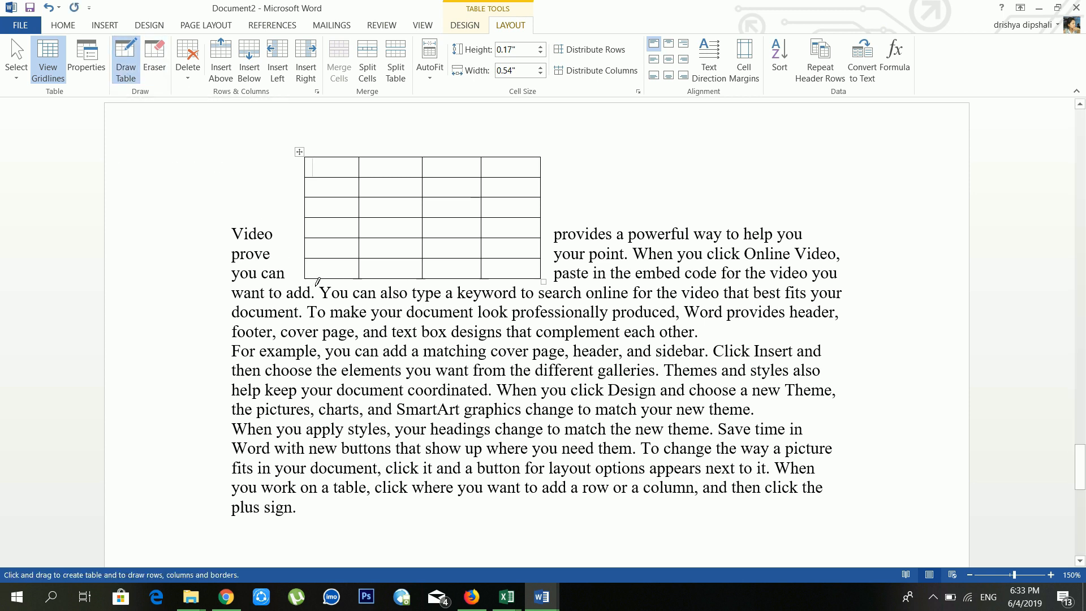
pyautogui.moveTo(307, 280); pyautogui.dragTo(373, 309)
pyautogui.click(48, 7)
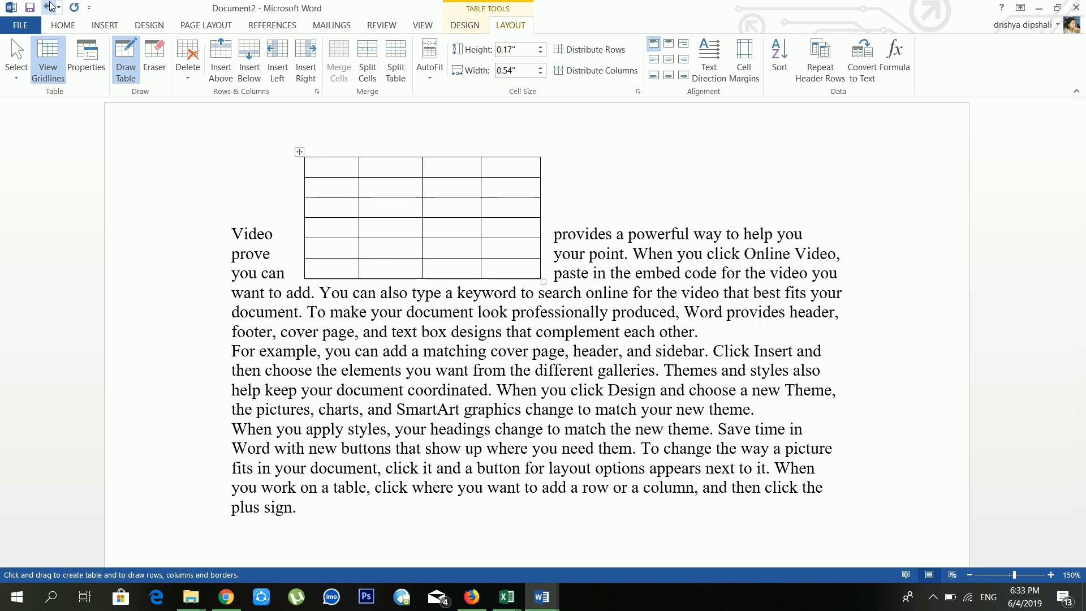
pyautogui.click(153, 59)
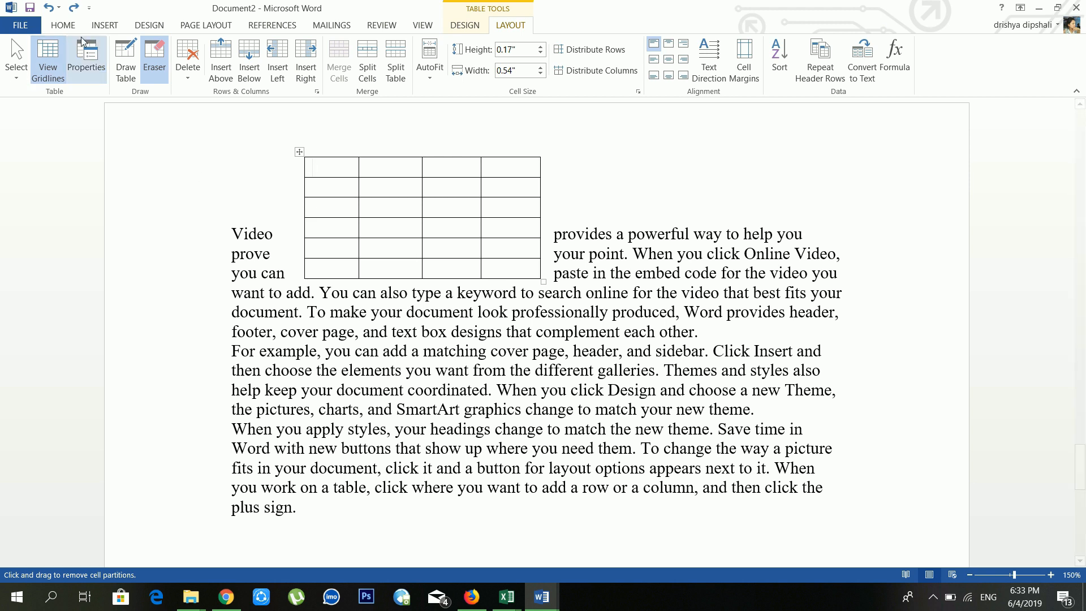
pyautogui.click(154, 54)
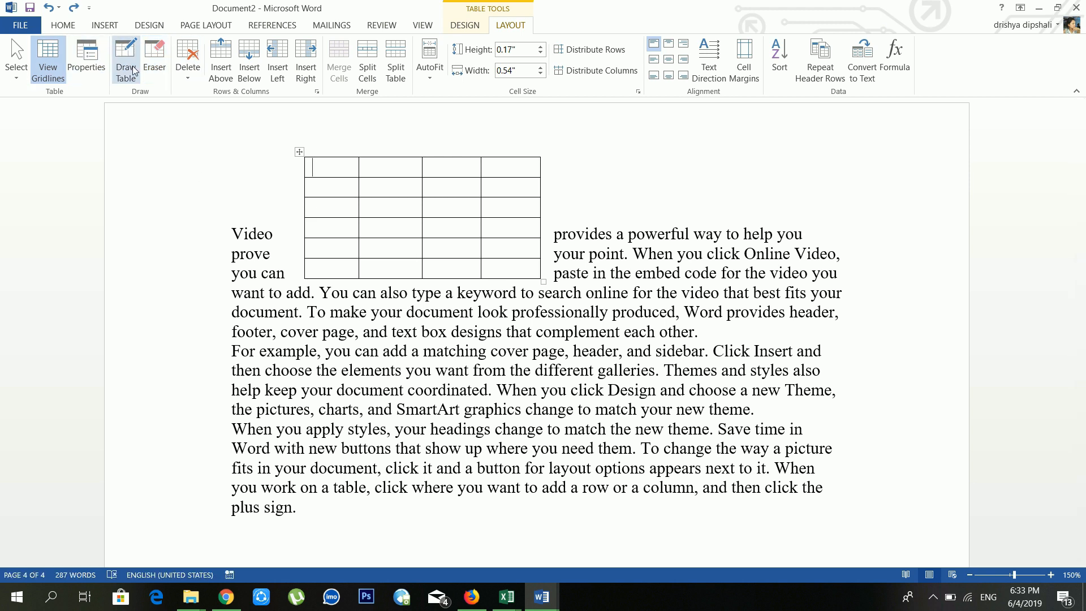
pyautogui.click(188, 76)
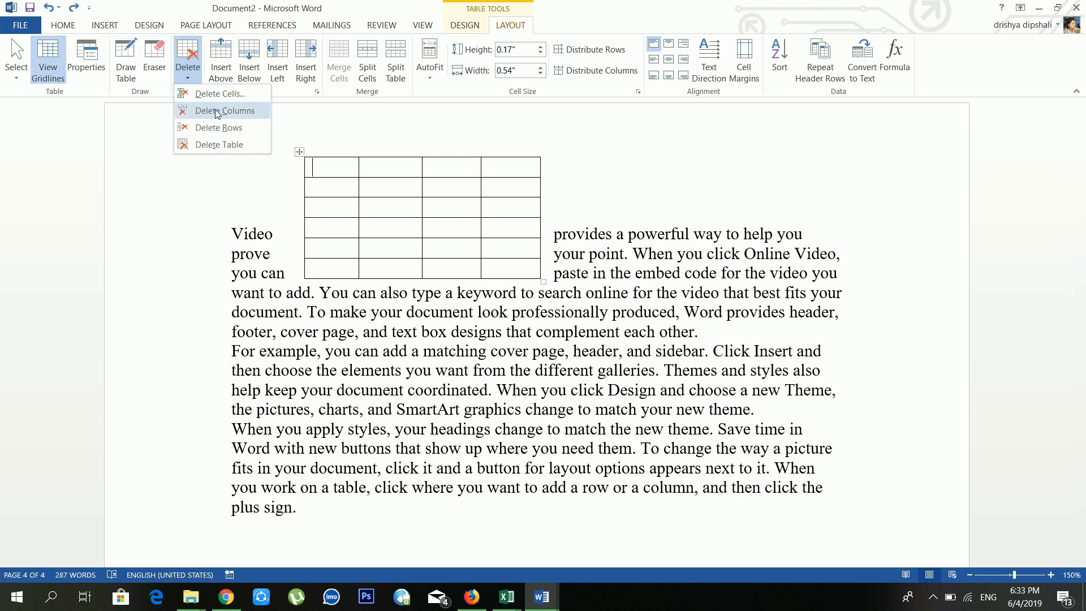
pyautogui.click(355, 172)
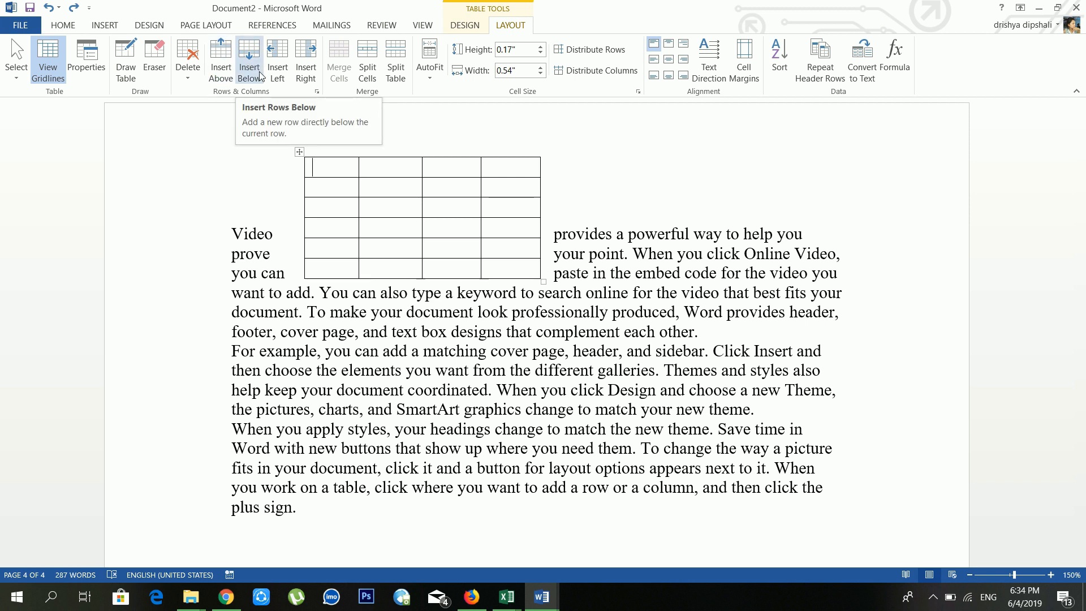
pyautogui.click(346, 189)
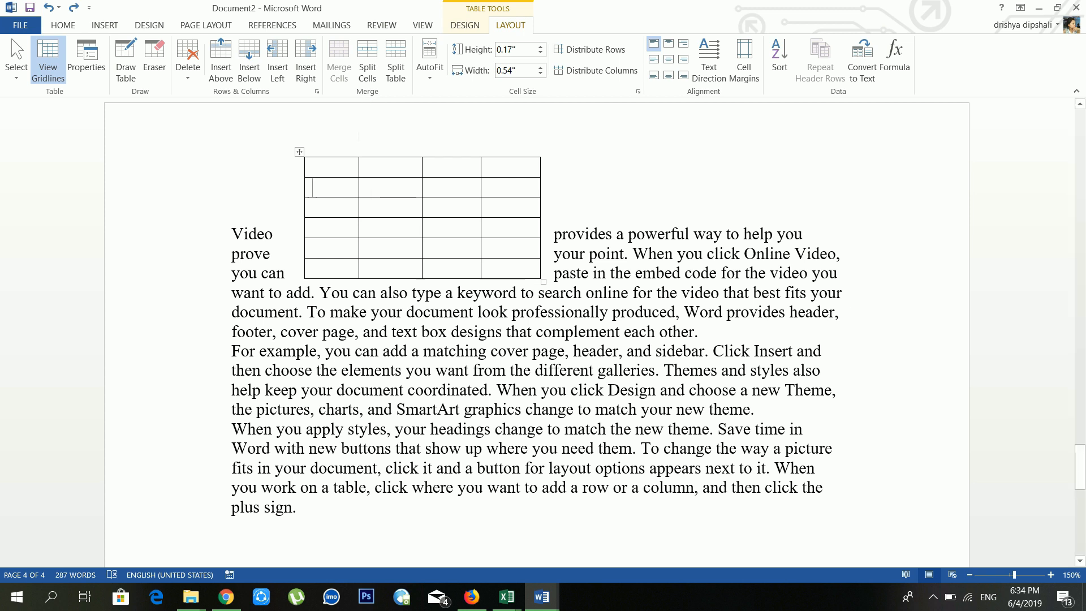
# Step: Merge the table's top row into one cell, then split it into 3 cells
pyautogui.moveTo(340, 167); pyautogui.dragTo(496, 167)
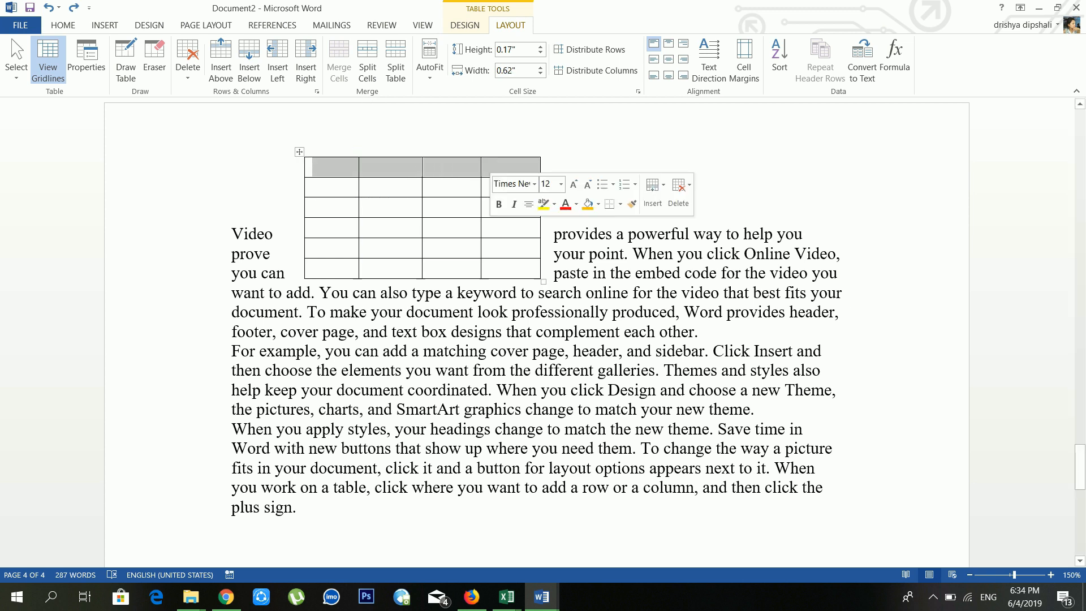
pyautogui.click(344, 60)
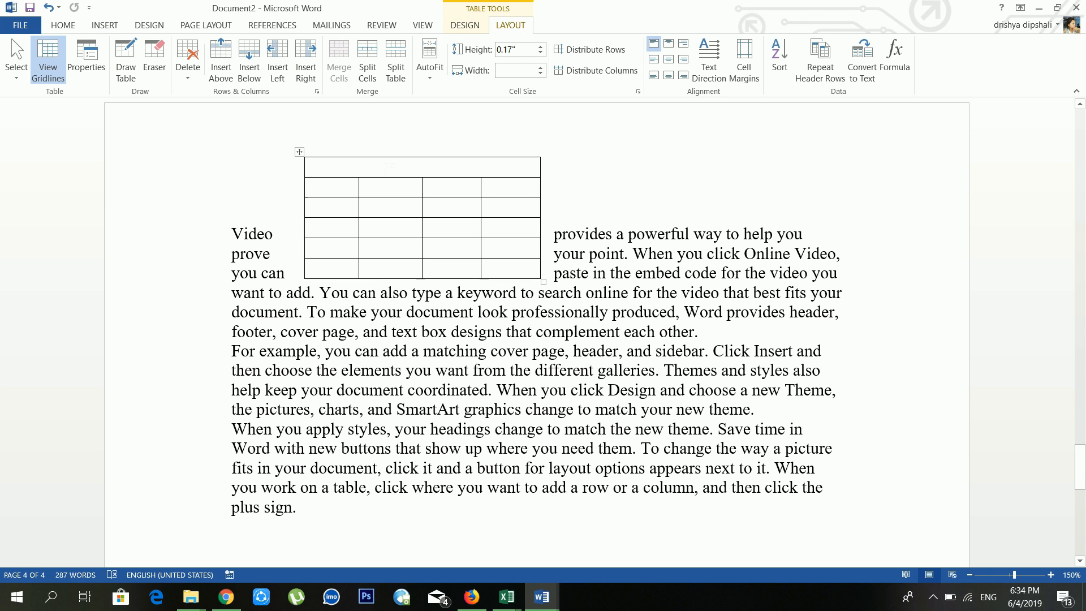
pyautogui.click(376, 63)
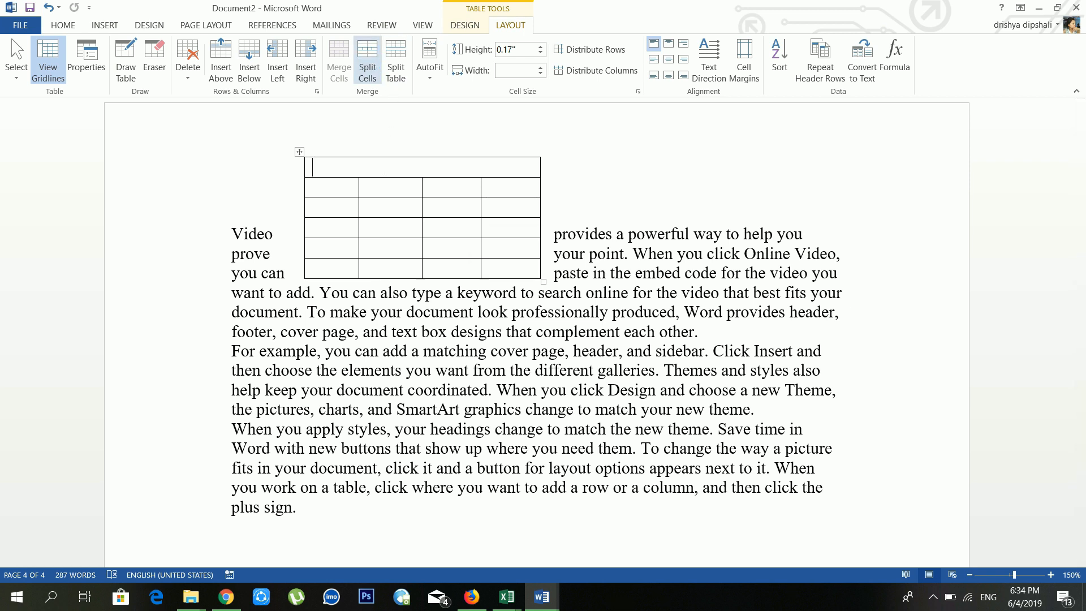
pyautogui.moveTo(566, 262); pyautogui.dragTo(550, 260)
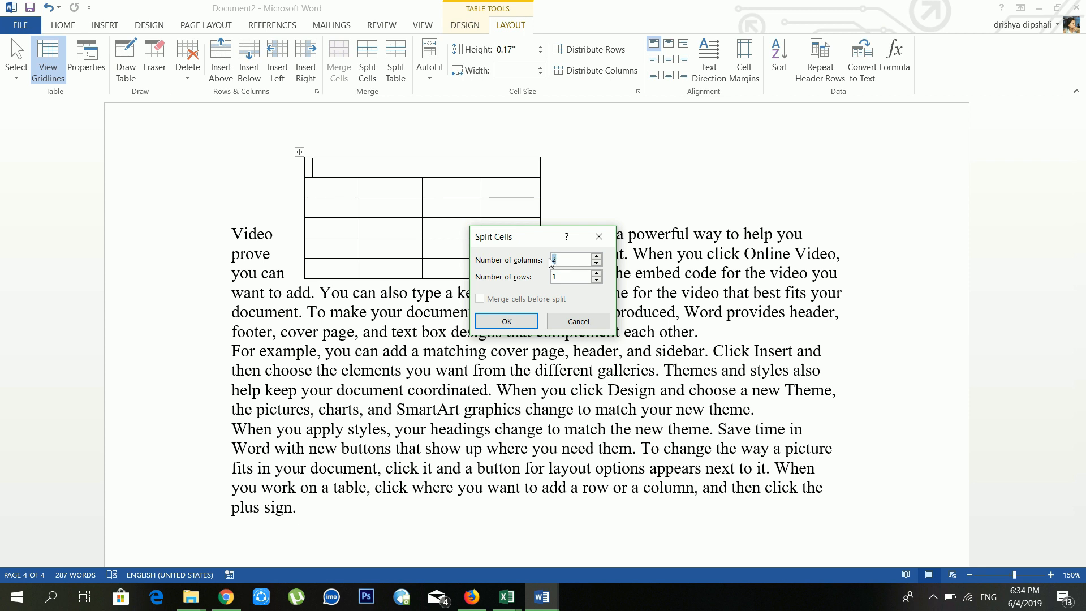
pyautogui.write('3')
pyautogui.click(507, 322)
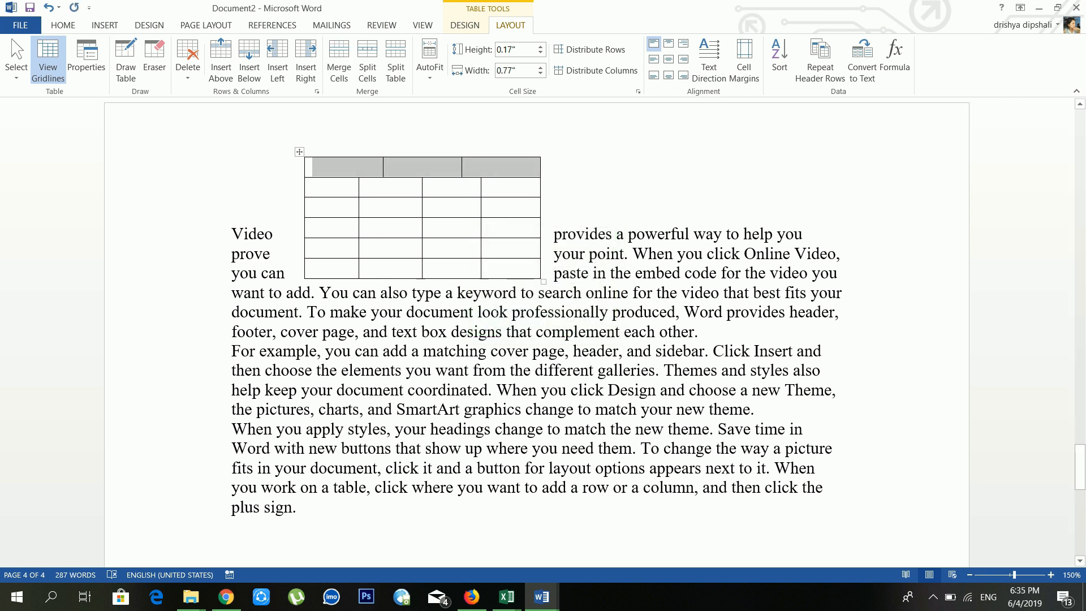
pyautogui.click(430, 187)
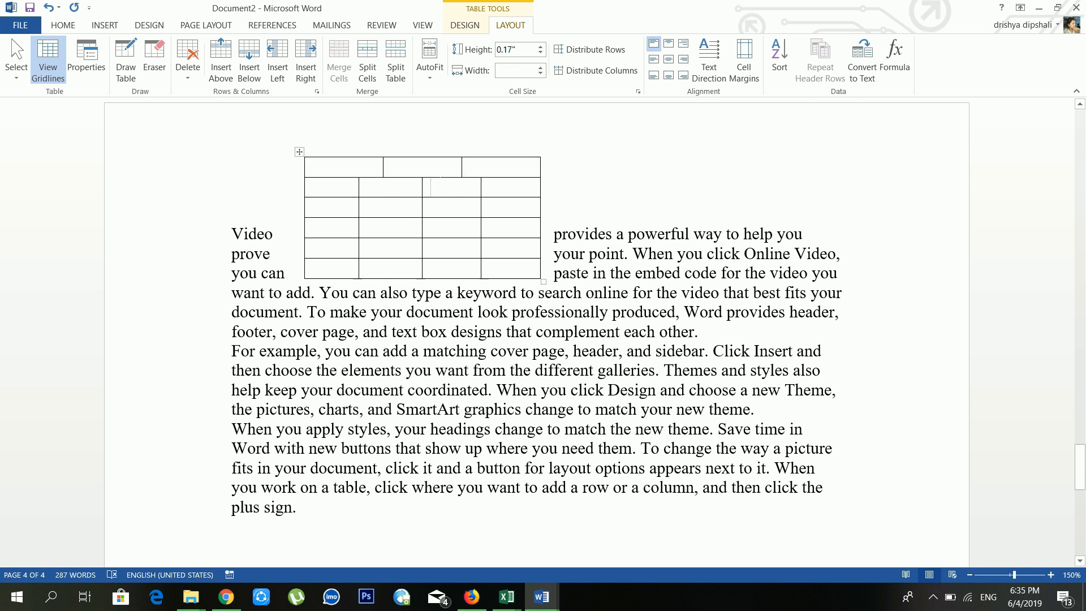
# Step: Split the table into two separate tables at the fourth row
pyautogui.click(433, 169)
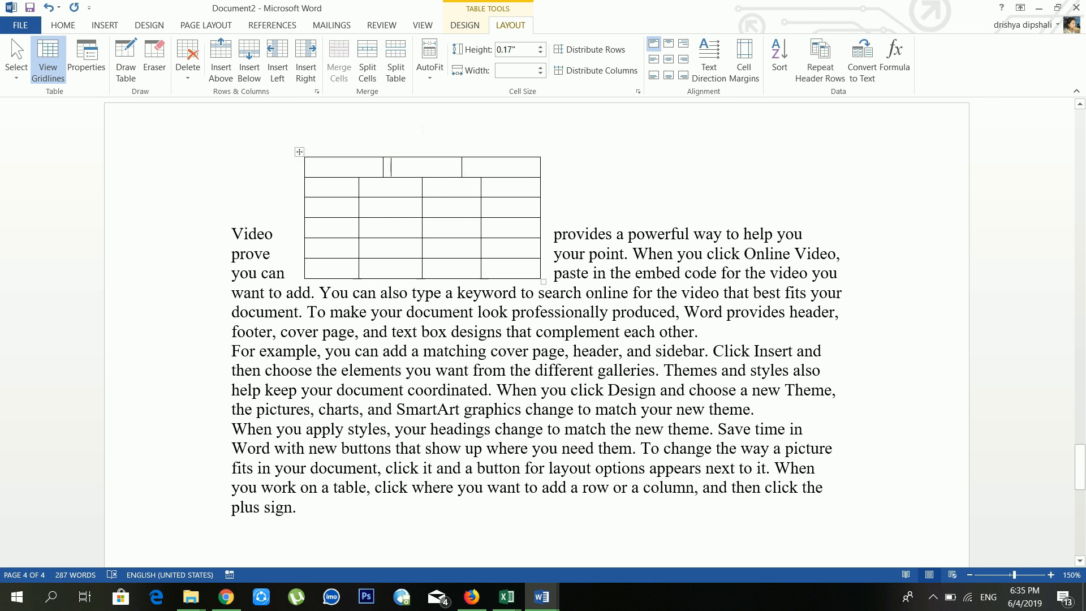
pyautogui.click(436, 236)
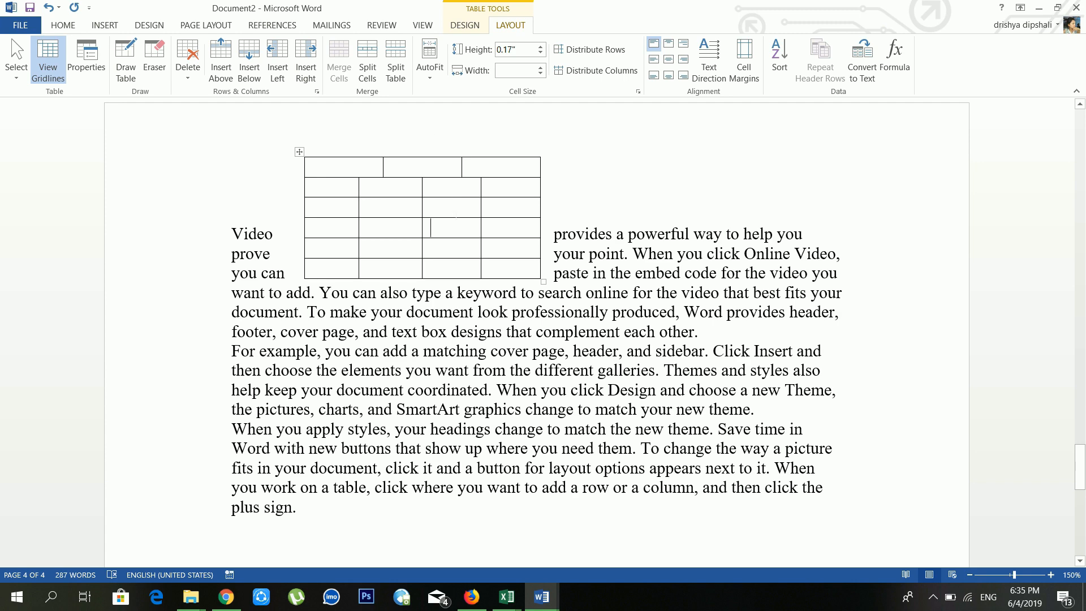
pyautogui.click(389, 58)
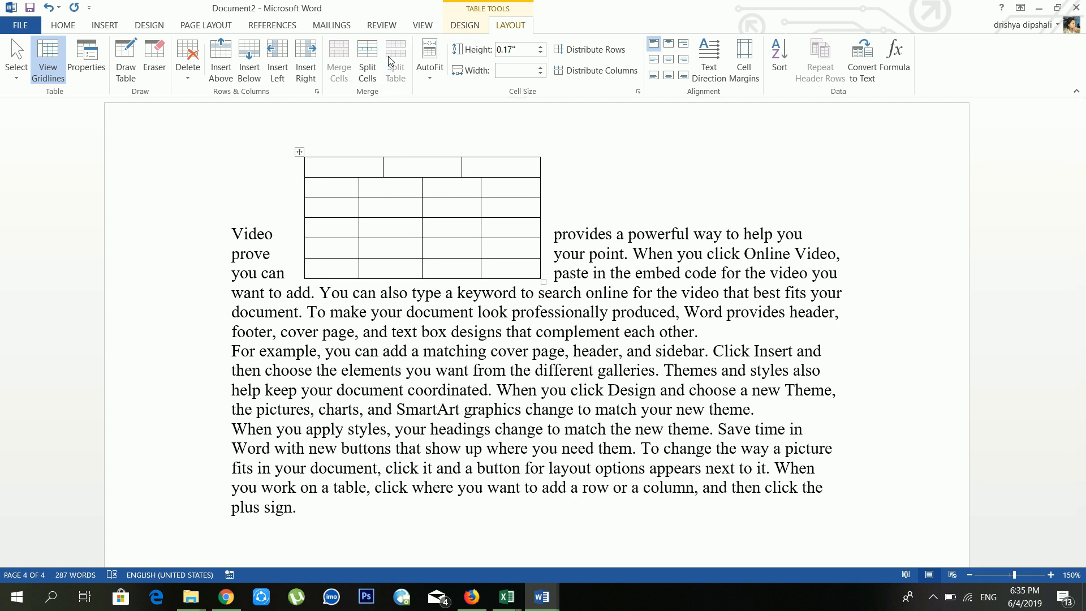
pyautogui.scroll(-5, 537, 334)
pyautogui.scroll(5, 537, 334)
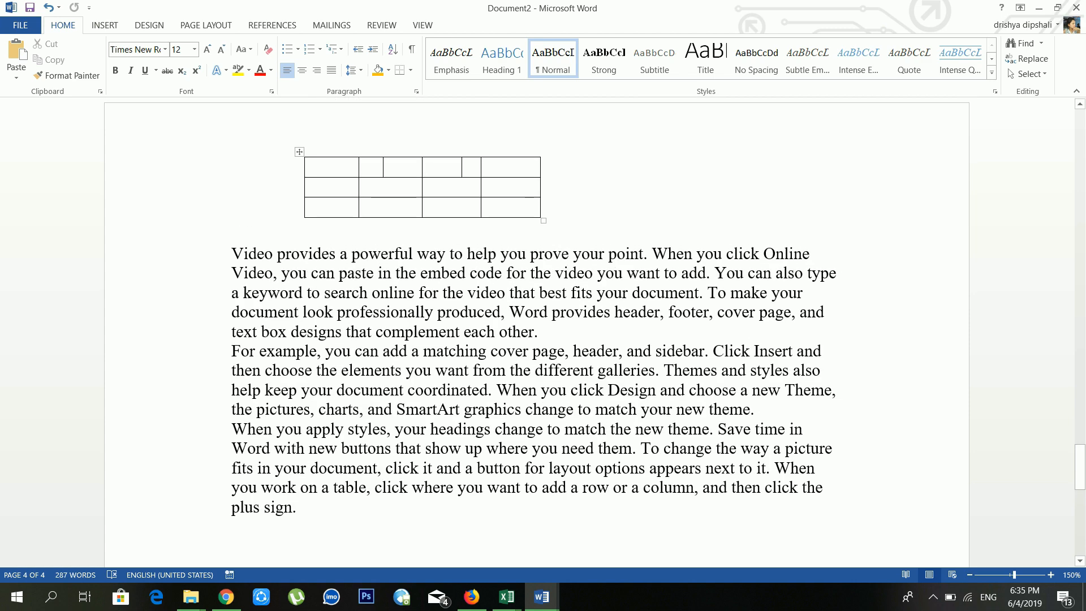
# Step: Move the second table to the right of the first and AutoFit it to its contents
pyautogui.moveTo(300, 152); pyautogui.dragTo(622, 189)
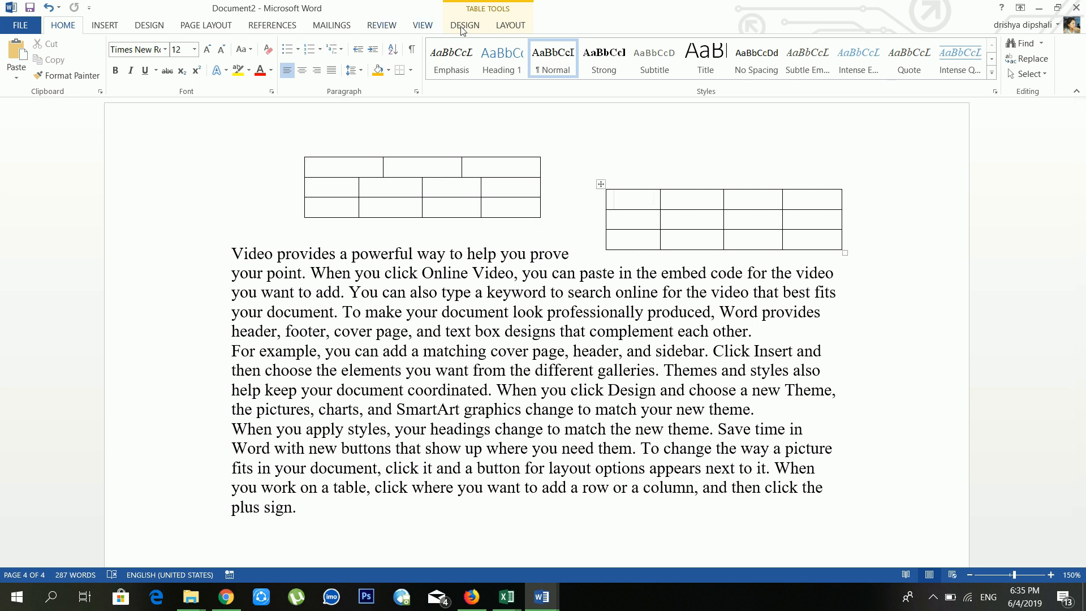
pyautogui.click(508, 26)
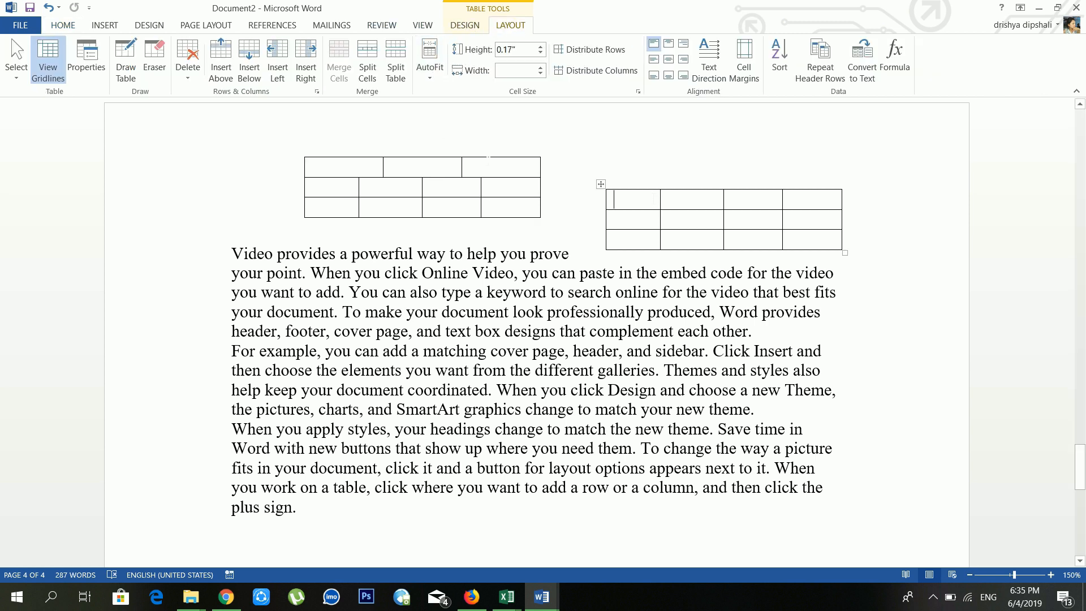
pyautogui.click(430, 76)
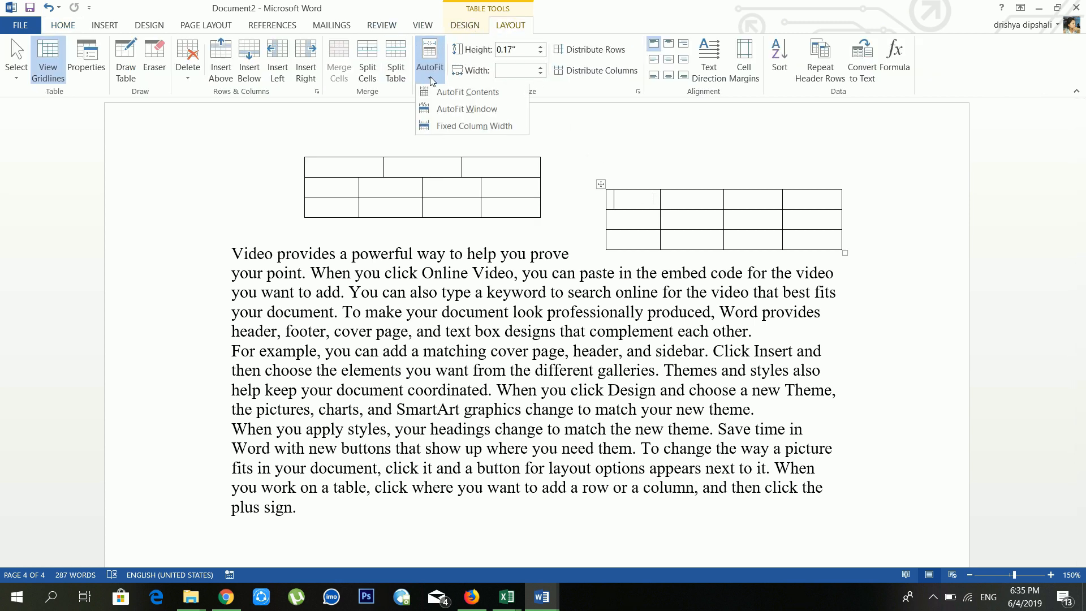
pyautogui.click(445, 94)
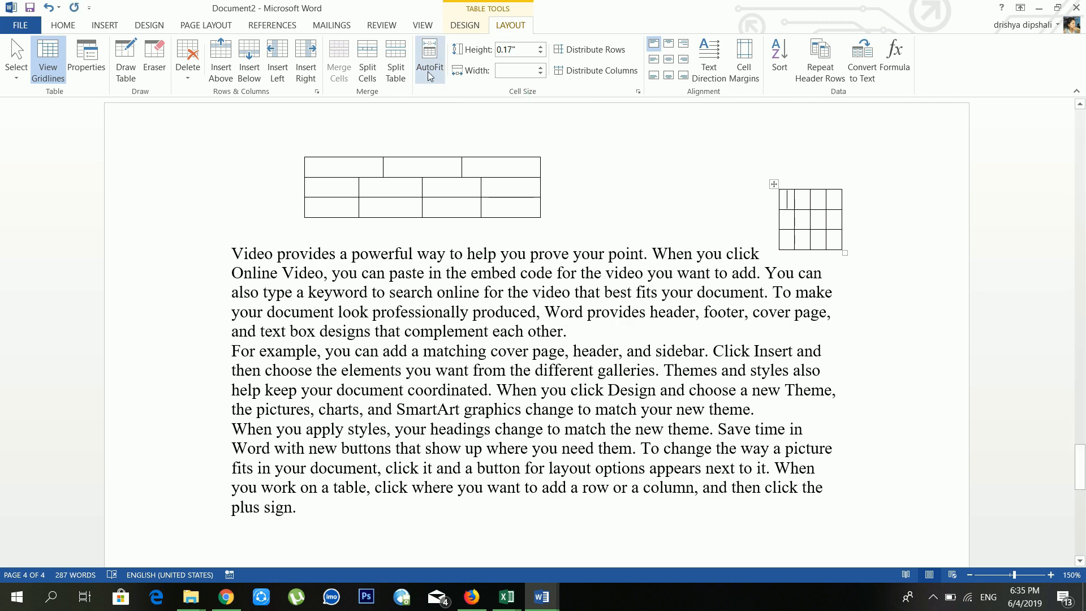
# Step: Try AutoFit Window and Fixed Column Width on the right table, then undo both
pyautogui.click(430, 76)
pyautogui.click(454, 108)
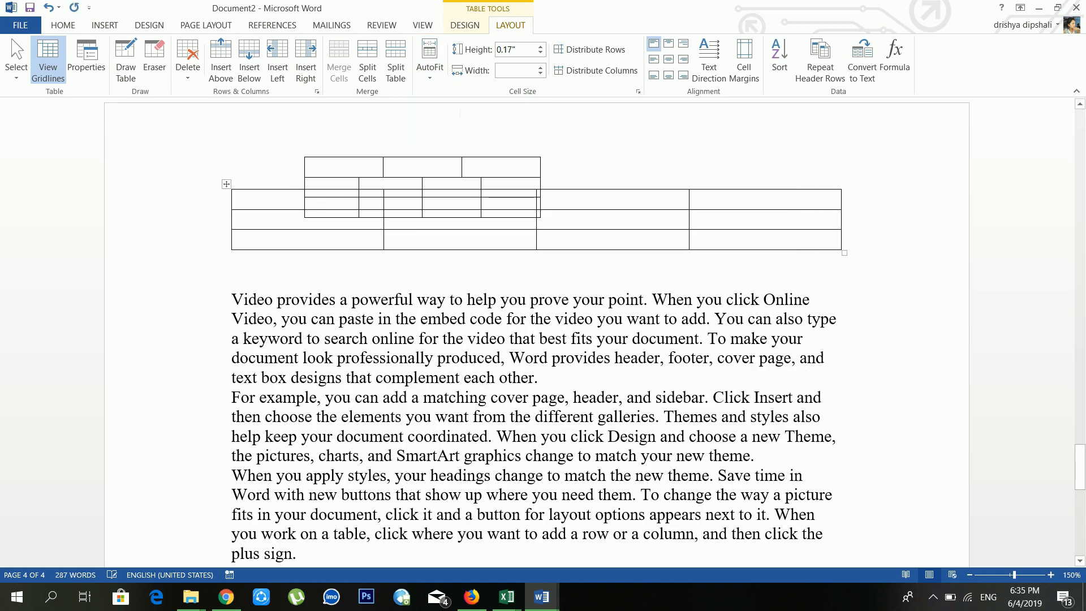
pyautogui.click(436, 70)
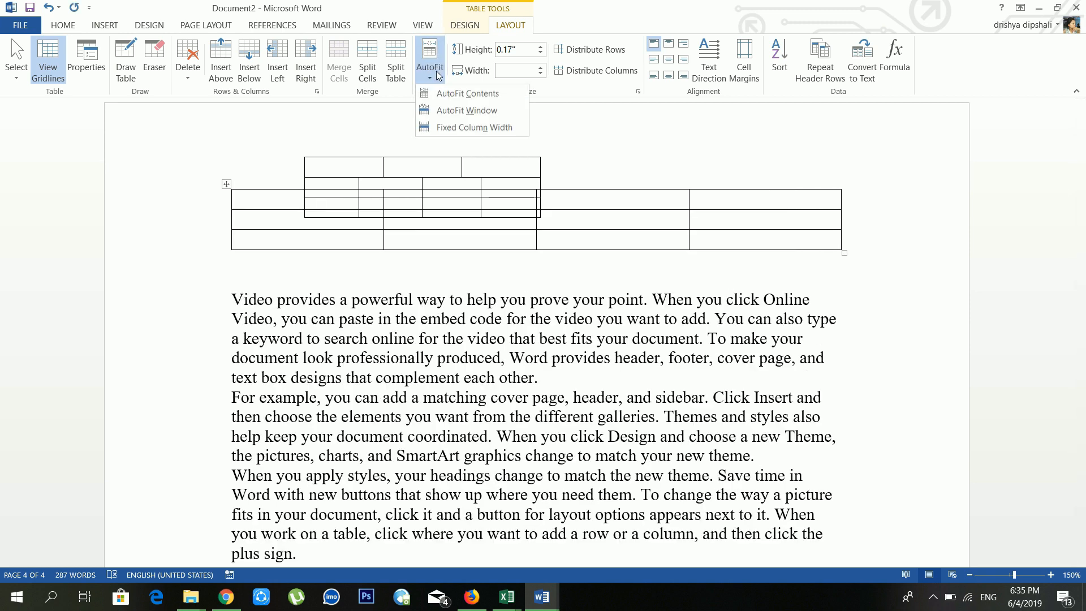
pyautogui.click(464, 128)
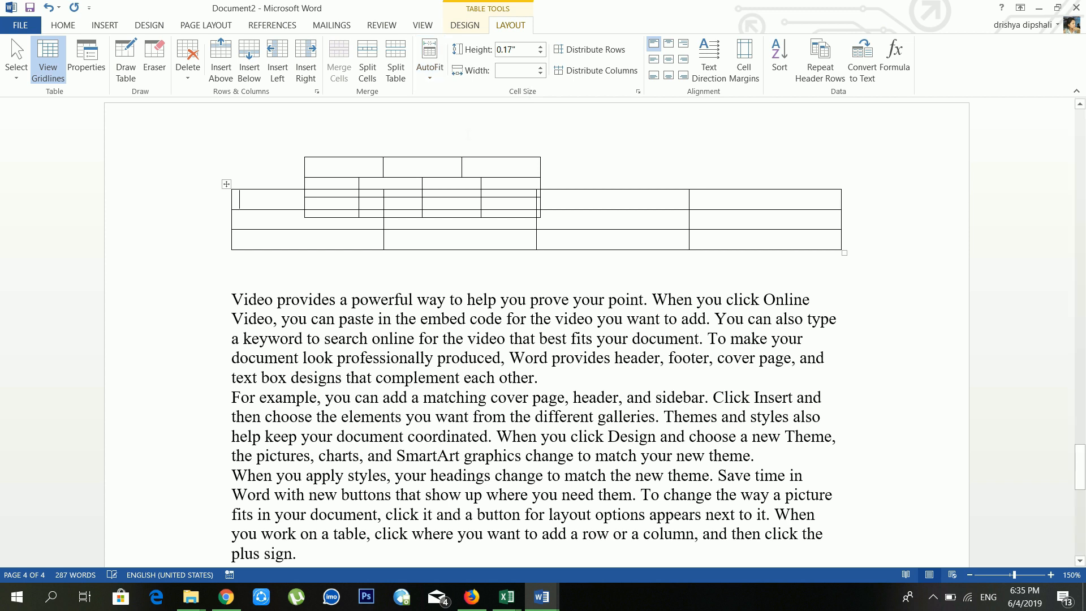
pyautogui.click(48, 8)
pyautogui.click(48, 8)
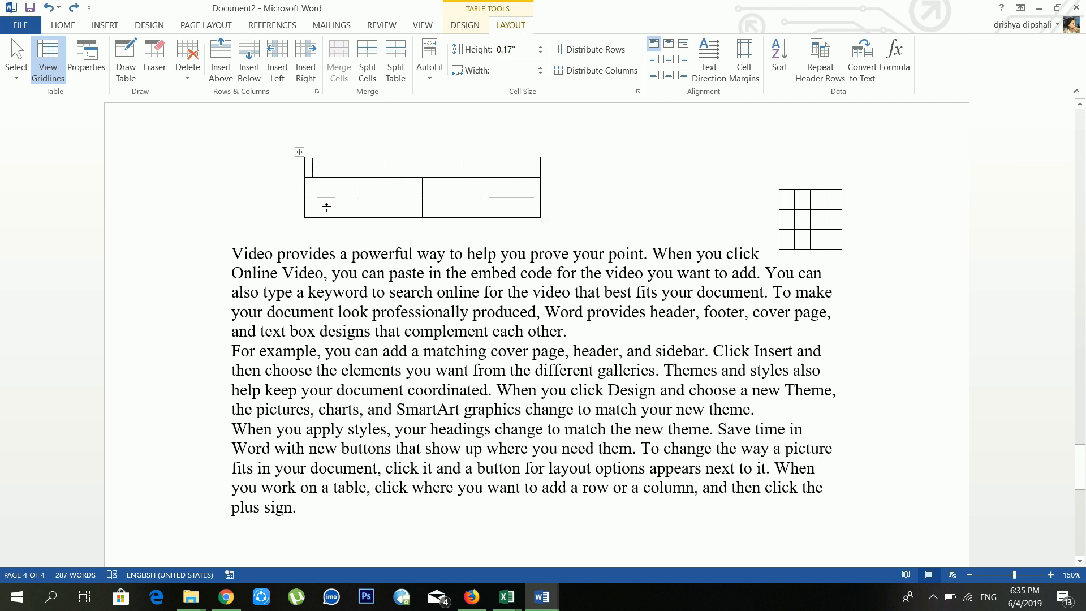
# Step: Make the first table's second row taller, then distribute all rows to equal heights
pyautogui.moveTo(327, 207); pyautogui.dragTo(326, 214)
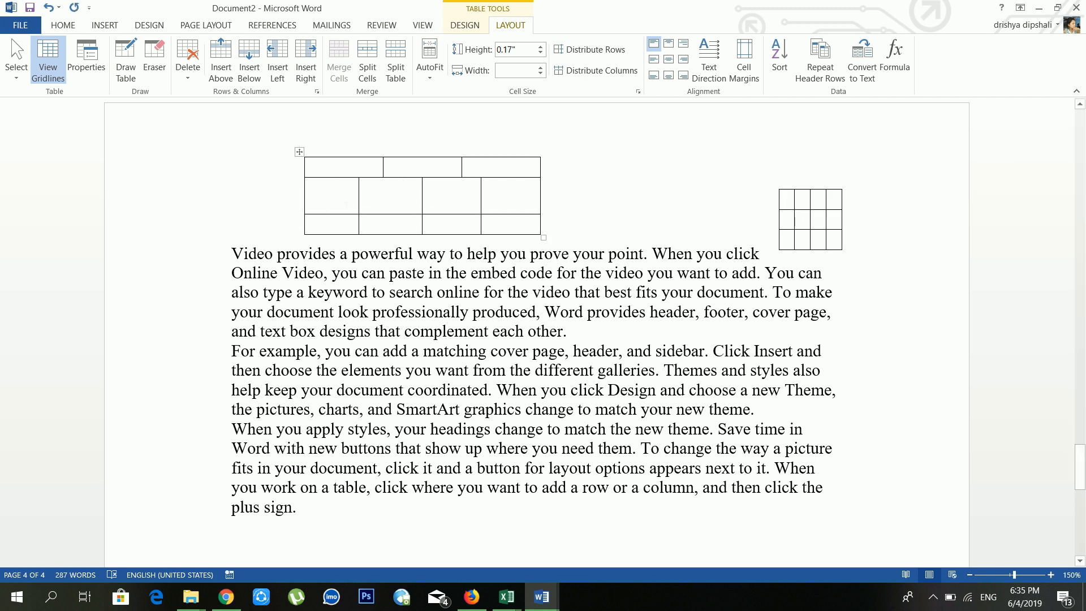
pyautogui.click(344, 194)
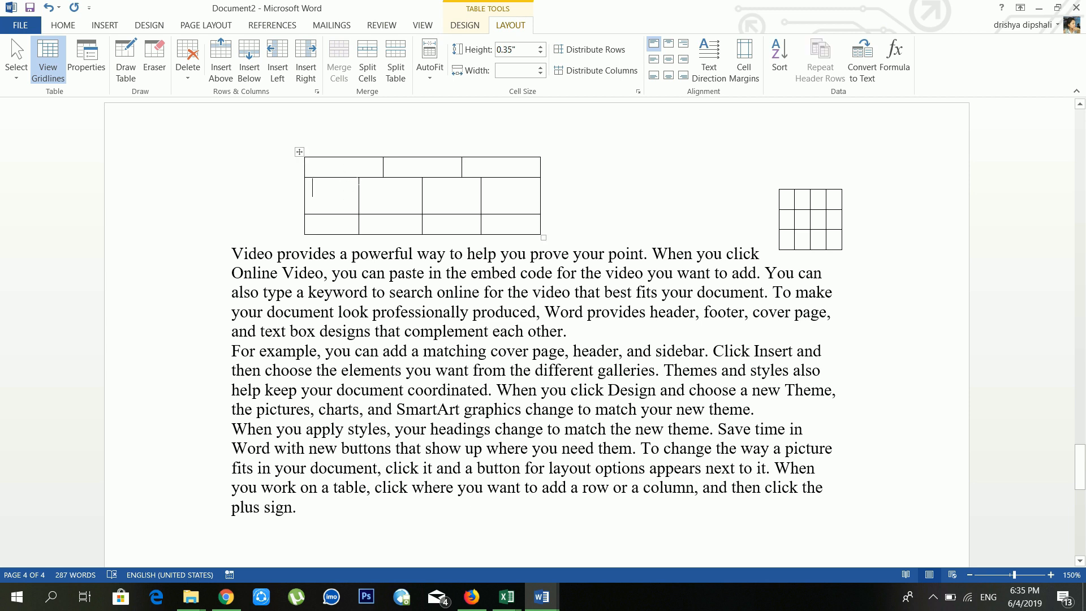
pyautogui.moveTo(359, 181); pyautogui.dragTo(497, 224)
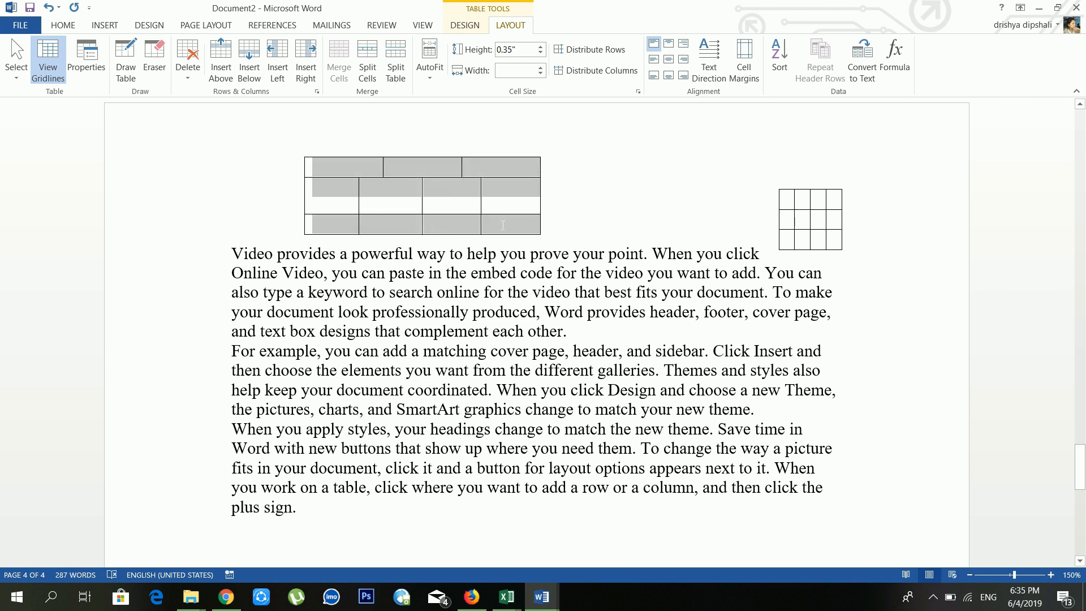
pyautogui.click(598, 59)
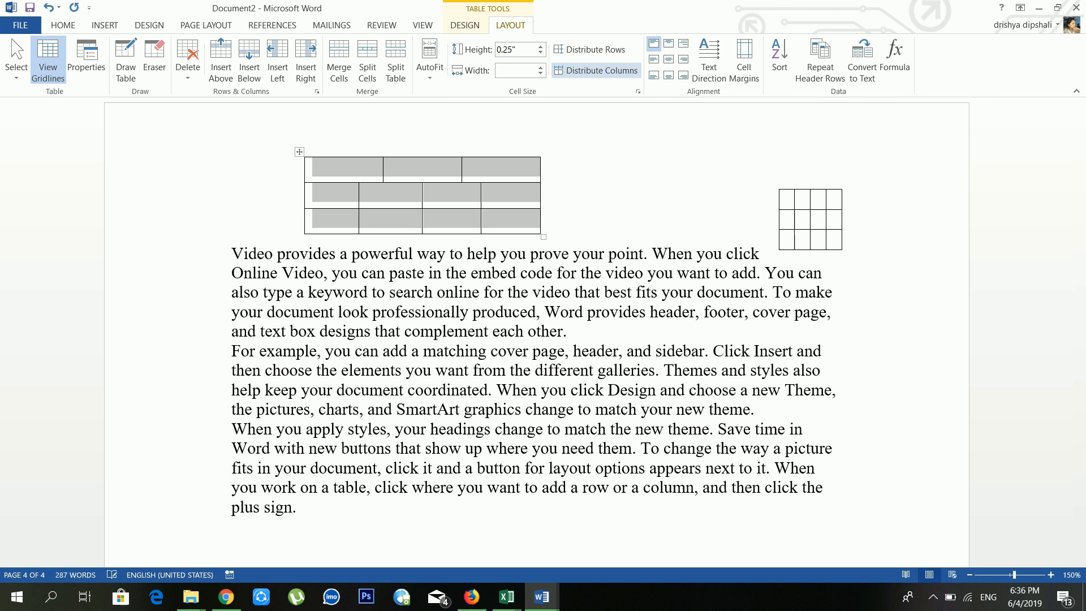
pyautogui.click(418, 206)
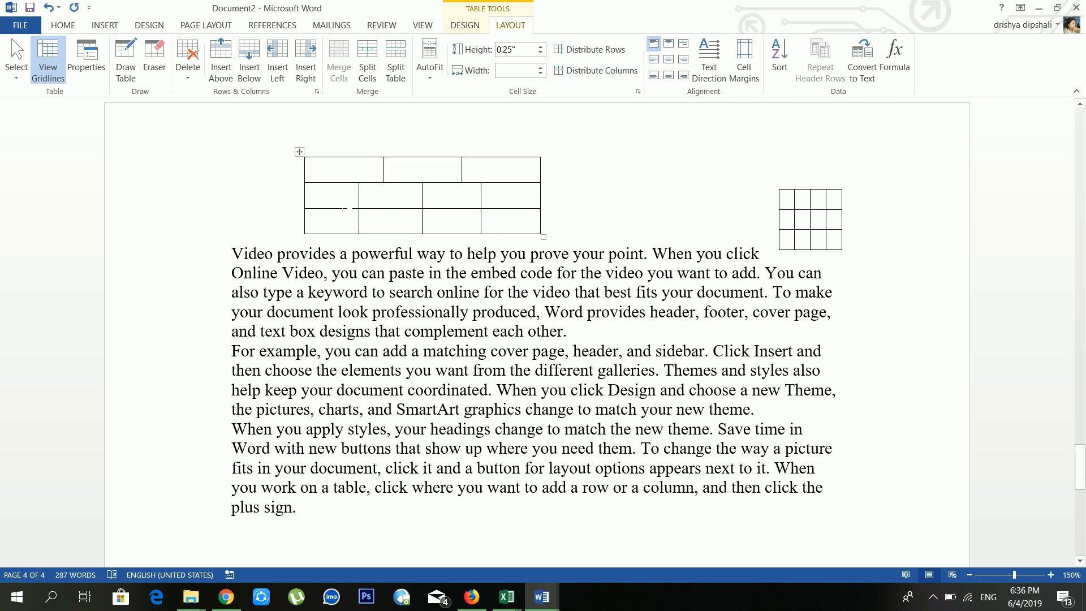
pyautogui.click(390, 199)
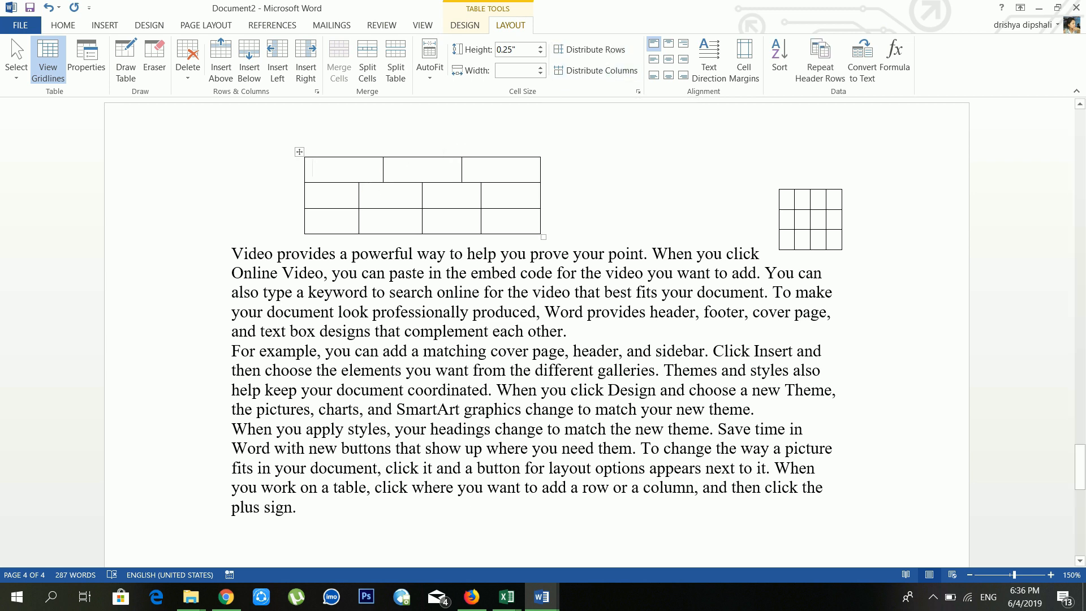
# Step: Give the first row's three cells equal widths
pyautogui.moveTo(362, 172); pyautogui.dragTo(513, 172)
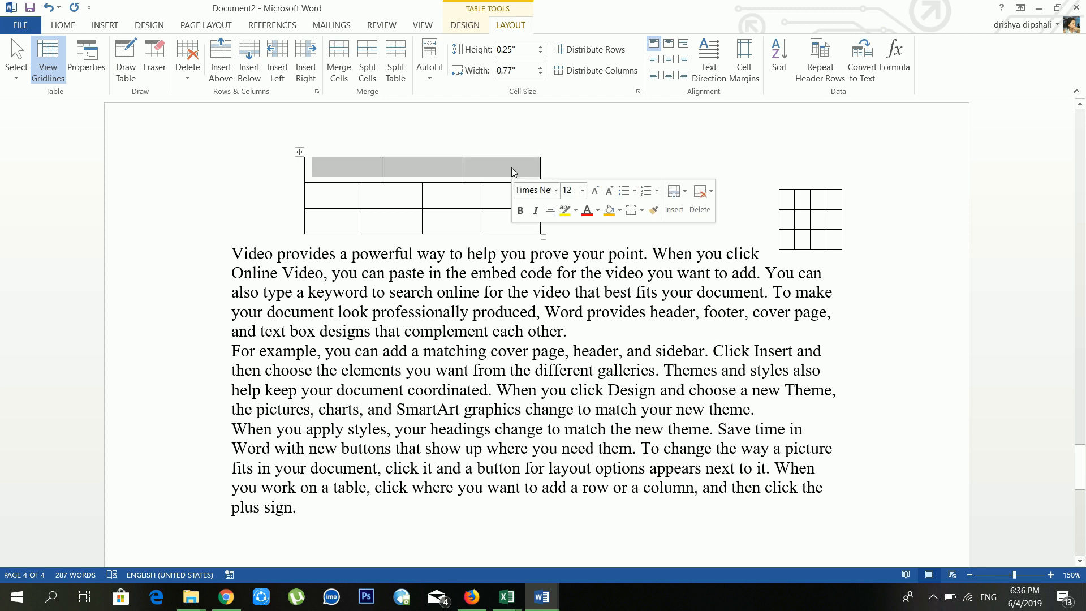
pyautogui.click(615, 71)
pyautogui.click(602, 73)
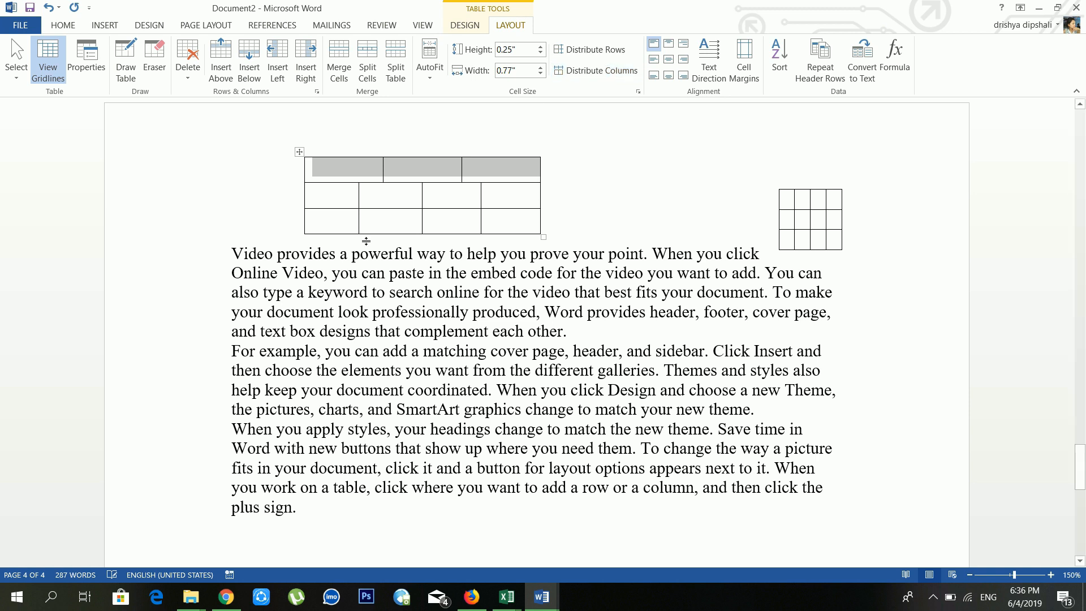
pyautogui.click(414, 169)
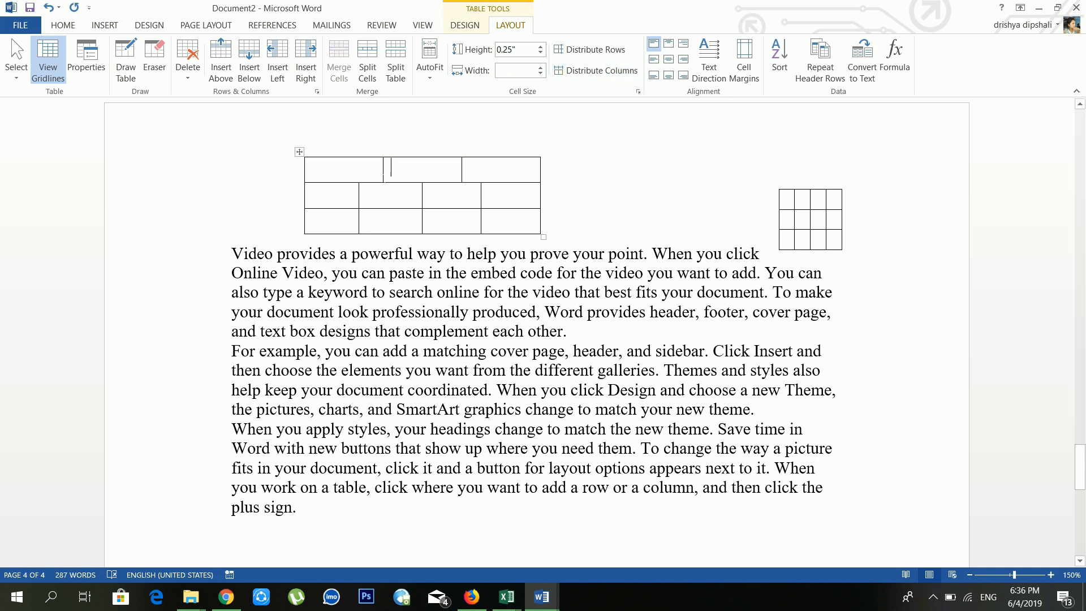
pyautogui.moveTo(390, 181)
pyautogui.mouseDown()
pyautogui.moveTo(370, 190)
pyautogui.moveTo(461, 169)
pyautogui.moveTo(506, 180)
pyautogui.mouseUp()
pyautogui.click(623, 72)
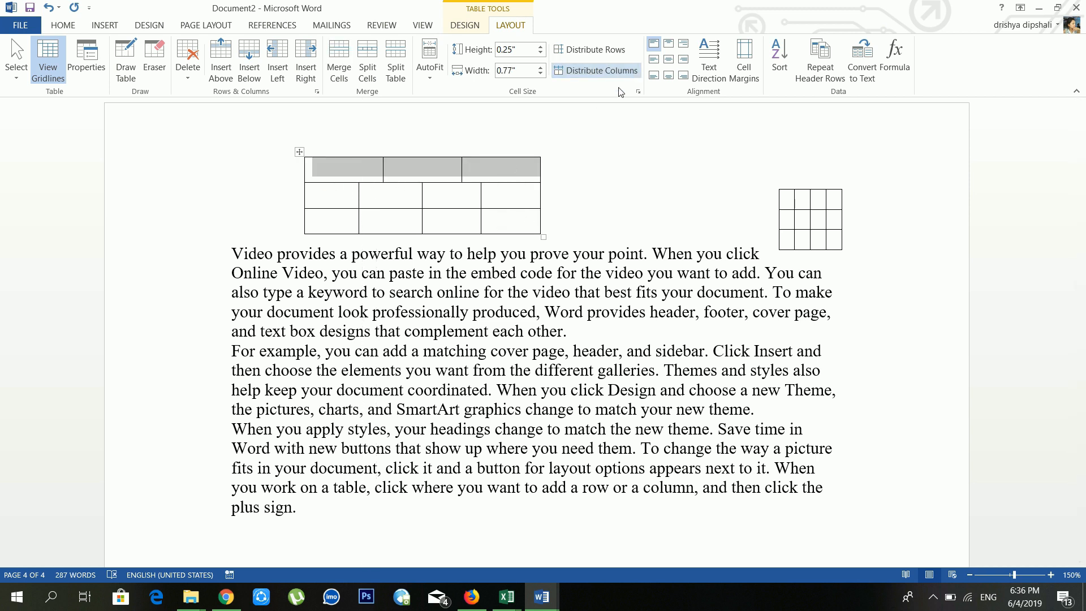
# Step: Set the first row's right-hand cell to Align Top Right
pyautogui.click(469, 169)
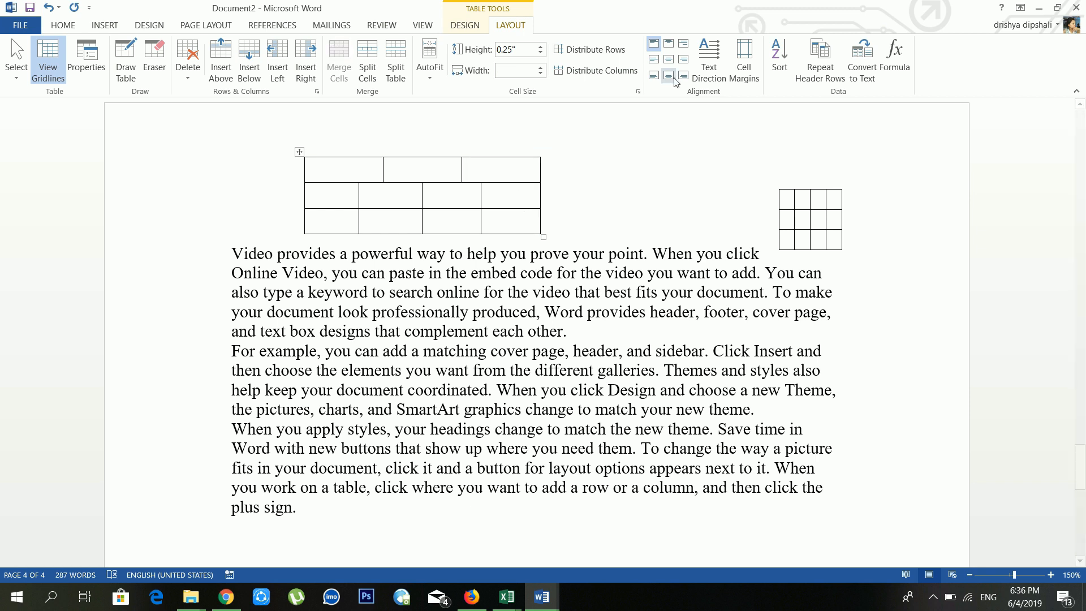
pyautogui.click(667, 45)
pyautogui.click(671, 44)
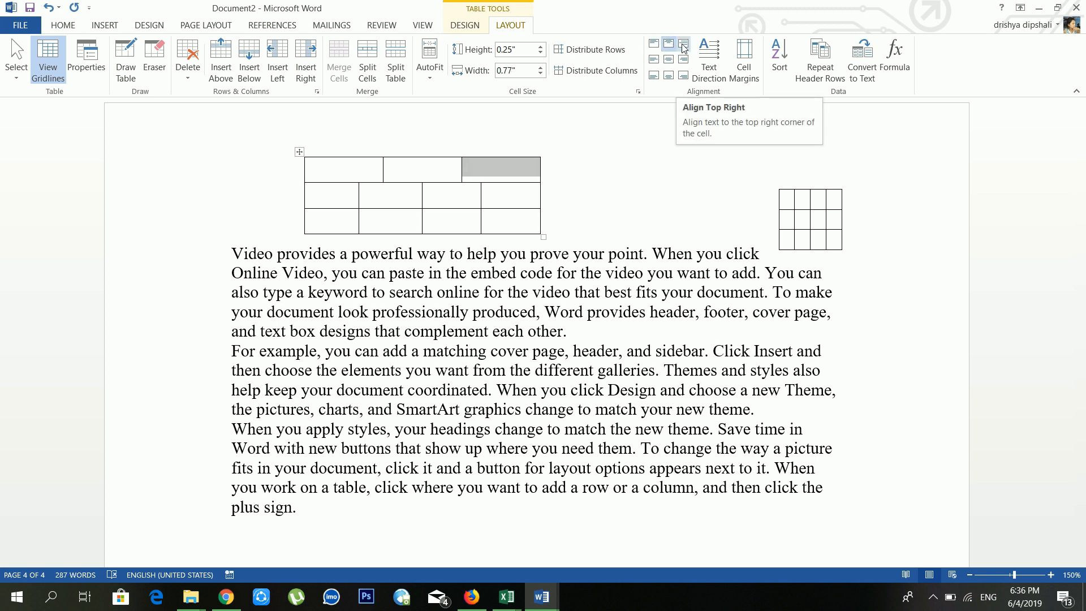
pyautogui.click(684, 46)
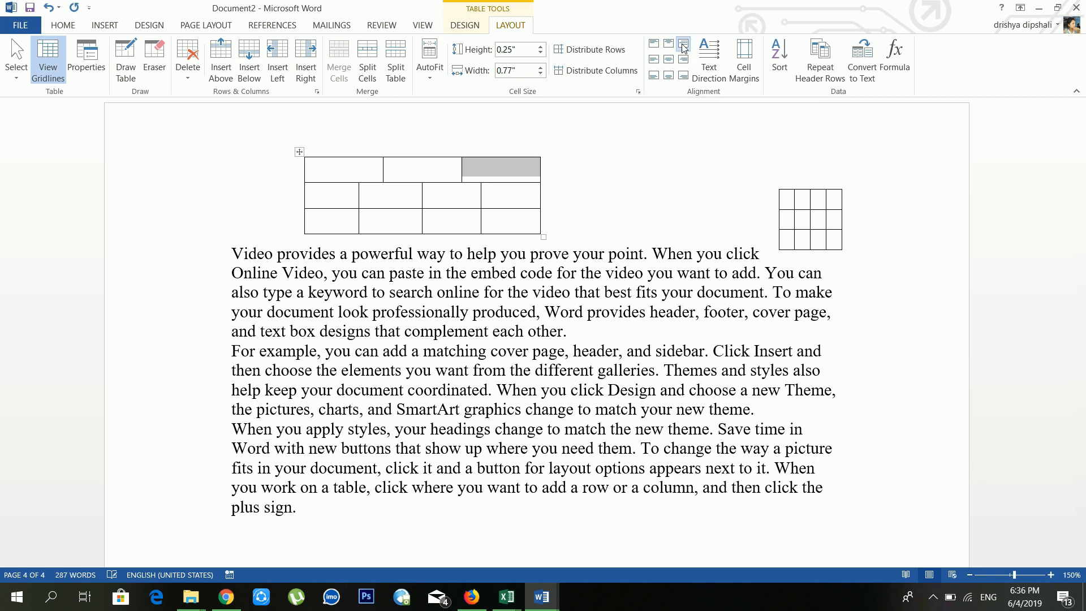
pyautogui.click(499, 169)
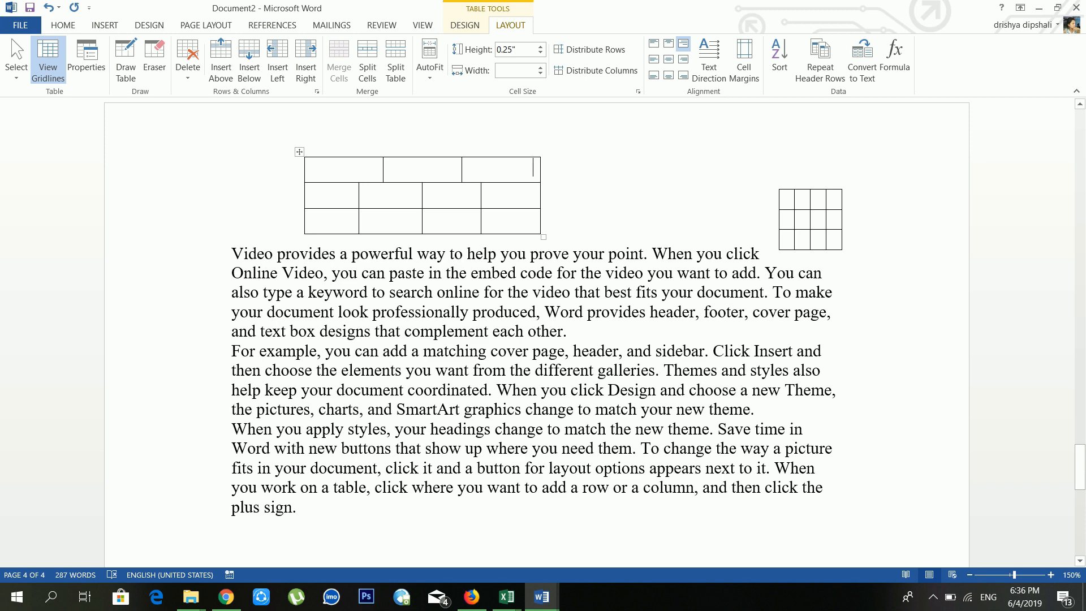
# Step: Enlarge the upper table, type hjghjgj in the top-middle cell, and settle on Align Top Center
pyautogui.moveTo(543, 237); pyautogui.dragTo(654, 386)
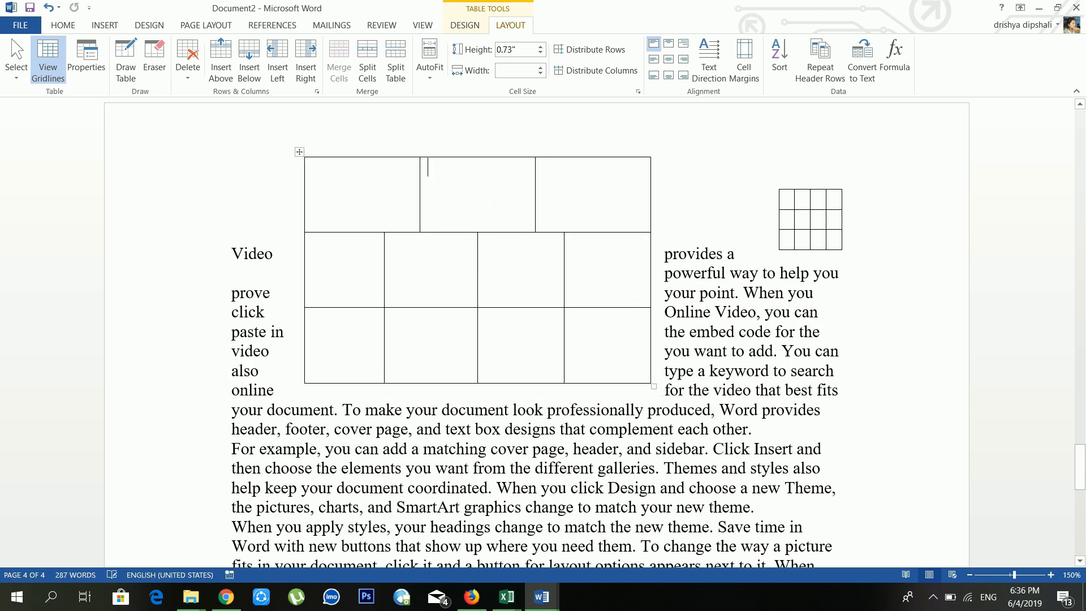
pyautogui.write('hjghjgj')
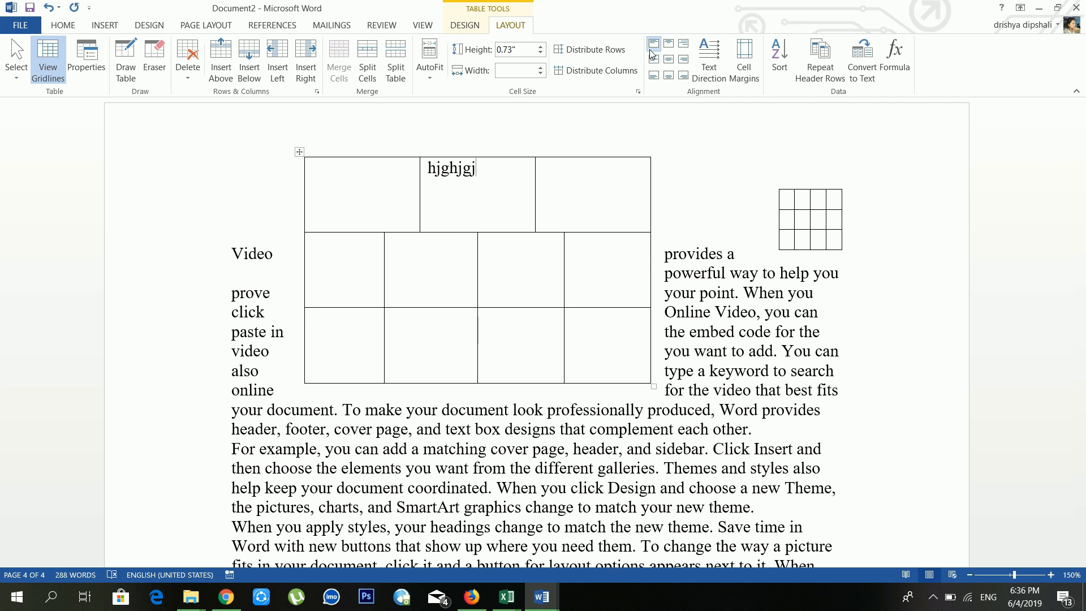
pyautogui.click(669, 44)
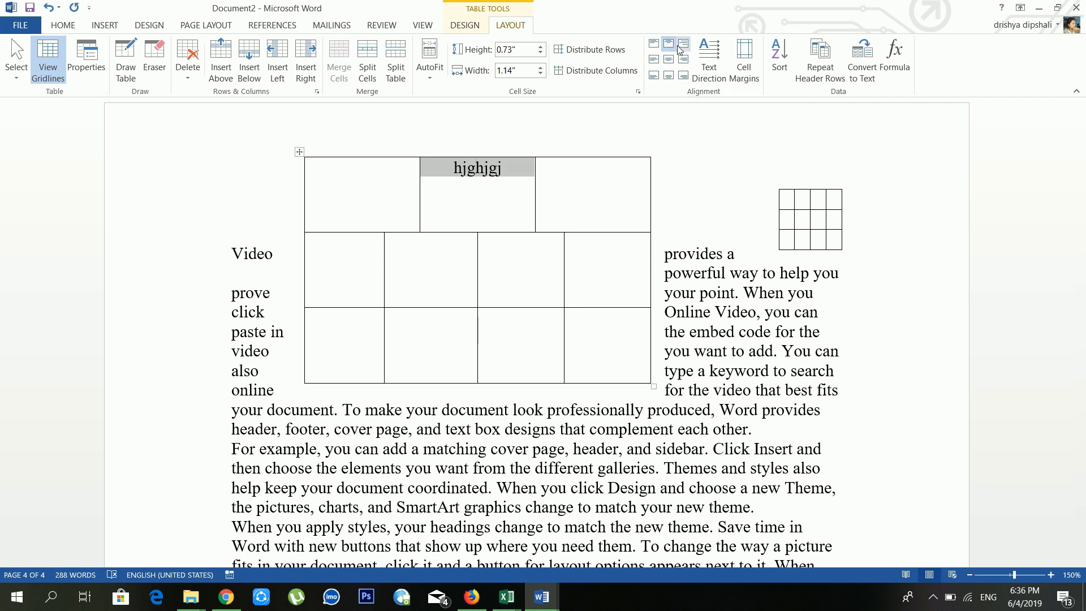
pyautogui.click(683, 45)
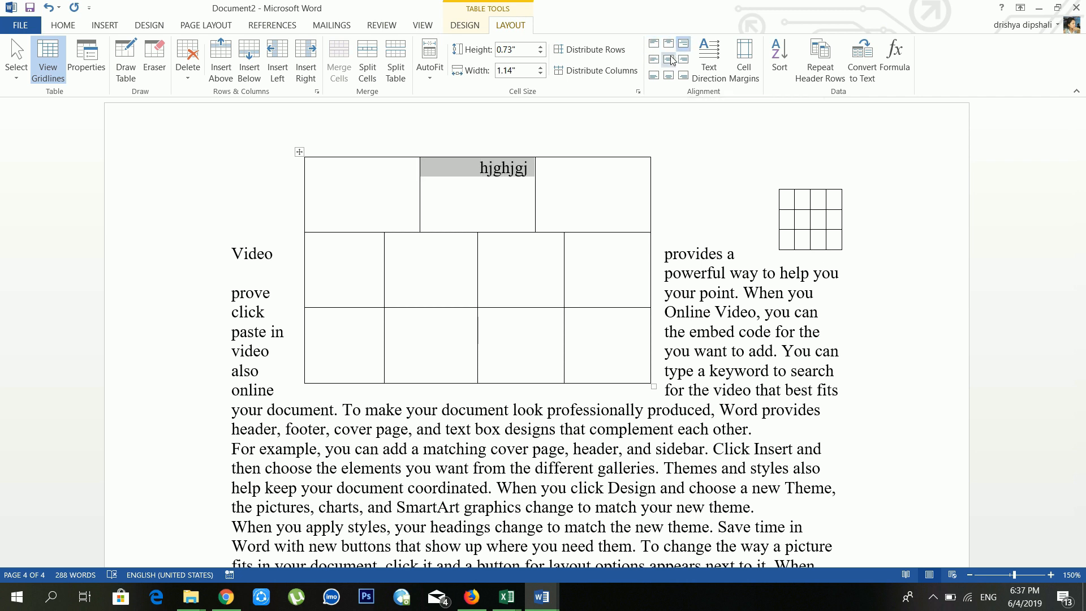
pyautogui.click(671, 60)
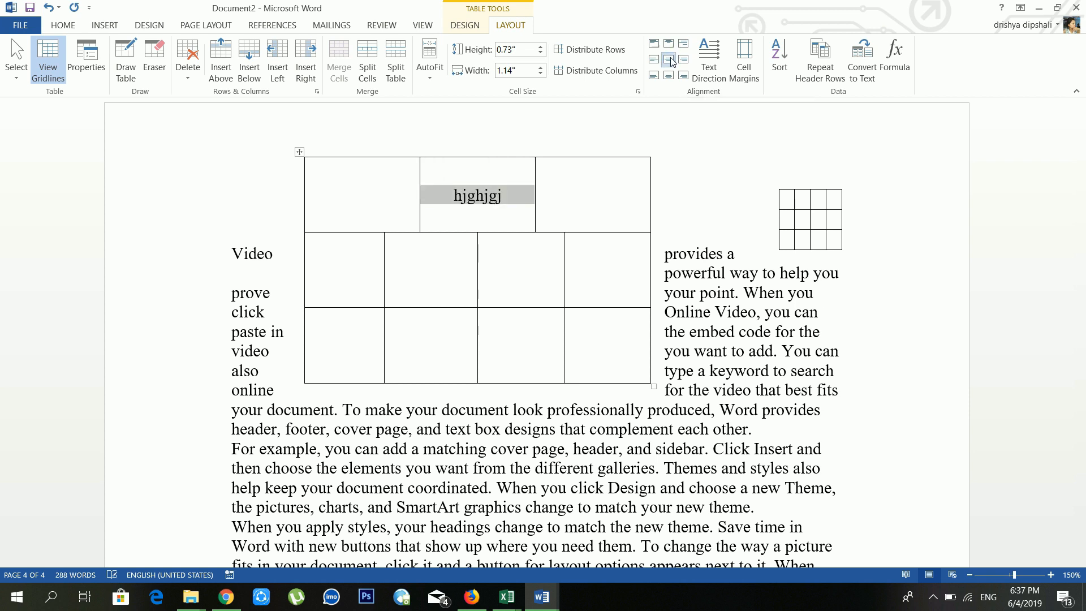
pyautogui.click(670, 76)
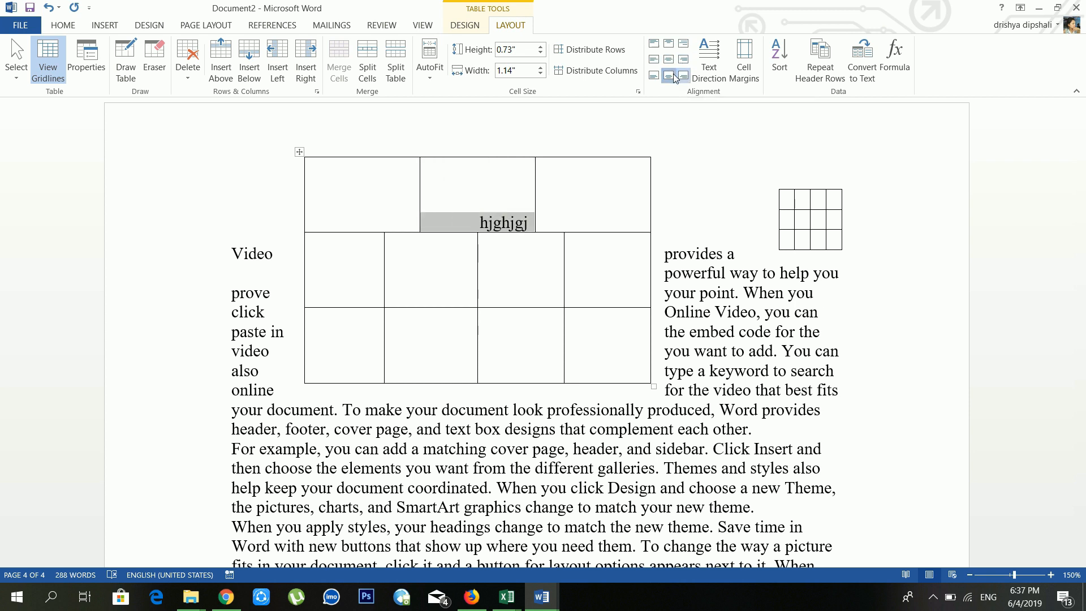
pyautogui.click(655, 77)
pyautogui.click(654, 59)
pyautogui.click(668, 59)
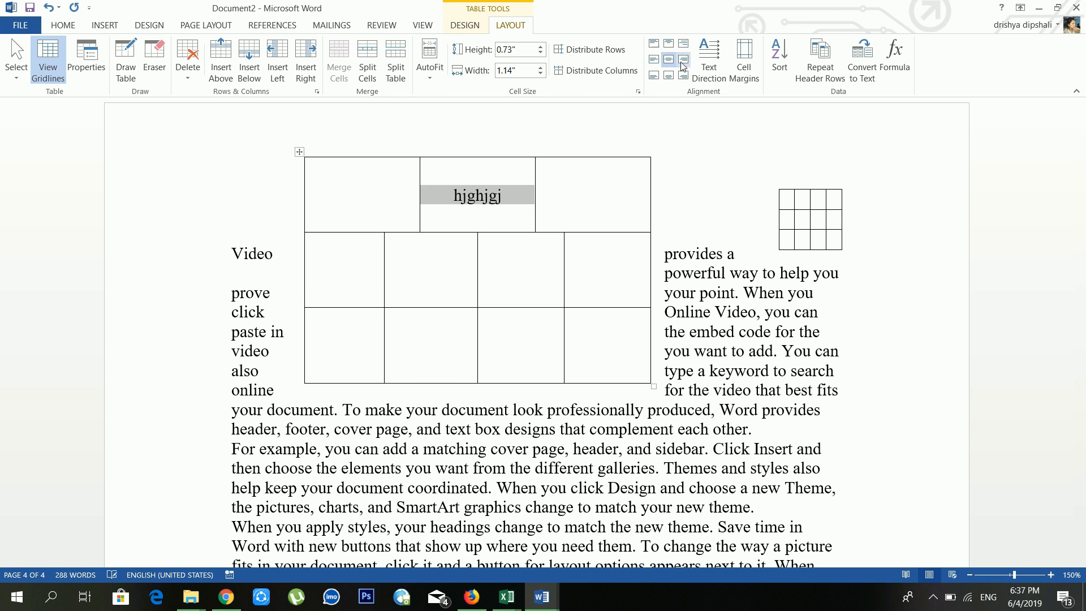
pyautogui.click(683, 58)
pyautogui.click(684, 44)
pyautogui.click(668, 44)
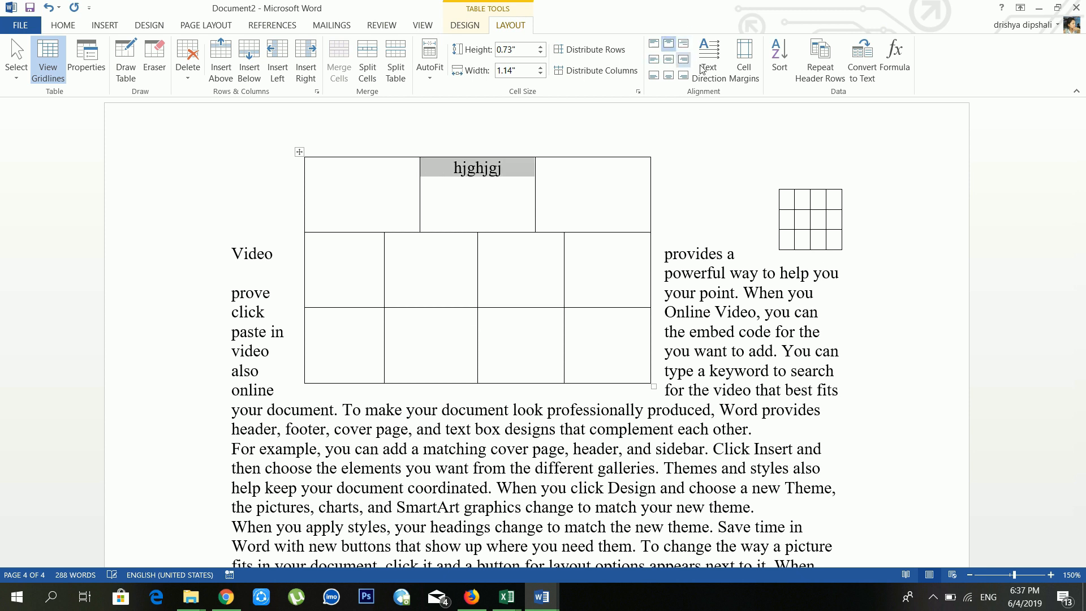
# Step: Cycle hjghjgj through the text directions and leave it horizontal
pyautogui.click(716, 66)
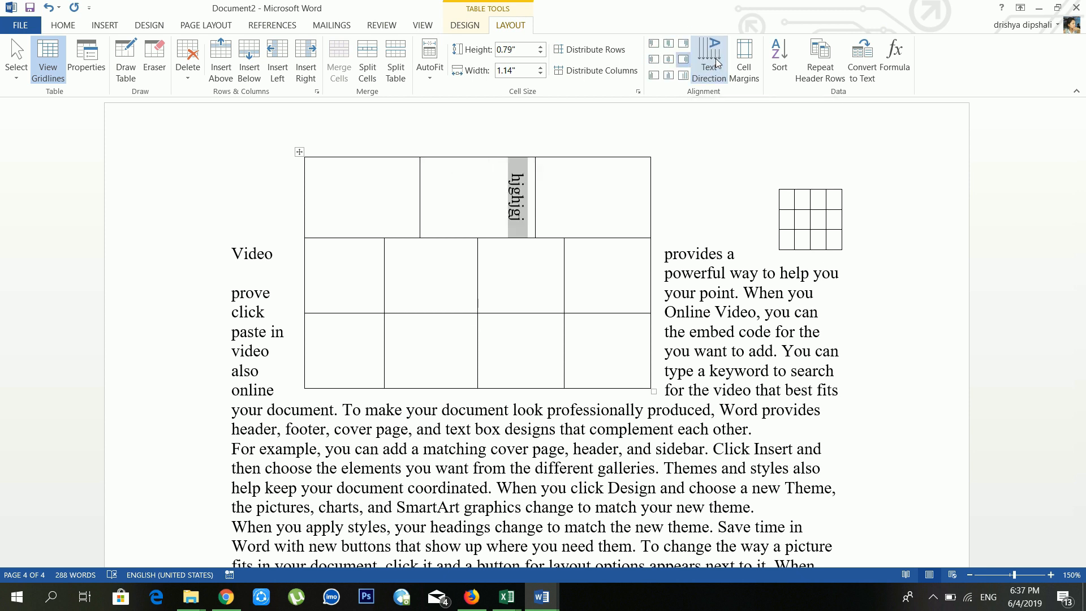
pyautogui.click(716, 62)
pyautogui.click(716, 63)
pyautogui.click(717, 63)
pyautogui.click(716, 62)
pyautogui.click(717, 62)
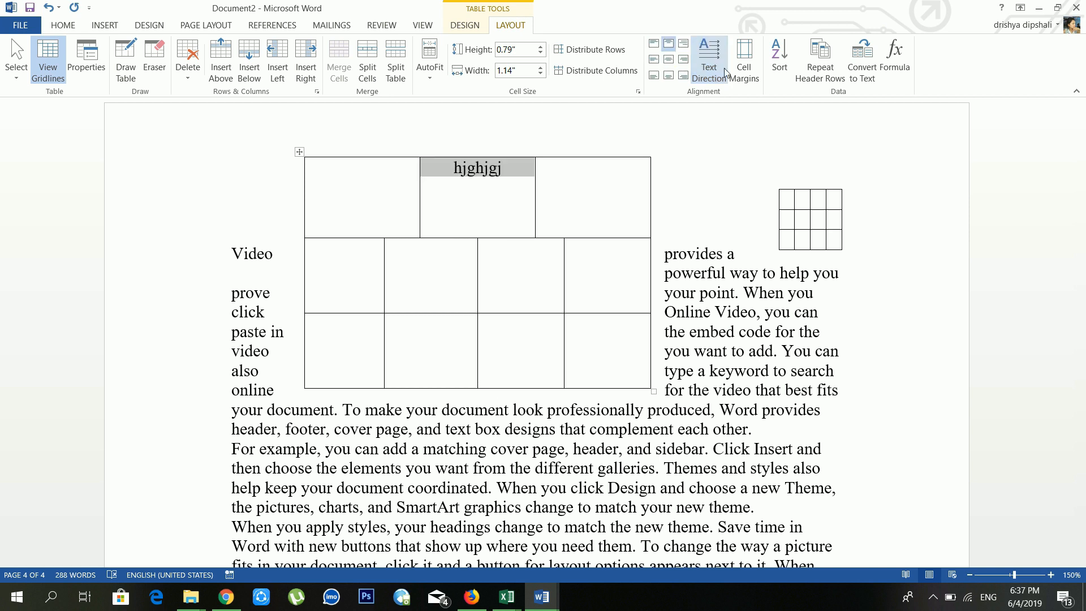
# Step: Leave the cell margin options unchanged and enlarge the small right-hand table
pyautogui.click(745, 67)
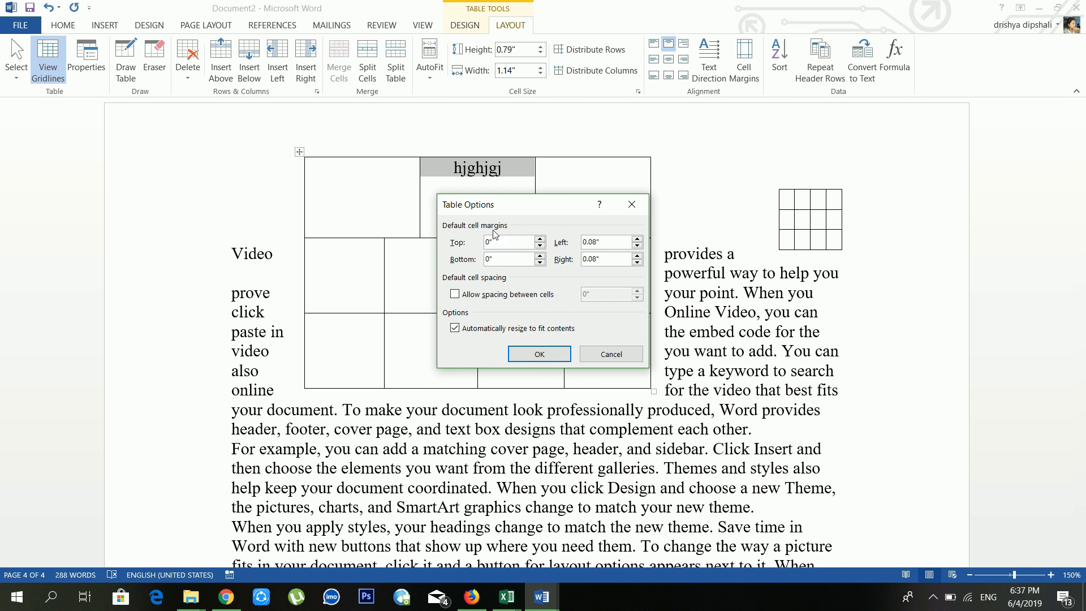
pyautogui.click(566, 353)
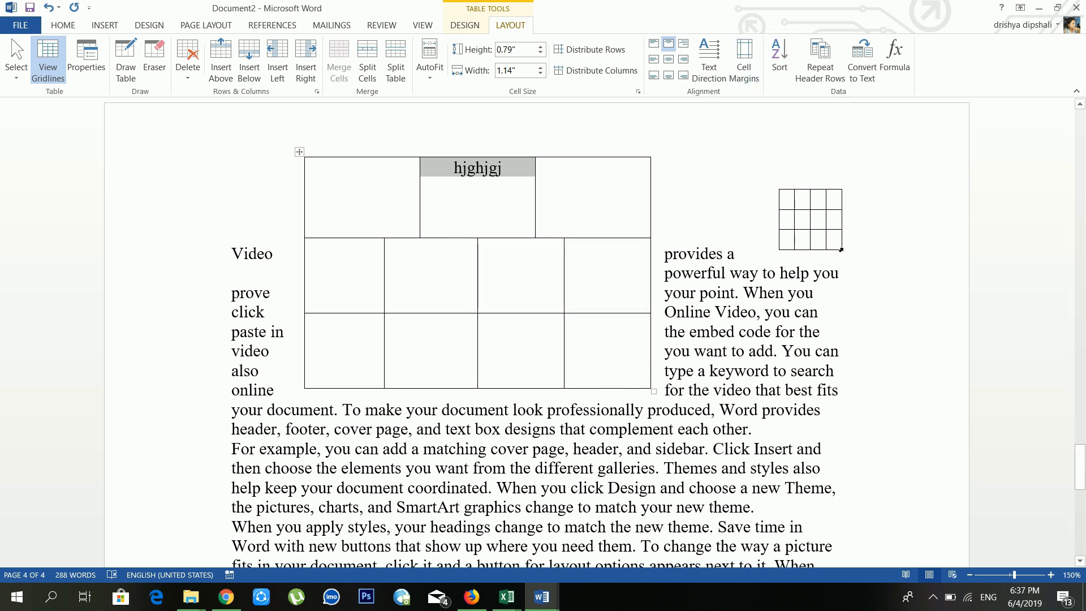
pyautogui.click(797, 240)
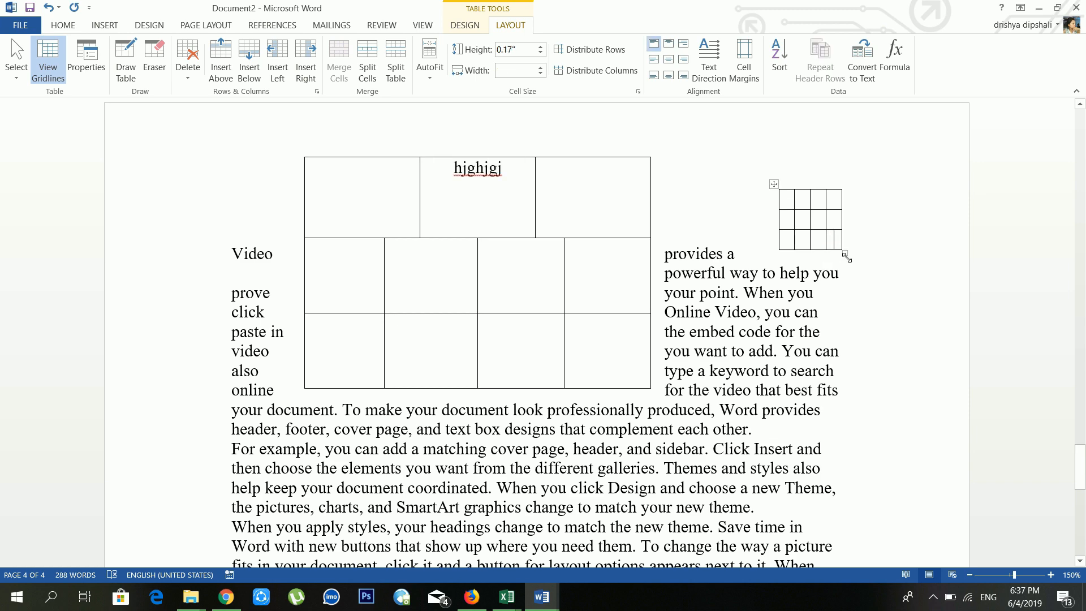
pyautogui.moveTo(847, 257); pyautogui.dragTo(928, 376)
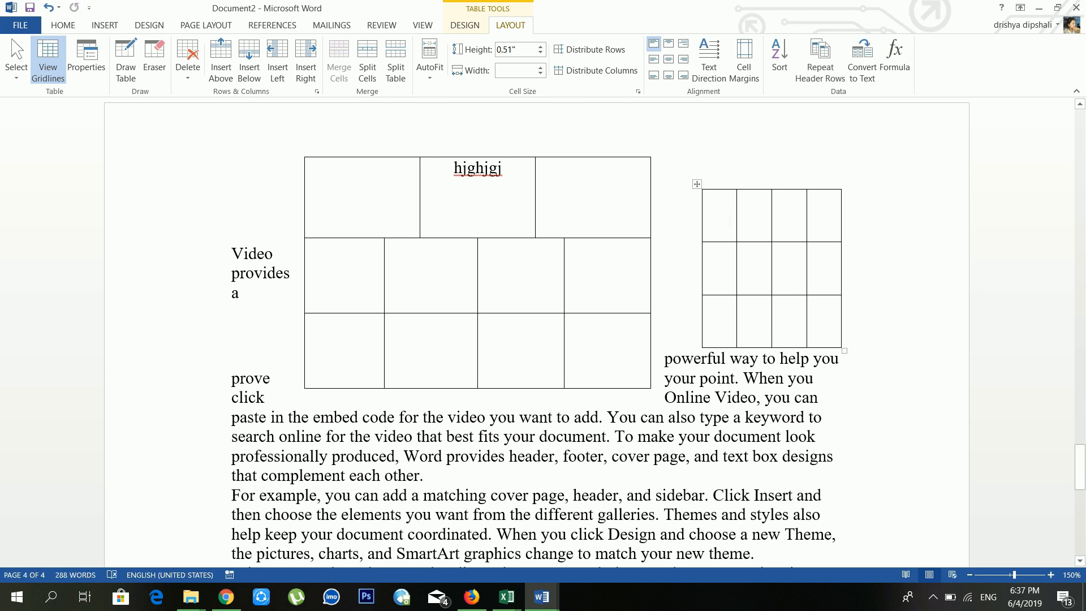
# Step: Enter b, c, a in the right table's first column and sort ascending to a, b, c
pyautogui.write('b')
pyautogui.click(735, 280)
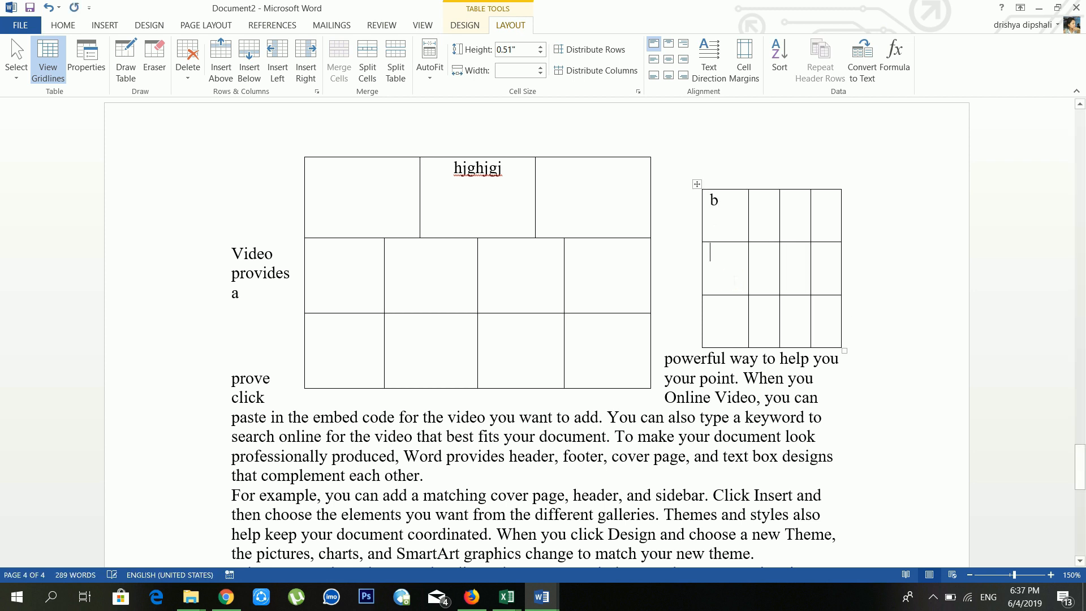
pyautogui.write('c')
pyautogui.write('a')
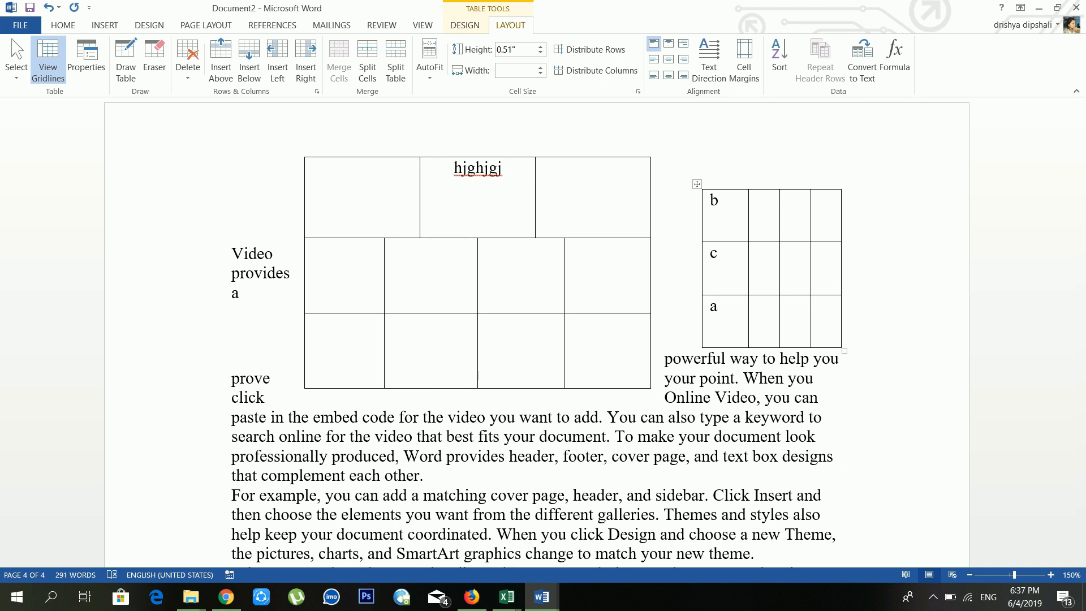
pyautogui.moveTo(738, 218); pyautogui.dragTo(840, 343)
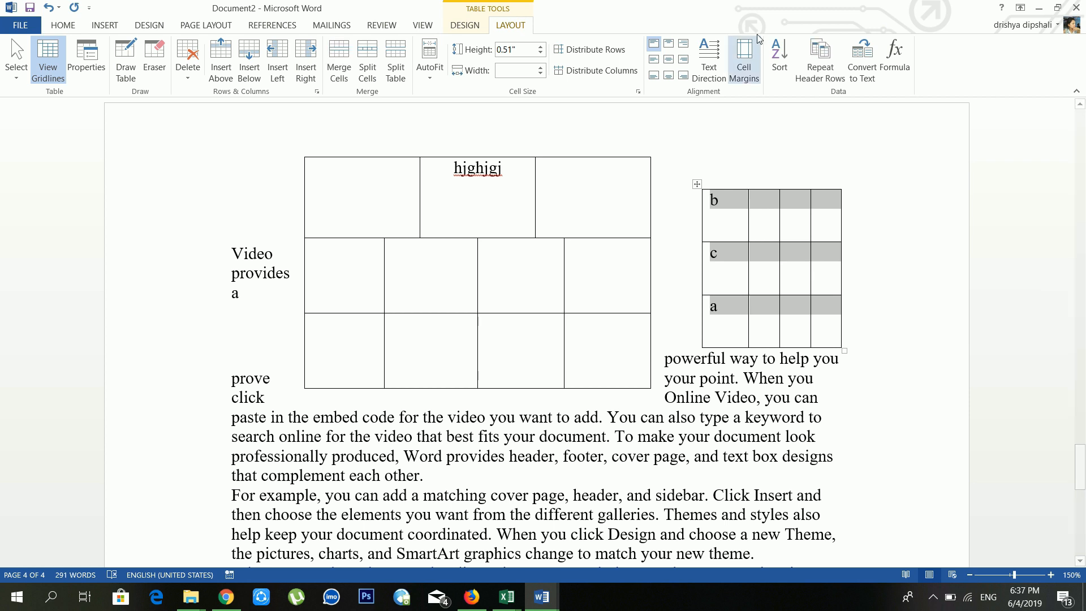
pyautogui.click(785, 54)
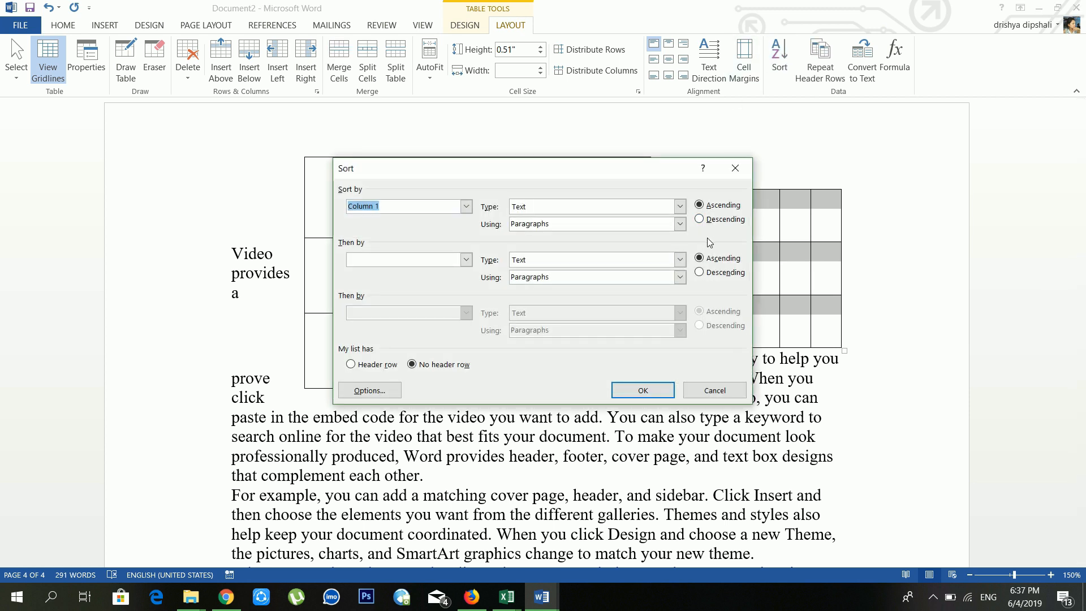
pyautogui.click(653, 392)
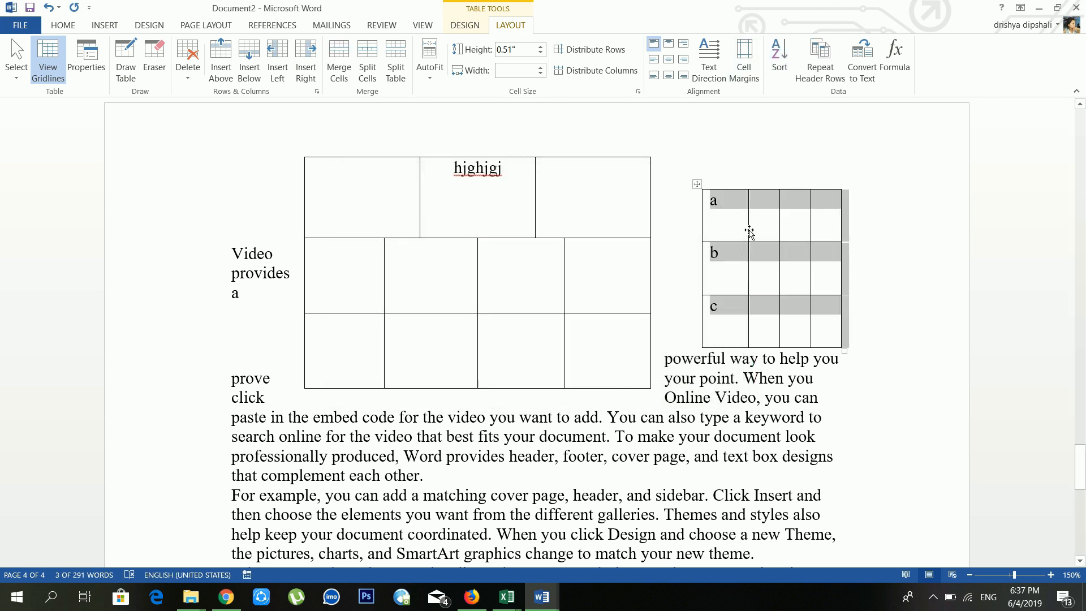
# Step: Mark the table's first row as a repeating header row and open Convert to Text
pyautogui.click(738, 212)
pyautogui.click(741, 334)
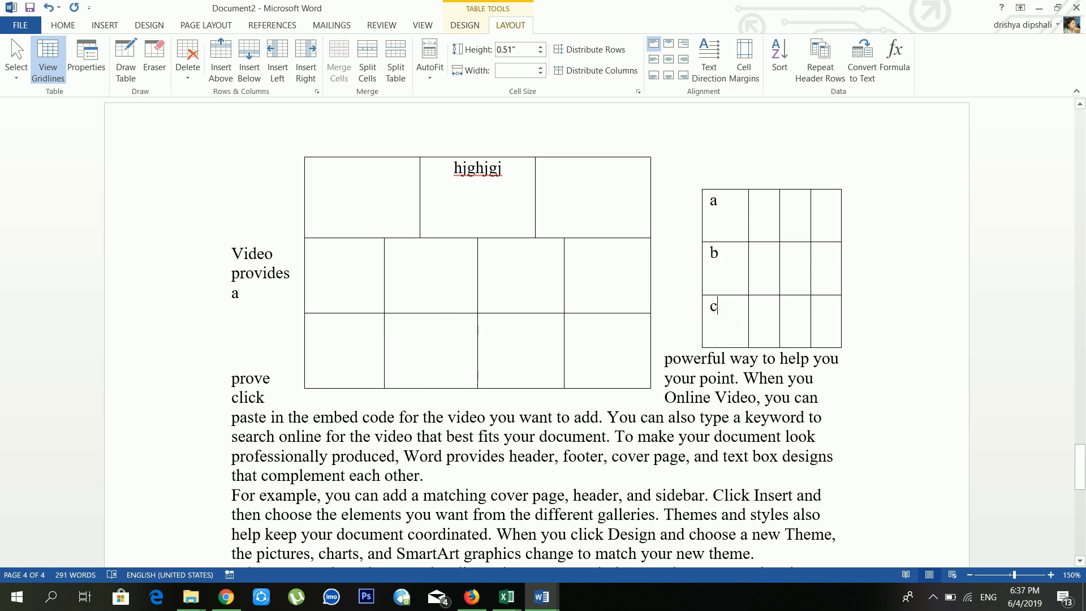
pyautogui.click(739, 229)
pyautogui.click(830, 72)
pyautogui.click(854, 53)
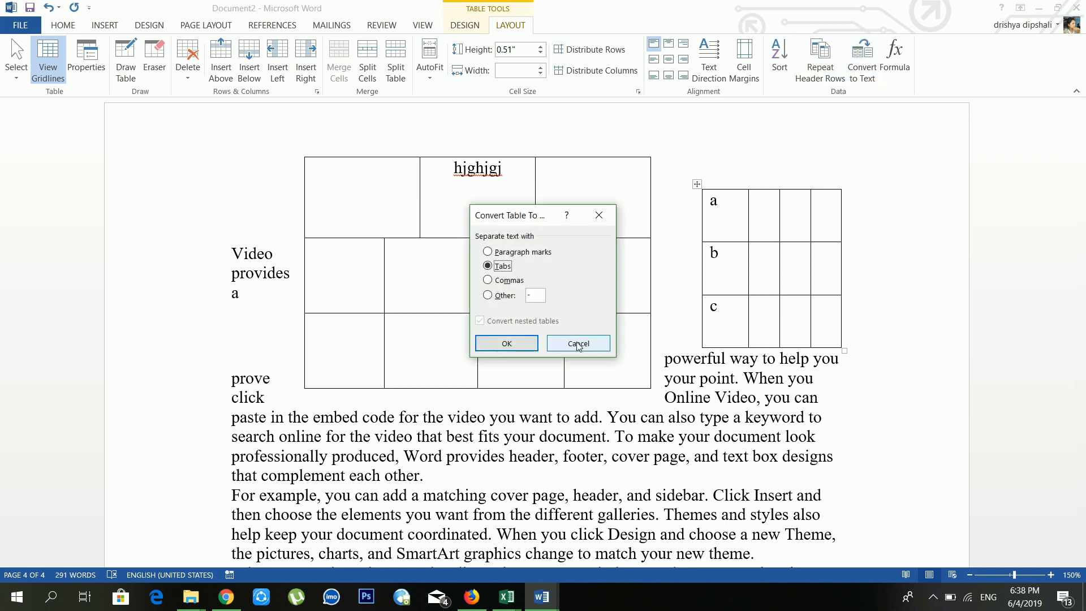
# Step: Convert the small table into plain text lines a, b, c
pyautogui.click(514, 345)
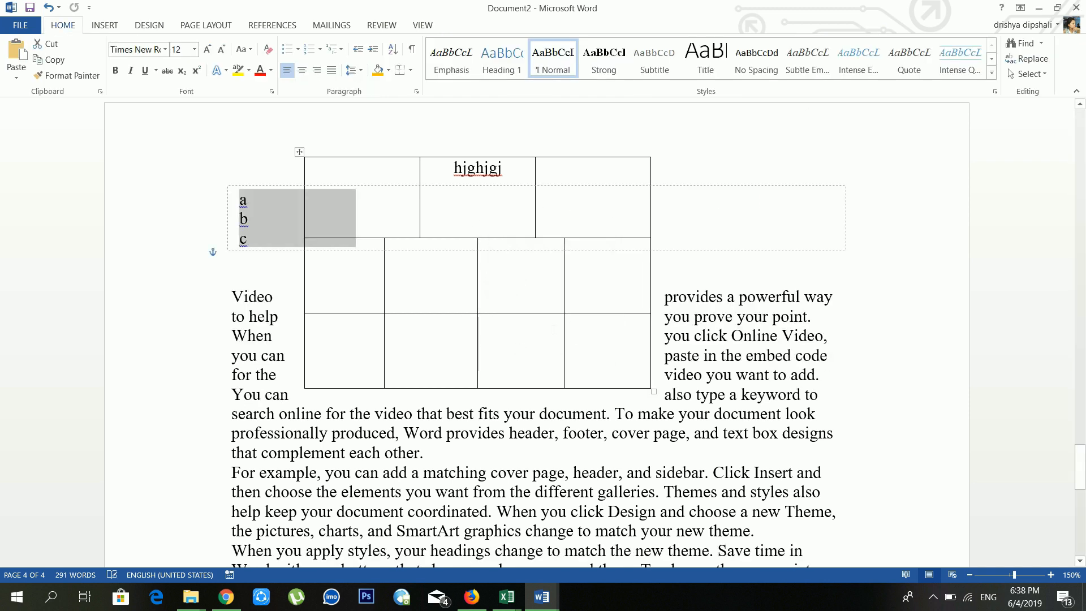
pyautogui.click(307, 220)
pyautogui.click(524, 197)
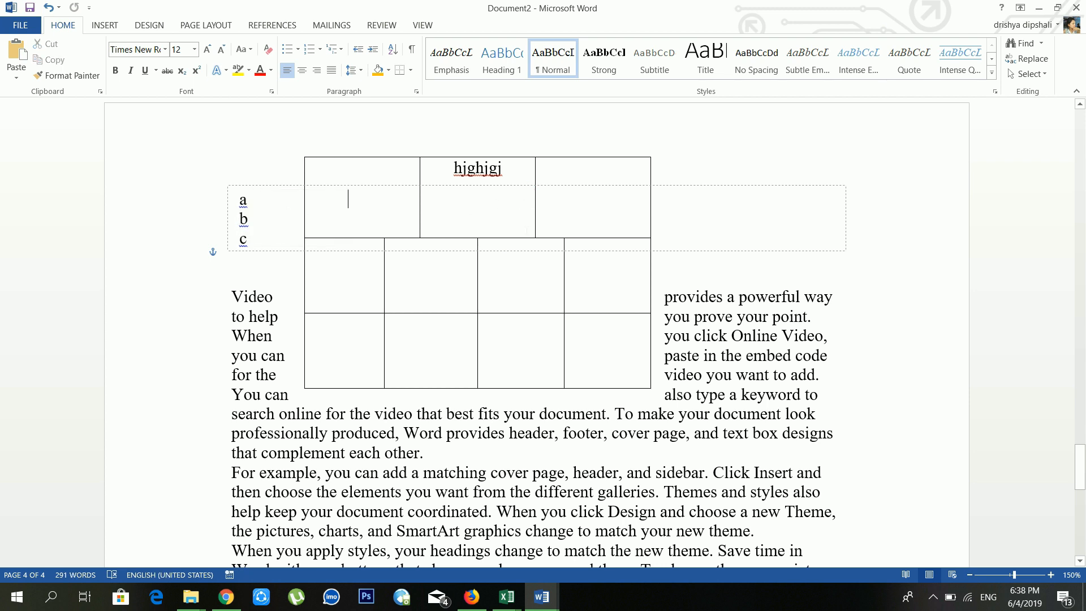
pyautogui.click(602, 270)
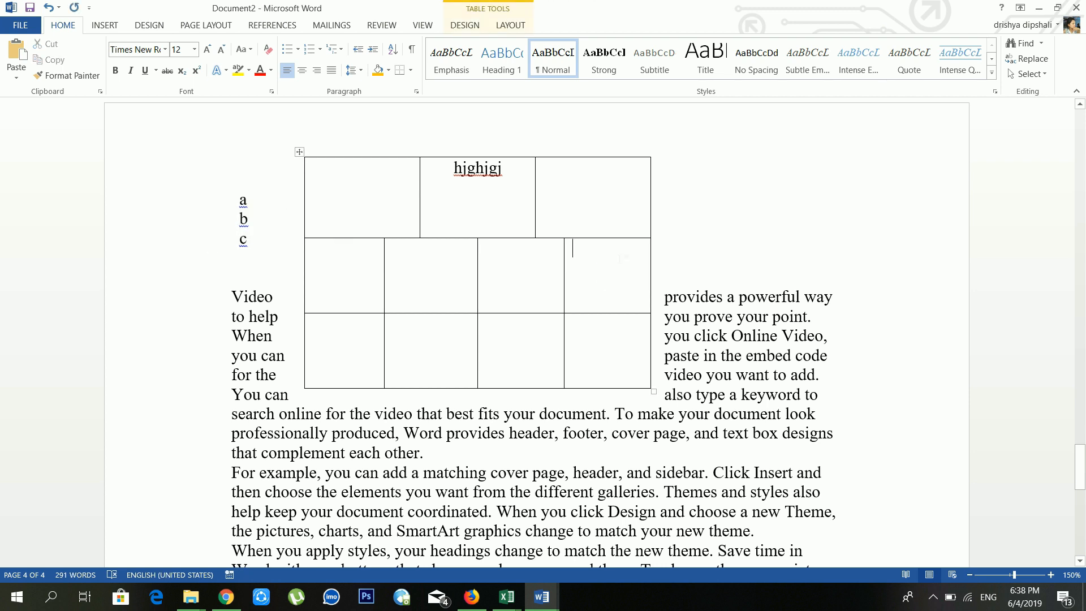
pyautogui.click(510, 25)
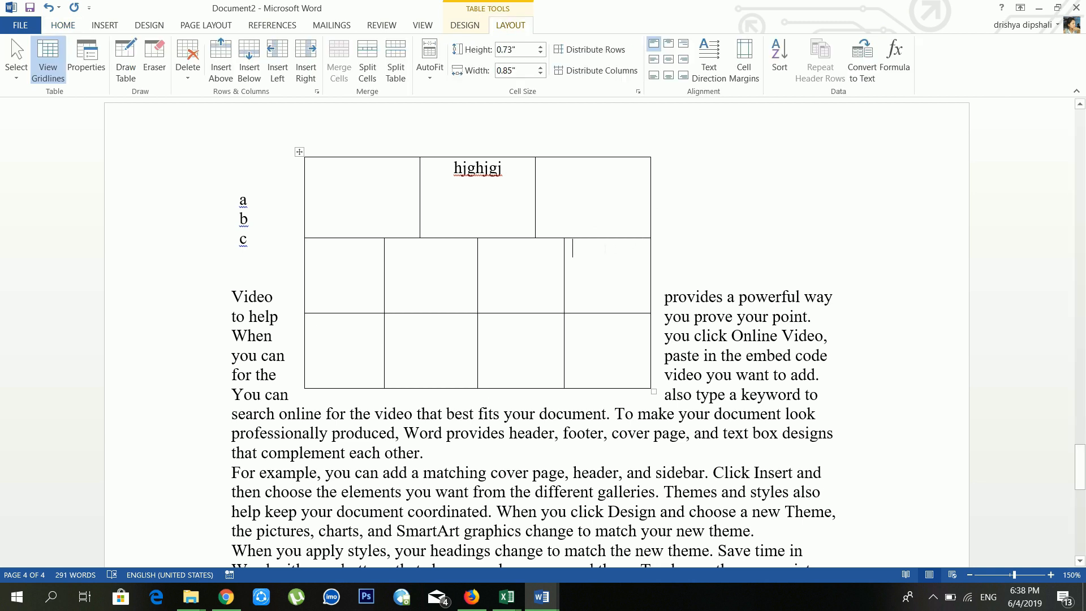
pyautogui.click(584, 227)
# Step: Fill the large table's second row with 2s and add a =SUM(LEFT) formula showing 4
pyautogui.click(362, 306)
pyautogui.write('2')
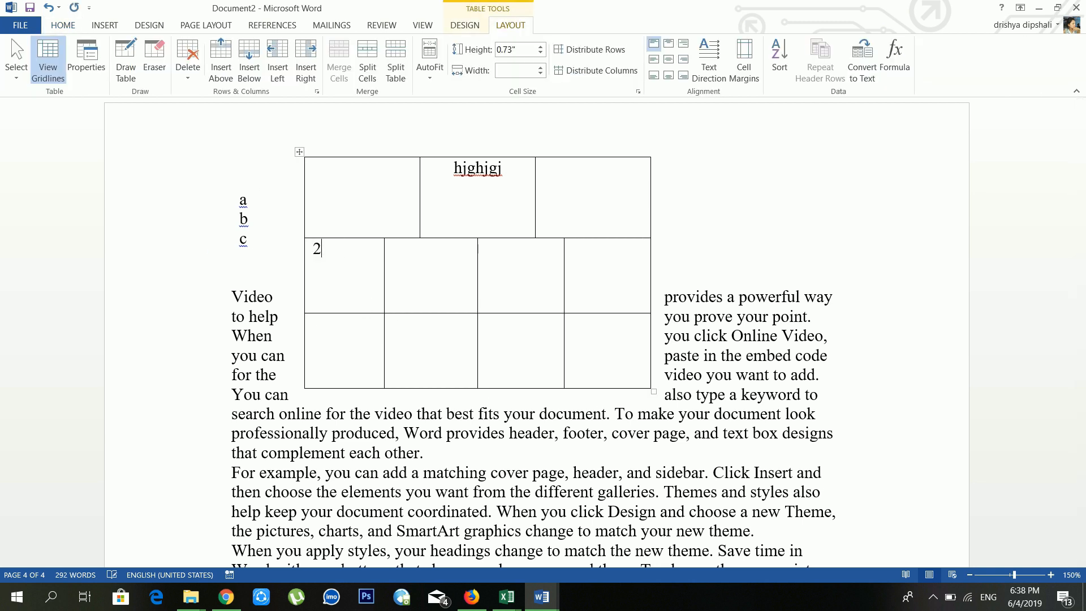
pyautogui.write('2')
pyautogui.press('Tab')
pyautogui.write('=')
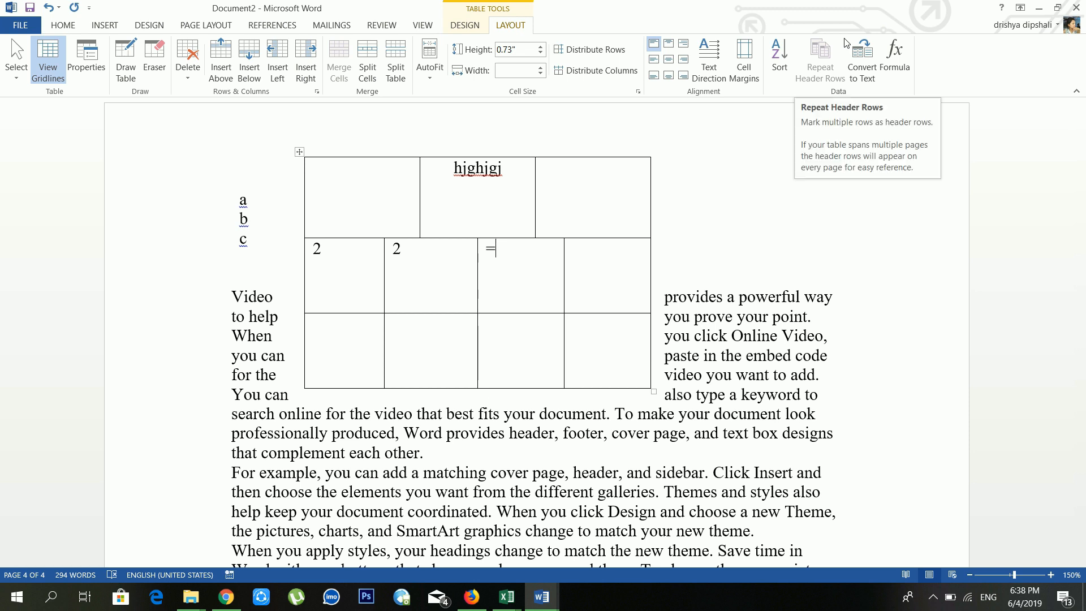
pyautogui.click(894, 50)
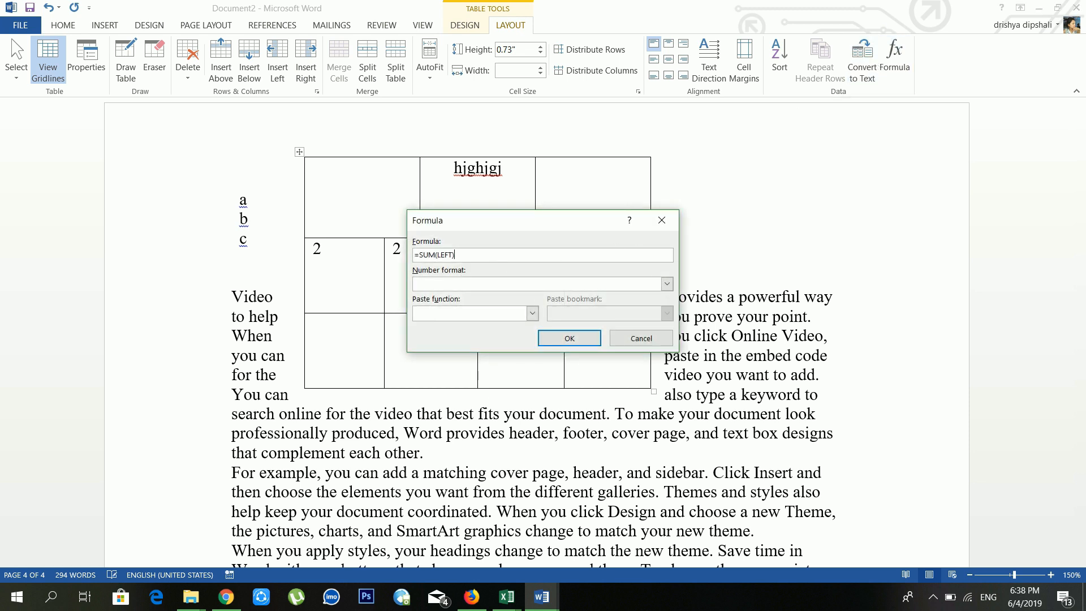
pyautogui.click(340, 248)
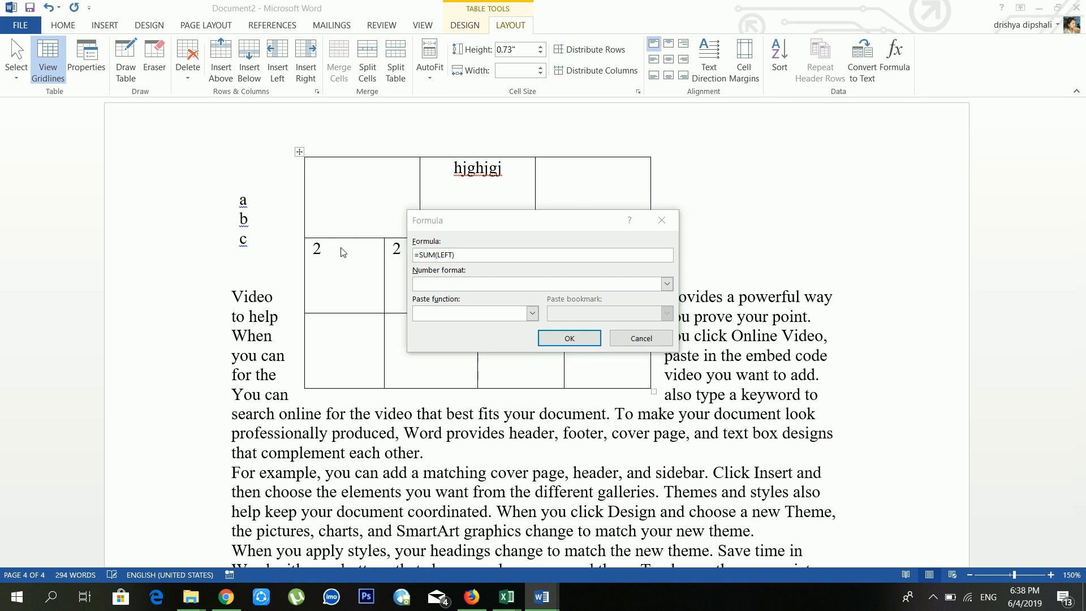
pyautogui.click(568, 338)
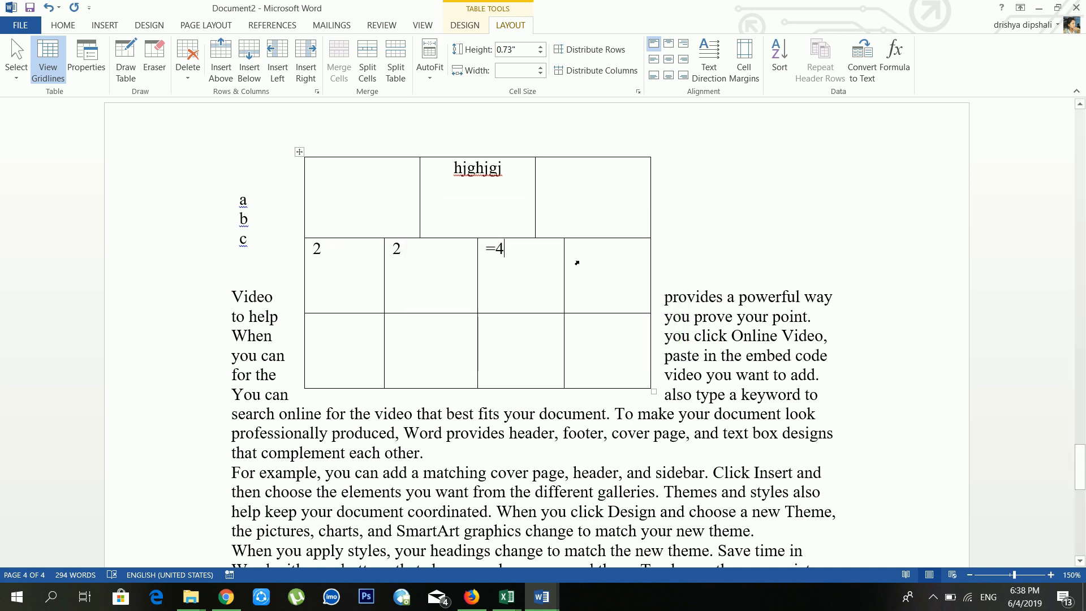
pyautogui.click(577, 263)
pyautogui.click(502, 249)
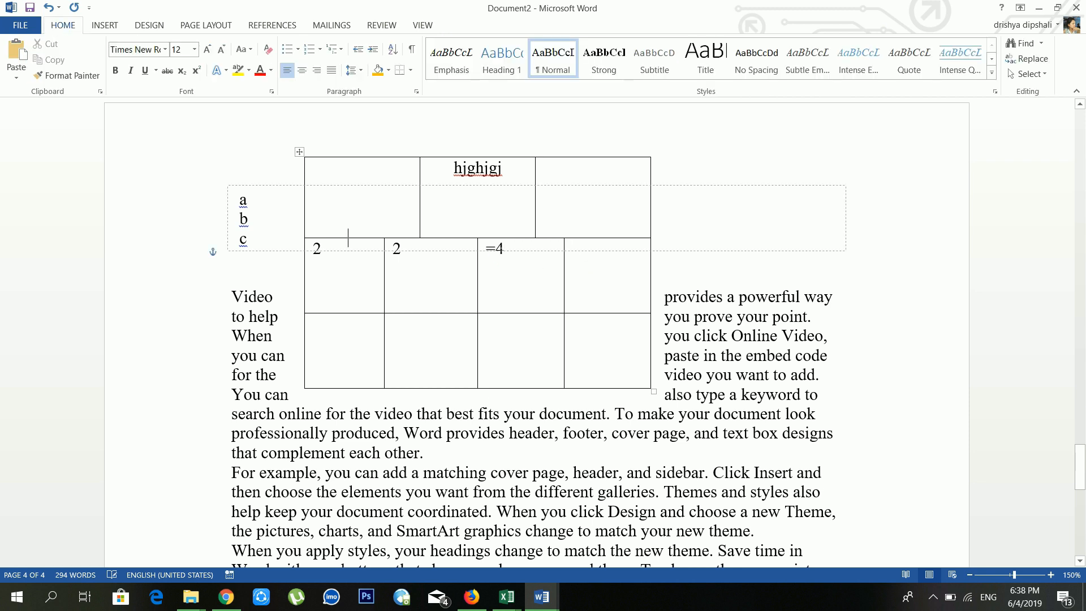
pyautogui.click(493, 249)
pyautogui.click(482, 256)
pyautogui.scroll(-1, 482, 256)
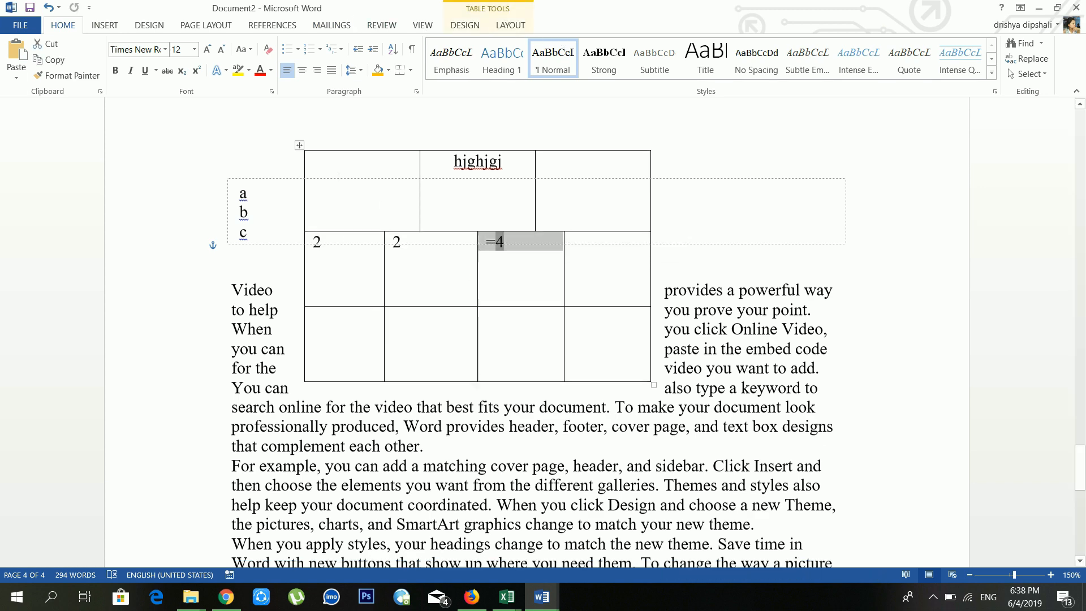
# Step: Add a page break at the document's end, then insert the fgfg picture from cardib and delete it
pyautogui.hotkey('ctrl', 'End')
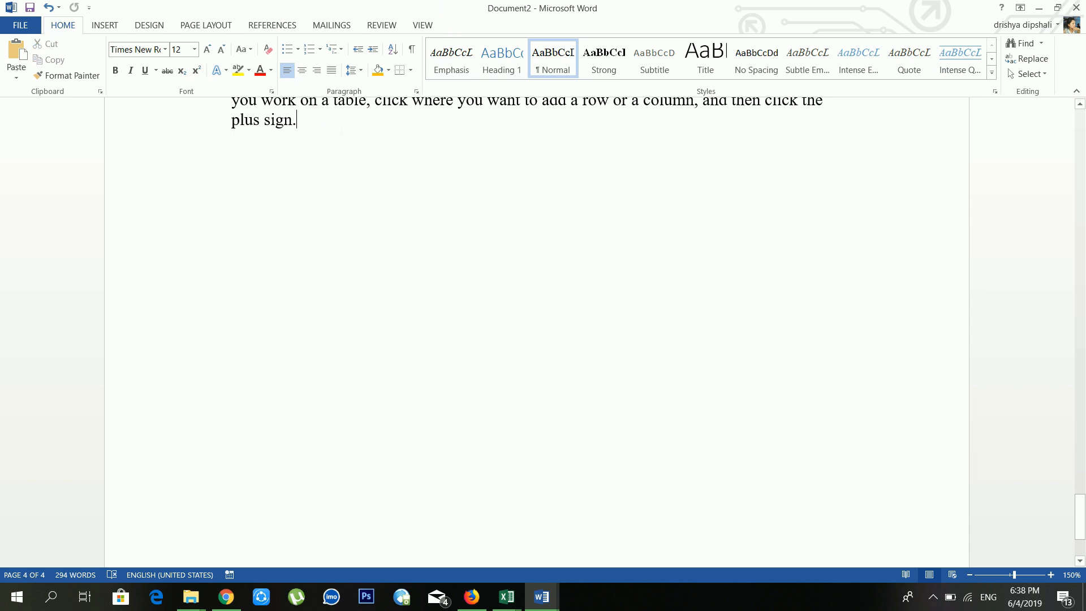
pyautogui.hotkey('ctrl', 'Return')
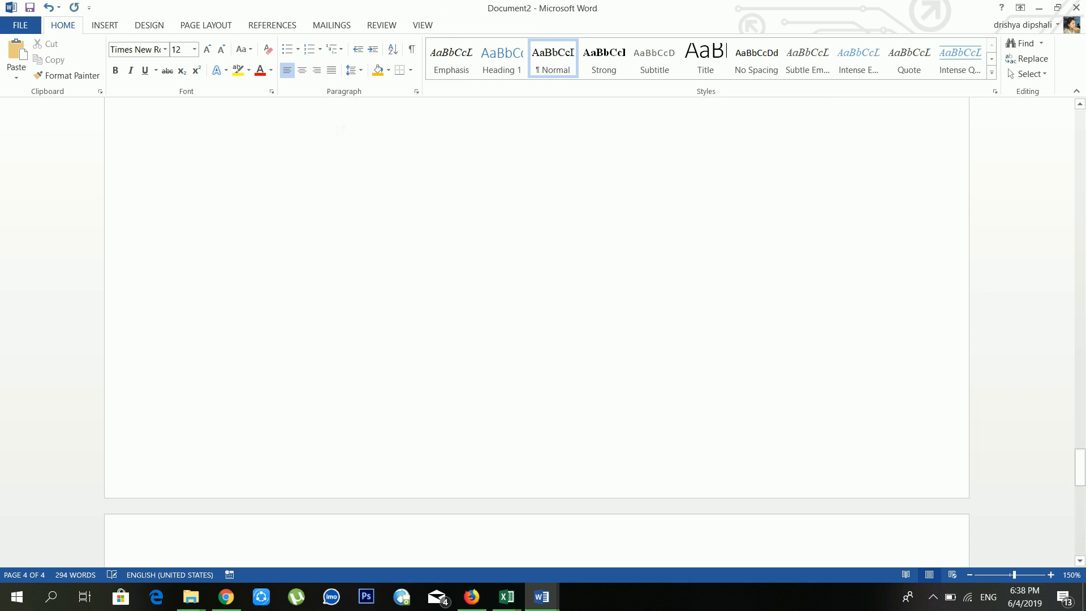
pyautogui.click(107, 24)
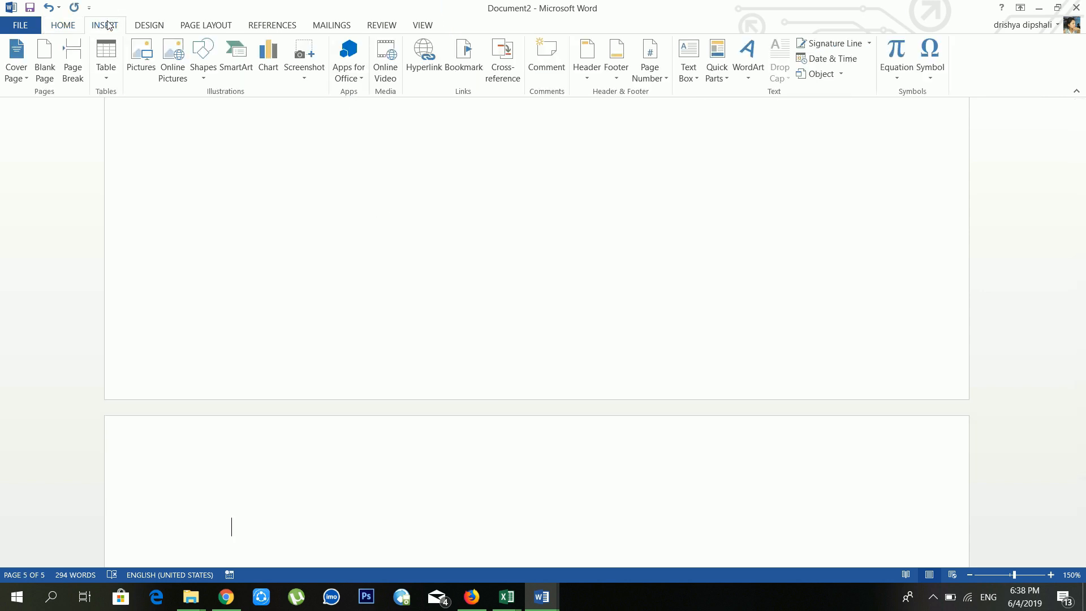
pyautogui.click(136, 53)
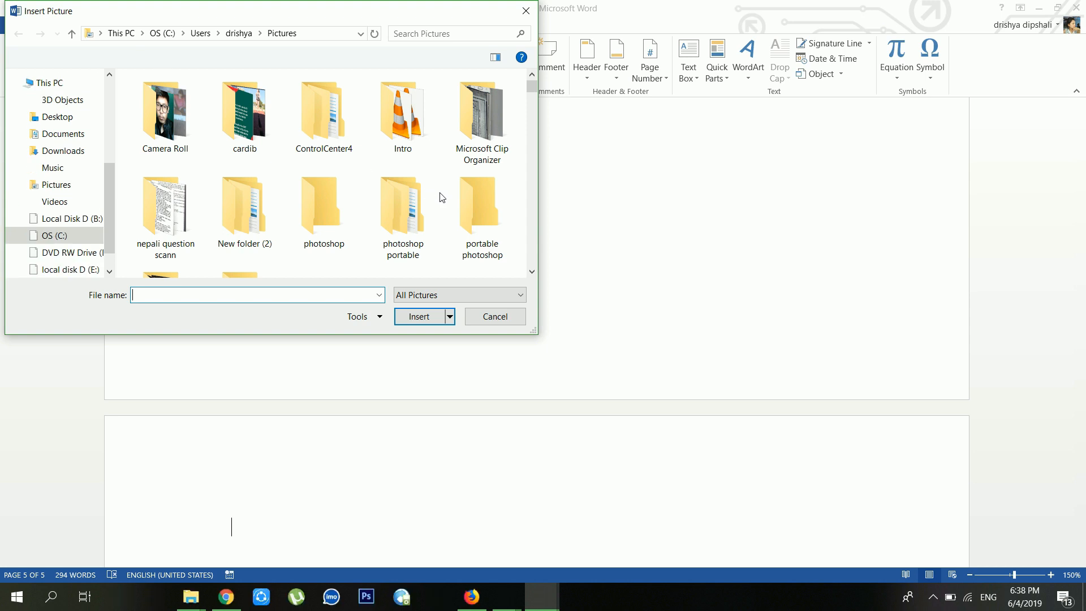
pyautogui.click(74, 185)
pyautogui.doubleClick(229, 131)
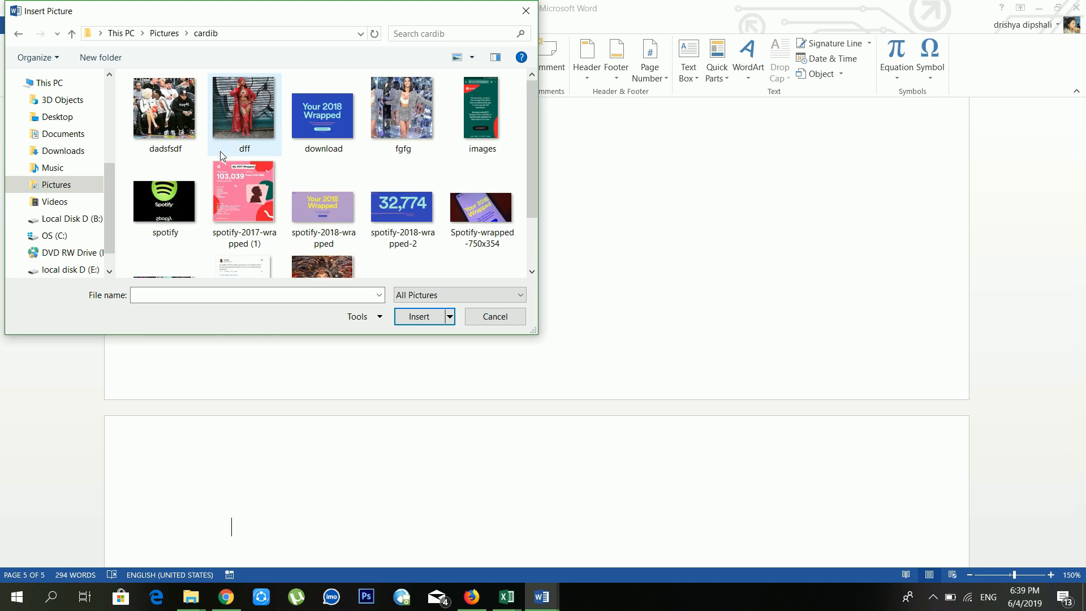
pyautogui.scroll(-1, 221, 150)
pyautogui.scroll(1, 343, 197)
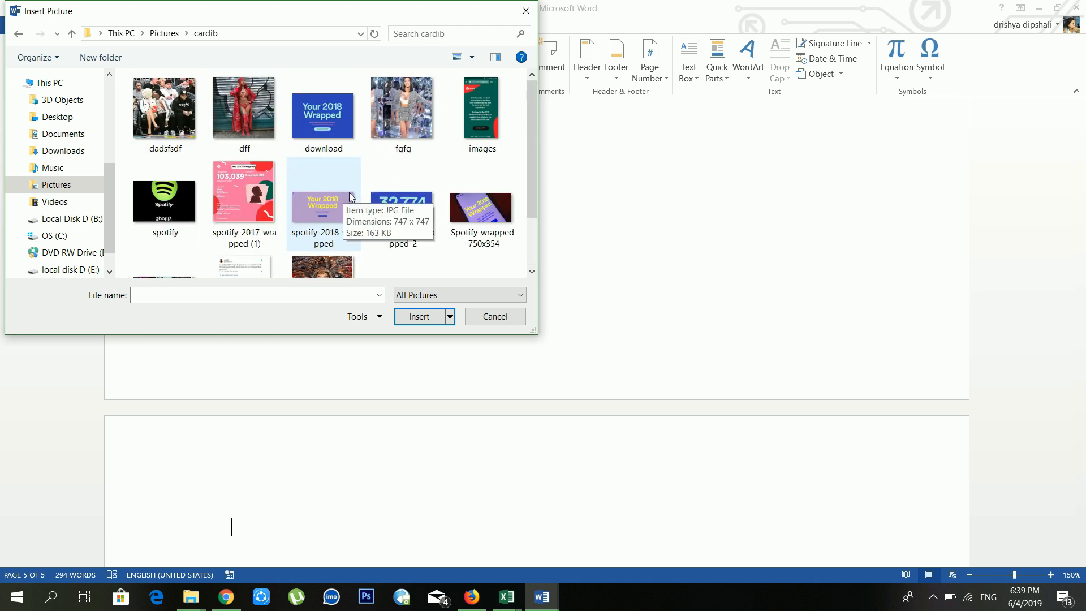
pyautogui.click(432, 152)
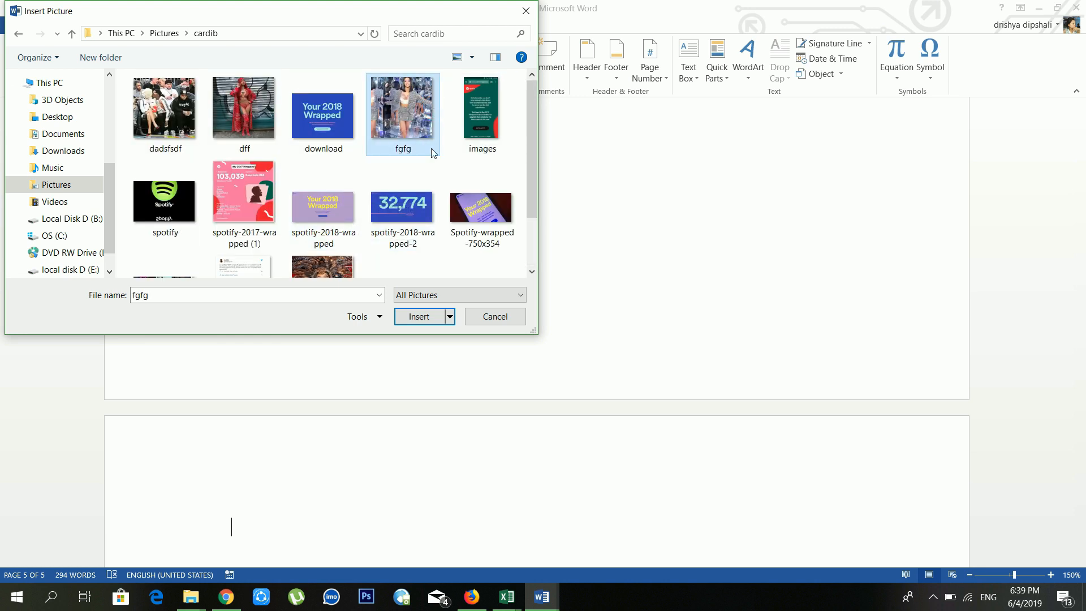
pyautogui.click(426, 317)
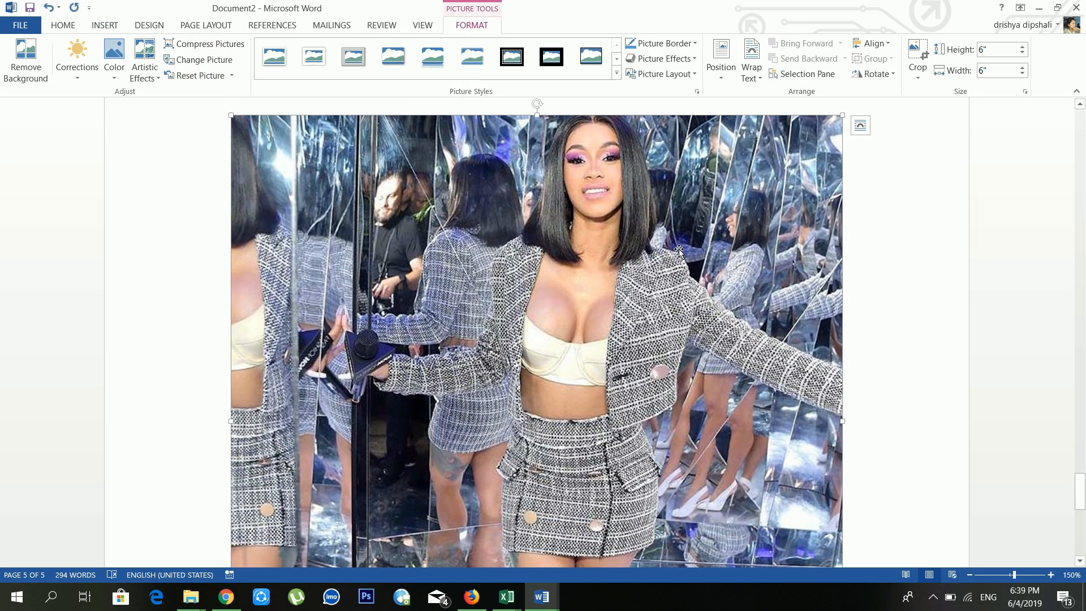
pyautogui.press('Delete')
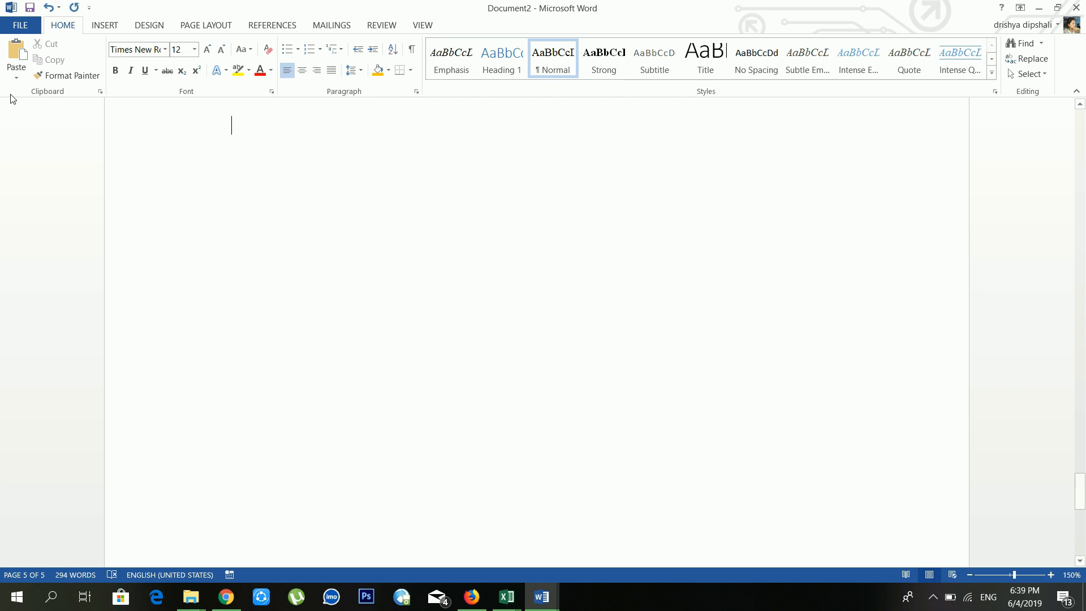
# Step: Insert WIN_20180601_10_25_36_Pro from Pictures > Camera Roll onto page 5 and select it
pyautogui.click(109, 25)
pyautogui.click(143, 62)
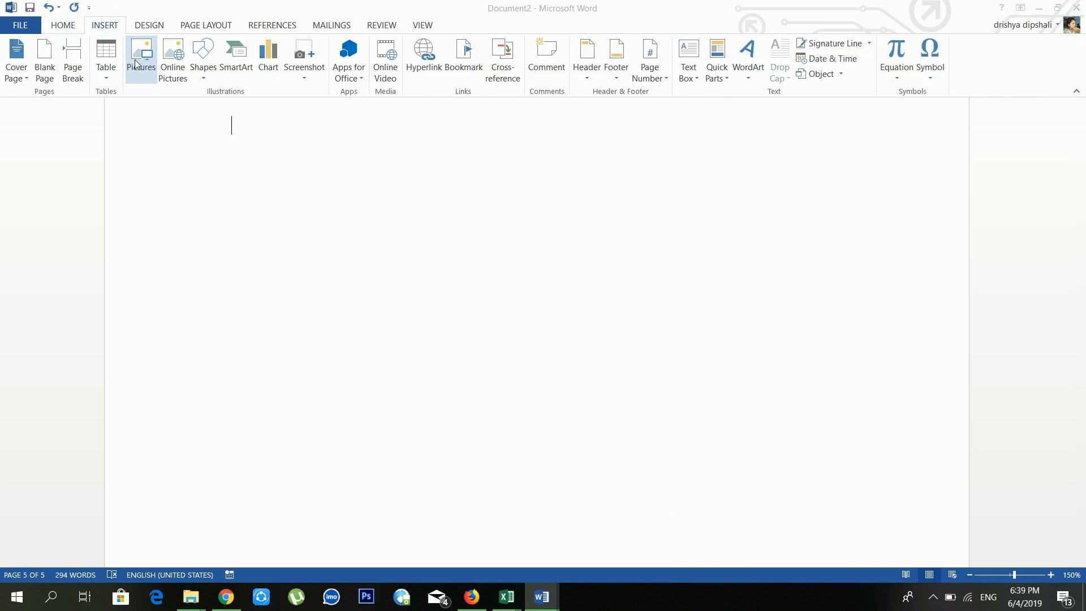
pyautogui.scroll(-1, 244, 187)
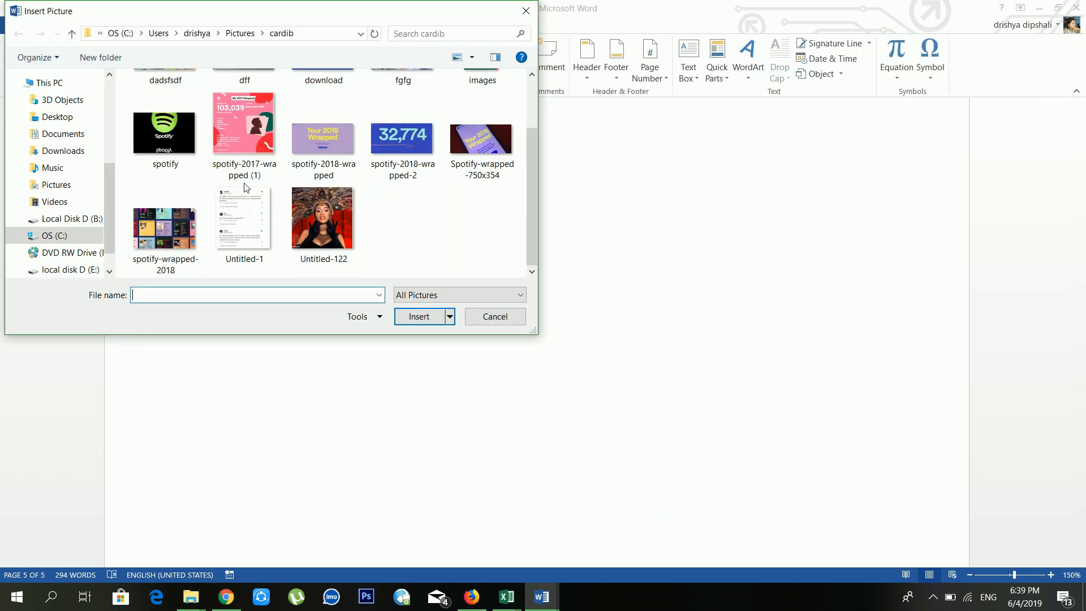
pyautogui.click(69, 183)
pyautogui.doubleClick(181, 103)
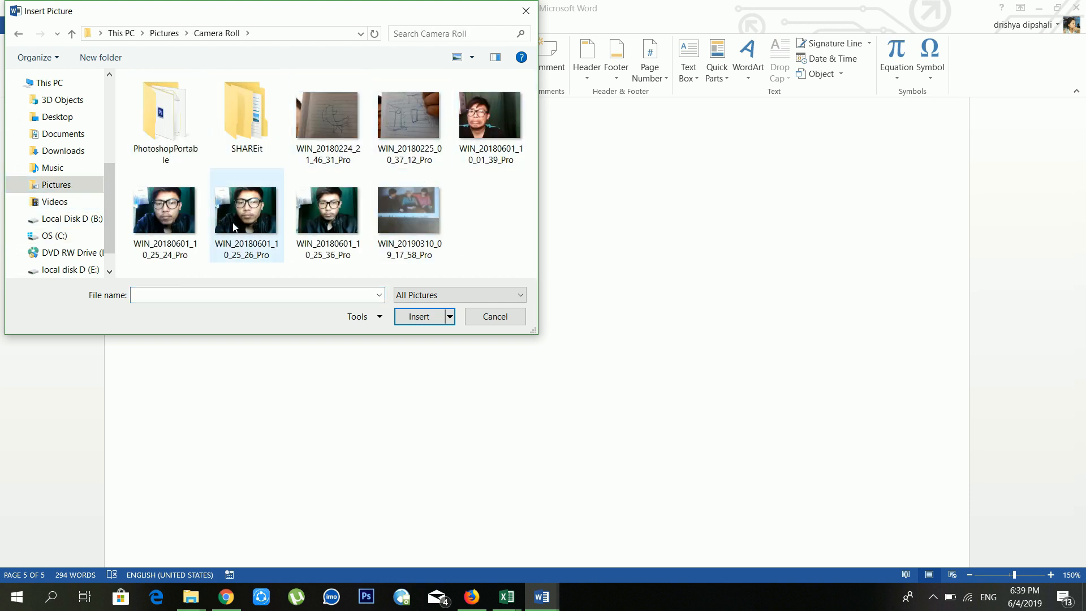
pyautogui.click(328, 212)
pyautogui.click(428, 319)
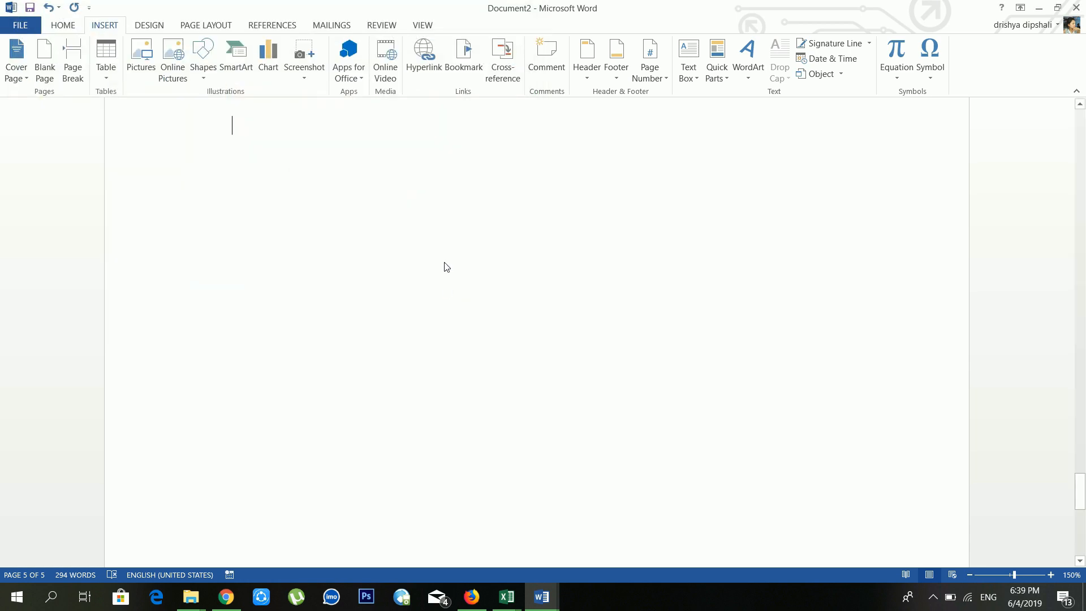
pyautogui.scroll(-4, 489, 257)
pyautogui.scroll(3, 527, 249)
pyautogui.scroll(3, 526, 250)
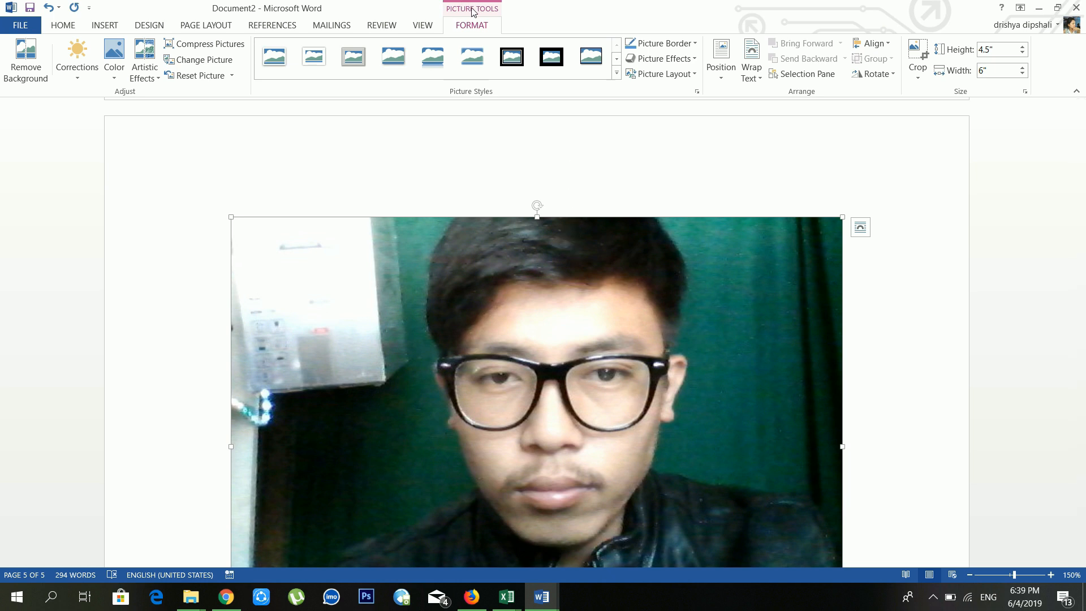
pyautogui.click(577, 169)
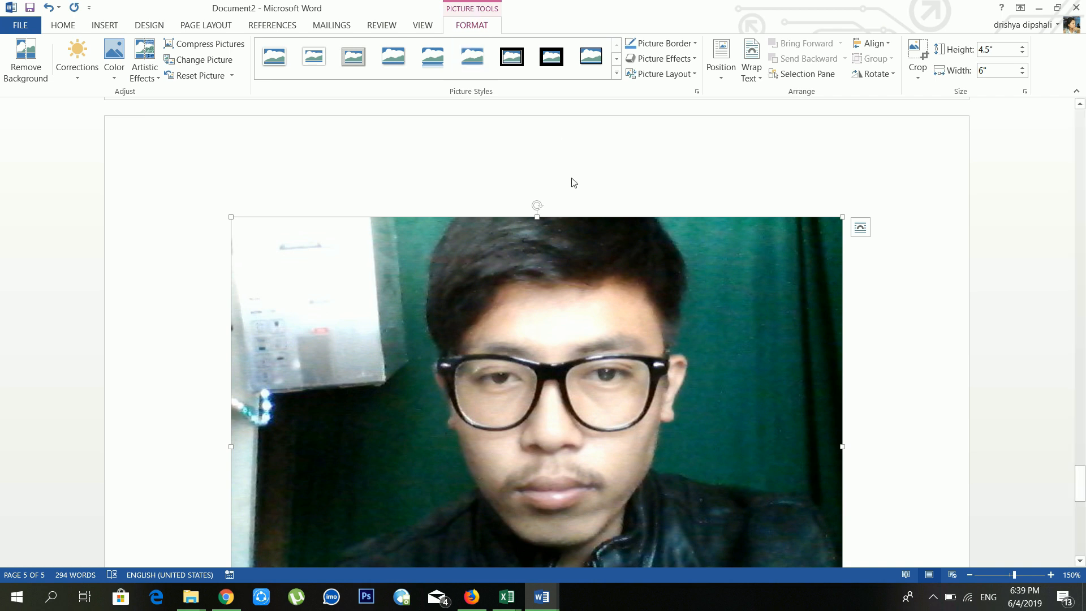
# Step: Remove the photo's background and keep the changes, then undo the removal
pyautogui.click(25, 74)
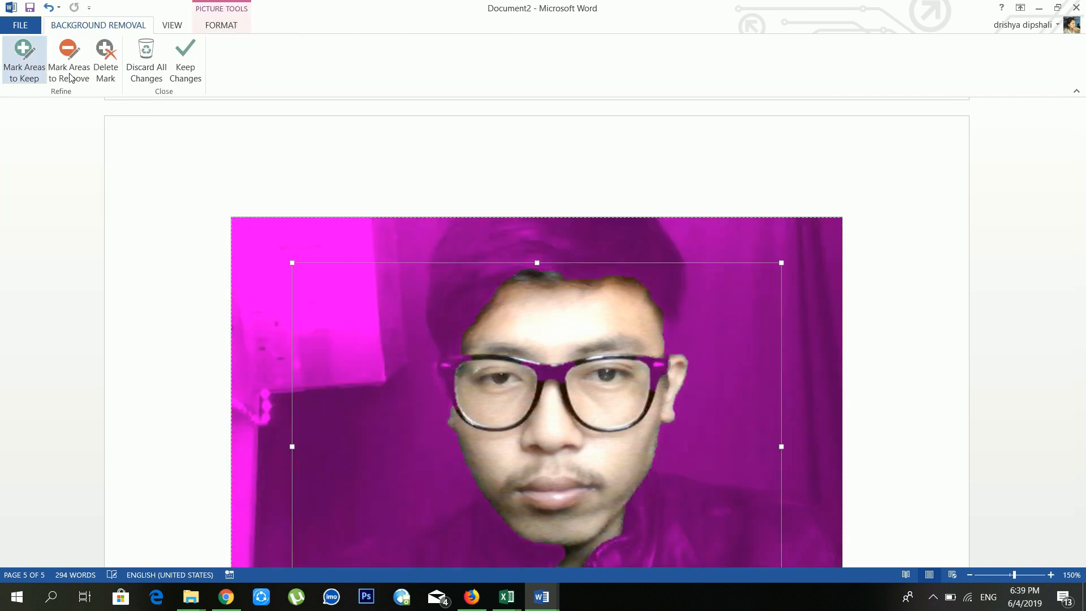
pyautogui.click(196, 71)
pyautogui.scroll(-4, 671, 419)
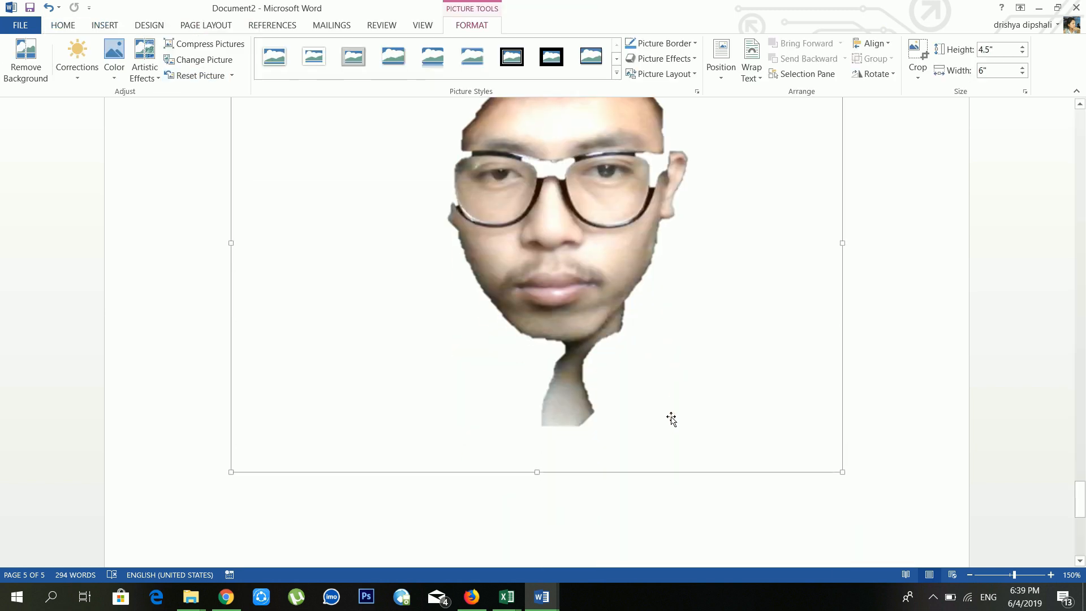
pyautogui.scroll(3, 671, 419)
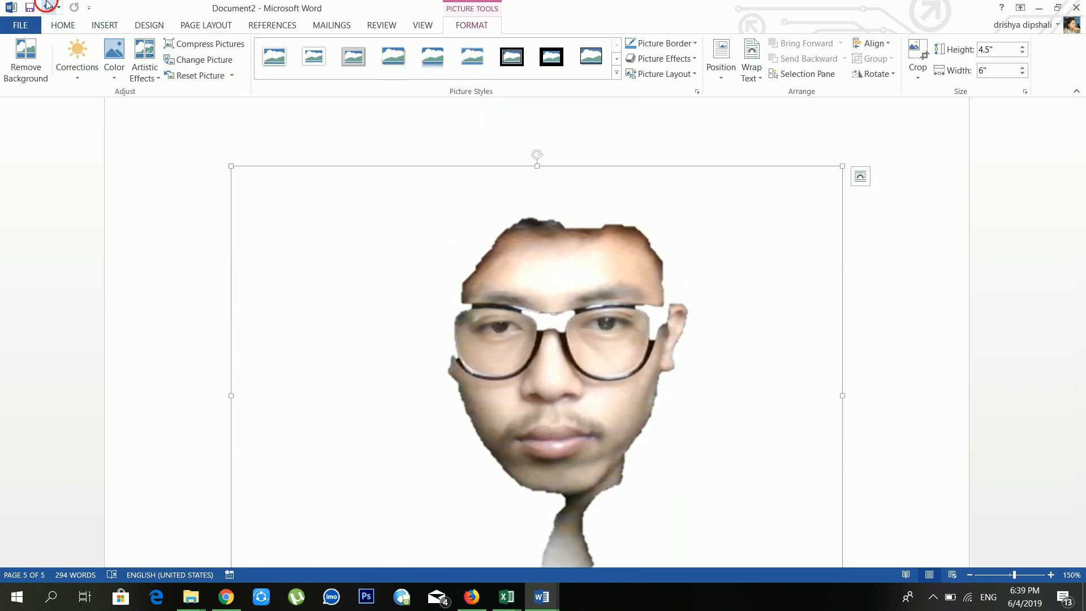
pyautogui.click(47, 7)
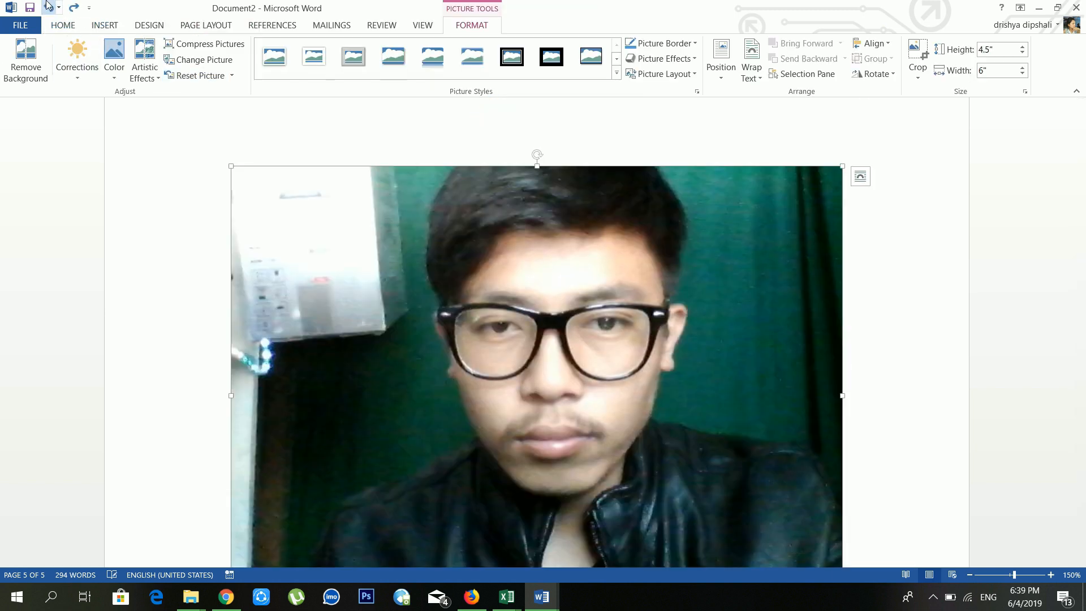
# Step: Browse the Corrections, Color and Artistic Effects galleries, then open Compress Pictures
pyautogui.click(72, 66)
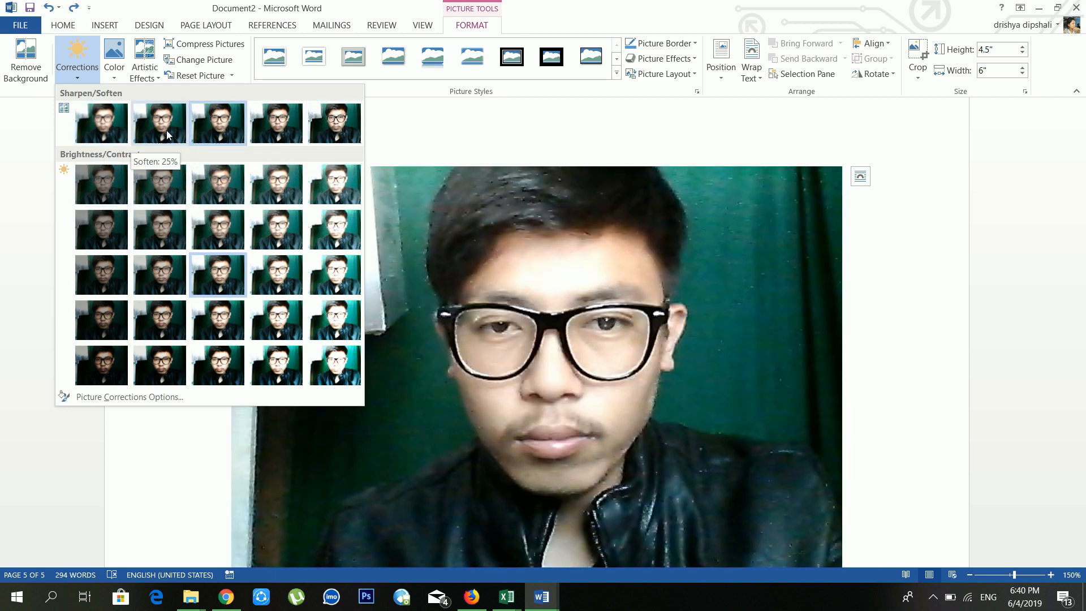
pyautogui.click(116, 71)
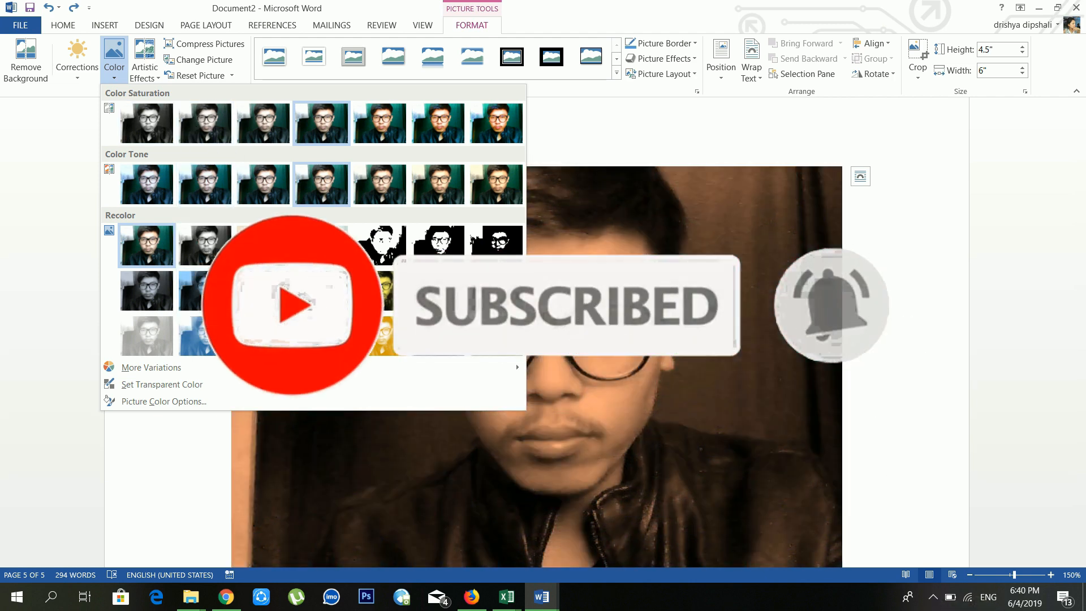
pyautogui.click(152, 79)
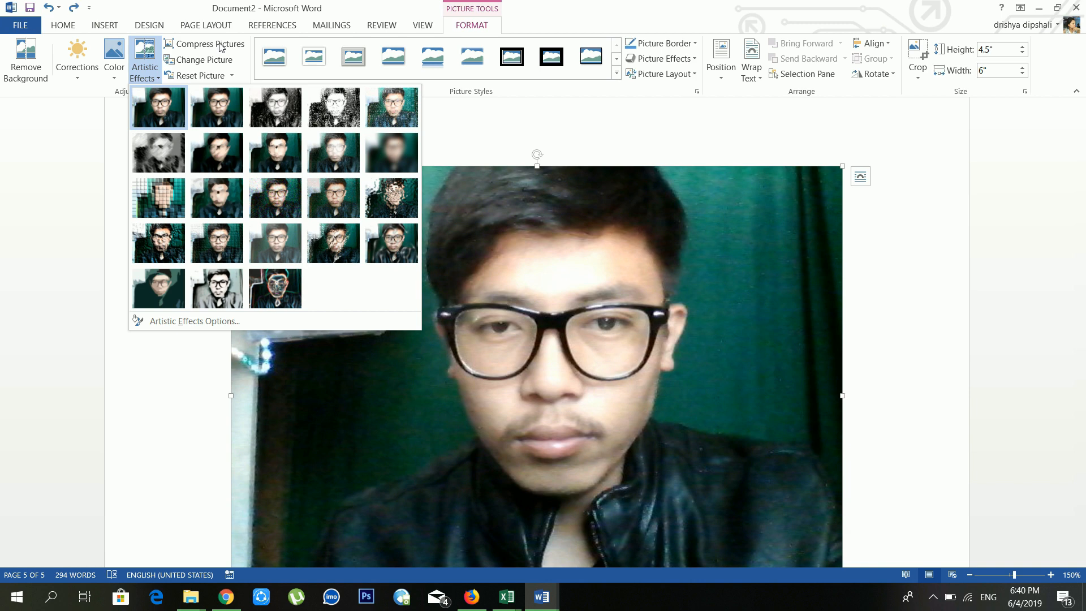
pyautogui.click(221, 48)
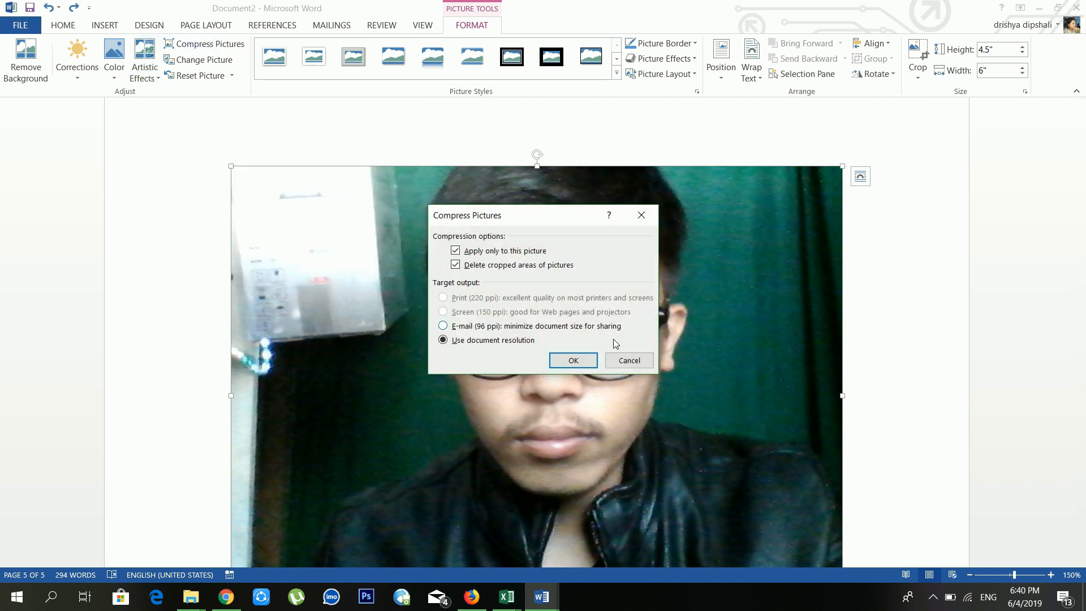
# Step: Apply the compression, resize the photo to 3.42" × 2.56", and open the Reset Picture choices
pyautogui.click(573, 360)
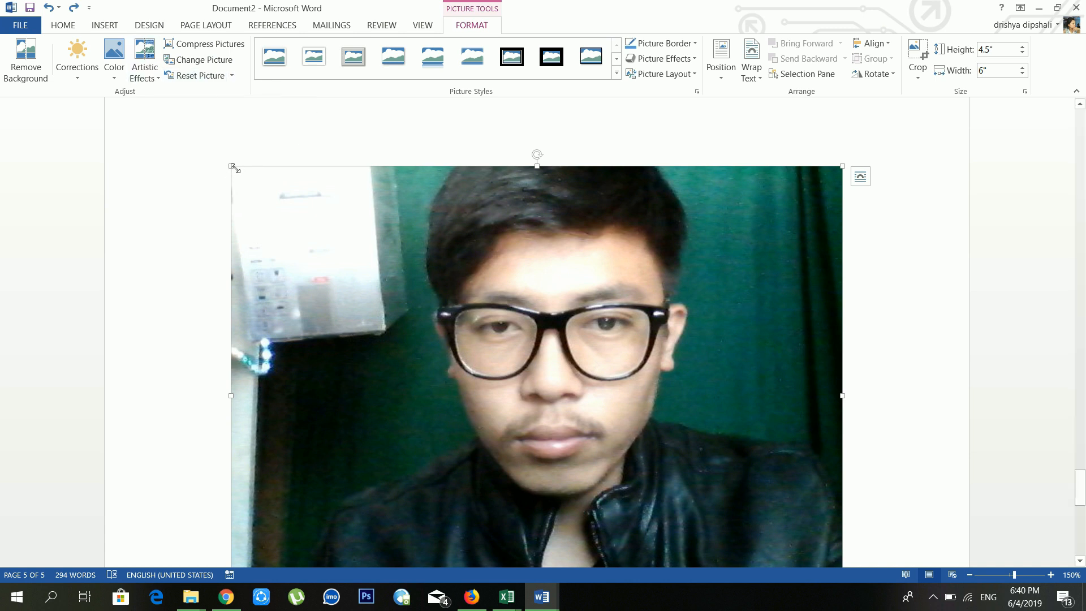
pyautogui.moveTo(234, 168); pyautogui.dragTo(492, 347)
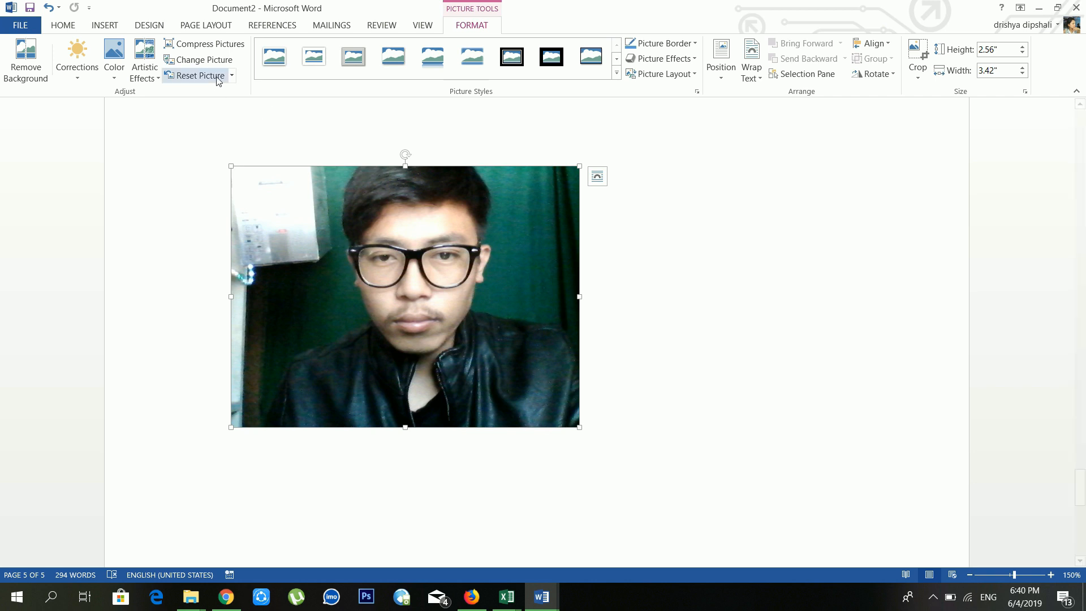
pyautogui.click(195, 83)
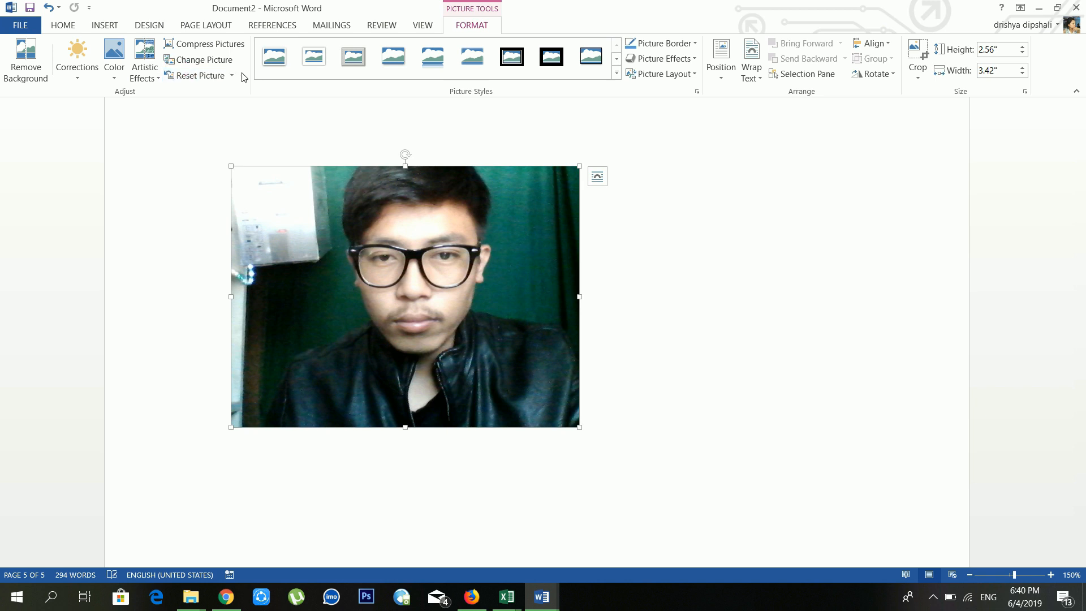
pyautogui.click(231, 75)
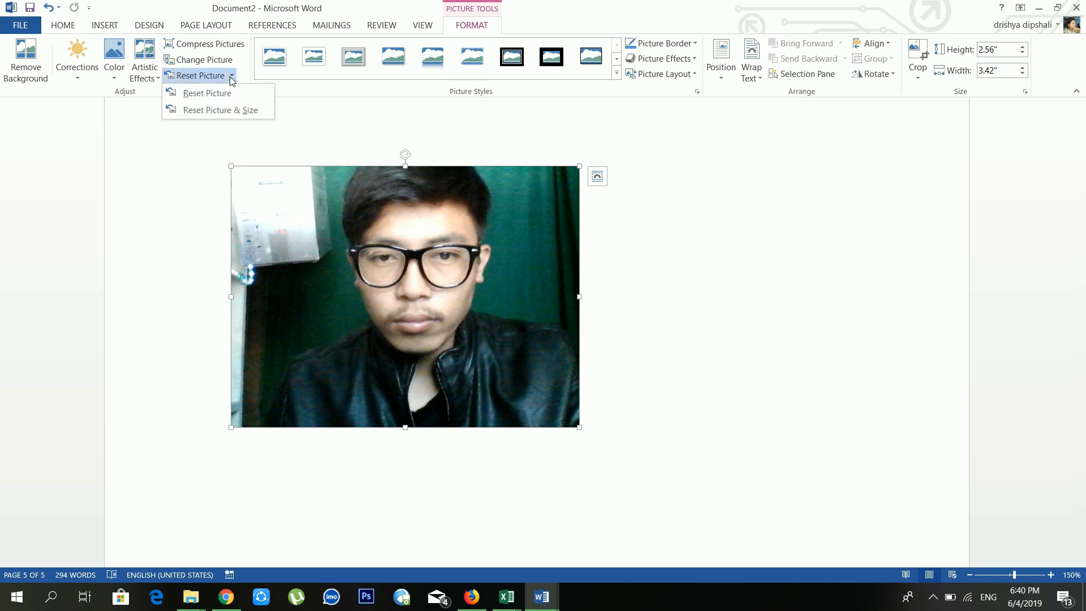
# Step: Reset the photo's formatting and size back to the original 5" by 6.67"
pyautogui.click(219, 109)
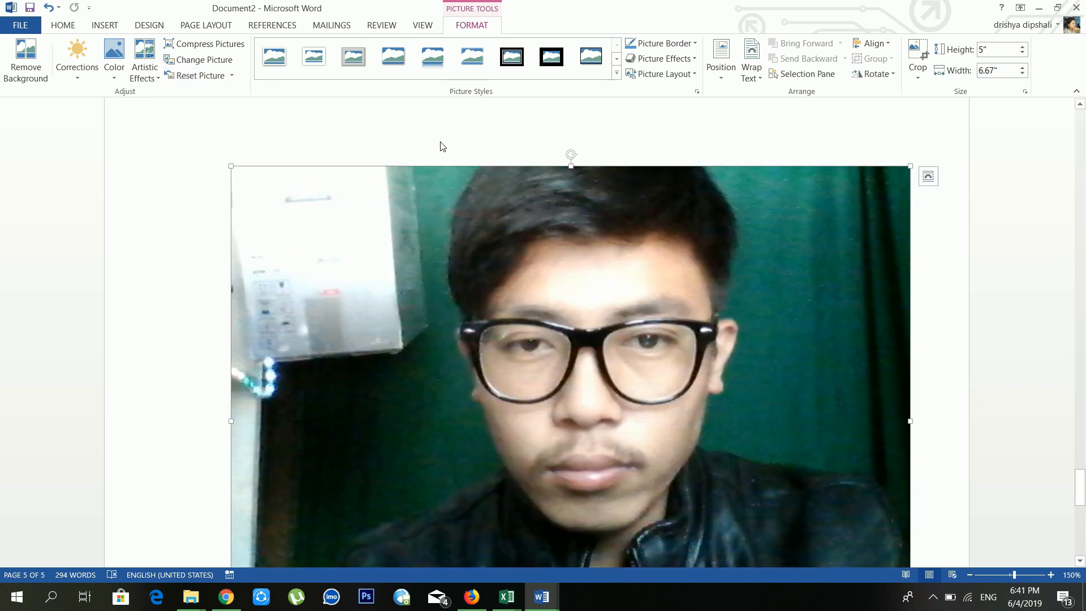
pyautogui.scroll(-2, 601, 211)
pyautogui.scroll(5, 601, 211)
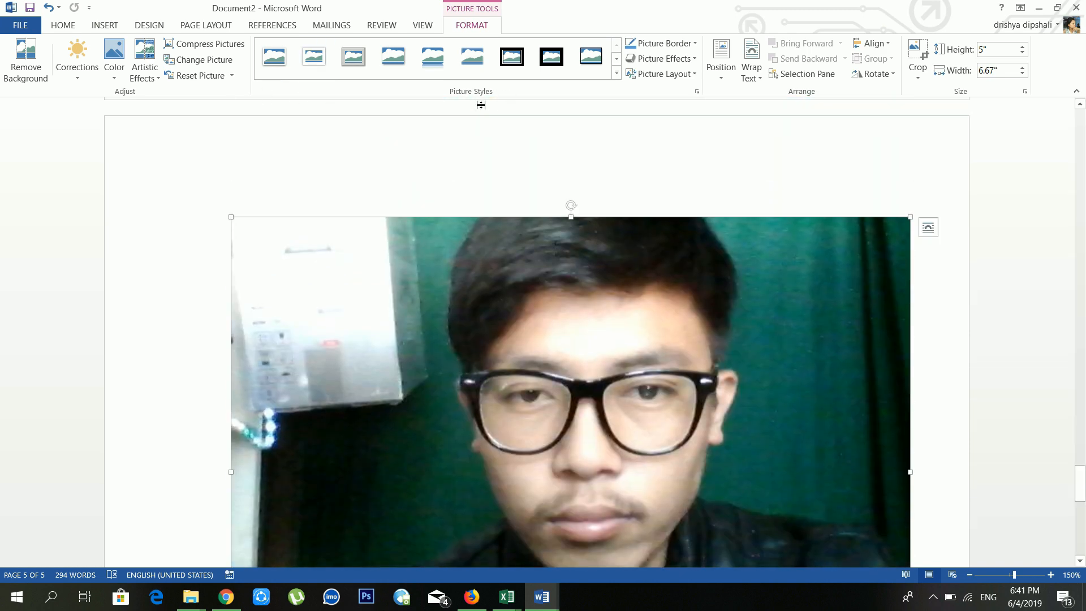
# Step: Browse the Picture Styles gallery and Picture Border colours without applying any
pyautogui.click(618, 74)
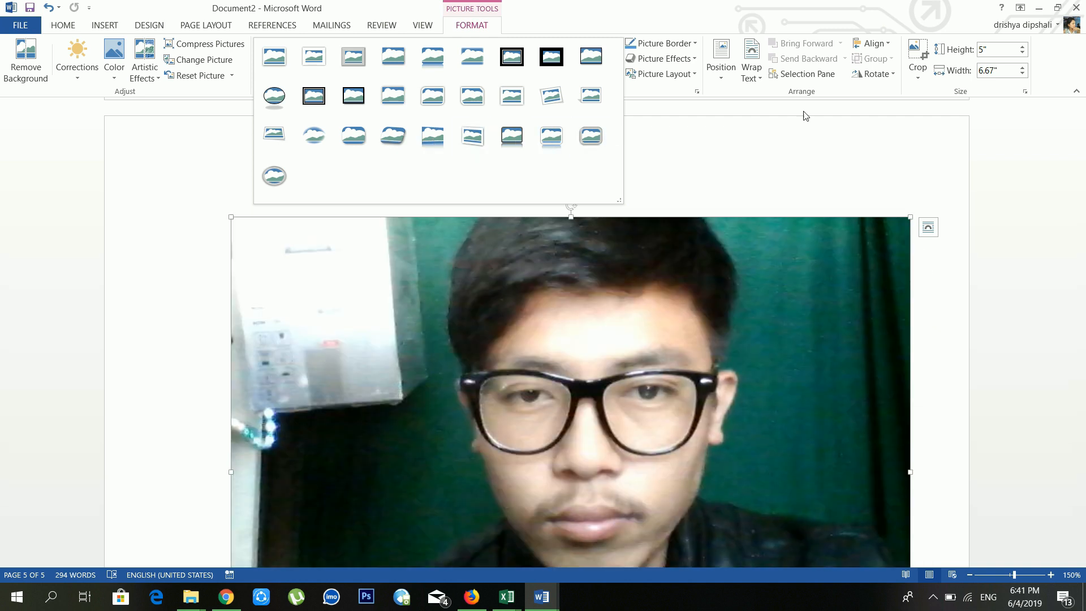
pyautogui.click(739, 181)
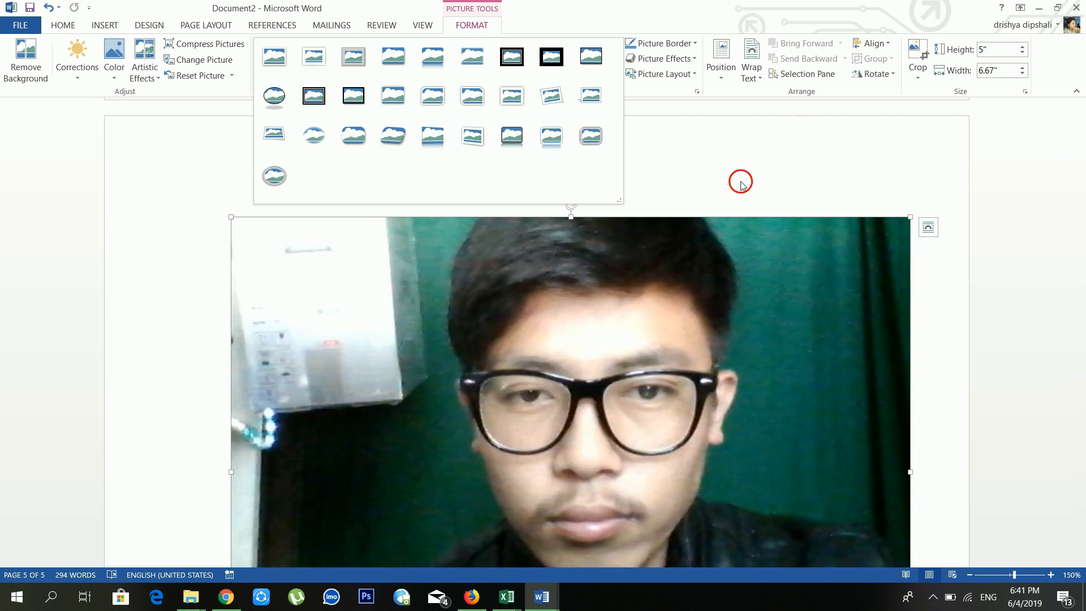
pyautogui.click(683, 46)
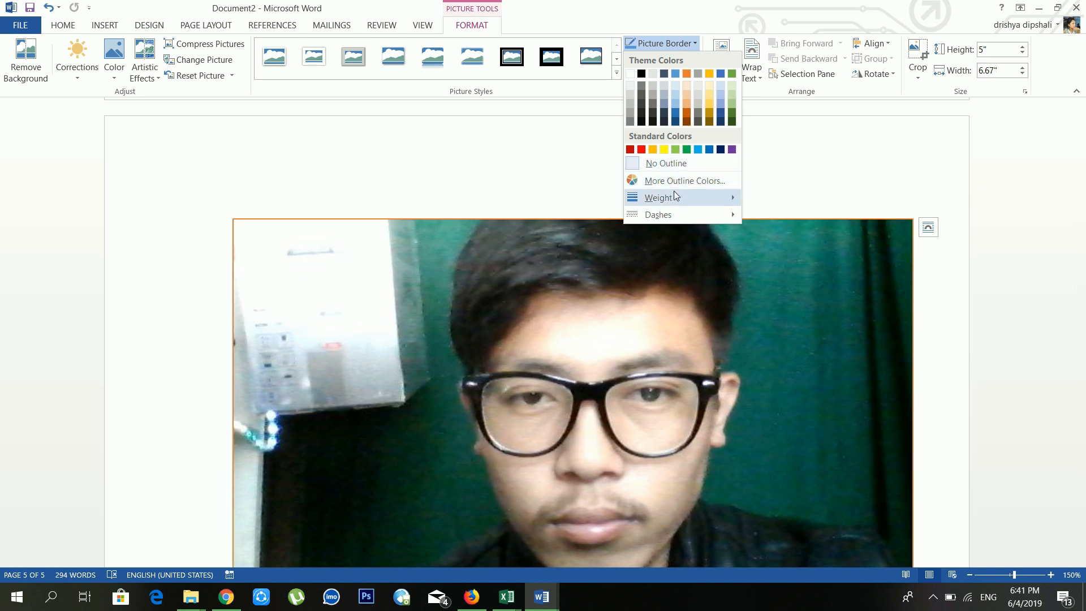
pyautogui.moveTo(676, 195)
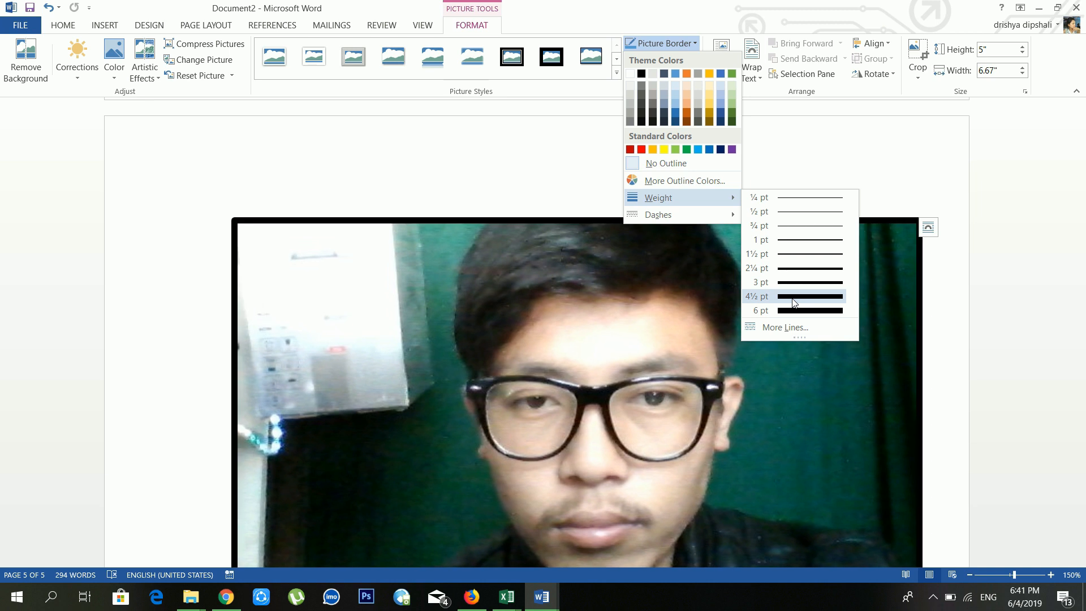
pyautogui.moveTo(706, 215)
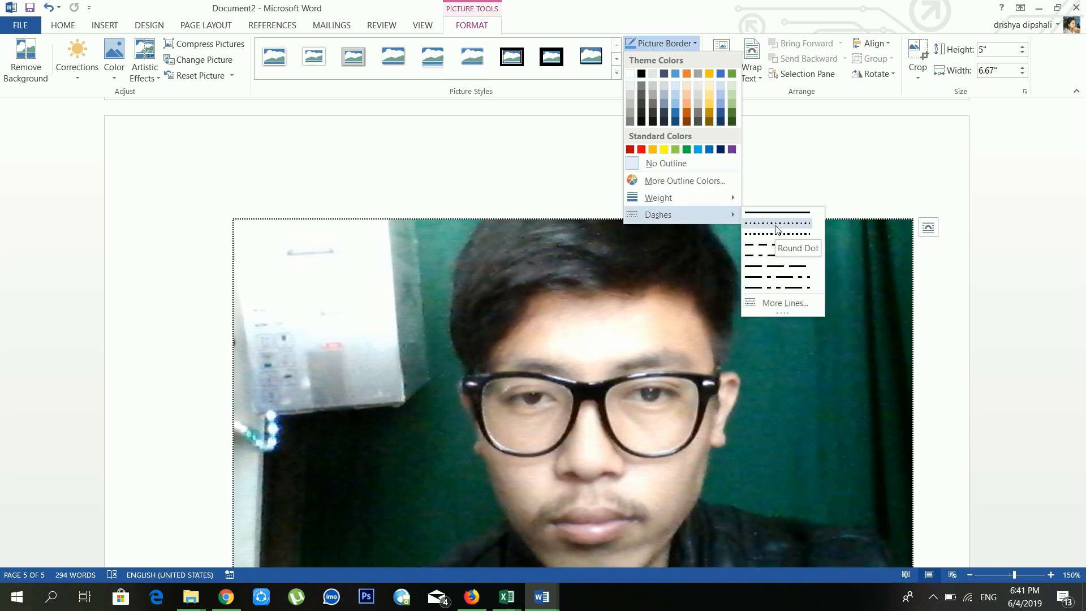
pyautogui.click(779, 148)
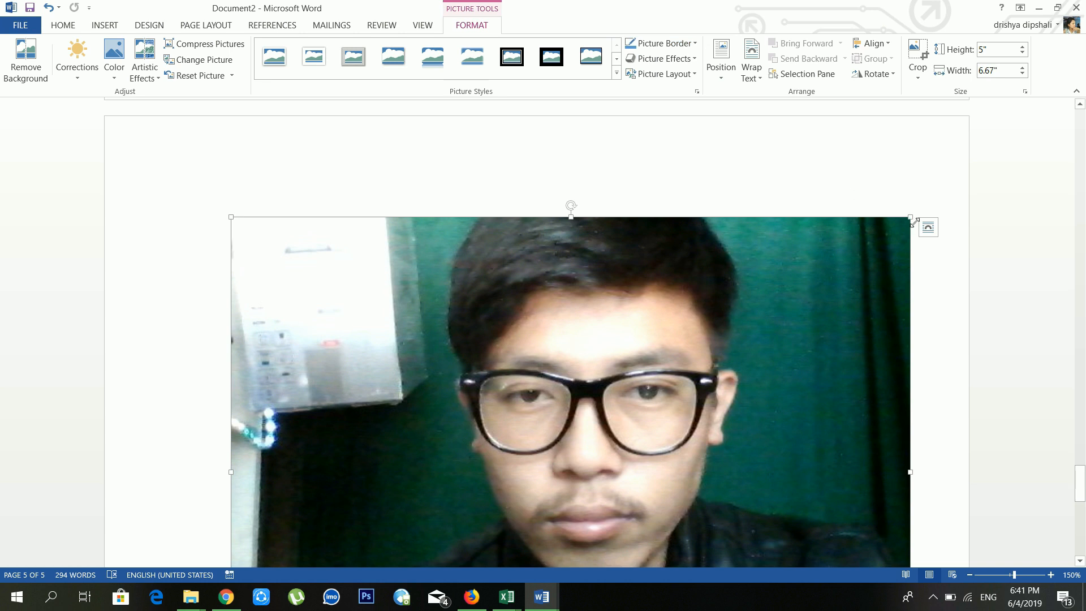
# Step: Shrink the photo to 3.11" by 4.14" with a corner handle
pyautogui.moveTo(911, 217); pyautogui.dragTo(540, 417)
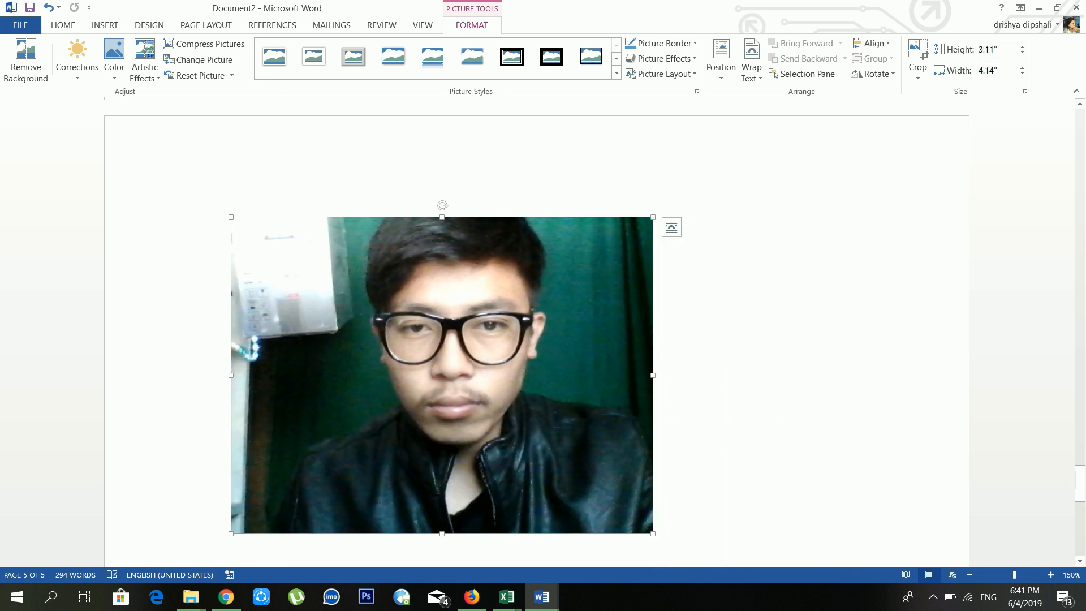
pyautogui.click(728, 77)
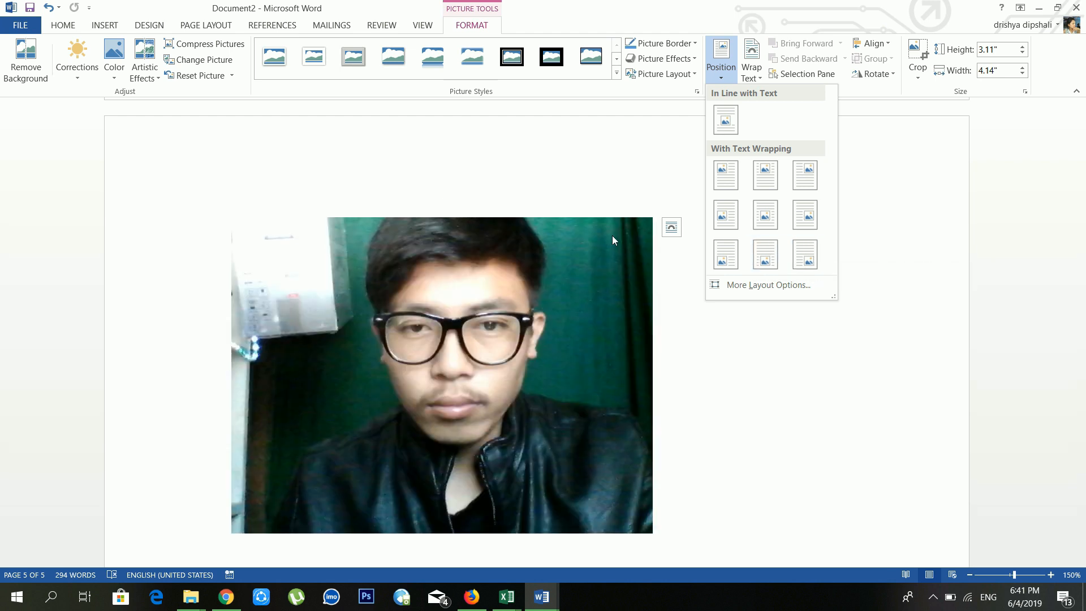
pyautogui.click(612, 235)
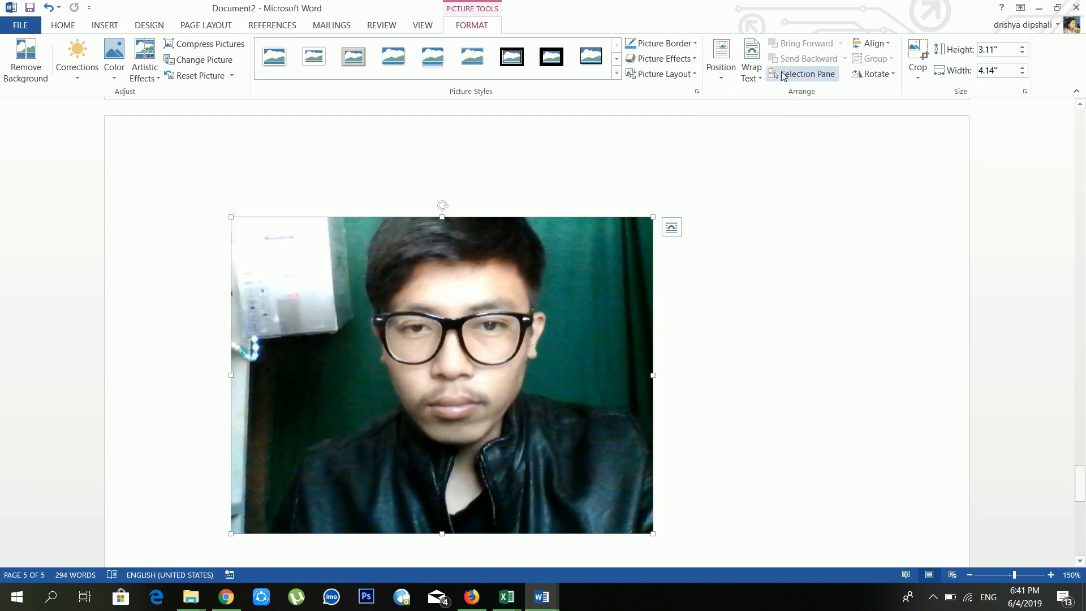
# Step: Set the photo's wrapping to In Front of Text and move it right on the page
pyautogui.click(743, 75)
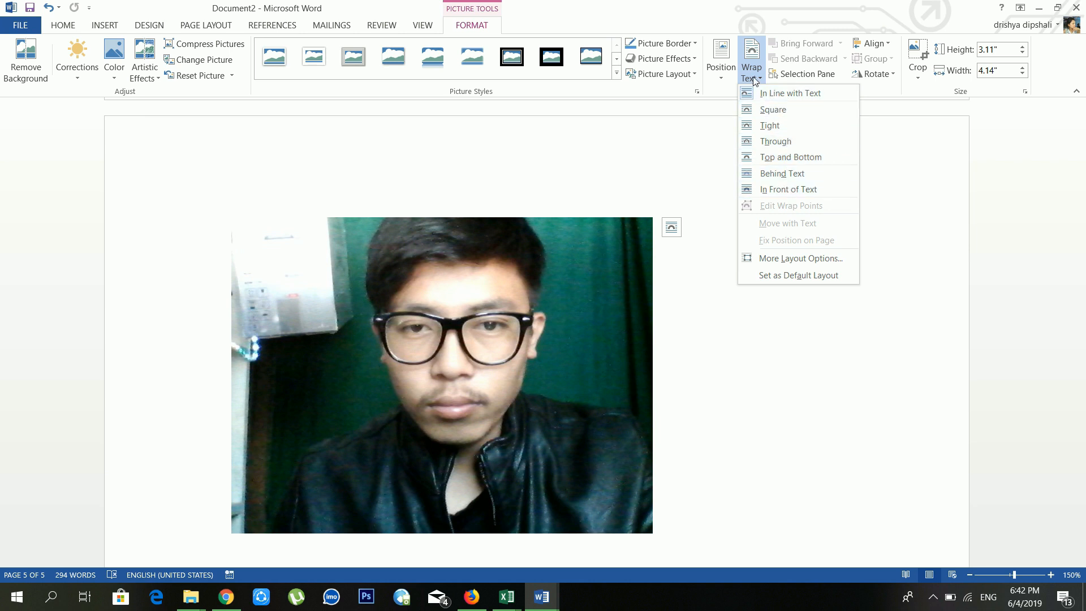
pyautogui.click(704, 174)
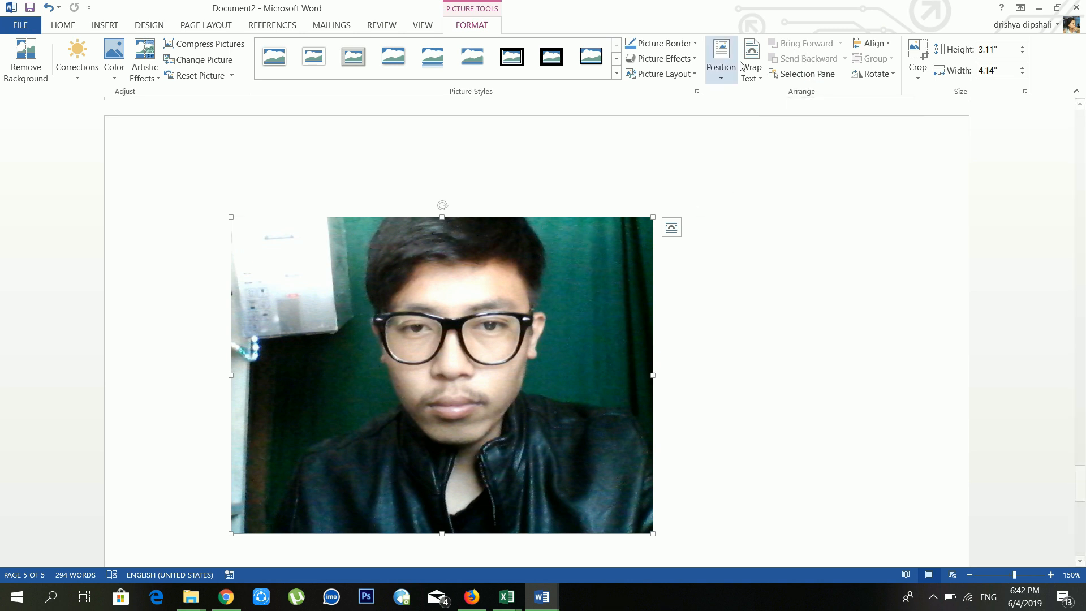
pyautogui.click(755, 74)
pyautogui.click(781, 186)
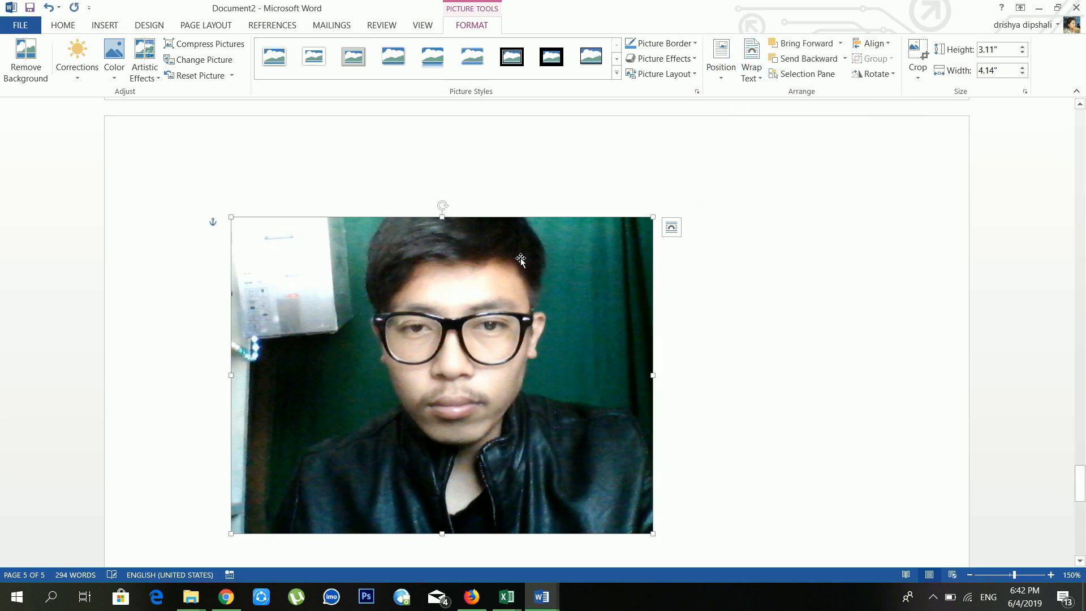
pyautogui.moveTo(565, 252); pyautogui.dragTo(608, 242)
pyautogui.click(241, 228)
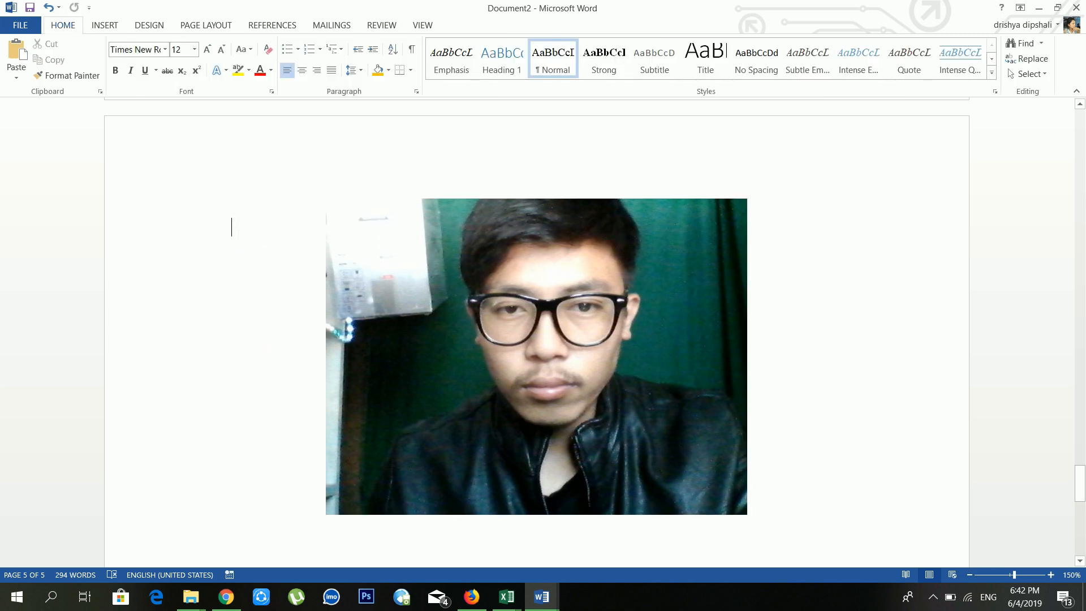
# Step: Insert four sample paragraphs with =rand(4,4) and drag the photo over them
pyautogui.write('=ran')
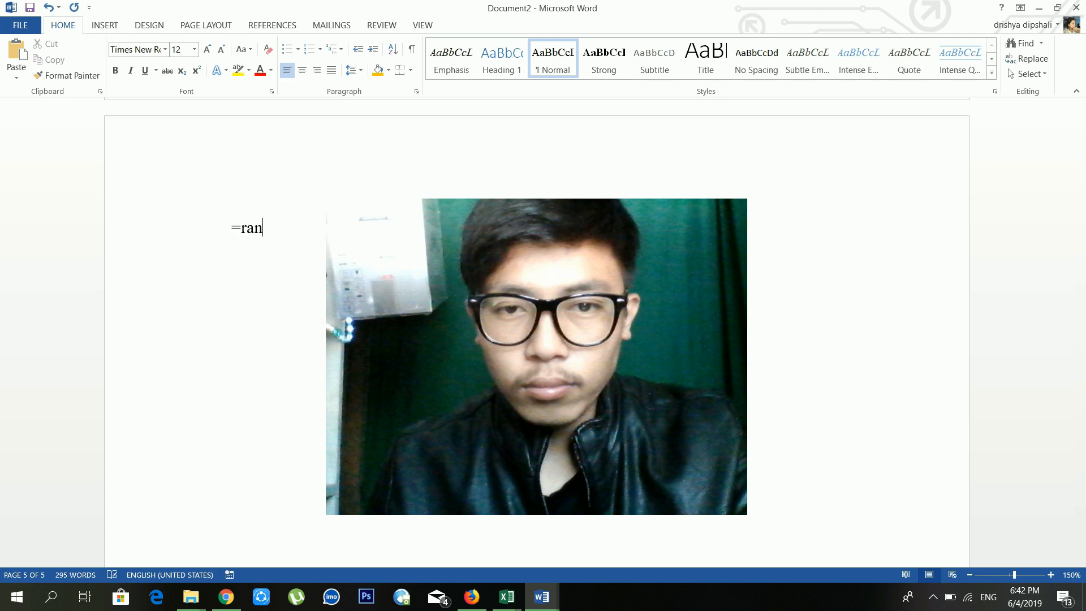
pyautogui.write('d(4,4)')
pyautogui.press('Return')
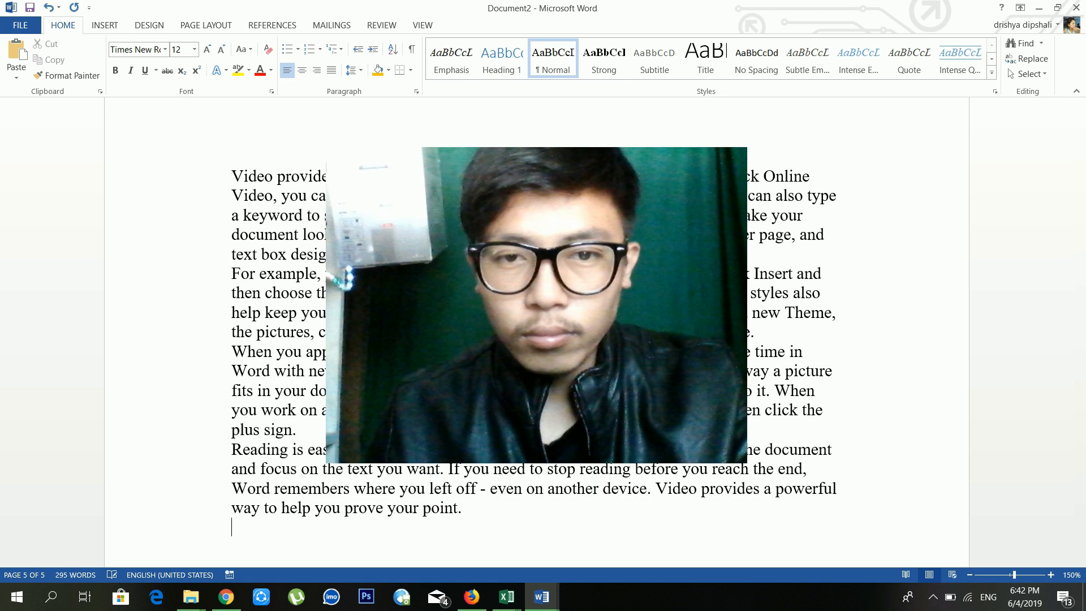
pyautogui.click(557, 333)
pyautogui.moveTo(558, 332); pyautogui.dragTo(631, 345)
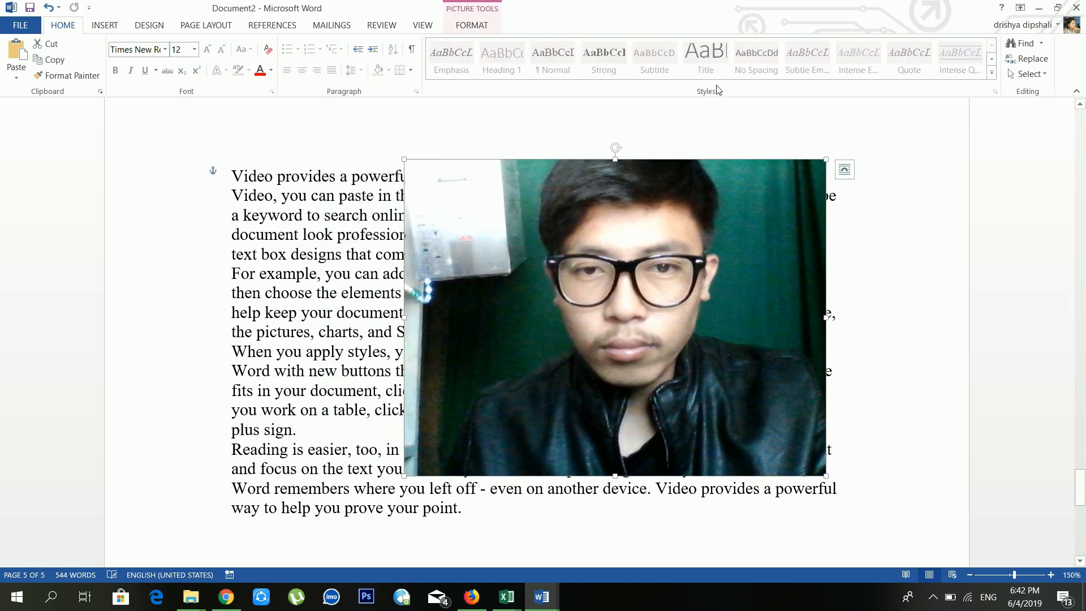
# Step: After trying Behind Text, keep the photo In Front of Text, shifted left and up over the paragraphs
pyautogui.click(472, 25)
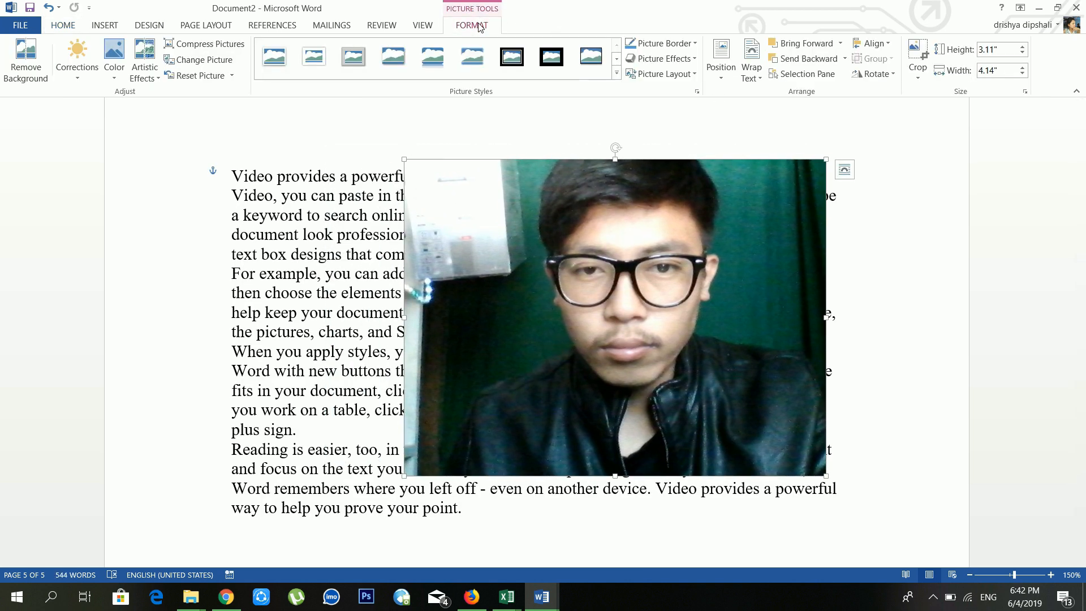
pyautogui.click(751, 67)
pyautogui.click(788, 190)
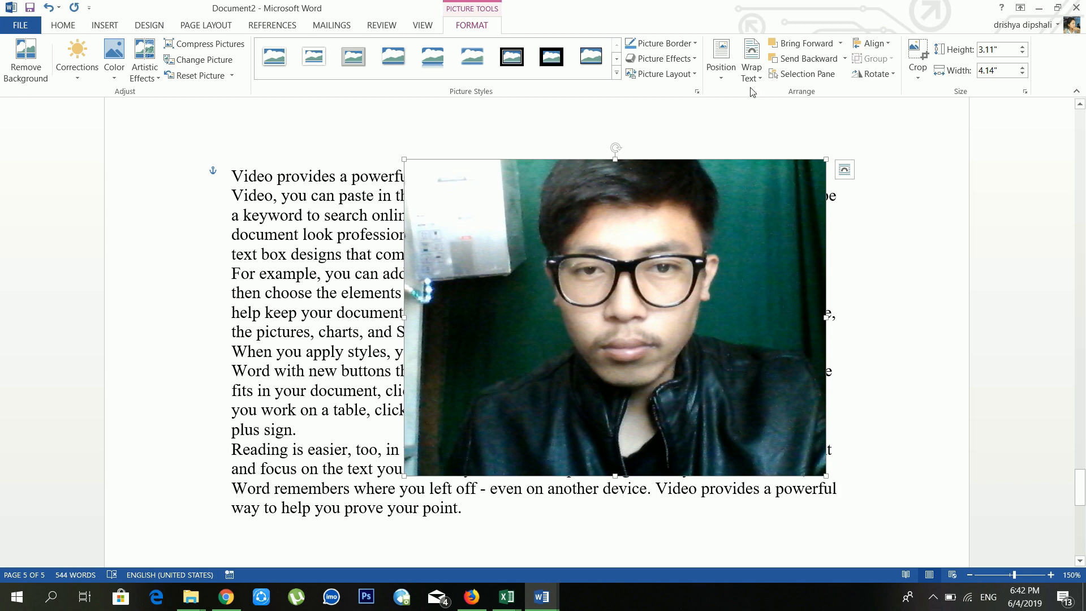
pyautogui.click(752, 62)
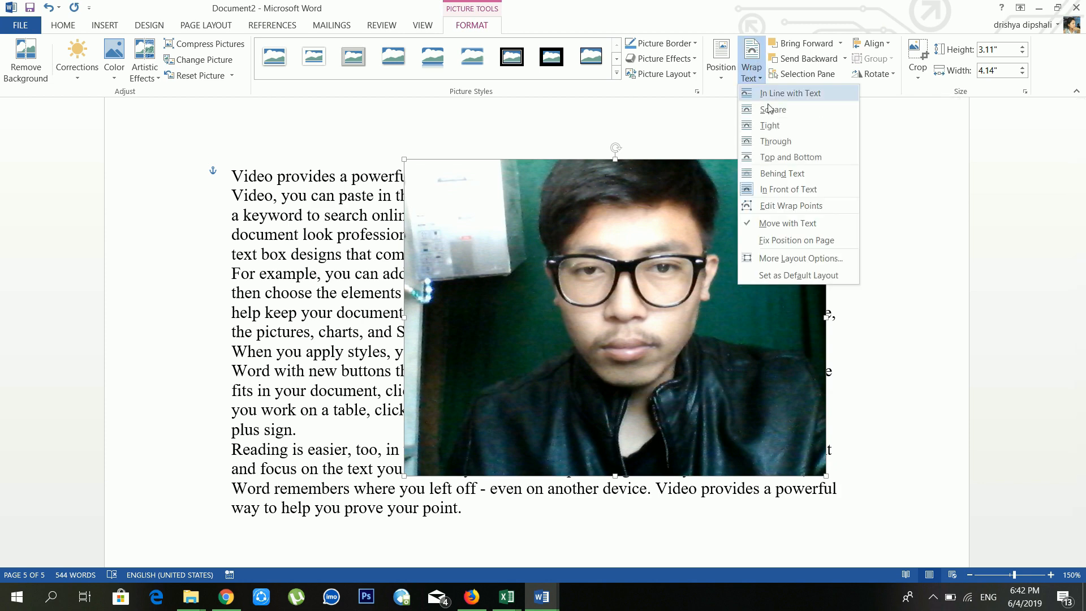
pyautogui.click(782, 176)
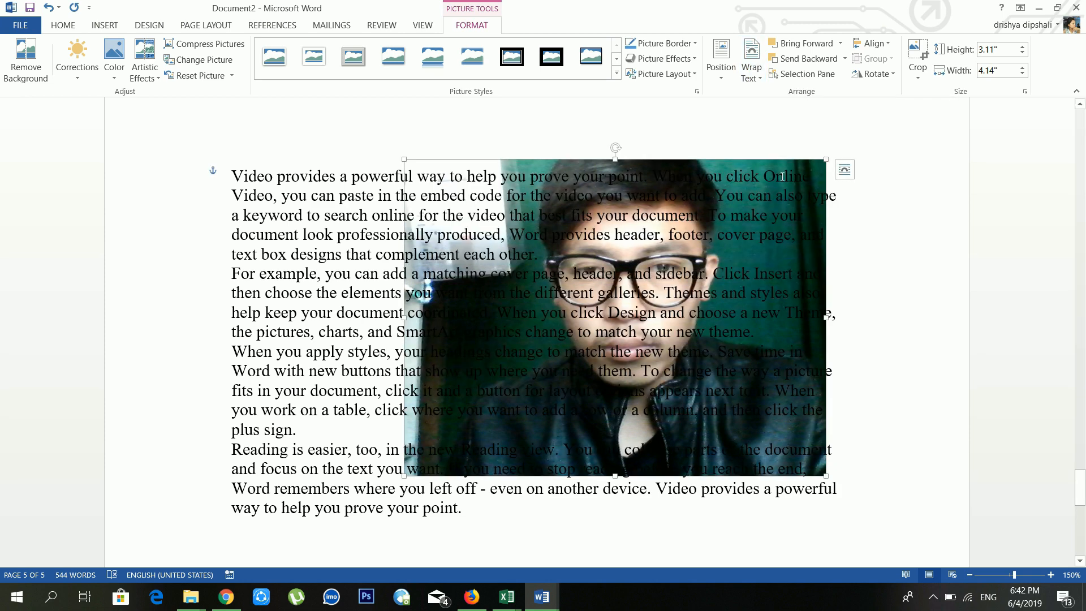
pyautogui.click(752, 62)
pyautogui.click(778, 188)
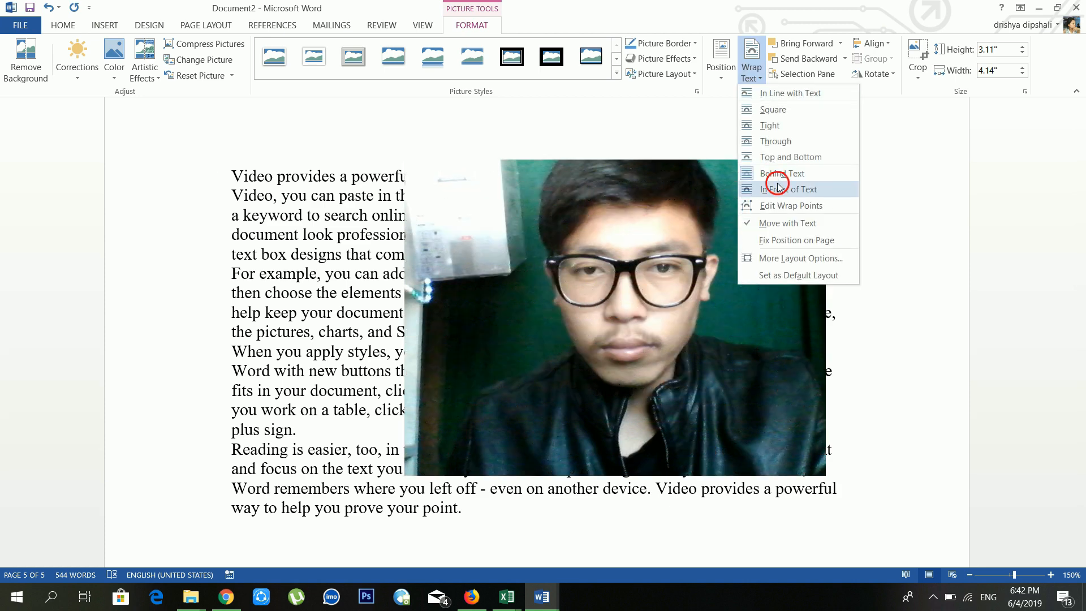
pyautogui.moveTo(782, 188); pyautogui.dragTo(627, 168)
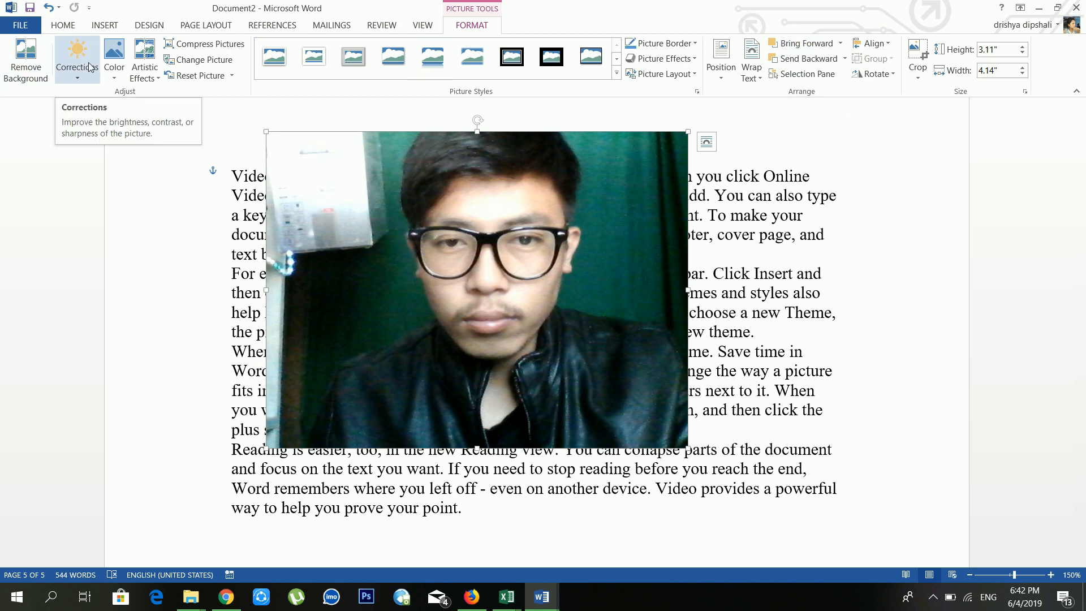
pyautogui.click(111, 25)
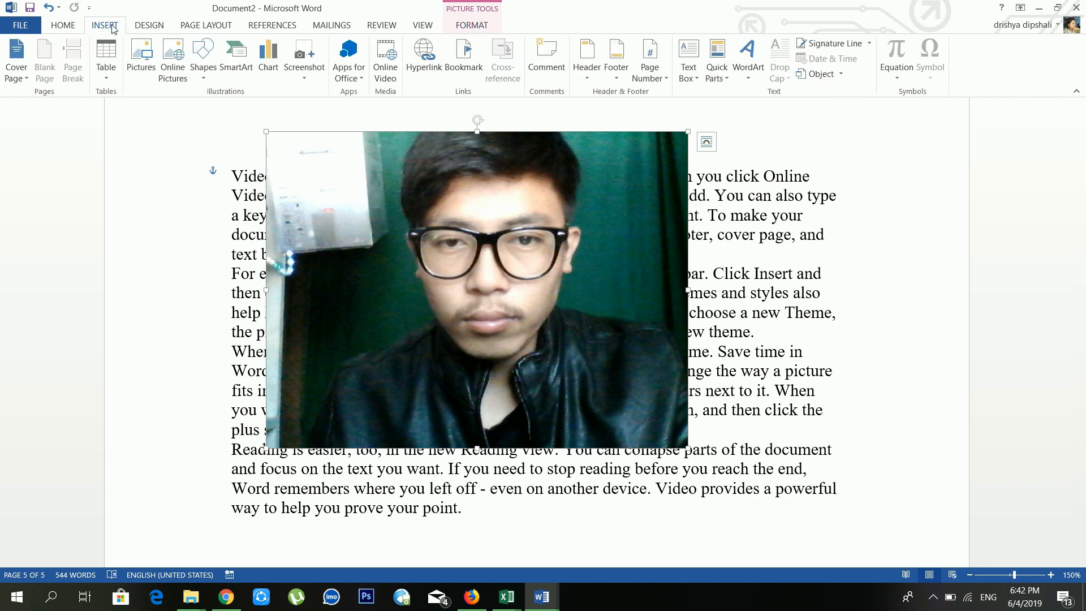
# Step: Insert the photo WIN_20180601_10_25_26_Pro from a file
pyautogui.click(146, 60)
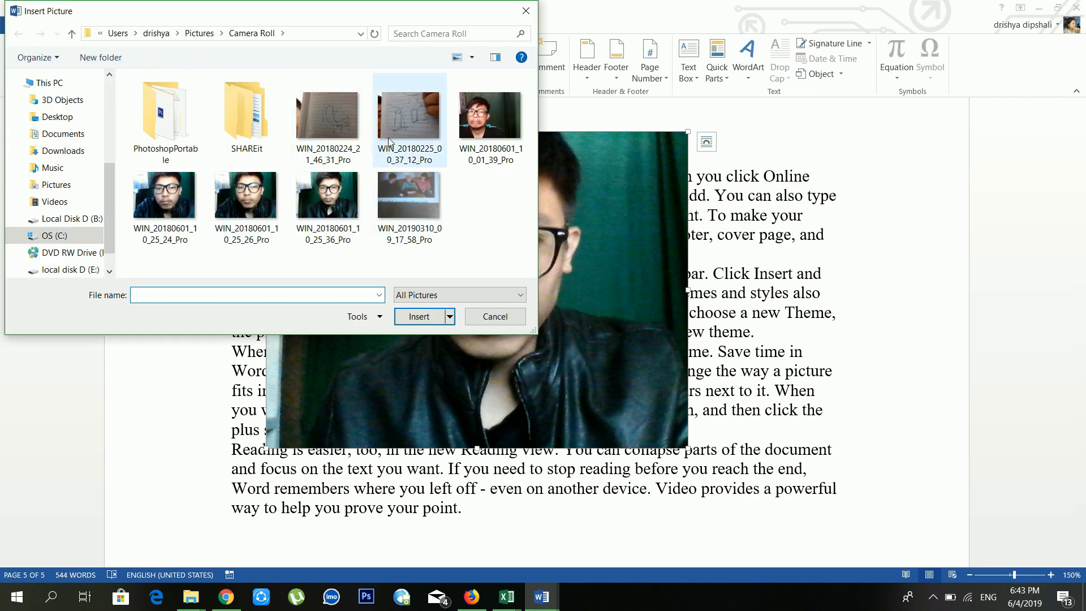
pyautogui.click(269, 212)
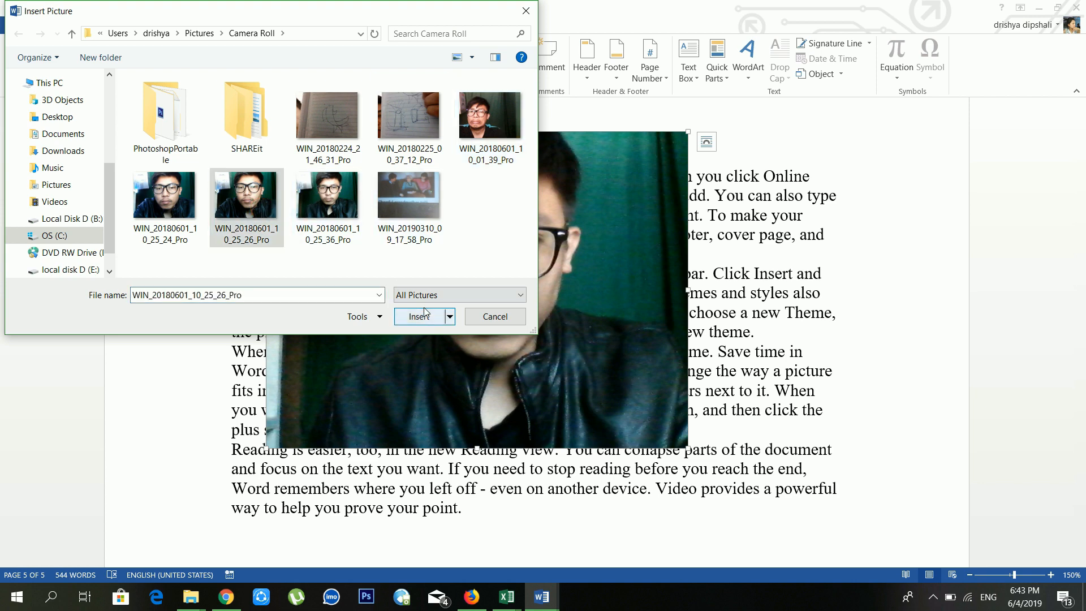
pyautogui.click(422, 314)
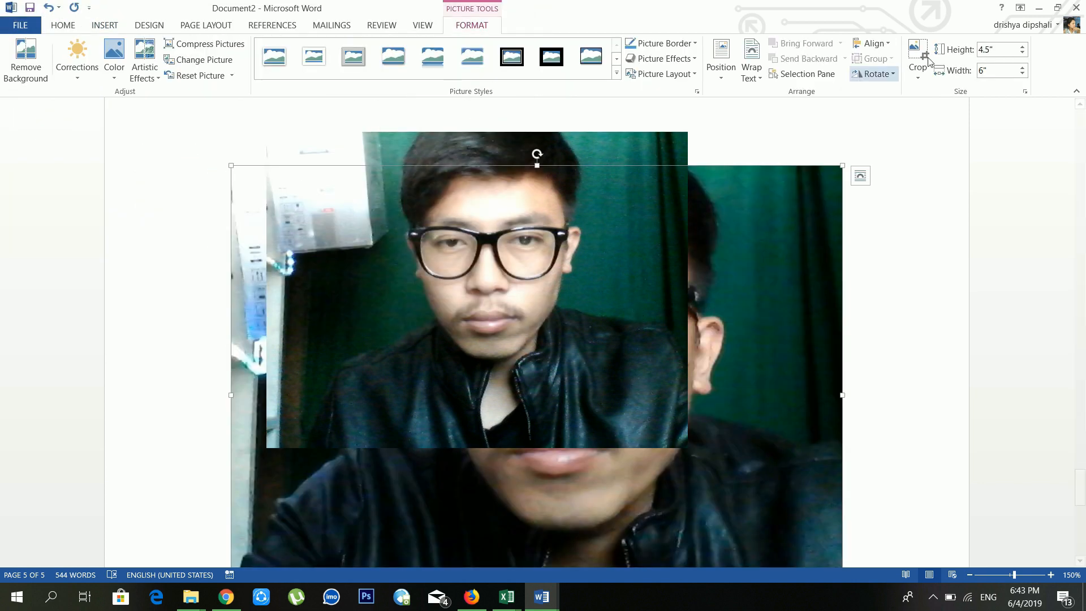
# Step: Float the new photo in front of text, shrink it to 3" by 2.25", and move it over the text
pyautogui.click(758, 75)
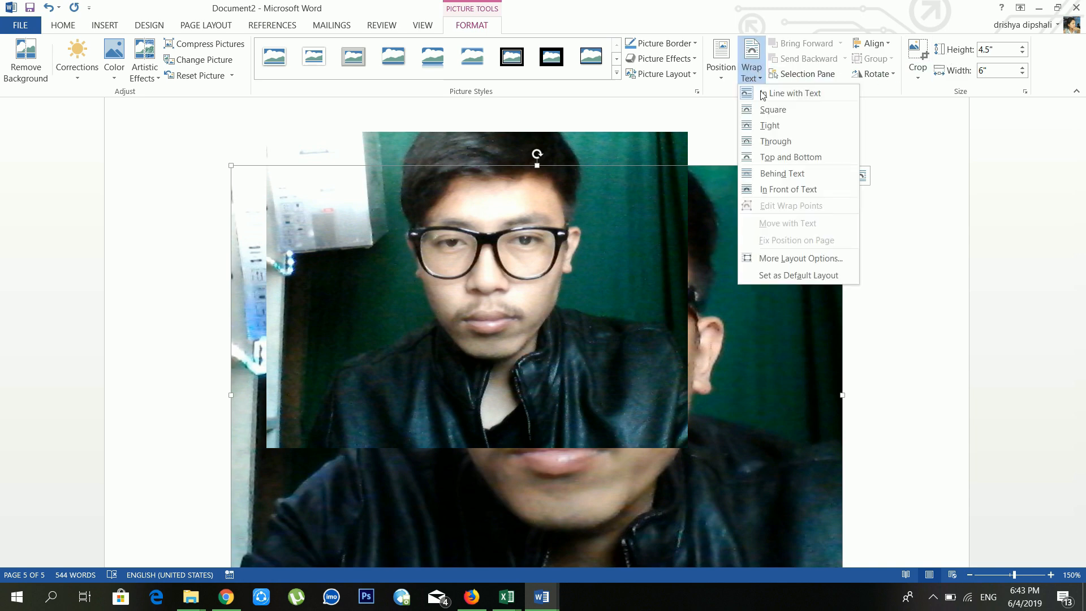
pyautogui.click(783, 191)
pyautogui.moveTo(757, 276); pyautogui.dragTo(739, 251)
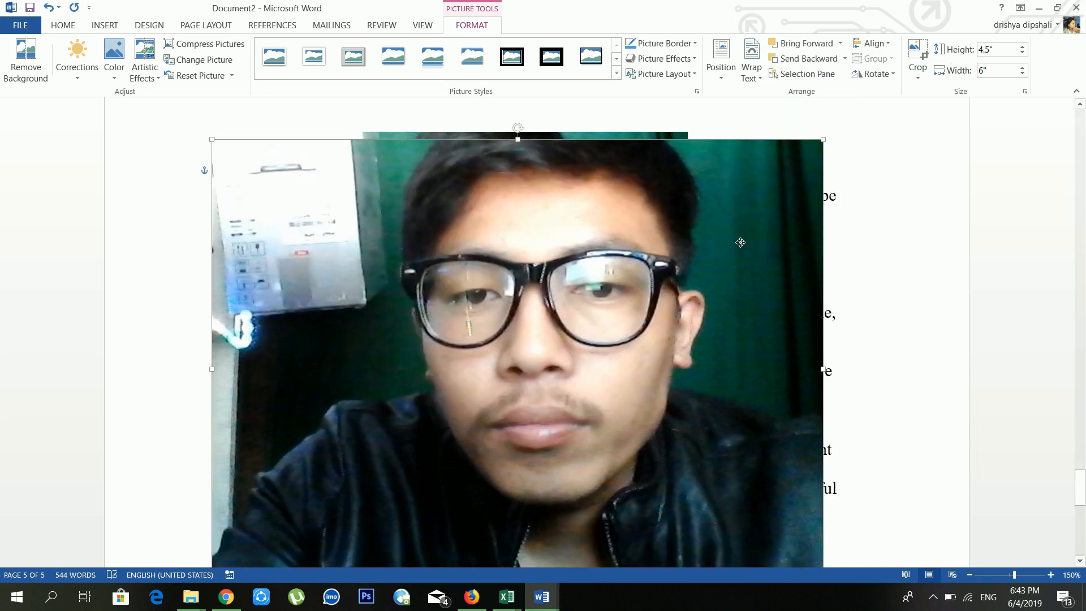
pyautogui.moveTo(823, 139); pyautogui.dragTo(517, 368)
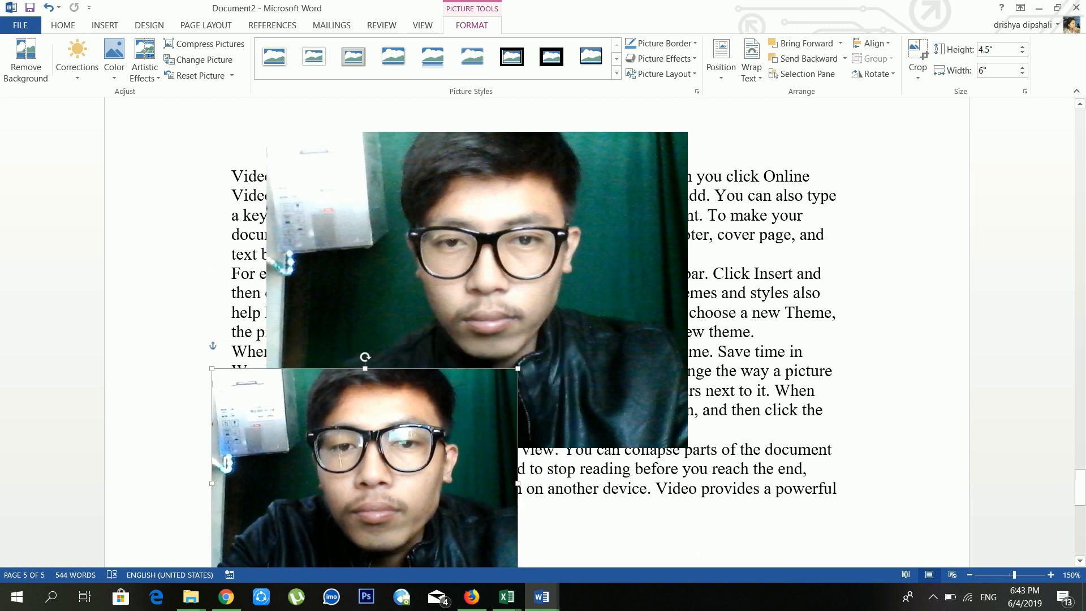
pyautogui.moveTo(443, 486); pyautogui.dragTo(607, 269)
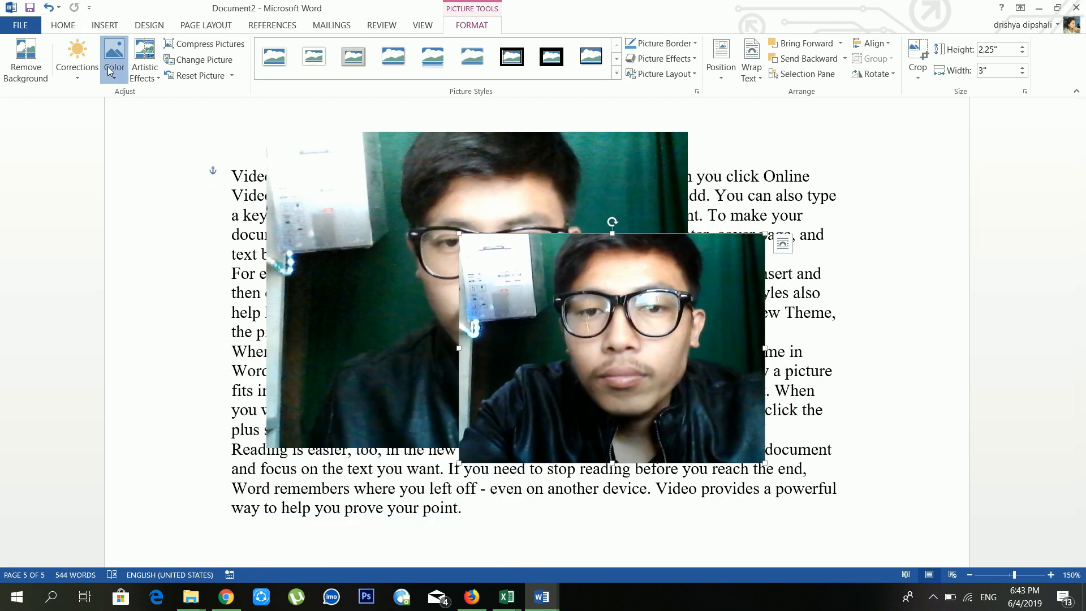
# Step: Recolor the small photo yellow and move it over the right-hand text
pyautogui.click(114, 57)
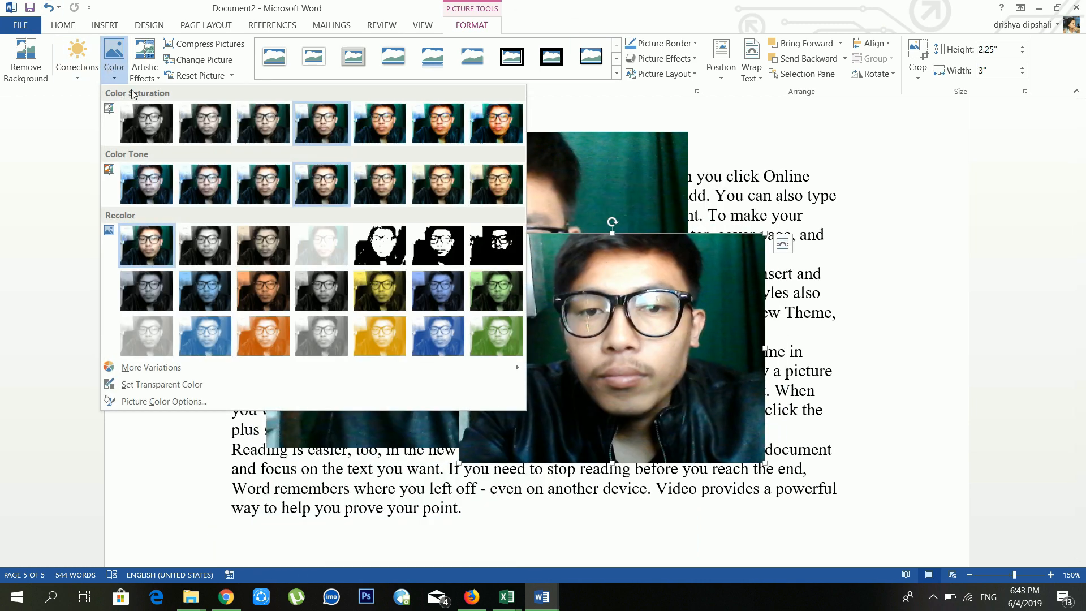
pyautogui.click(379, 294)
pyautogui.click(613, 322)
pyautogui.moveTo(504, 350); pyautogui.dragTo(595, 329)
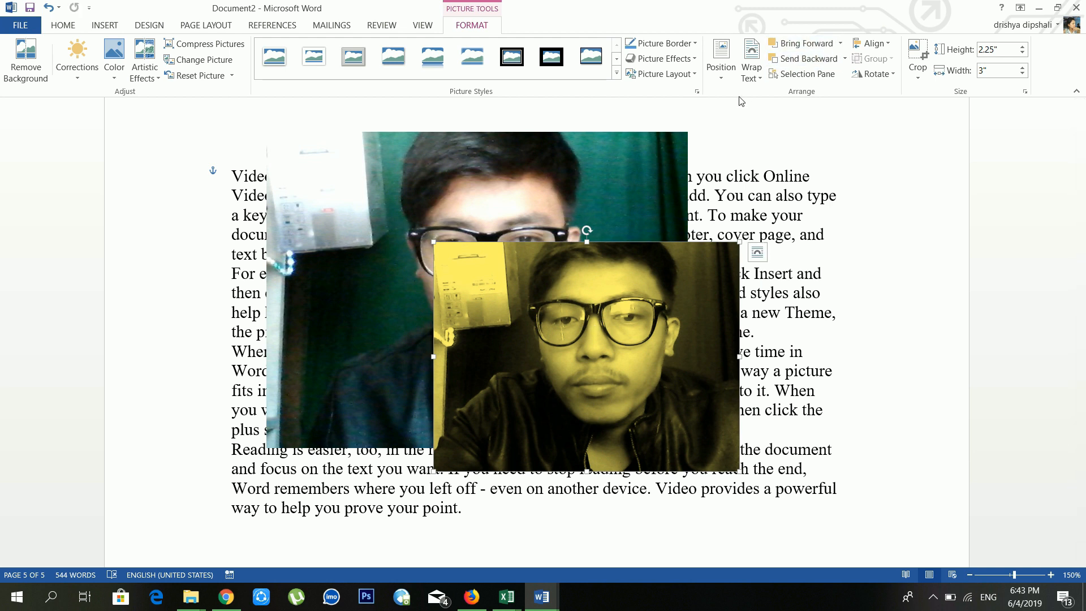
# Step: Try Bring Forward and Send Backward on the larger photo, then show the Selection Pane
pyautogui.click(607, 160)
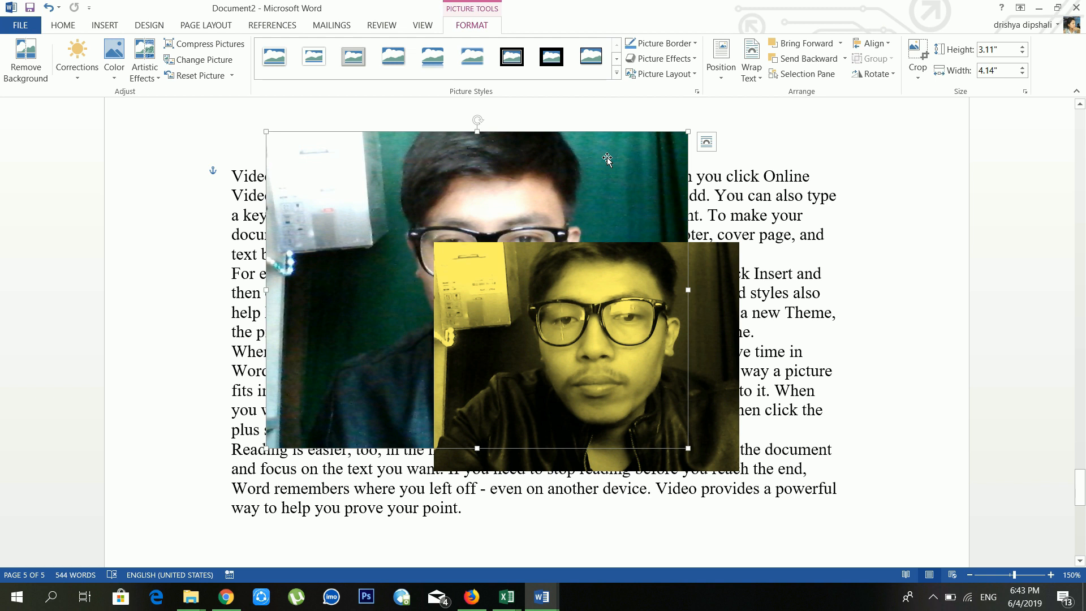
pyautogui.click(810, 45)
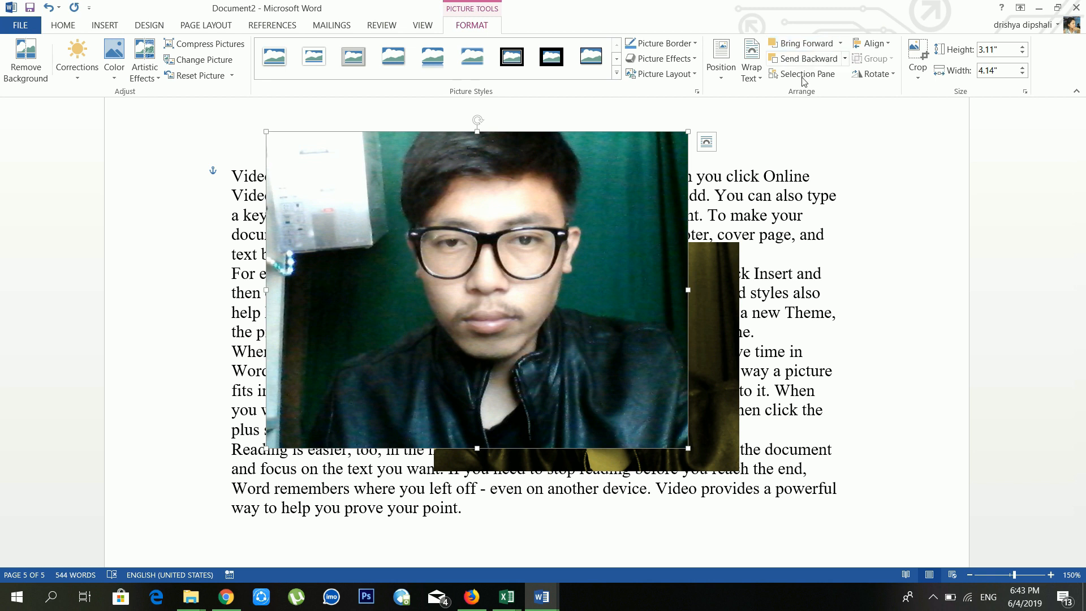
pyautogui.click(807, 60)
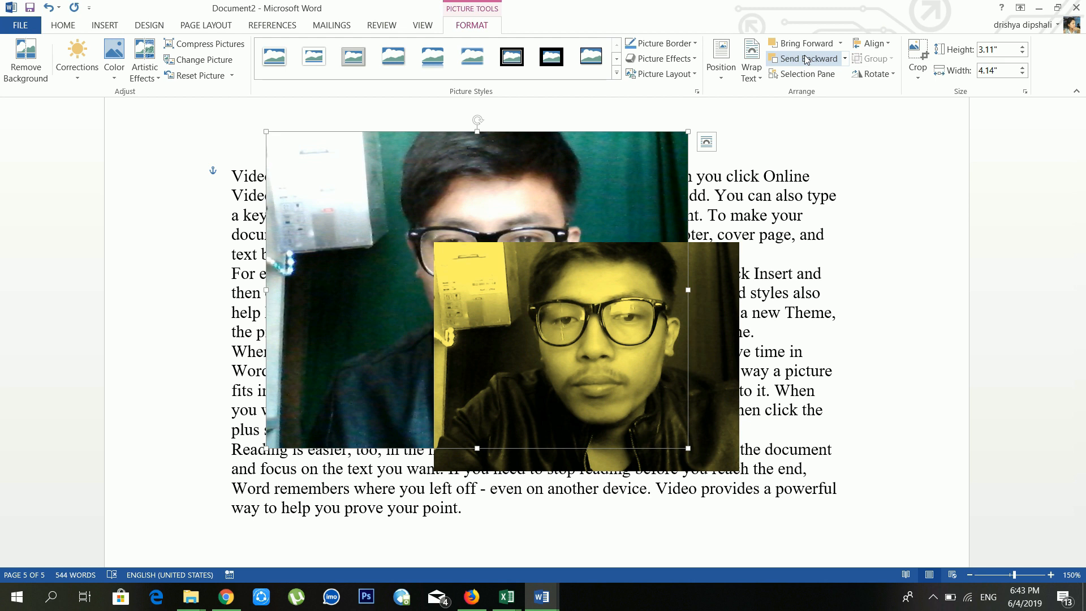
pyautogui.click(809, 74)
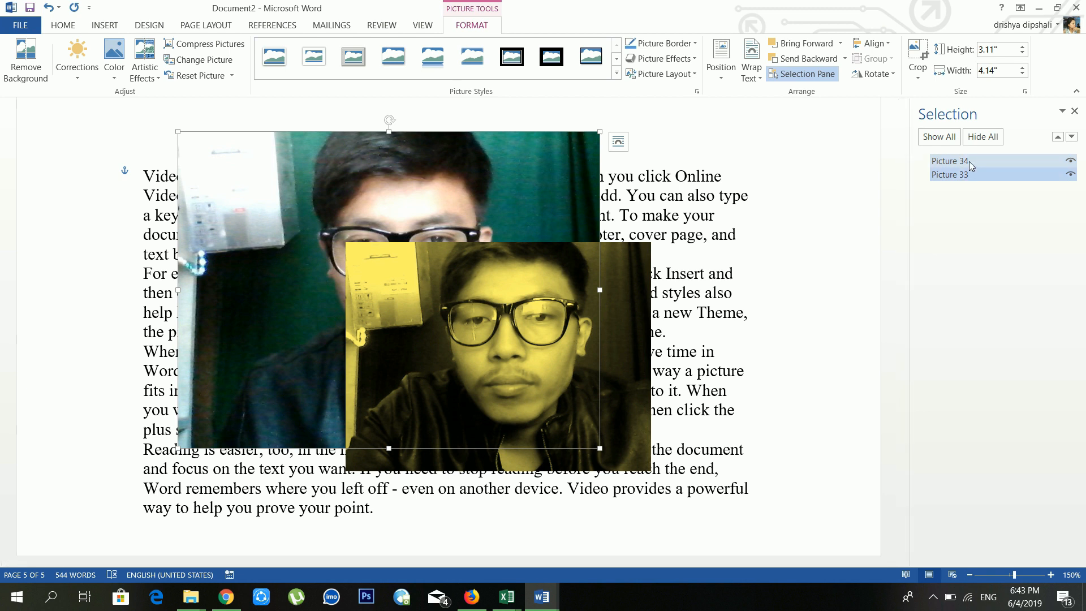
# Step: Hide all pictures in the Selection pane, then show them all again
pyautogui.click(937, 140)
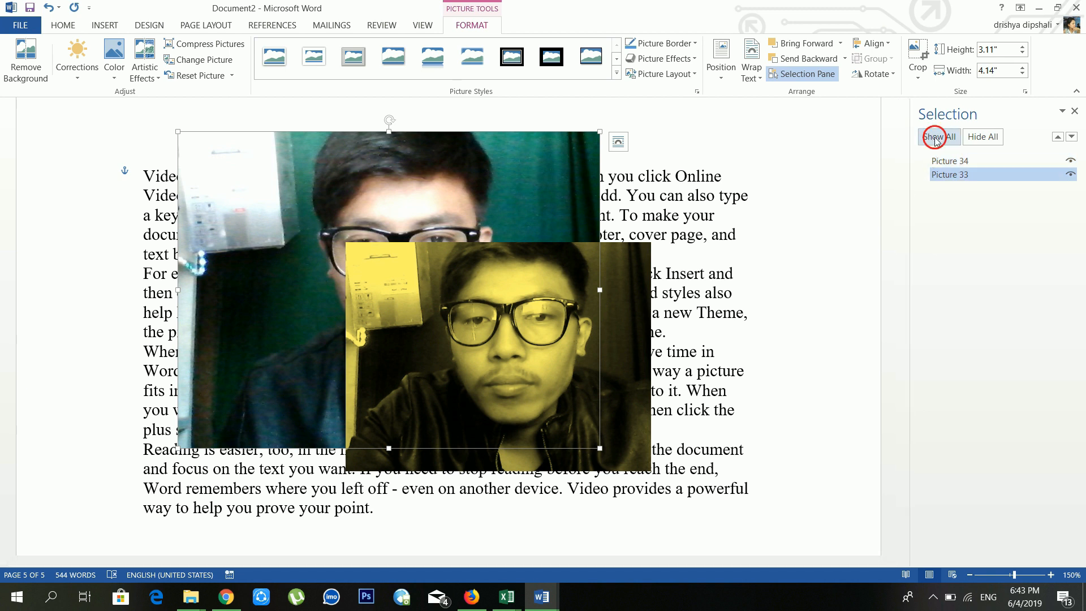
pyautogui.click(974, 139)
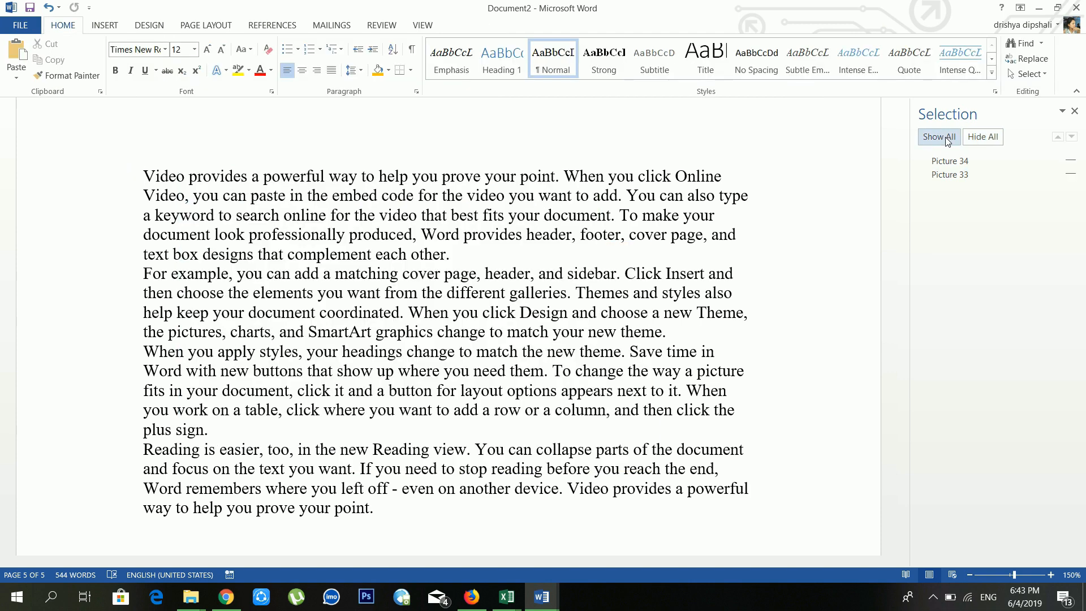
pyautogui.click(948, 139)
# Step: Align the larger photo to the left margin
pyautogui.click(452, 210)
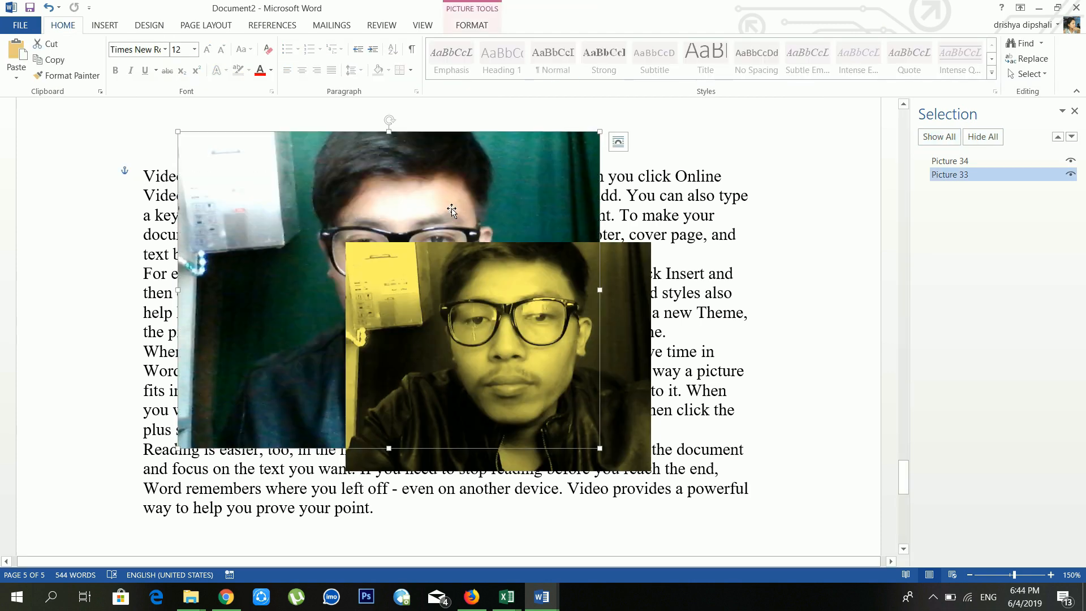
pyautogui.click(459, 27)
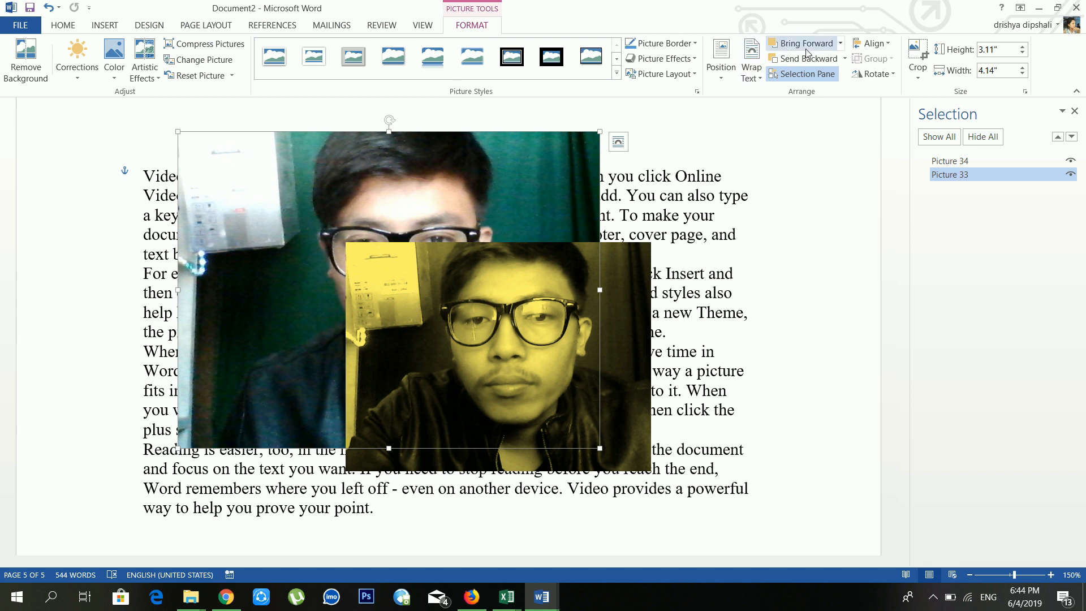
pyautogui.click(874, 45)
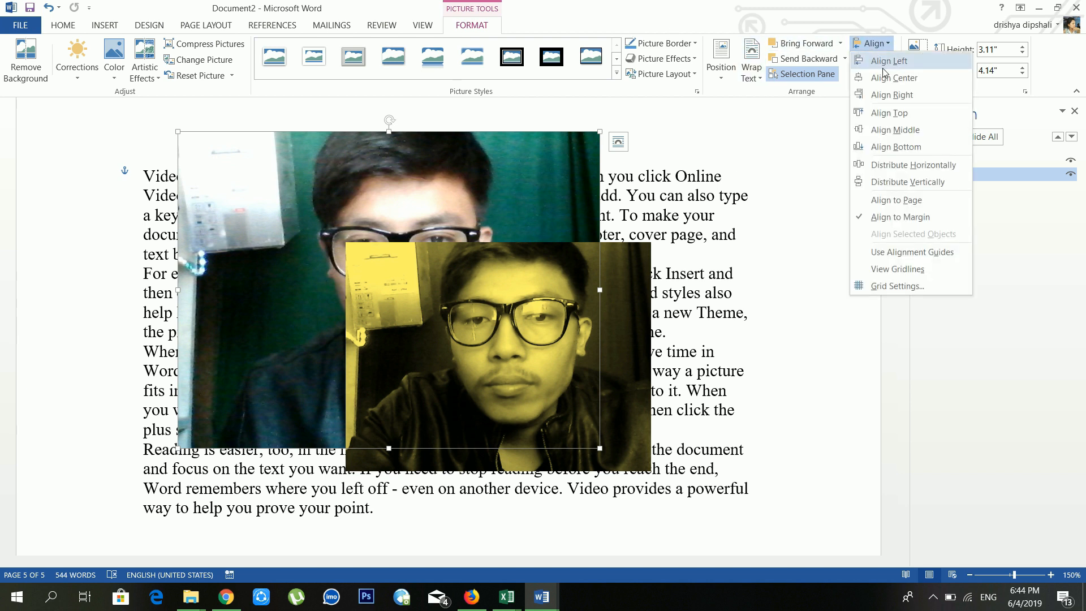
pyautogui.click(889, 61)
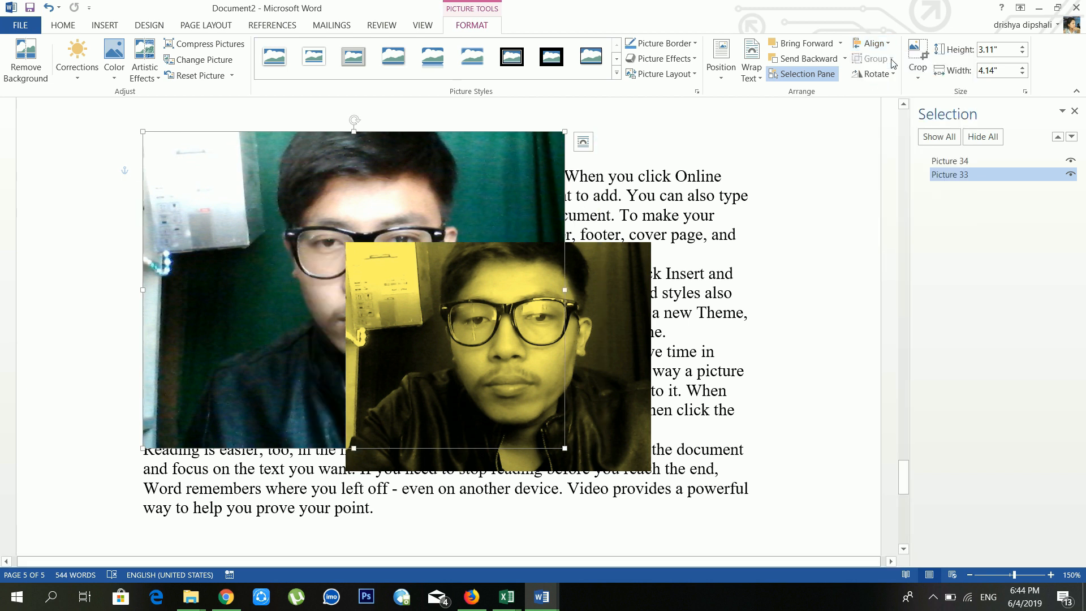
pyautogui.click(881, 44)
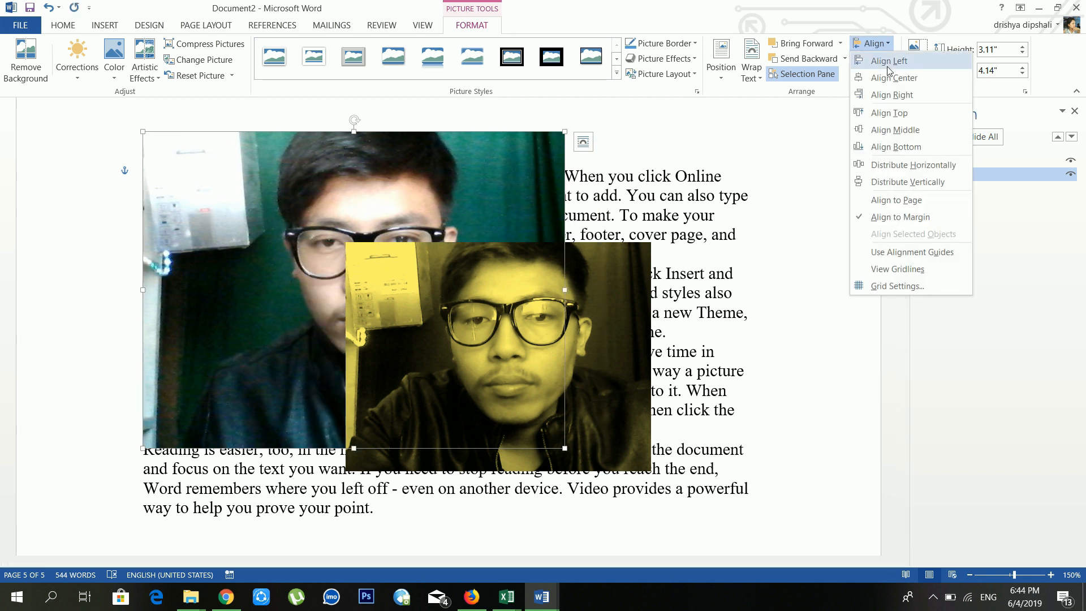
pyautogui.click(720, 79)
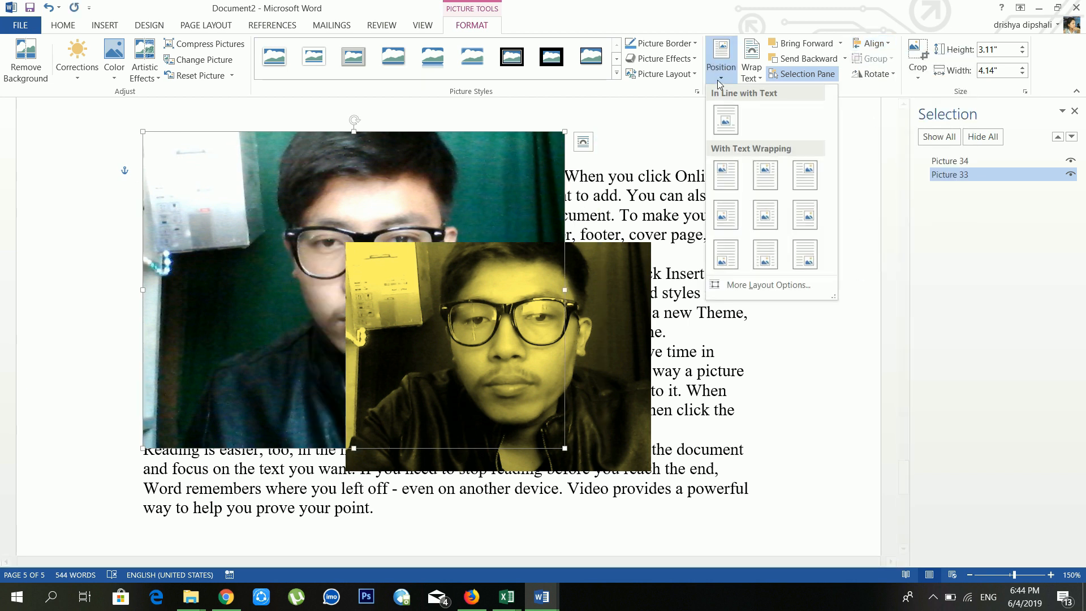
pyautogui.click(720, 83)
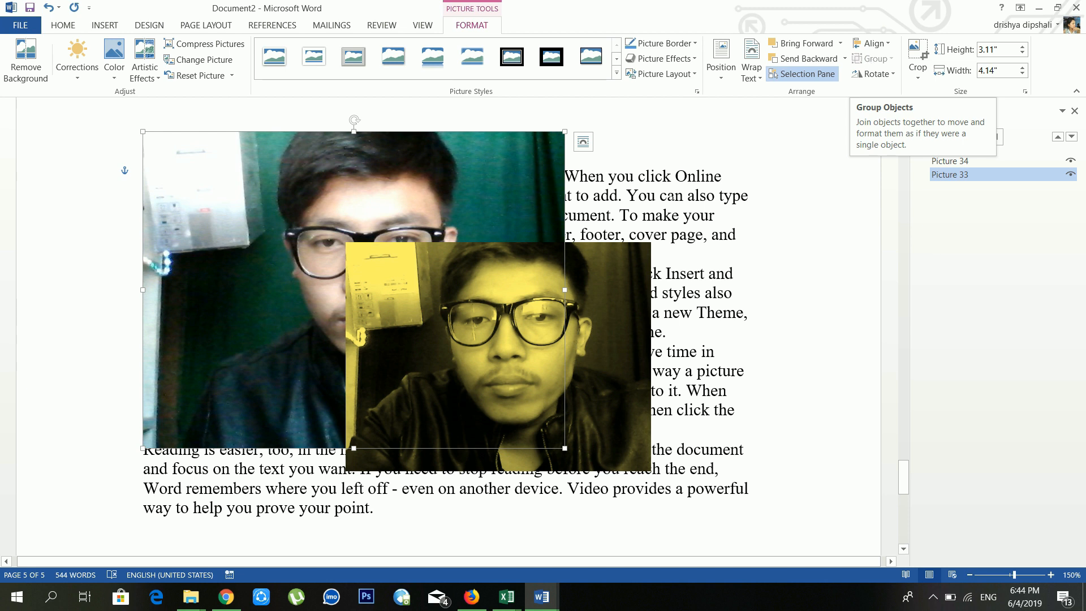
# Step: Move the yellow photo up over the larger photo's right side, leaving rotation unchanged
pyautogui.click(566, 280)
pyautogui.moveTo(545, 258); pyautogui.dragTo(488, 165)
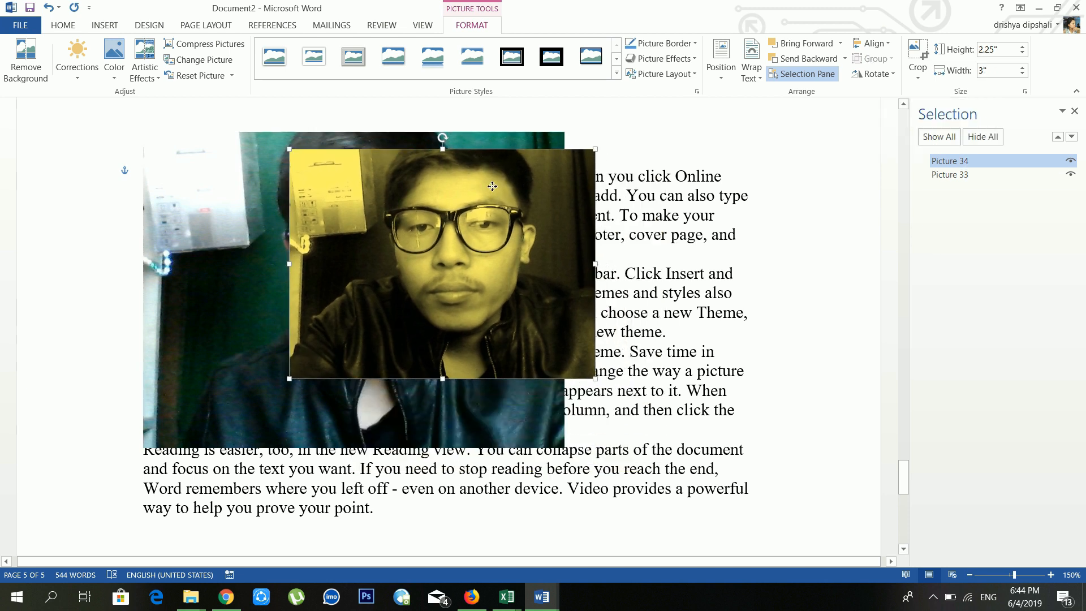
pyautogui.click(875, 74)
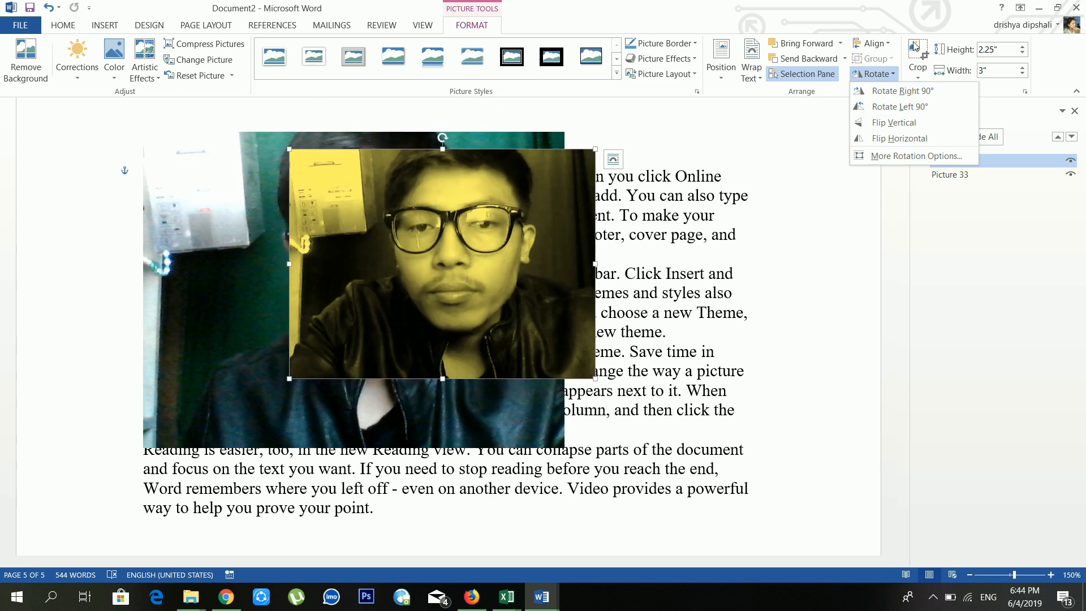
pyautogui.click(926, 65)
pyautogui.click(926, 65)
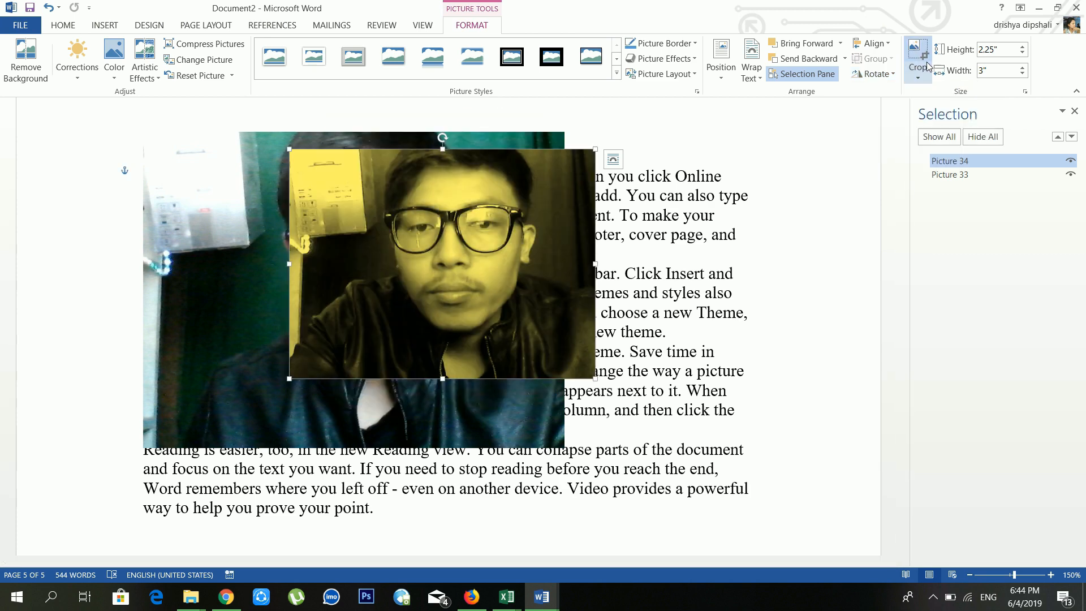
# Step: Crop the yellow photo to a Heart shape and move it down and right
pyautogui.click(919, 67)
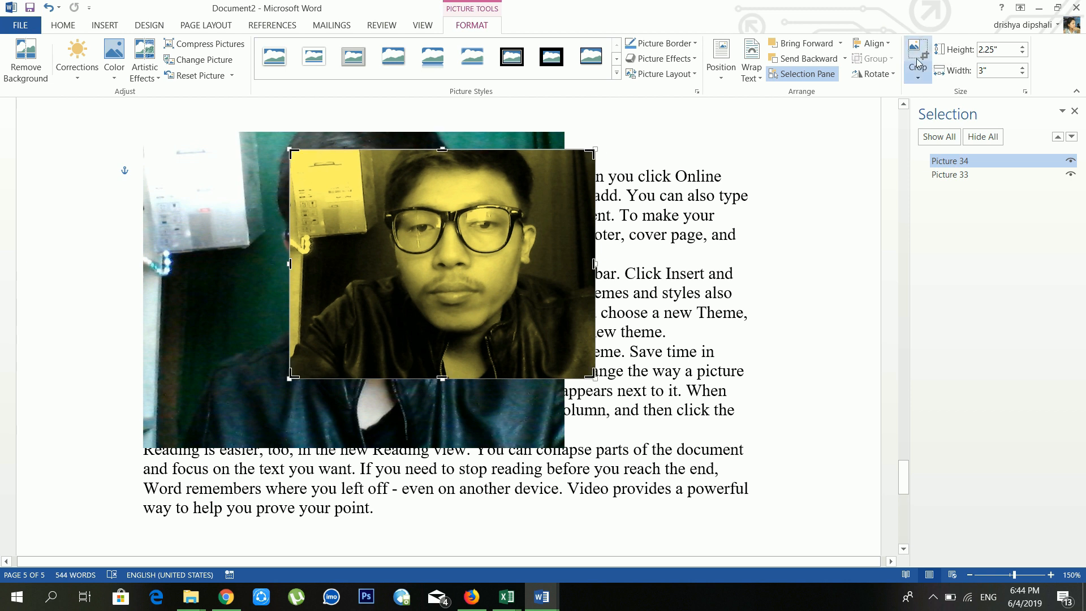
pyautogui.click(918, 69)
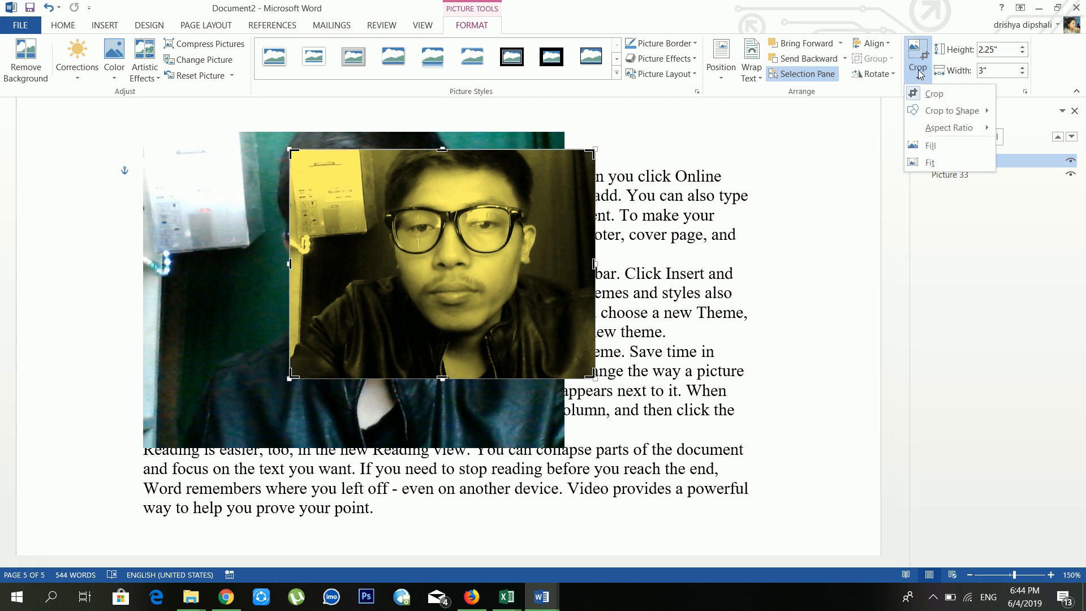
pyautogui.moveTo(928, 107)
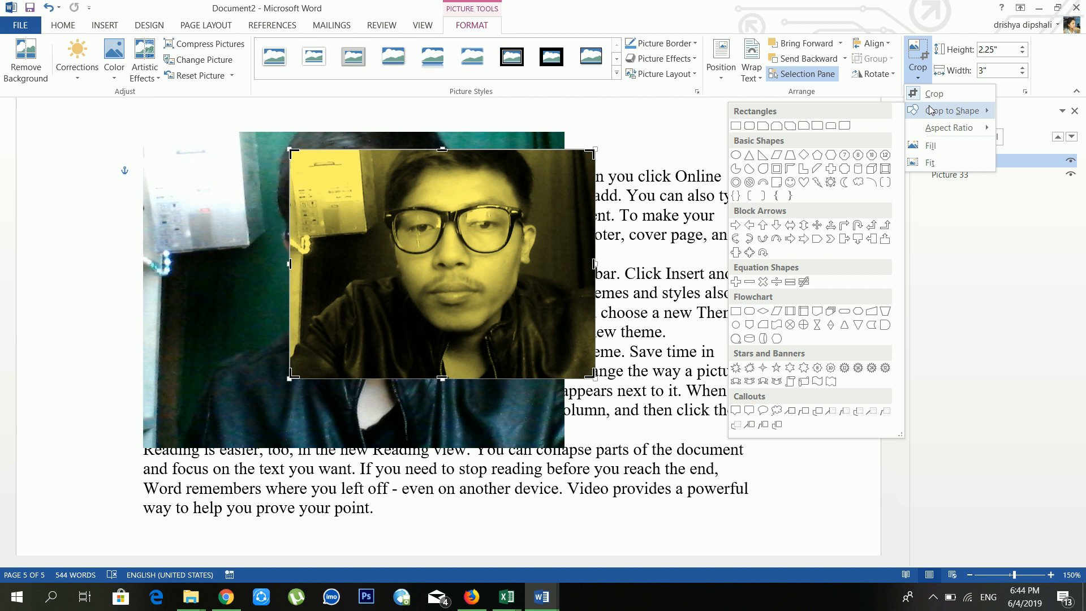
pyautogui.click(801, 187)
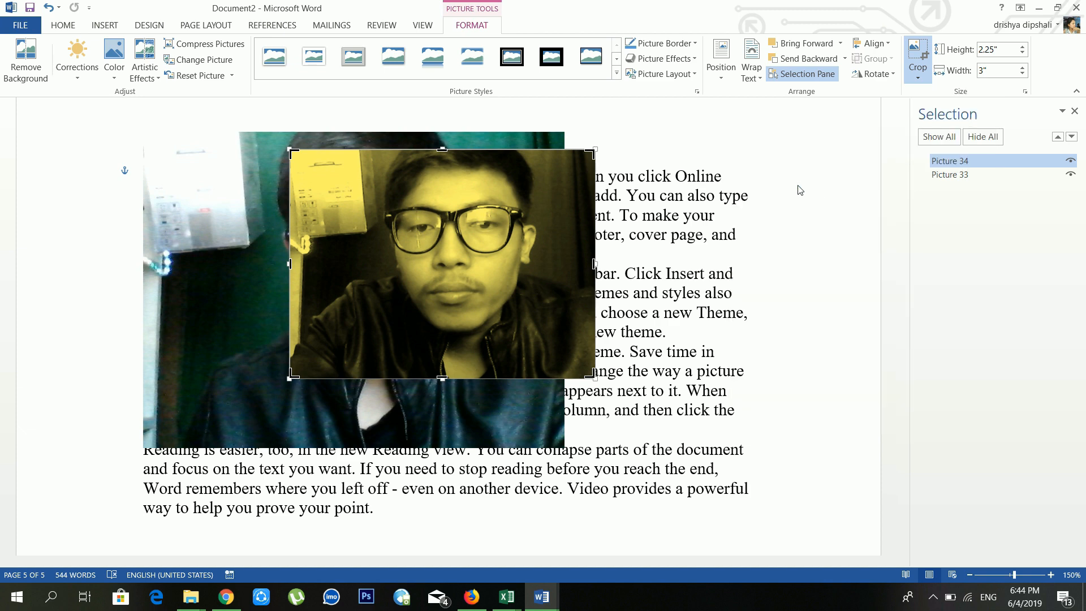
pyautogui.moveTo(490, 271); pyautogui.dragTo(535, 319)
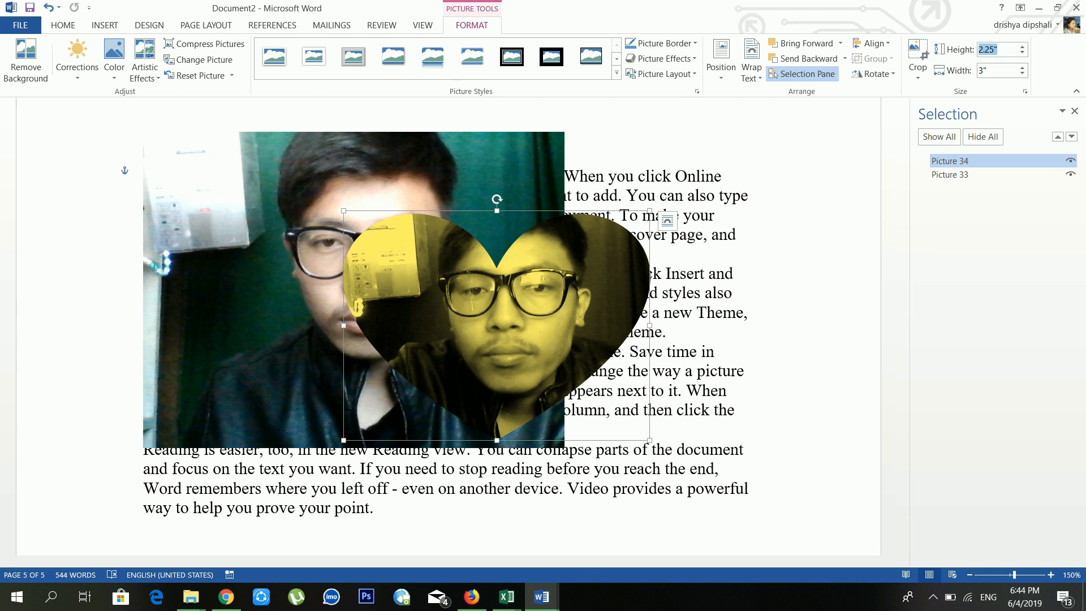
# Step: Check the heart photo's width and height without changing them, then delete it
pyautogui.click(996, 71)
pyautogui.click(1010, 51)
pyautogui.press('Escape')
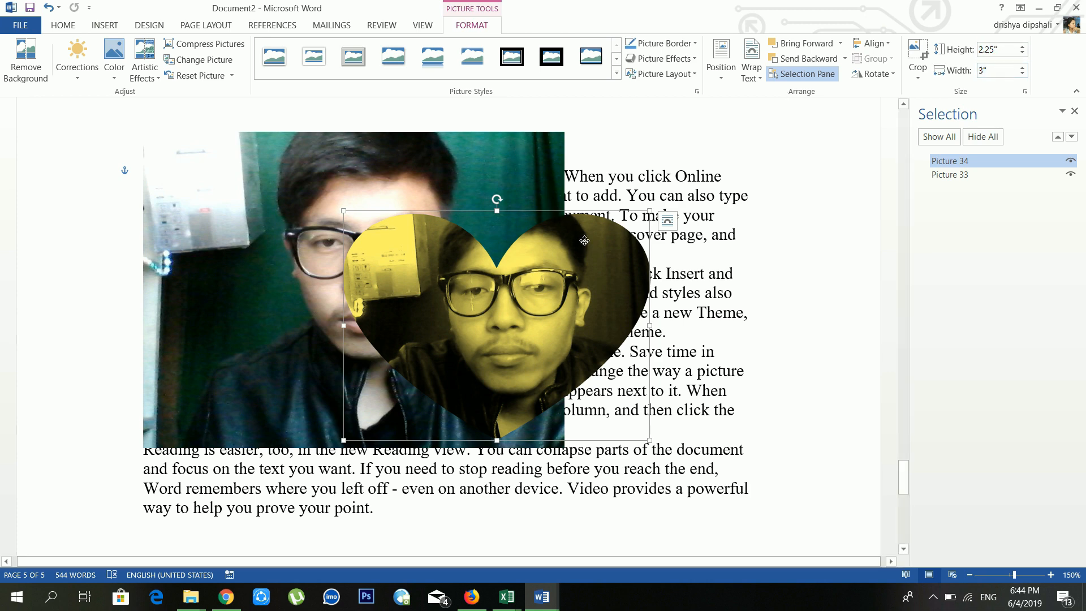
pyautogui.press('Delete')
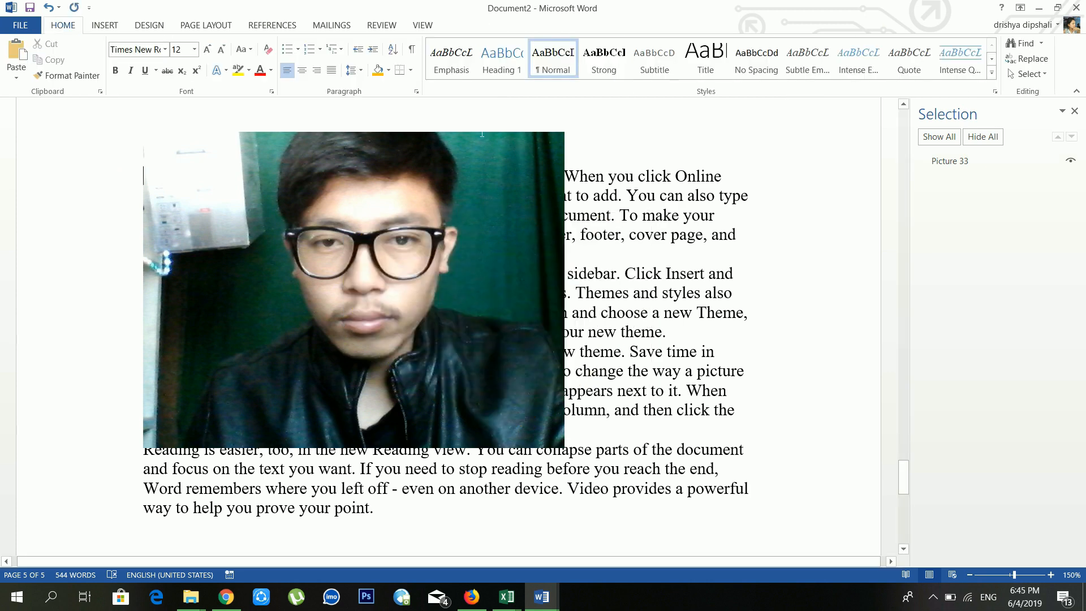
# Step: Open the Online Pictures search from the Insert tab and close it without adding anything
pyautogui.click(105, 25)
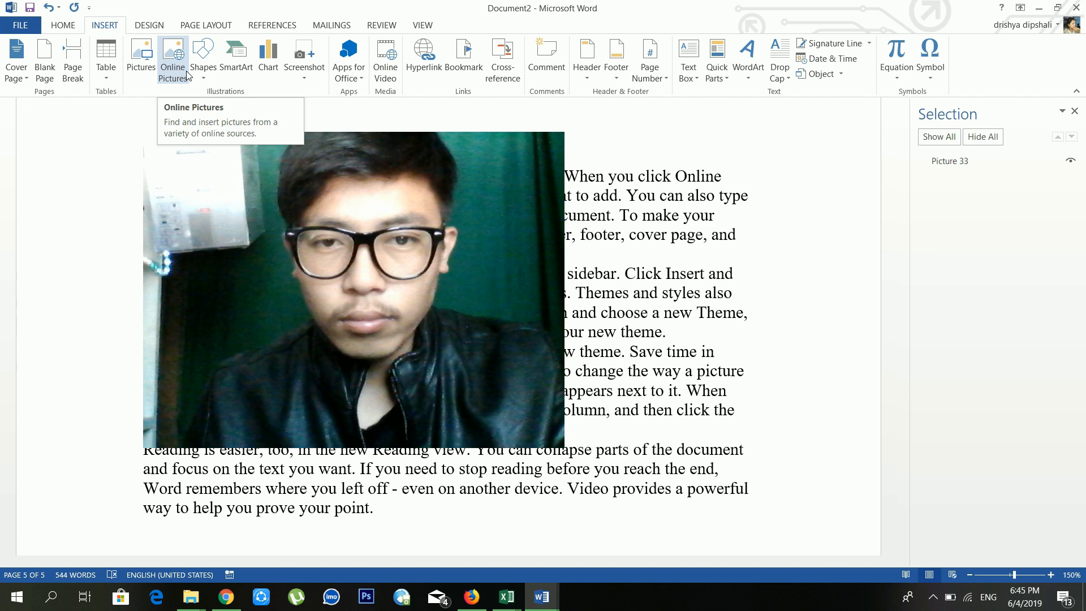
pyautogui.click(187, 72)
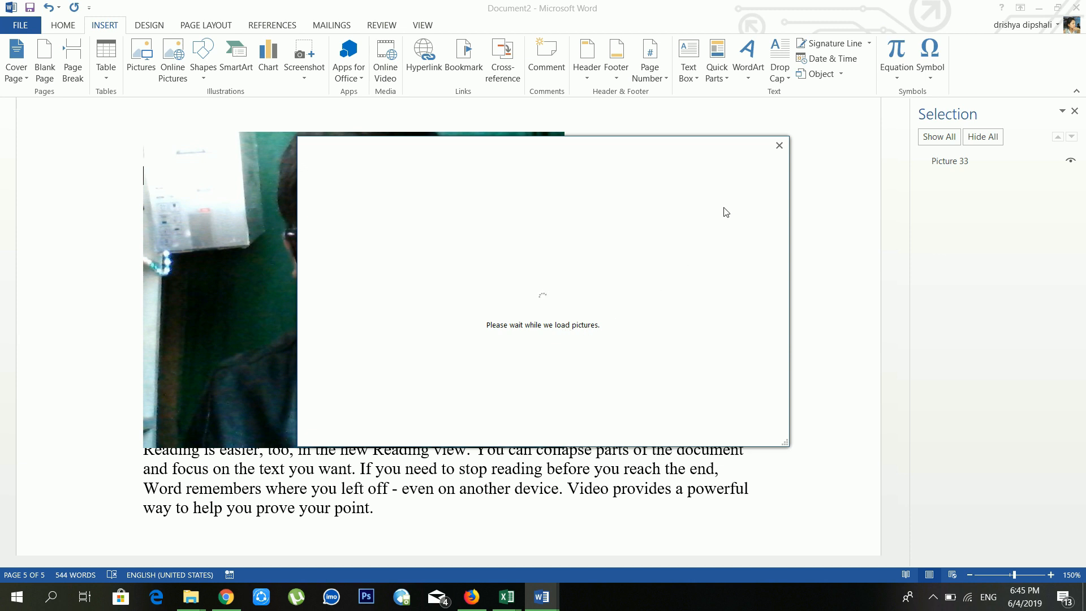
pyautogui.click(779, 145)
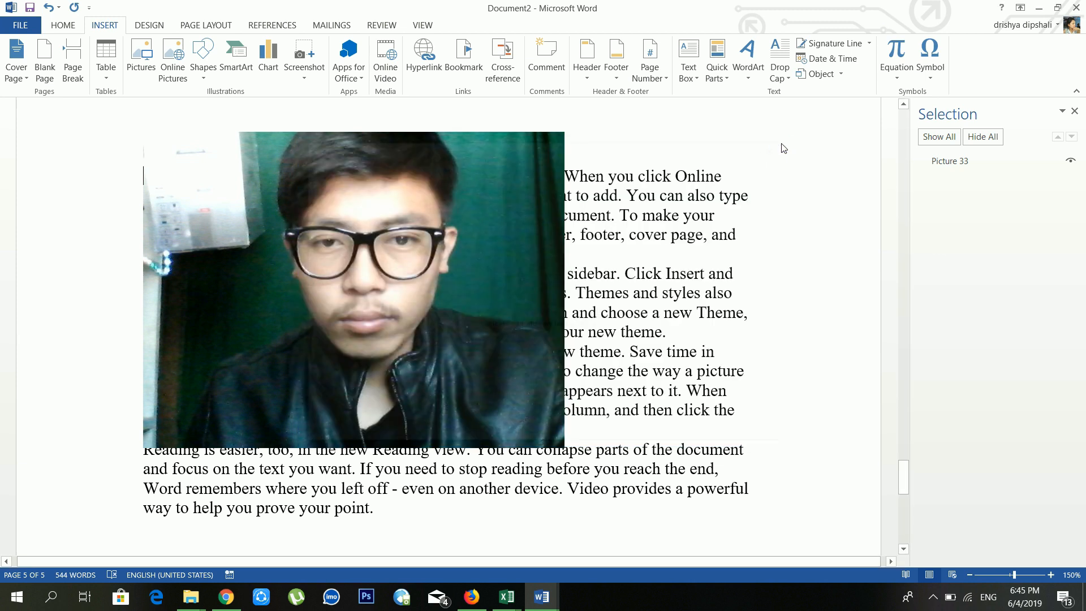
# Step: Draw a blue rectangle over the photo and text
pyautogui.click(202, 77)
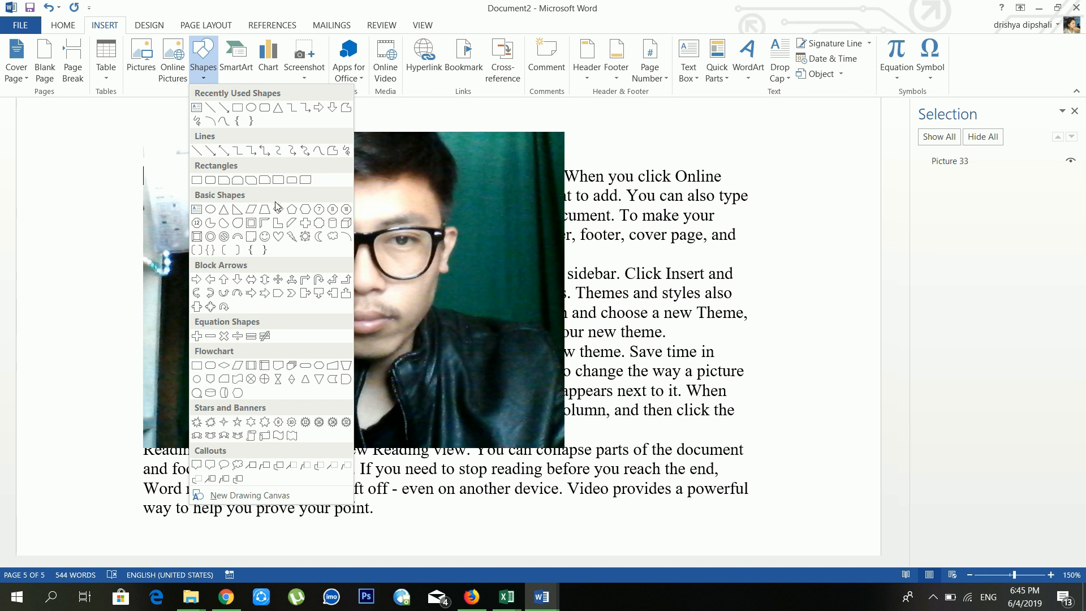
pyautogui.click(237, 107)
pyautogui.moveTo(450, 229); pyautogui.dragTo(629, 362)
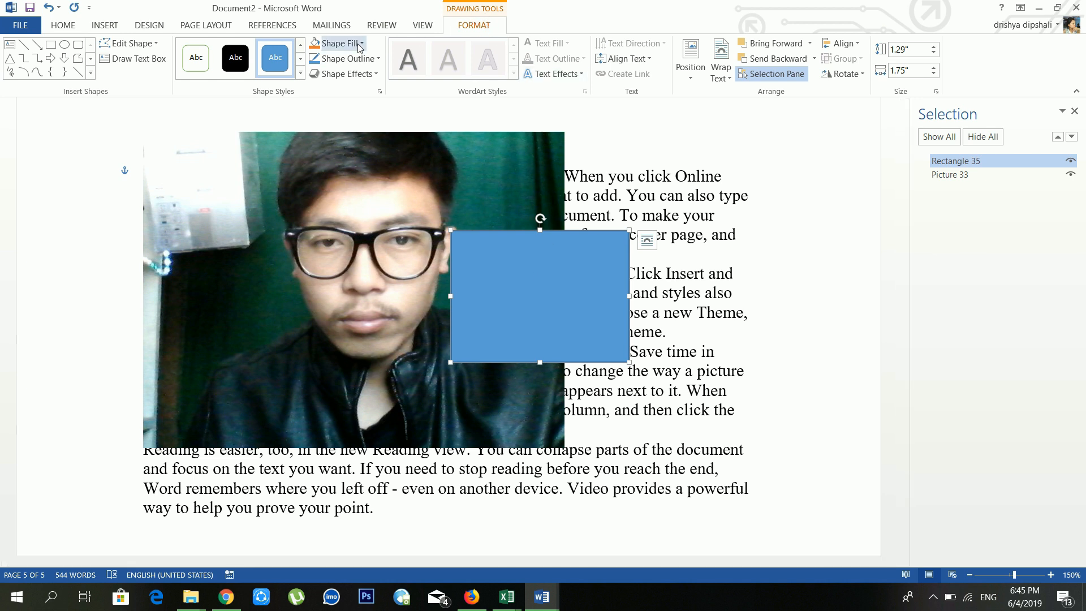
pyautogui.press('Escape')
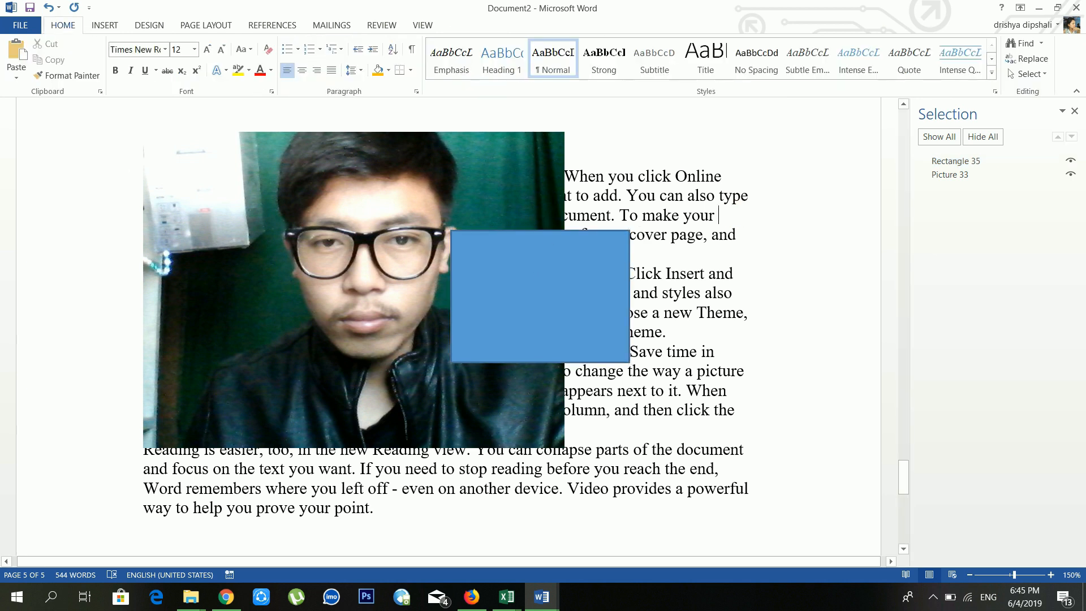
# Step: Draw a 1.28" × 1.35" isosceles triangle to the right of the rectangle
pyautogui.click(118, 25)
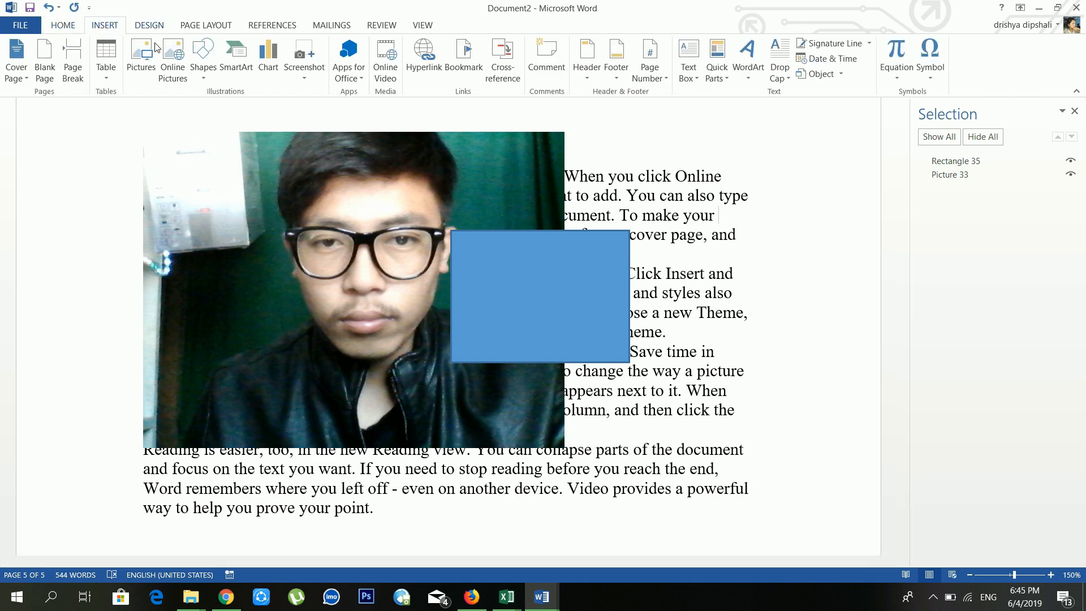
pyautogui.click(204, 66)
pyautogui.click(279, 107)
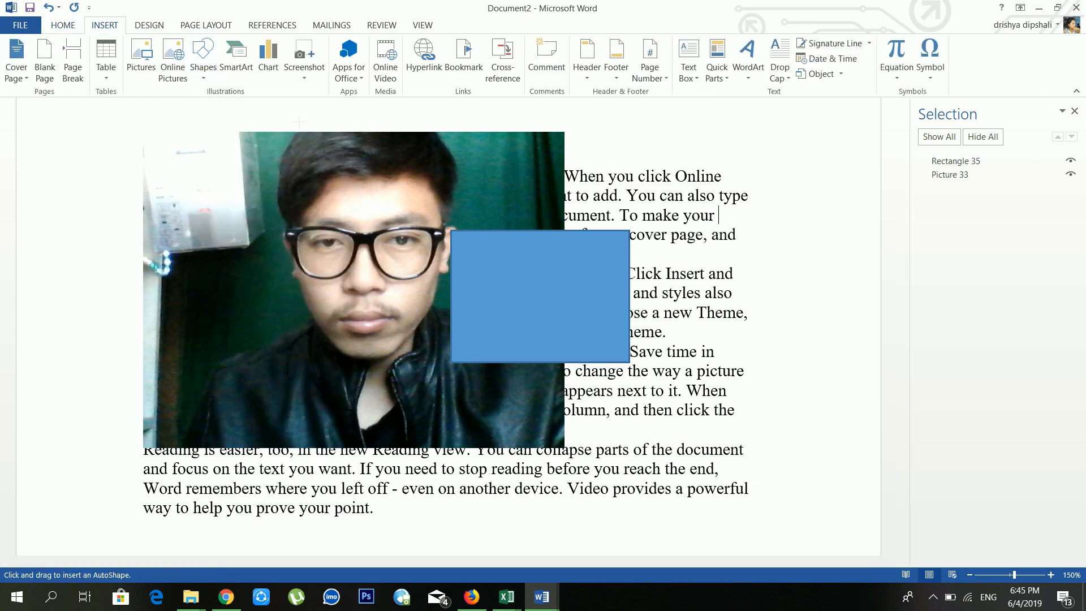
pyautogui.moveTo(663, 227); pyautogui.dragTo(794, 365)
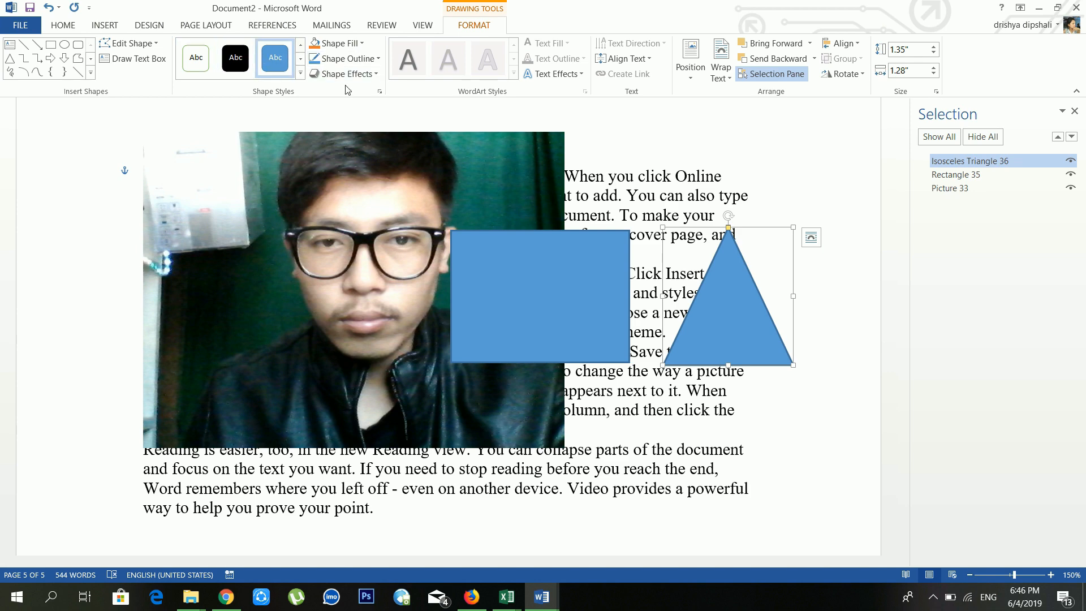
# Step: Edit the triangle's points to bend its right edge inward
pyautogui.click(146, 45)
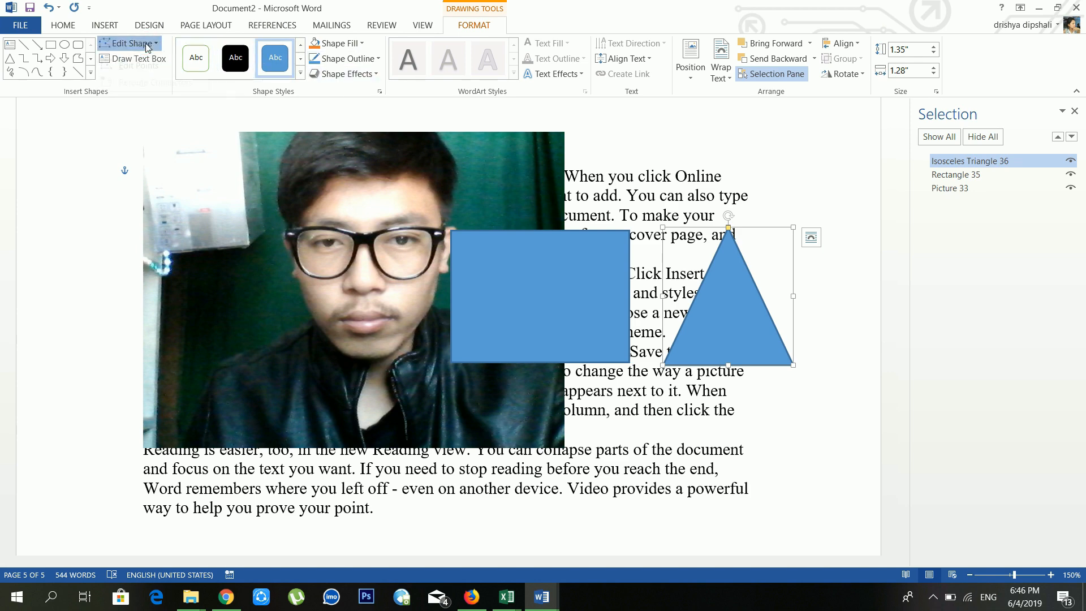
pyautogui.moveTo(147, 67)
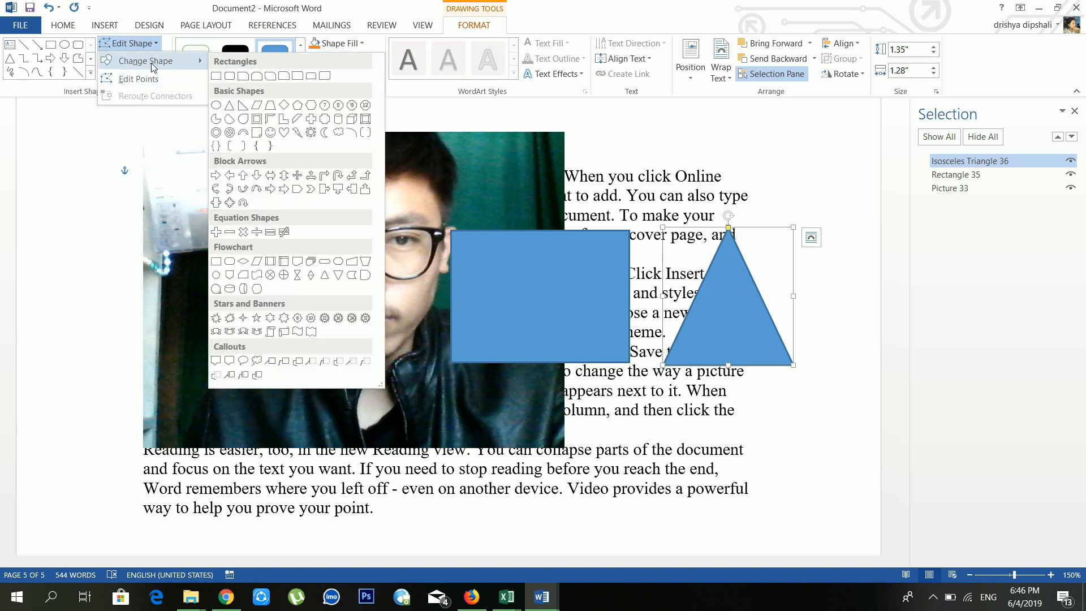
pyautogui.click(136, 78)
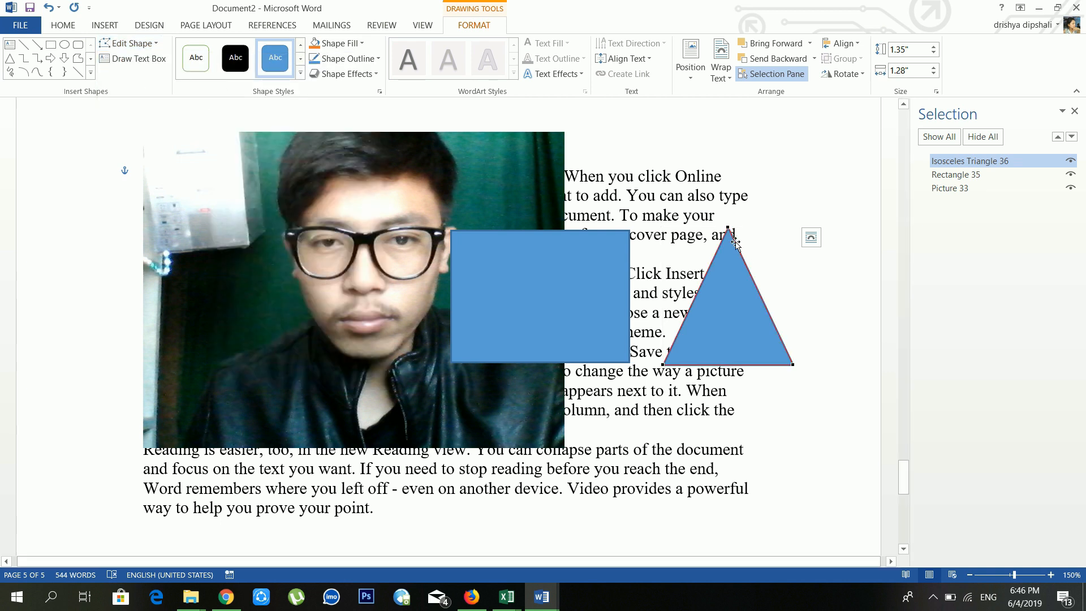
pyautogui.moveTo(737, 252); pyautogui.dragTo(733, 323)
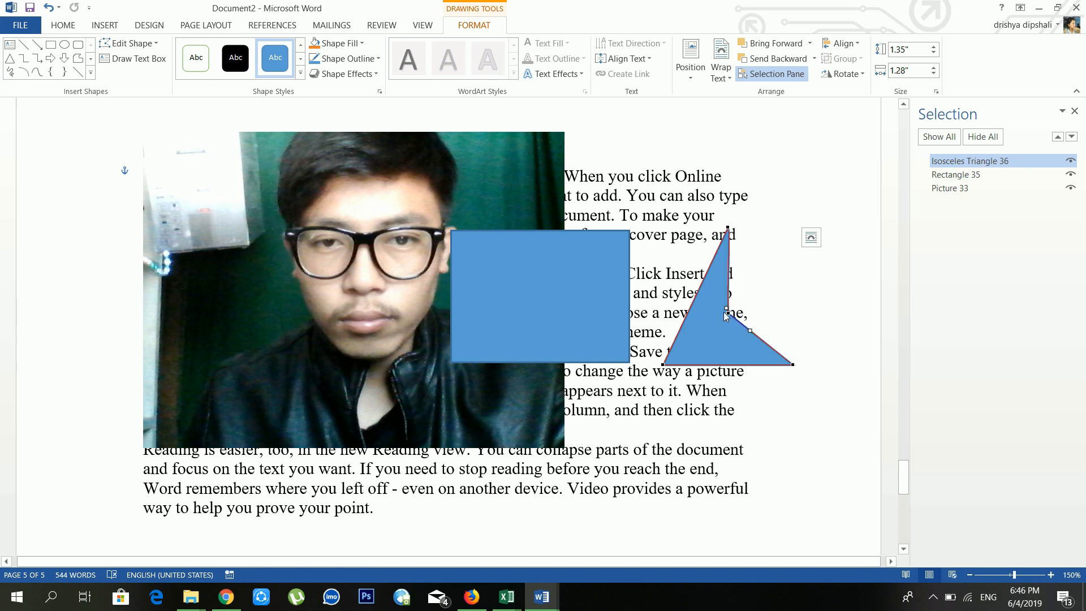
# Step: Draw a text box over the photo's lower part containing 'yuyv uyuyu yuyui'
pyautogui.click(122, 59)
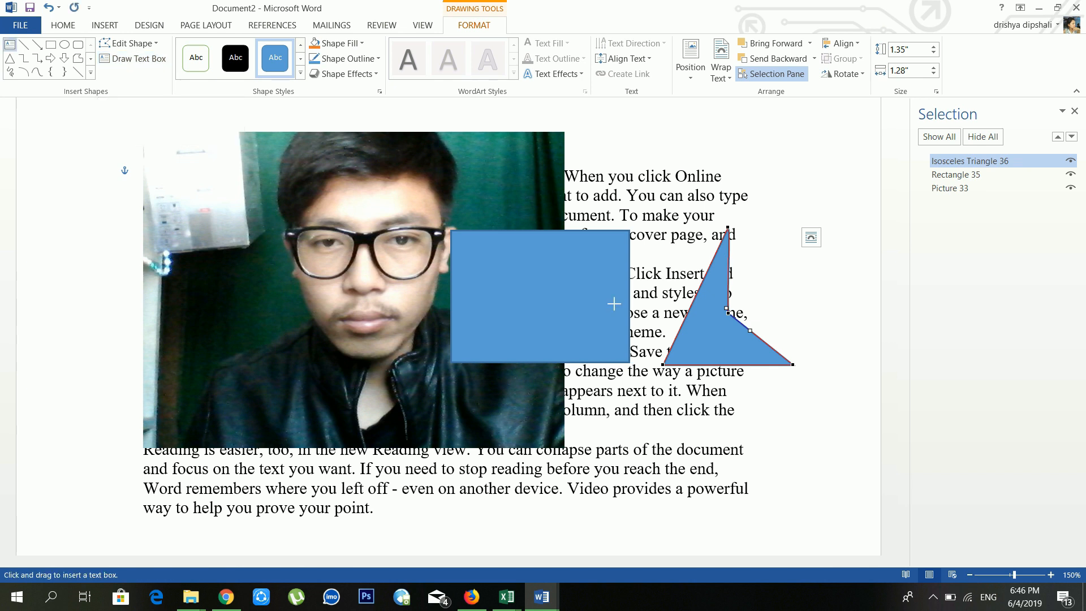
pyautogui.moveTo(162, 336); pyautogui.dragTo(499, 513)
pyautogui.write('yuyv')
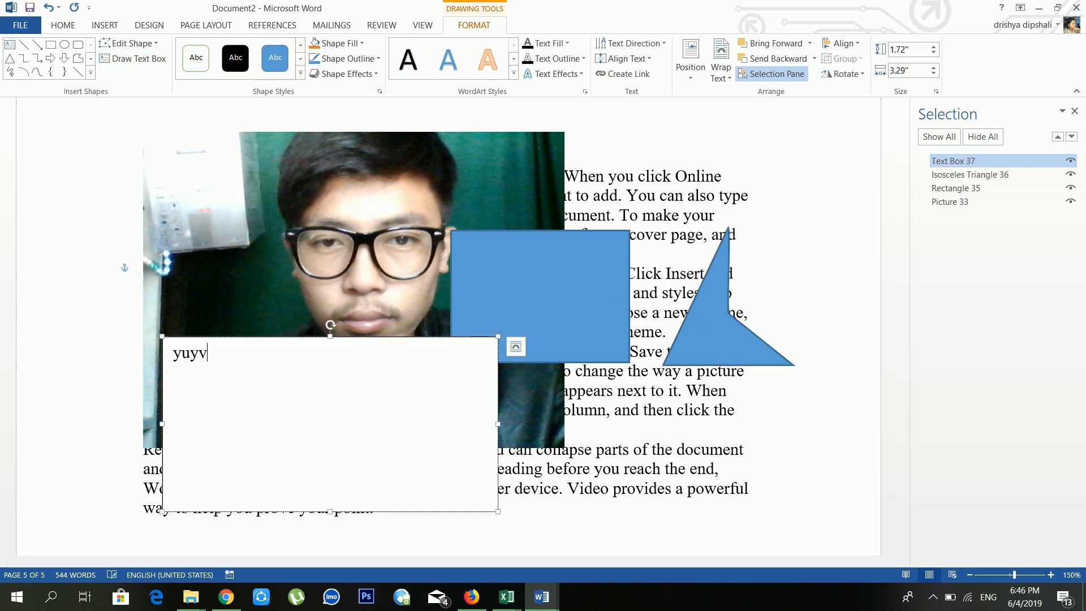
pyautogui.write('  uyuyu yuyui')
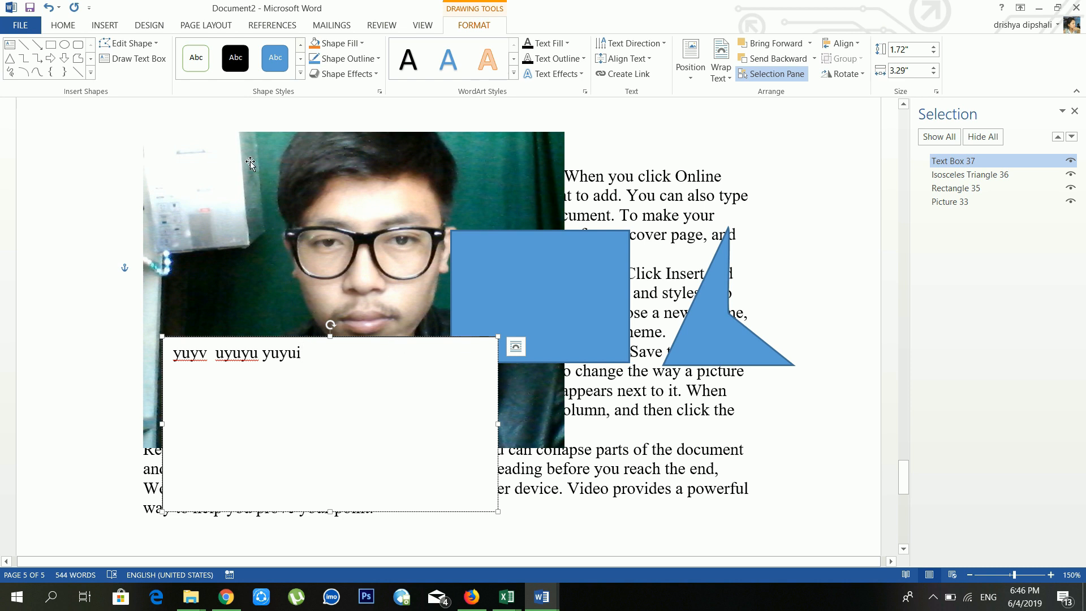
pyautogui.click(105, 26)
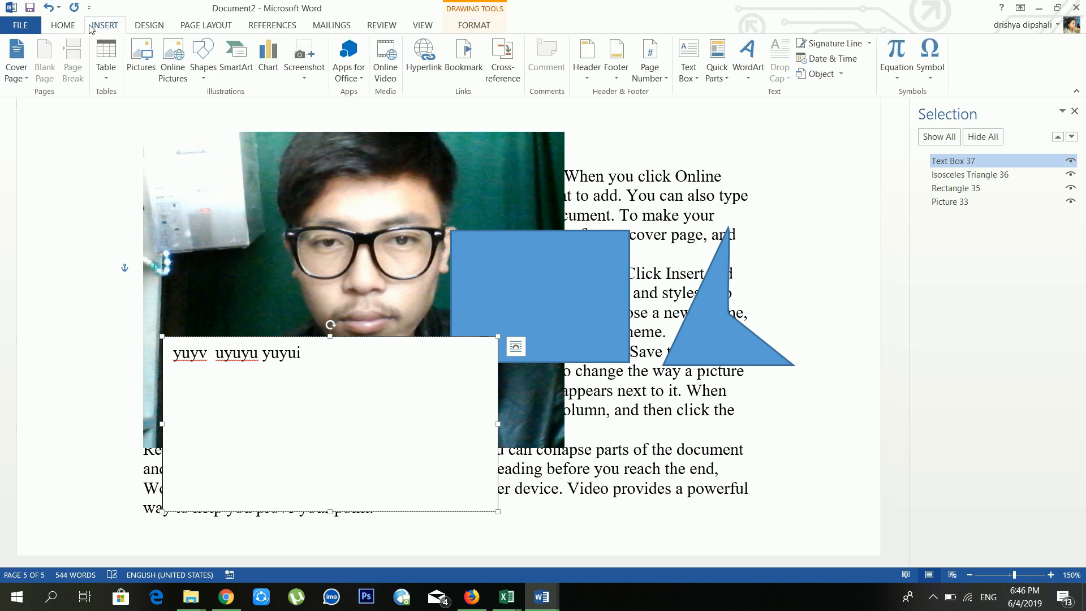
# Step: Delete the blue rectangle on page 5, leaving the shapes gallery unused
pyautogui.click(203, 56)
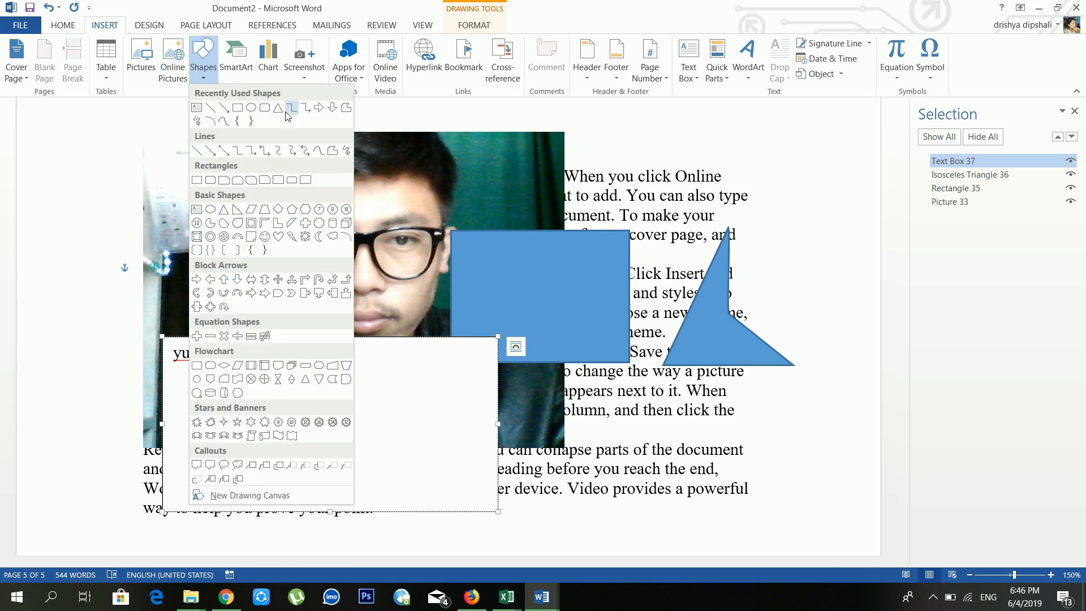
pyautogui.click(695, 191)
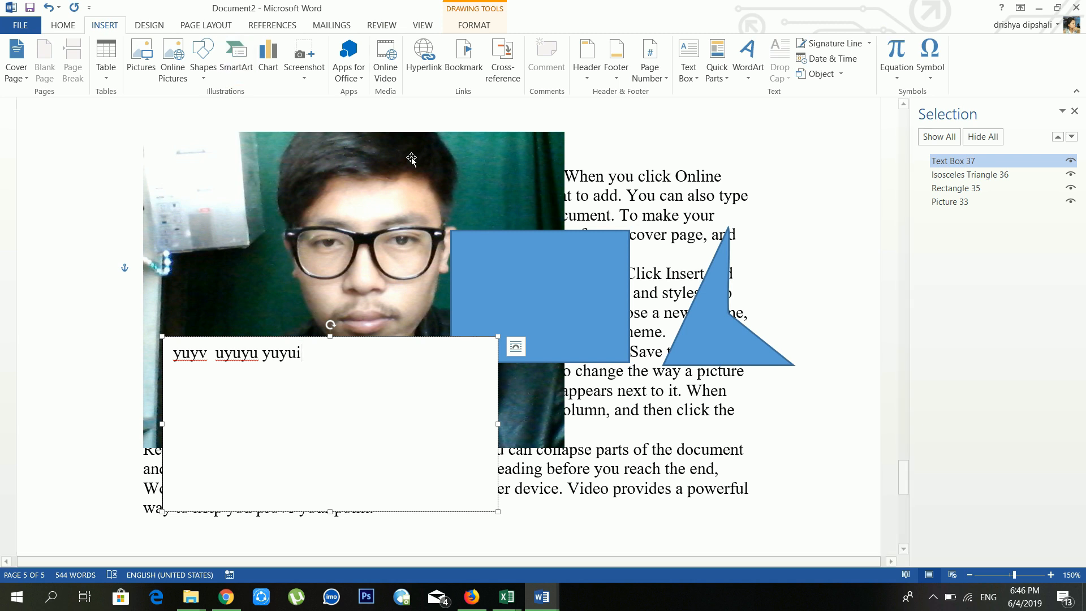
pyautogui.click(550, 237)
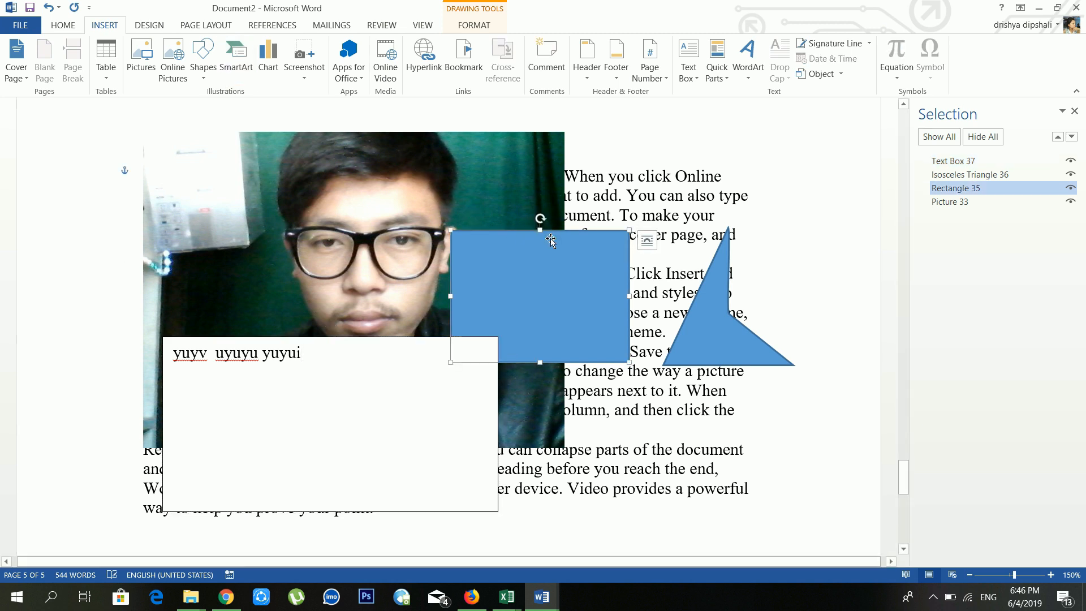
pyautogui.press('Delete')
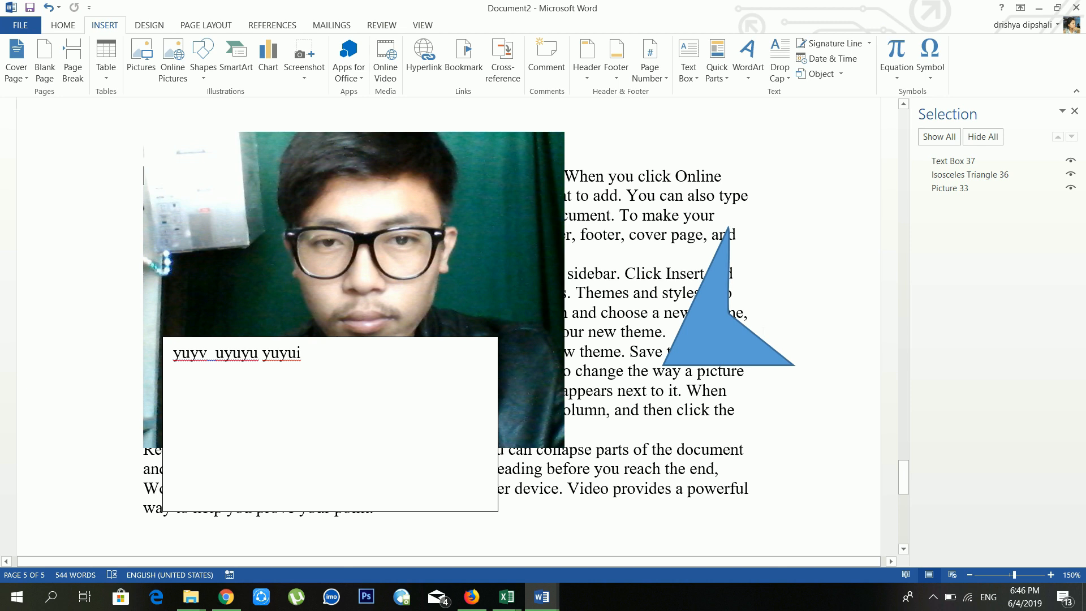
# Step: Delete the triangle and the webcam photo so only Text Box 37 remains
pyautogui.click(713, 342)
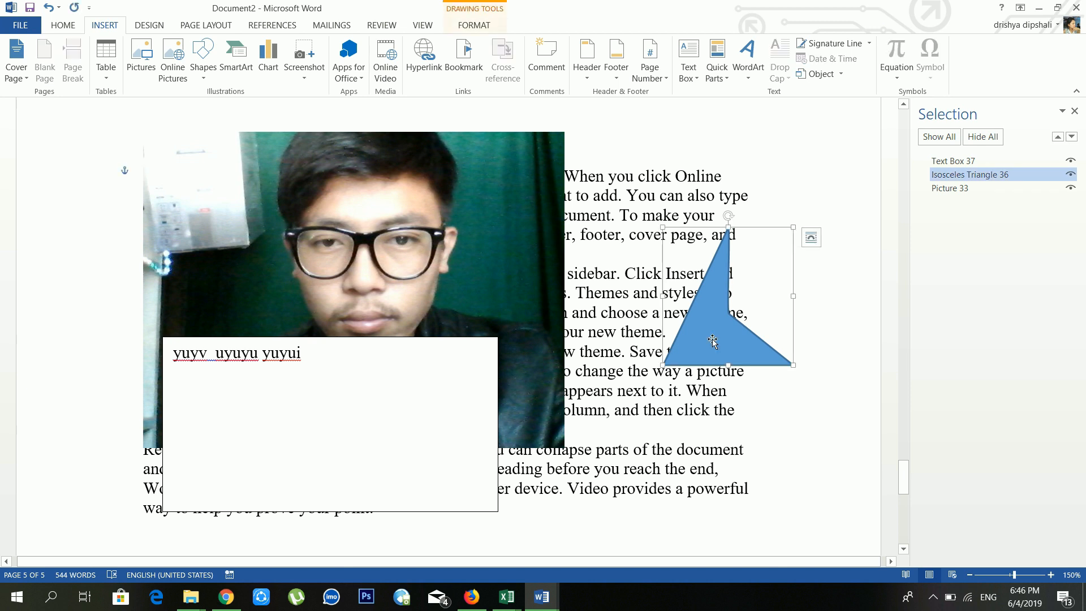
pyautogui.press('Delete')
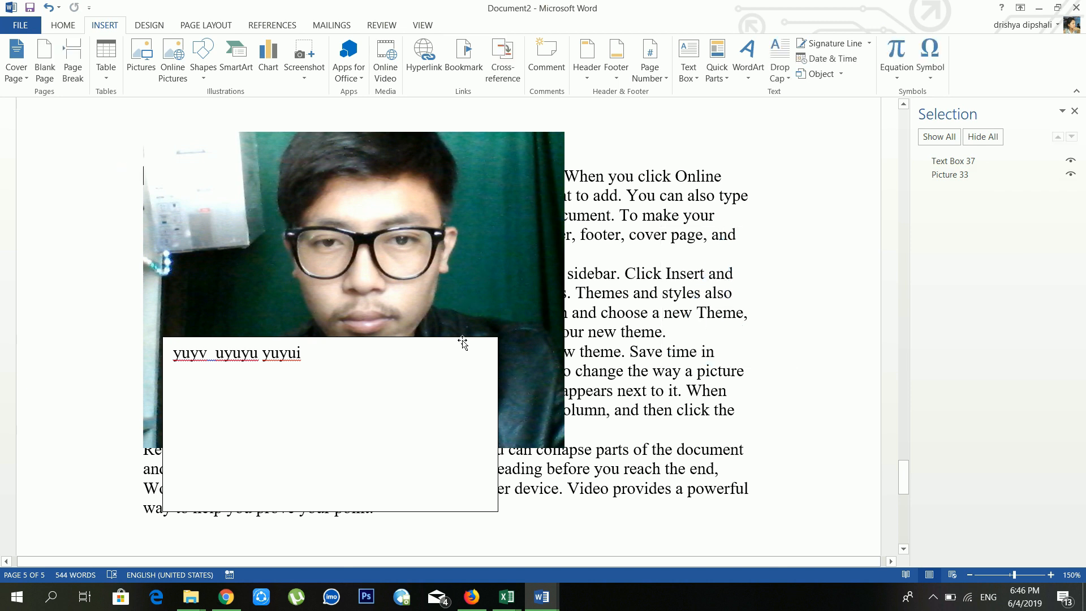
pyautogui.click(463, 339)
pyautogui.press('Delete')
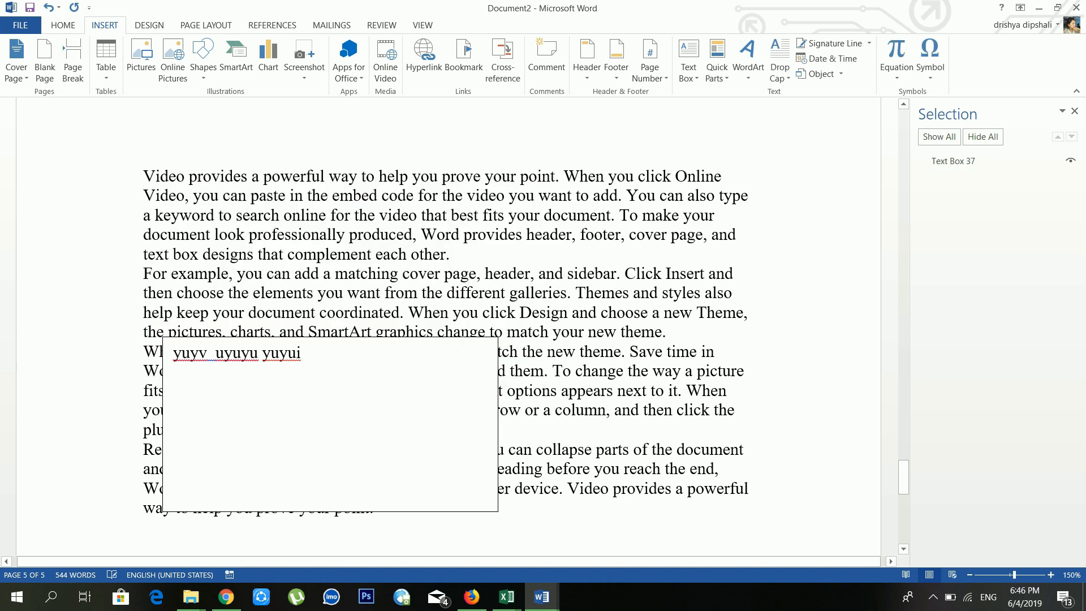
# Step: Insert a Basic Block List SmartArt from the List category with five placeholder blocks
pyautogui.click(236, 60)
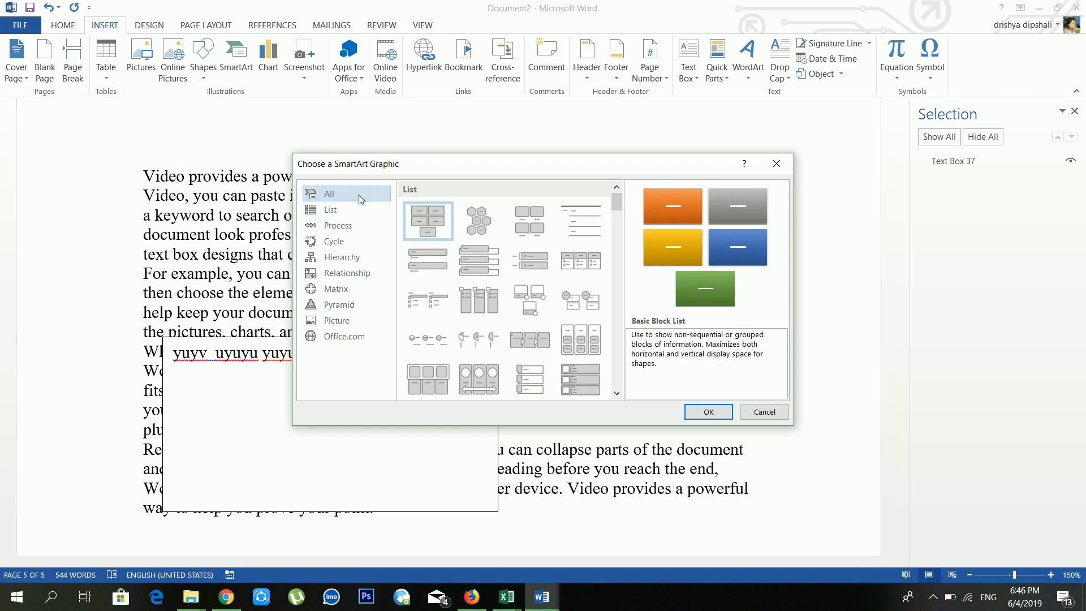
pyautogui.click(352, 209)
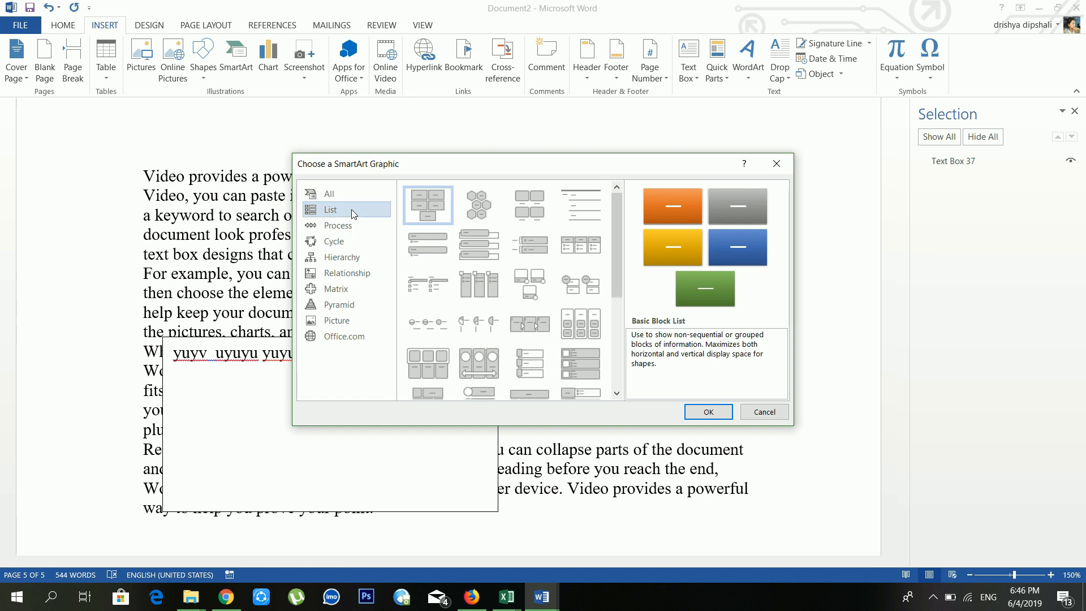
pyautogui.click(349, 226)
pyautogui.click(349, 241)
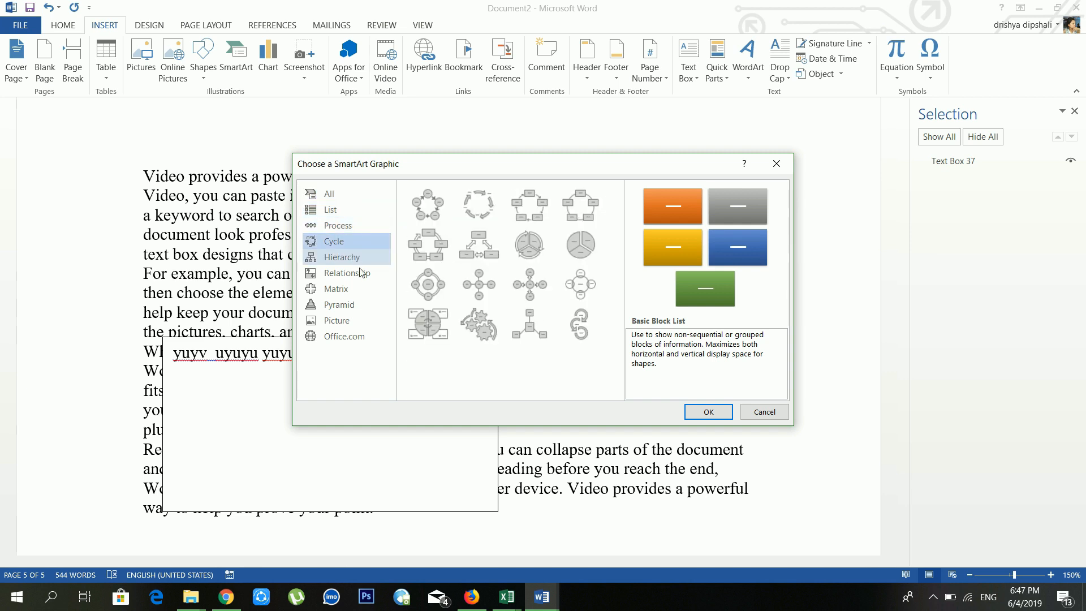
pyautogui.click(333, 212)
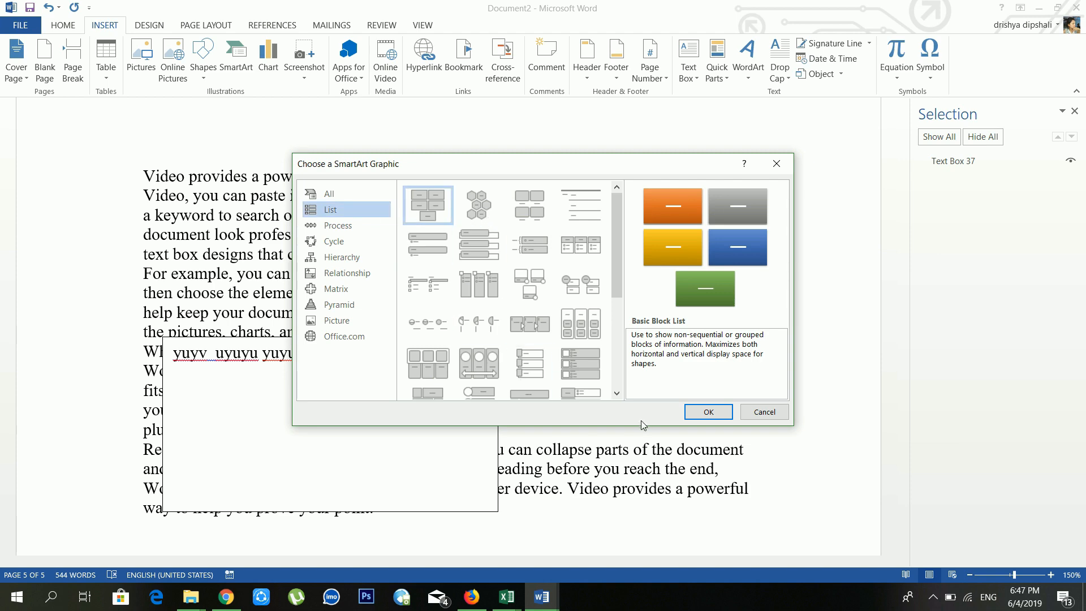
pyautogui.click(708, 412)
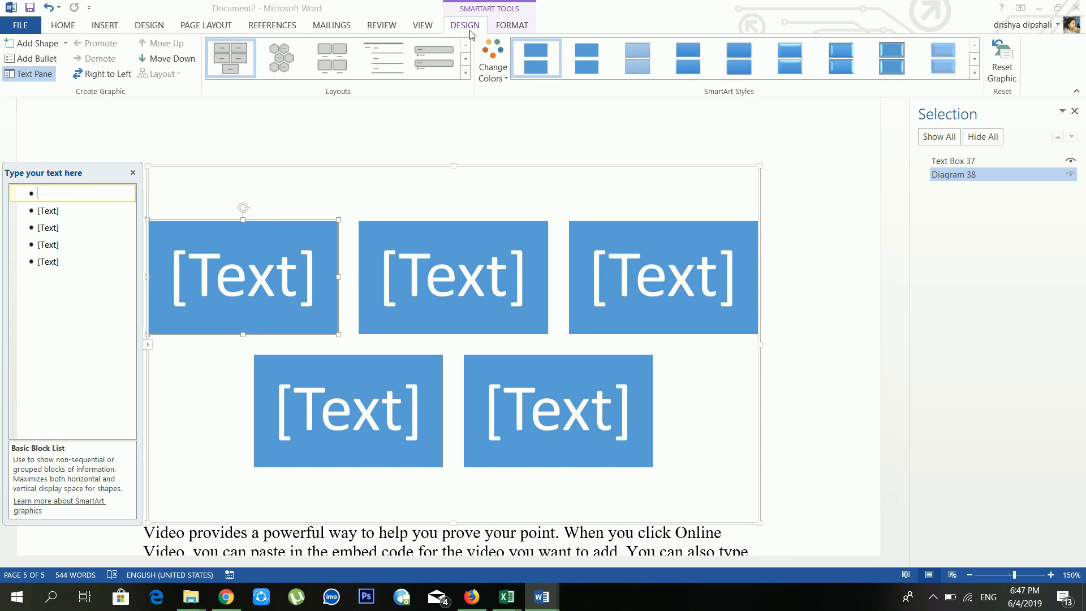
# Step: Apply the first Accent 2 orange colour scheme to the Basic Block List graphic
pyautogui.click(502, 76)
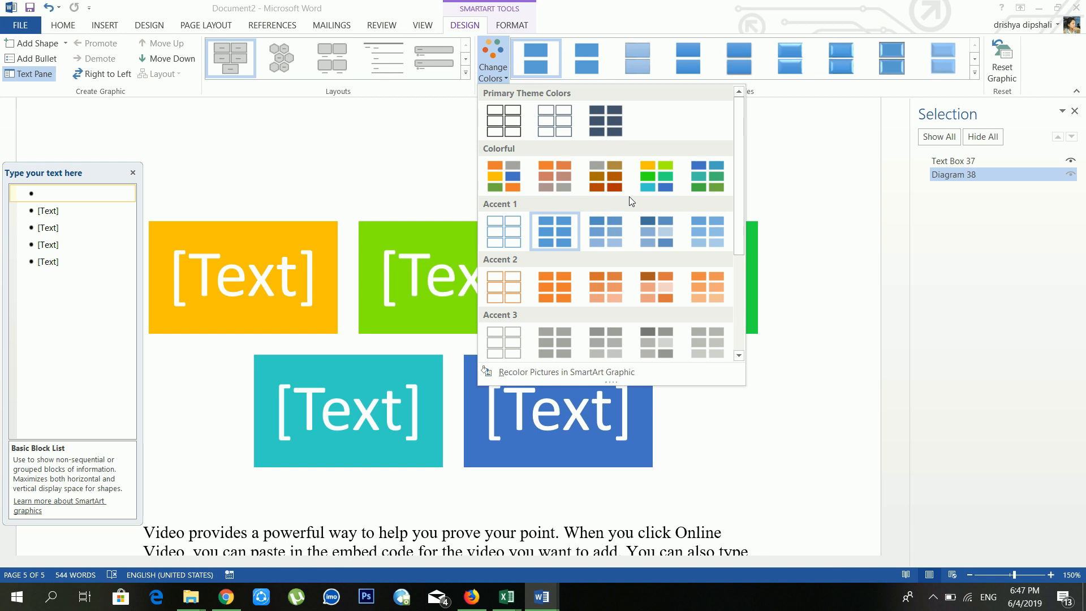
pyautogui.click(670, 293)
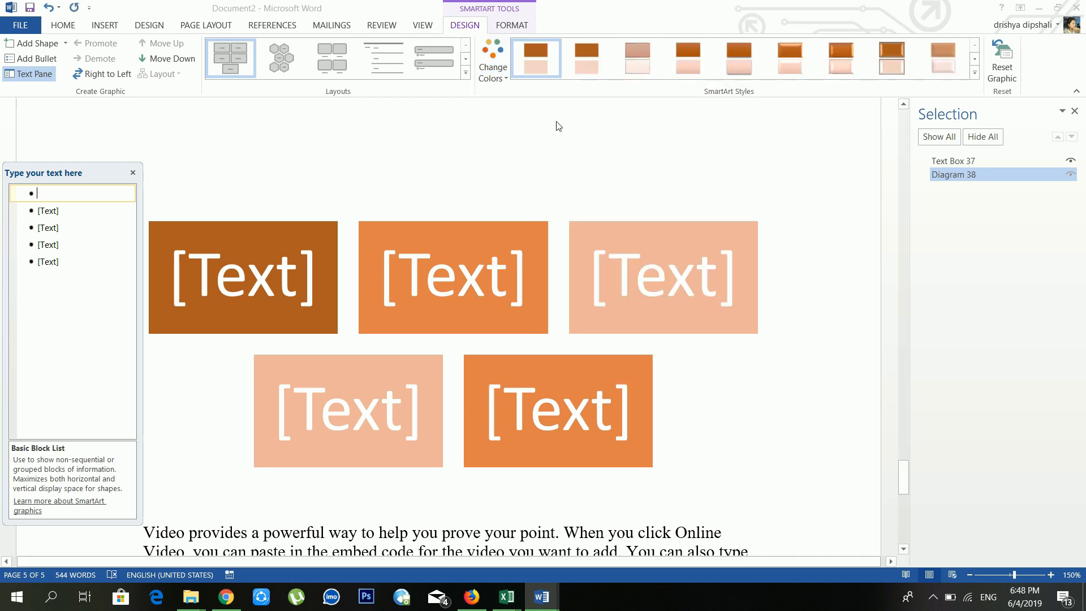
# Step: Change the SmartArt layout to Vertical Accent List and add a fourth and fifth entry
pyautogui.click(465, 73)
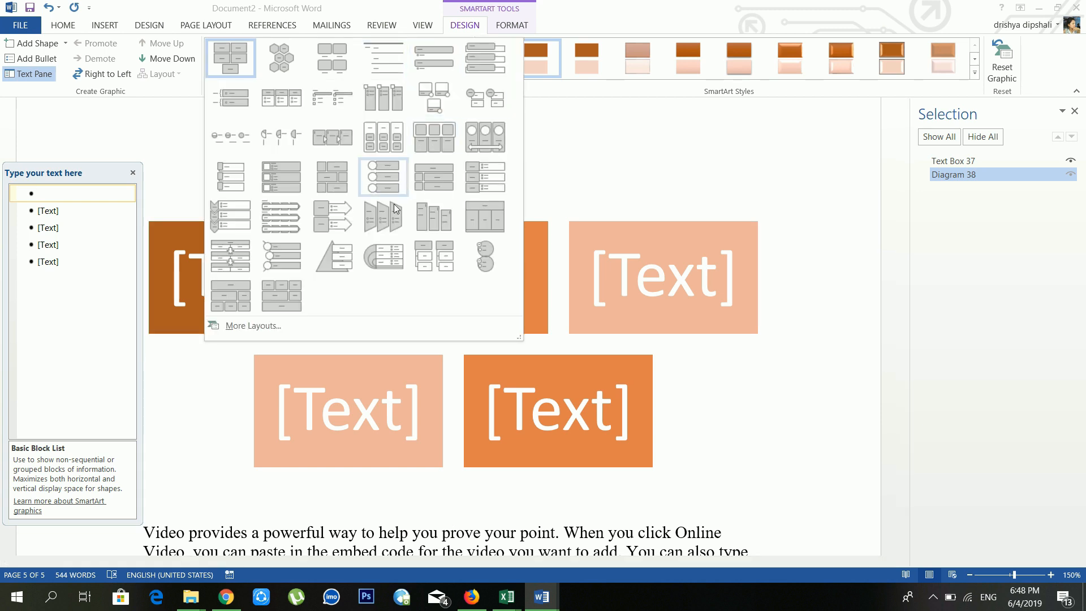
pyautogui.click(286, 223)
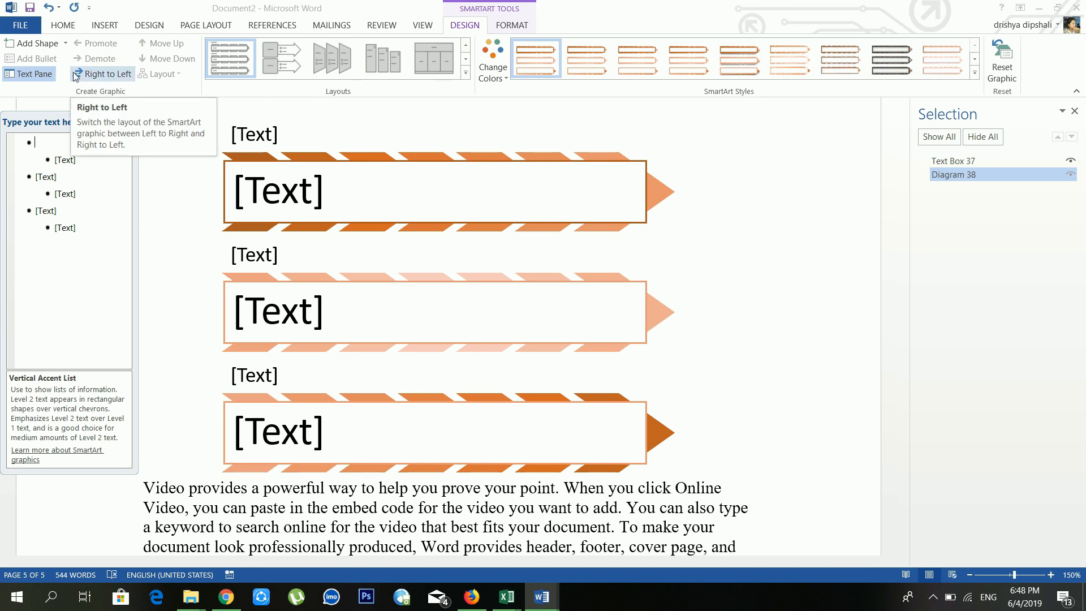
pyautogui.click(52, 43)
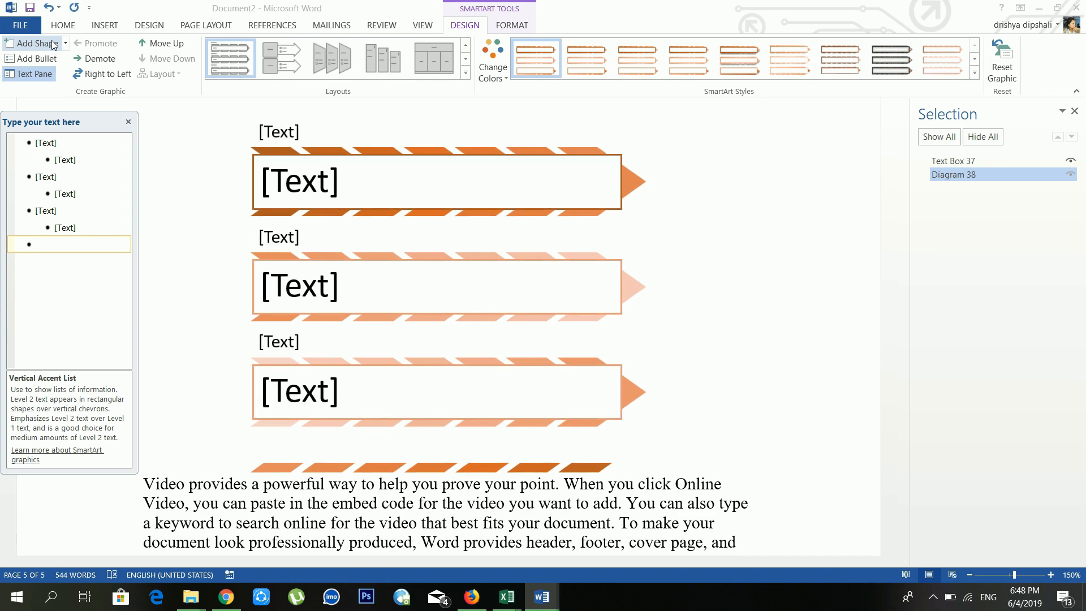
pyautogui.click(53, 43)
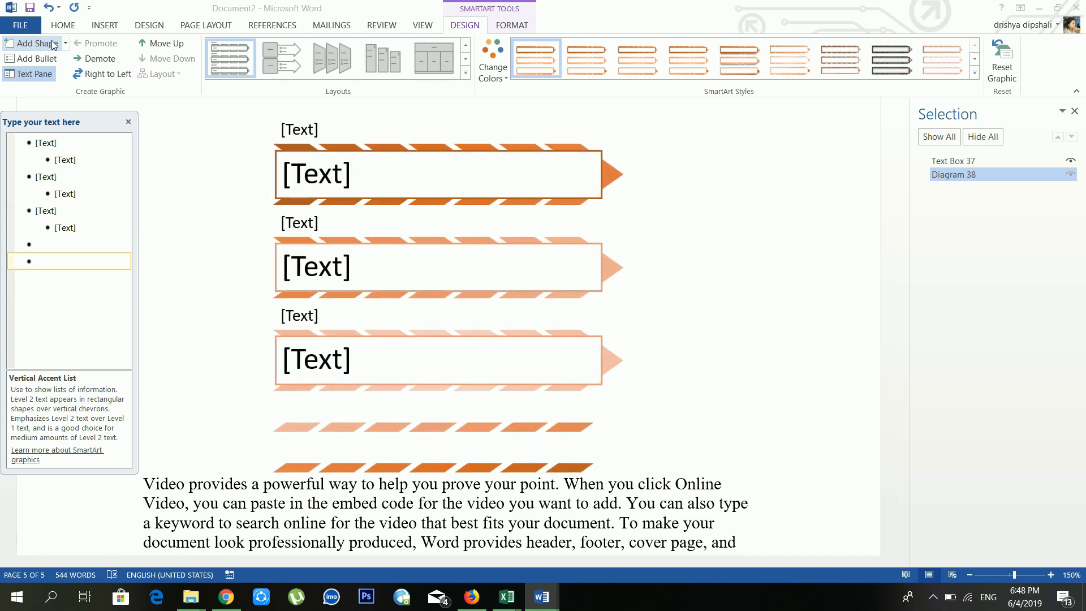
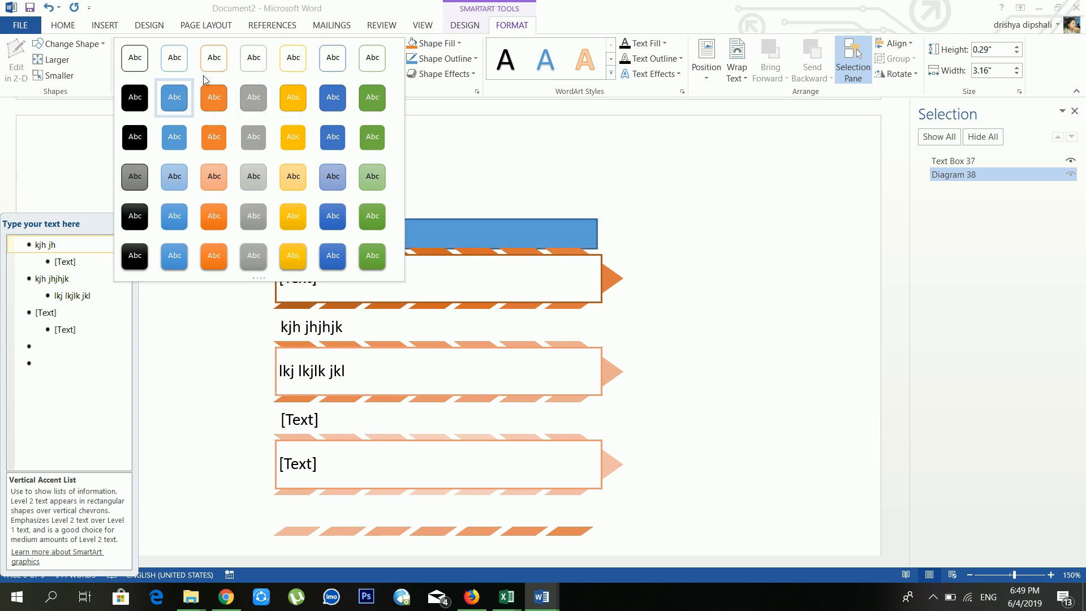
# Step: Browse the diagram's fill and outline colour options, leaving them unchanged
pyautogui.click(454, 43)
pyautogui.click(454, 43)
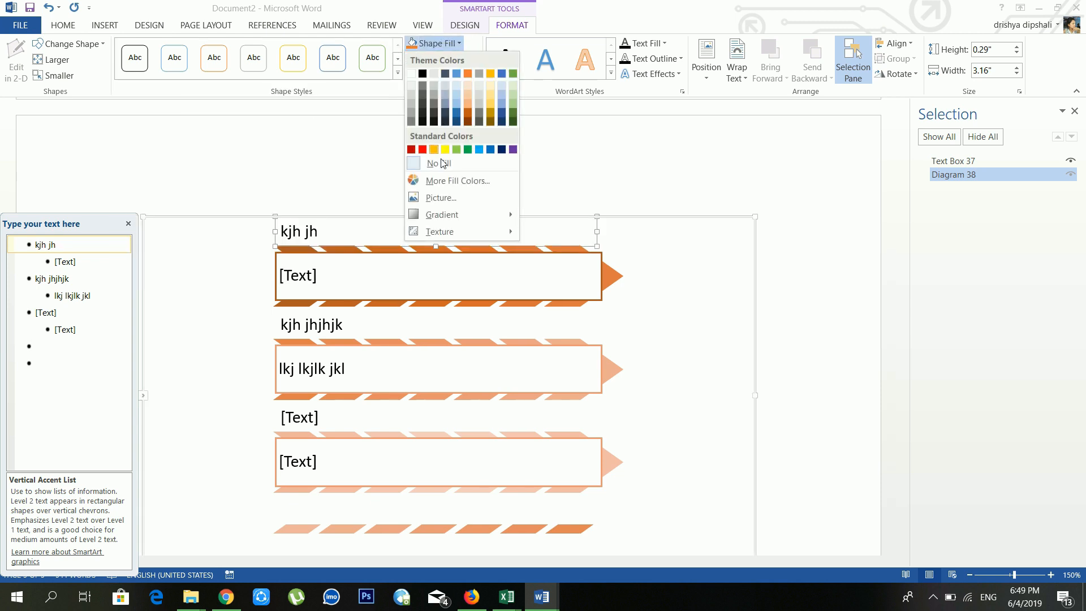
pyautogui.click(541, 158)
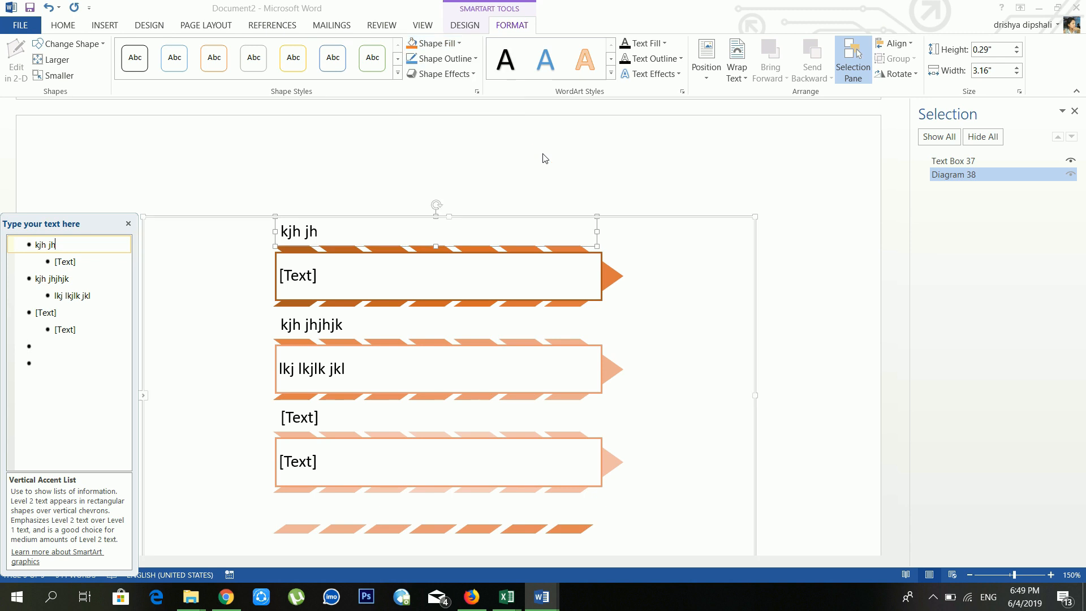
pyautogui.click(475, 59)
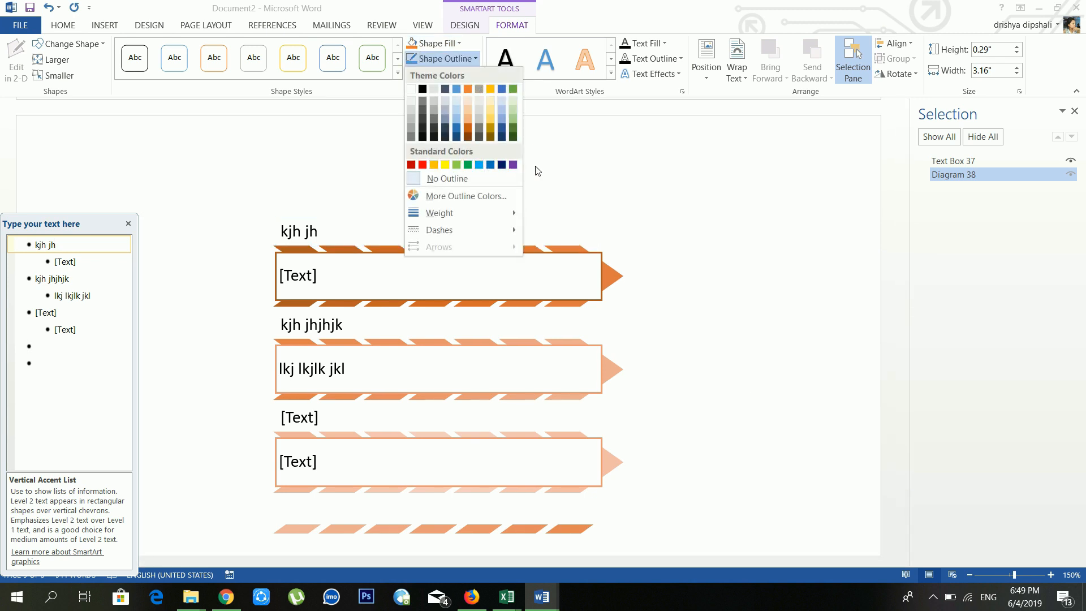
pyautogui.moveTo(466, 217)
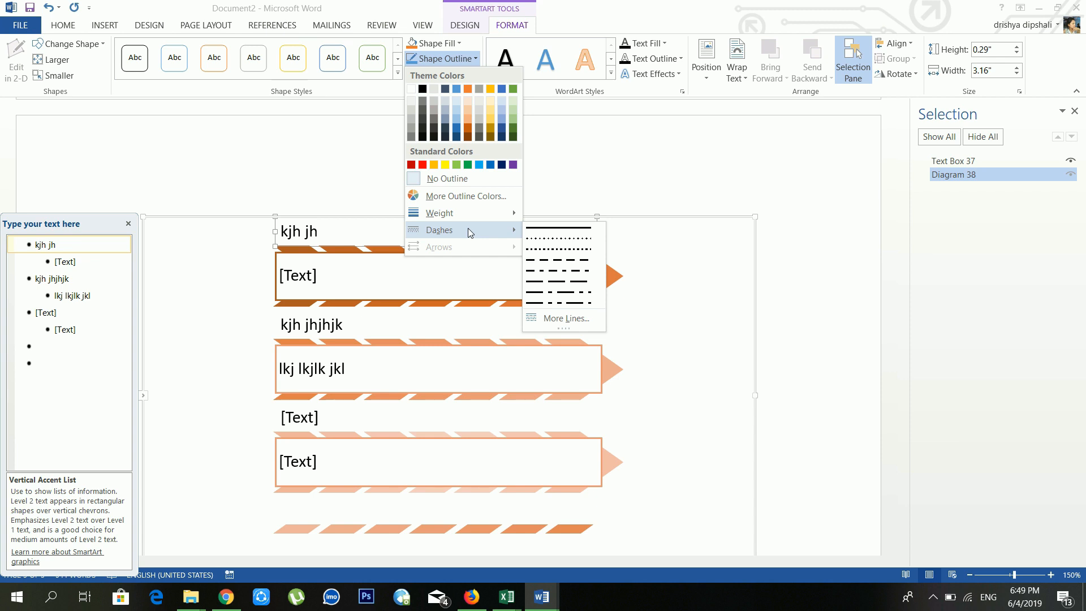
pyautogui.click(626, 159)
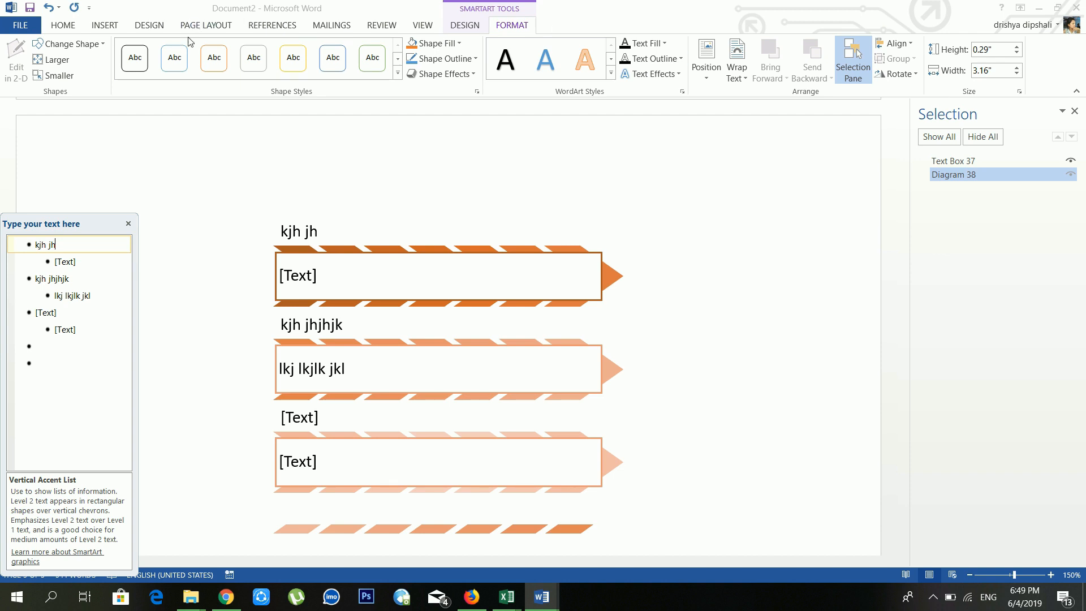
# Step: Start a new blank page after the last line of text with Ctrl+Enter
pyautogui.click(117, 26)
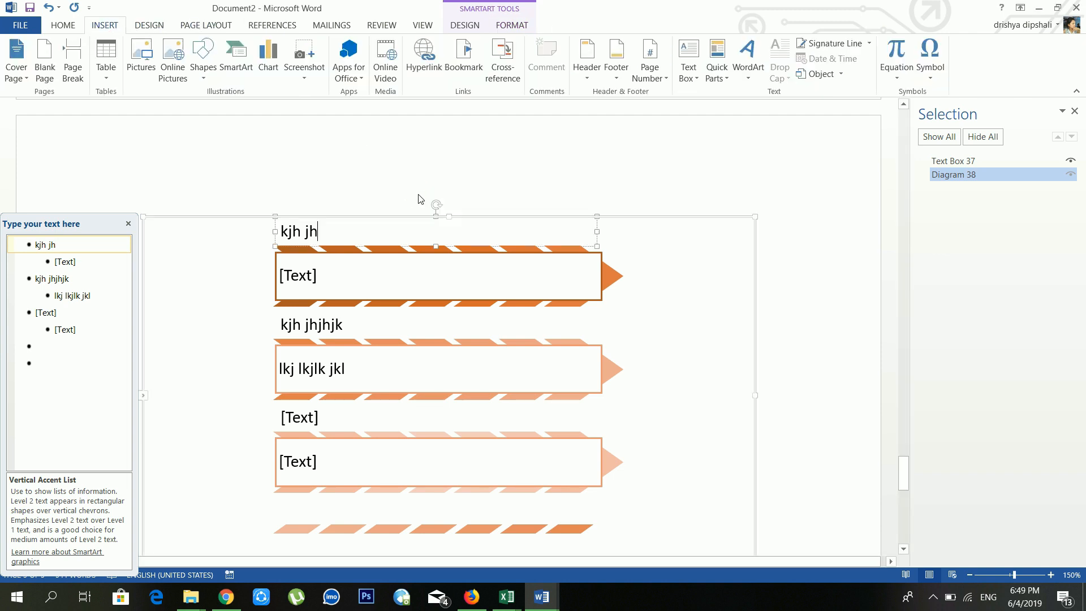
pyautogui.scroll(-12, 337, 176)
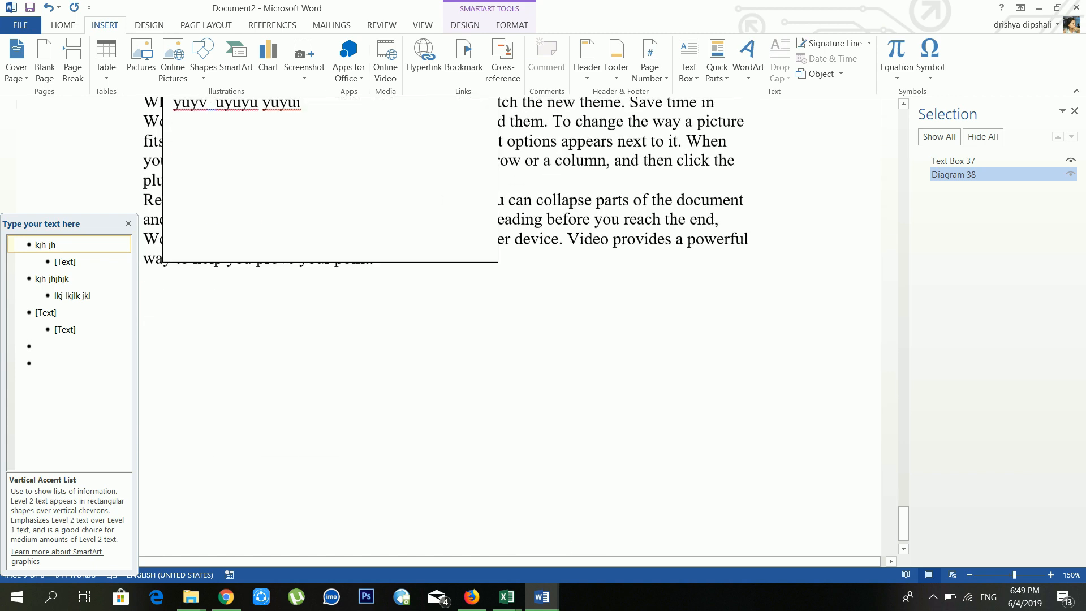
pyautogui.click(703, 259)
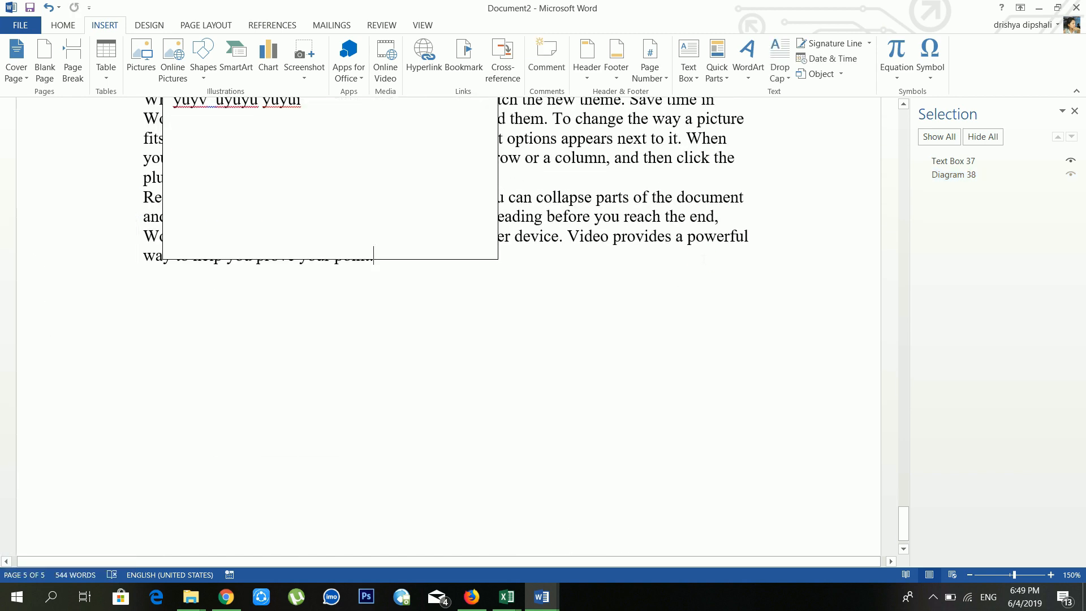
pyautogui.hotkey('ctrl', 'Return')
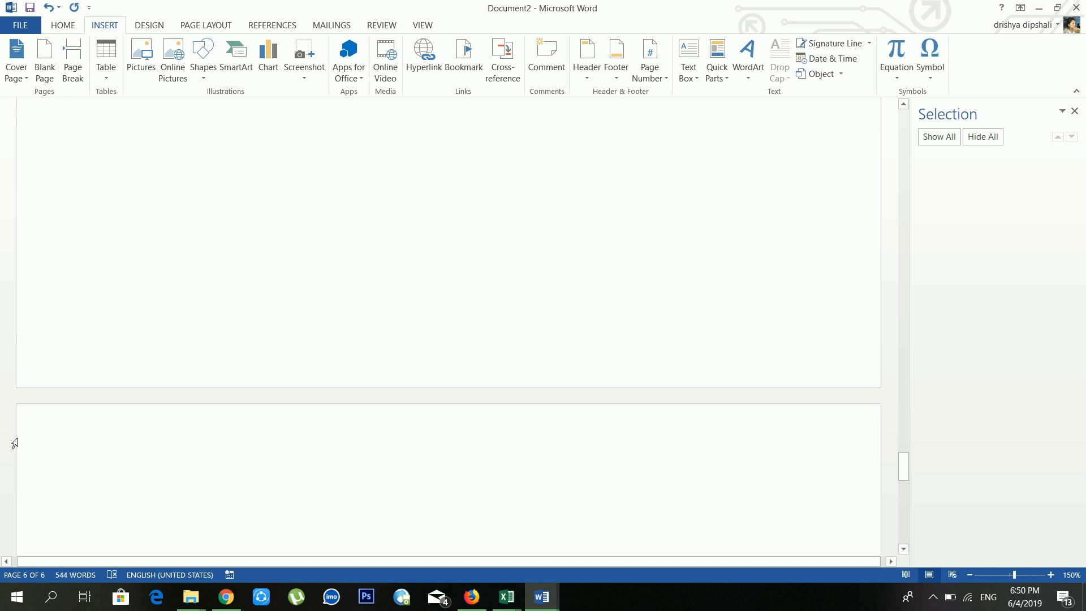
# Step: Insert a Clustered Column chart after previewing the line, pie, bar, area and scatter types
pyautogui.click(261, 68)
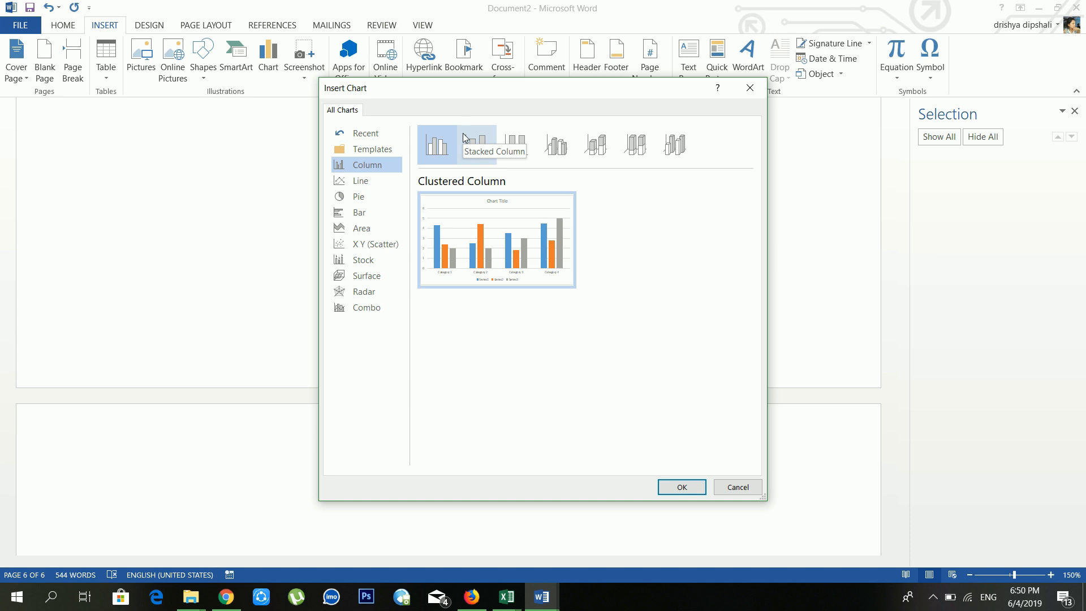
pyautogui.click(381, 182)
pyautogui.click(380, 194)
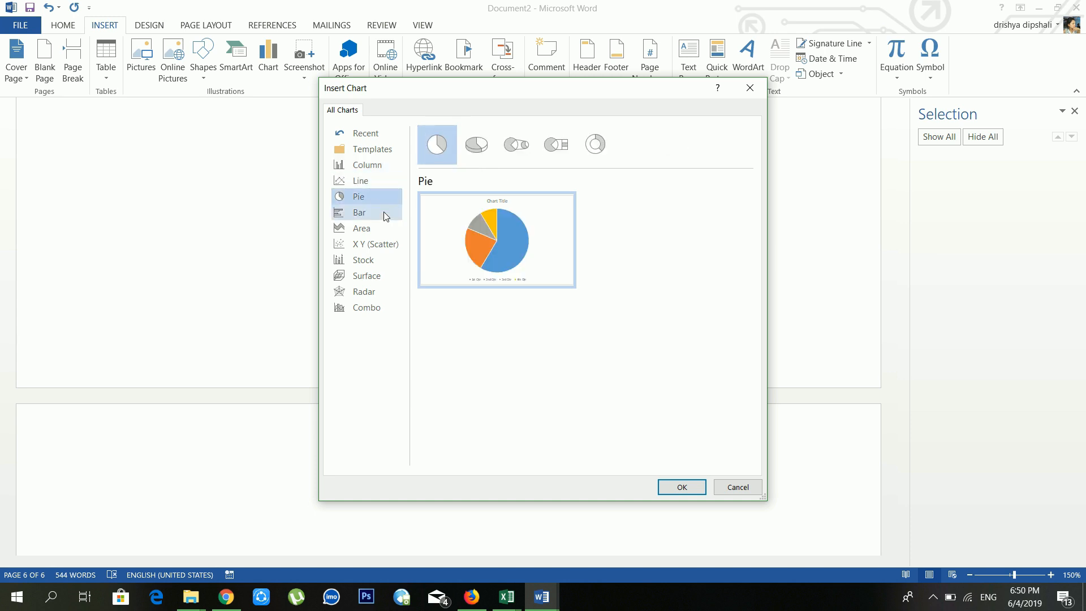
pyautogui.click(387, 214)
pyautogui.click(388, 227)
pyautogui.click(388, 244)
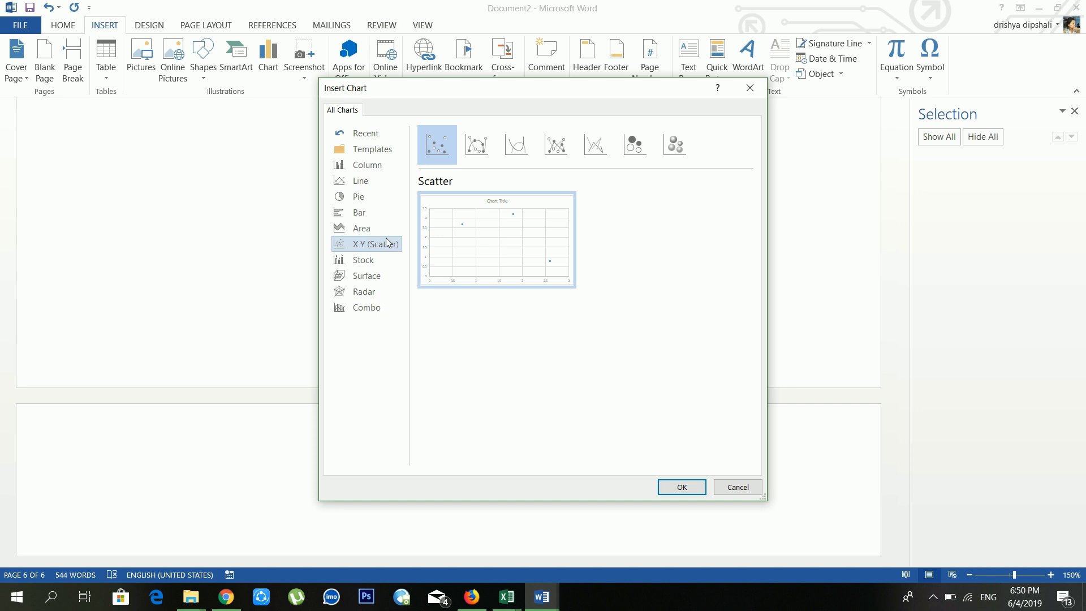
pyautogui.click(390, 195)
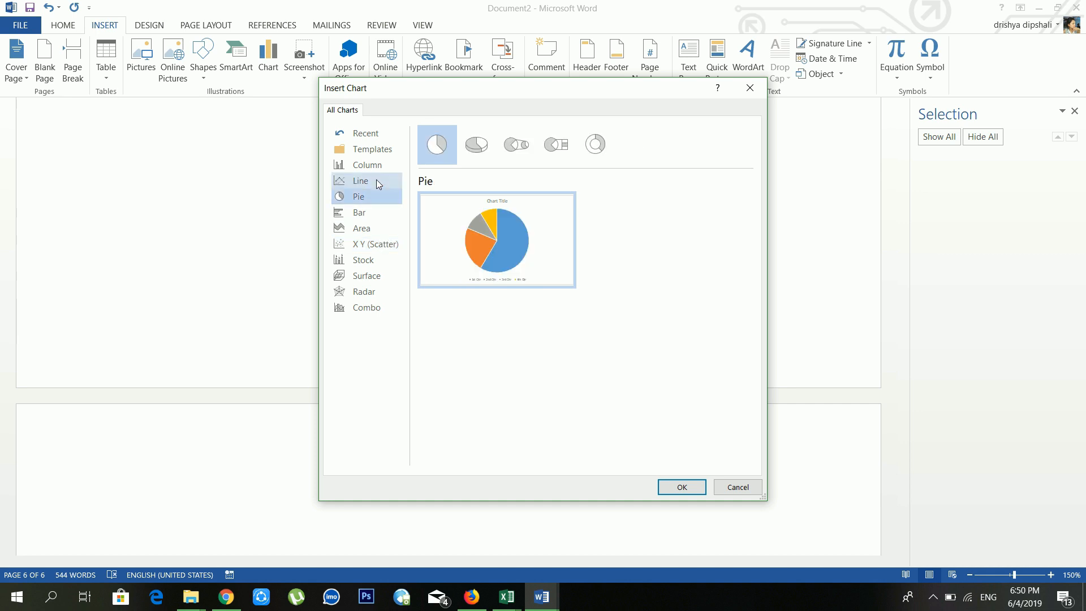
pyautogui.click(376, 180)
pyautogui.click(381, 164)
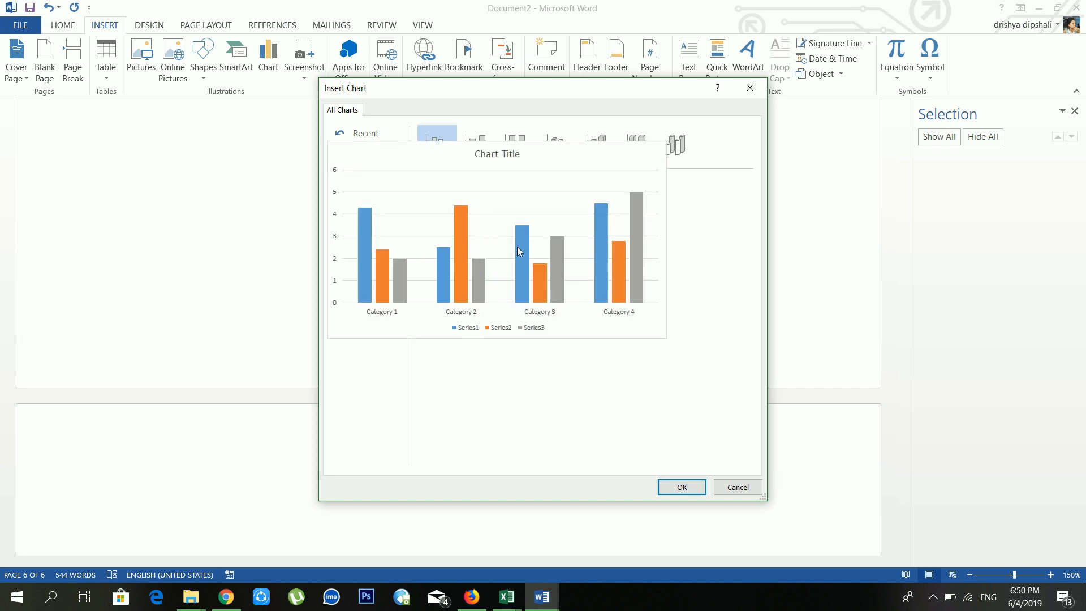
pyautogui.click(675, 490)
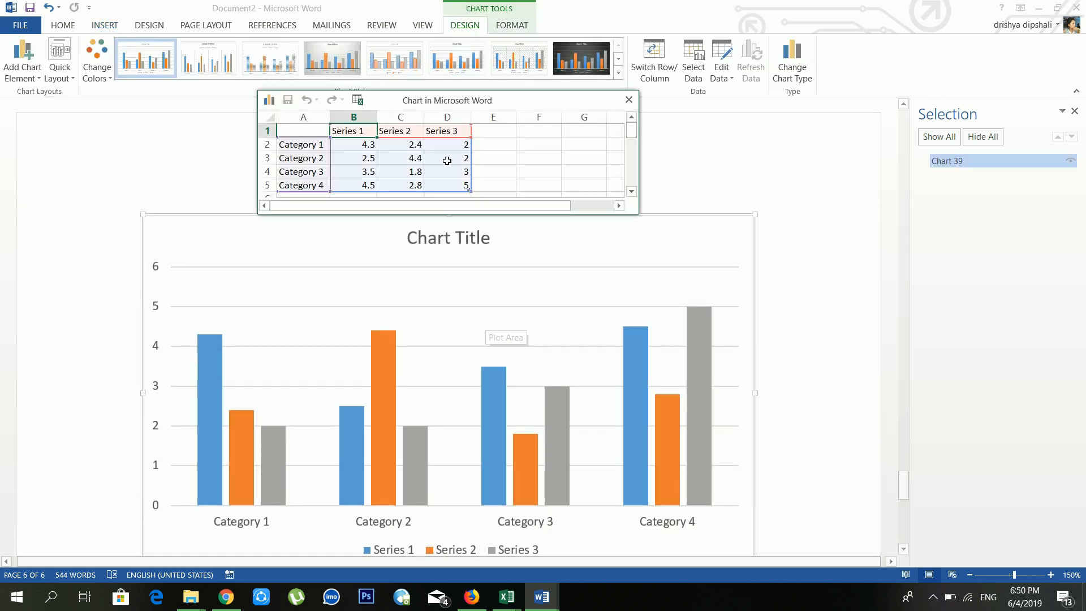
# Step: Enter 10, 9, 14 and 15 in cells B2 to B5, then close the chart data sheet
pyautogui.click(364, 145)
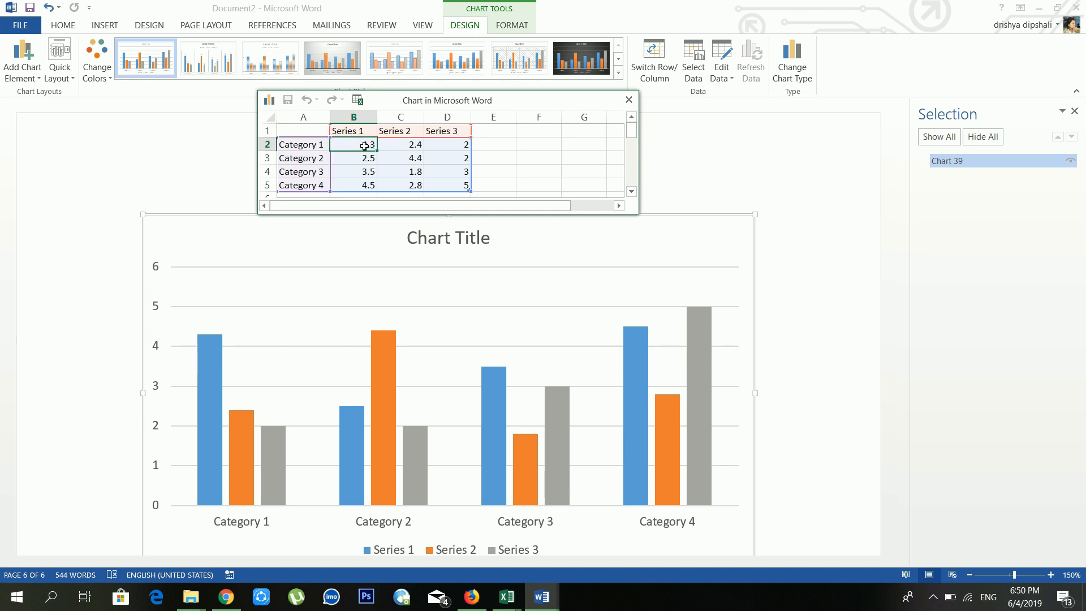
pyautogui.click(373, 160)
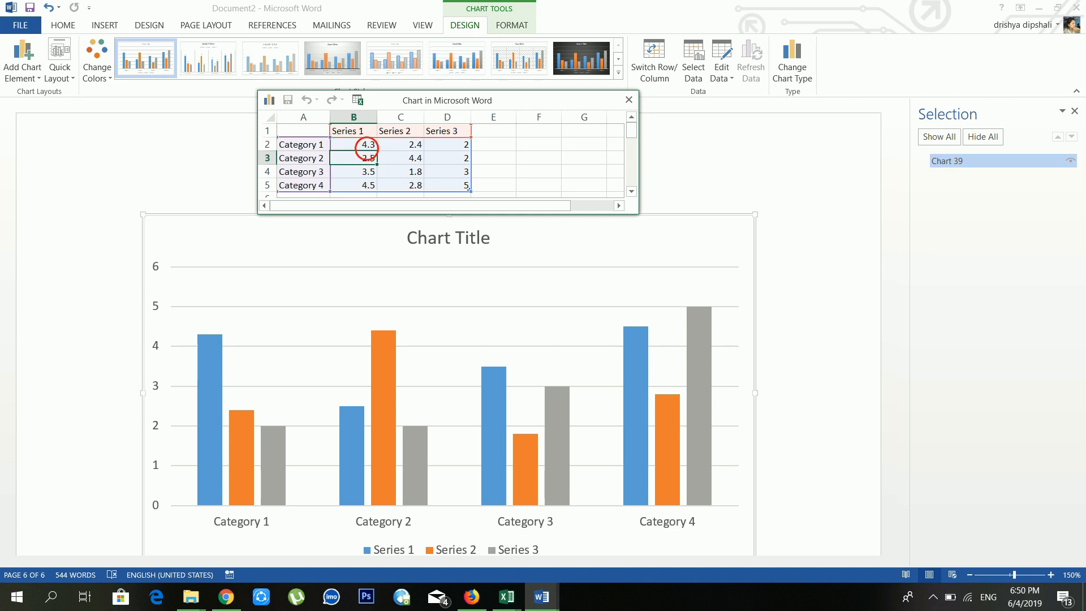
pyautogui.click(373, 144)
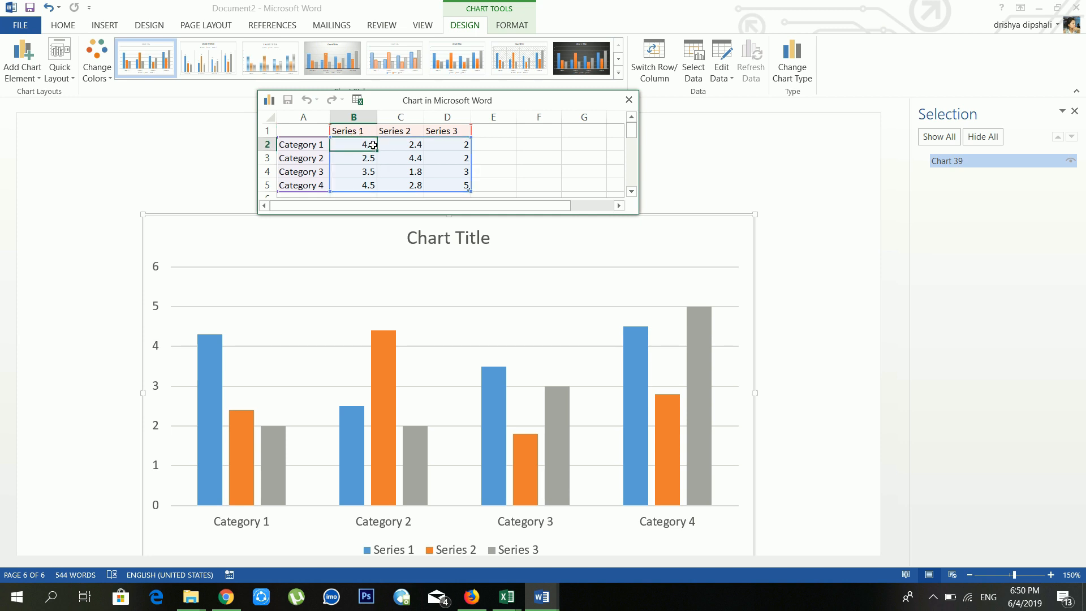
pyautogui.write('10')
pyautogui.press('Return')
pyautogui.write('9')
pyautogui.press('Return')
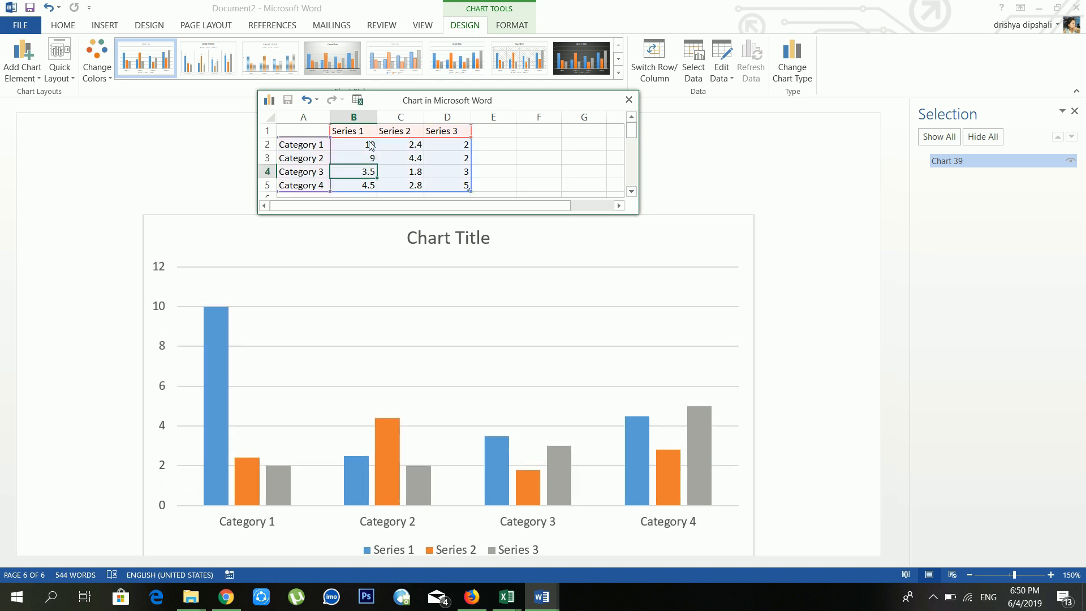
pyautogui.write('14')
pyautogui.press('Return')
pyautogui.write('15')
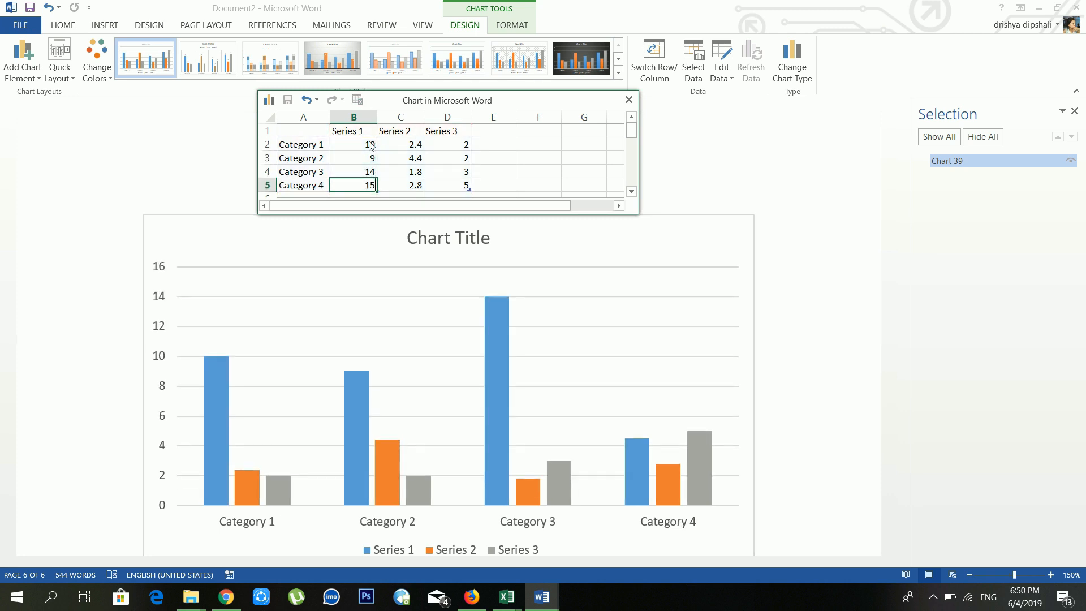
pyautogui.press('Return')
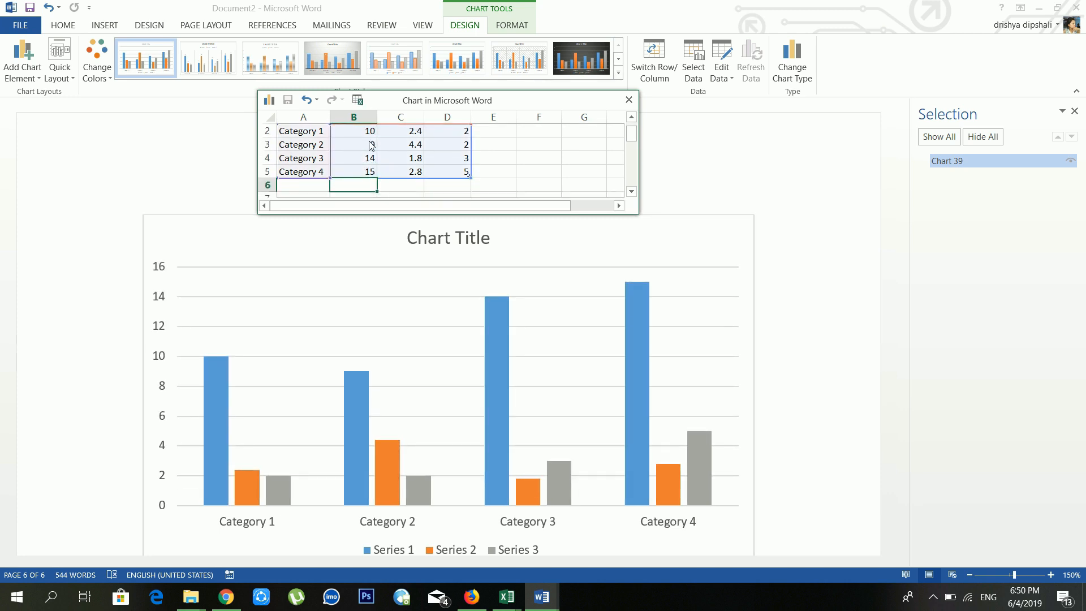
pyautogui.click(402, 131)
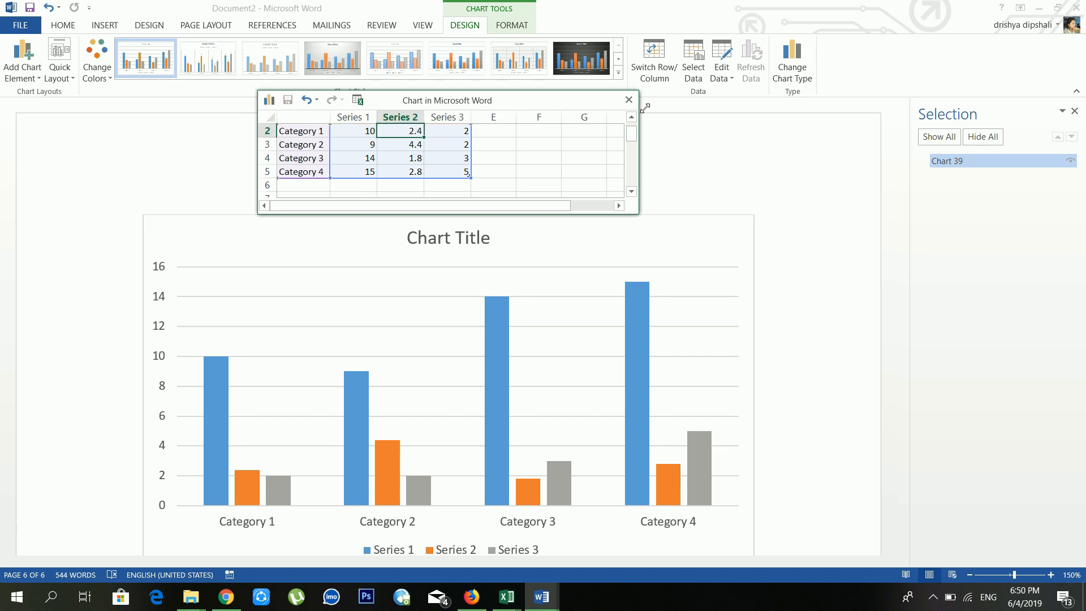
pyautogui.click(628, 100)
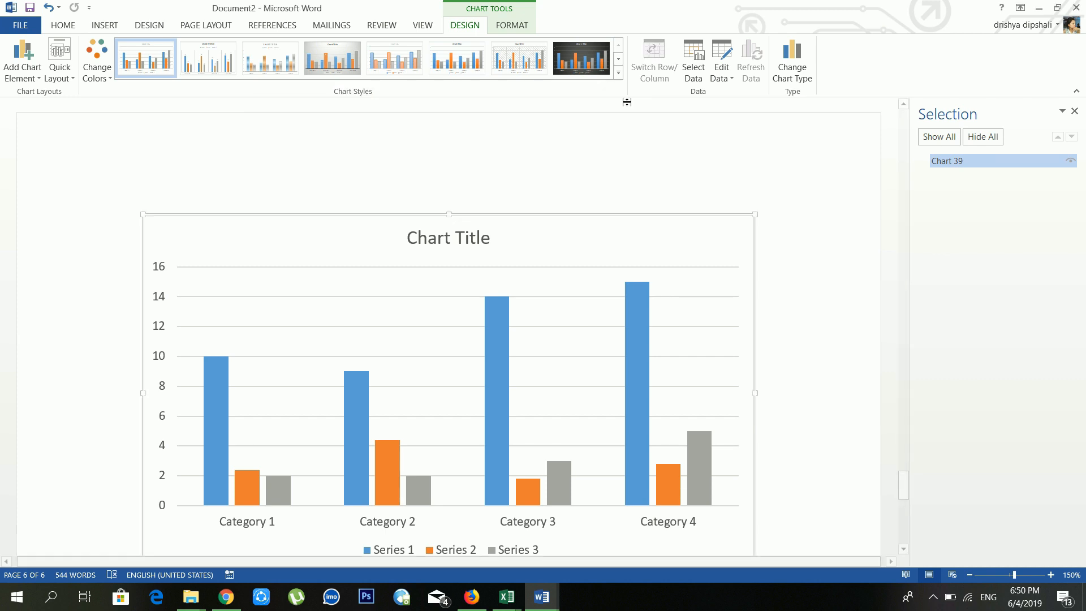
pyautogui.scroll(-4, 555, 263)
pyautogui.scroll(5, 509, 249)
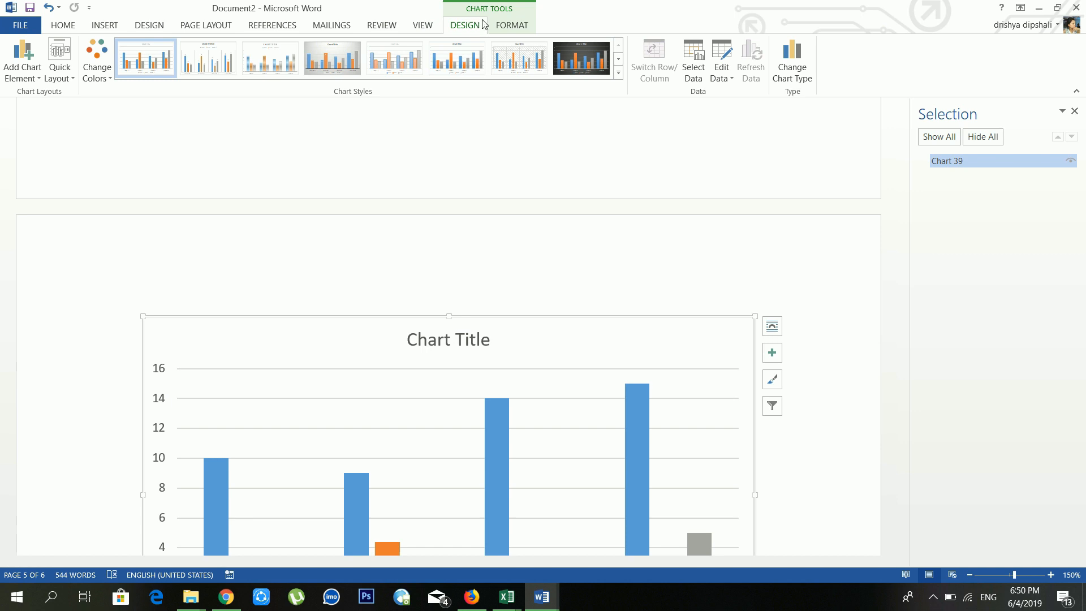
pyautogui.click(504, 26)
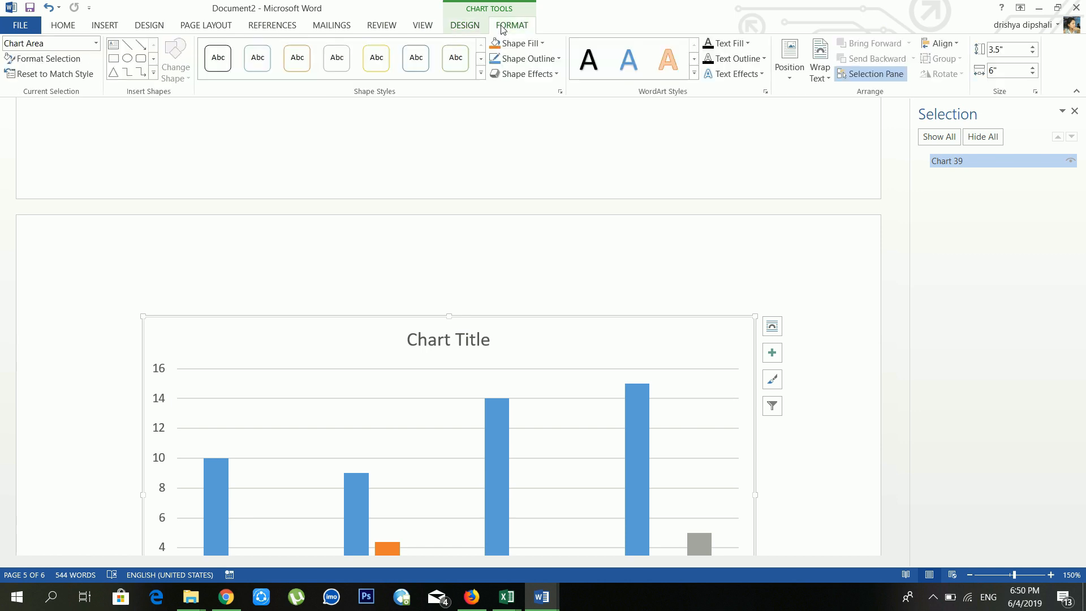
pyautogui.click(467, 25)
pyautogui.click(619, 70)
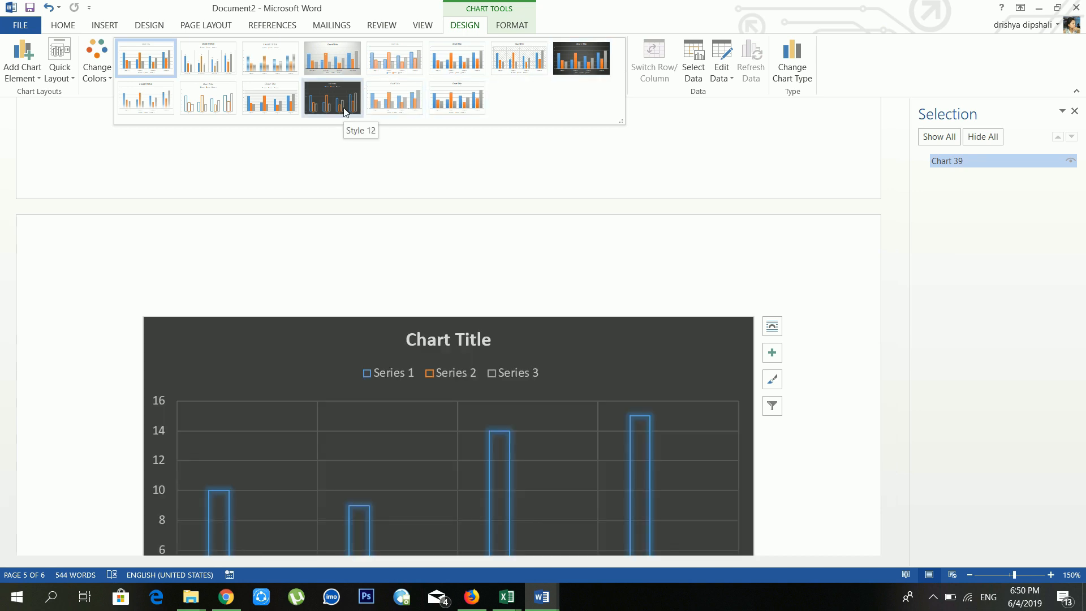
pyautogui.click(501, 29)
pyautogui.click(504, 29)
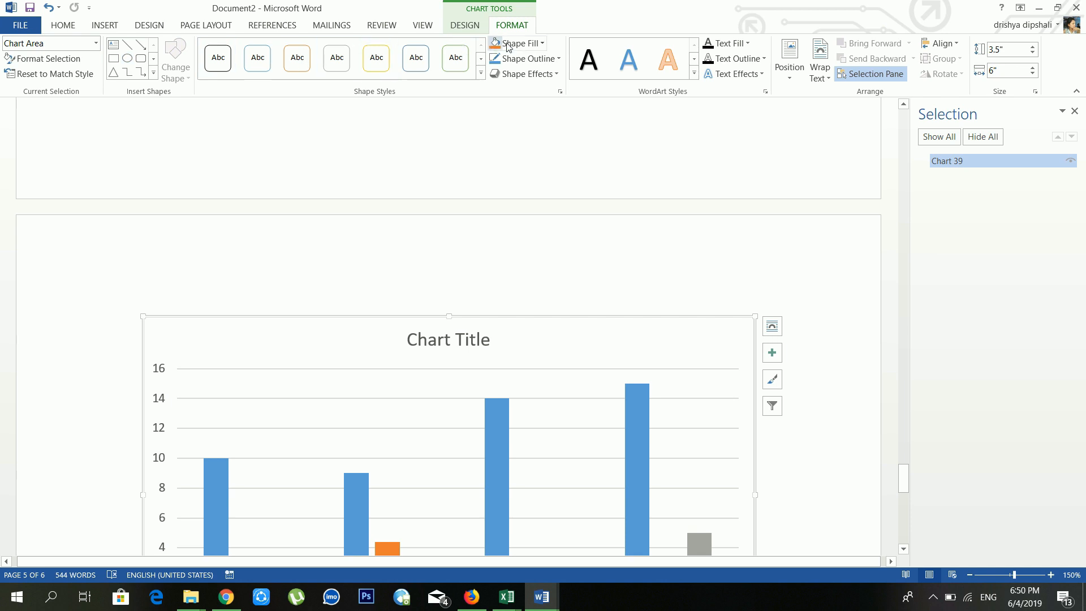
pyautogui.click(514, 45)
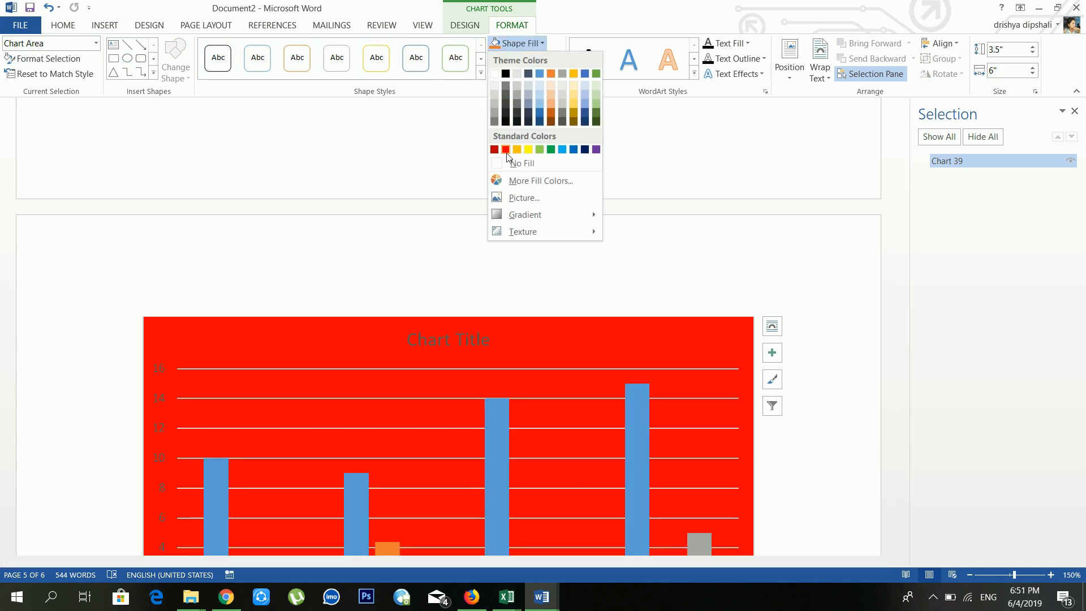
pyautogui.click(391, 149)
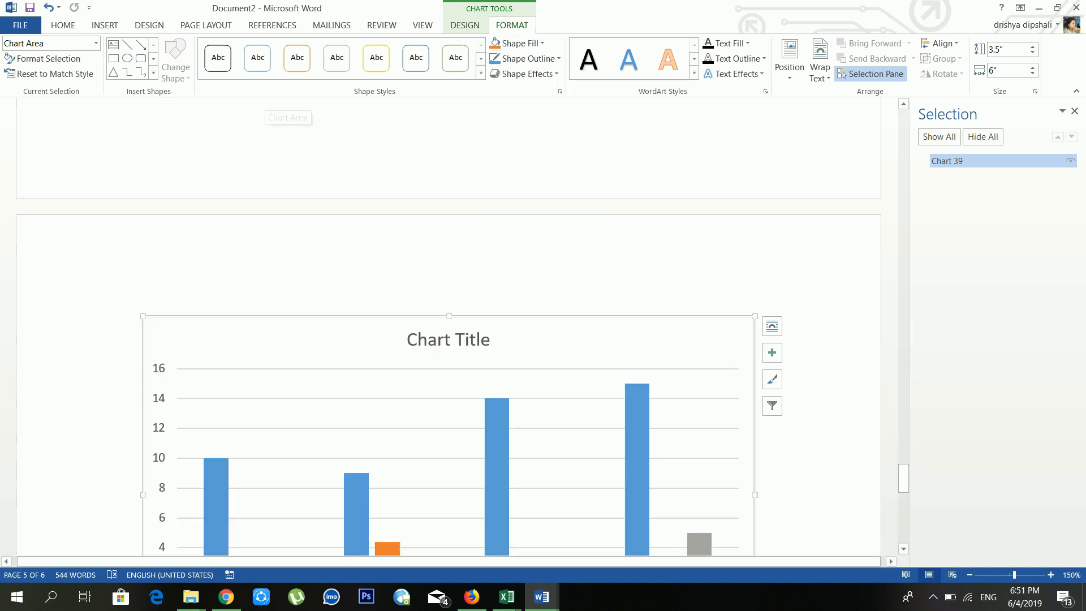
pyautogui.click(107, 28)
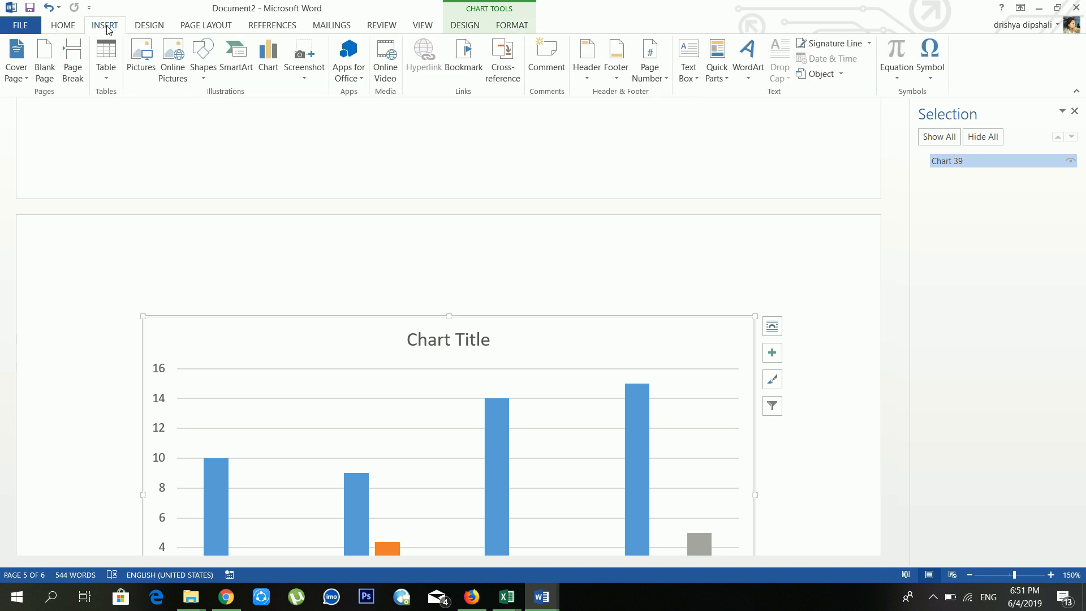
pyautogui.click(358, 84)
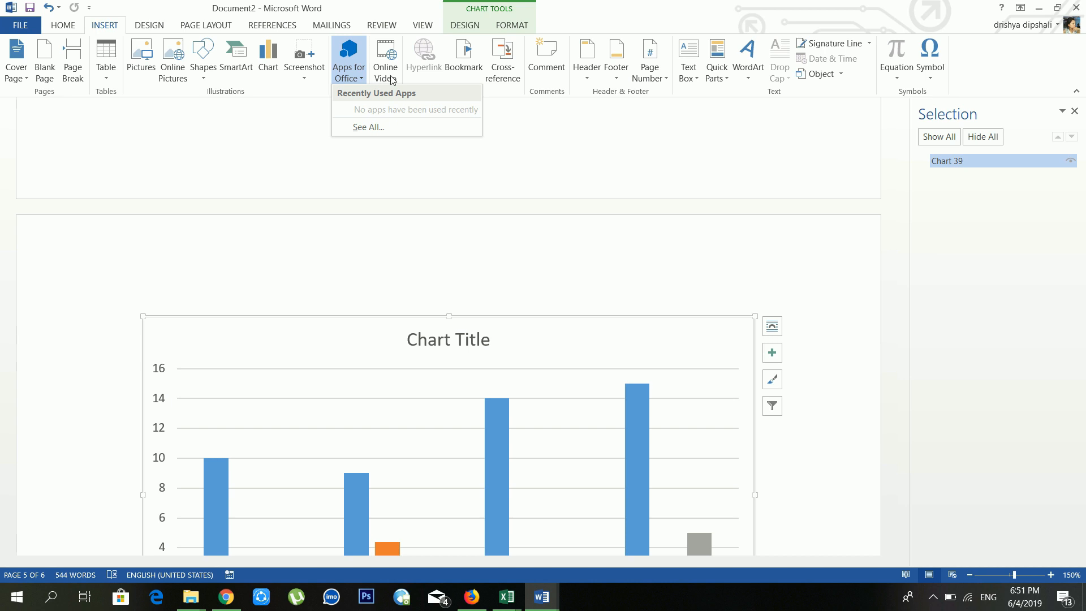
pyautogui.click(539, 163)
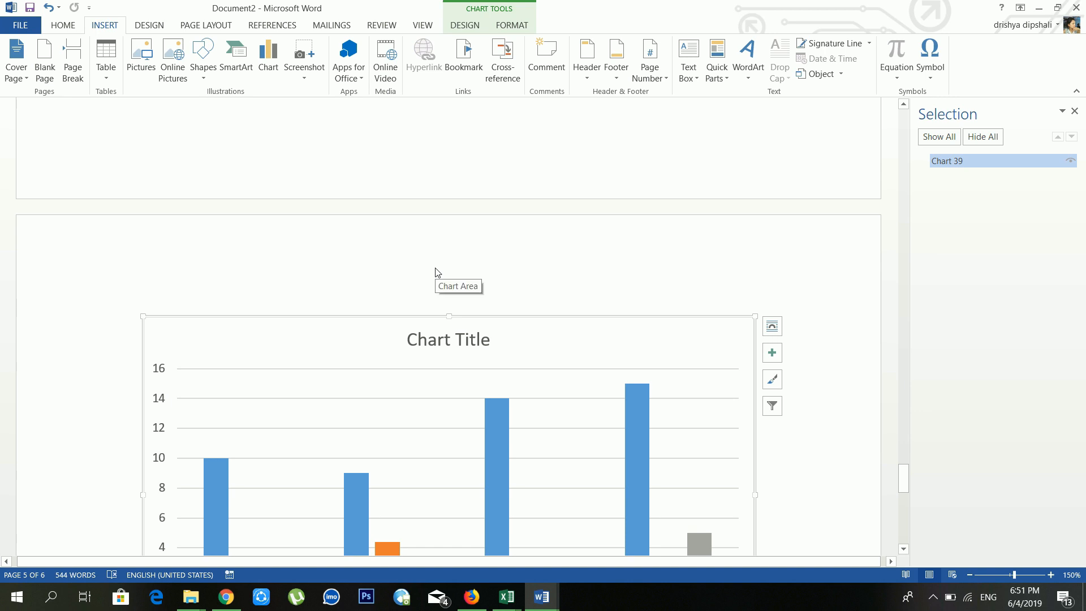
pyautogui.scroll(8, 436, 273)
pyautogui.click(331, 200)
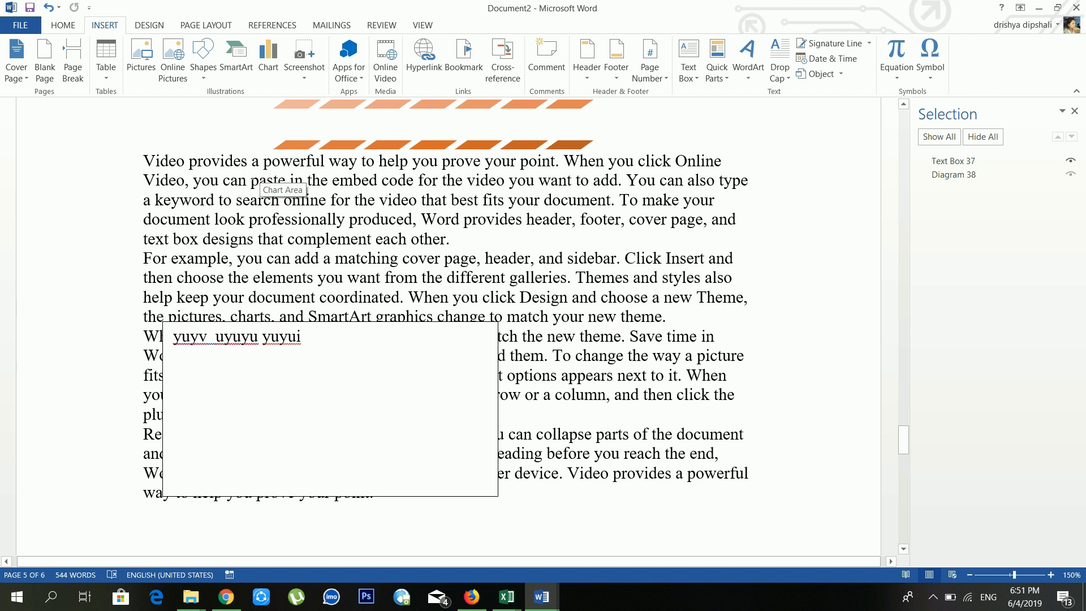
# Step: Hyperlink the word 'provides' to the baini document in the Documents folder
pyautogui.moveTo(247, 162); pyautogui.dragTo(200, 164)
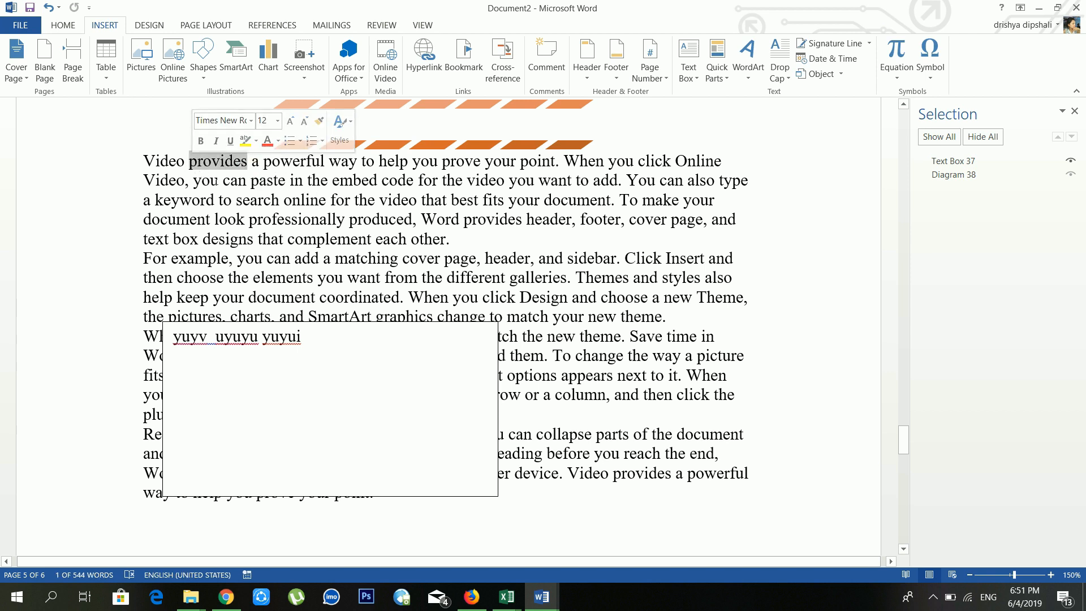
pyautogui.click(234, 166)
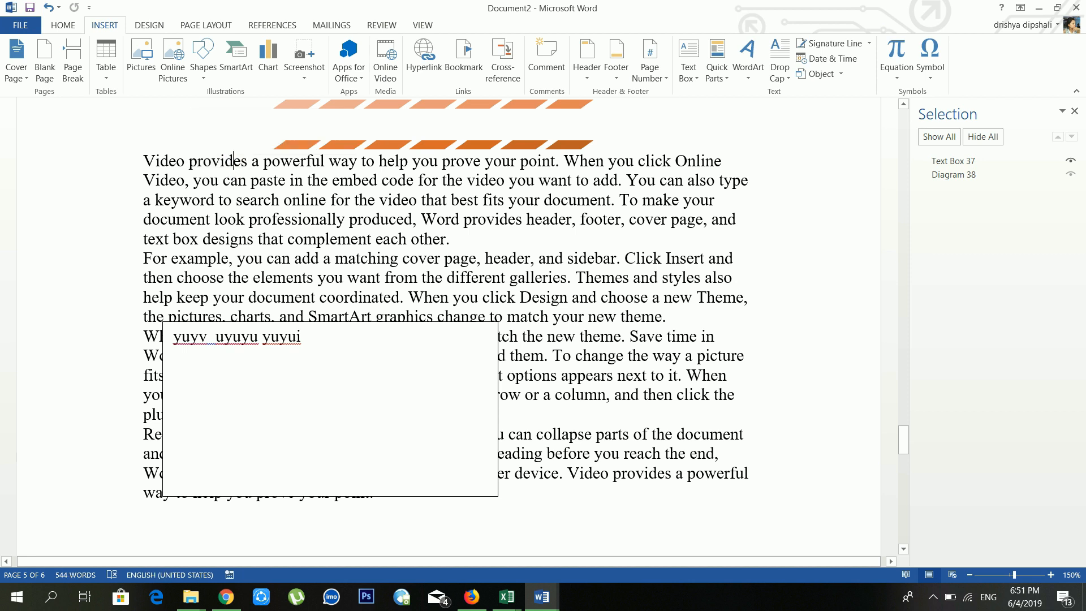
pyautogui.moveTo(248, 162); pyautogui.dragTo(189, 163)
pyautogui.click(437, 72)
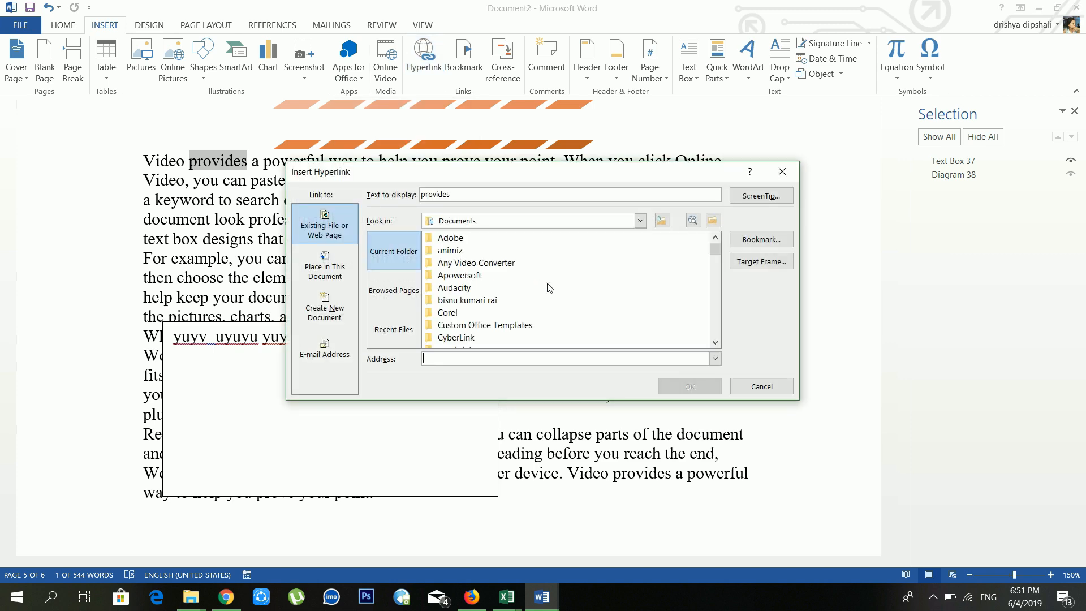
pyautogui.click(660, 290)
pyautogui.scroll(-10, 672, 300)
pyautogui.scroll(-8, 625, 305)
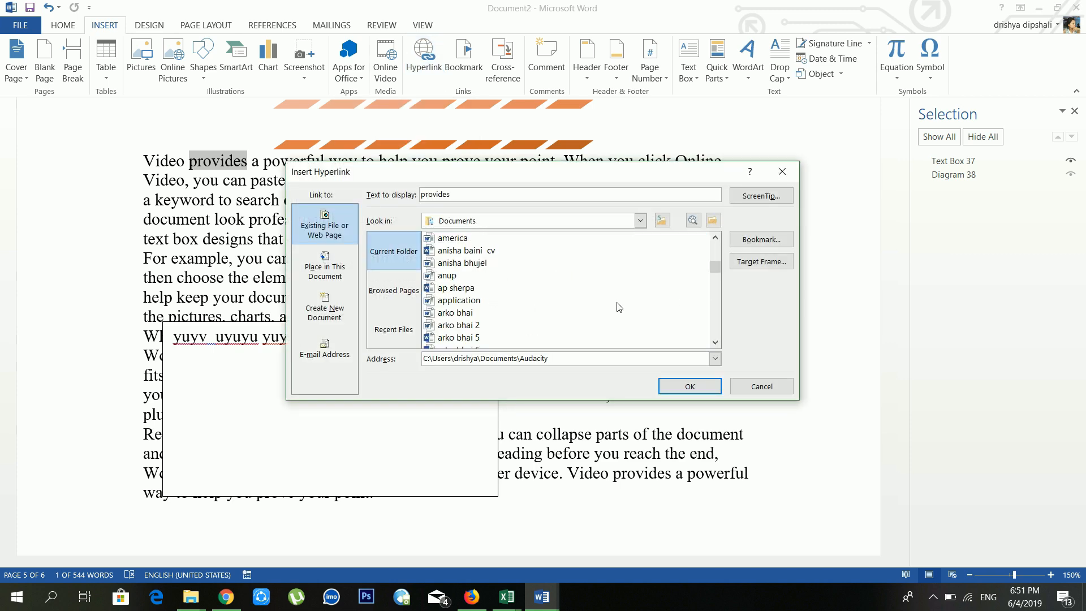
pyautogui.click(486, 290)
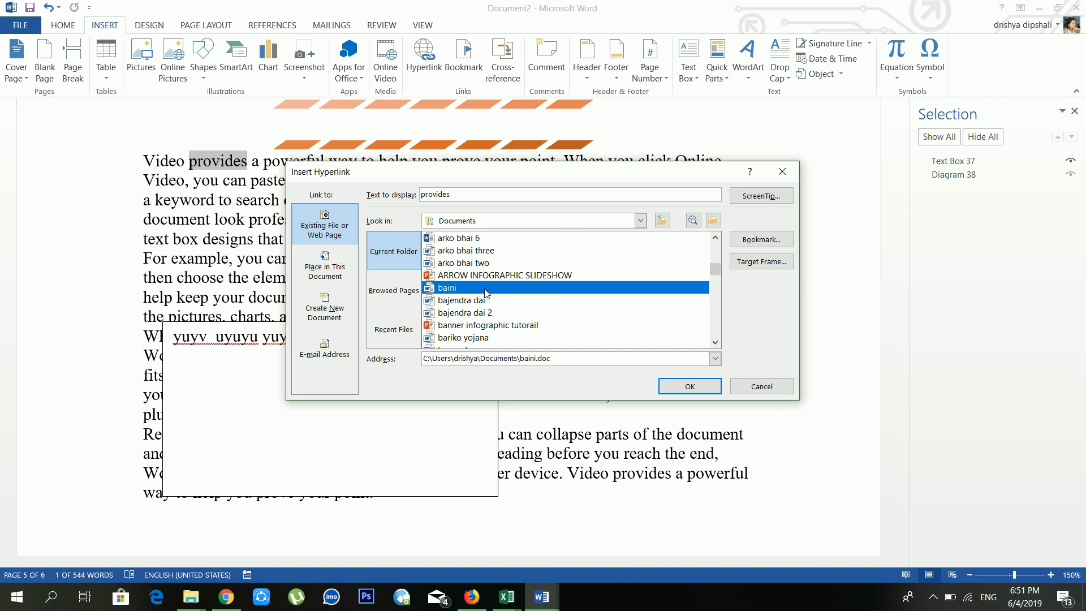
pyautogui.click(677, 390)
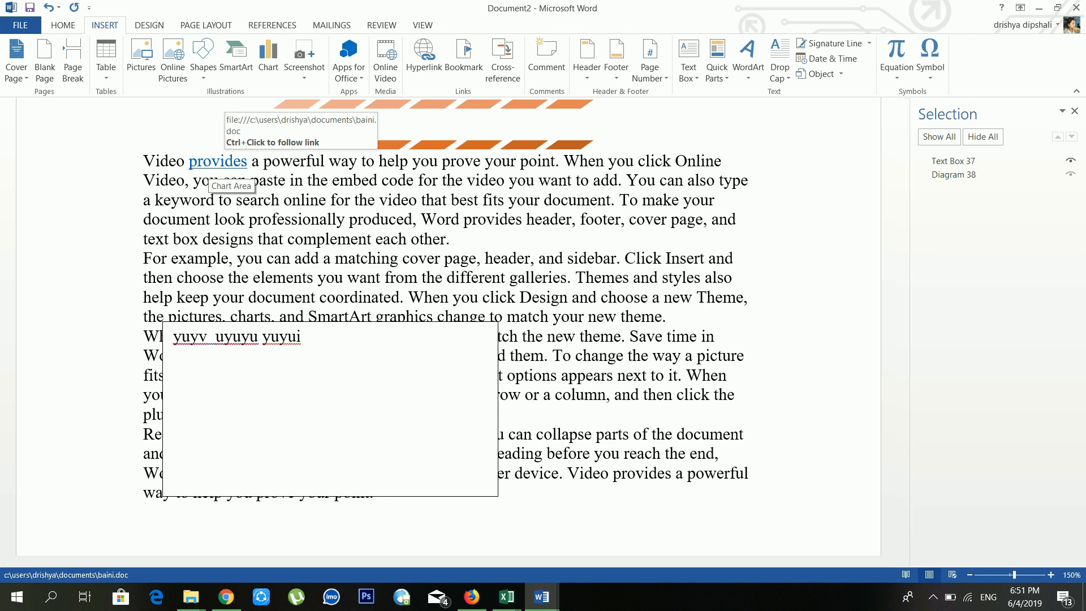
# Step: Follow the 'provides' link to open baini, then switch back to Document2
pyautogui.keyDown('ctrl'); pyautogui.click(239, 166); pyautogui.keyUp('ctrl')
pyautogui.click(589, 364)
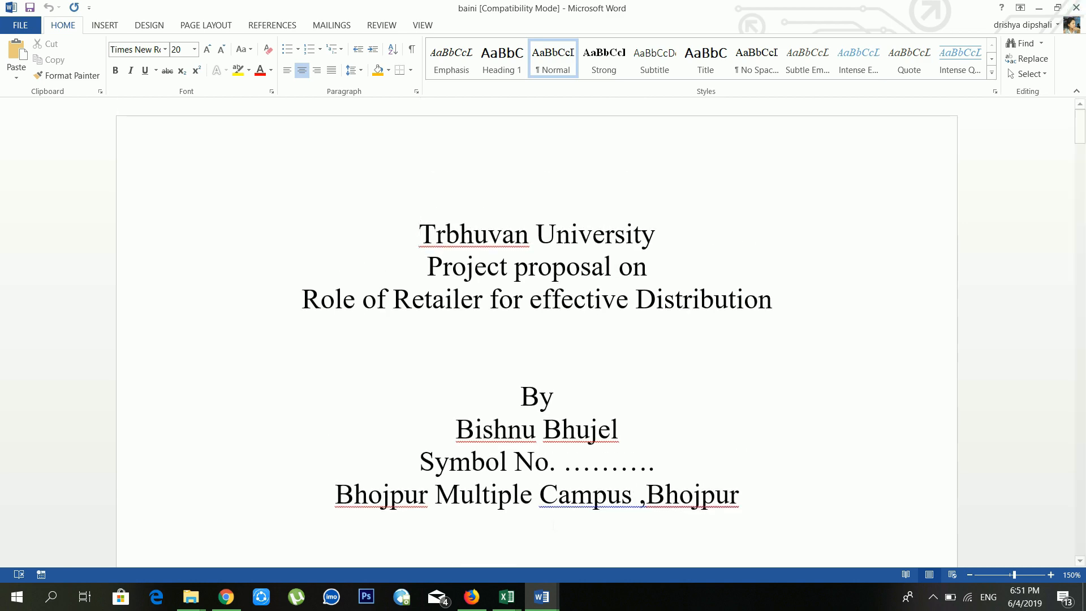
pyautogui.moveTo(549, 605)
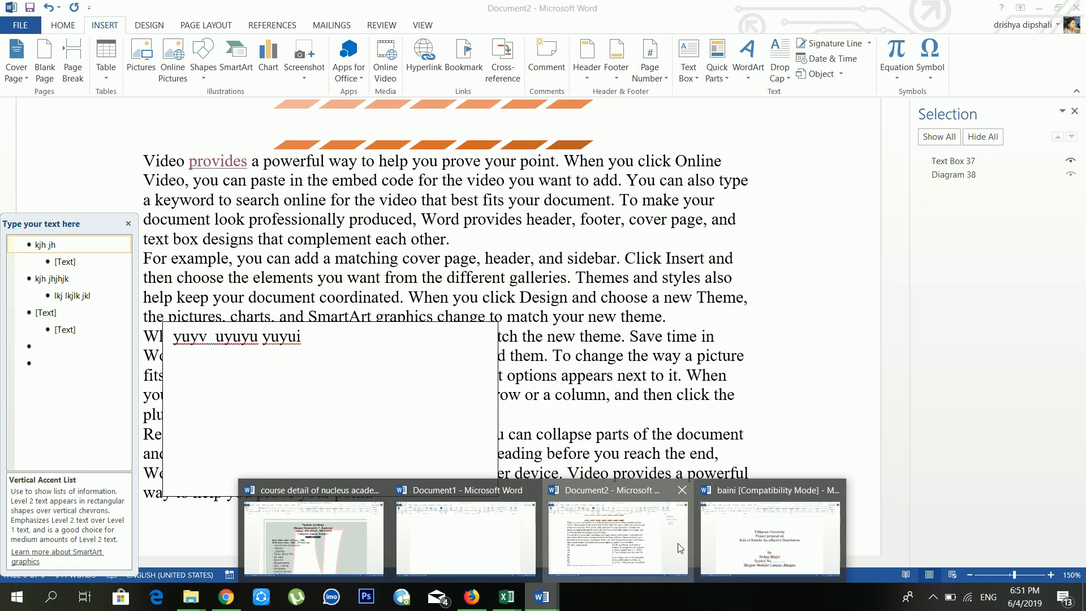
pyautogui.click(618, 537)
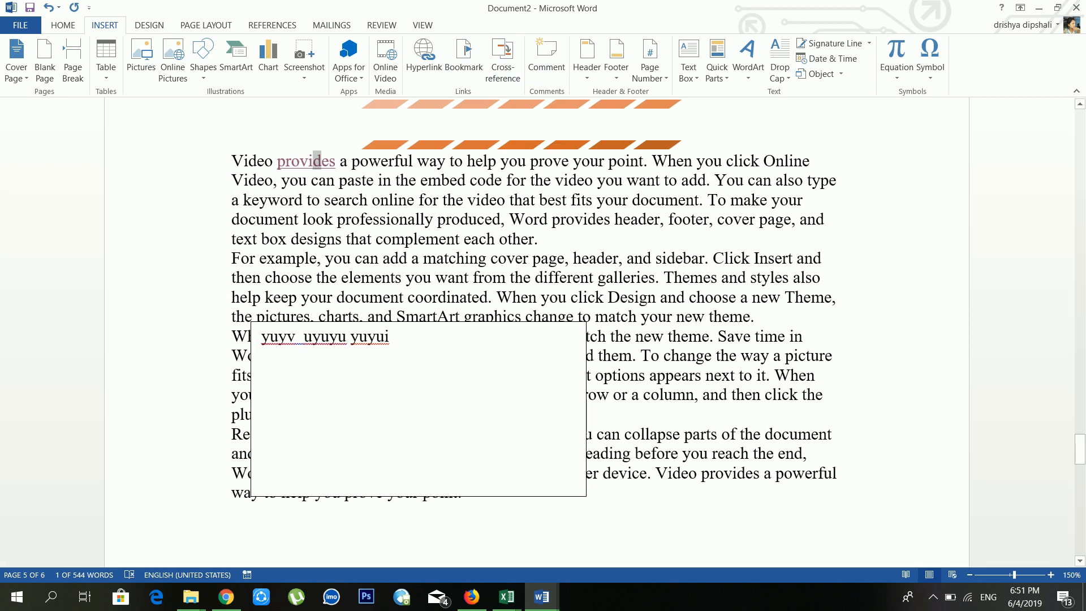
pyautogui.click(614, 258)
pyautogui.scroll(-5, 657, 248)
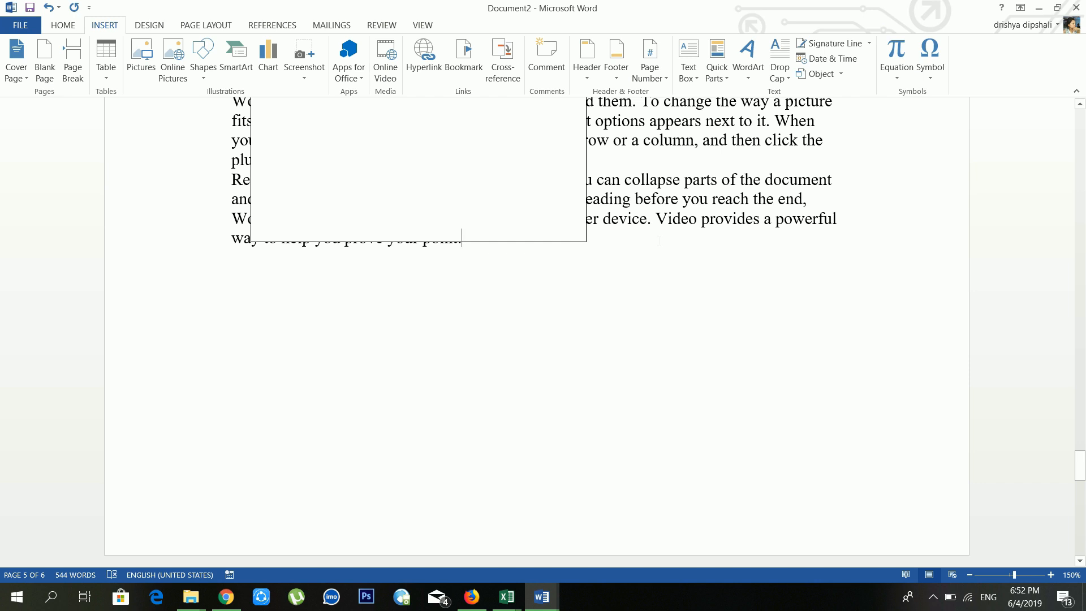
# Step: Generate sample paragraphs on the empty page with =rand(4,5)
pyautogui.scroll(-3, 659, 241)
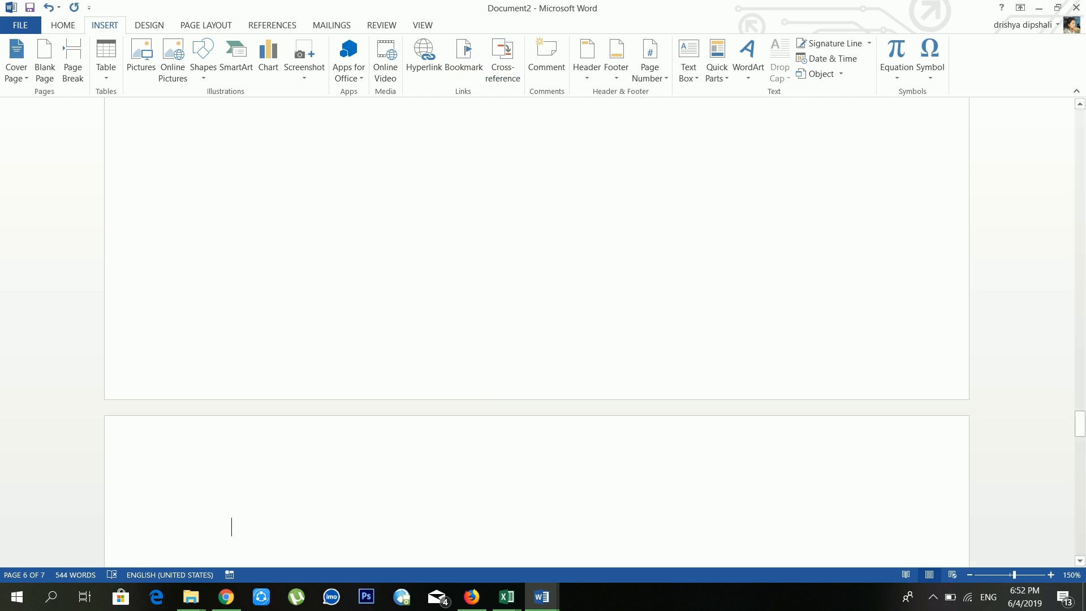
pyautogui.scroll(3, 586, 192)
pyautogui.scroll(-5, 585, 193)
pyautogui.scroll(-3, 585, 192)
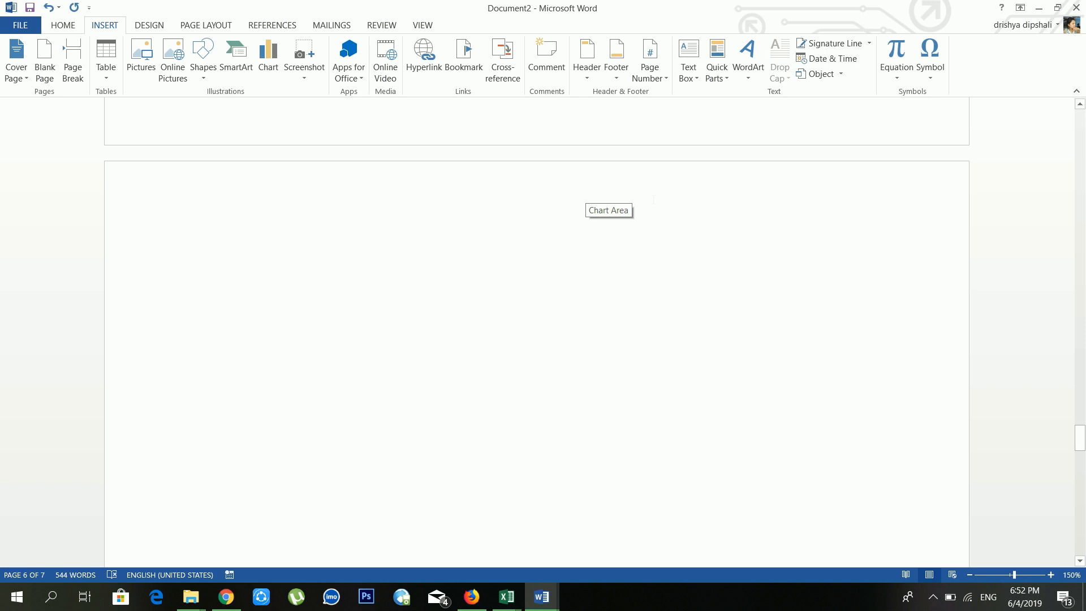
pyautogui.write('=rand')
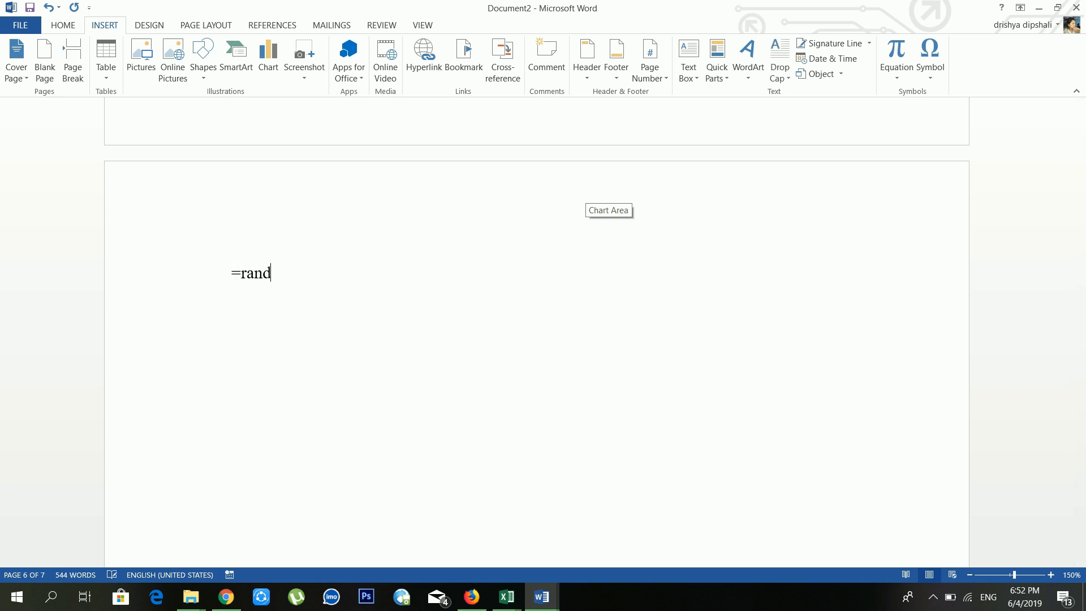
pyautogui.write('(4,5)')
pyautogui.press('Return')
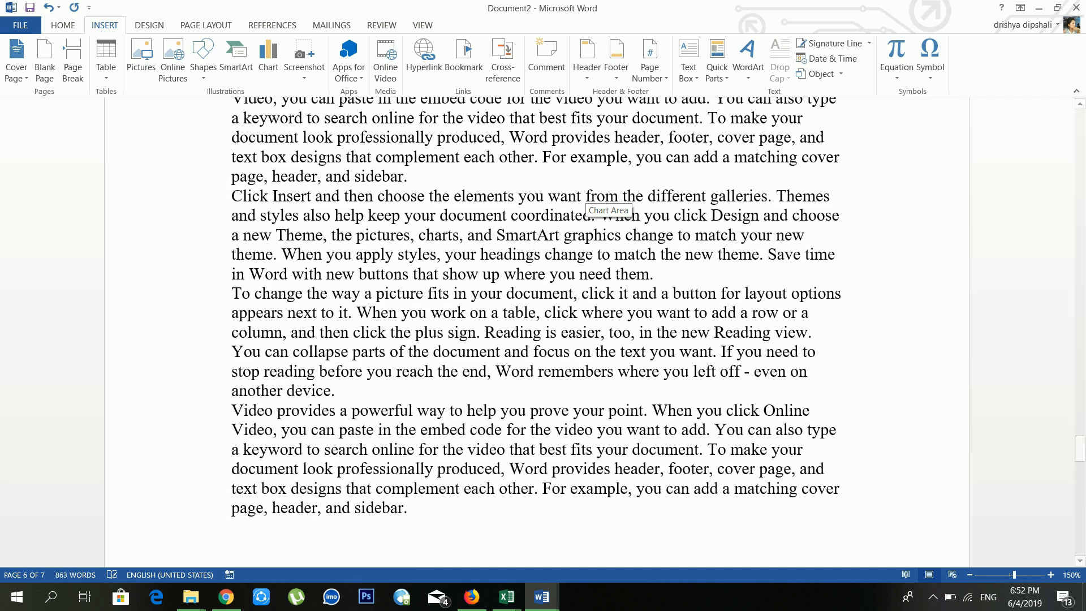
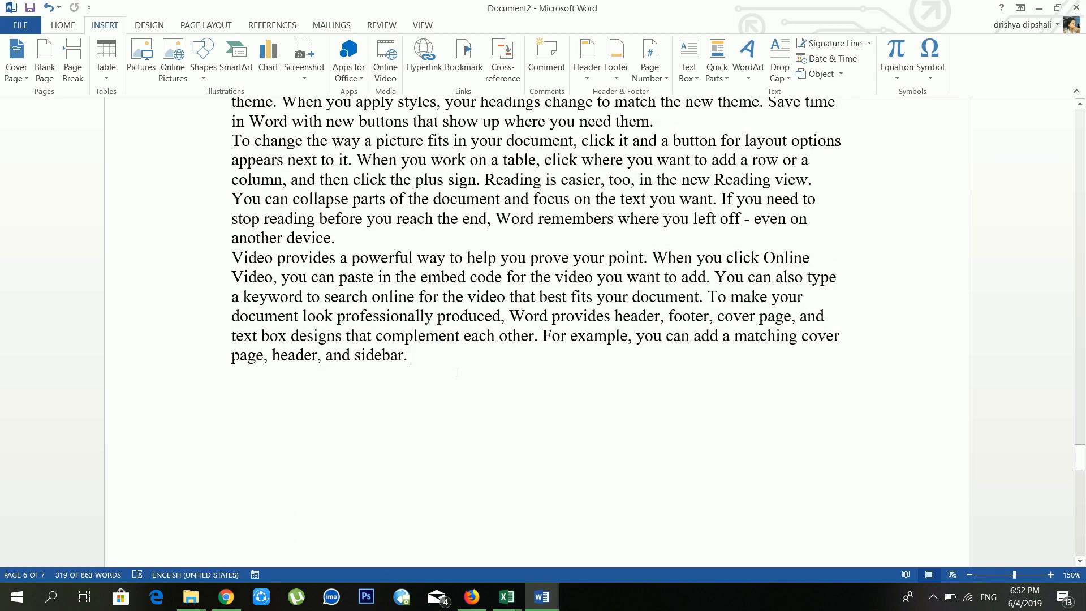
# Step: Paste the sample paragraphs onto a new page, then select the words 'Click Insert'
pyautogui.hotkey('ctrl', 'Return')
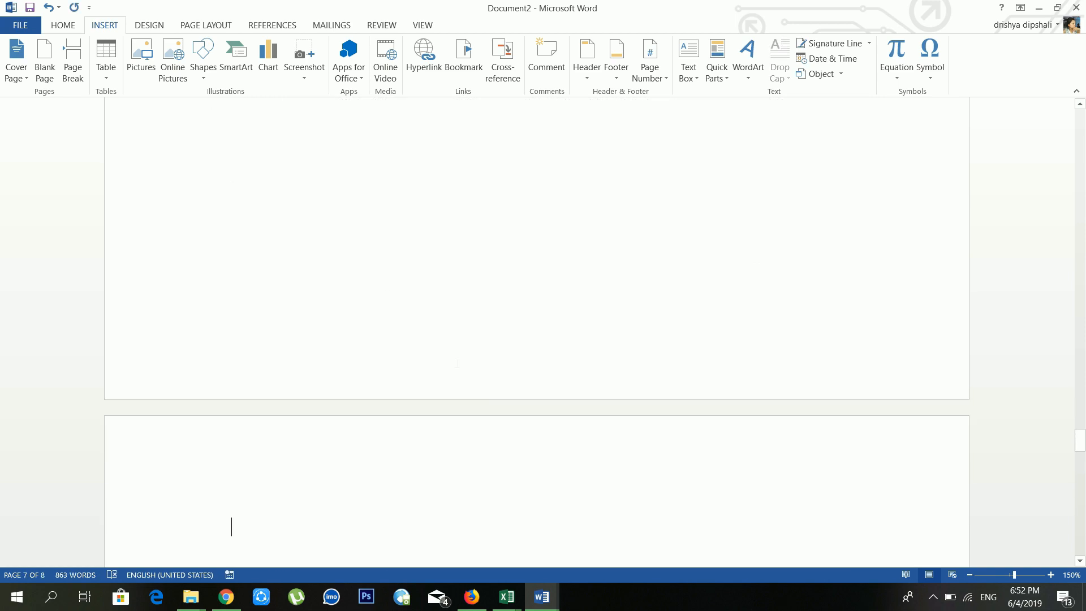
pyautogui.hotkey('ctrl', 'v')
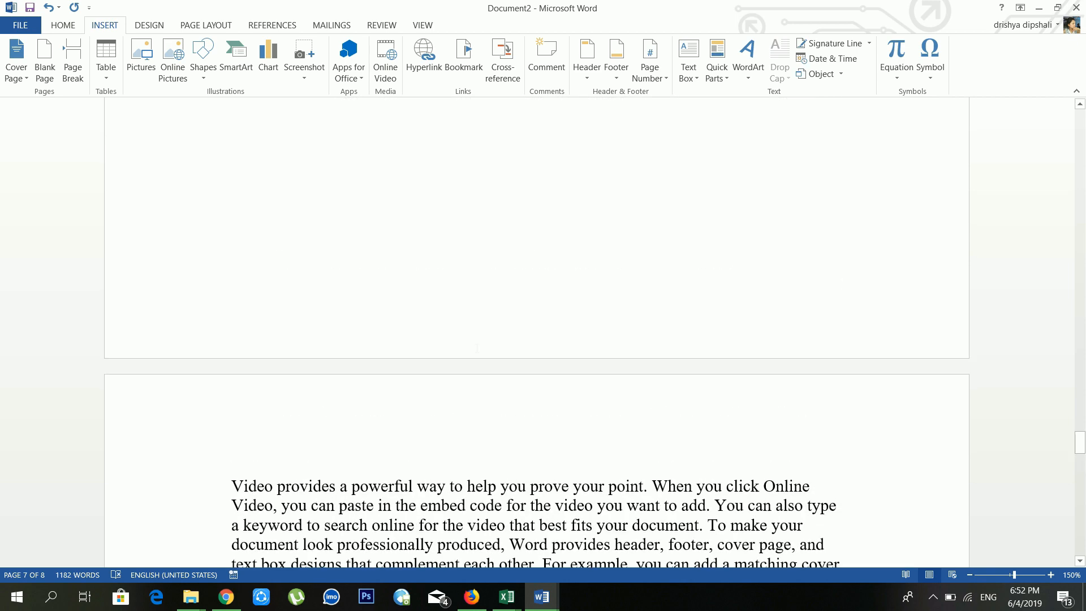
pyautogui.scroll(5, 478, 364)
pyautogui.scroll(10, 536, 317)
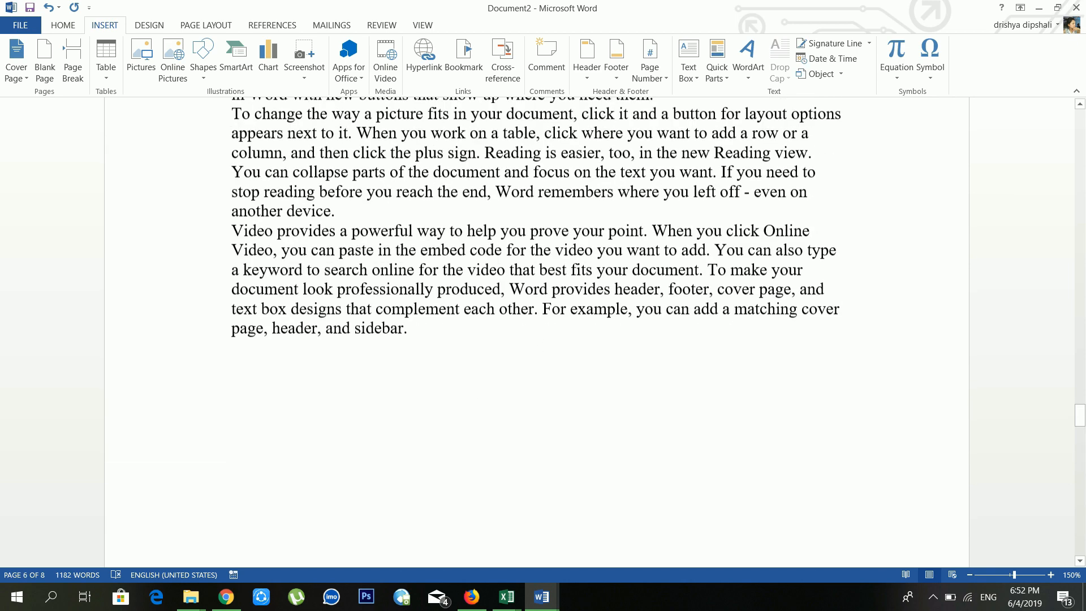
pyautogui.scroll(1, 465, 258)
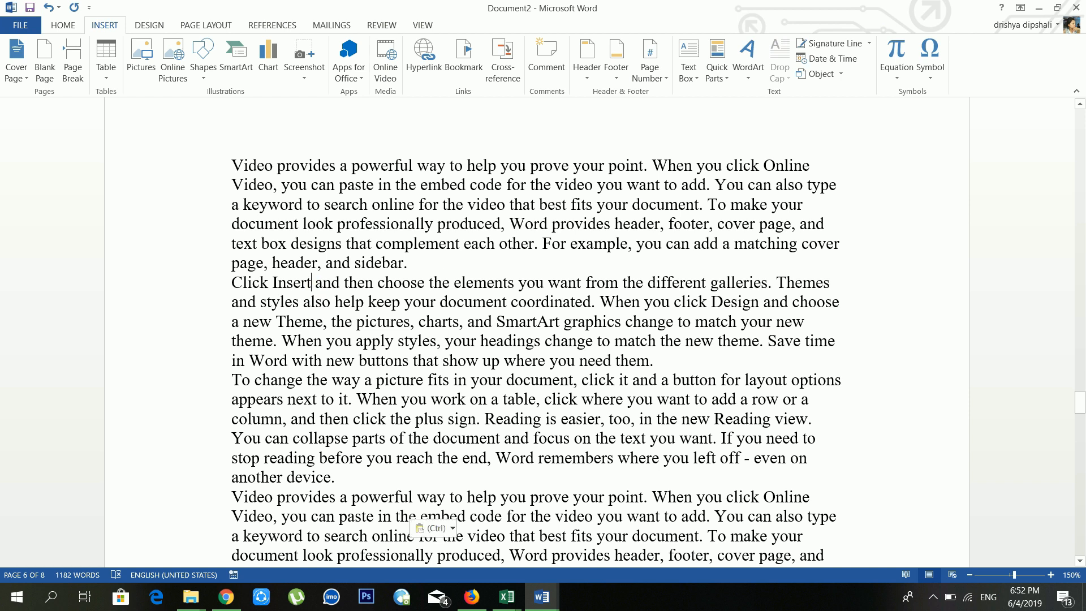
pyautogui.hotkey('ctrl', 'shift', 'Left')
pyautogui.hotkey('ctrl', 'shift', 'Left')
# Step: Bookmark the selected words 'Click Insert' as 'a'
pyautogui.click(480, 68)
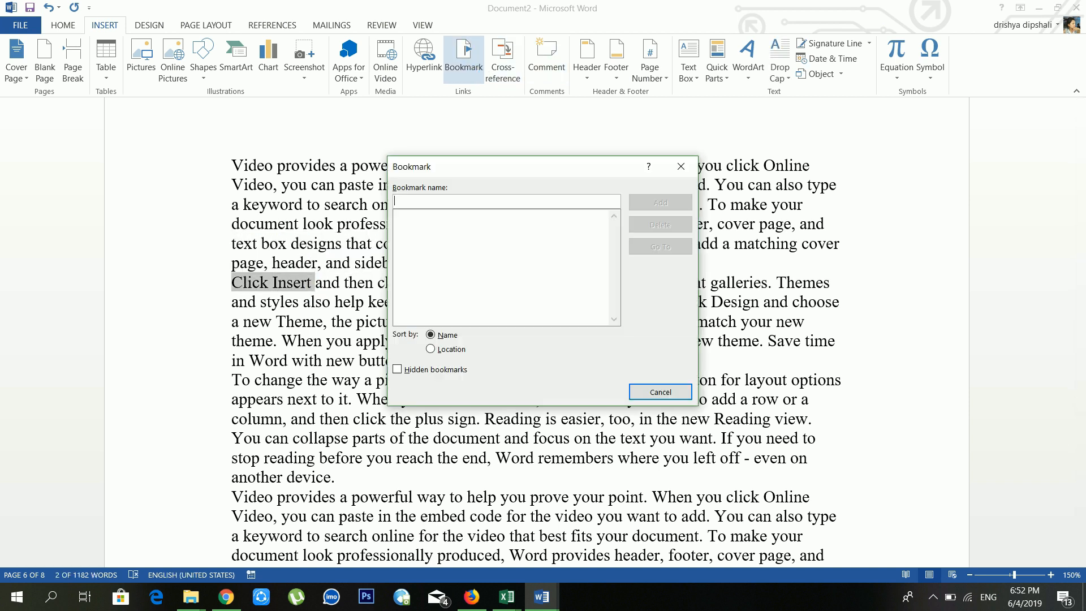
pyautogui.write('a')
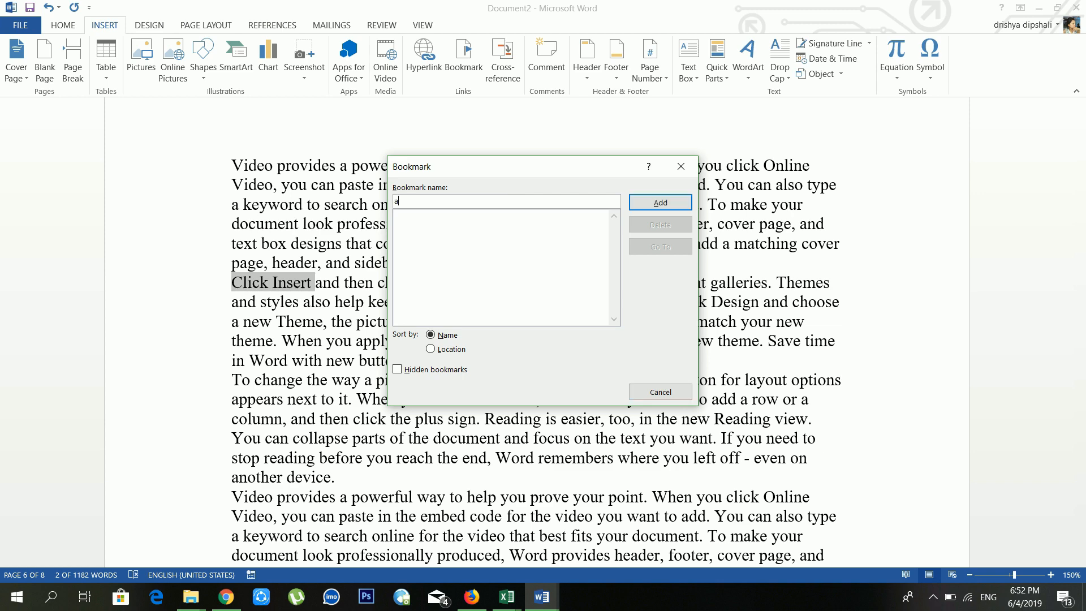
pyautogui.click(660, 202)
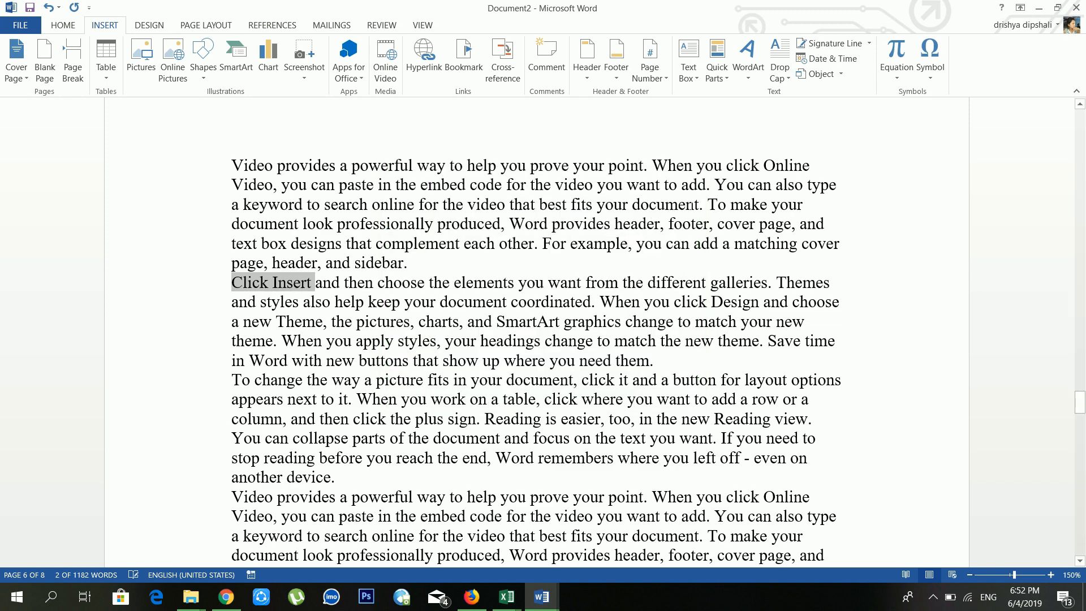
pyautogui.click(421, 302)
# Step: Bookmark 'Video provides' at the top of page 7 as 'b'
pyautogui.scroll(-15, 537, 334)
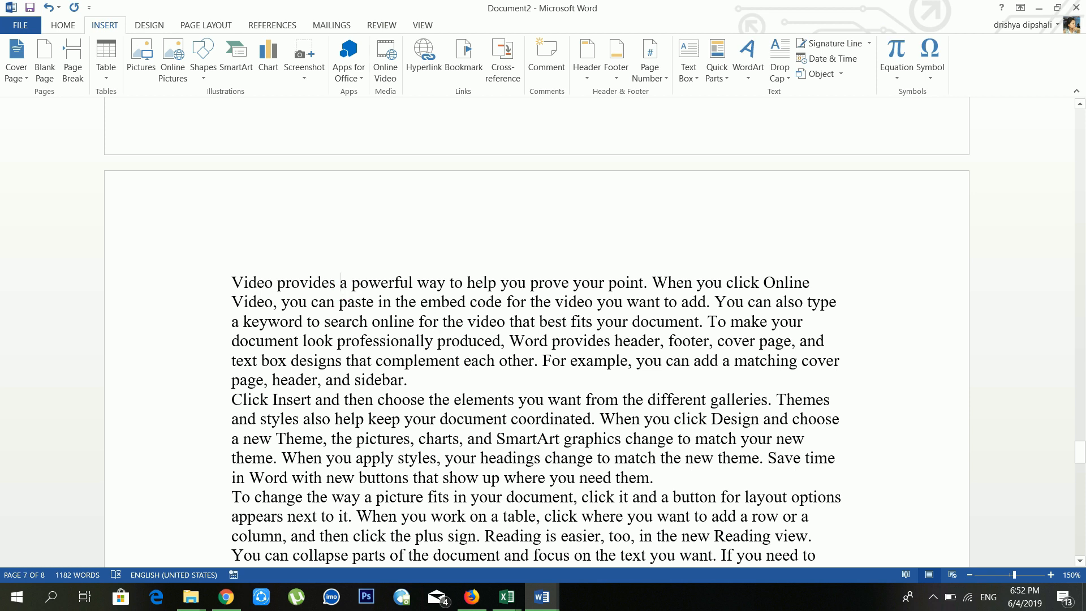
pyautogui.moveTo(340, 281); pyautogui.dragTo(232, 283)
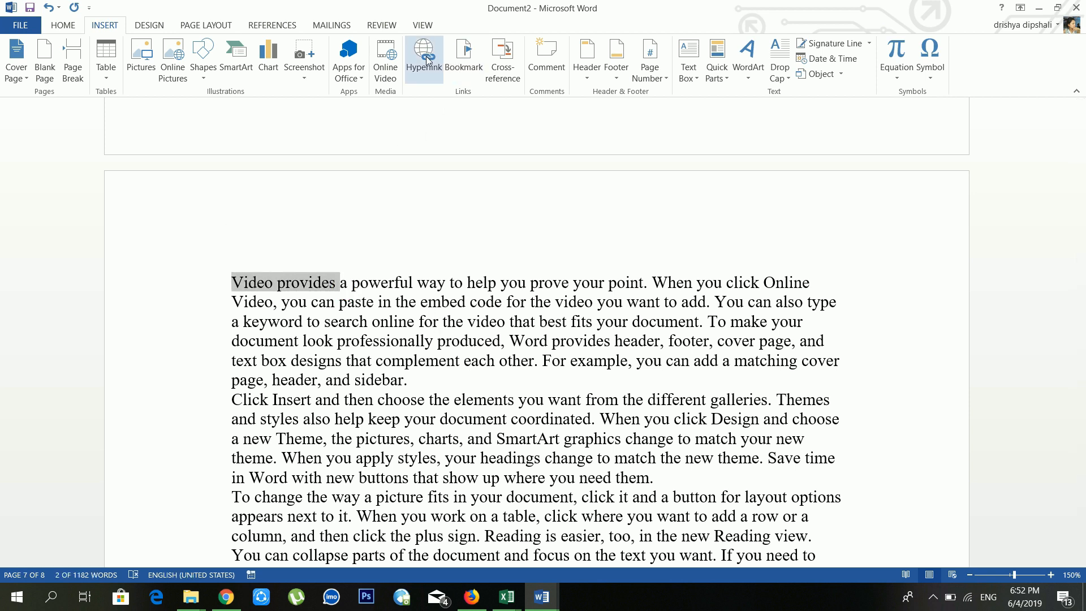
pyautogui.click(463, 62)
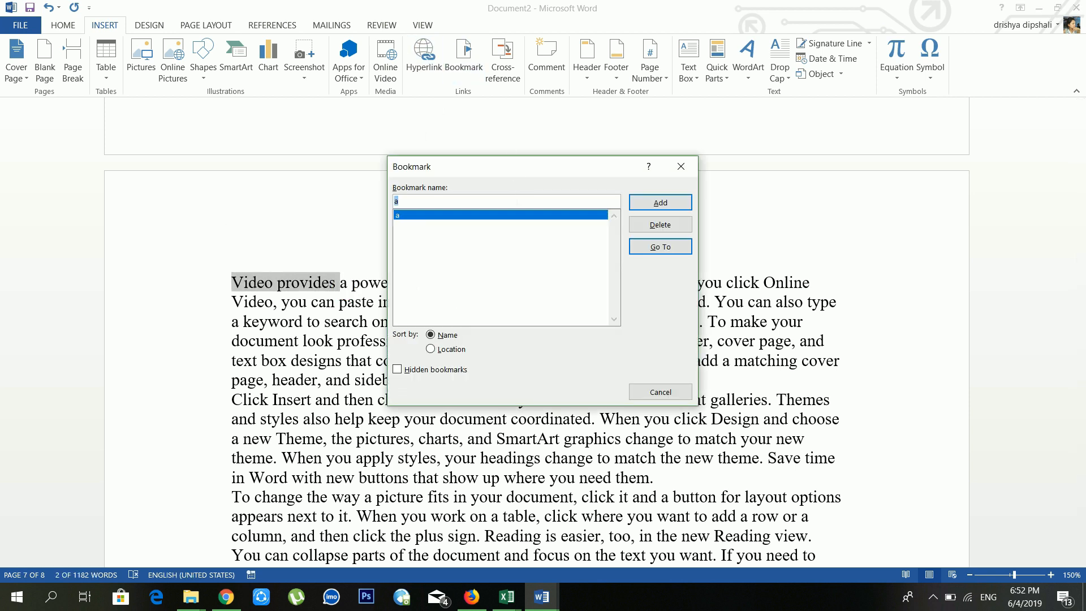
pyautogui.write('b')
pyautogui.click(664, 205)
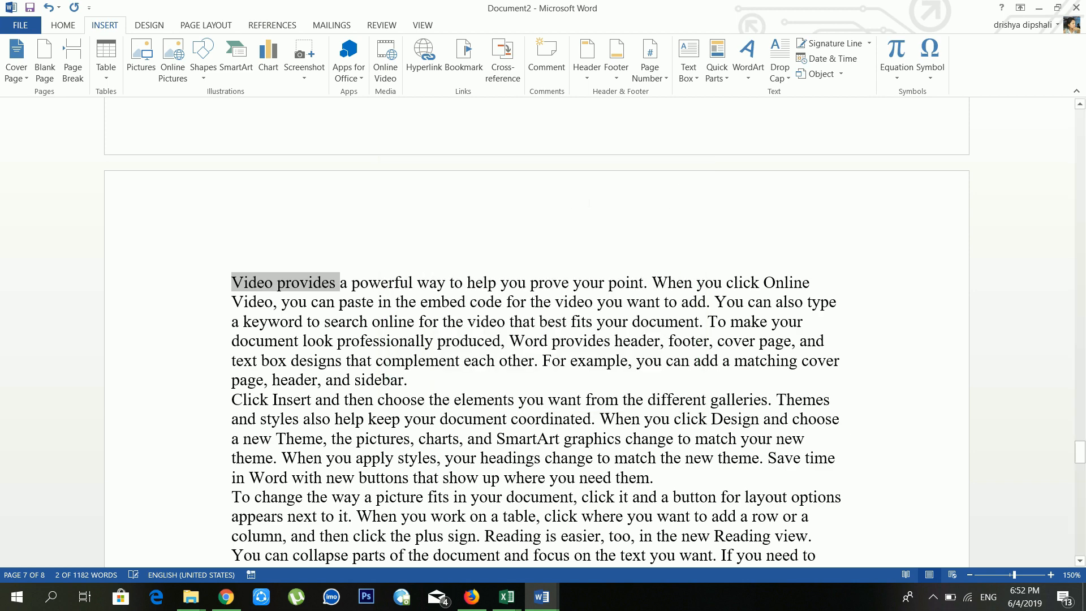
# Step: Jump to bookmark 'b' from the Bookmark list
pyautogui.scroll(9, 567, 200)
pyautogui.scroll(4, 568, 227)
pyautogui.click(447, 215)
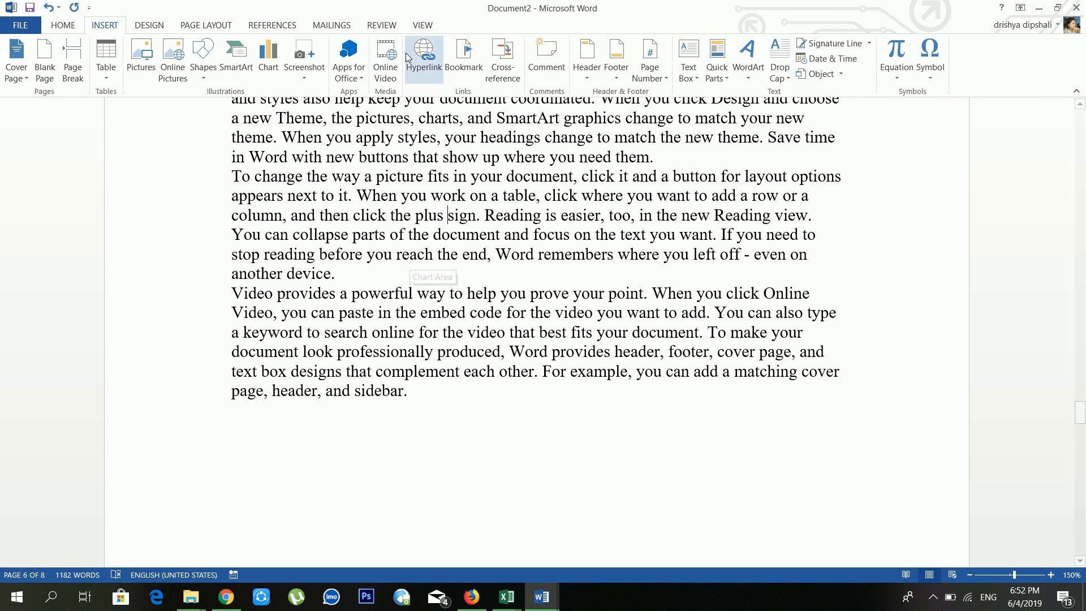
pyautogui.click(460, 65)
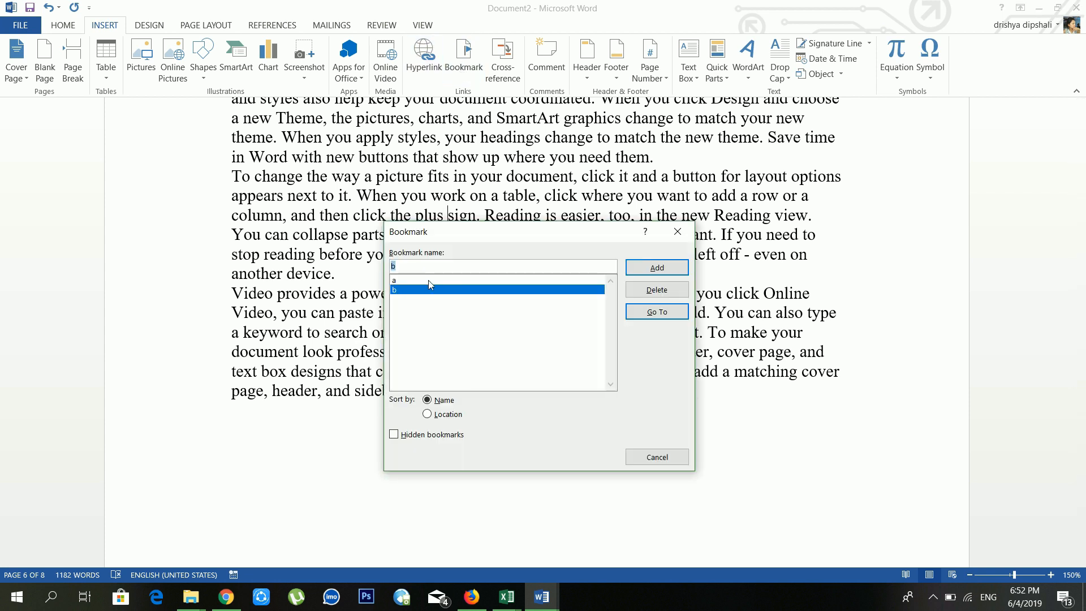
pyautogui.click(429, 280)
pyautogui.click(428, 290)
pyautogui.click(657, 313)
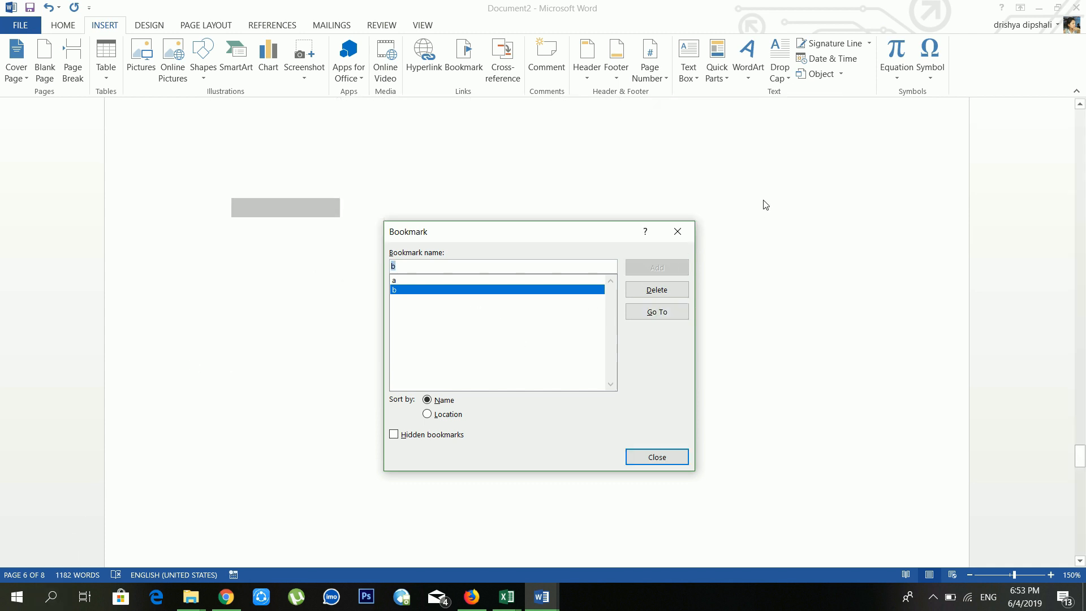
pyautogui.click(676, 231)
pyautogui.click(503, 258)
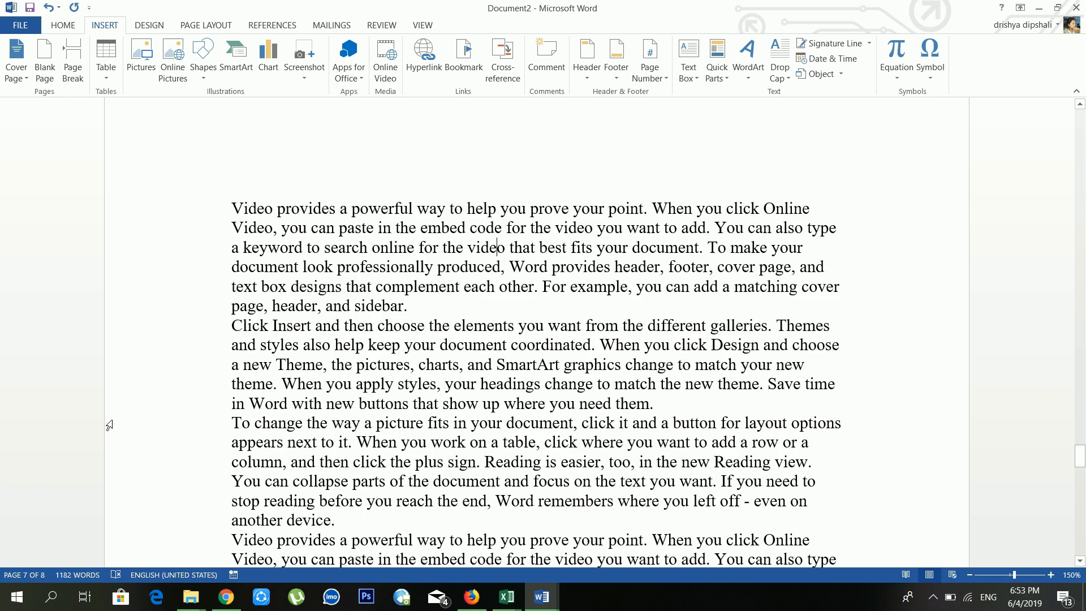
pyautogui.scroll(3, 503, 257)
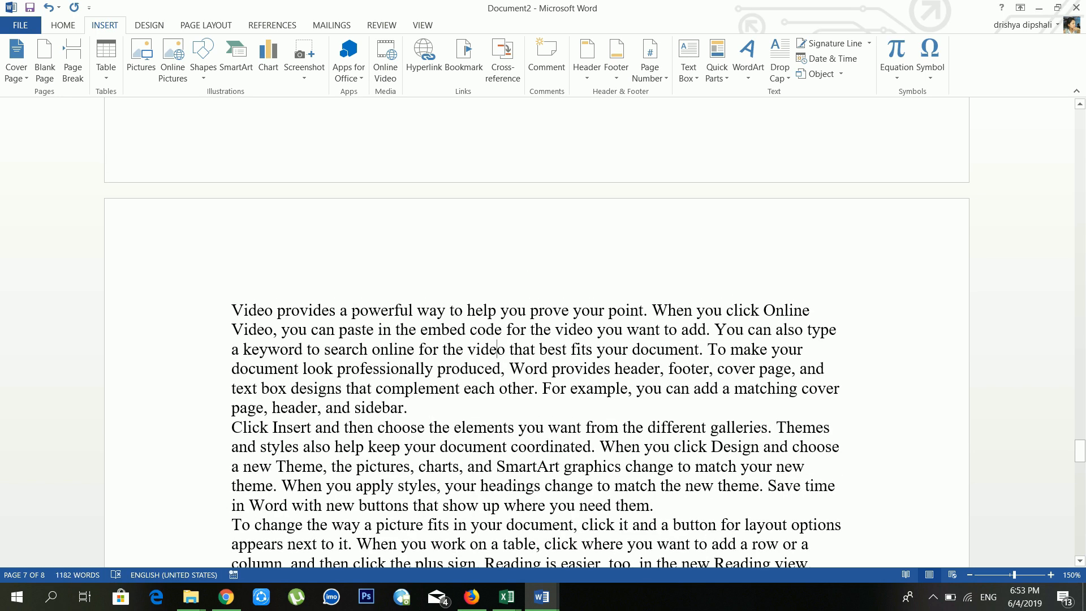
pyautogui.scroll(12, 510, 249)
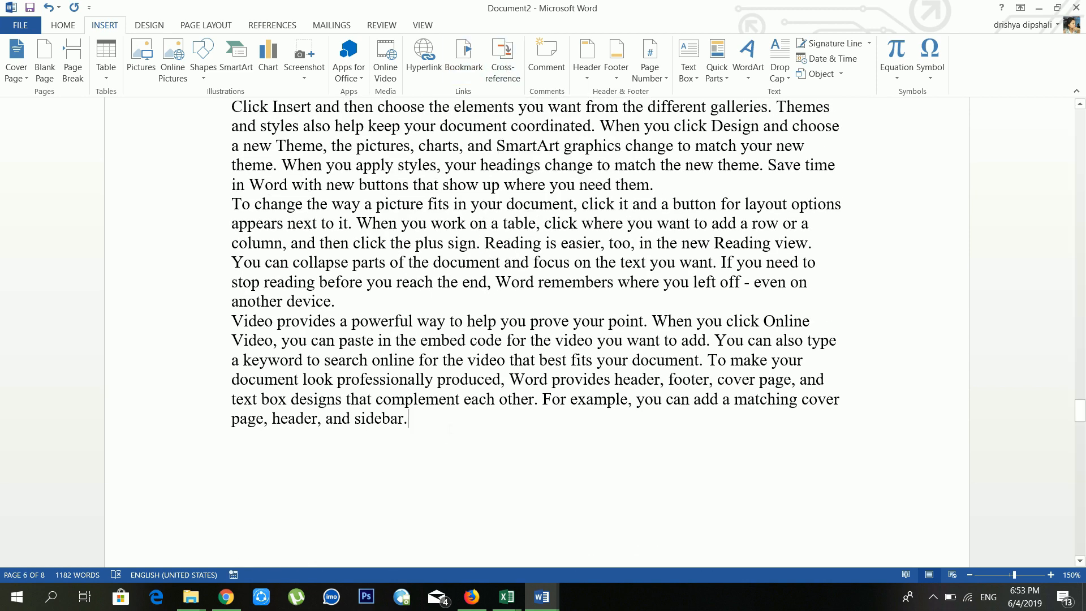
pyautogui.scroll(-6, 451, 426)
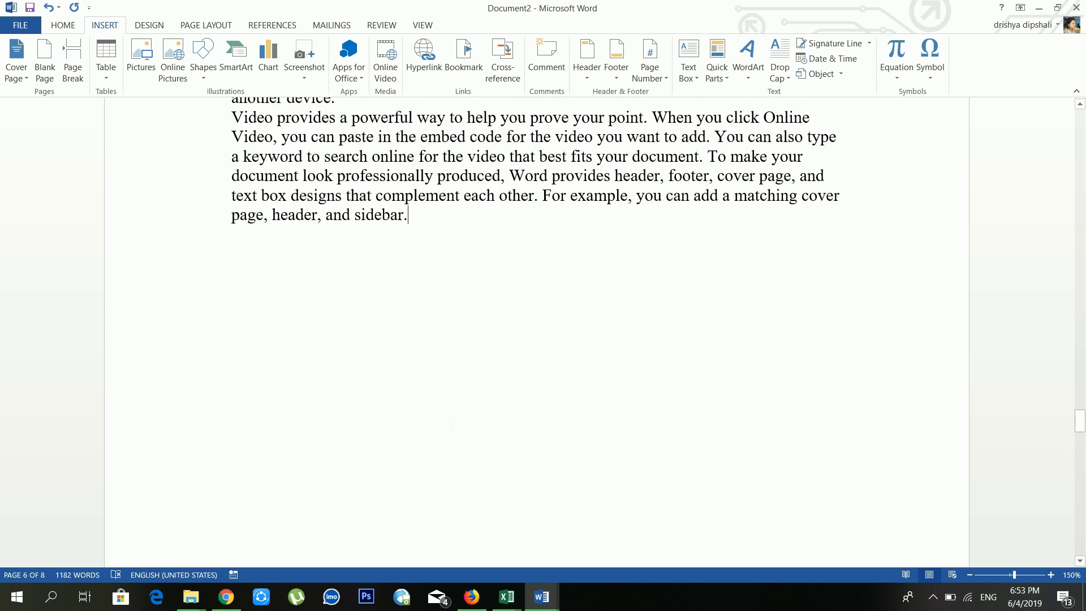
# Step: After 'sidebar.', insert a cross-reference showing bookmark a's text 'Click Insert'
pyautogui.click(507, 60)
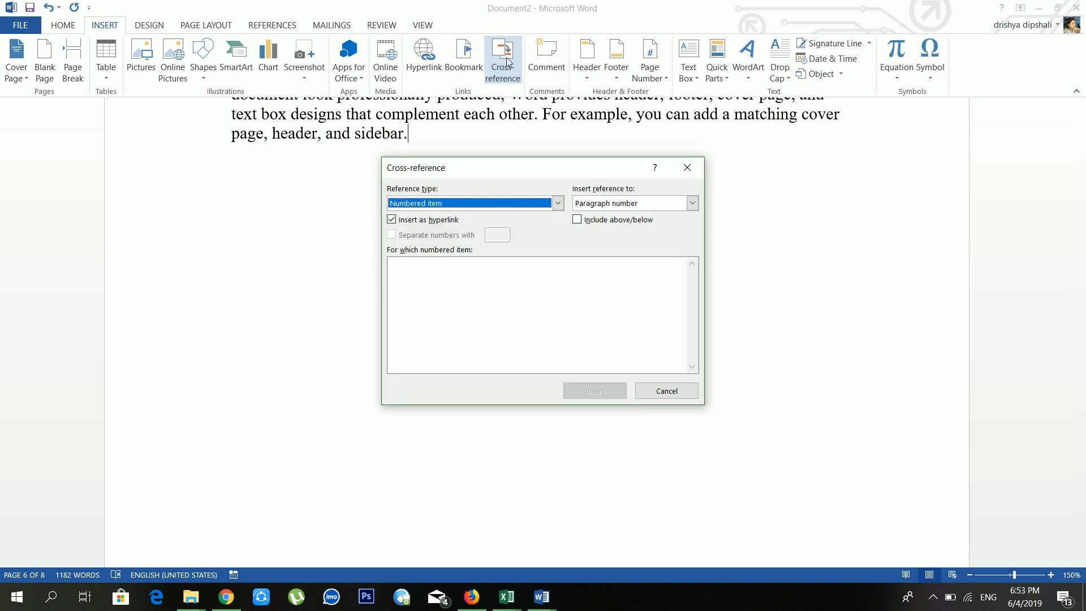
pyautogui.click(511, 204)
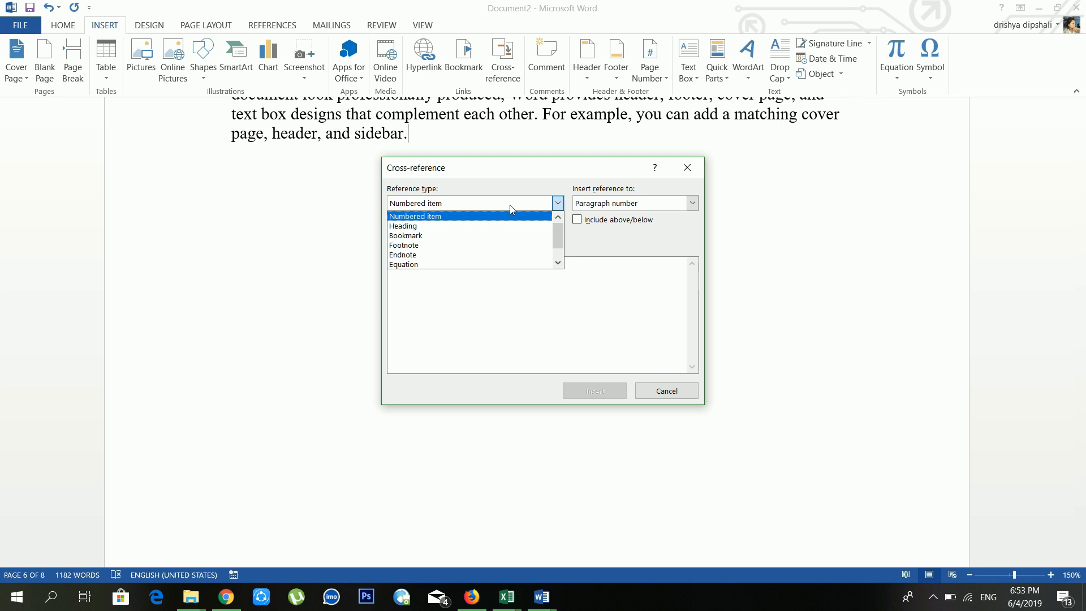
pyautogui.click(445, 238)
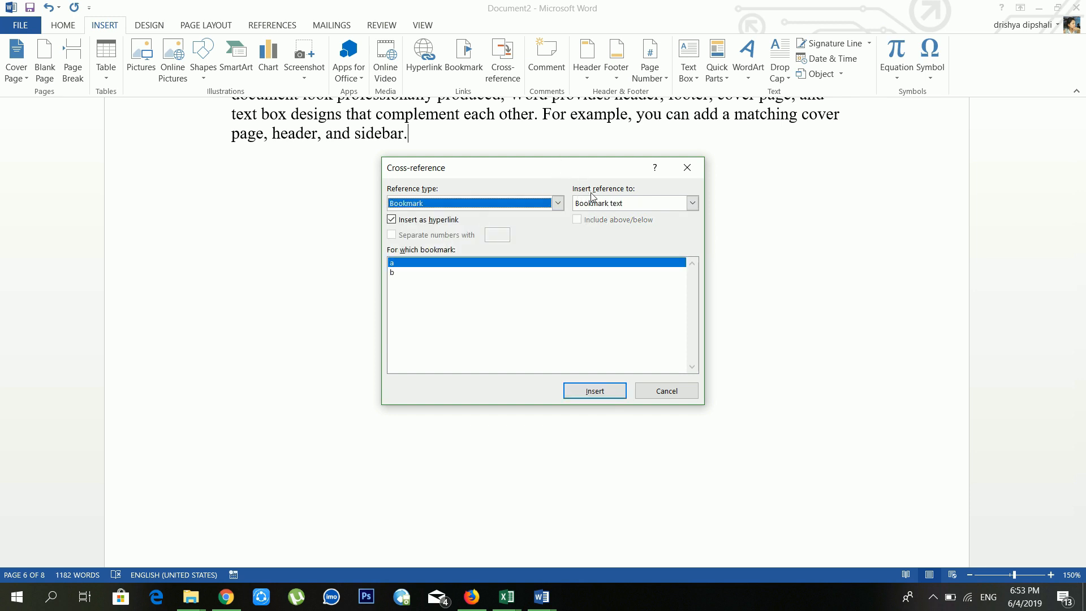
pyautogui.click(644, 205)
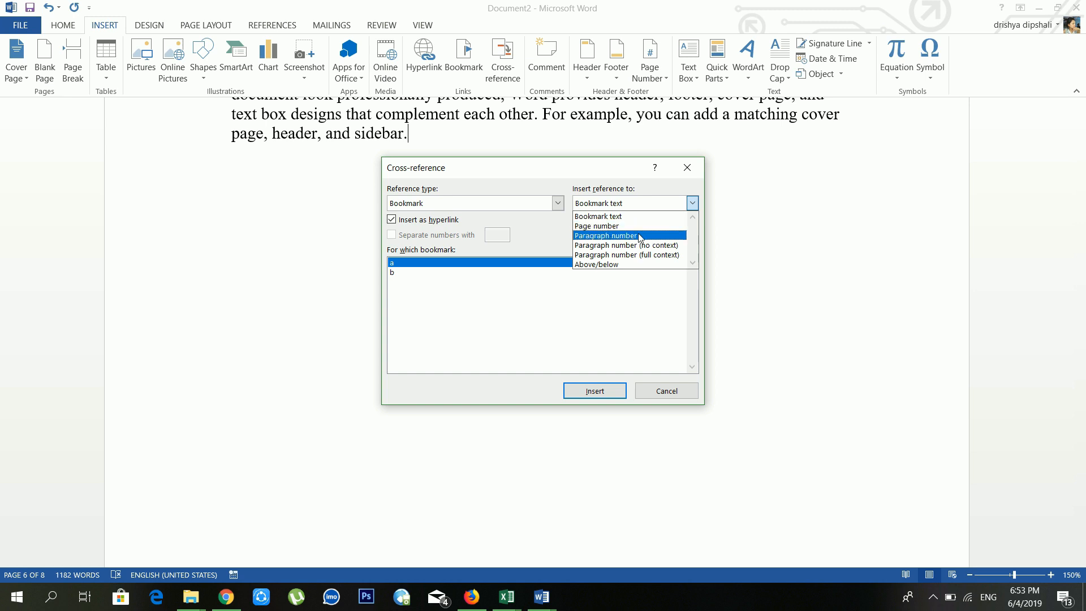
pyautogui.click(639, 218)
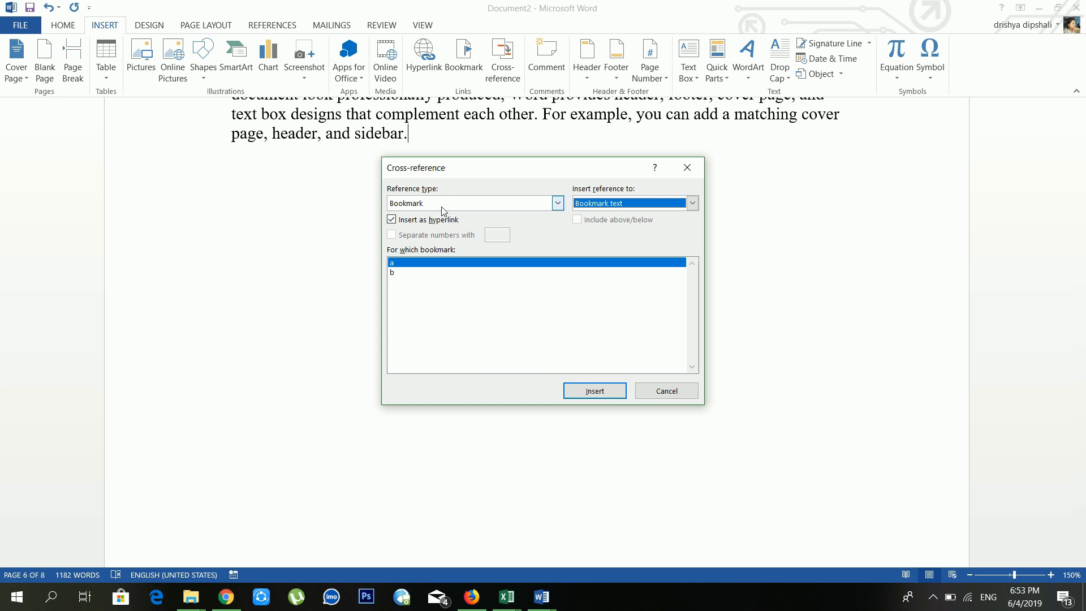
pyautogui.click(412, 263)
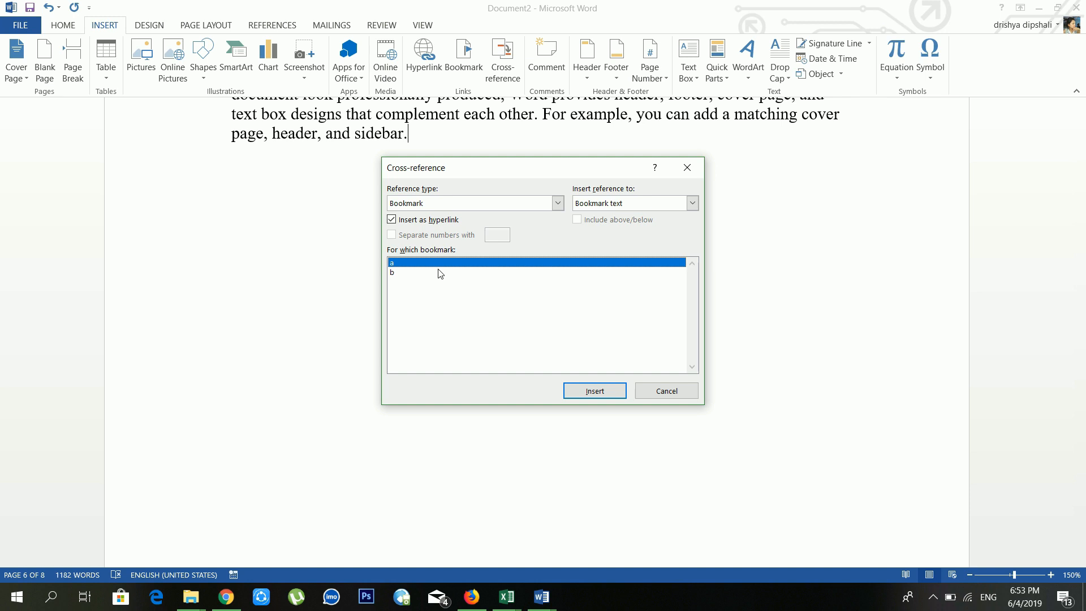
pyautogui.click(572, 391)
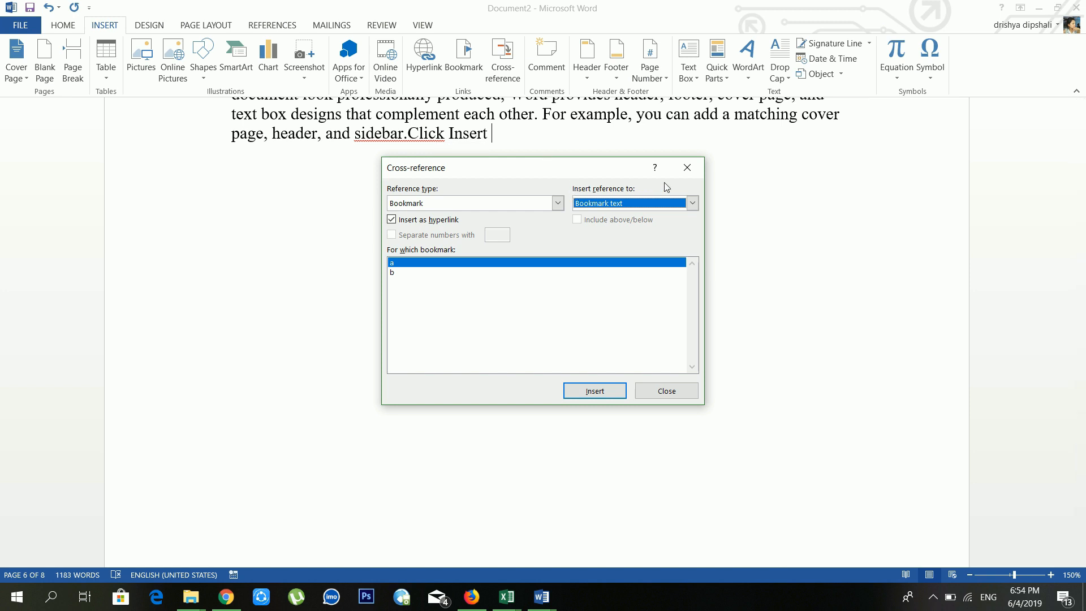
# Step: Add a second cross-reference showing bookmark a's page number, 5
pyautogui.click(625, 205)
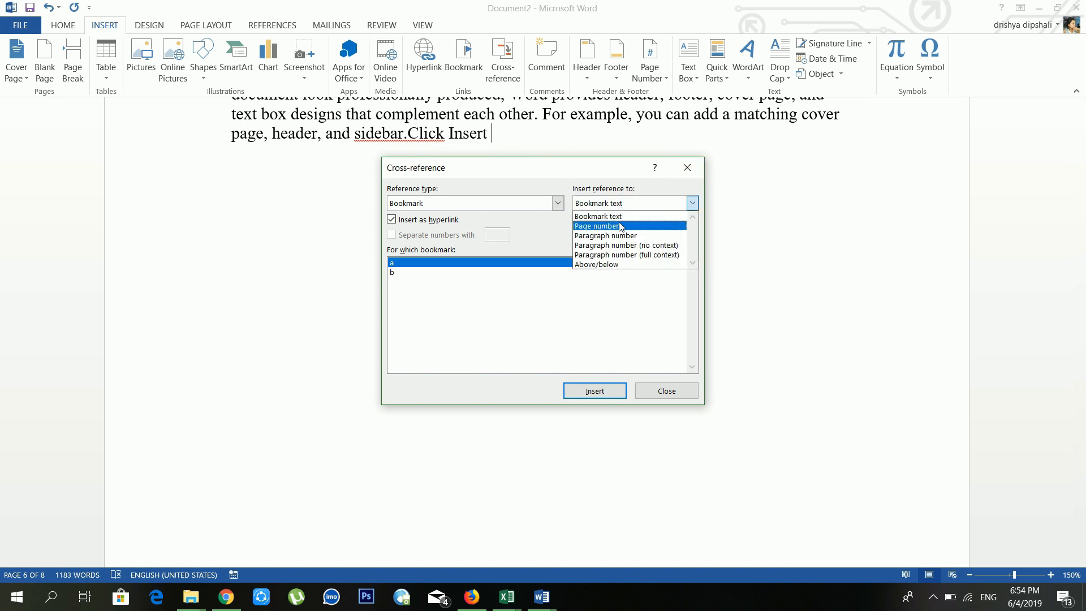
pyautogui.click(620, 222)
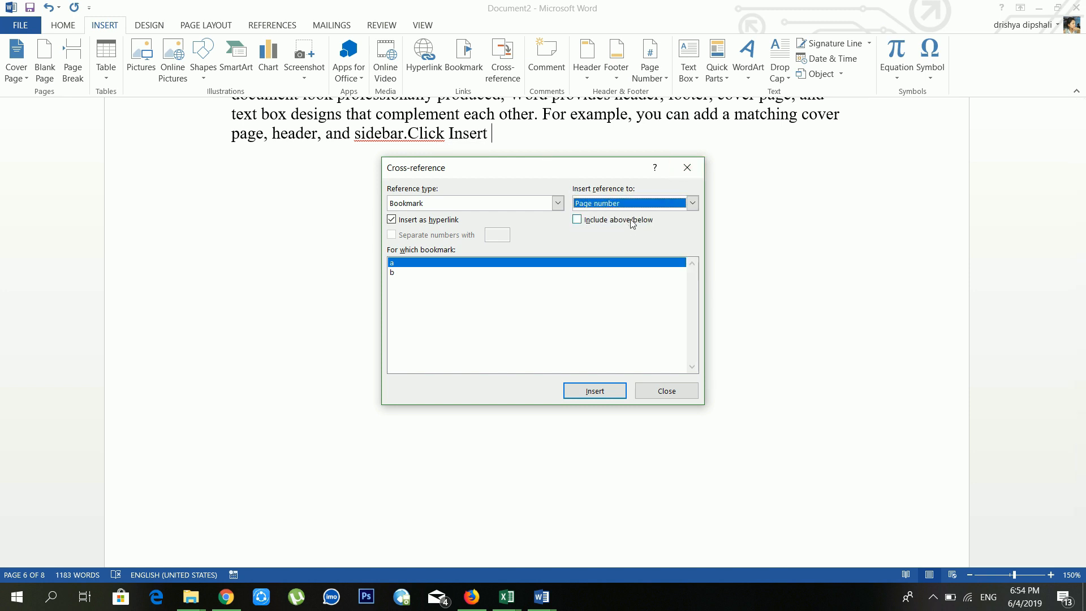
pyautogui.click(693, 203)
pyautogui.click(629, 226)
pyautogui.click(649, 203)
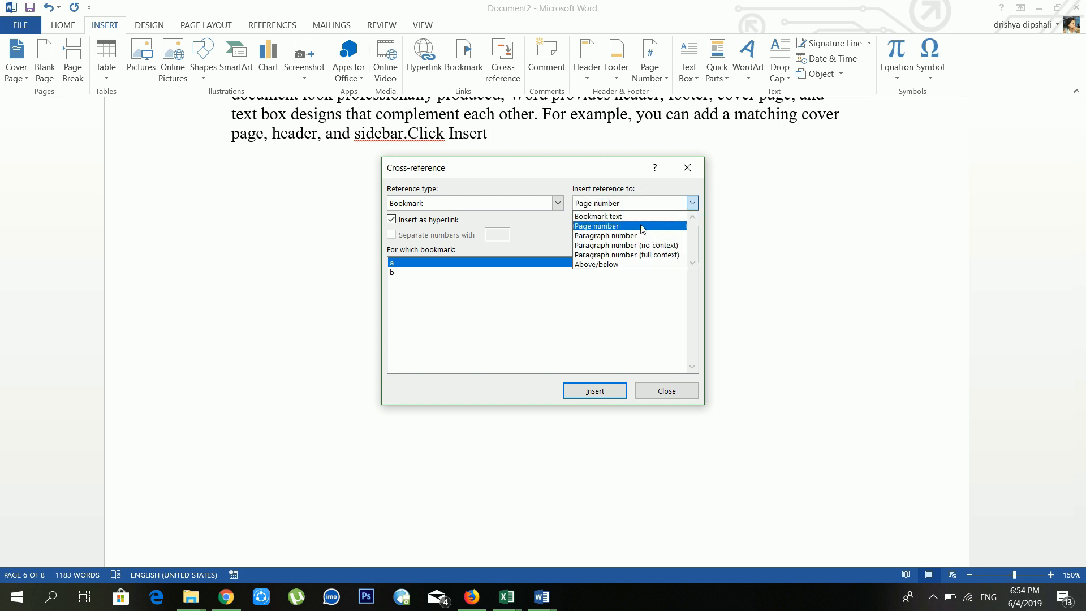
pyautogui.click(643, 227)
pyautogui.click(617, 394)
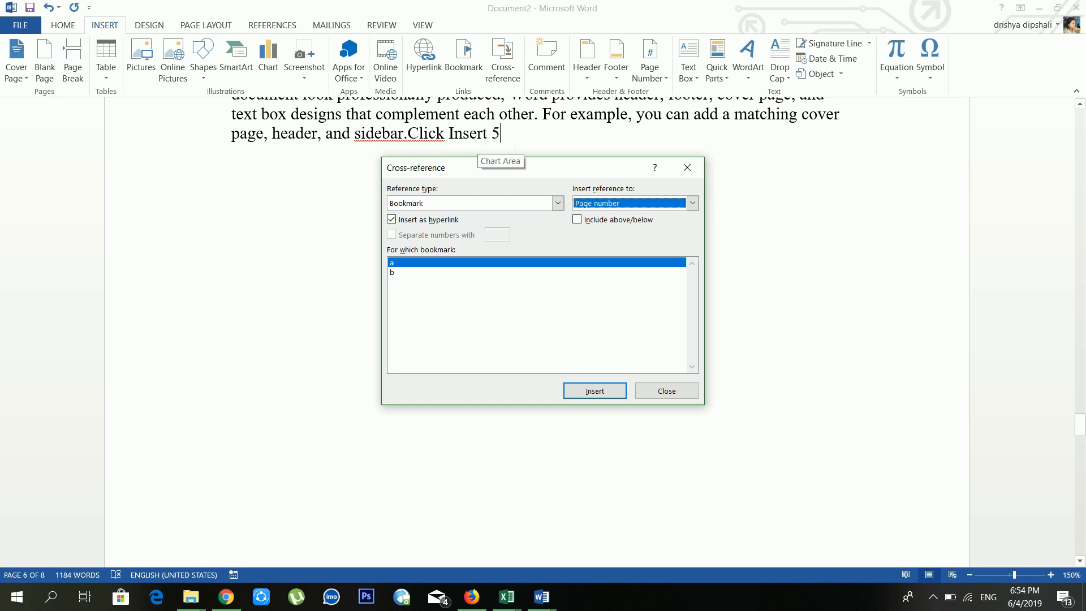
pyautogui.click(687, 168)
pyautogui.scroll(2, 583, 170)
pyautogui.scroll(3, 561, 170)
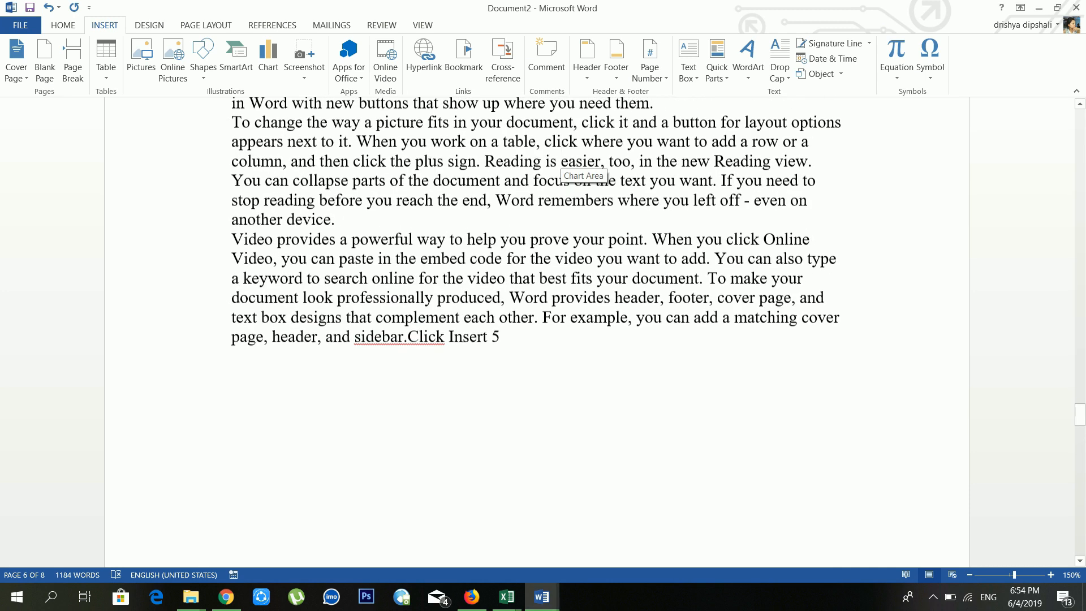
# Step: Comment 'this is my first paragraph' on the sentence beginning 'Word provides header…'
pyautogui.scroll(10, 665, 188)
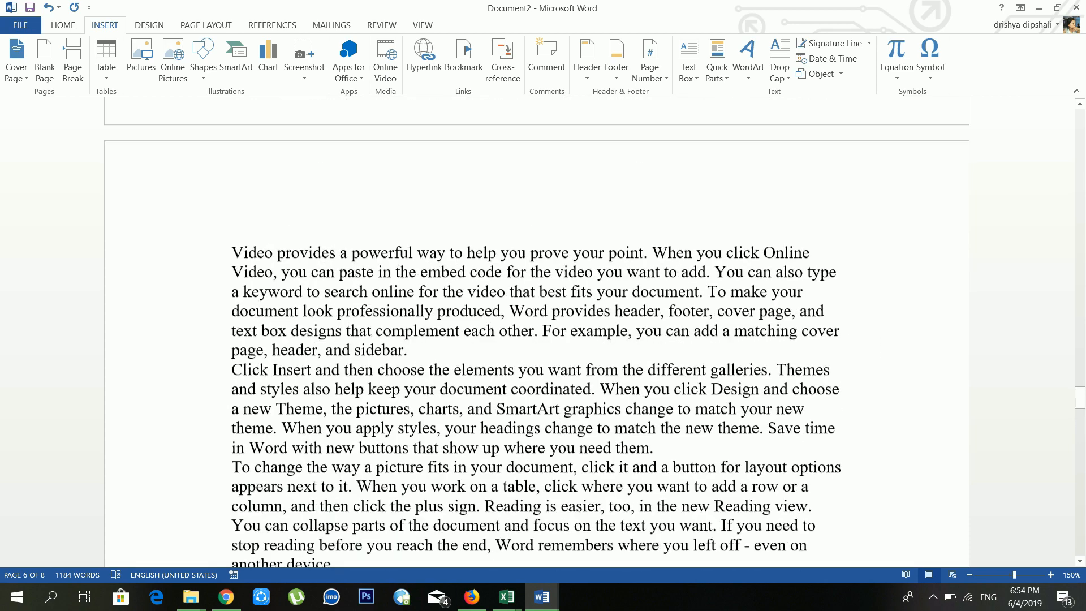
pyautogui.moveTo(571, 228); pyautogui.dragTo(512, 211)
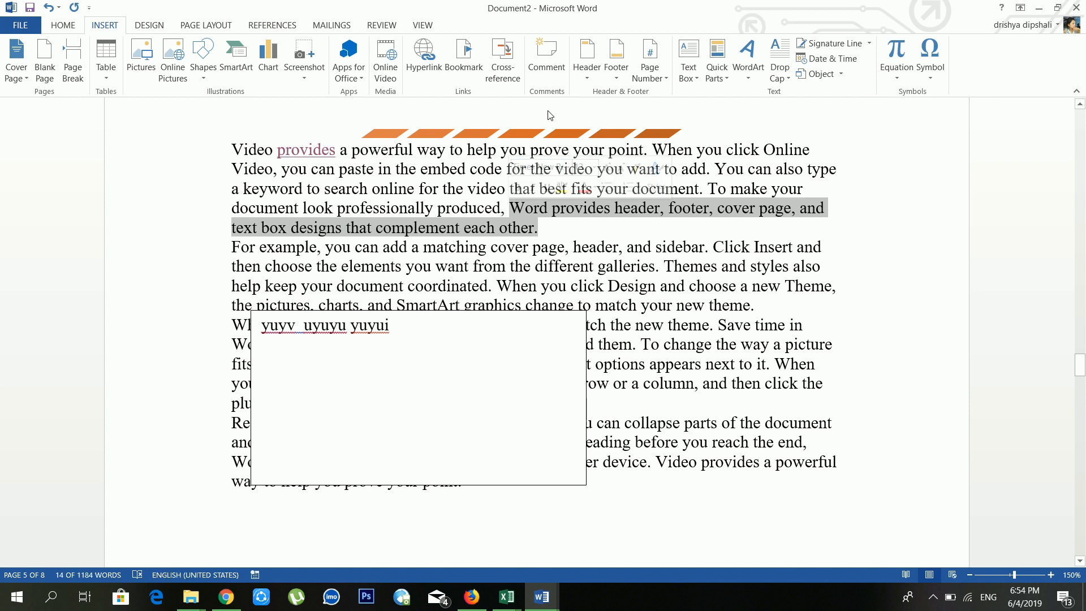
pyautogui.click(547, 57)
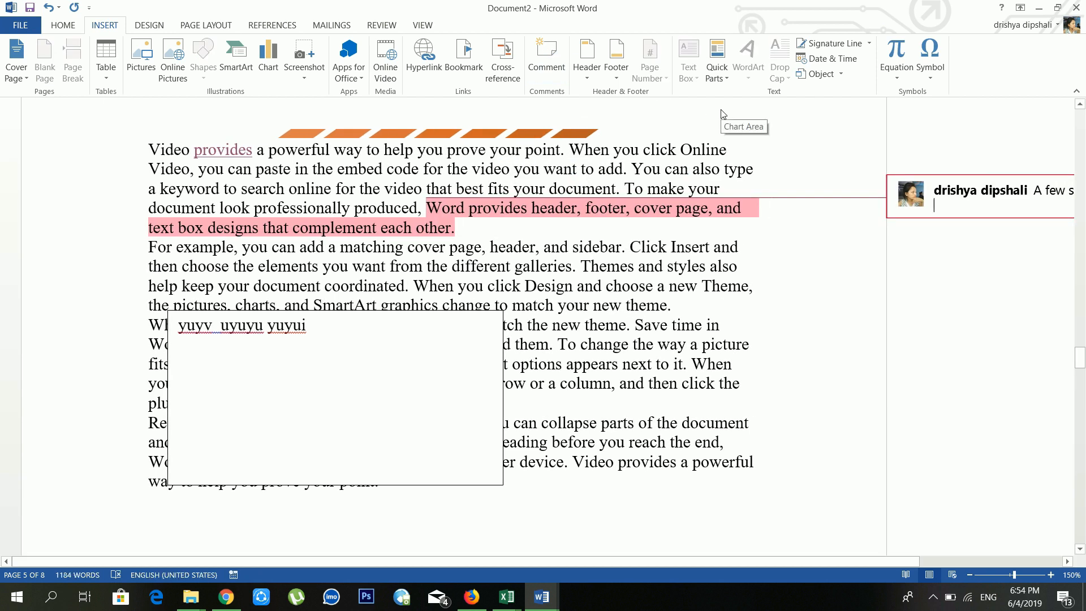
pyautogui.write('this is m')
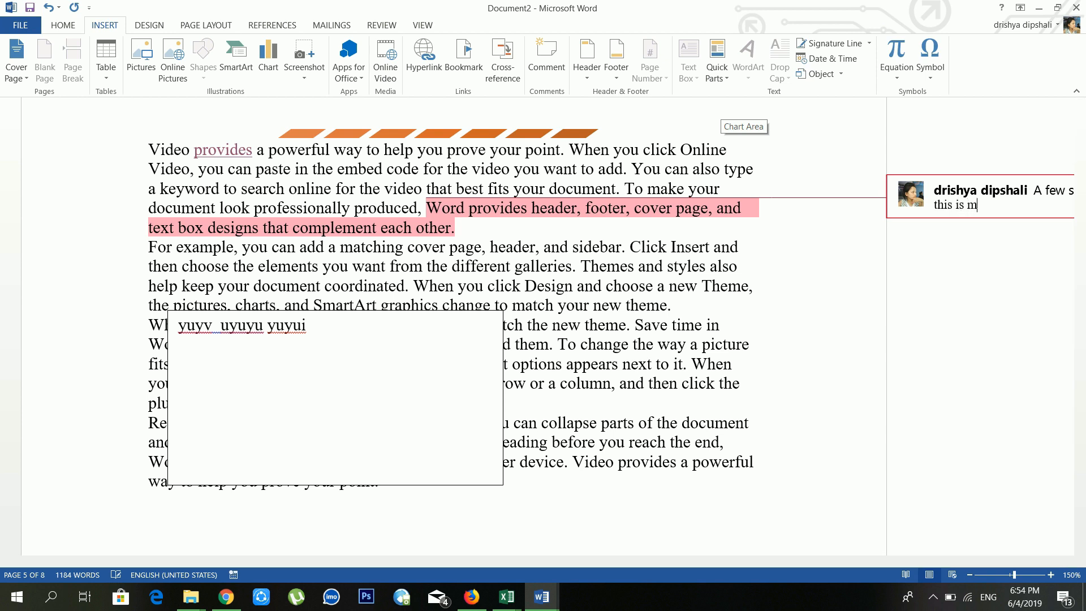
pyautogui.write('y first paragraph')
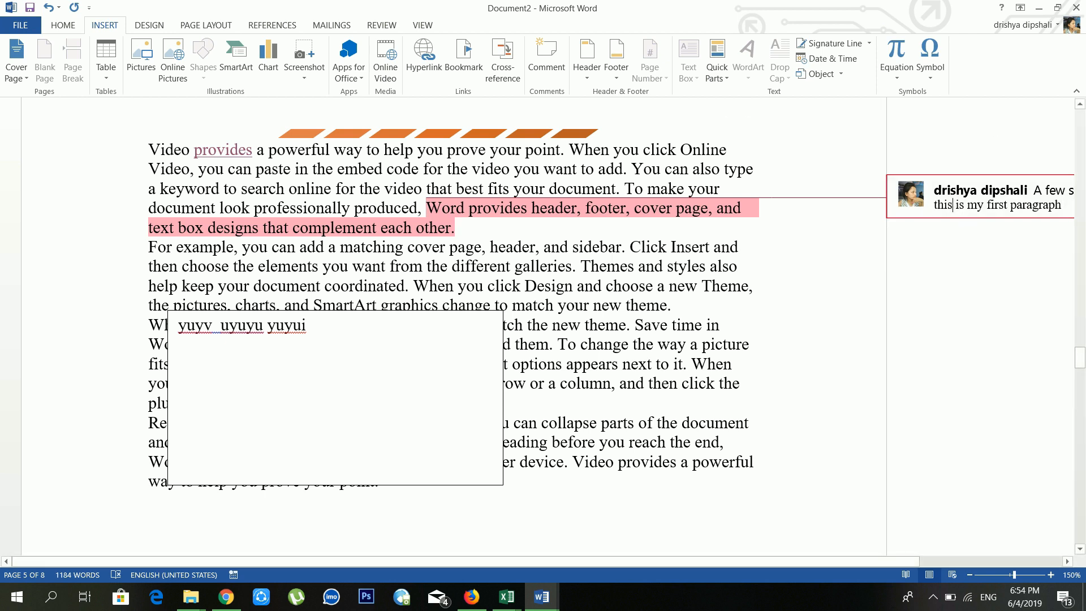
pyautogui.click(608, 246)
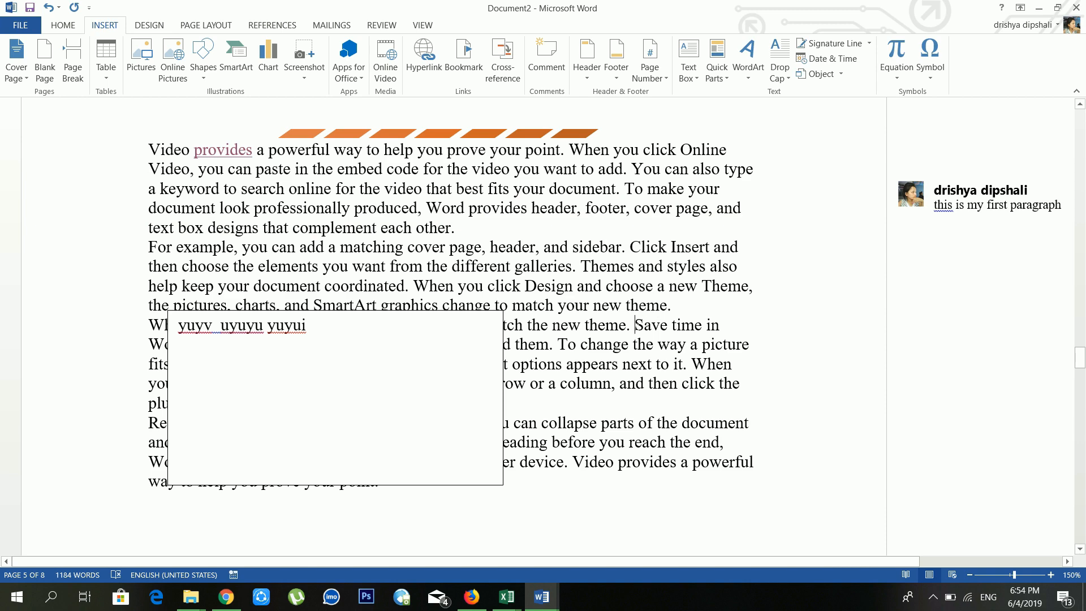
pyautogui.scroll(7, 453, 329)
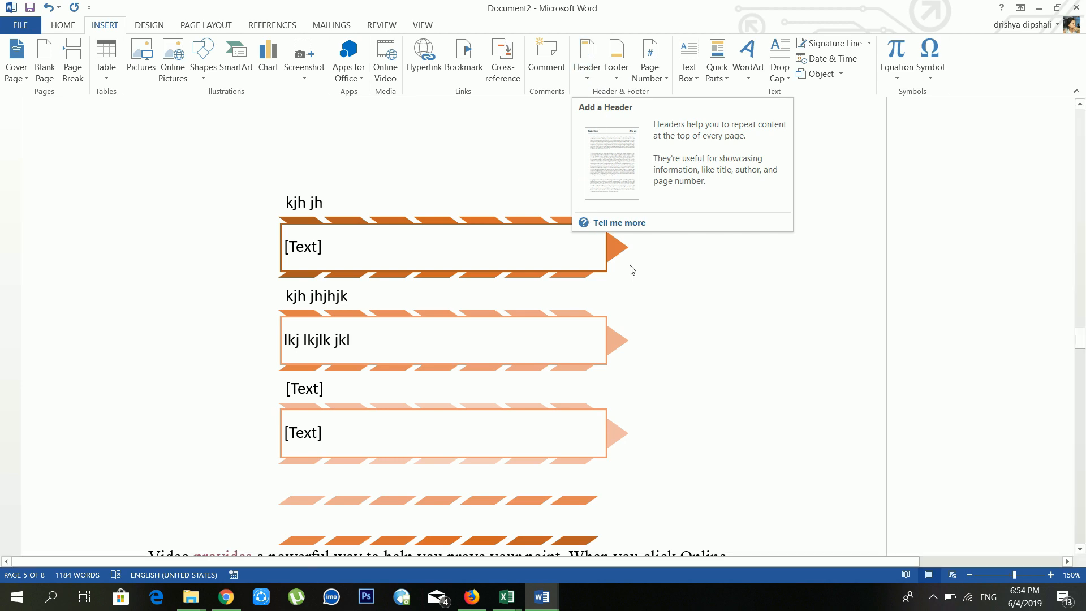
pyautogui.scroll(-10, 630, 267)
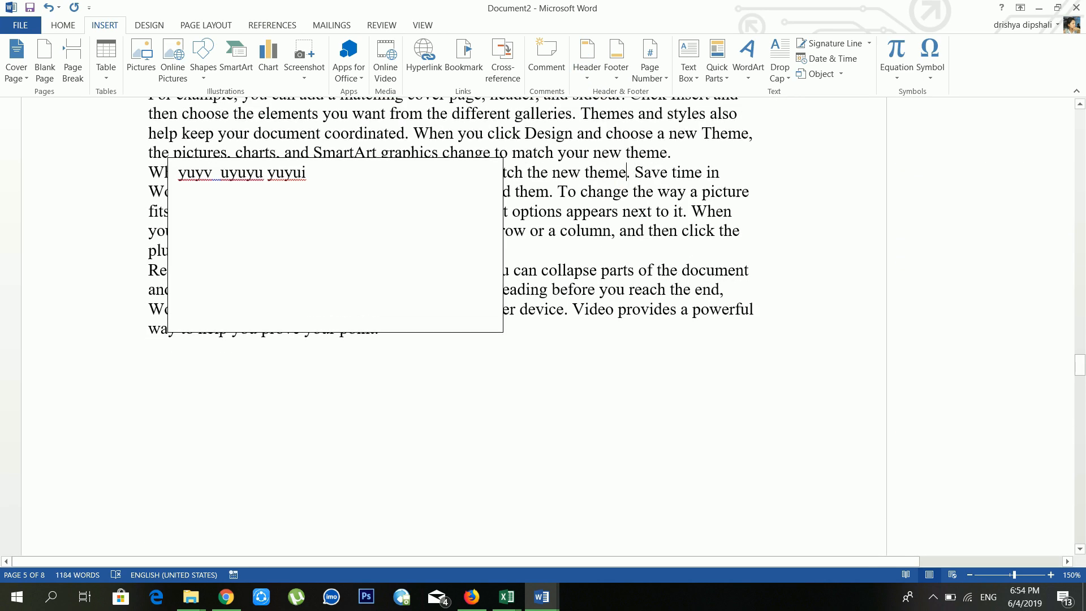
pyautogui.scroll(2, 453, 266)
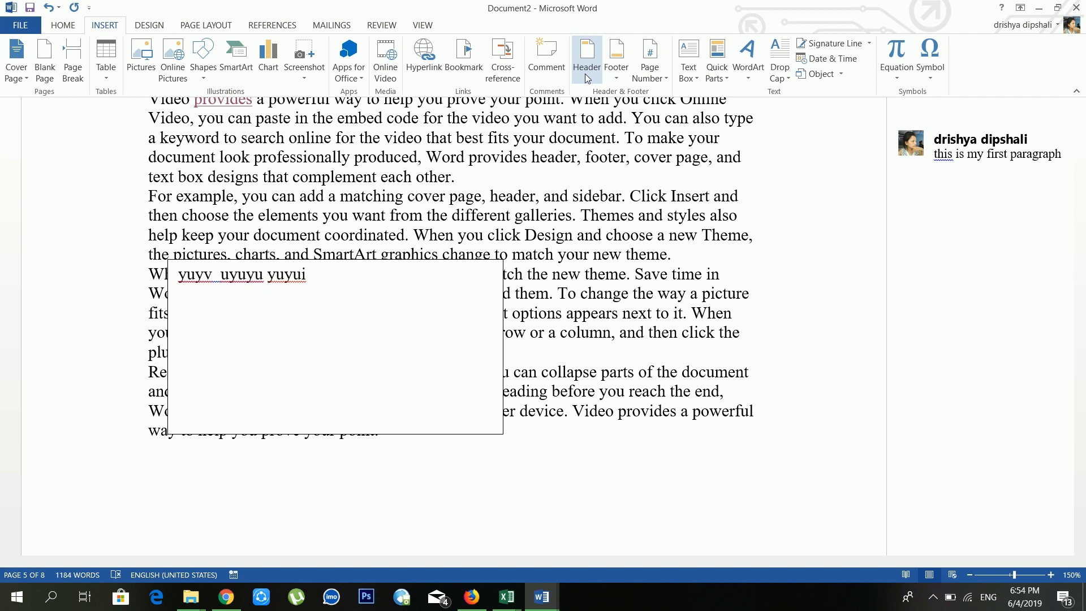
# Step: Add a blank header reading 'computer science'
pyautogui.click(598, 63)
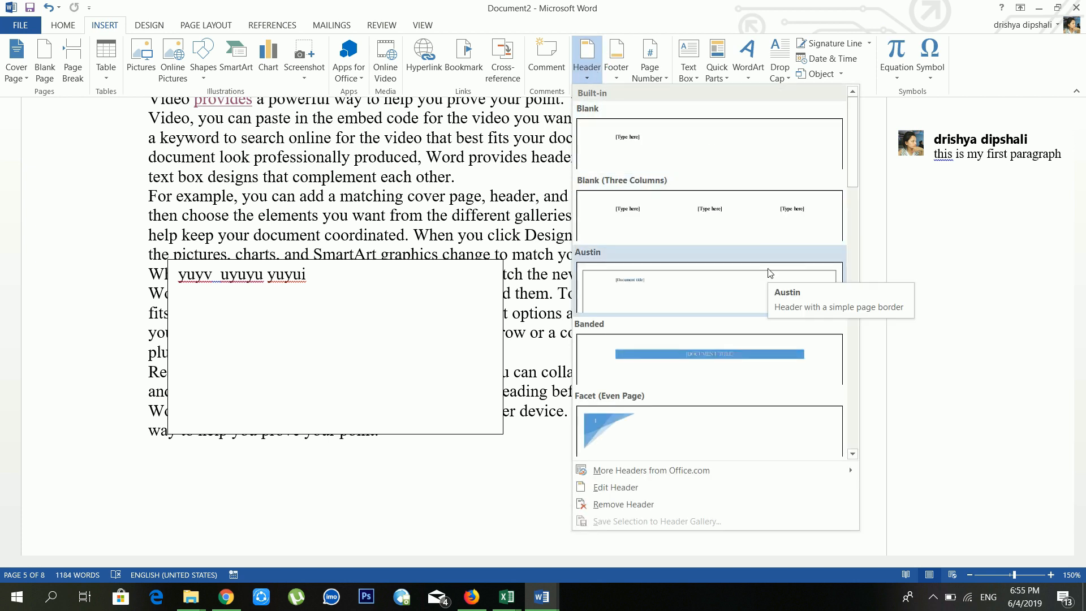
pyautogui.press('Escape')
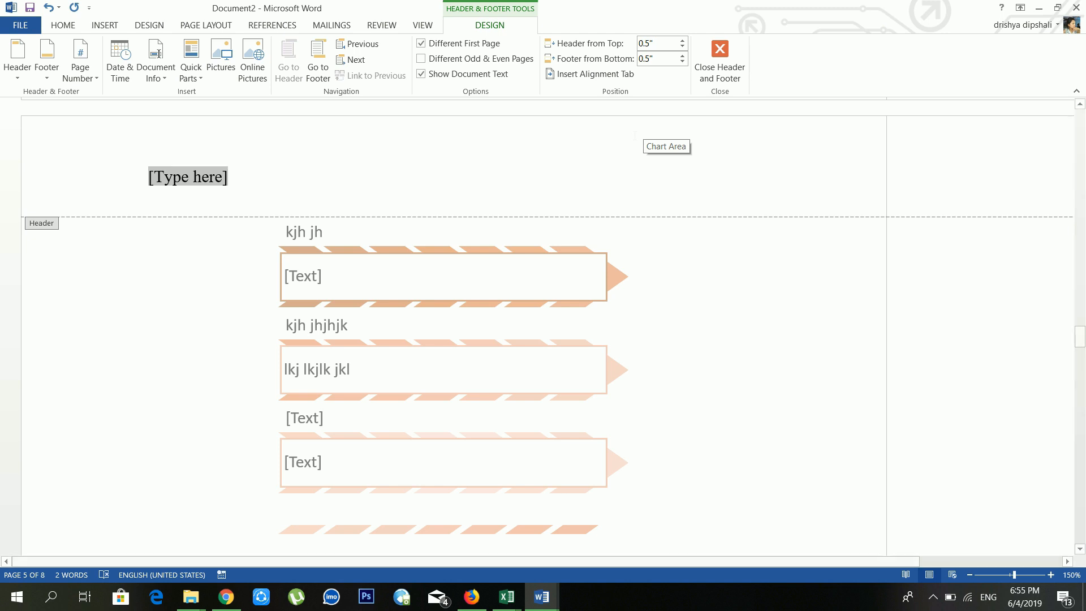
pyautogui.write('computer sci')
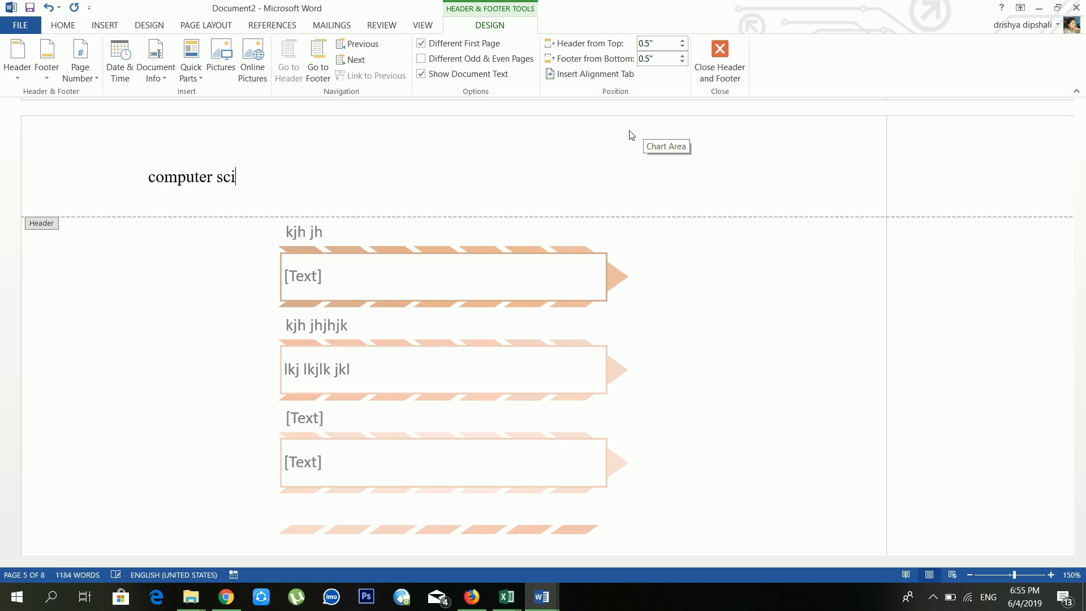
pyautogui.write('ence')
# Step: Type the author's name in the footer and close header and footer editing
pyautogui.scroll(-10, 431, 177)
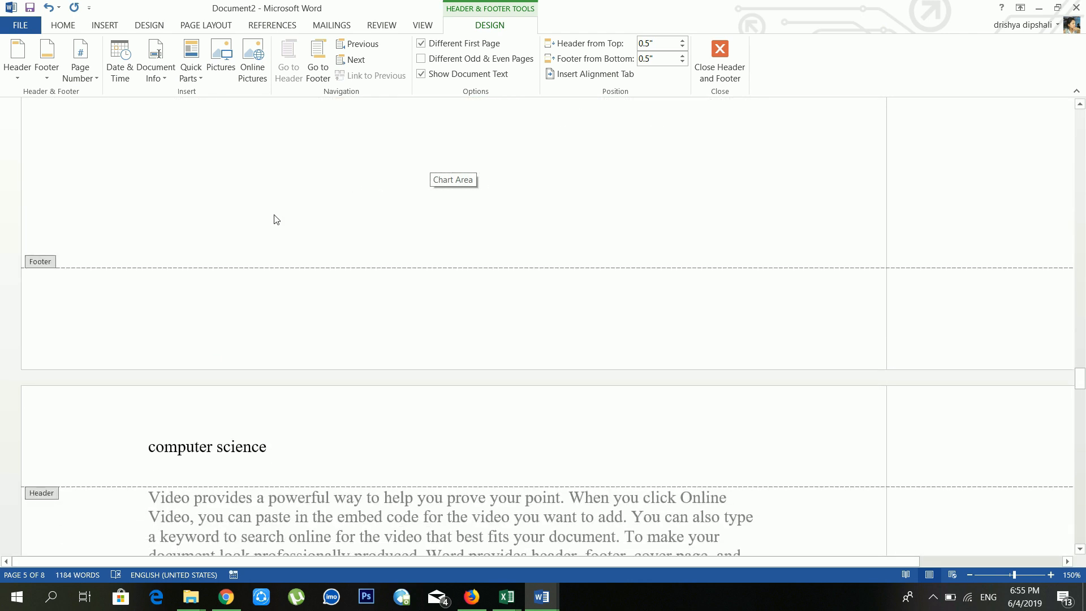
pyautogui.click(167, 296)
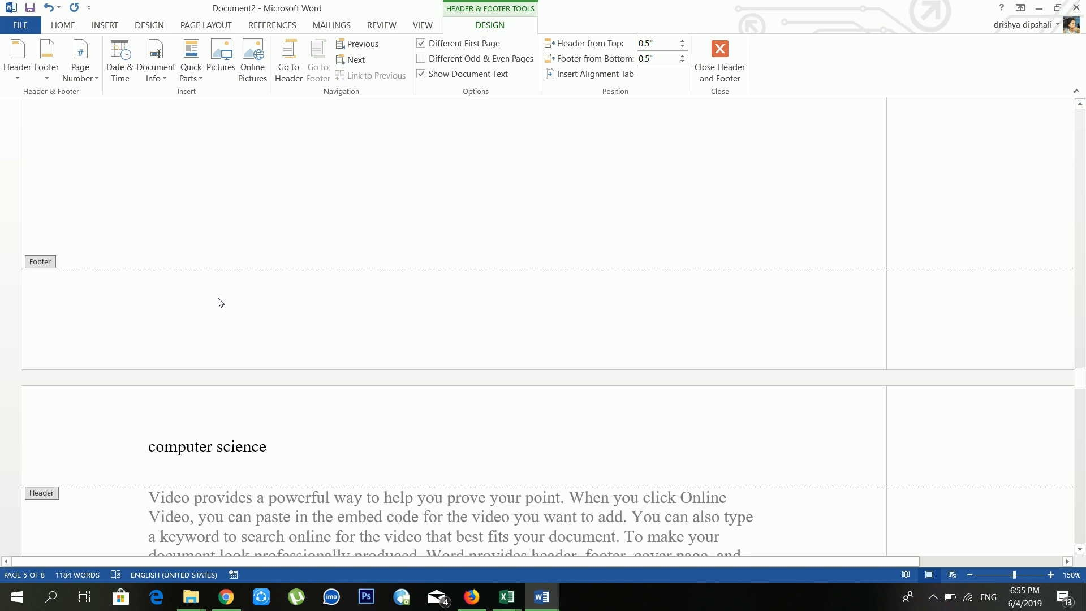
pyautogui.write('by dipesh rai')
pyautogui.click(720, 57)
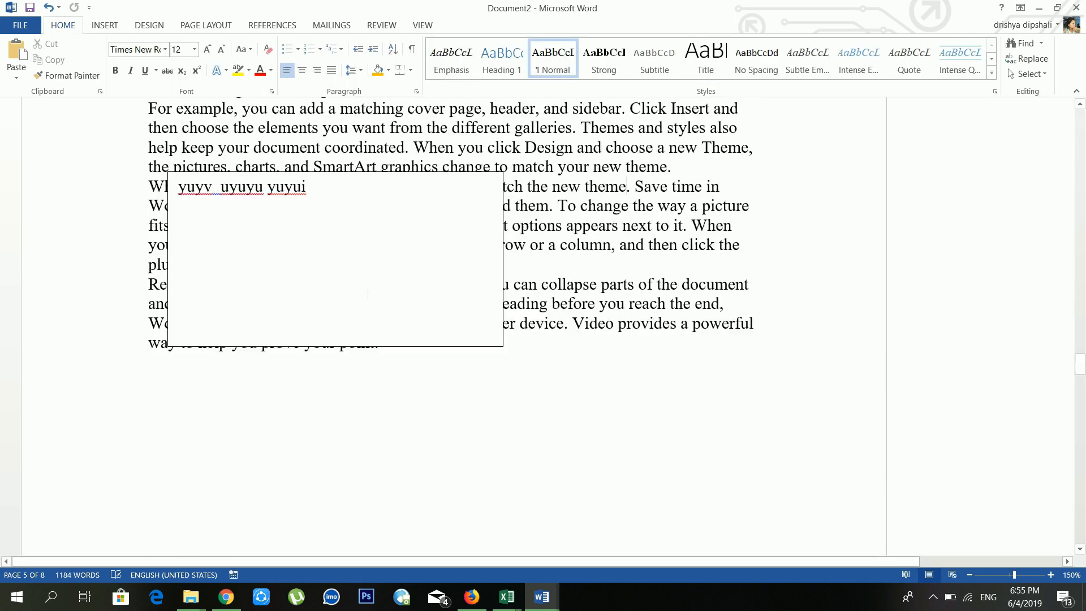
pyautogui.scroll(6, 258, 325)
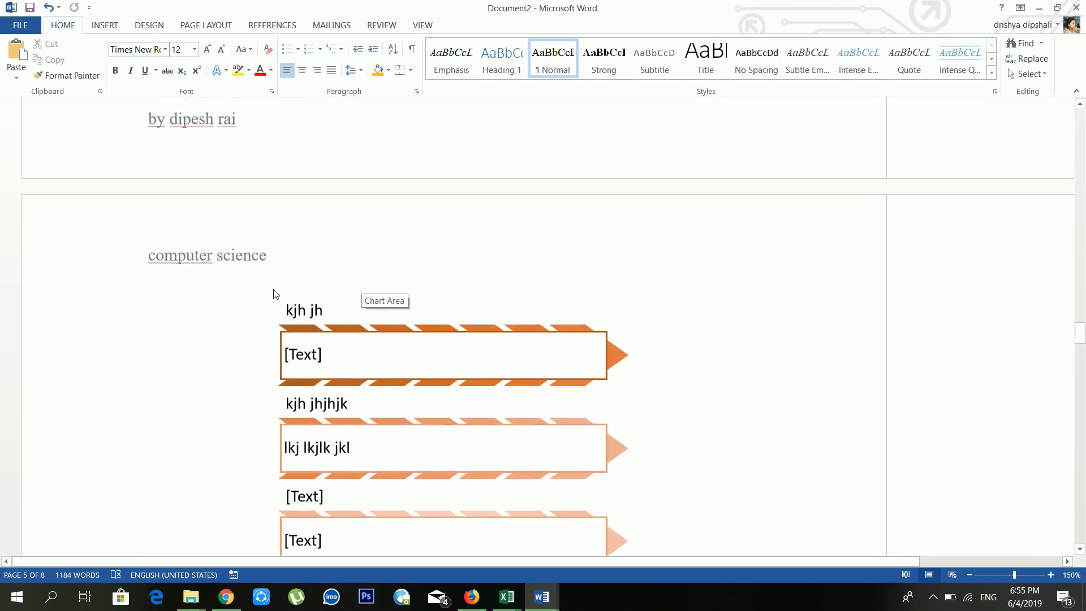
pyautogui.scroll(-3, 258, 325)
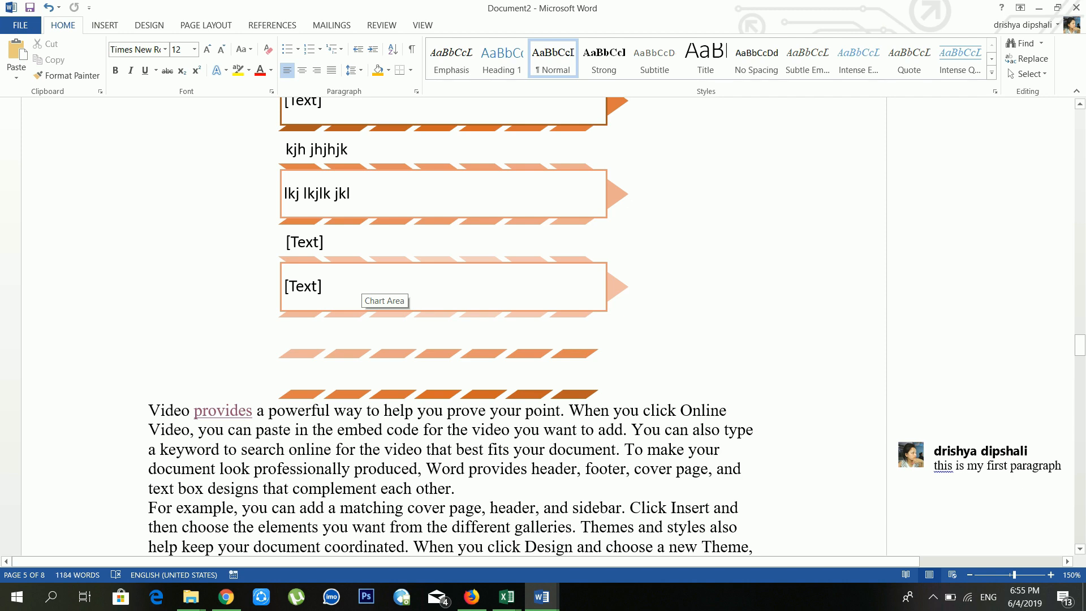
pyautogui.scroll(2, 311, 383)
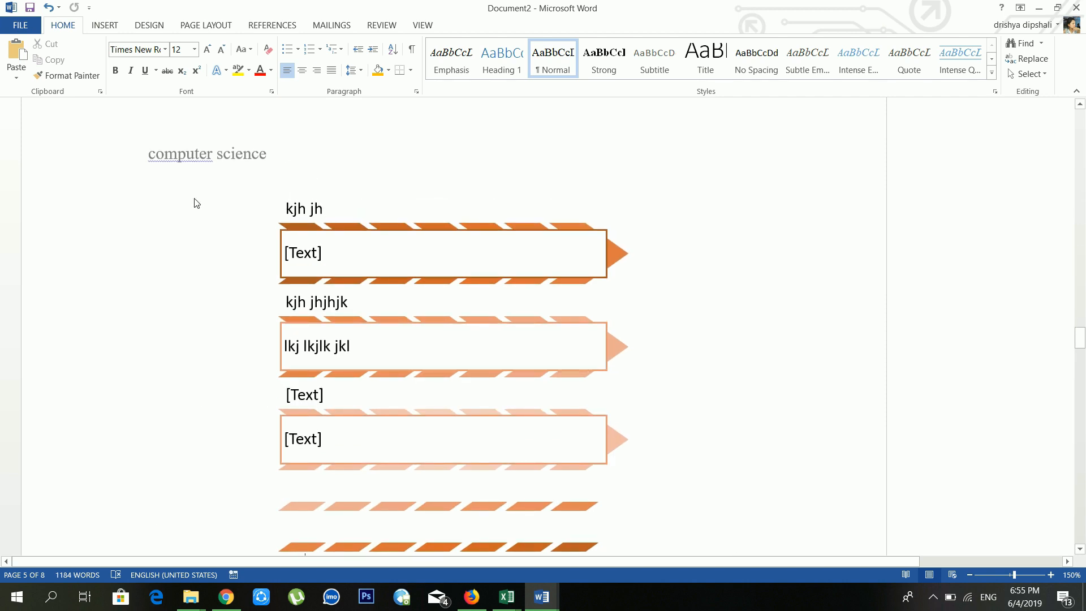
pyautogui.scroll(-14, 452, 326)
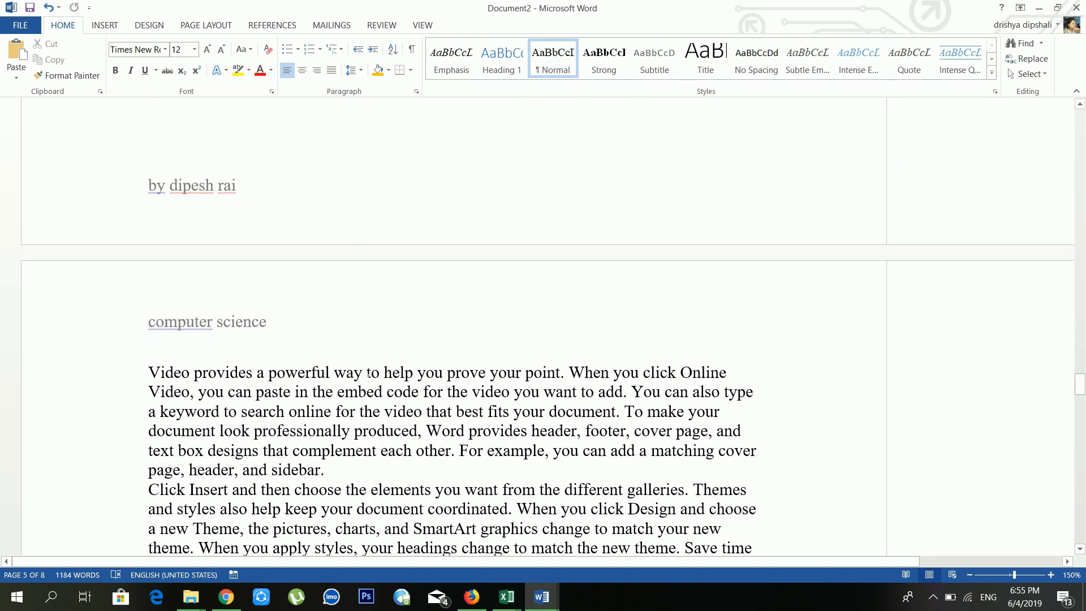
pyautogui.scroll(-19, 373, 356)
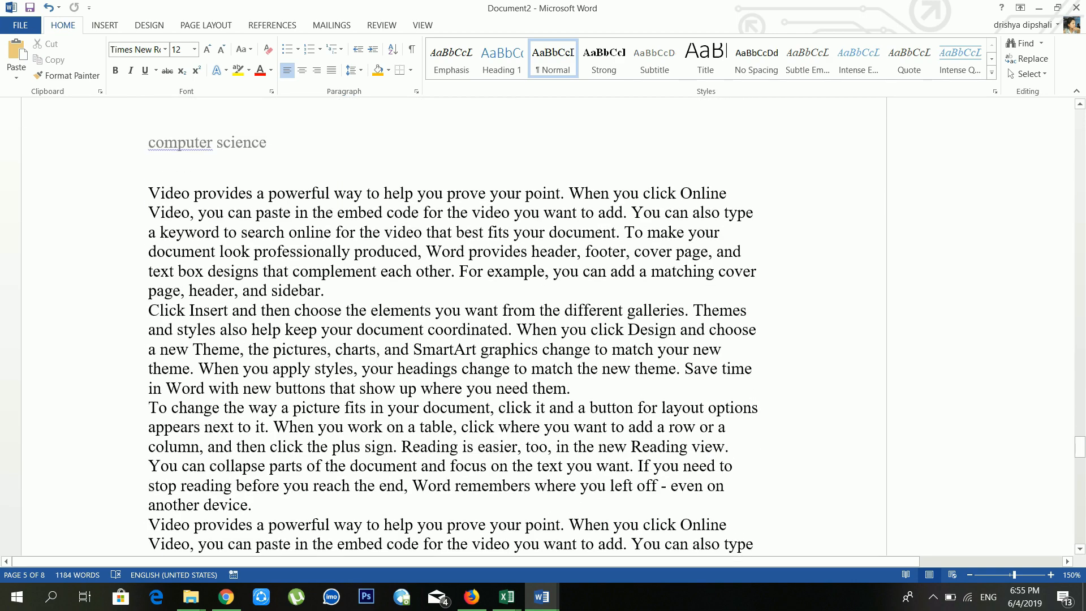
pyautogui.click(381, 340)
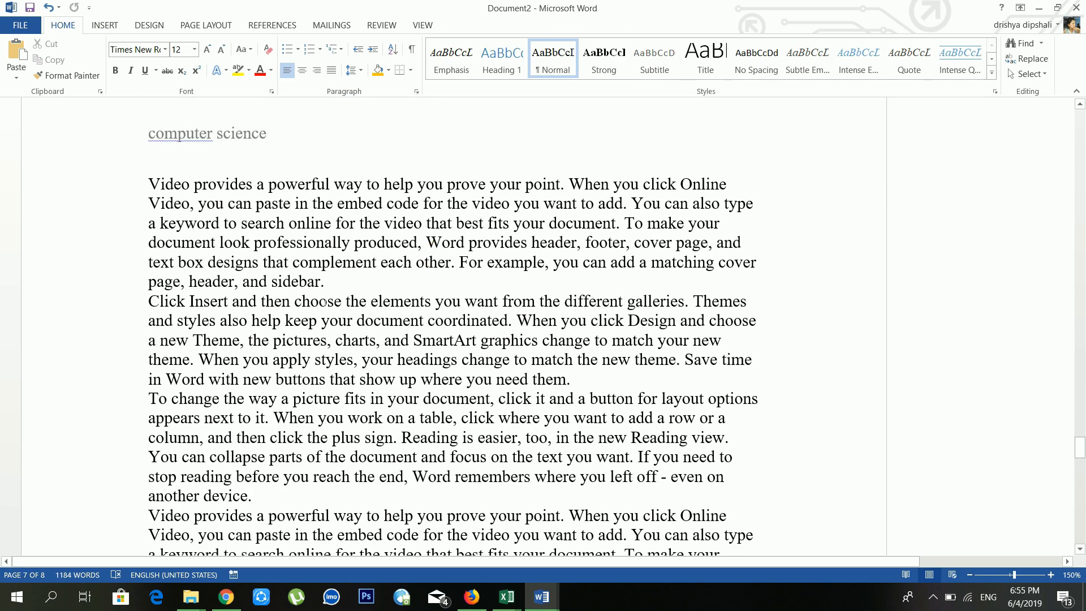
pyautogui.scroll(-8, 385, 277)
pyautogui.scroll(10, 384, 277)
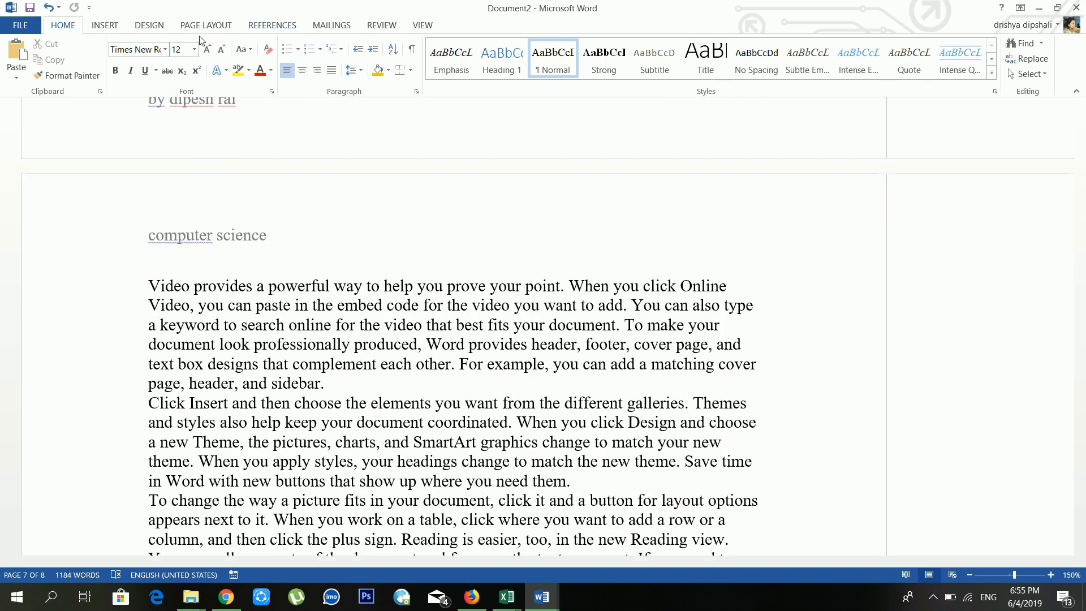
# Step: Insert Plain Number 3 page numbers at the bottom right of every page
pyautogui.click(101, 25)
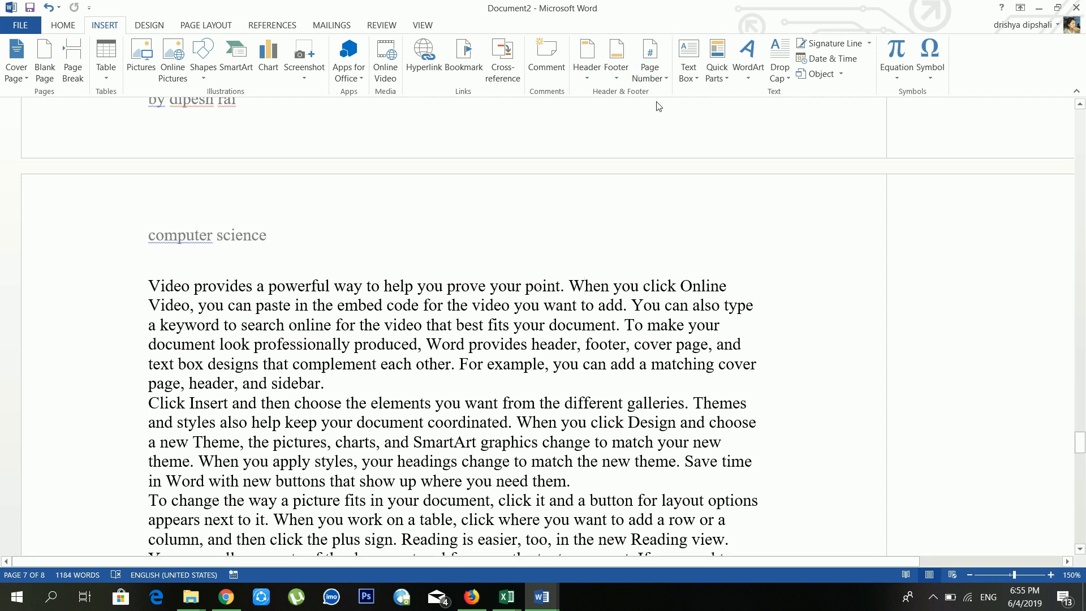
pyautogui.click(661, 79)
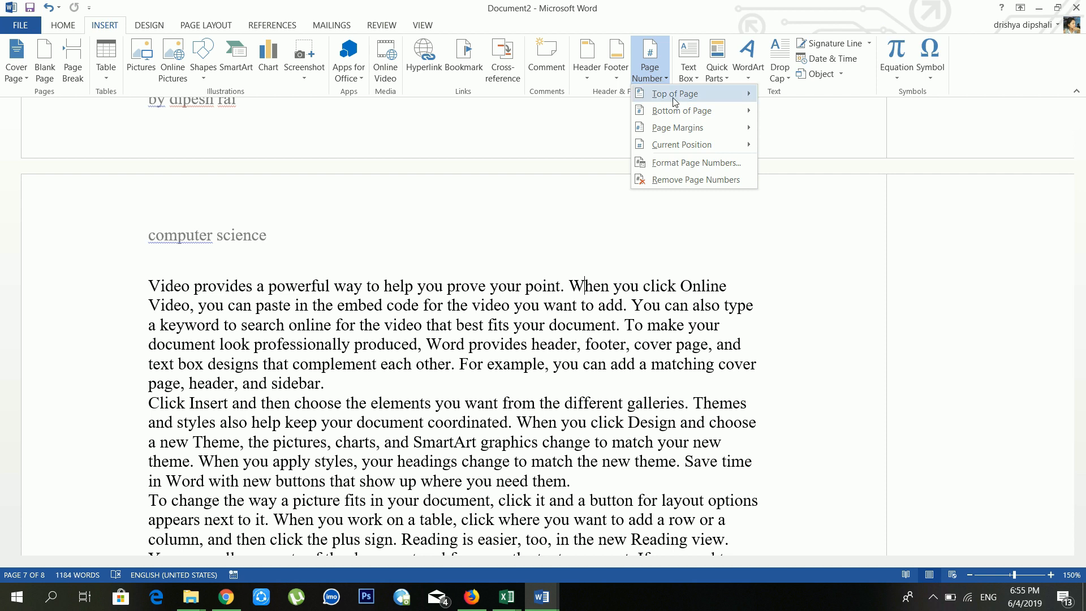
pyautogui.moveTo(678, 99)
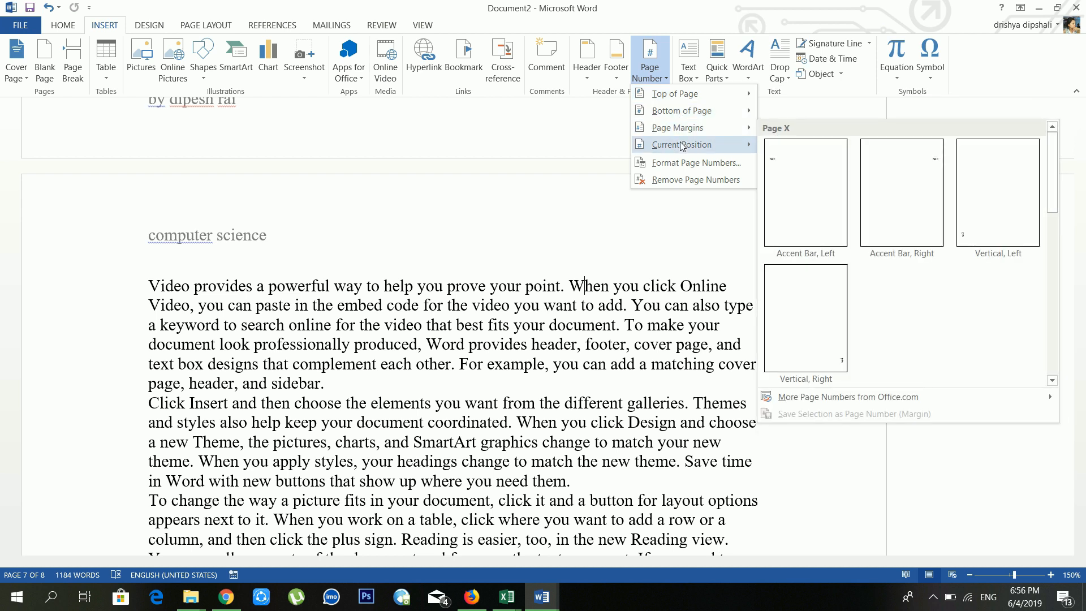
pyautogui.moveTo(682, 146)
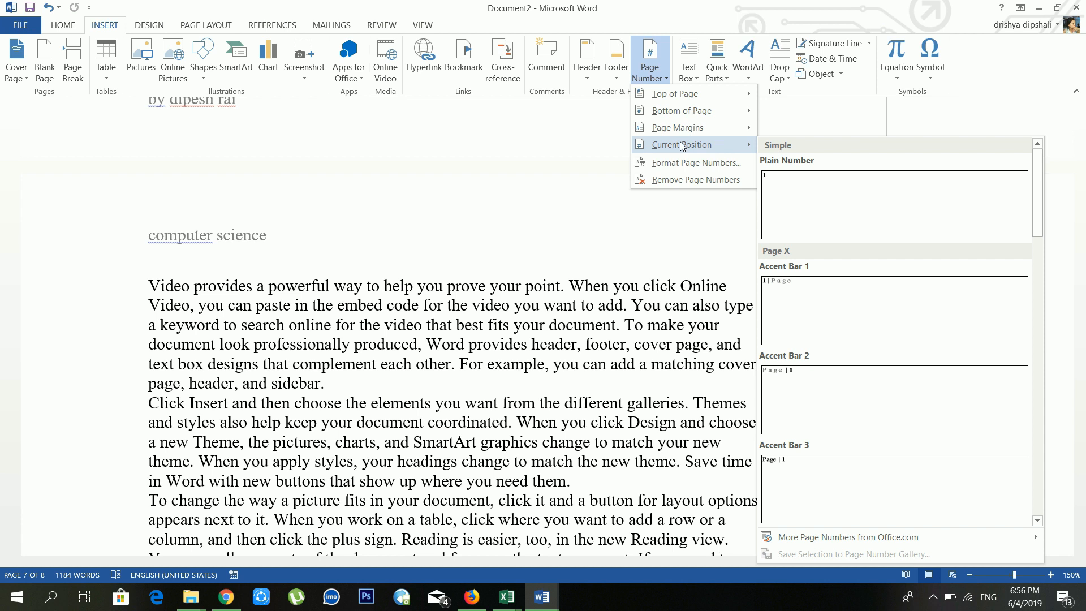
pyautogui.moveTo(685, 101)
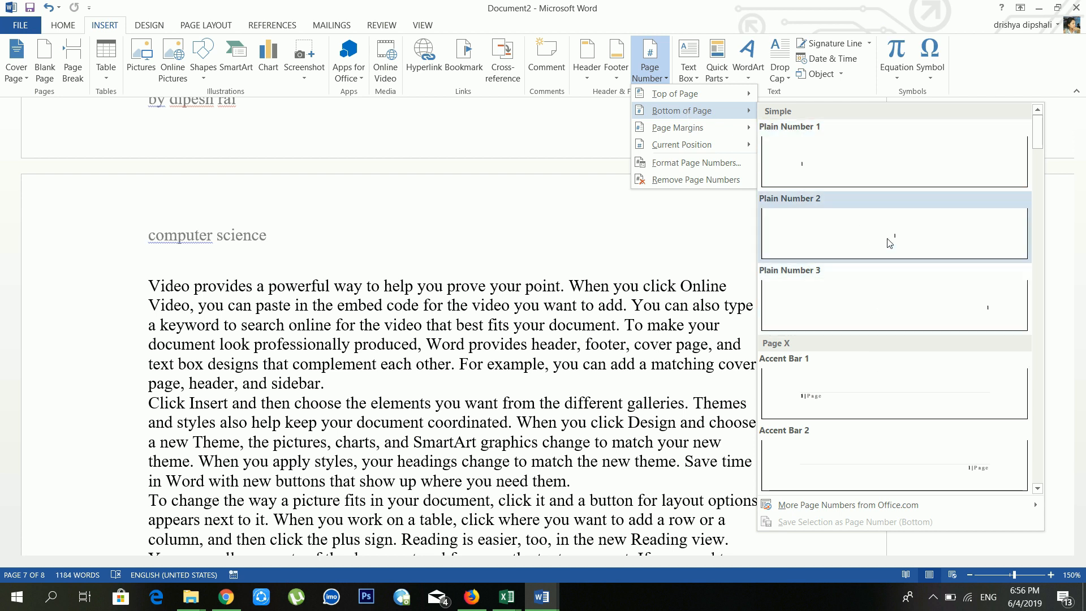
pyautogui.click(901, 303)
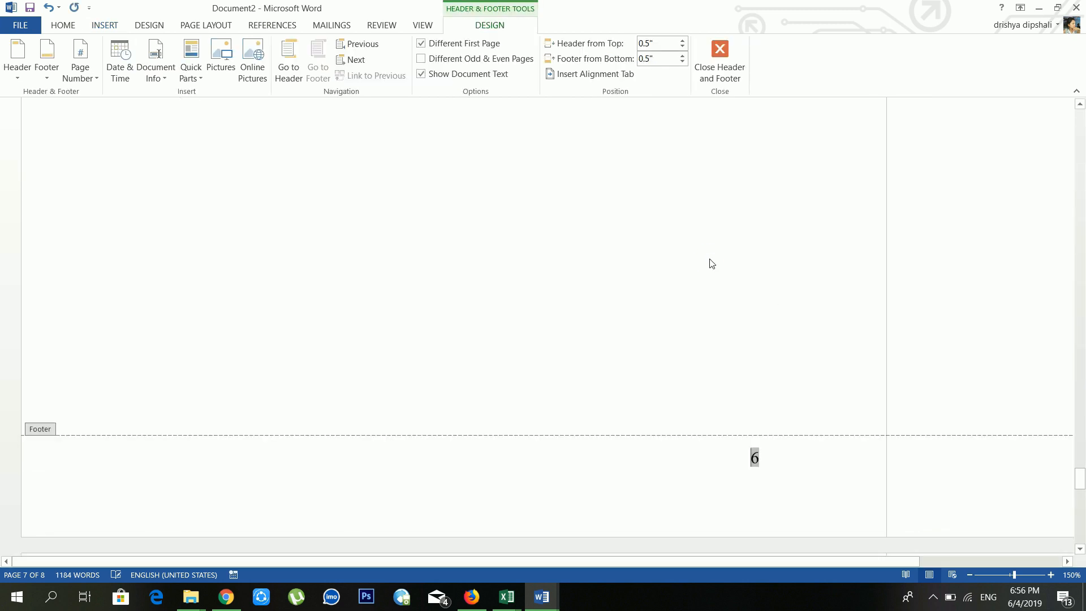
pyautogui.doubleClick(707, 258)
pyautogui.scroll(-15, 708, 258)
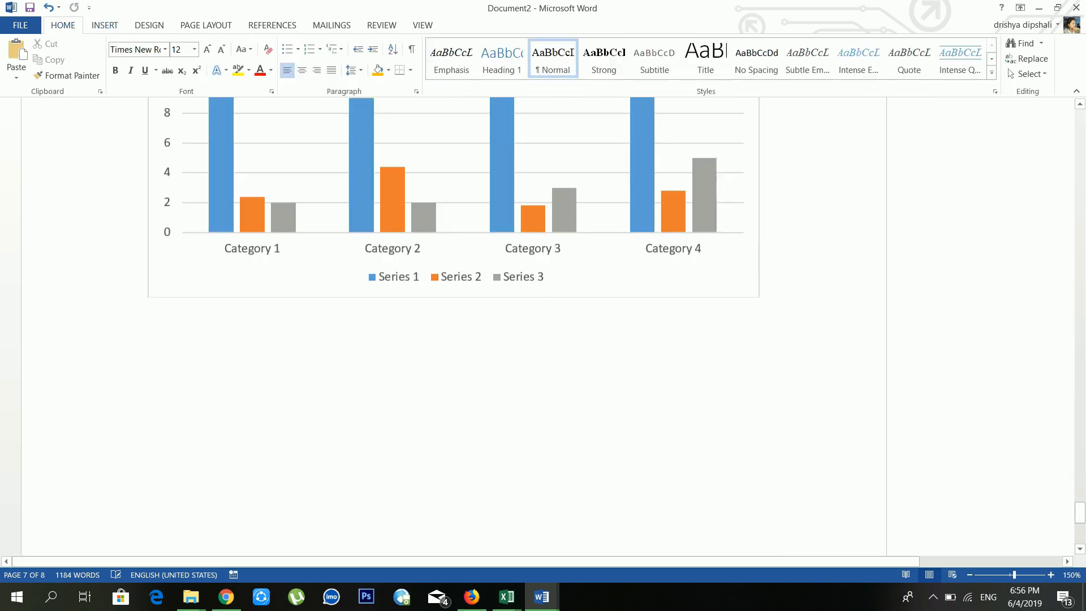
pyautogui.scroll(20, 708, 226)
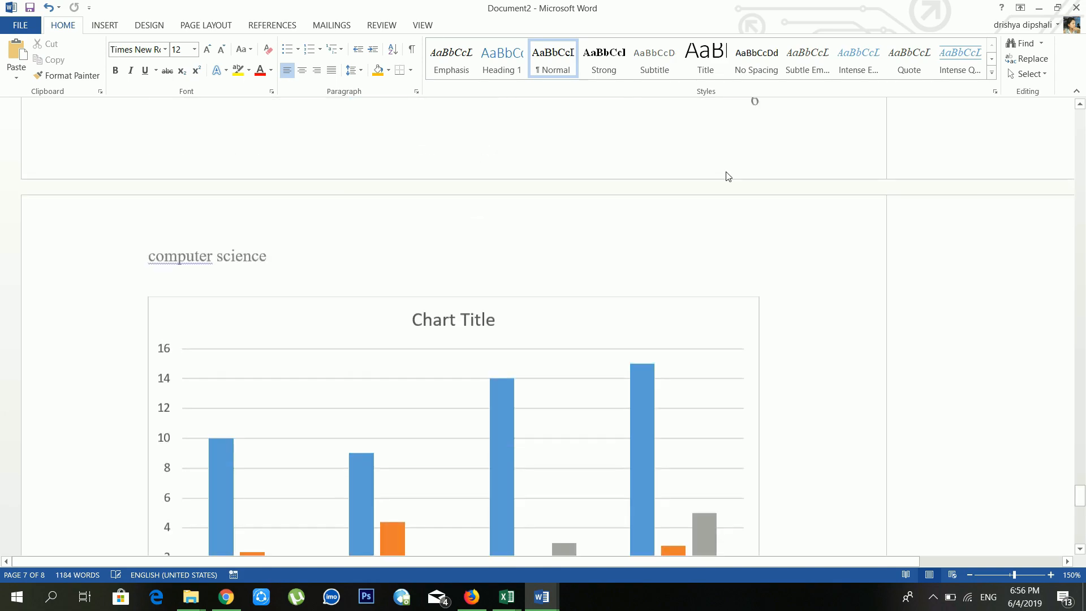
pyautogui.scroll(14, 721, 161)
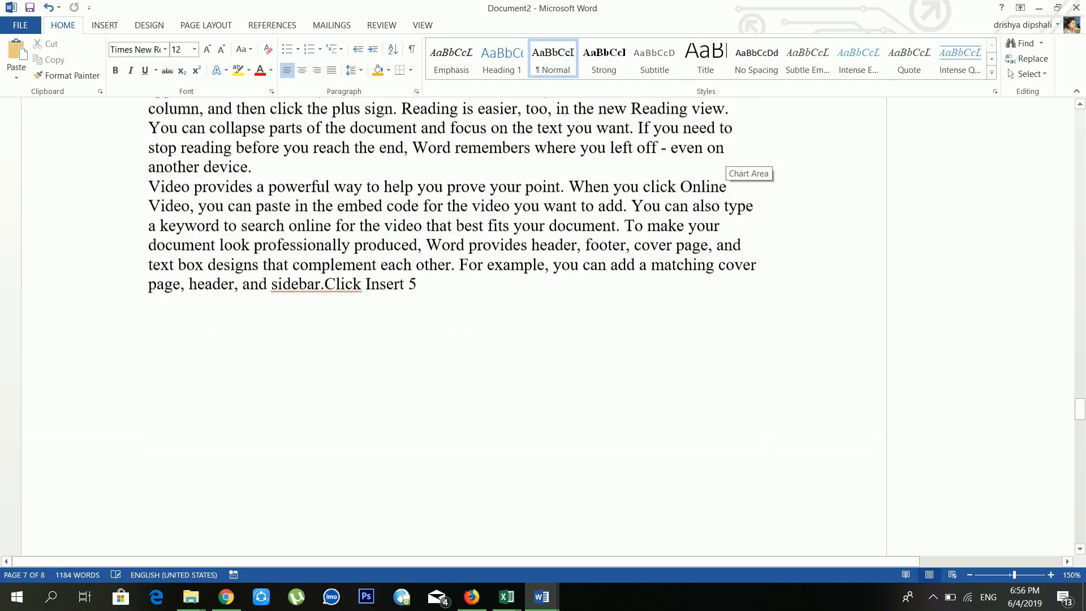
pyautogui.scroll(15, 750, 170)
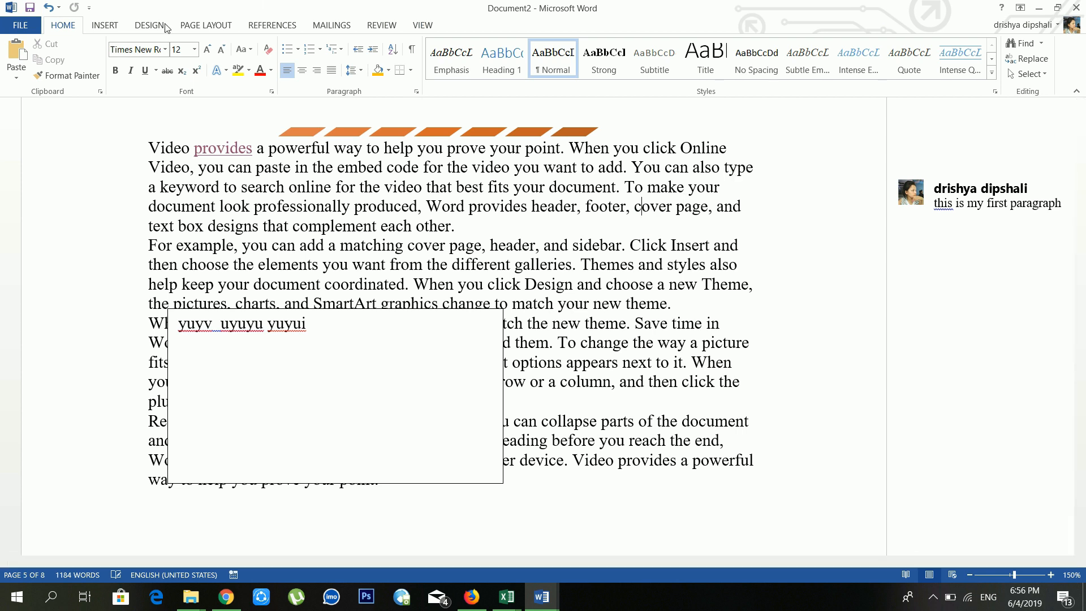
pyautogui.click(214, 26)
pyautogui.click(144, 27)
pyautogui.click(119, 26)
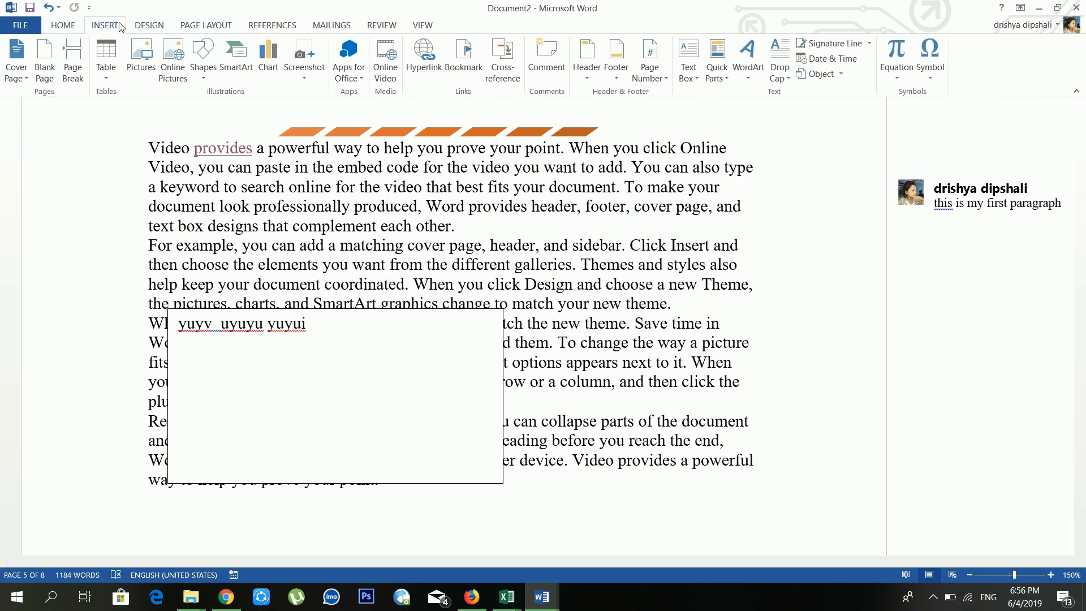
pyautogui.click(663, 79)
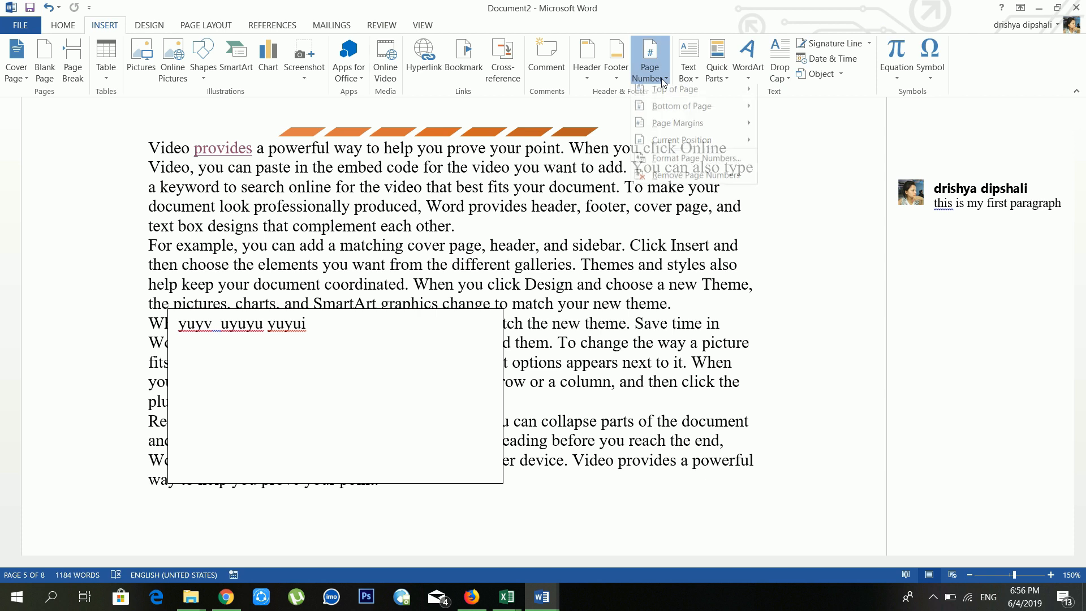
pyautogui.click(669, 159)
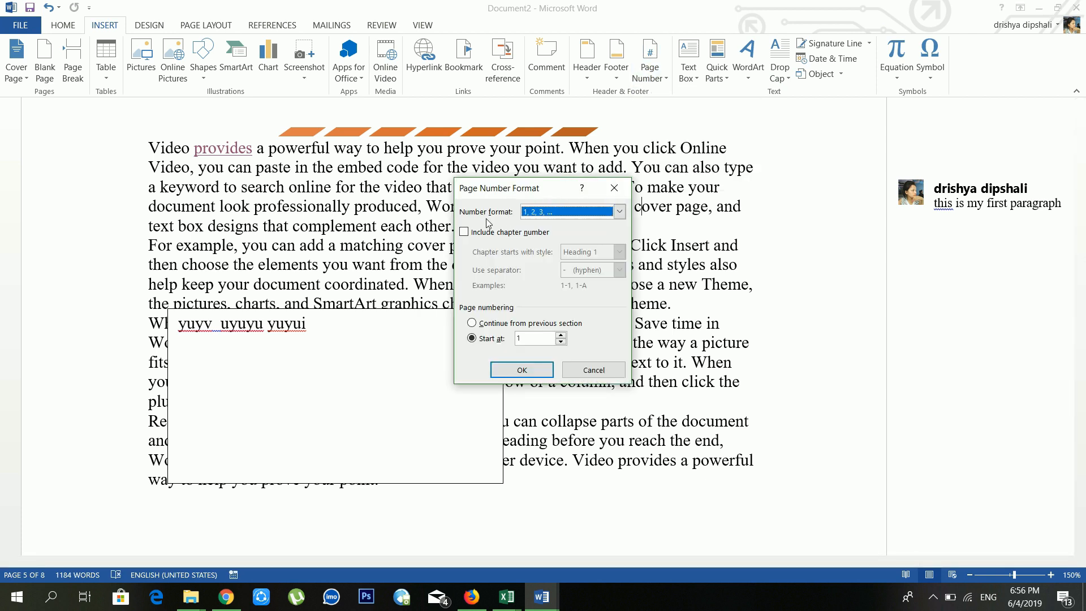
pyautogui.click(545, 214)
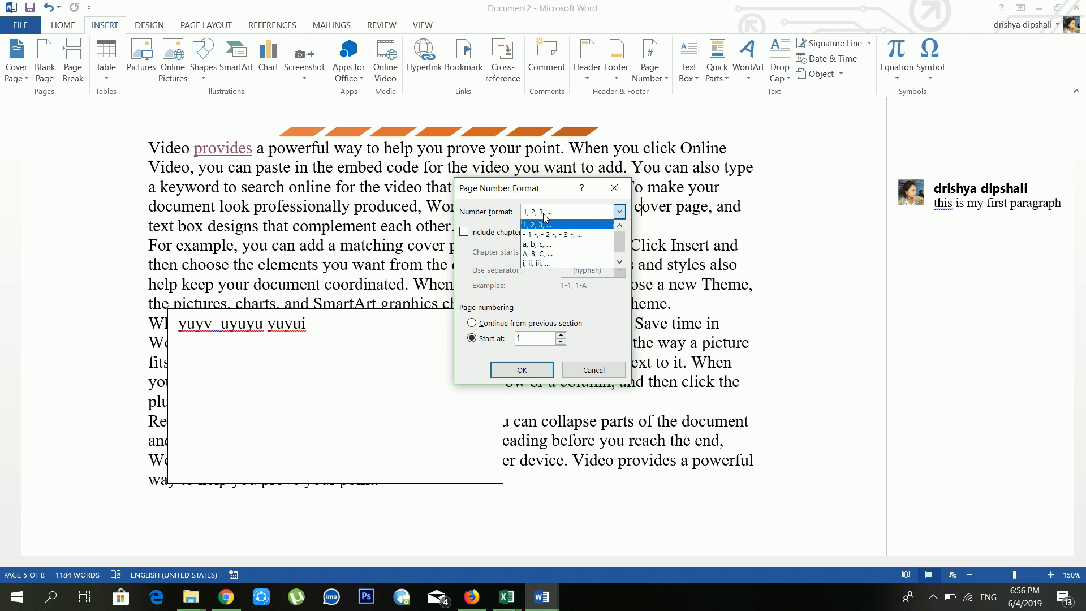
pyautogui.scroll(-1, 552, 250)
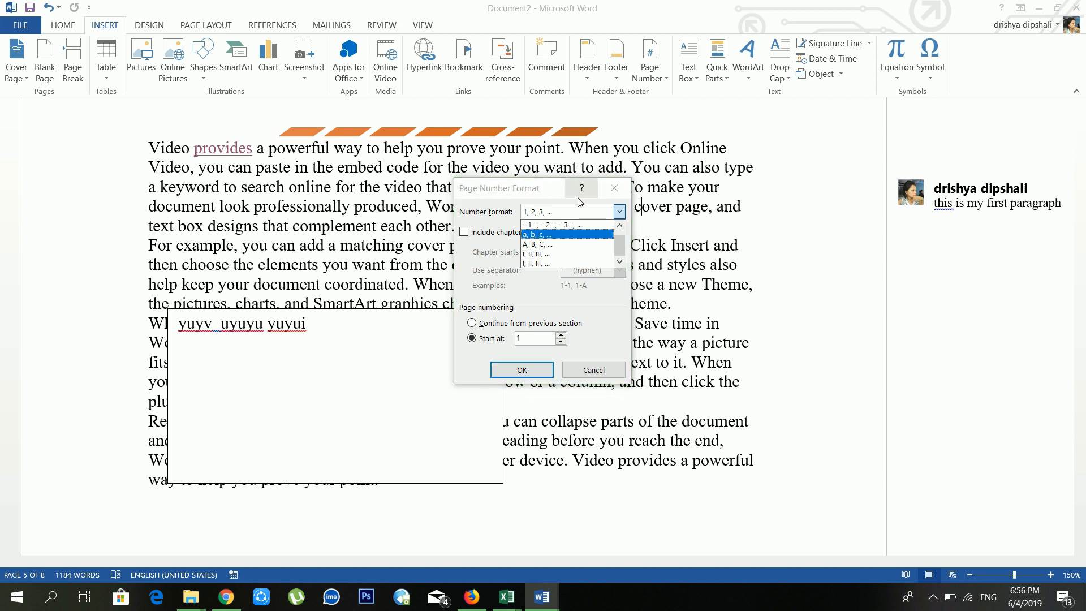
pyautogui.click(614, 191)
pyautogui.click(615, 191)
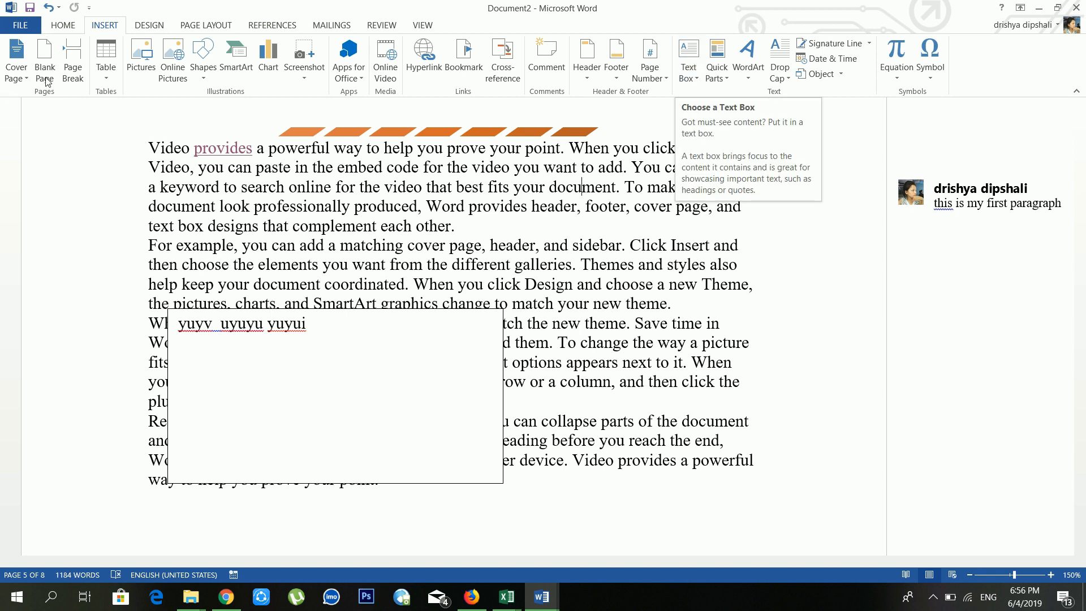
# Step: Draw a blue rectangle over the body text
pyautogui.click(205, 73)
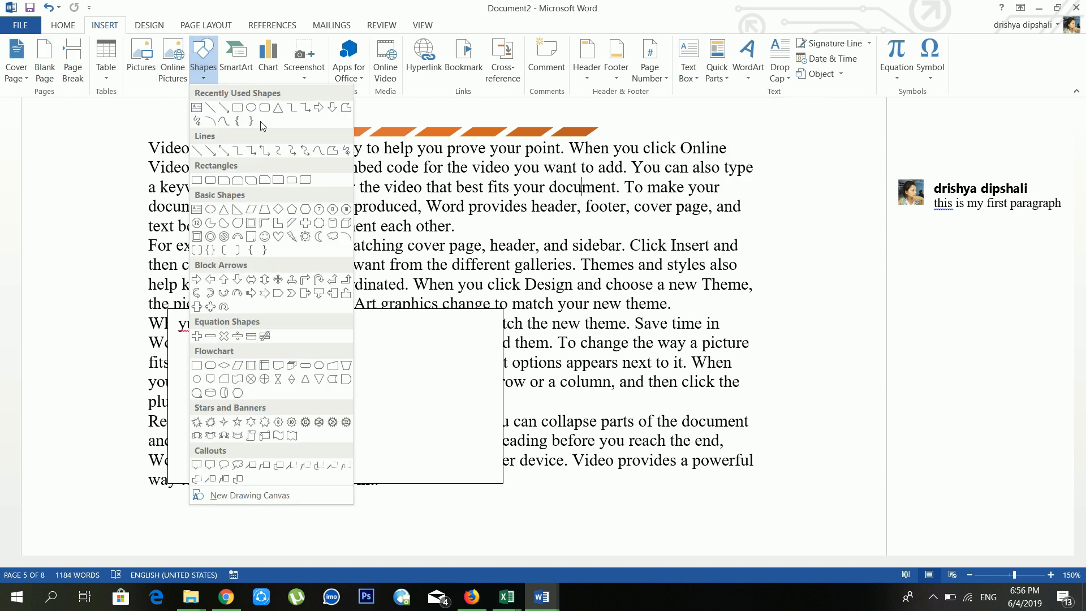
pyautogui.click(237, 108)
pyautogui.moveTo(333, 169); pyautogui.dragTo(548, 404)
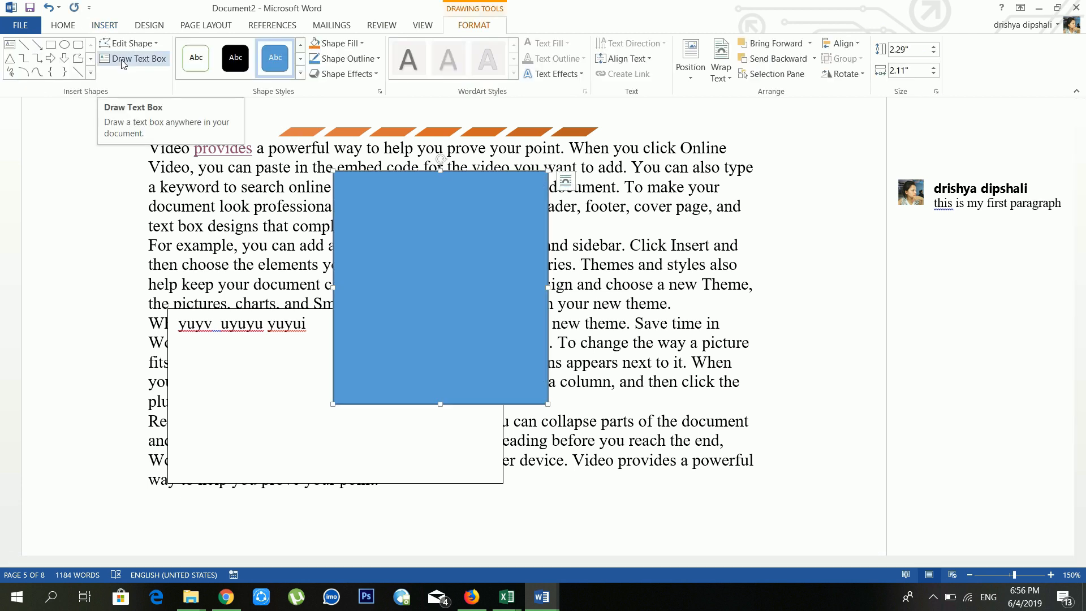
# Step: Draw an empty text box overlapping the right side of the rectangle
pyautogui.click(107, 24)
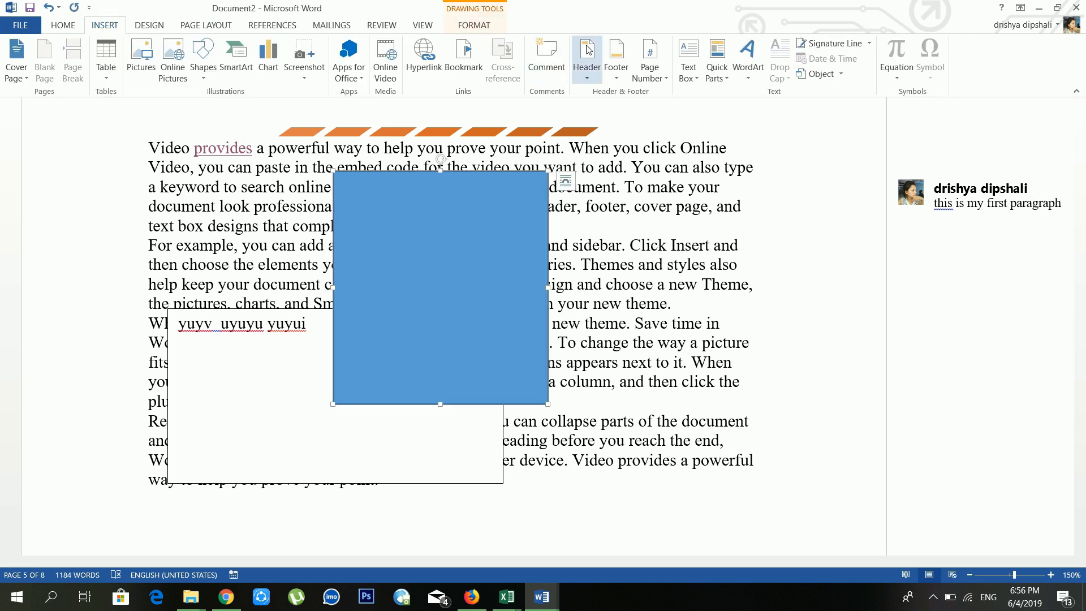
pyautogui.click(688, 60)
pyautogui.click(589, 190)
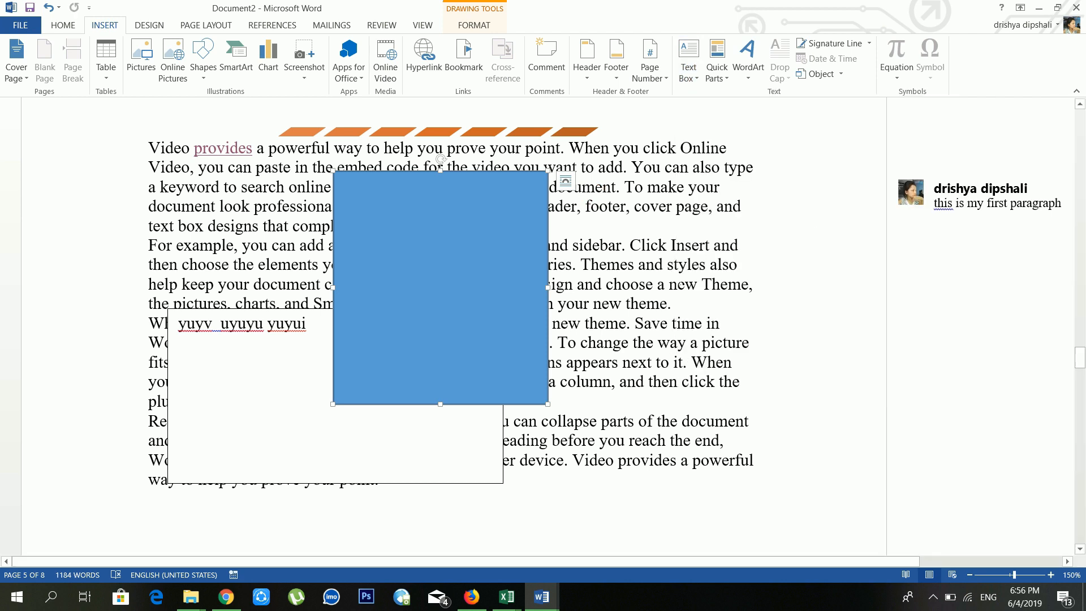
pyautogui.click(690, 66)
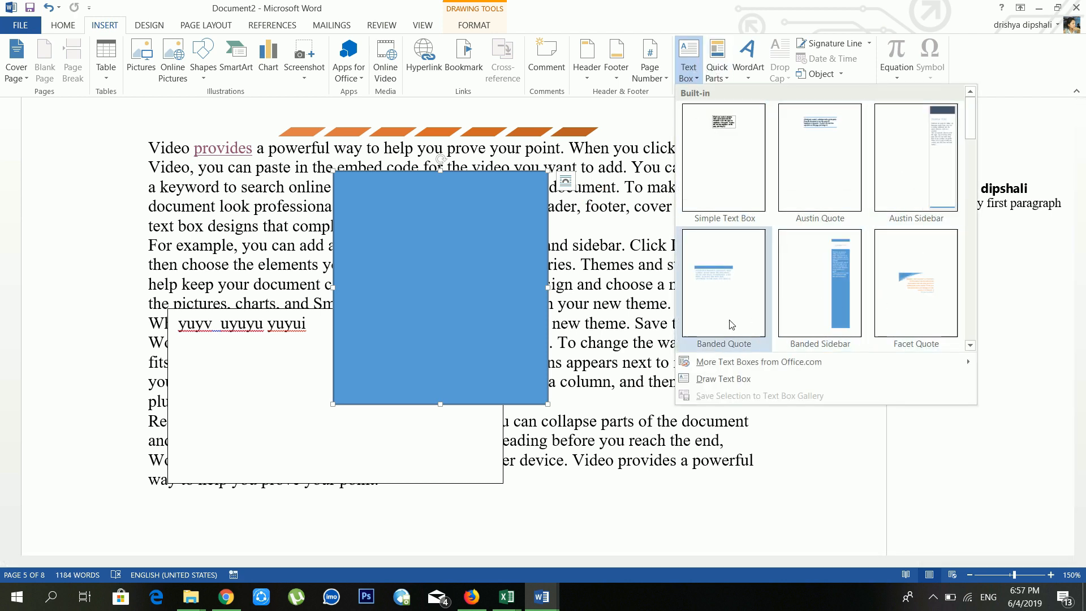
pyautogui.click(725, 378)
pyautogui.moveTo(474, 241)
pyautogui.mouseDown()
pyautogui.moveTo(679, 388)
pyautogui.moveTo(795, 448)
pyautogui.mouseUp()
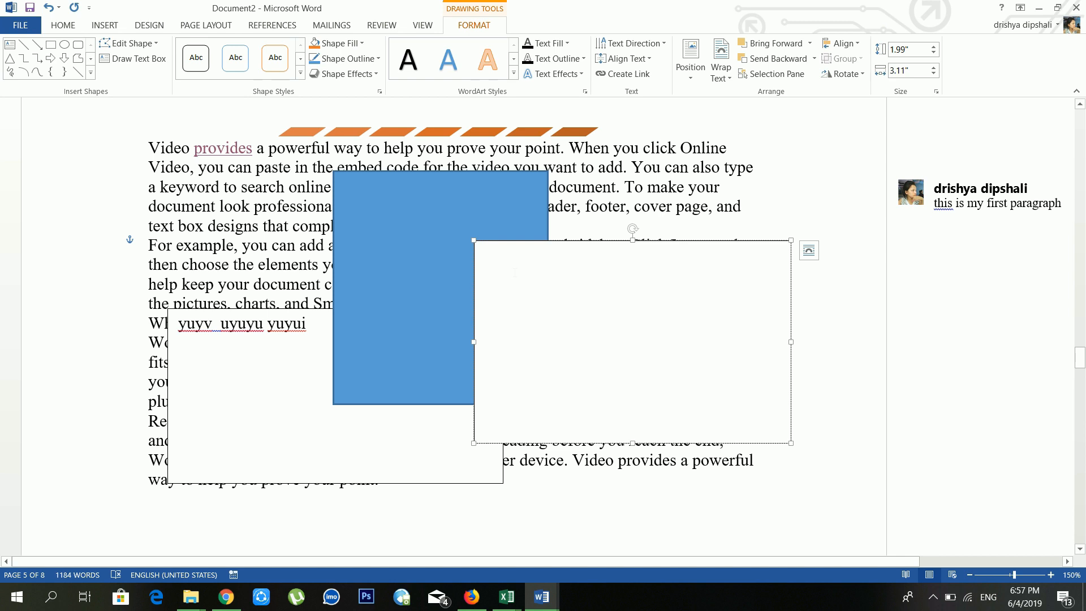
pyautogui.write('d')
pyautogui.press('BackSpace')
pyautogui.write('s')
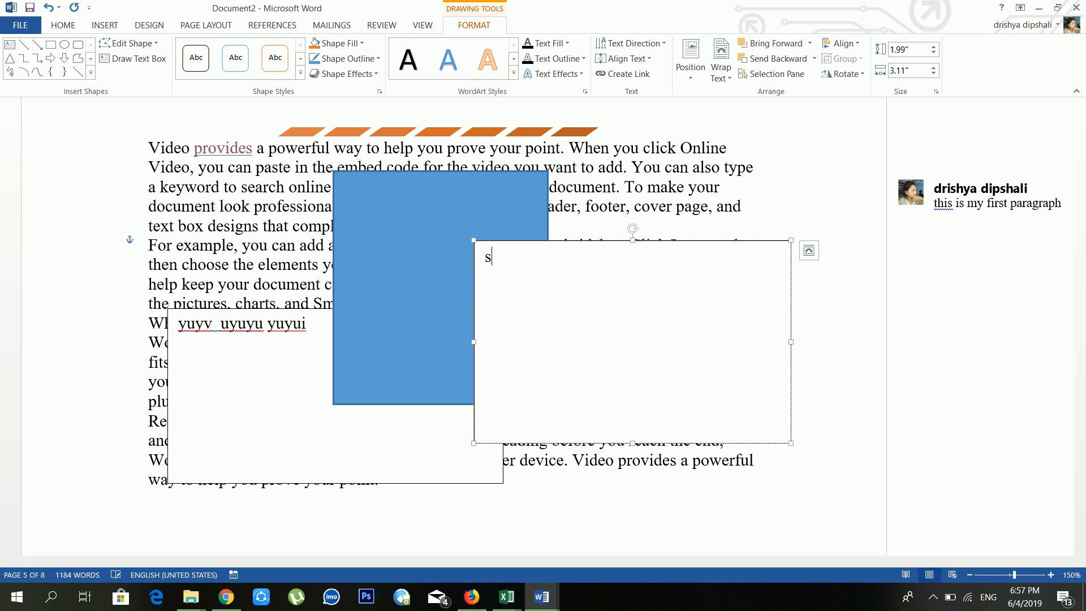
pyautogui.press('BackSpace')
pyautogui.click(92, 25)
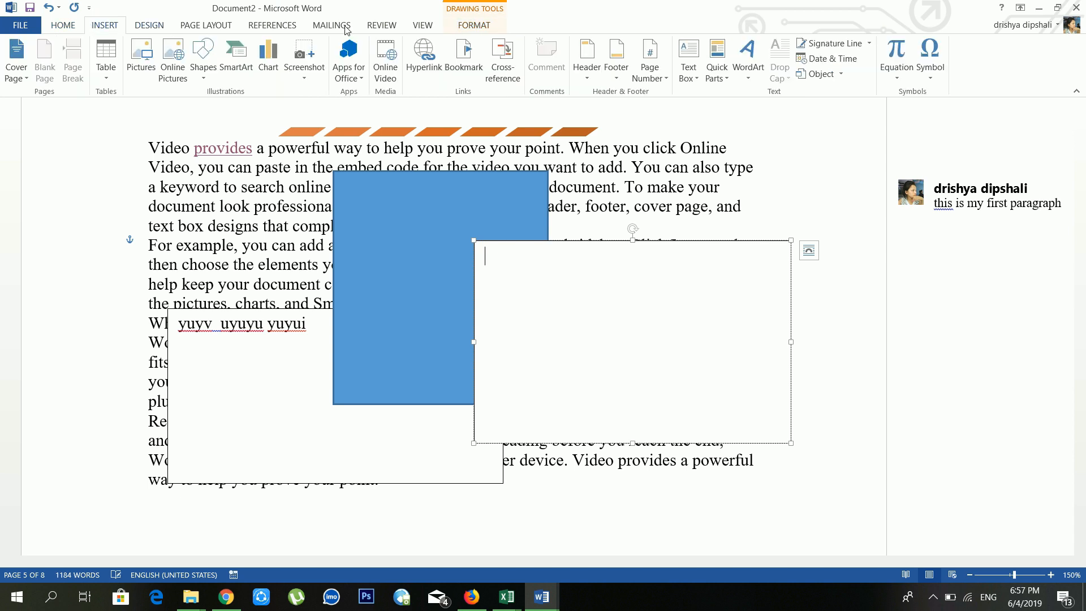
# Step: Insert the CERTIFIED MAIL AutoText entry after 'where you need them.'
pyautogui.click(717, 70)
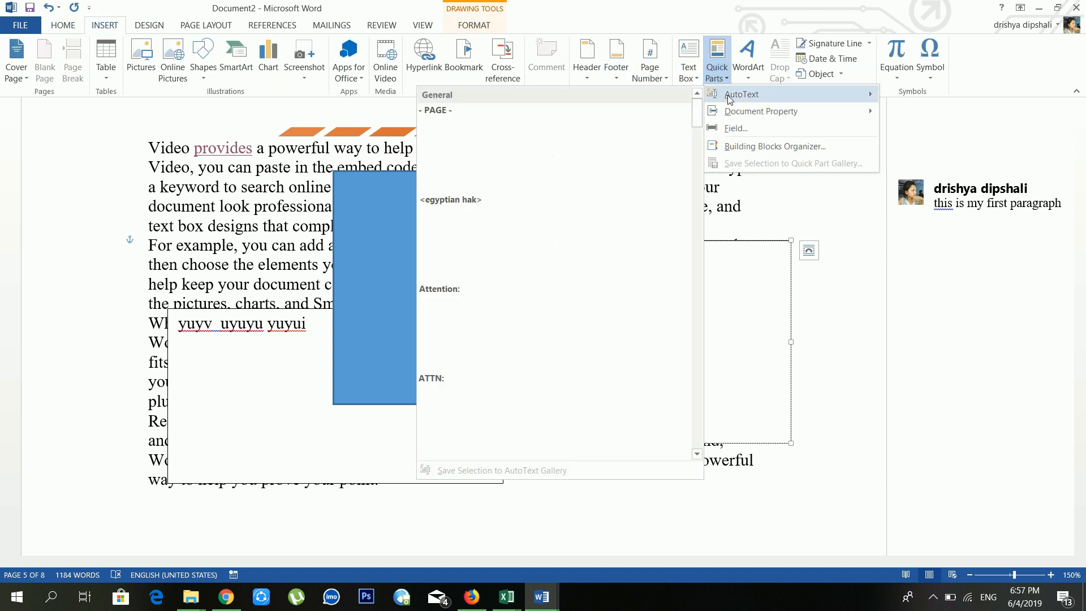
pyautogui.click(745, 317)
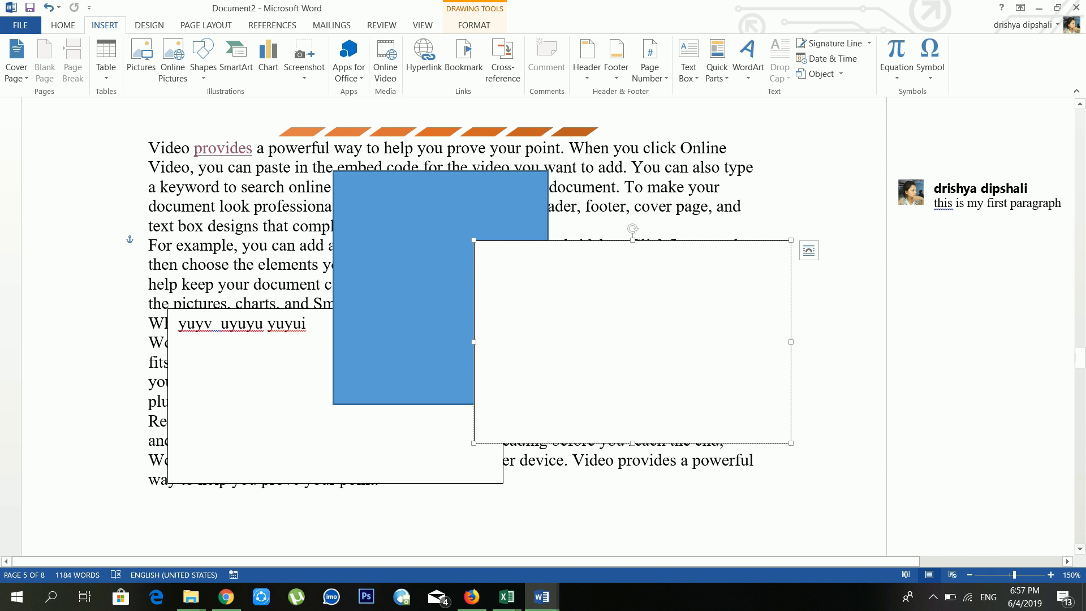
pyautogui.click(724, 186)
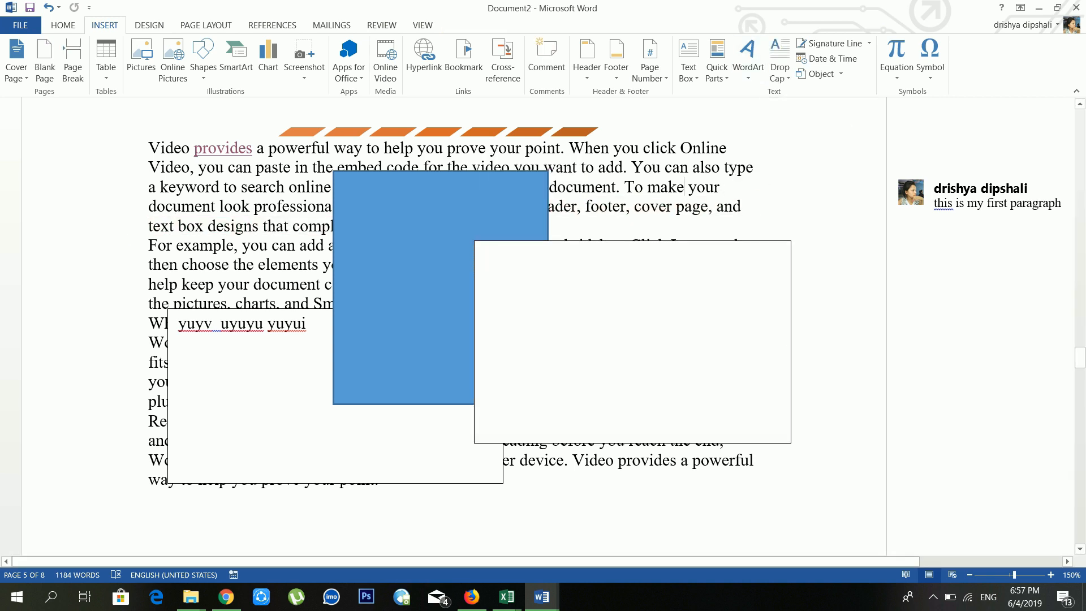
pyautogui.click(732, 149)
pyautogui.scroll(-15, 754, 434)
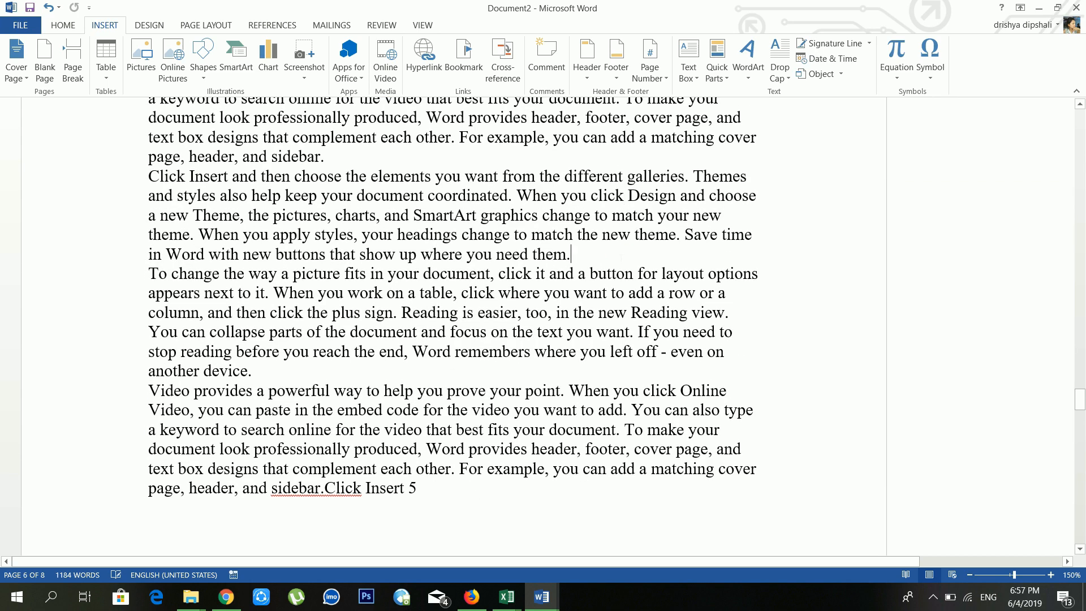
pyautogui.click(716, 75)
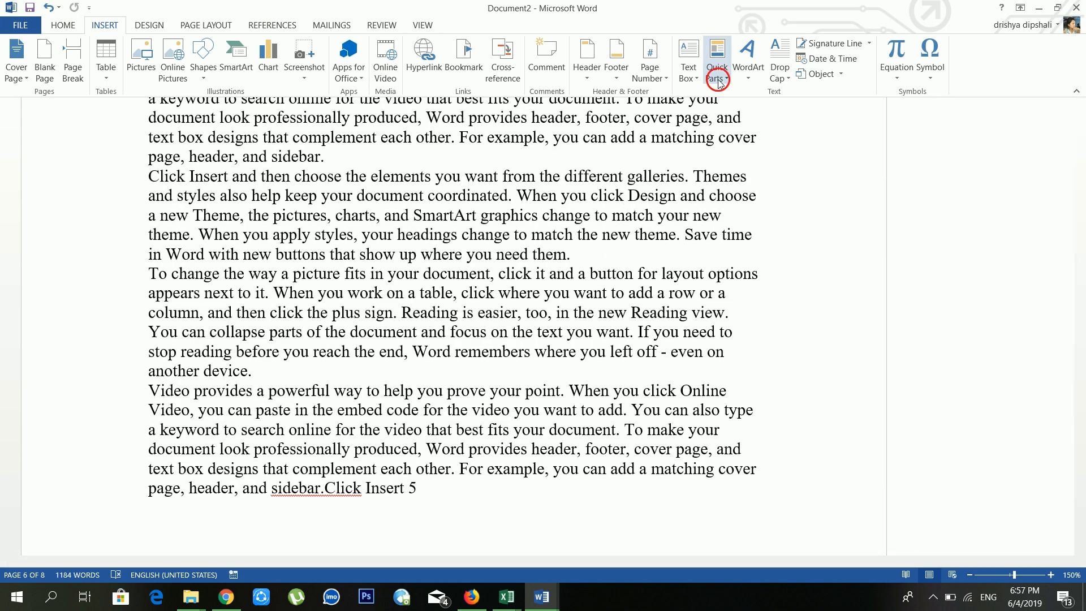
pyautogui.moveTo(730, 96)
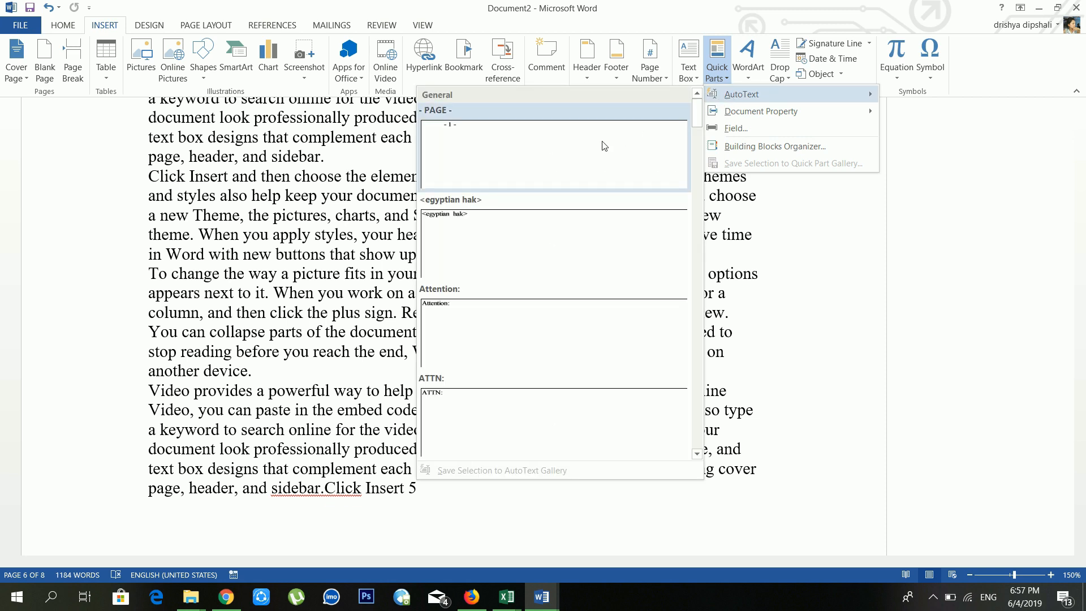
pyautogui.moveTo(746, 115)
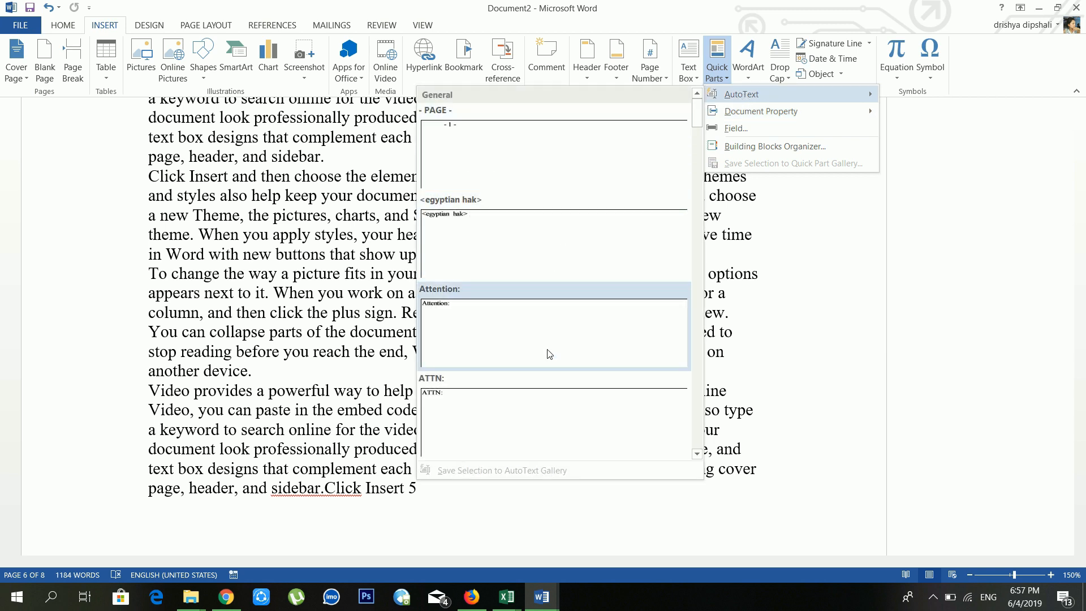
pyautogui.scroll(-3, 548, 355)
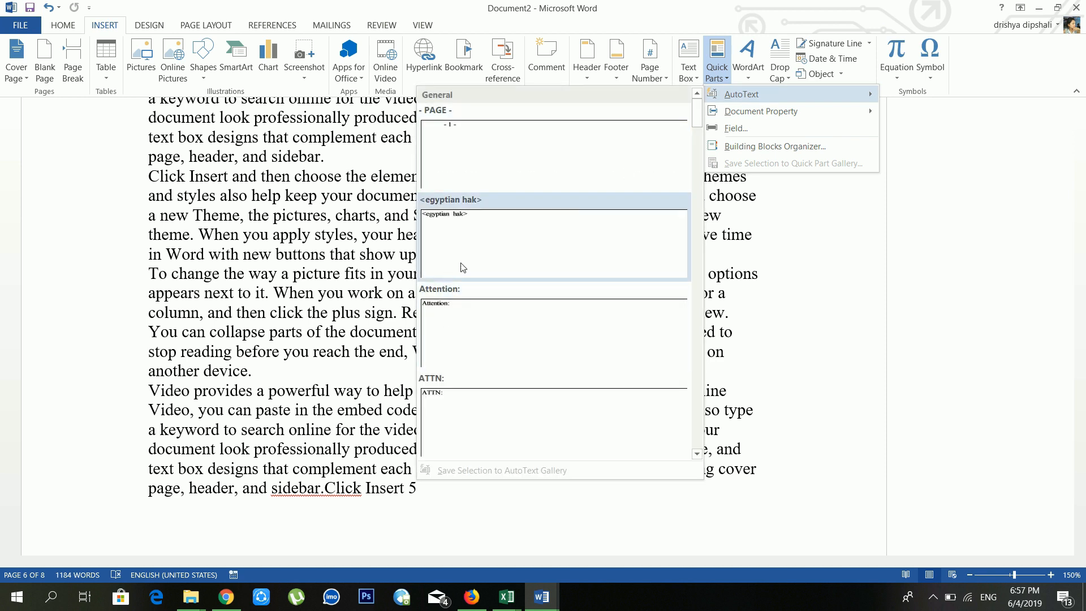
pyautogui.scroll(-2, 465, 331)
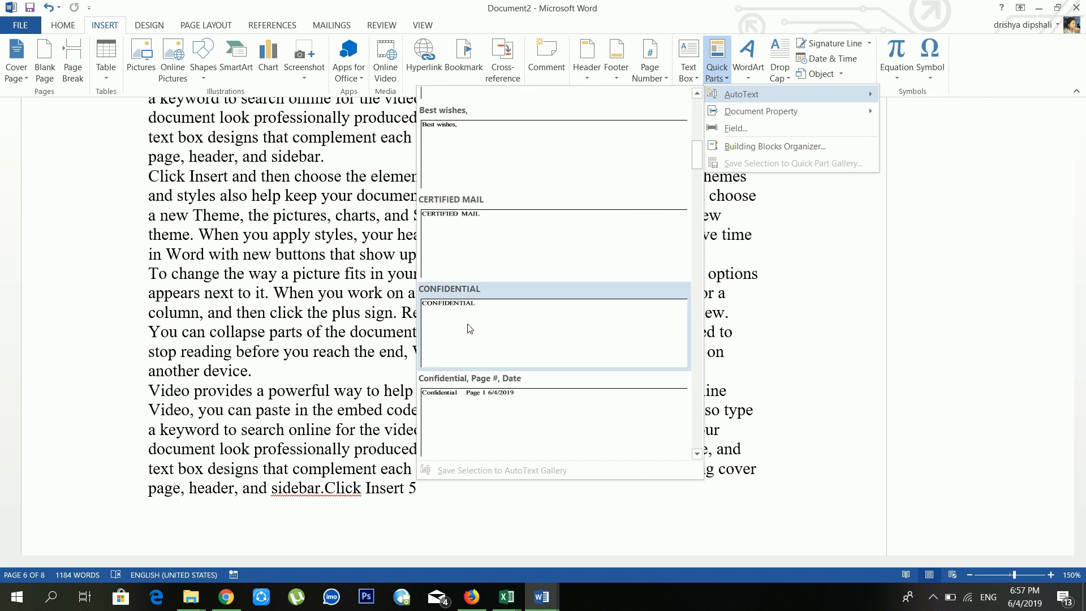
pyautogui.click(504, 244)
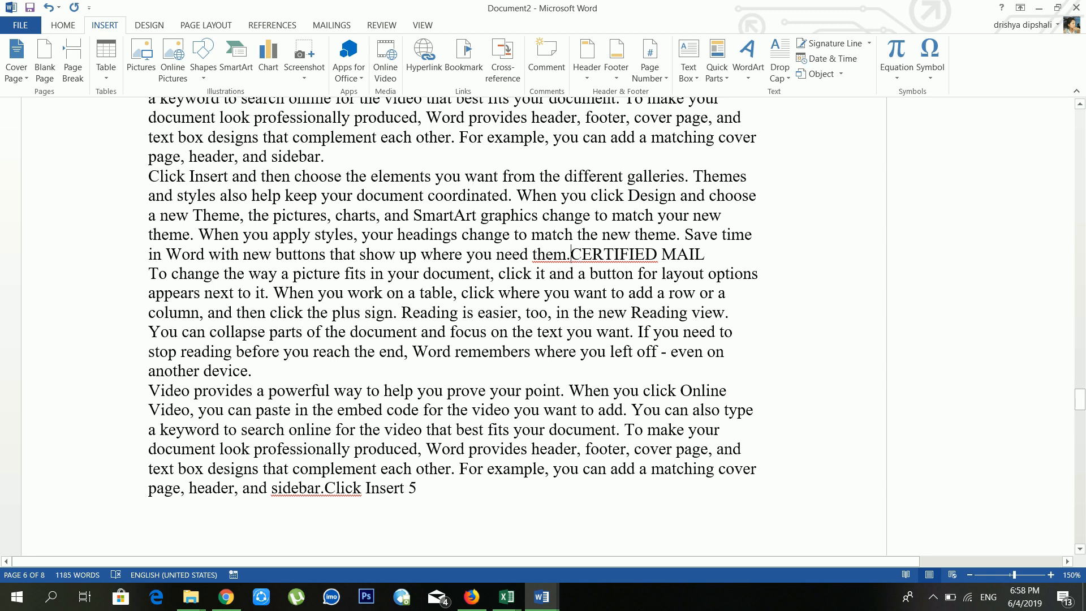
# Step: Move CERTIFIED MAIL to a new line and type 'certified mail' before it
pyautogui.press('Return')
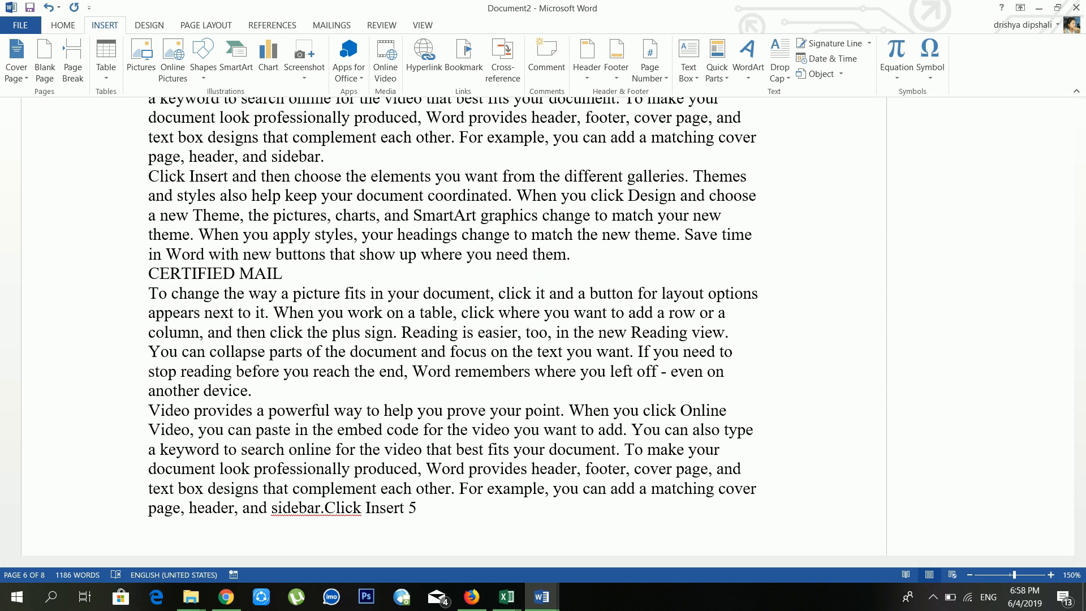
pyautogui.write('cer')
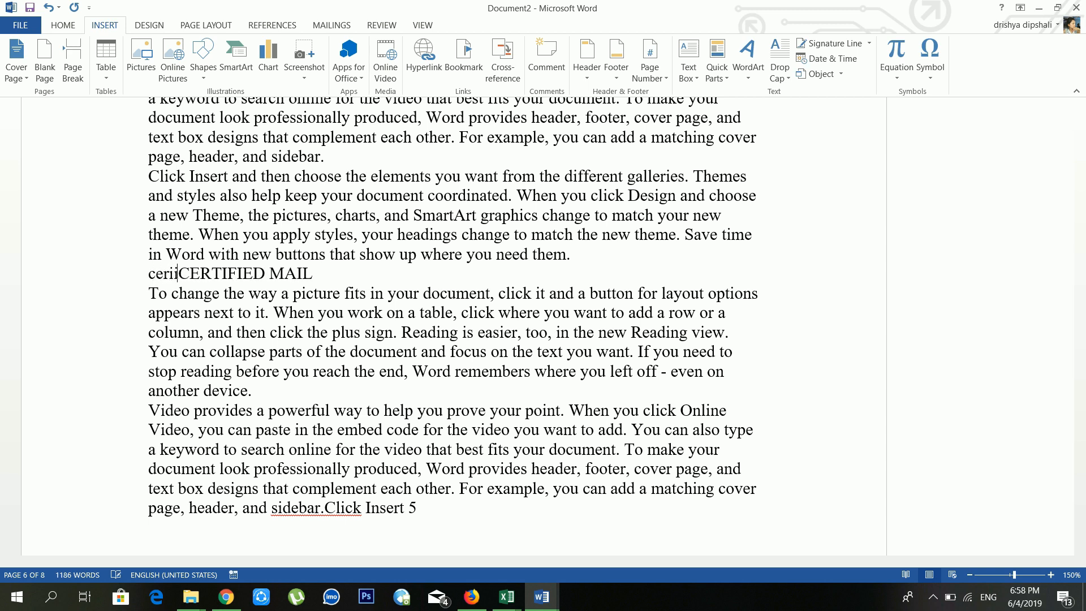
pyautogui.write('t')
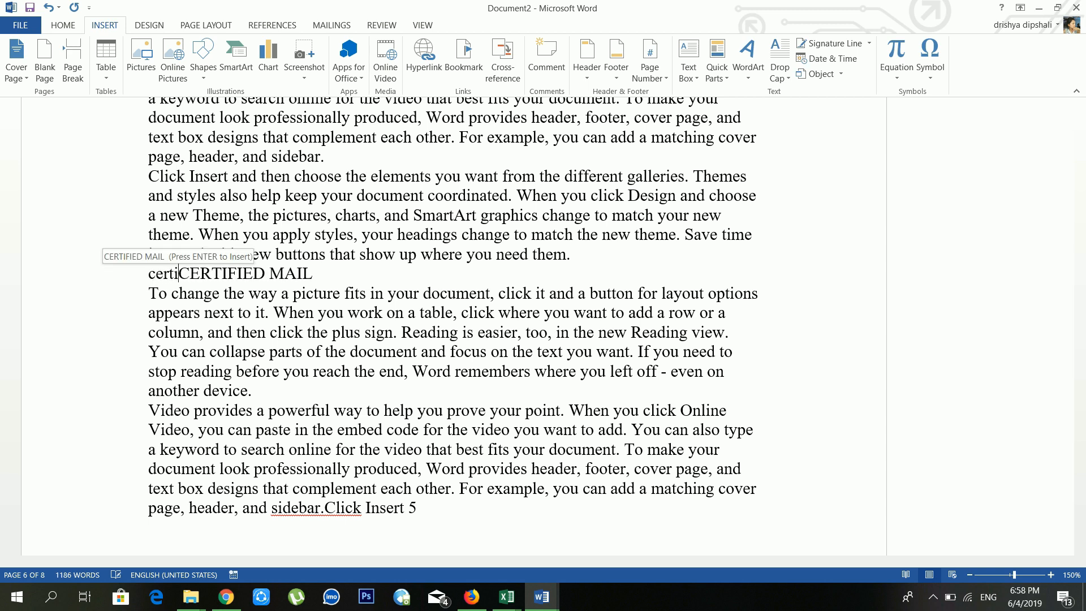
pyautogui.write('ified m')
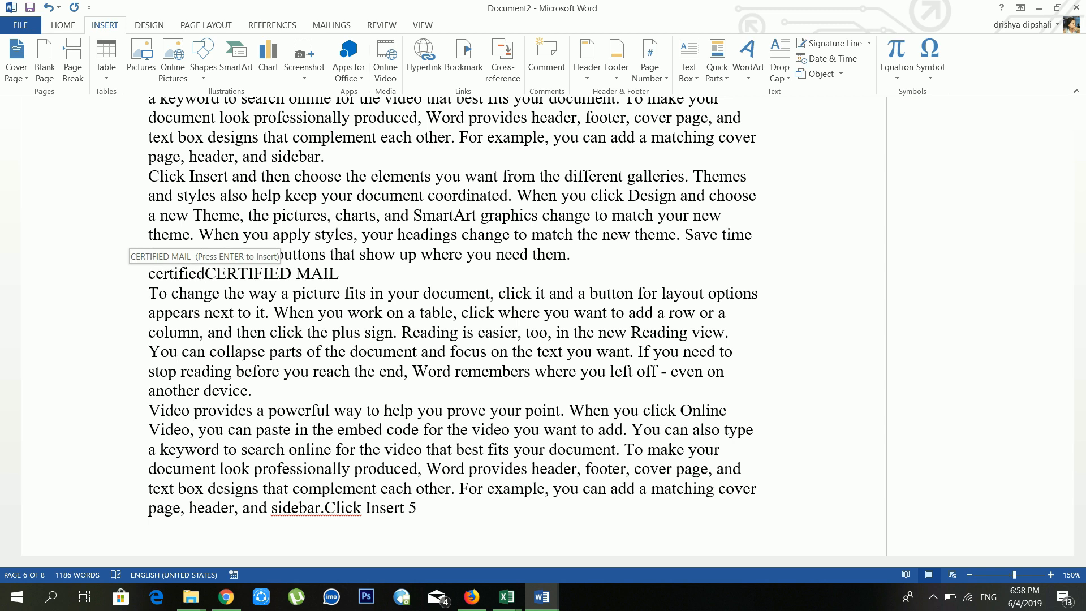
pyautogui.write('ail')
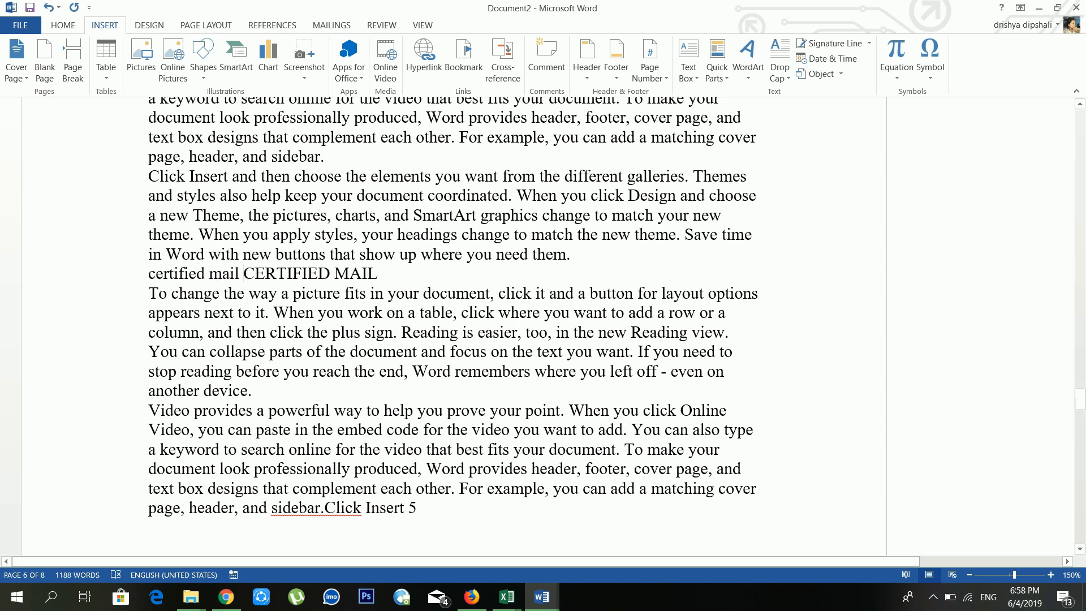
# Step: On a new line, insert the Author and Category document property fields
pyautogui.press('Return')
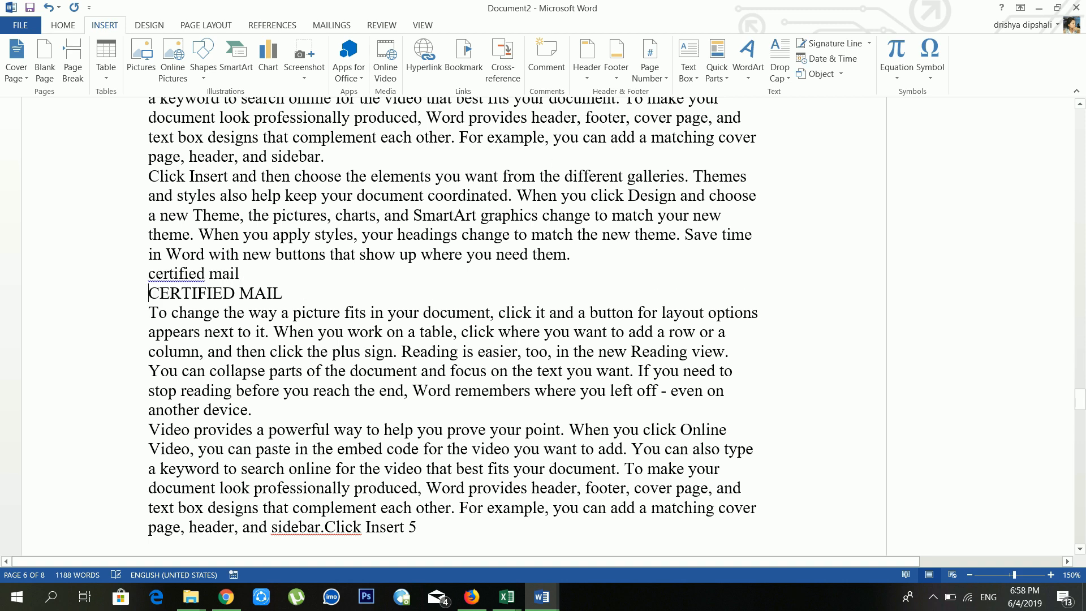
pyautogui.click(717, 83)
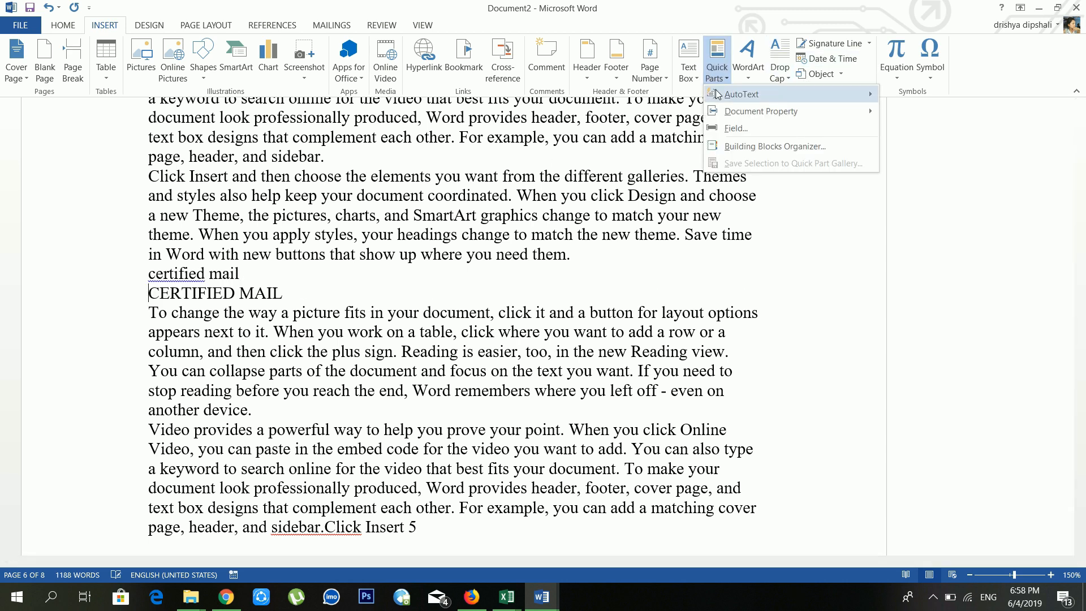
pyautogui.moveTo(790, 110)
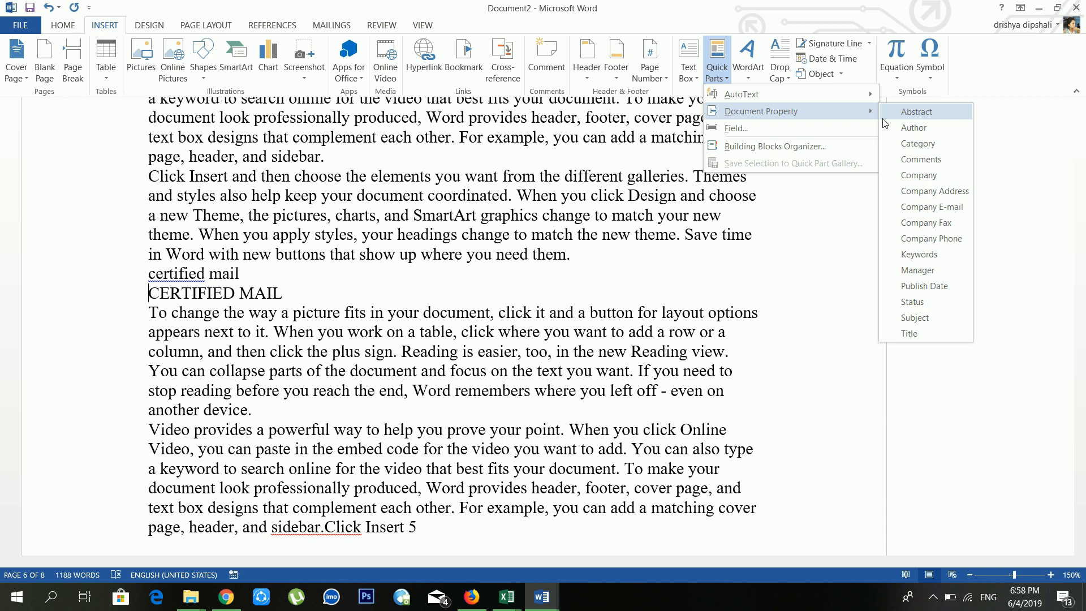
pyautogui.click(925, 130)
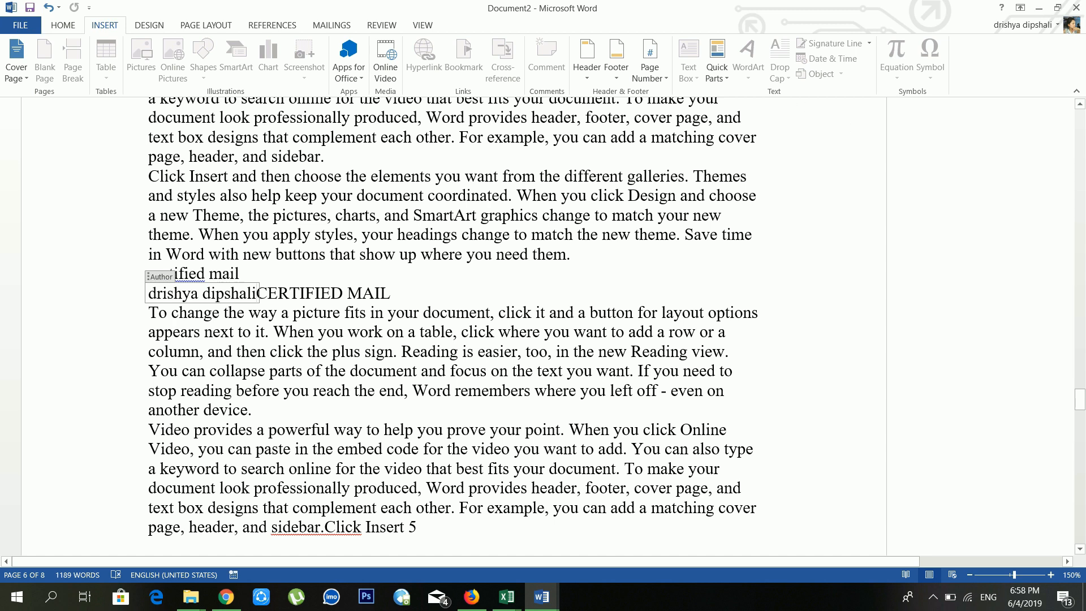
pyautogui.click(711, 76)
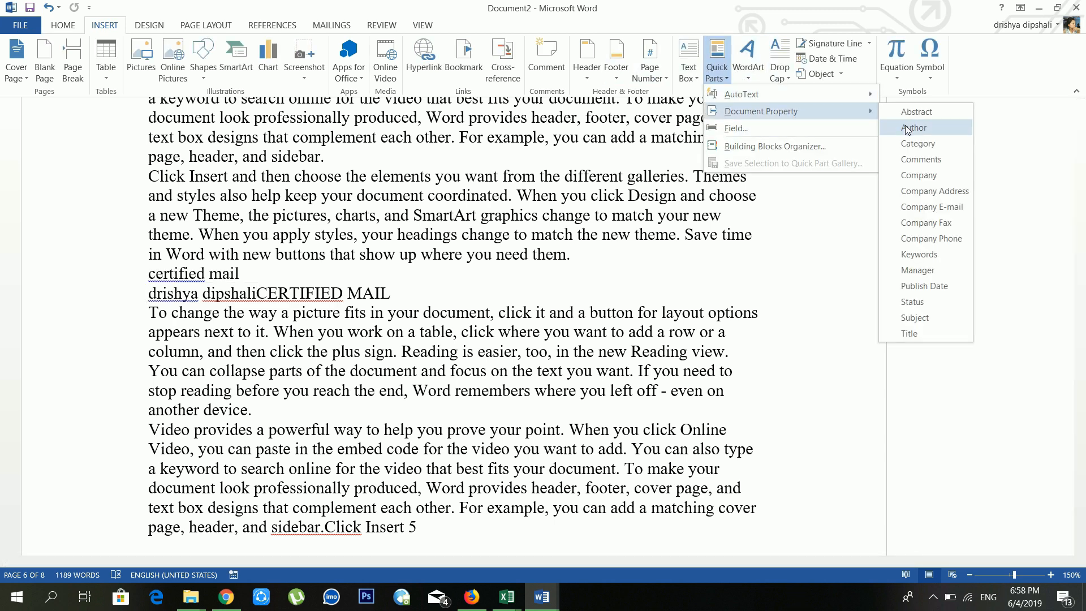
pyautogui.click(917, 143)
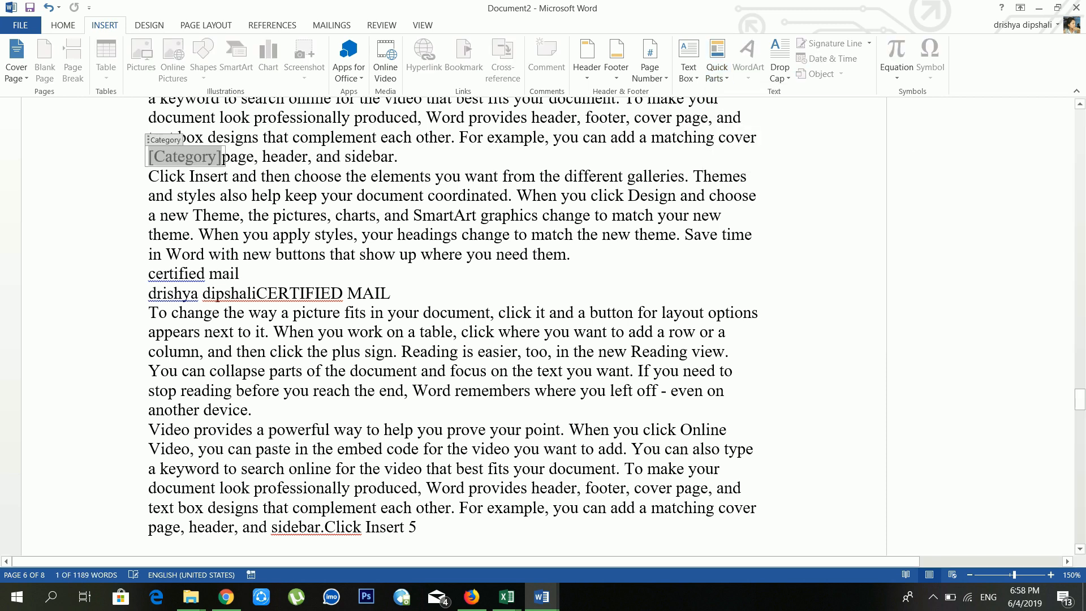
pyautogui.click(669, 164)
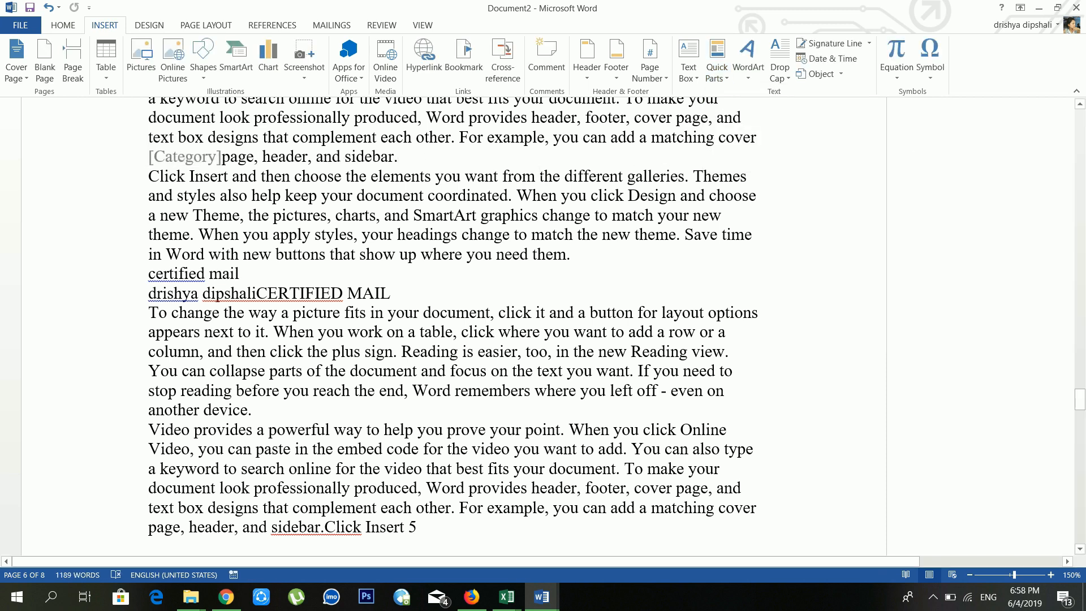
# Step: Open and cancel the Field dialog, then add a blank line after 'sidebar.'
pyautogui.click(714, 78)
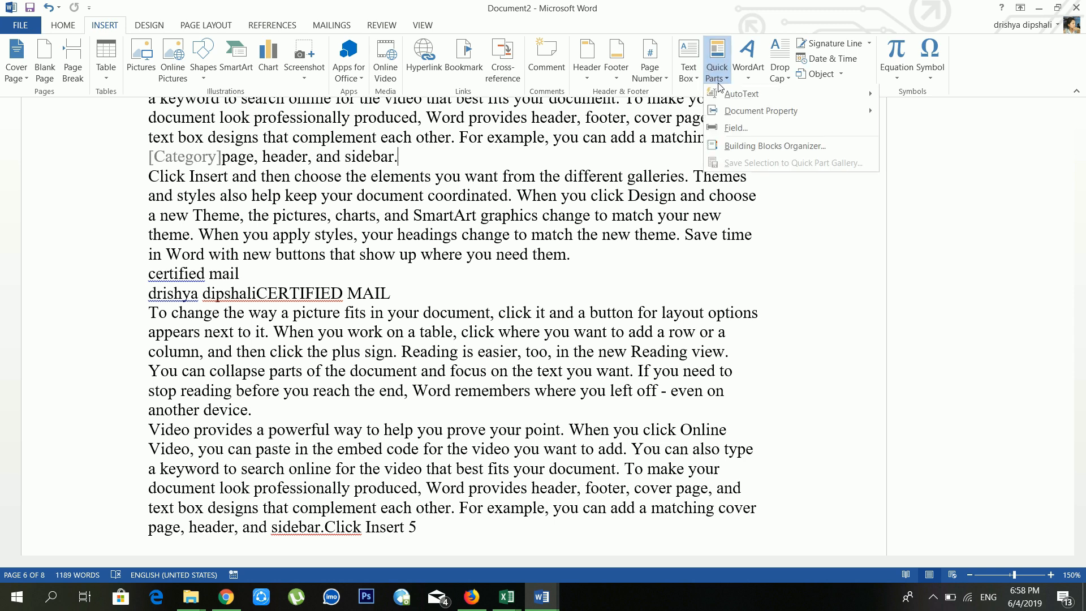
pyautogui.click(736, 127)
pyautogui.click(797, 130)
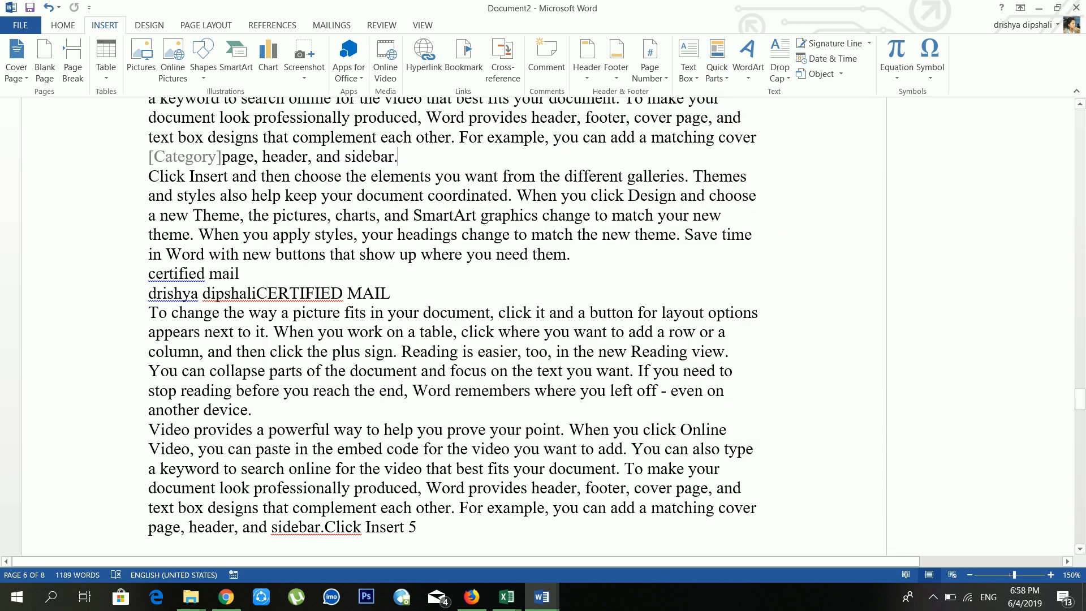
pyautogui.click(599, 196)
pyautogui.click(445, 156)
pyautogui.click(465, 176)
pyautogui.click(463, 160)
pyautogui.press('Return')
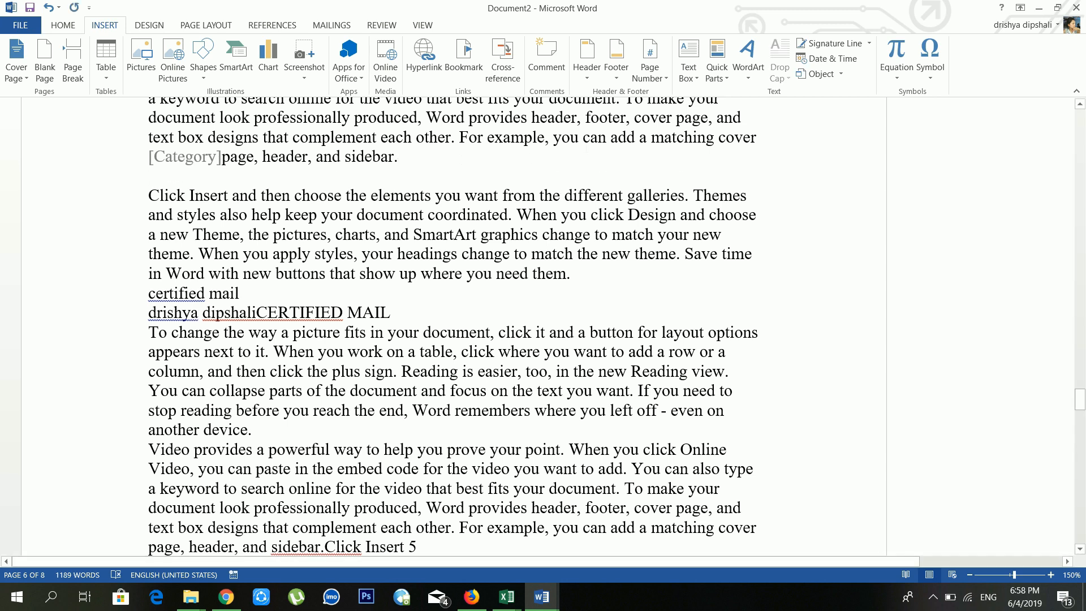
# Step: Insert a plain black first-style WordArt box, type a person's name, and select its text
pyautogui.click(749, 73)
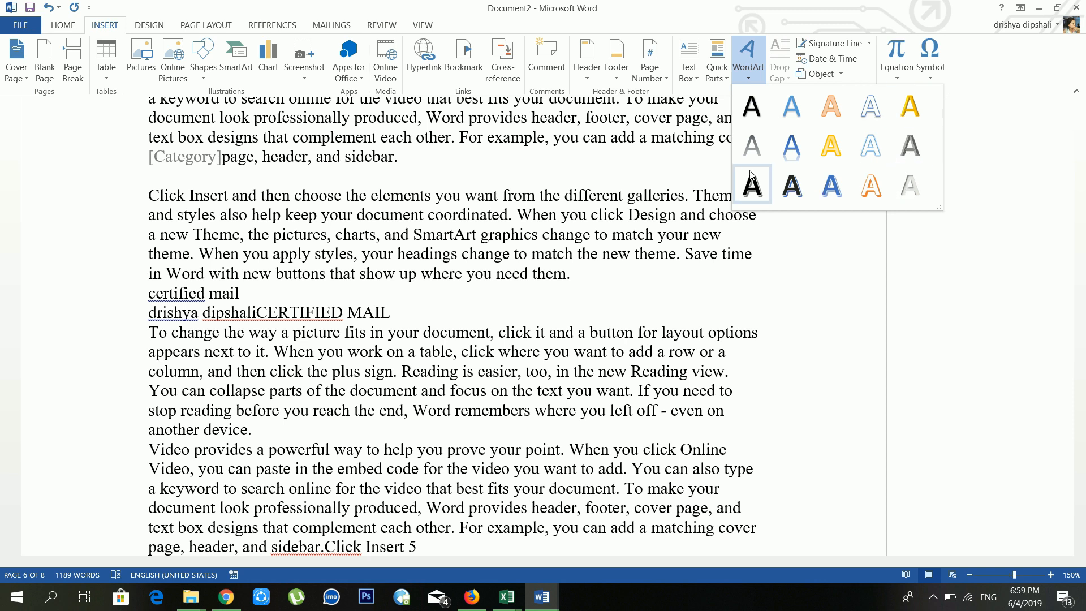
pyautogui.click(769, 117)
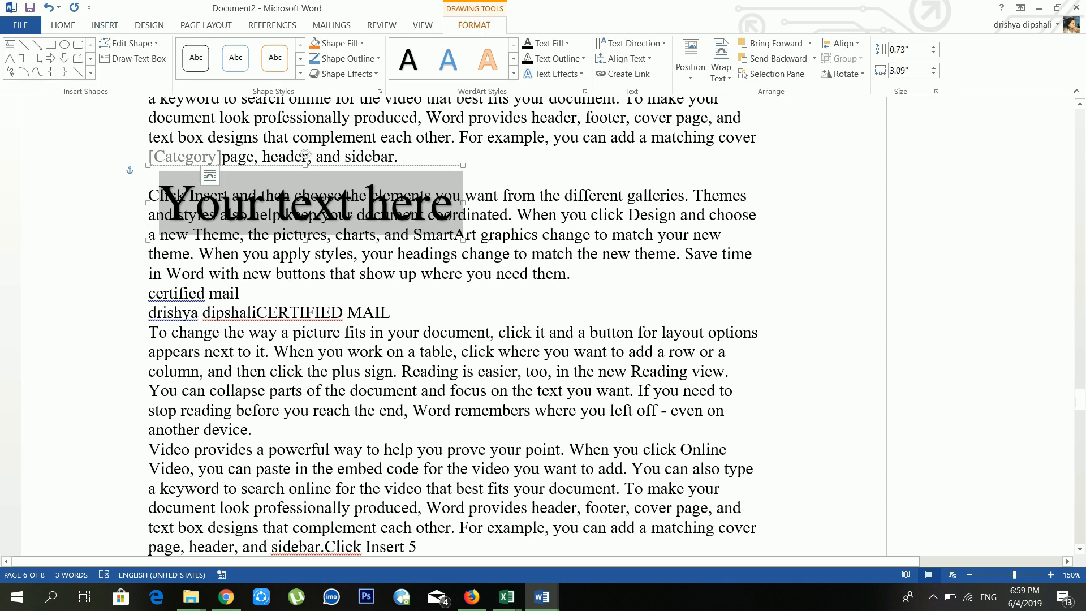
pyautogui.write('dipesh rai')
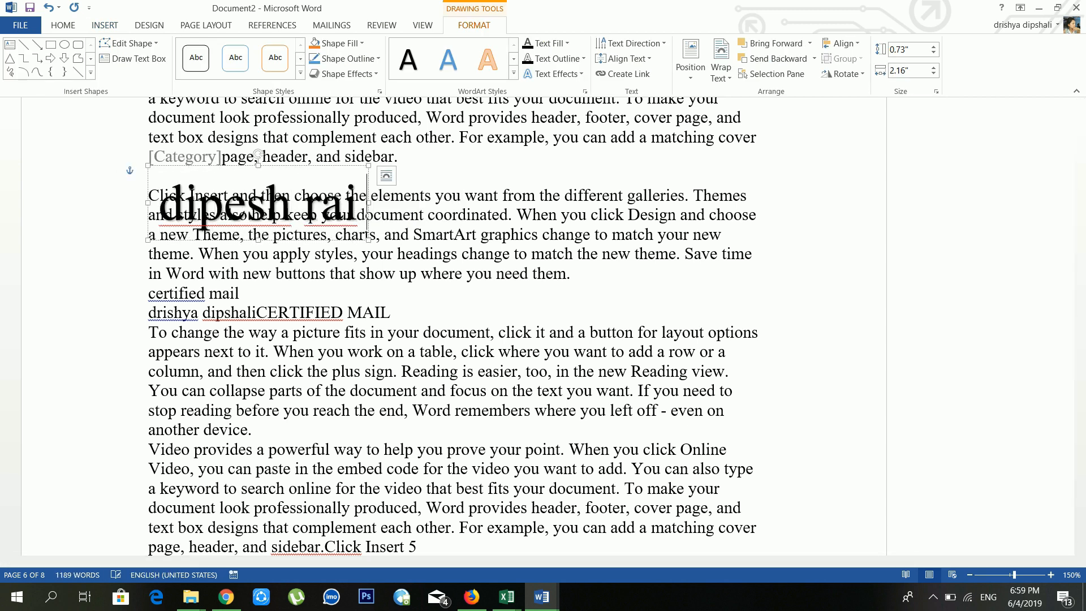
pyautogui.hotkey('ctrl', 'a')
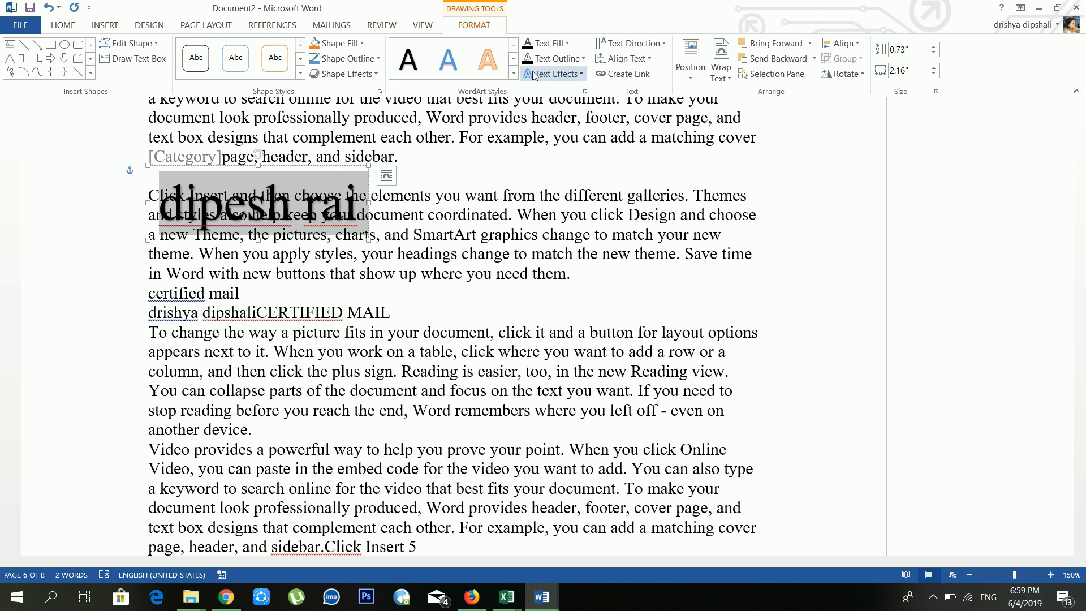
# Step: Give the WordArt text an orange outline, leaving its style, fill and effects unchanged
pyautogui.click(513, 73)
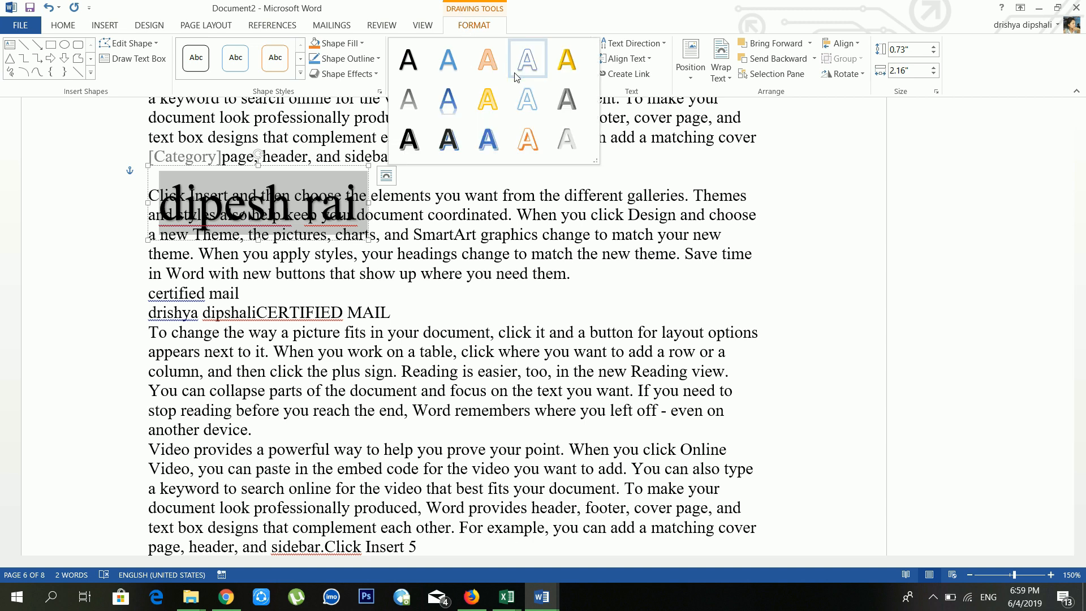
pyautogui.click(557, 195)
pyautogui.click(566, 45)
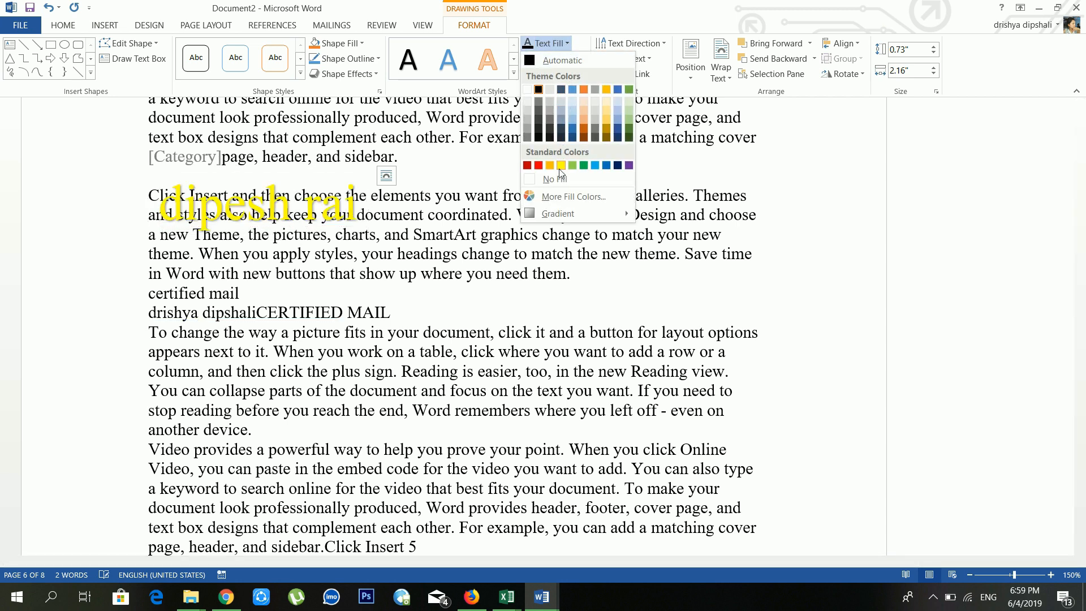
pyautogui.click(739, 161)
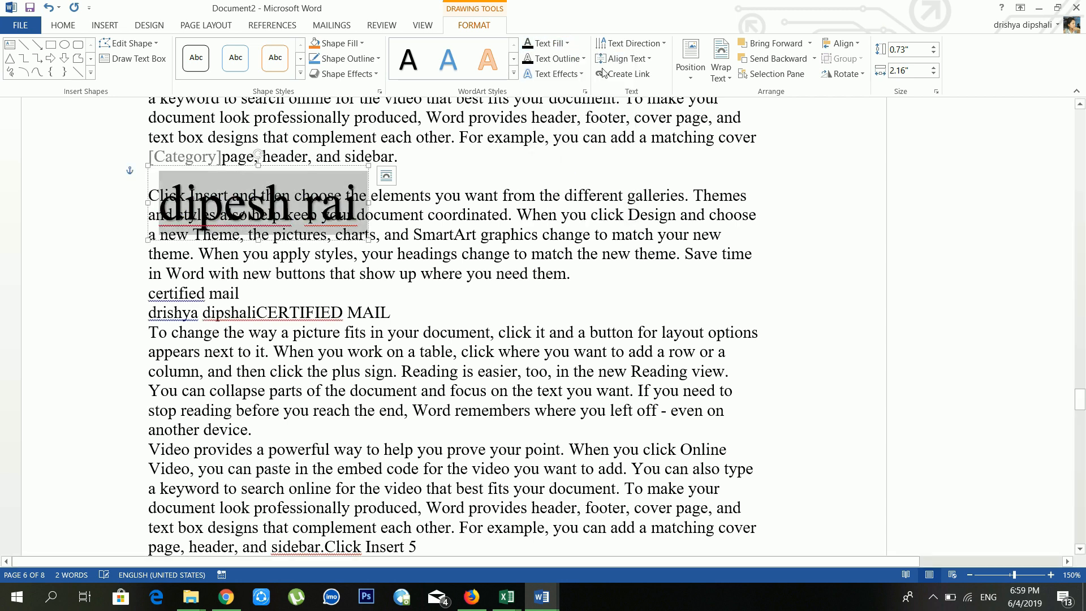
pyautogui.click(560, 59)
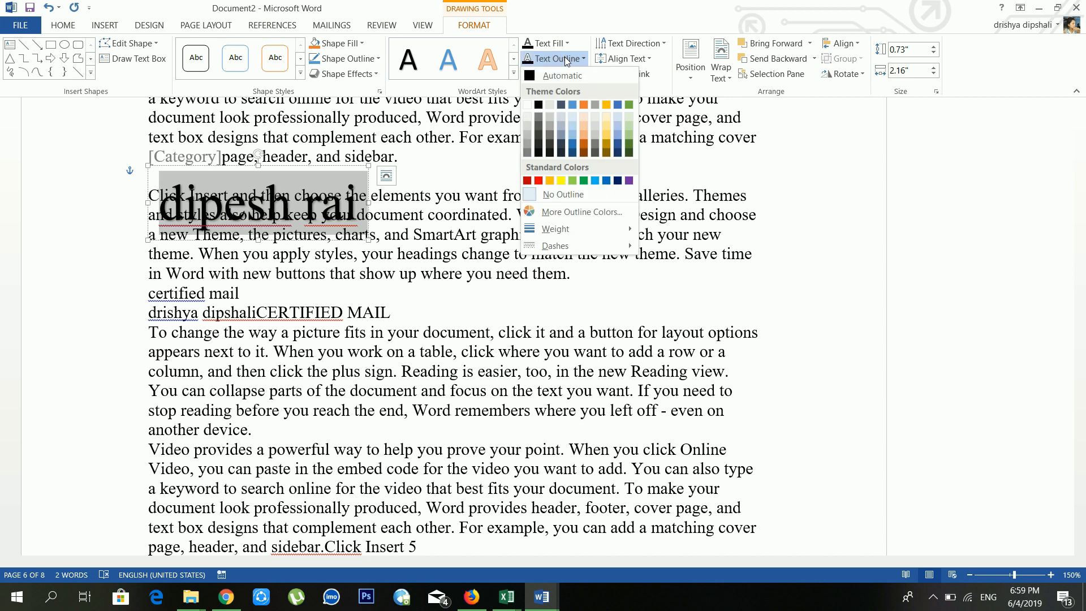
pyautogui.click(550, 181)
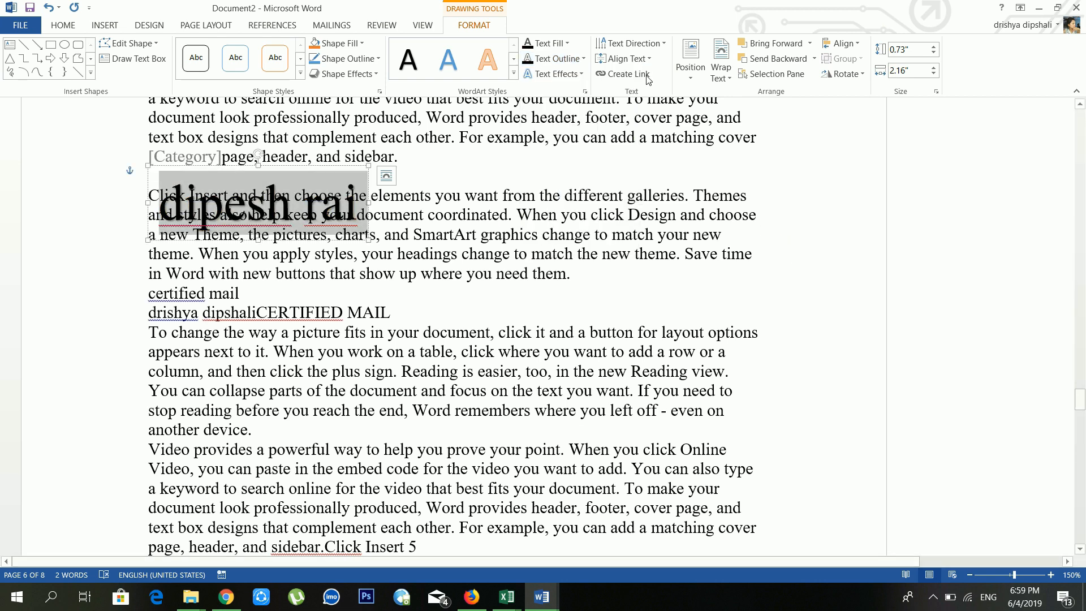
pyautogui.click(552, 75)
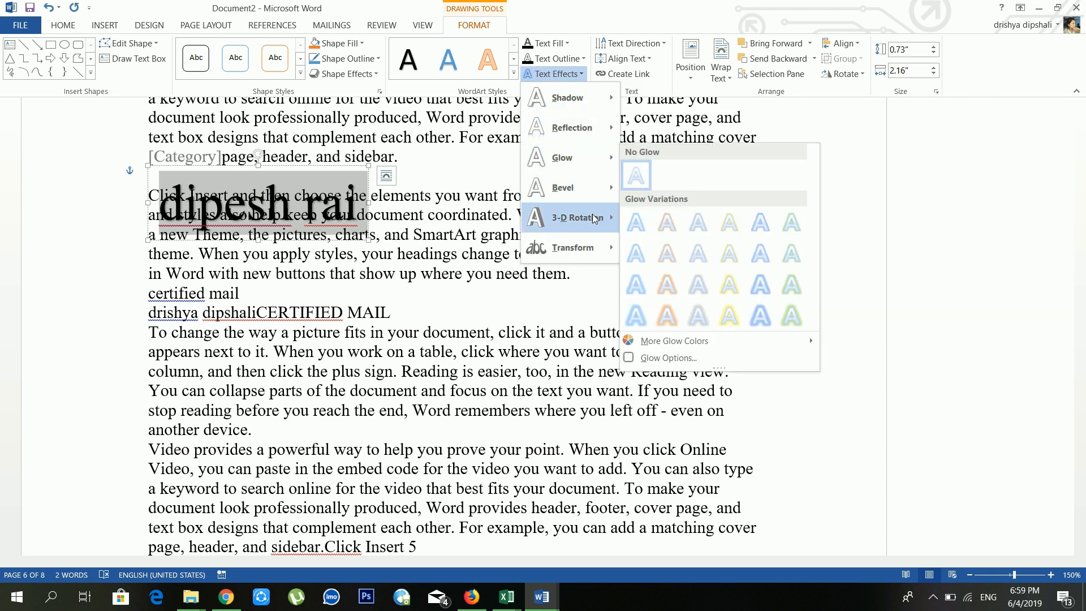
pyautogui.moveTo(592, 218)
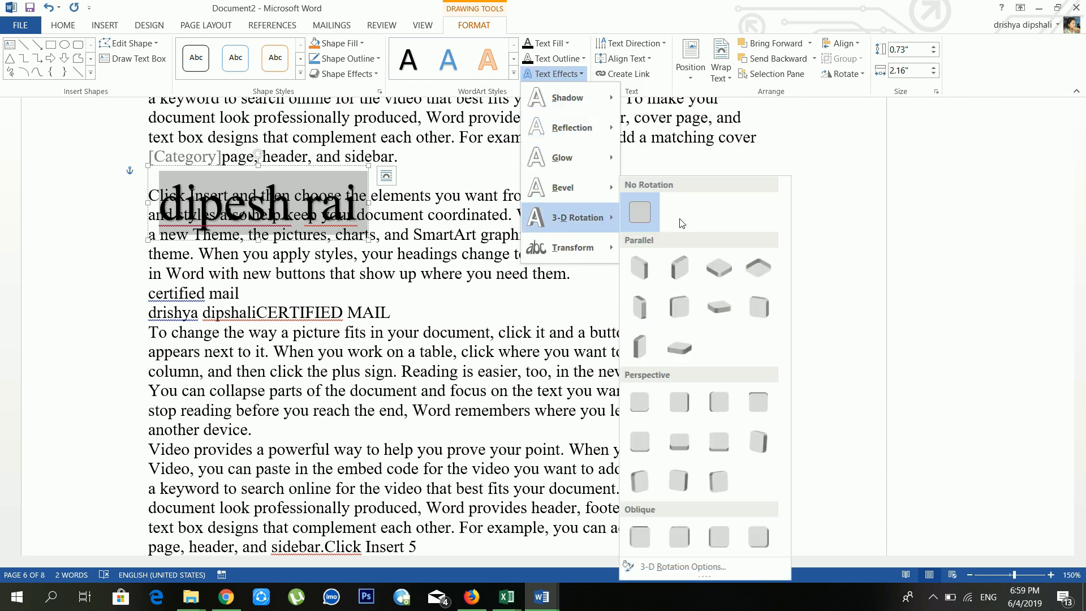
pyautogui.click(746, 144)
pyautogui.click(756, 145)
pyautogui.scroll(3, 756, 145)
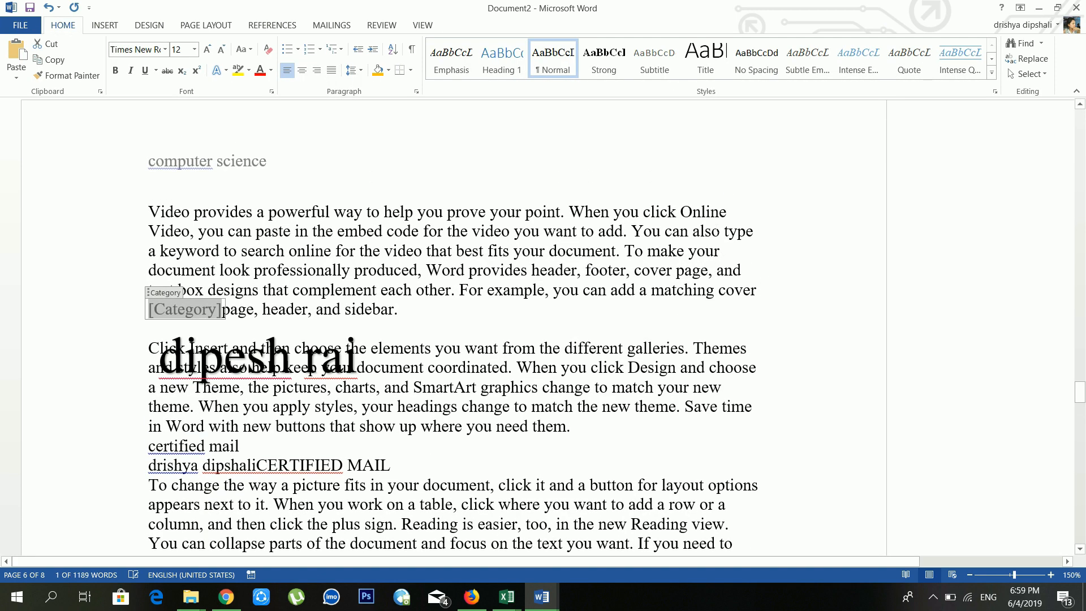
# Step: Delete the space between 'Online' and 'Video' in the paragraph below computer science
pyautogui.click(741, 215)
pyautogui.press('BackSpace')
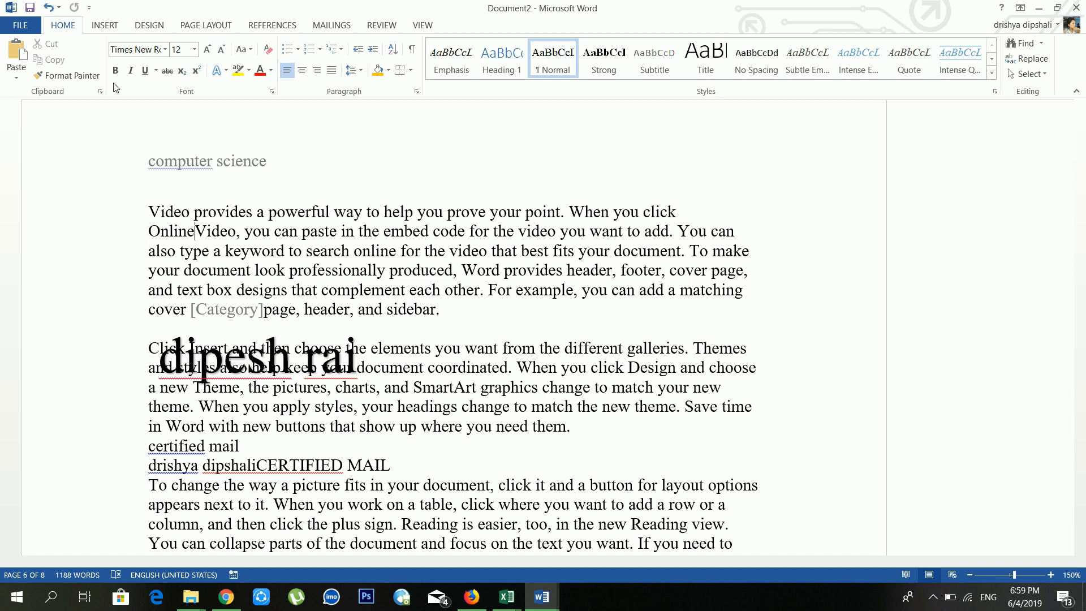
pyautogui.click(222, 74)
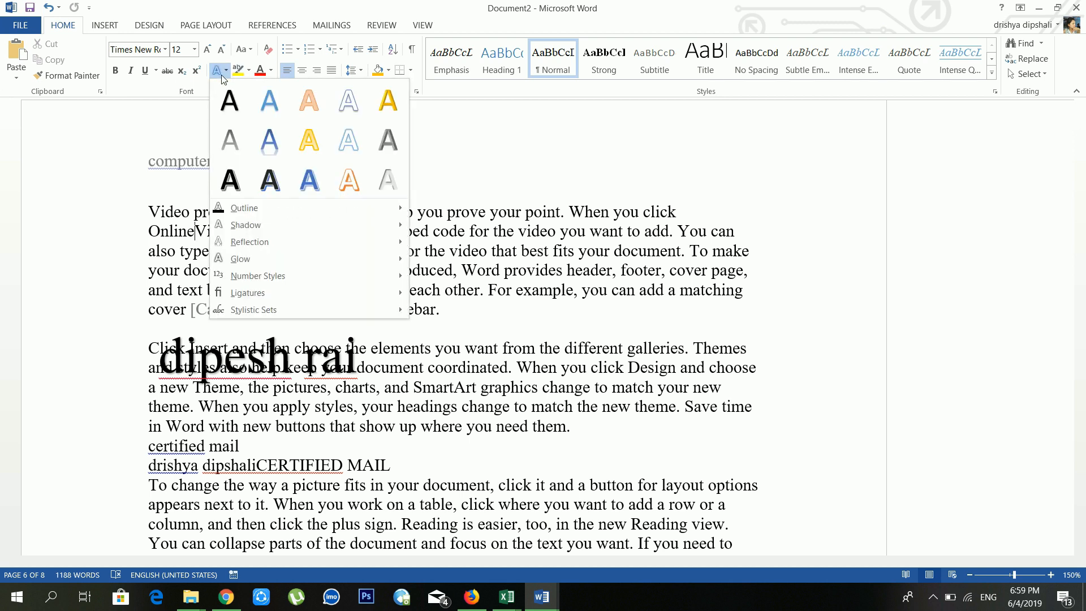
pyautogui.click(619, 395)
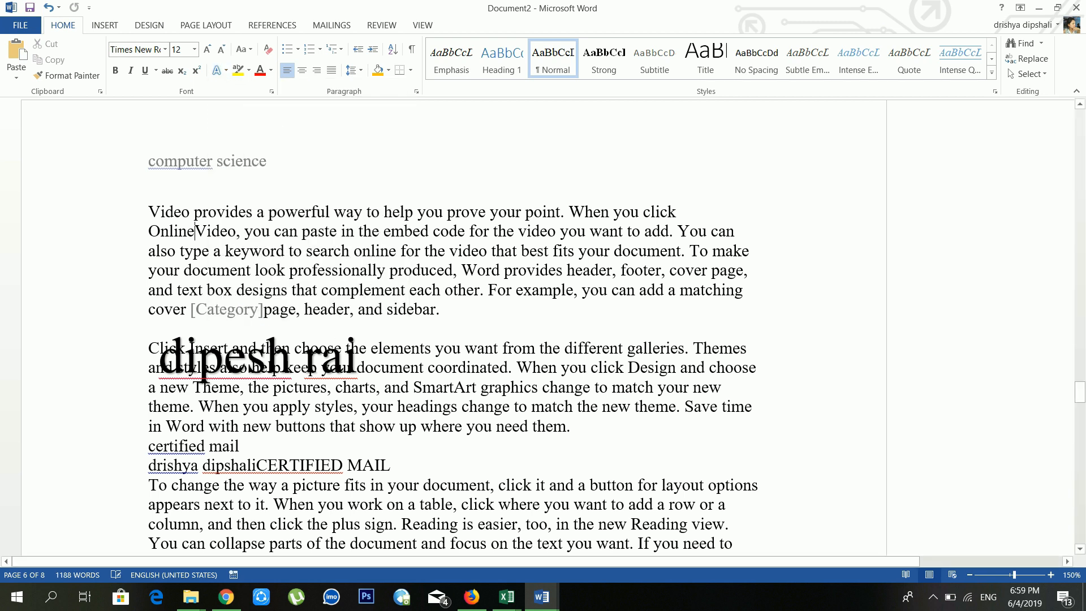
# Step: Browse the WordArt's Transform effects without applying one, then select the word 'powerful'
pyautogui.click(306, 368)
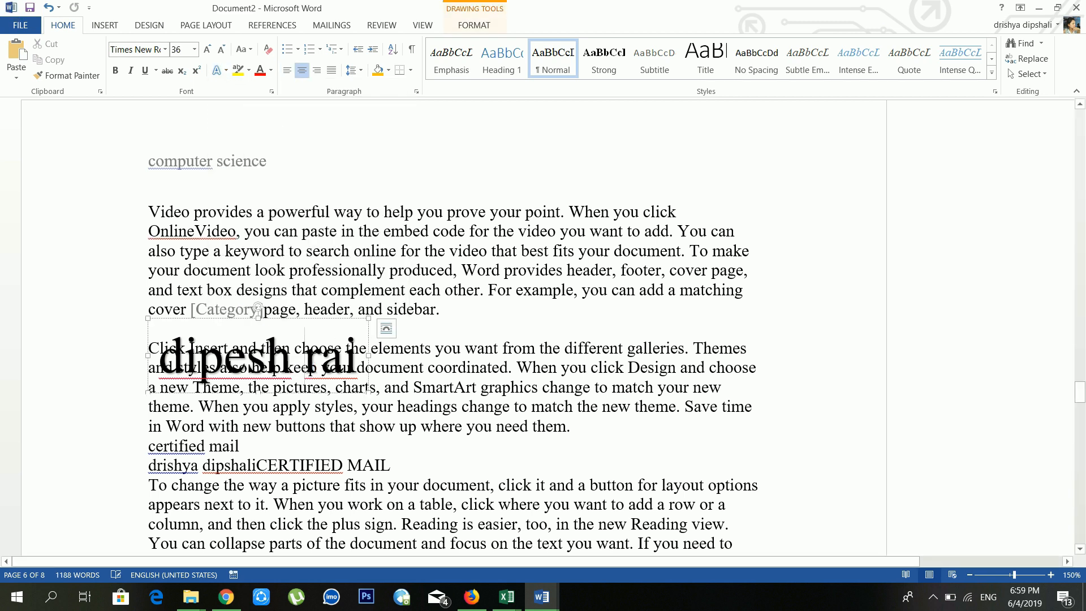
pyautogui.click(464, 27)
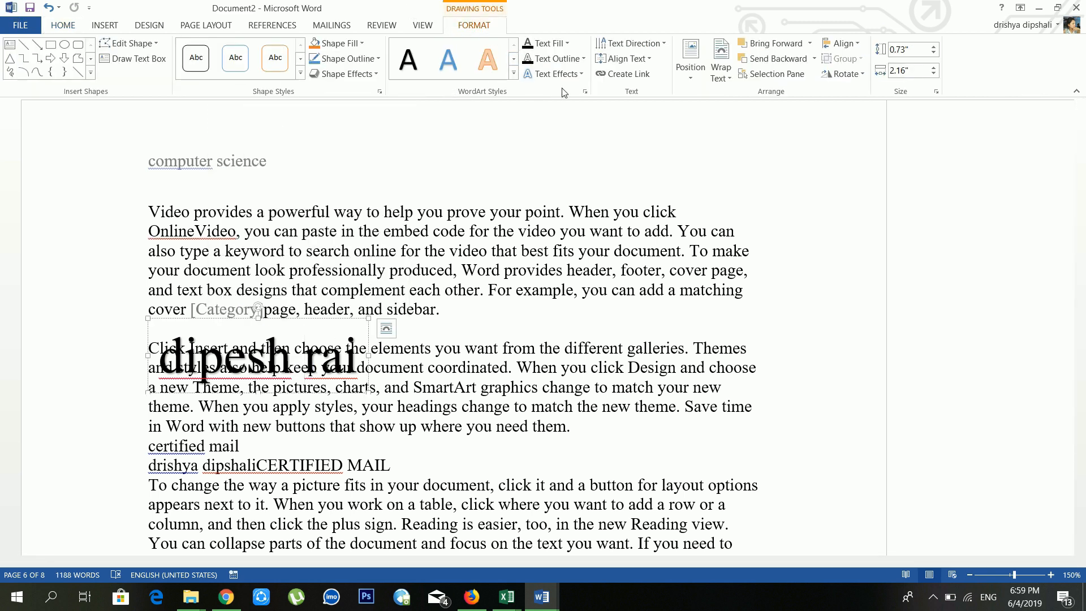
pyautogui.click(575, 77)
pyautogui.moveTo(574, 244)
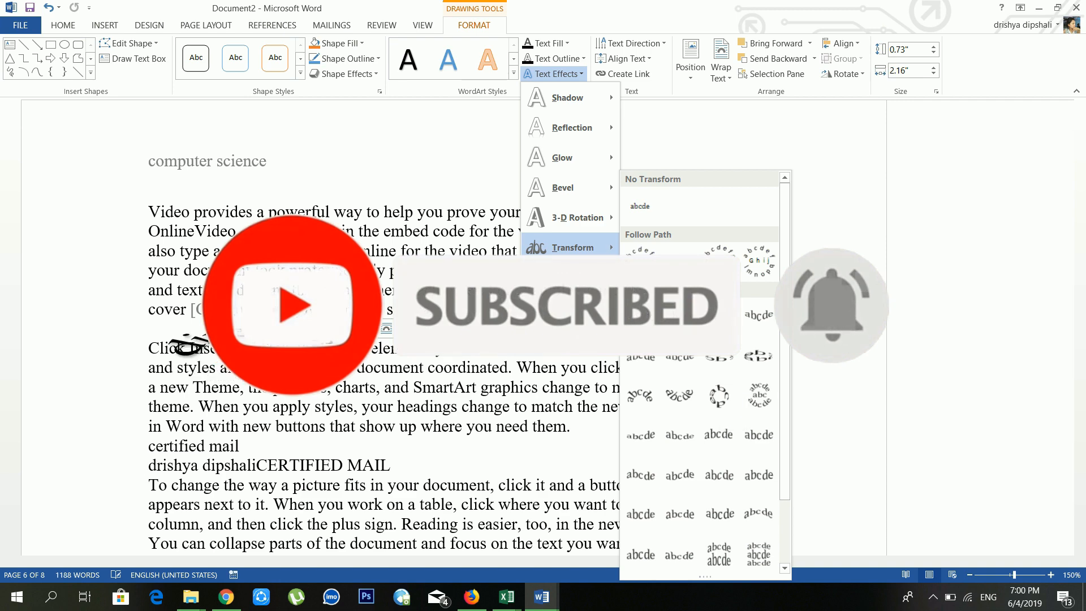
pyautogui.click(206, 129)
pyautogui.doubleClick(299, 212)
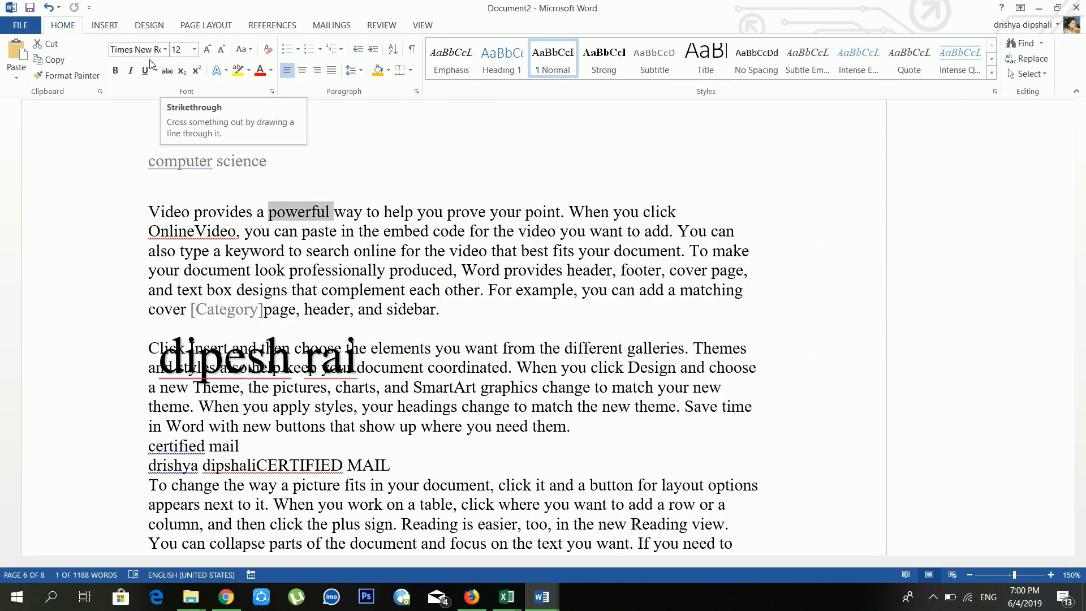
pyautogui.click(100, 29)
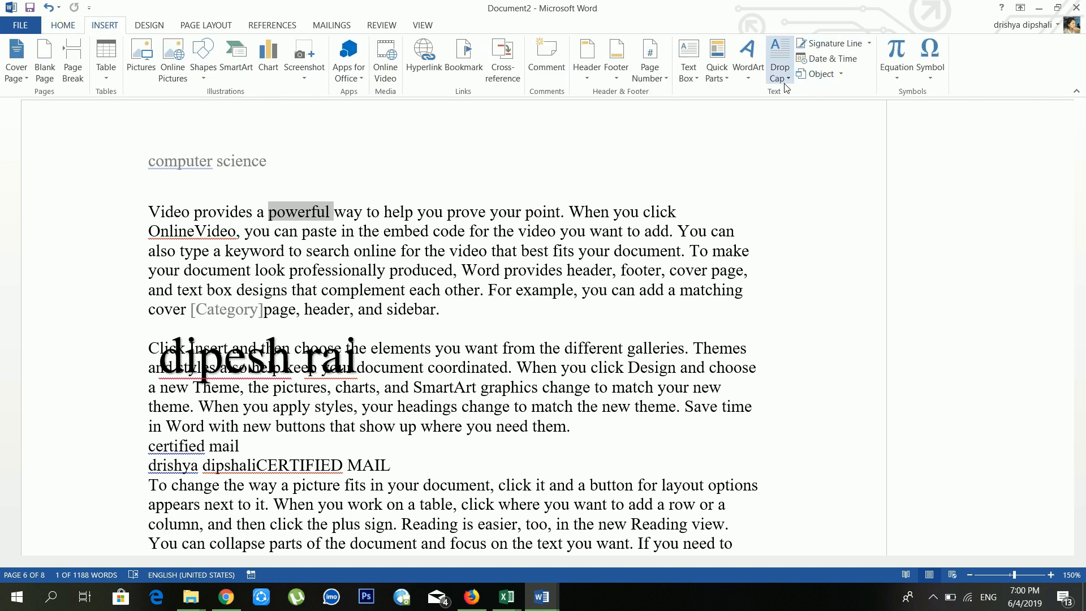
# Step: Select the opening 'V' and view the Drop Cap choices without applying one
pyautogui.click(271, 251)
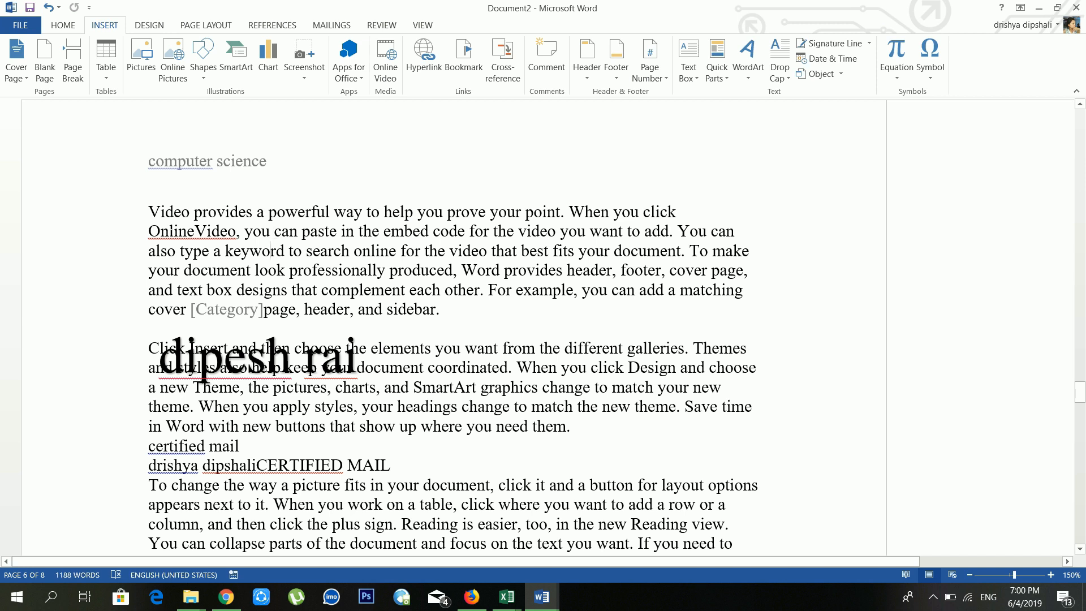
pyautogui.click(164, 214)
pyautogui.hotkey('shift', 'Left')
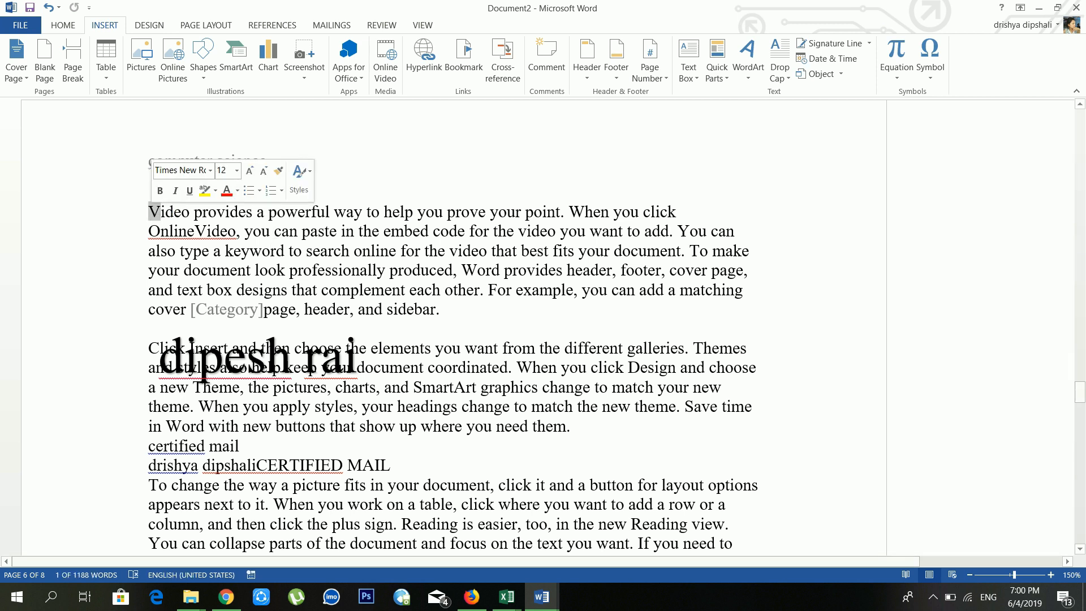
pyautogui.click(779, 79)
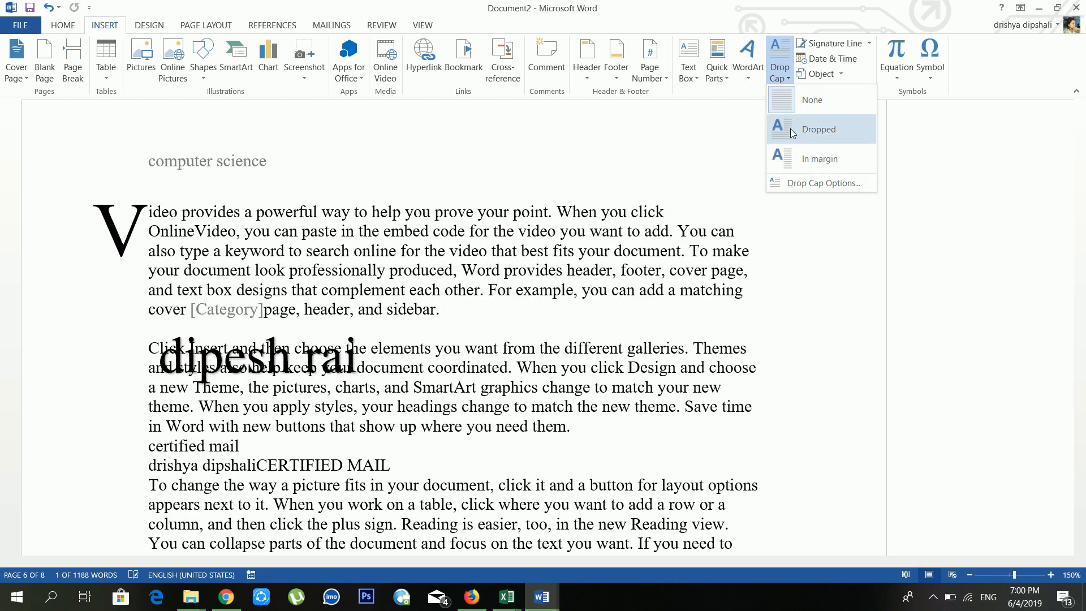
pyautogui.press('Escape')
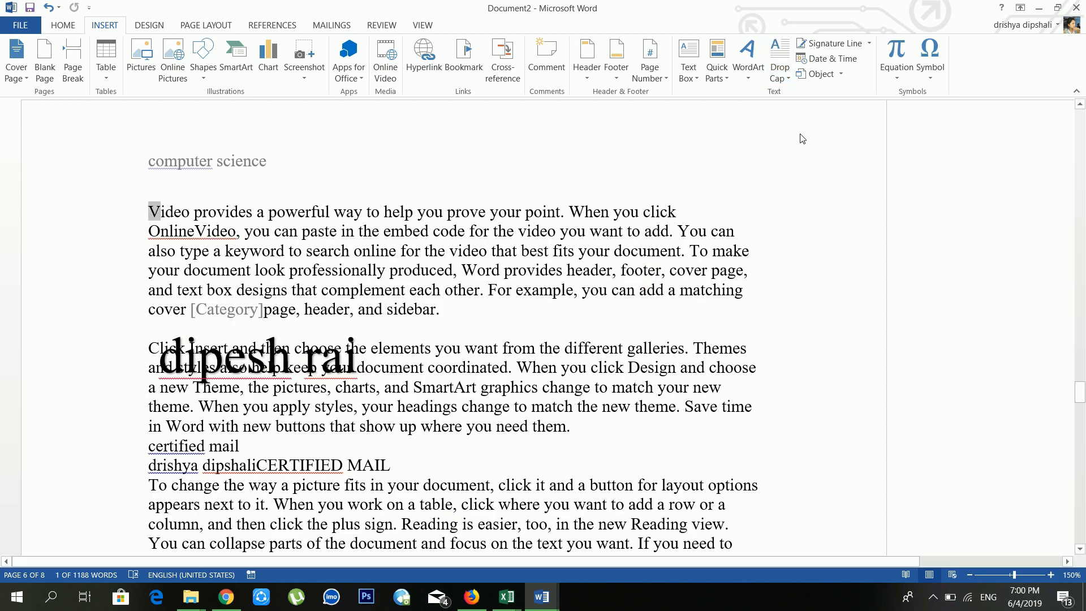
# Step: Place the caret on the empty line after the document's last paragraph
pyautogui.scroll(-20, 802, 139)
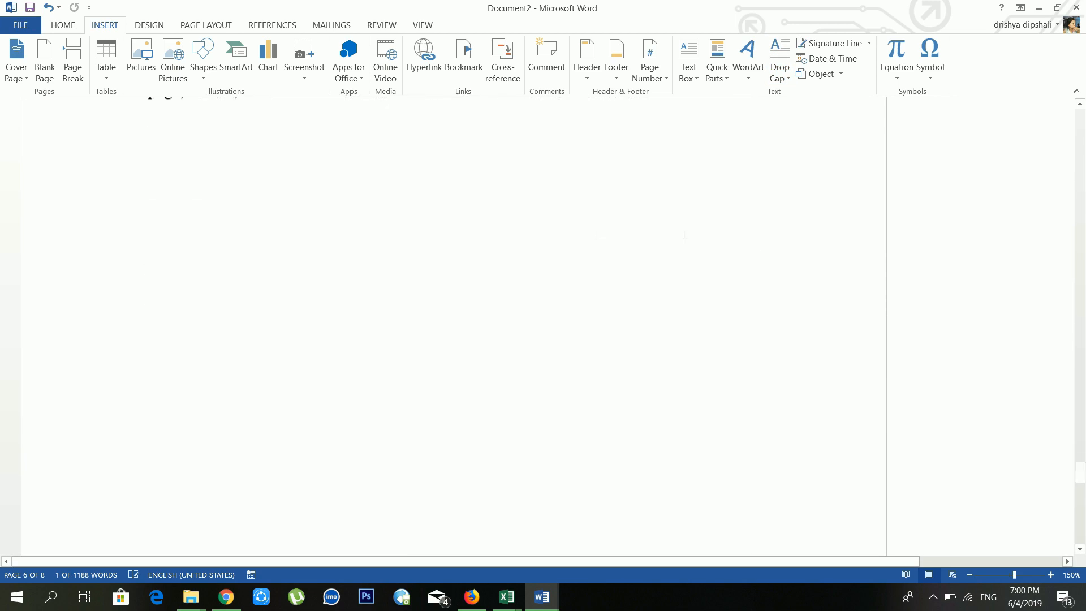
pyautogui.scroll(5, 261, 202)
pyautogui.click(383, 221)
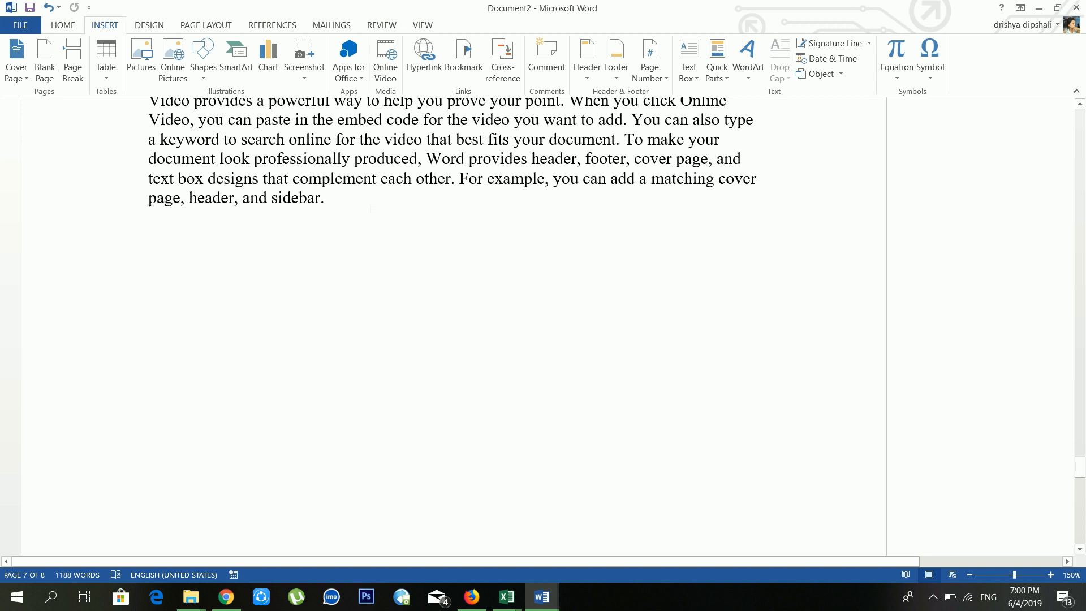
pyautogui.scroll(3, 452, 227)
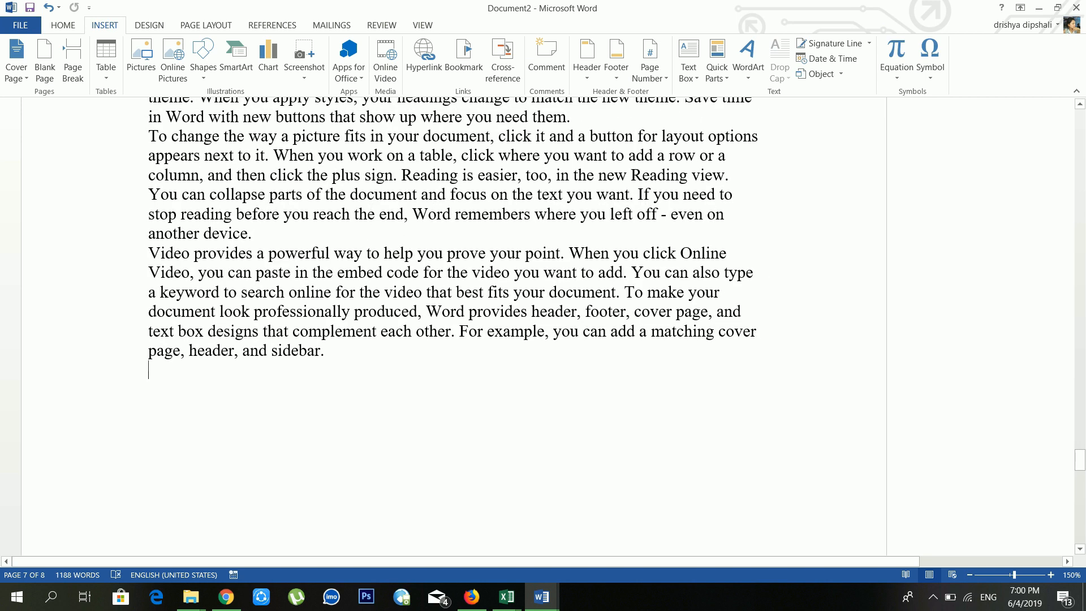
pyautogui.click(864, 48)
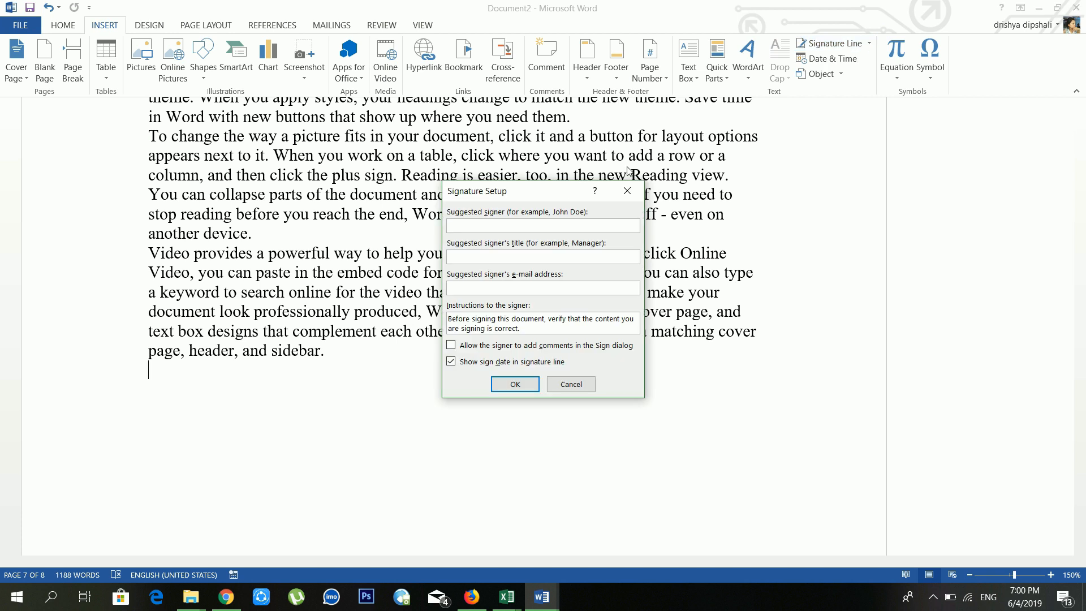
pyautogui.write('managing director')
pyautogui.click(516, 385)
pyautogui.click(420, 488)
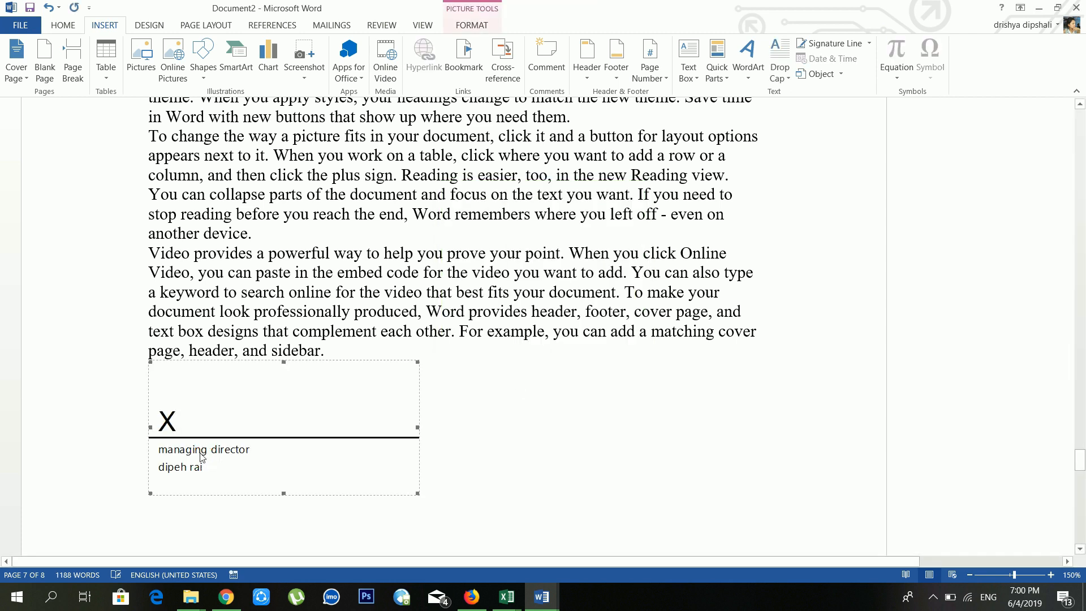
pyautogui.press('Delete')
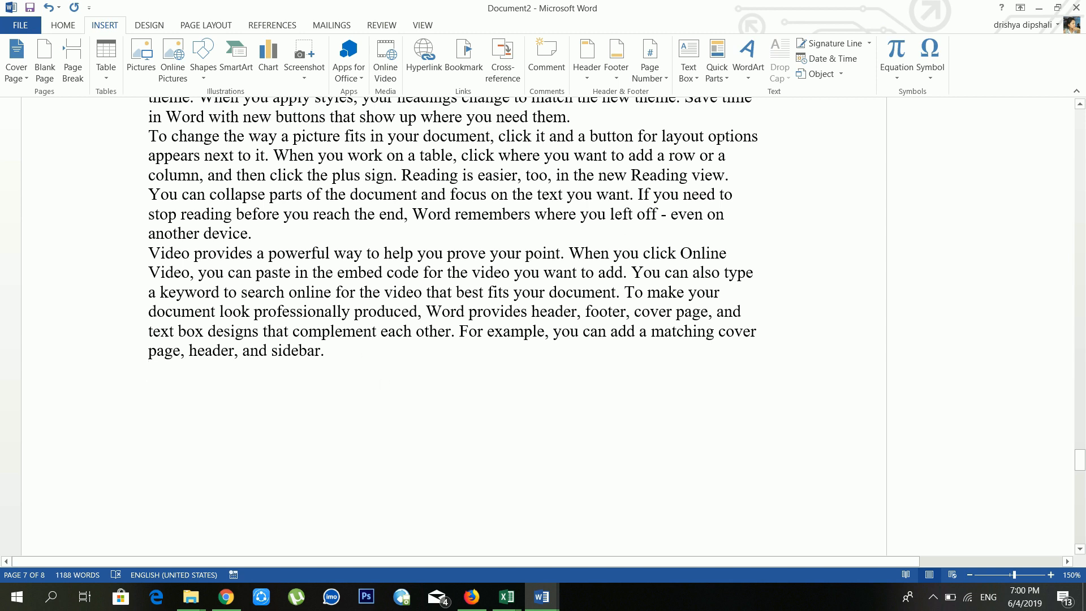
# Step: Insert the date in the 'Tuesday, June 4, 2019' format
pyautogui.click(858, 61)
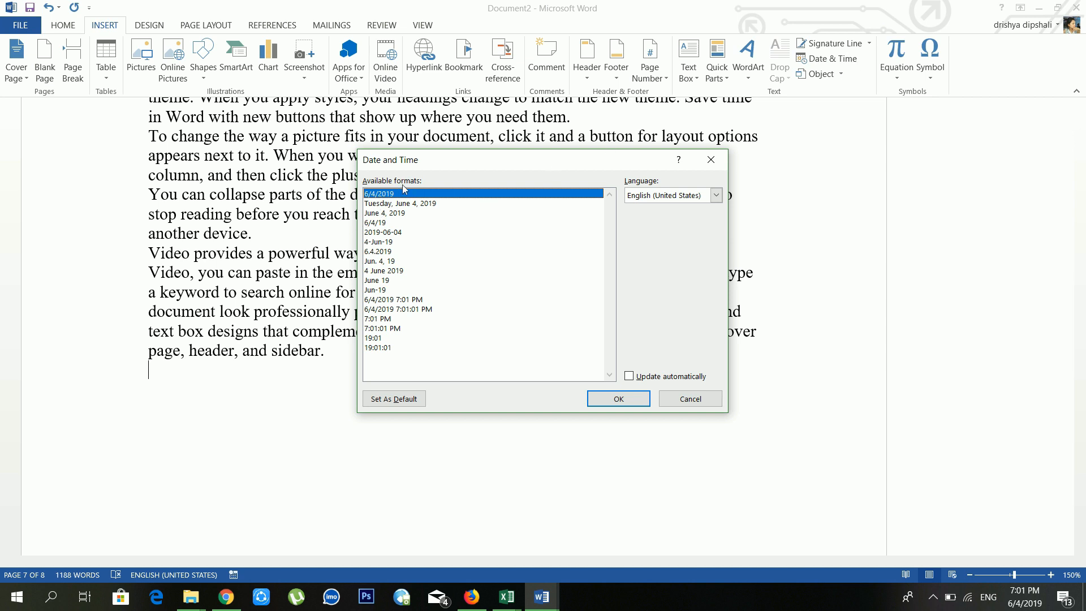
pyautogui.moveTo(425, 232); pyautogui.dragTo(428, 321)
pyautogui.moveTo(413, 214); pyautogui.dragTo(420, 203)
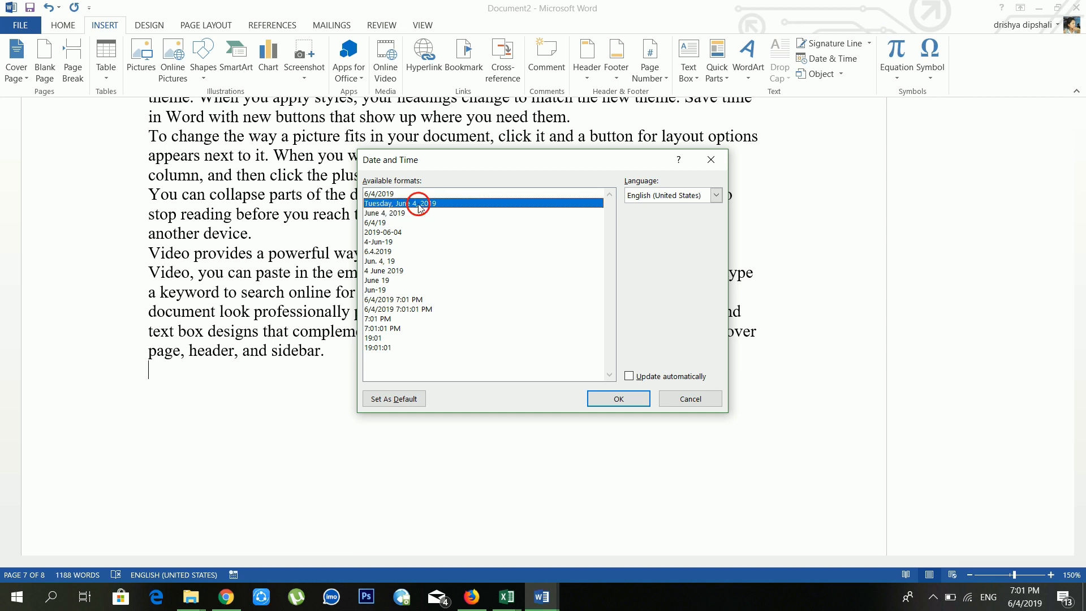
pyautogui.click(621, 399)
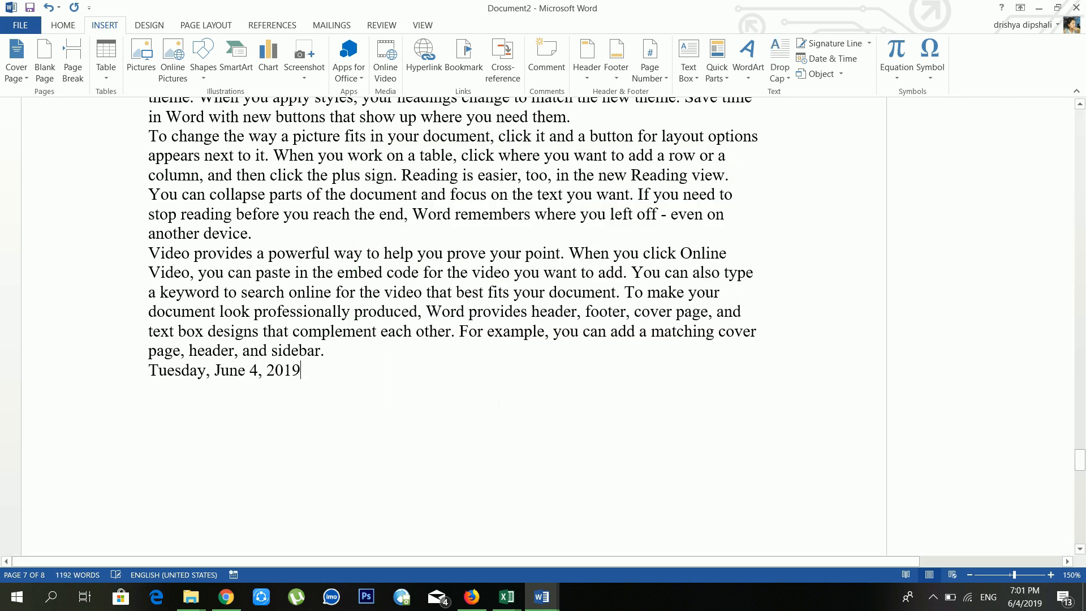
# Step: Click into the inserted date line and select the whole date
pyautogui.click(214, 373)
pyautogui.click(286, 379)
pyautogui.click(324, 371)
pyautogui.moveTo(325, 371); pyautogui.dragTo(149, 371)
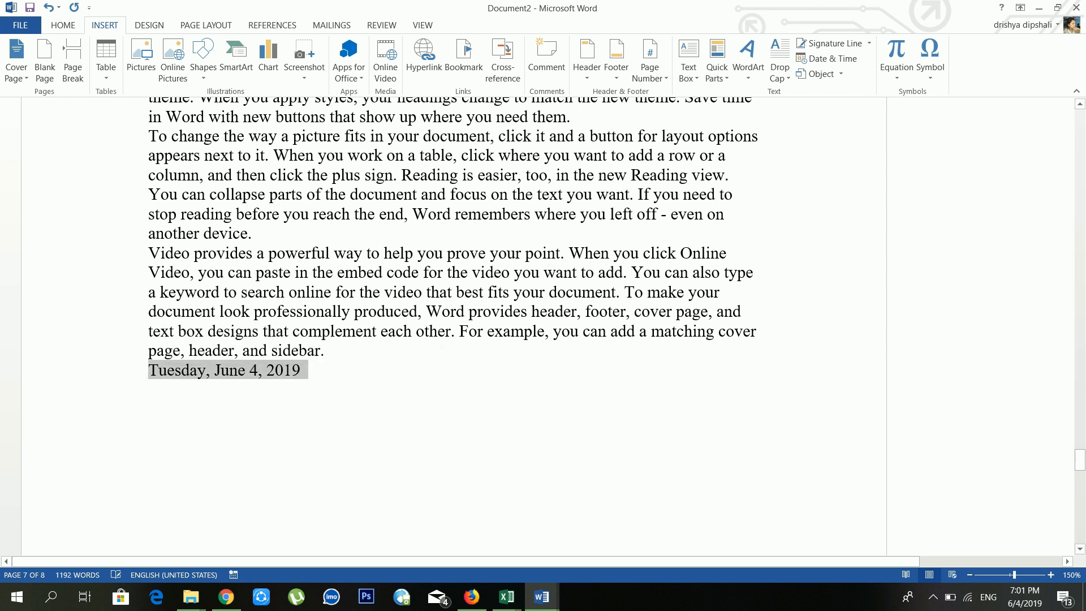
pyautogui.click(439, 331)
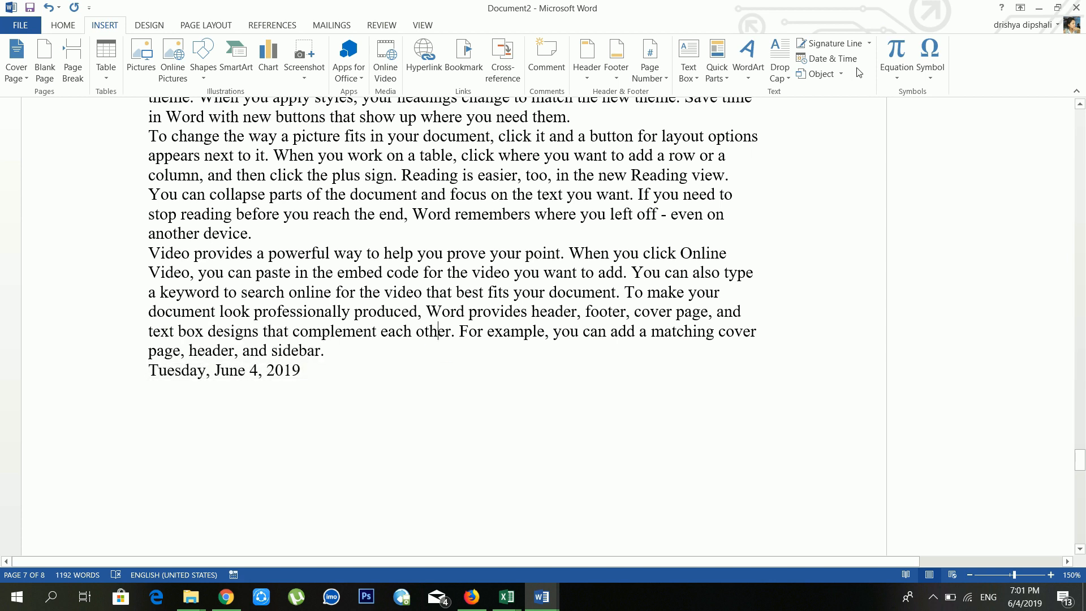
pyautogui.click(829, 80)
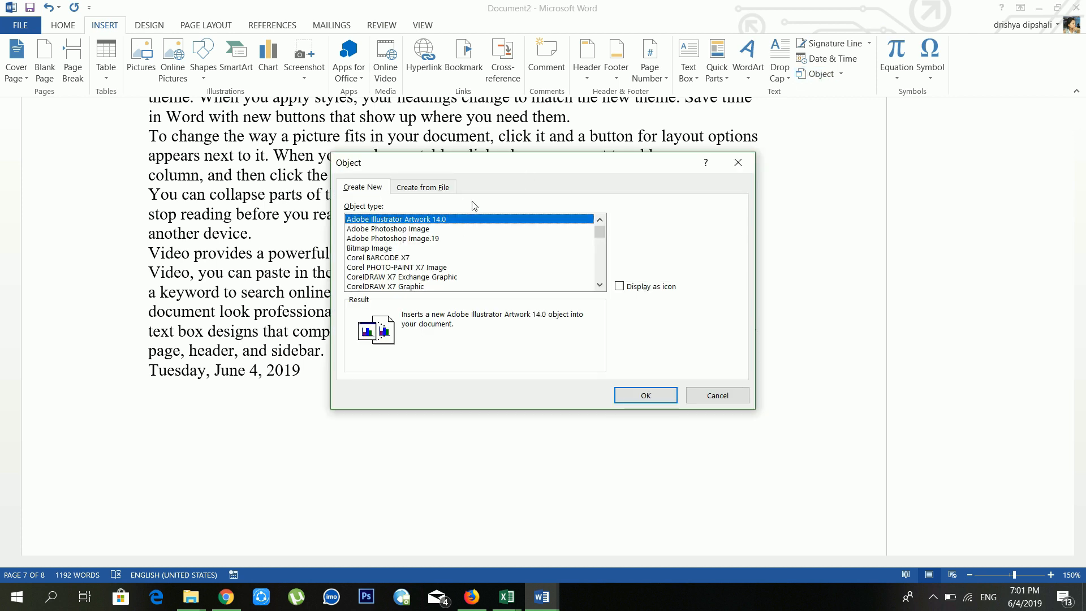
pyautogui.click(414, 231)
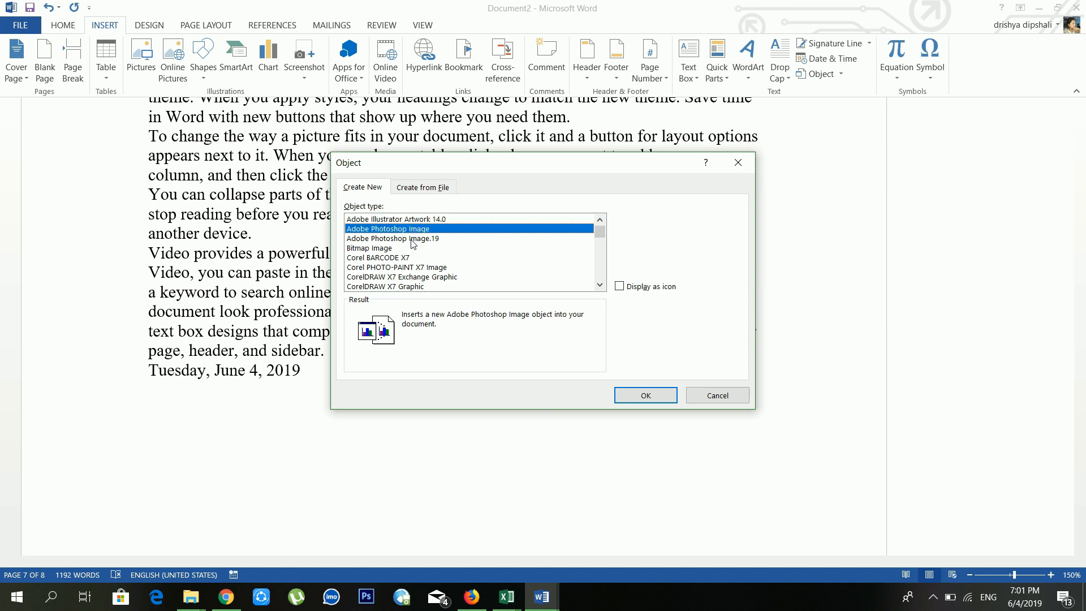
pyautogui.click(432, 260)
pyautogui.click(433, 286)
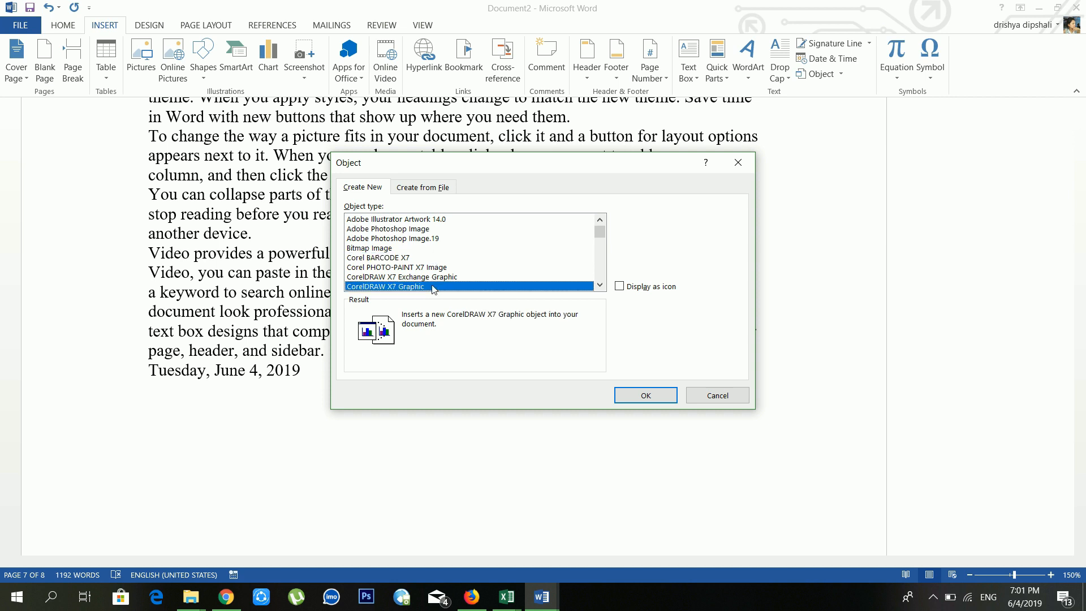
pyautogui.scroll(-2, 488, 243)
pyautogui.click(483, 258)
pyautogui.scroll(-3, 475, 263)
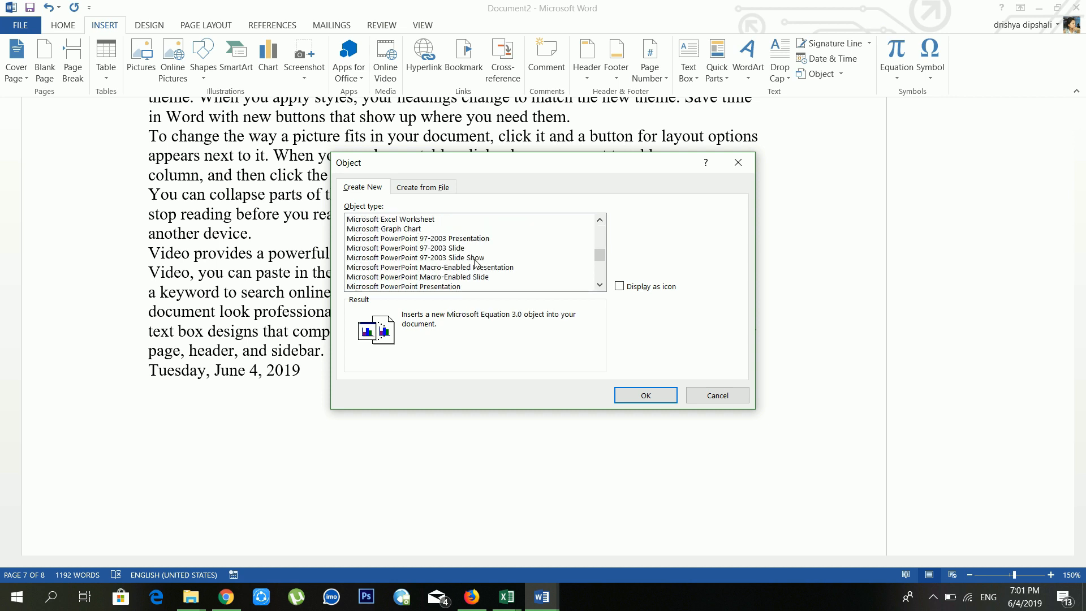
pyautogui.click(476, 262)
pyautogui.scroll(-4, 492, 261)
pyautogui.click(494, 258)
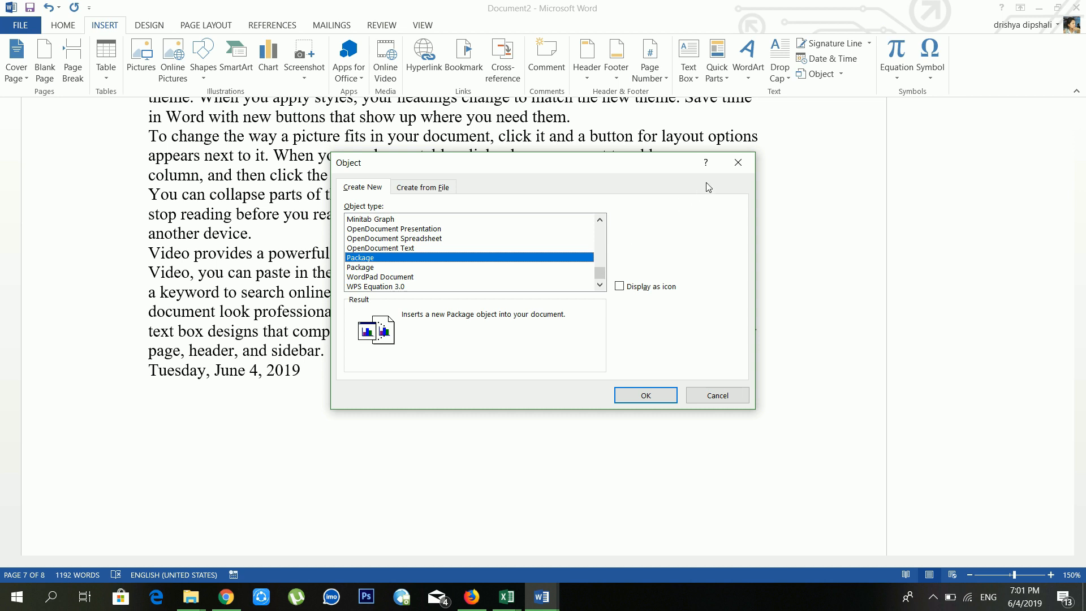
pyautogui.click(734, 167)
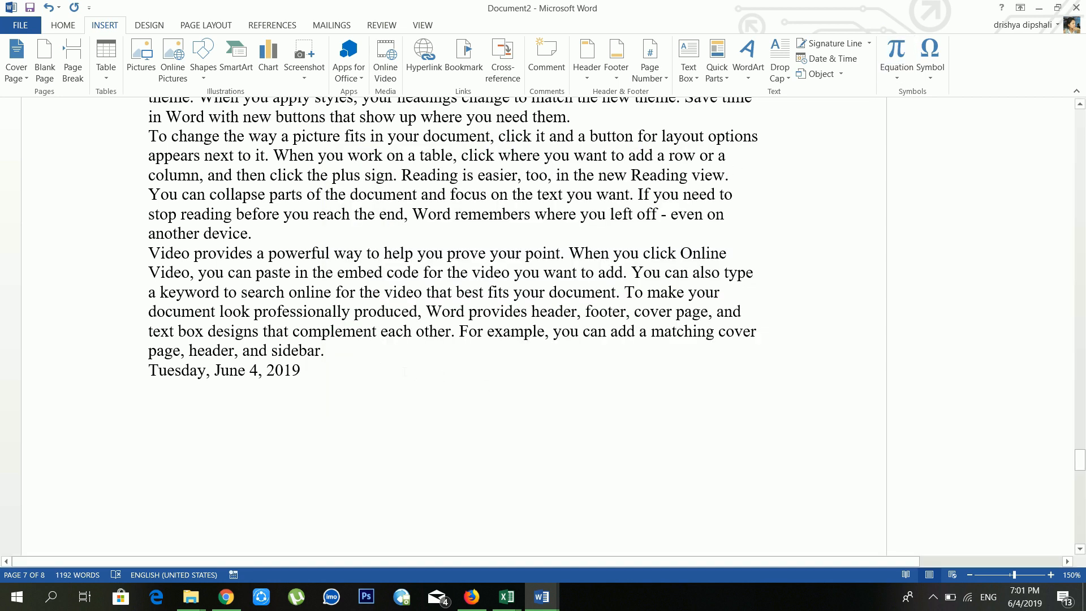
# Step: Add two blank lines before the date and insert the built-in Binomial Theorem equation
pyautogui.press('Return')
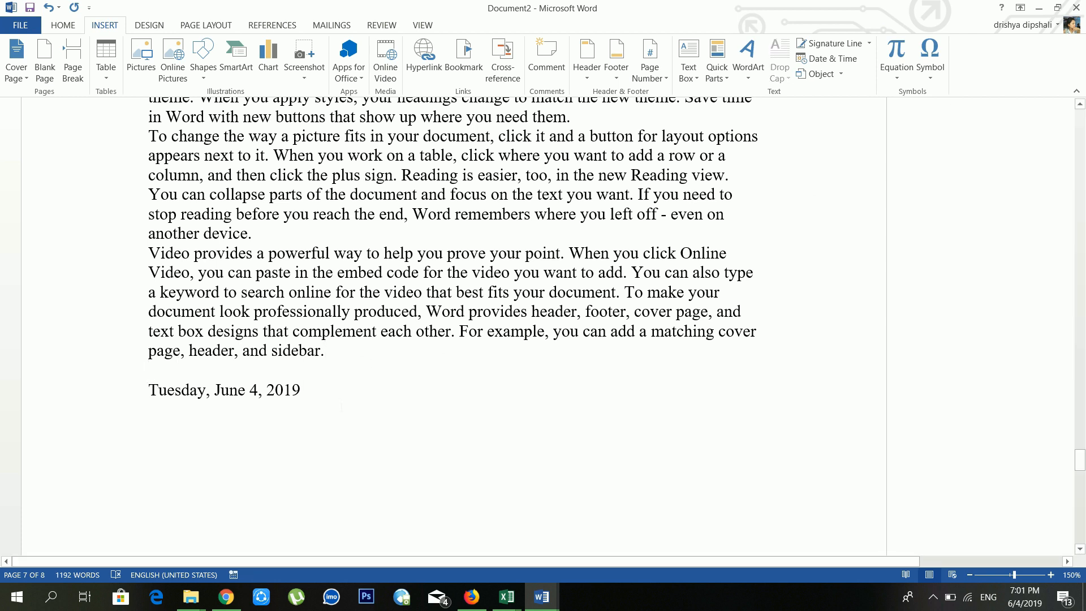
pyautogui.press('Return')
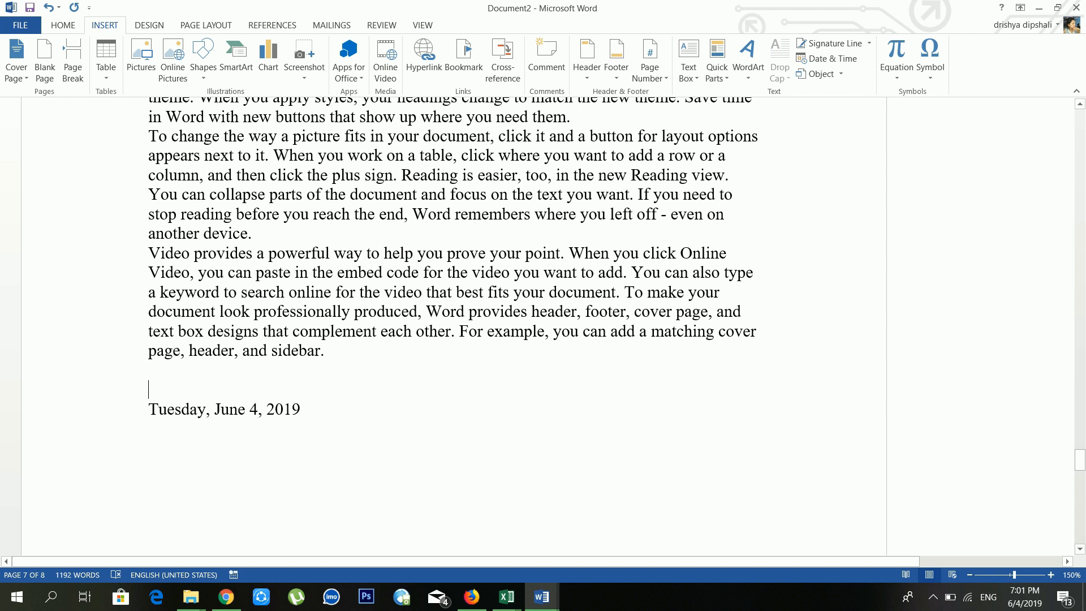
pyautogui.click(897, 84)
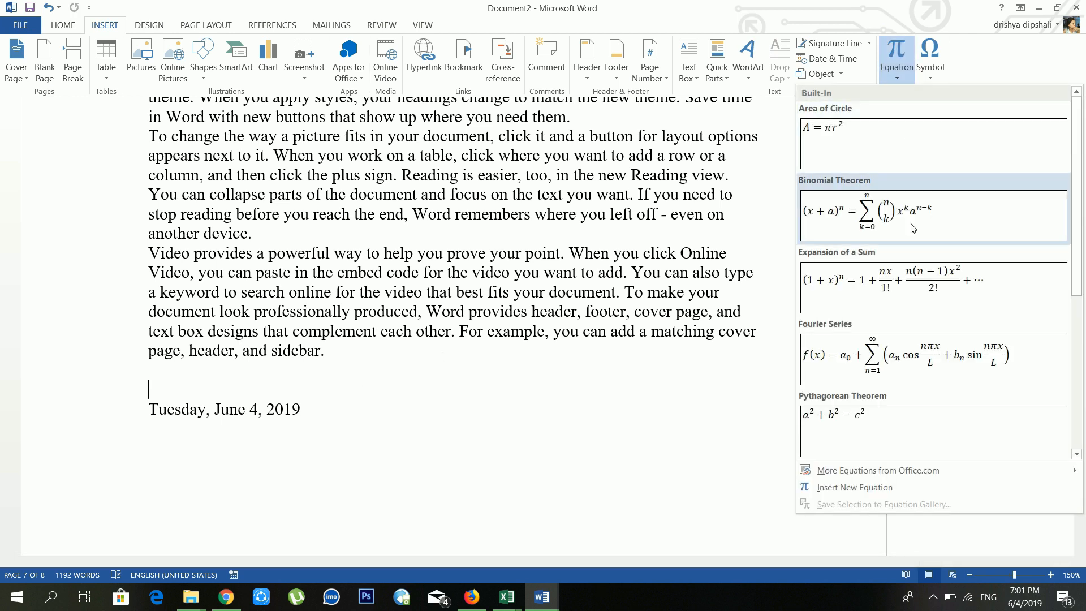
pyautogui.scroll(-5, 912, 228)
pyautogui.scroll(5, 906, 310)
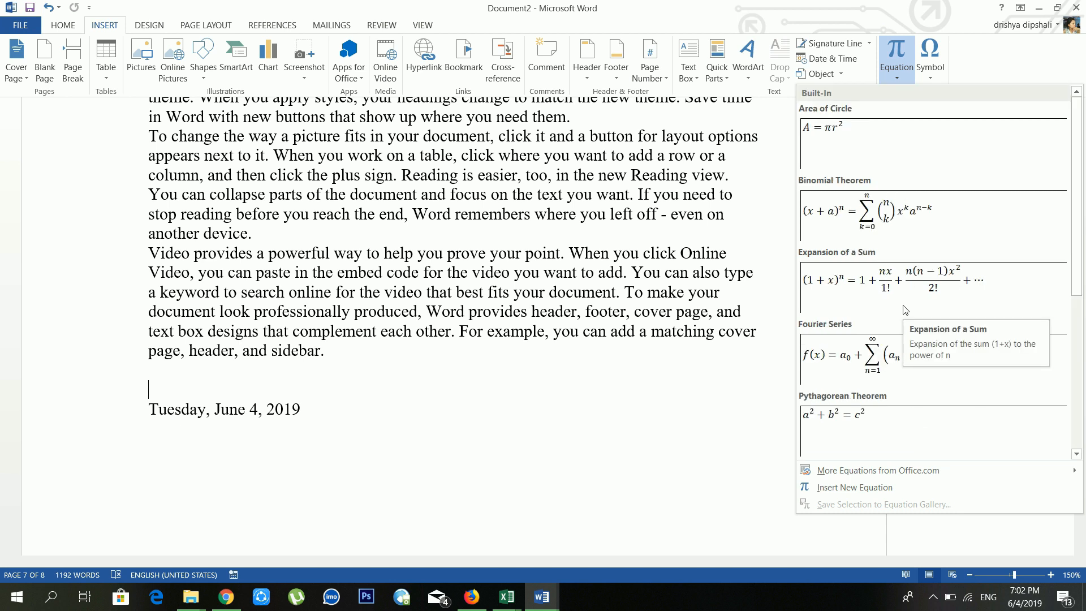
pyautogui.click(914, 225)
# Step: Start a new empty line after the paragraph ending 'sidebar.'
pyautogui.click(453, 351)
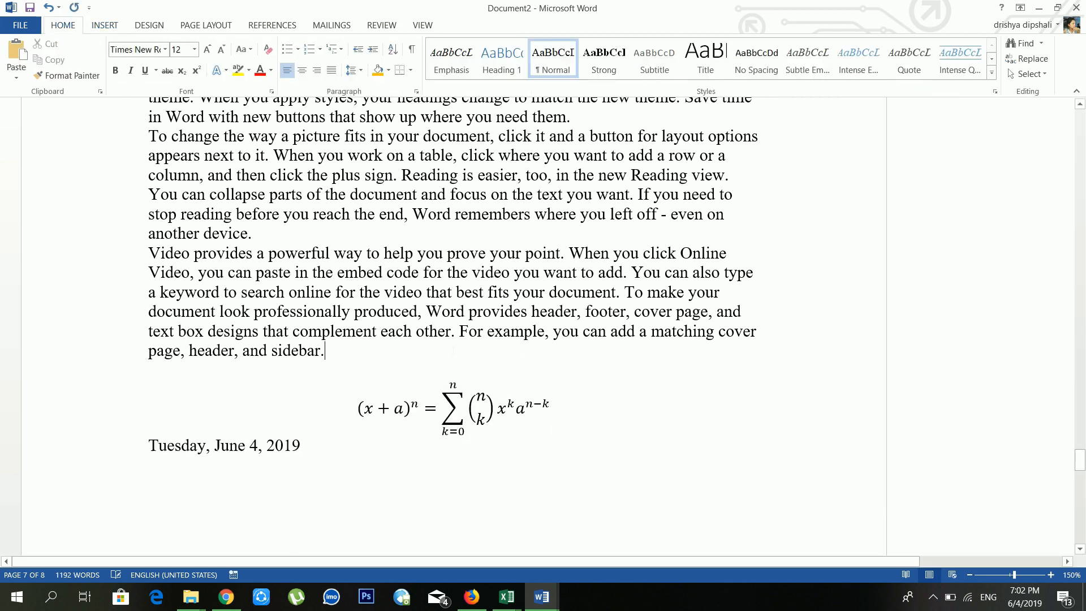
pyautogui.press('Return')
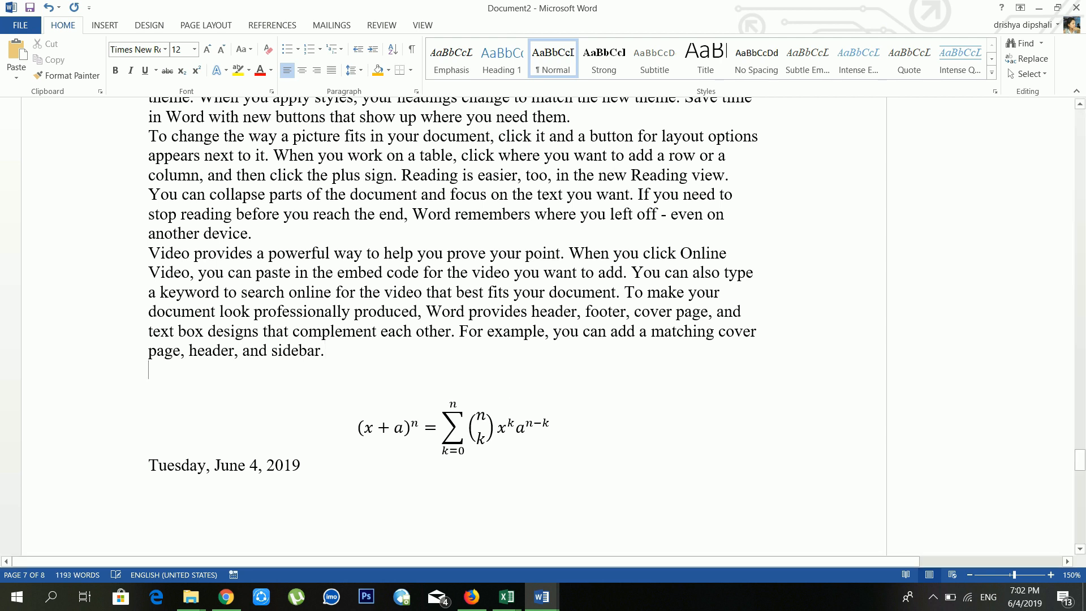
pyautogui.click(98, 29)
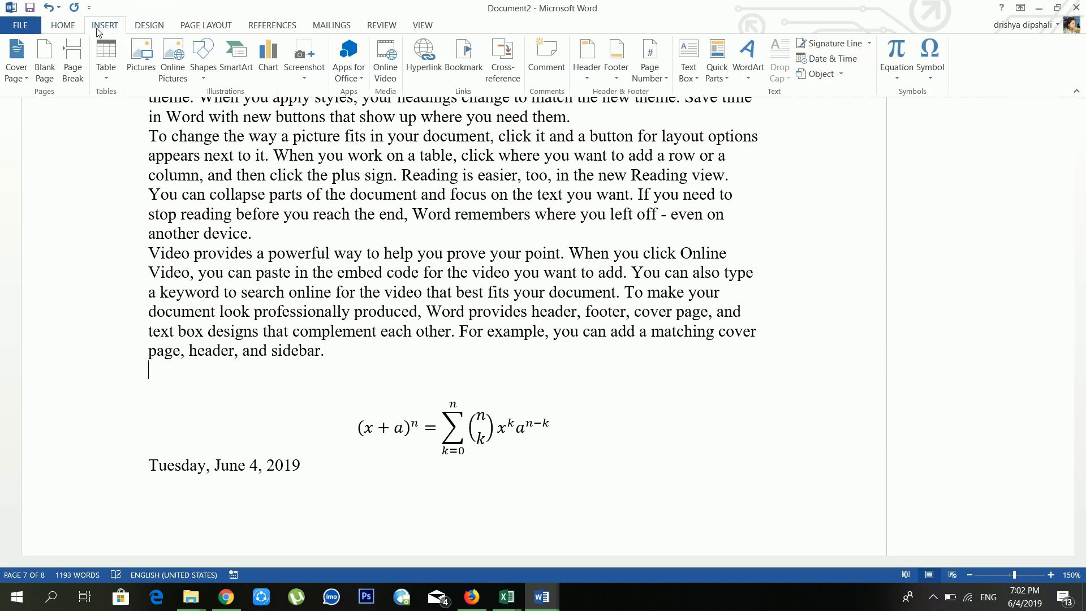
# Step: Try a blank equation with °F, °C and Δ symbols, then delete it
pyautogui.click(897, 51)
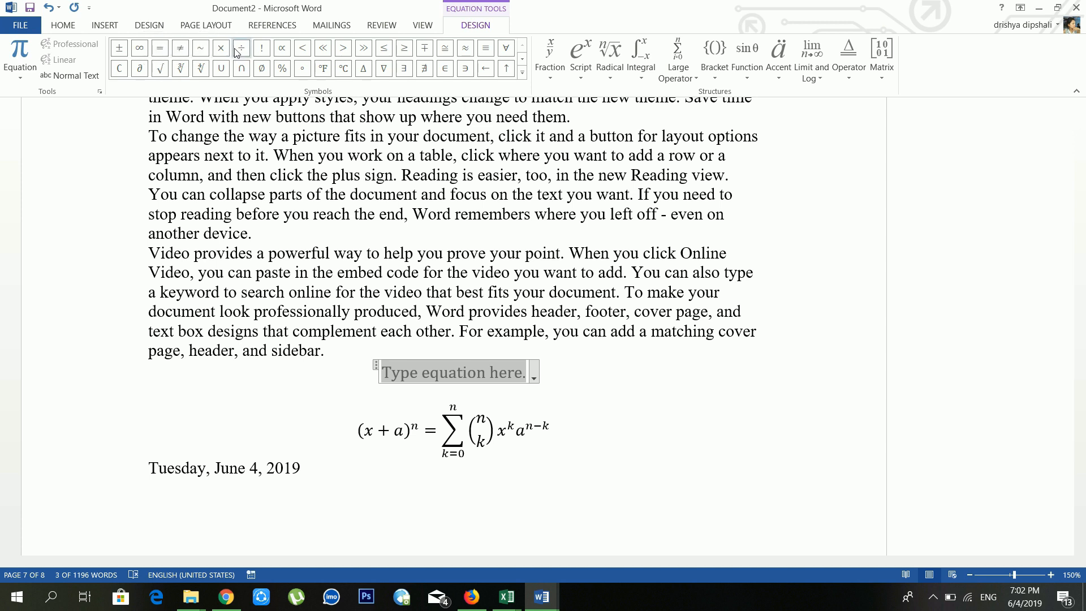
pyautogui.click(327, 70)
pyautogui.click(344, 69)
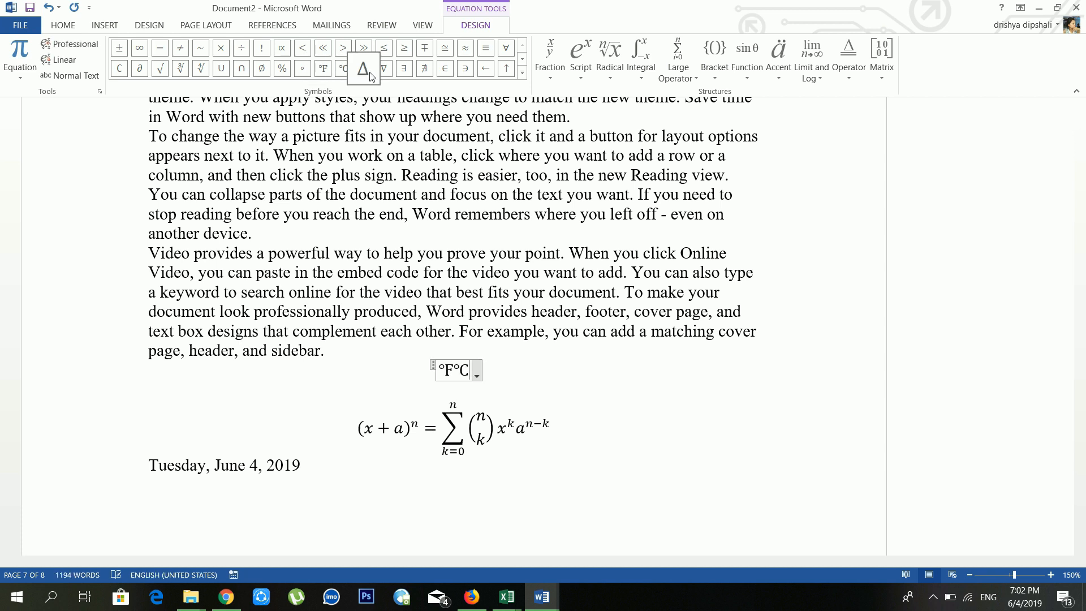
pyautogui.click(363, 69)
pyautogui.press('BackSpace')
pyautogui.press('BackSpace')
pyautogui.press('BackSpace')
pyautogui.press('BackSpace')
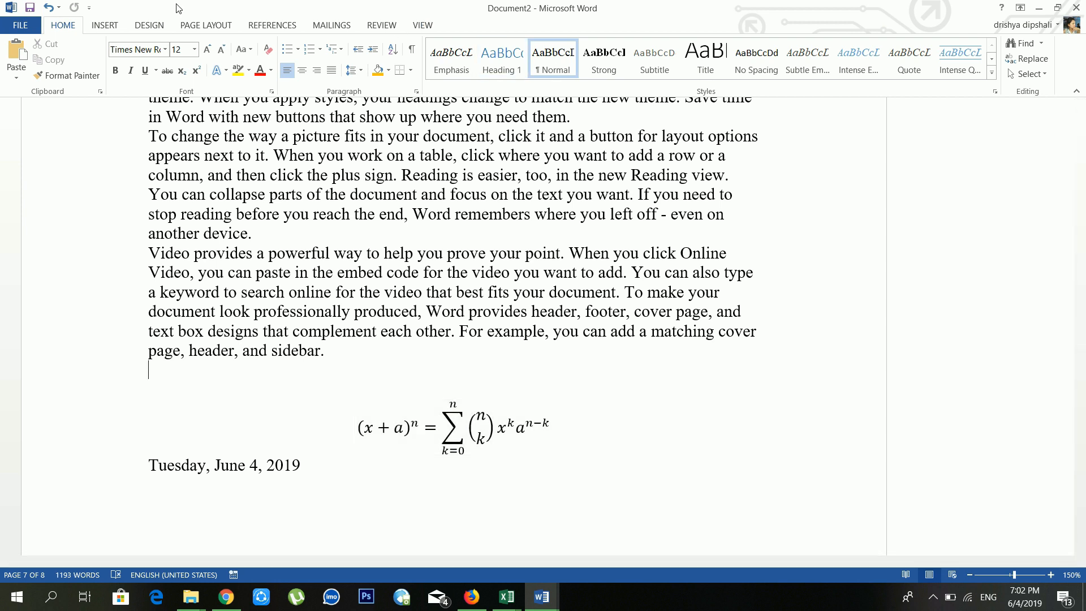
pyautogui.click(94, 25)
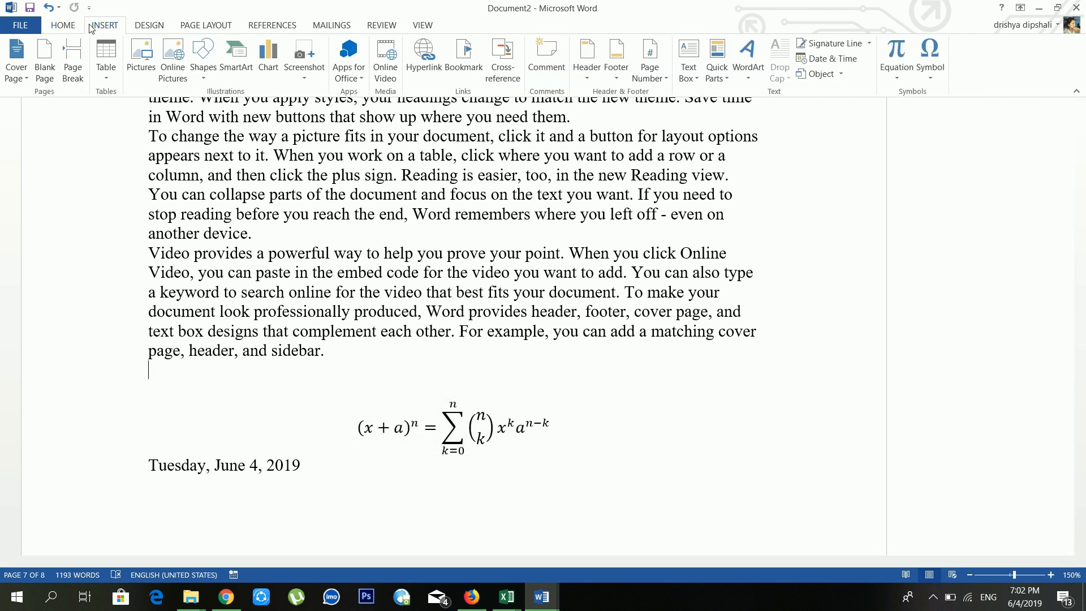
# Step: Insert an empty equation above the binomial, preview fraction and integral templates, then return to 'show'
pyautogui.click(897, 54)
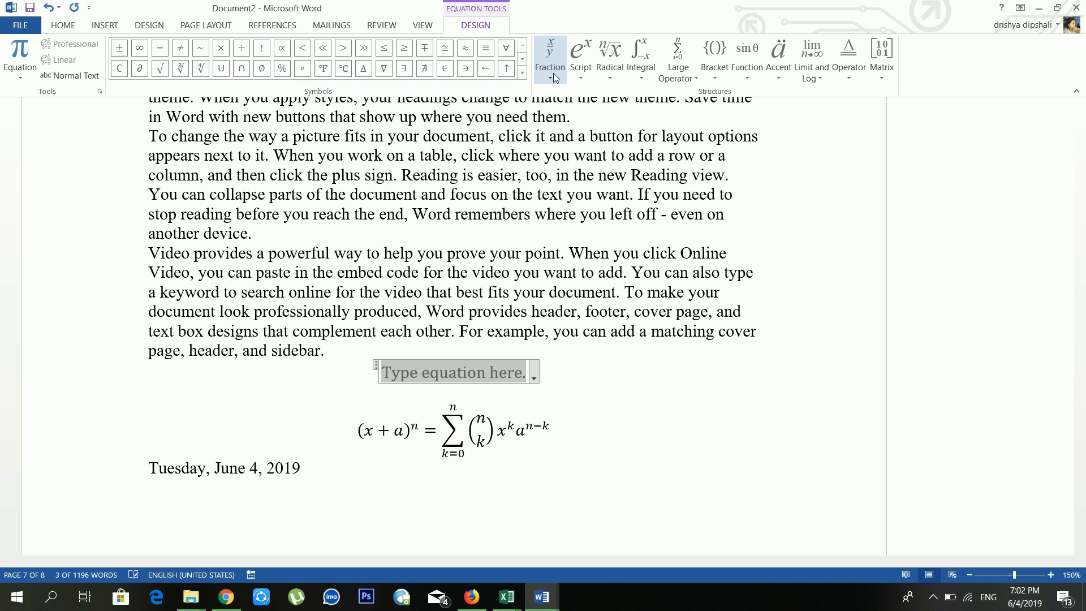
pyautogui.click(552, 75)
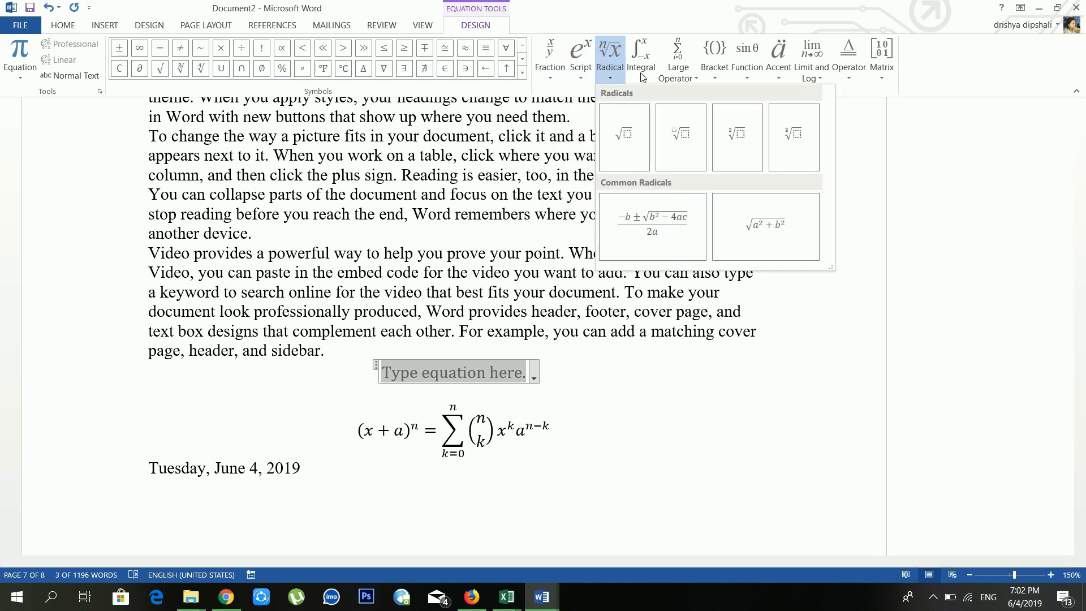
pyautogui.moveTo(643, 77)
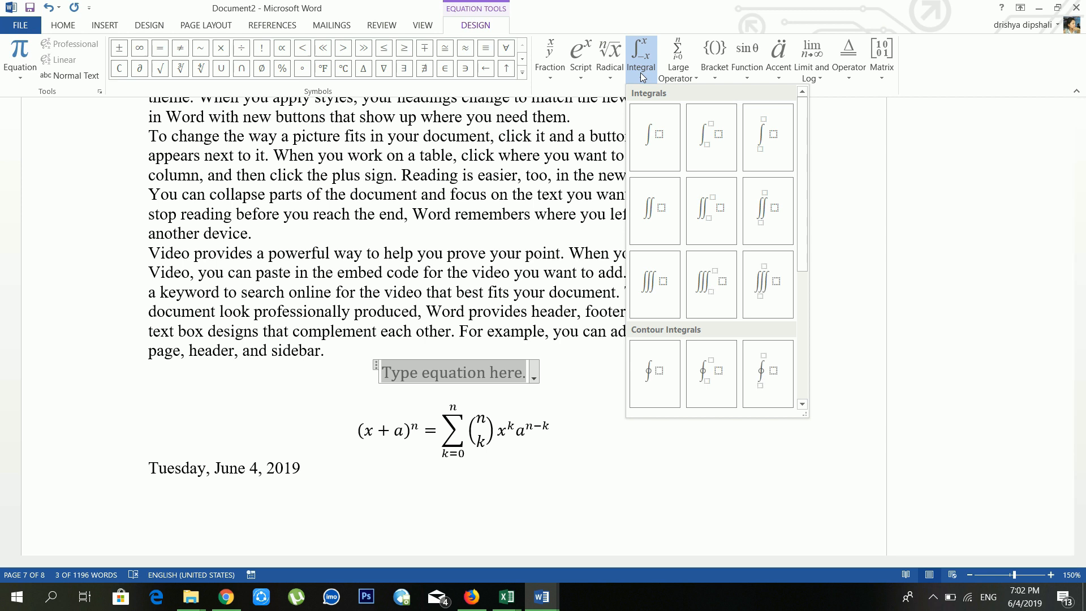
pyautogui.click(844, 156)
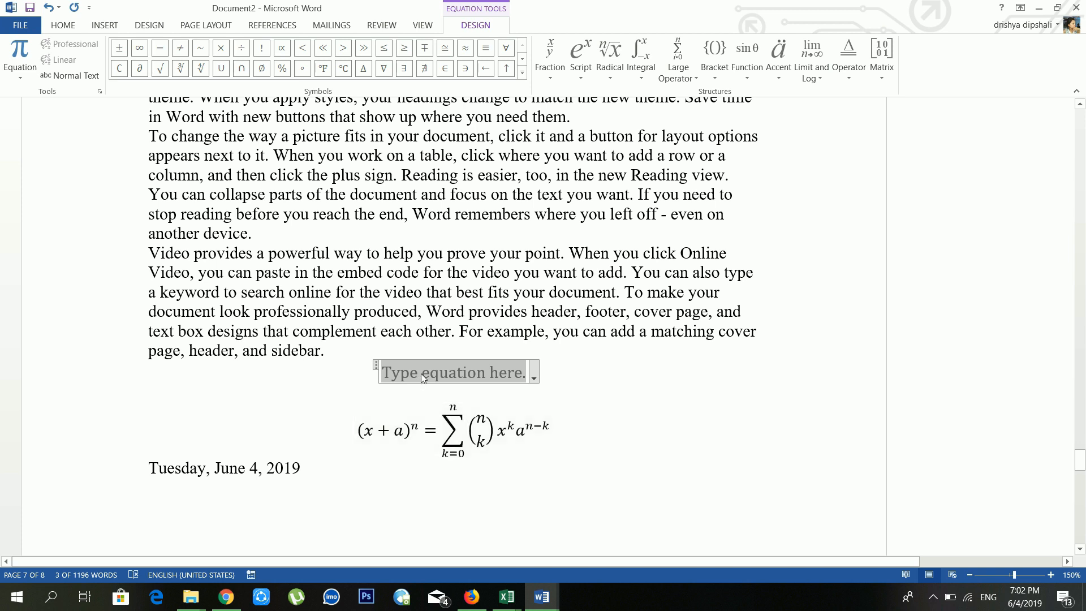
pyautogui.click(375, 117)
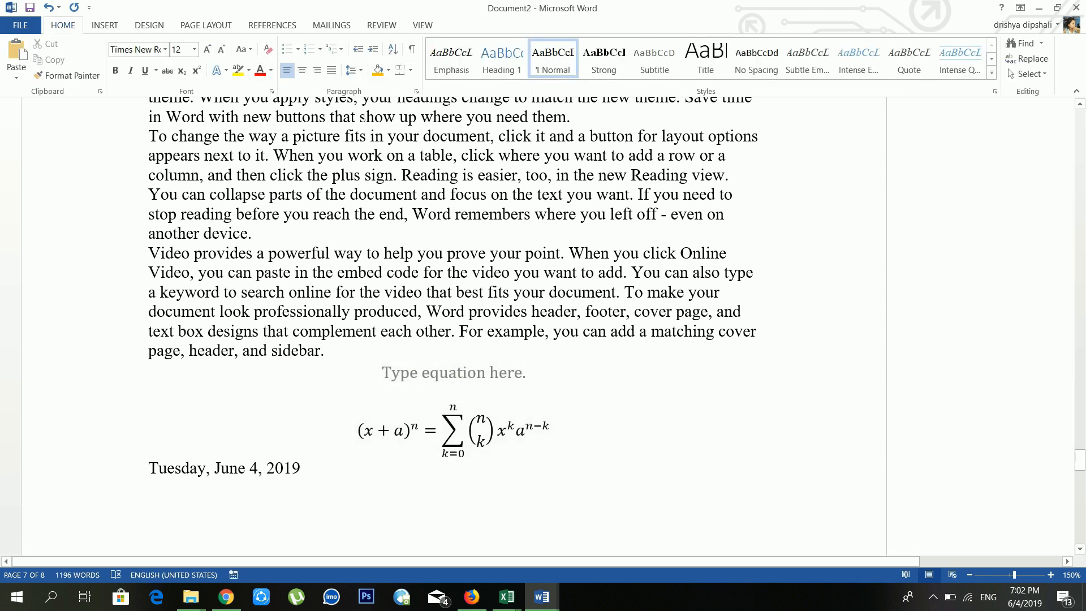
pyautogui.click(105, 25)
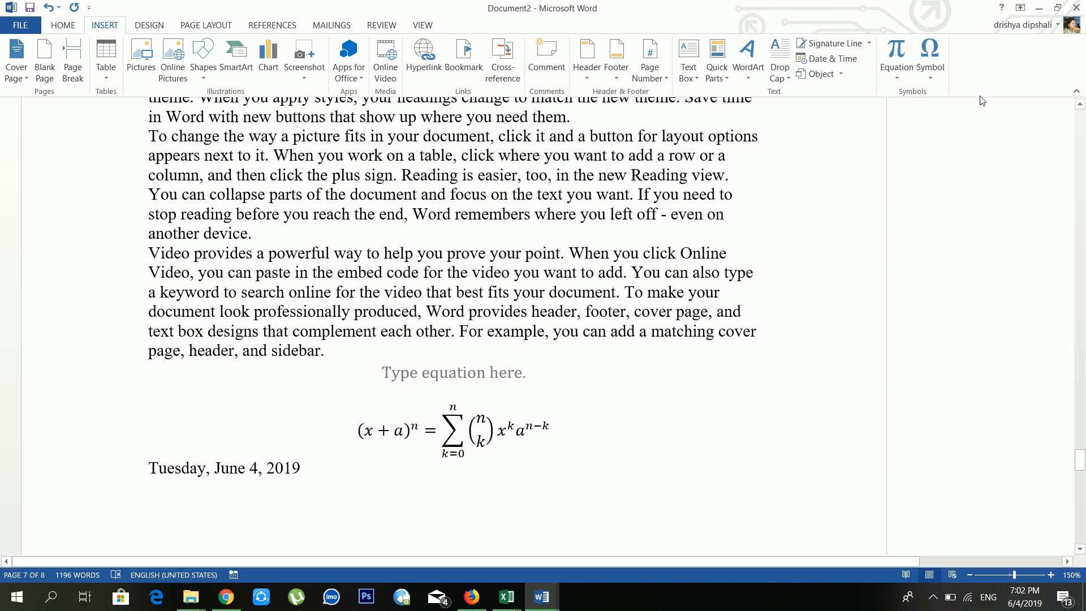
# Step: Insert the heart character from the Symbol font inside the word 'show'
pyautogui.click(934, 83)
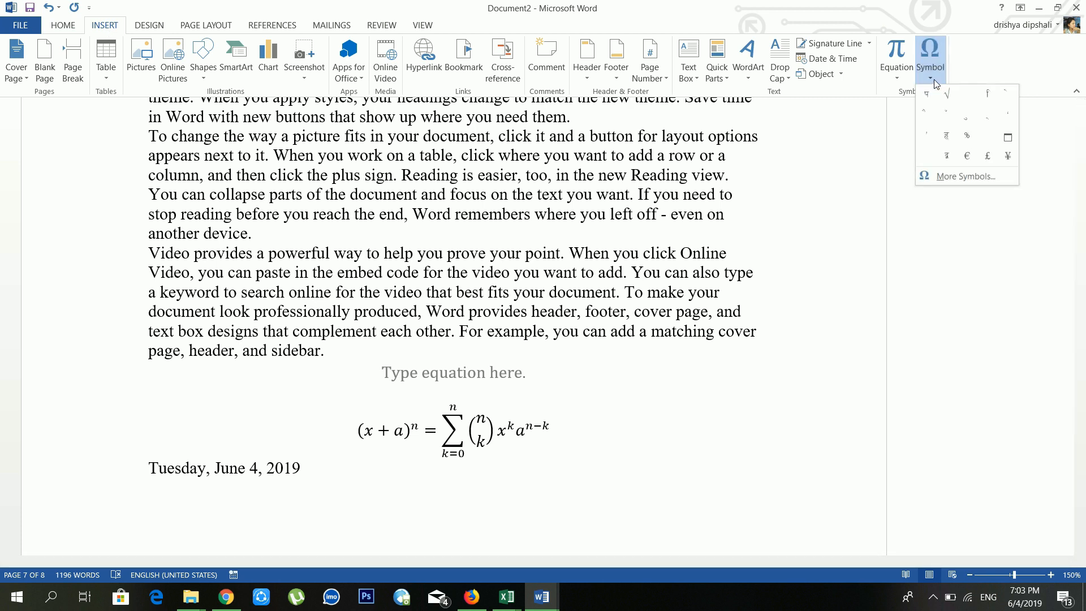
pyautogui.click(957, 175)
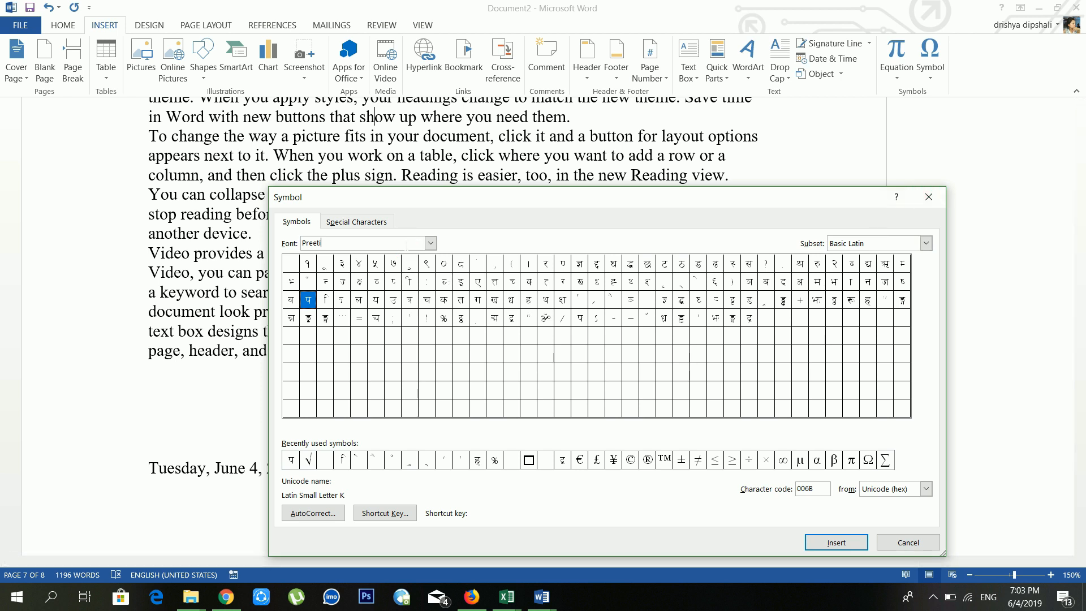
pyautogui.doubleClick(389, 245)
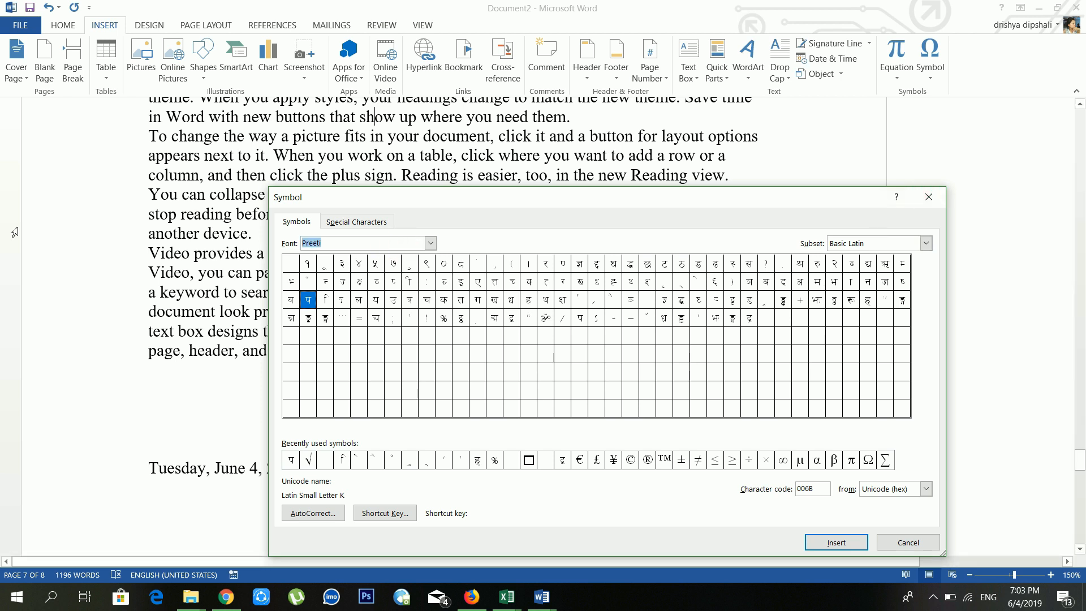
pyautogui.write('symbol')
pyautogui.press('Return')
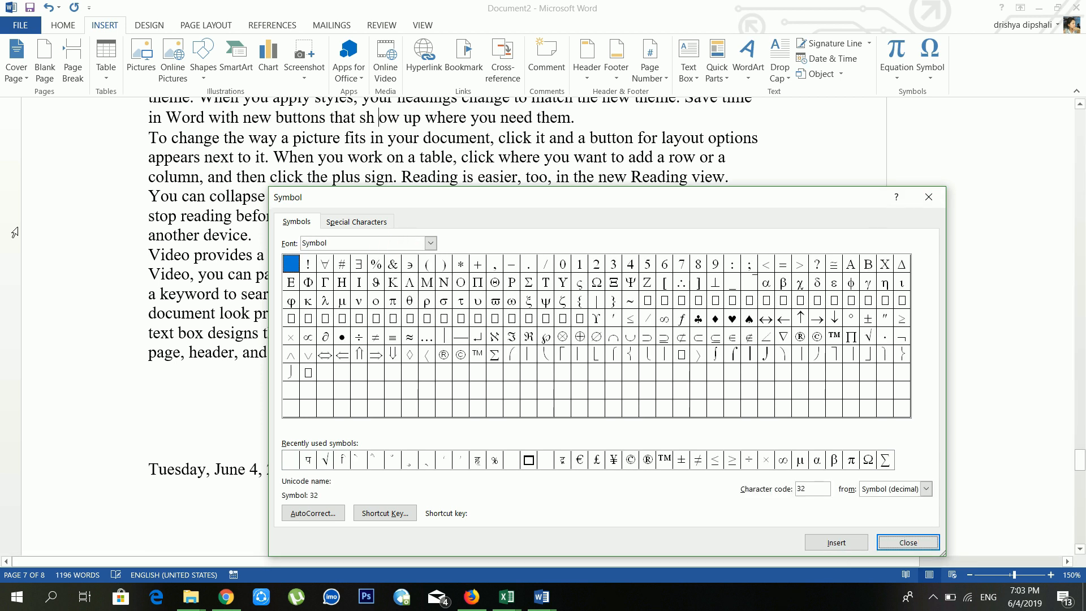
pyautogui.click(733, 319)
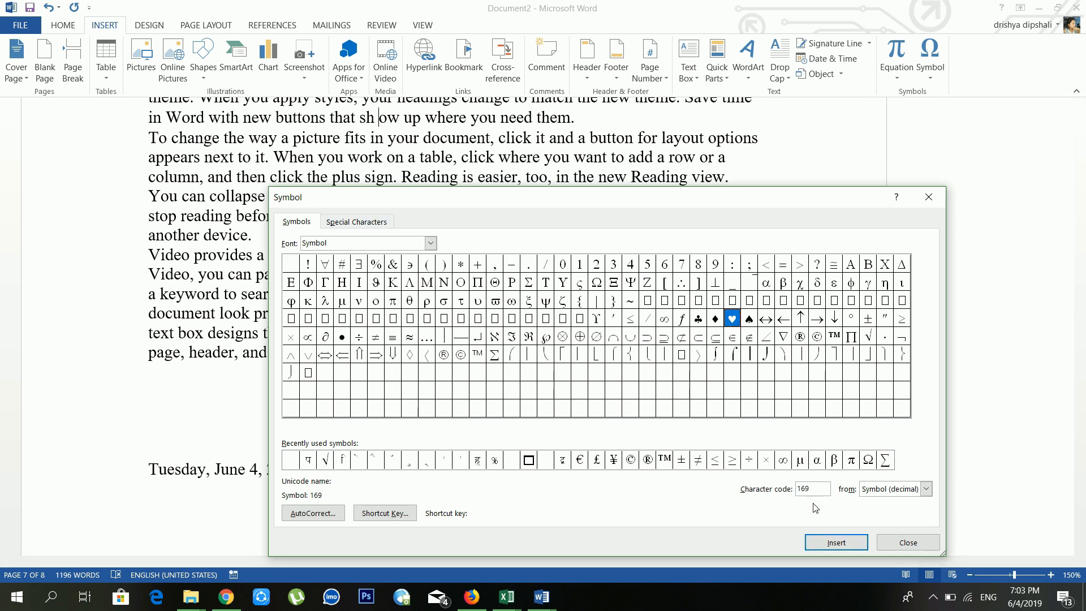
pyautogui.click(833, 542)
pyautogui.click(908, 543)
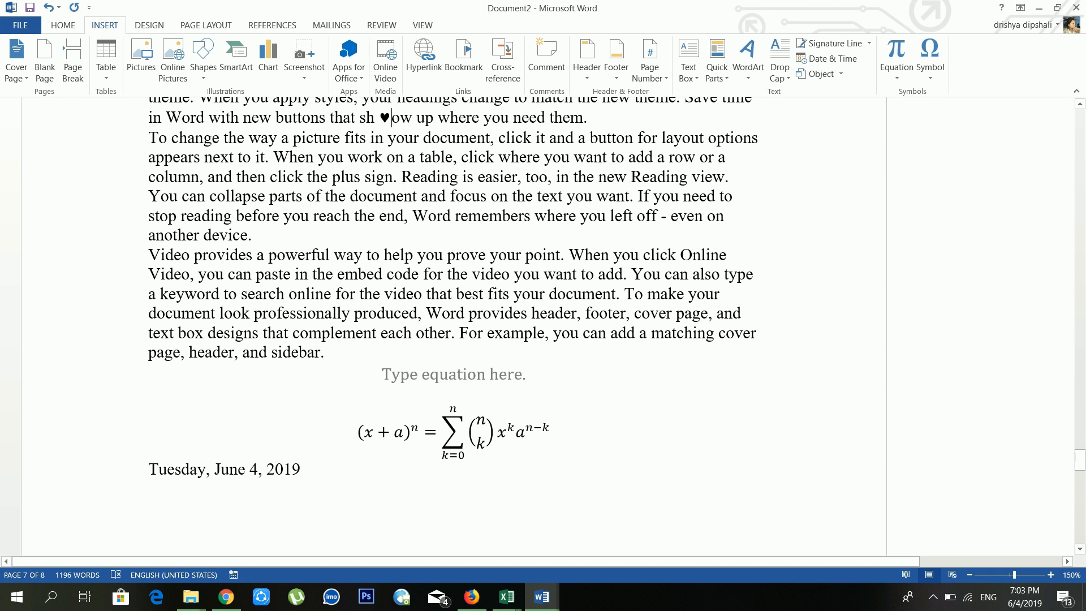
# Step: Grow the heart symbol to 90 pt and colour it red
pyautogui.moveTo(392, 117); pyautogui.dragTo(375, 117)
pyautogui.click(63, 26)
pyautogui.click(207, 49)
pyautogui.click(207, 49)
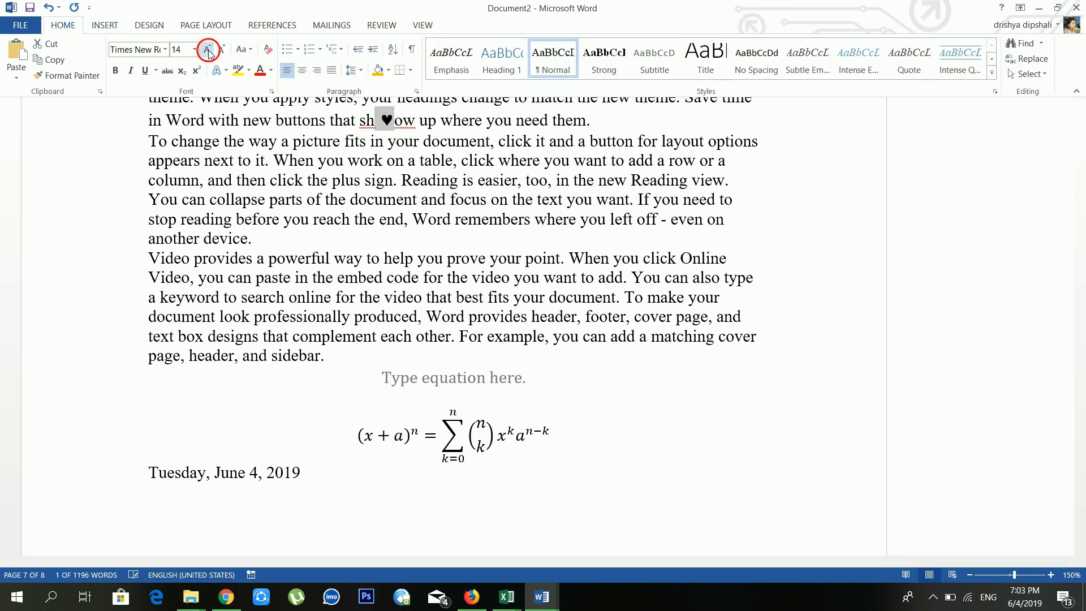
pyautogui.click(207, 50)
pyautogui.click(207, 49)
pyautogui.click(207, 49)
pyautogui.click(207, 50)
pyautogui.click(207, 49)
pyautogui.click(207, 50)
pyautogui.click(207, 50)
pyautogui.click(207, 50)
pyautogui.click(207, 49)
pyautogui.click(207, 49)
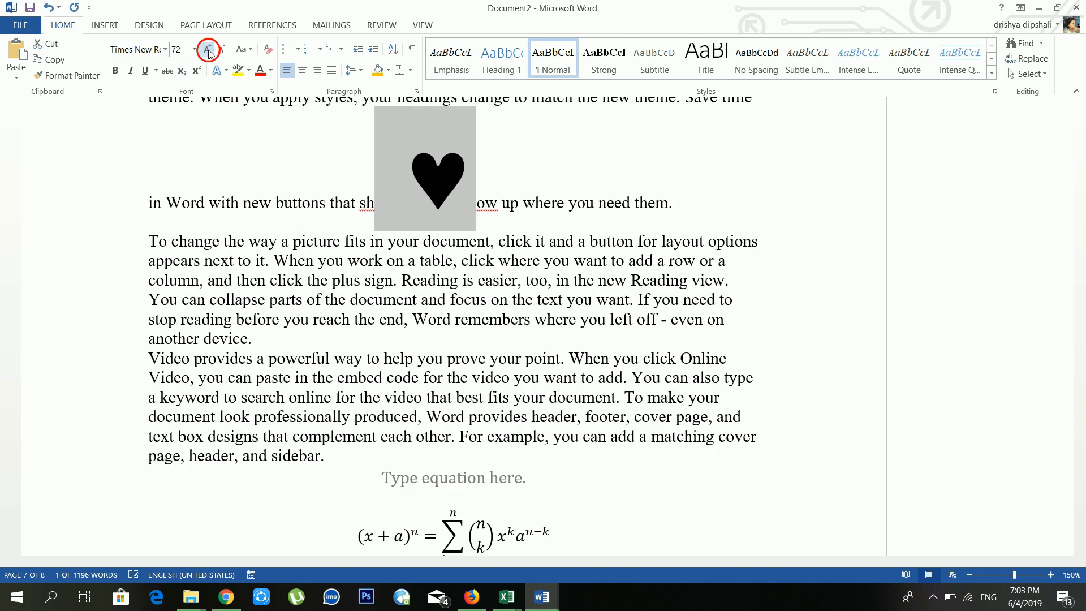
pyautogui.click(207, 49)
pyautogui.click(260, 70)
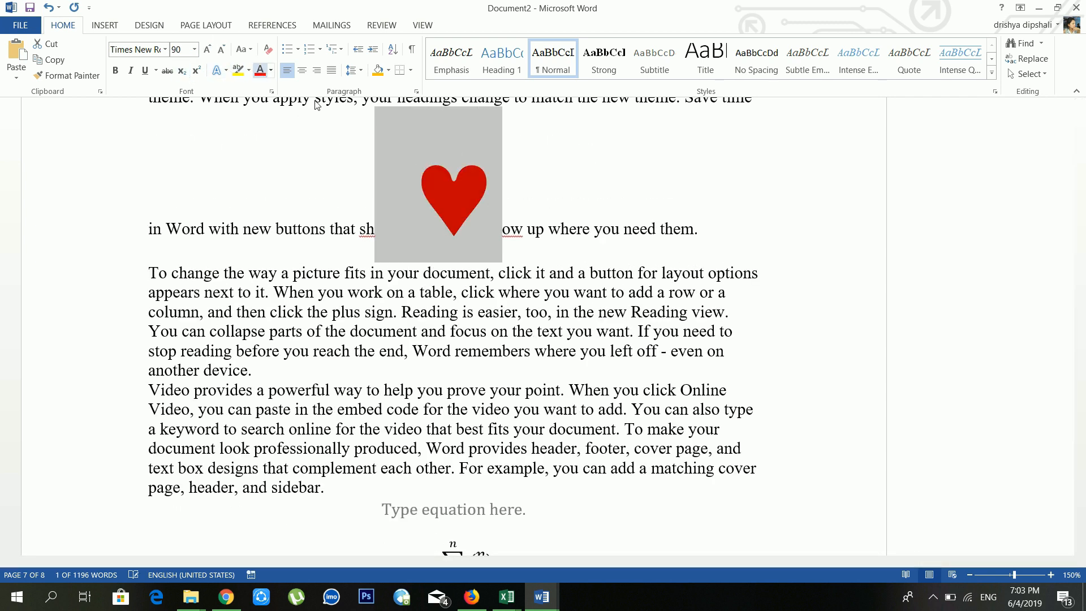
pyautogui.click(589, 351)
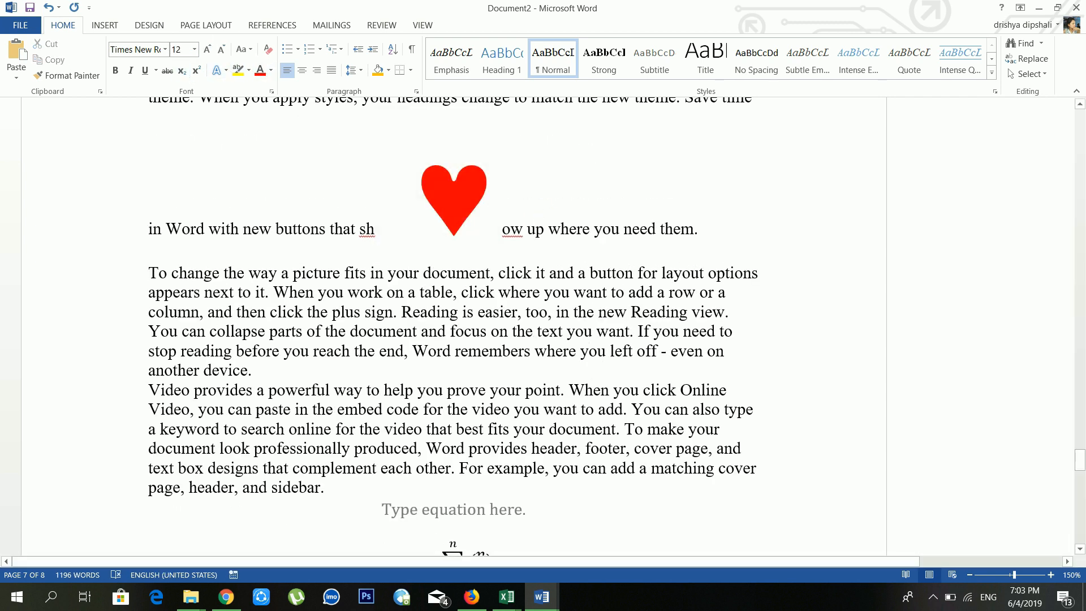
# Step: Return to Word's Insert tab before leaving the finished heart document
pyautogui.click(111, 26)
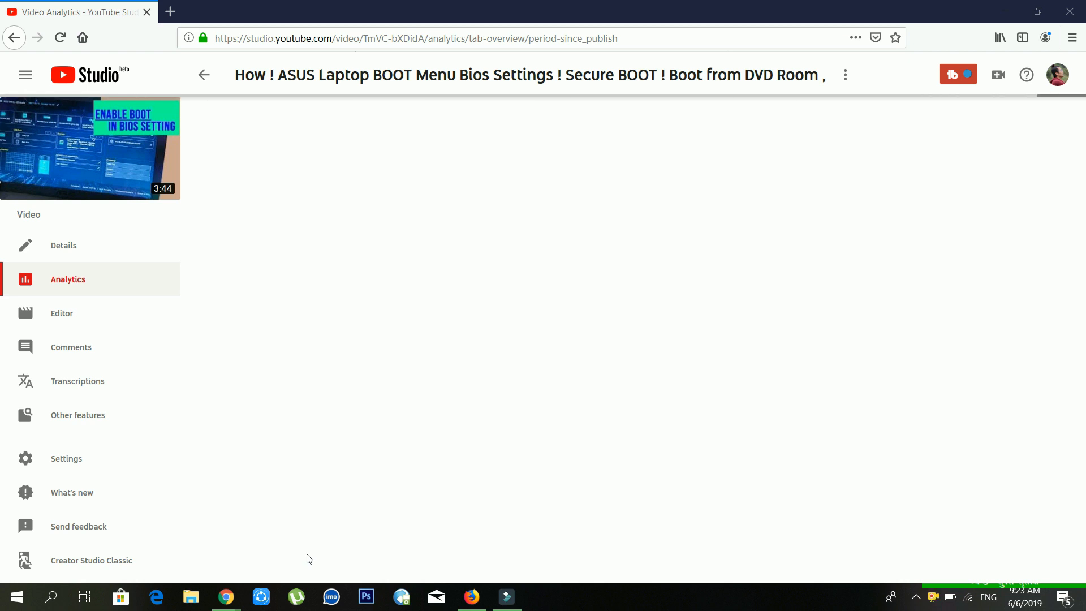
# Step: Launch Word by running 'winword' from the Win+R Run box
pyautogui.press('super+r')
pyautogui.write('wi')
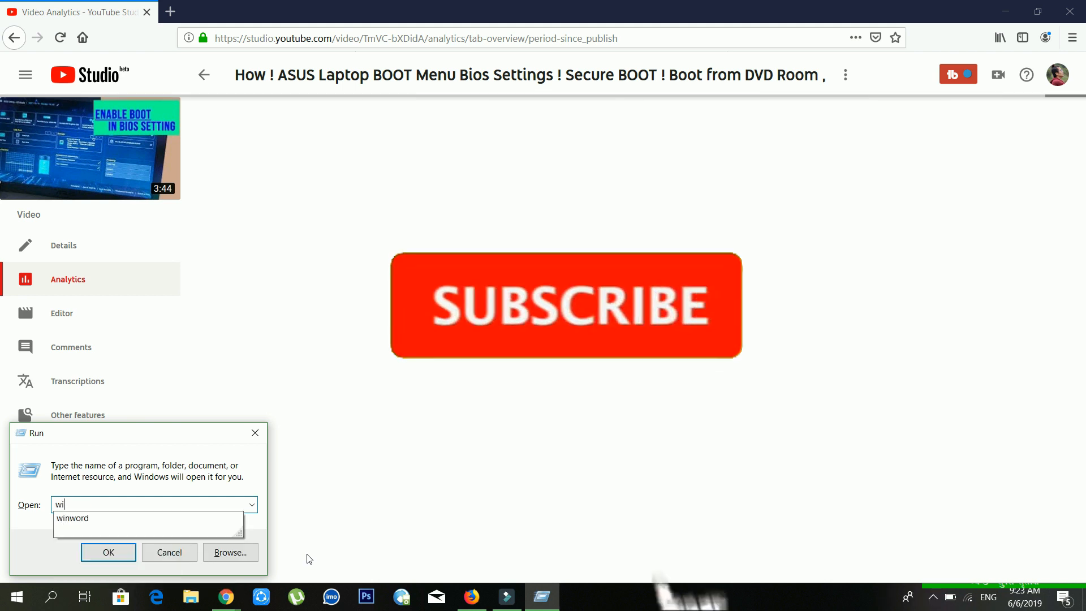
pyautogui.write('nword')
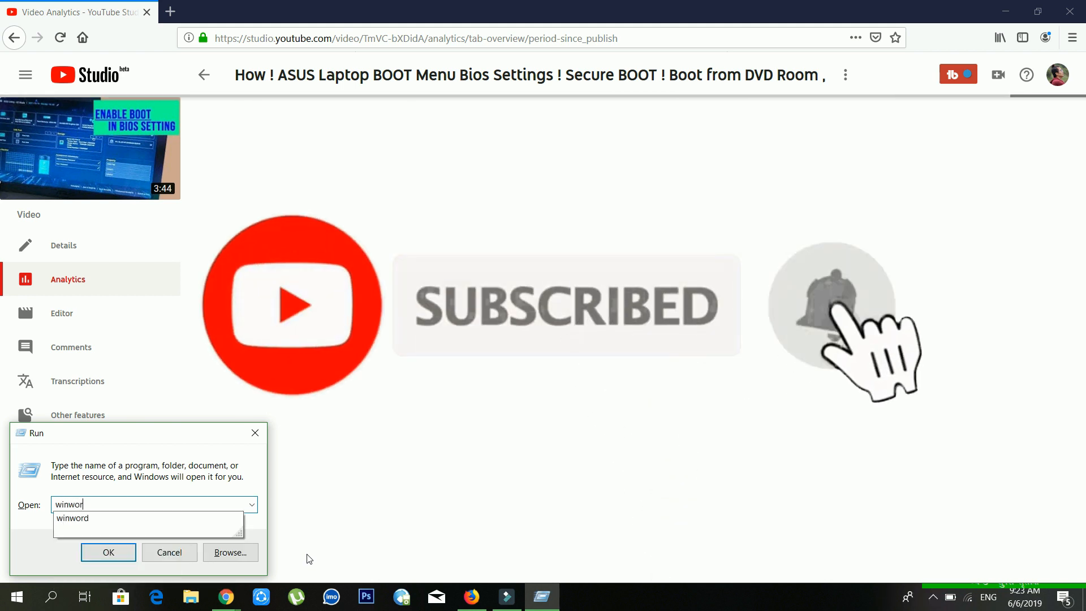
pyautogui.press('Return')
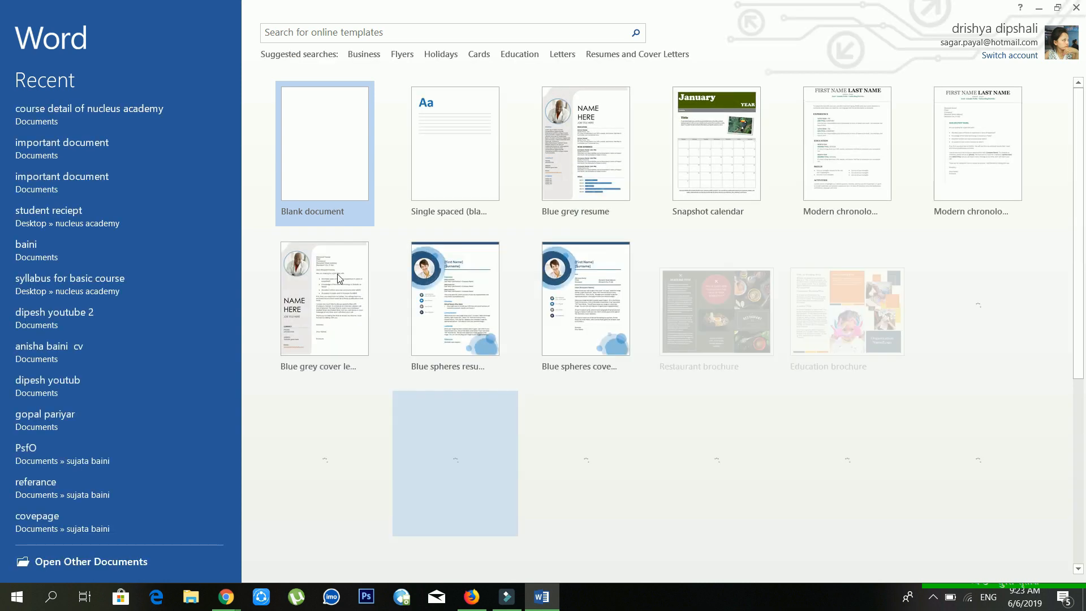
# Step: Create a blank document at 100% zoom and generate sample paragraphs with =rand(4,5)
pyautogui.click(327, 199)
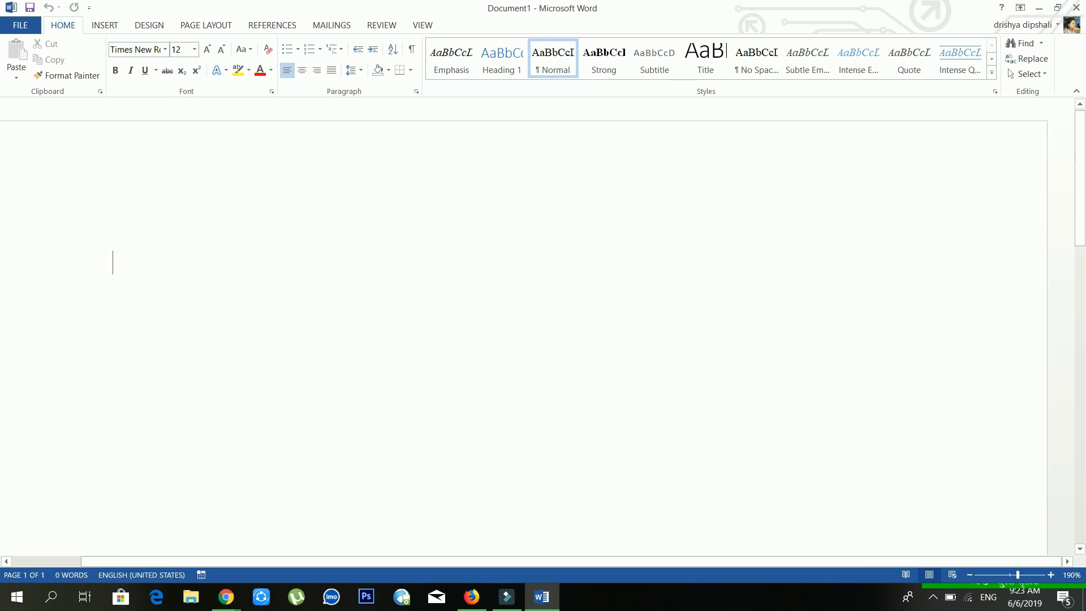
pyautogui.click(423, 25)
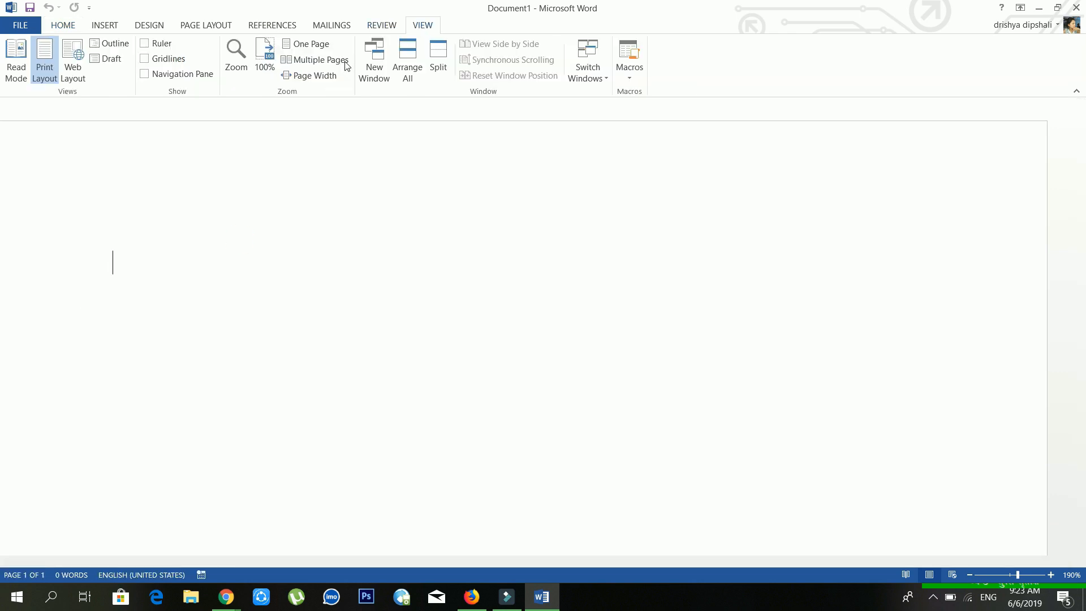
pyautogui.click(266, 62)
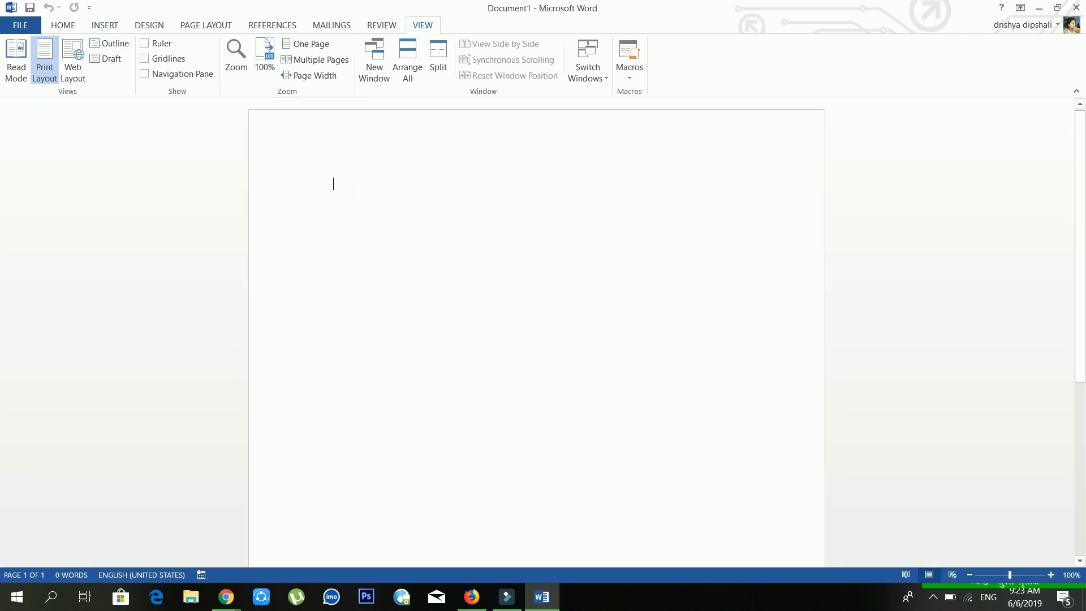
pyautogui.click(148, 25)
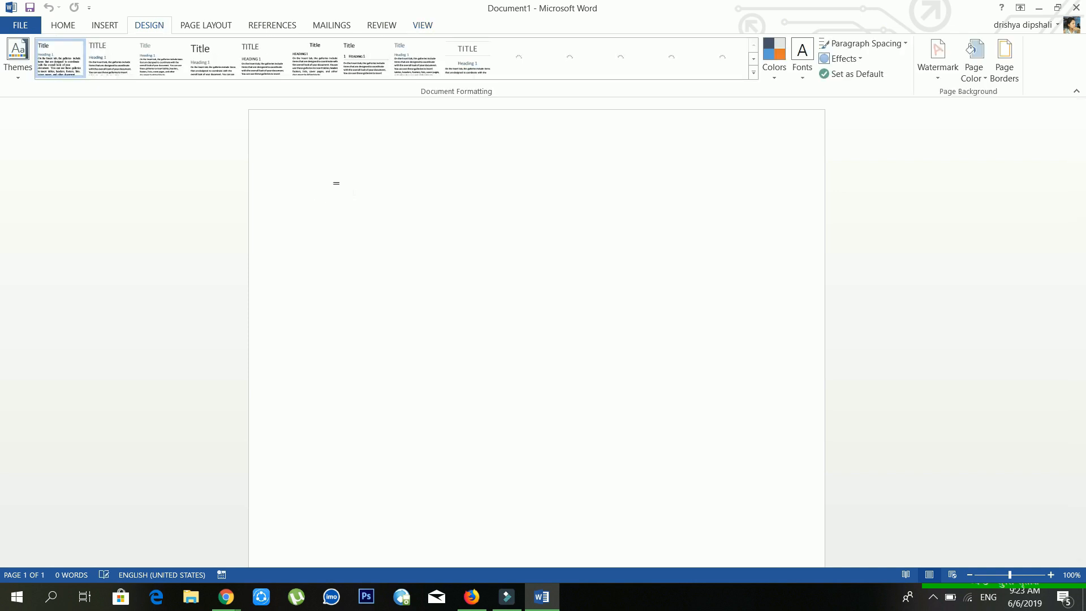
pyautogui.write('r')
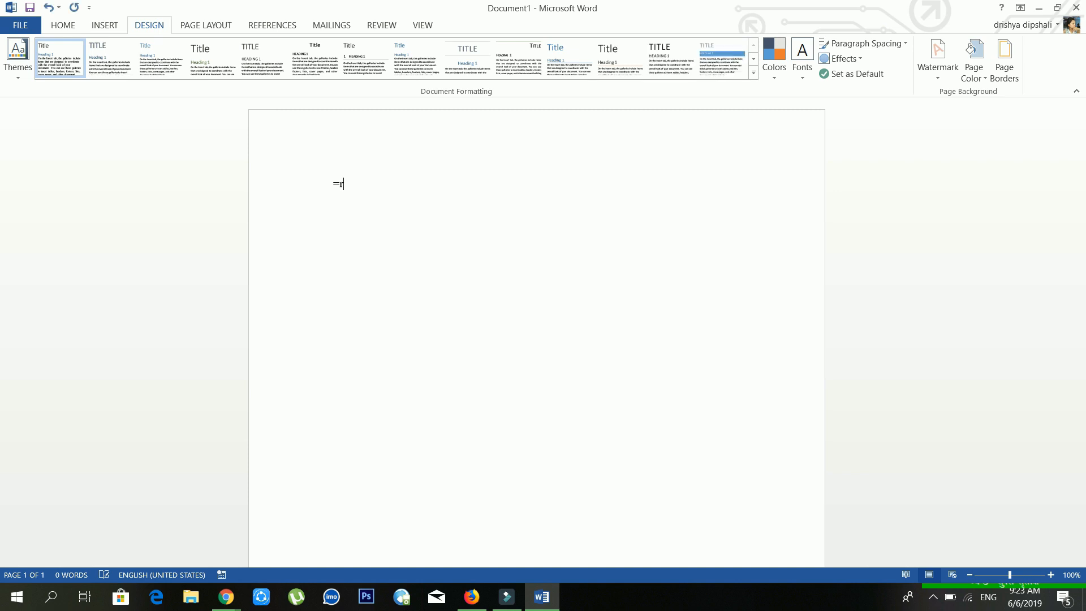
pyautogui.write('and(4,5')
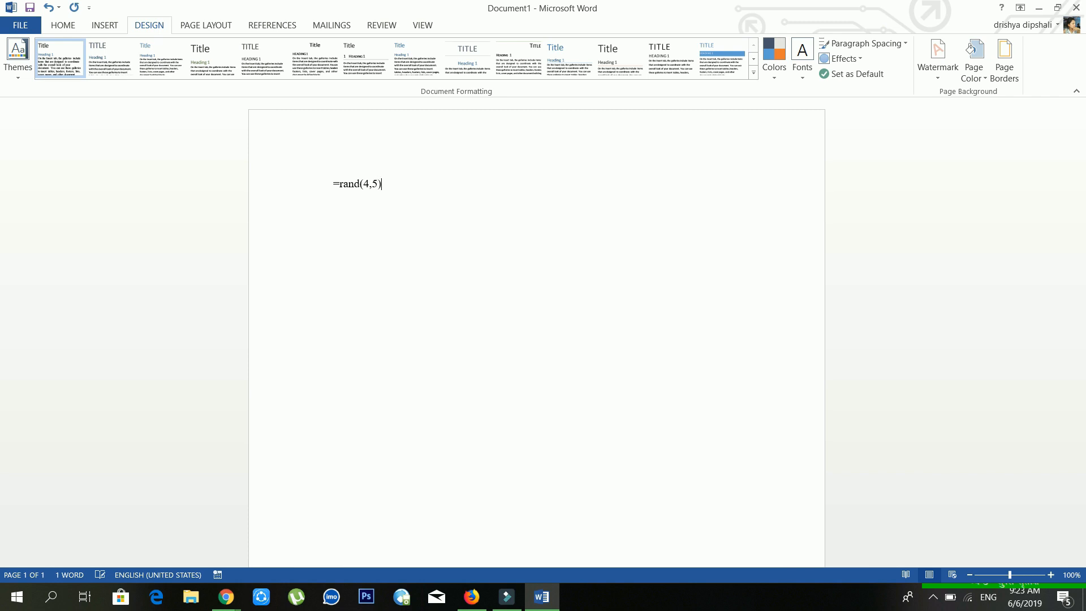
pyautogui.press('Return')
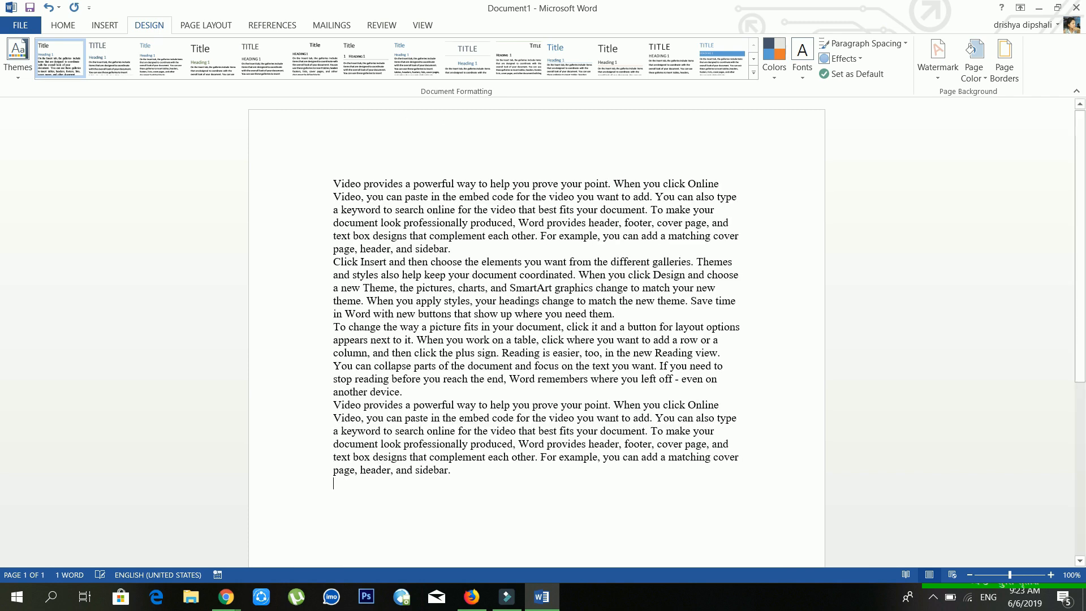
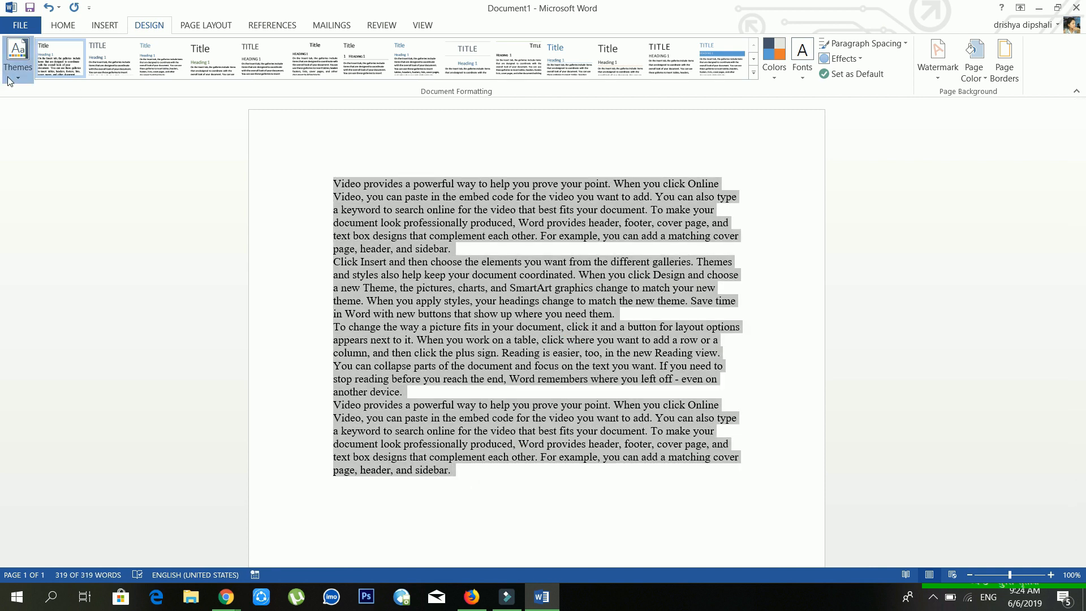
# Step: Open the Design tab's Themes gallery to show themes such as Office, Facet, Integral and Ion
pyautogui.click(7, 76)
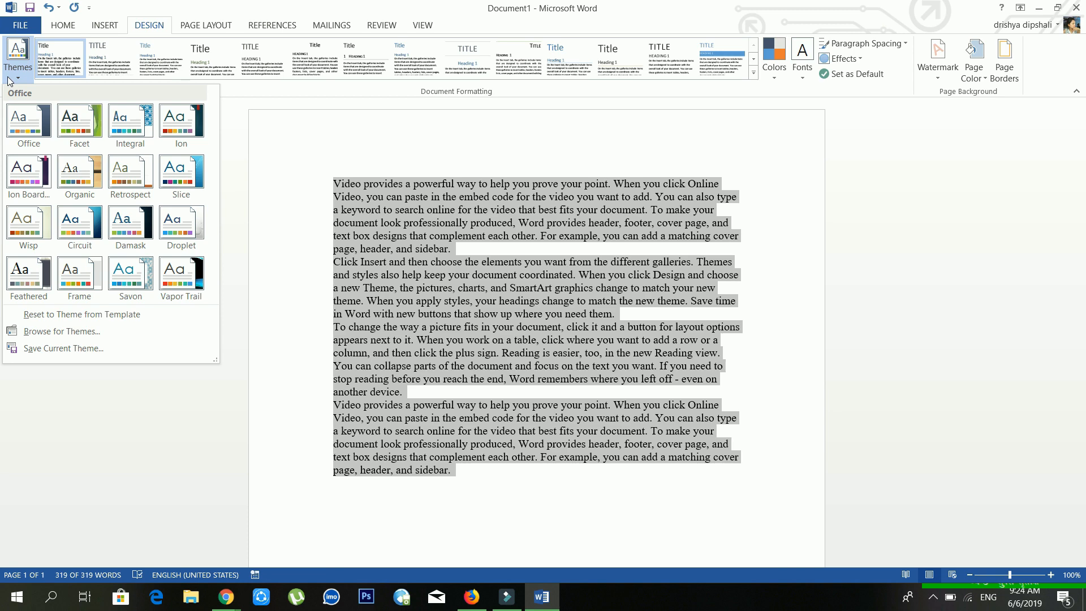
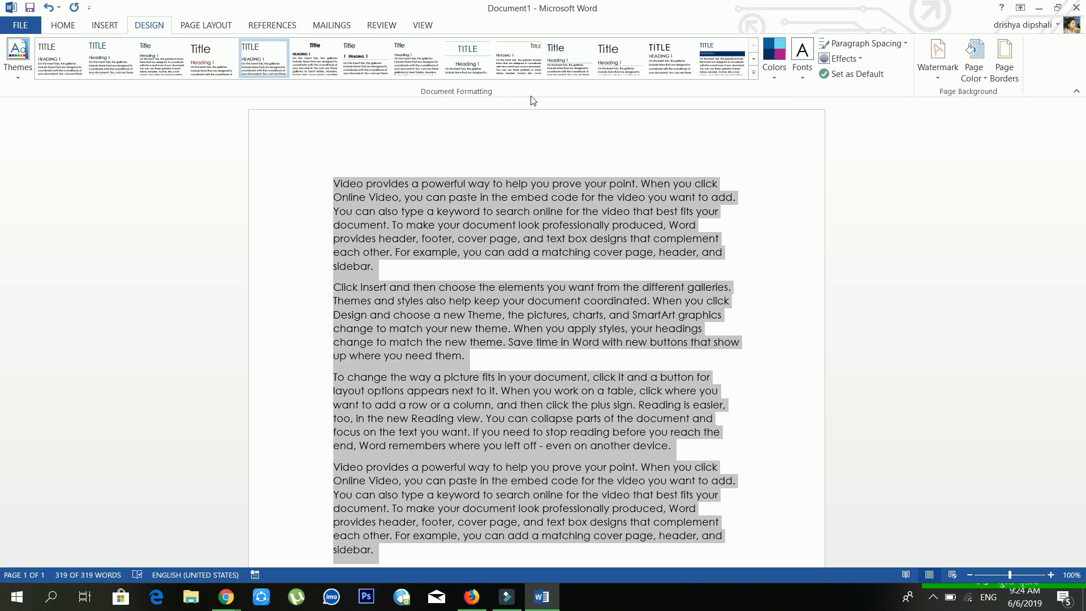
# Step: Browse the style set designs without choosing one, then apply the Office colour scheme
pyautogui.click(754, 73)
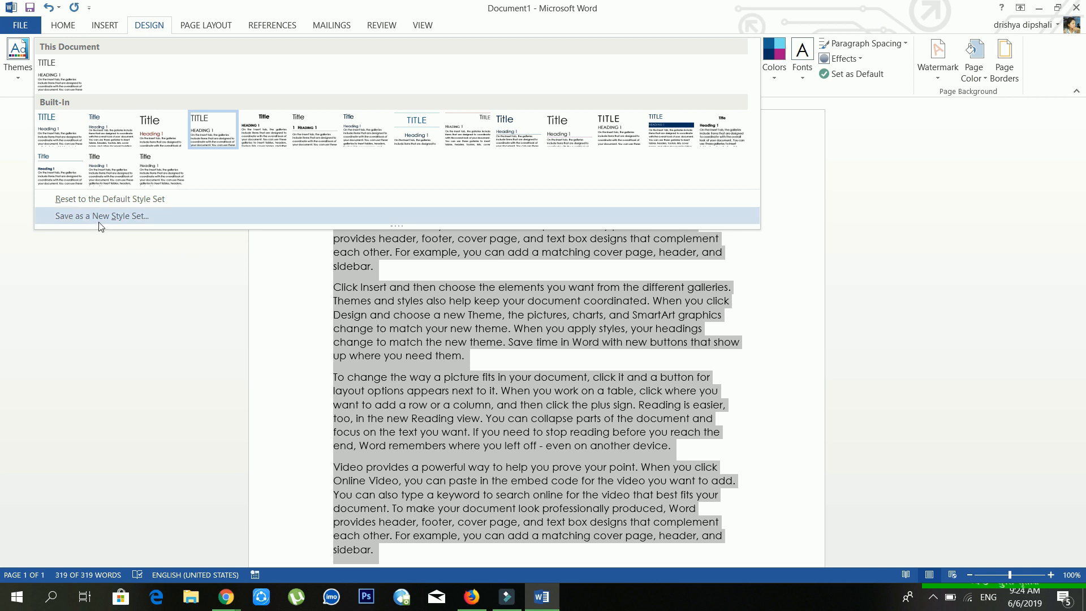
pyautogui.click(502, 306)
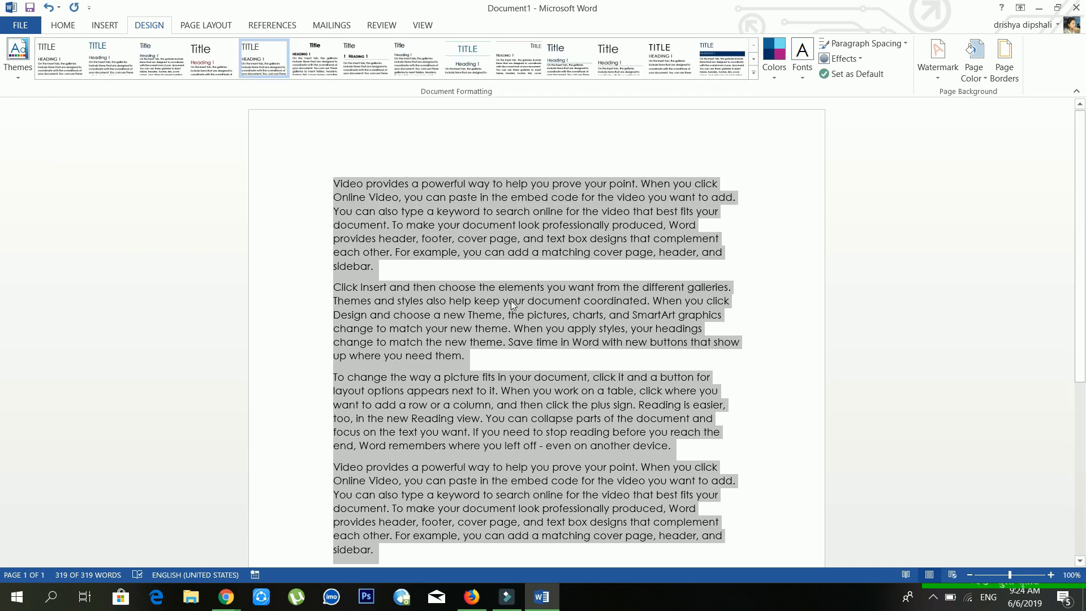
pyautogui.click(785, 78)
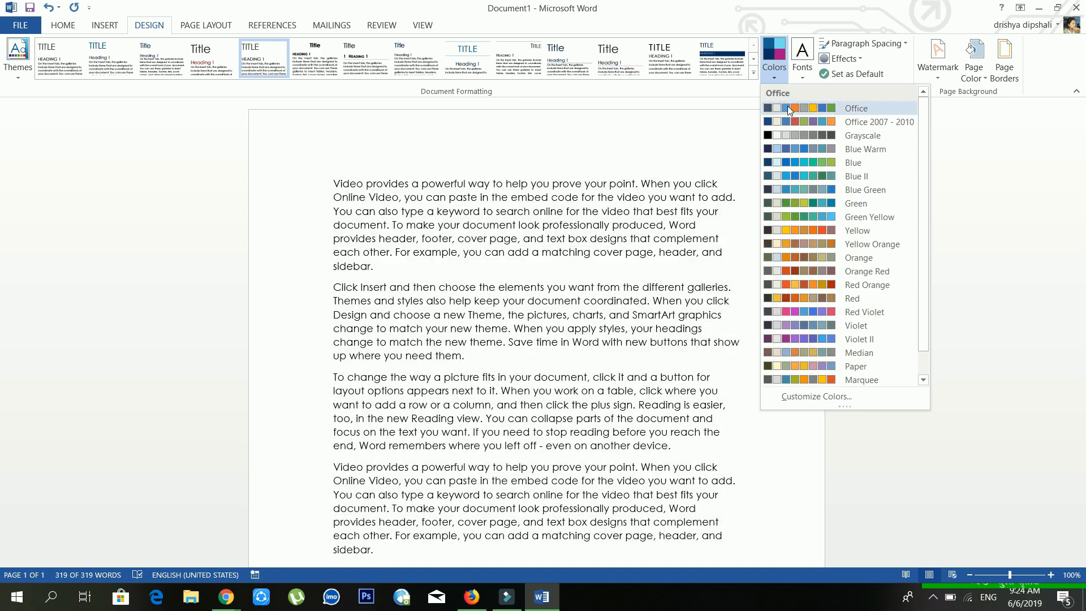
pyautogui.click(787, 106)
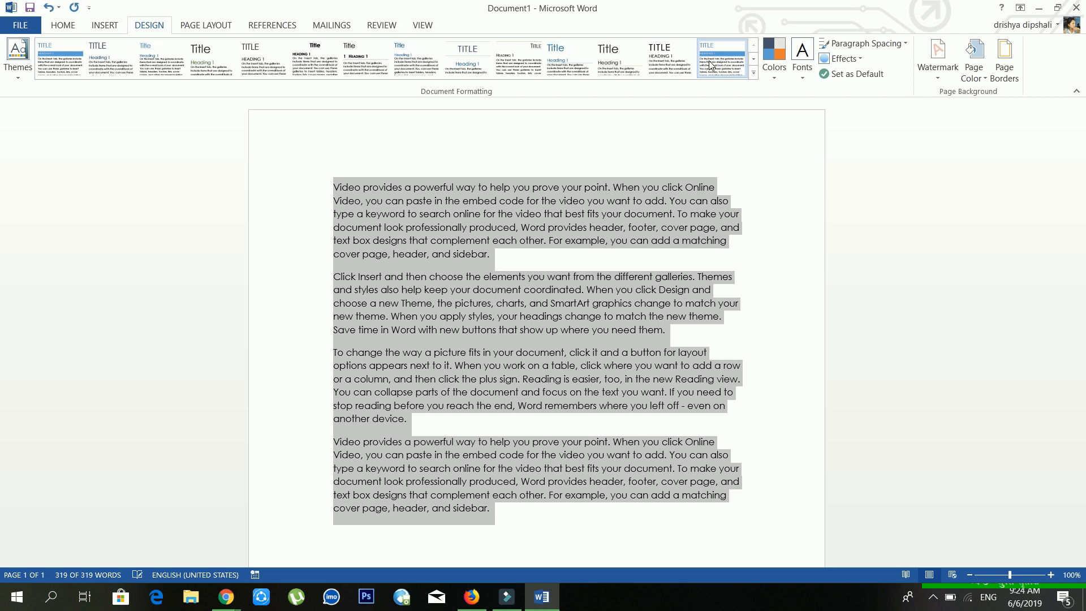
# Step: Look through the theme font pairs and the font list, keeping Century Gothic
pyautogui.click(810, 72)
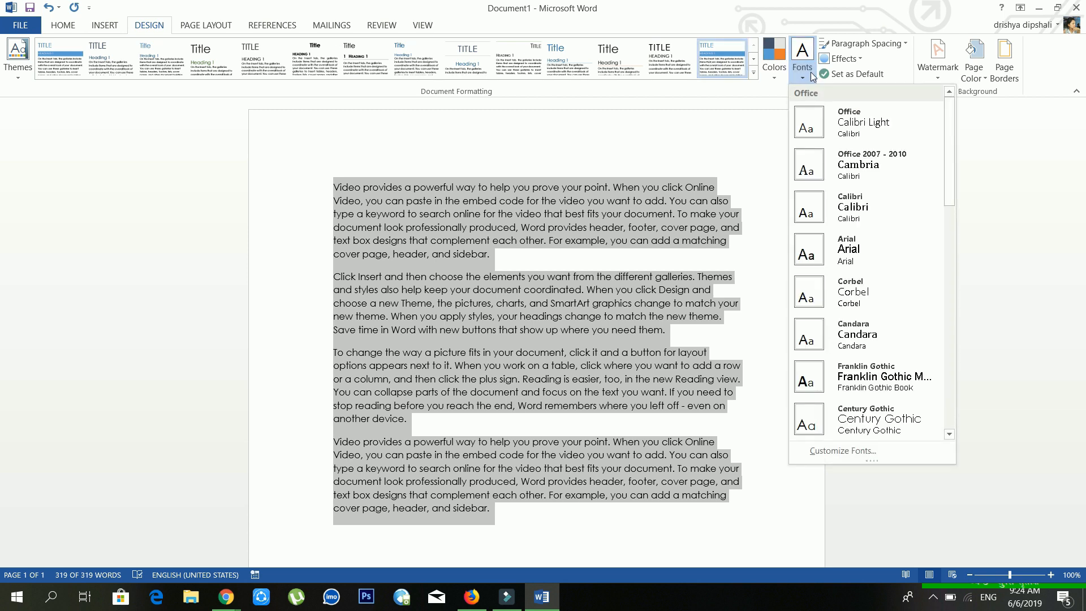
pyautogui.click(468, 315)
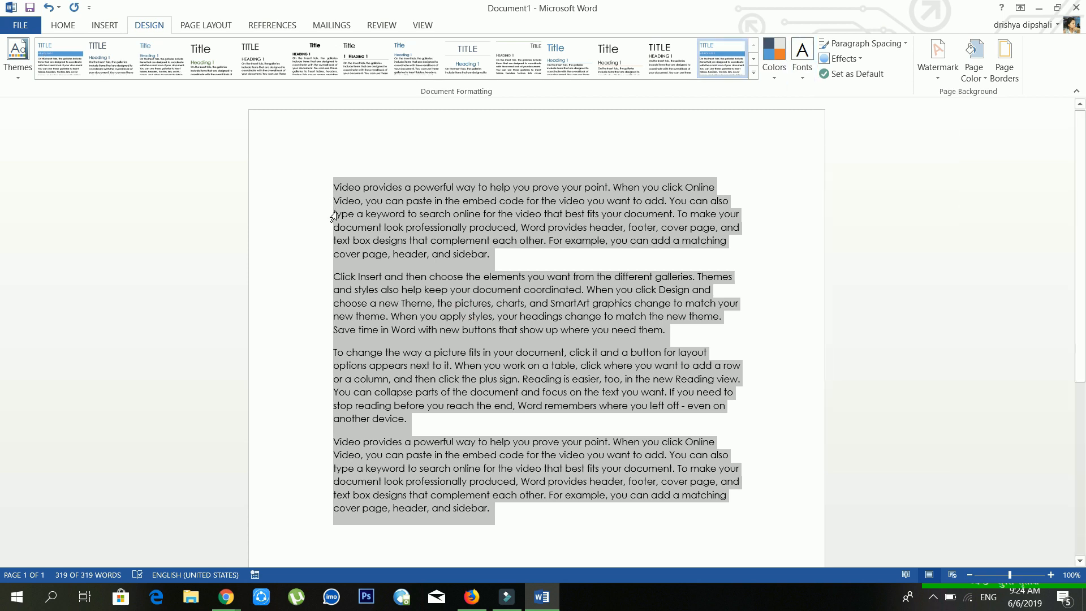
pyautogui.click(61, 25)
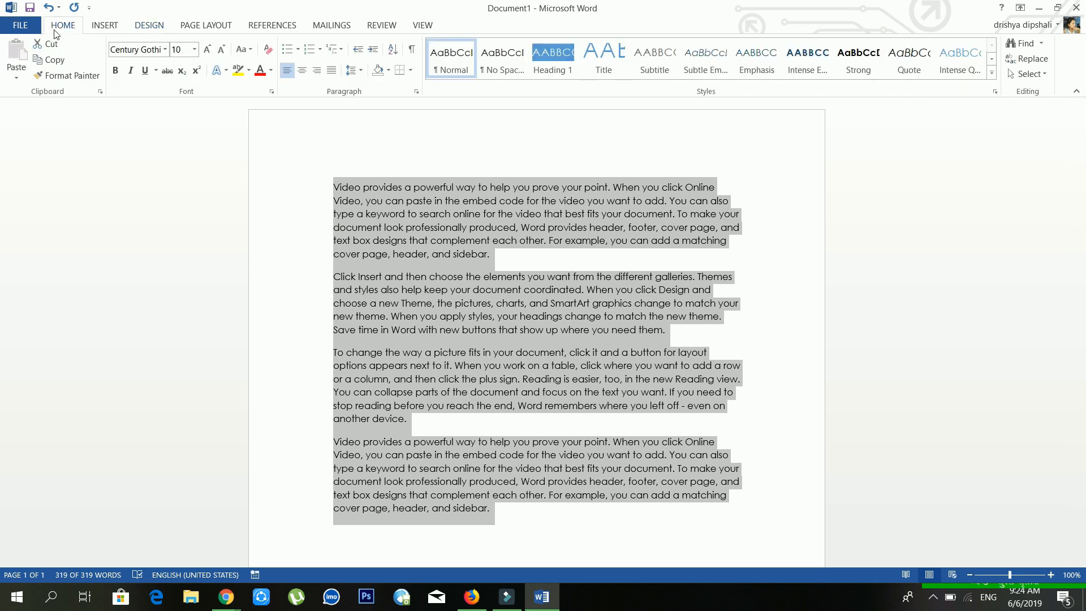
pyautogui.click(166, 49)
pyautogui.click(165, 50)
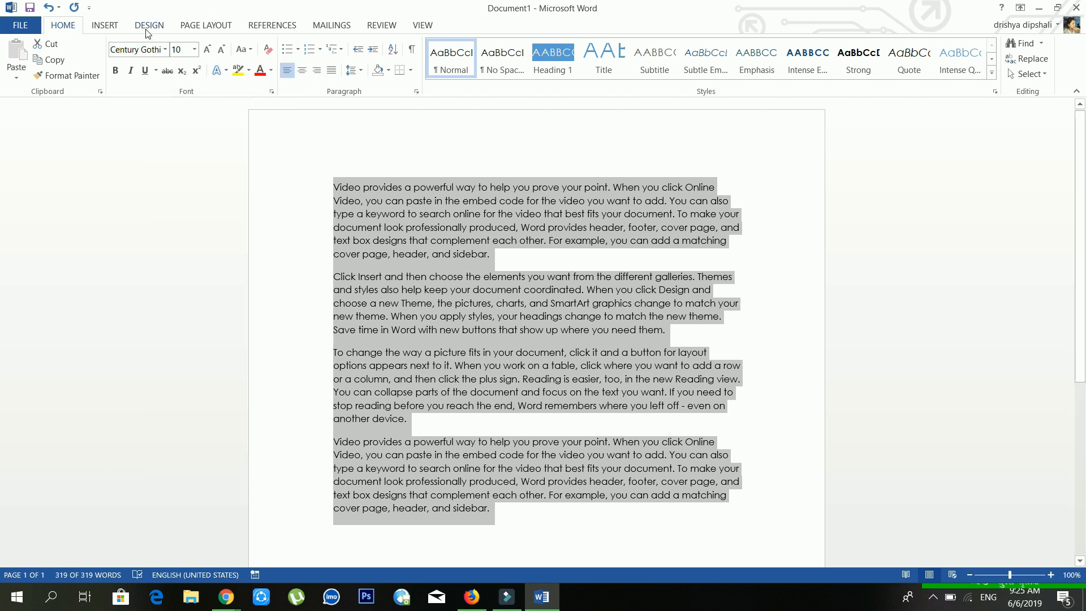
pyautogui.click(152, 29)
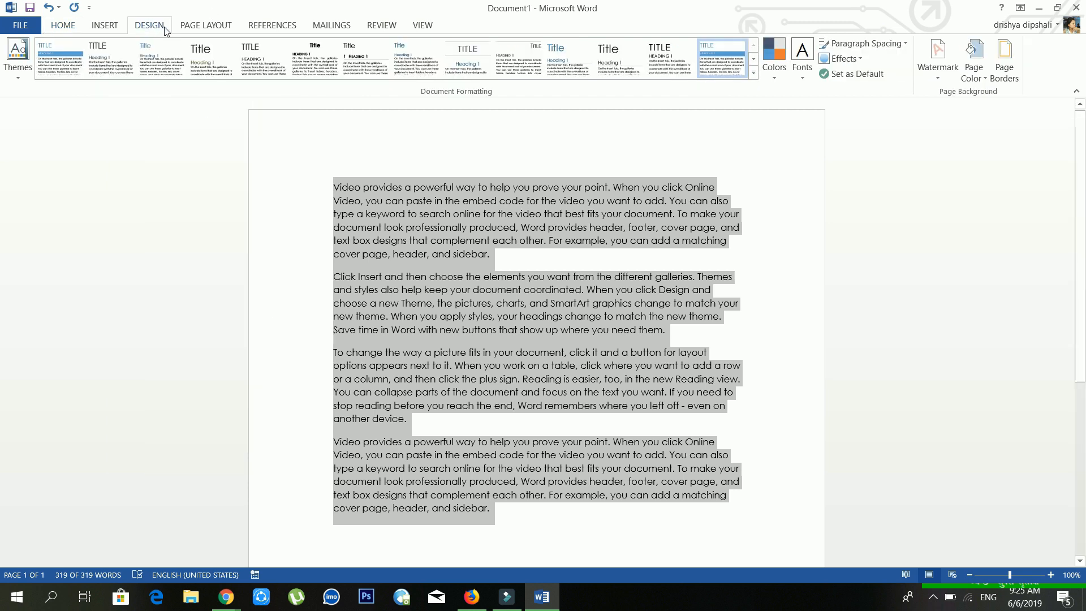
# Step: Review the paragraph spacing presets and line spacing choices without changing either
pyautogui.click(891, 44)
pyautogui.click(890, 43)
pyautogui.click(75, 27)
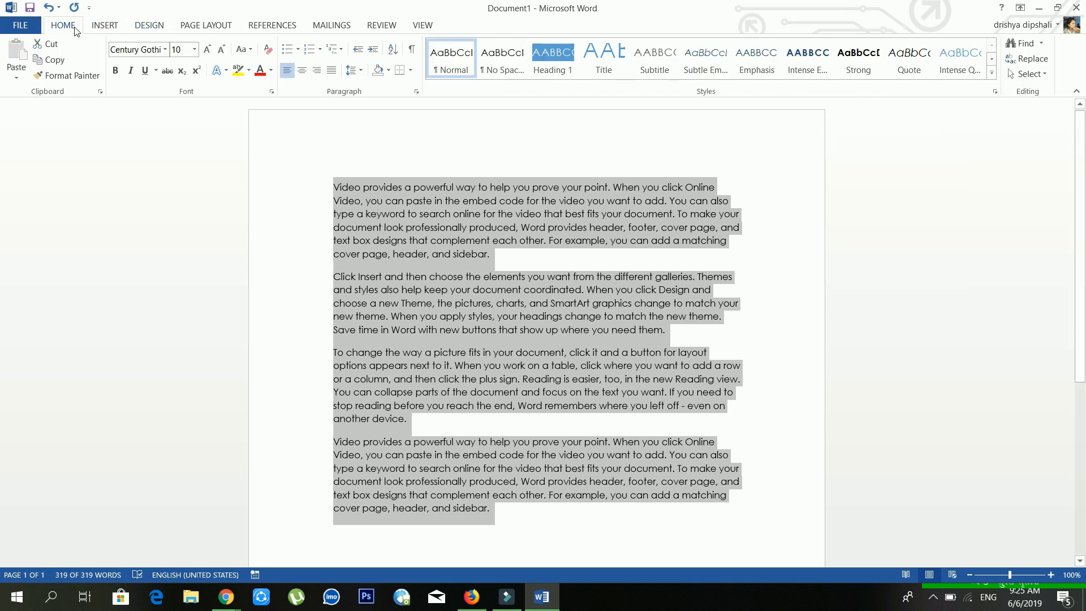
pyautogui.click(358, 71)
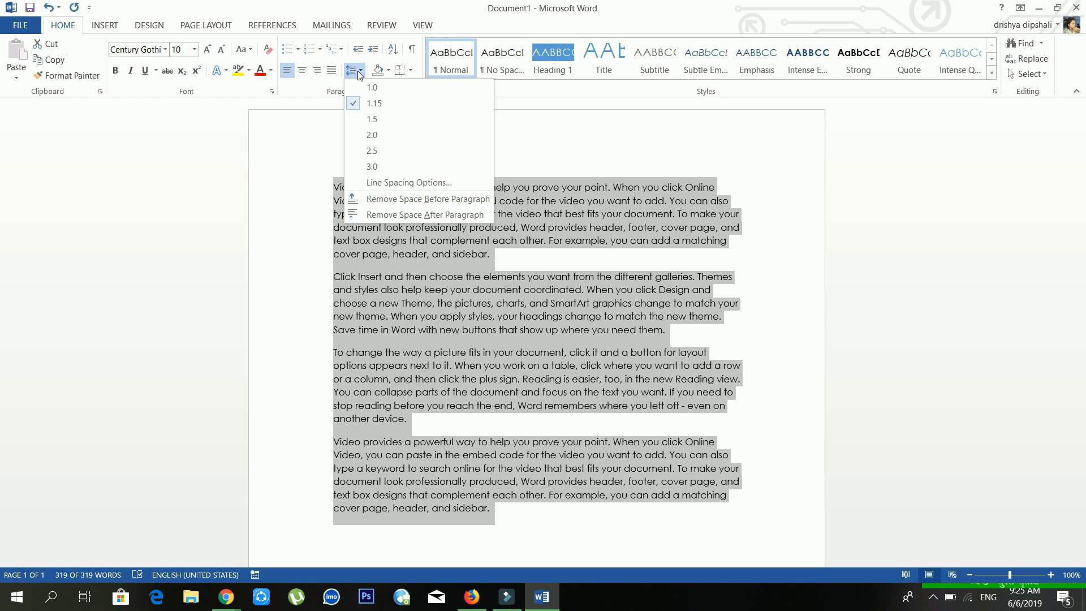
pyautogui.click(480, 243)
# Step: Select the first paragraph, leave its 1.15 line spacing unchanged, and collapse the ribbon
pyautogui.moveTo(492, 257); pyautogui.dragTo(359, 190)
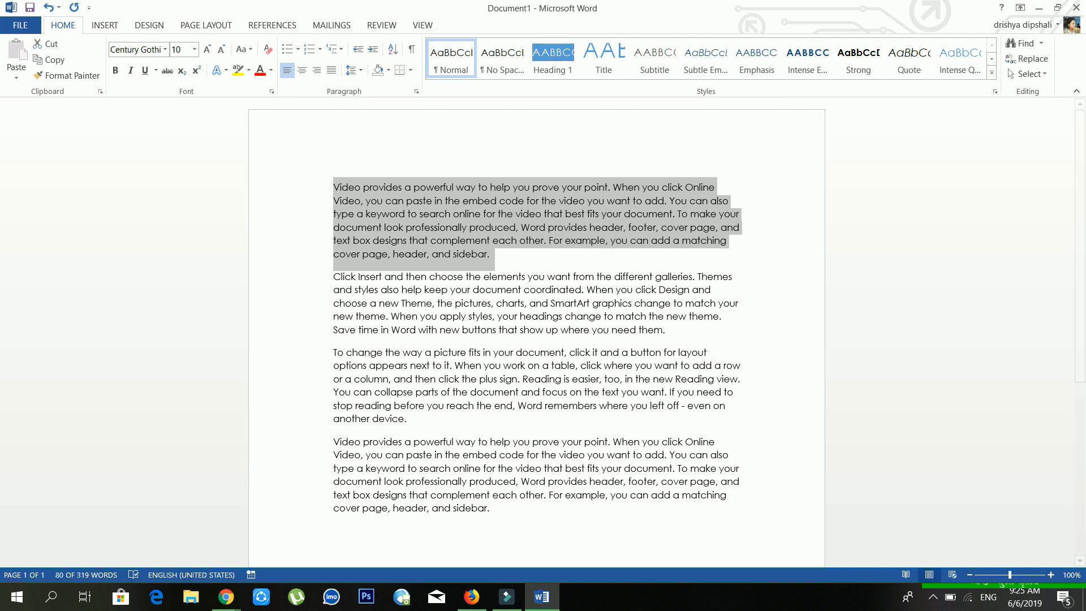
pyautogui.click(361, 71)
pyautogui.click(362, 73)
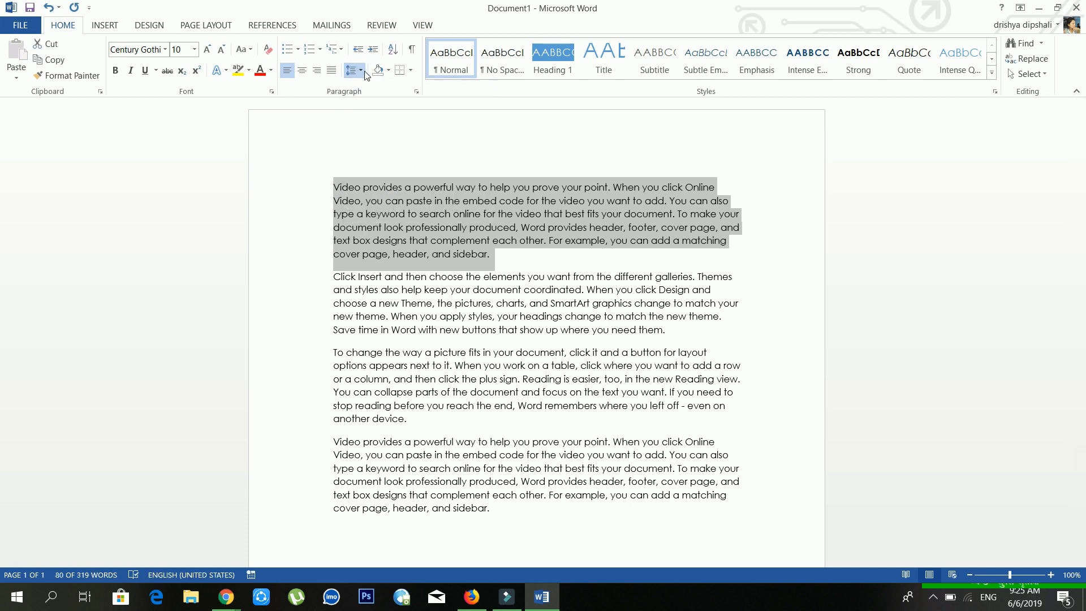
pyautogui.doubleClick(230, 23)
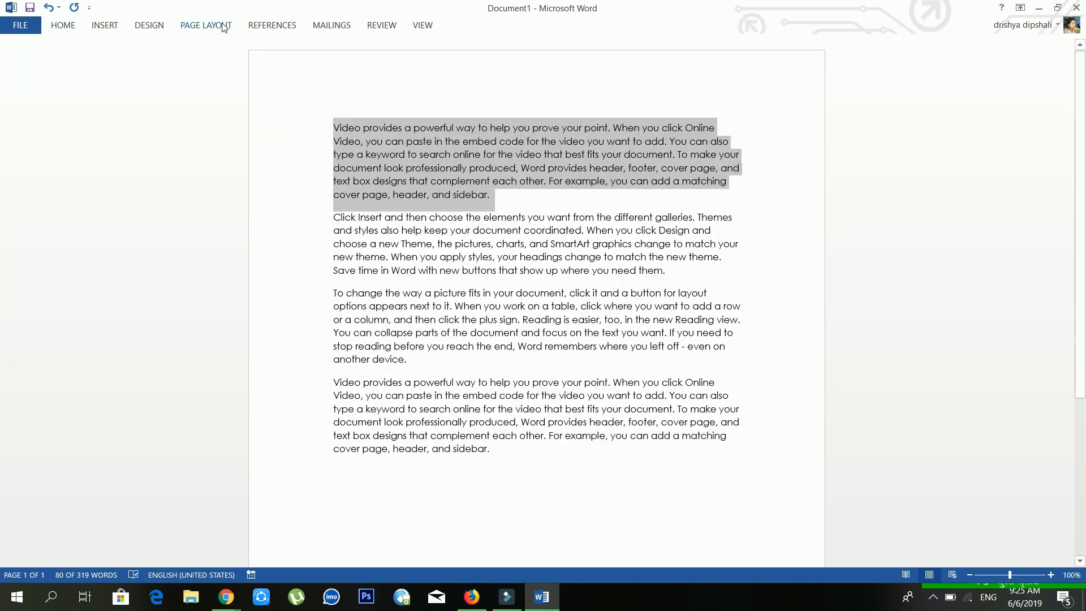
# Step: Check the custom spacing defaults (5 pt before, 10 pt after, 1.15) unchanged, then pin the ribbon with Ctrl+F1
pyautogui.click(220, 24)
pyautogui.click(137, 27)
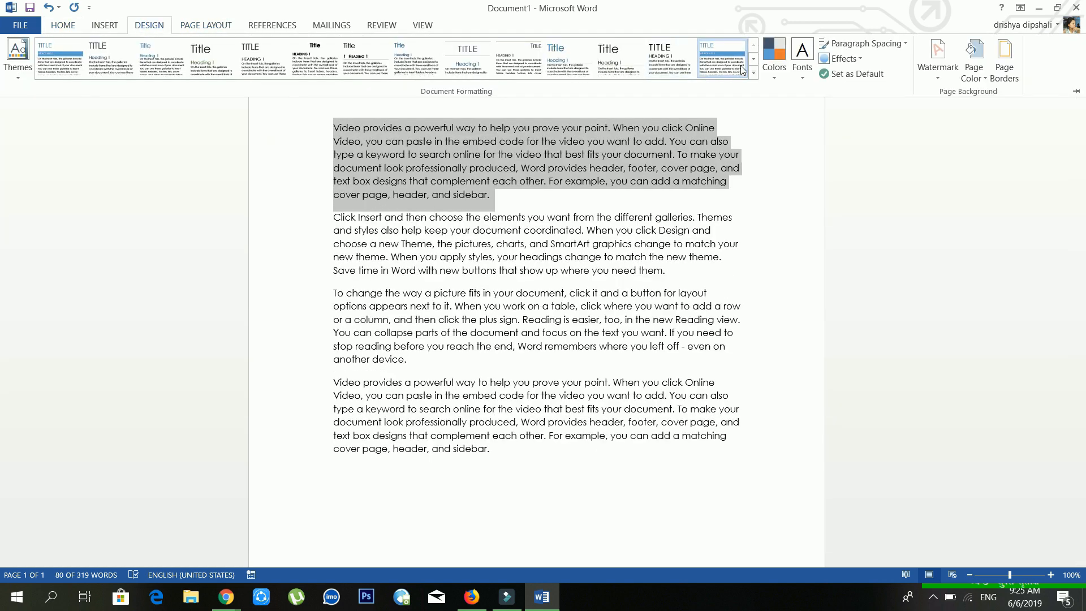
pyautogui.click(862, 44)
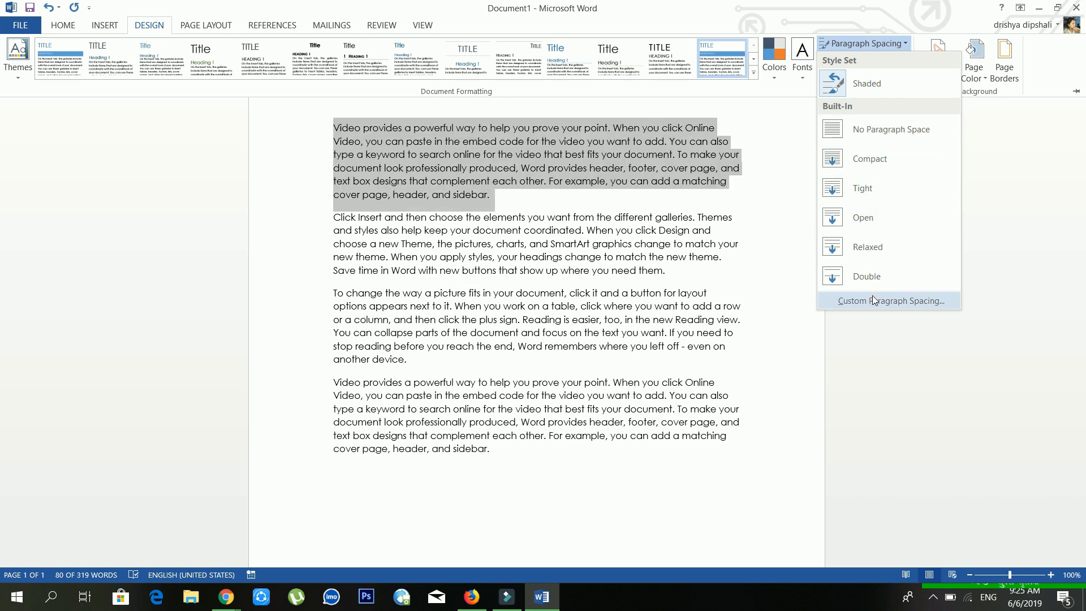
pyautogui.click(873, 295)
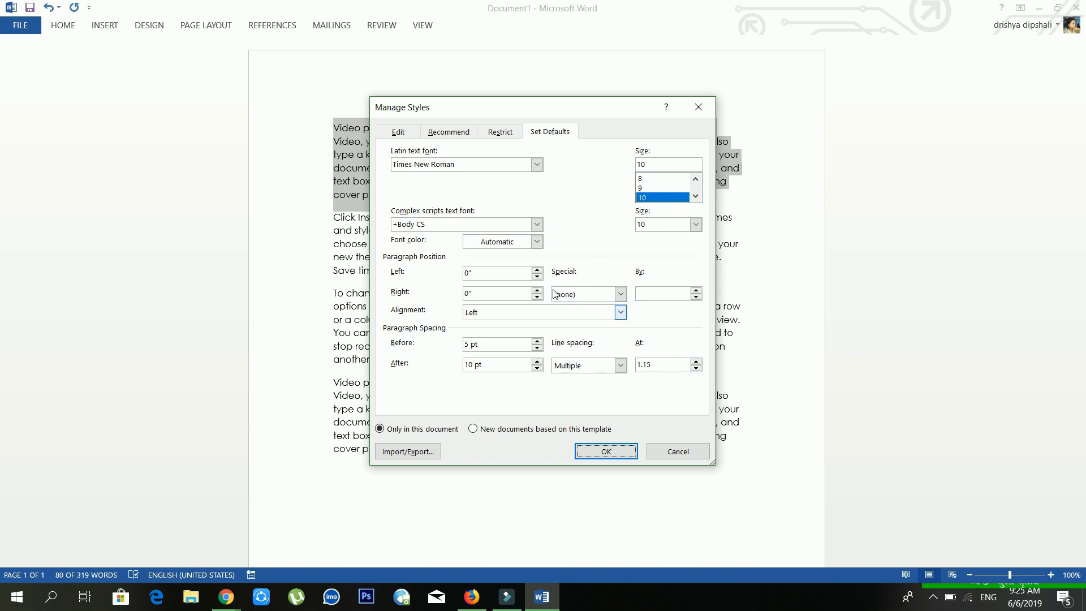
pyautogui.click(694, 111)
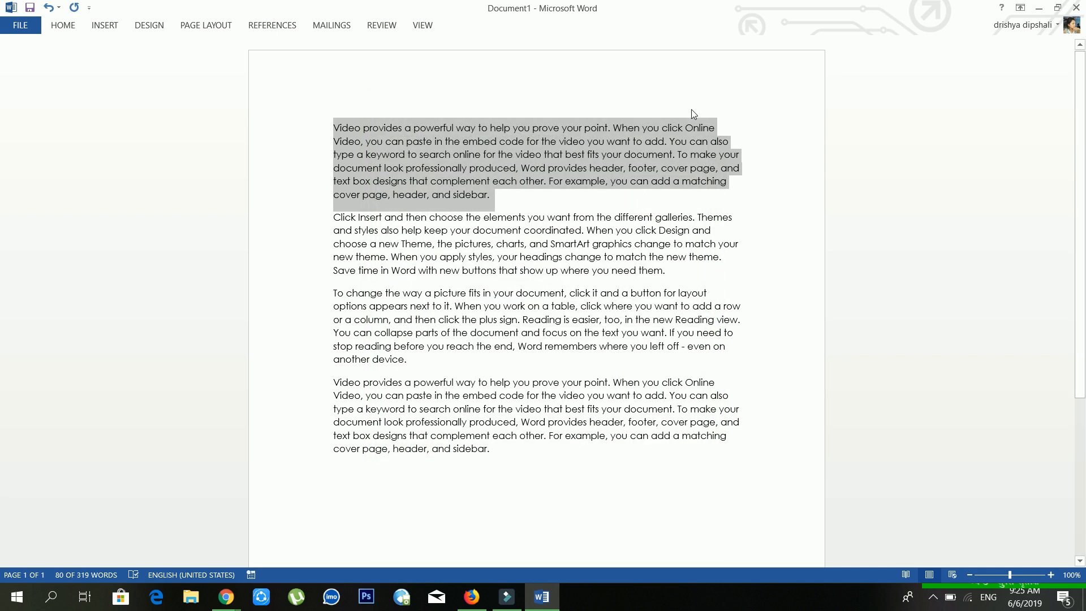
pyautogui.hotkey('ctrl', 'F1')
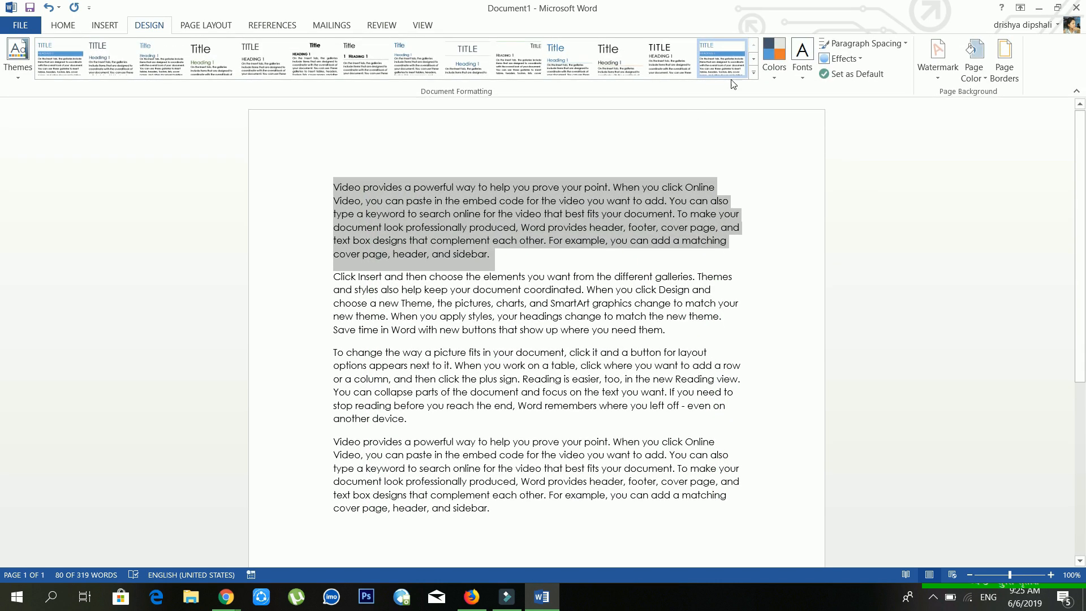
# Step: Switch the document to a different set of Office theme effects
pyautogui.click(844, 59)
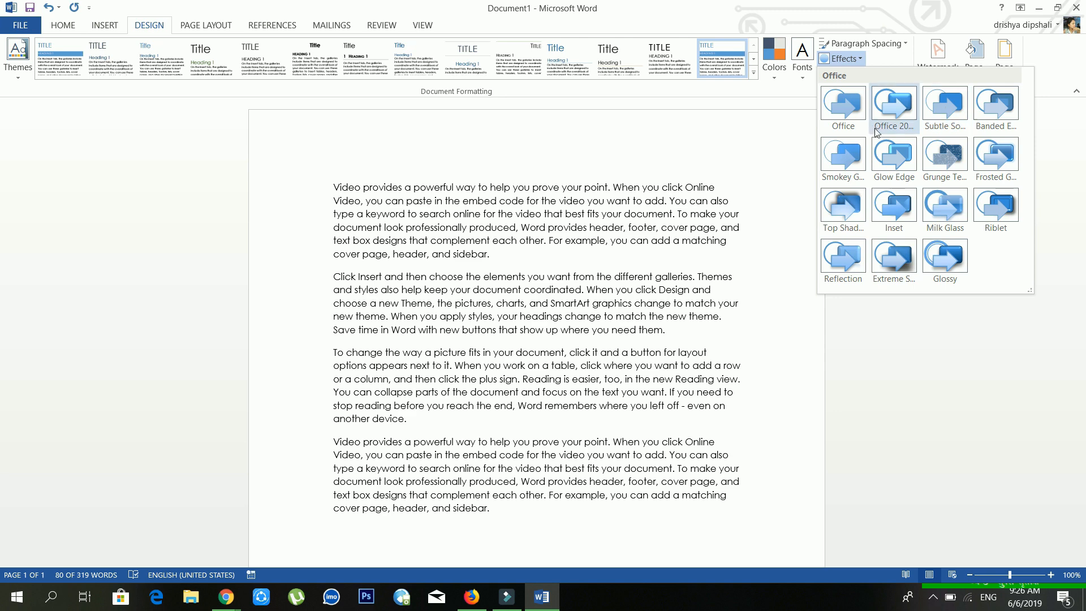
pyautogui.click(874, 132)
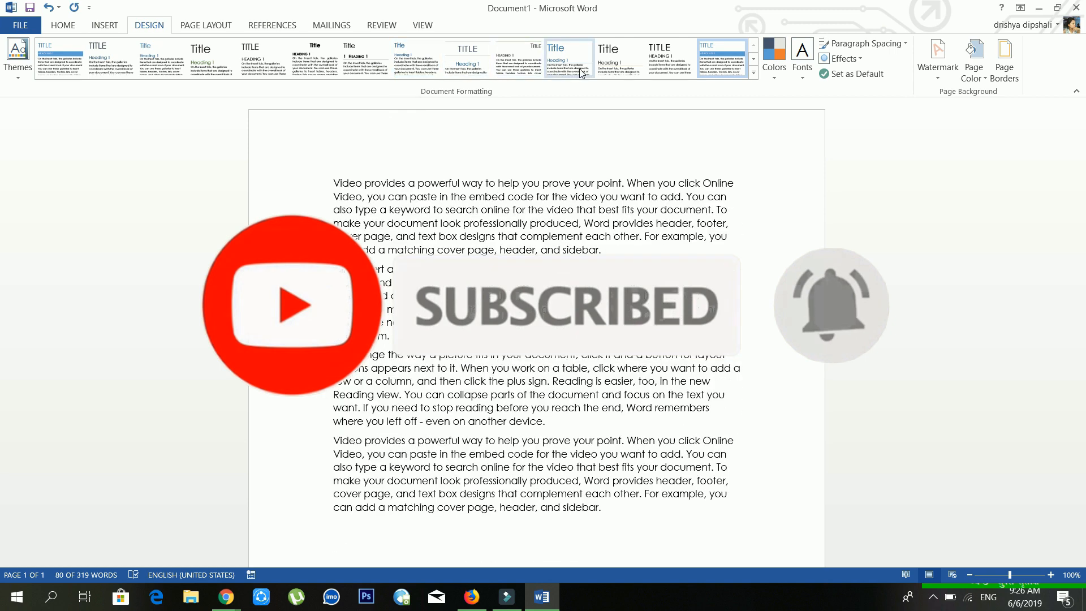
pyautogui.click(592, 262)
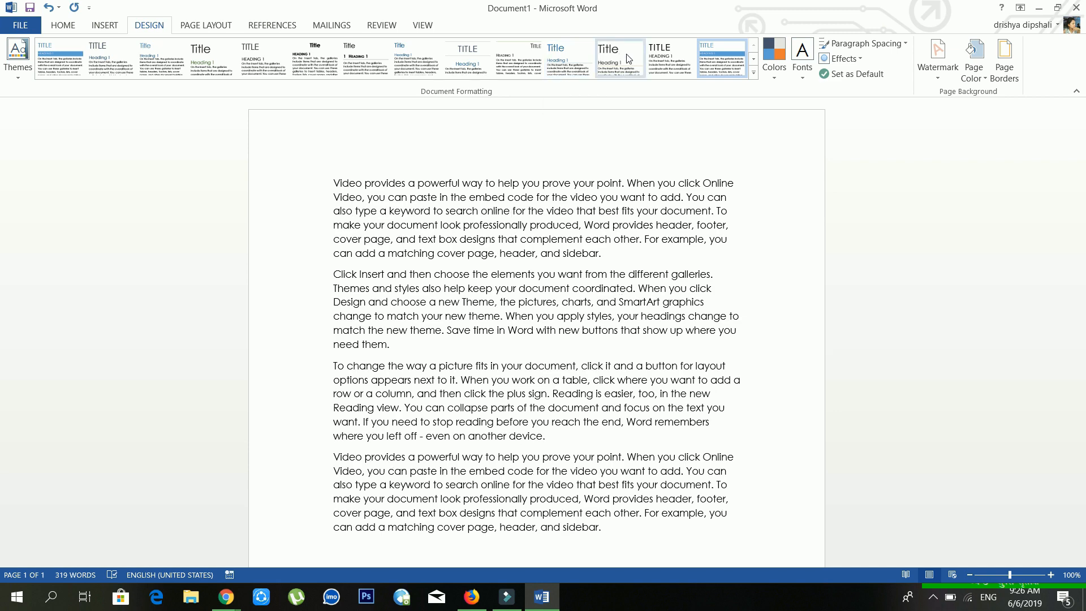
# Step: Apply a style set that justifies the body text
pyautogui.click(504, 66)
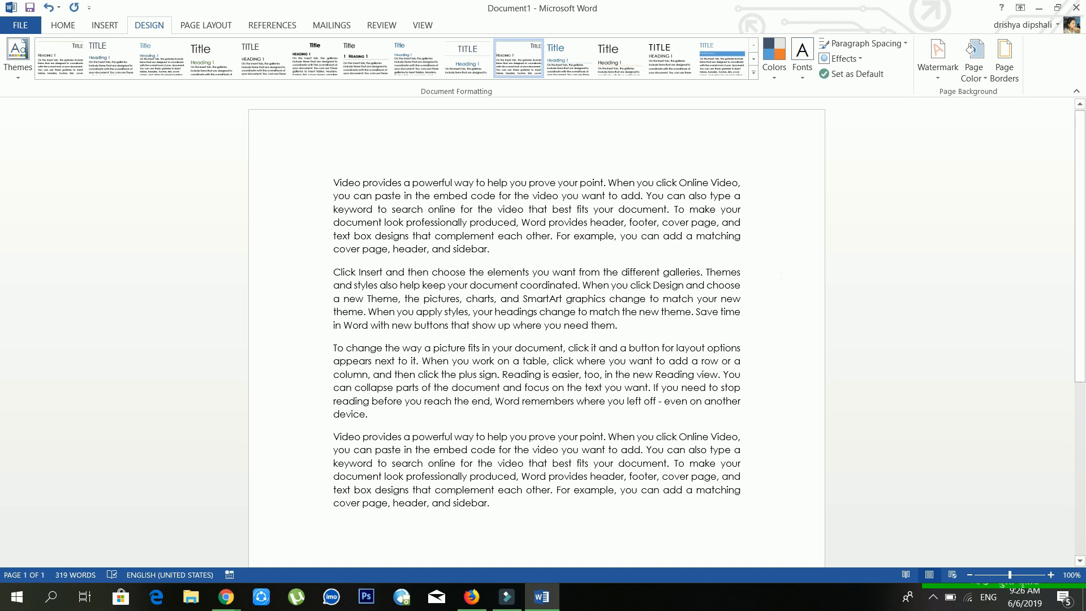
pyautogui.moveTo(333, 209); pyautogui.dragTo(740, 237)
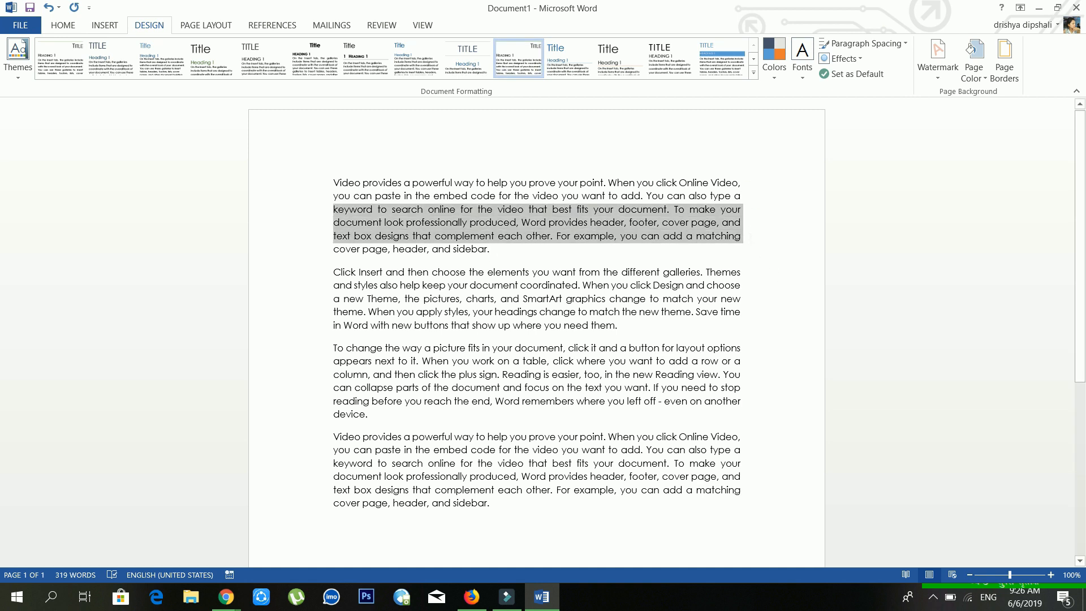
pyautogui.click(634, 237)
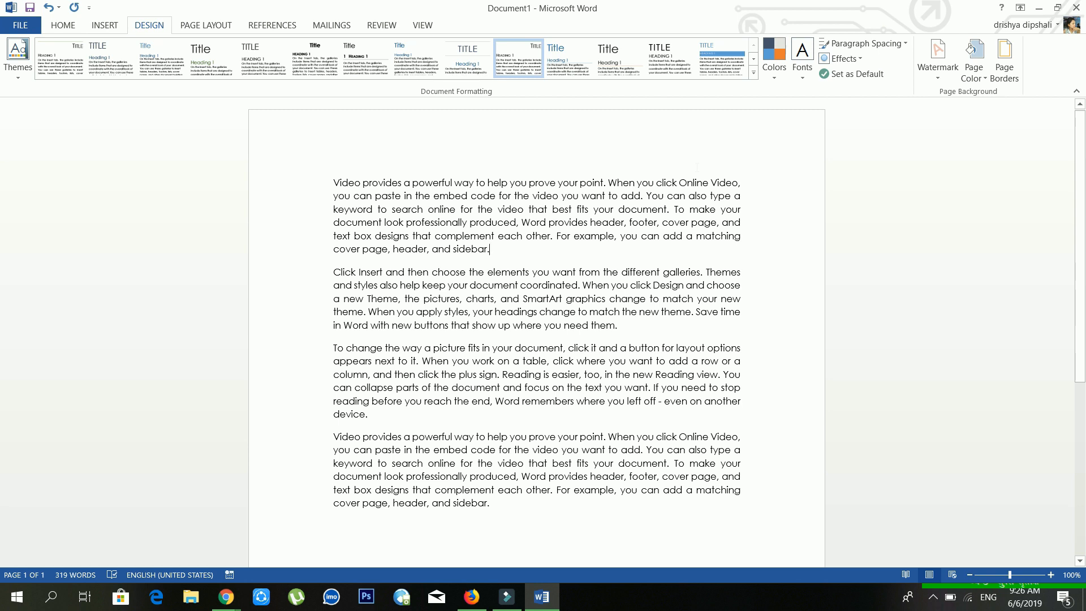
pyautogui.click(944, 84)
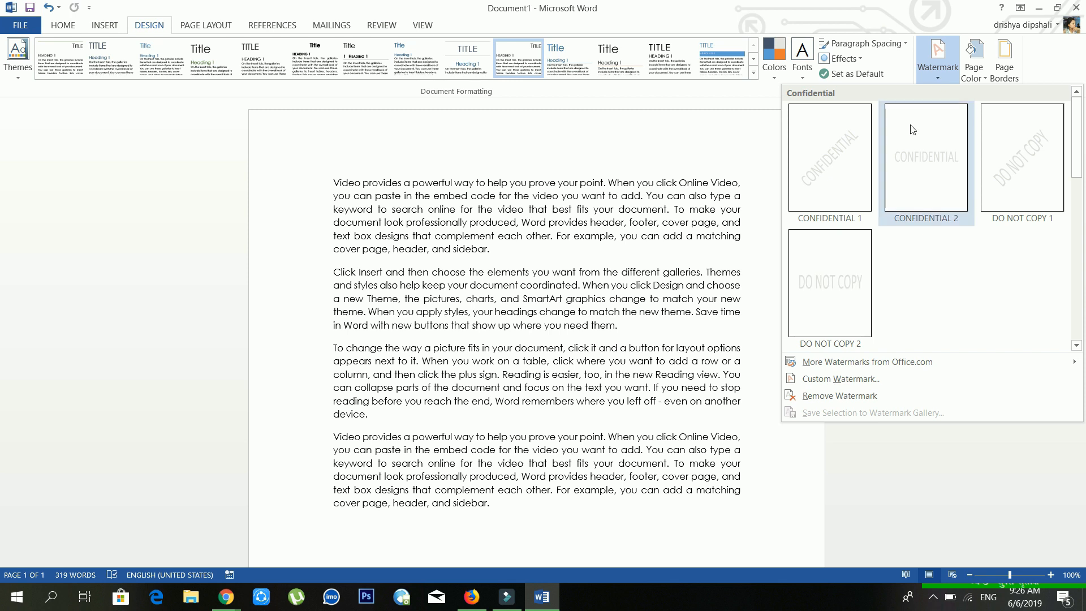
# Step: Add the DO NOT COPY 1 watermark to the page
pyautogui.click(997, 182)
pyautogui.scroll(-5, 536, 328)
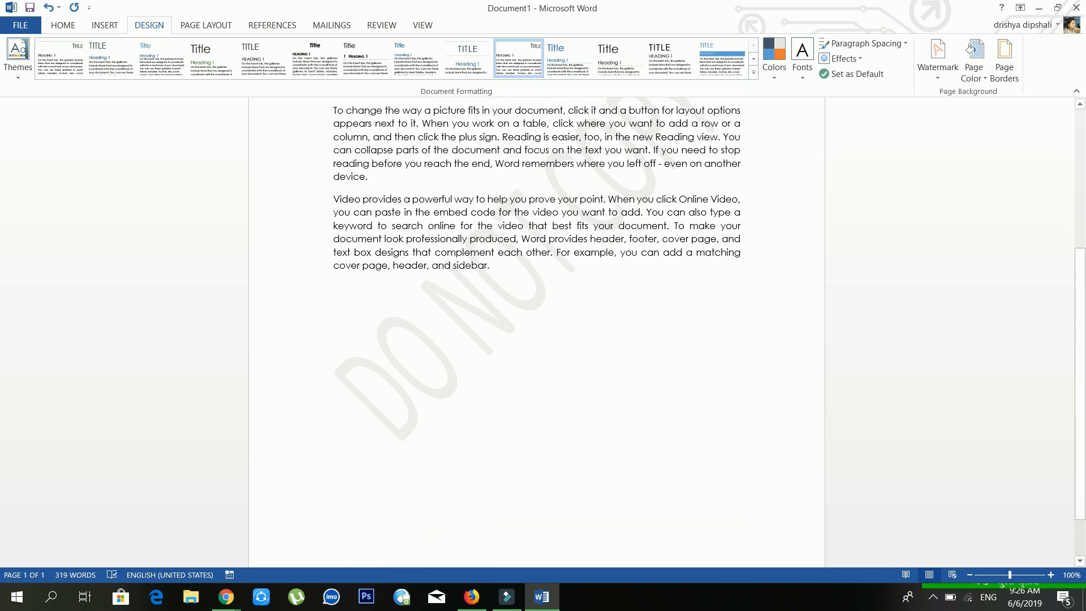
pyautogui.scroll(1, 538, 328)
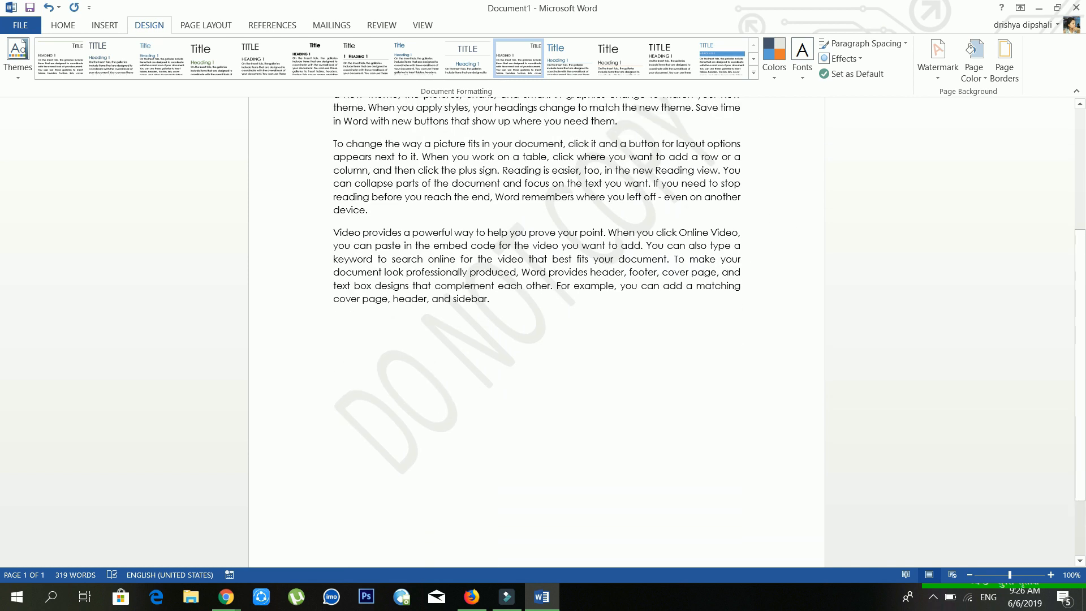
# Step: Replace it with a custom diagonal text watermark reading 'important doc', size Auto
pyautogui.click(939, 78)
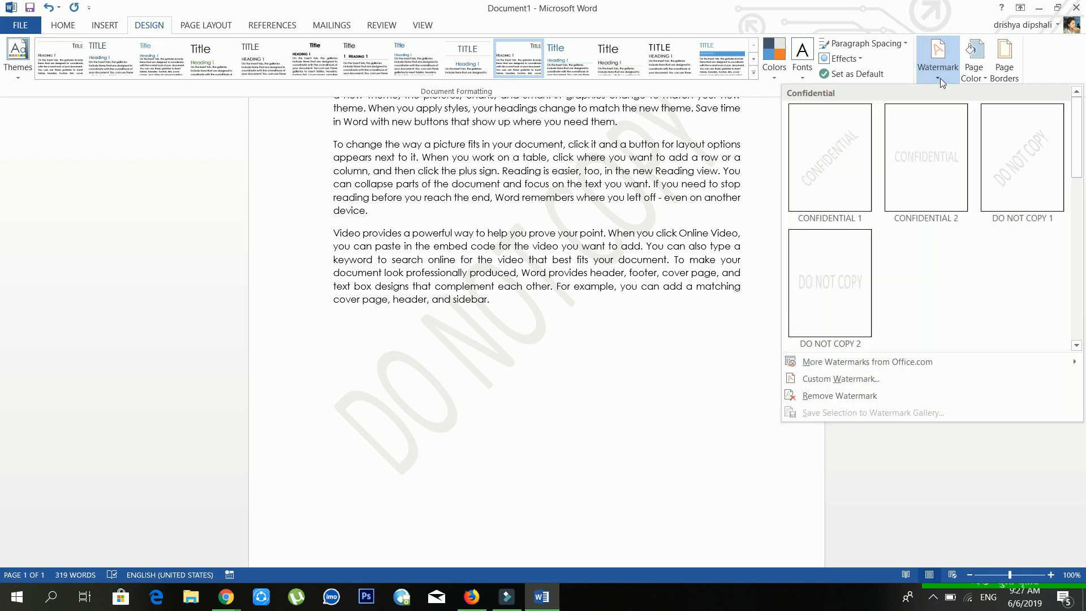
pyautogui.click(841, 379)
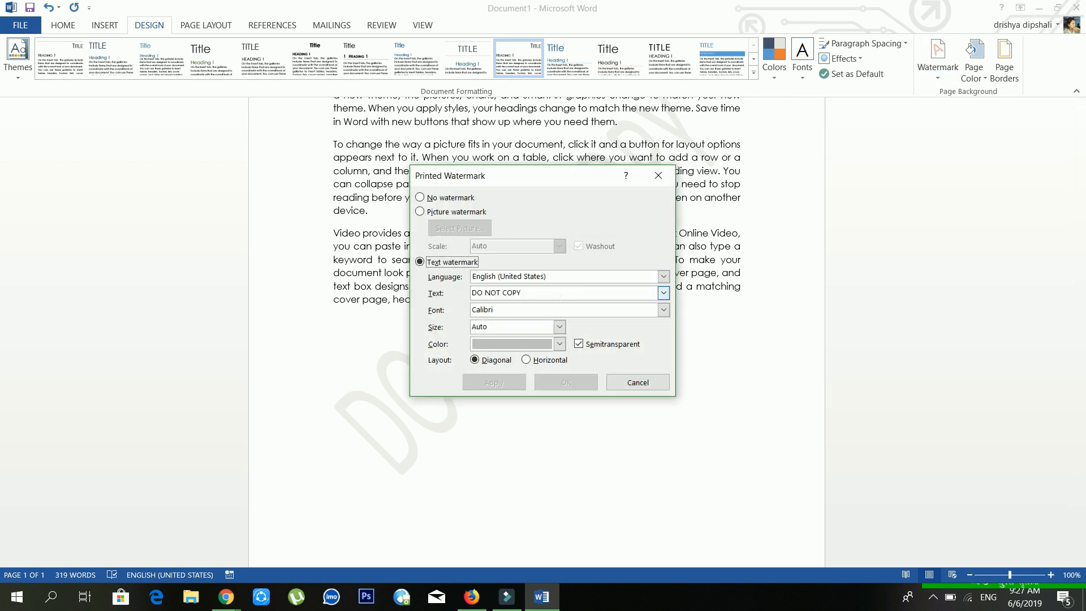
pyautogui.moveTo(560, 295); pyautogui.dragTo(472, 292)
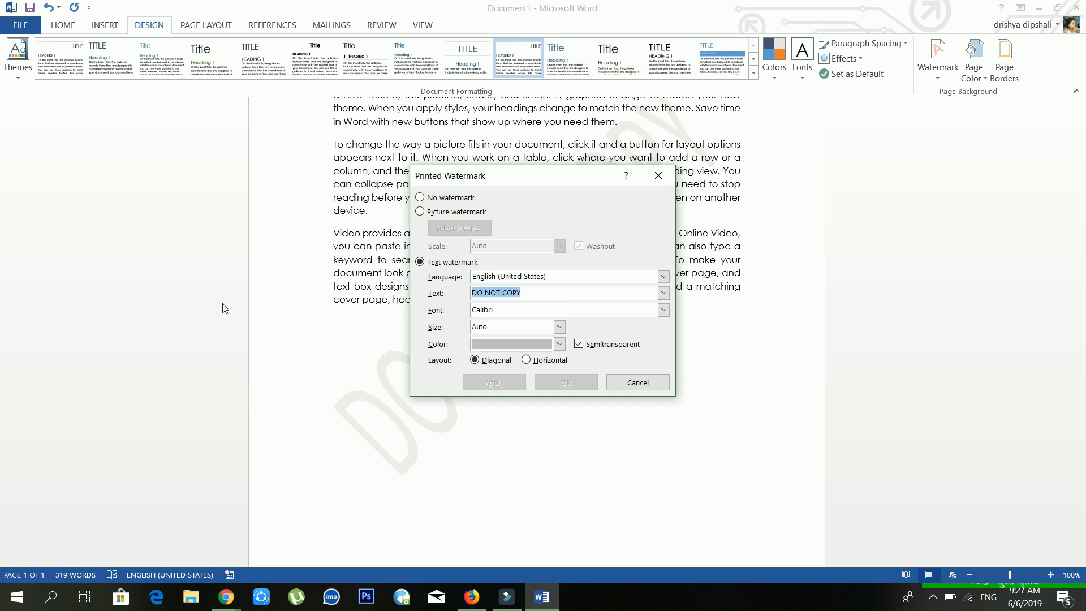
pyautogui.press('BackSpace')
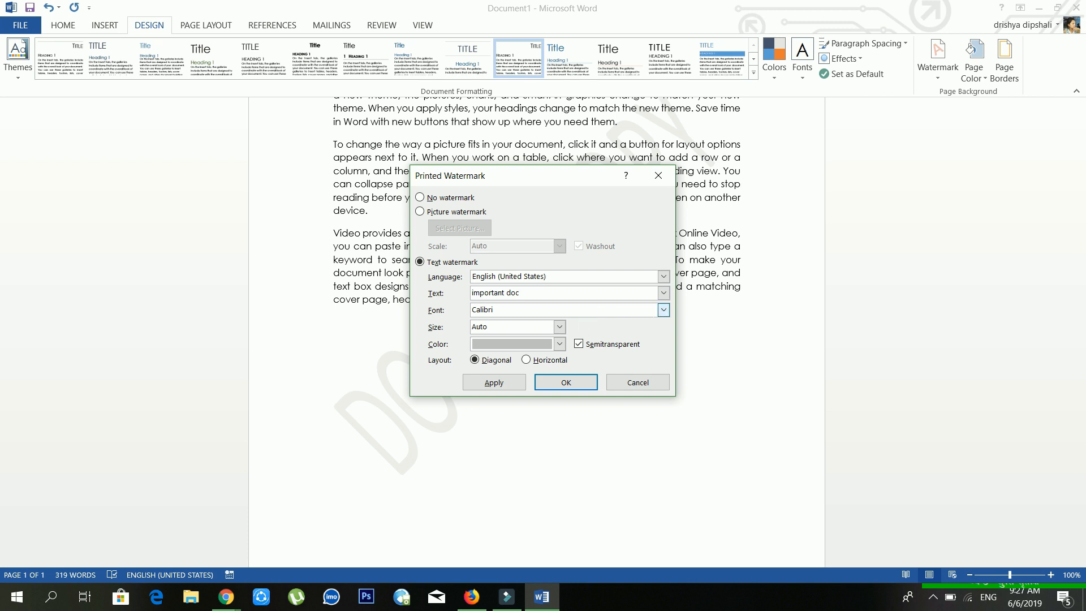
pyautogui.click(664, 310)
pyautogui.click(664, 310)
pyautogui.click(560, 327)
pyautogui.click(560, 327)
pyautogui.click(520, 380)
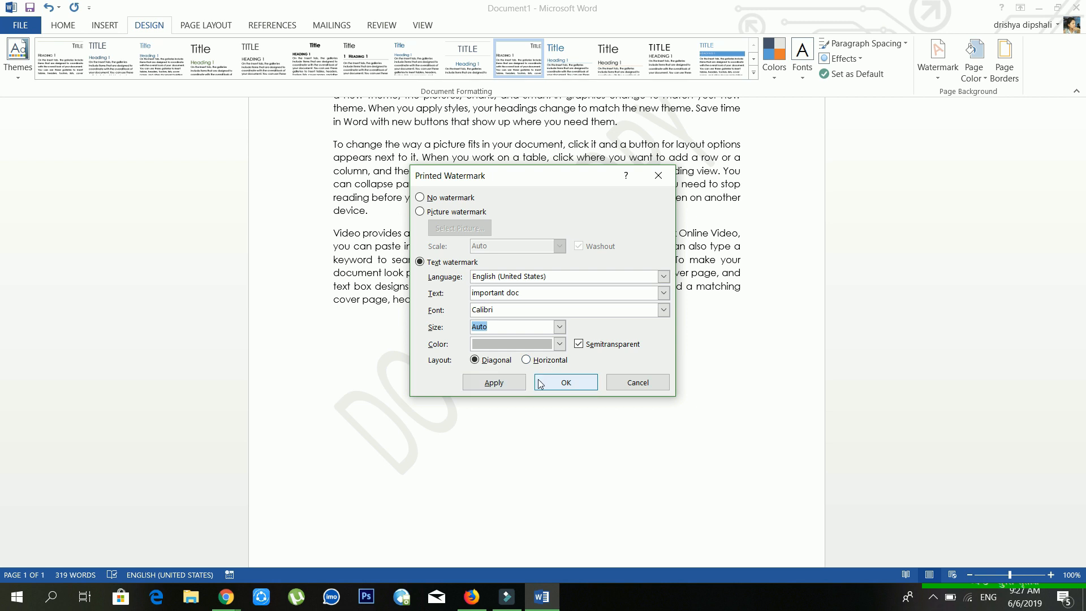
pyautogui.click(546, 384)
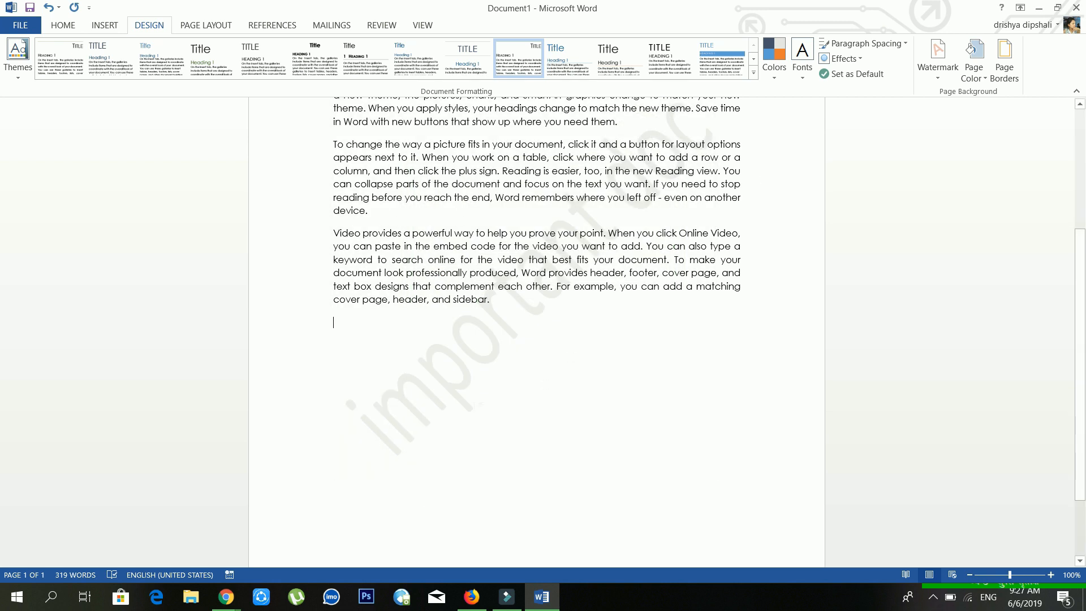
pyautogui.scroll(-2, 438, 374)
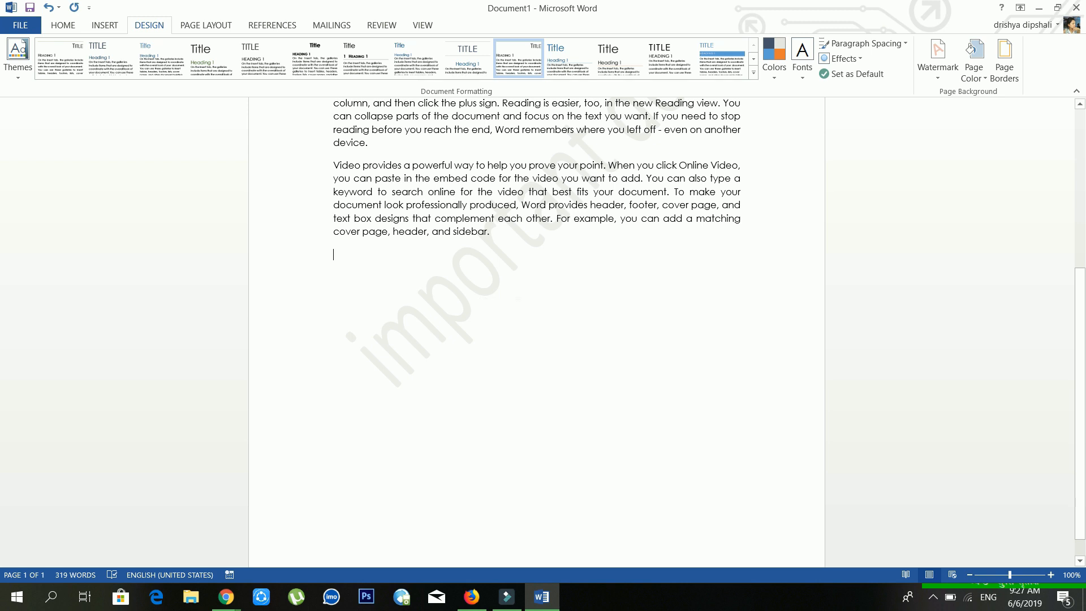
pyautogui.scroll(6, 536, 334)
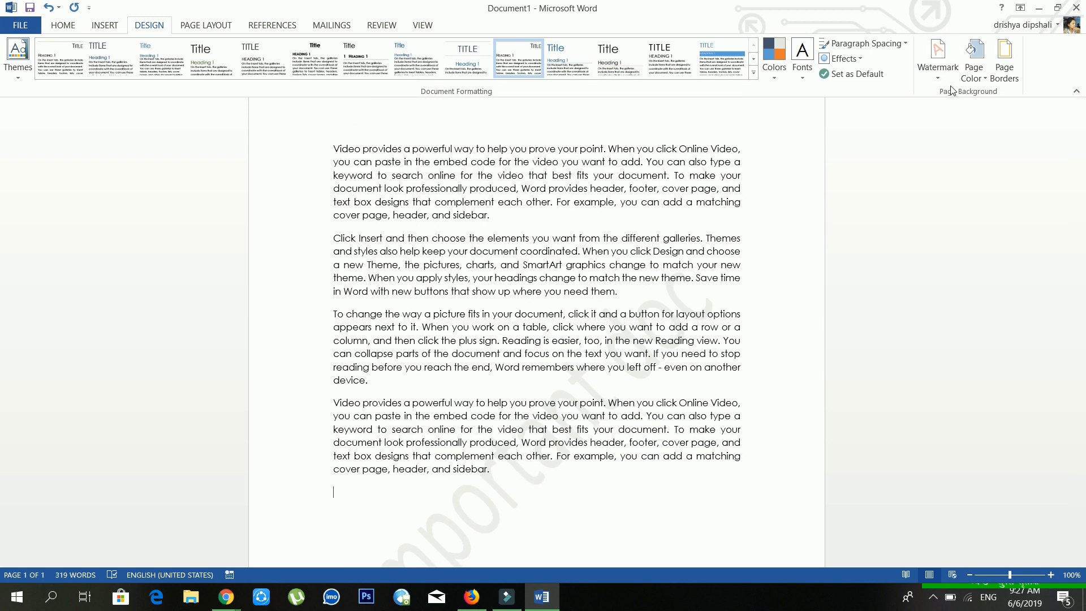
# Step: Preview the page colour swatches, including orange, without applying any
pyautogui.click(972, 77)
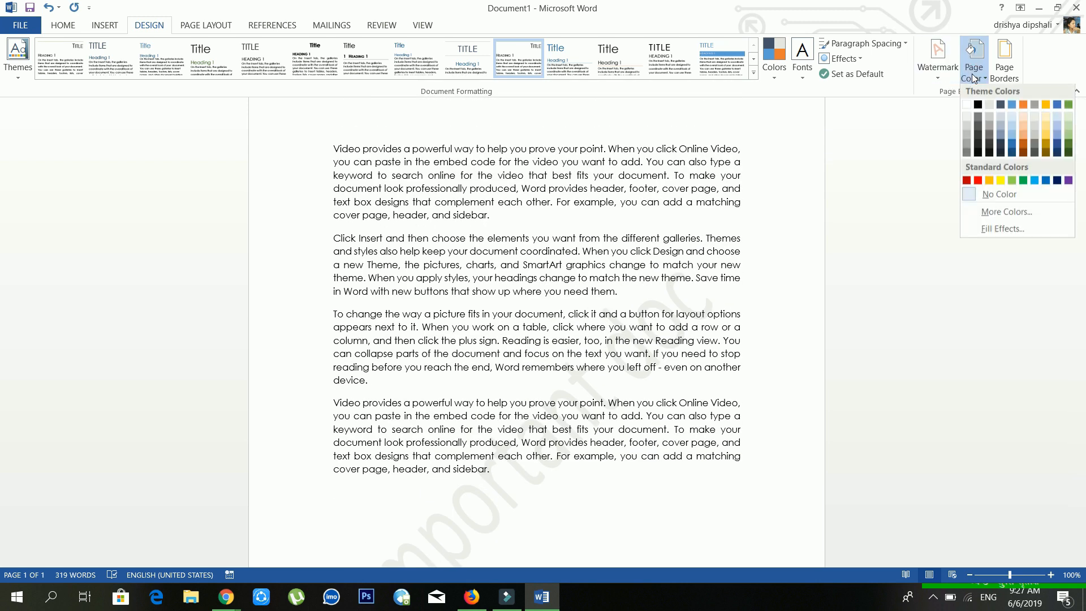
pyautogui.click(405, 226)
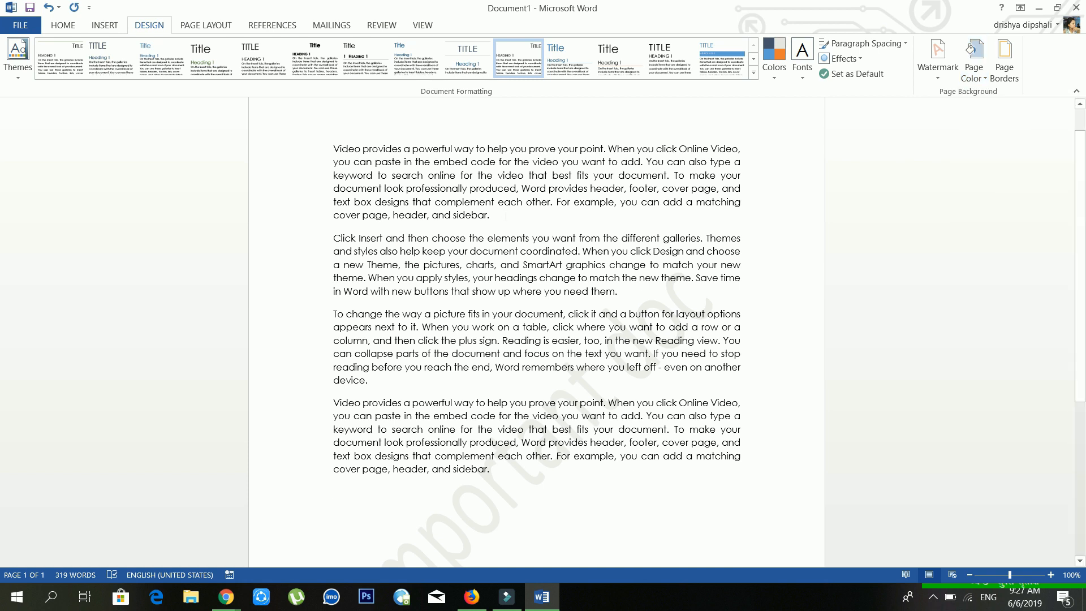
pyautogui.click(982, 83)
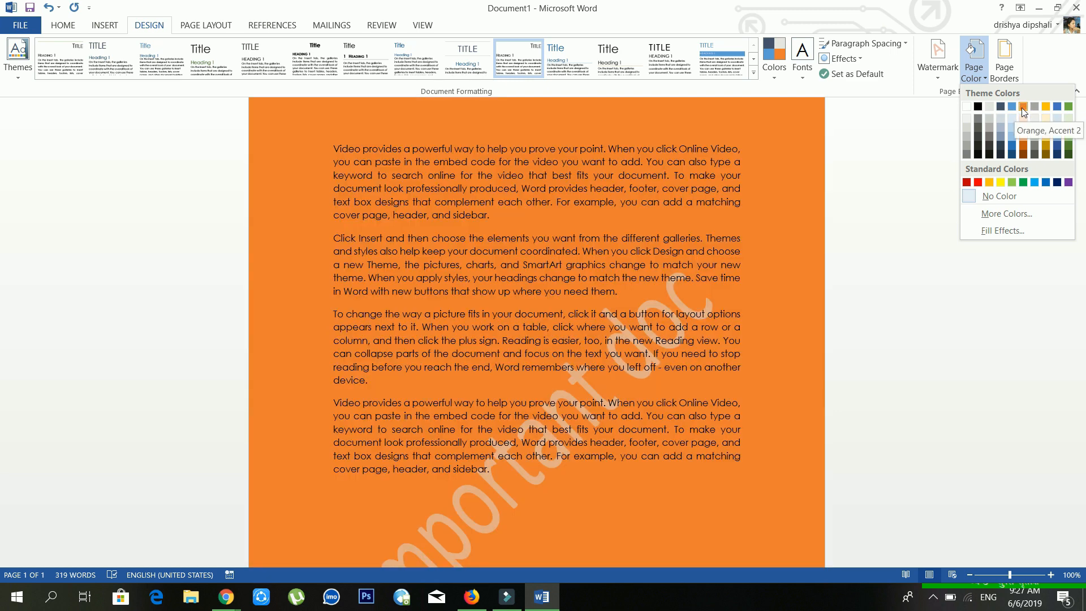
pyautogui.click(593, 219)
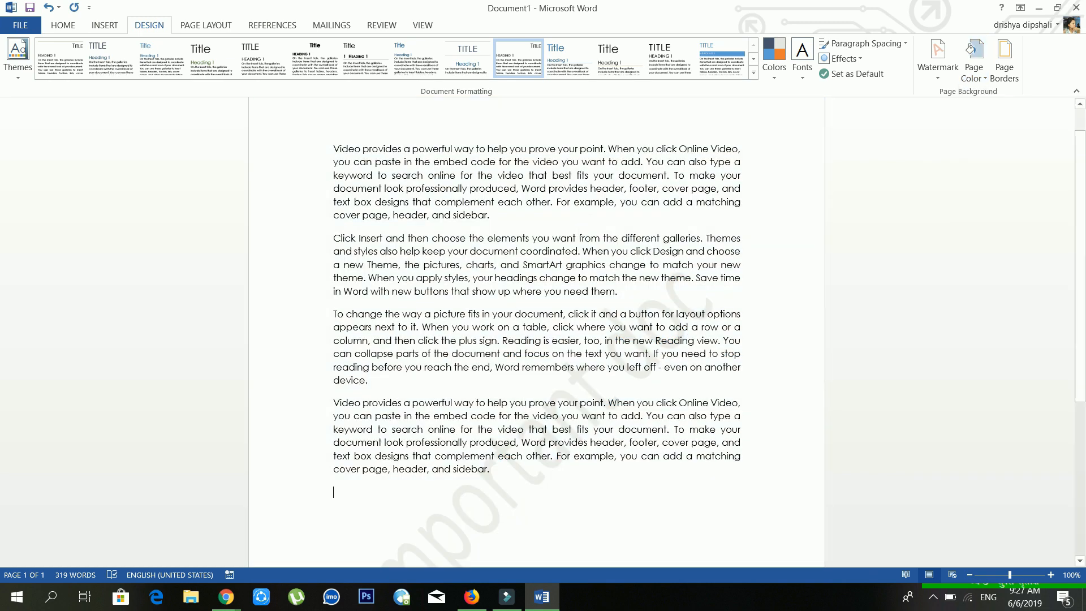
# Step: Remove the 'important doc' watermark from the page
pyautogui.click(931, 77)
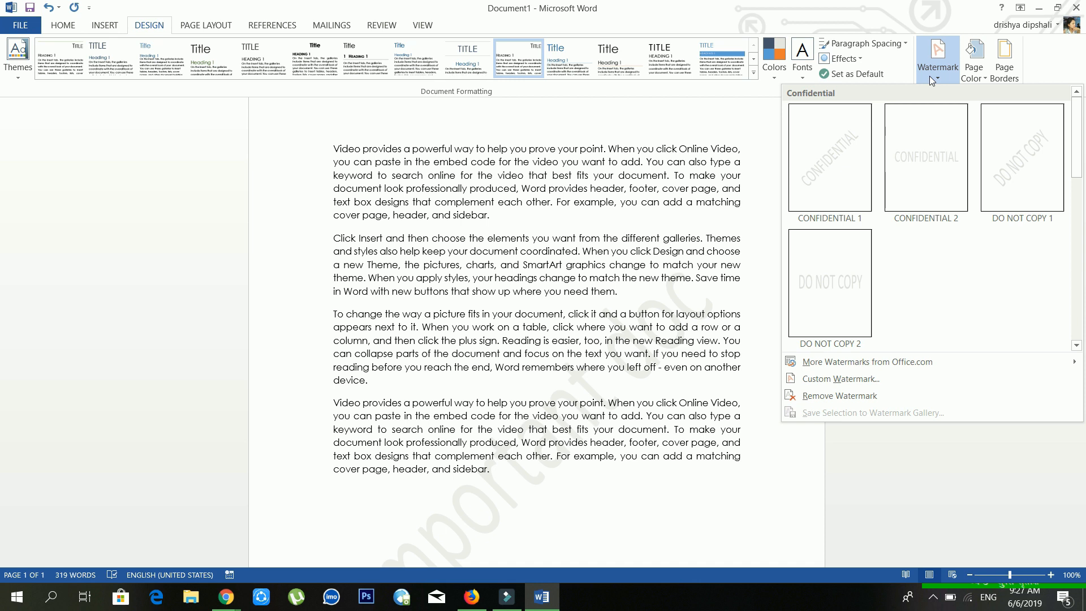
pyautogui.click(814, 396)
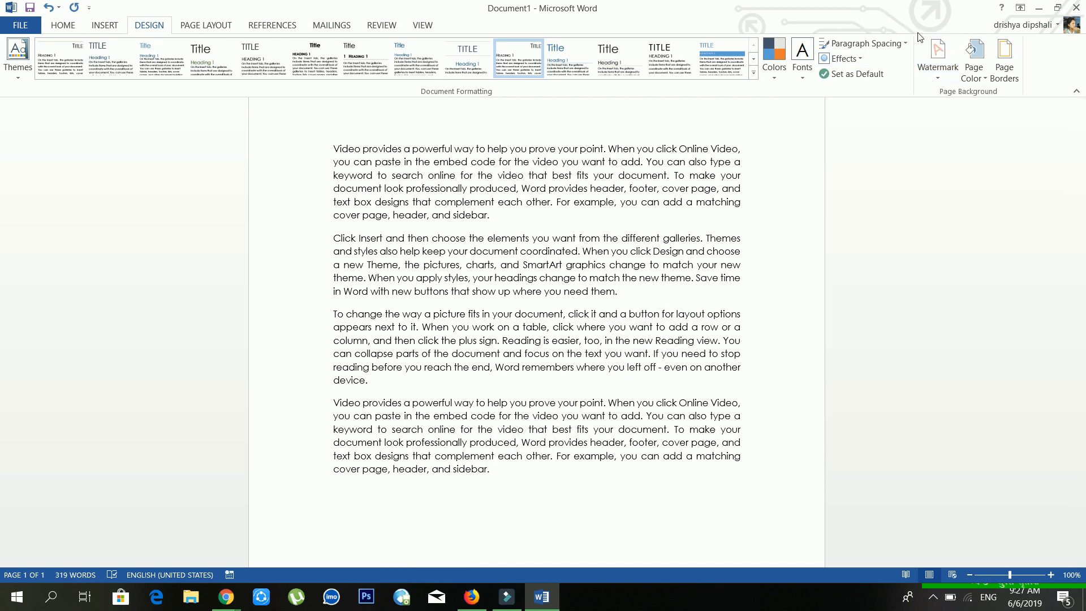
pyautogui.click(970, 76)
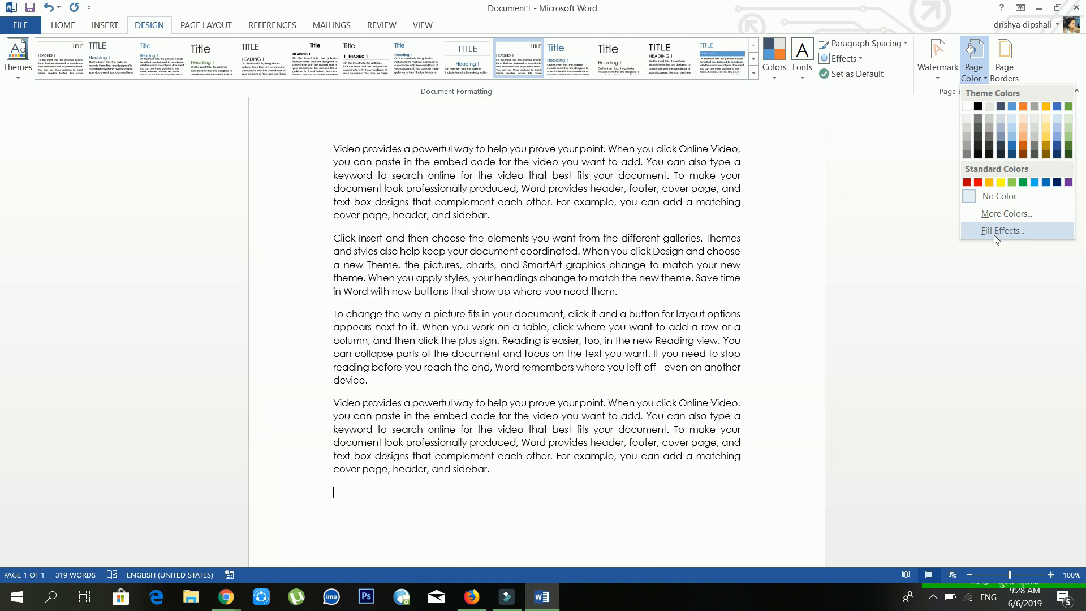
pyautogui.click(994, 234)
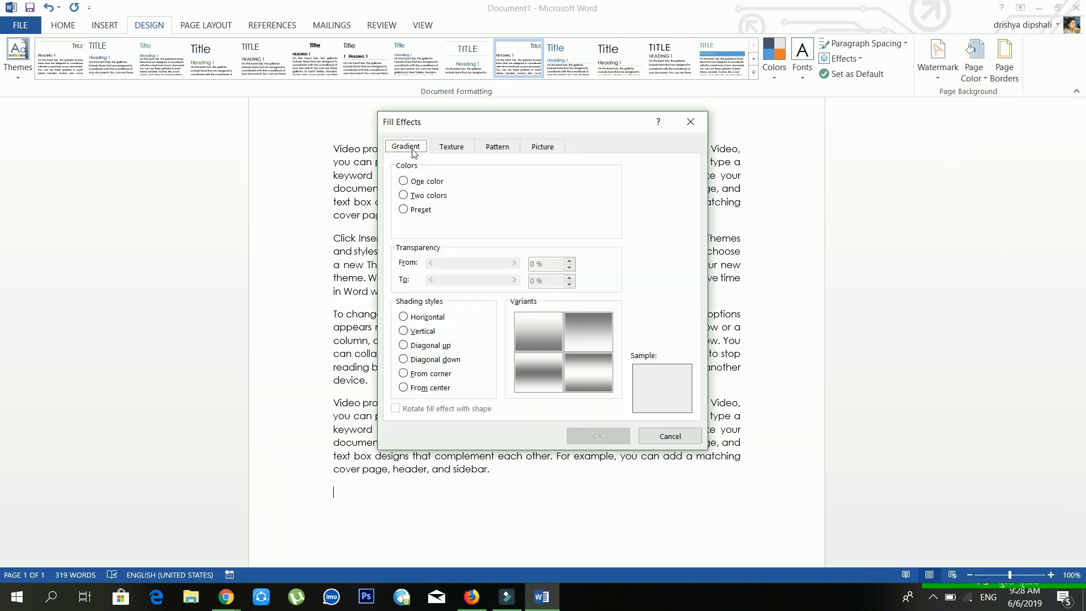
# Step: Preview one-colour, two-colour and preset gradient fills, then the texture and pattern options
pyautogui.click(420, 180)
pyautogui.click(420, 196)
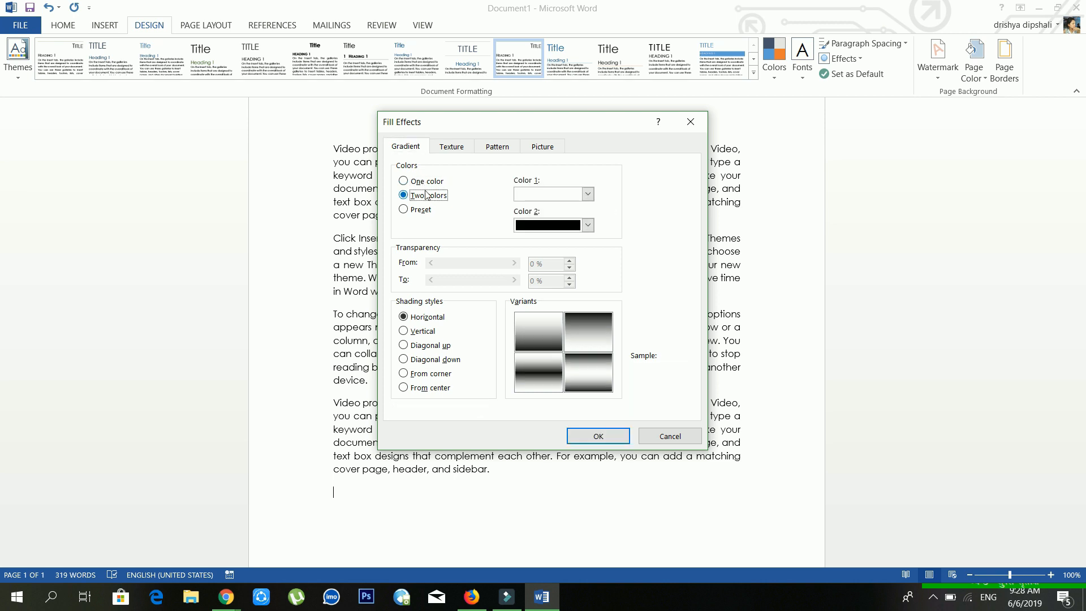
pyautogui.click(424, 210)
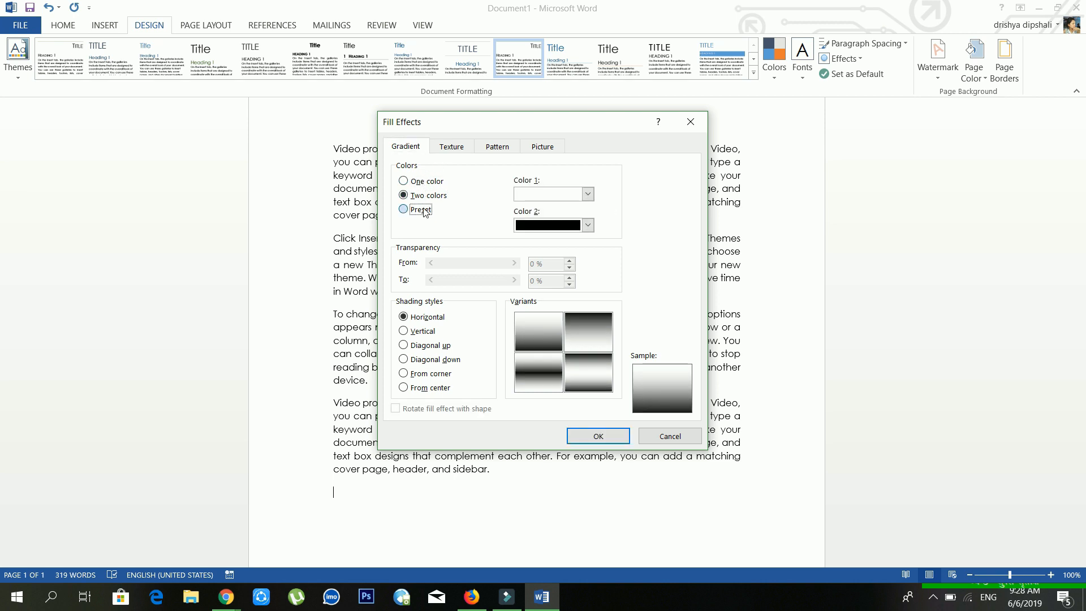
pyautogui.click(456, 145)
pyautogui.click(497, 147)
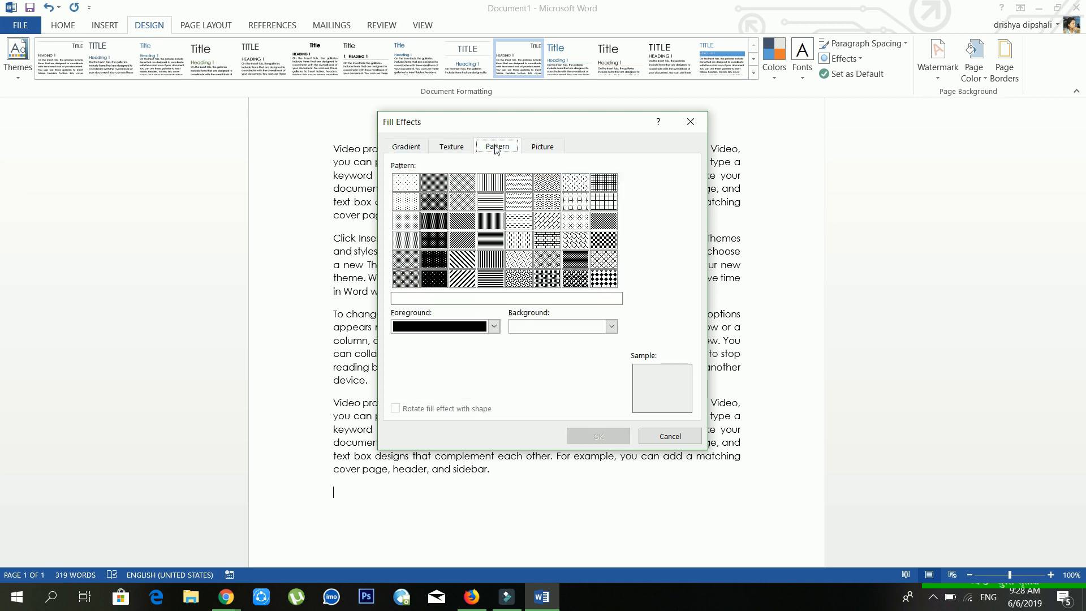
# Step: Use the Camera Roll photo WIN_20180224_21_46_31_Pro as the page's picture fill
pyautogui.click(555, 148)
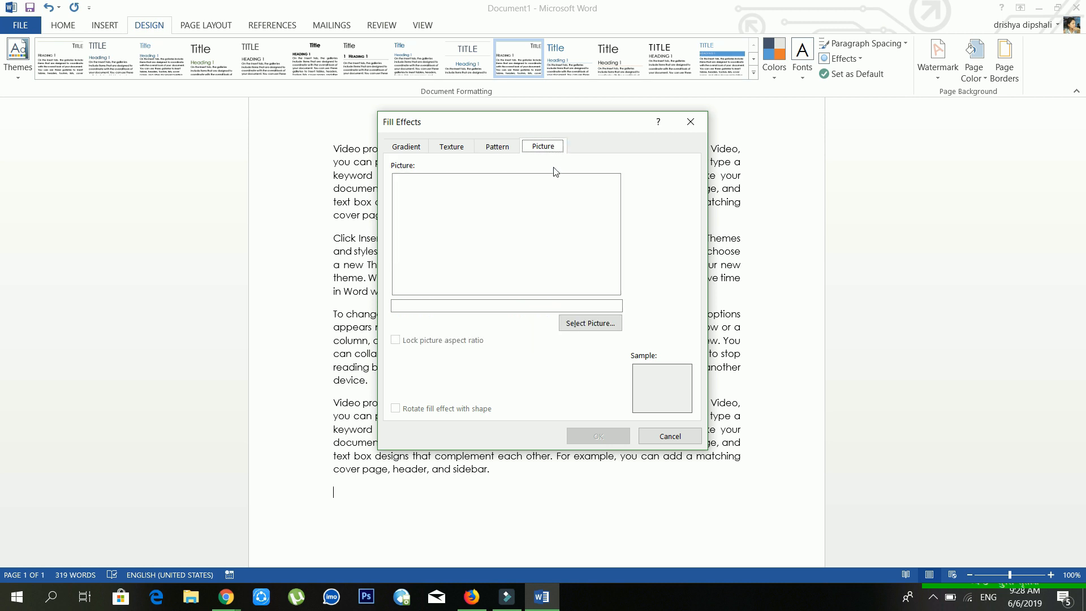
pyautogui.click(574, 324)
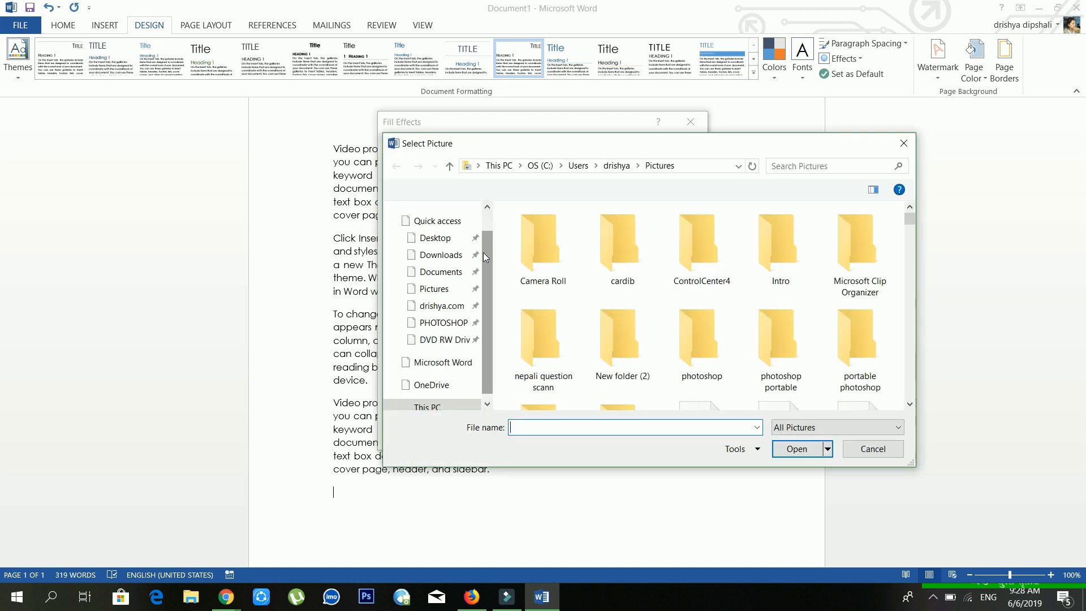
pyautogui.doubleClick(577, 273)
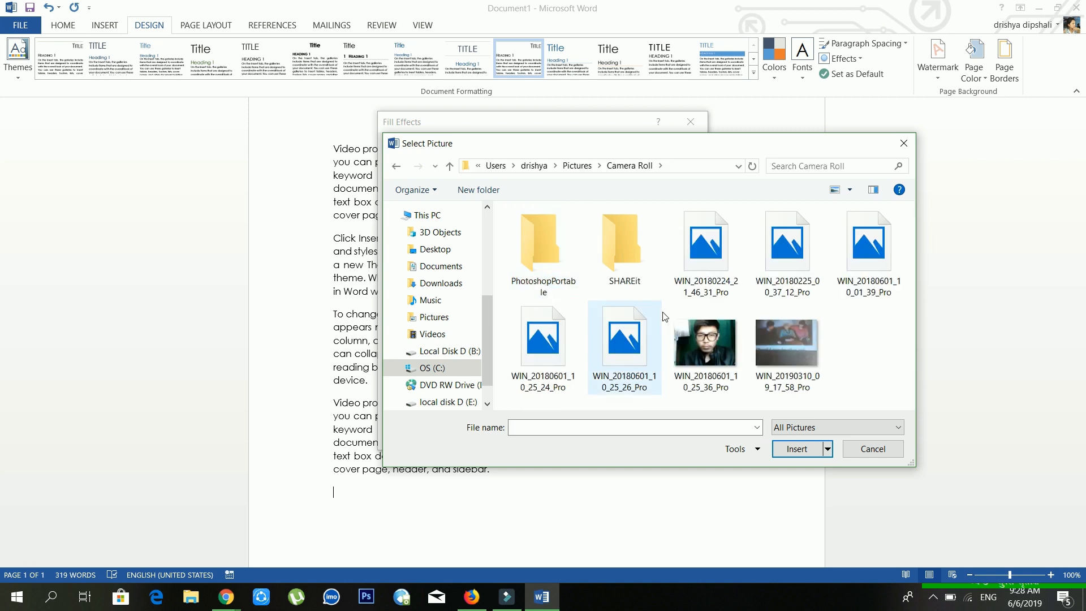
pyautogui.click(572, 351)
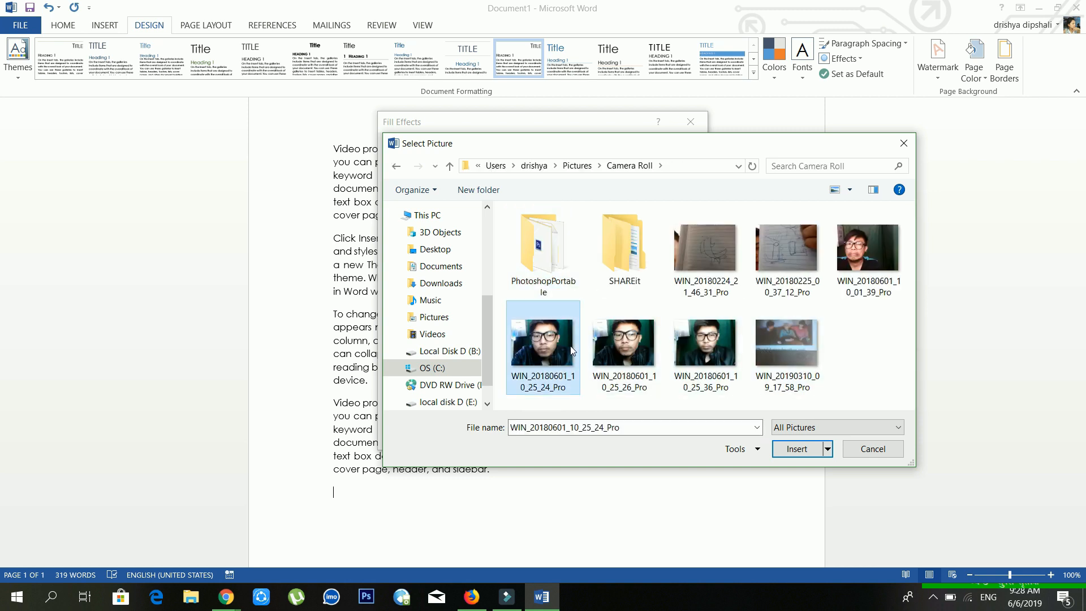
pyautogui.click(792, 448)
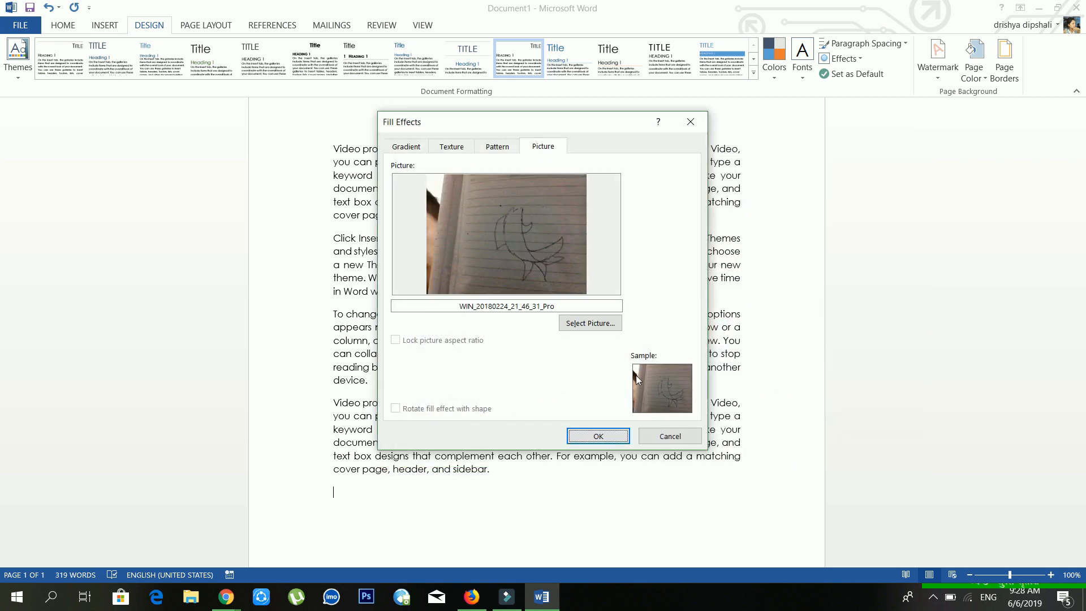
pyautogui.click(598, 437)
# Step: Set the page colour to No Color, clearing the tiled sketch background
pyautogui.scroll(-5, 657, 343)
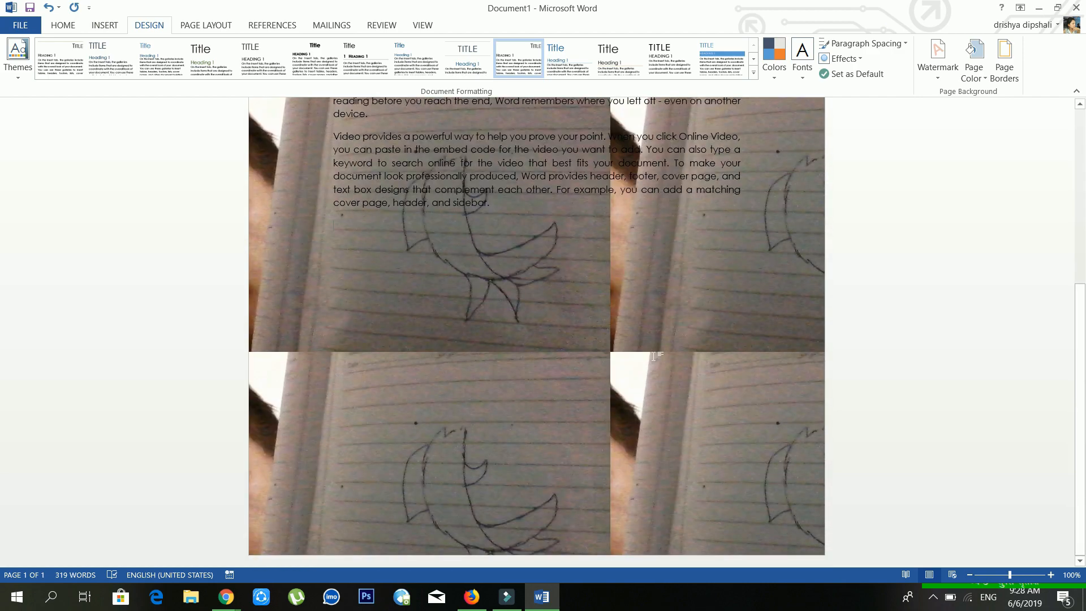
pyautogui.scroll(5, 588, 301)
pyautogui.scroll(-5, 588, 301)
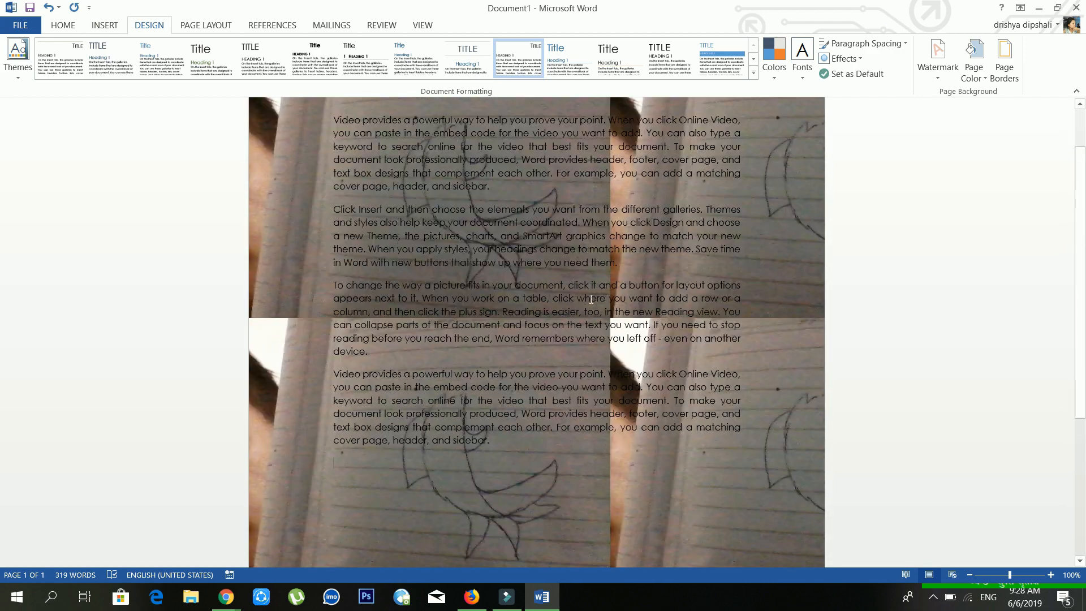
pyautogui.scroll(5, 589, 301)
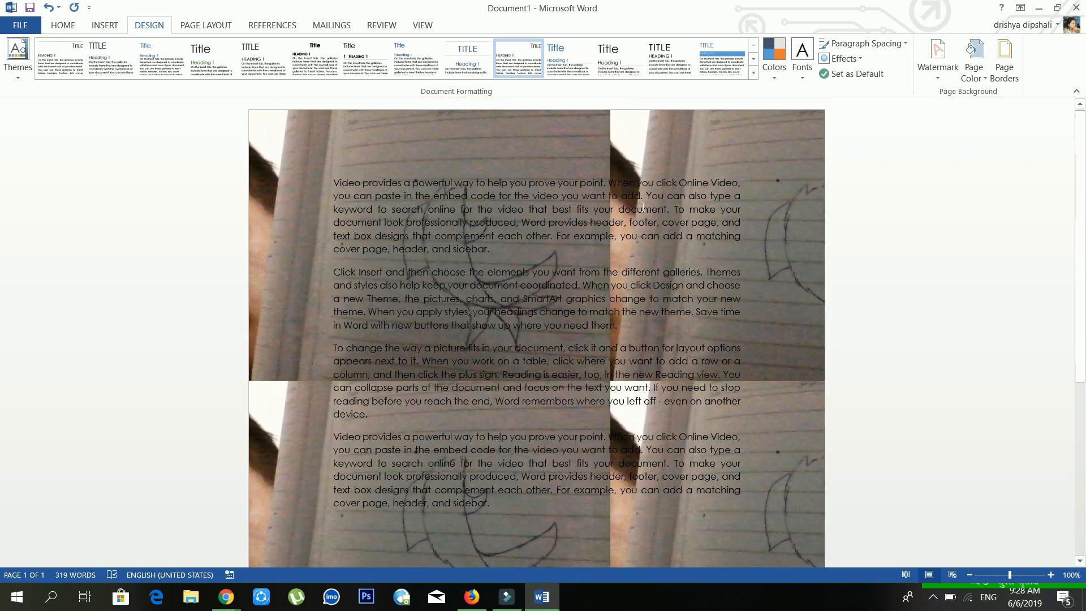
pyautogui.click(965, 79)
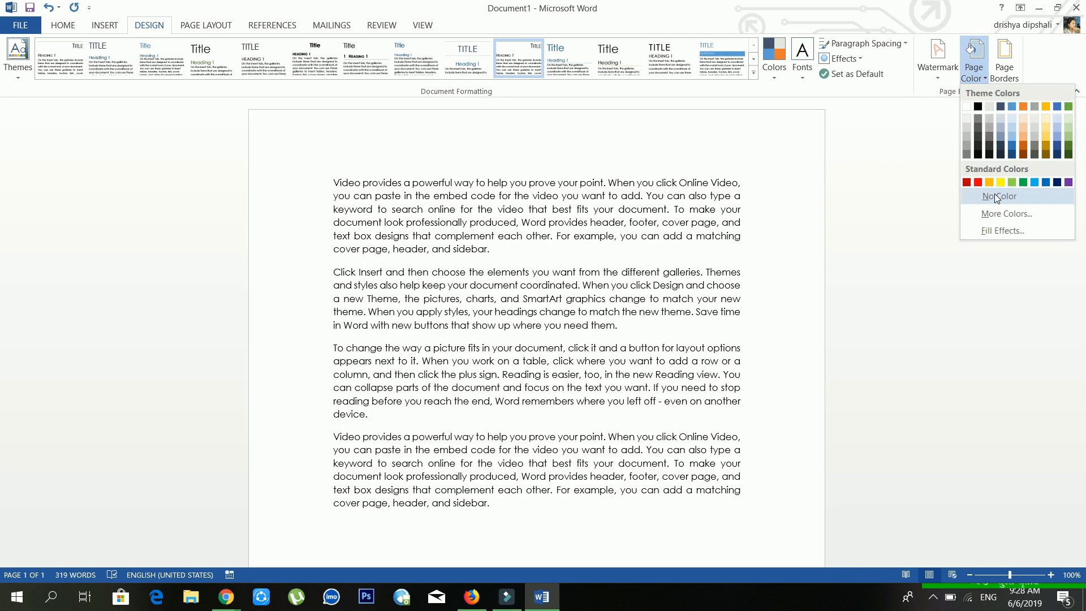
pyautogui.click(997, 197)
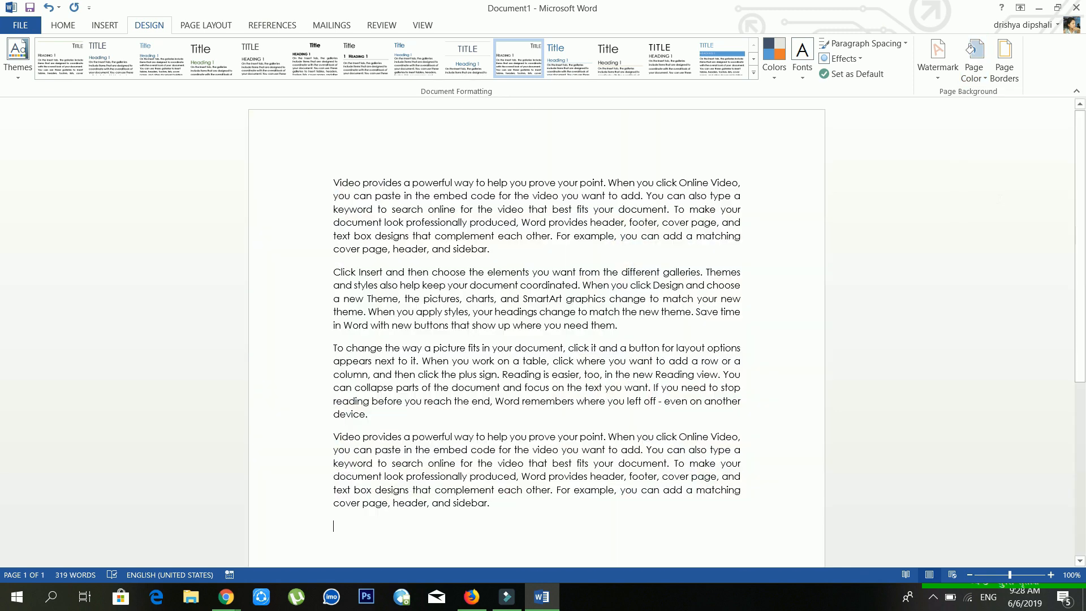
pyautogui.click(1014, 62)
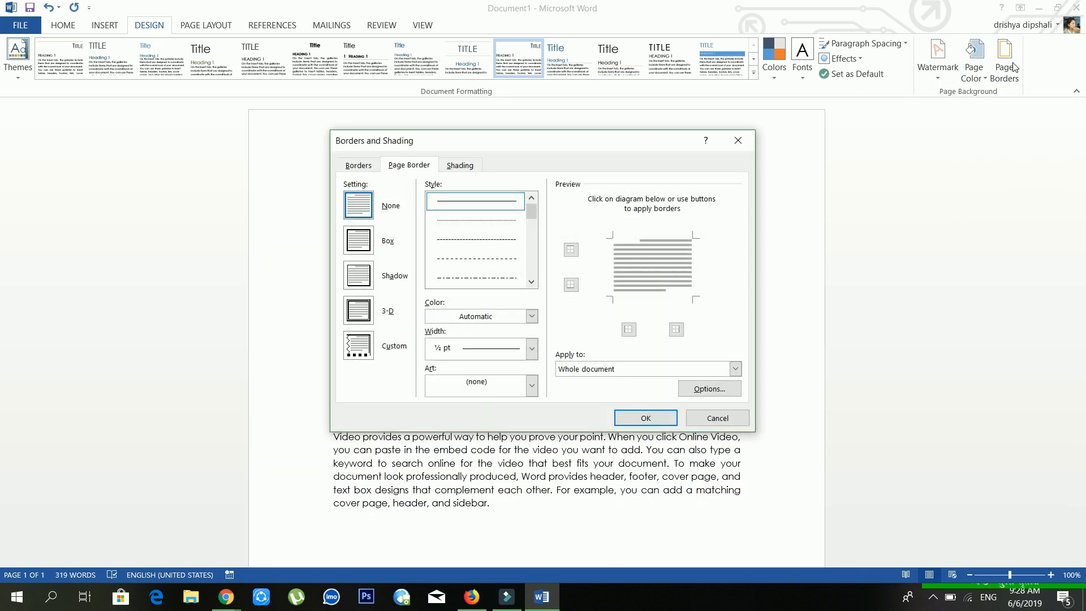
pyautogui.click(751, 141)
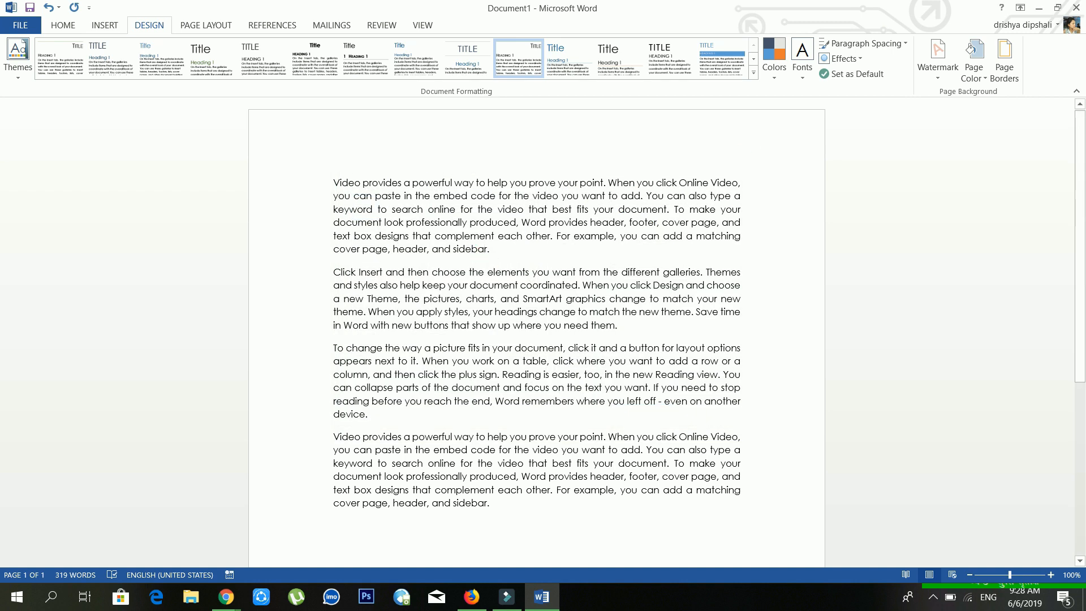
pyautogui.click(63, 25)
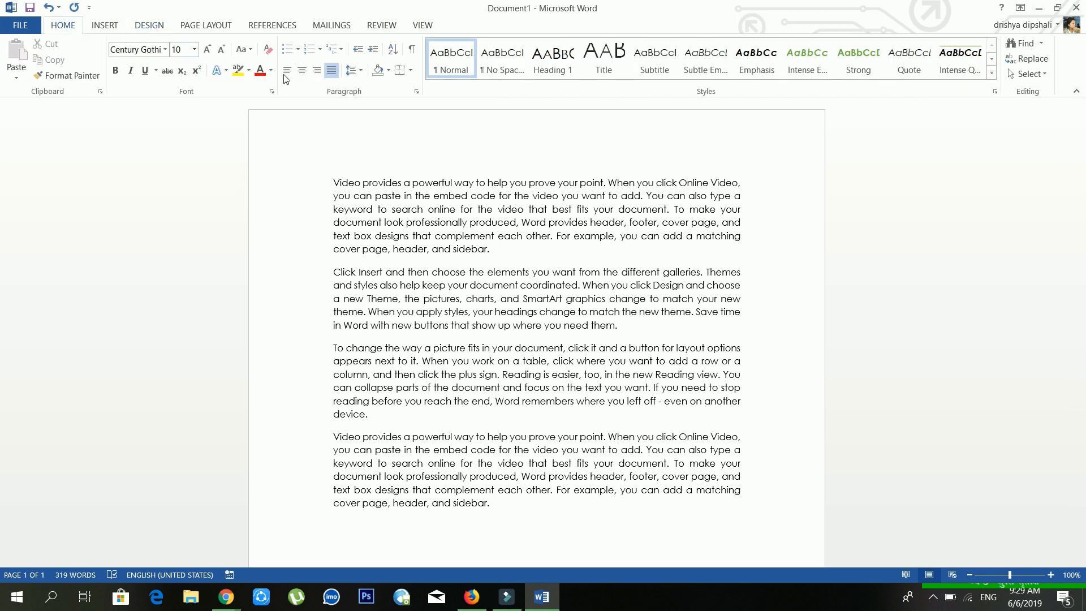
pyautogui.click(414, 72)
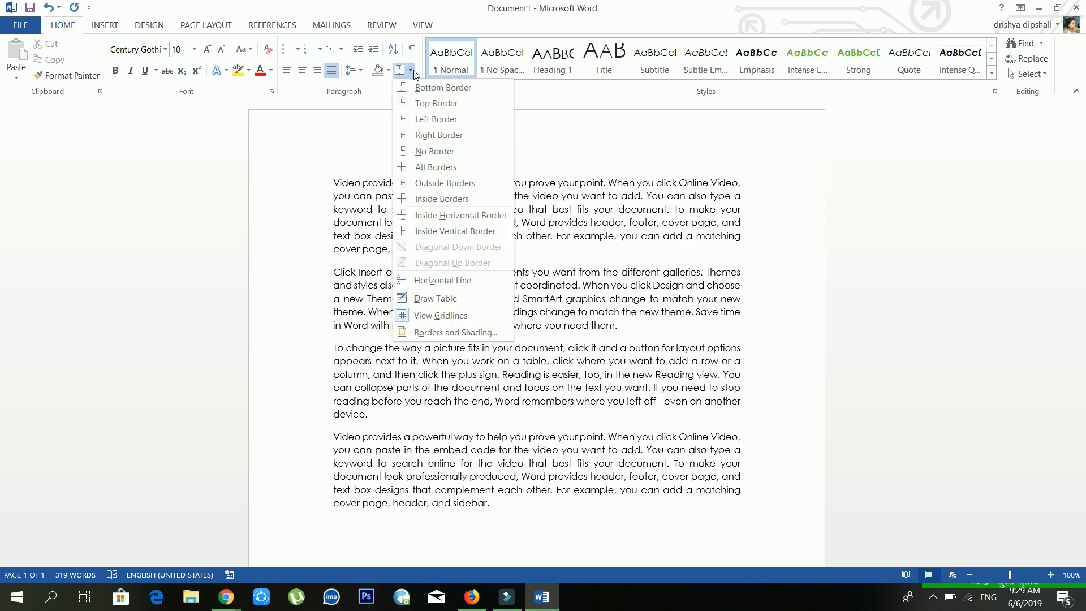
pyautogui.click(430, 328)
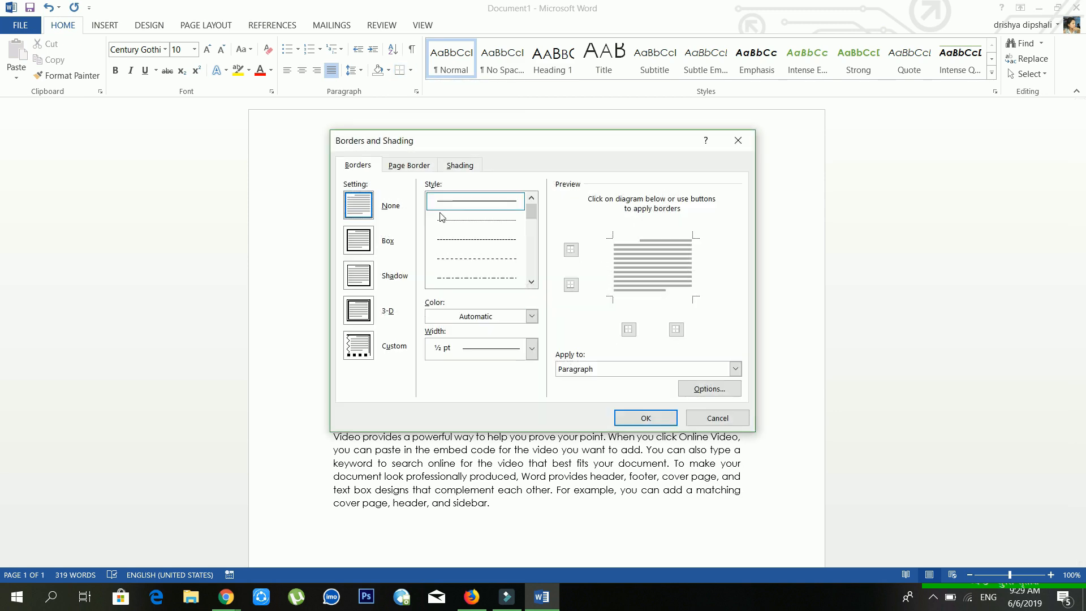
pyautogui.click(736, 142)
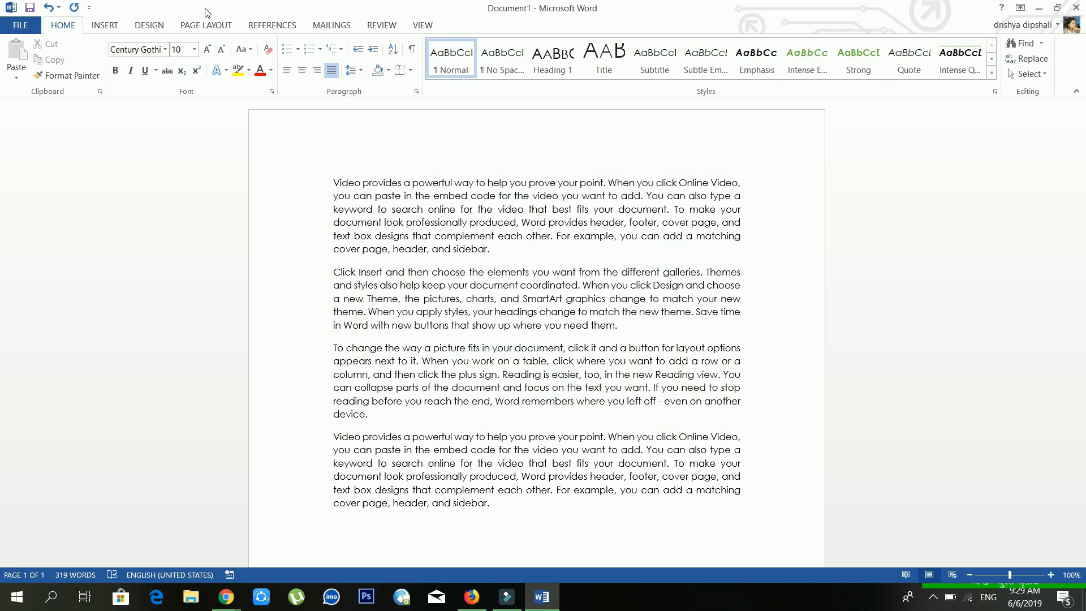
pyautogui.click(162, 27)
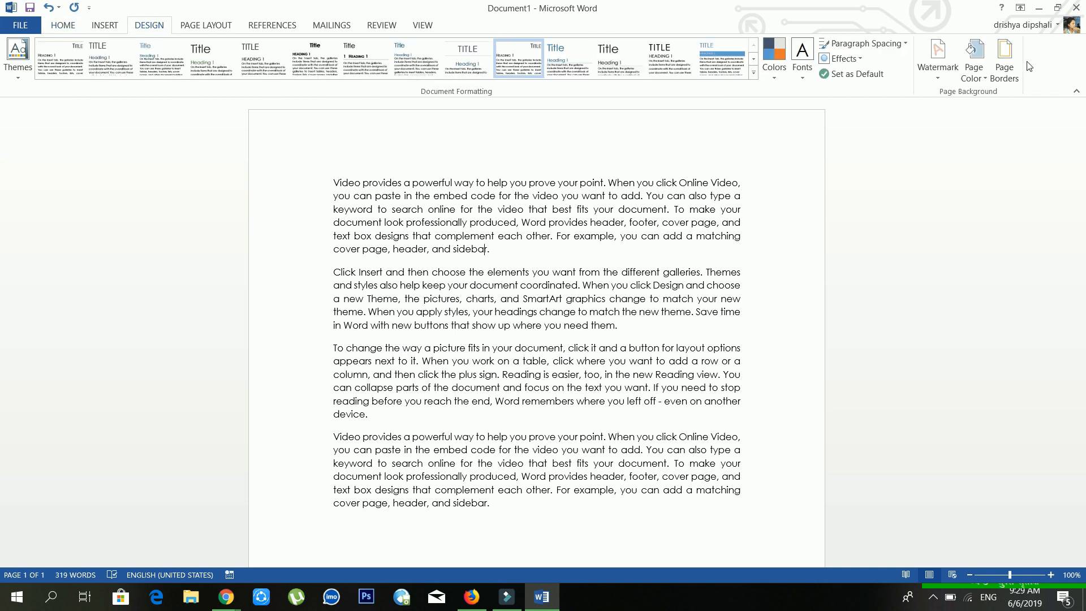
# Step: Choose the flower border art on the Page Border tab
pyautogui.click(1002, 68)
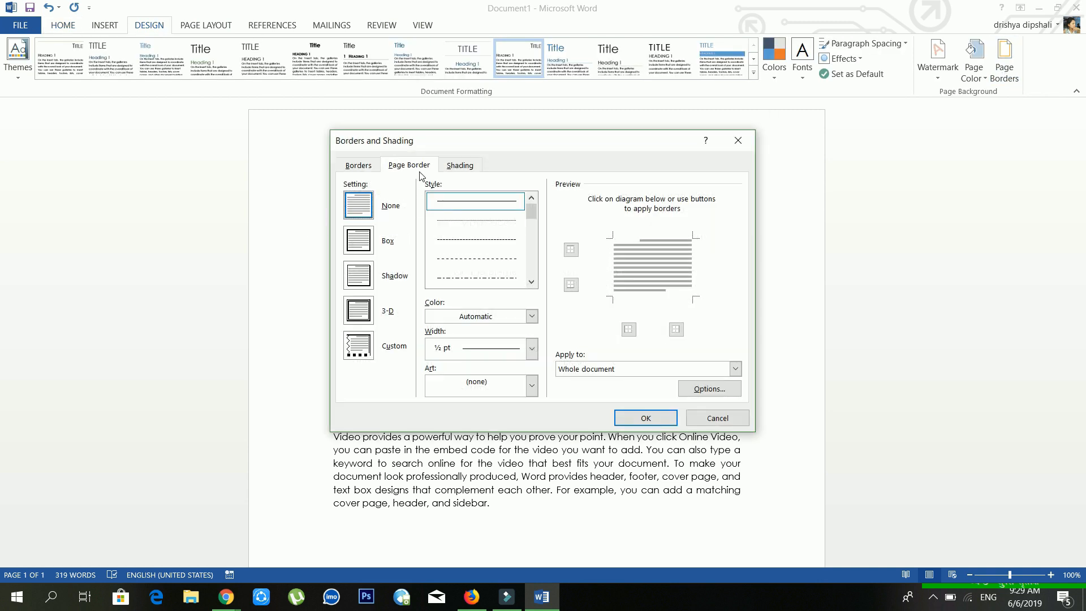
pyautogui.click(375, 168)
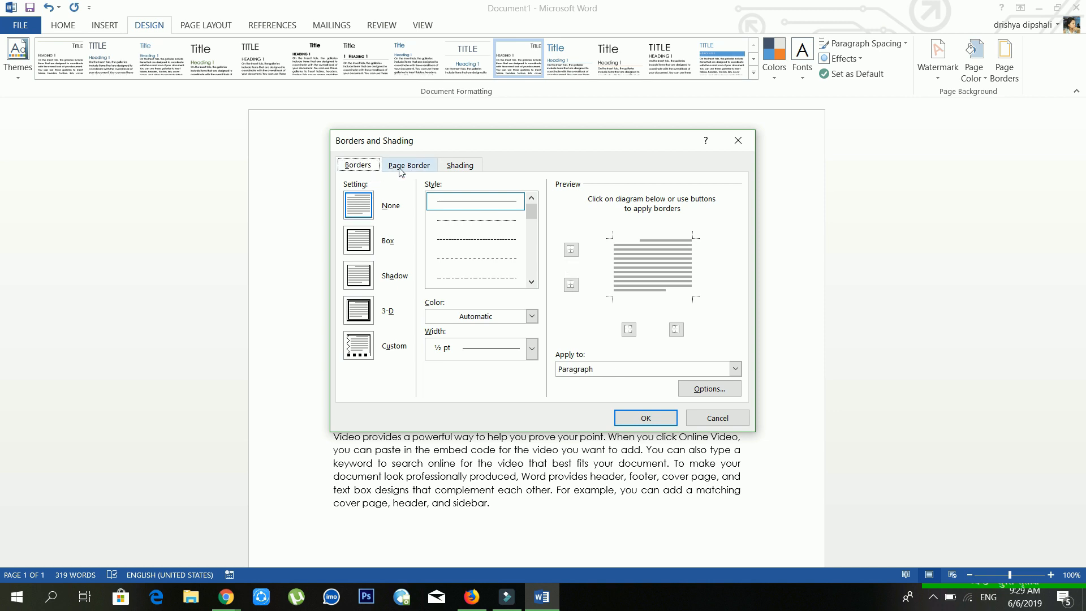
pyautogui.click(400, 170)
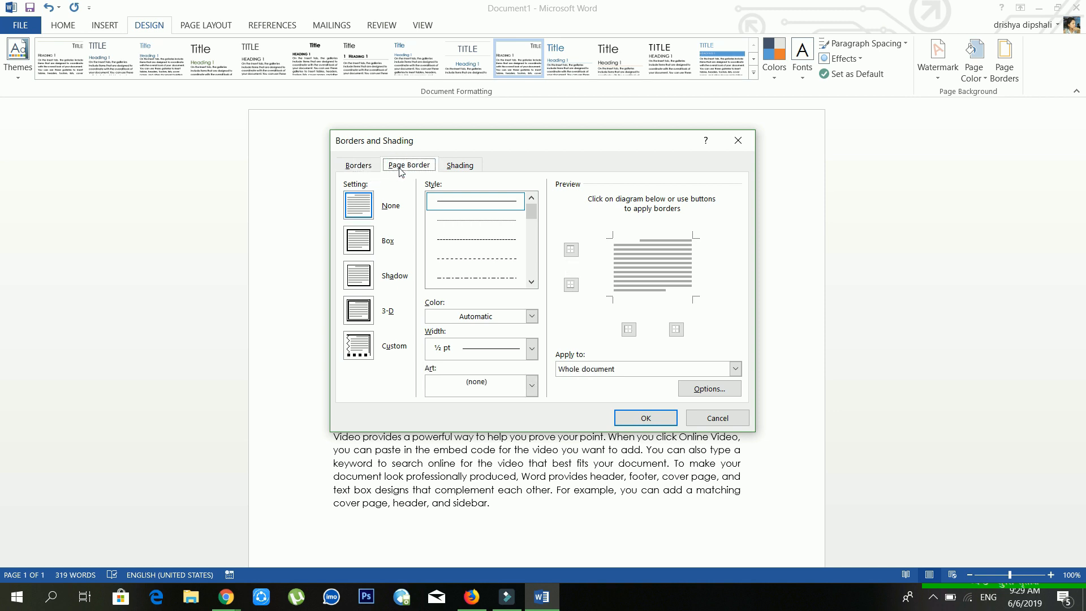
pyautogui.click(491, 385)
pyautogui.scroll(-2, 484, 433)
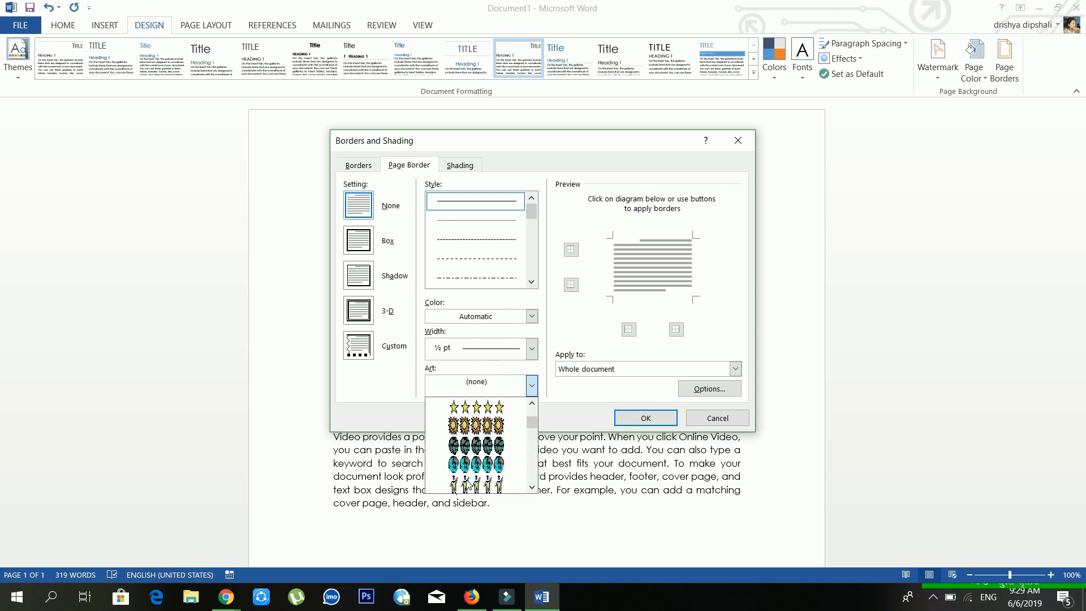
pyautogui.scroll(-5, 468, 484)
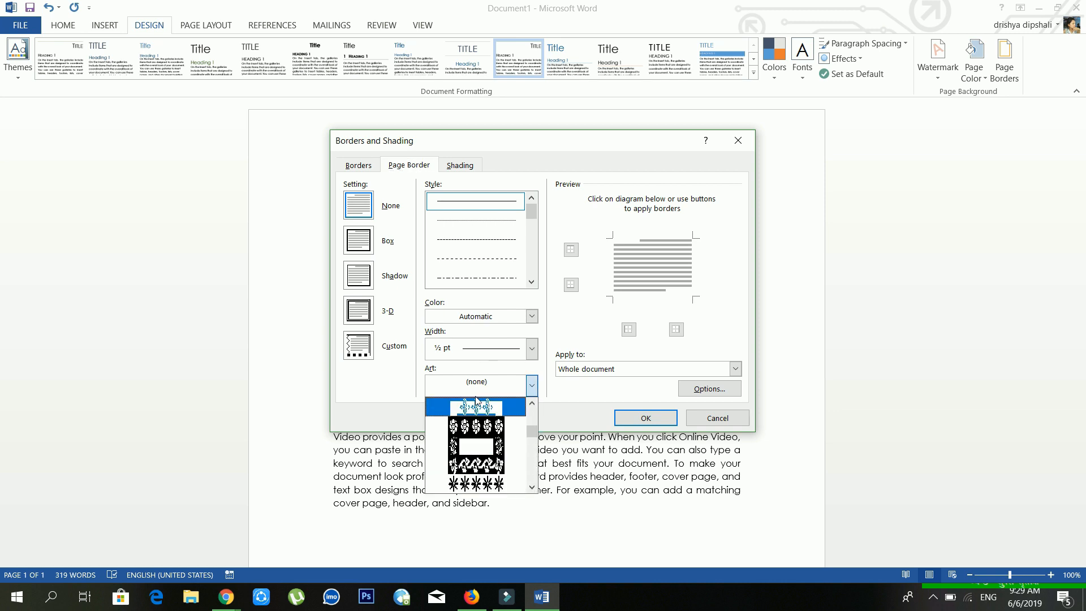
pyautogui.click(478, 425)
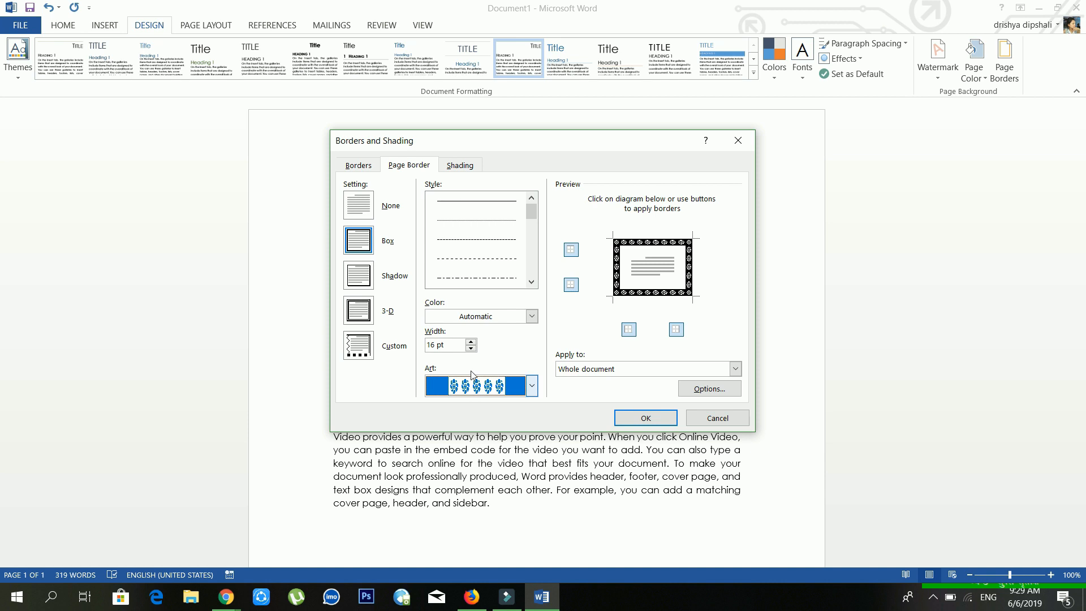
# Step: Set the flower border width to 22 pt
pyautogui.click(469, 342)
pyautogui.click(470, 342)
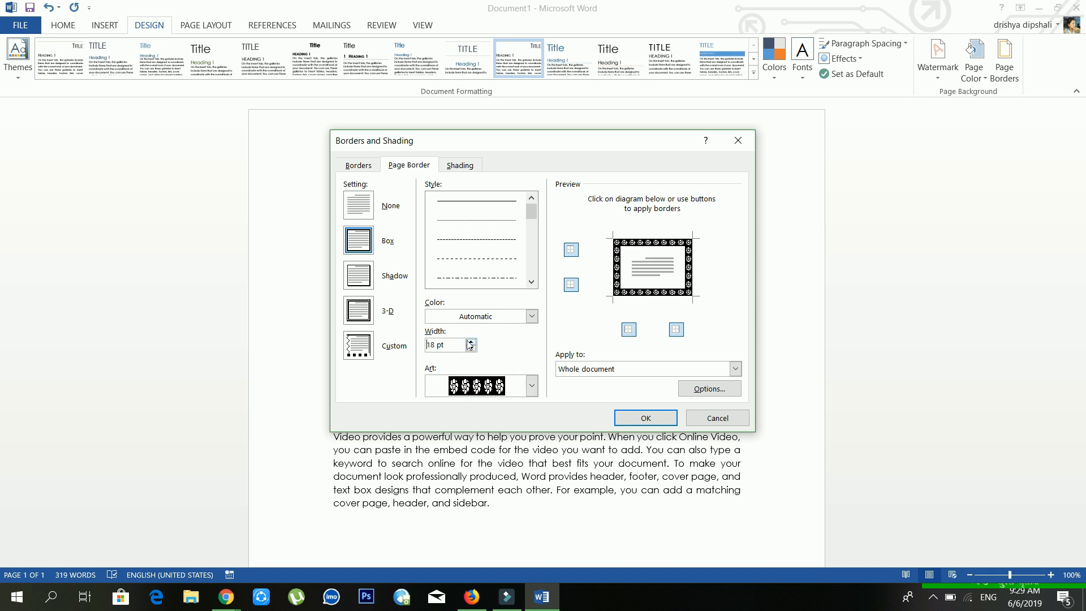
pyautogui.click(470, 341)
pyautogui.click(470, 342)
pyautogui.click(470, 342)
pyautogui.click(469, 342)
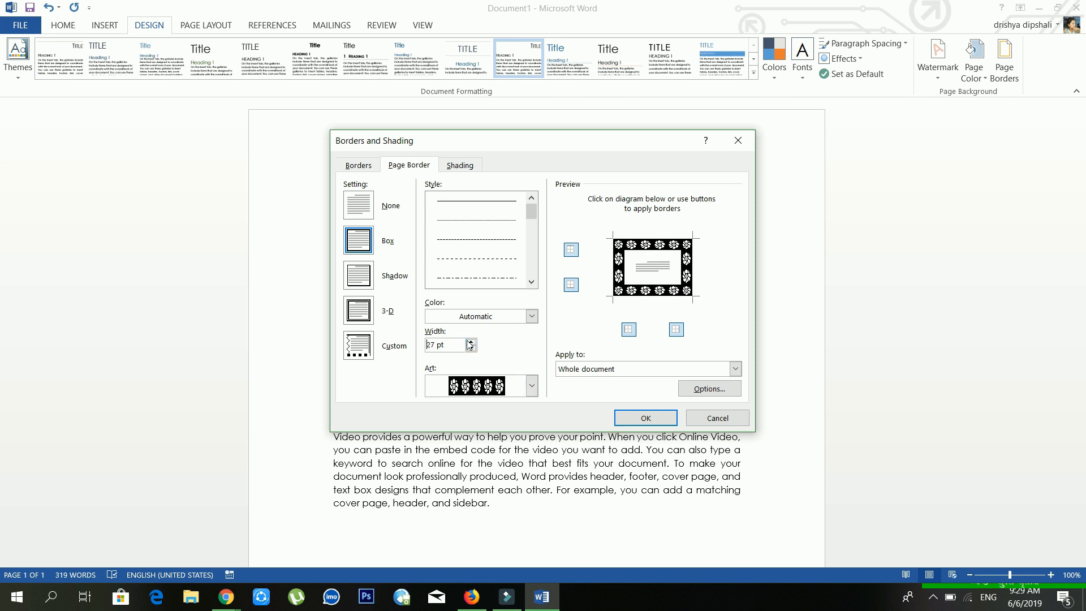
pyautogui.click(469, 342)
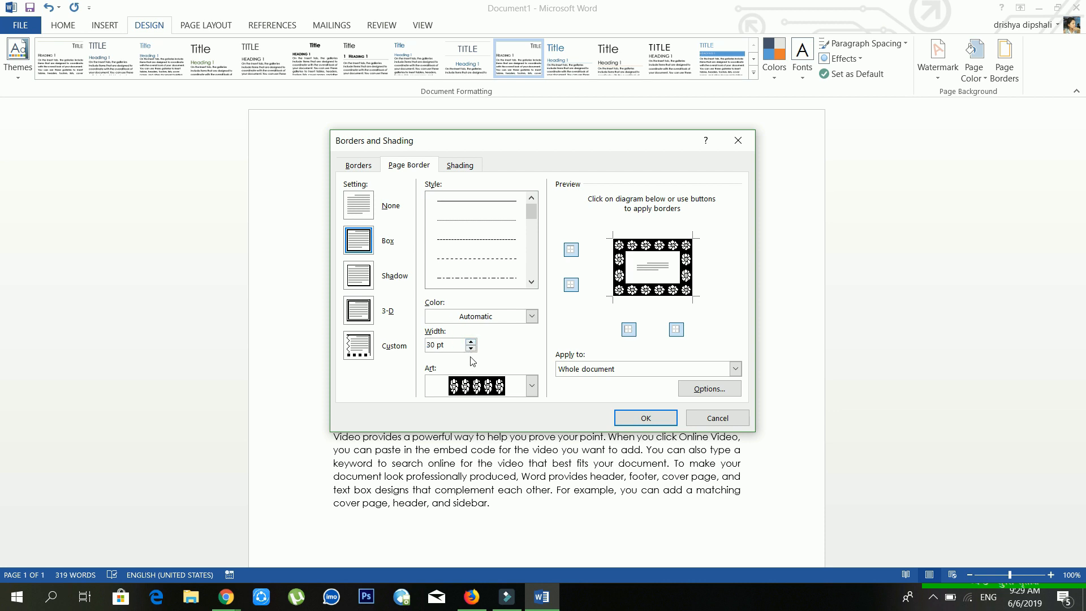
pyautogui.click(472, 348)
pyautogui.click(471, 348)
pyautogui.click(472, 348)
pyautogui.click(472, 348)
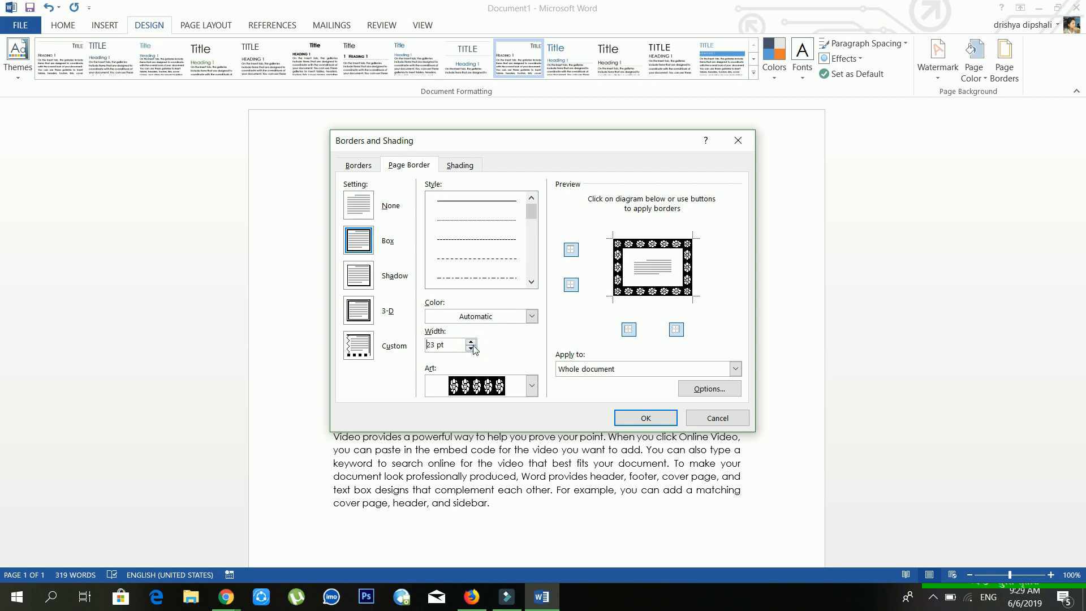
# Step: Make the border orange and keep it applied to the whole document
pyautogui.click(497, 316)
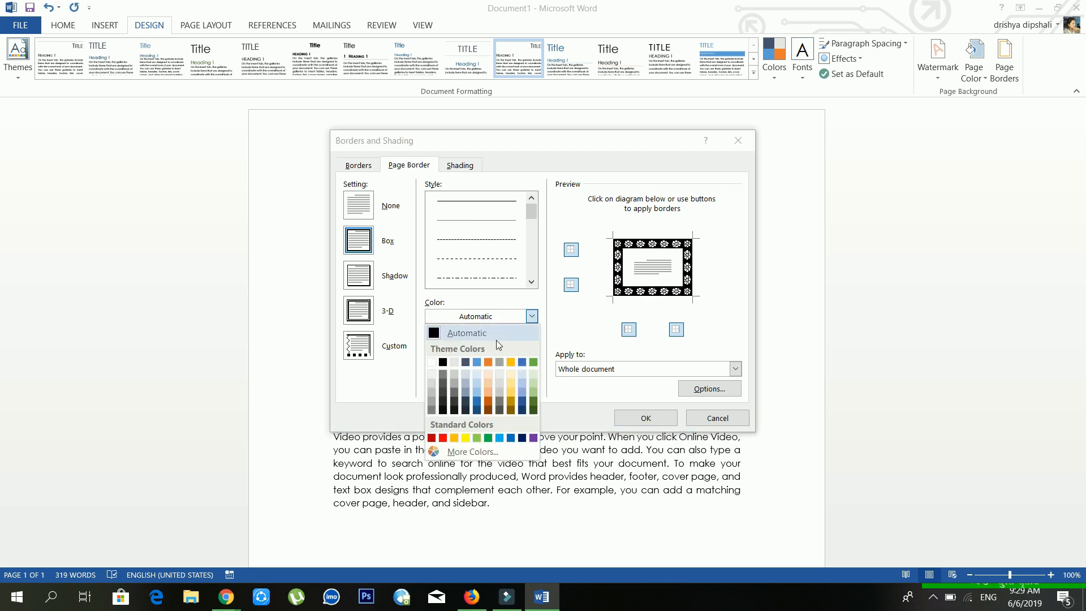
pyautogui.click(455, 438)
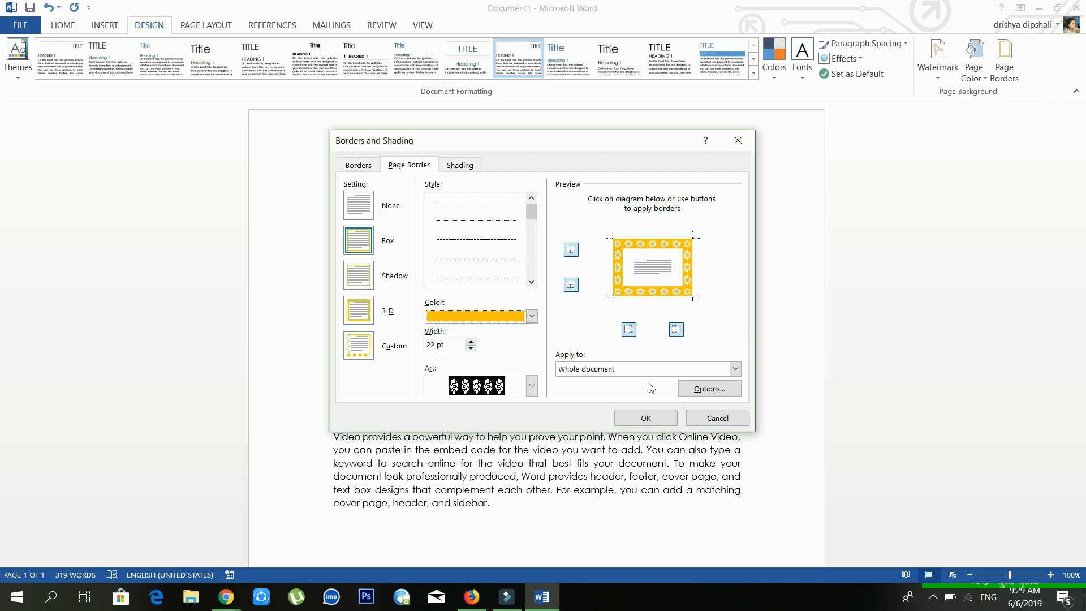
pyautogui.click(675, 369)
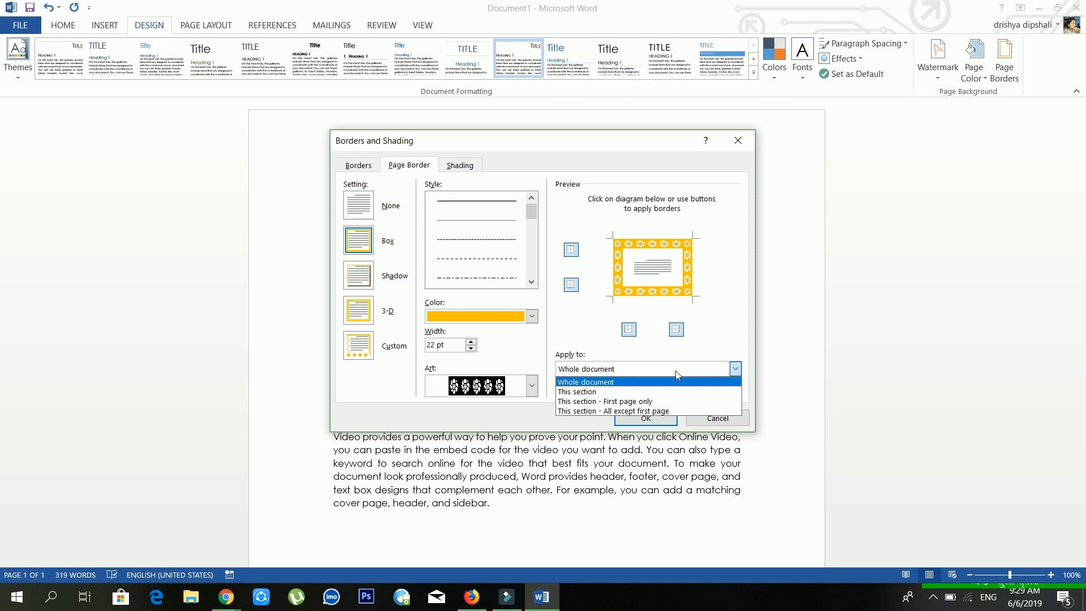
pyautogui.click(675, 372)
pyautogui.click(676, 372)
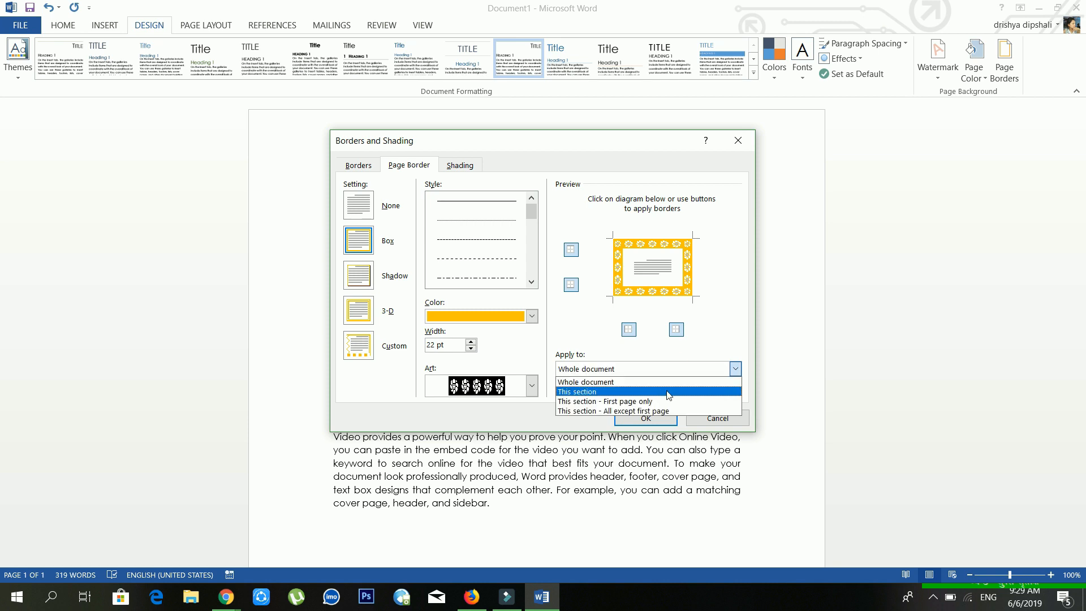
pyautogui.click(702, 332)
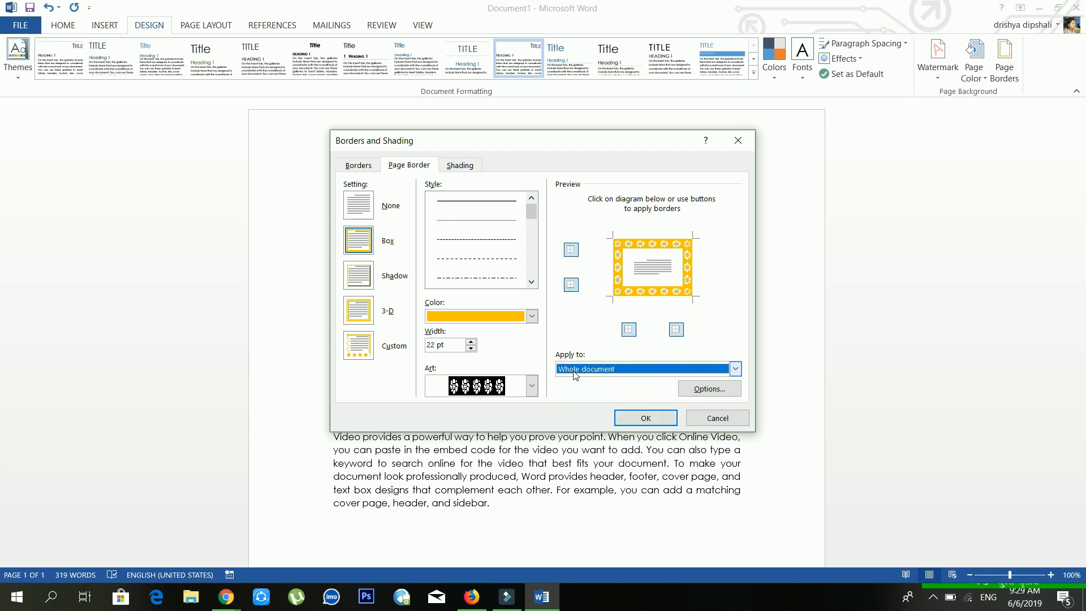
# Step: Apply the orange 22 pt flower border and scroll the page to check it
pyautogui.click(634, 419)
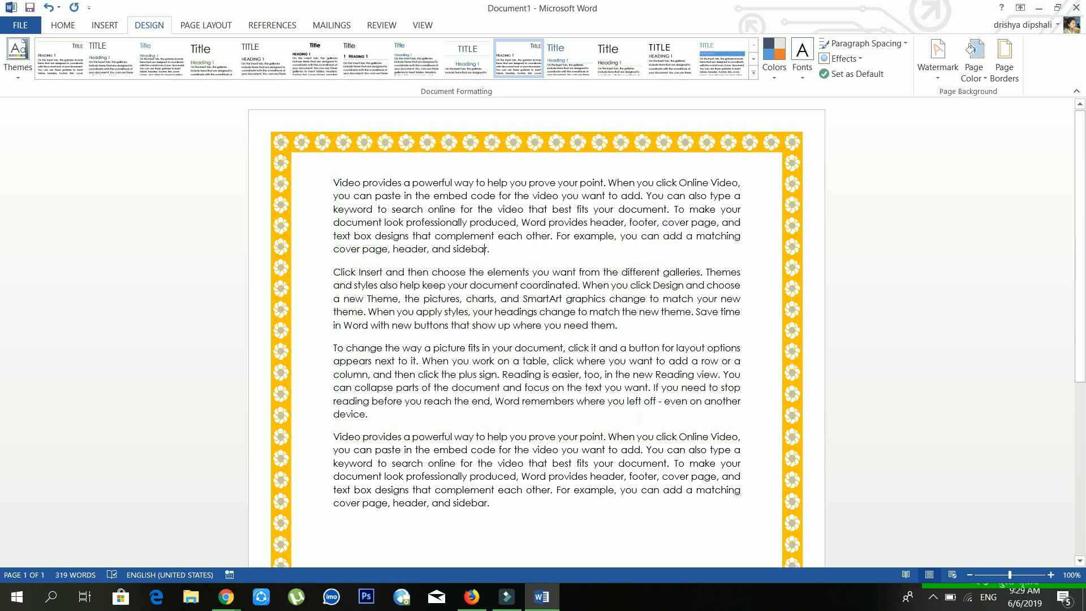
pyautogui.scroll(-5, 638, 403)
pyautogui.scroll(5, 637, 402)
pyautogui.scroll(-1, 536, 333)
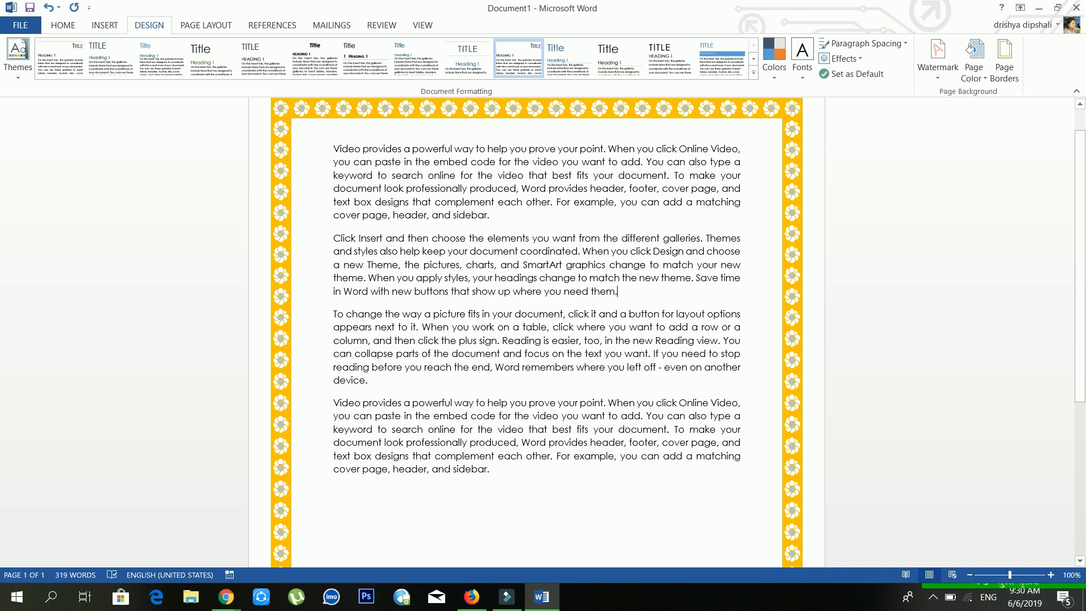
pyautogui.scroll(-7, 592, 291)
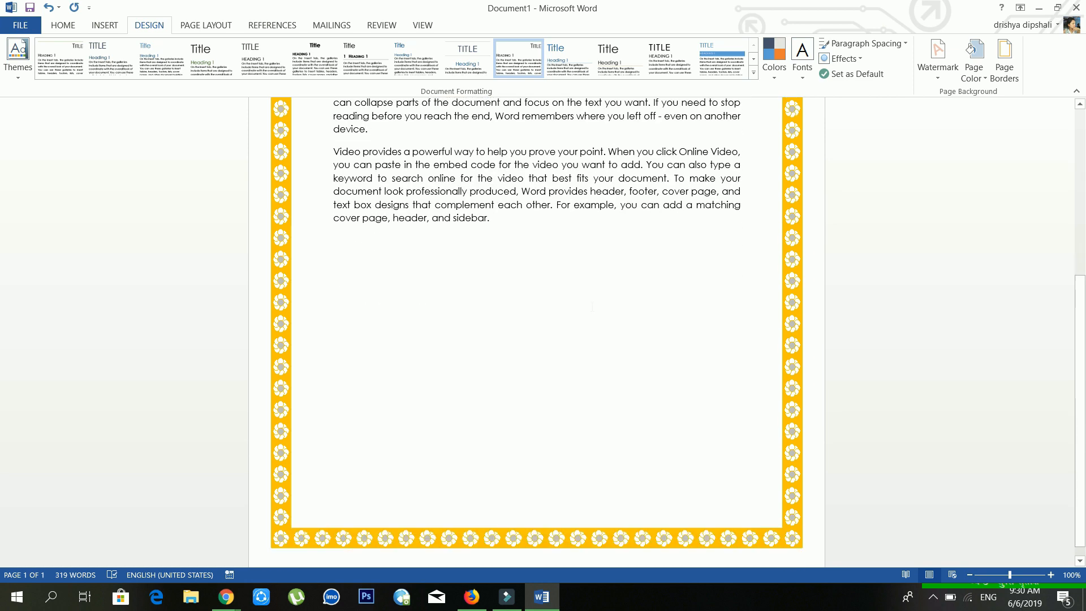
pyautogui.scroll(8, 593, 291)
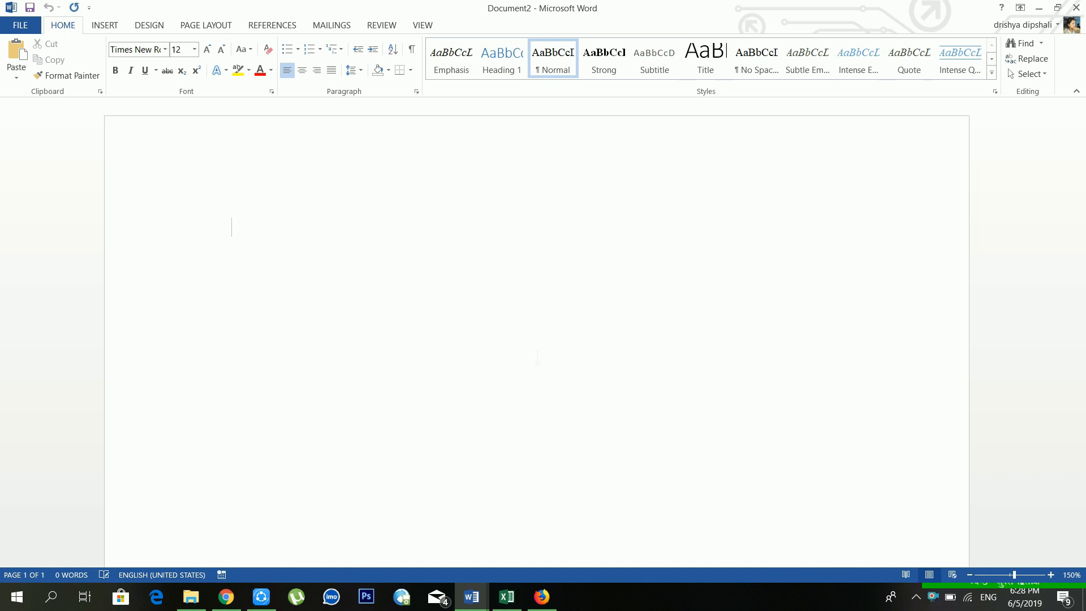
# Step: Type =rand(4,5) at the top of the blank page to generate sample text
pyautogui.click(207, 26)
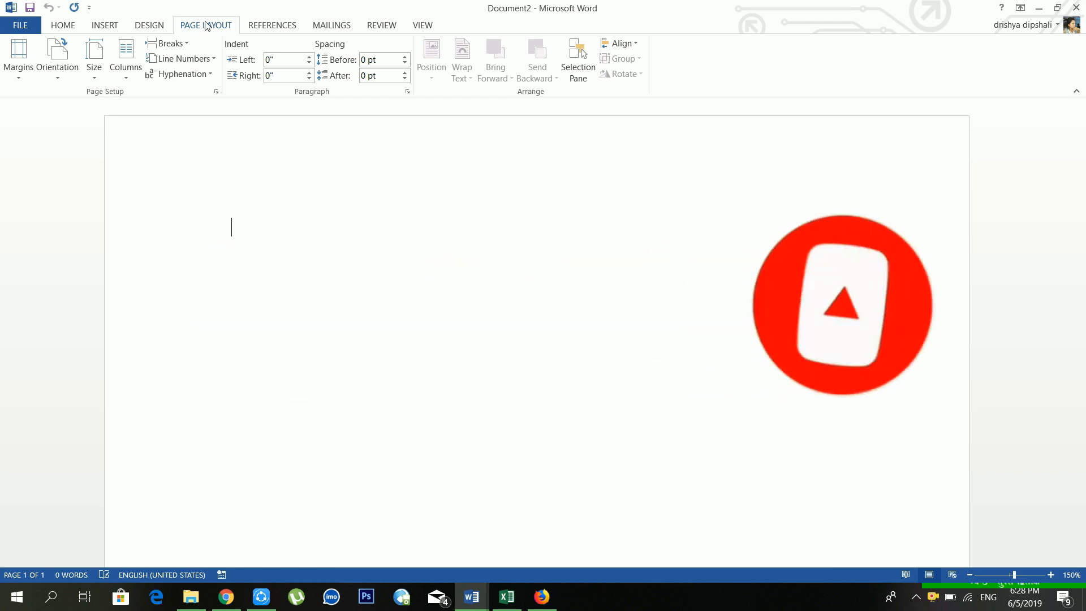
pyautogui.click(272, 221)
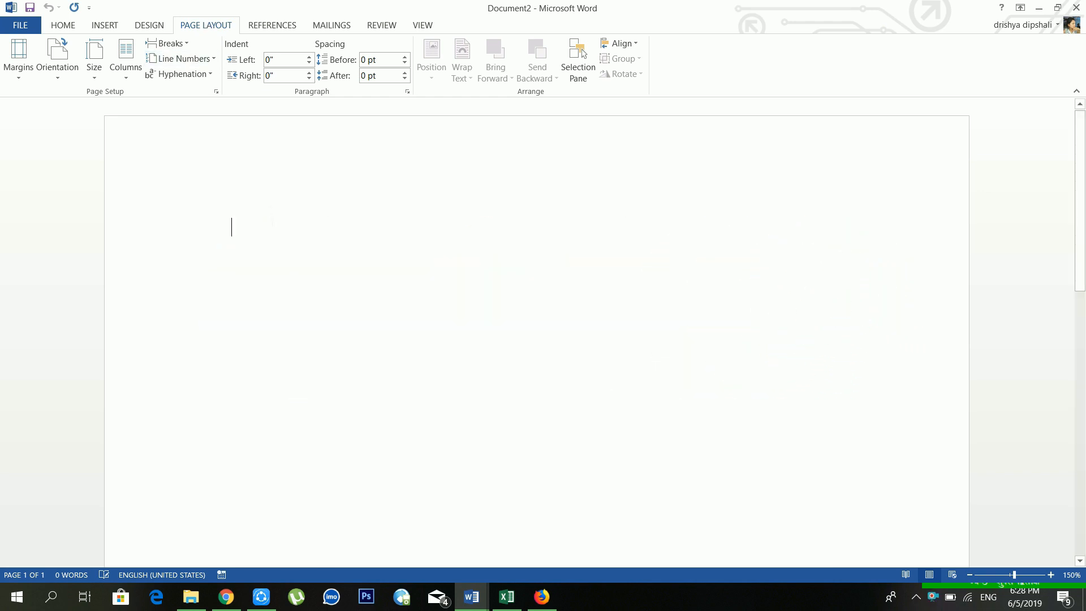
pyautogui.write('=')
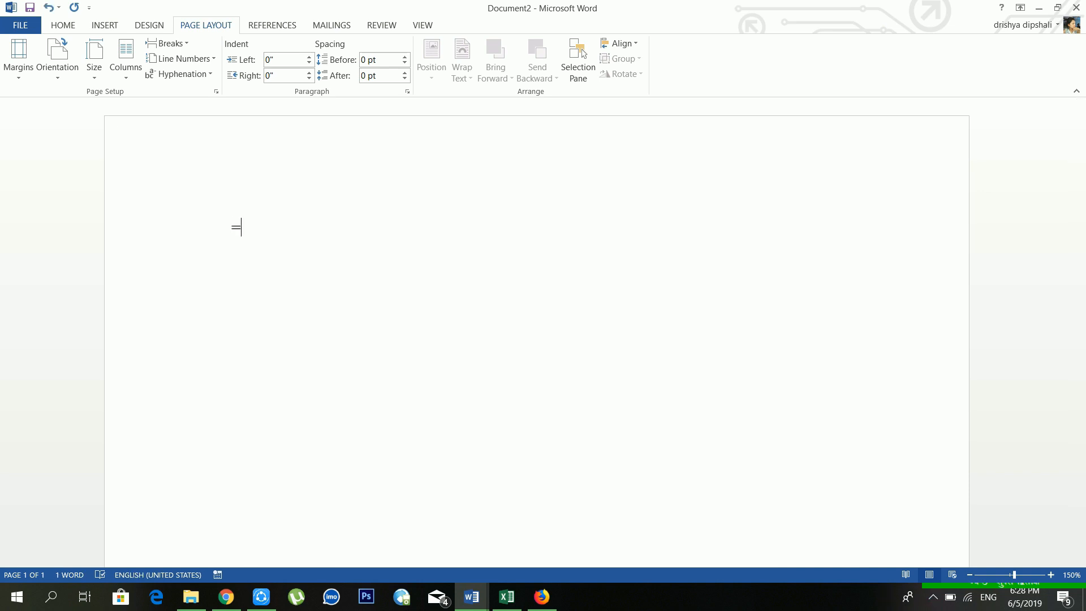
pyautogui.write('rand(4,5)')
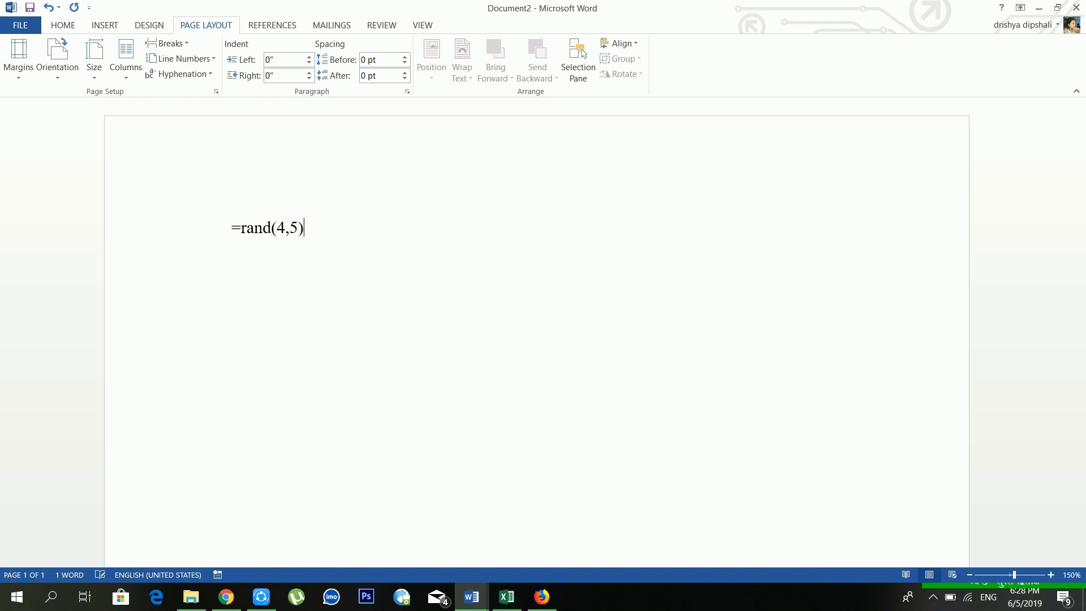
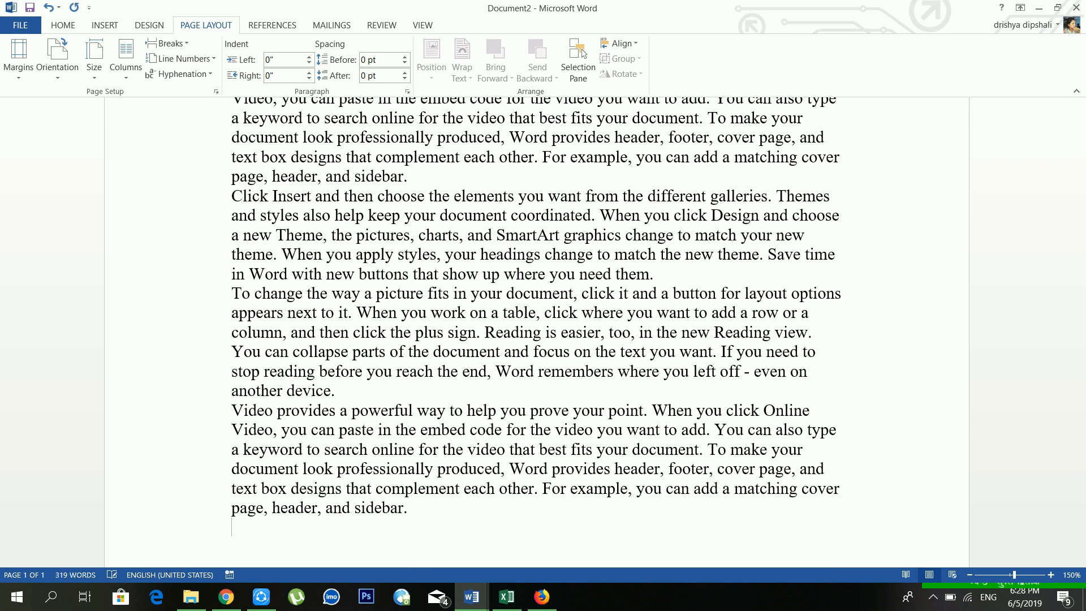
# Step: Insert an empty paragraph after "sidebar." at the end of the first paragraph
pyautogui.scroll(3, 455, 428)
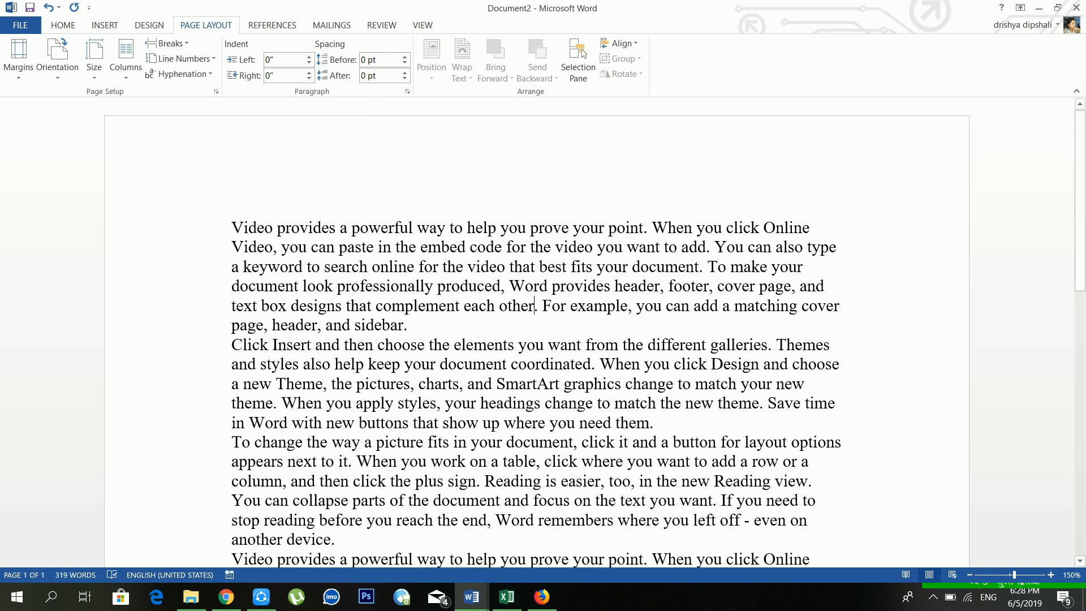
pyautogui.press('Return')
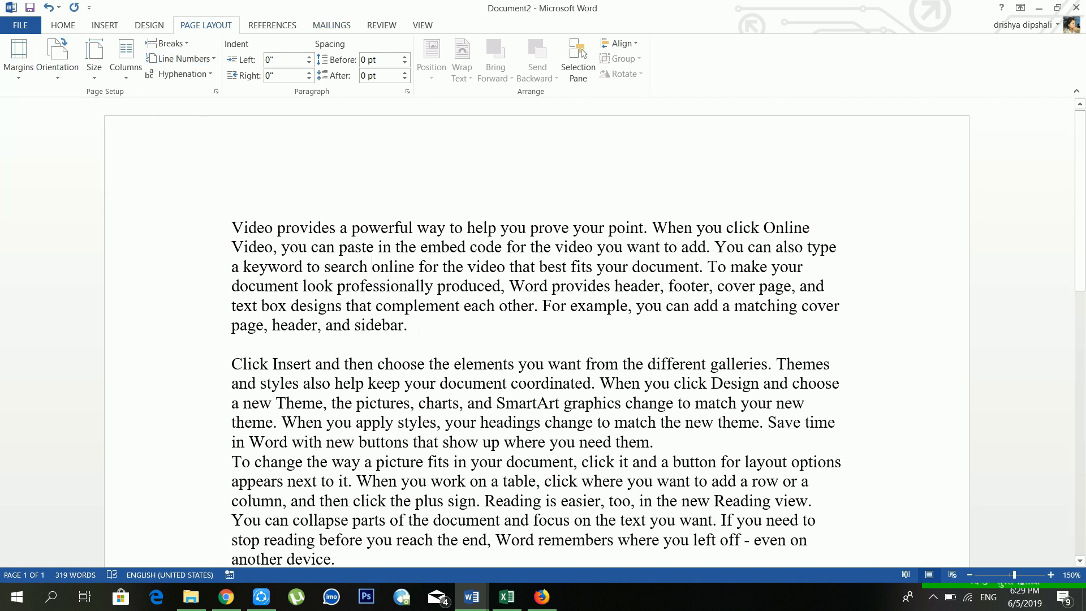
pyautogui.click(421, 328)
pyautogui.moveTo(420, 329); pyautogui.dragTo(232, 227)
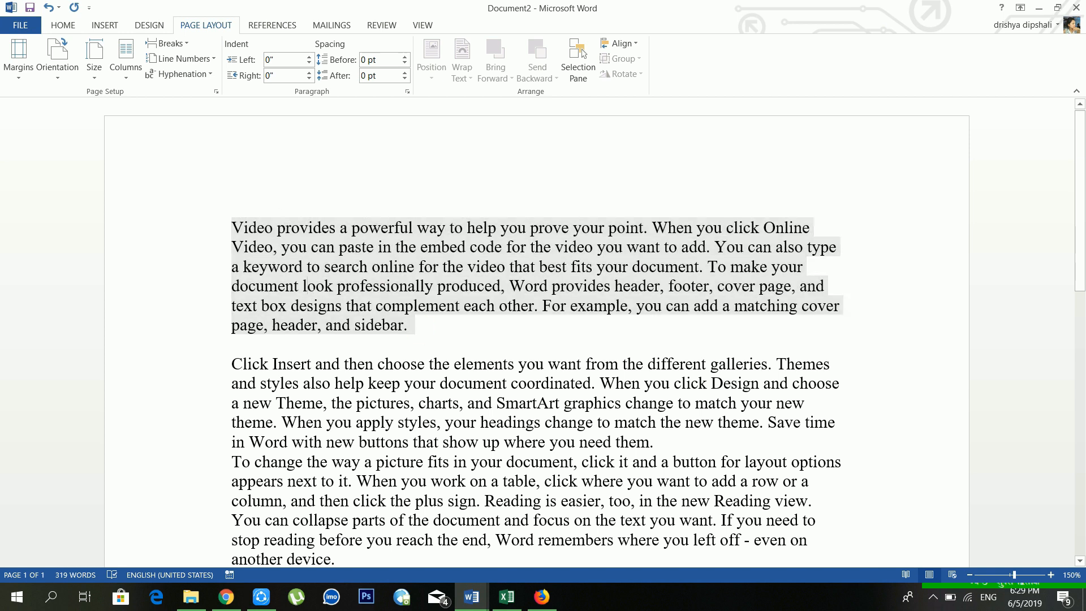
pyautogui.click(392, 305)
pyautogui.hotkey('shift', 'Left')
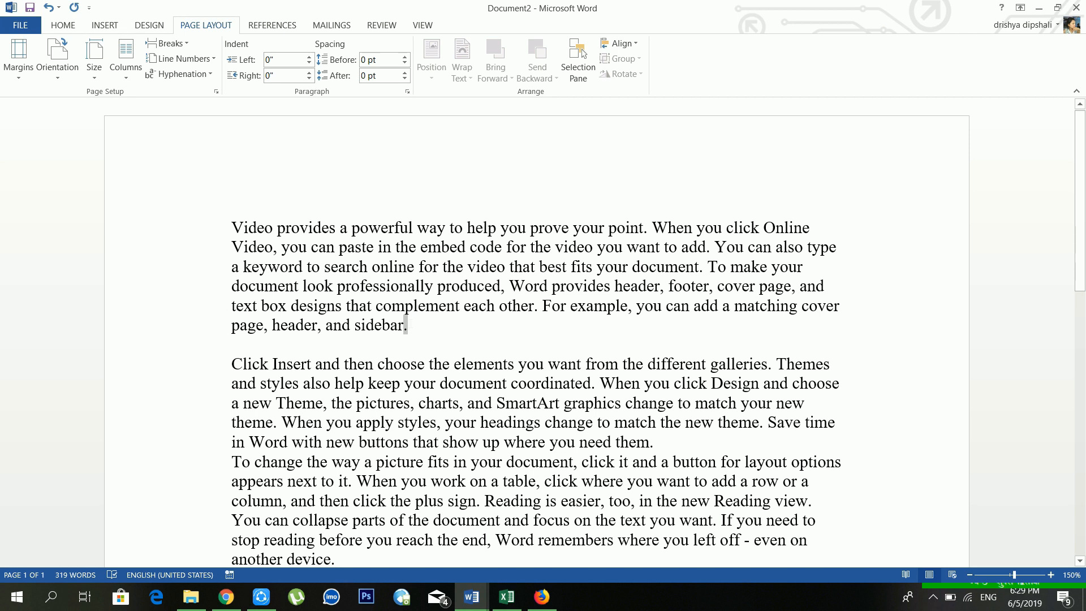
# Step: Switch the margins from Normal 1" to the Narrow preset of 0.5" on every side
pyautogui.click(19, 68)
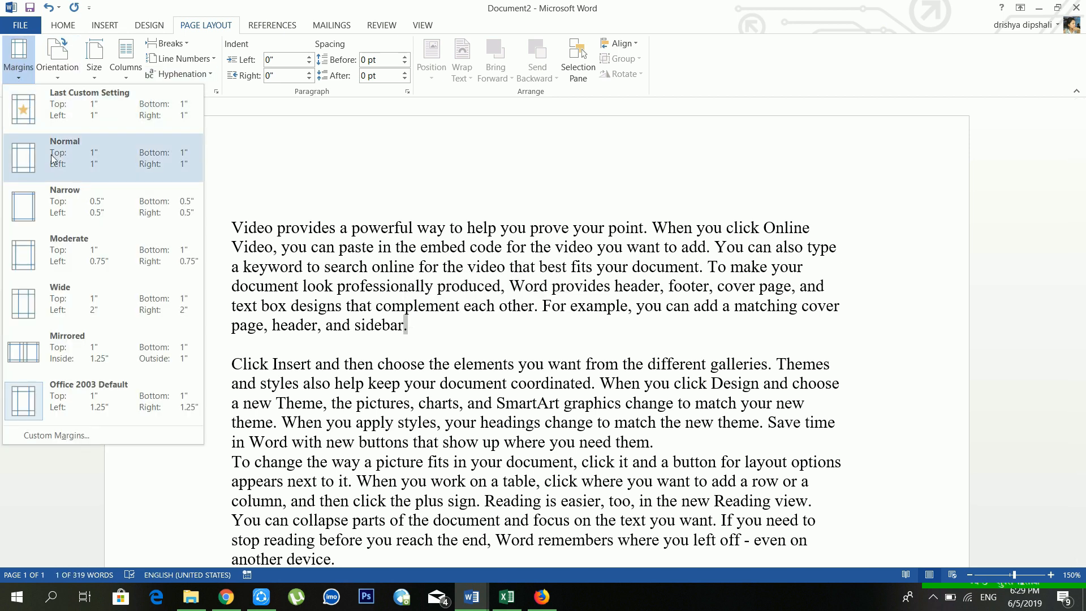
pyautogui.click(73, 109)
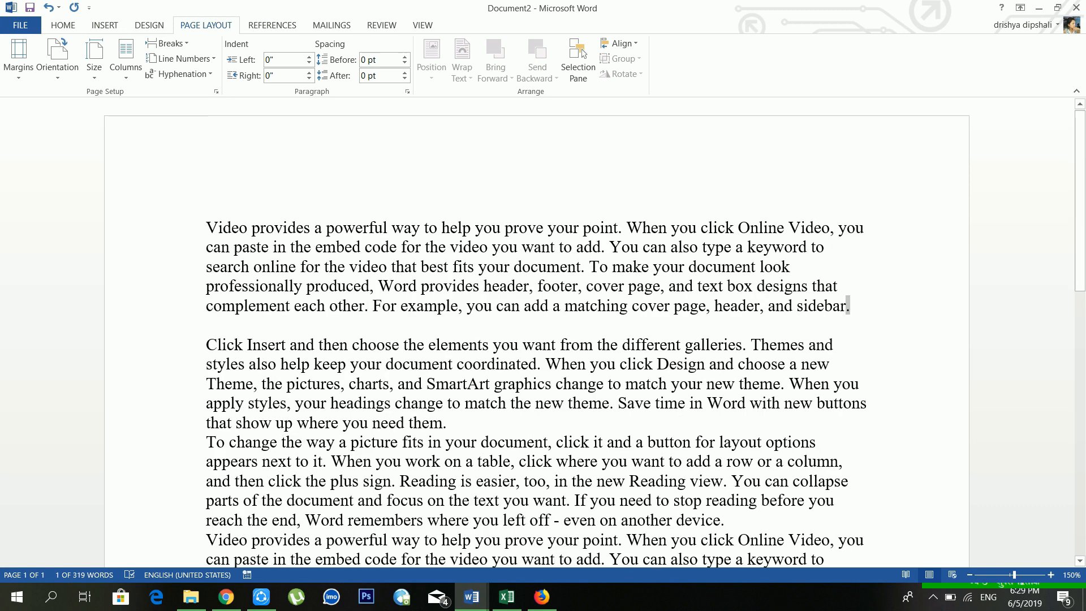
pyautogui.click(242, 247)
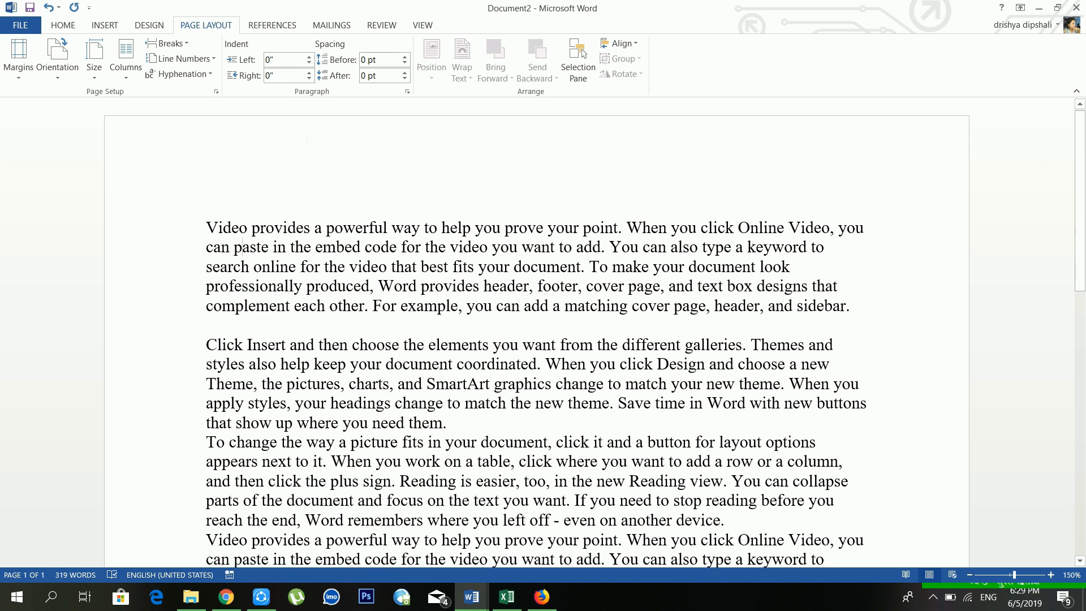
pyautogui.click(19, 76)
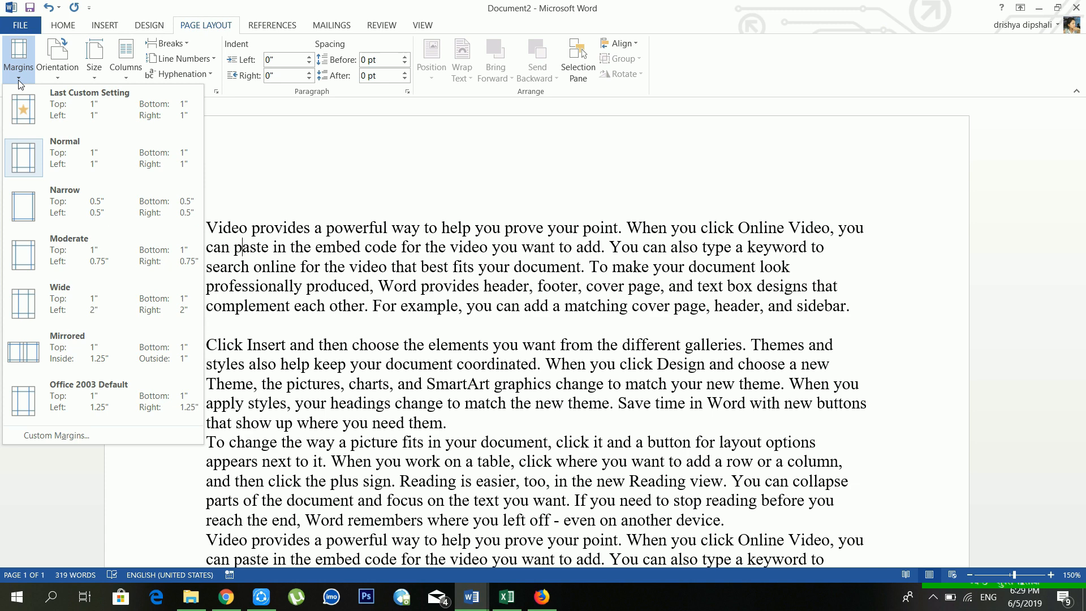
pyautogui.click(58, 212)
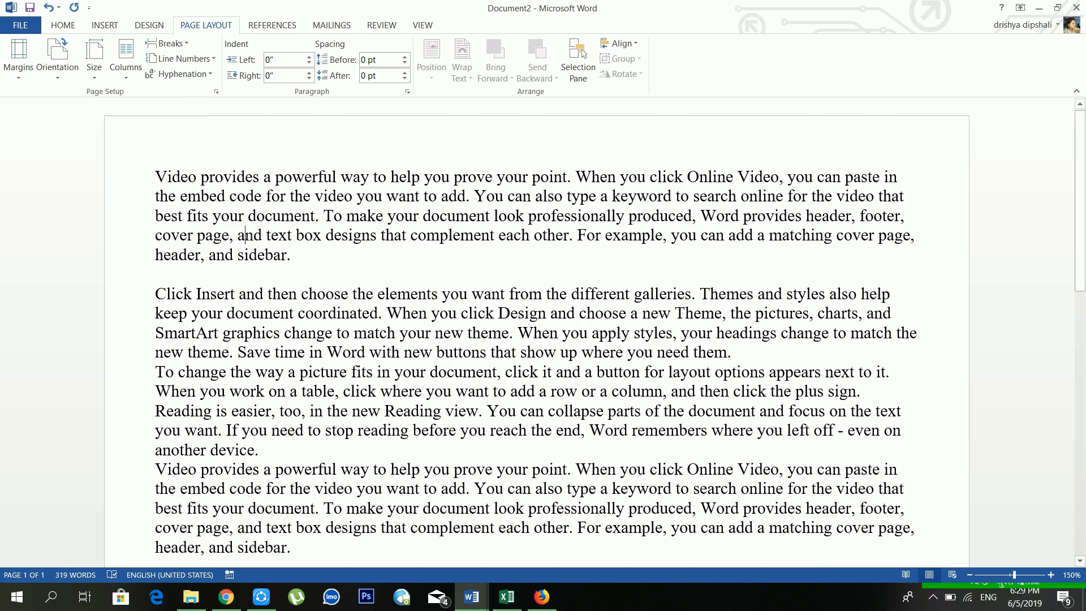
pyautogui.click(61, 80)
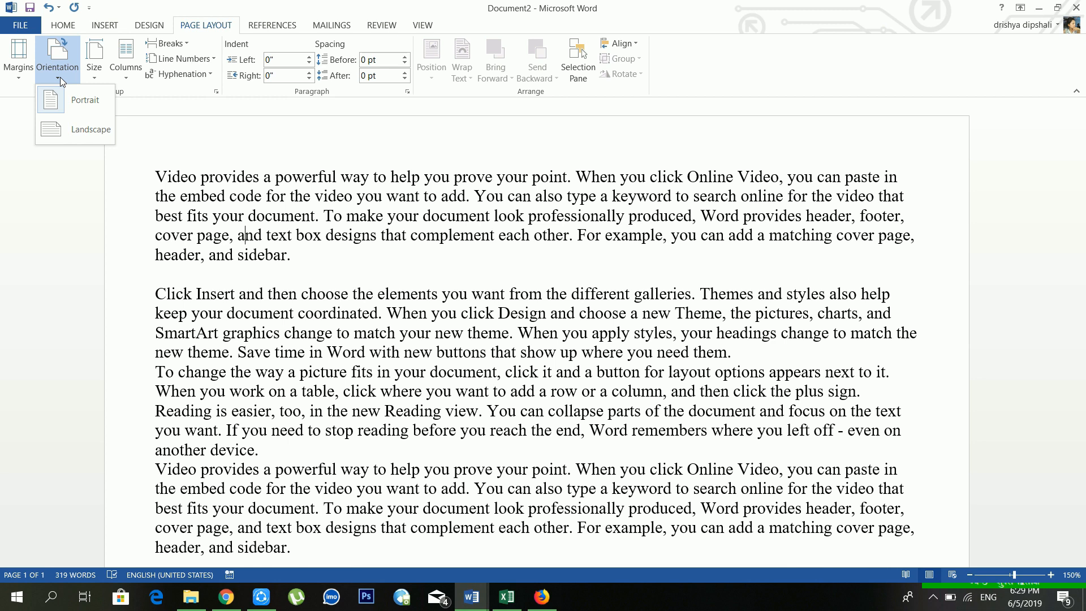
pyautogui.click(289, 255)
pyautogui.scroll(-5, 299, 252)
pyautogui.scroll(5, 245, 235)
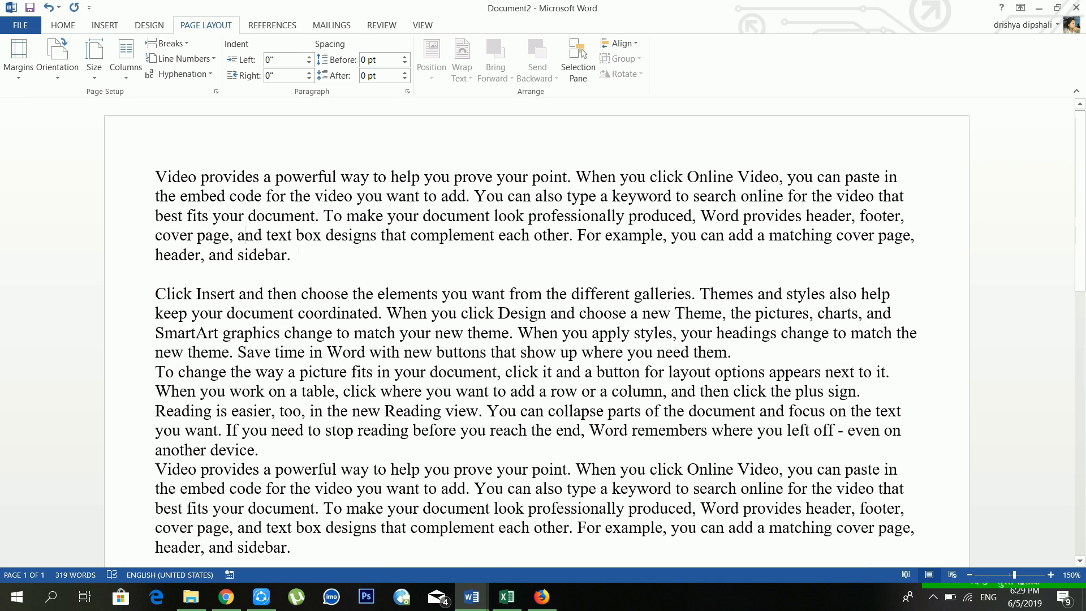
pyautogui.click(293, 255)
pyautogui.click(61, 72)
pyautogui.click(348, 266)
pyautogui.click(58, 68)
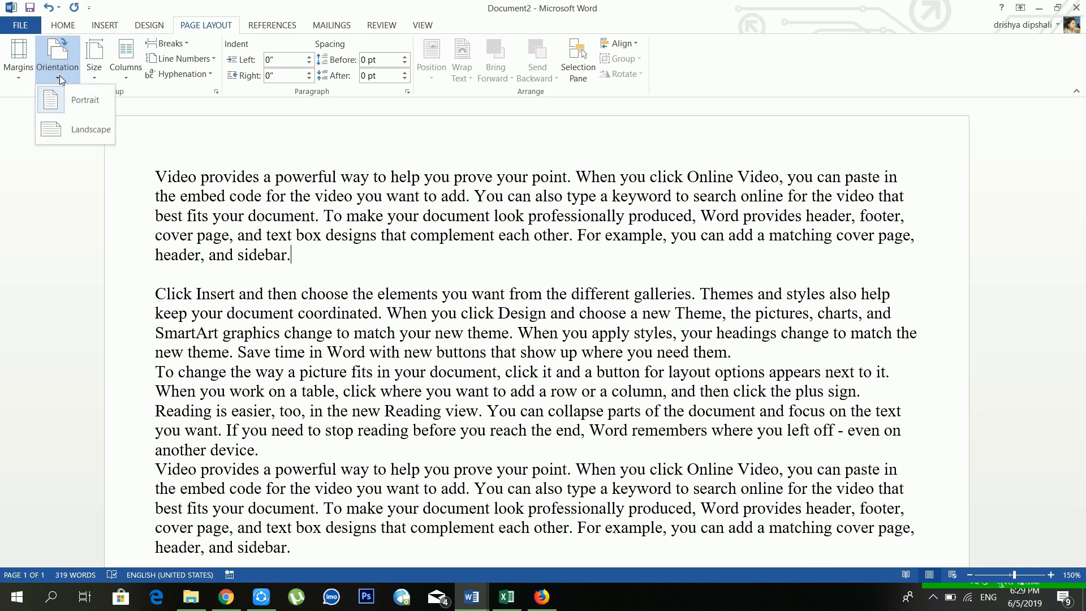
pyautogui.click(335, 264)
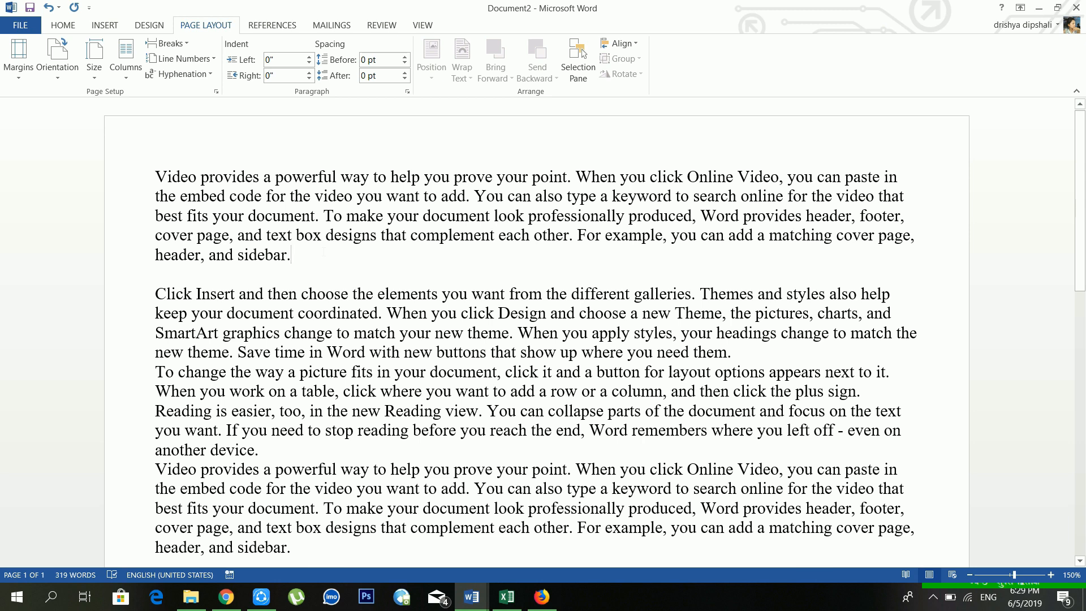
pyautogui.click(103, 66)
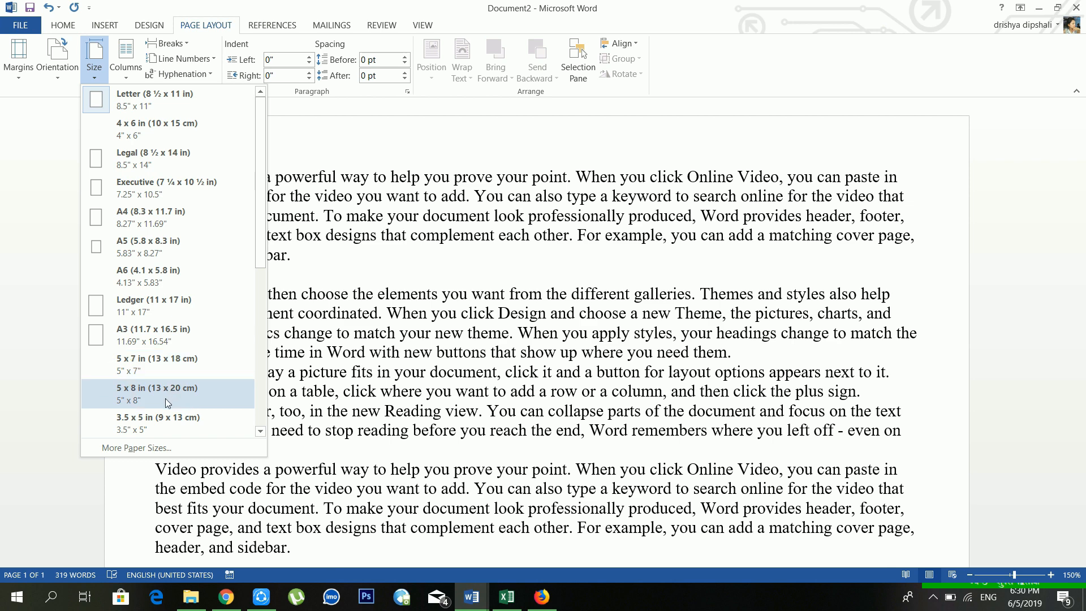
pyautogui.click(316, 280)
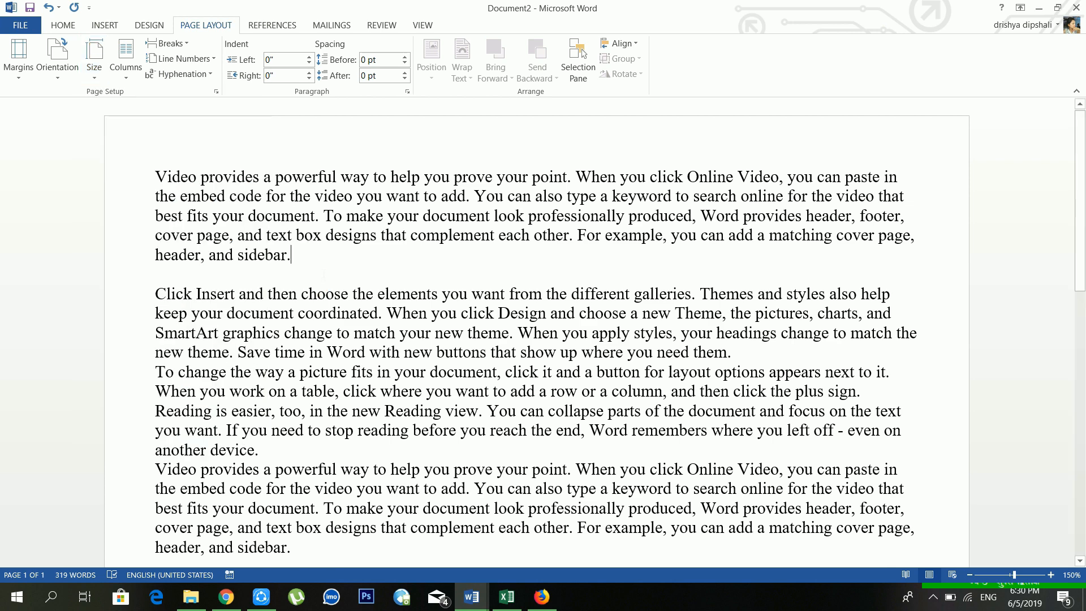
pyautogui.scroll(-3, 537, 326)
pyautogui.scroll(3, 537, 326)
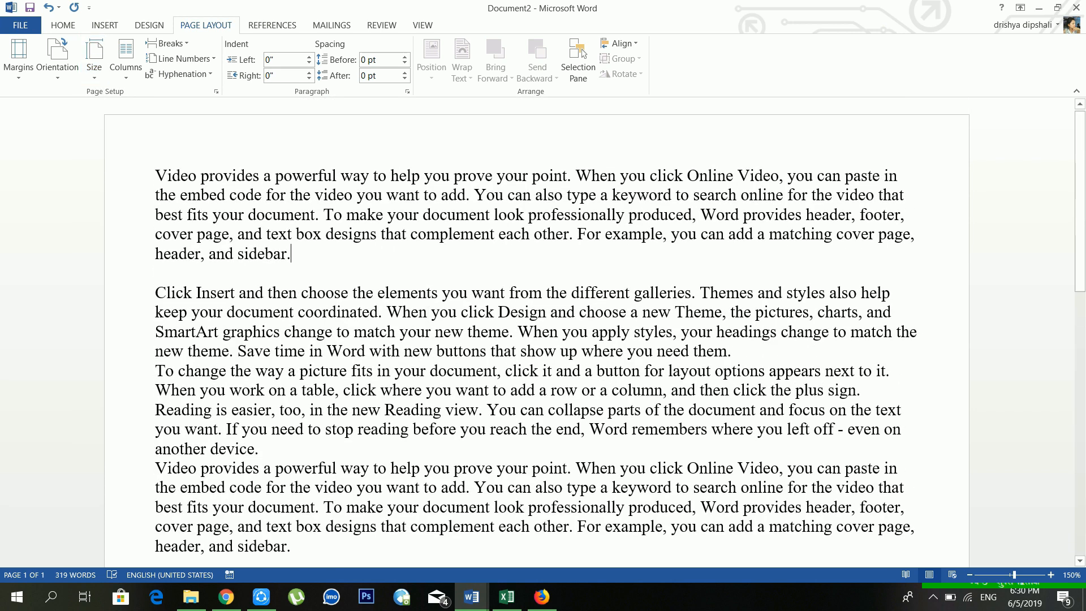
pyautogui.click(766, 351)
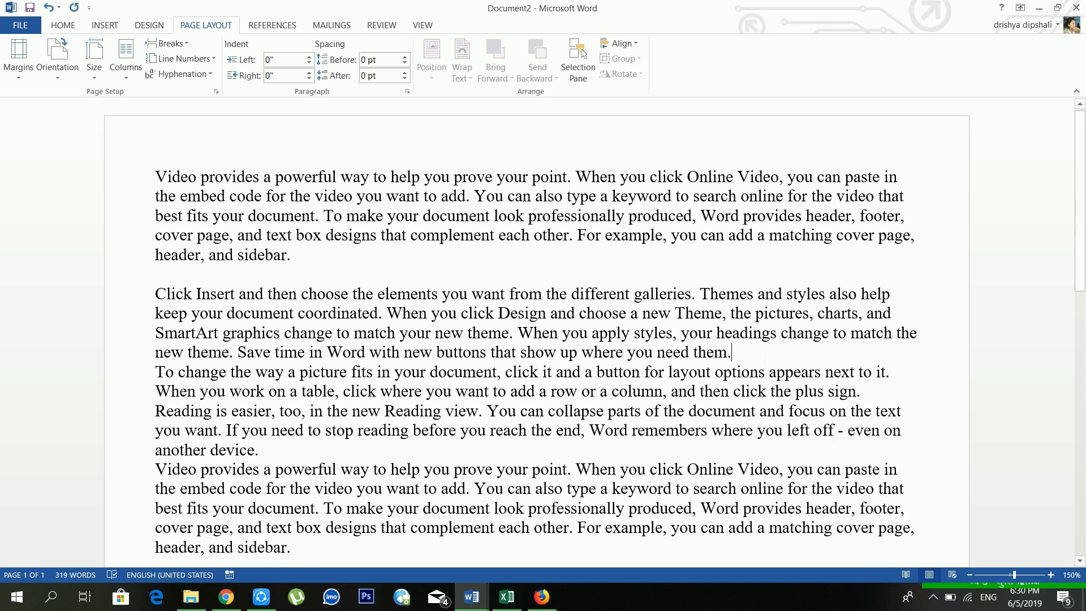
pyautogui.scroll(-3, 390, 220)
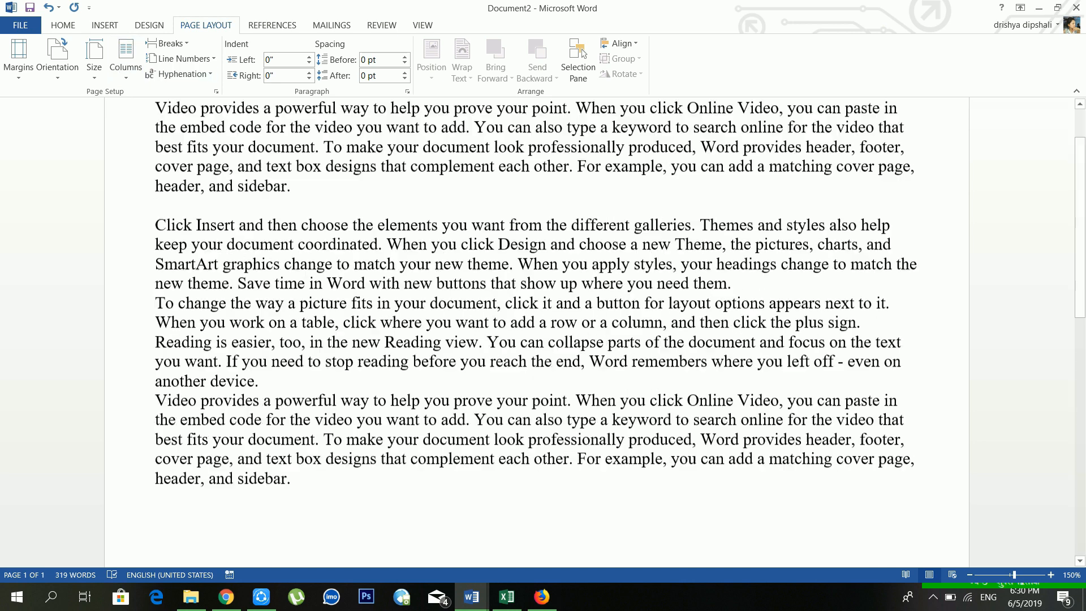
pyautogui.click(310, 246)
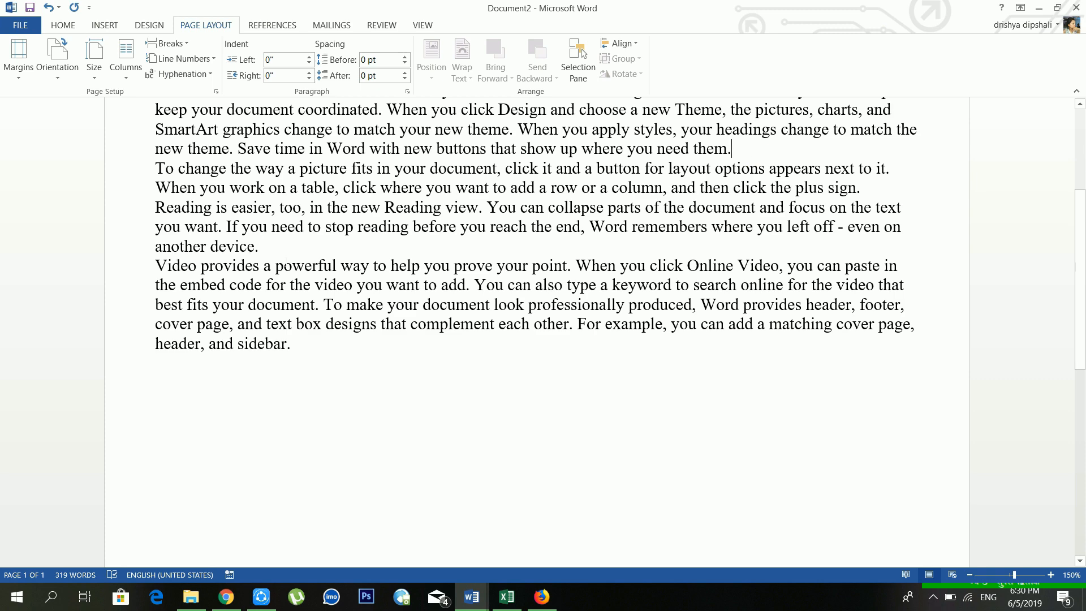
pyautogui.scroll(3, 538, 326)
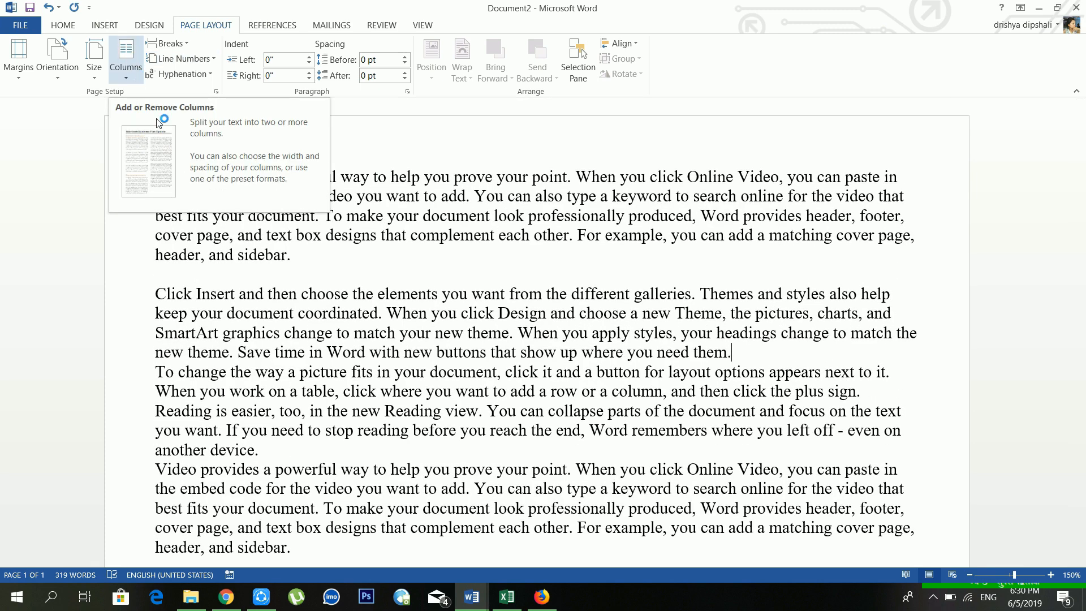
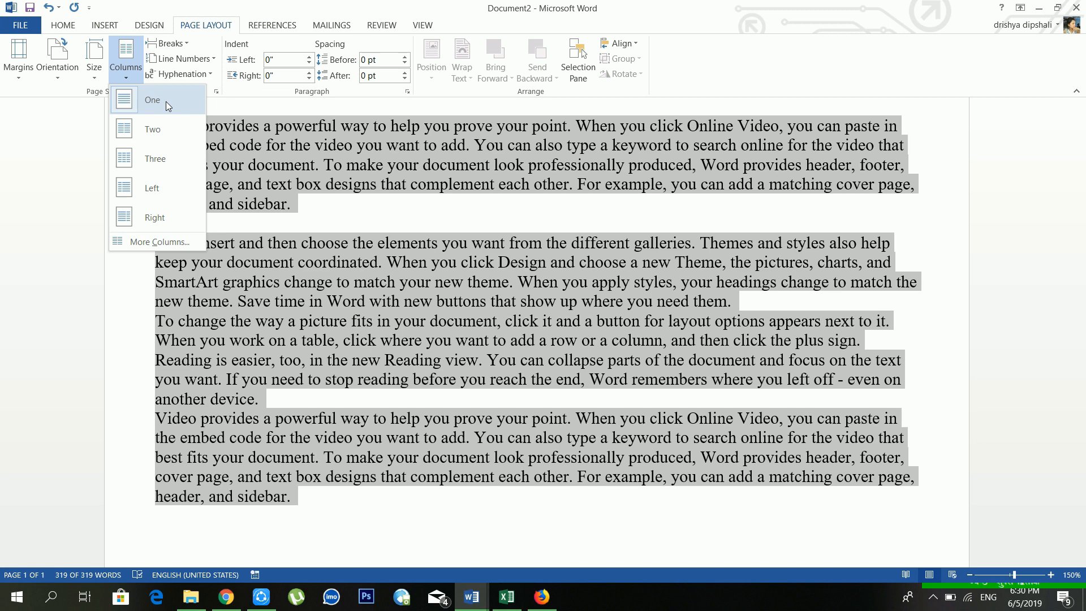
# Step: Lay the selected text out in three columns, then change it to four columns
pyautogui.click(158, 159)
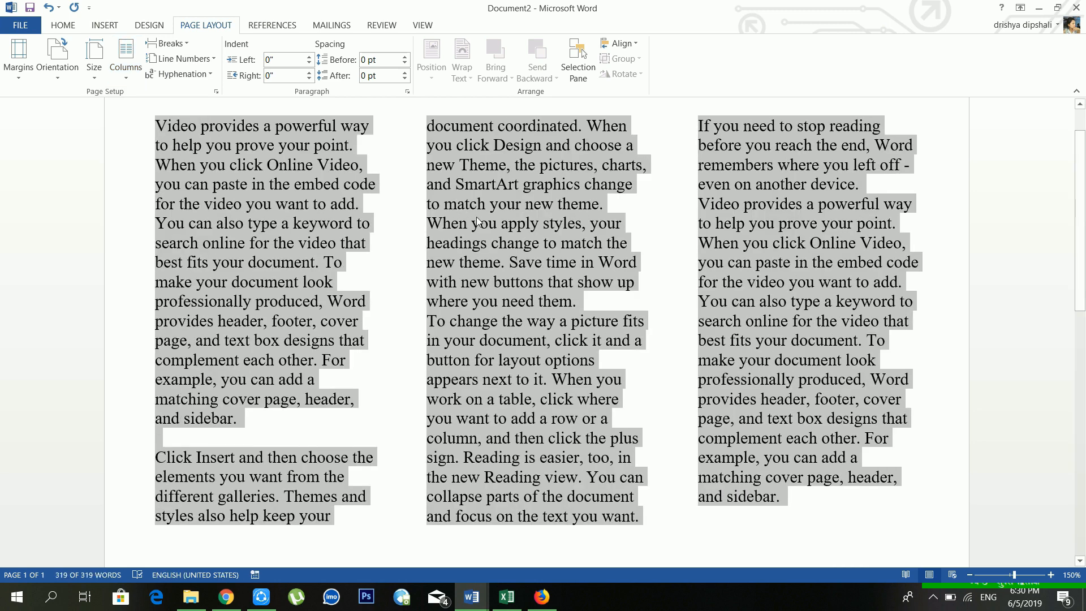
pyautogui.scroll(2, 477, 221)
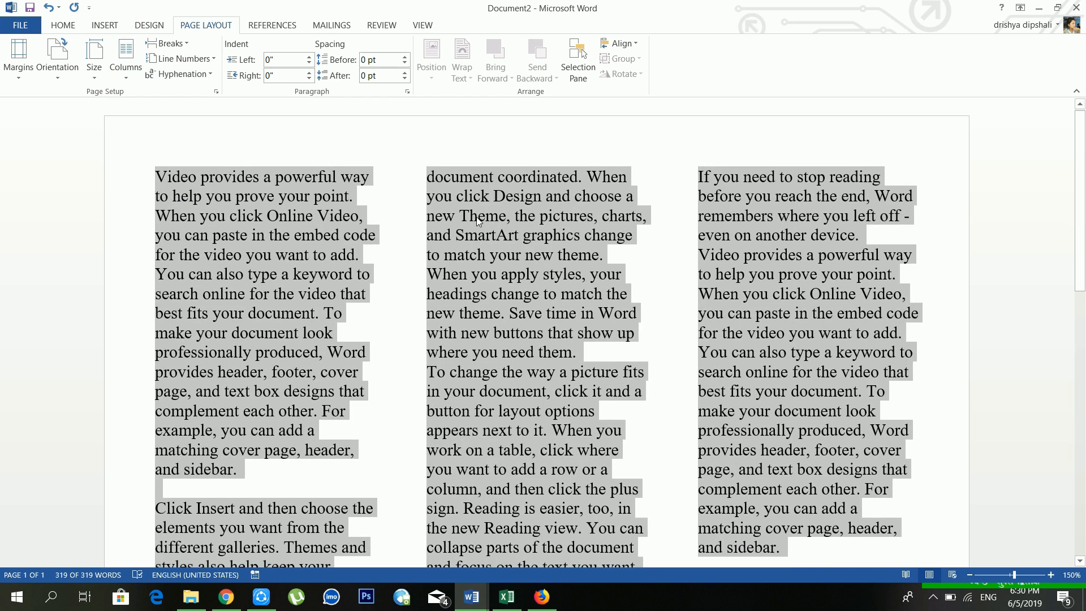
pyautogui.click(134, 74)
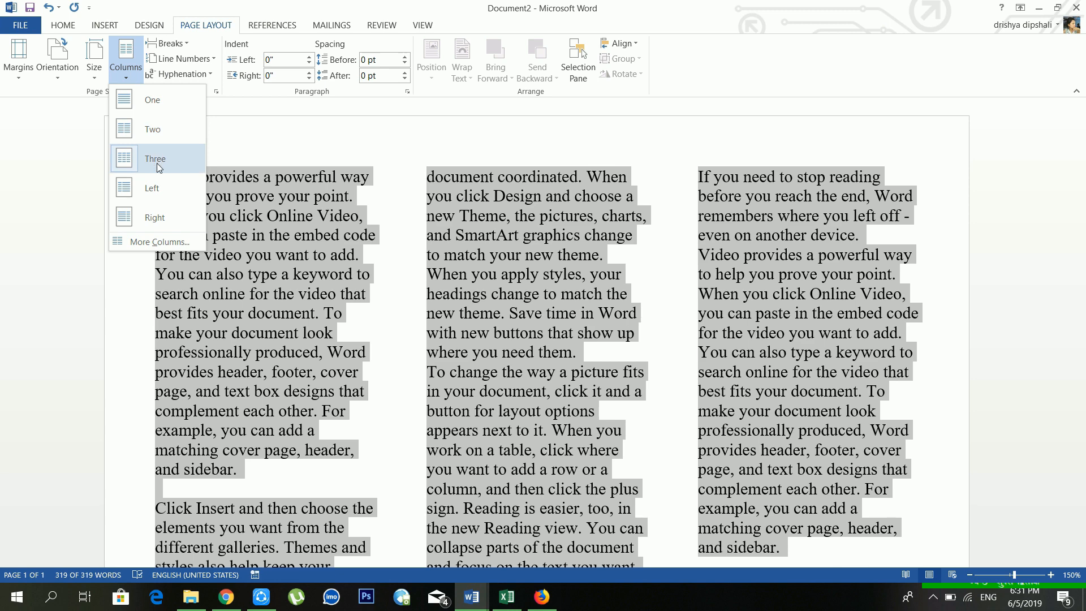
pyautogui.click(146, 242)
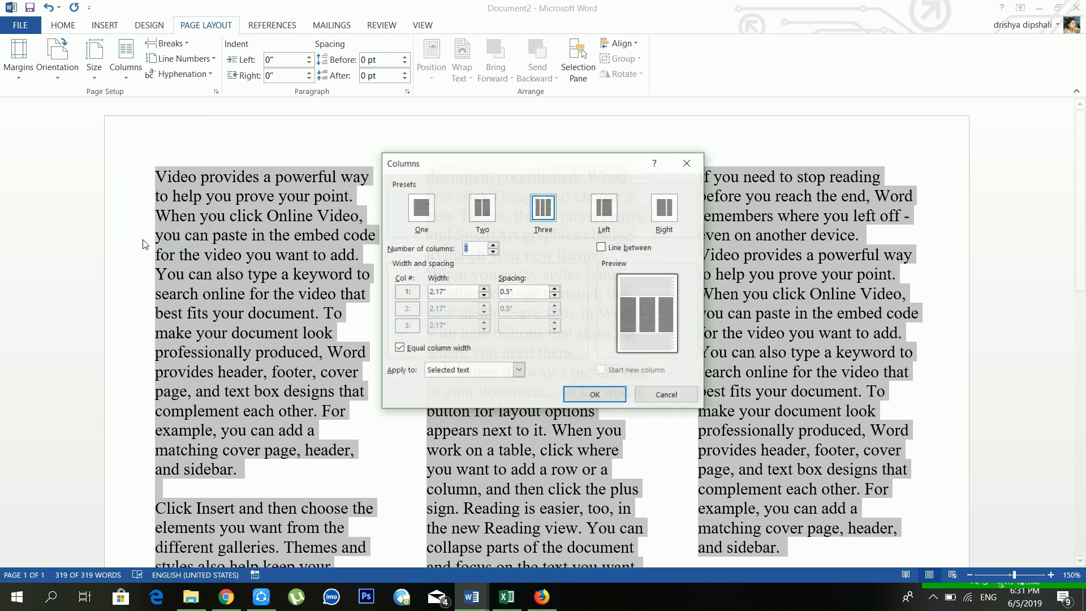
pyautogui.click(479, 249)
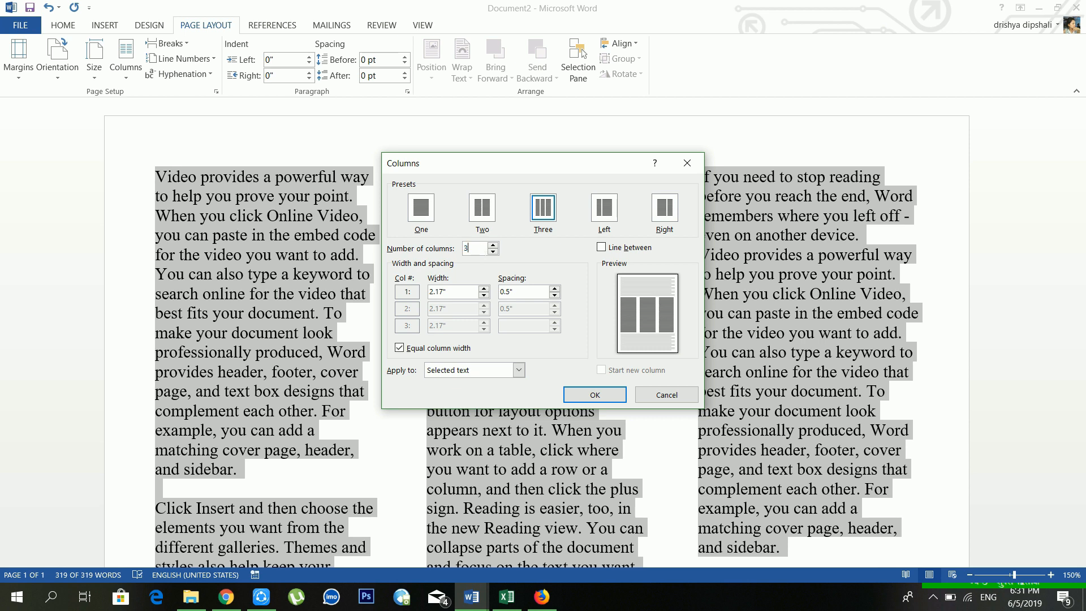
pyautogui.doubleClick(480, 250)
pyautogui.write('4')
pyautogui.click(588, 394)
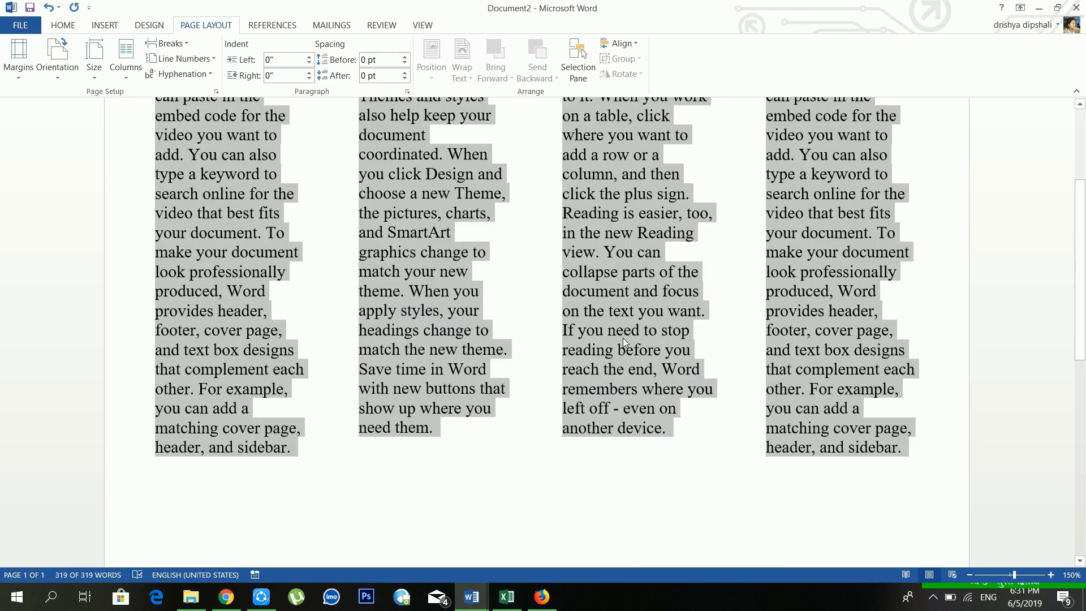
# Step: Return the selected text to a single column and clear the selection
pyautogui.scroll(3, 623, 337)
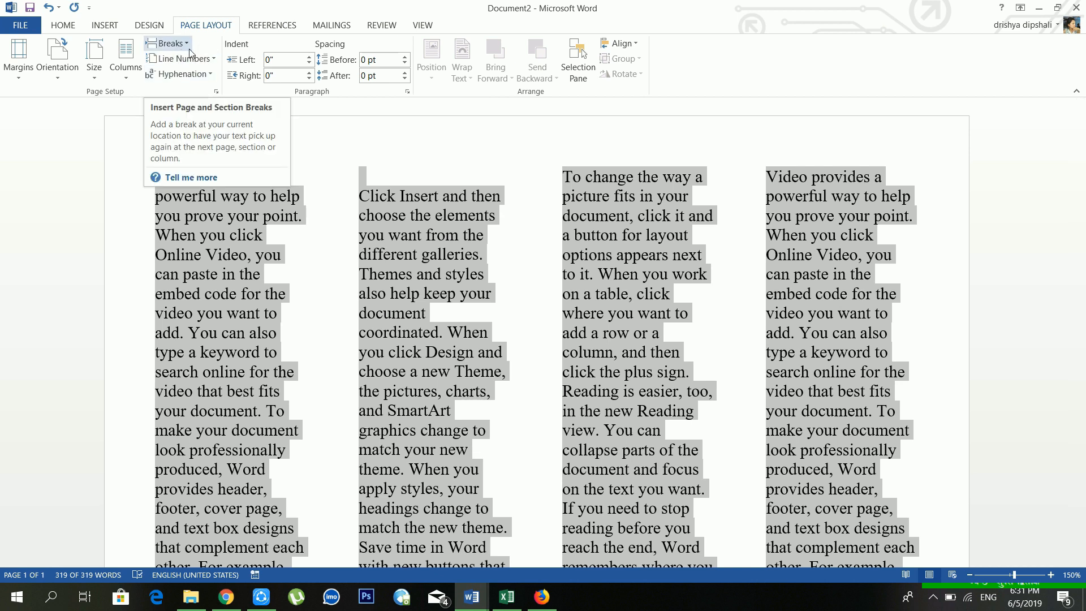
pyautogui.click(105, 24)
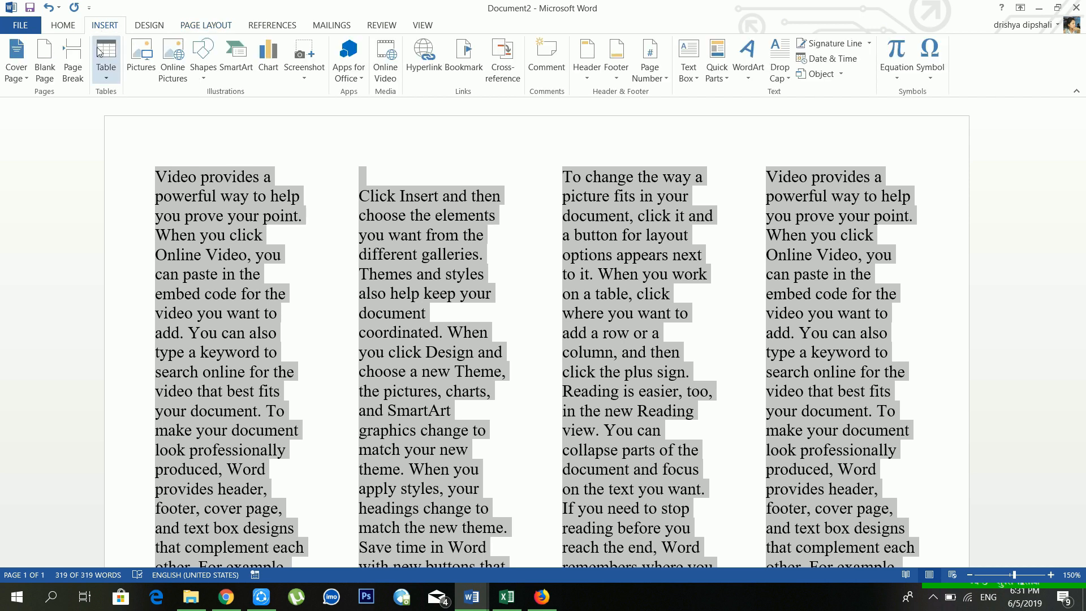
pyautogui.click(197, 27)
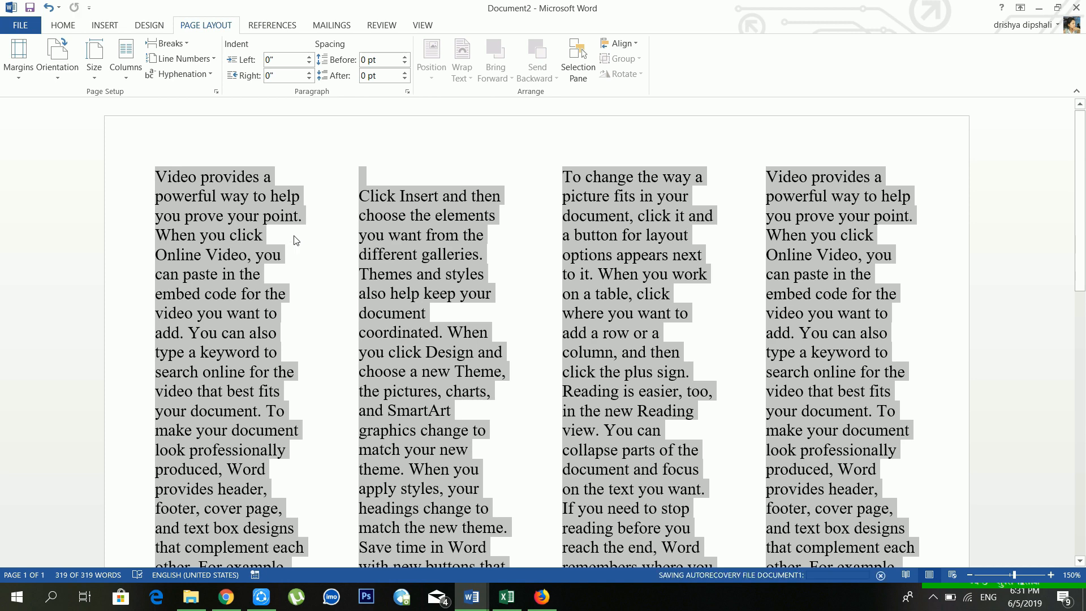
pyautogui.scroll(-2, 294, 243)
pyautogui.scroll(2, 295, 241)
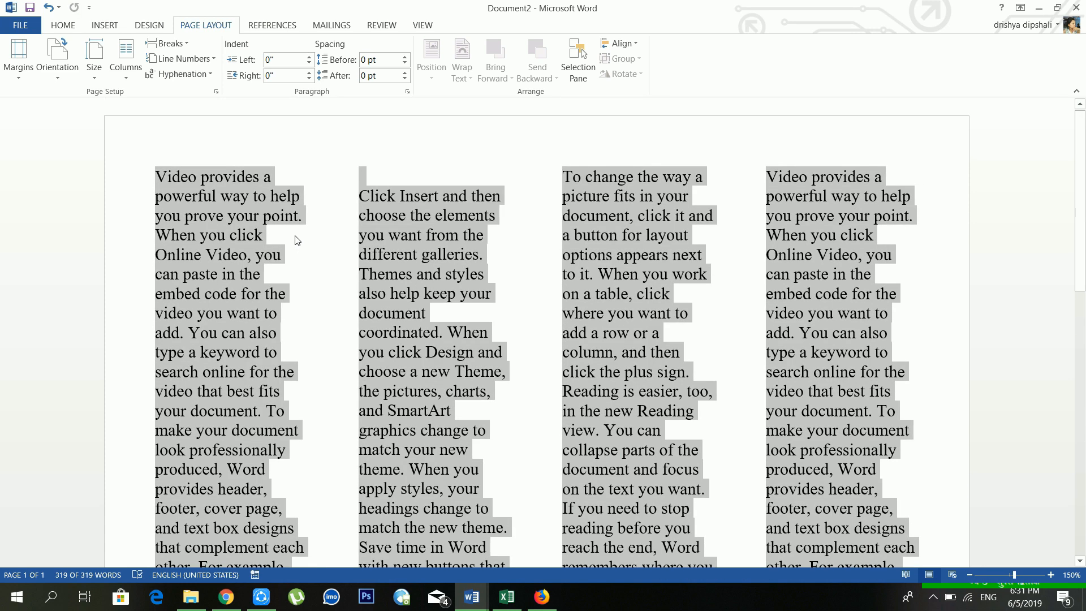
pyautogui.scroll(-1, 295, 241)
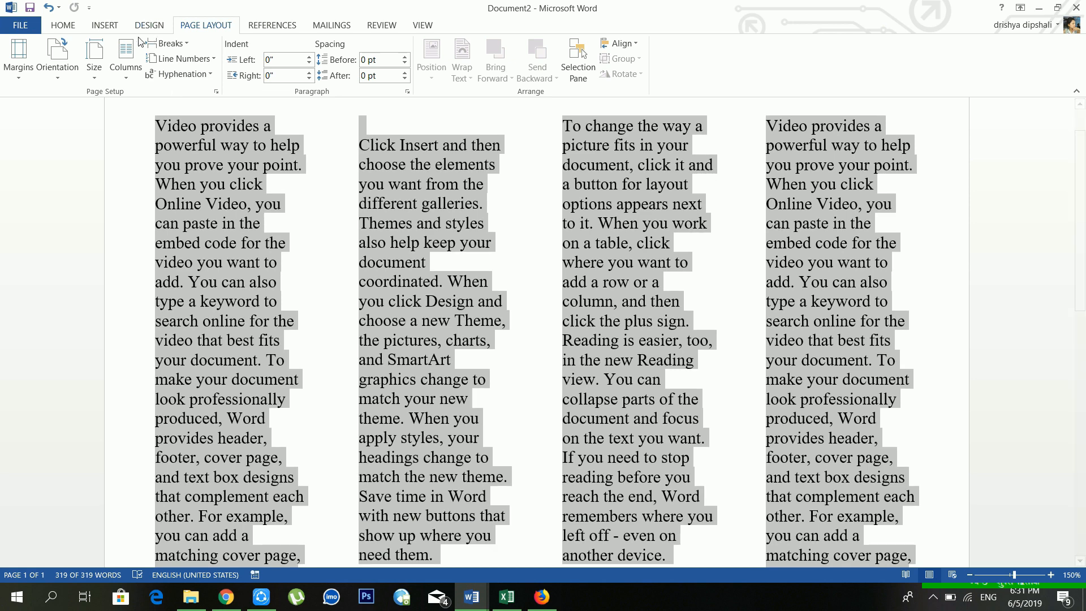
pyautogui.click(126, 65)
pyautogui.click(130, 99)
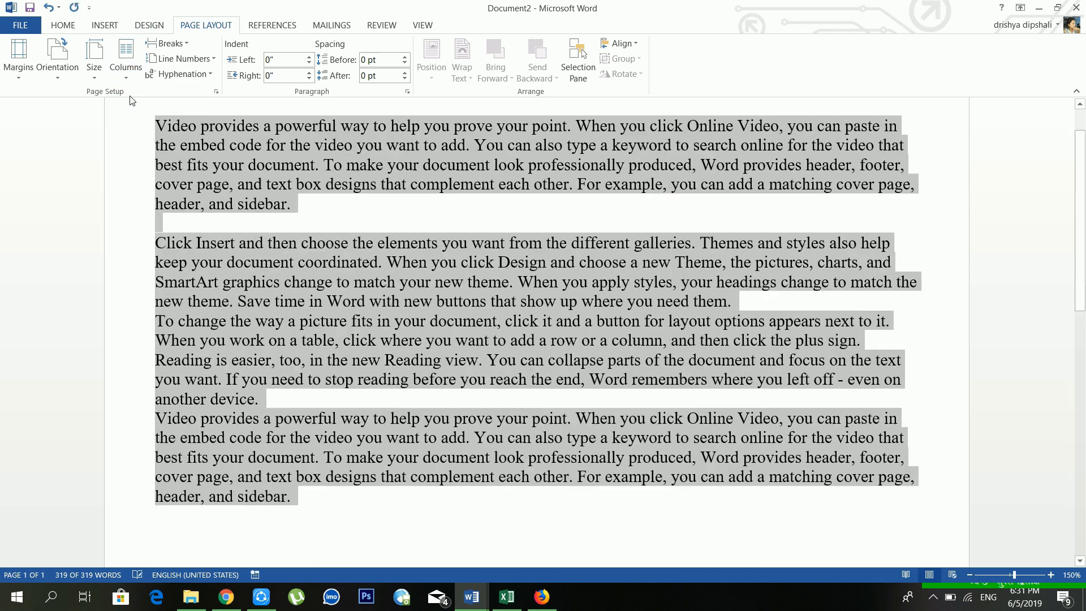
pyautogui.click(356, 202)
# Step: Add a blank line after "another device."
pyautogui.scroll(-2, 357, 203)
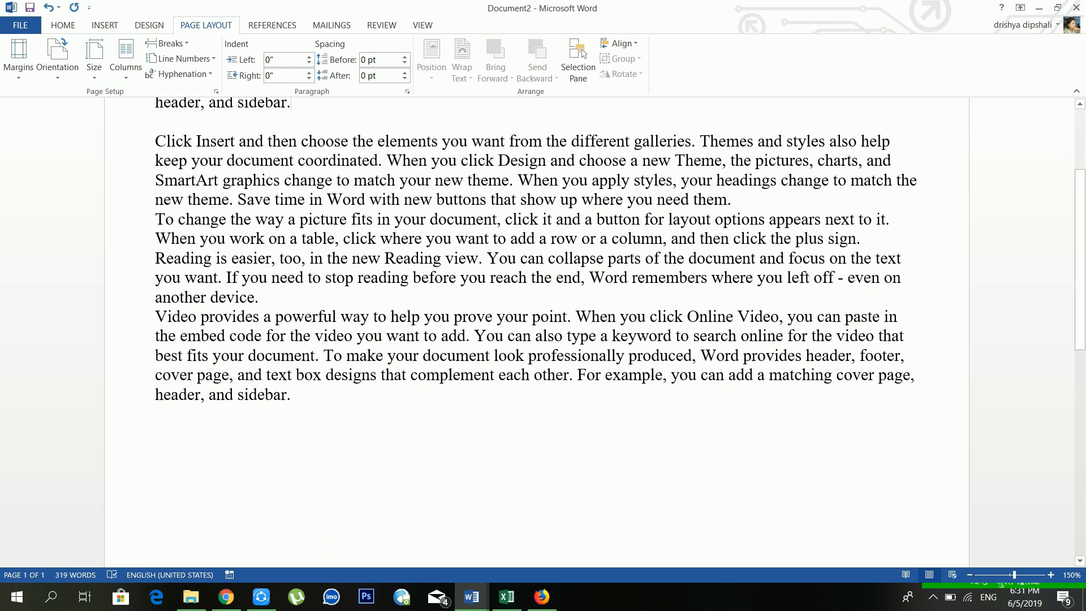
pyautogui.press('Return')
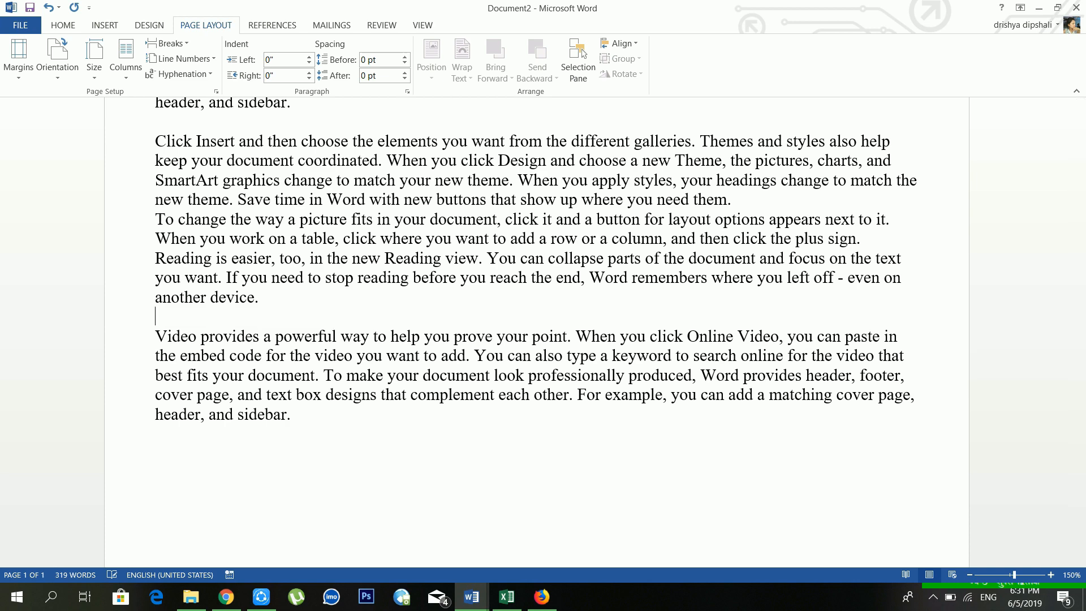
pyautogui.scroll(2, 535, 283)
pyautogui.scroll(-2, 238, 321)
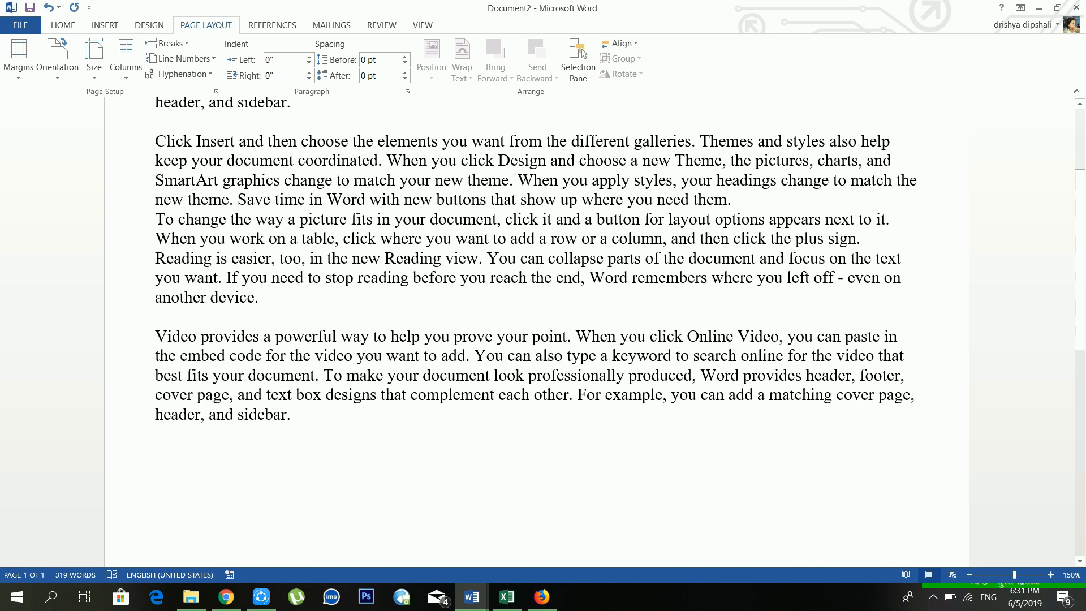
# Step: Insert a page break so the "Video provides" paragraph starts on page two
pyautogui.click(168, 46)
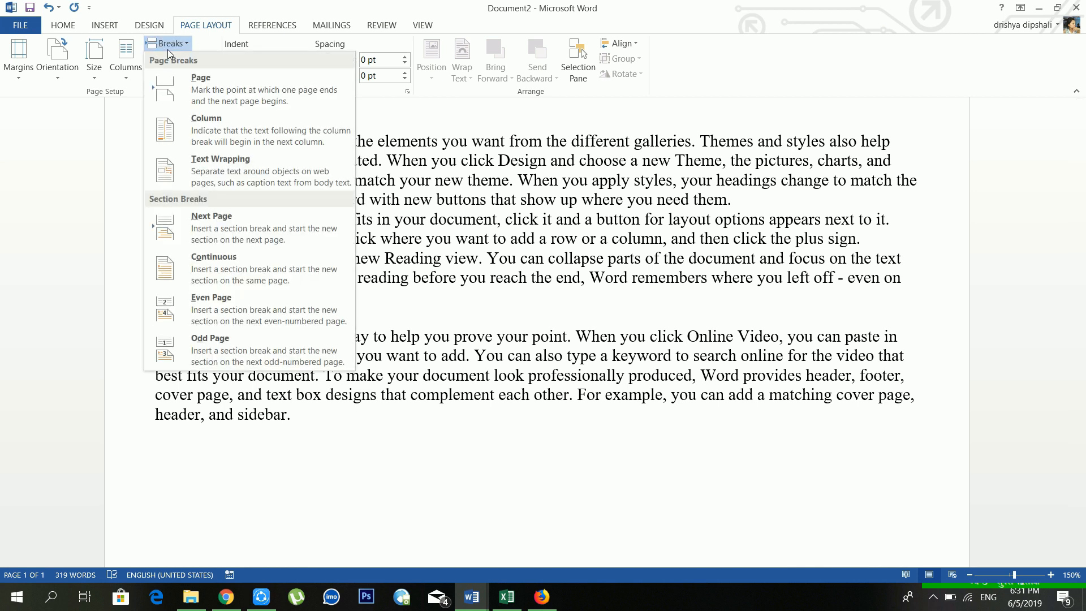
pyautogui.click(182, 83)
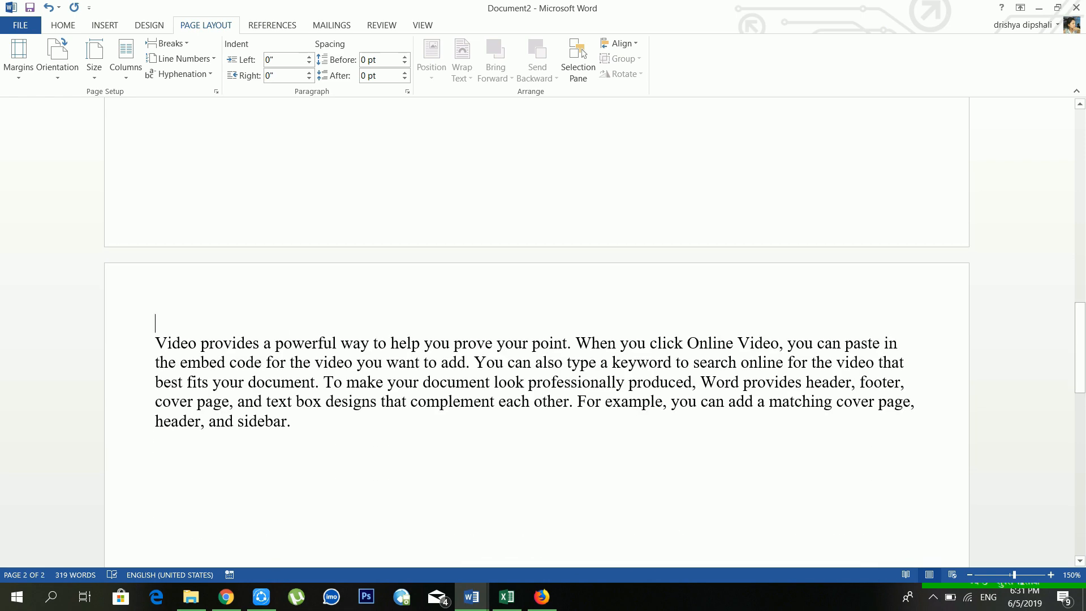
pyautogui.hotkey('ctrl', 'z')
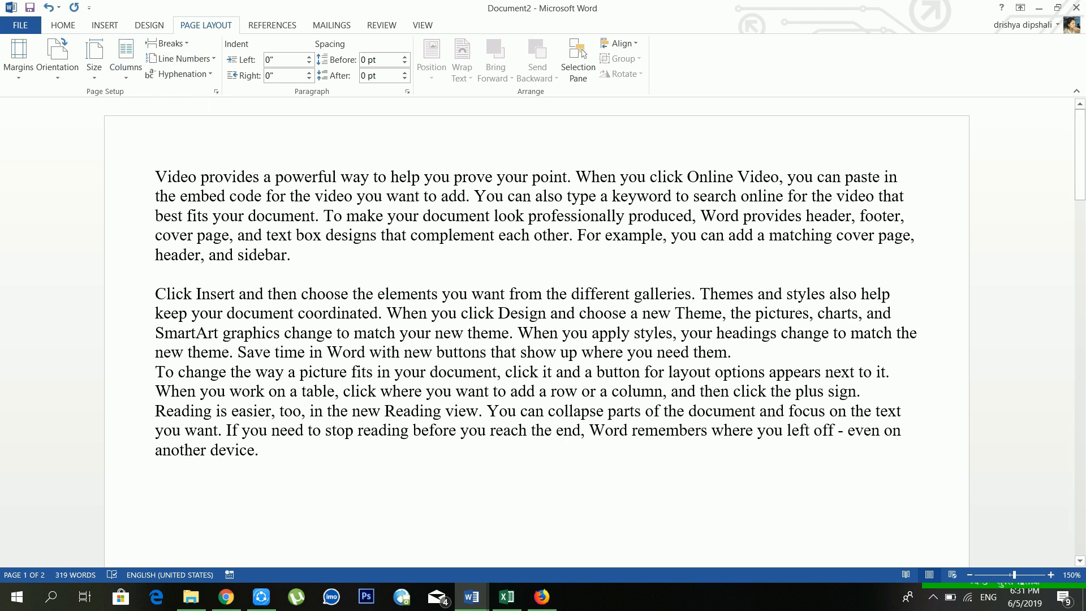
pyautogui.click(198, 59)
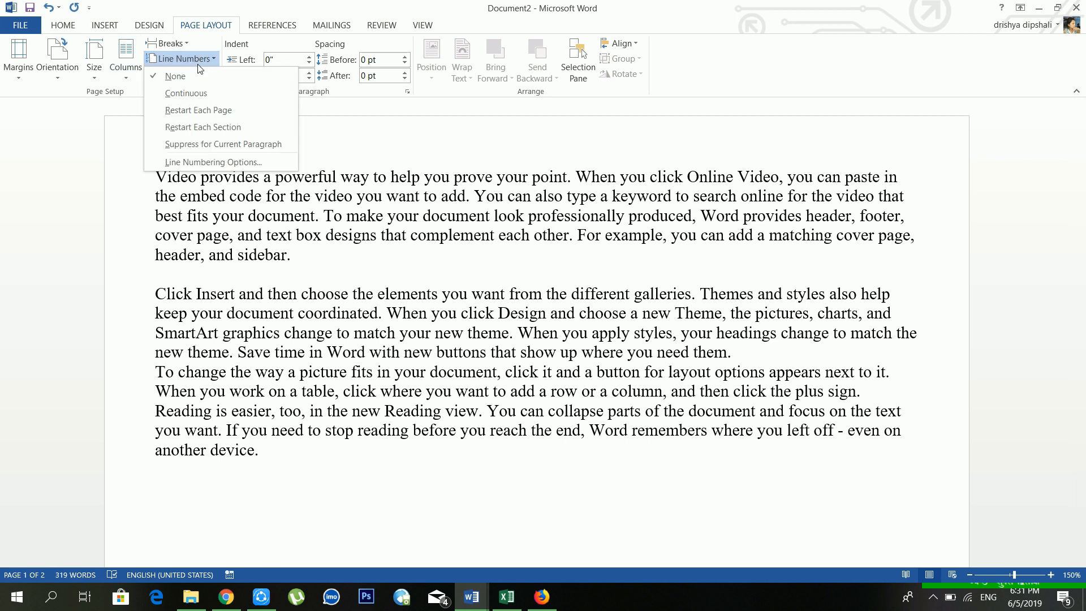
pyautogui.click(199, 91)
pyautogui.scroll(-6, 537, 333)
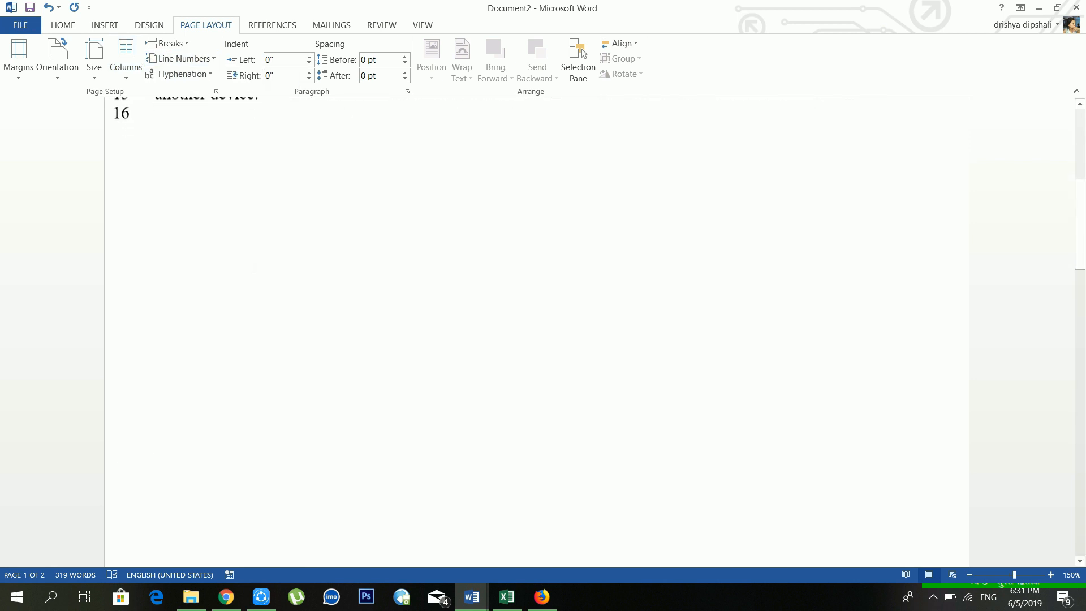
pyautogui.scroll(-10, 537, 334)
pyautogui.scroll(9, 537, 334)
pyautogui.click(179, 61)
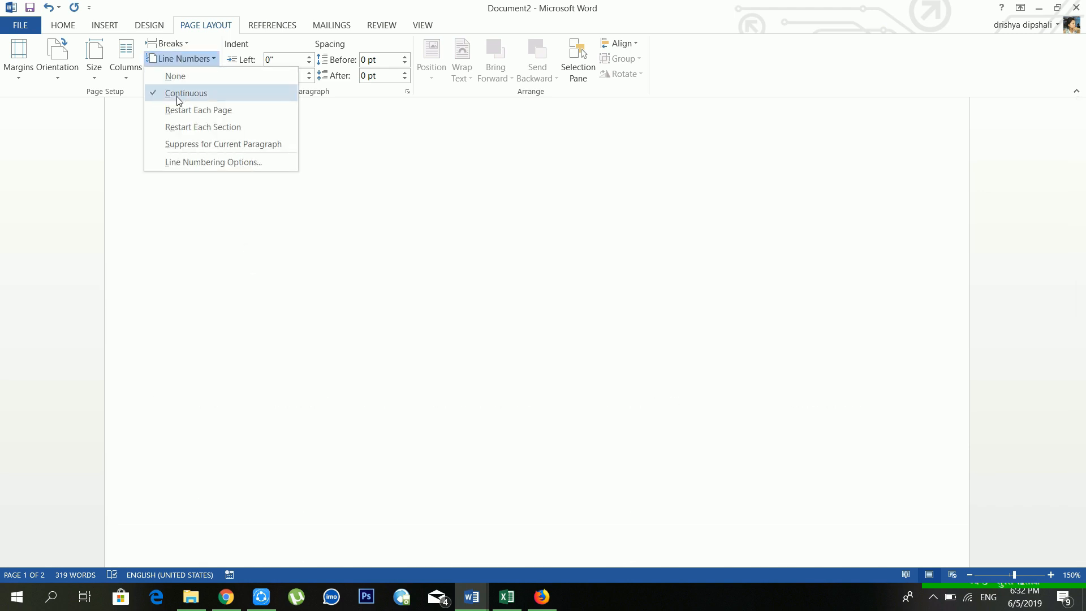
pyautogui.click(177, 111)
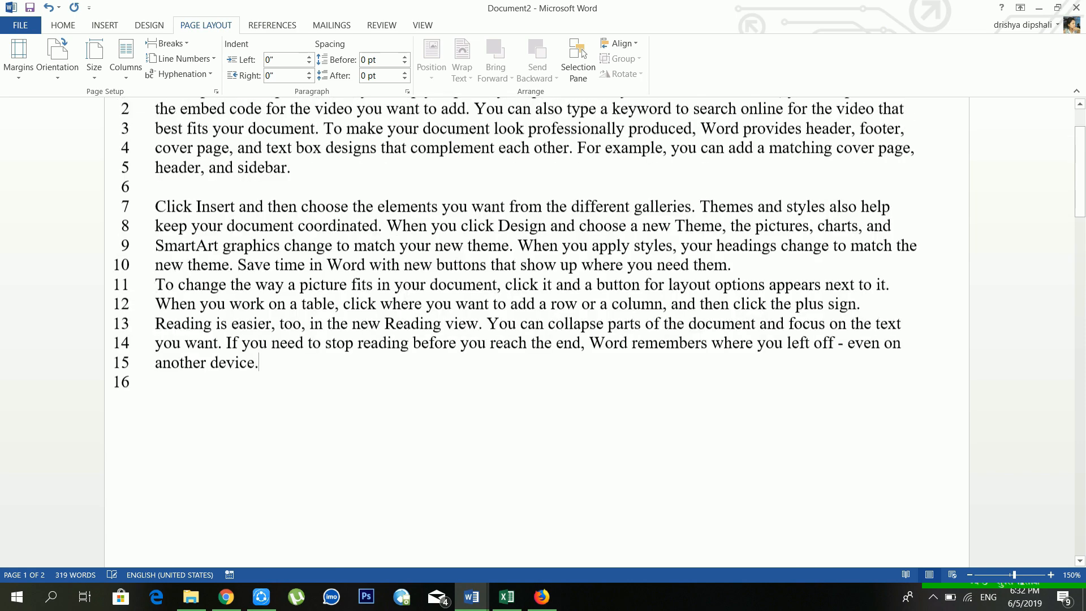
pyautogui.scroll(-8, 410, 292)
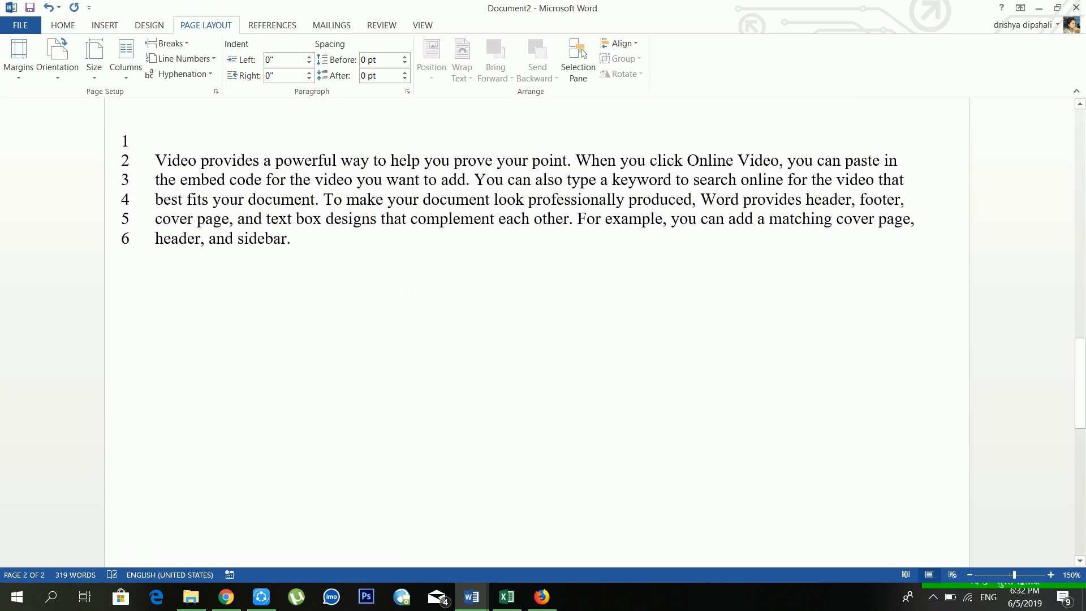
pyautogui.scroll(13, 410, 293)
pyautogui.click(180, 59)
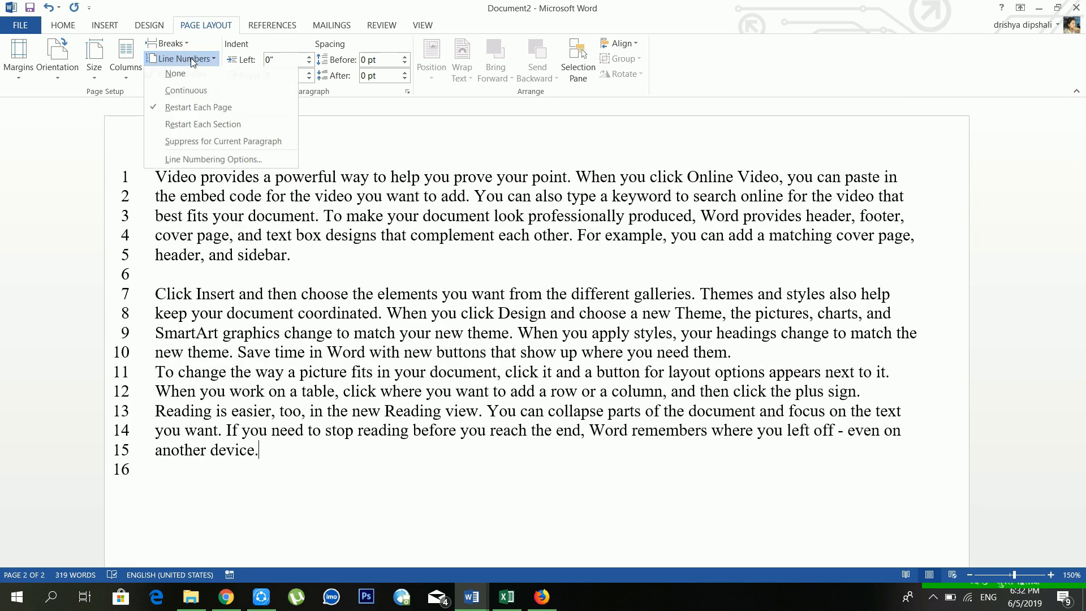
pyautogui.click(208, 128)
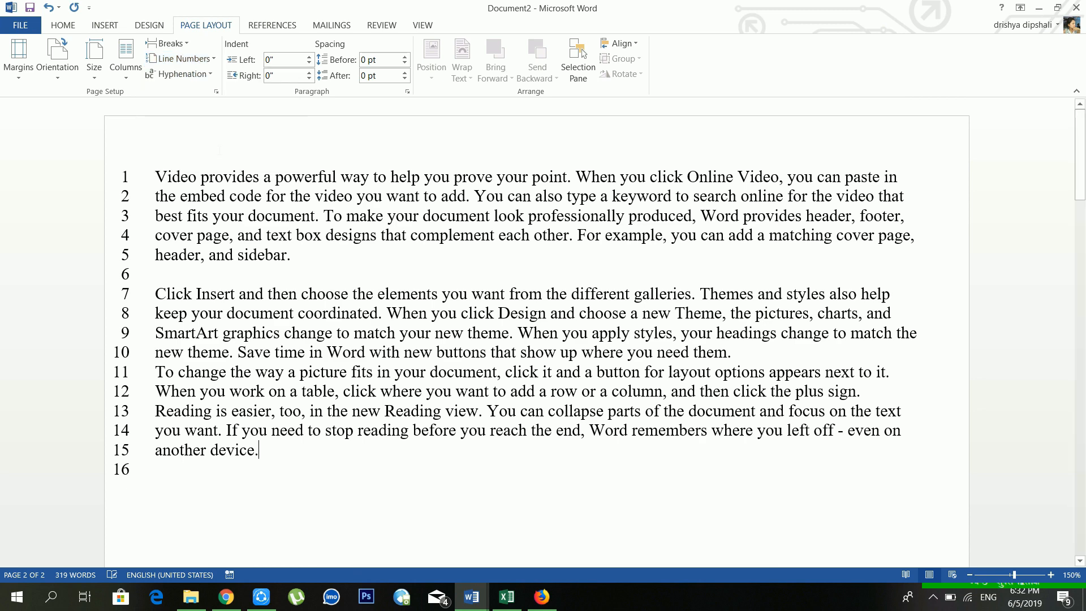
pyautogui.scroll(-10, 250, 214)
pyautogui.scroll(-5, 250, 214)
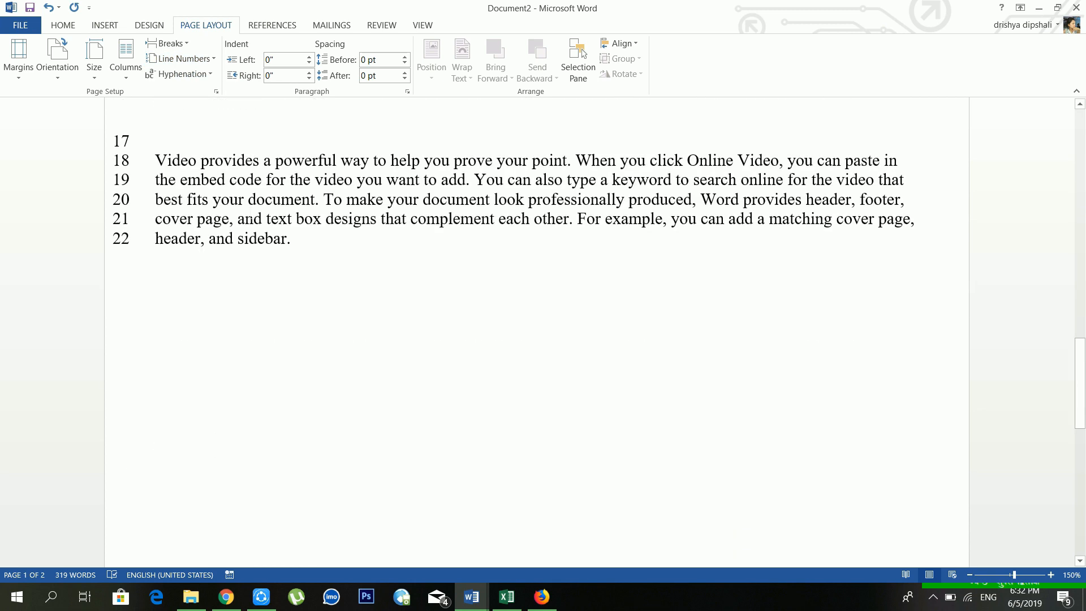
pyautogui.click(205, 63)
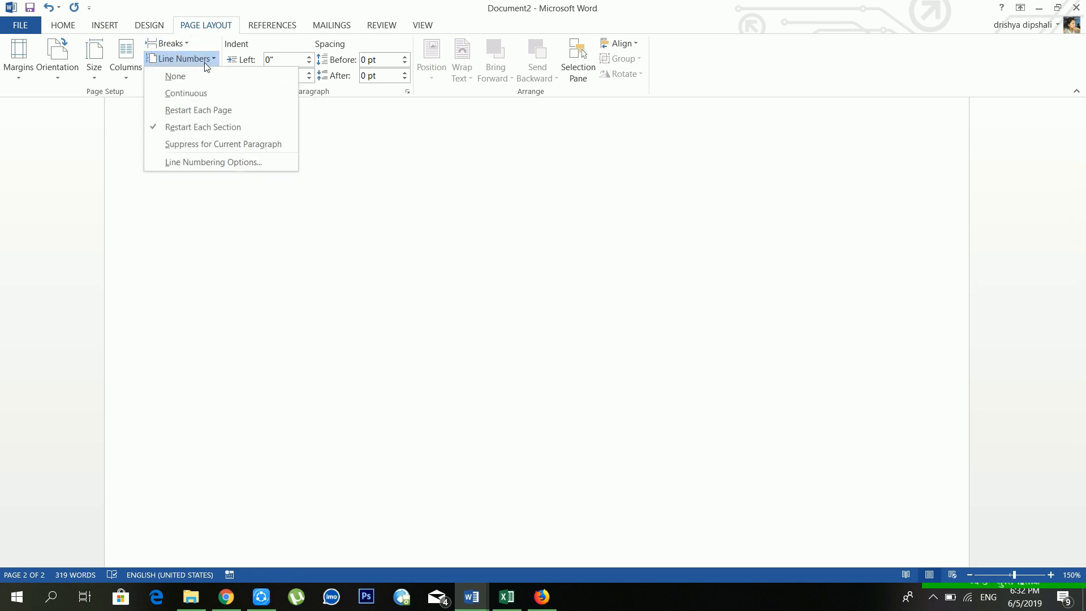
pyautogui.click(205, 142)
pyautogui.scroll(5, 220, 169)
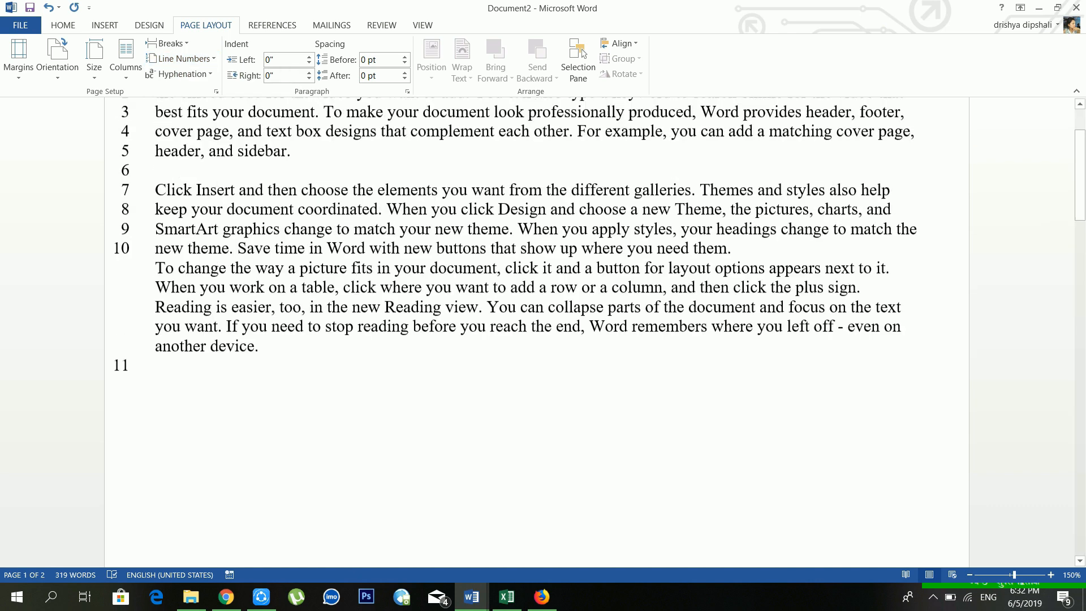
pyautogui.scroll(-15, 225, 185)
pyautogui.scroll(5, 225, 185)
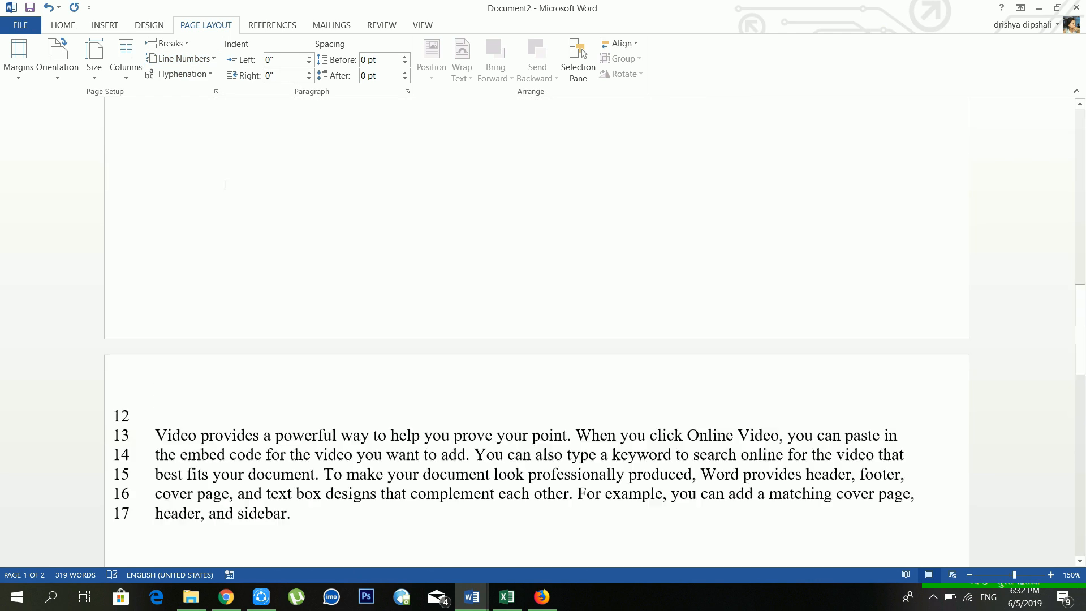
pyautogui.scroll(3, 183, 72)
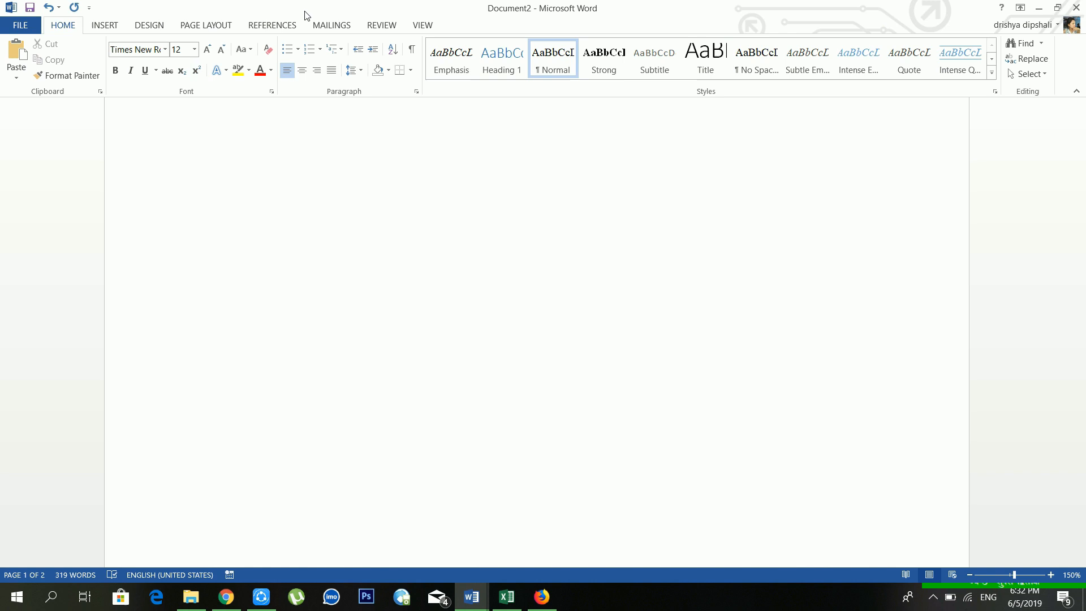
pyautogui.click(203, 25)
pyautogui.click(198, 59)
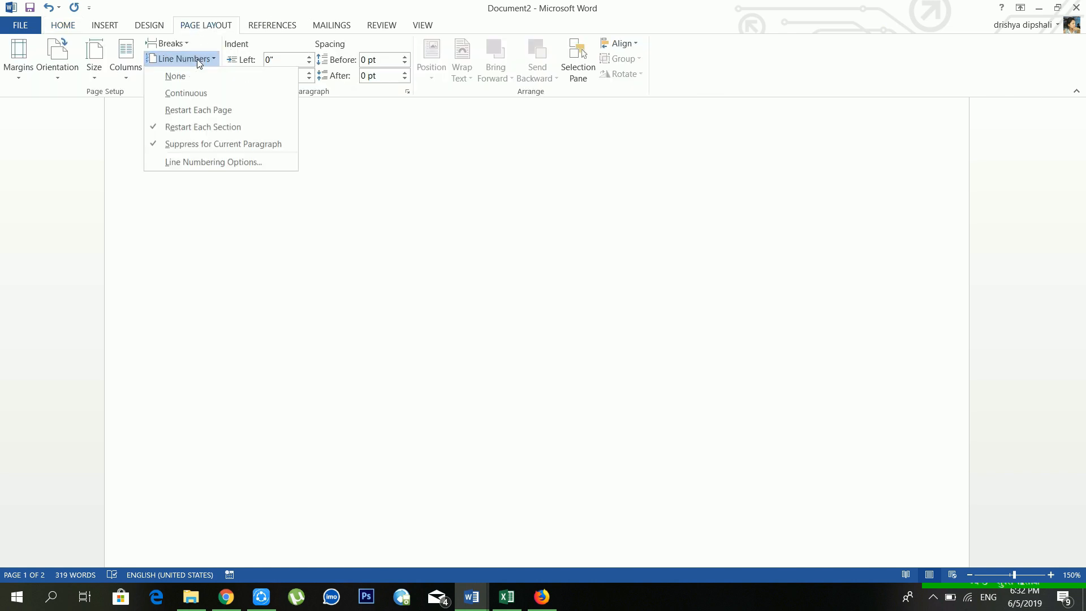
pyautogui.click(188, 87)
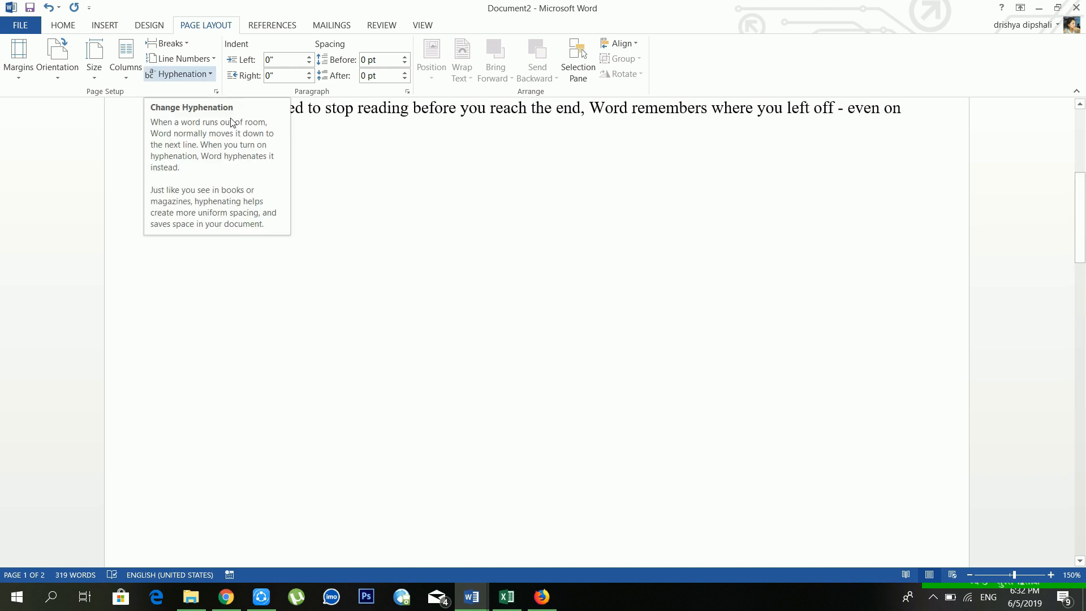
pyautogui.scroll(5, 232, 121)
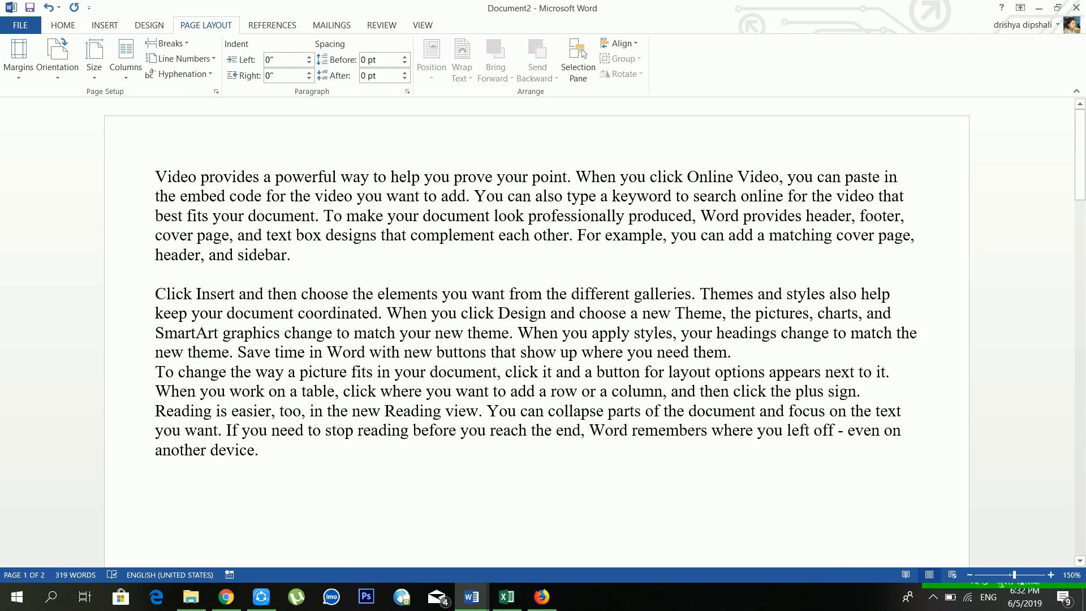
pyautogui.moveTo(155, 175); pyautogui.dragTo(323, 475)
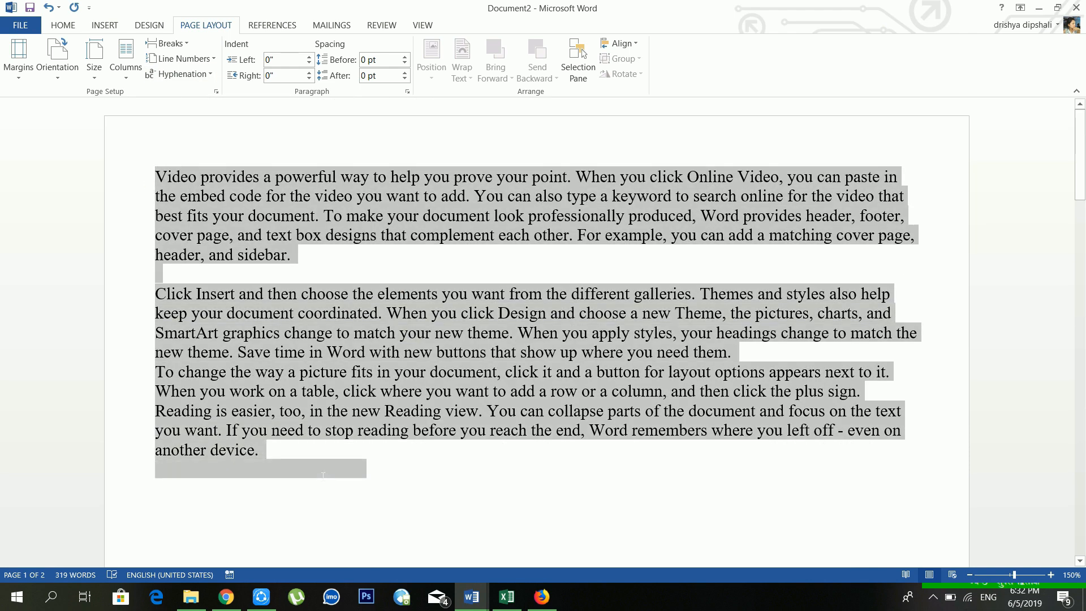
pyautogui.click(193, 75)
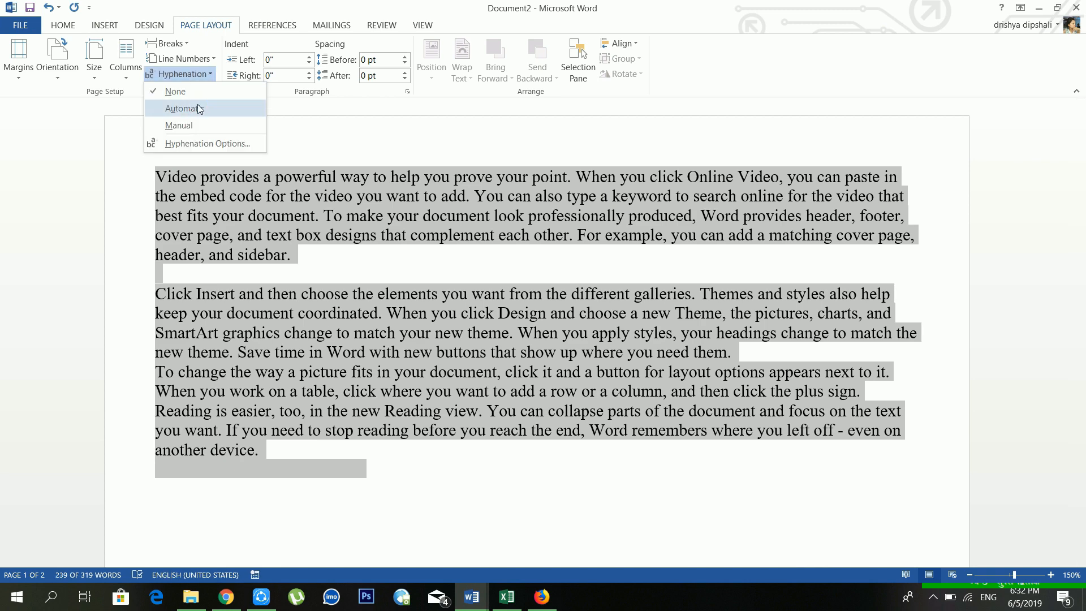
pyautogui.click(200, 109)
pyautogui.click(457, 274)
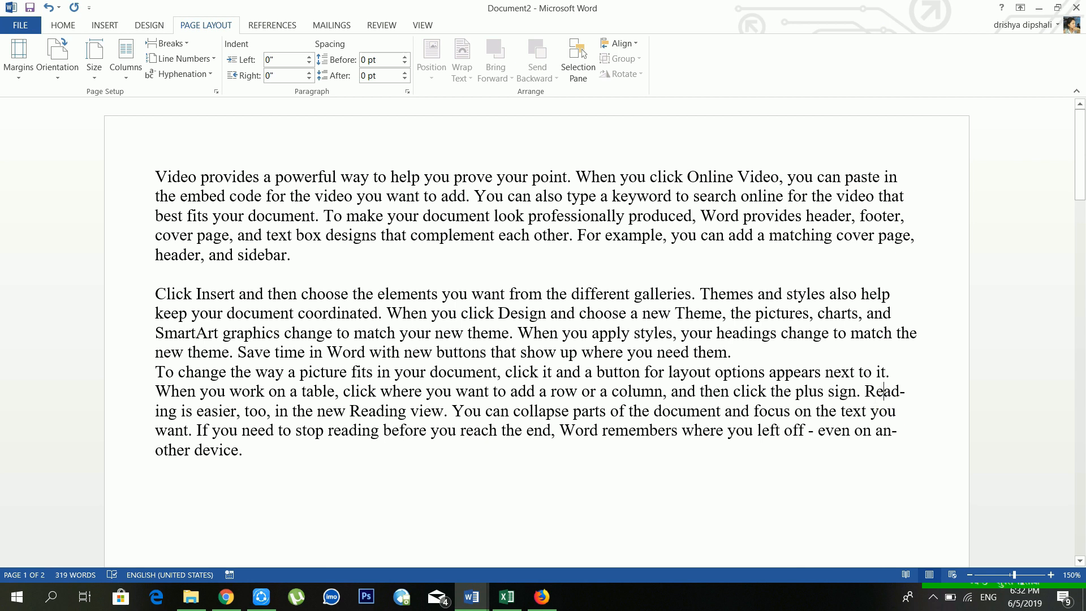
pyautogui.moveTo(864, 391); pyautogui.dragTo(919, 399)
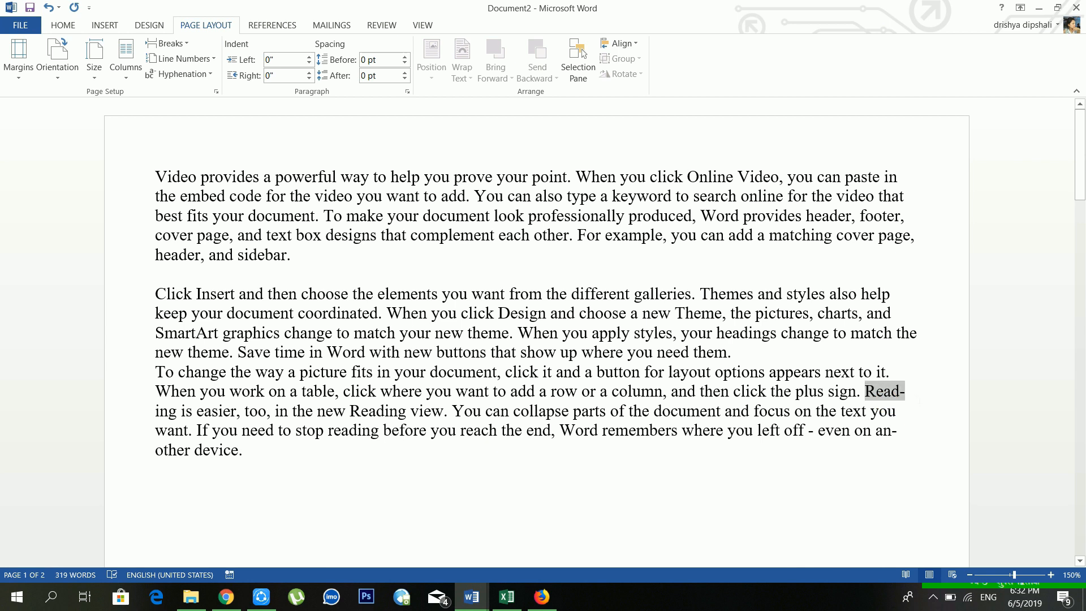
pyautogui.click(907, 393)
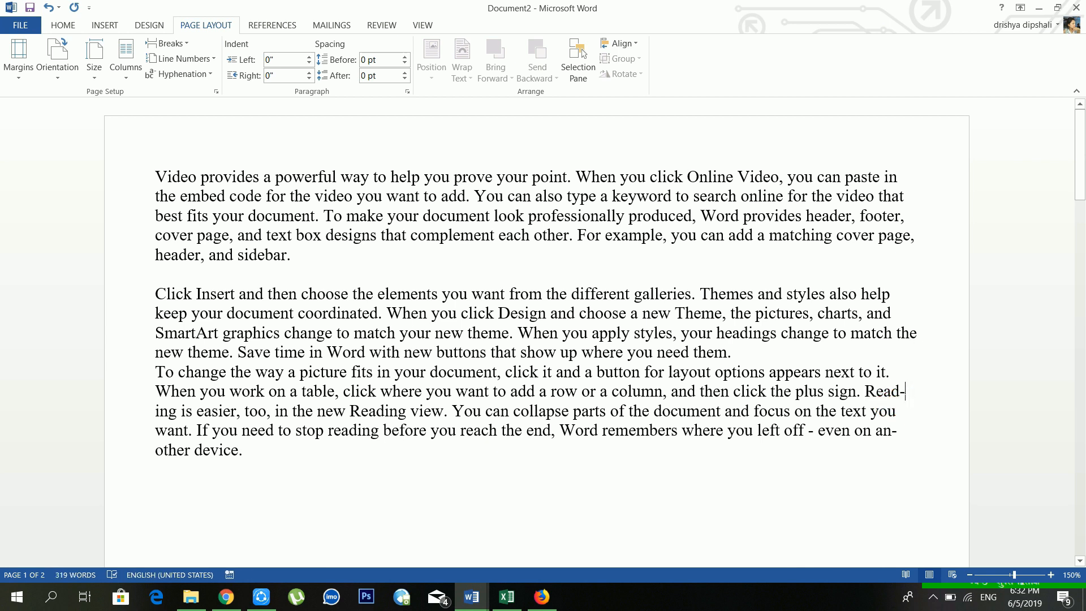
pyautogui.moveTo(906, 392); pyautogui.dragTo(864, 392)
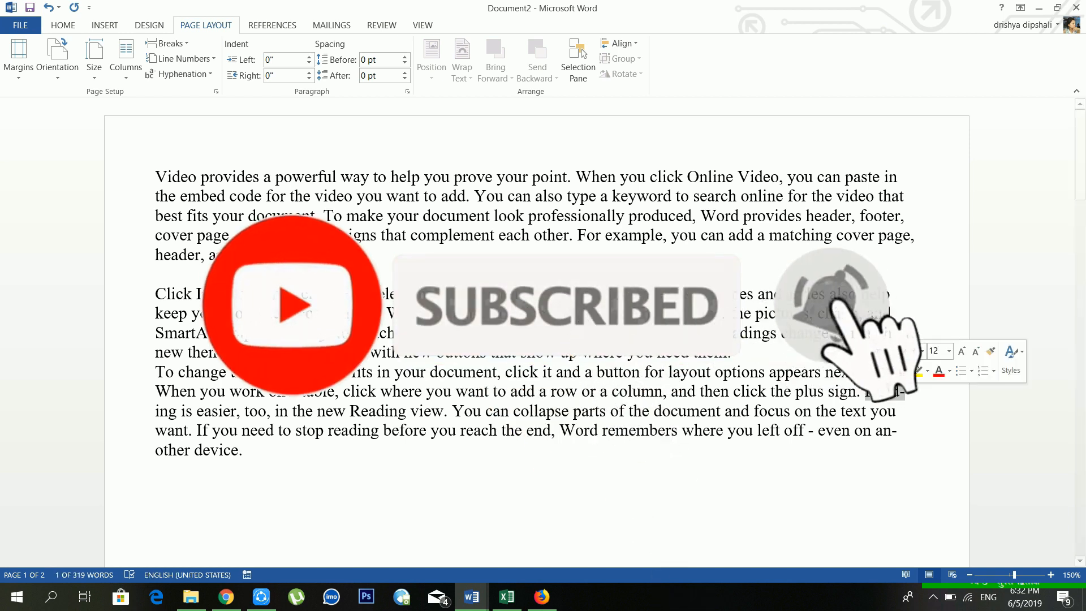
pyautogui.click(181, 59)
pyautogui.click(182, 94)
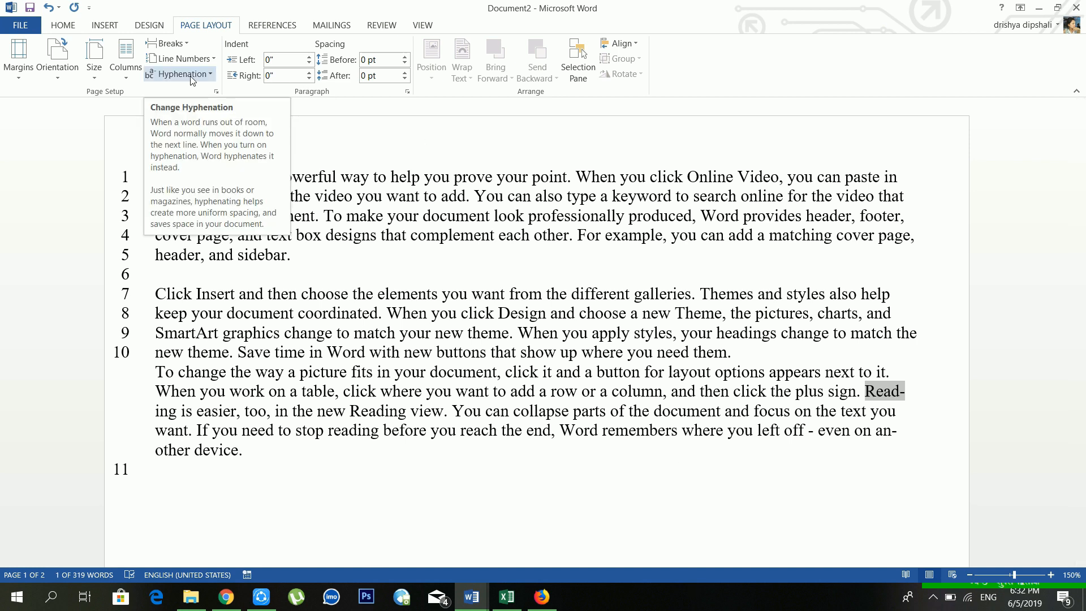
pyautogui.click(194, 59)
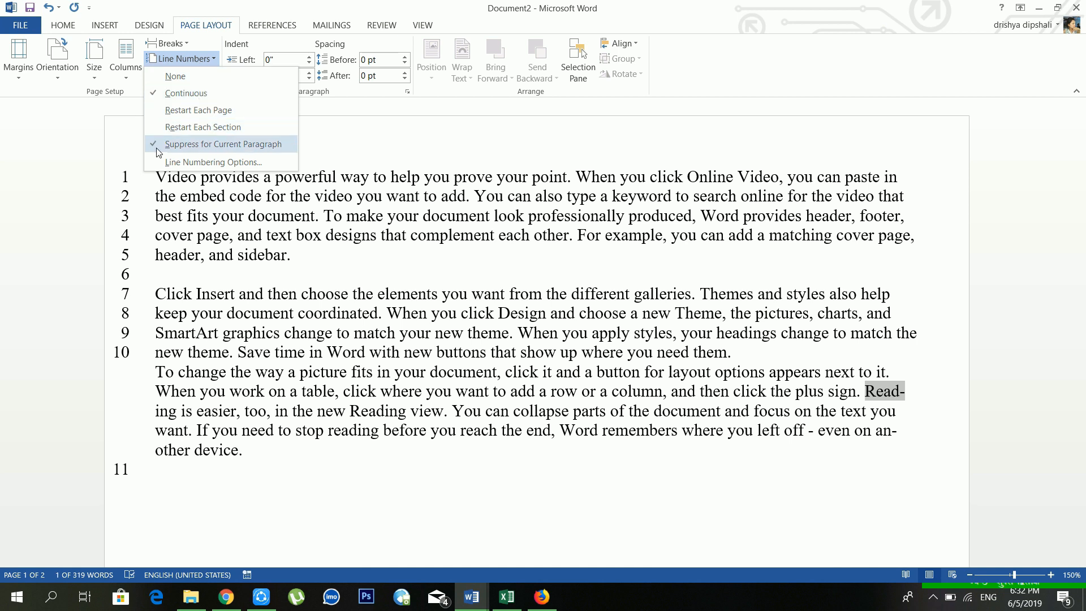
pyautogui.click(223, 144)
pyautogui.click(633, 372)
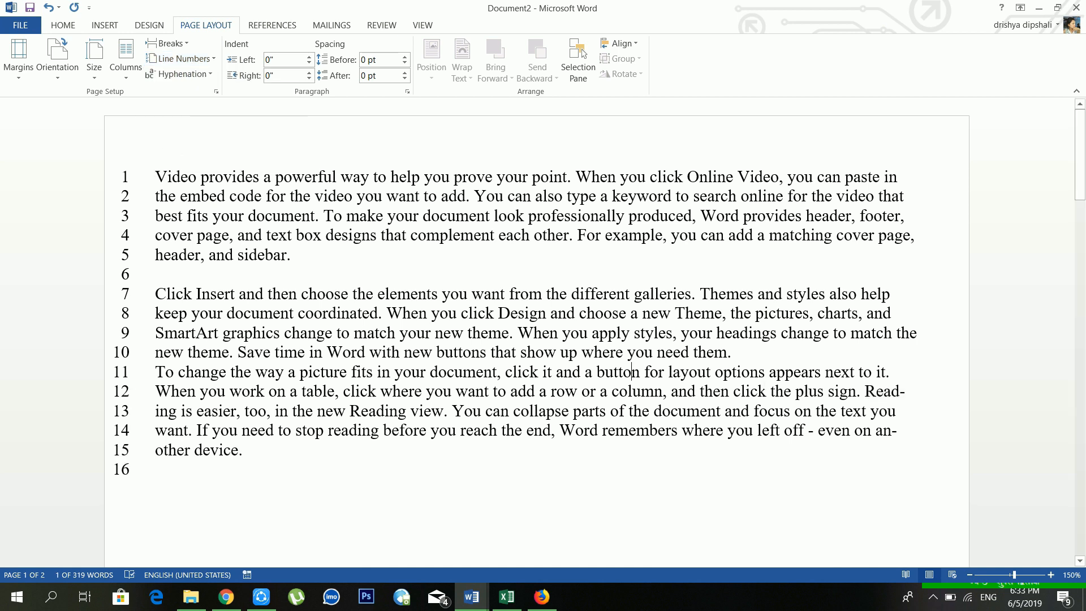
pyautogui.click(850, 372)
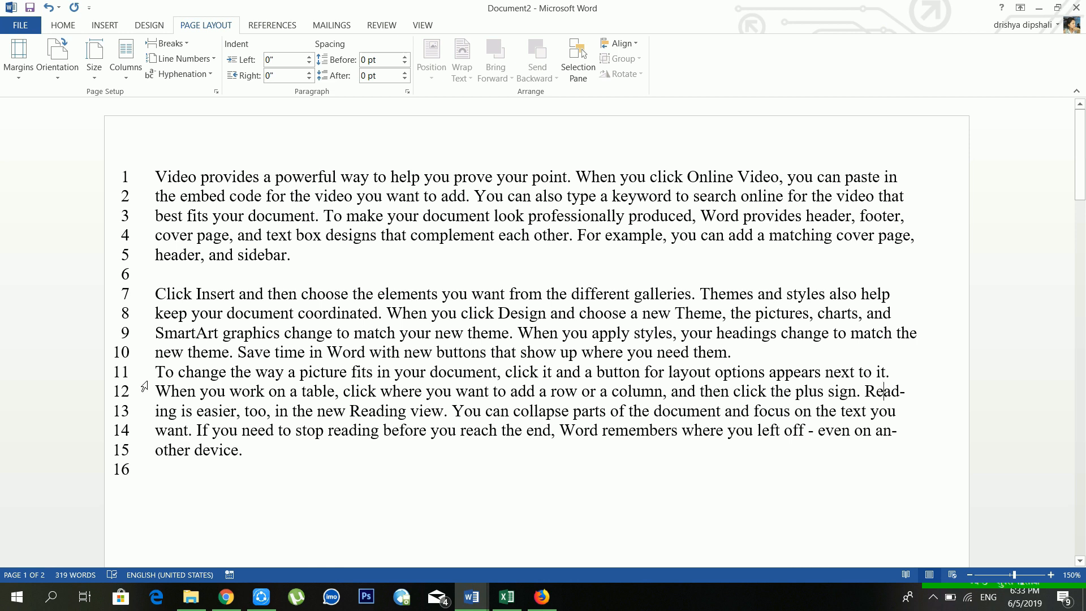
pyautogui.click(201, 66)
pyautogui.click(192, 73)
pyautogui.click(199, 76)
pyautogui.click(197, 89)
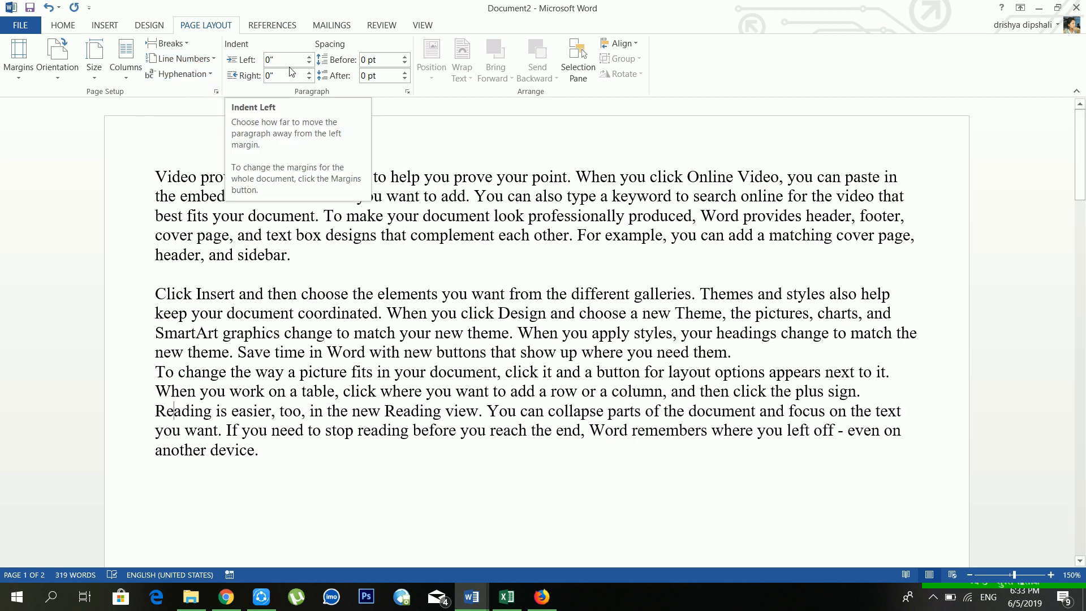
pyautogui.click(287, 61)
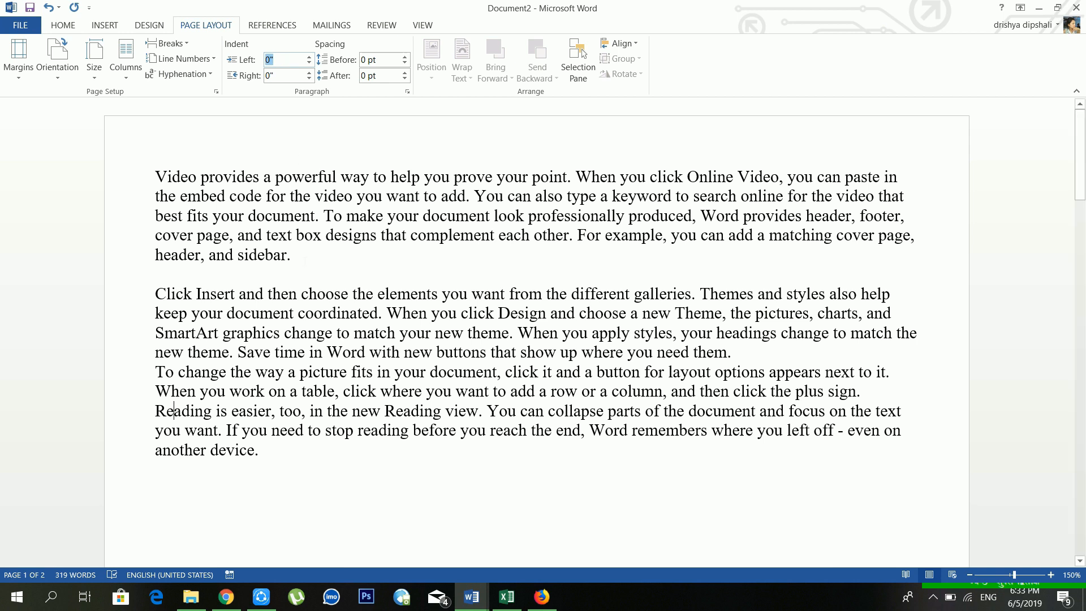
pyautogui.moveTo(304, 262); pyautogui.dragTo(125, 152)
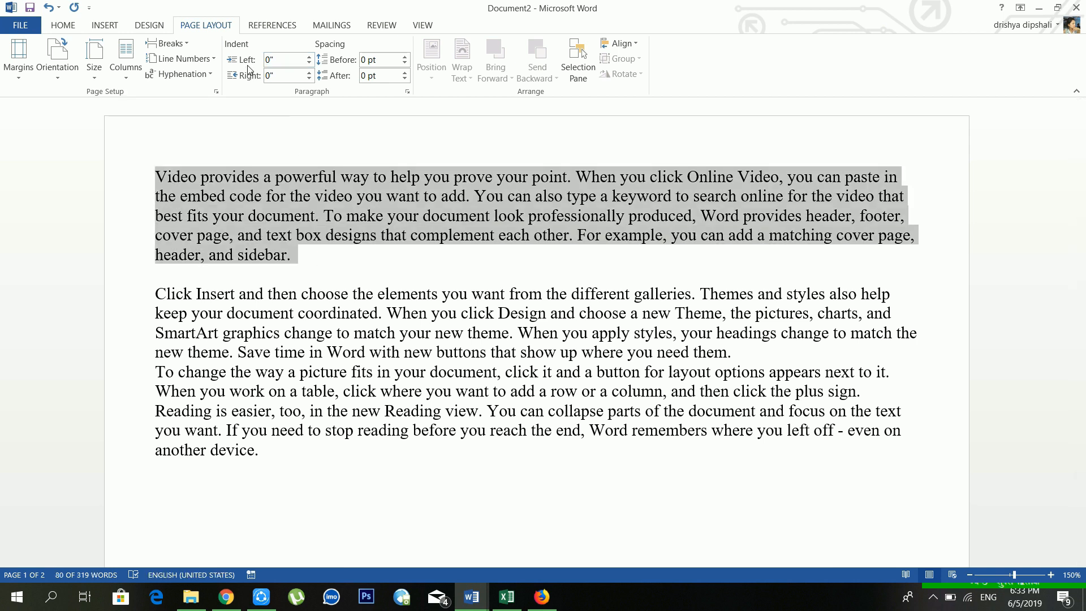
pyautogui.click(276, 59)
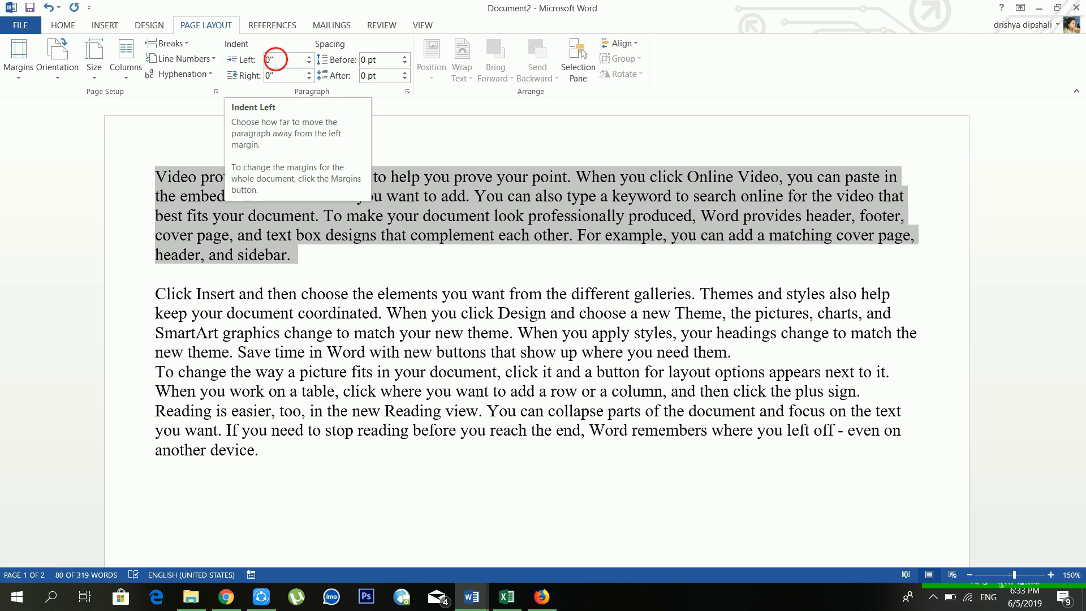
pyautogui.click(309, 56)
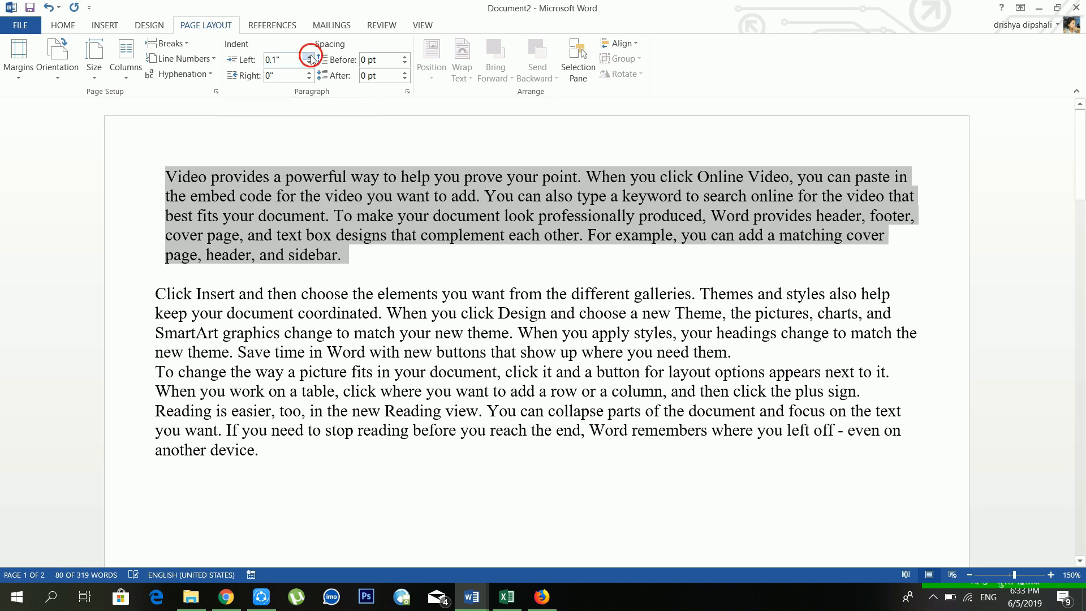
pyautogui.click(309, 56)
pyautogui.click(309, 57)
pyautogui.click(309, 56)
pyautogui.click(309, 57)
pyautogui.click(309, 56)
pyautogui.click(308, 57)
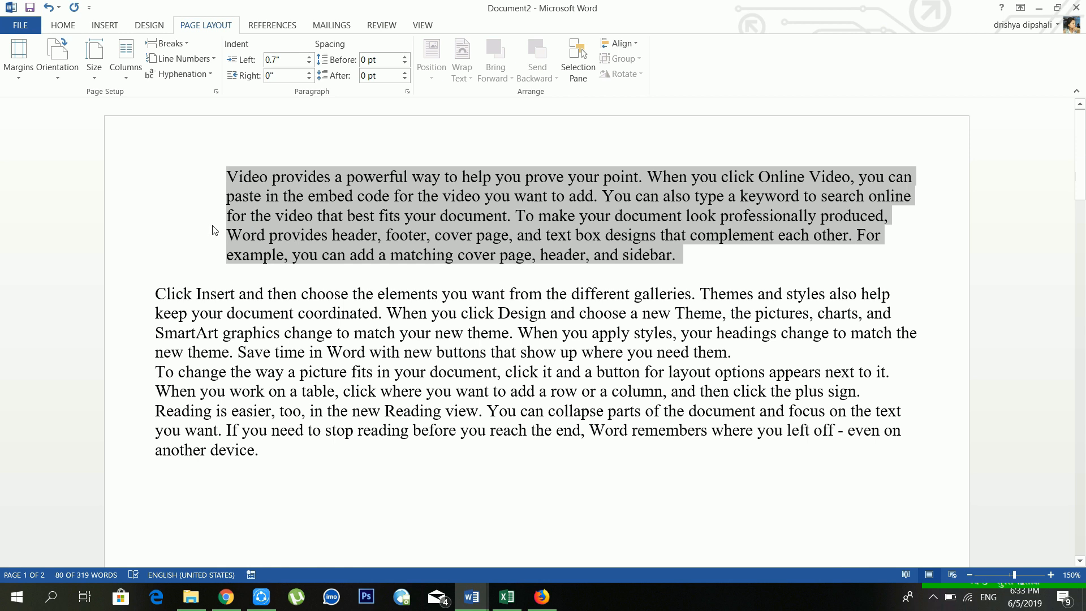
pyautogui.click(309, 63)
pyautogui.click(309, 63)
pyautogui.click(309, 64)
pyautogui.click(309, 64)
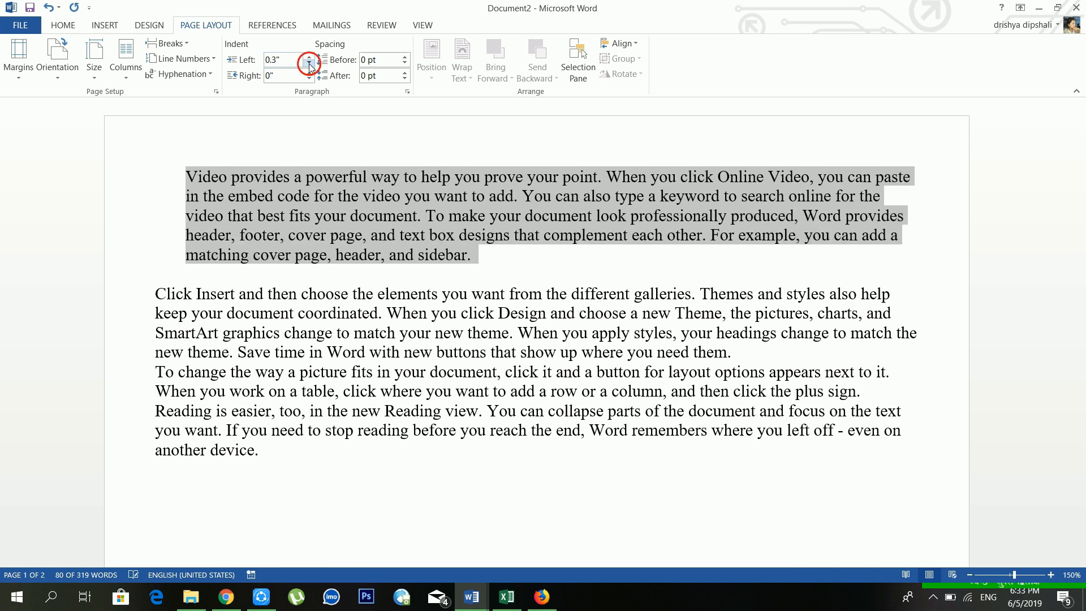
pyautogui.click(309, 64)
pyautogui.click(309, 64)
pyautogui.click(309, 64)
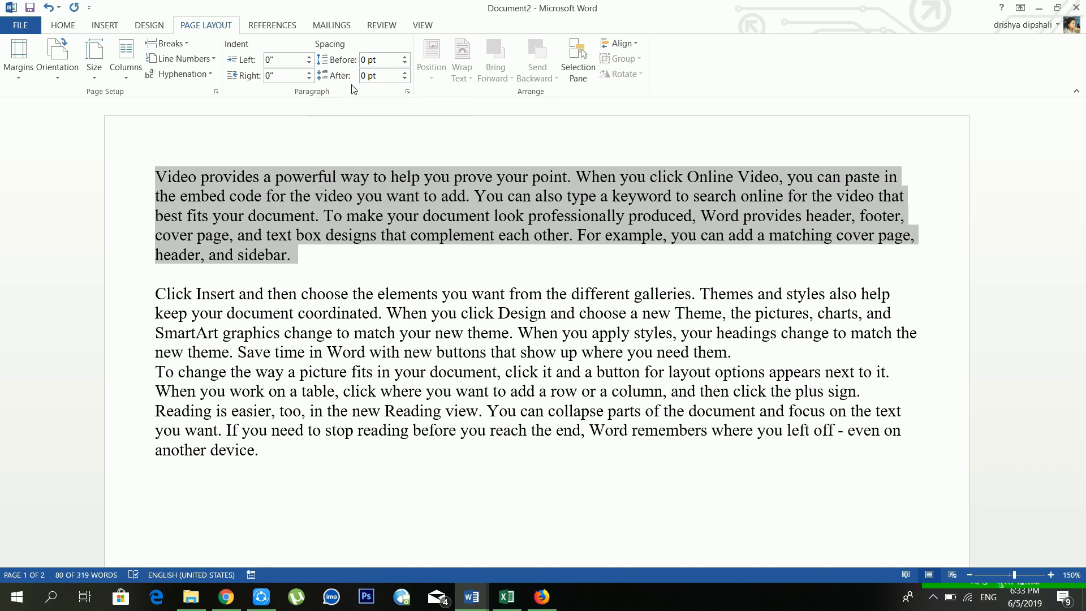
pyautogui.moveTo(295, 258); pyautogui.dragTo(156, 177)
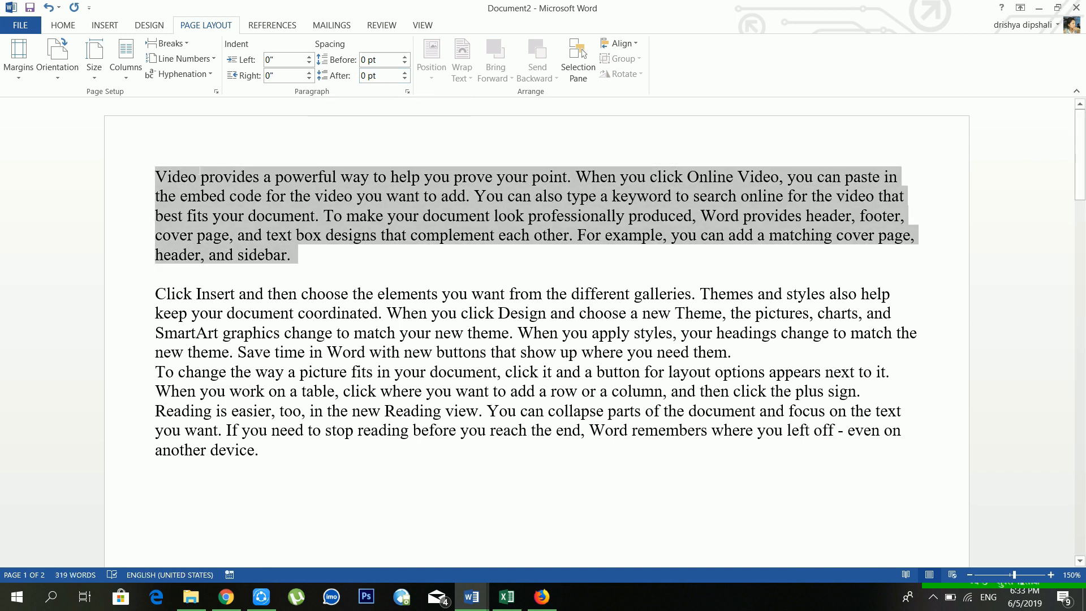
pyautogui.click(219, 198)
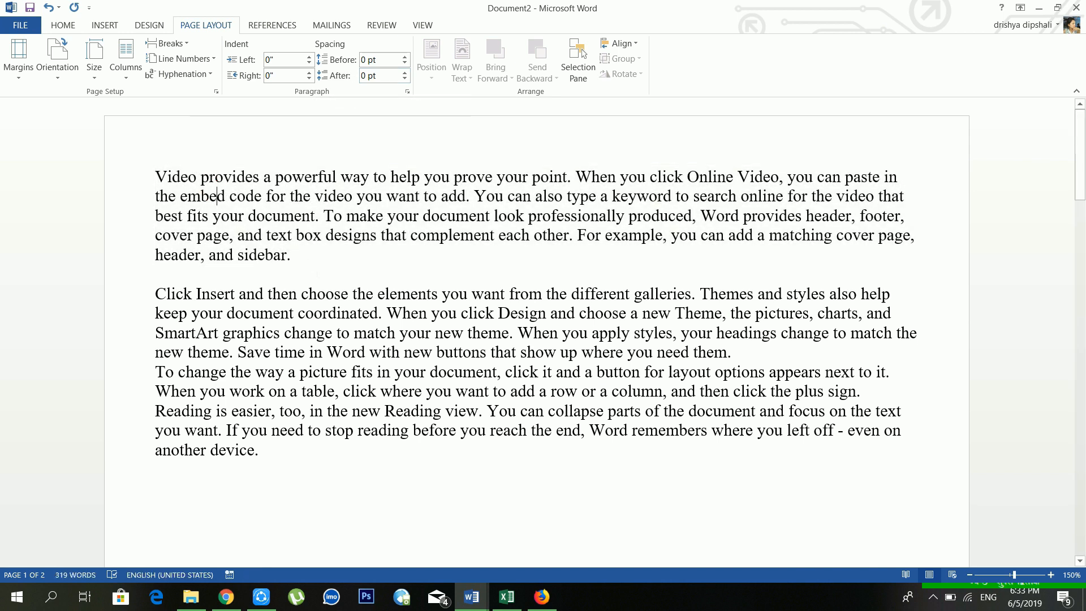
# Step: Select the first paragraph and set its space before to Auto, after trying 36 pt
pyautogui.moveTo(156, 217); pyautogui.dragTo(157, 273)
pyautogui.tripleClick(209, 198)
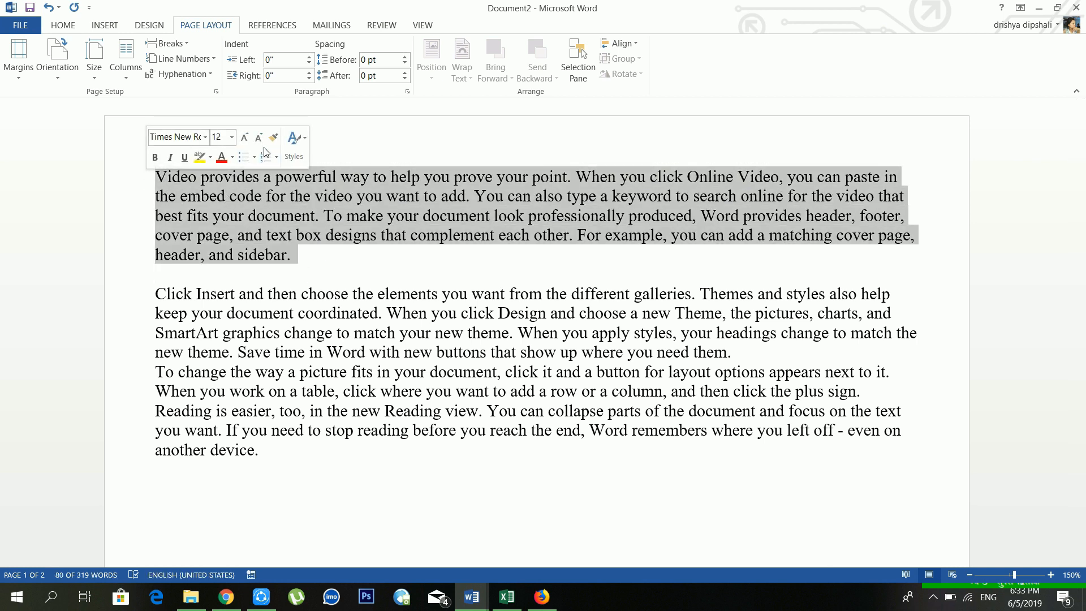
pyautogui.click(404, 57)
pyautogui.click(404, 57)
pyautogui.click(404, 56)
pyautogui.click(405, 56)
pyautogui.click(404, 56)
pyautogui.click(405, 56)
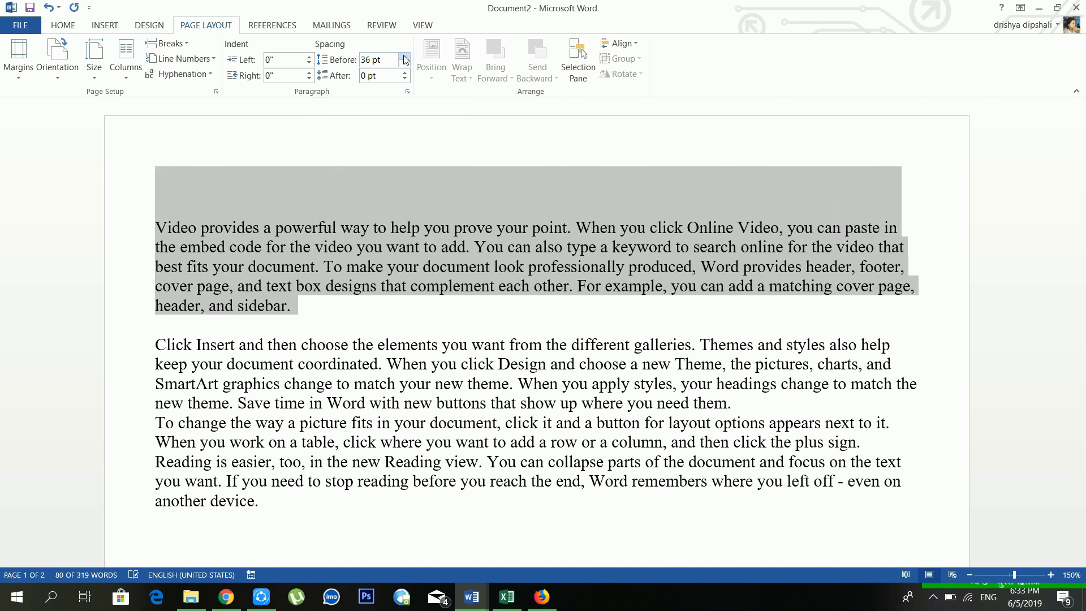
pyautogui.click(404, 65)
pyautogui.click(404, 64)
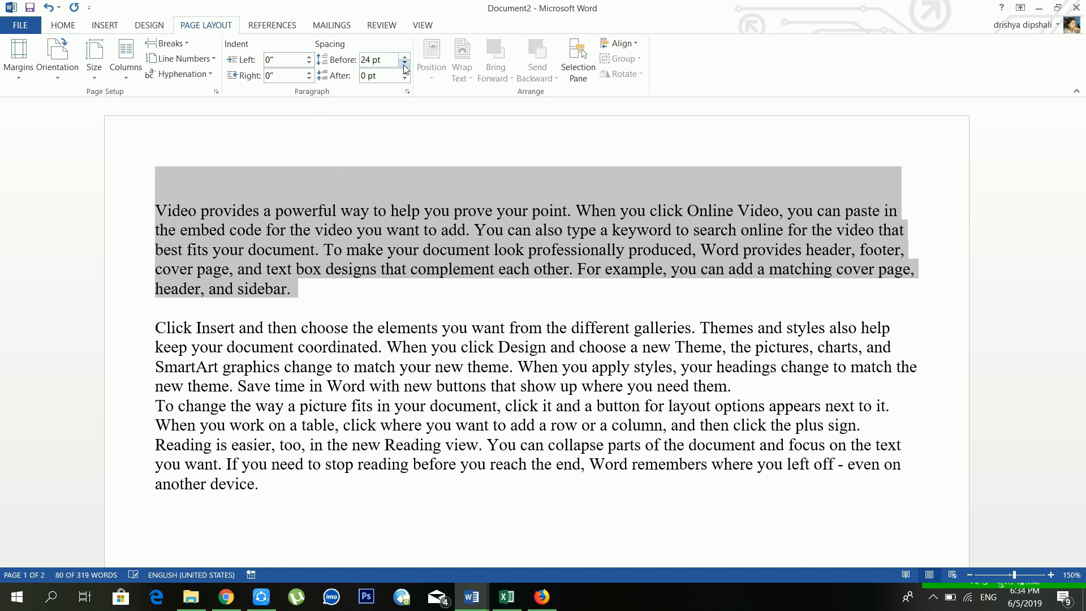
pyautogui.click(405, 65)
pyautogui.click(404, 65)
pyautogui.click(404, 65)
pyautogui.click(404, 65)
pyautogui.click(404, 64)
# Step: Set the first paragraph's space after to 0 pt, after trying 42 pt, and deselect it
pyautogui.click(404, 72)
pyautogui.click(405, 73)
pyautogui.click(404, 72)
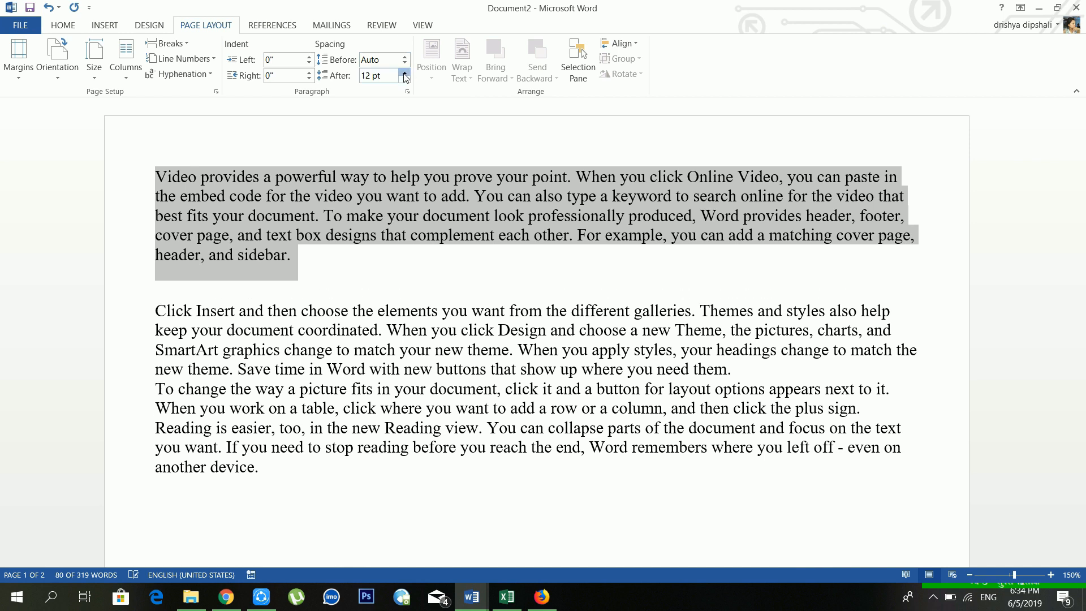
pyautogui.click(404, 73)
pyautogui.click(405, 72)
pyautogui.click(404, 72)
pyautogui.click(405, 73)
pyautogui.click(405, 79)
pyautogui.click(405, 78)
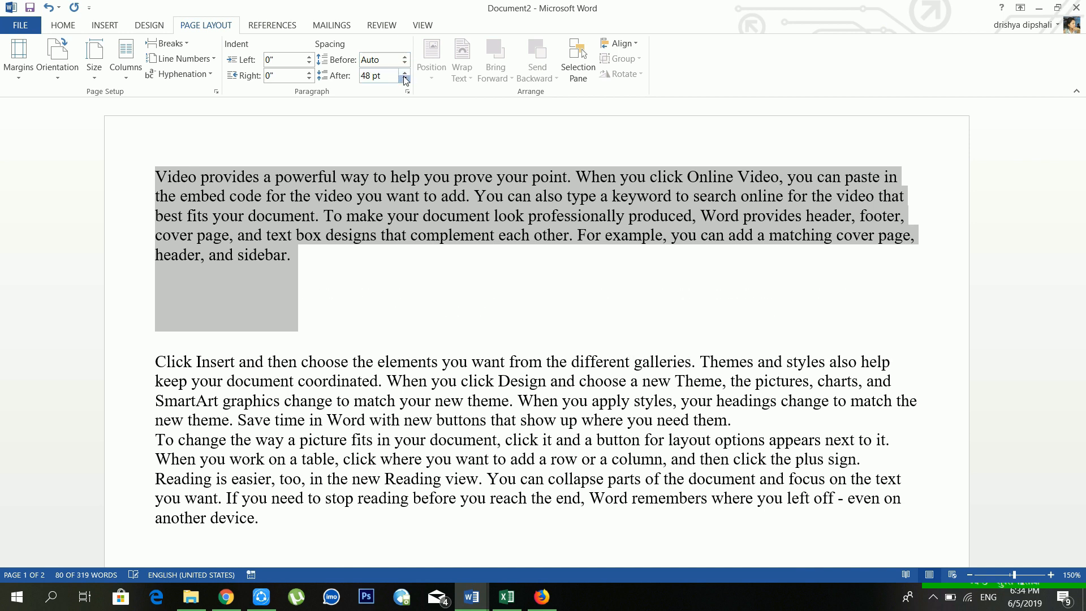
pyautogui.click(405, 79)
pyautogui.click(405, 79)
pyautogui.click(405, 79)
pyautogui.click(405, 79)
pyautogui.click(405, 79)
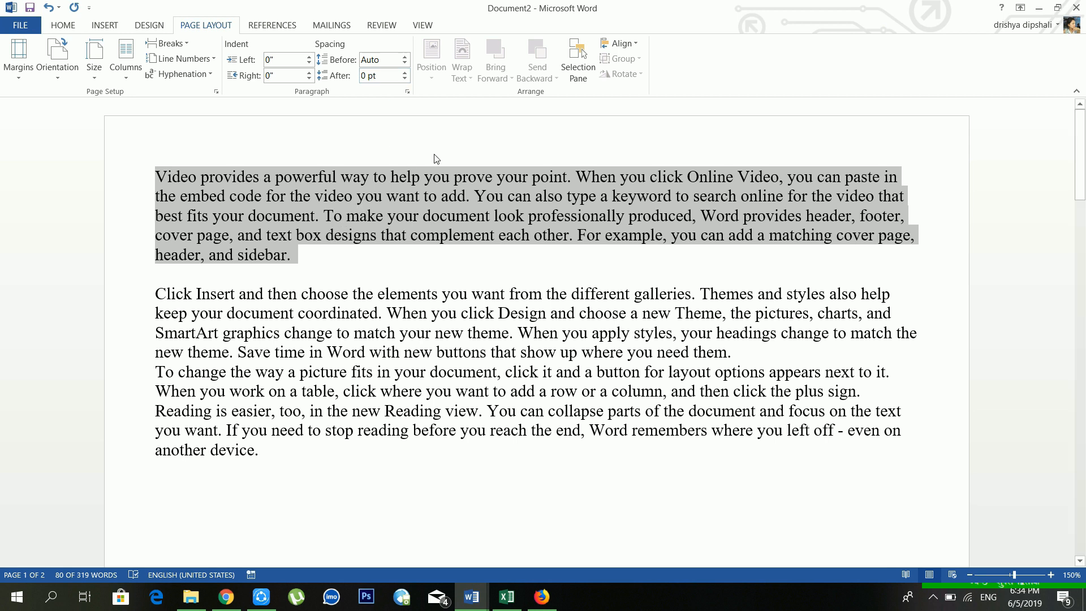
pyautogui.click(457, 196)
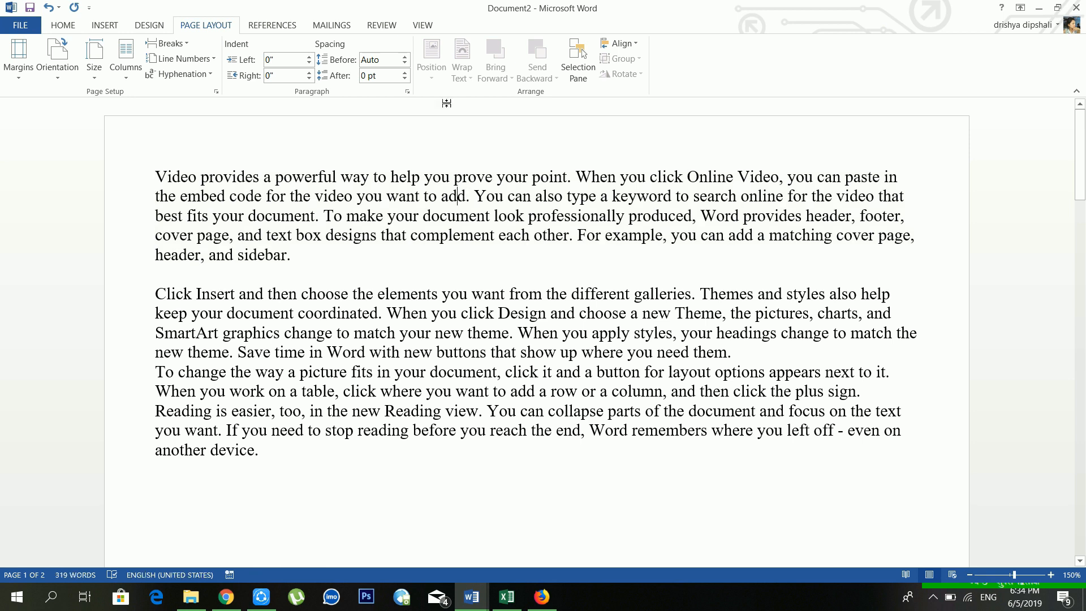
pyautogui.click(331, 265)
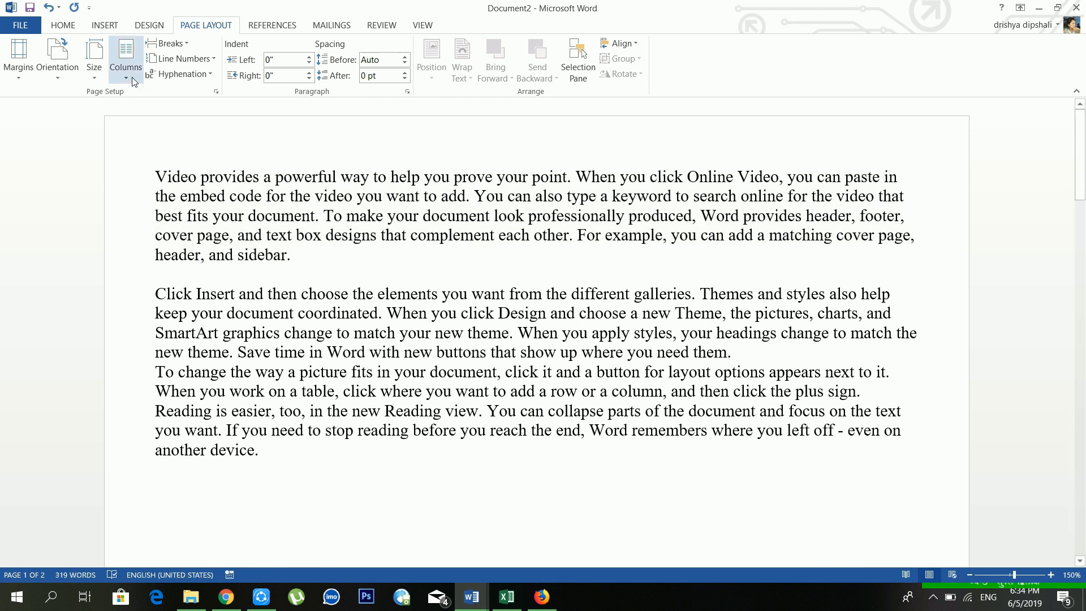
# Step: Draw a rectangle shape over the opening paragraph
pyautogui.click(104, 24)
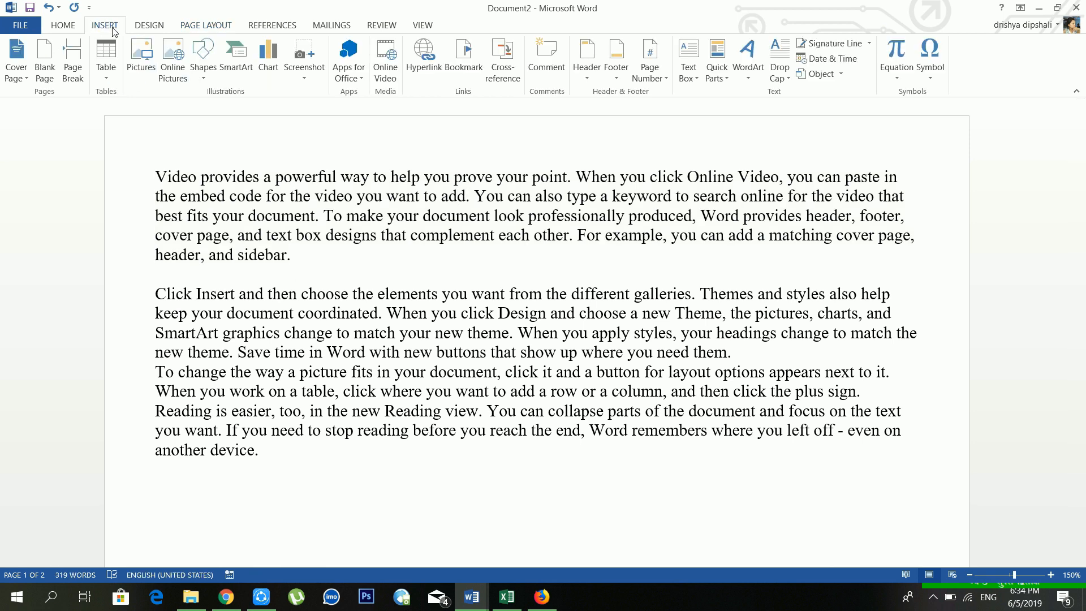
pyautogui.click(203, 71)
pyautogui.click(253, 120)
pyautogui.moveTo(276, 164); pyautogui.dragTo(394, 312)
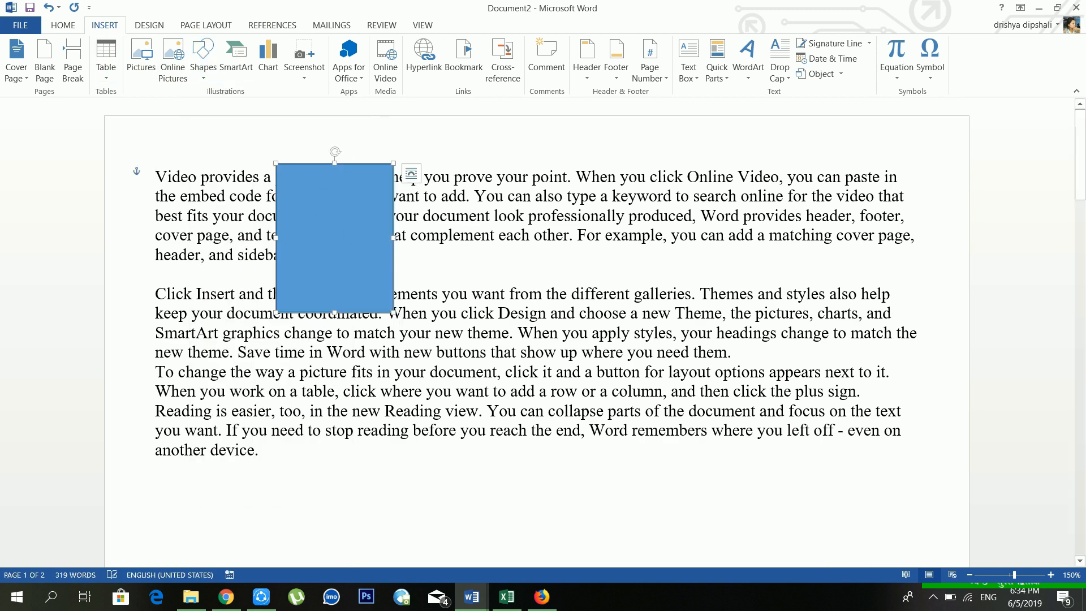
# Step: Check the rectangle's Wrap Text options, then open the Zoom dialog from View
pyautogui.click(716, 79)
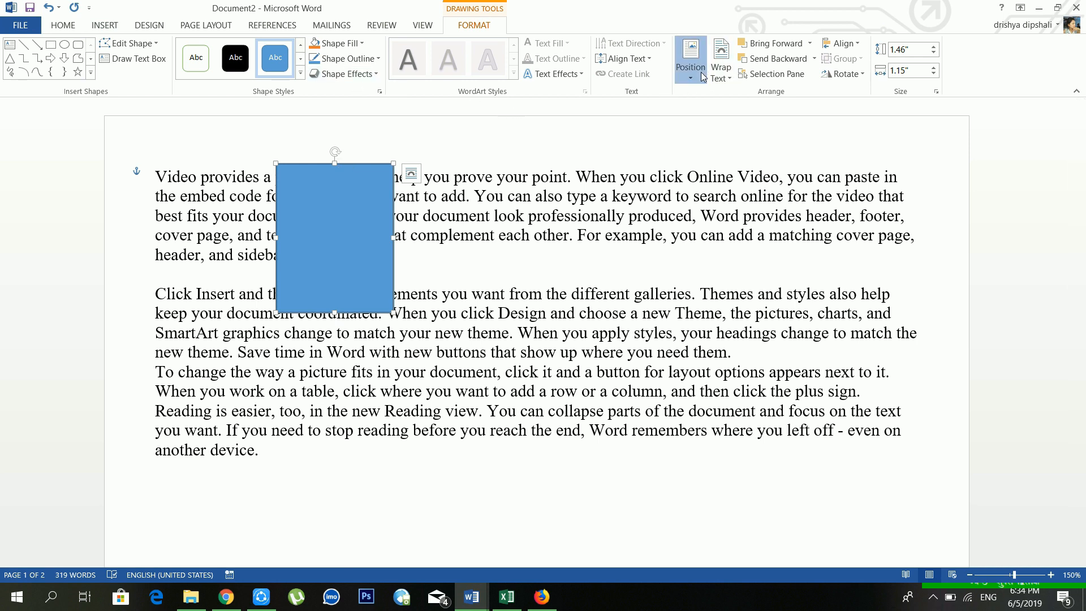
pyautogui.click(493, 181)
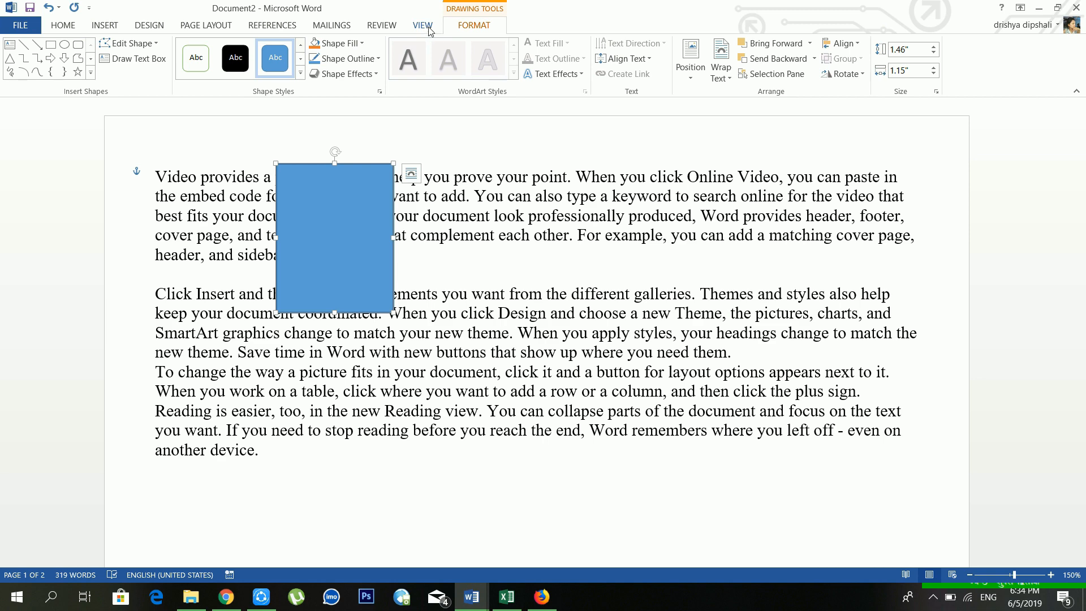
pyautogui.click(425, 27)
pyautogui.click(236, 56)
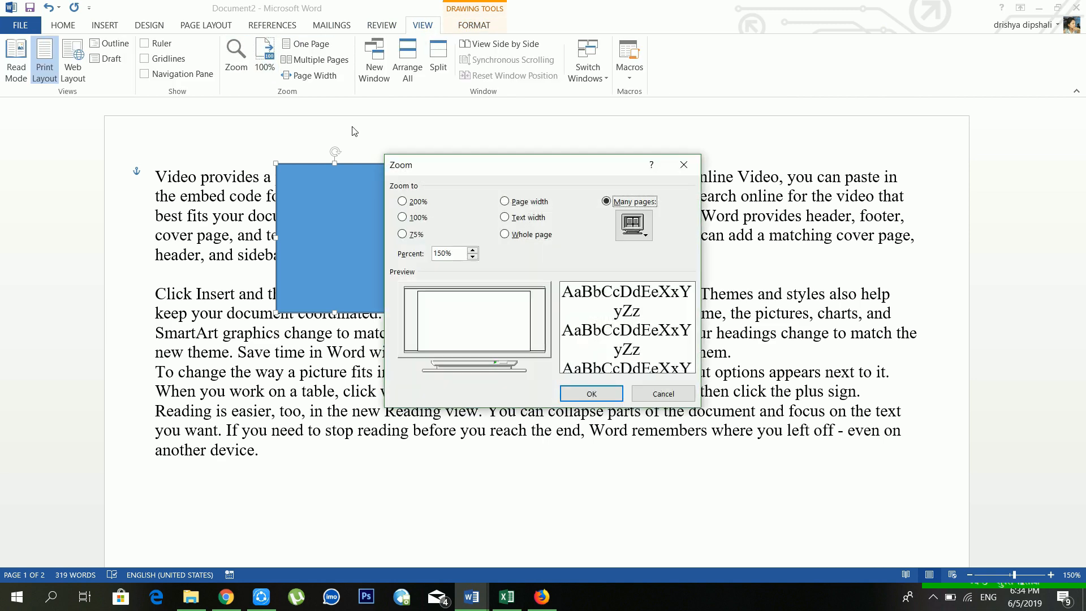
# Step: Zoom the document to 50% and show the rectangle's Position choices
pyautogui.doubleClick(461, 255)
pyautogui.write('5')
pyautogui.press('Return')
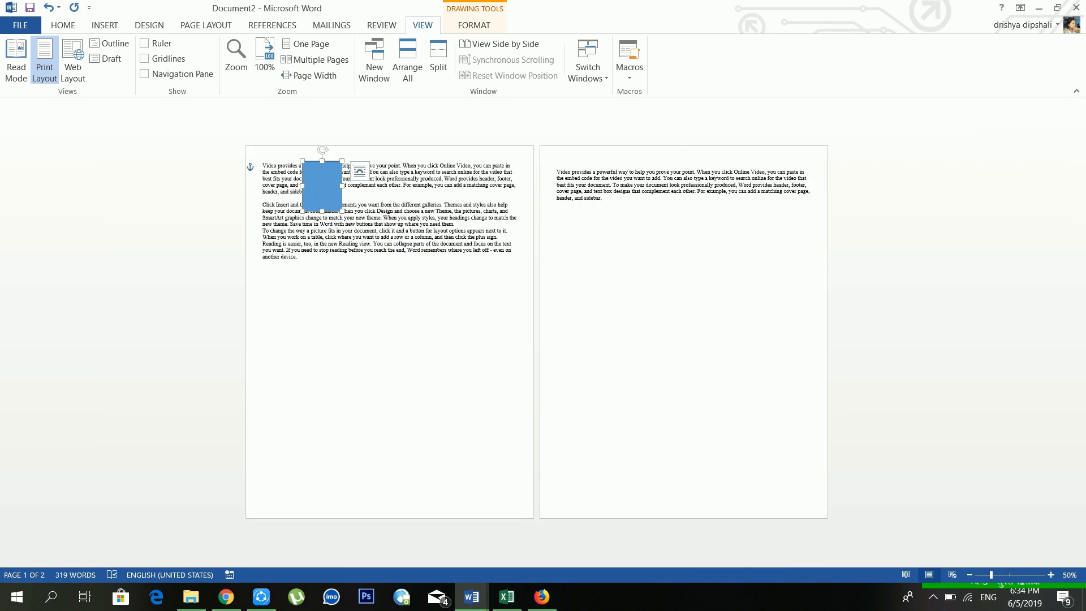
pyautogui.click(459, 26)
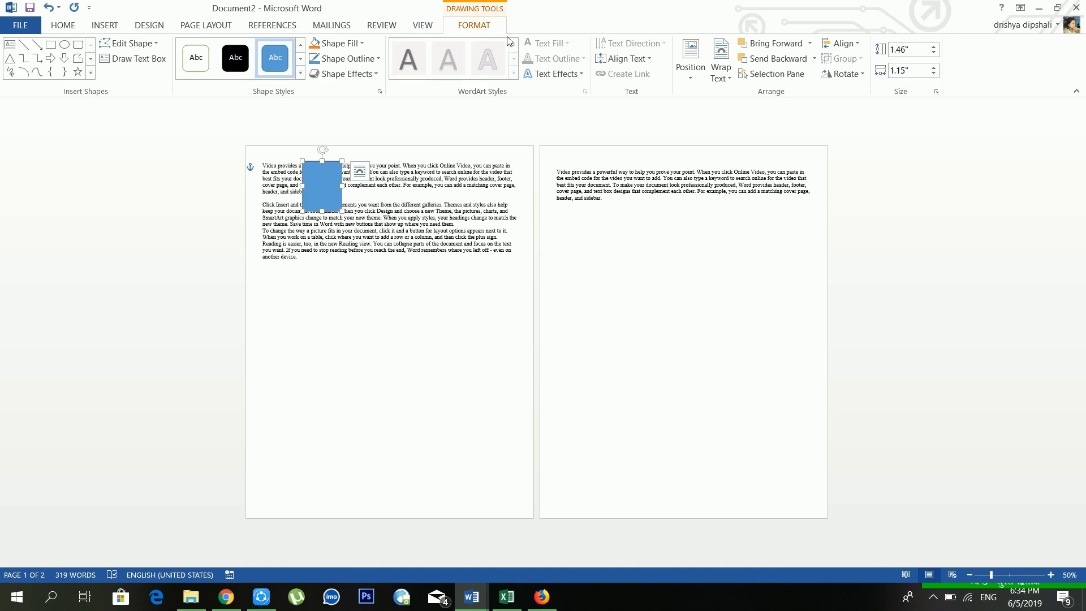
pyautogui.click(687, 73)
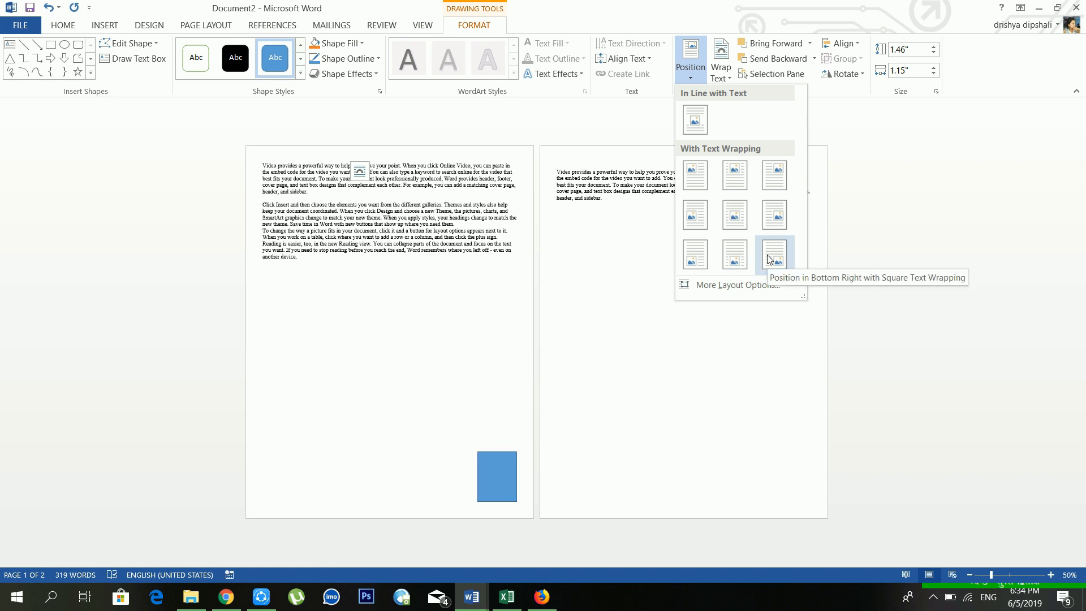
# Step: Move the blue rectangle to the Middle Center position on page one
pyautogui.click(739, 219)
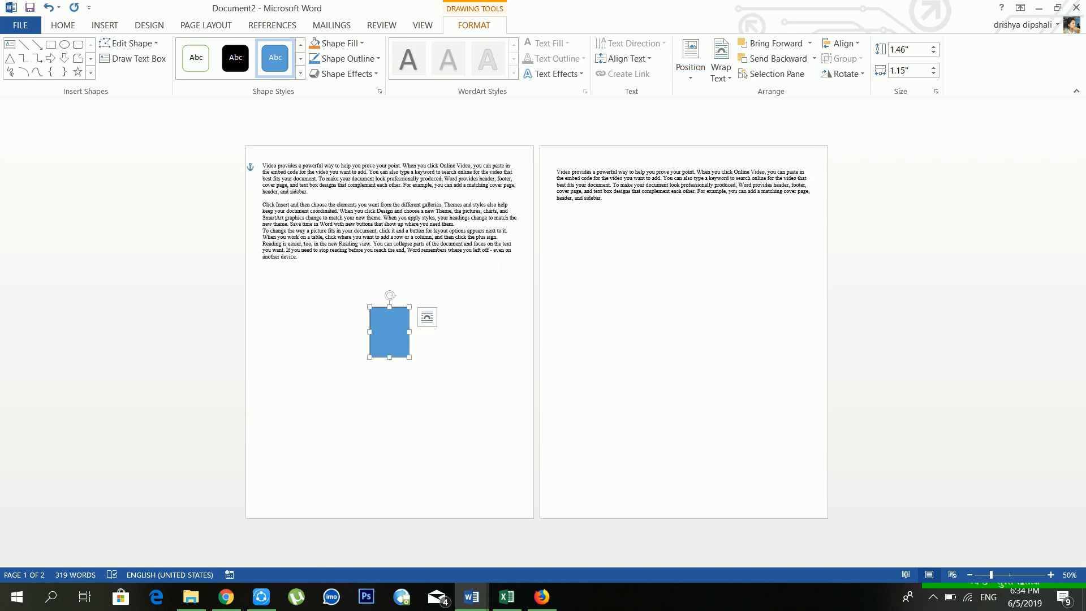
pyautogui.click(726, 79)
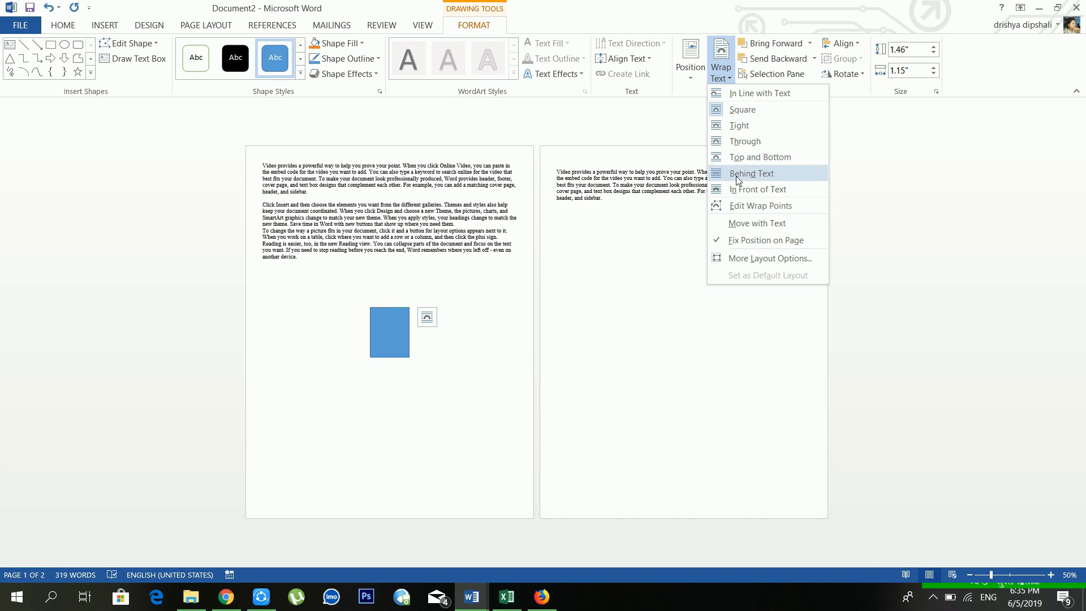
pyautogui.click(735, 176)
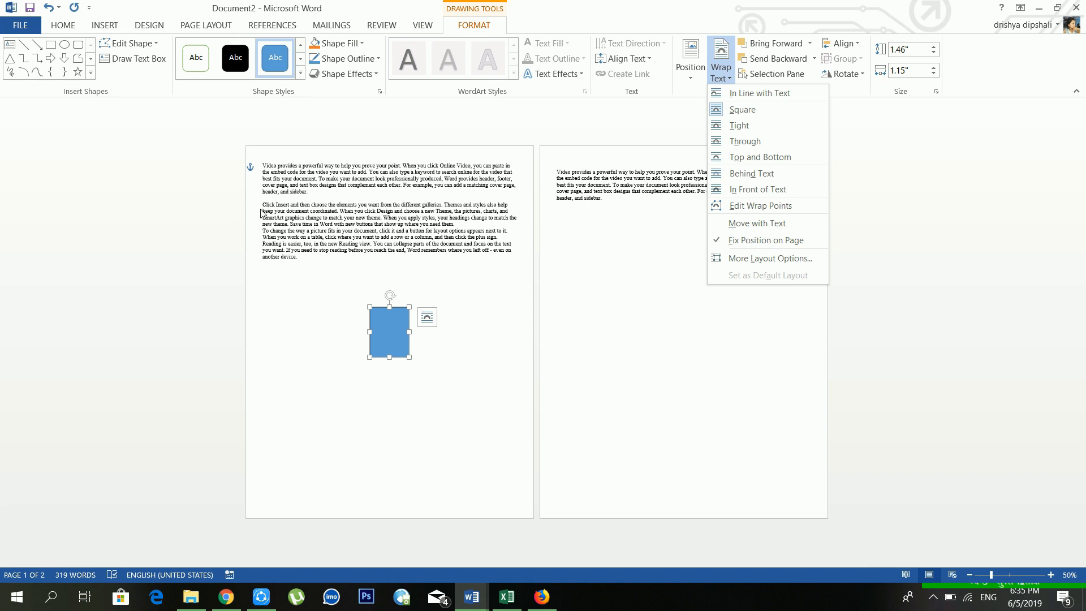
pyautogui.click(328, 193)
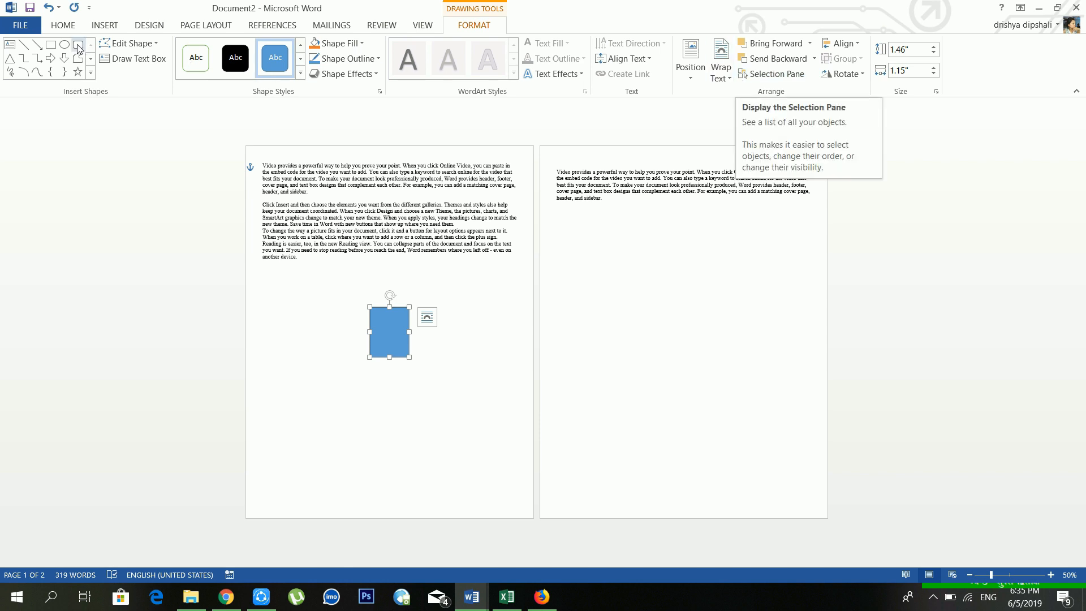
pyautogui.click(64, 58)
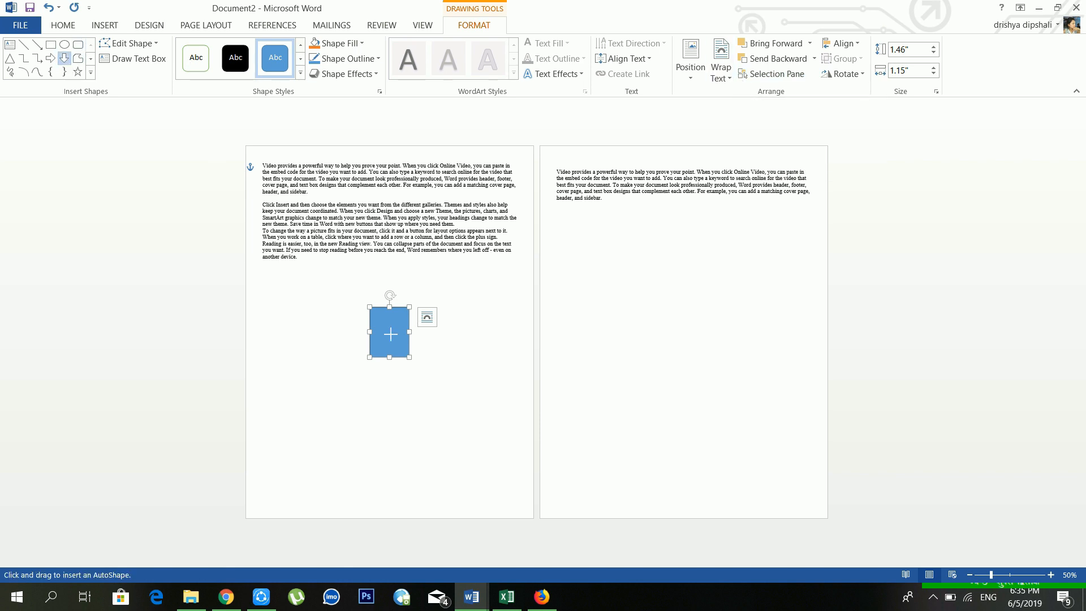
# Step: Draw a down arrow overlapping the rectangle and zoom back to 100%
pyautogui.moveTo(382, 325); pyautogui.dragTo(463, 396)
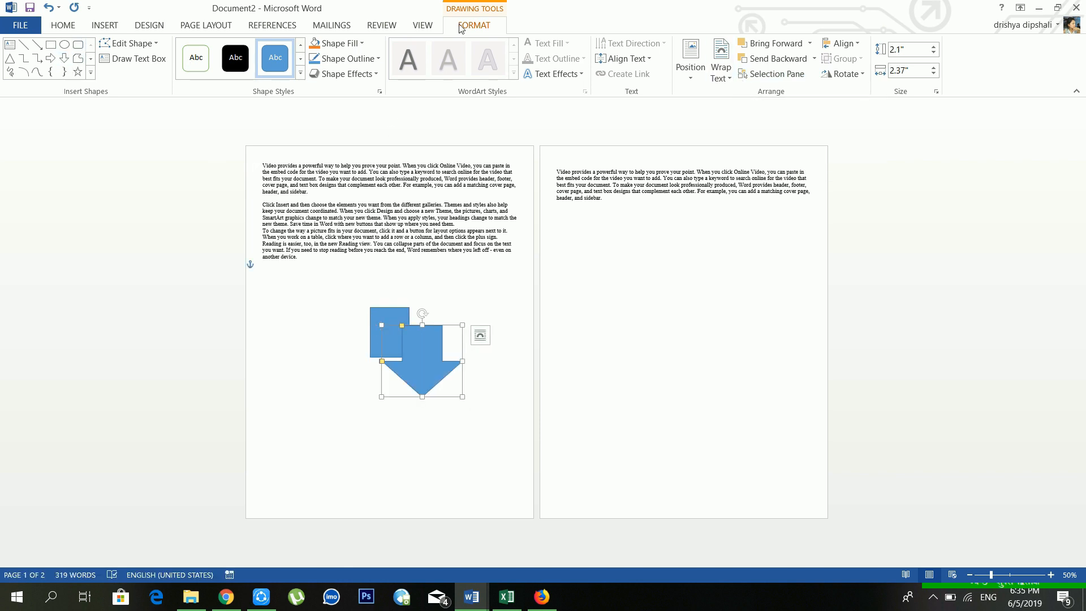
pyautogui.click(422, 25)
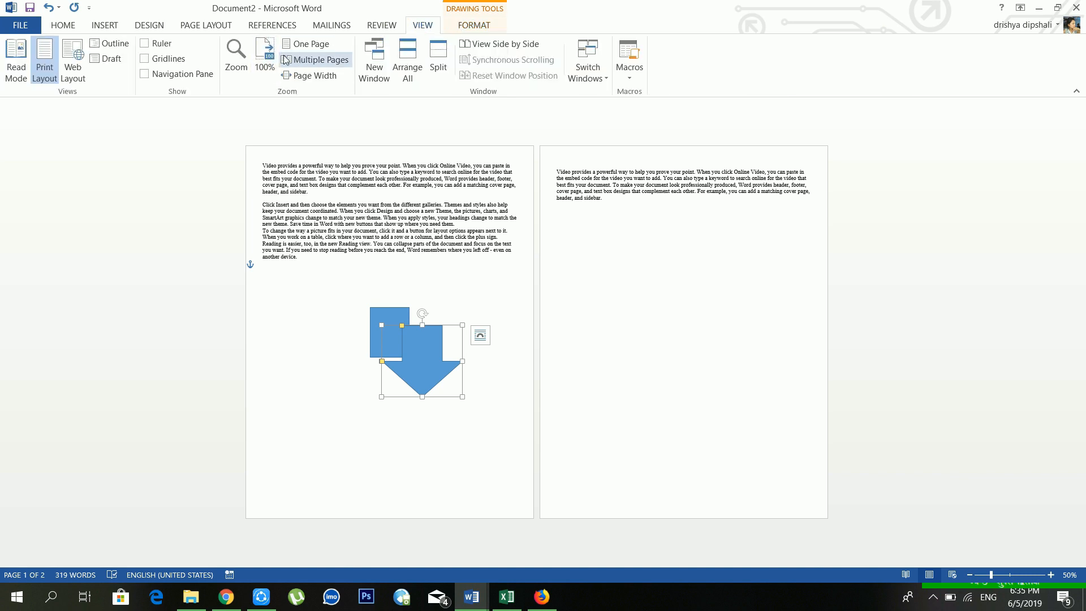
pyautogui.click(273, 52)
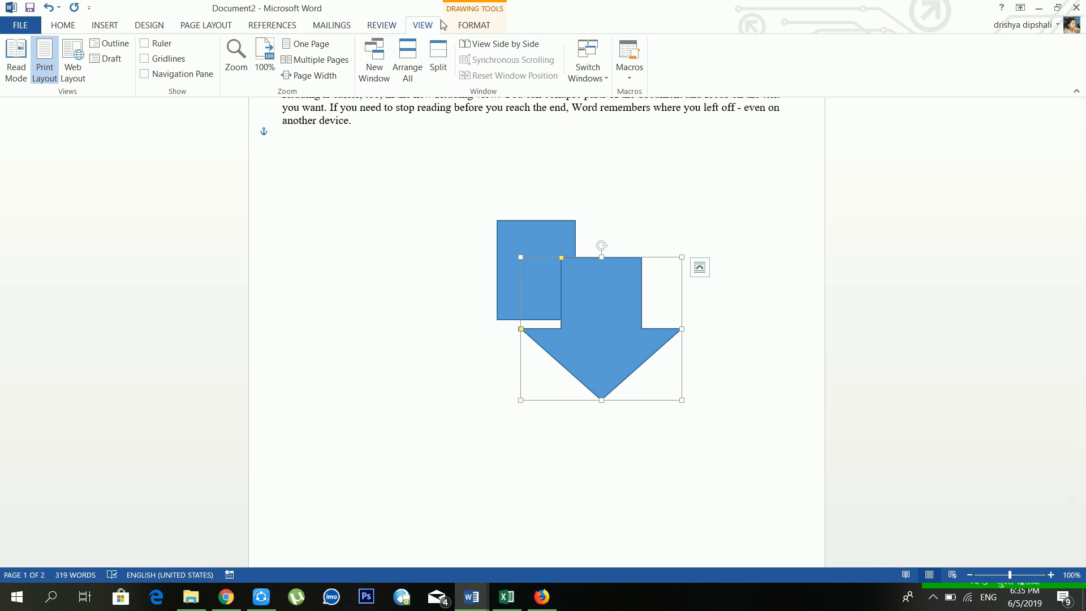
# Step: Select the blue square, nudge it off the arrow, then put it back overlapping
pyautogui.click(463, 25)
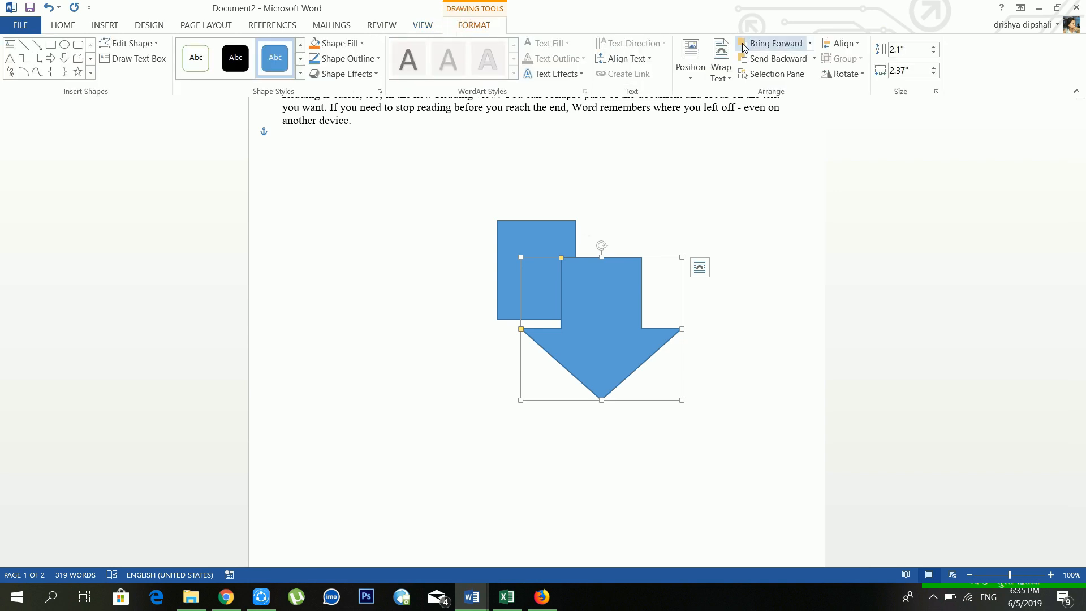
pyautogui.click(560, 233)
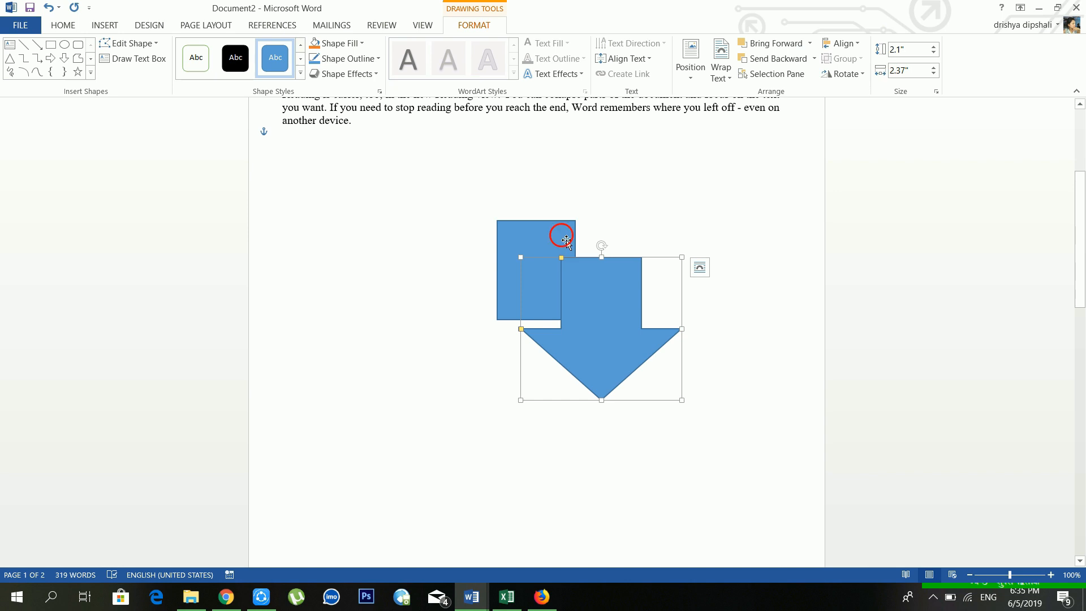
pyautogui.click(164, 25)
pyautogui.click(201, 25)
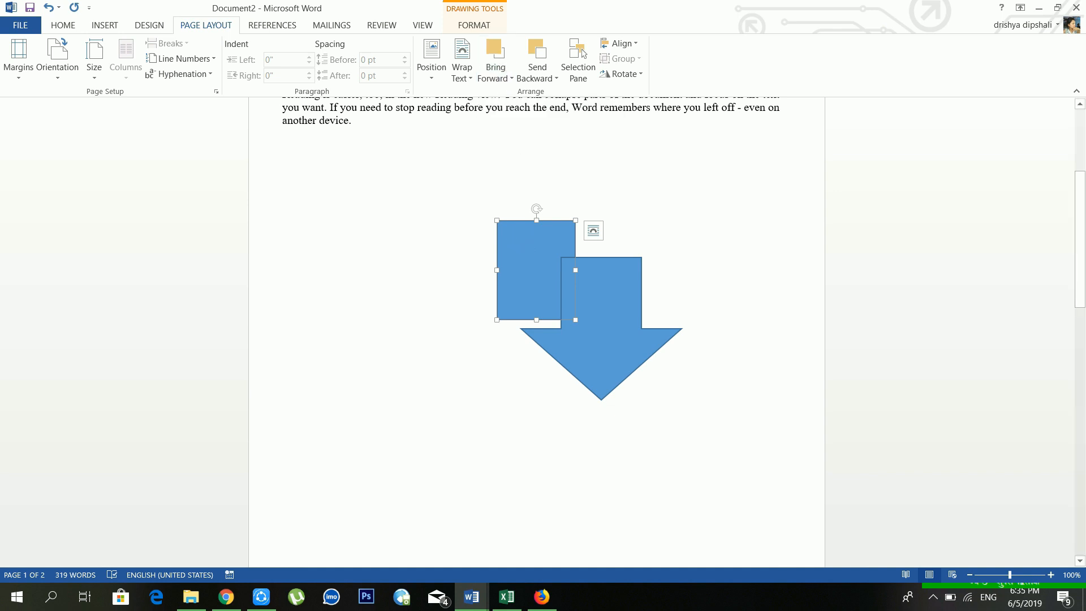
pyautogui.moveTo(564, 272)
pyautogui.mouseDown()
pyautogui.moveTo(517, 241)
pyautogui.moveTo(569, 283)
pyautogui.mouseUp()
pyautogui.click(592, 304)
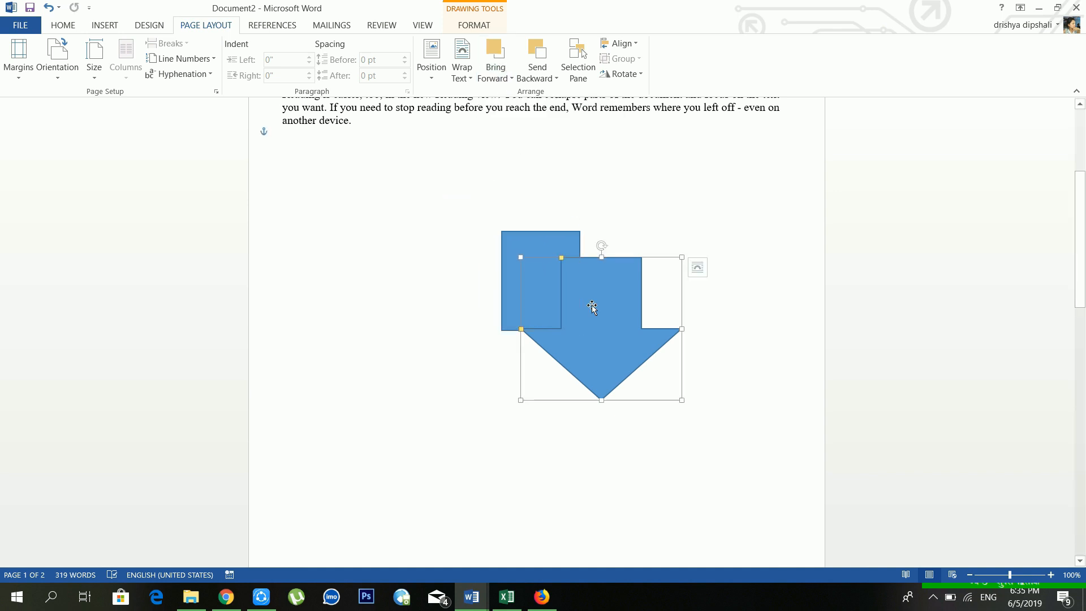
# Step: Send the square one layer behind the arrow after briefly bringing it forward
pyautogui.click(536, 249)
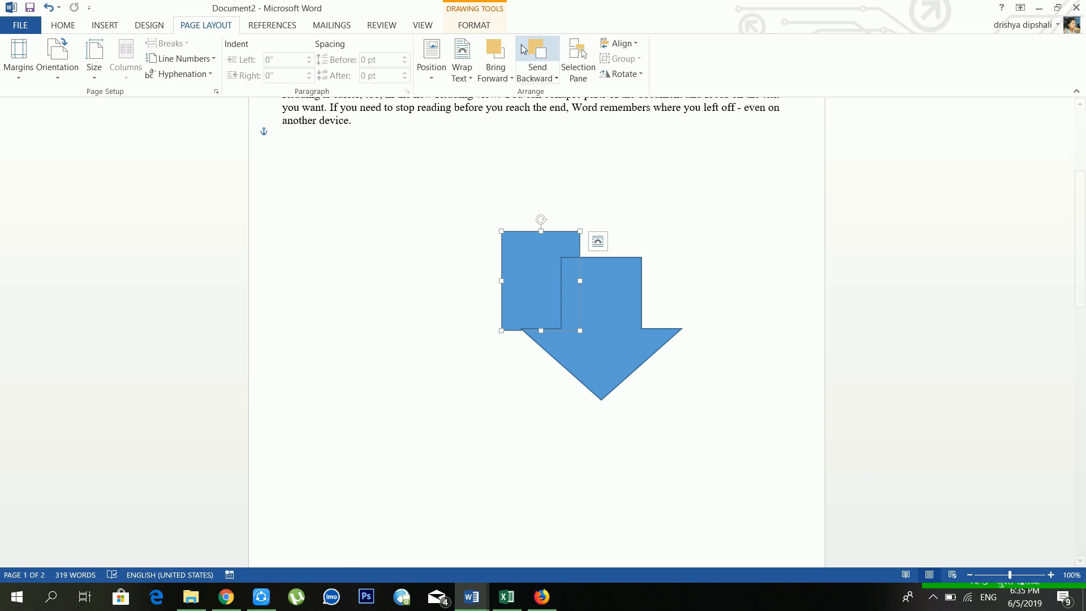
pyautogui.click(494, 48)
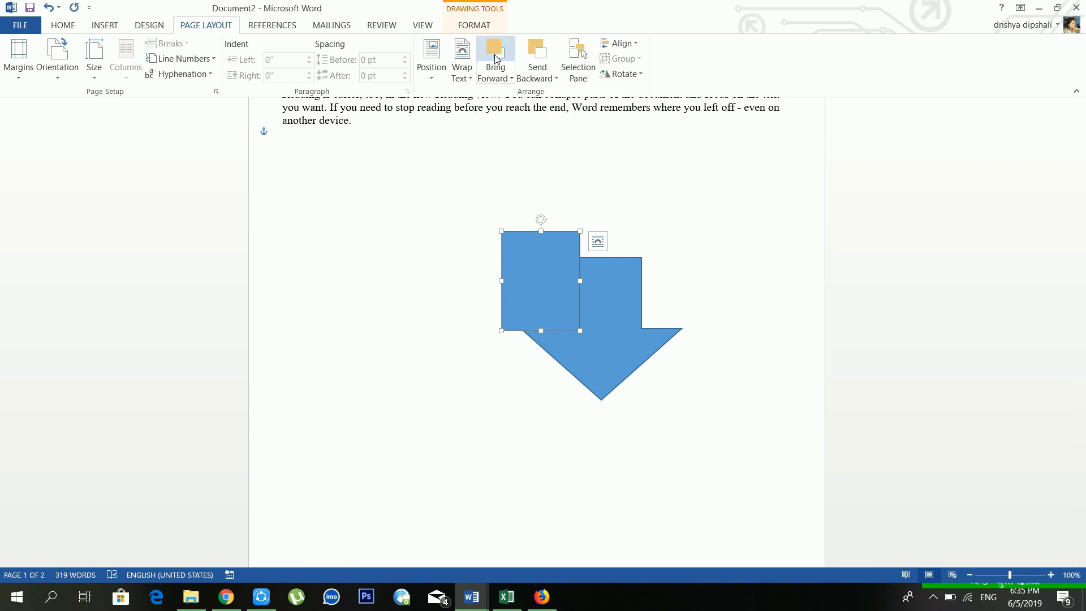
pyautogui.click(497, 77)
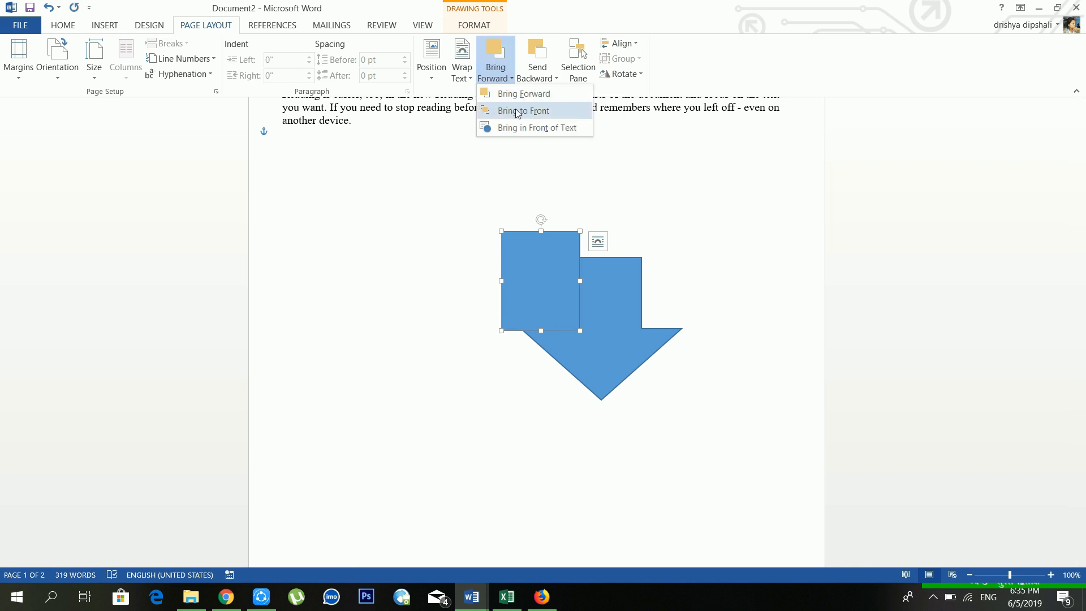
pyautogui.click(544, 254)
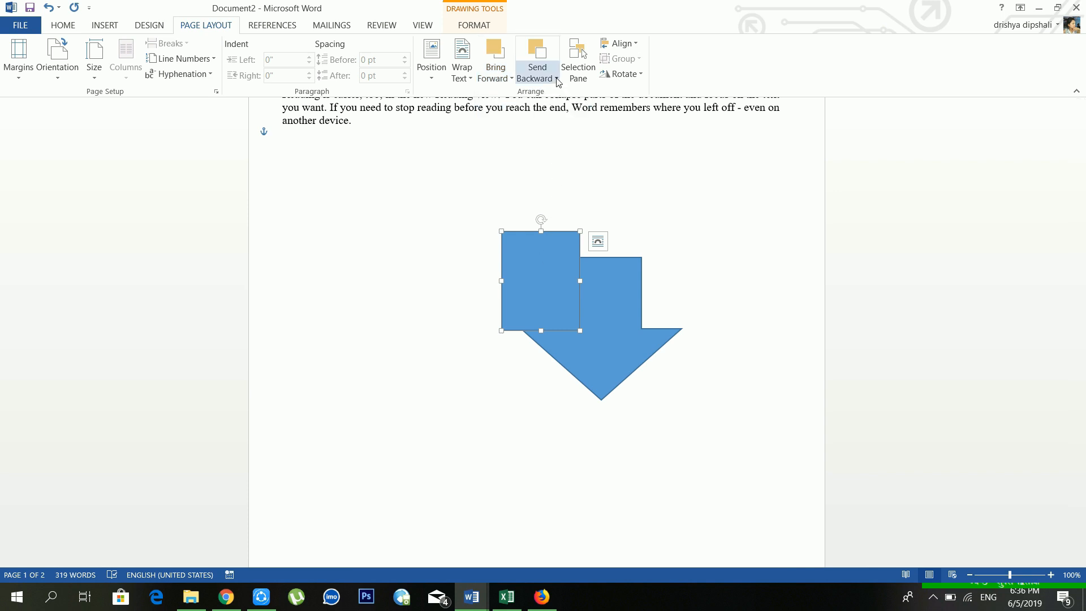
pyautogui.click(618, 317)
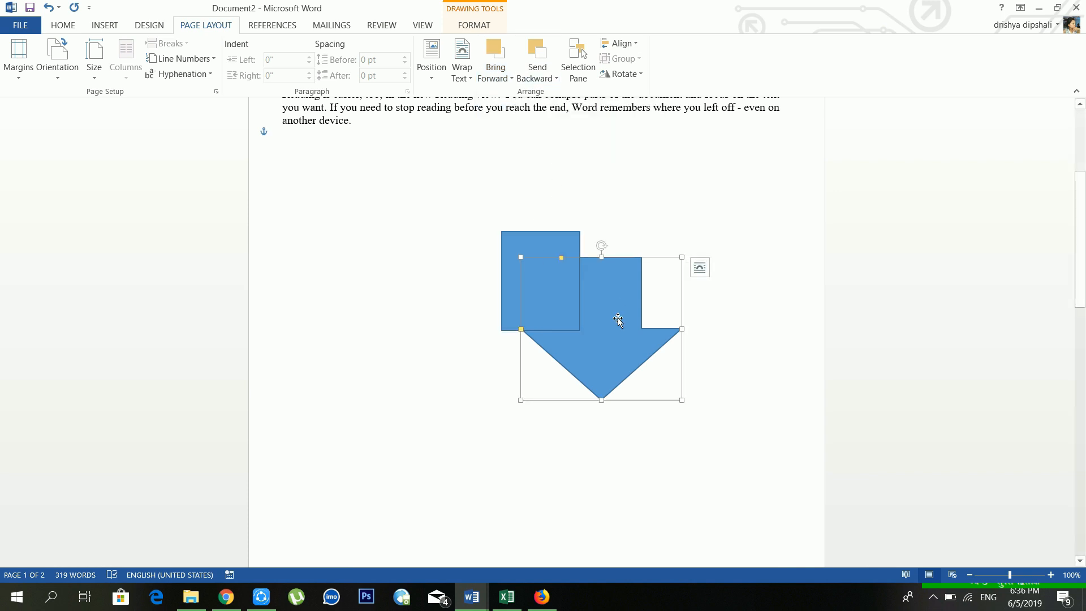
pyautogui.click(529, 249)
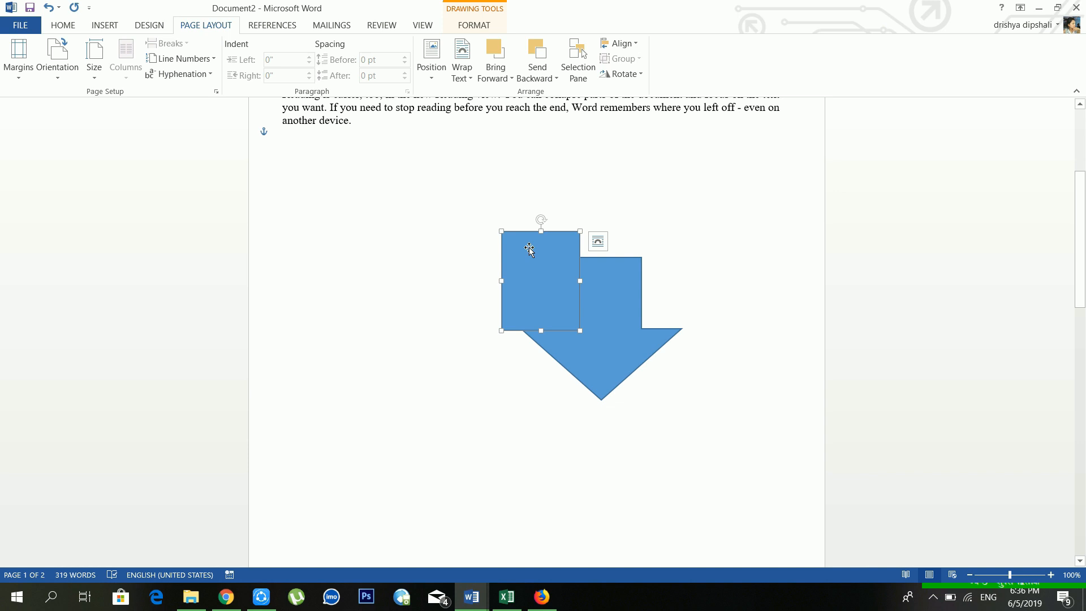
pyautogui.click(546, 79)
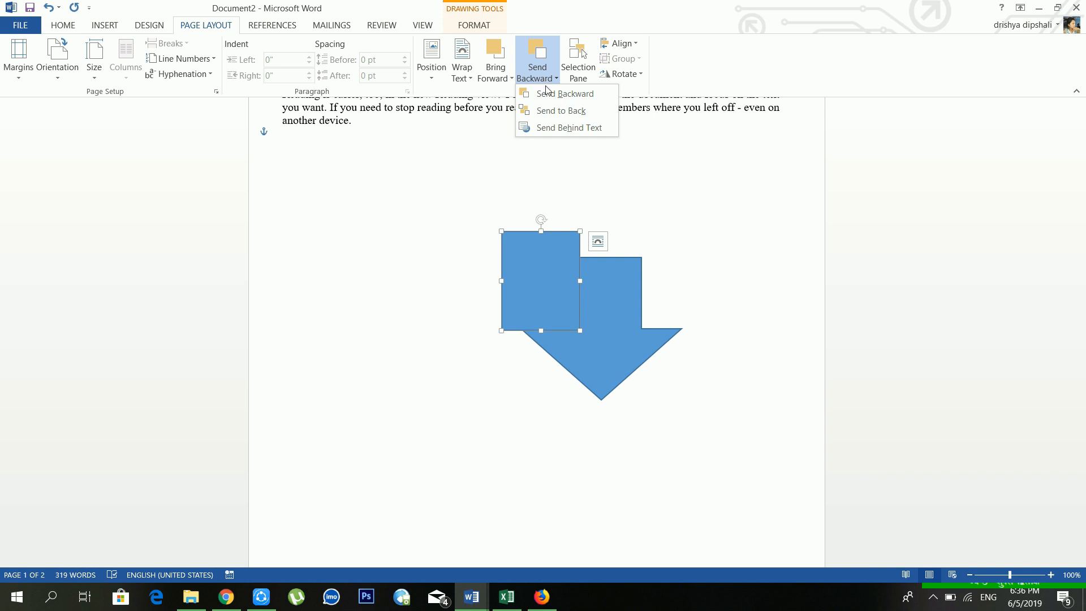
pyautogui.click(551, 94)
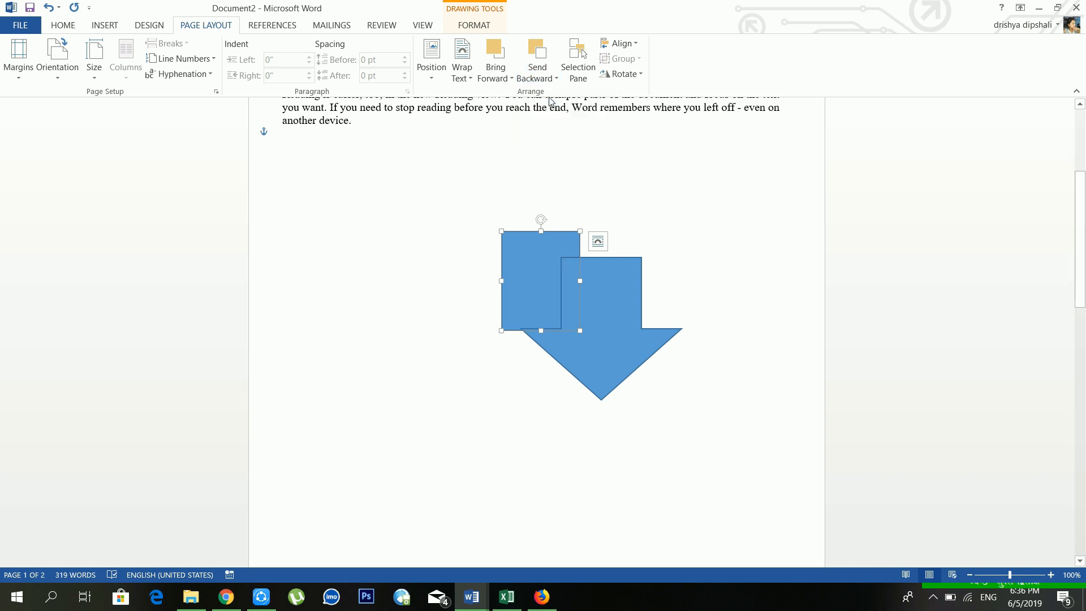
pyautogui.click(576, 65)
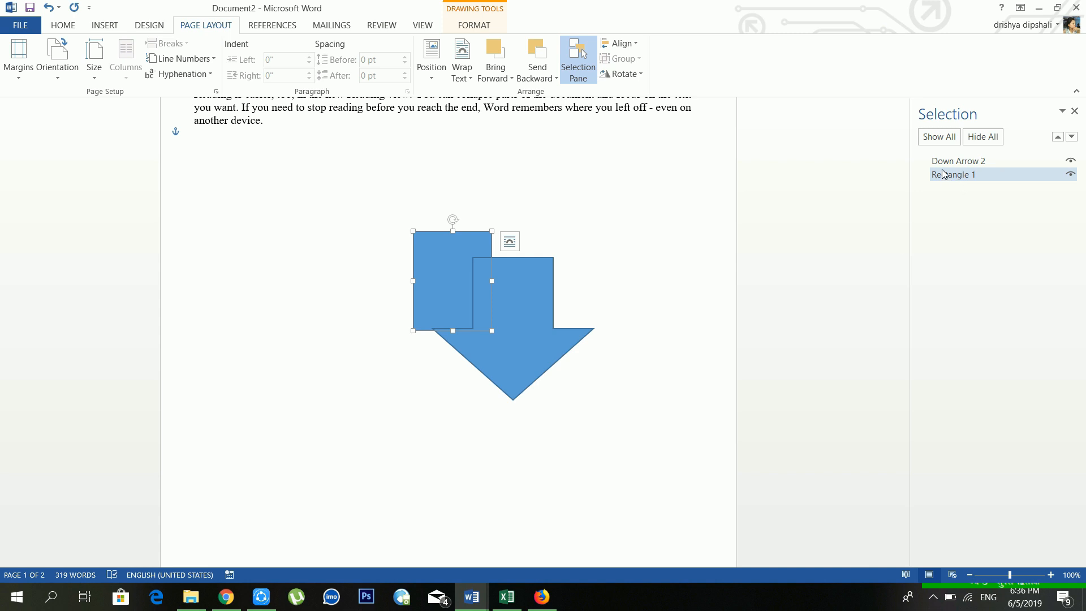
pyautogui.click(982, 138)
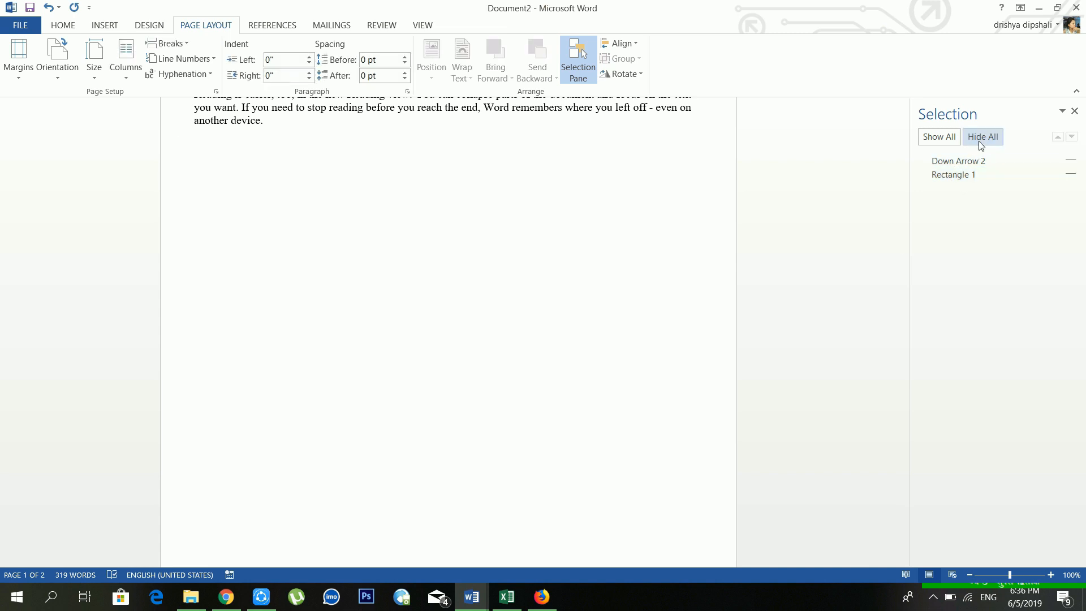
pyautogui.click(948, 143)
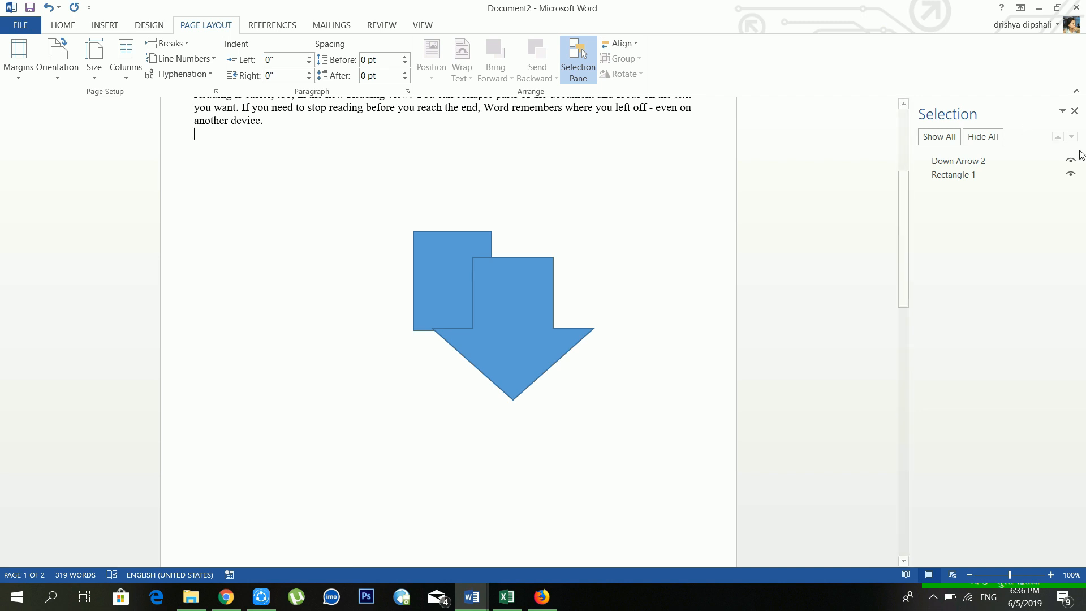
pyautogui.click(1075, 111)
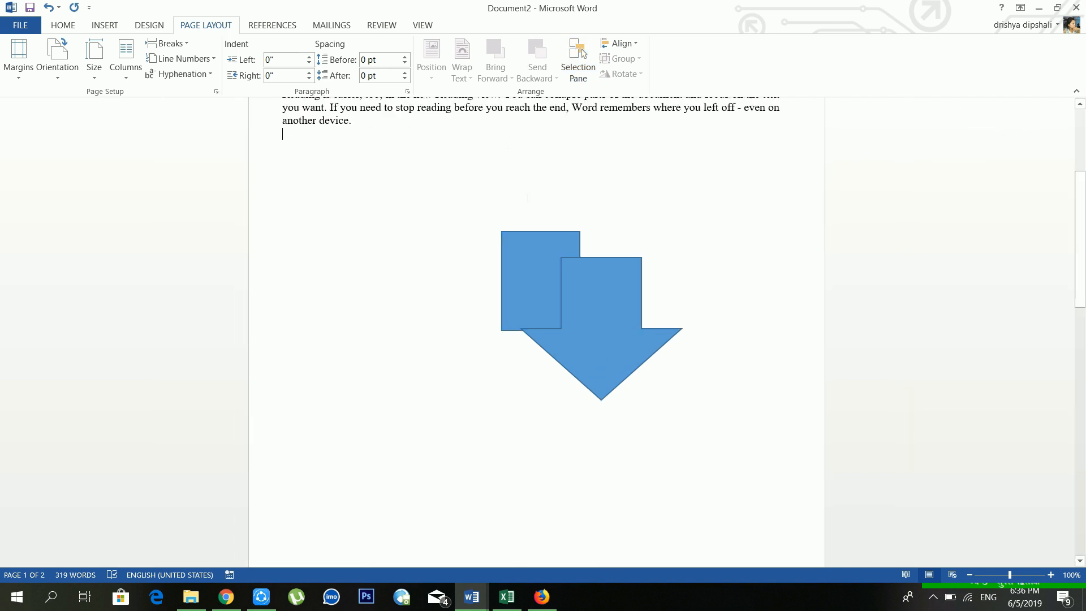
# Step: Open and dismiss the square's alignment choices without aligning, then deselect it
pyautogui.click(622, 48)
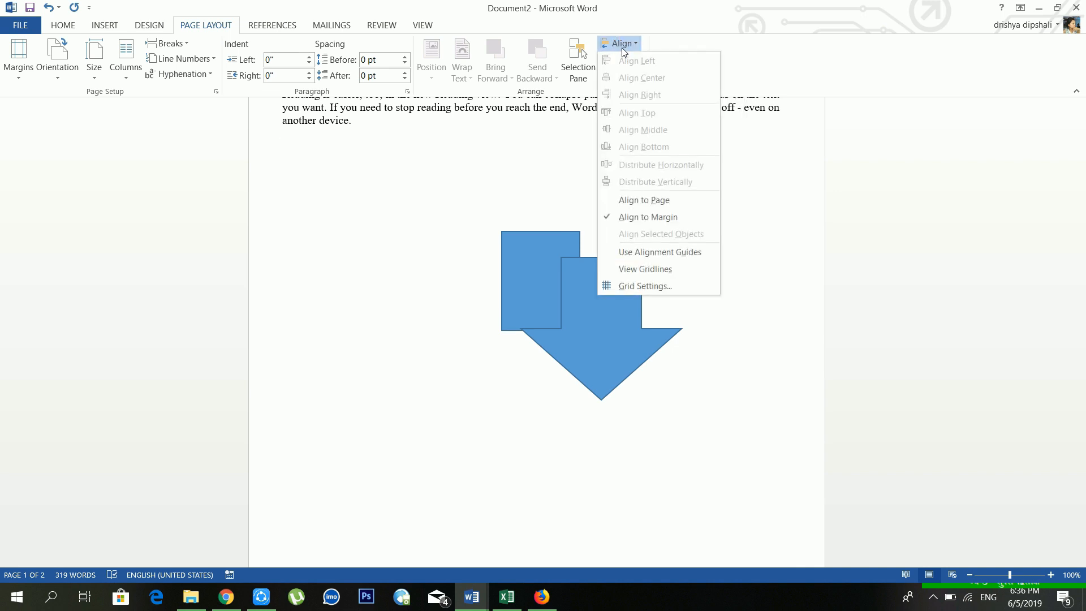
pyautogui.click(536, 252)
pyautogui.click(539, 252)
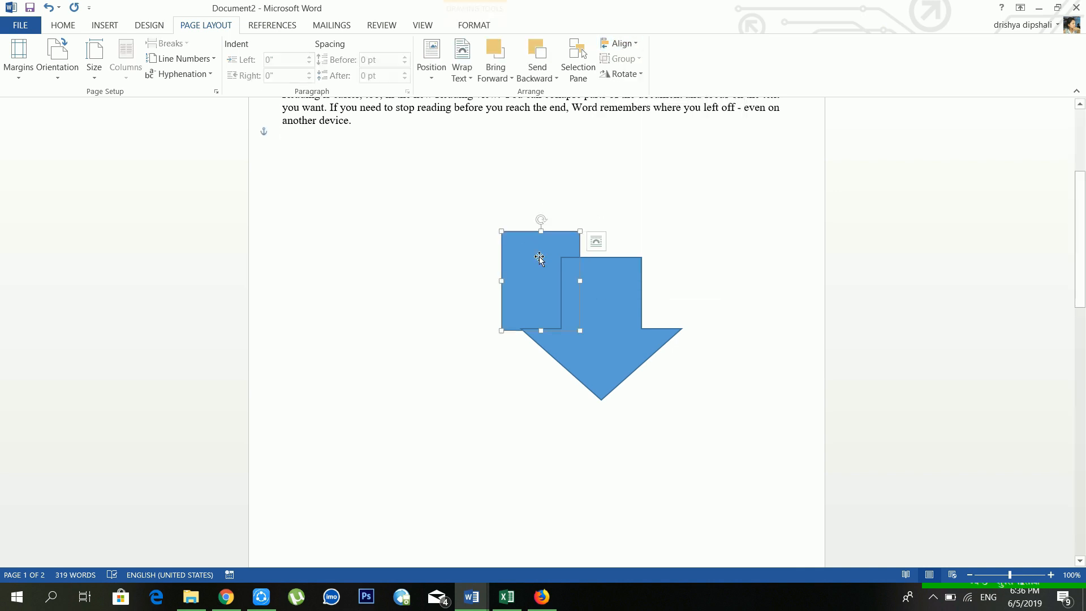
pyautogui.click(633, 43)
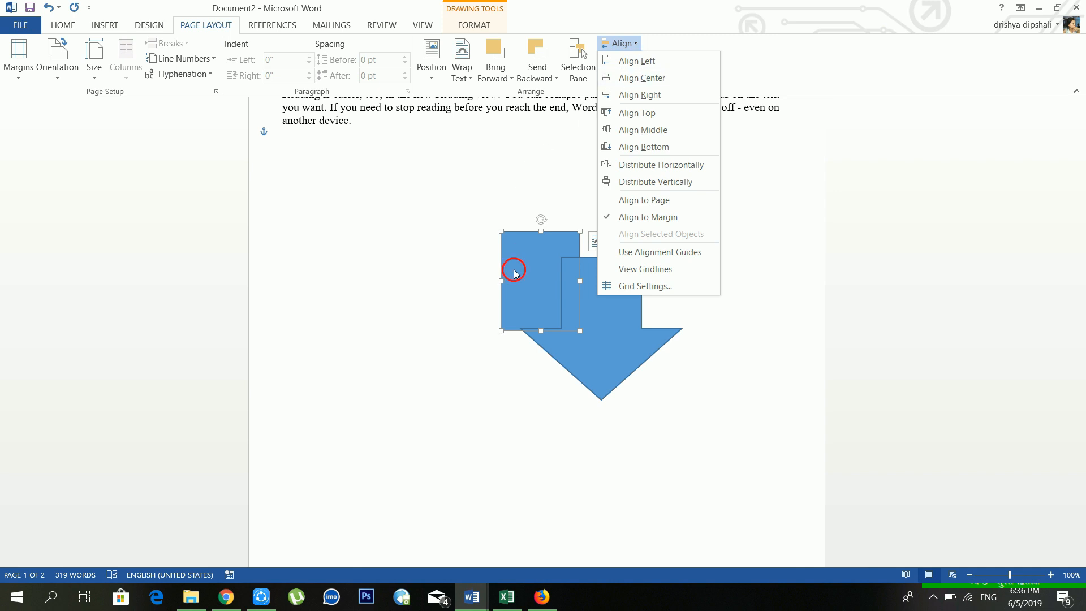
pyautogui.click(514, 269)
pyautogui.click(433, 73)
pyautogui.click(433, 74)
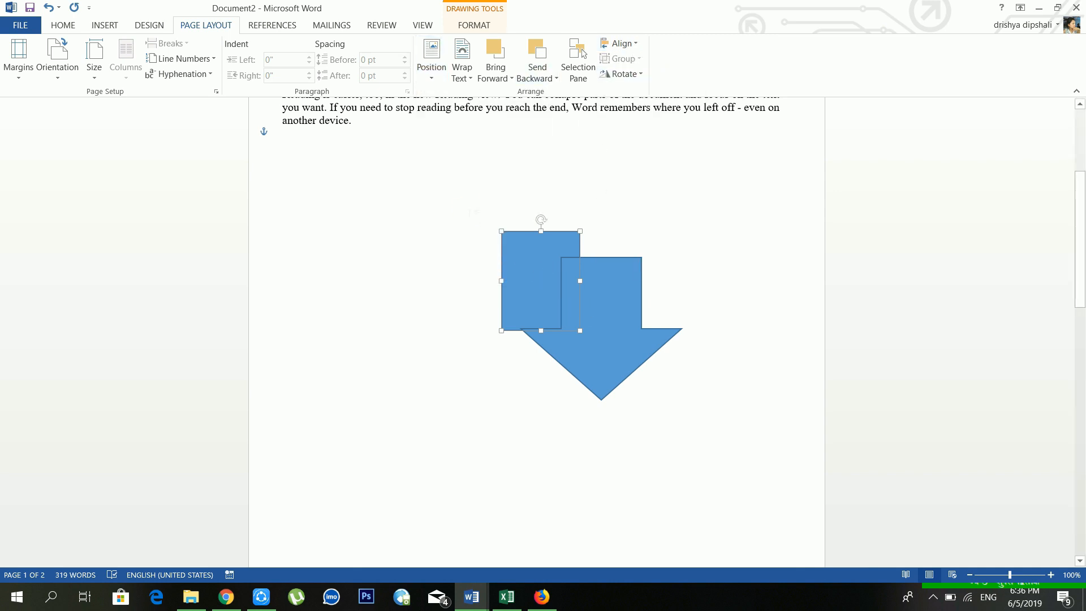
pyautogui.click(417, 134)
# Step: Marquee-select the square and arrow with Select Objects and group them
pyautogui.click(62, 25)
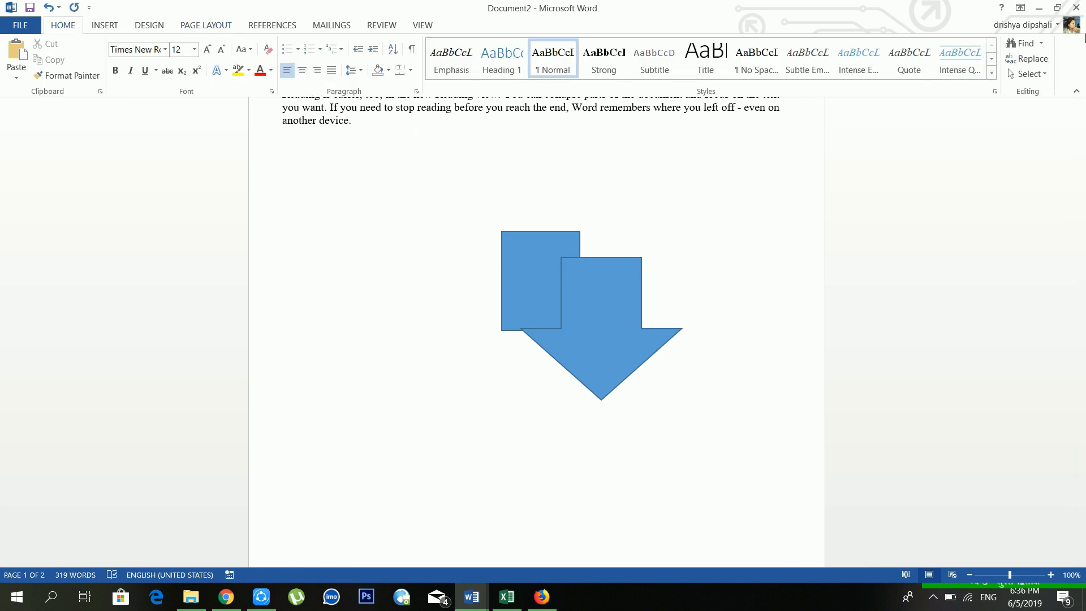
pyautogui.click(1025, 74)
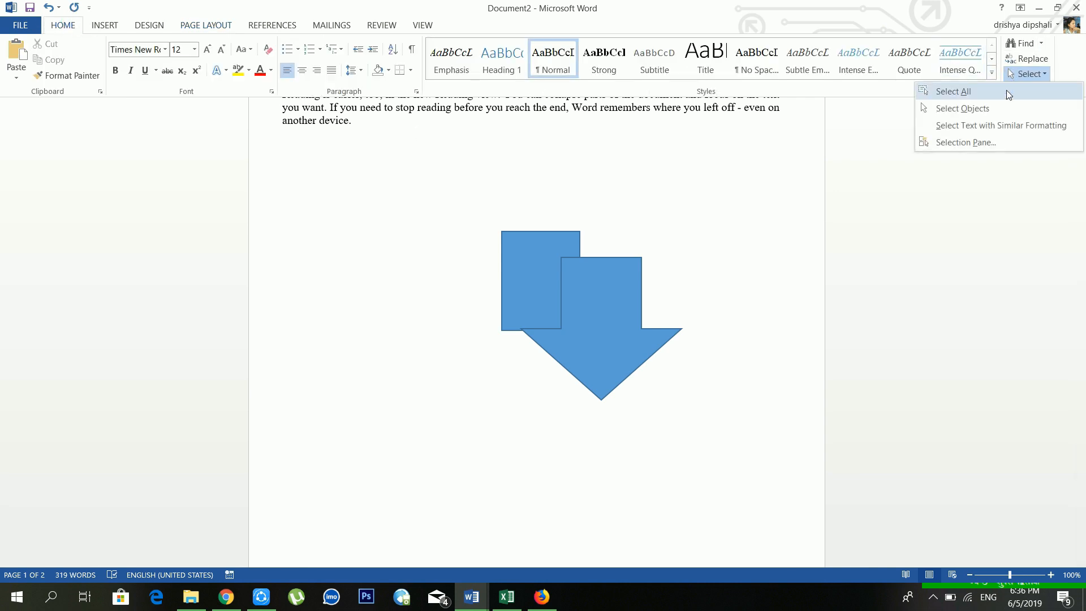
pyautogui.click(975, 108)
pyautogui.moveTo(444, 194); pyautogui.dragTo(711, 424)
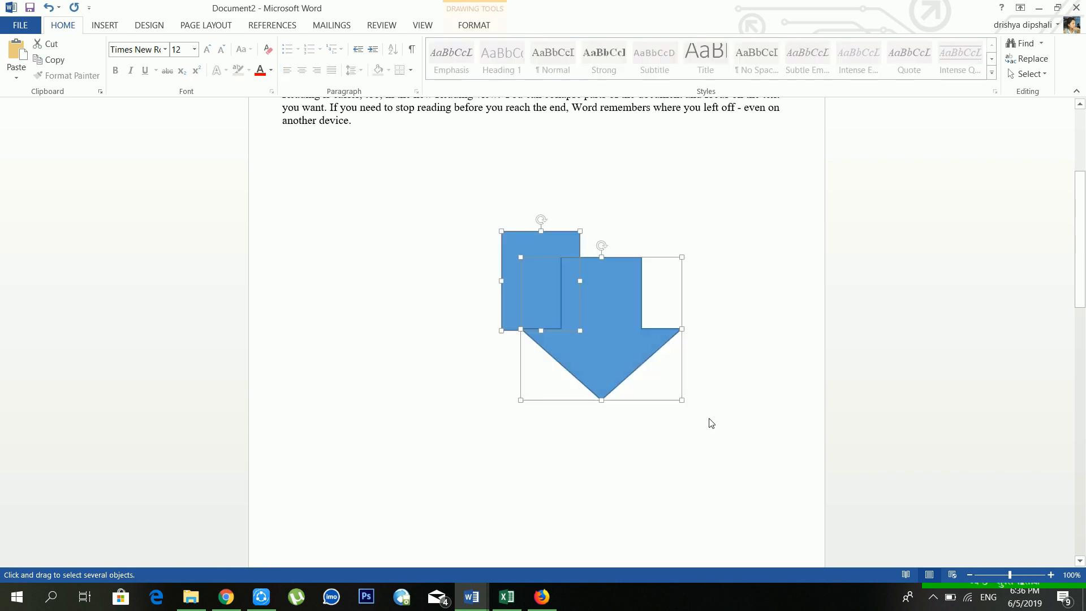
pyautogui.click(458, 30)
pyautogui.click(857, 63)
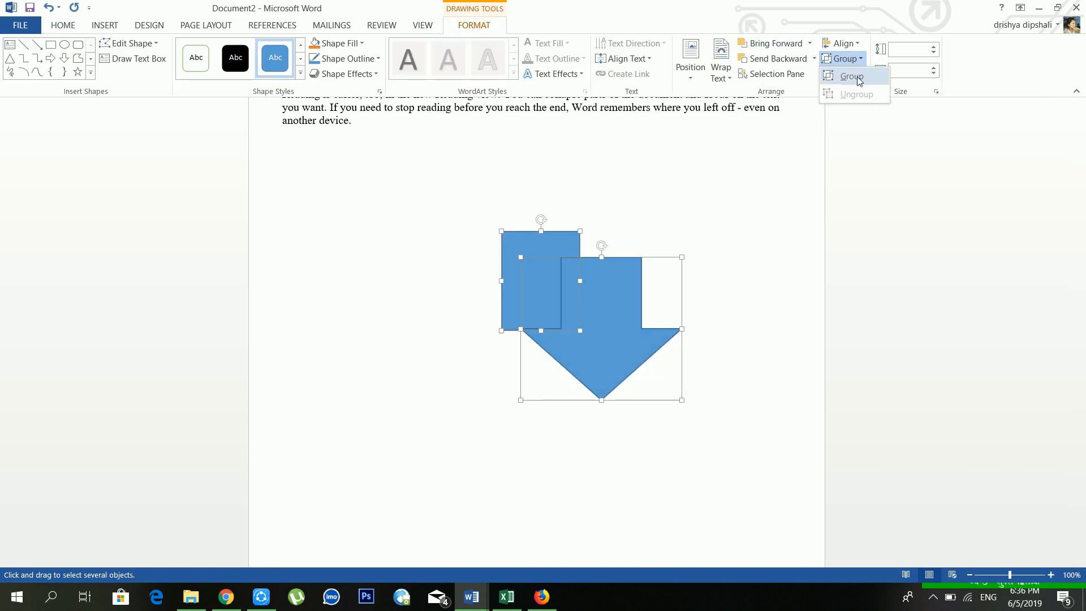
pyautogui.click(848, 74)
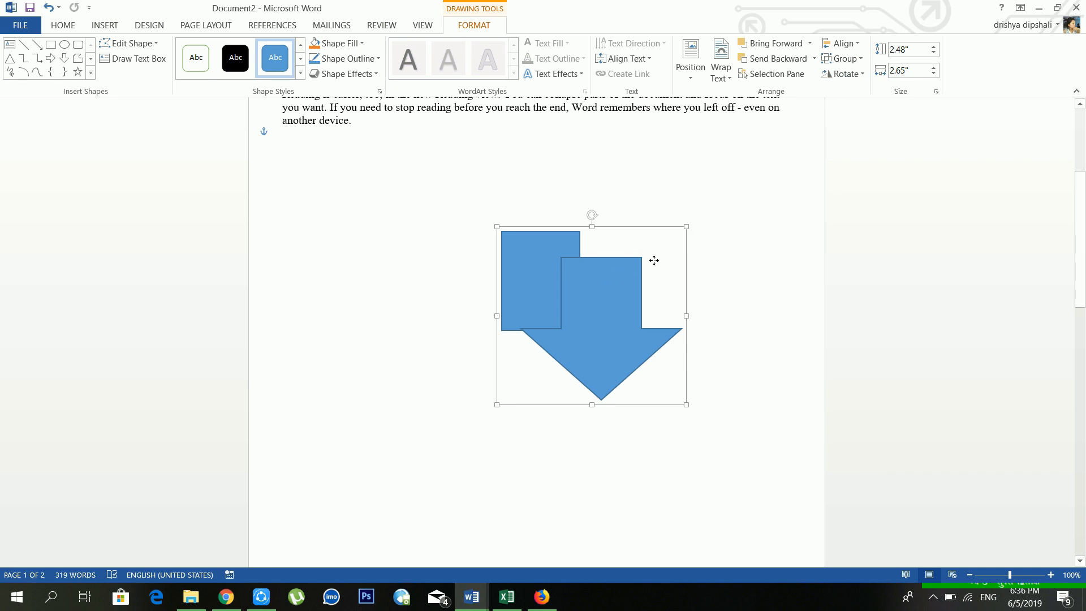
# Step: Drag the group up and left, then ungroup it into separate shapes
pyautogui.moveTo(611, 271); pyautogui.dragTo(512, 230)
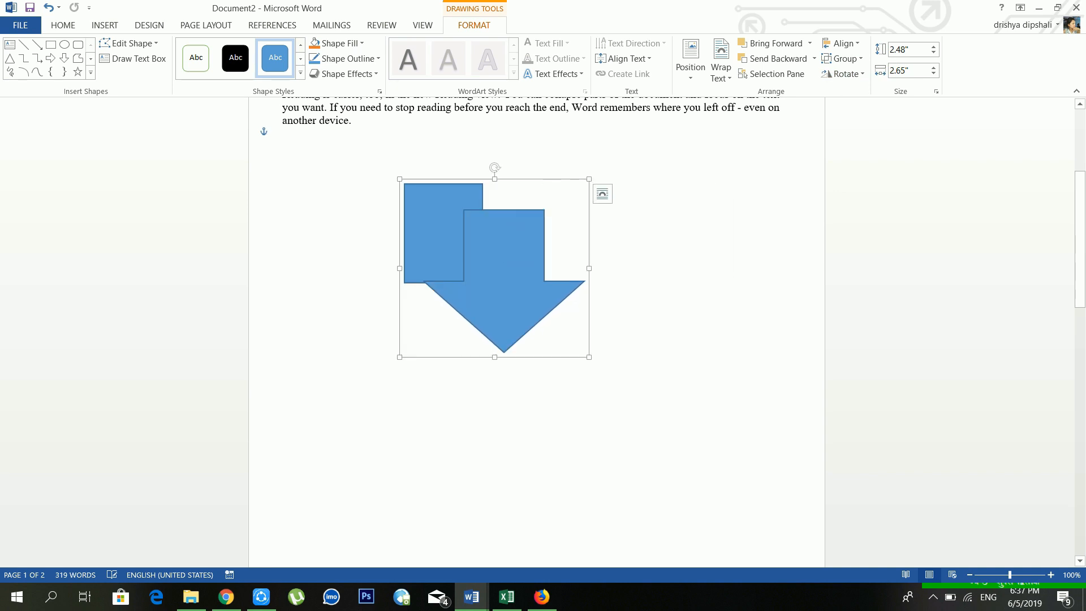
pyautogui.click(860, 60)
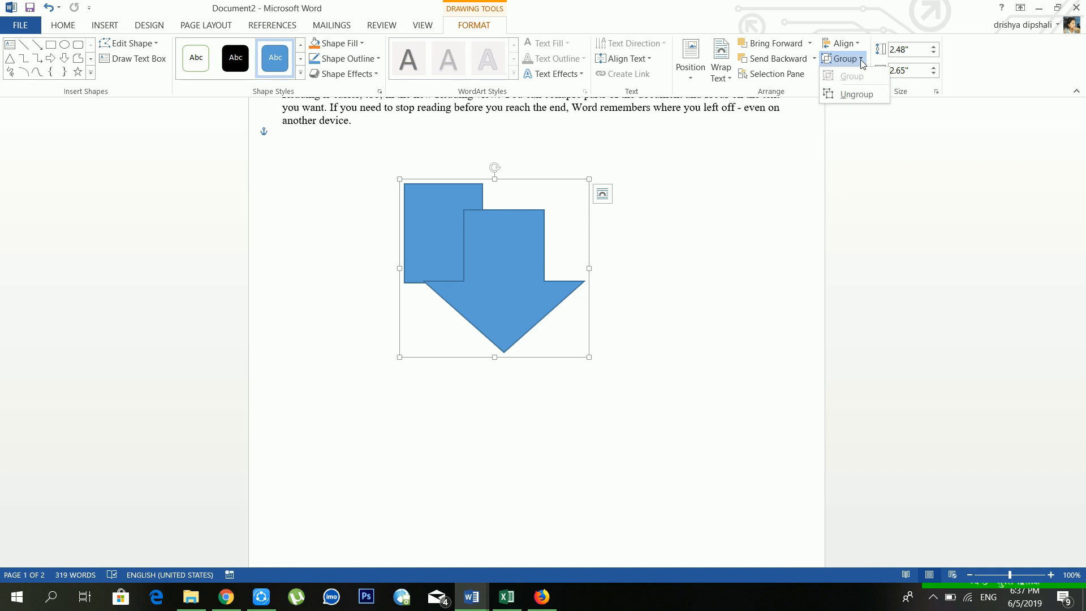
pyautogui.click(859, 95)
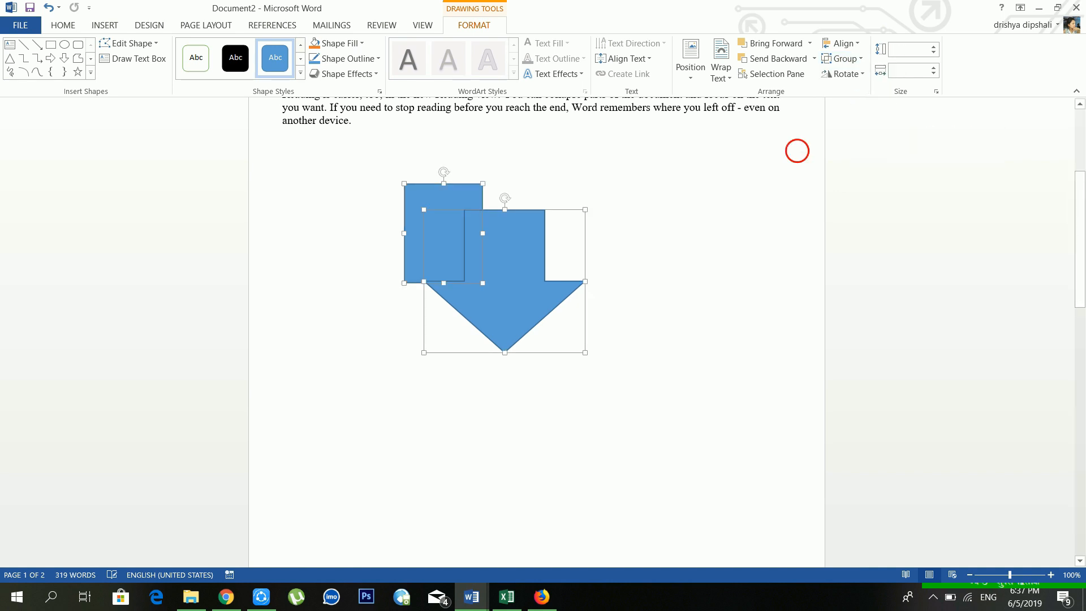
pyautogui.click(798, 150)
pyautogui.click(528, 252)
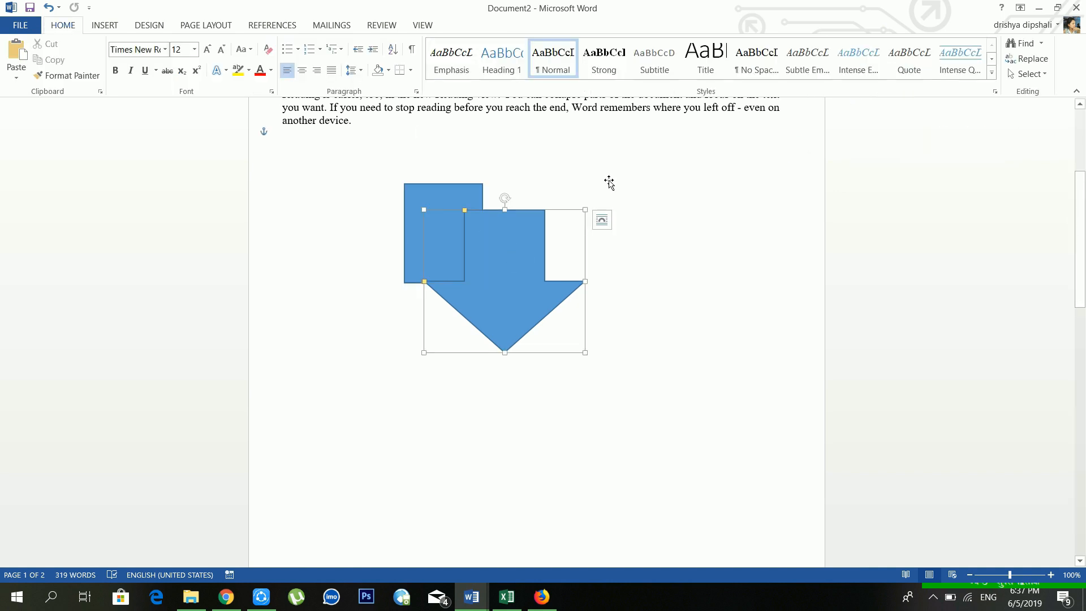
pyautogui.click(218, 26)
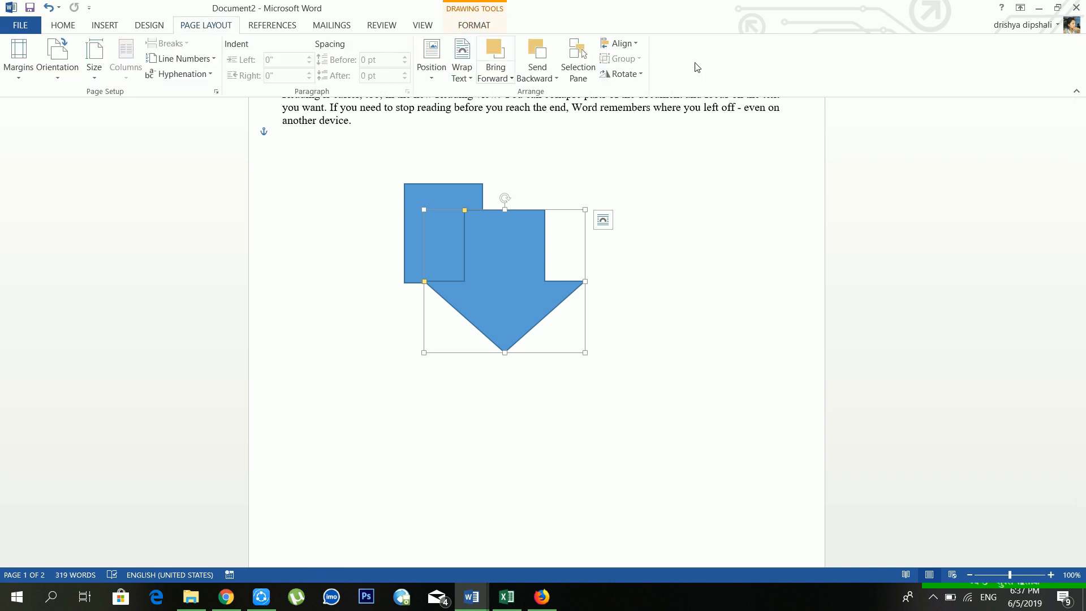
pyautogui.click(617, 74)
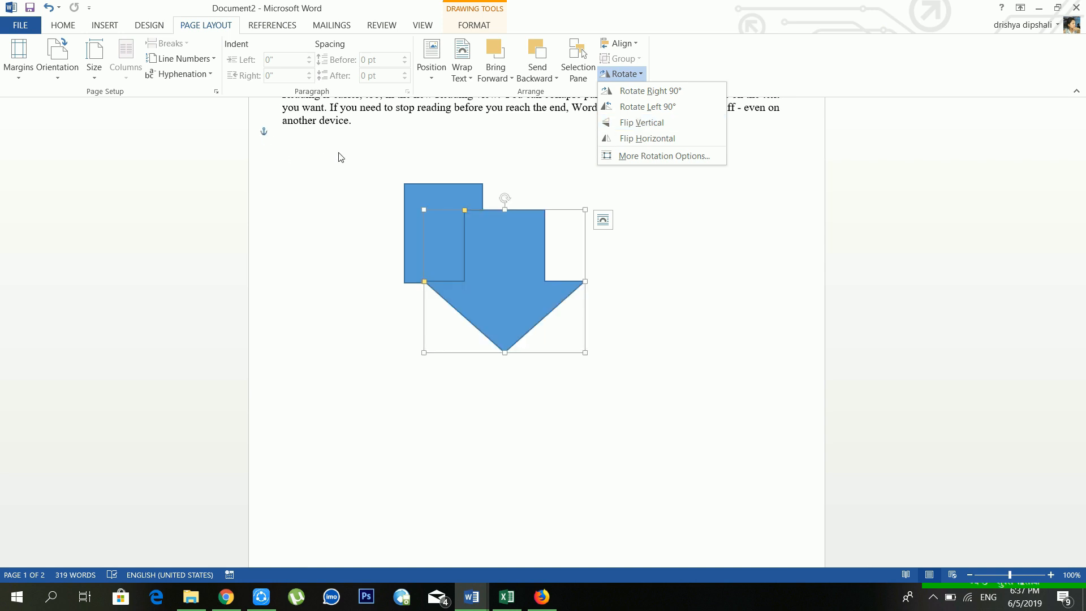
pyautogui.click(343, 130)
pyautogui.scroll(3, 97, 151)
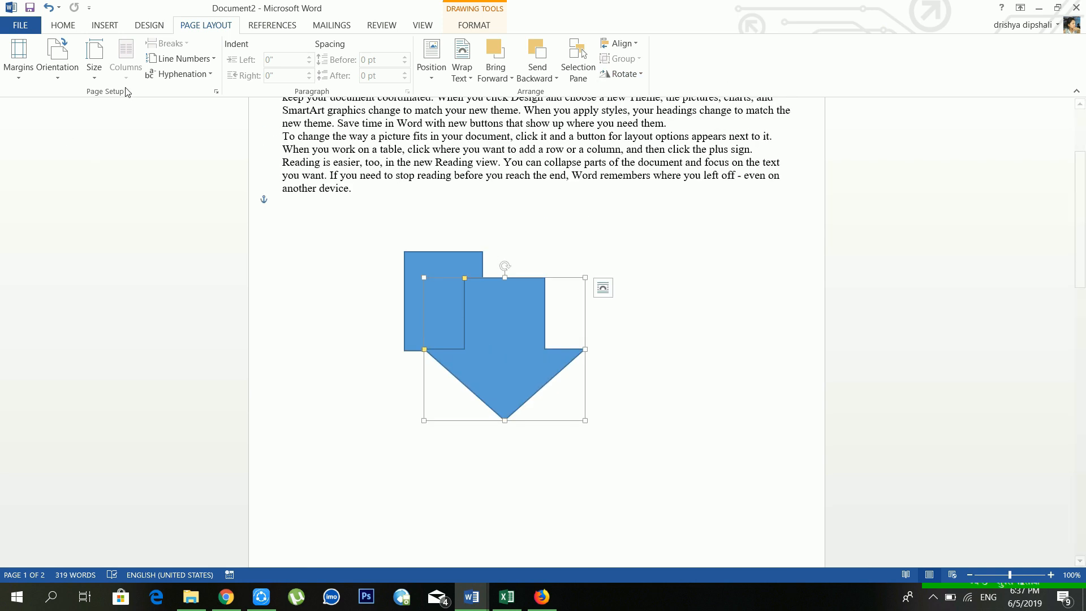
pyautogui.scroll(2, 97, 151)
pyautogui.scroll(1, 333, 189)
pyautogui.click(378, 193)
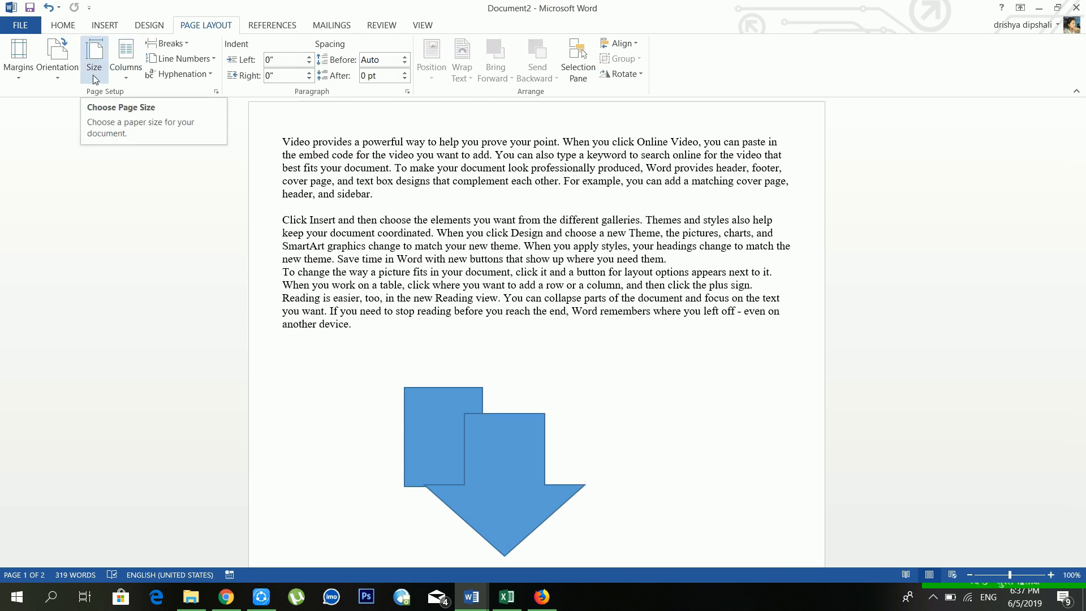
# Step: Place the cursor after "new theme" and show the References commands
pyautogui.click(332, 258)
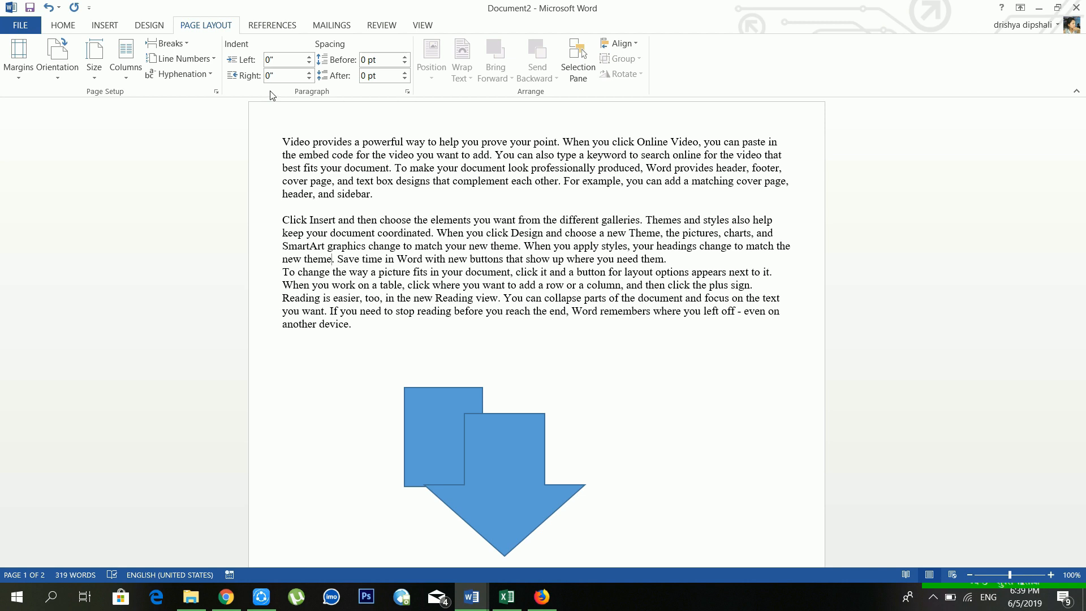
pyautogui.click(272, 25)
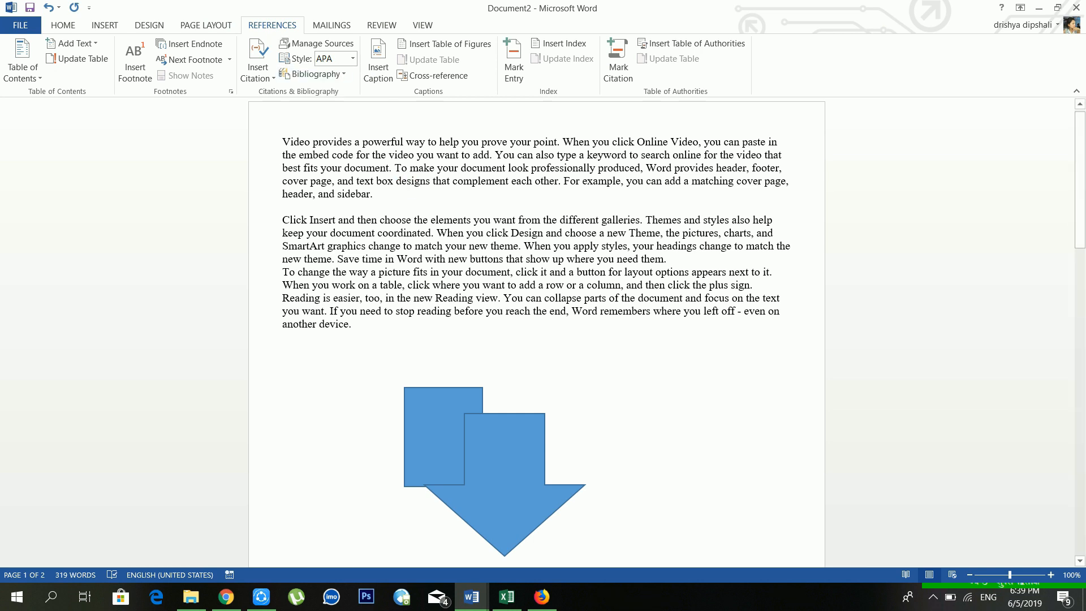
pyautogui.hotkey('ctrl', 'n')
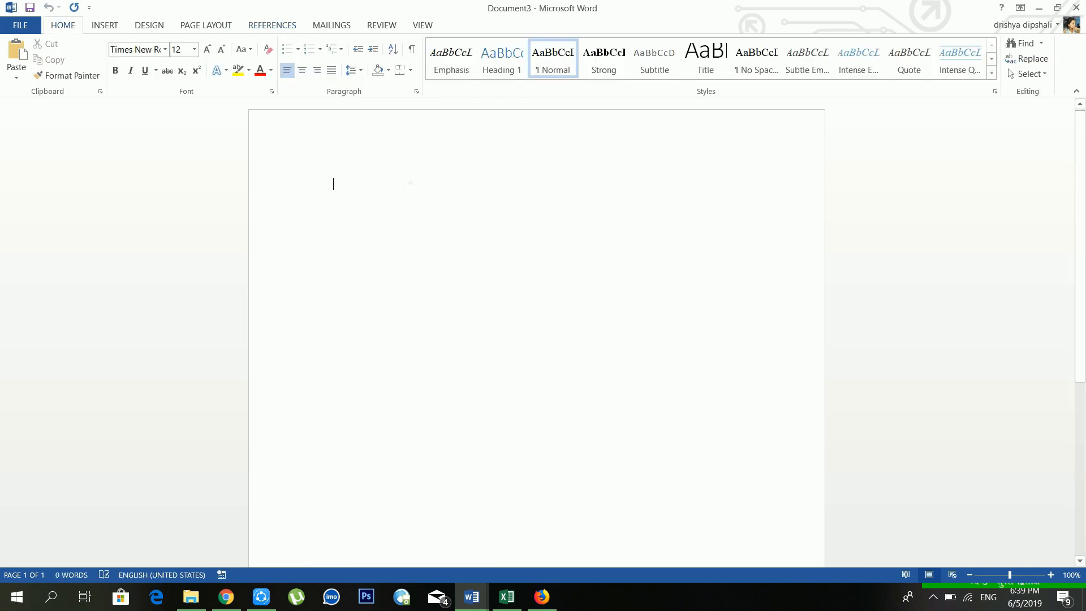
# Step: Generate four sample paragraphs in Document3 with =rand(4,5)
pyautogui.write('=')
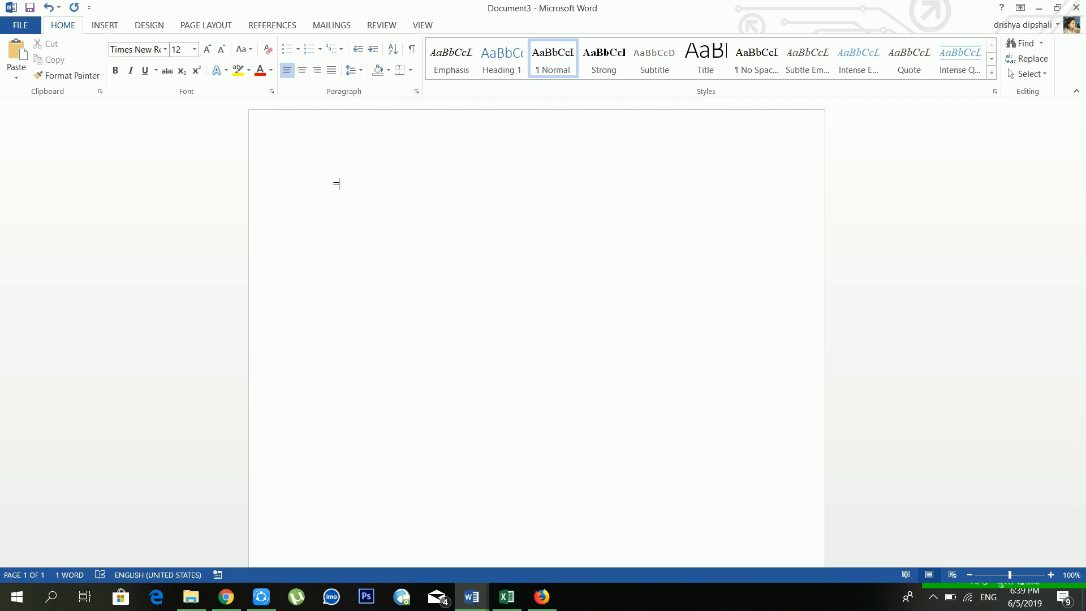
pyautogui.write('rand(4,5)')
pyautogui.press('Return')
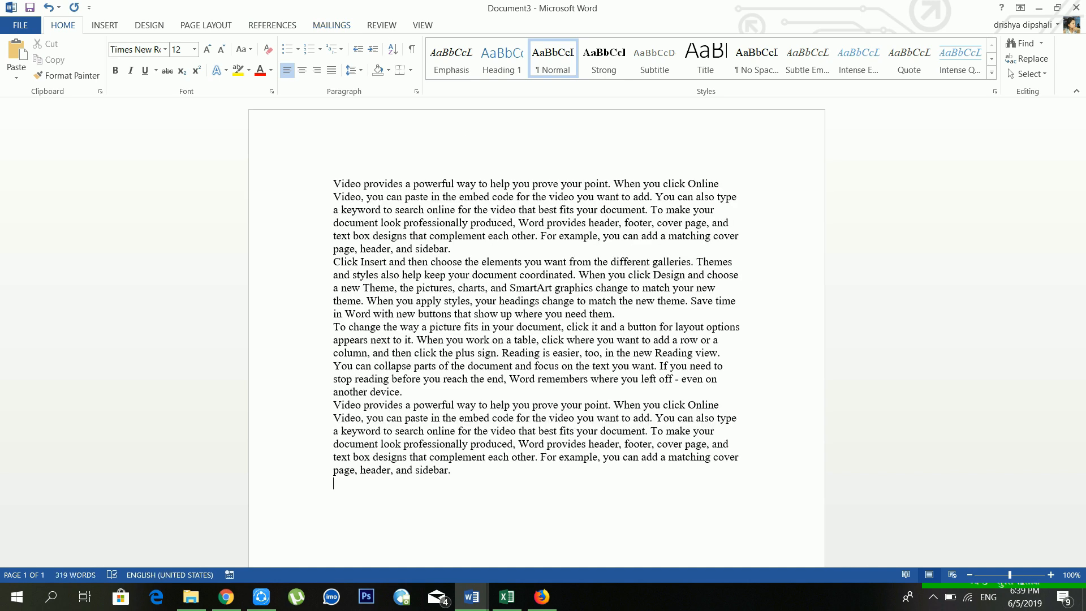
pyautogui.click(469, 255)
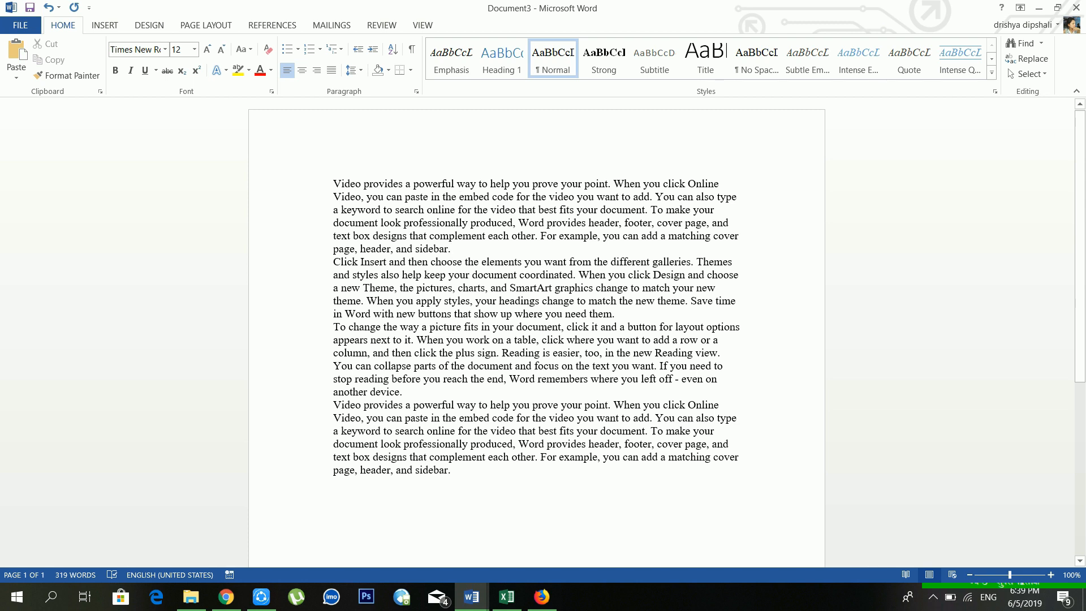
pyautogui.click(264, 32)
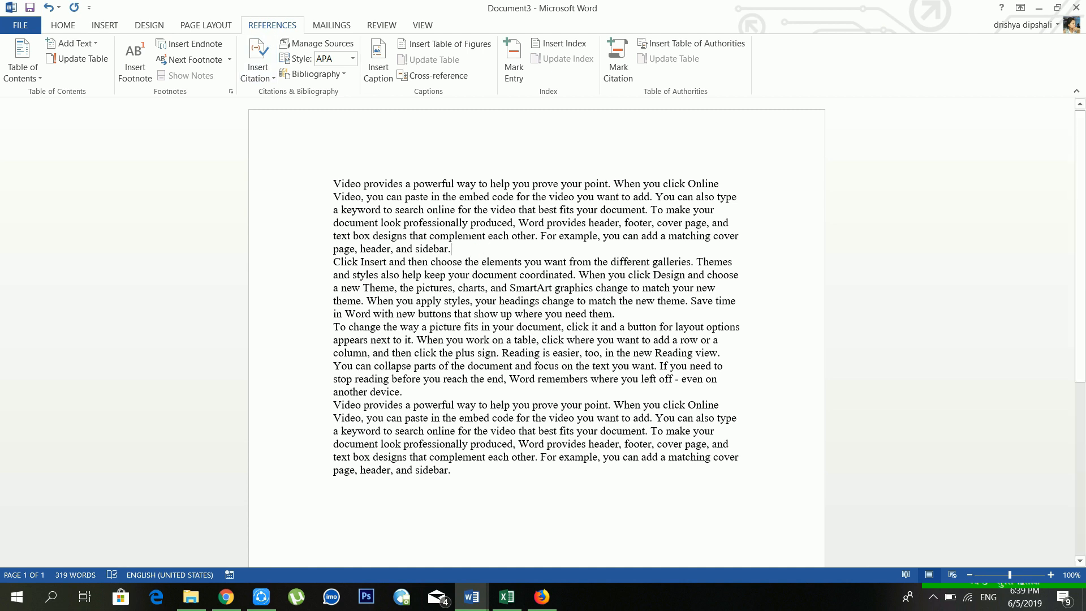
# Step: Insert blank lines after the first, second and third sample paragraphs
pyautogui.press('Return')
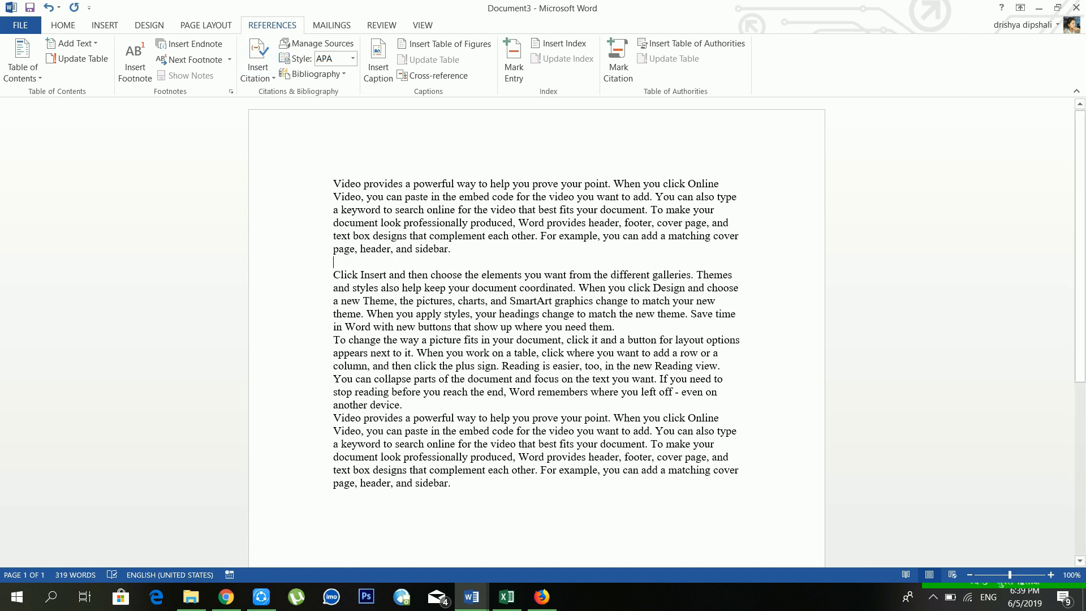
pyautogui.click(632, 339)
pyautogui.click(630, 327)
pyautogui.press('Return')
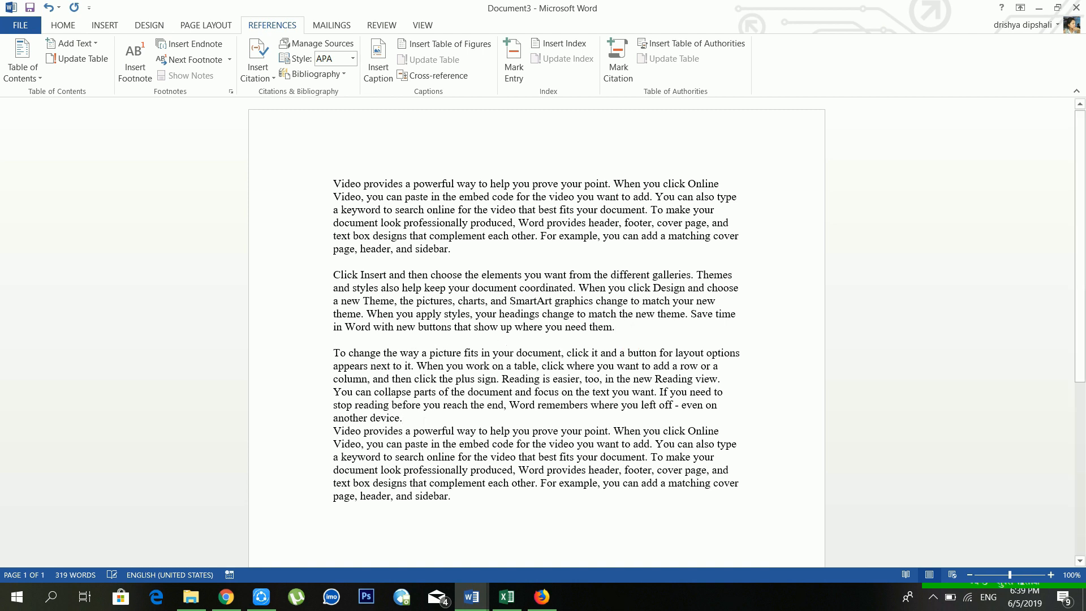
pyautogui.press('Return')
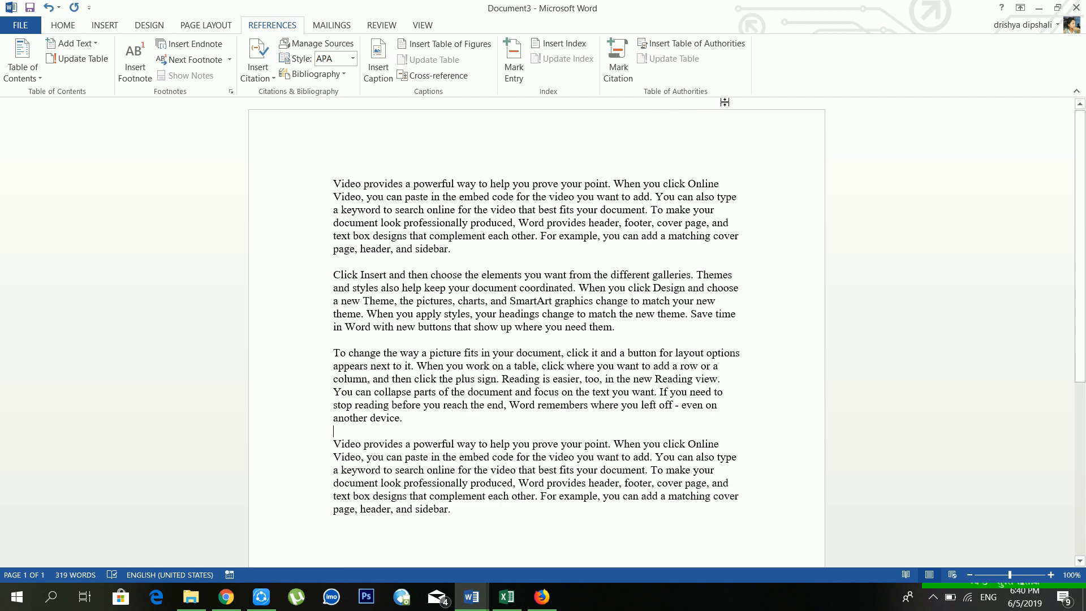
# Step: Add two page breaks after the text so the document runs to three pages
pyautogui.scroll(-2, 714, 121)
pyautogui.scroll(2, 715, 143)
pyautogui.scroll(-3, 150, 189)
pyautogui.scroll(3, 151, 189)
pyautogui.scroll(-4, 537, 334)
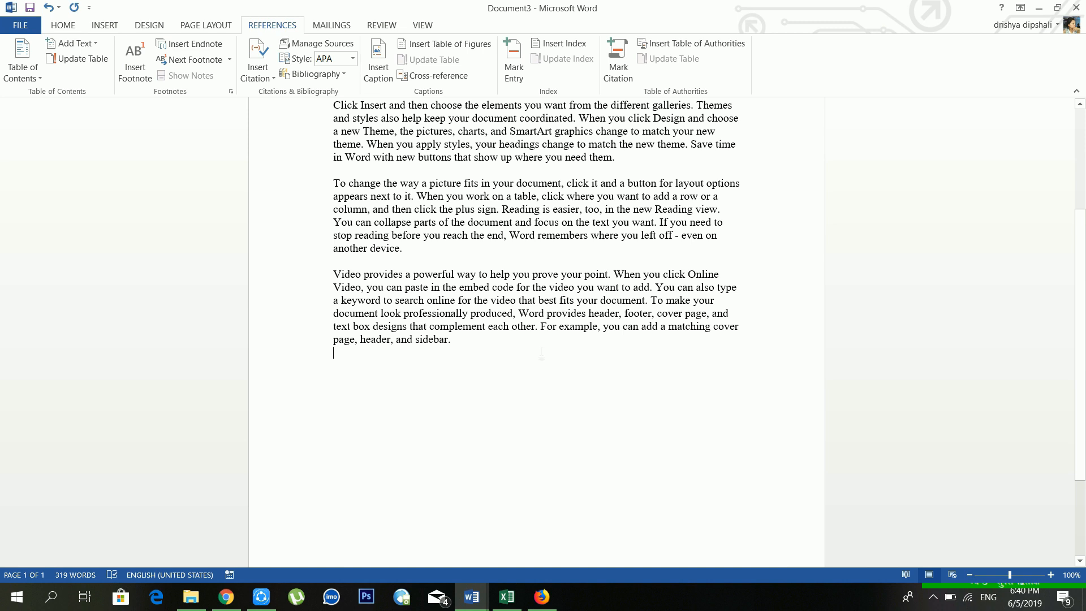
pyautogui.hotkey('ctrl', 'Return')
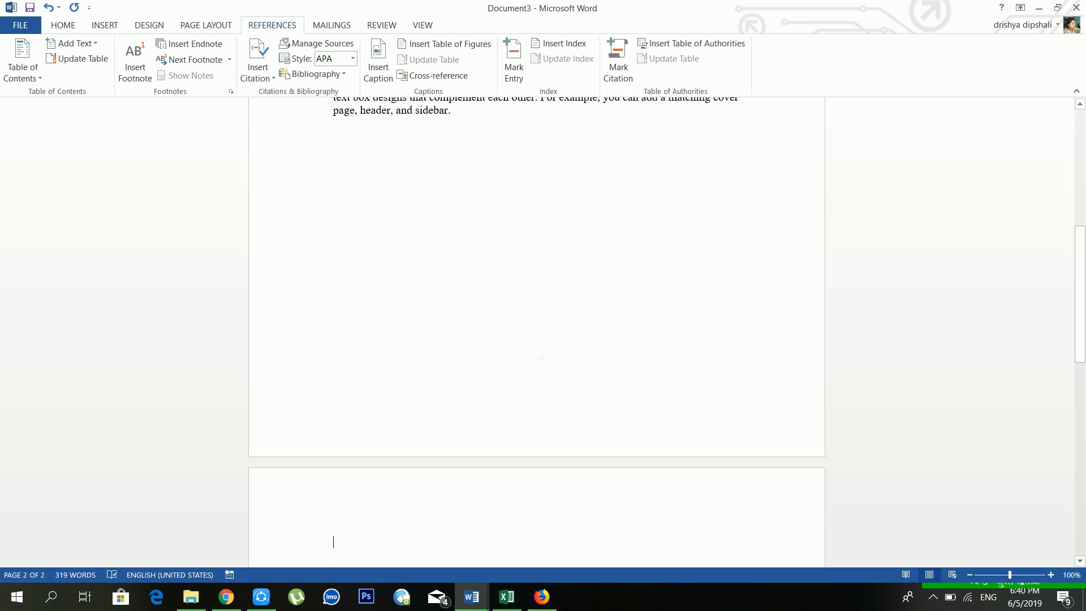
pyautogui.hotkey('ctrl', 'Return')
pyautogui.scroll(15, 539, 350)
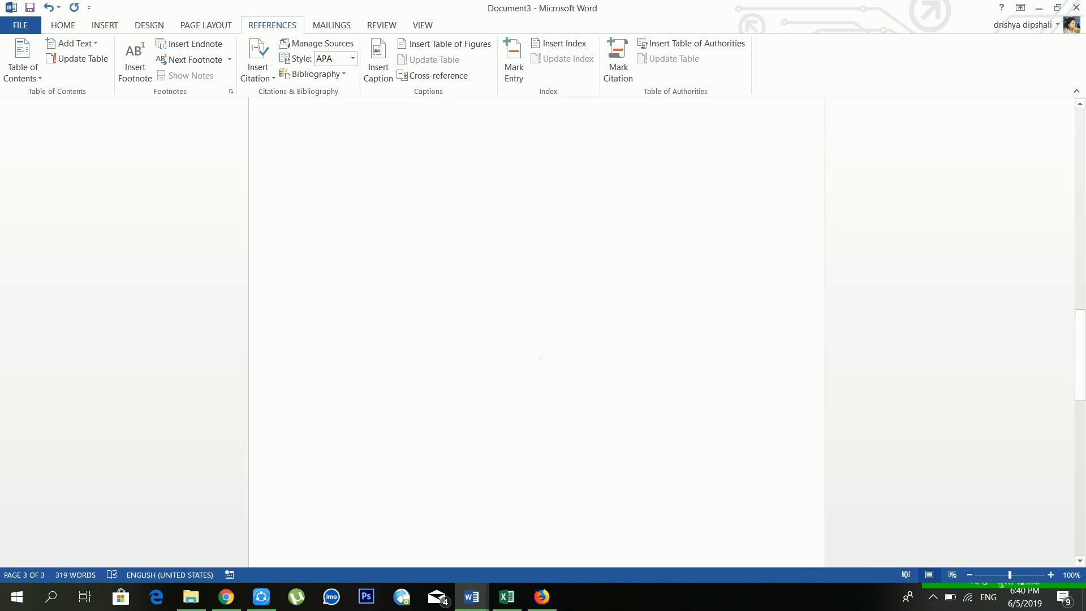
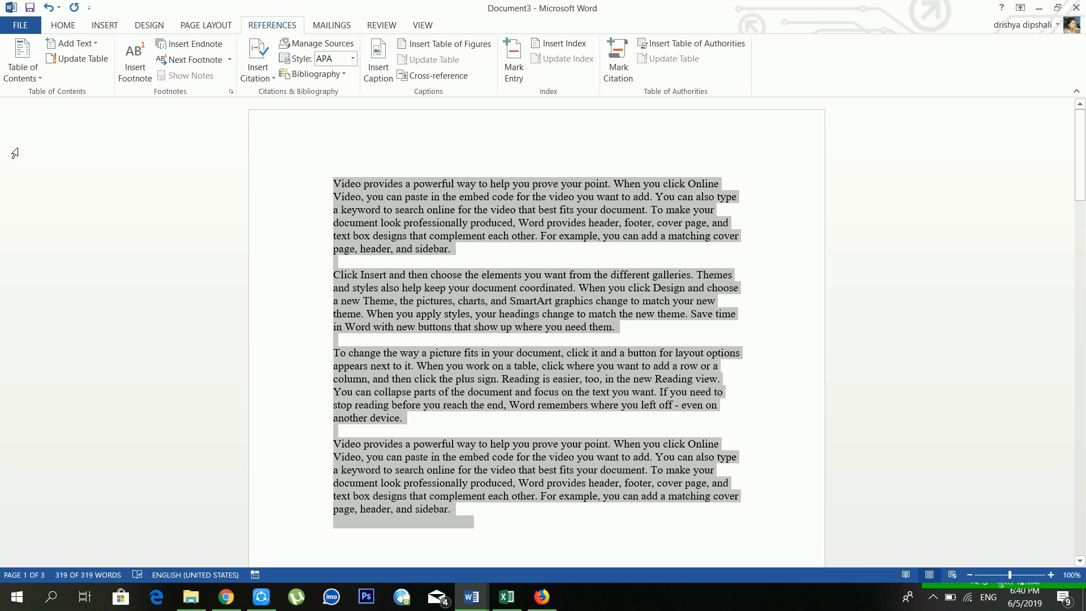
# Step: Paste two more copies of the sample paragraphs after the existing text
pyautogui.scroll(-12, 14, 161)
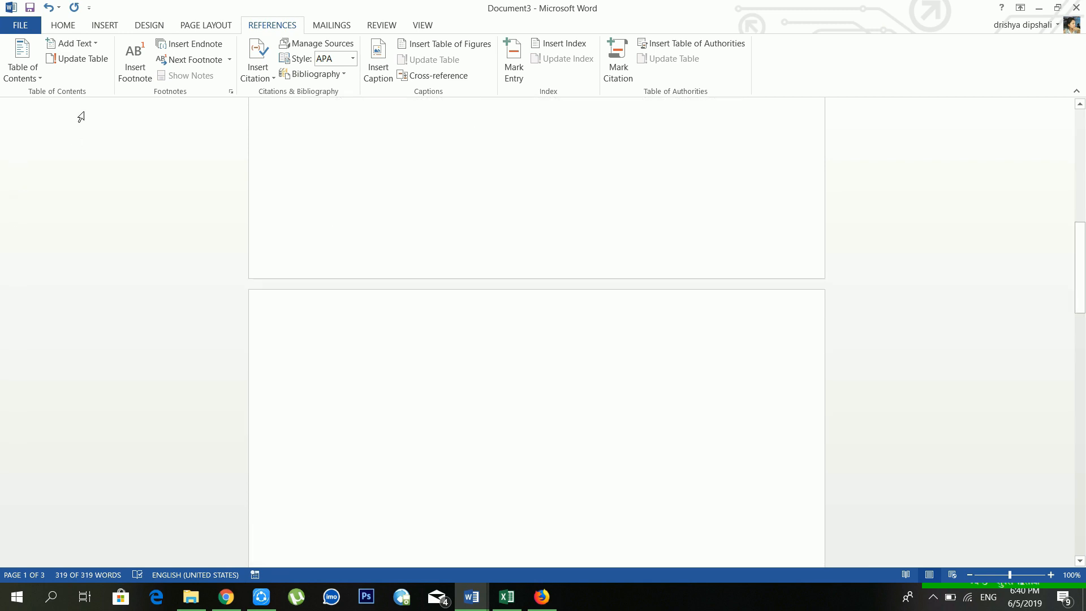
pyautogui.click(483, 407)
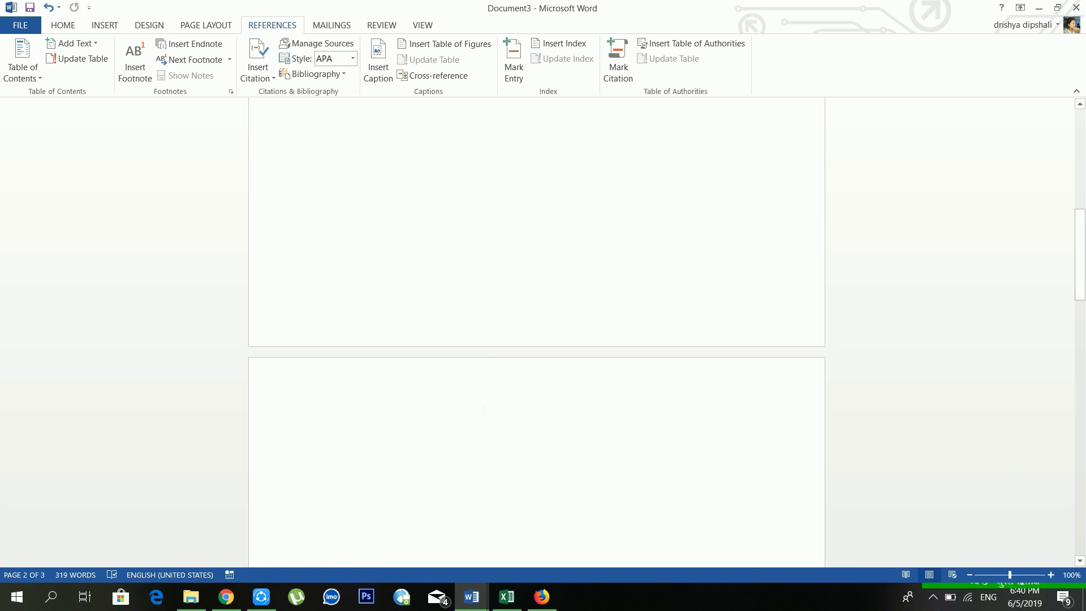
pyautogui.hotkey('ctrl', 'v')
pyautogui.scroll(-5, 493, 367)
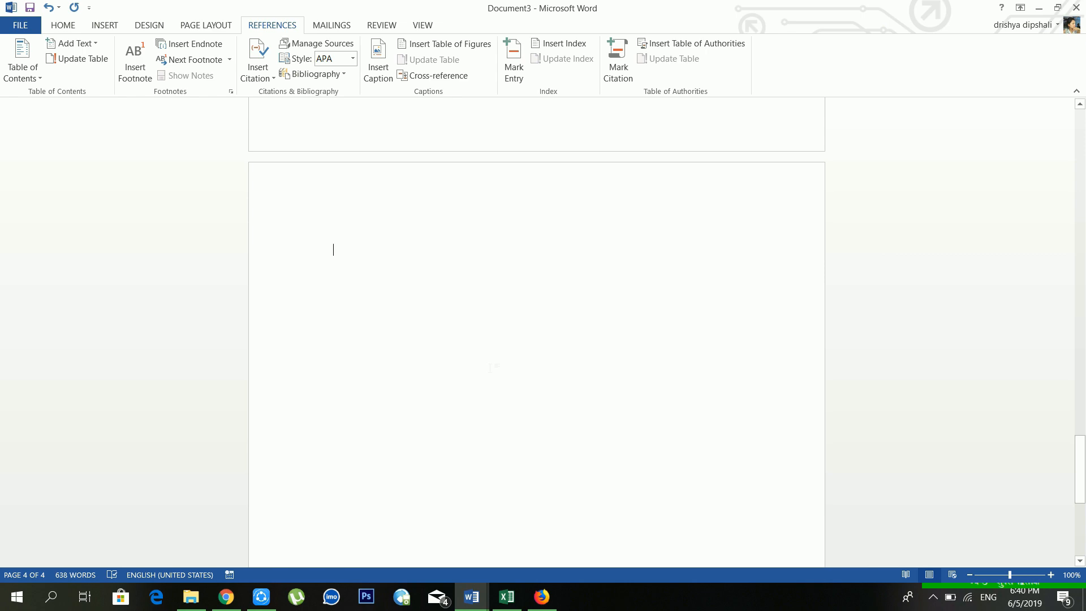
pyautogui.hotkey('ctrl', 'v')
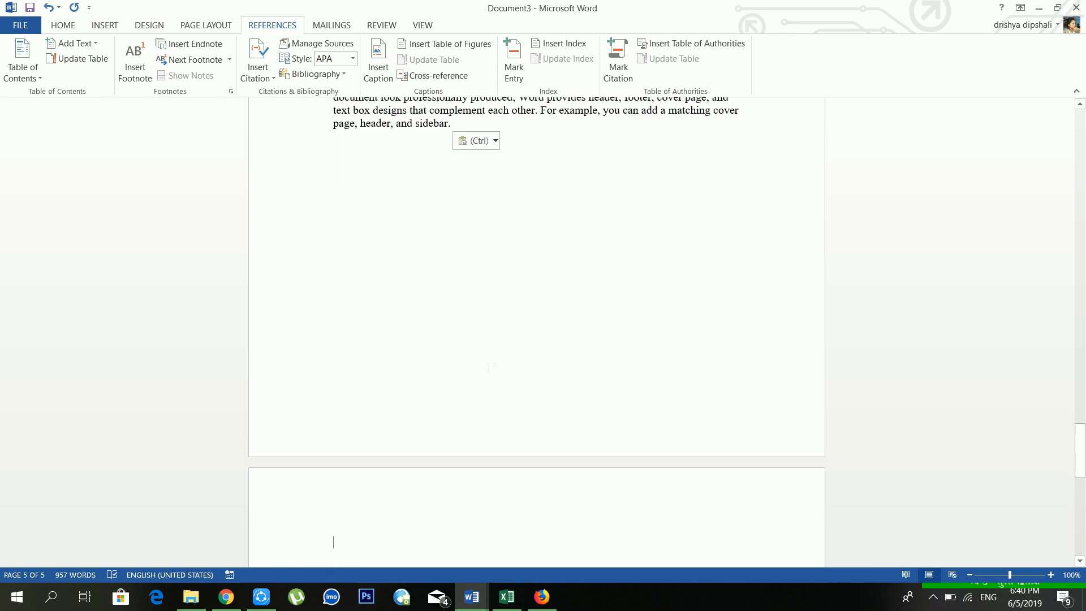
pyautogui.scroll(15, 489, 368)
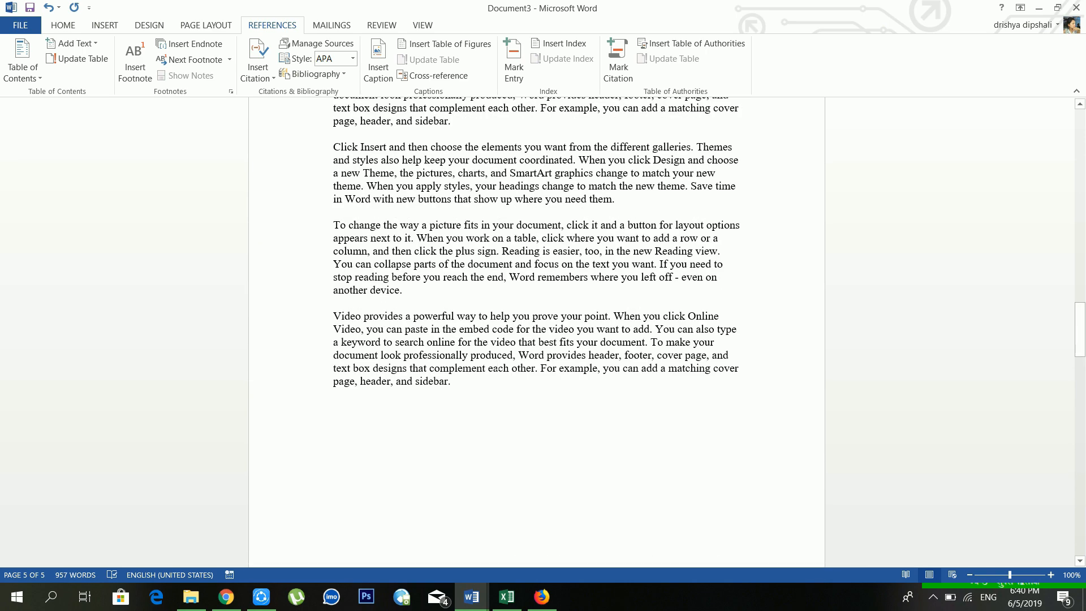
pyautogui.scroll(20, 497, 365)
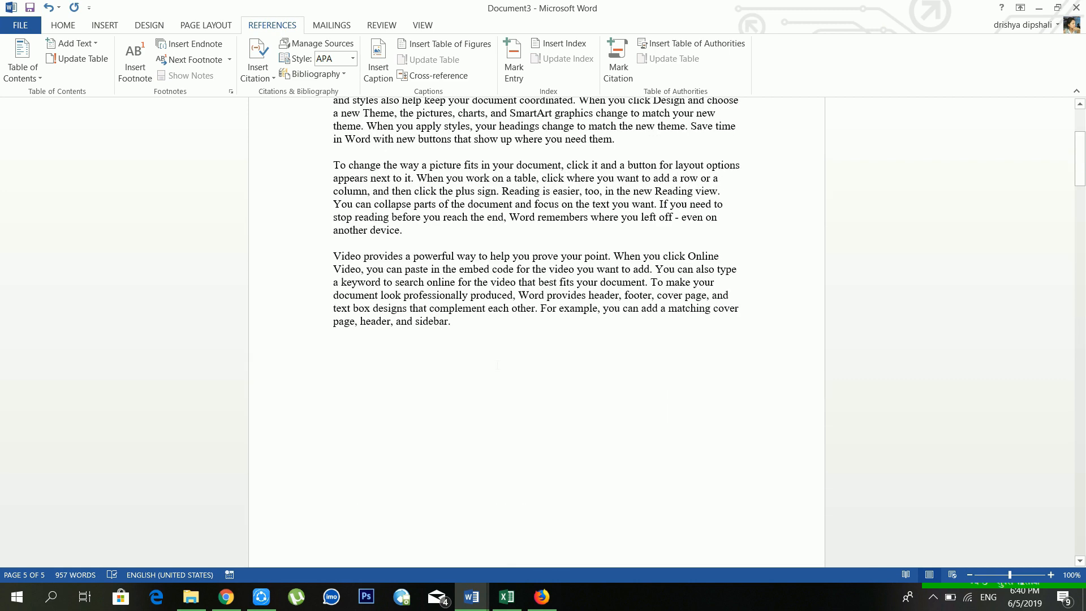
pyautogui.scroll(-6, 498, 365)
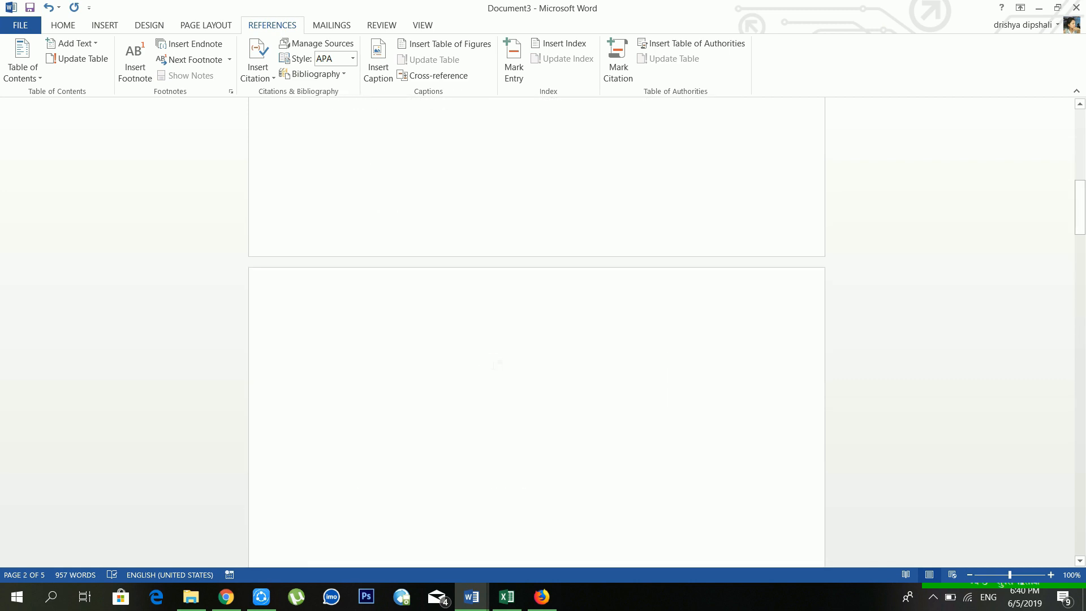
# Step: Delete the empty page between the copies, leaving a four-page, 957-word document
pyautogui.click(433, 363)
pyautogui.scroll(-1, 432, 364)
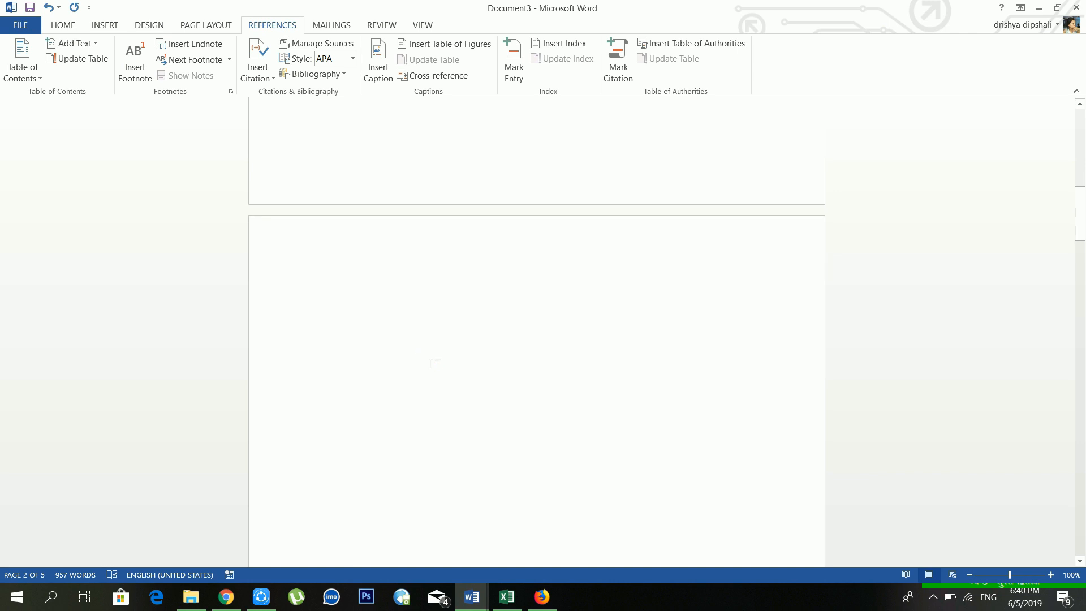
pyautogui.scroll(-2, 433, 363)
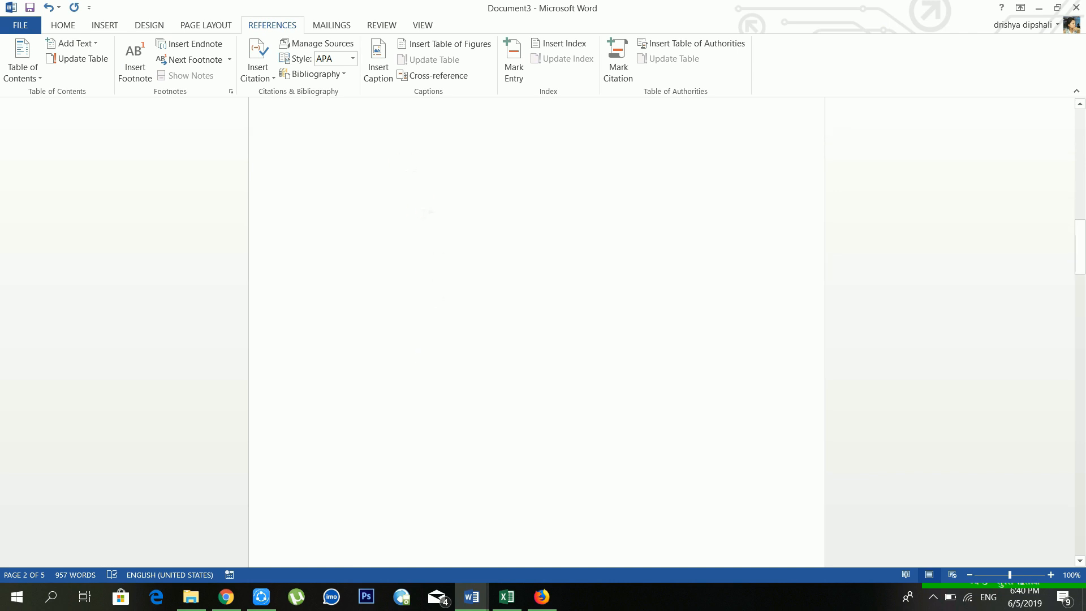
pyautogui.scroll(10, 476, 333)
pyautogui.click(477, 333)
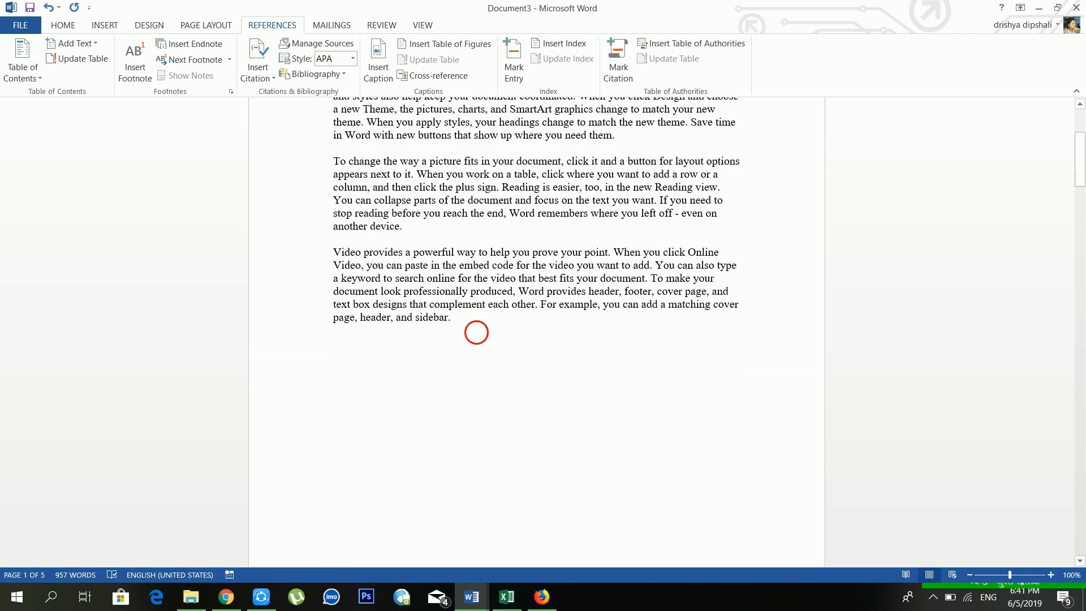
pyautogui.press('Down')
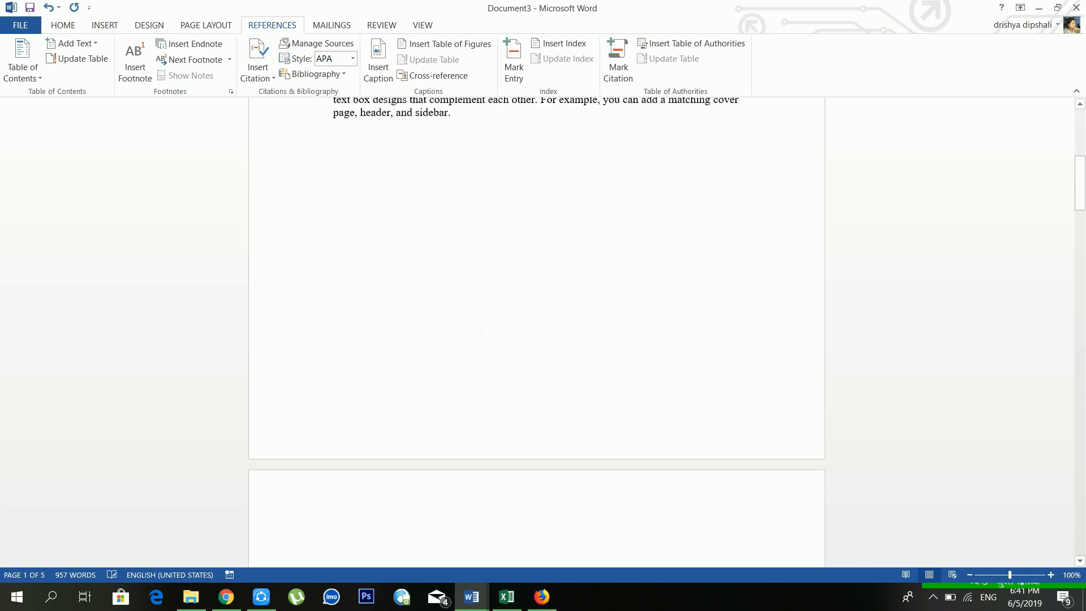
pyautogui.press('Delete')
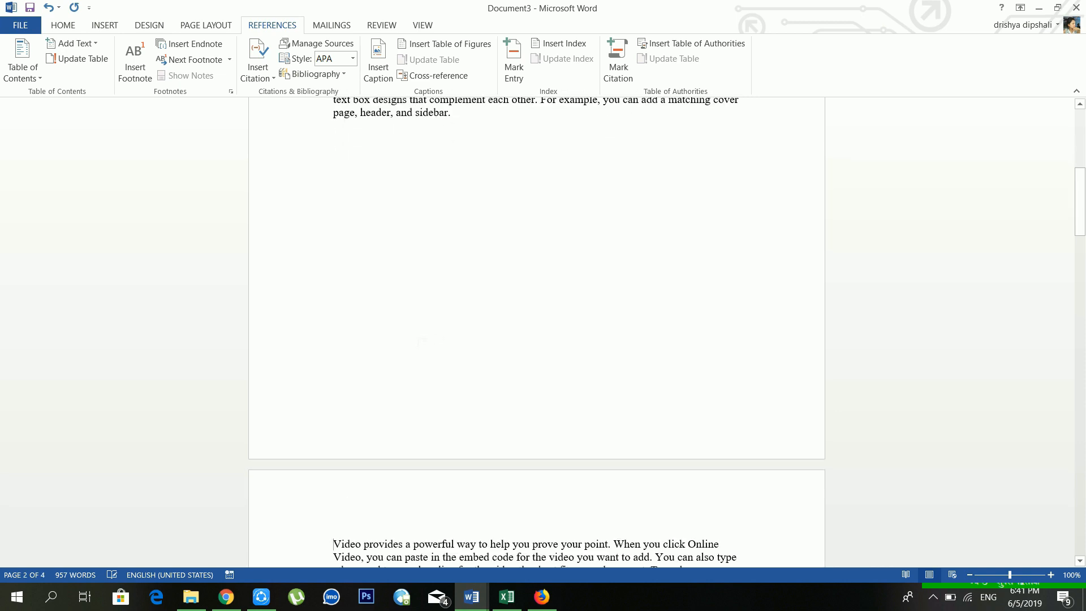
pyautogui.scroll(-15, 422, 342)
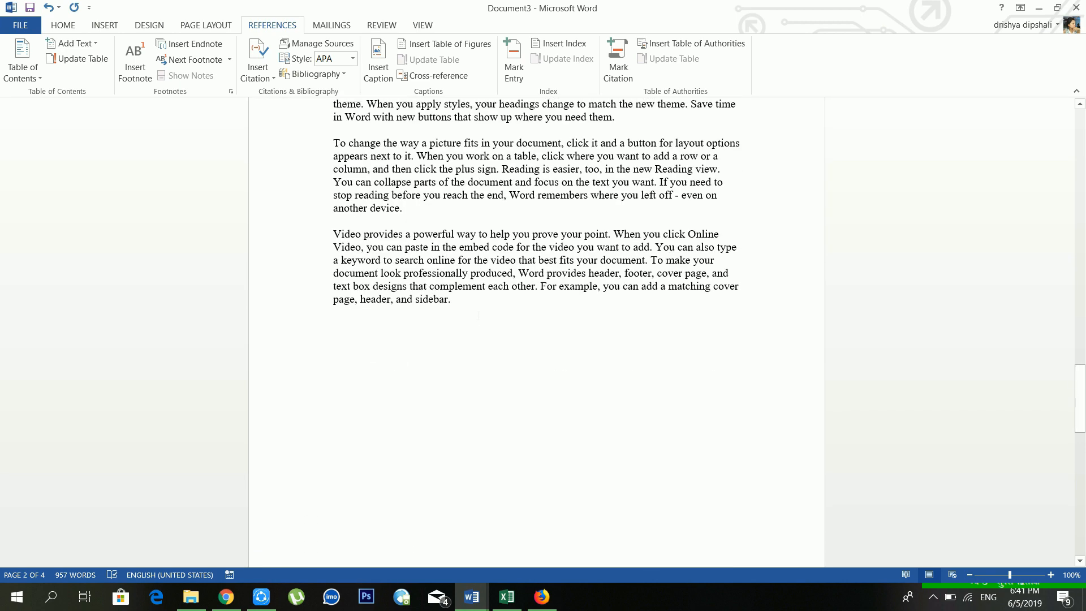
pyautogui.scroll(15, 478, 316)
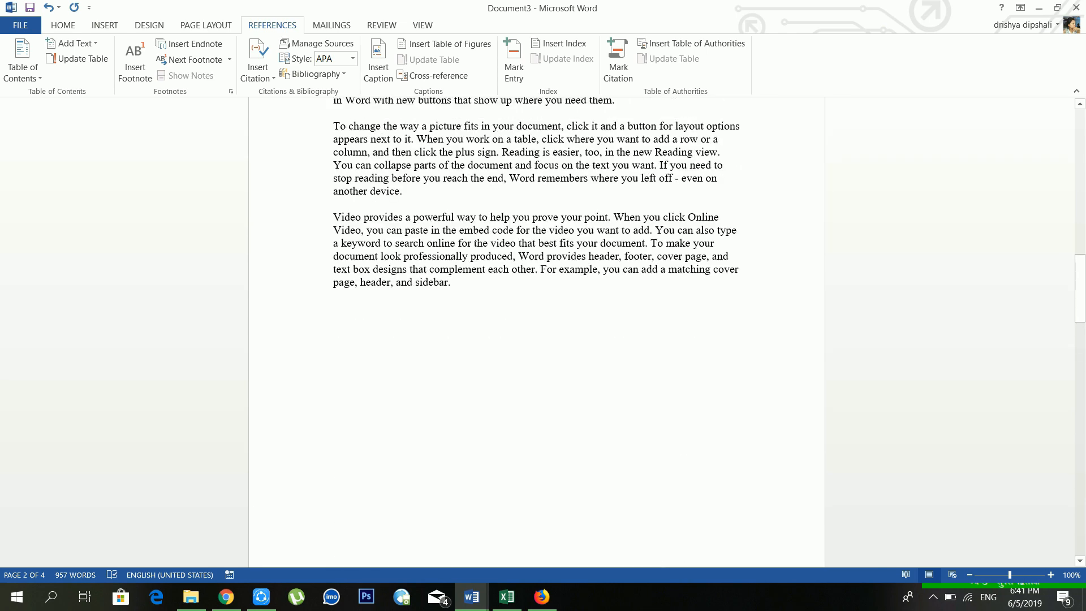
pyautogui.scroll(8, 479, 316)
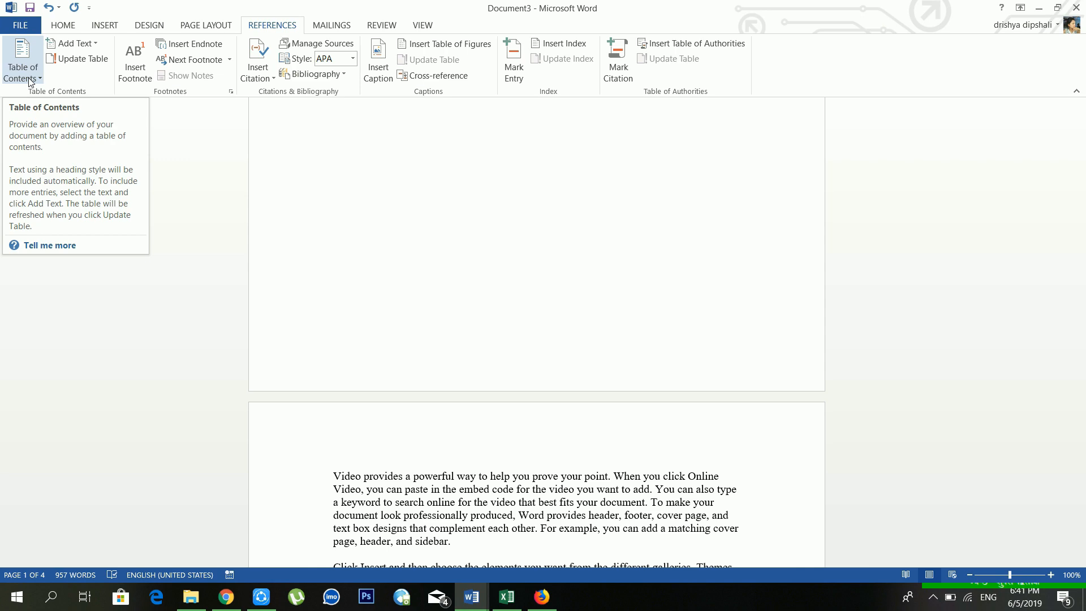
pyautogui.scroll(-8, 287, 190)
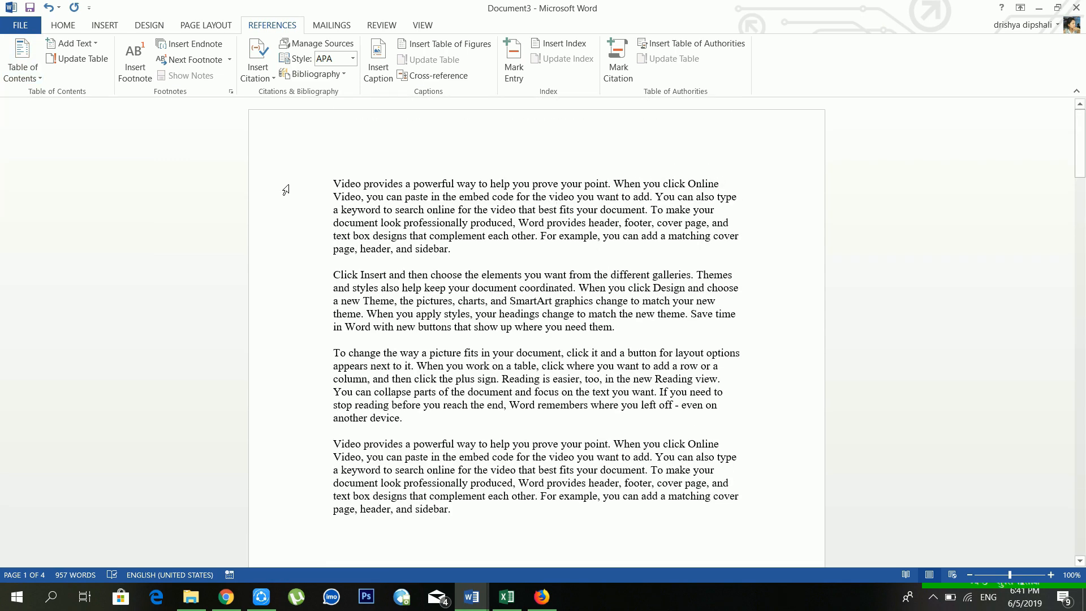
# Step: Put 'Video provides' on its own line and make it a level 1 contents entry
pyautogui.press('Return')
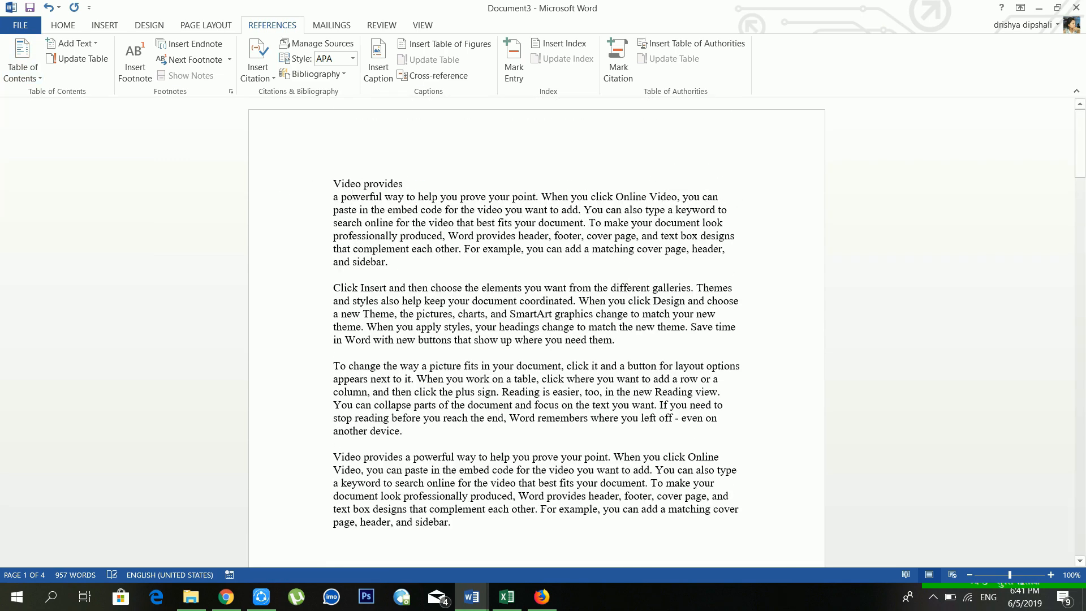
pyautogui.moveTo(407, 184); pyautogui.dragTo(308, 175)
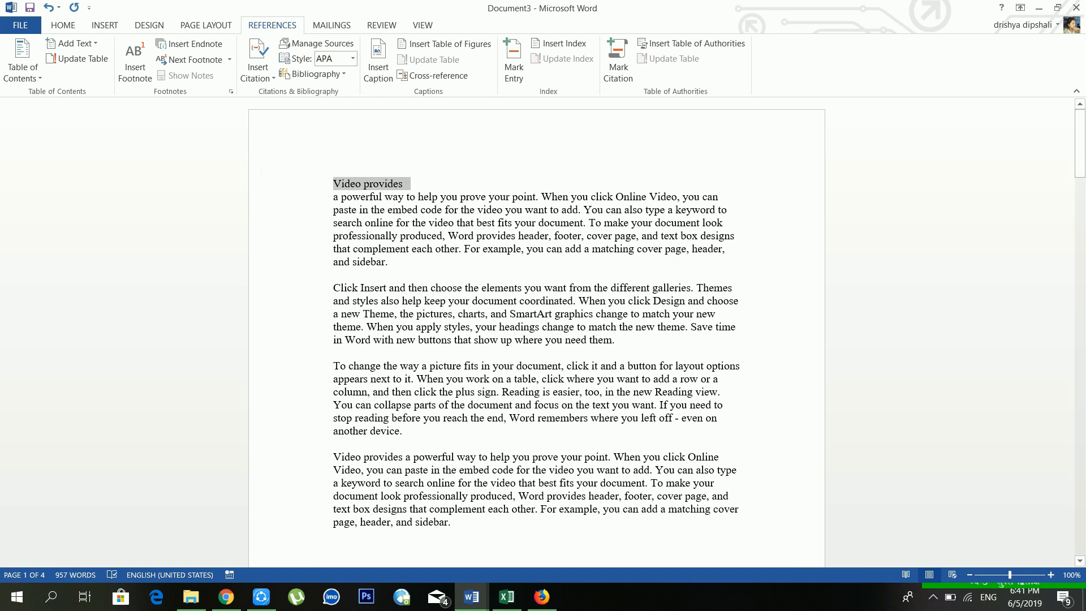
pyautogui.click(85, 48)
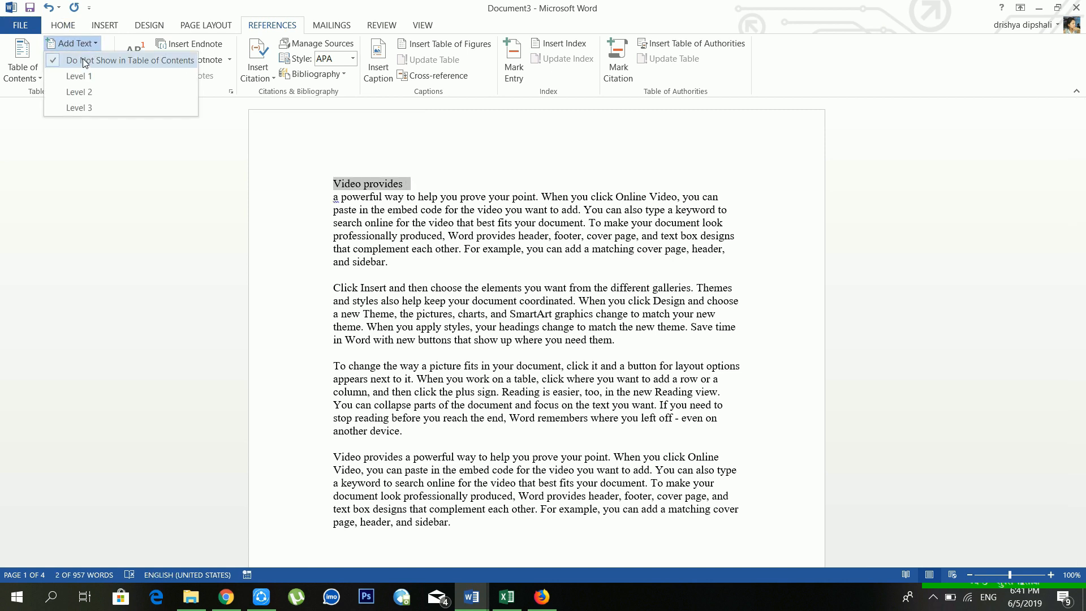
pyautogui.click(79, 75)
pyautogui.hotkey('ctrl', 'f')
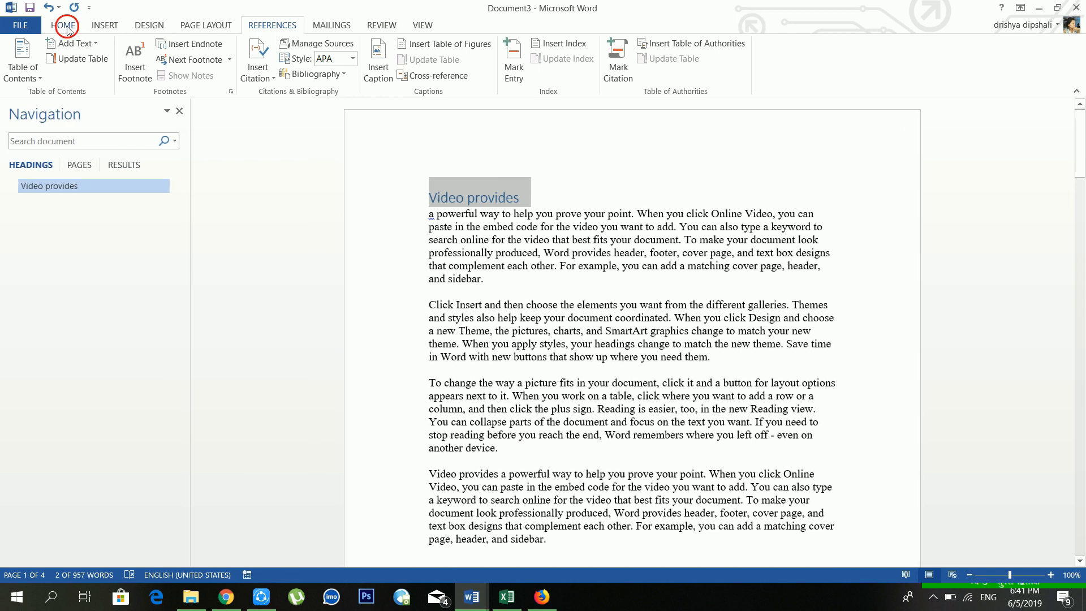
pyautogui.click(63, 25)
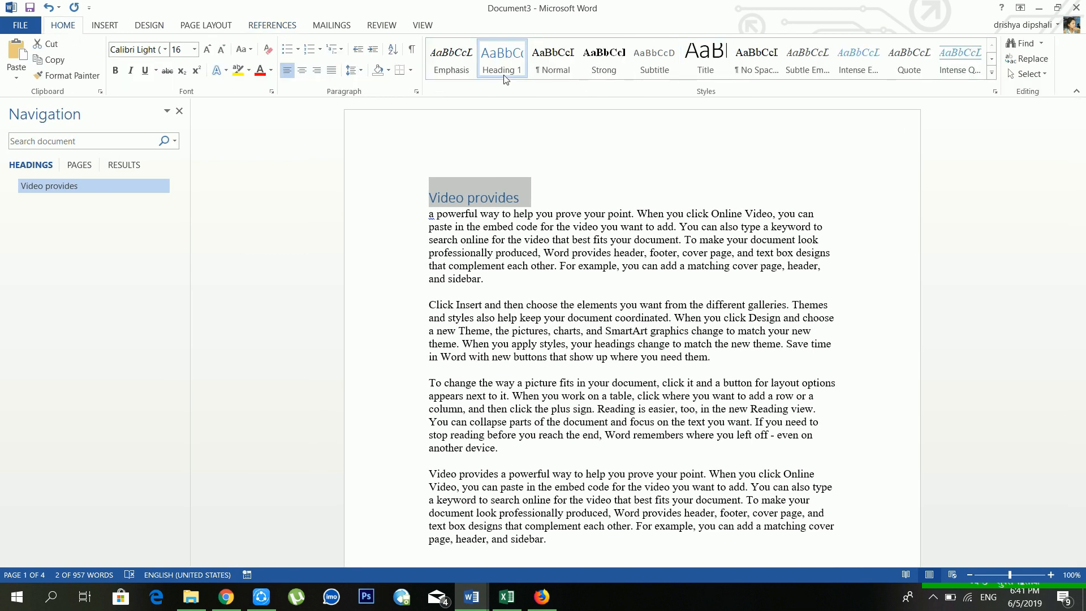
pyautogui.click(263, 26)
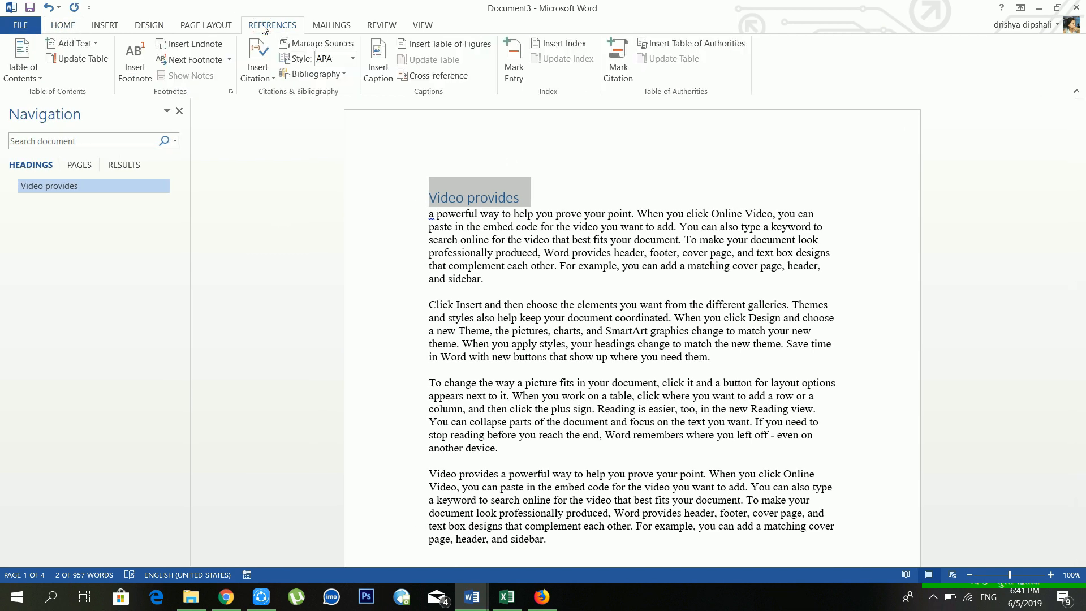
pyautogui.click(527, 267)
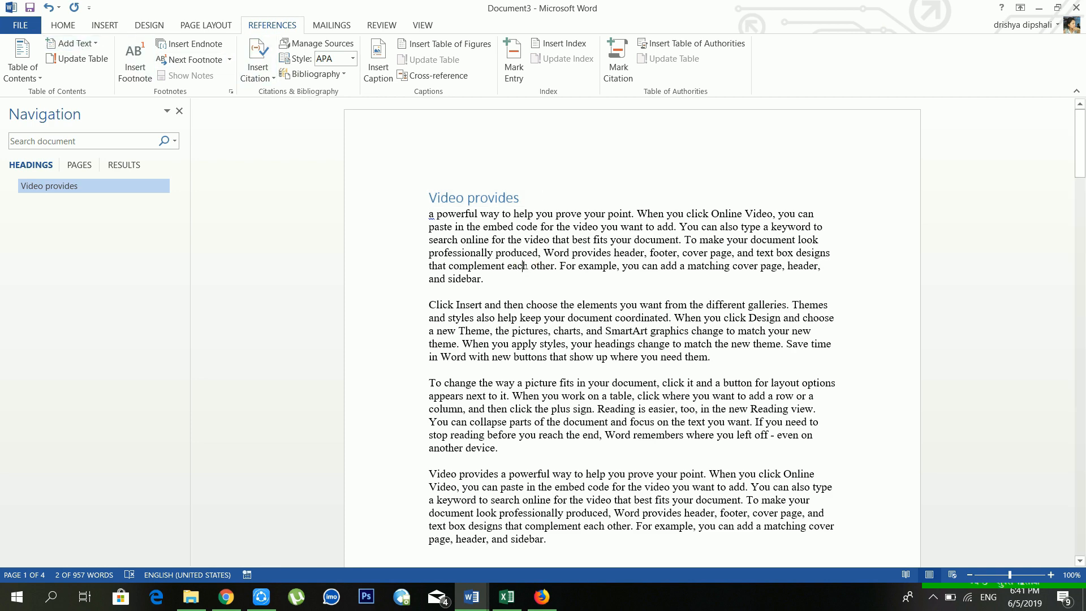
pyautogui.scroll(-10, 526, 267)
pyautogui.scroll(-10, 526, 267)
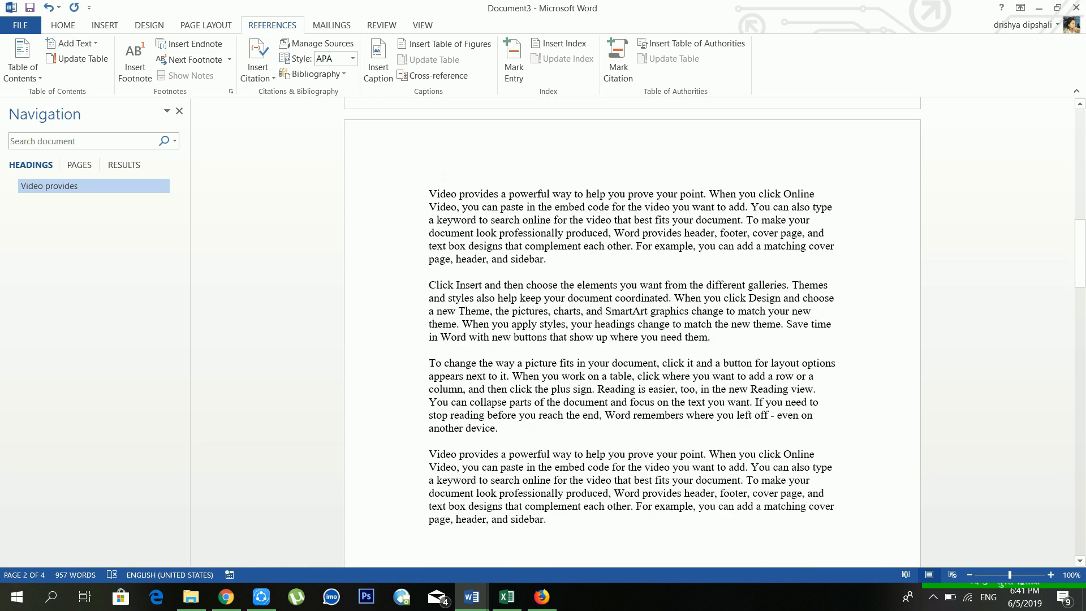
# Step: Split 'Click Insert' onto its own line and make it a level 1 contents entry
pyautogui.click(482, 285)
pyautogui.press('Return')
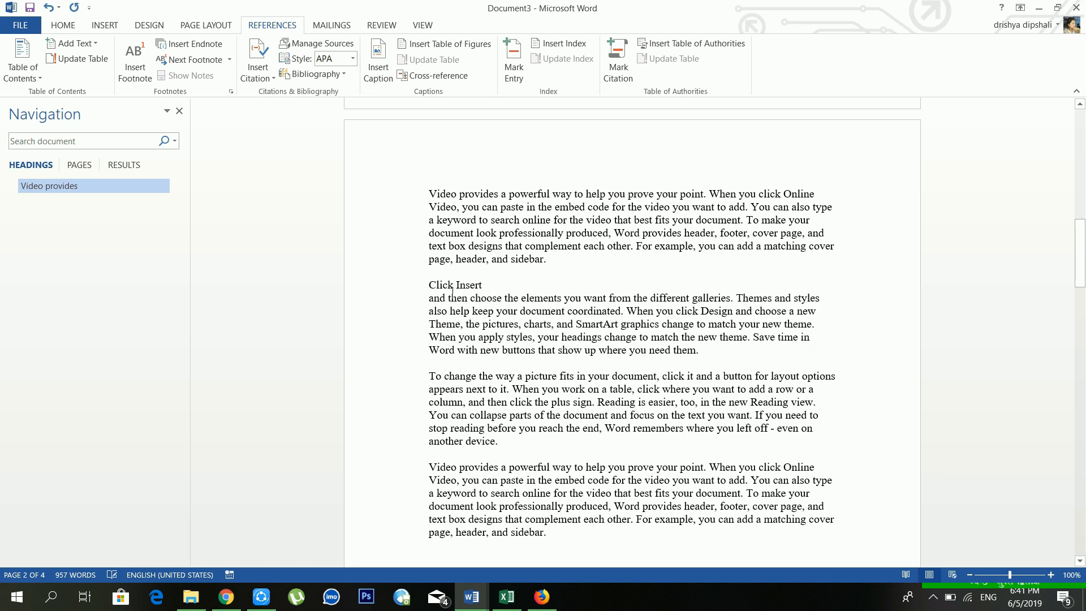
pyautogui.click(180, 110)
pyautogui.moveTo(408, 288); pyautogui.dragTo(356, 283)
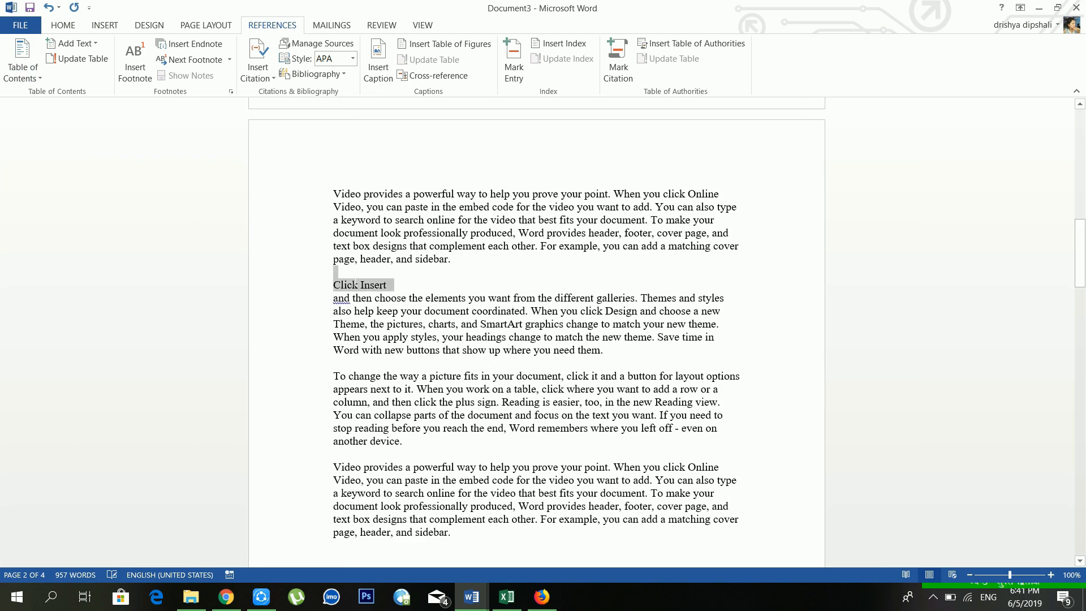
pyautogui.click(59, 45)
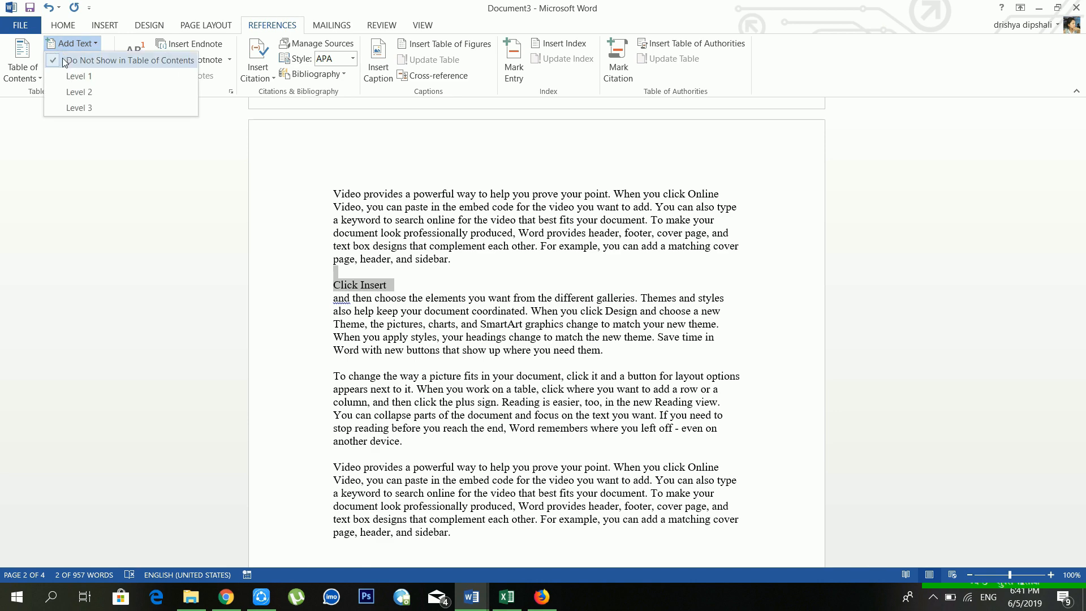
pyautogui.click(79, 76)
pyautogui.scroll(-10, 536, 283)
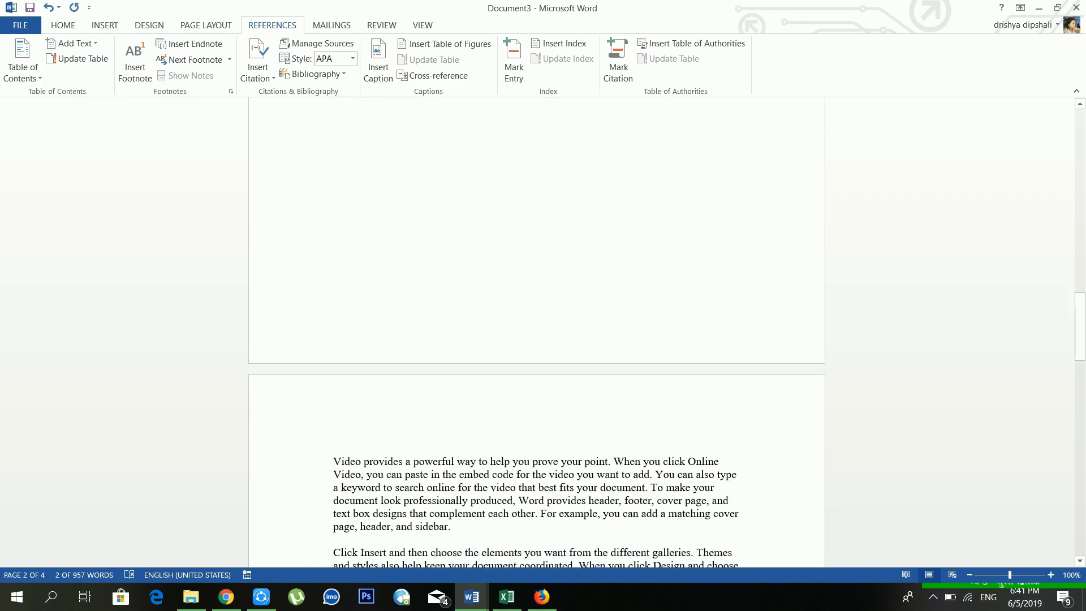
pyautogui.scroll(-10, 536, 332)
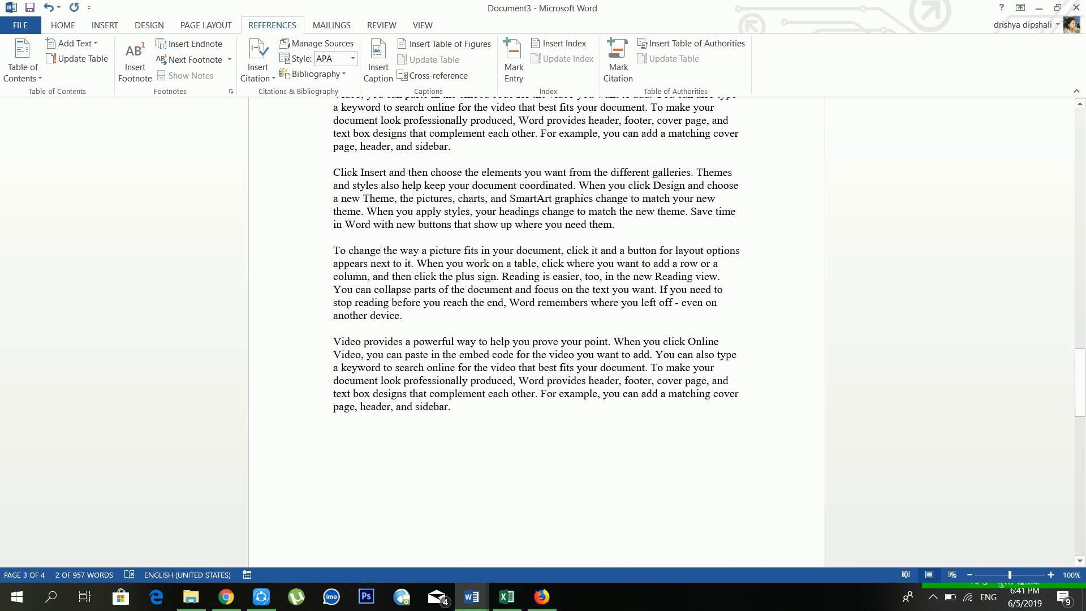
# Step: Make 'To change' a level 1 entry and display the Table of Contents styles
pyautogui.click(381, 250)
pyautogui.press('Return')
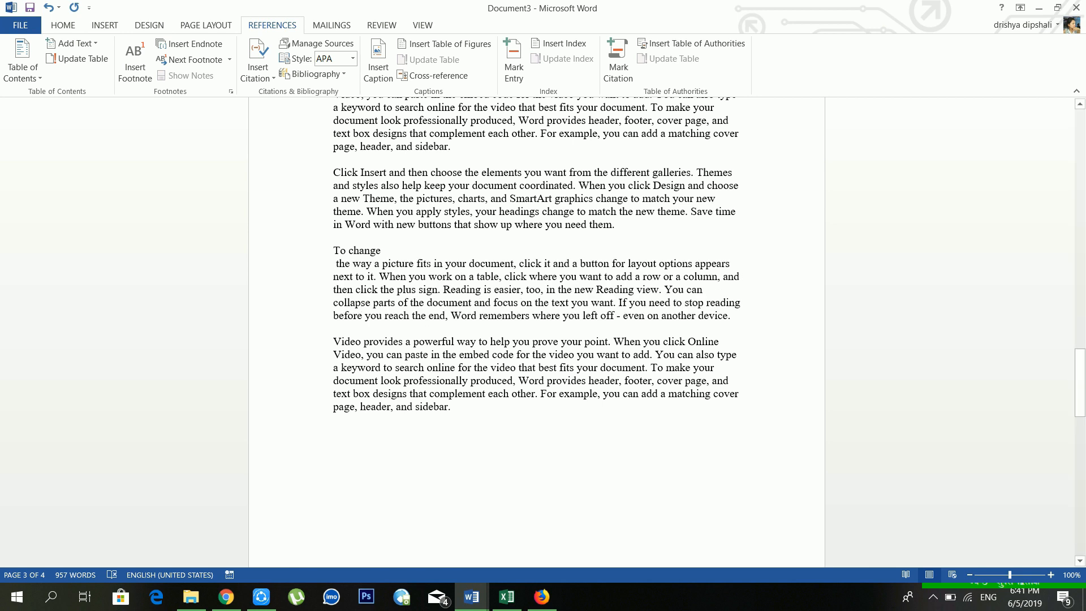
pyautogui.moveTo(385, 250); pyautogui.dragTo(333, 250)
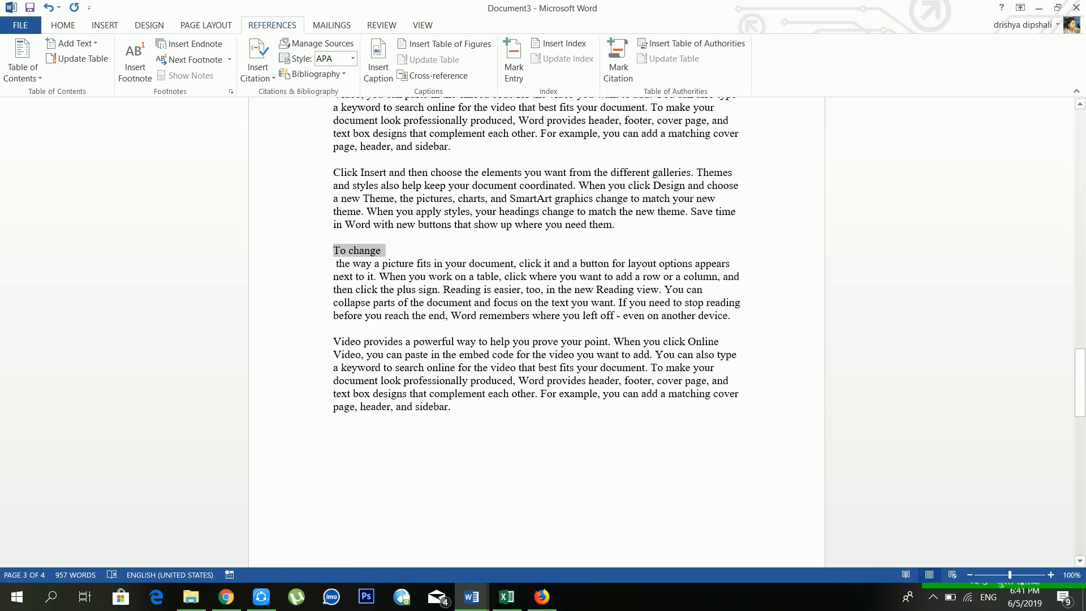
pyautogui.click(67, 44)
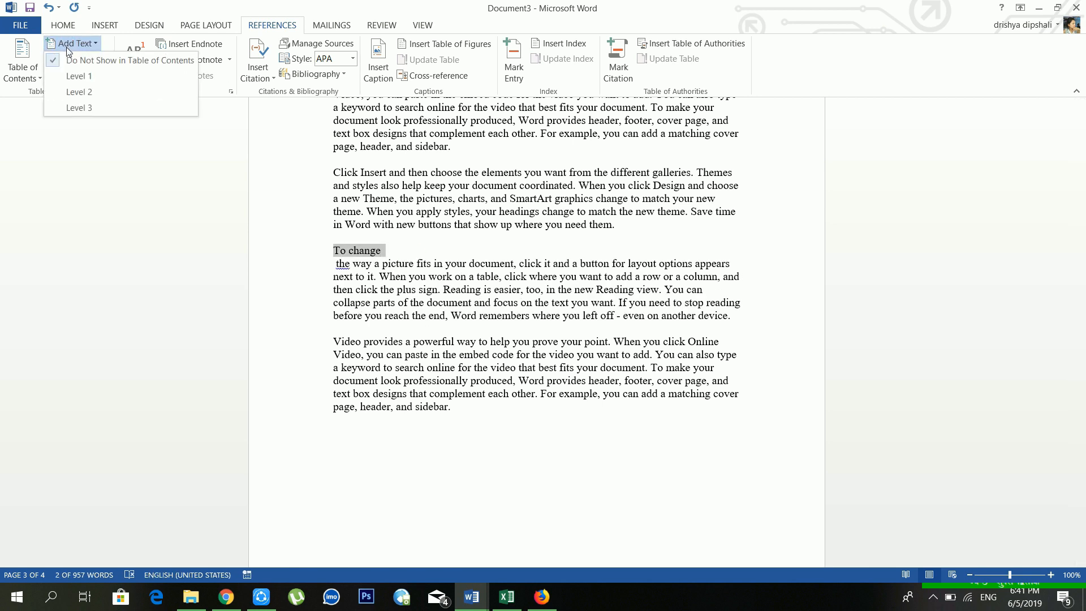
pyautogui.click(79, 76)
pyautogui.scroll(20, 441, 237)
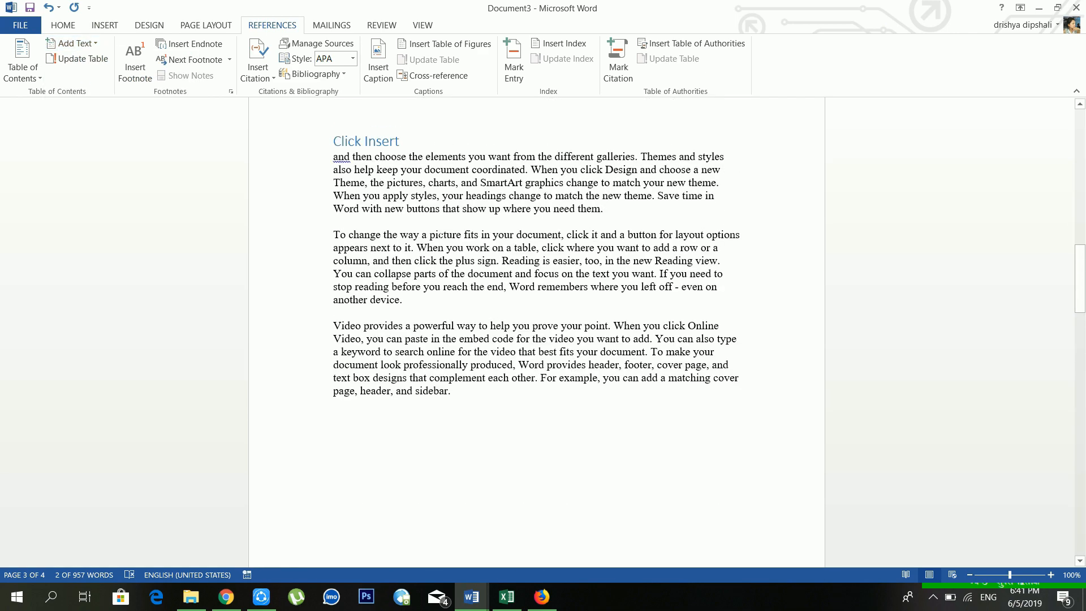
pyautogui.scroll(20, 330, 201)
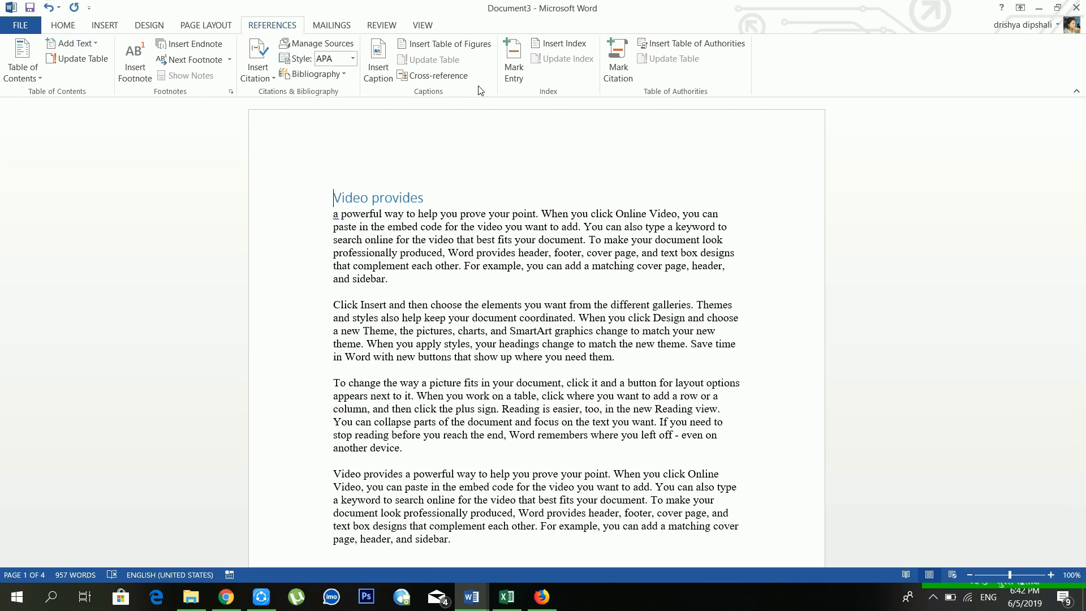
pyautogui.click(31, 77)
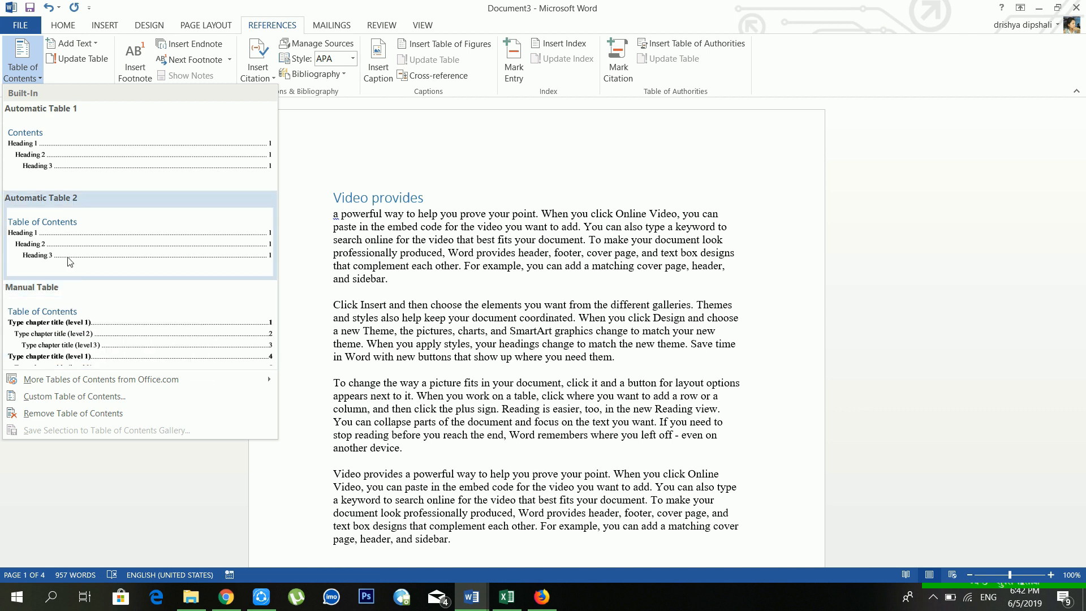
# Step: Insert Automatic Table 2, listing Video provides, Click Insert and To change
pyautogui.click(78, 227)
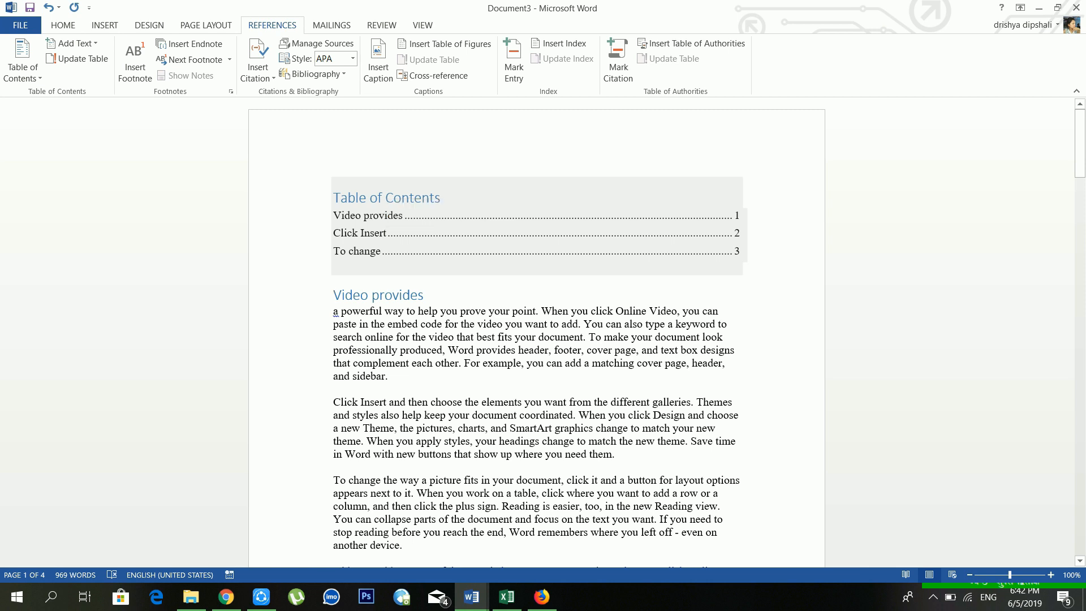
pyautogui.click(370, 198)
pyautogui.tripleClick(358, 200)
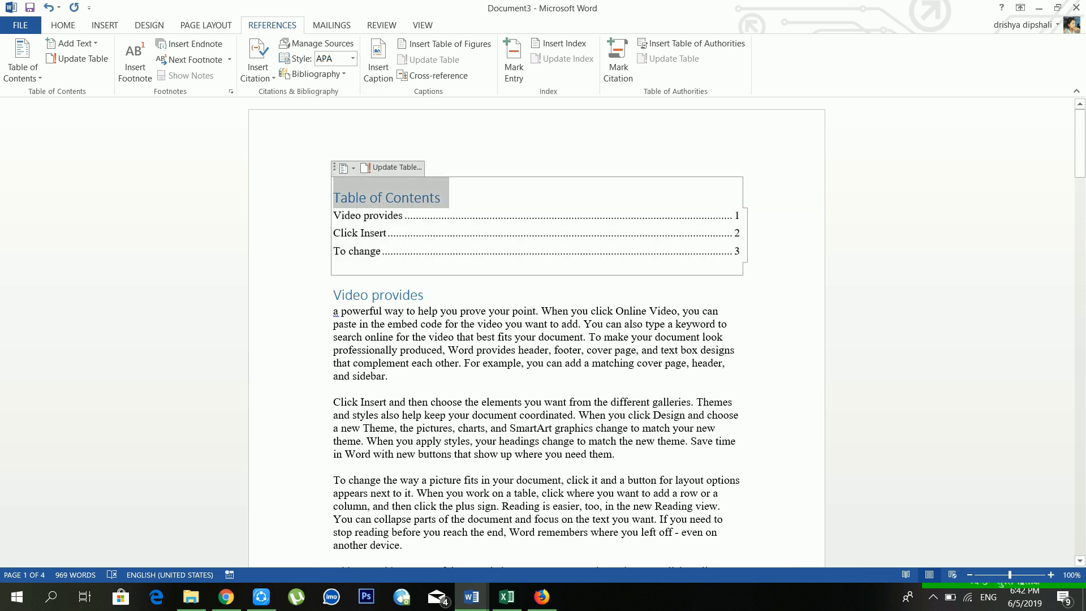
pyautogui.click(427, 296)
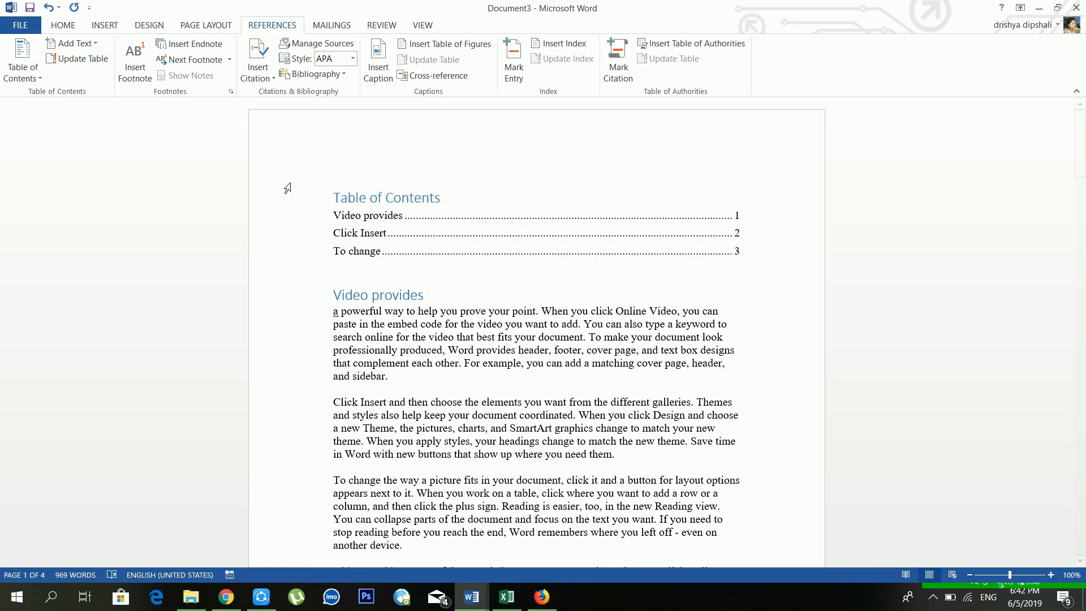
pyautogui.scroll(-3, 283, 184)
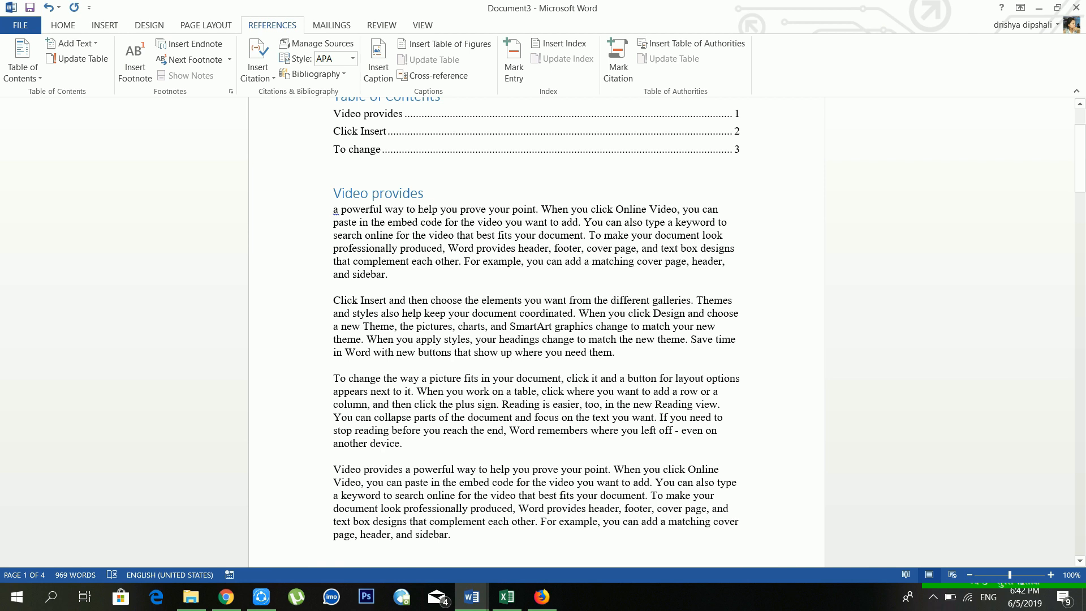
# Step: Split 'a powerful way to' onto its own line and mark it Level 1
pyautogui.click(419, 210)
pyautogui.press('Return')
pyautogui.moveTo(420, 209); pyautogui.dragTo(334, 209)
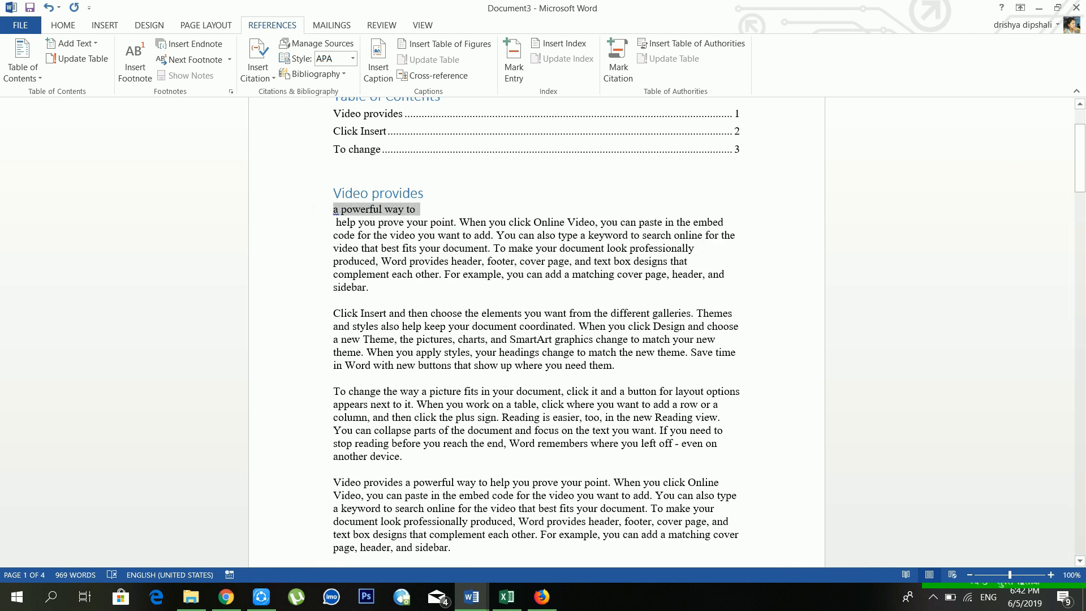
pyautogui.click(74, 43)
pyautogui.click(79, 76)
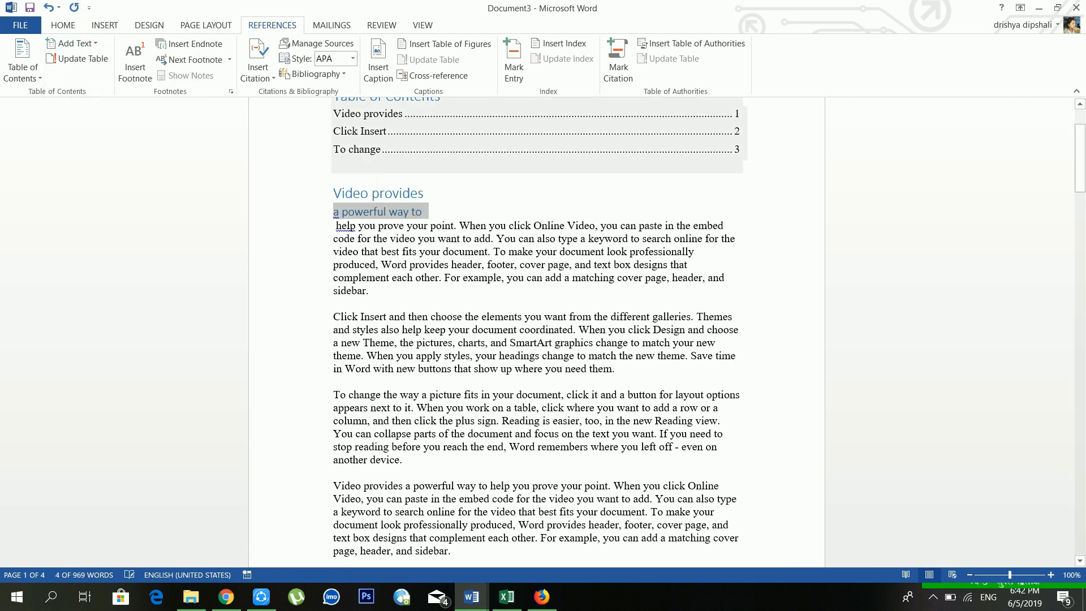
pyautogui.click(373, 212)
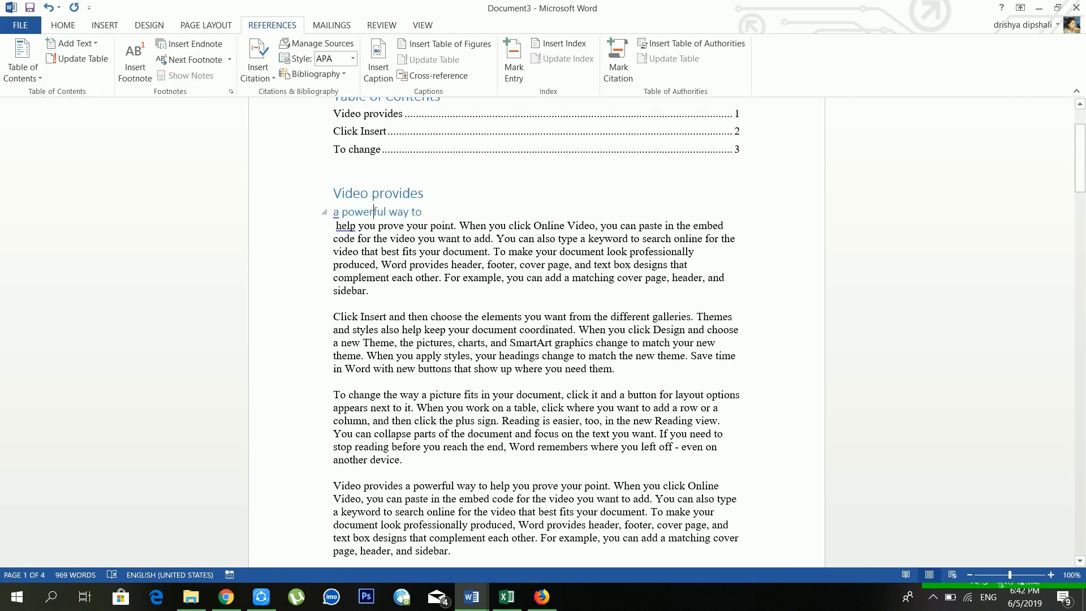
pyautogui.scroll(3, 396, 227)
pyautogui.click(396, 229)
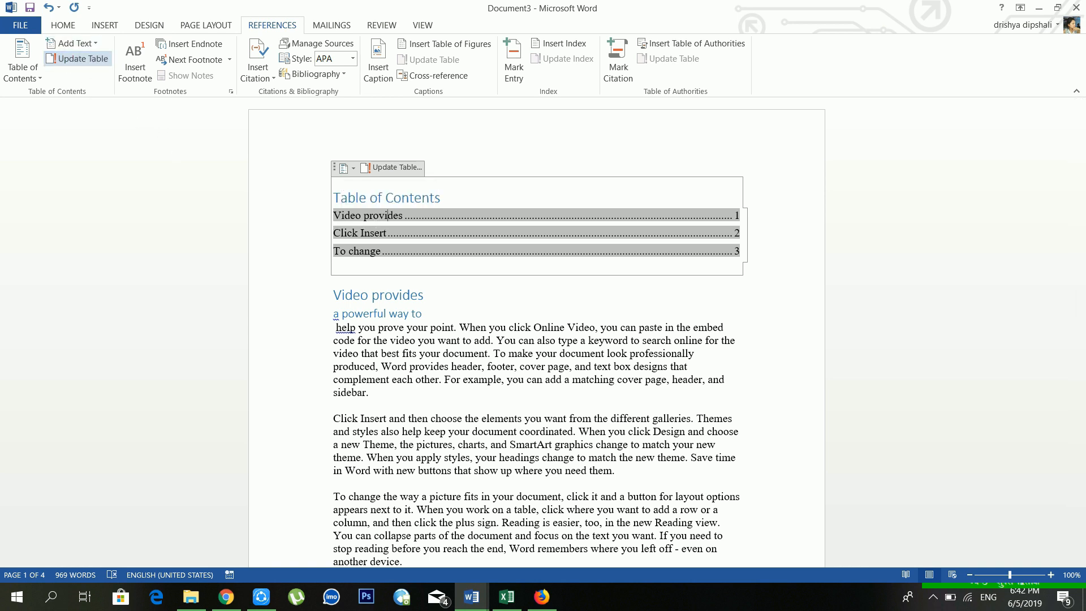
# Step: Update the entire table of contents so 'a powerful way to' appears under Video provides
pyautogui.click(77, 58)
pyautogui.click(480, 297)
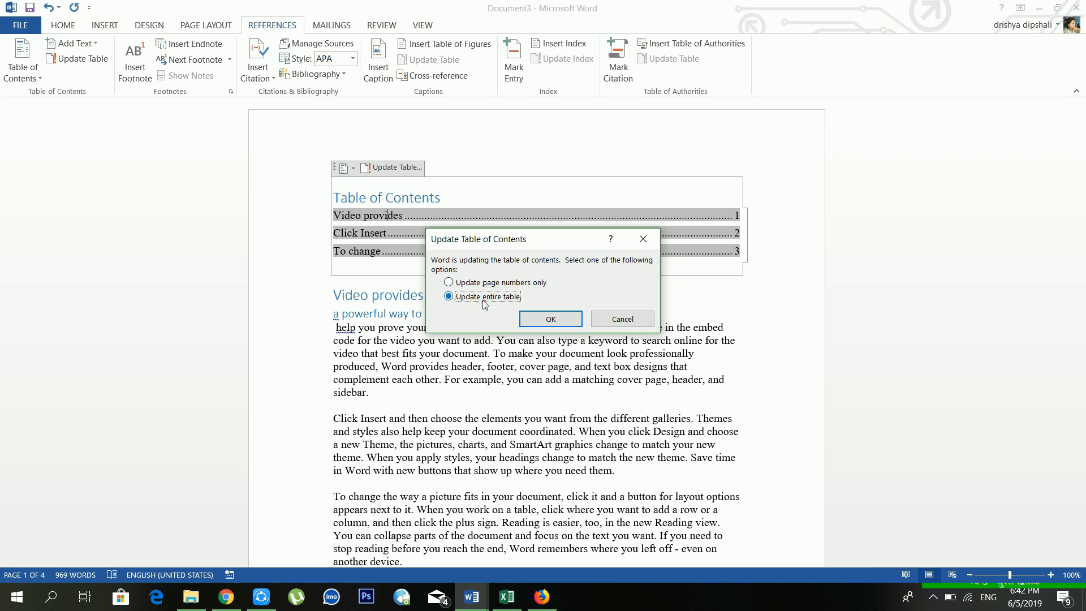
pyautogui.press('Return')
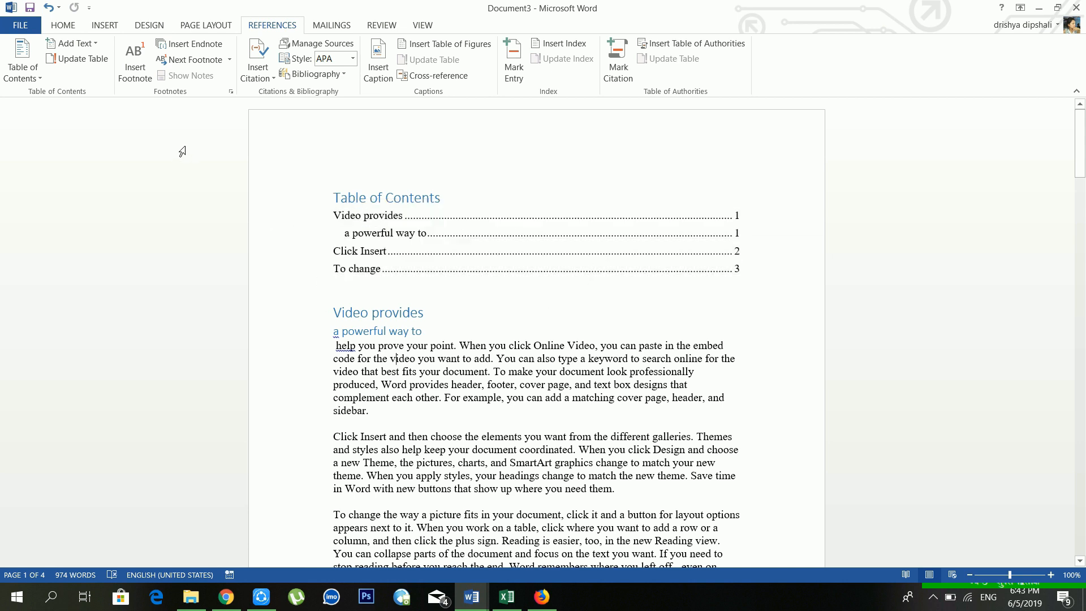
# Step: Insert footnote 1 at the word 'video' reading 'hello hi thank you'
pyautogui.click(135, 74)
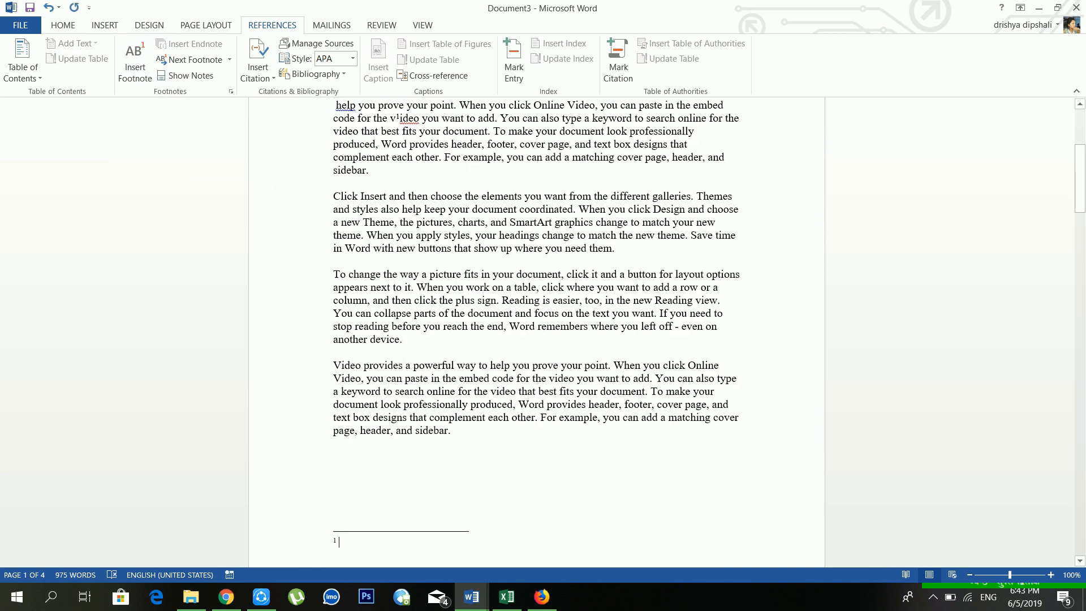
pyautogui.scroll(-1, 410, 409)
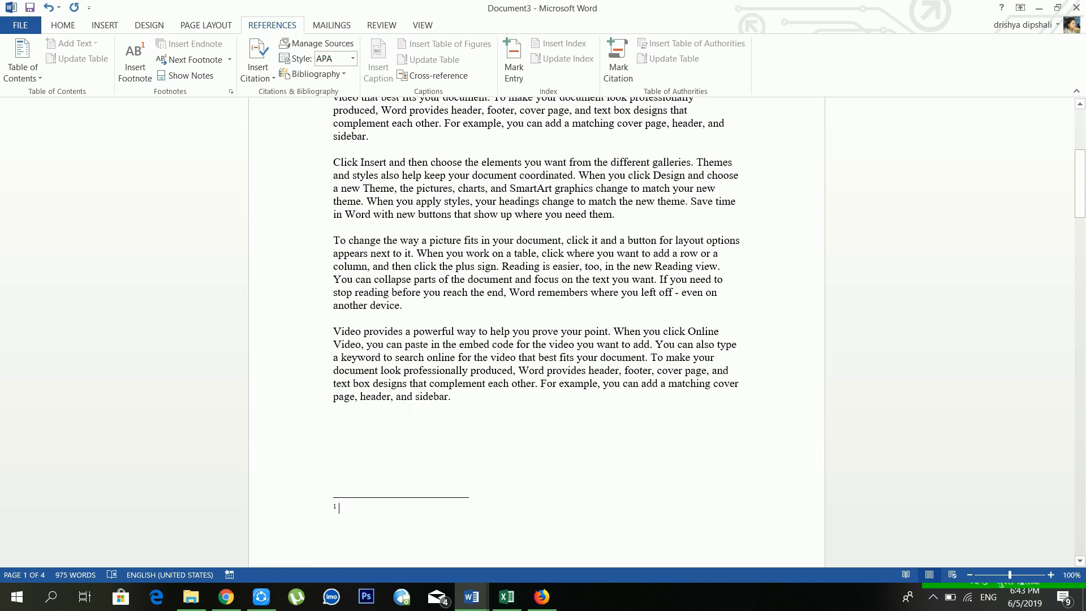
pyautogui.write('j hjkhj hj hjh jkh jkh kj h jkhjk')
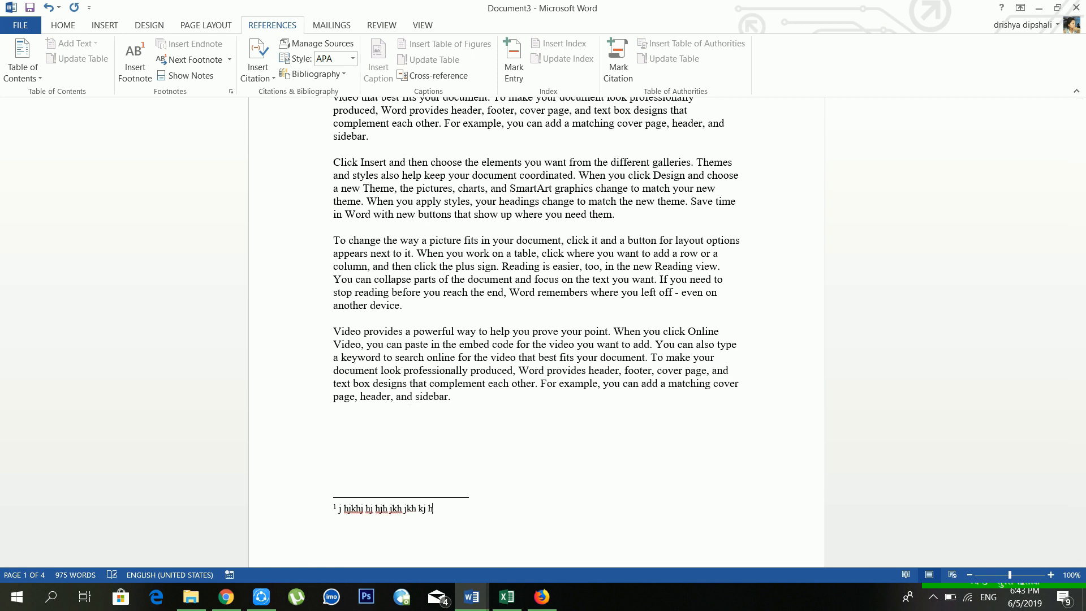
pyautogui.press('BackSpace')
pyautogui.press('BackSpace')
pyautogui.press('BackSpace')
pyautogui.press('BackSpace')
pyautogui.press('BackSpace')
pyautogui.press('BackSpace')
pyautogui.press('BackSpace')
pyautogui.press('BackSpace')
pyautogui.press('BackSpace')
pyautogui.press('BackSpace')
pyautogui.press('BackSpace')
pyautogui.press('BackSpace')
pyautogui.press('BackSpace')
pyautogui.press('BackSpace')
pyautogui.press('BackSpace')
pyautogui.press('BackSpace')
pyautogui.press('BackSpace')
pyautogui.press('BackSpace')
pyautogui.press('BackSpace')
pyautogui.press('BackSpace')
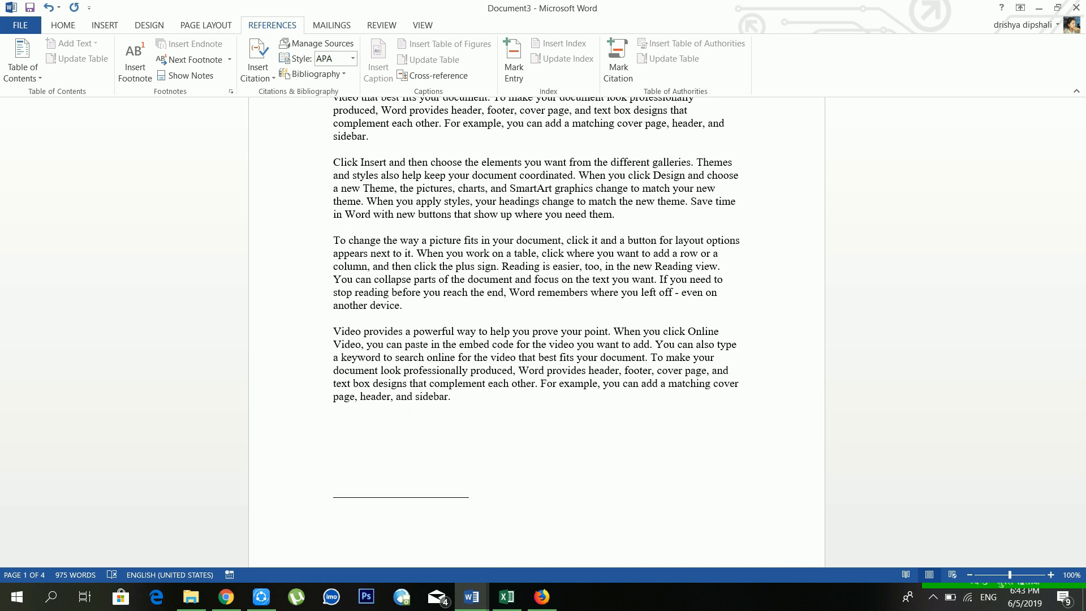
pyautogui.write('hello hi thank you')
pyautogui.click(445, 373)
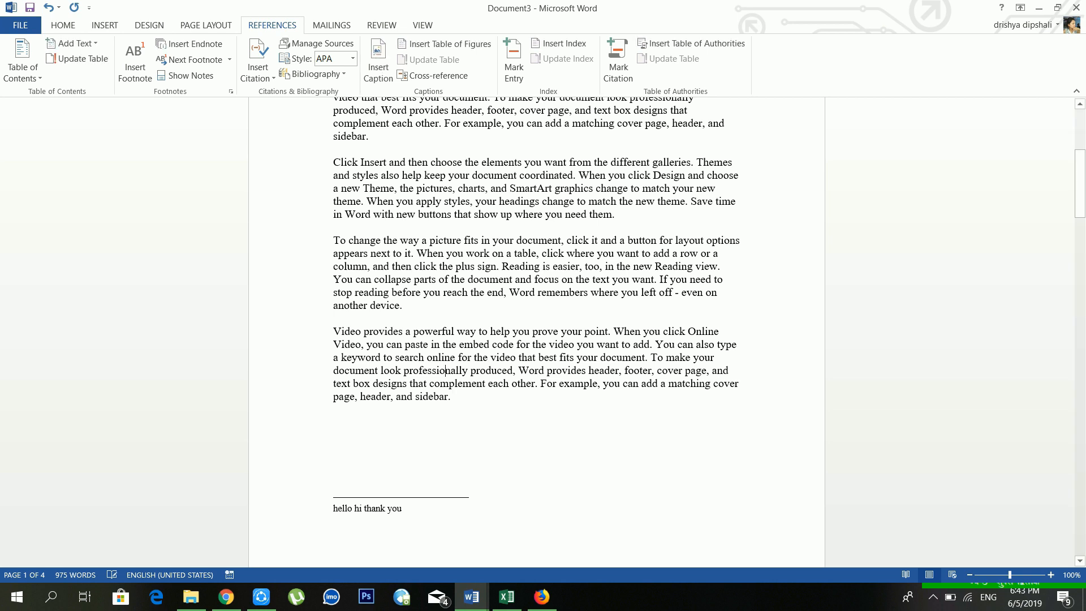
# Step: Insert an endnote at the document end with a short thank-you, goodbye text
pyautogui.click(210, 49)
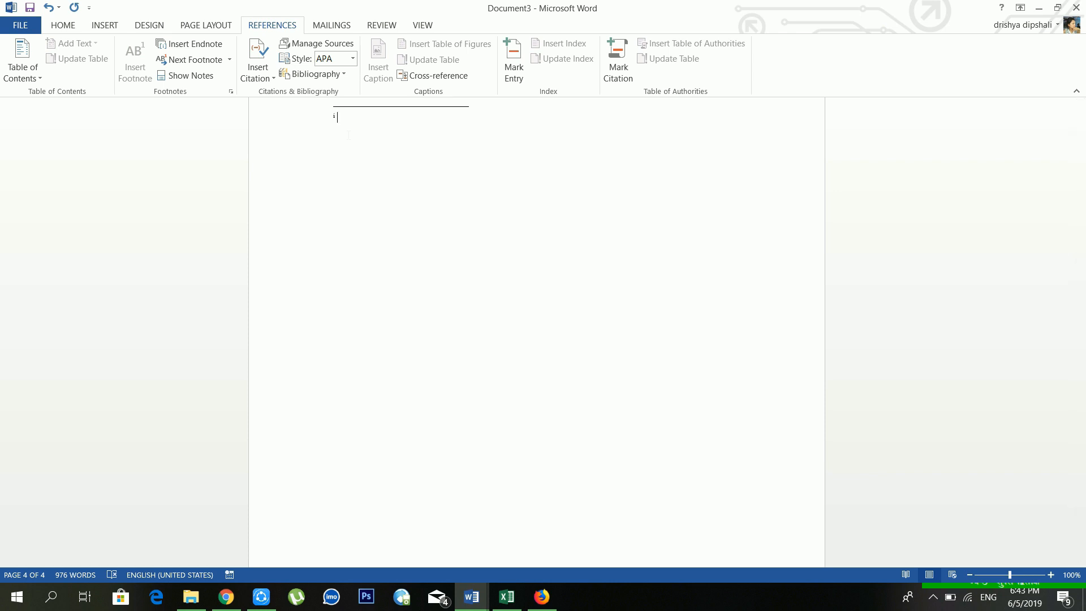
pyautogui.write('tha')
pyautogui.write('nk you')
pyautogui.write('goo by')
pyautogui.write('e')
pyautogui.press('BackSpace')
pyautogui.write('t')
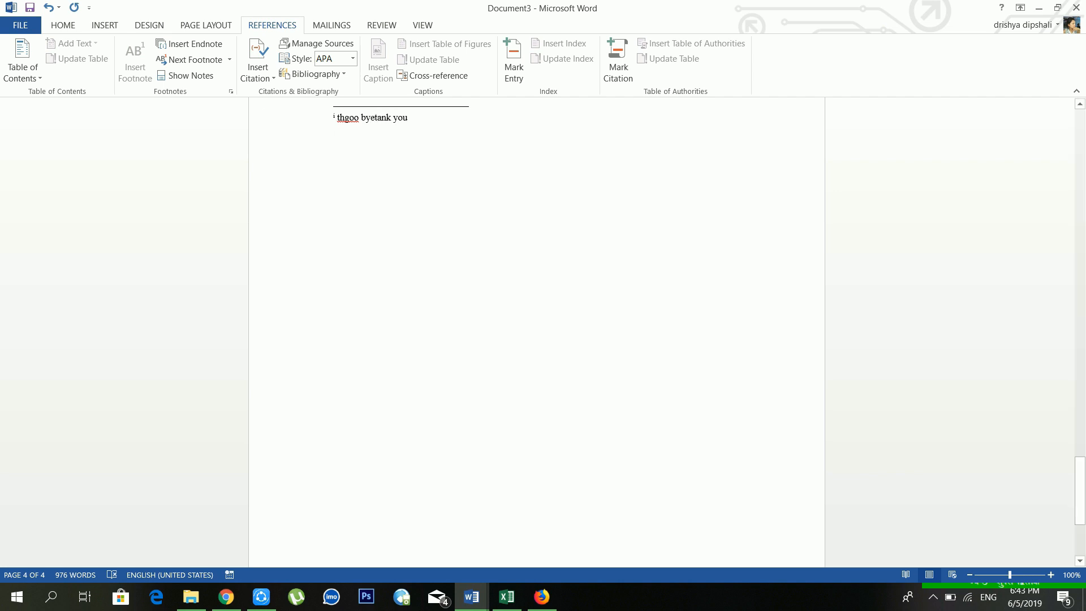
# Step: Browse back to the footnote, then add an empty paragraph after 'sidebar.'
pyautogui.click(198, 74)
pyautogui.click(198, 74)
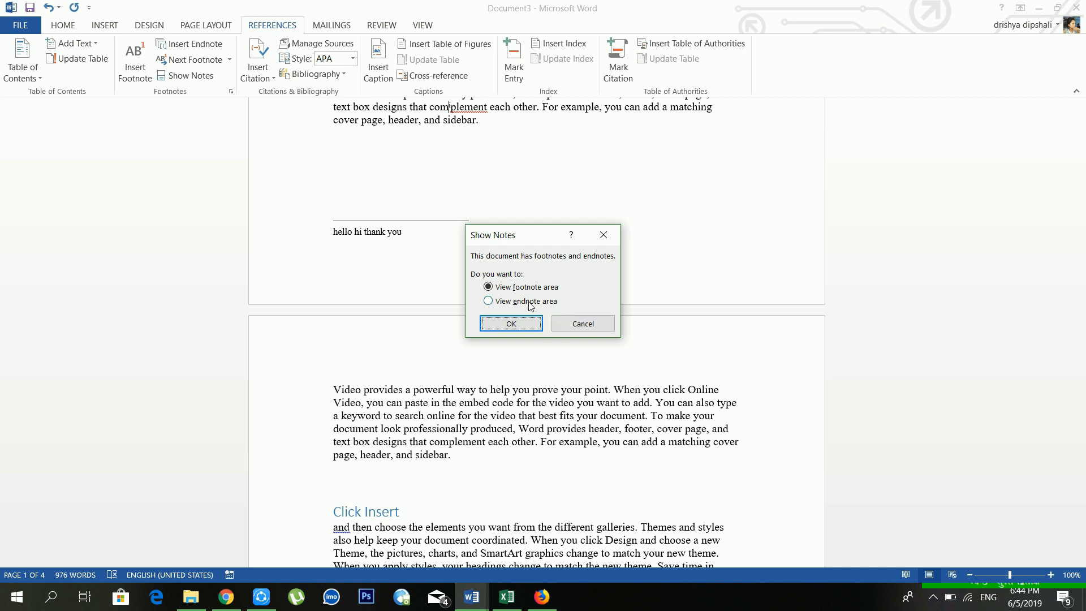
pyautogui.click(603, 235)
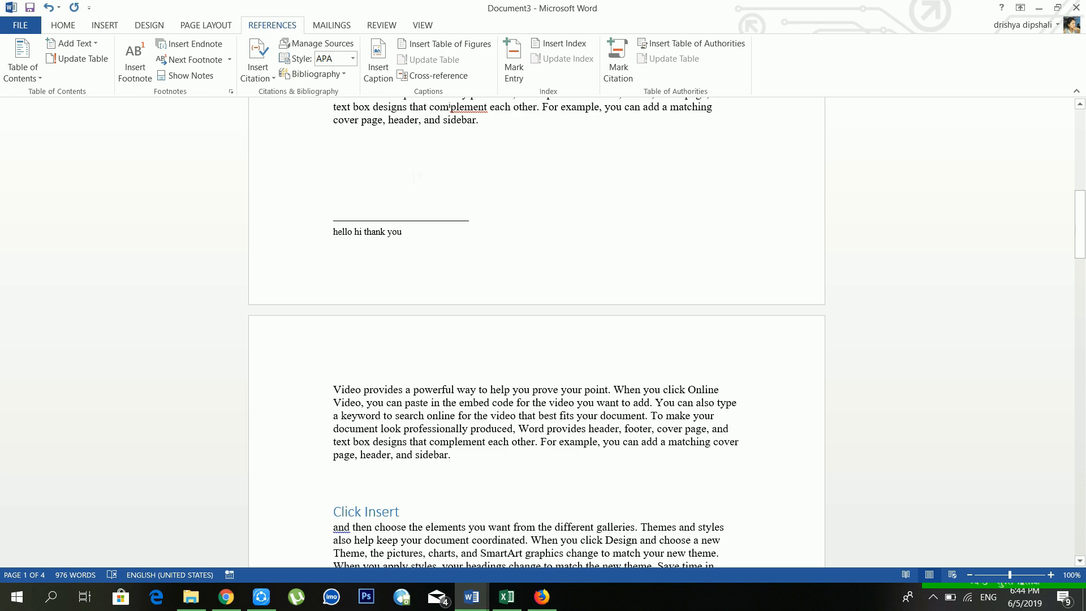
pyautogui.scroll(12, 415, 176)
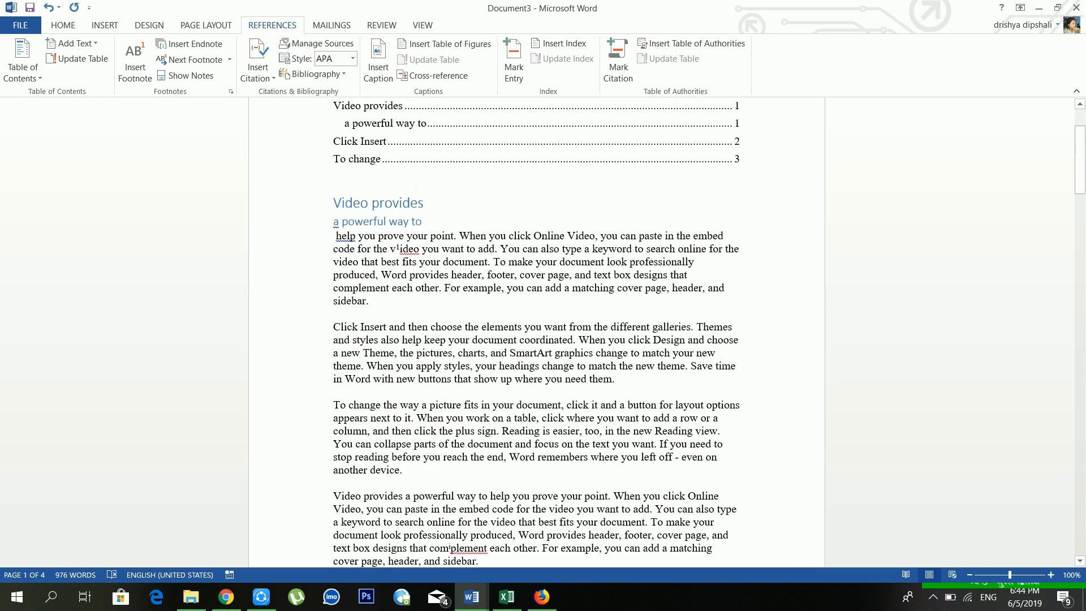
pyautogui.scroll(3, 416, 185)
pyautogui.scroll(-3, 409, 308)
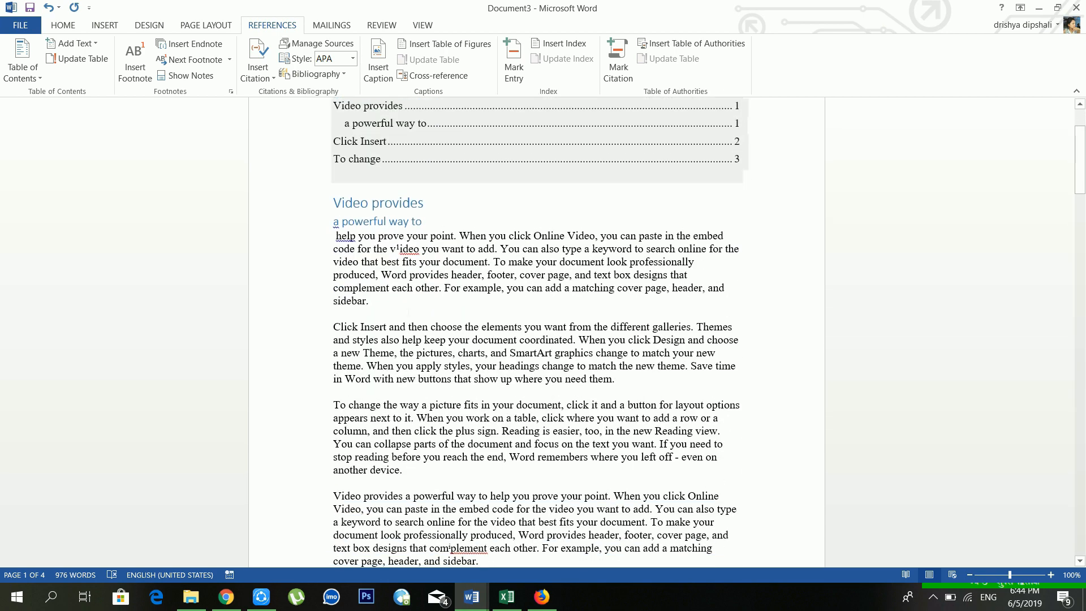
pyautogui.press('Return')
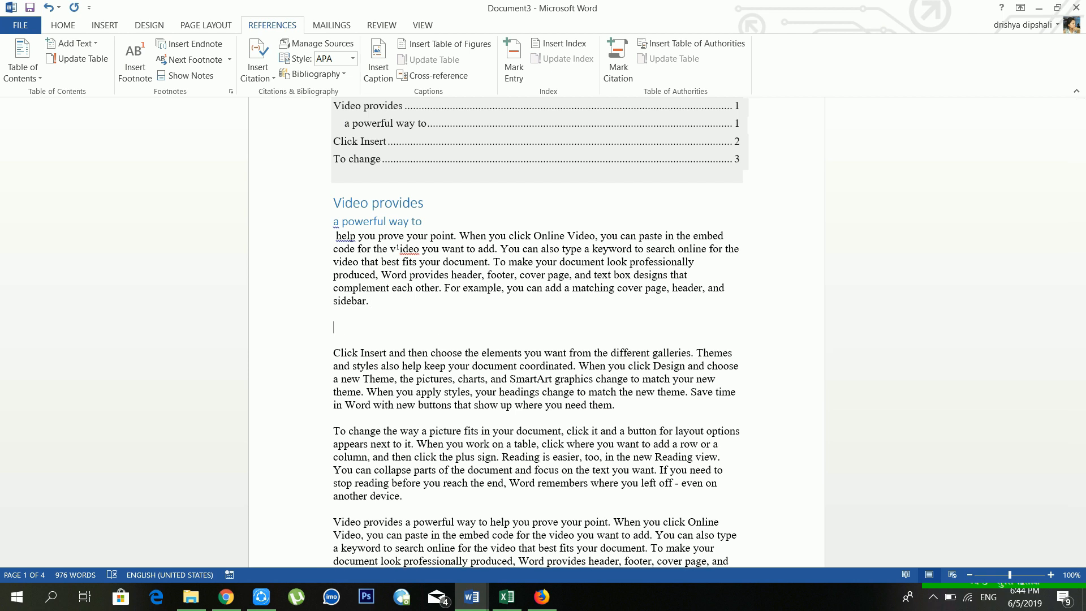
# Step: Cite a new book source 'cmputer', 2019, kathmandu, nepal publishing house, with the author's name
pyautogui.click(263, 77)
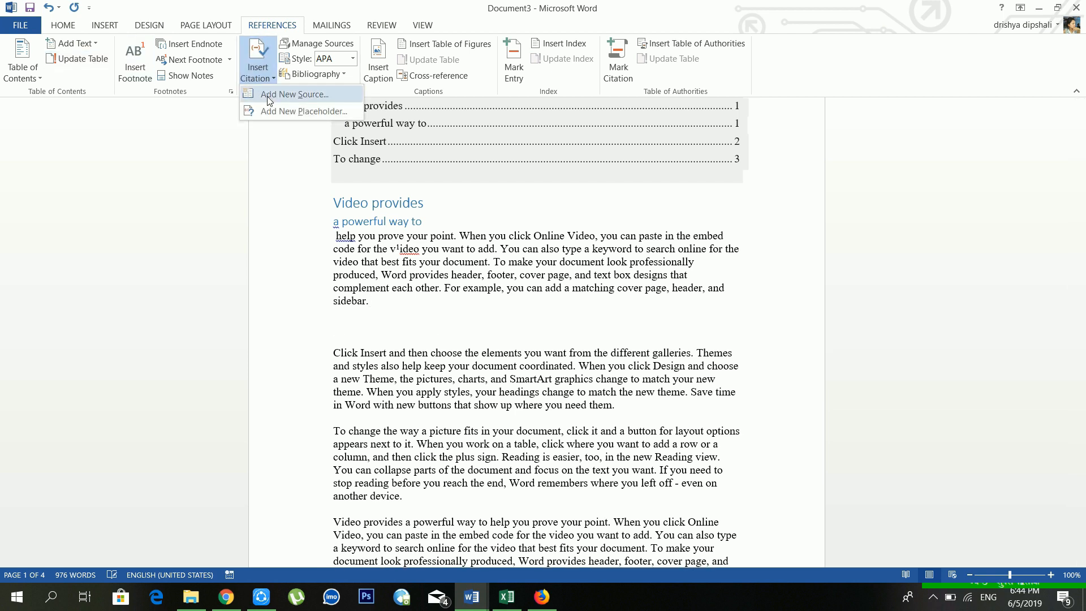
pyautogui.click(270, 100)
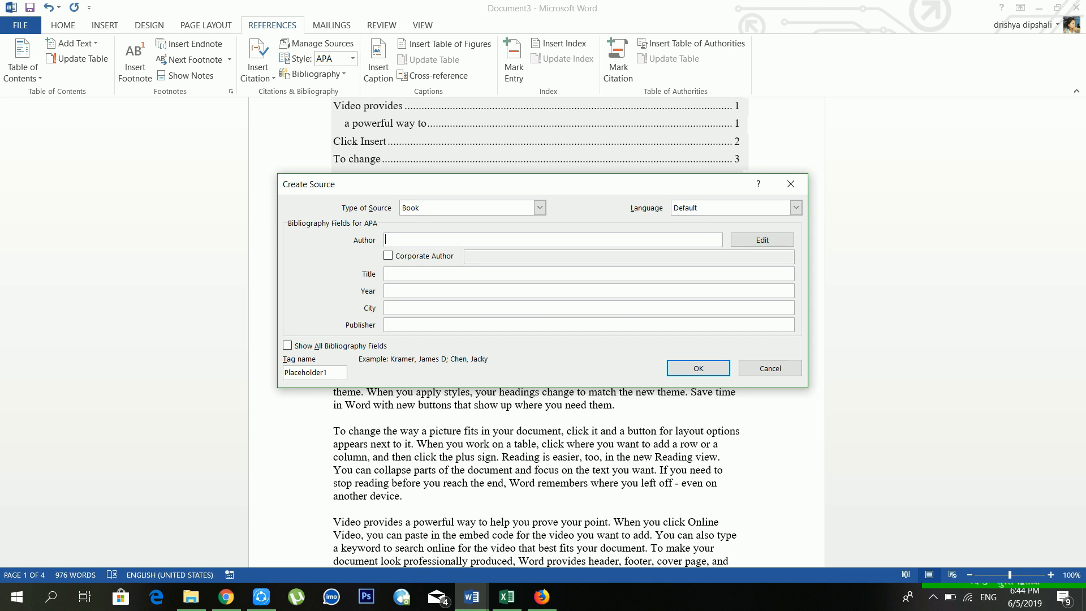
pyautogui.write('dipesh rai')
pyautogui.click(480, 277)
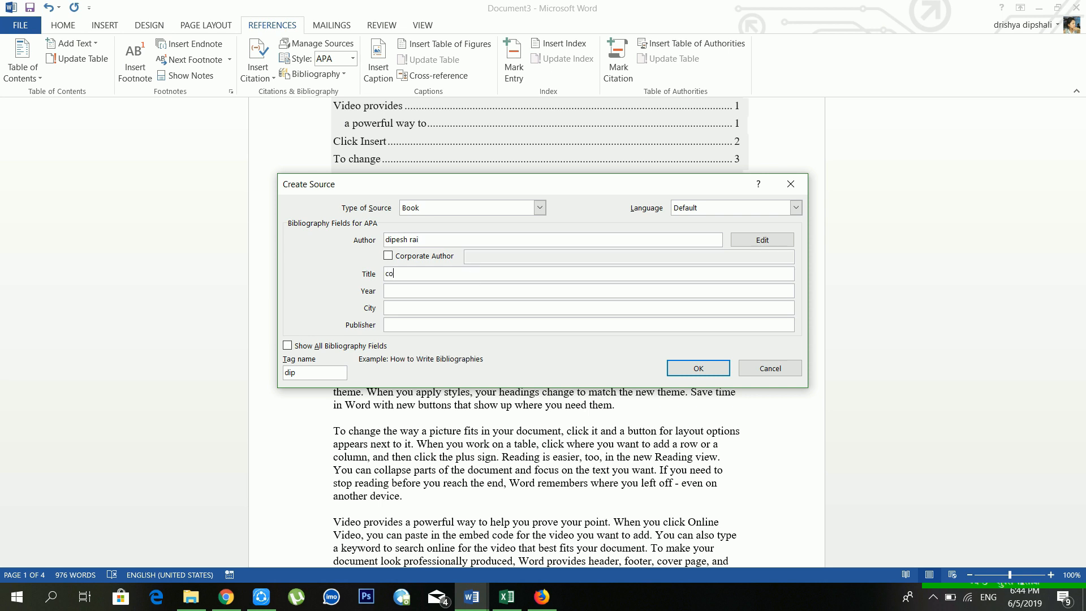
pyautogui.write('cmputer')
pyautogui.click(474, 292)
pyautogui.write('2019')
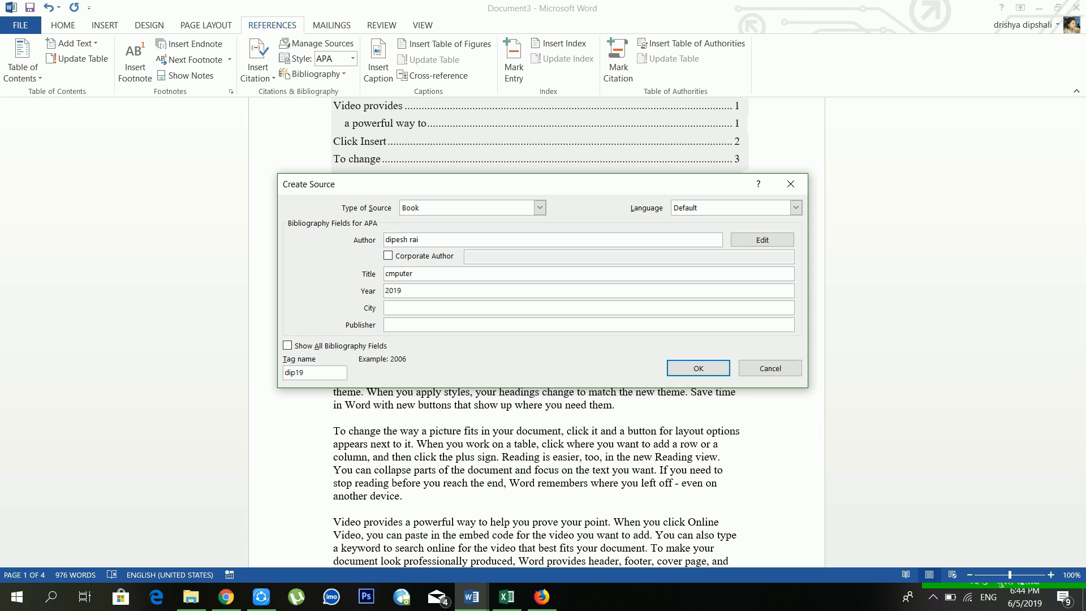
pyautogui.click(477, 311)
pyautogui.write('kathmandu')
pyautogui.click(475, 322)
pyautogui.write('nepal pu')
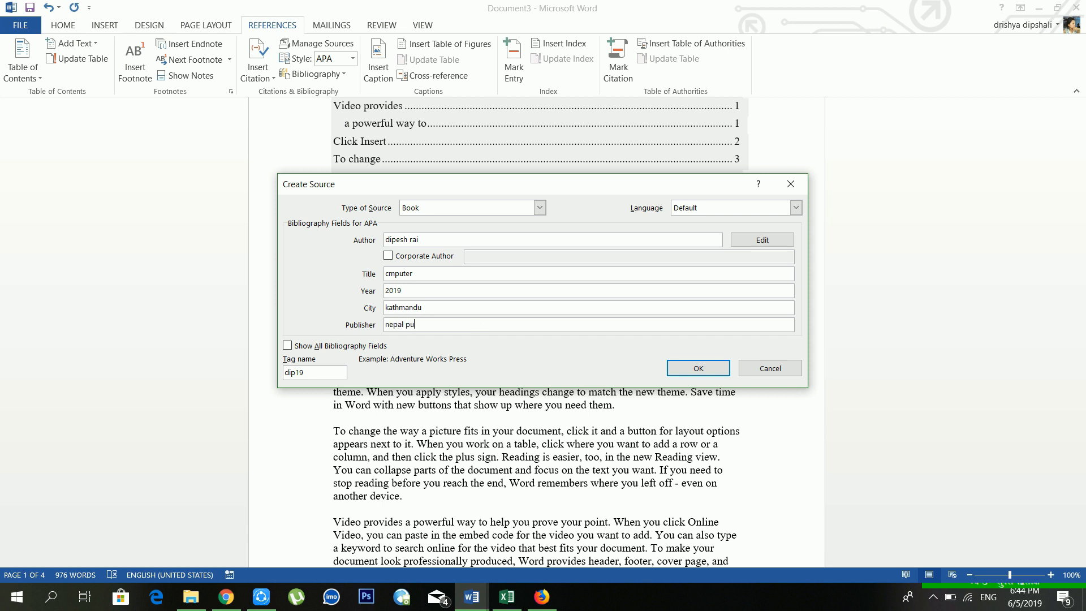
pyautogui.write('blishing house')
pyautogui.click(681, 366)
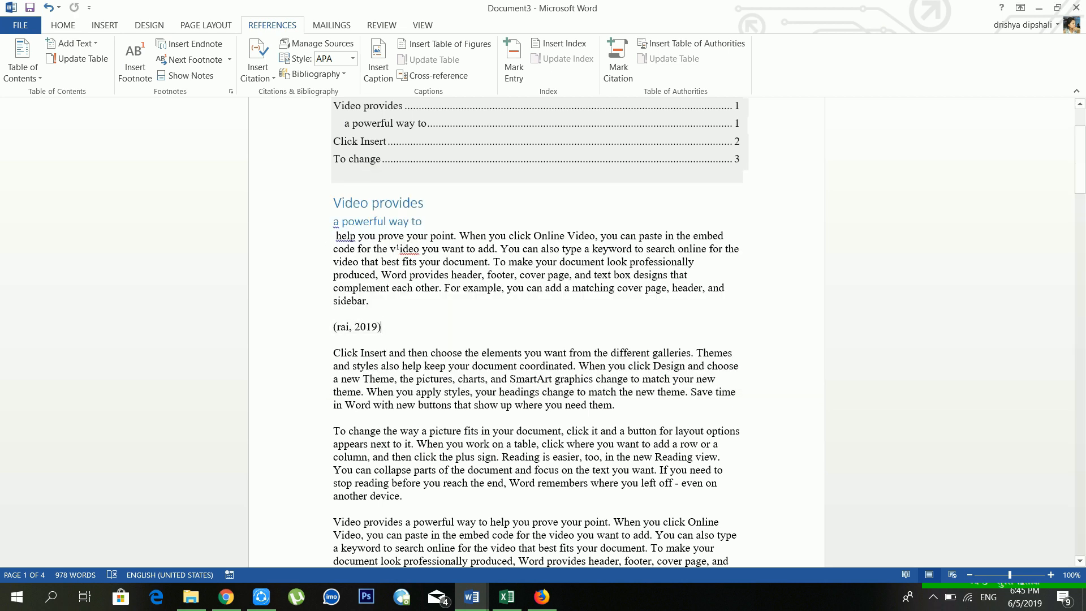
# Step: Change the citation style from APA to ISO 690 - First Element and Date
pyautogui.click(366, 327)
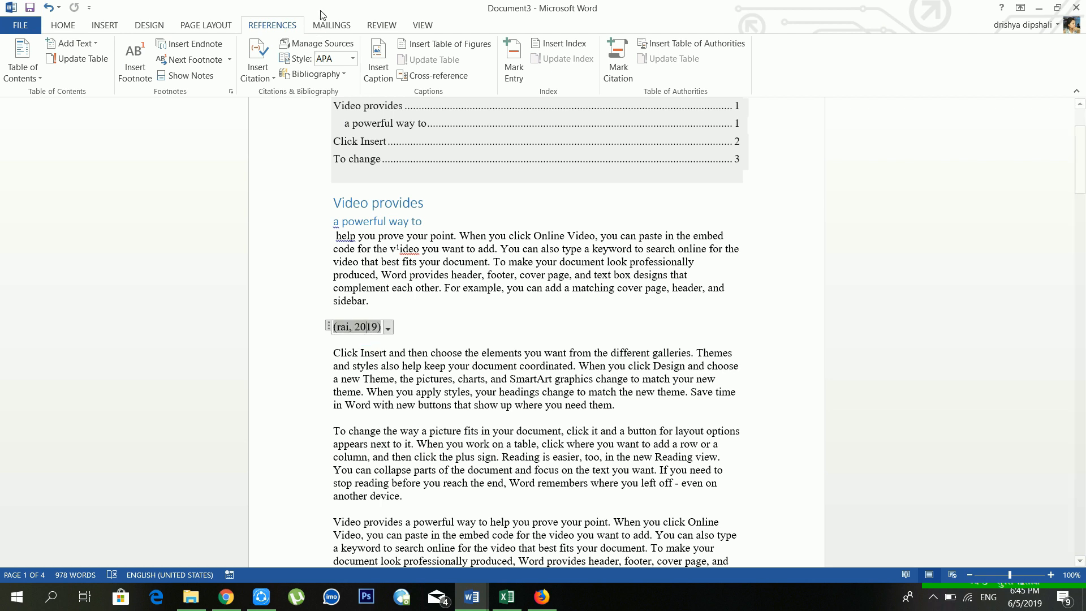
pyautogui.click(327, 44)
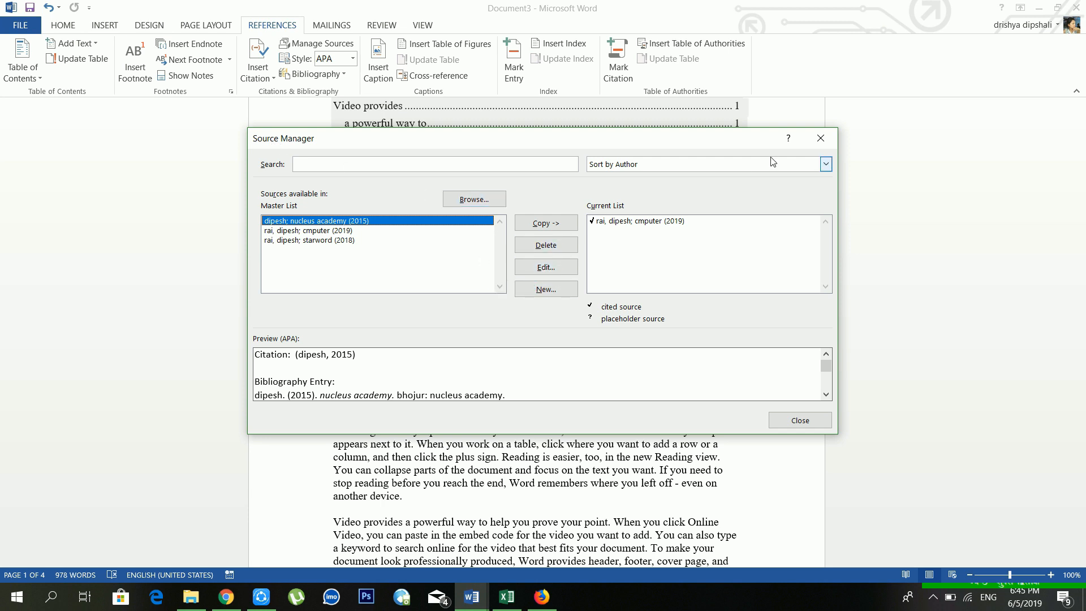
pyautogui.click(819, 139)
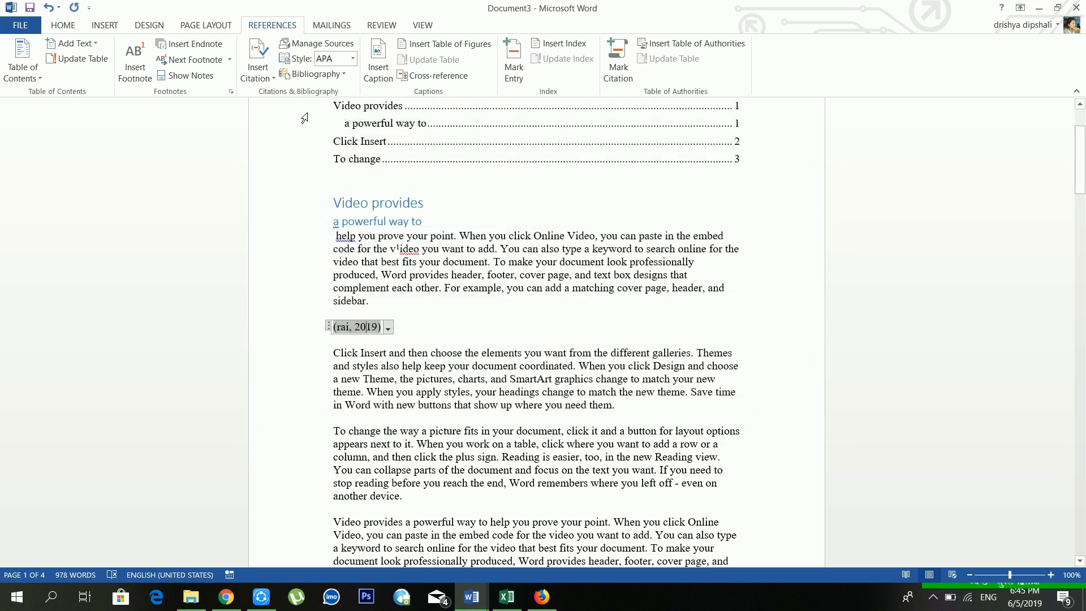
pyautogui.click(352, 59)
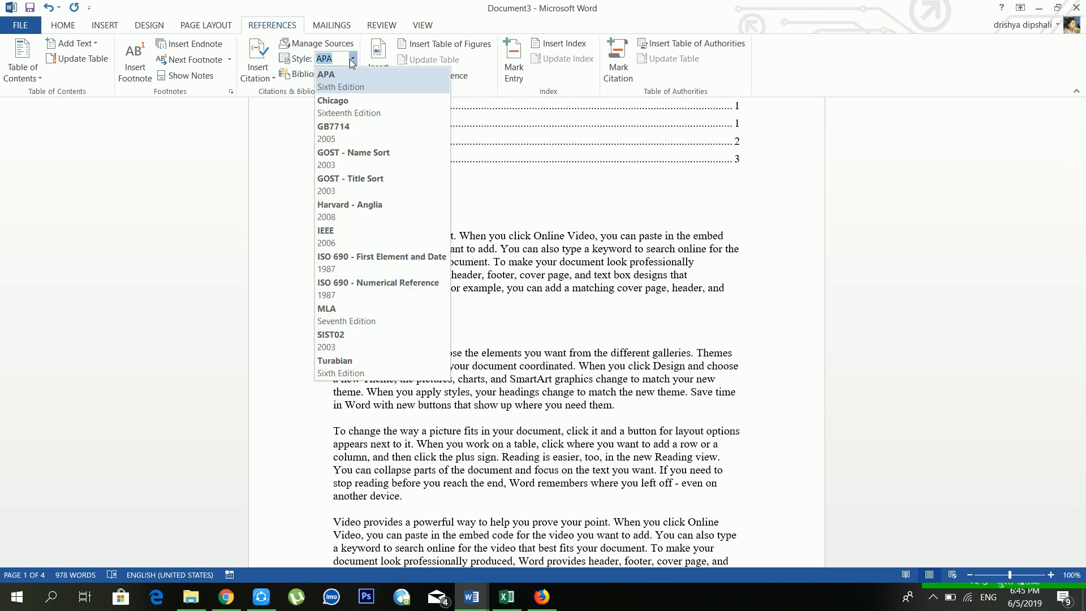
pyautogui.click(369, 146)
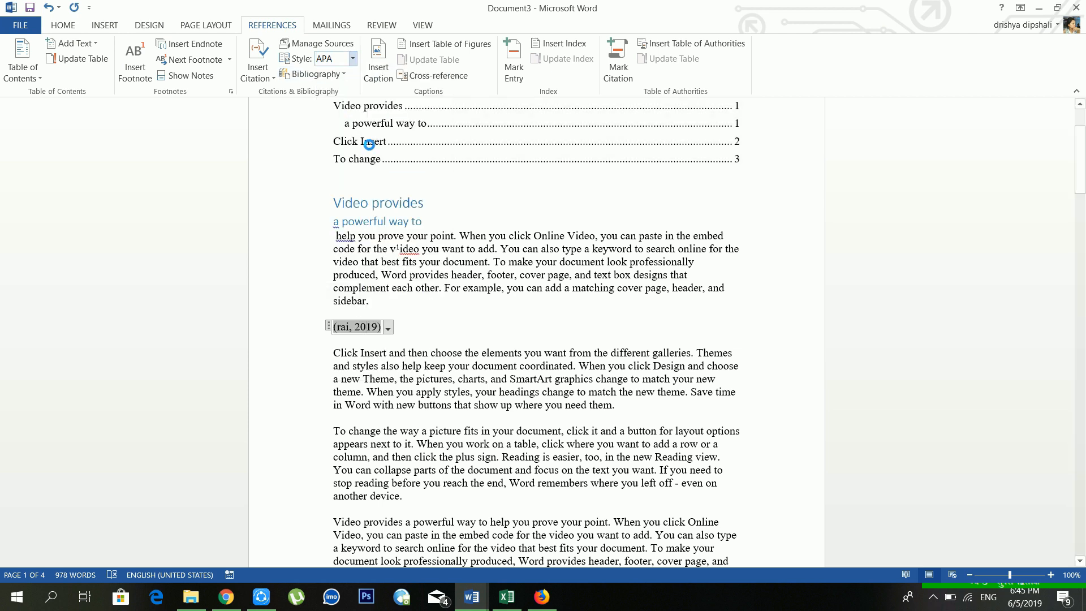
pyautogui.click(352, 60)
pyautogui.click(373, 256)
pyautogui.click(423, 318)
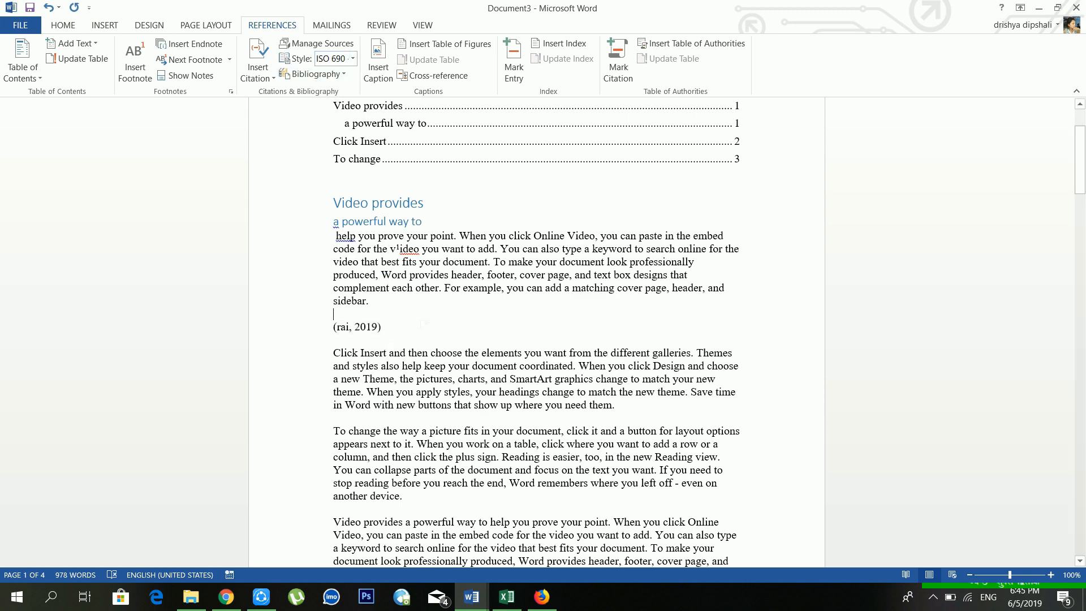
pyautogui.scroll(-20, 546, 275)
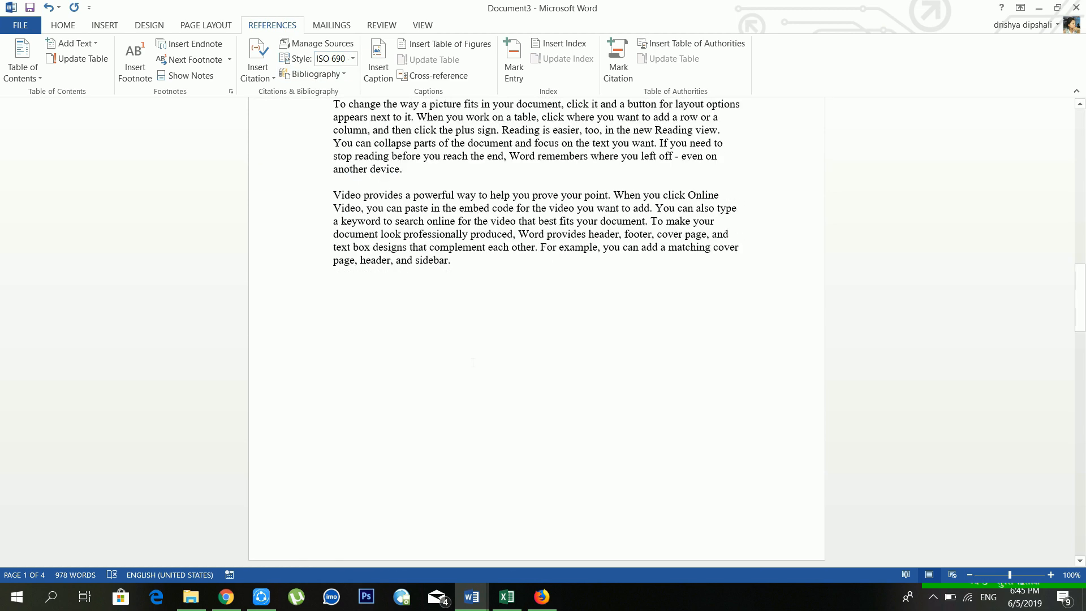
# Step: Insert the built-in References bibliography below the last paragraph, listing the 2019 'cmputer' book
pyautogui.click(535, 275)
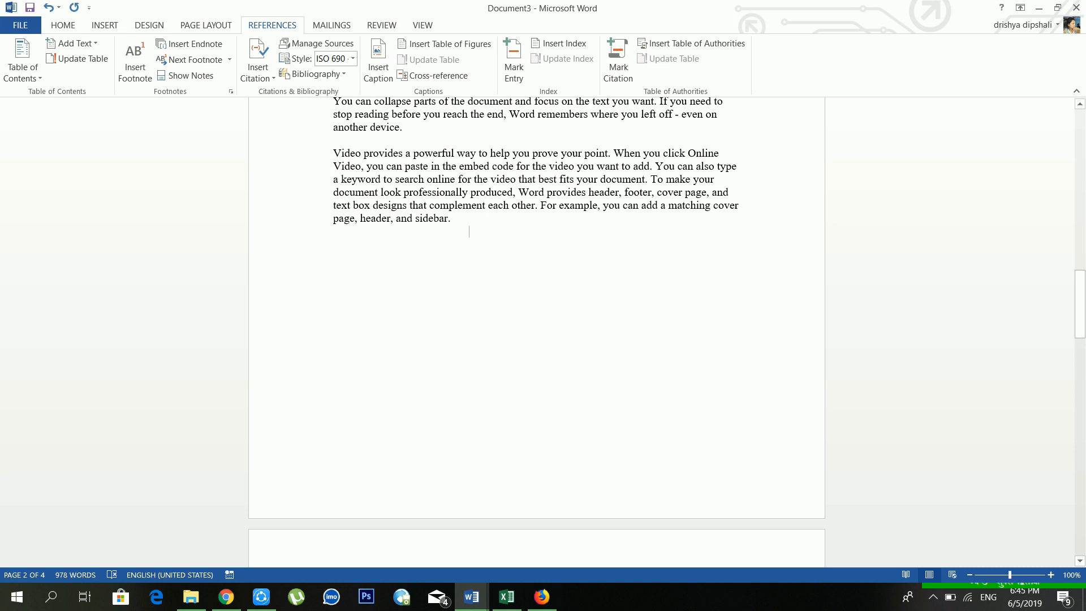
pyautogui.click(346, 74)
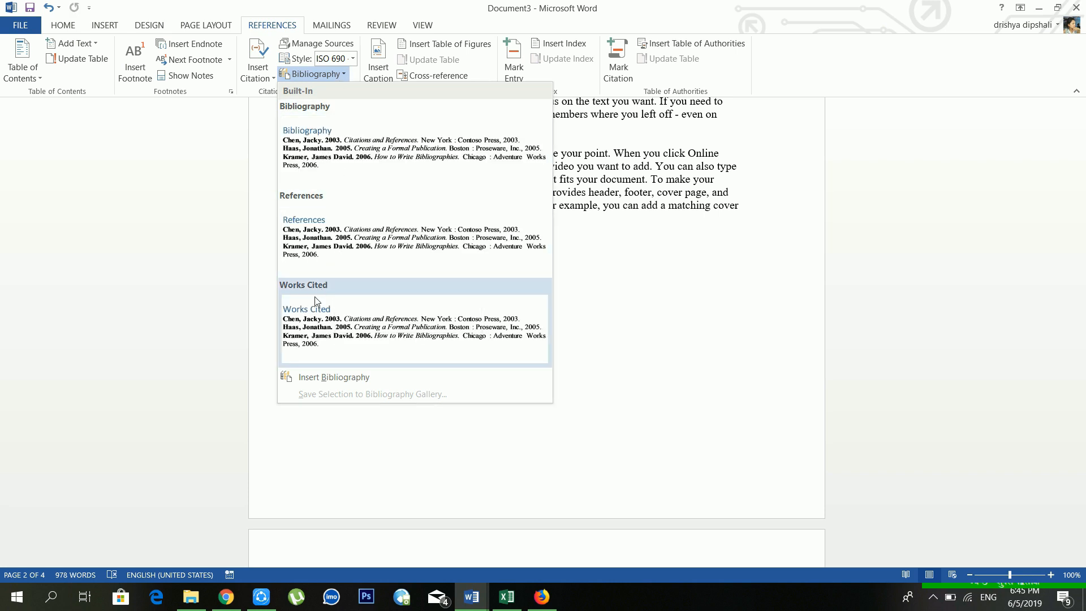
pyautogui.click(316, 227)
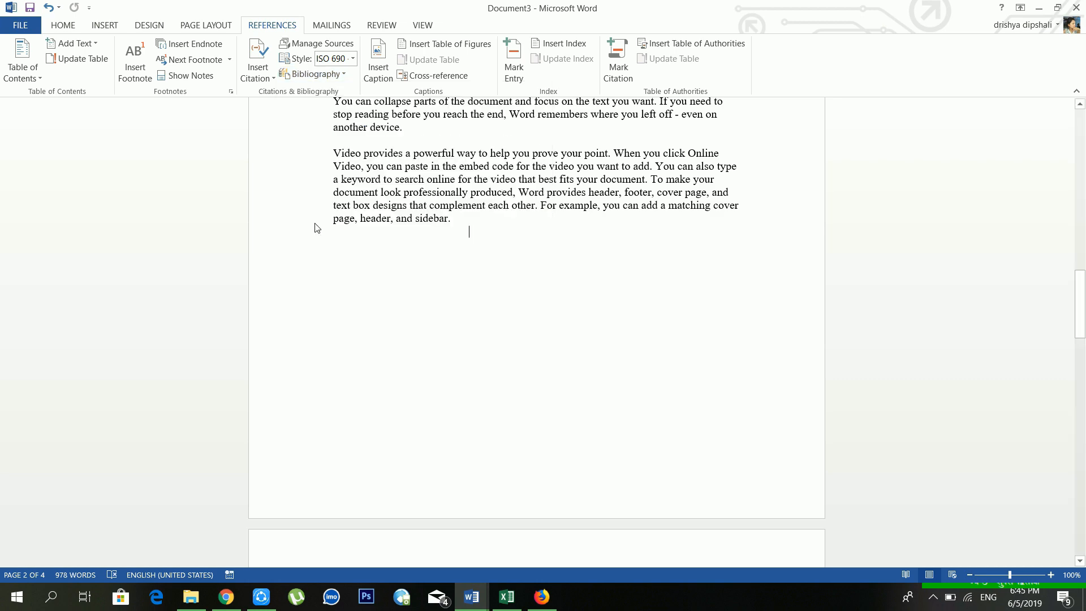
pyautogui.scroll(-10, 431, 266)
pyautogui.scroll(-8, 431, 266)
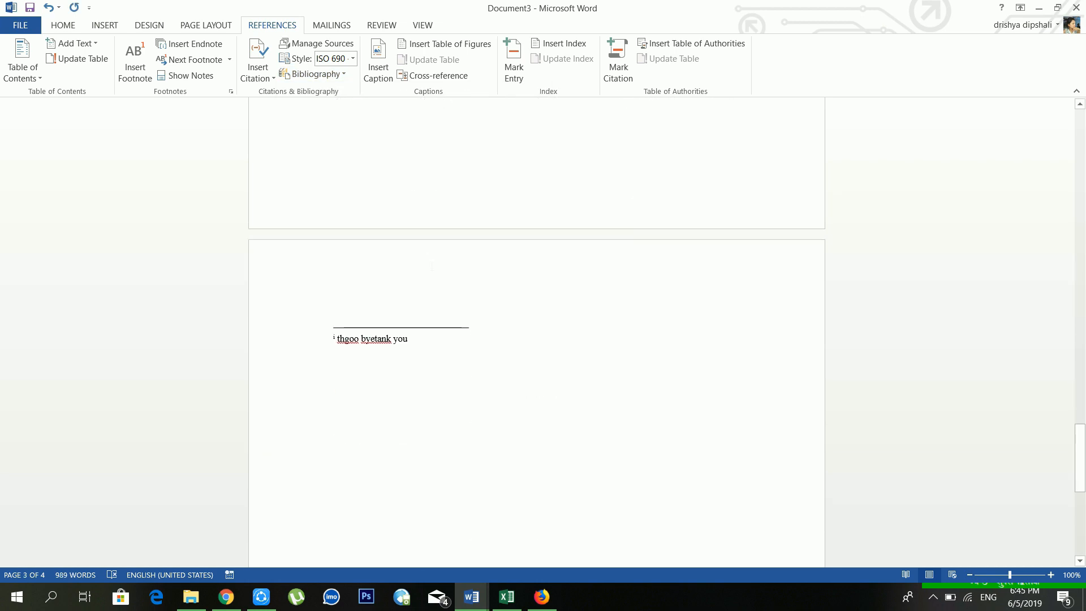
pyautogui.scroll(10, 432, 266)
pyautogui.scroll(10, 536, 334)
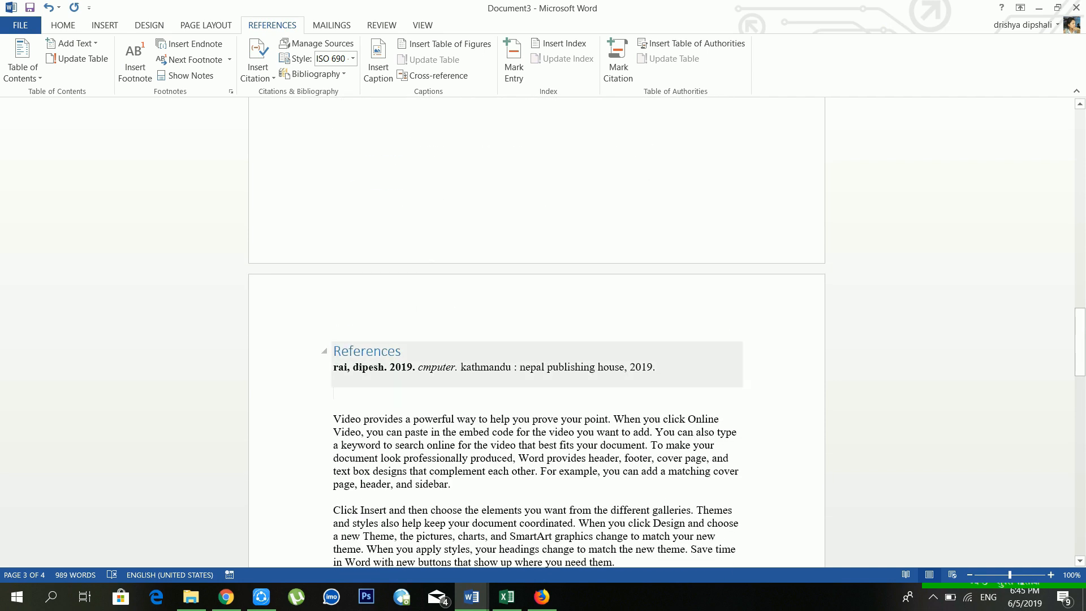
pyautogui.click(373, 352)
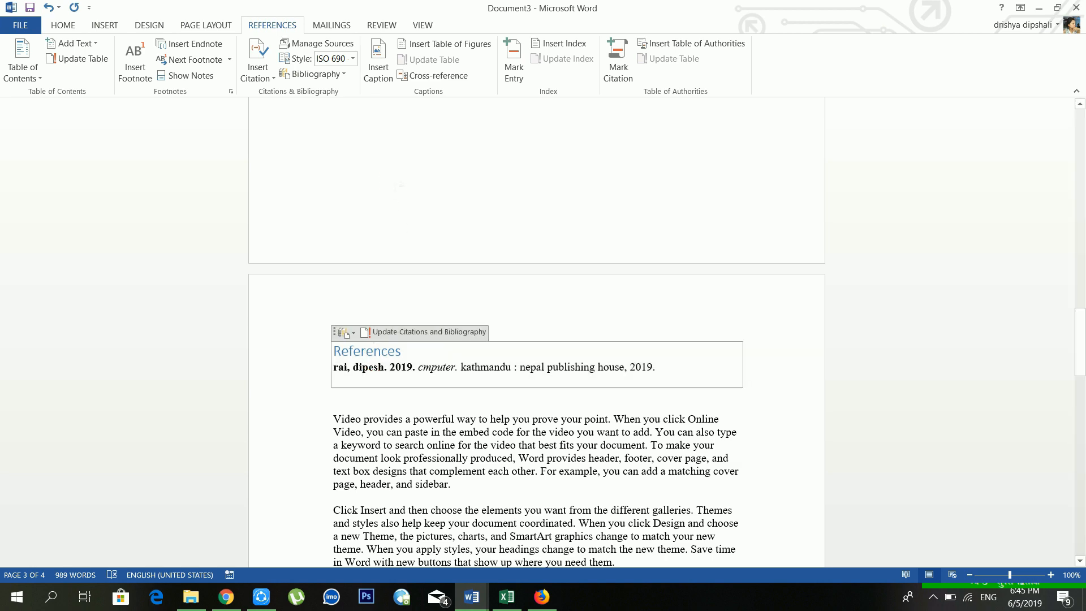
pyautogui.click(399, 185)
pyautogui.scroll(18, 399, 186)
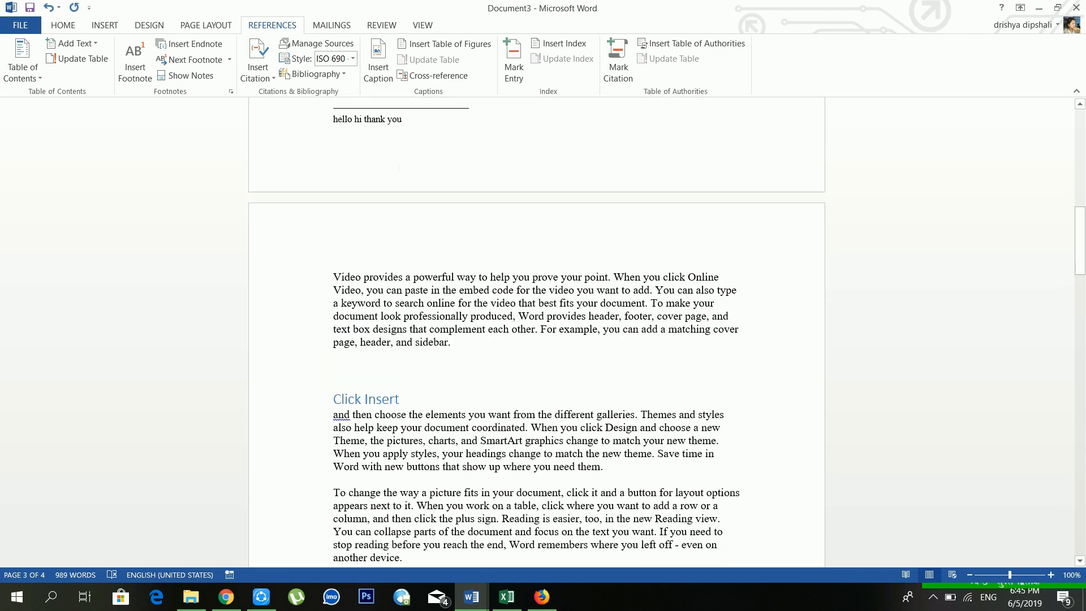
pyautogui.scroll(10, 536, 334)
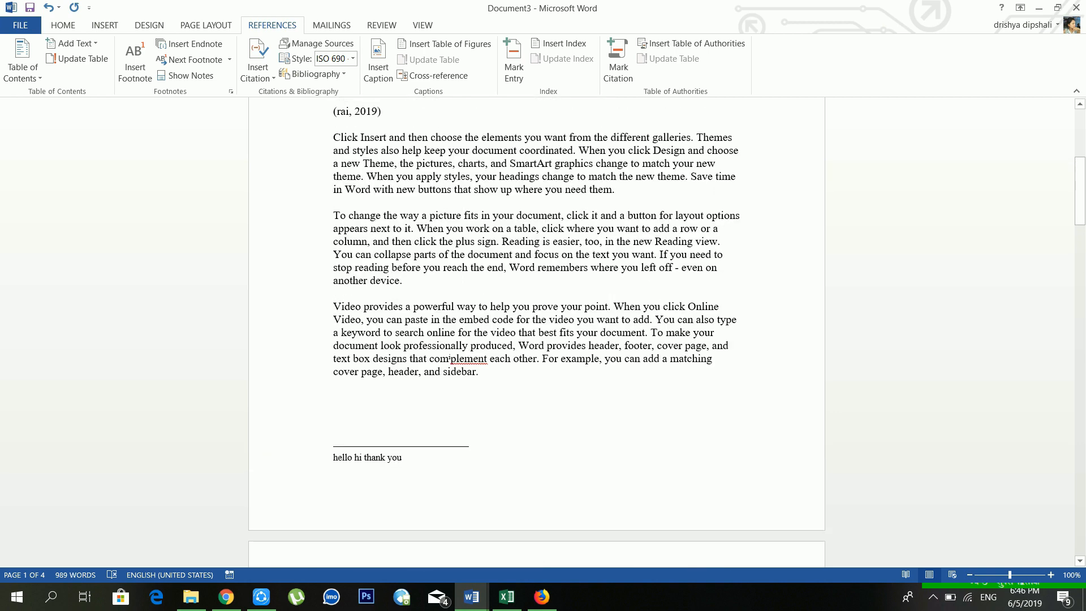
pyautogui.scroll(-4, 407, 204)
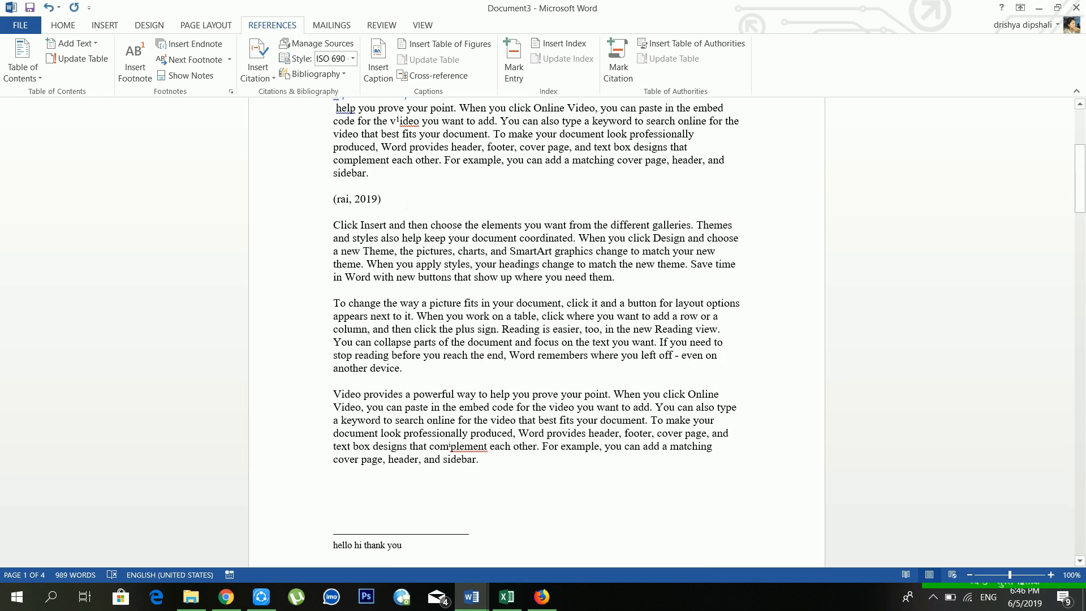
# Step: Insert photo 4, the pink flower, from E:\sell phto above the (rai, 2019) citation
pyautogui.click(99, 30)
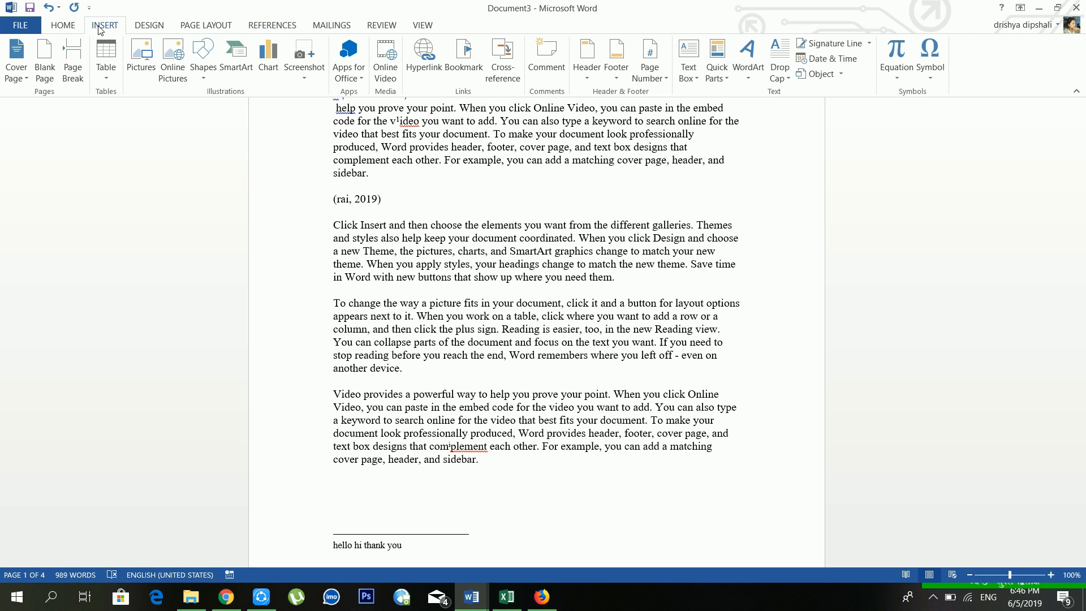
pyautogui.click(141, 55)
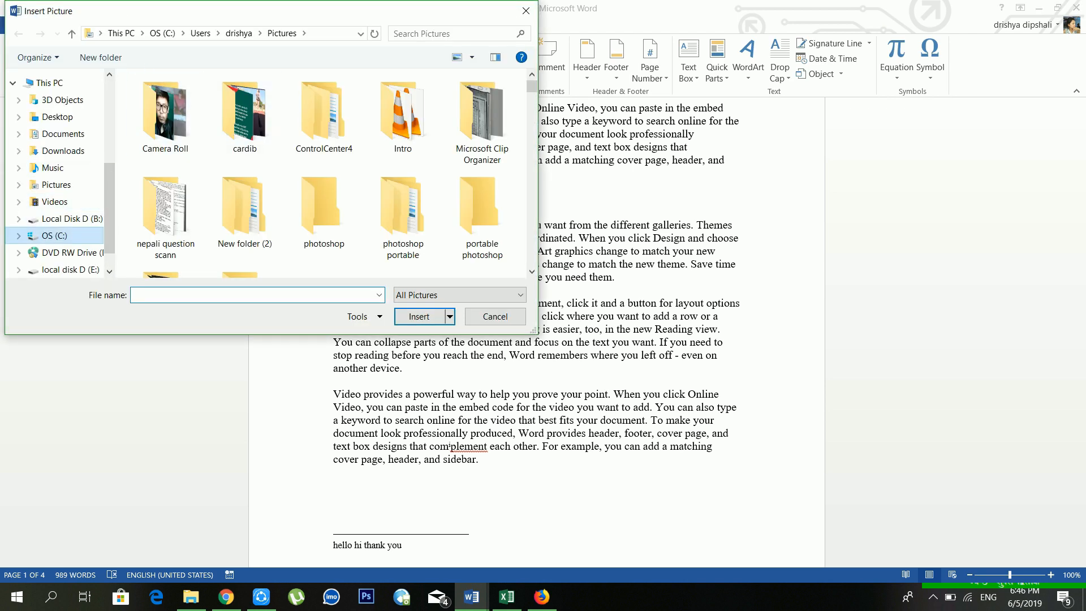
pyautogui.click(81, 272)
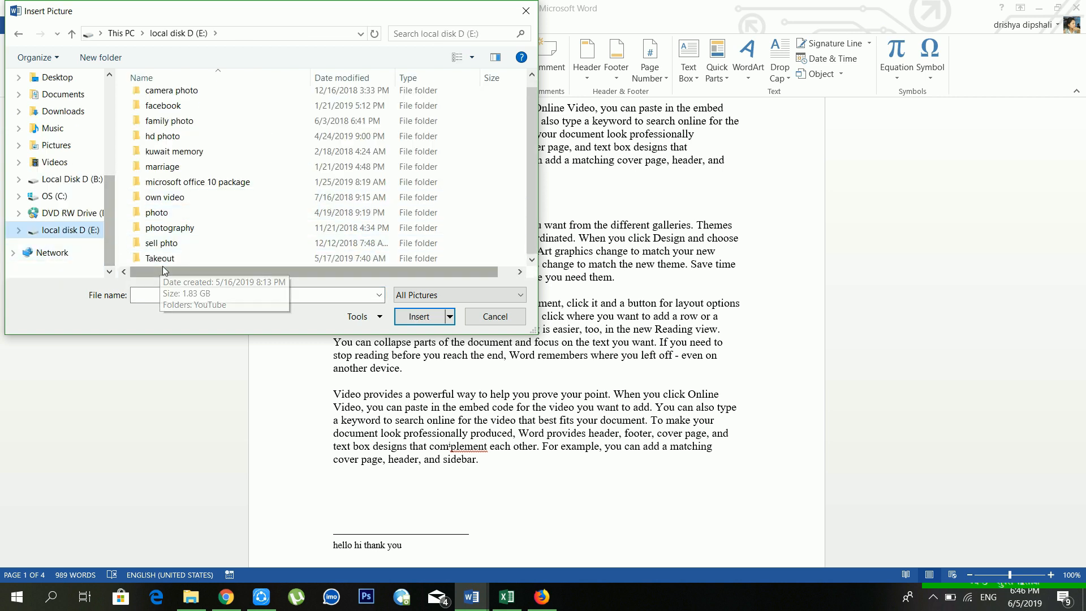
pyautogui.doubleClick(164, 243)
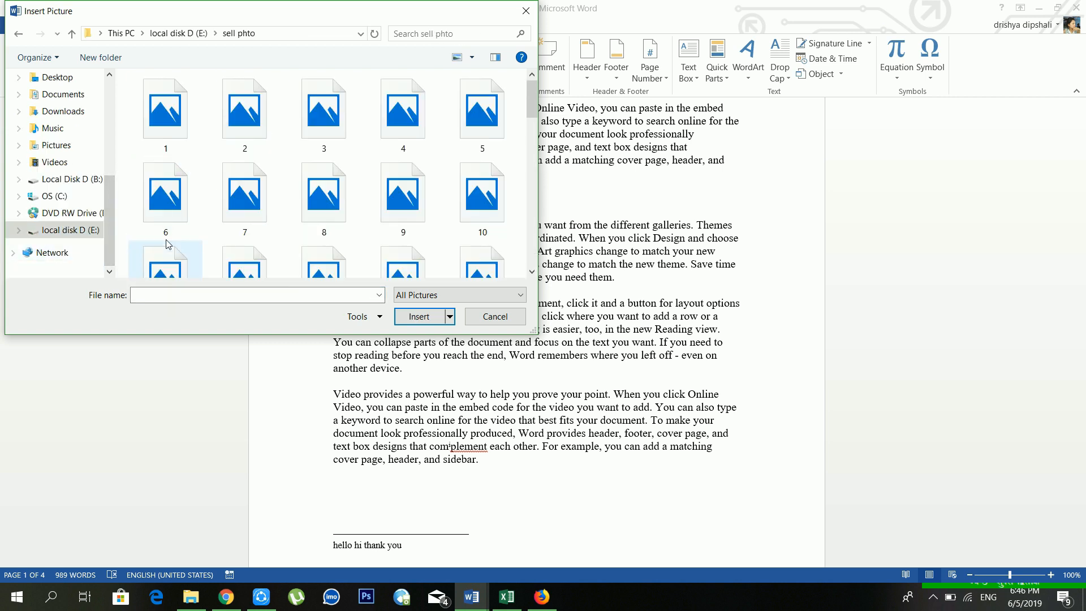
pyautogui.doubleClick(403, 127)
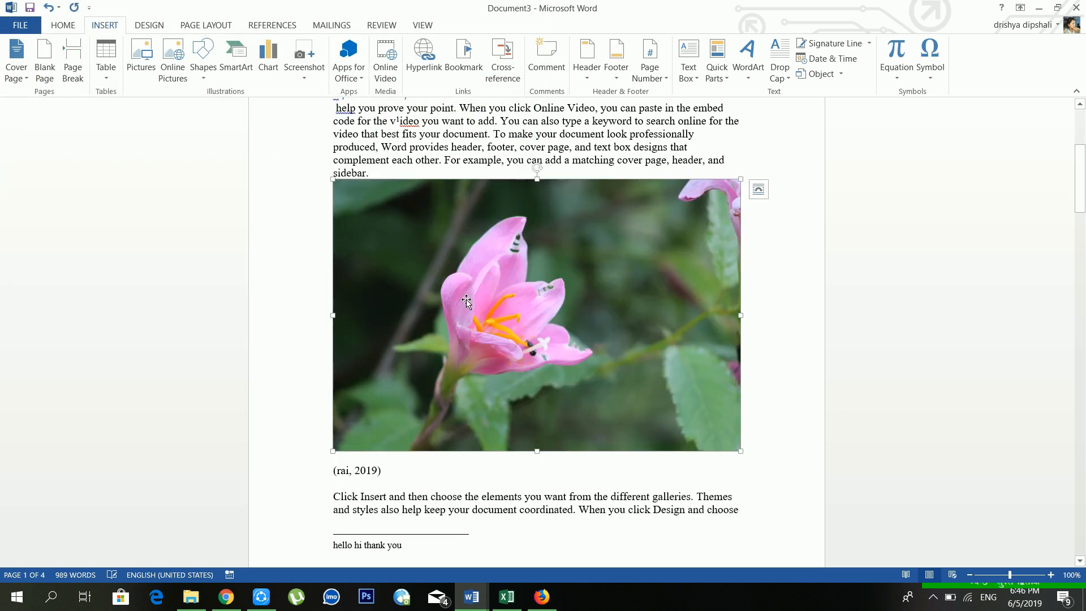
pyautogui.scroll(-3, 480, 288)
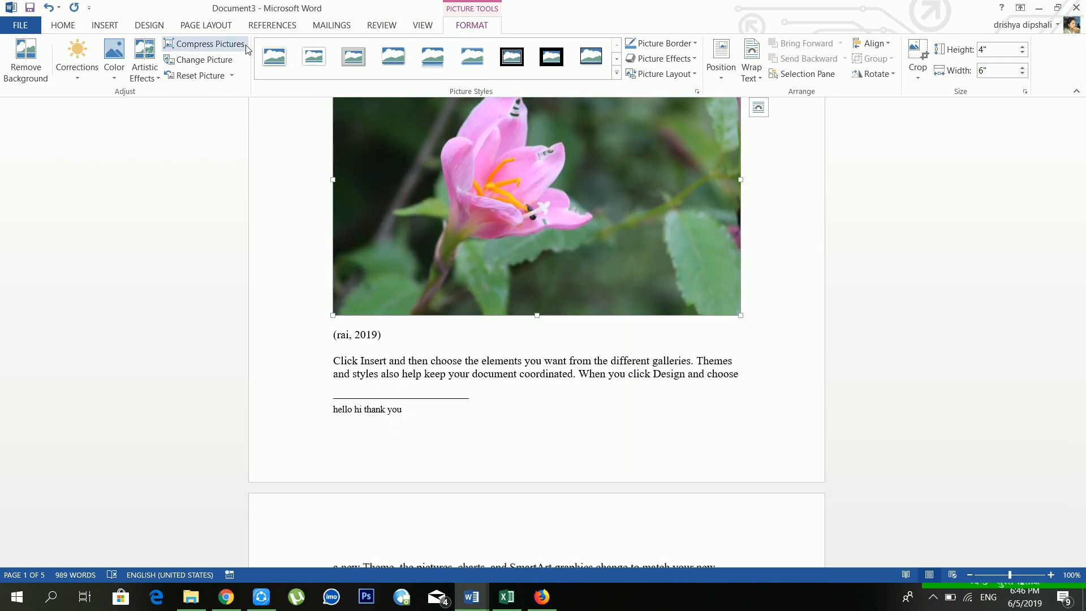
pyautogui.click(296, 26)
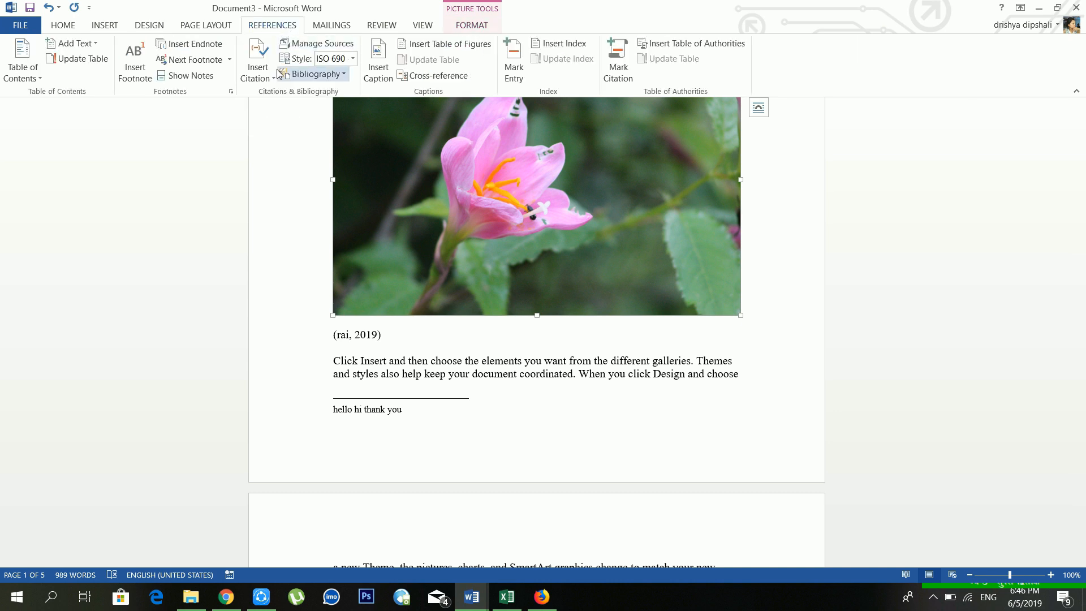
# Step: Caption the flower picture 'Figure 1' and type placeholder caption text after it
pyautogui.click(378, 63)
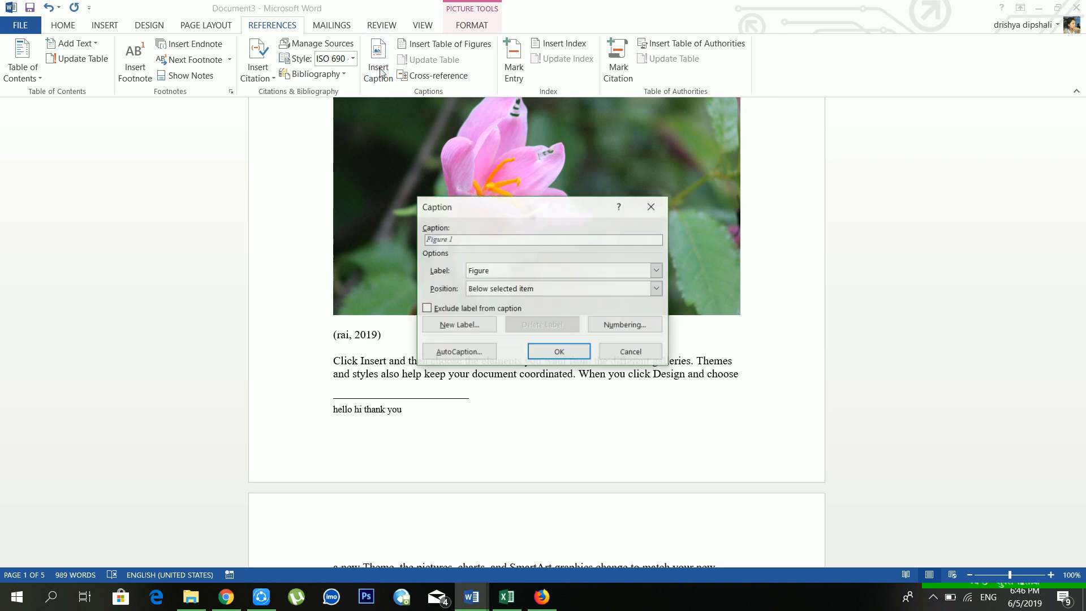
pyautogui.click(555, 352)
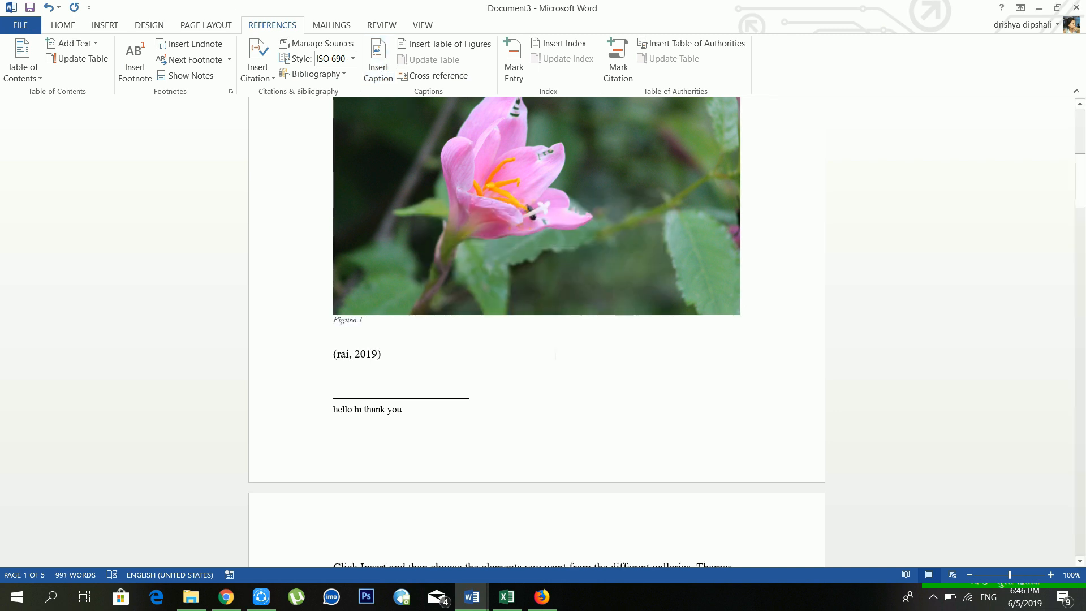
pyautogui.write('jkhjkh jh jkh kjh j h')
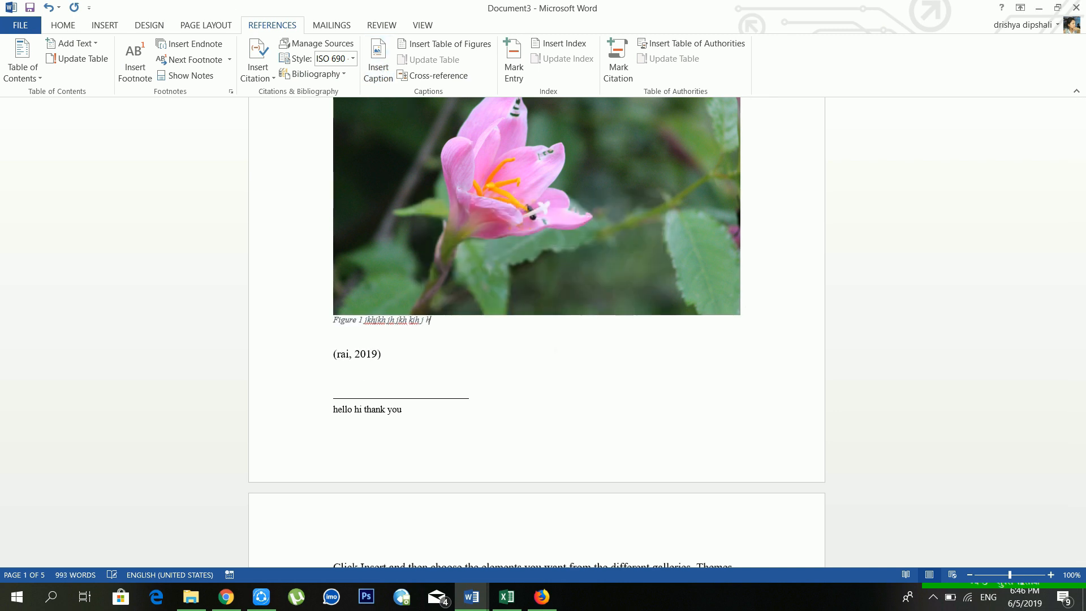
pyautogui.write('jk jkhkjh kjh kh kjhkhkhjkh kjh kh')
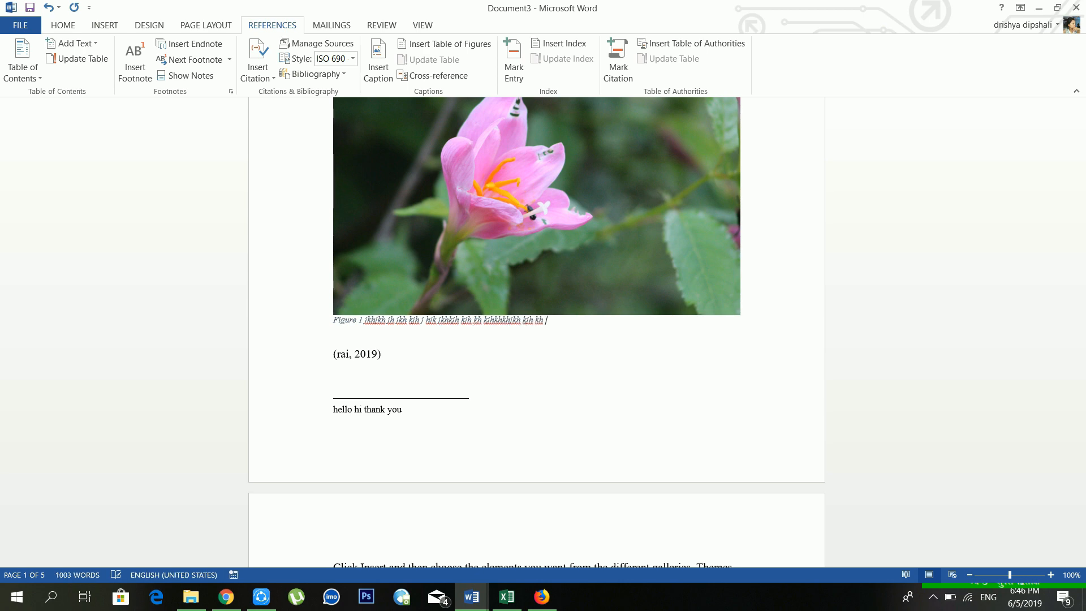
pyautogui.scroll(9, 536, 332)
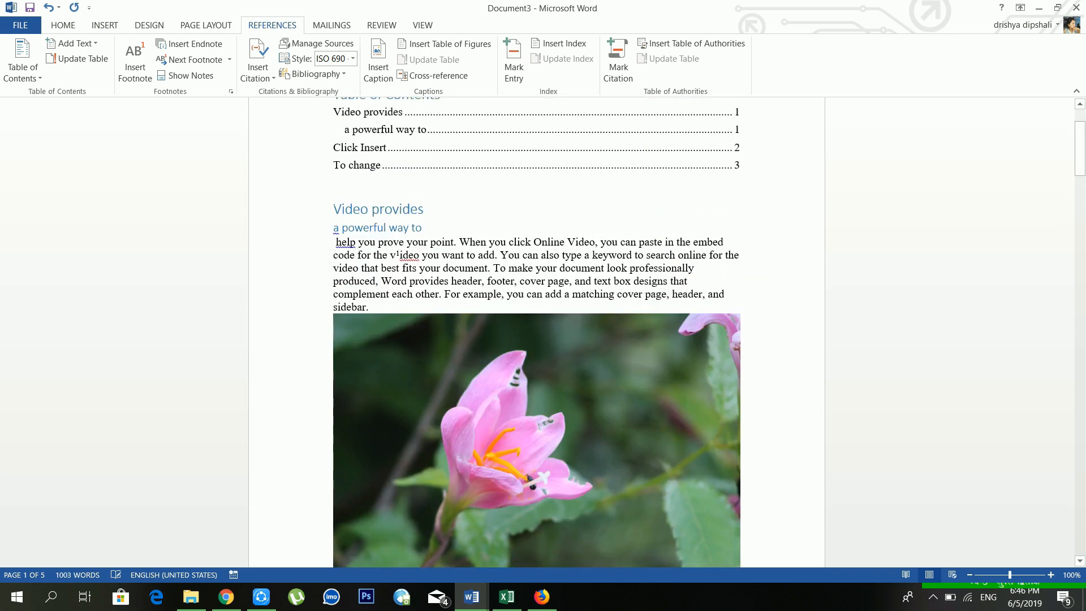
pyautogui.scroll(-4, 447, 286)
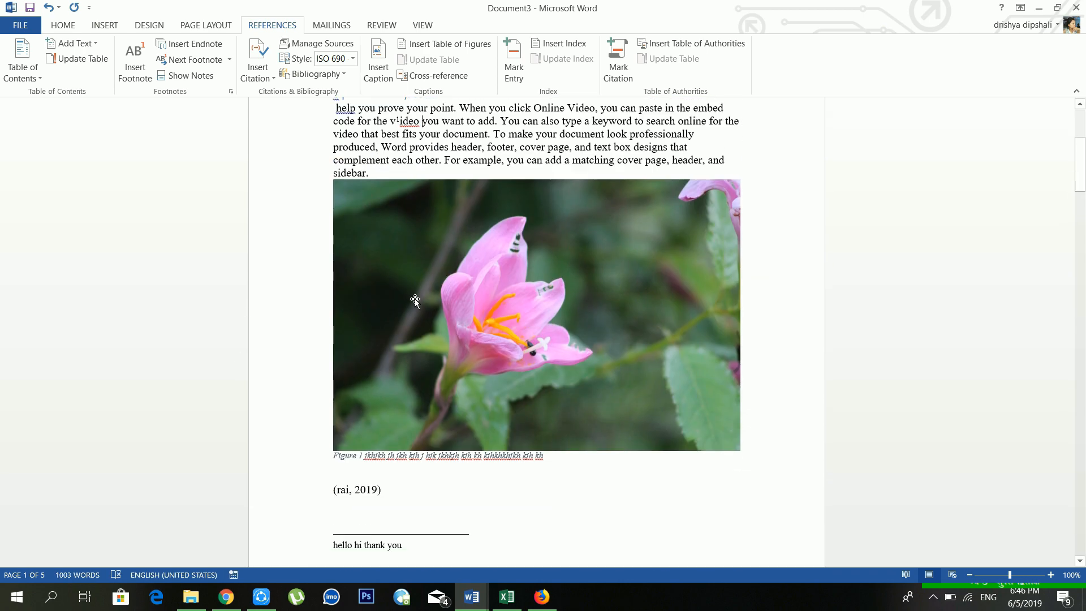
pyautogui.scroll(3, 415, 299)
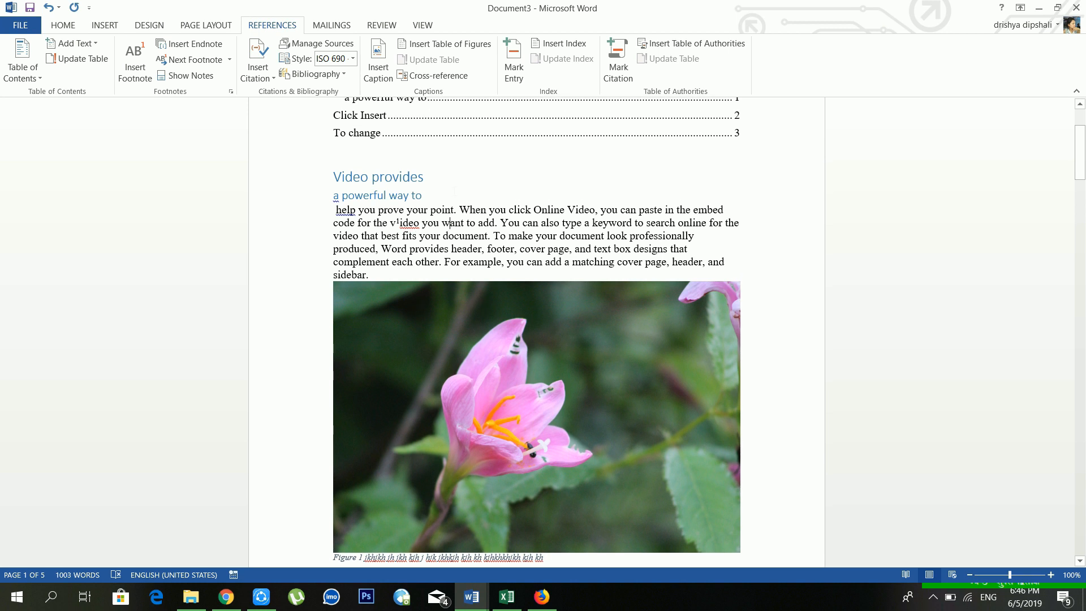
# Step: Insert a default table of figures listing Figure 1 into the contents area, then scroll to page 2
pyautogui.scroll(2, 447, 223)
pyautogui.click(459, 213)
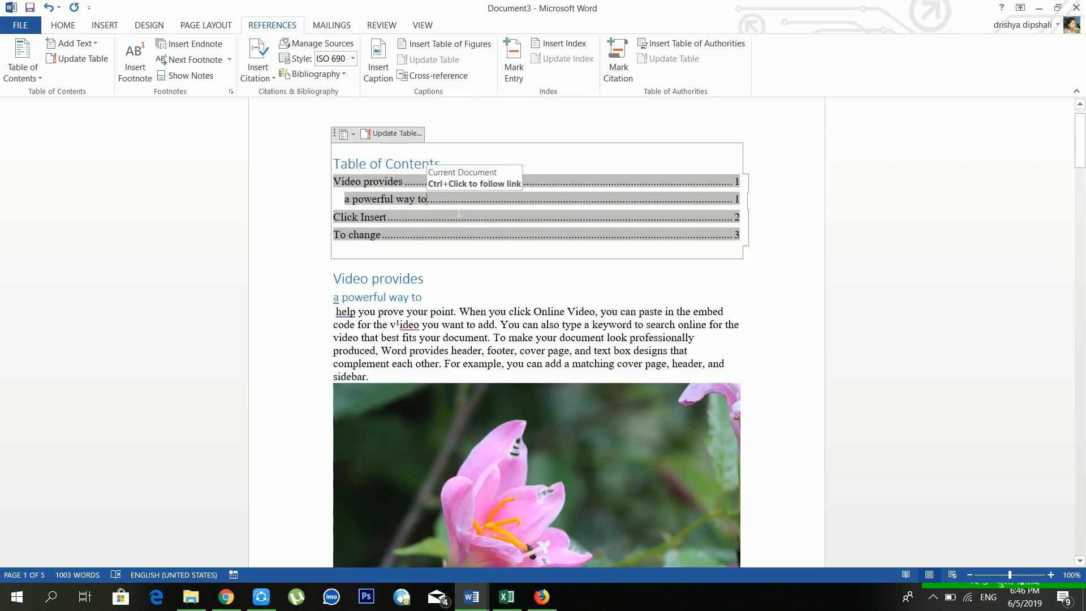
pyautogui.click(447, 50)
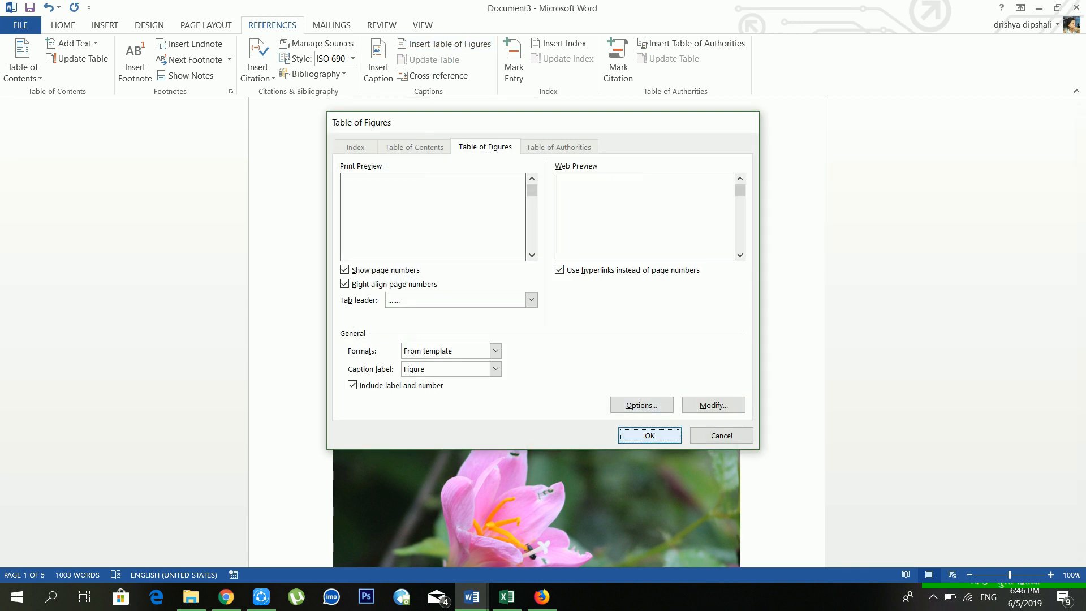
pyautogui.click(649, 436)
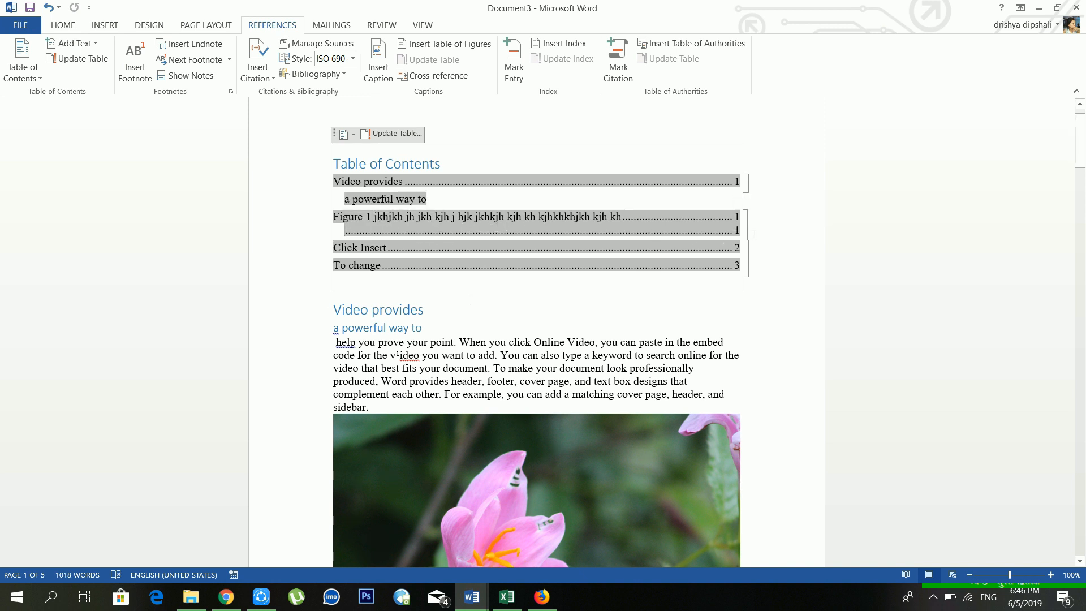
pyautogui.scroll(-10, 552, 307)
pyautogui.scroll(2, 548, 302)
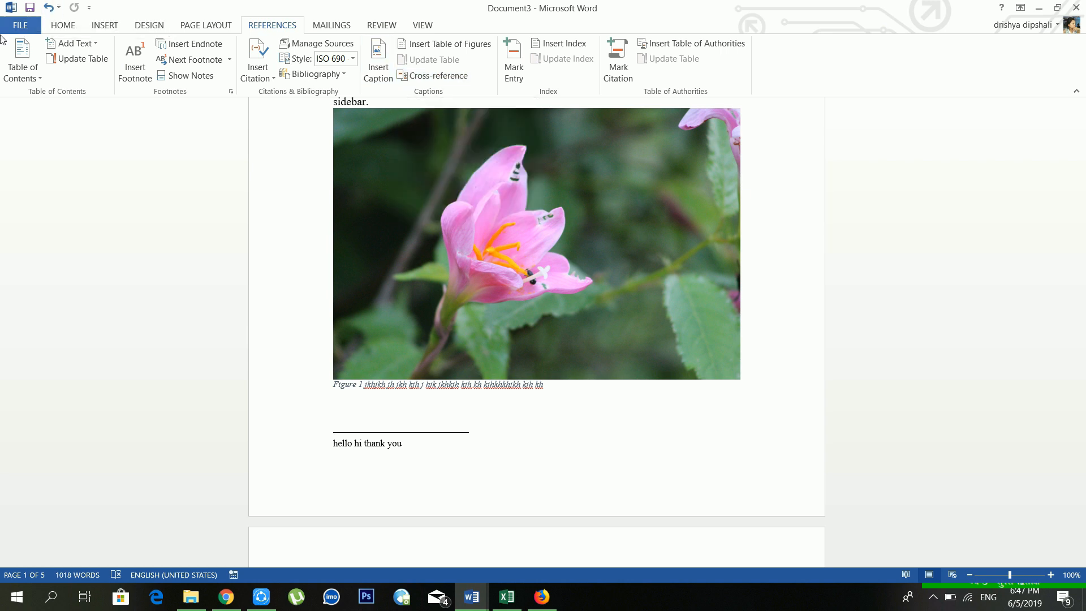
pyautogui.scroll(-5, 613, 325)
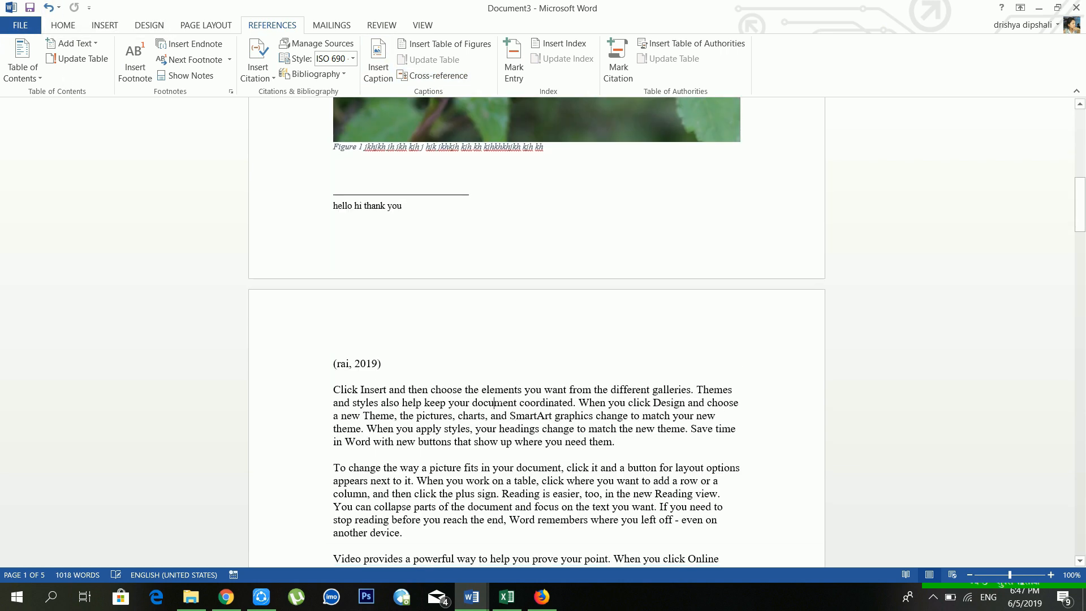
pyautogui.scroll(-2, 495, 403)
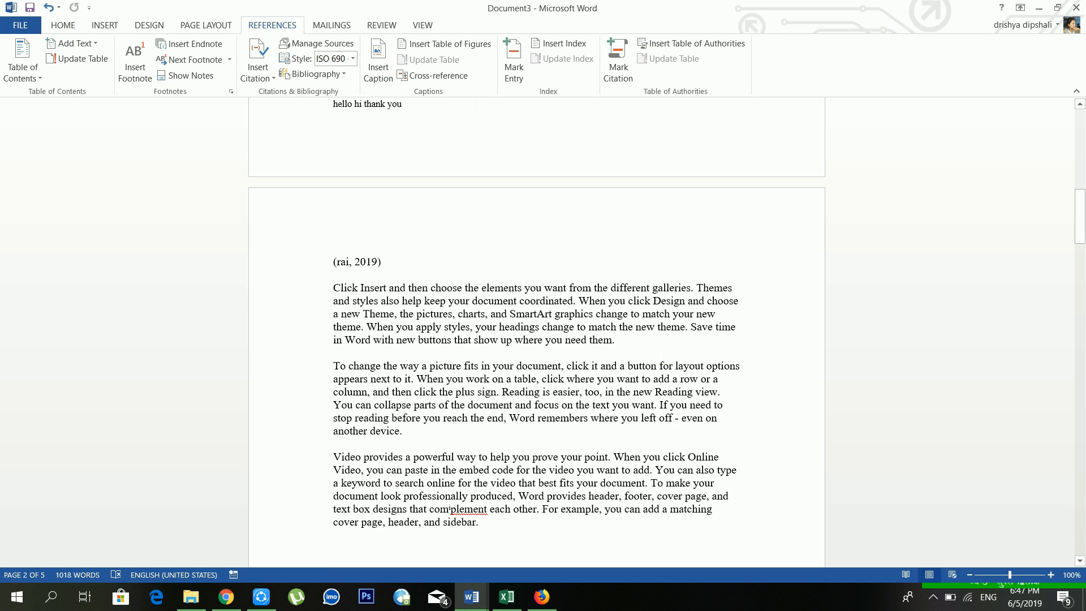
# Step: Insert a Figure cross-reference showing only label and number, 'Figure 1'
pyautogui.click(459, 70)
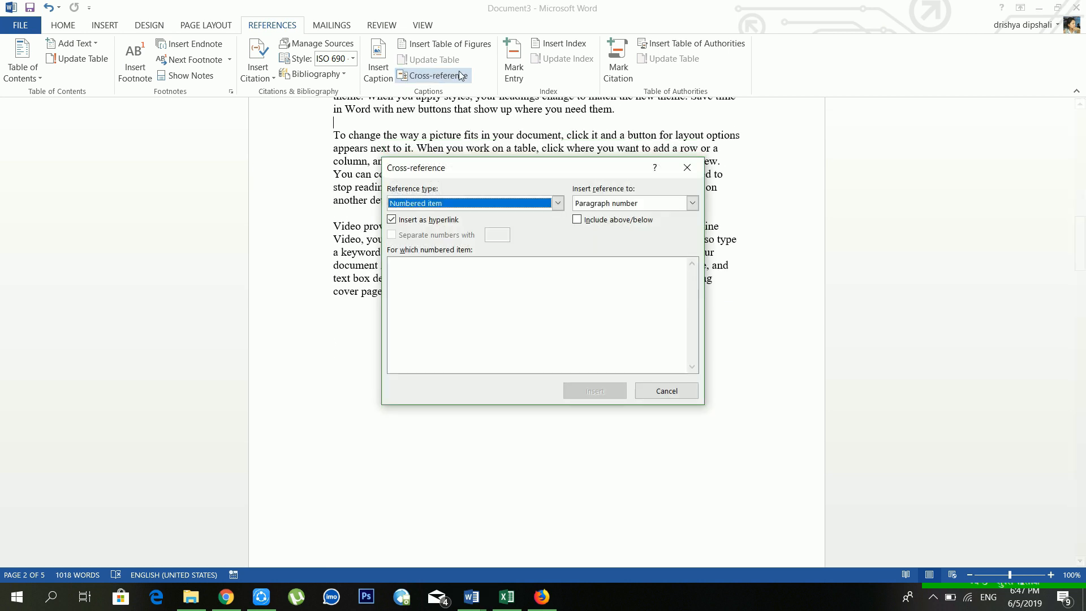
pyautogui.click(430, 203)
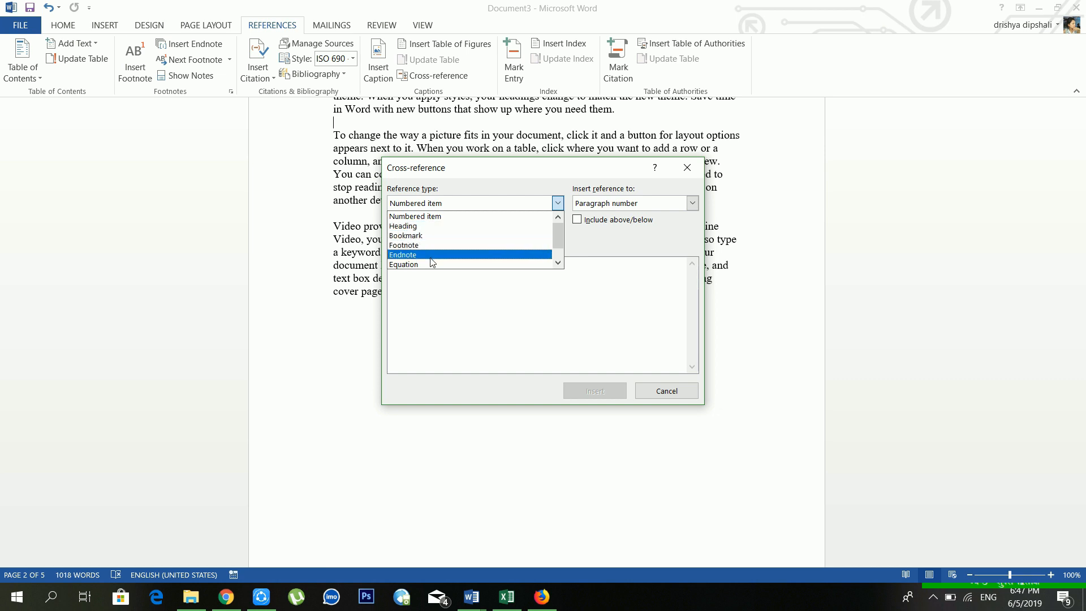
pyautogui.scroll(-1, 429, 251)
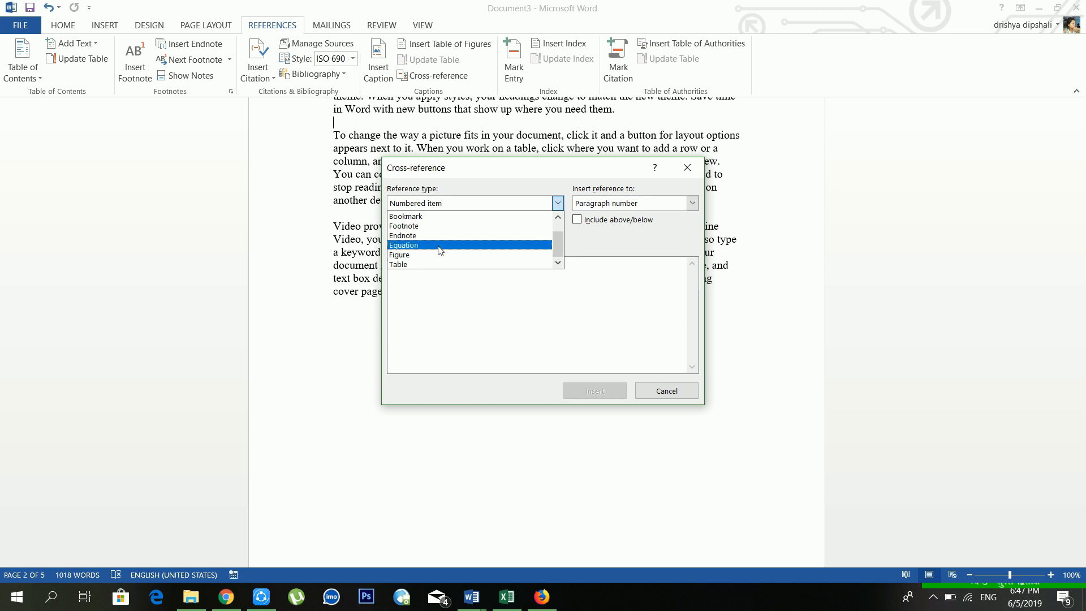
pyautogui.click(437, 254)
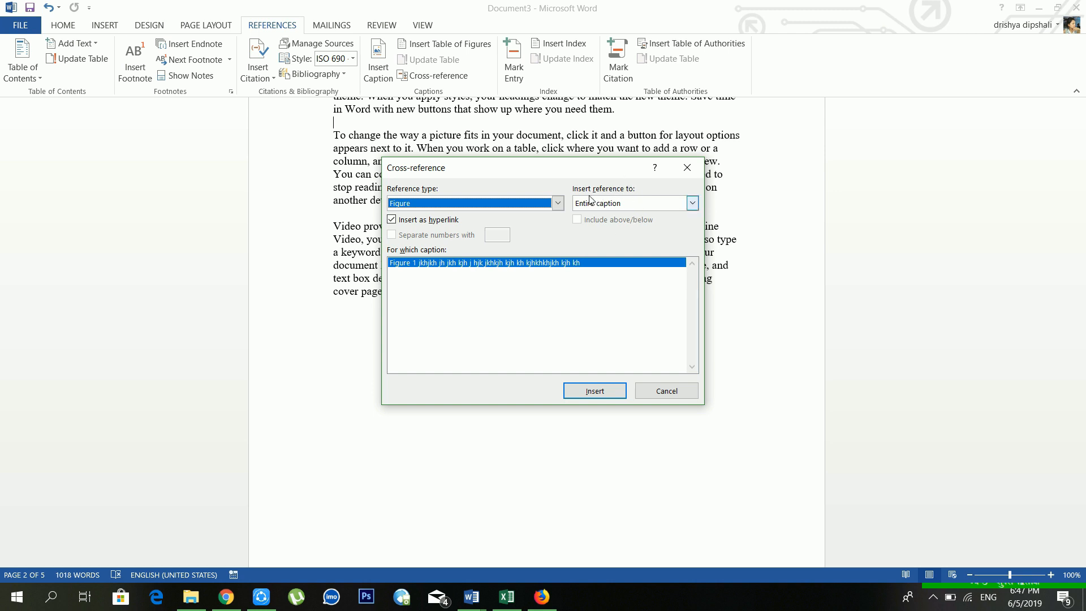
pyautogui.click(635, 204)
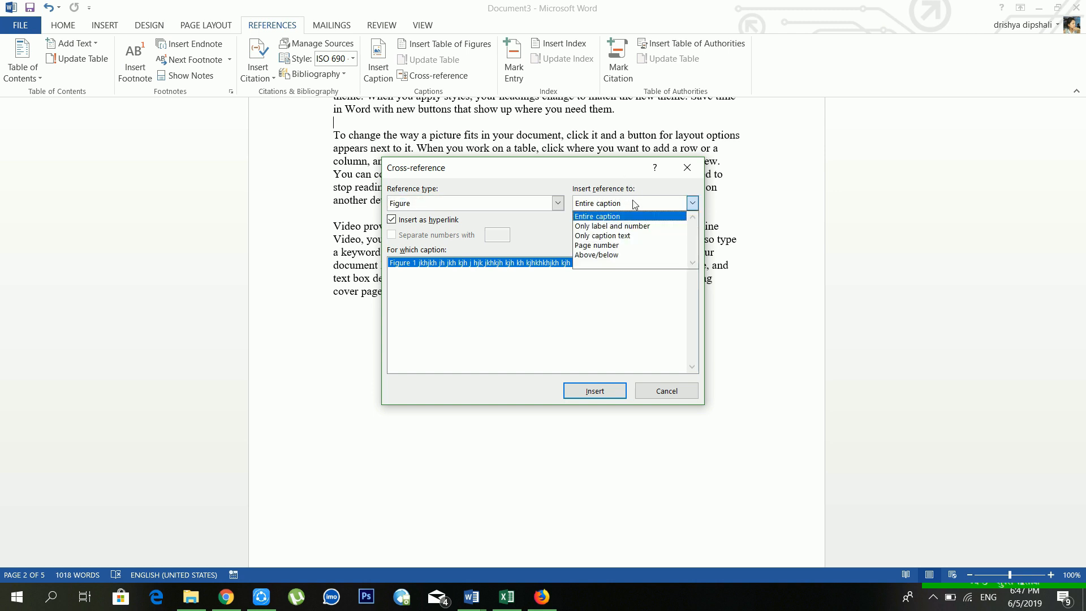
pyautogui.click(615, 228)
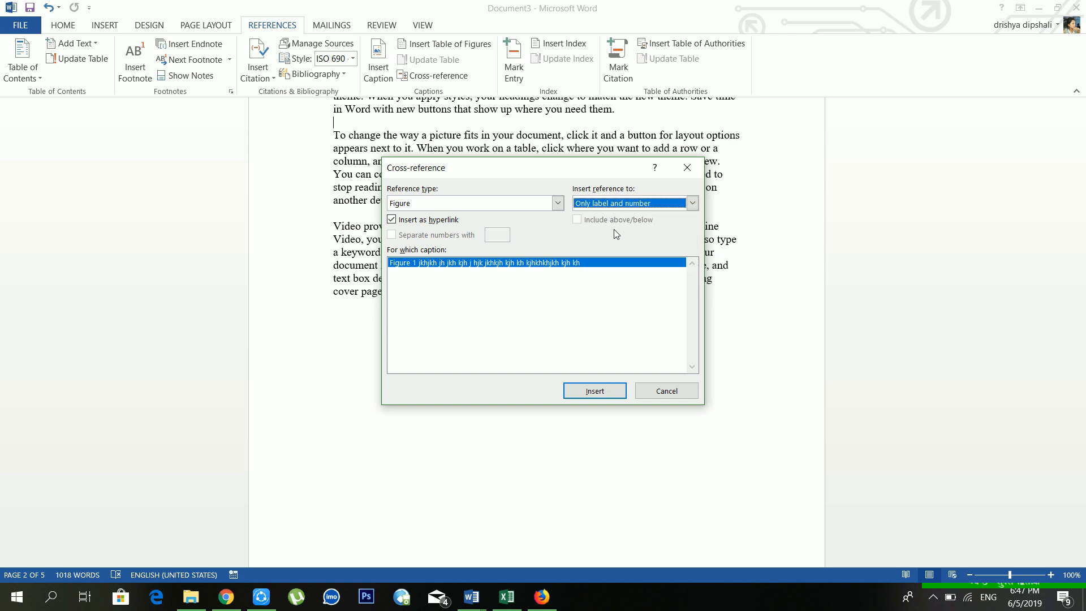
pyautogui.click(612, 397)
pyautogui.click(650, 389)
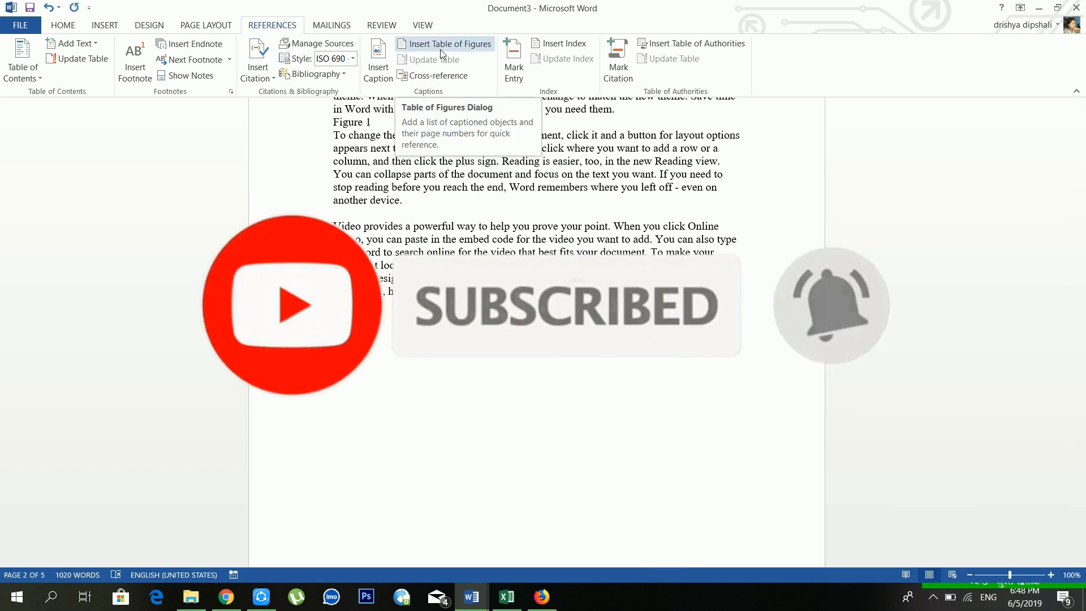
# Step: Insert a second 'Figure 1' cross-reference at another spot
pyautogui.click(433, 75)
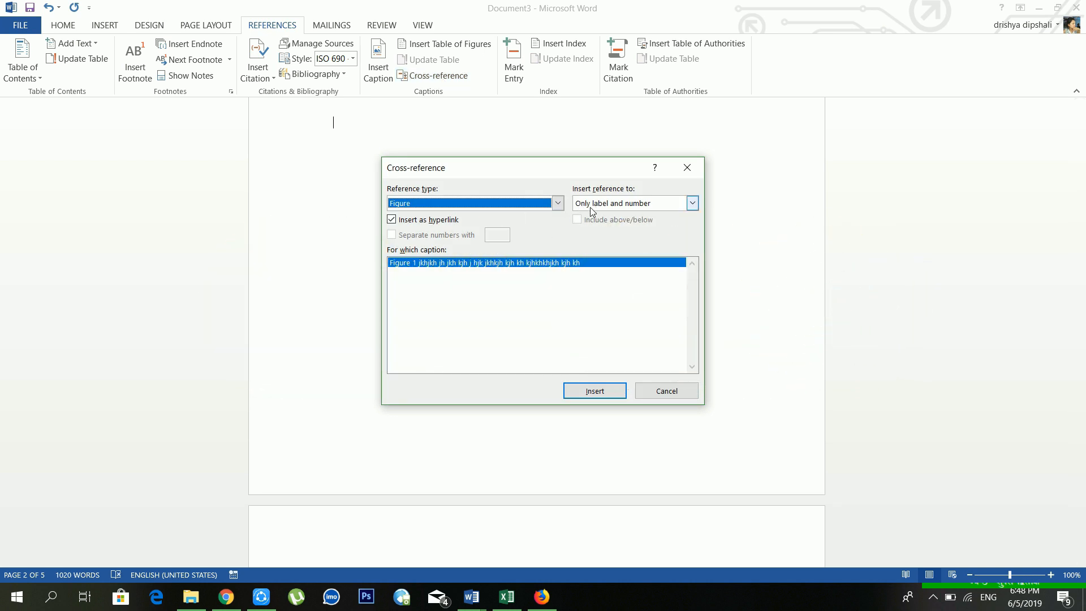
pyautogui.click(580, 394)
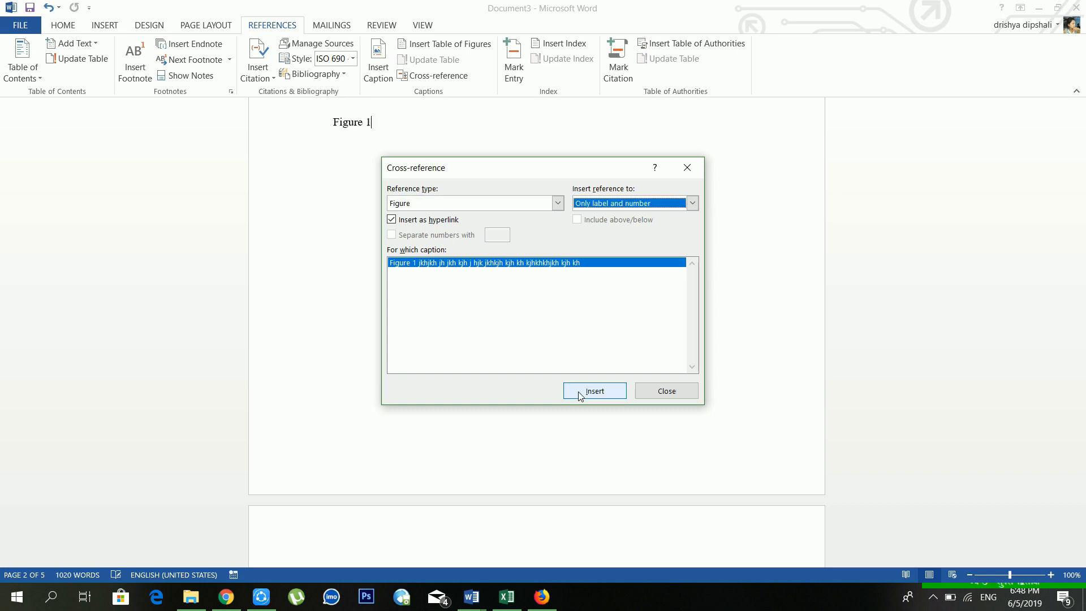
pyautogui.click(660, 392)
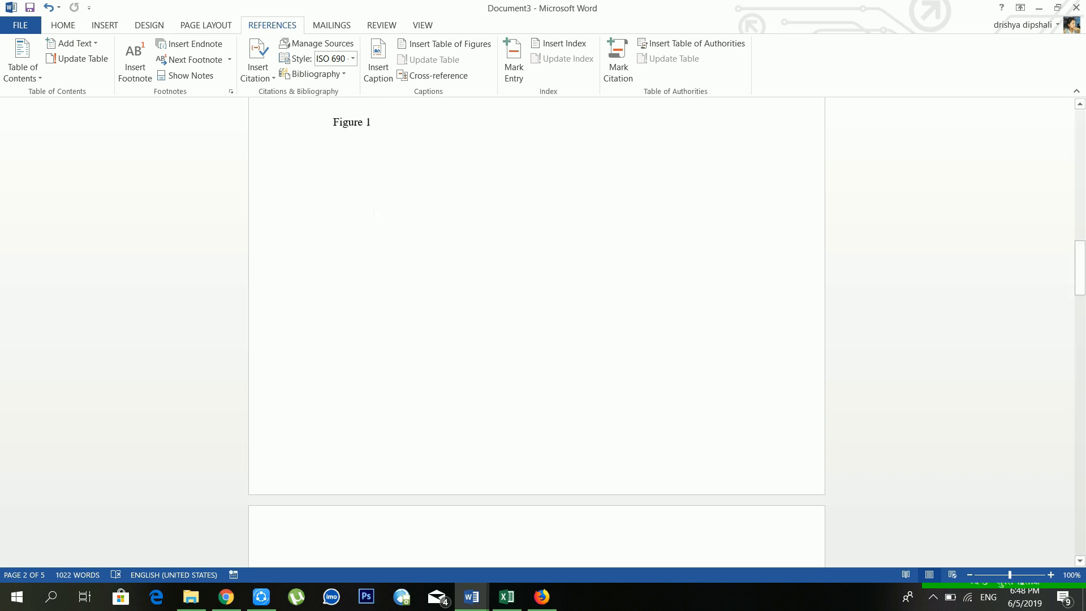
# Step: Mark the words 'Click Insert' as an index entry
pyautogui.scroll(2, 400, 144)
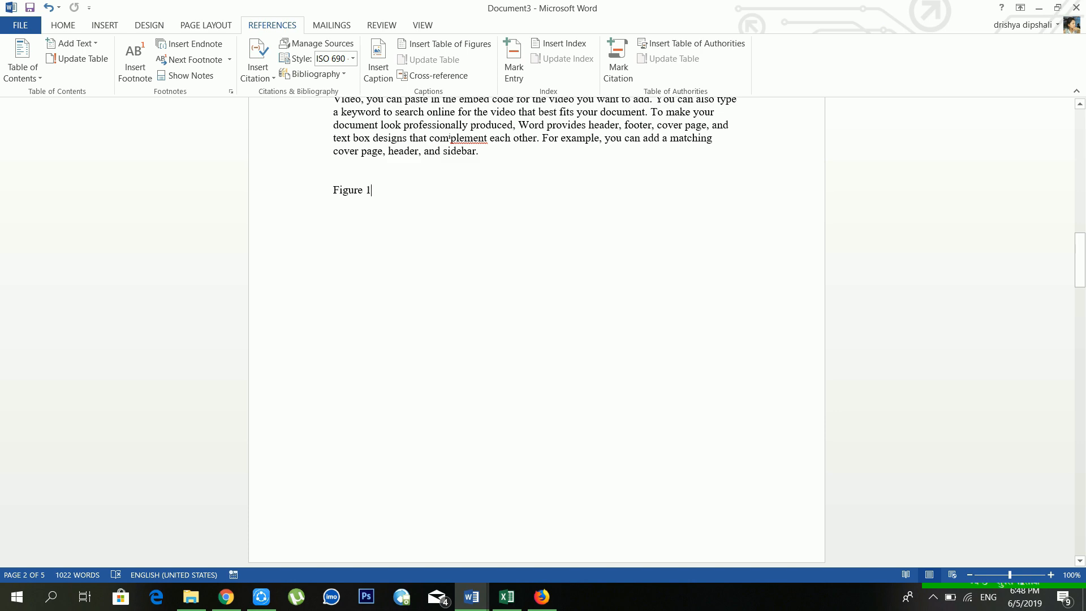
pyautogui.scroll(18, 554, 120)
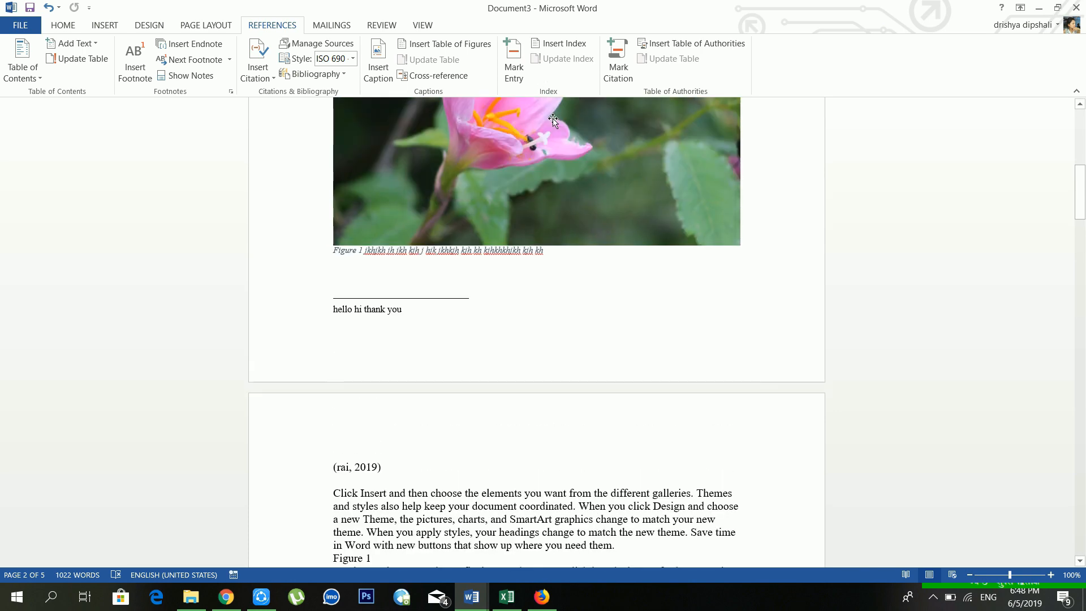
pyautogui.scroll(-9, 449, 414)
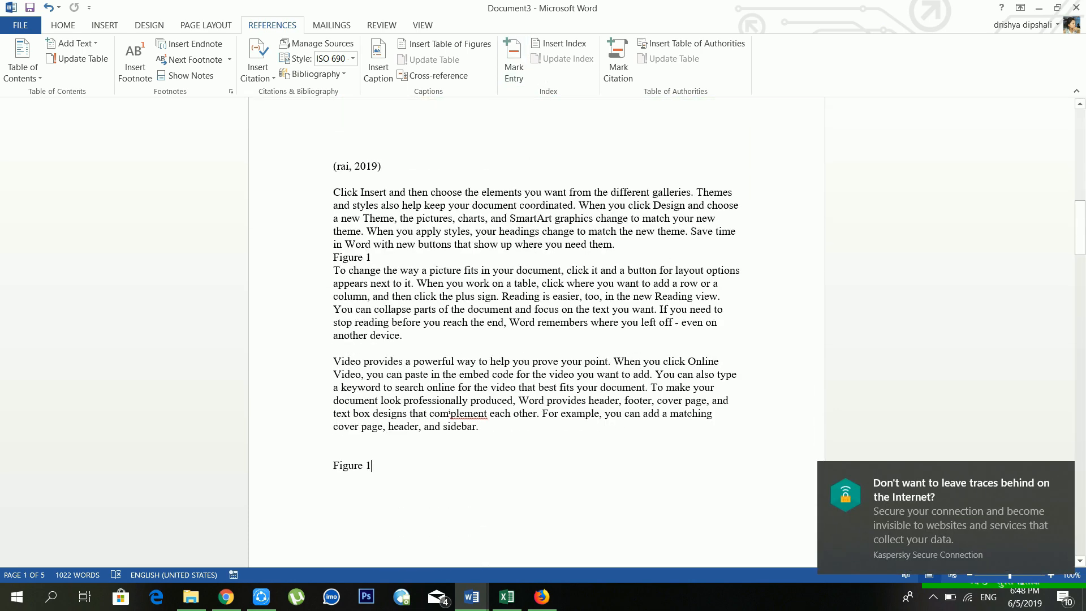
pyautogui.moveTo(389, 189); pyautogui.dragTo(333, 188)
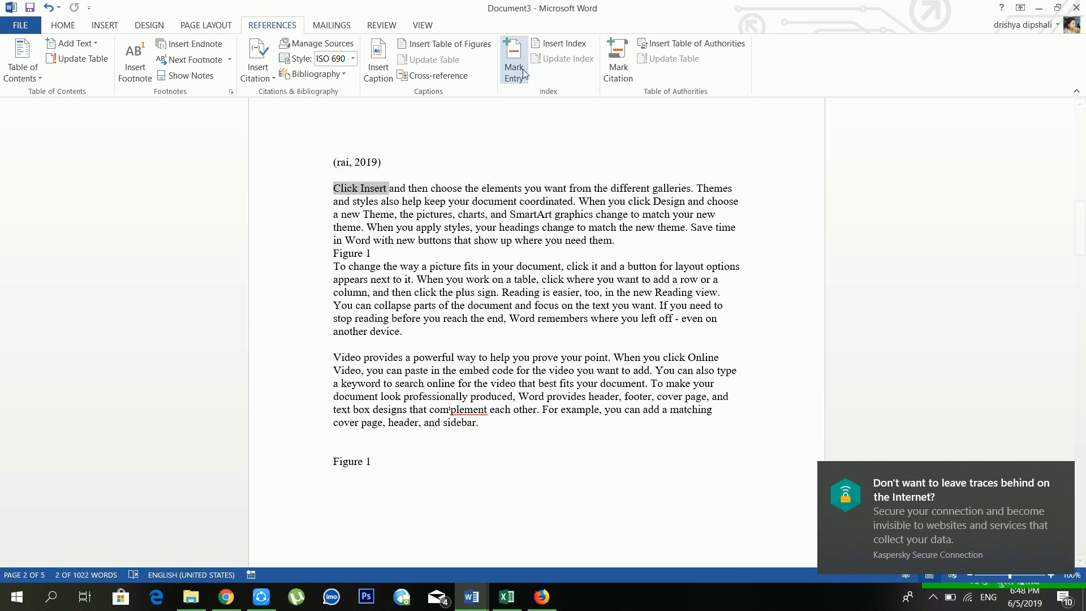
pyautogui.click(471, 190)
pyautogui.moveTo(389, 189); pyautogui.dragTo(339, 192)
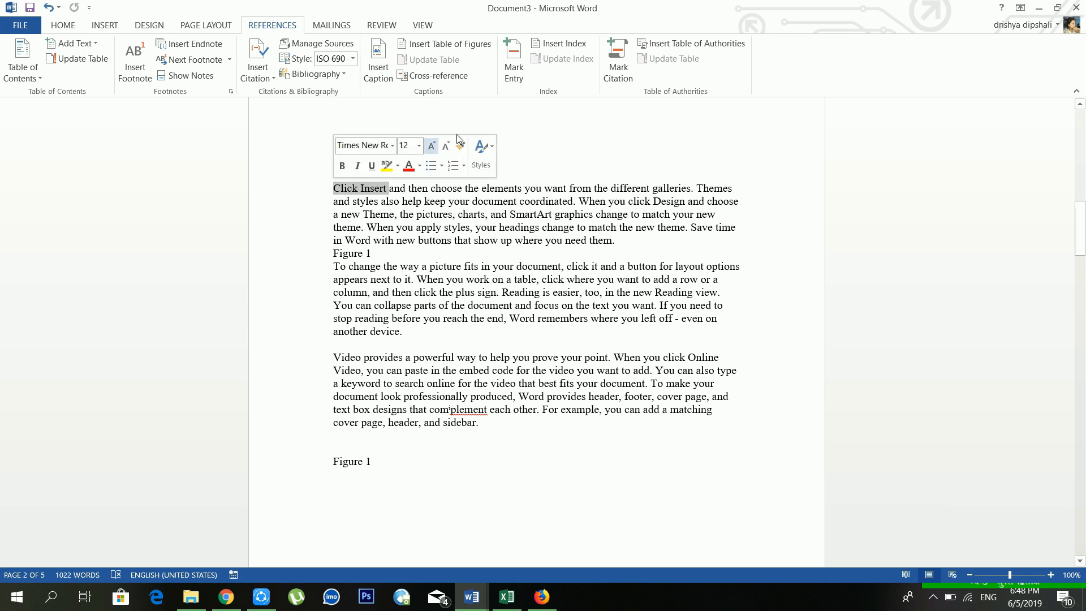
pyautogui.click(513, 63)
pyautogui.click(497, 394)
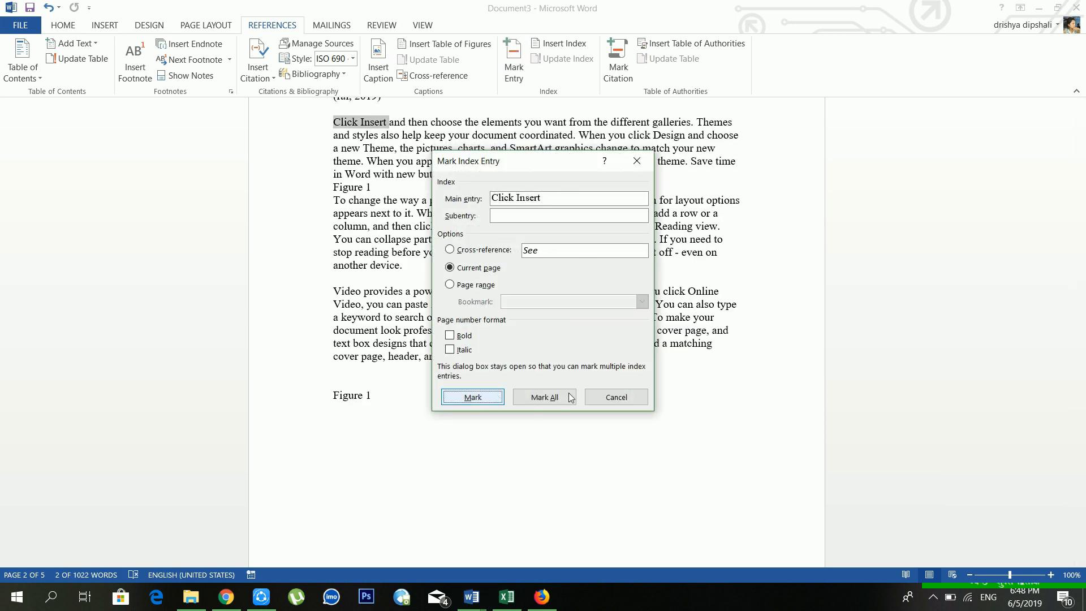
pyautogui.click(616, 397)
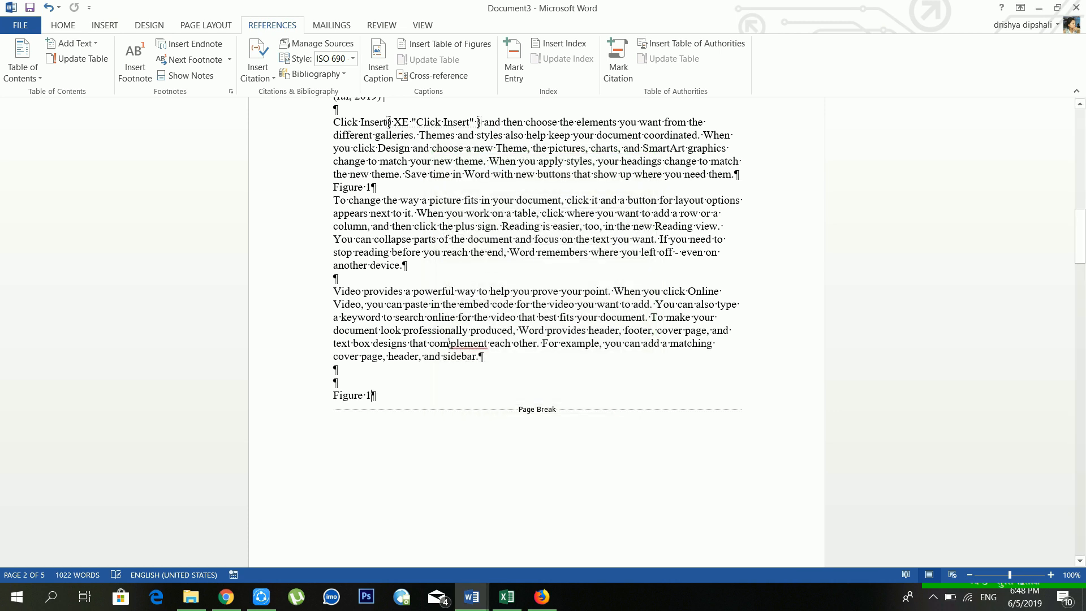
# Step: Hide the formatting marks shown after marking the entry
pyautogui.scroll(2, 450, 411)
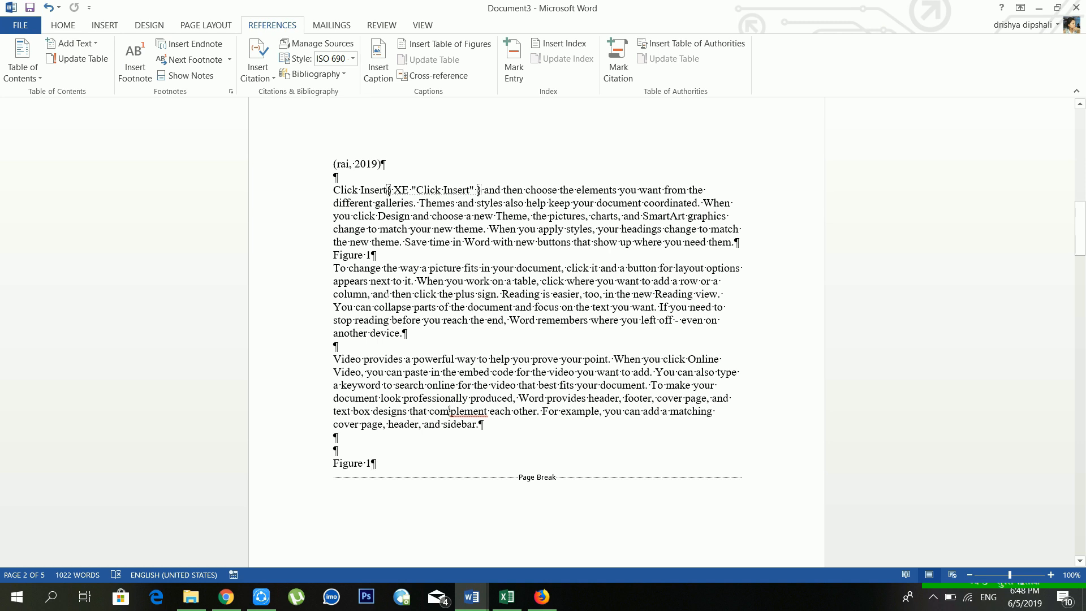
pyautogui.click(62, 25)
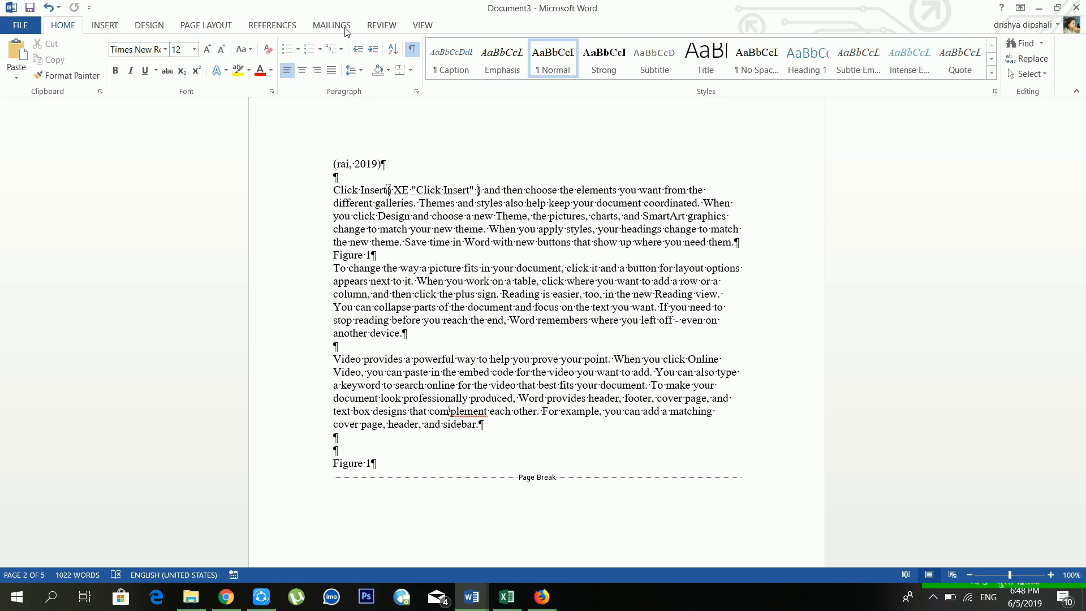
pyautogui.click(413, 51)
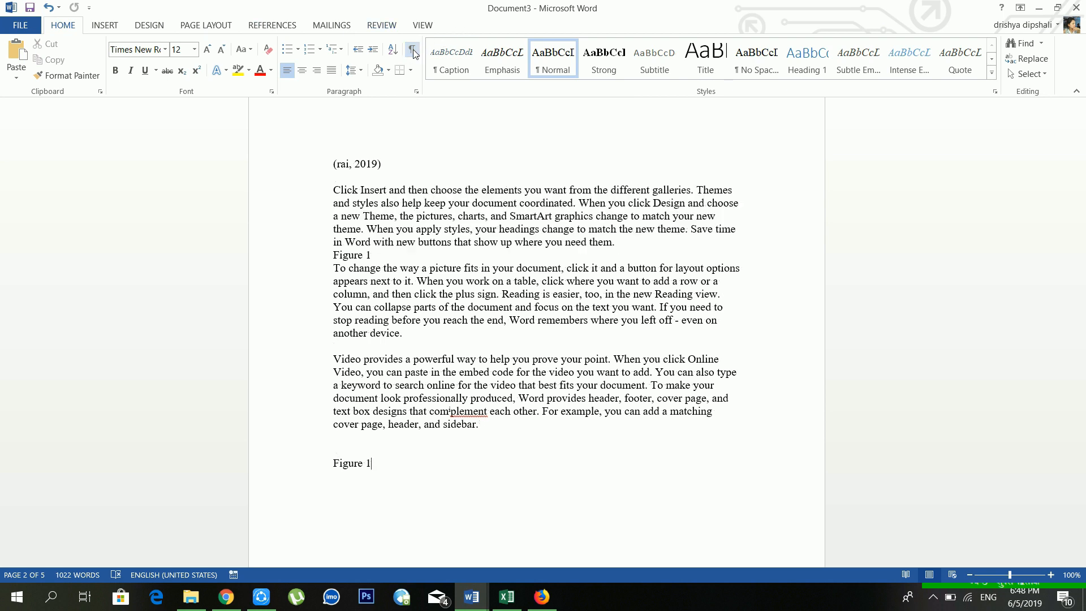
# Step: Mark 'another device.' as an index entry and hide formatting marks again
pyautogui.scroll(-1, 536, 306)
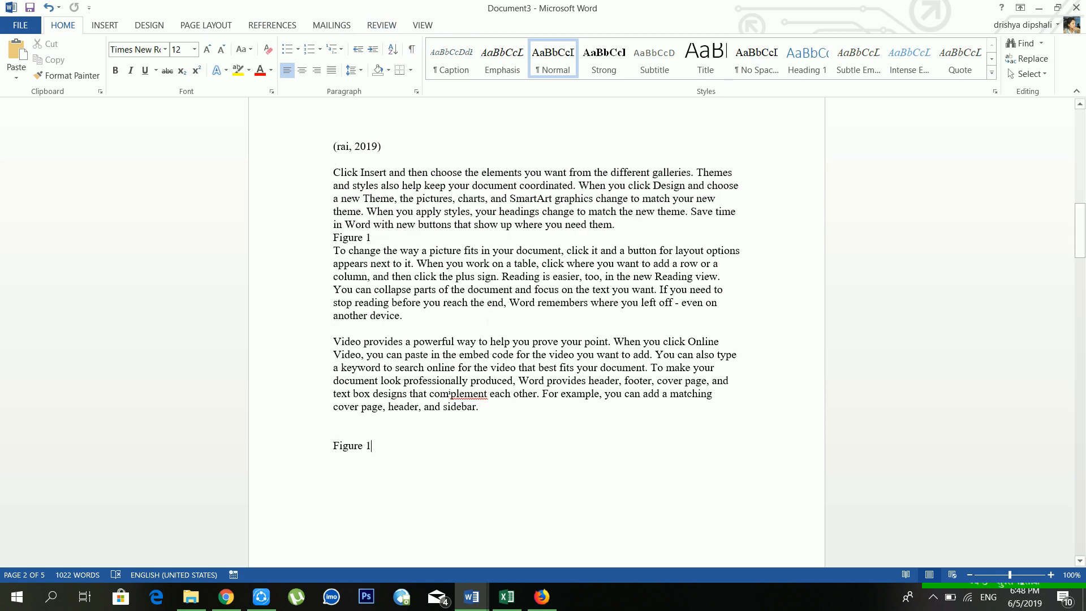
pyautogui.moveTo(402, 299); pyautogui.dragTo(333, 299)
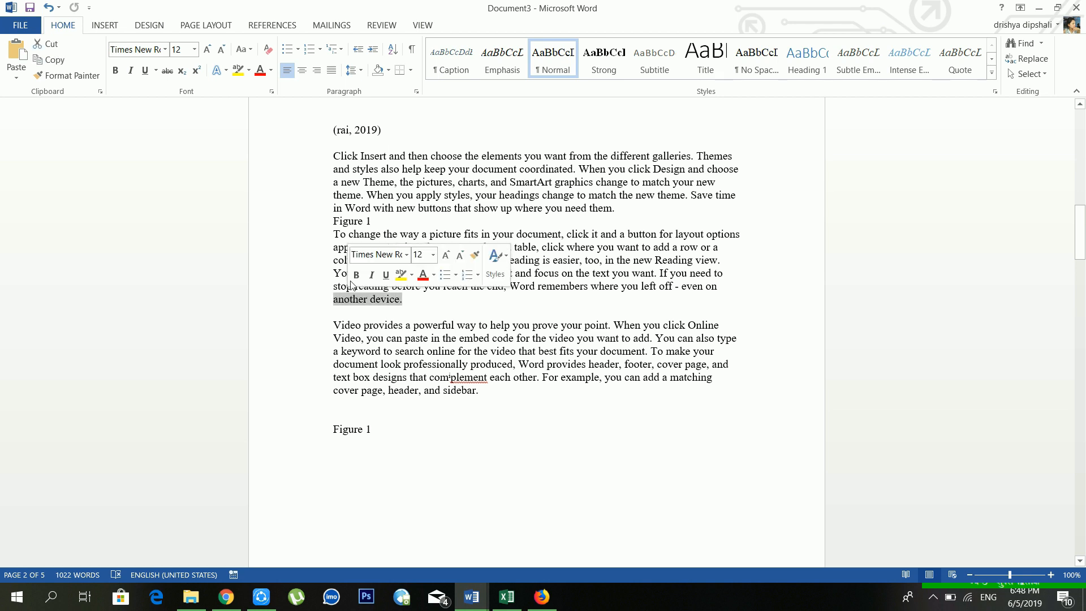
pyautogui.click(262, 29)
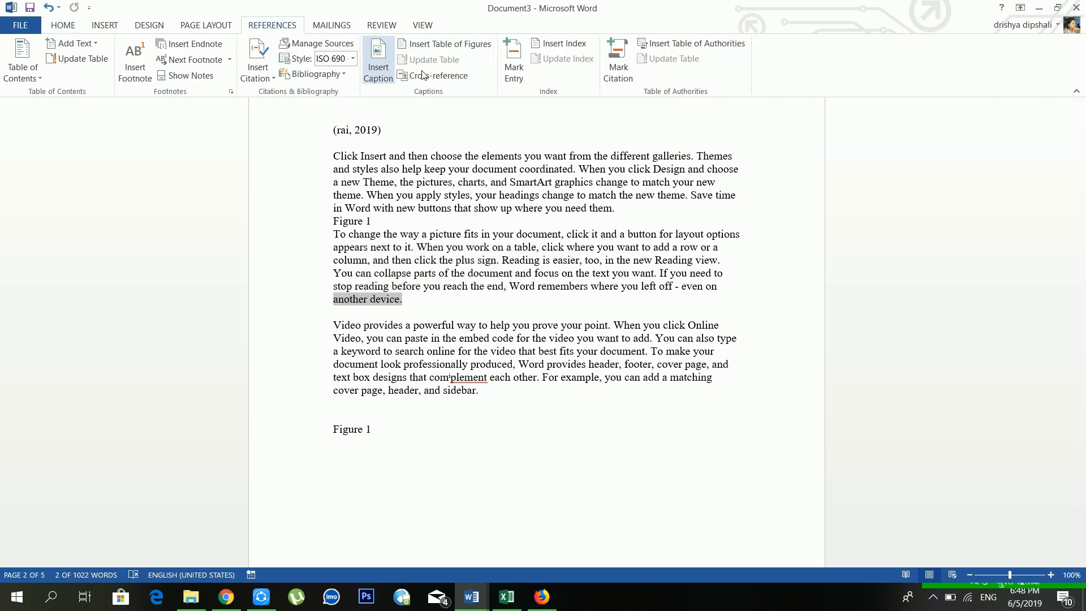
pyautogui.click(515, 65)
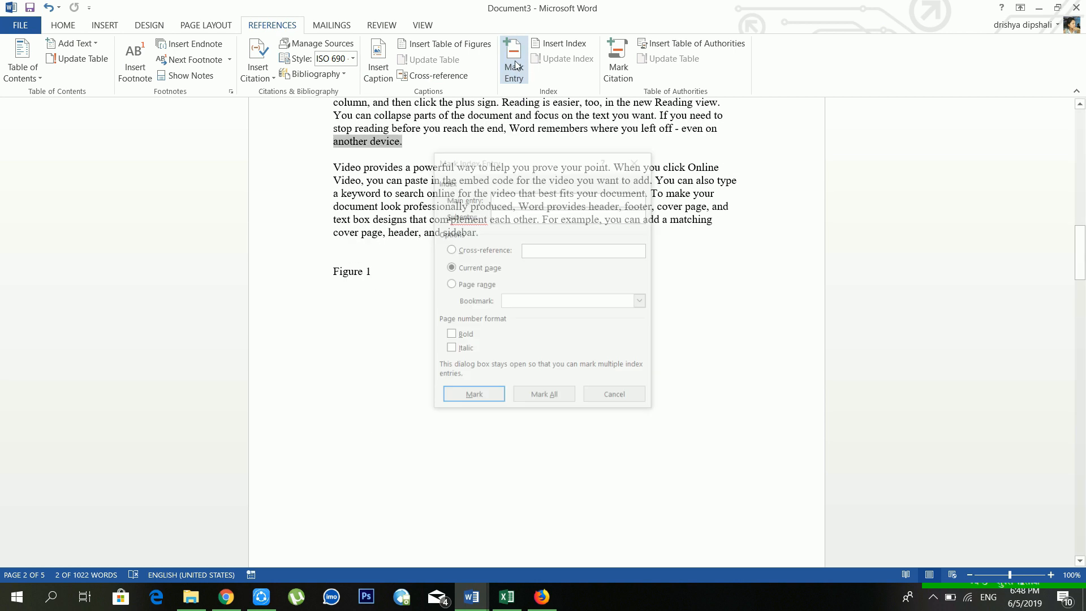
pyautogui.click(495, 398)
pyautogui.click(614, 398)
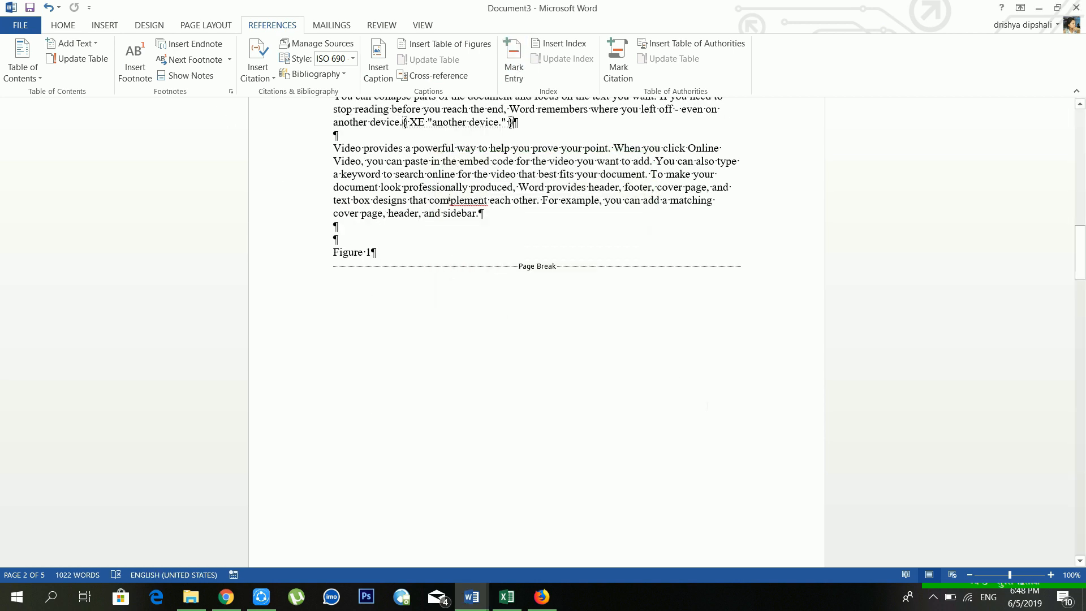
pyautogui.click(69, 24)
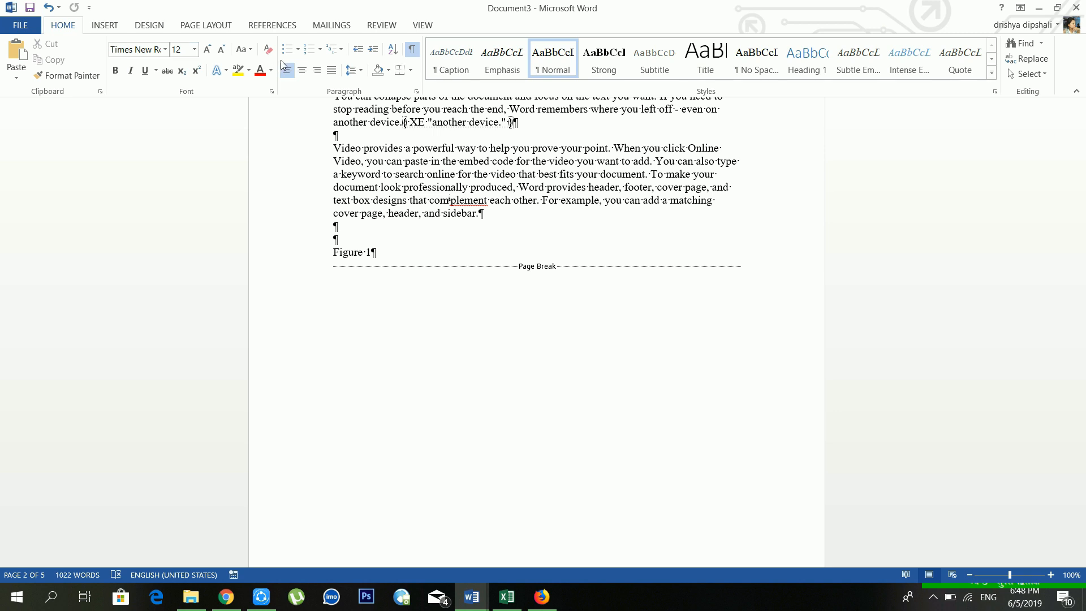
pyautogui.click(412, 49)
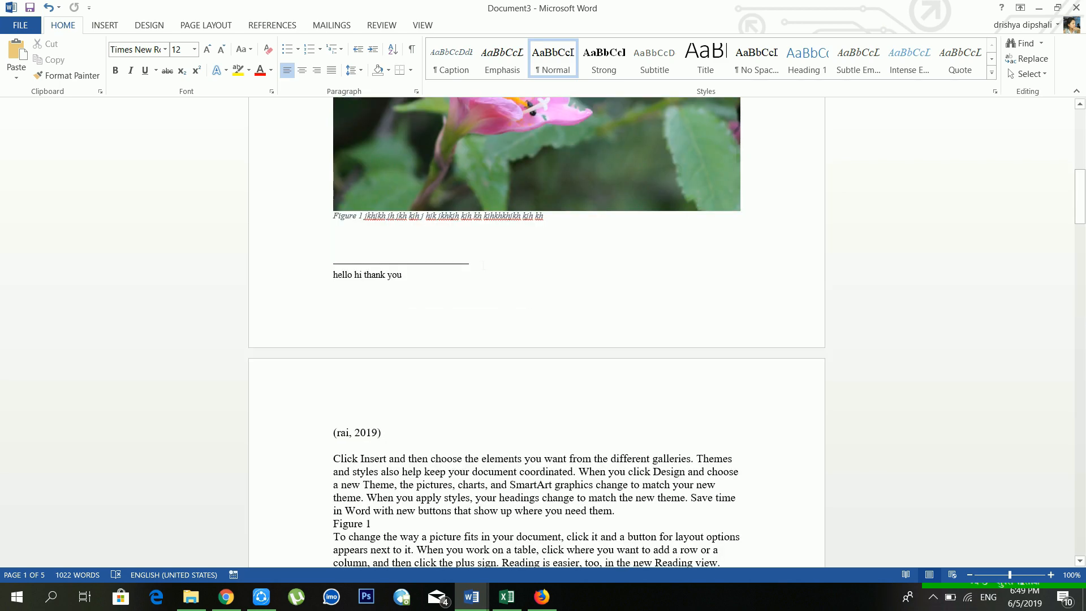
pyautogui.scroll(-1, 492, 268)
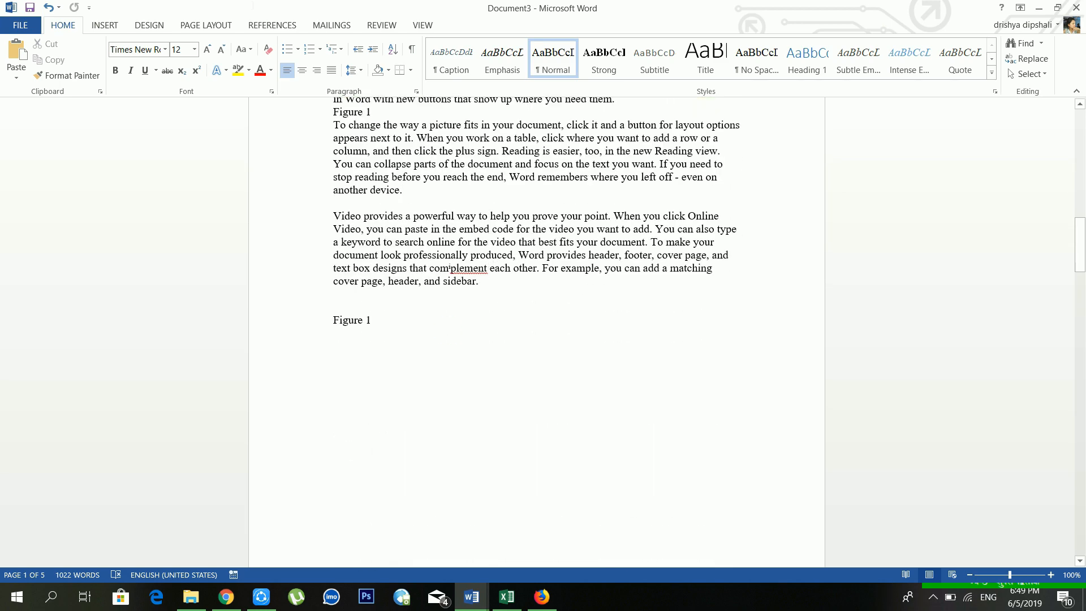
pyautogui.click(292, 21)
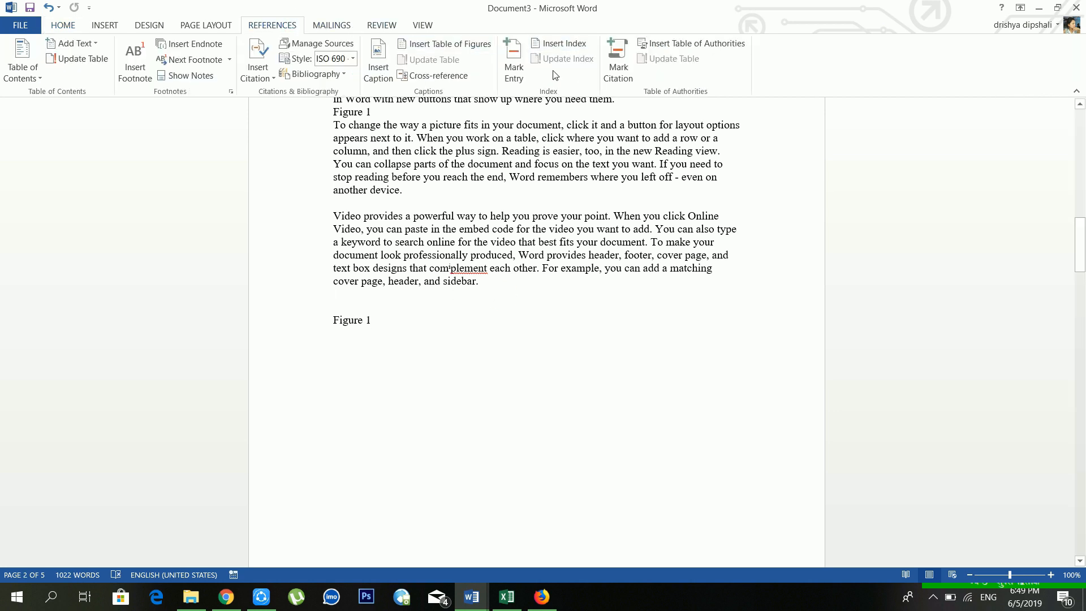
# Step: Insert a 2-column index after the 'Video provides' paragraph listing both marked entries on page 2
pyautogui.click(561, 44)
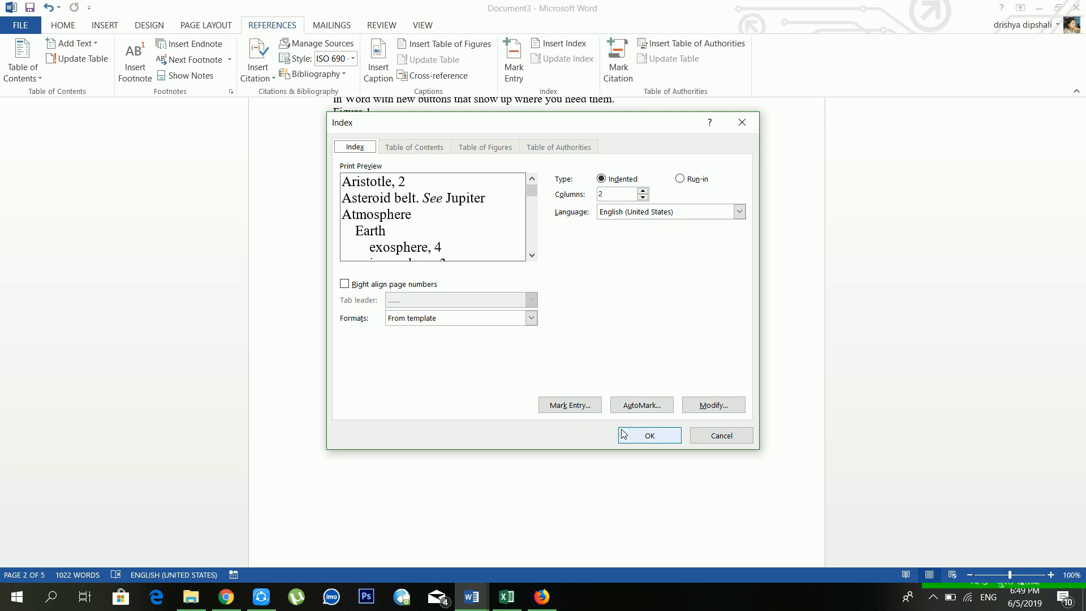
pyautogui.click(639, 437)
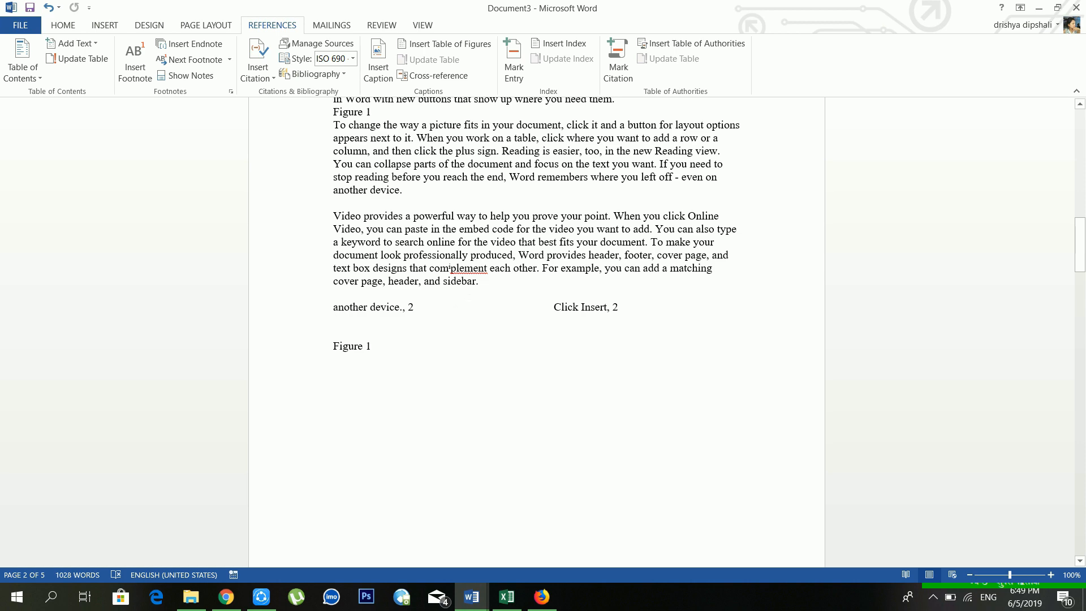
pyautogui.scroll(4, 537, 332)
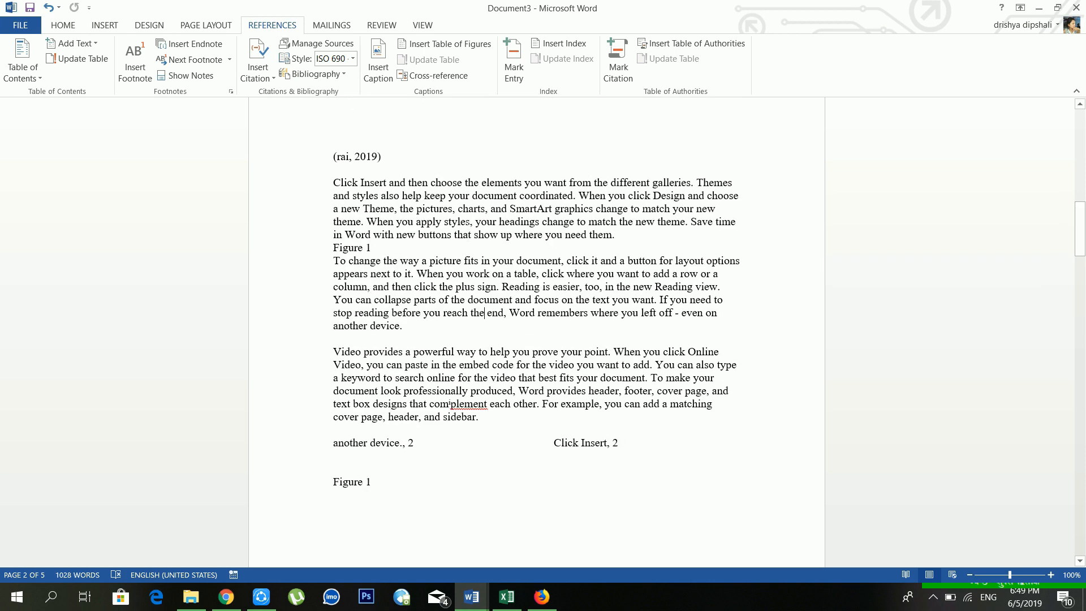
pyautogui.scroll(6, 449, 403)
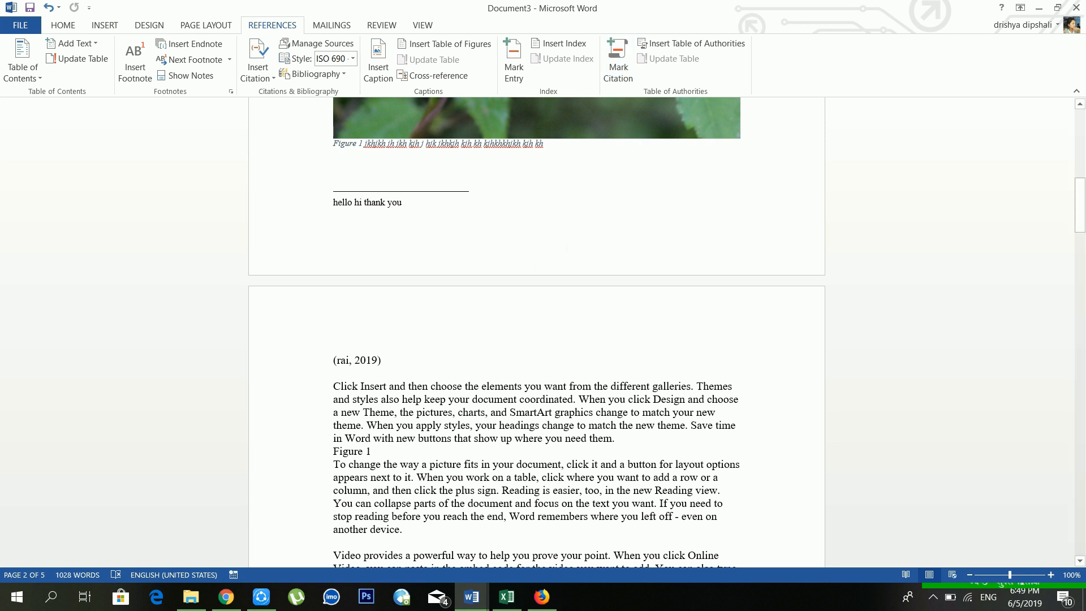
pyautogui.scroll(-3, 450, 505)
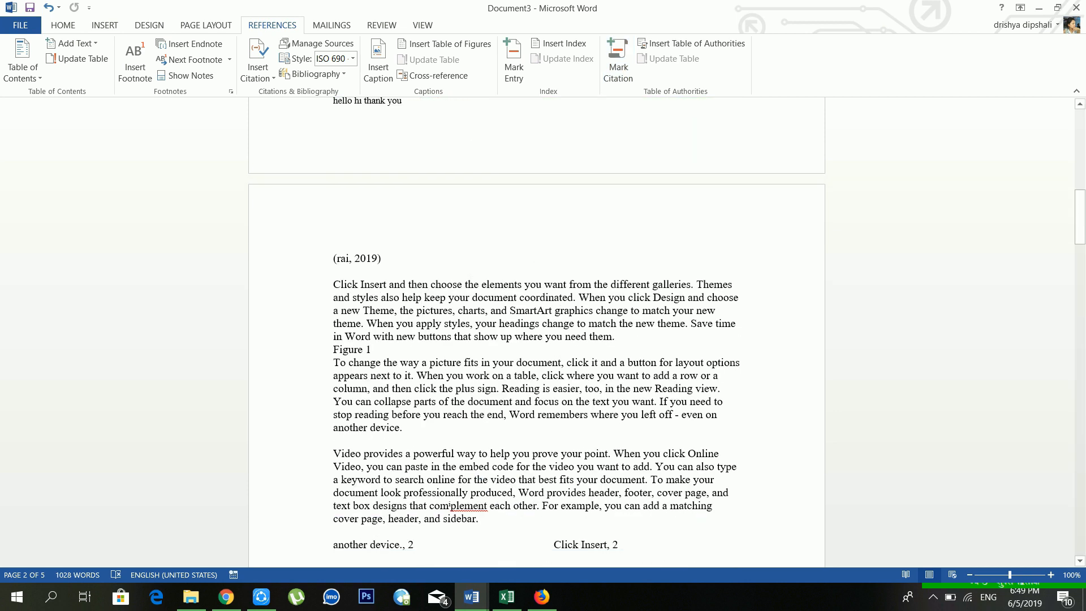
# Step: Mark 'different galleries' as a Cases citation
pyautogui.click(408, 284)
pyautogui.moveTo(691, 284); pyautogui.dragTo(612, 286)
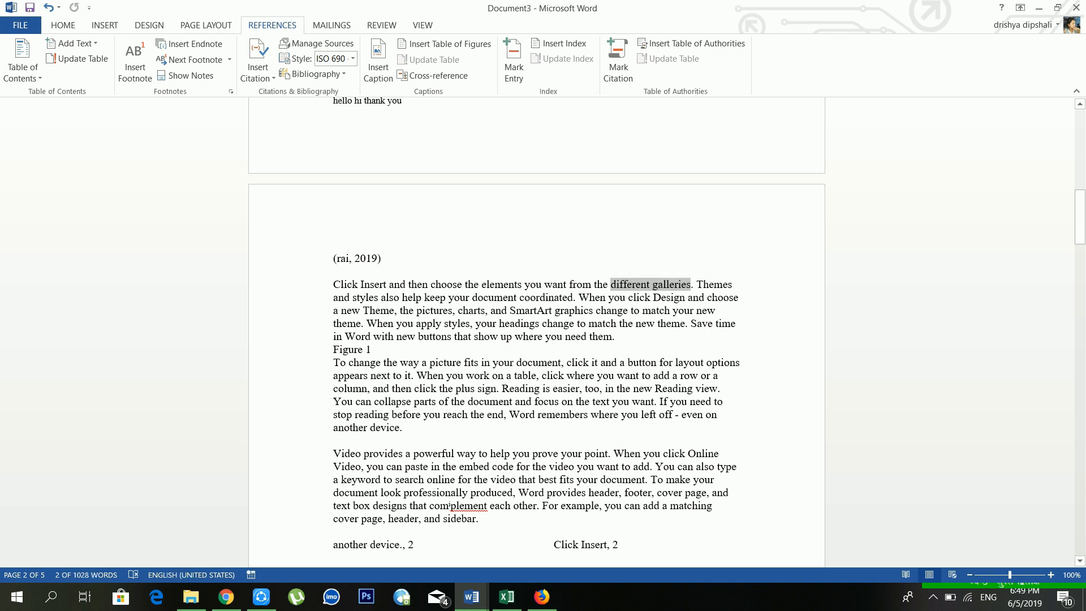
pyautogui.click(619, 62)
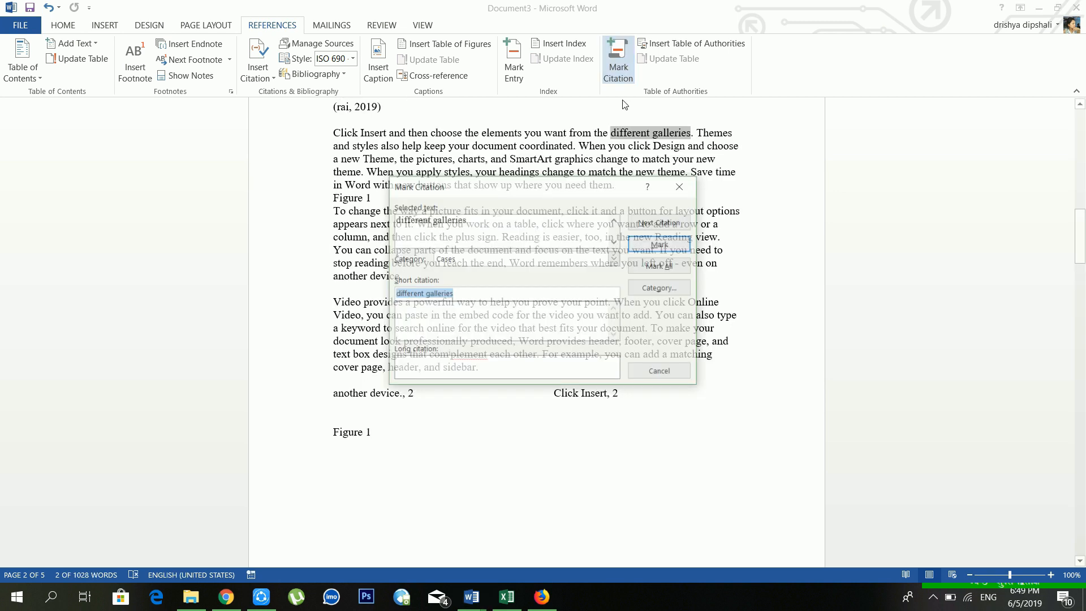
pyautogui.click(661, 243)
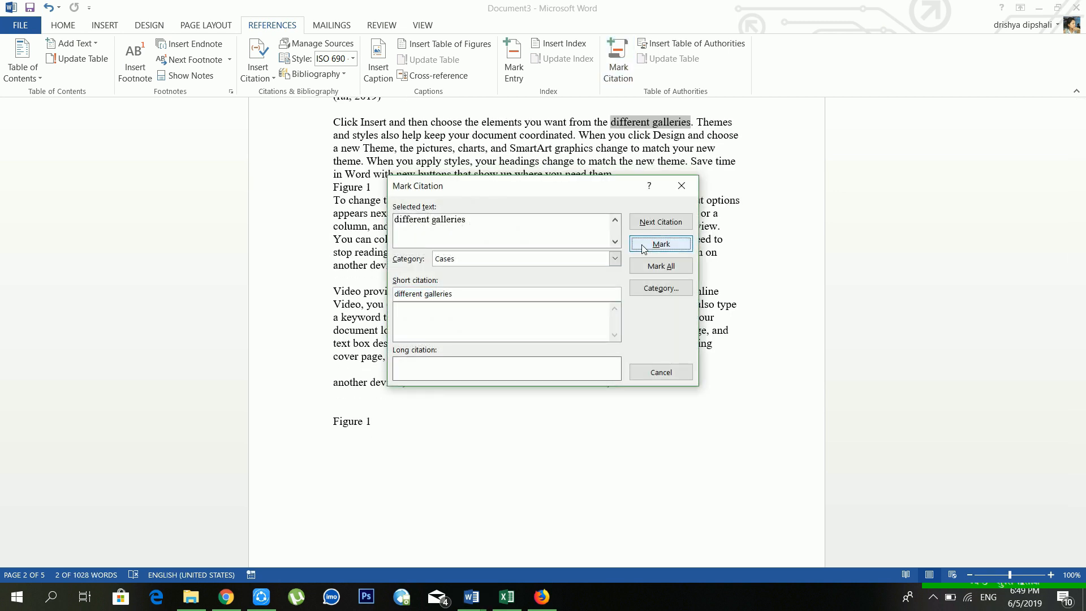
pyautogui.click(682, 187)
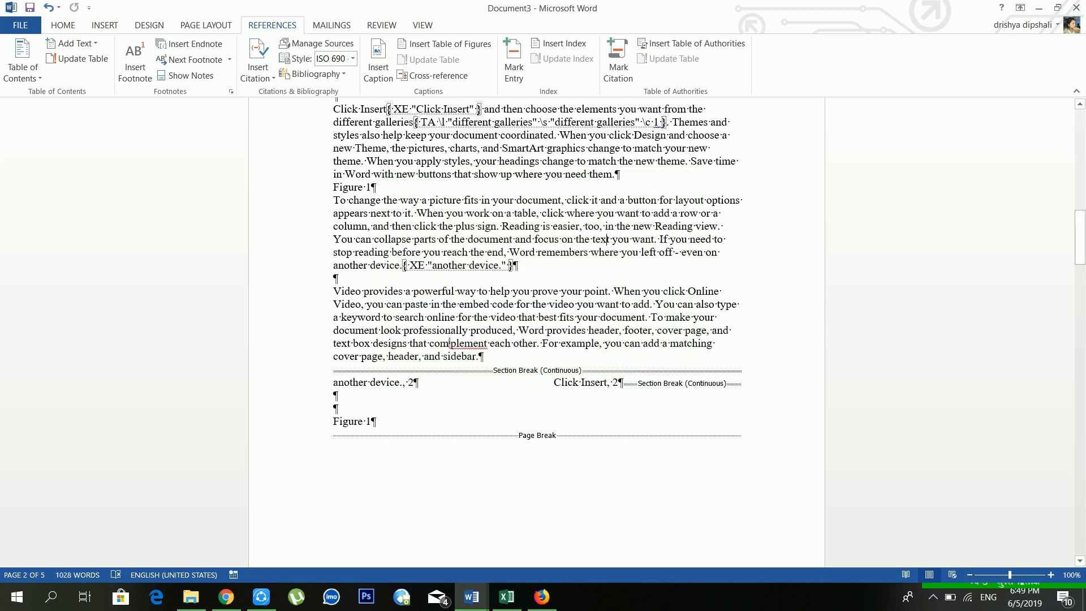
# Step: Mark 'When you' as a Cases citation and review both citation entries
pyautogui.moveTo(662, 291); pyautogui.dragTo(614, 291)
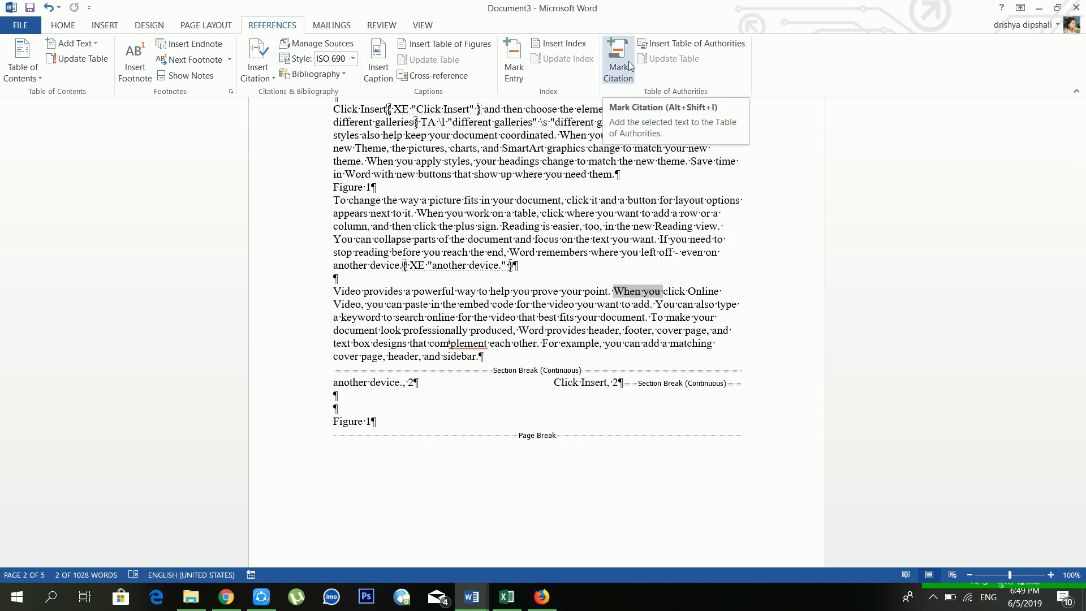
pyautogui.click(629, 65)
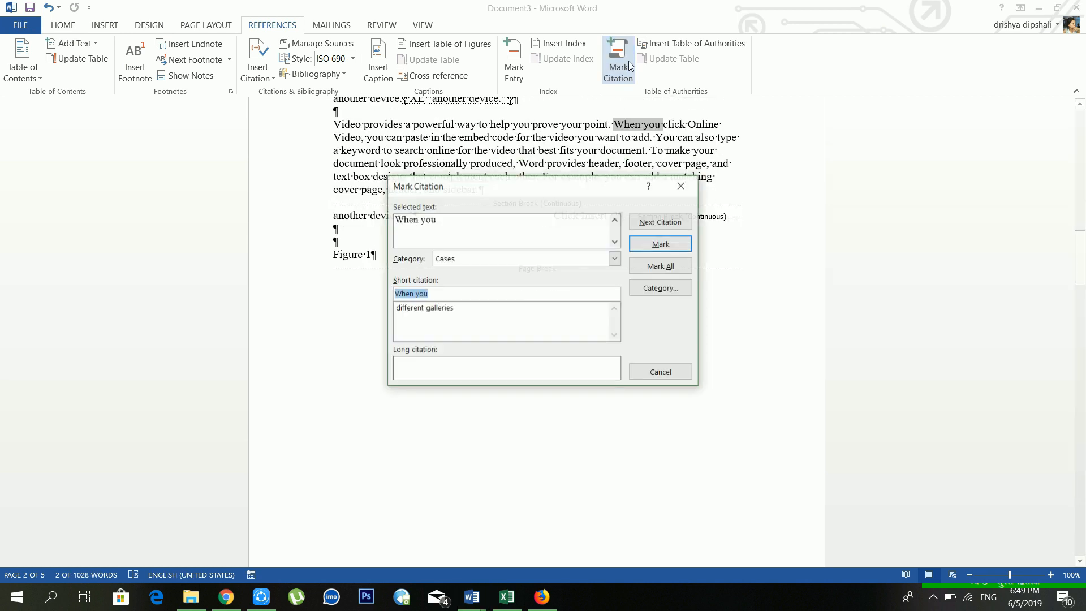
pyautogui.click(660, 243)
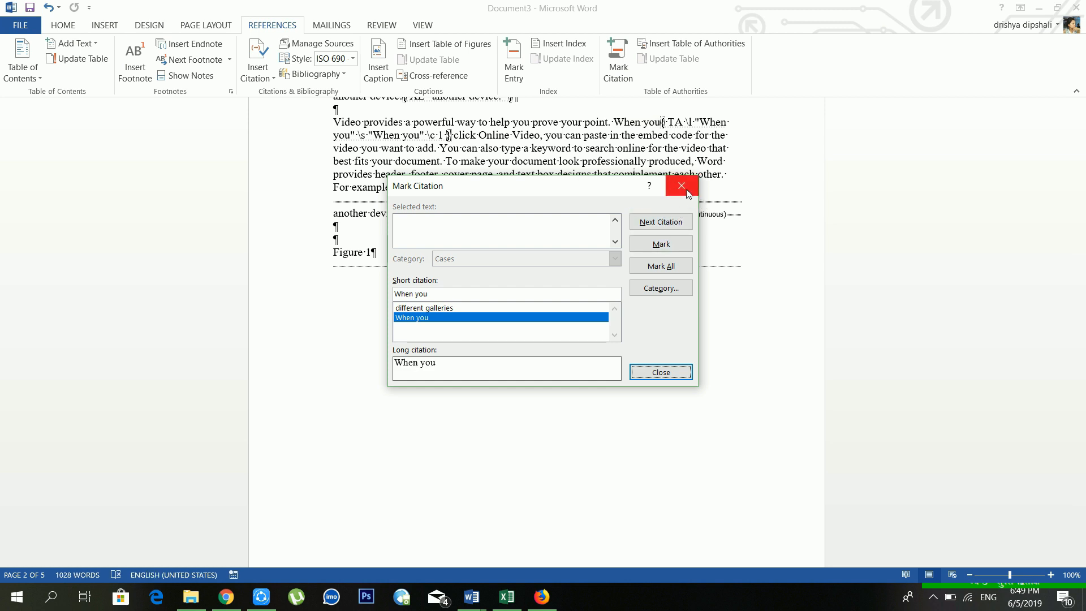
pyautogui.click(444, 310)
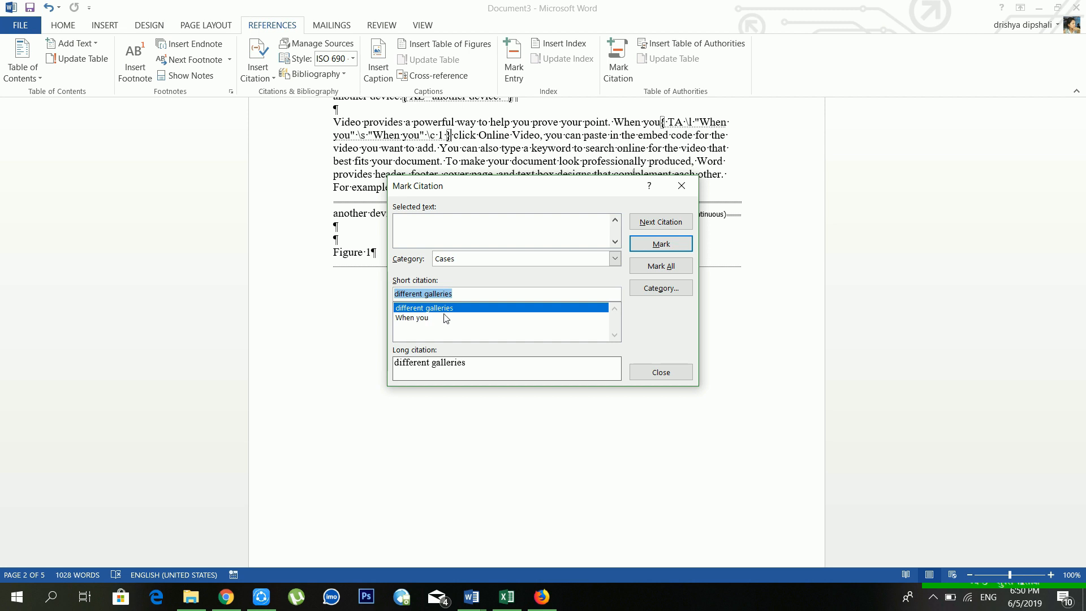
pyautogui.click(439, 318)
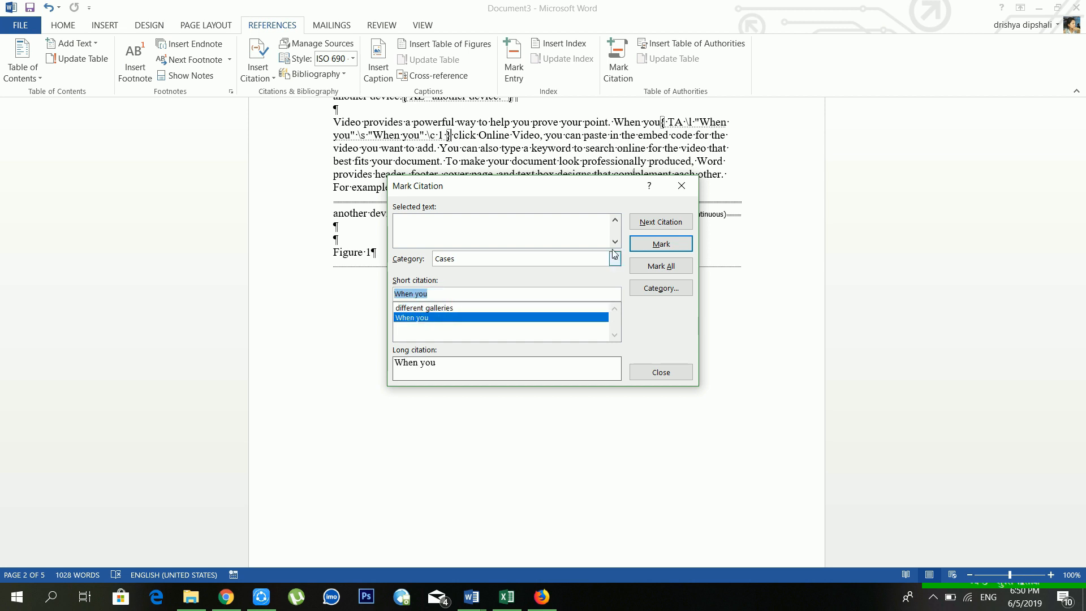
pyautogui.click(682, 185)
pyautogui.click(63, 24)
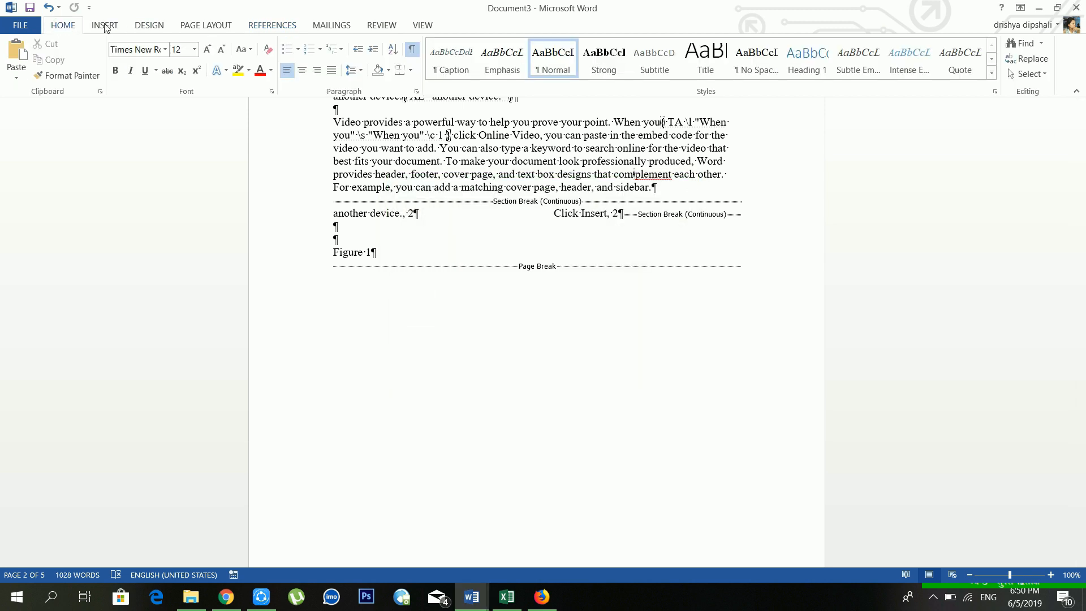
# Step: Hide formatting marks and field codes
pyautogui.click(411, 50)
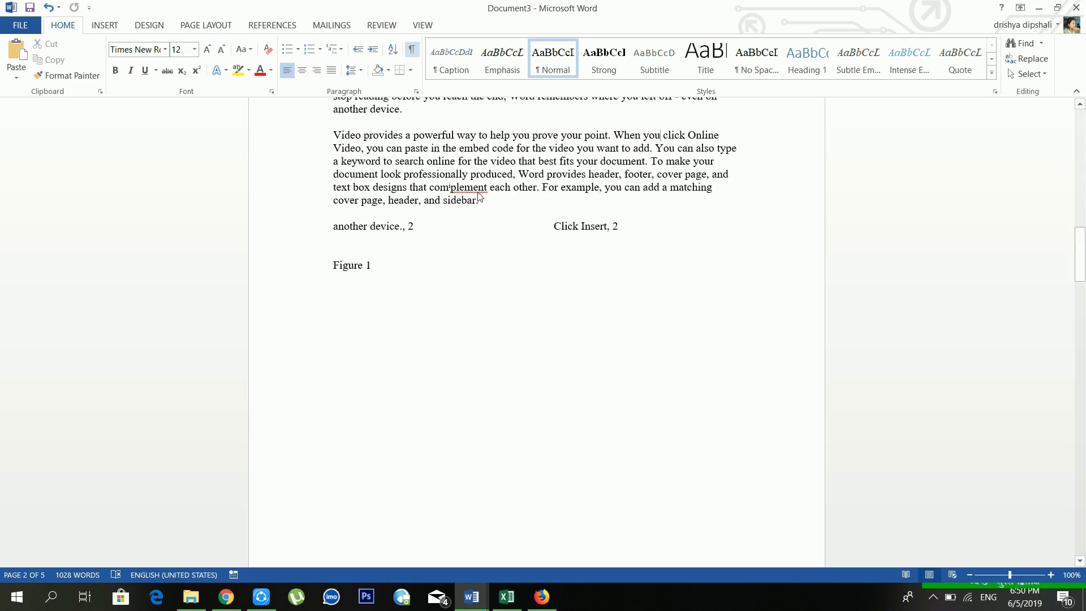
pyautogui.scroll(3, 374, 263)
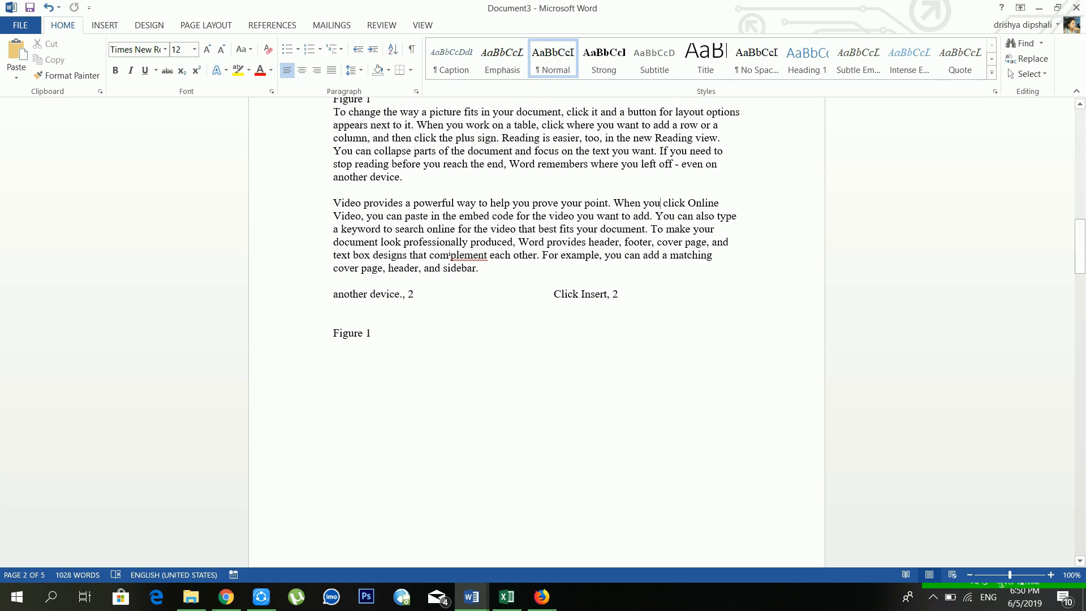
pyautogui.scroll(20, 450, 255)
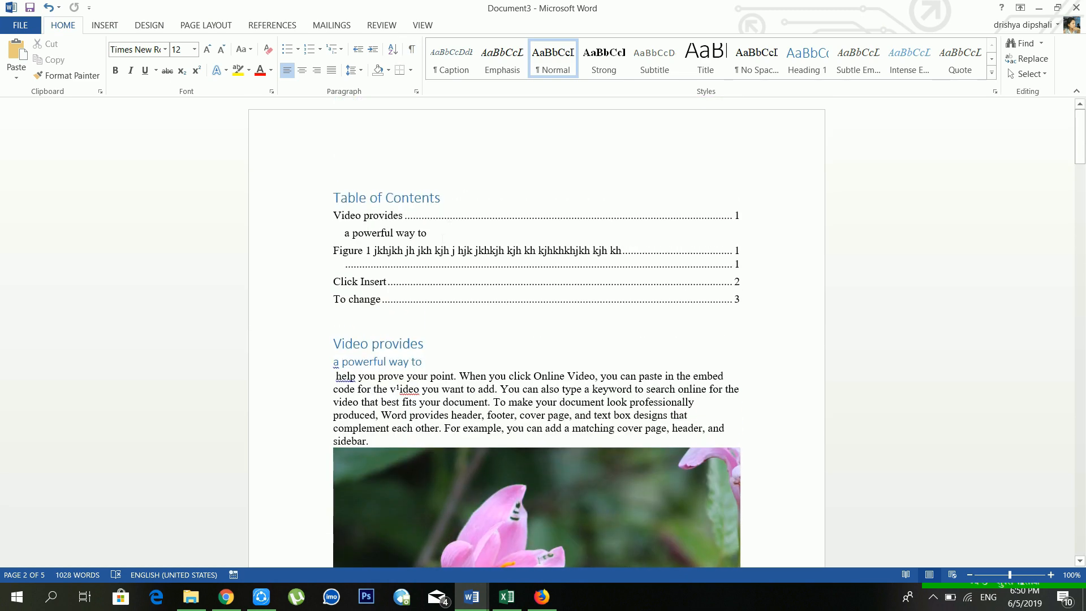
# Step: Insert a table of authorities below the table of contents, listing 'different galleries' and 'When you' under Cases
pyautogui.click(439, 273)
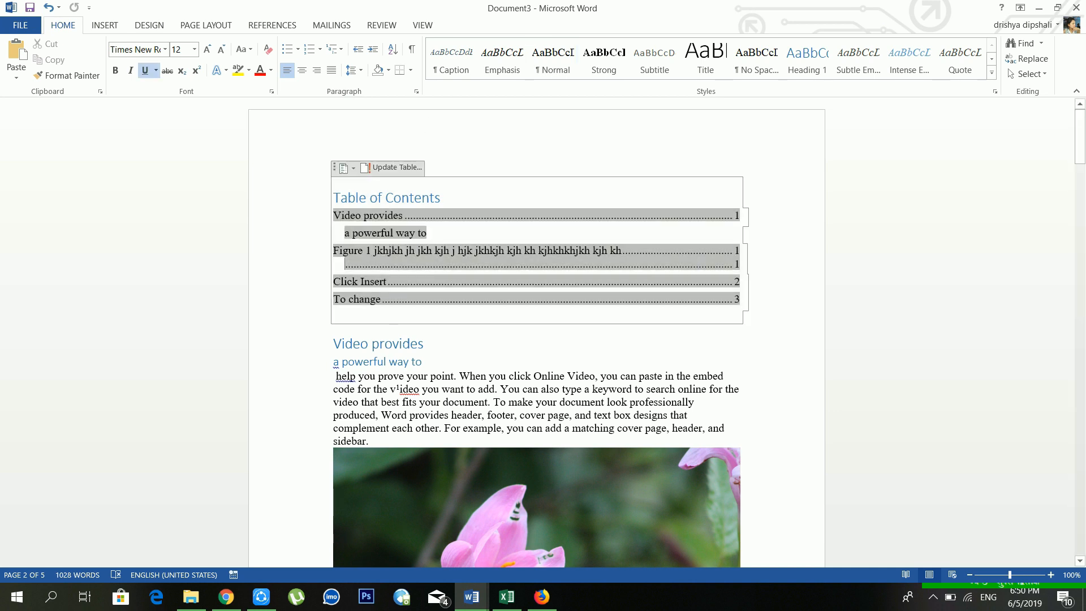
pyautogui.click(475, 313)
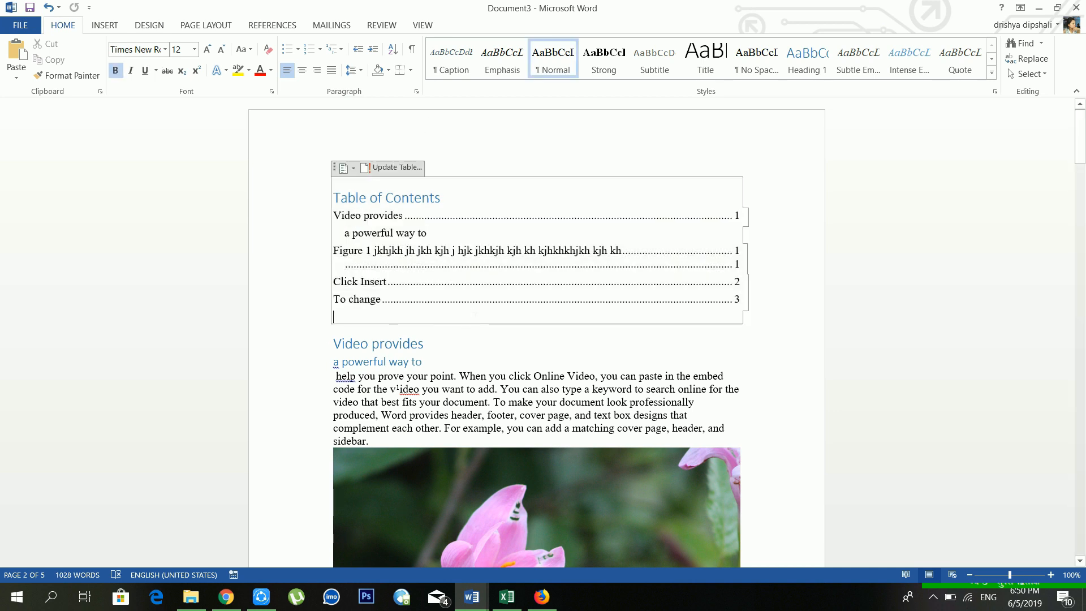
pyautogui.click(274, 25)
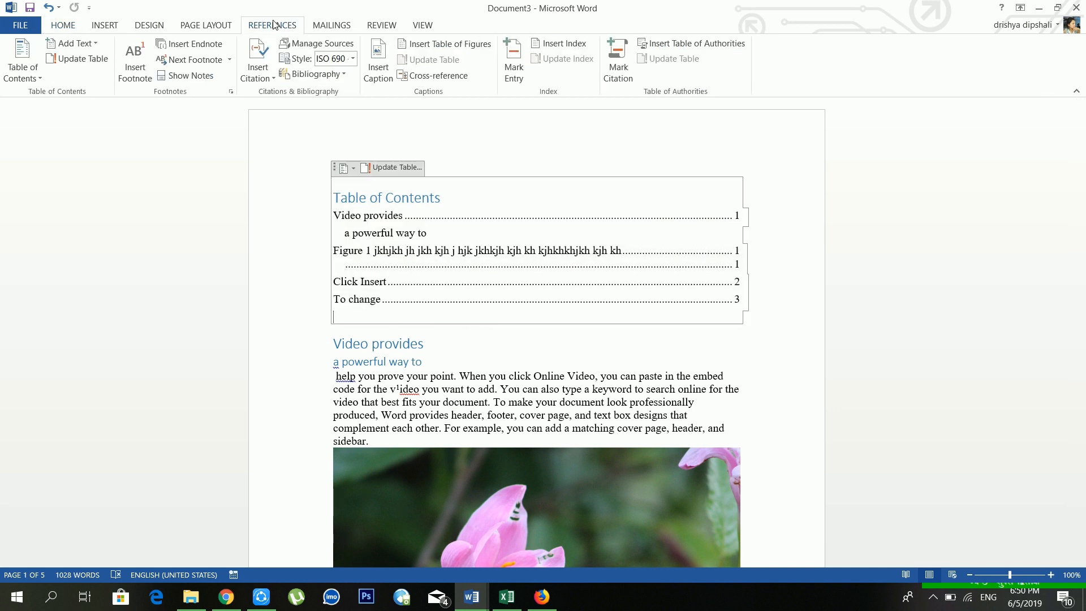
pyautogui.click(678, 46)
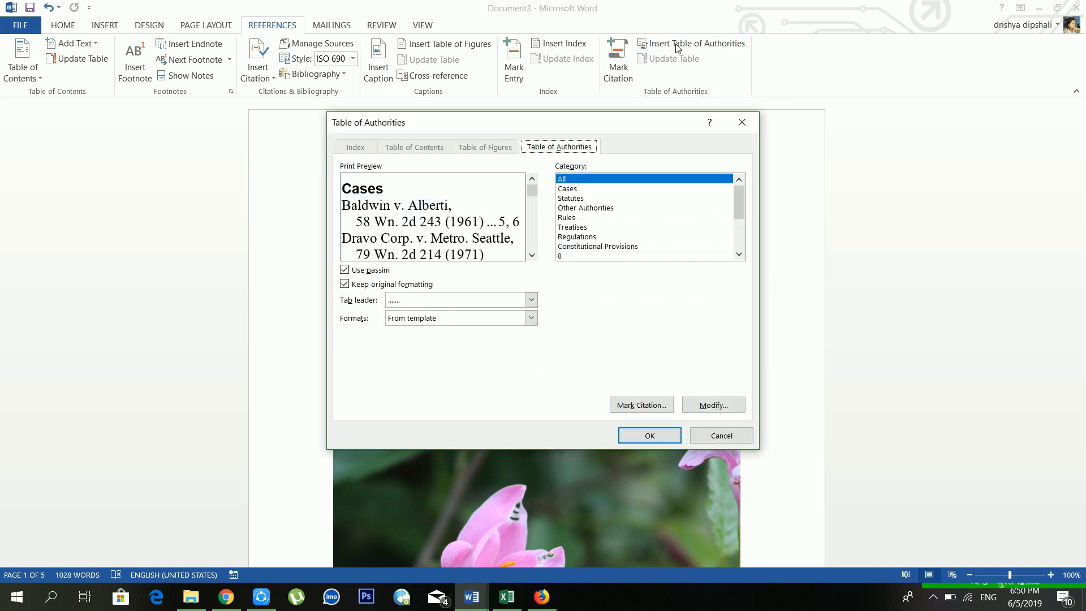
pyautogui.click(649, 434)
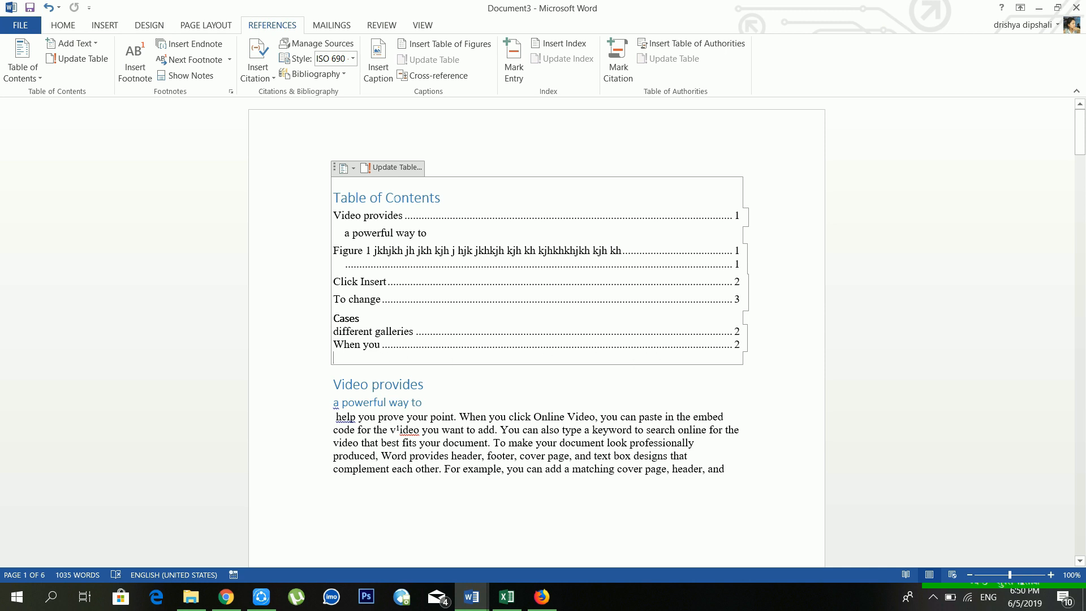
pyautogui.click(415, 331)
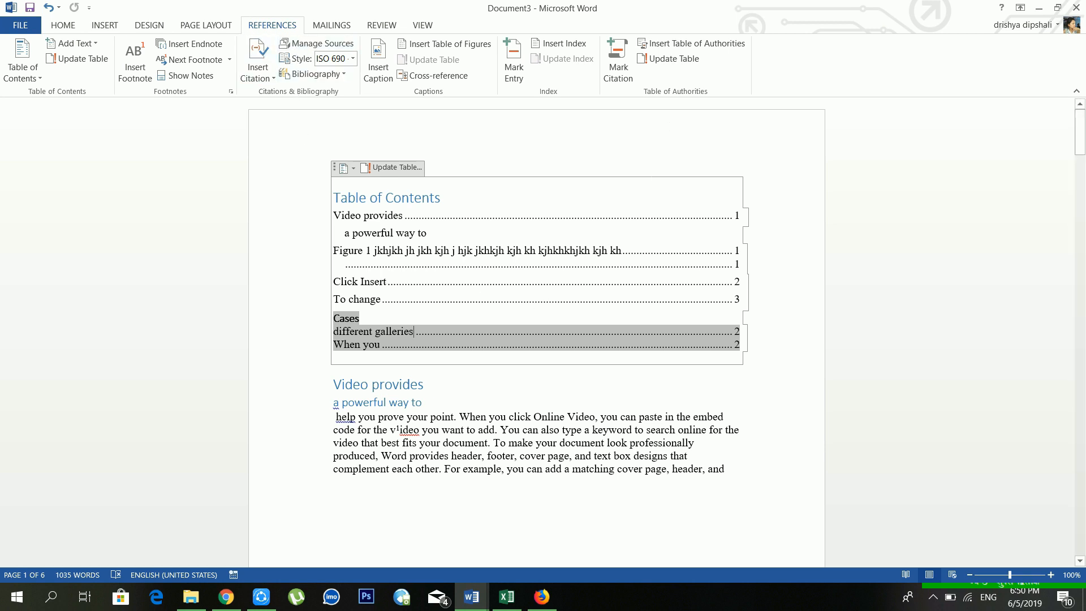
pyautogui.scroll(-4, 437, 308)
pyautogui.click(437, 307)
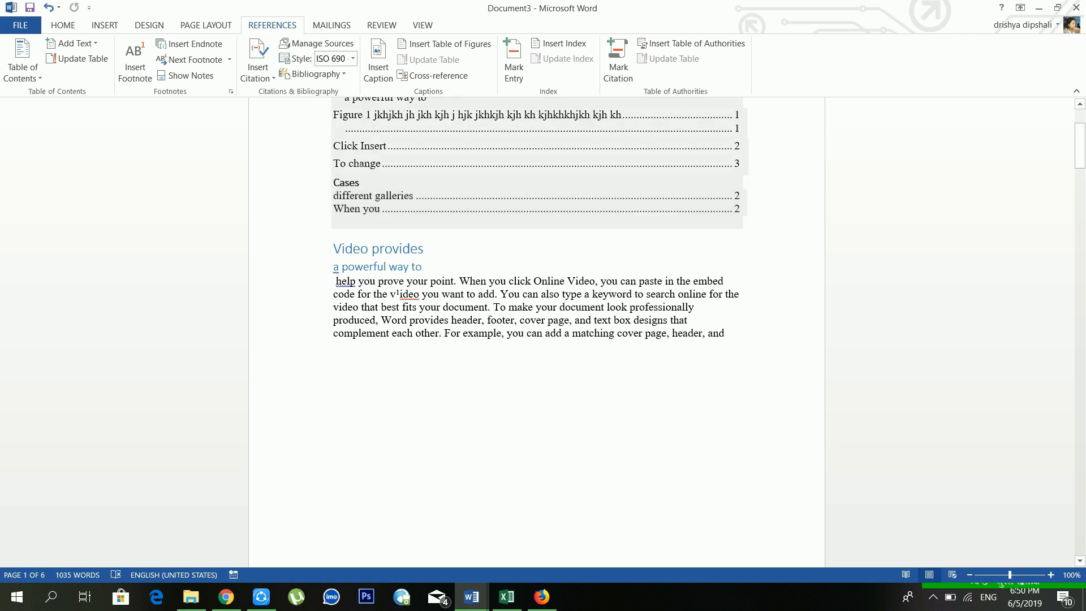
pyautogui.scroll(3, 350, 209)
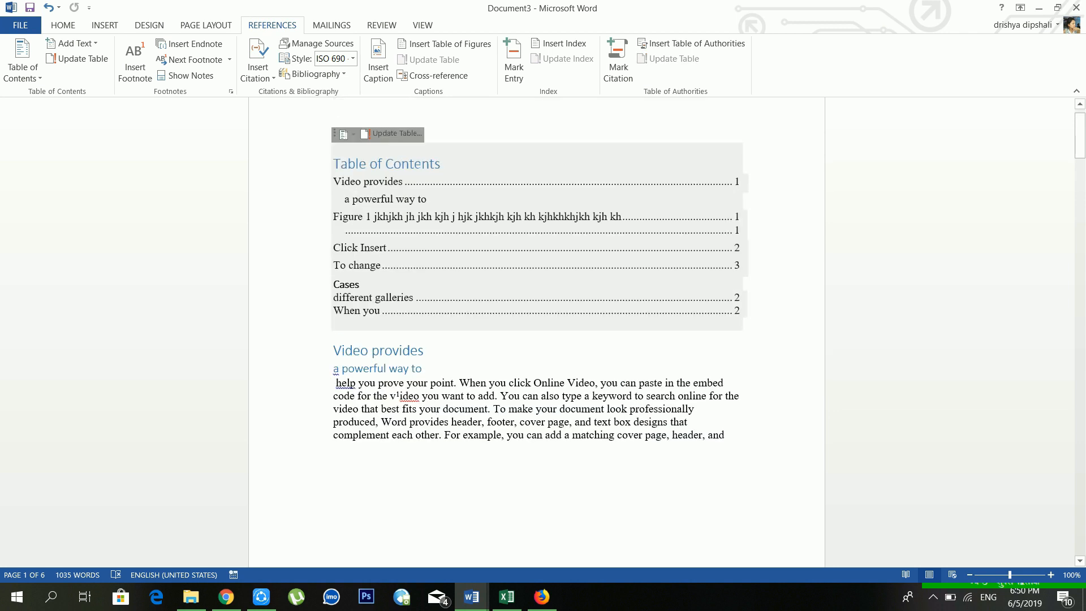
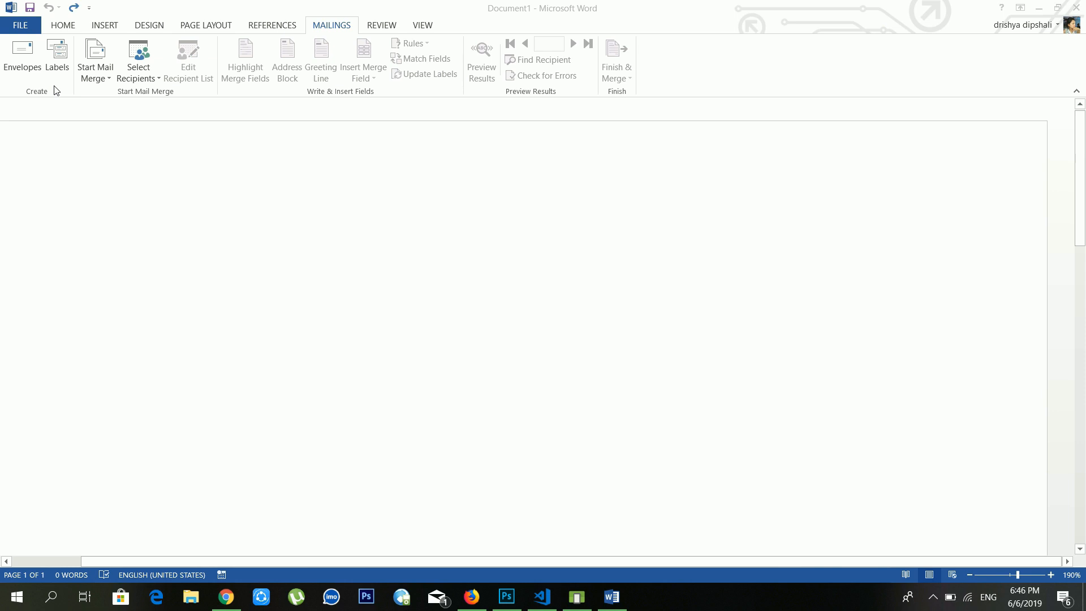
# Step: Enter the recipient's town and name as the envelope delivery address, and replace the return address with the sender's
pyautogui.click(33, 57)
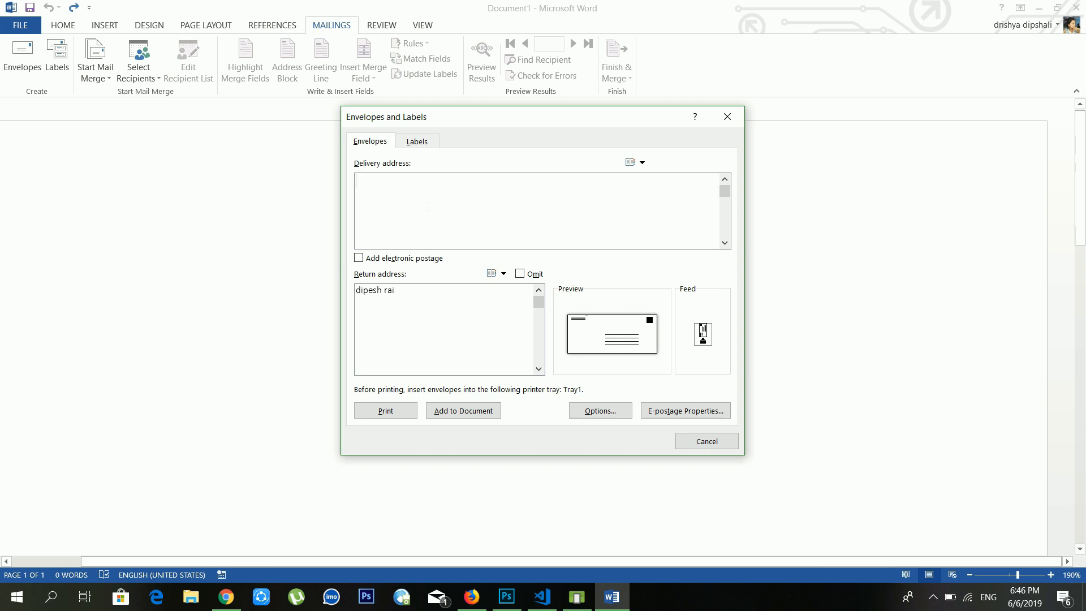
pyautogui.write('pokhr')
pyautogui.press('BackSpace')
pyautogui.write('ara nepal')
pyautogui.press('Return')
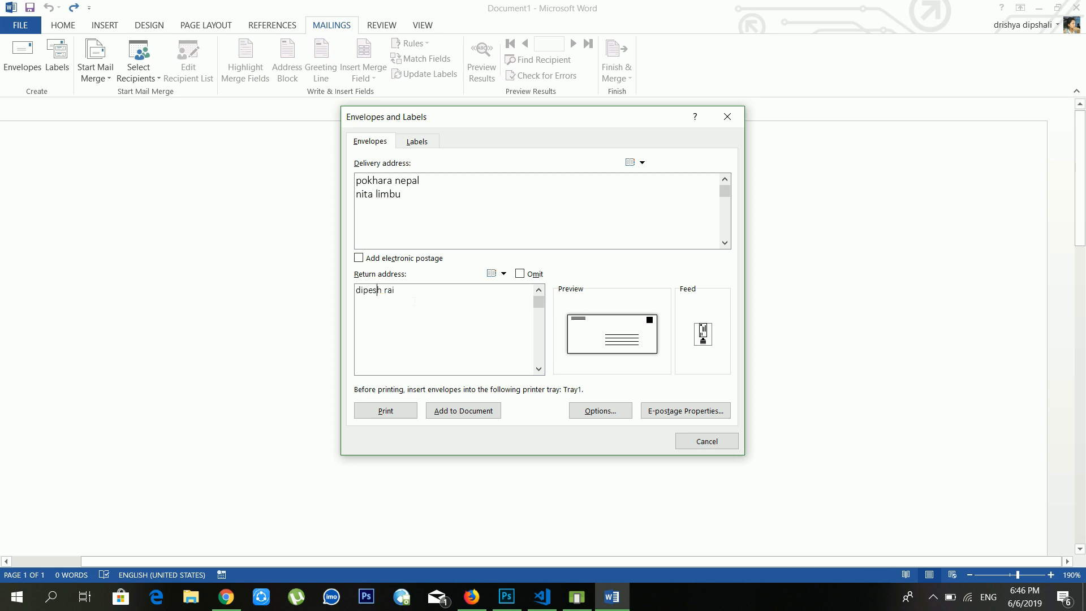
pyautogui.moveTo(414, 302); pyautogui.dragTo(352, 308)
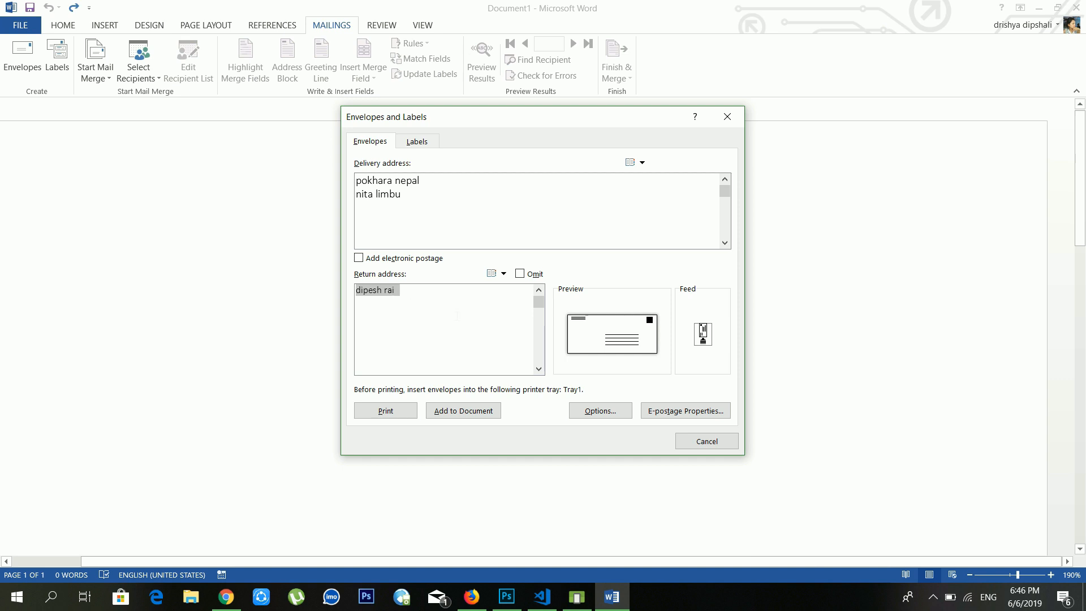
pyautogui.write('dhankuta nepal ')
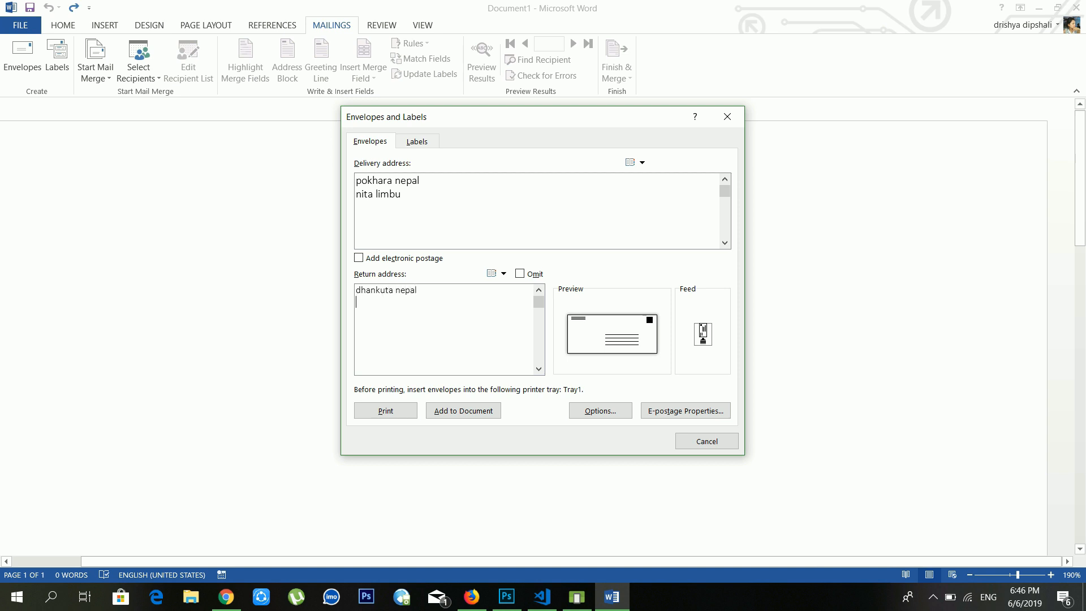
pyautogui.write('dipesh rai')
# Step: Keep the Size 10 envelope and set the delivery address font to bold
pyautogui.click(603, 416)
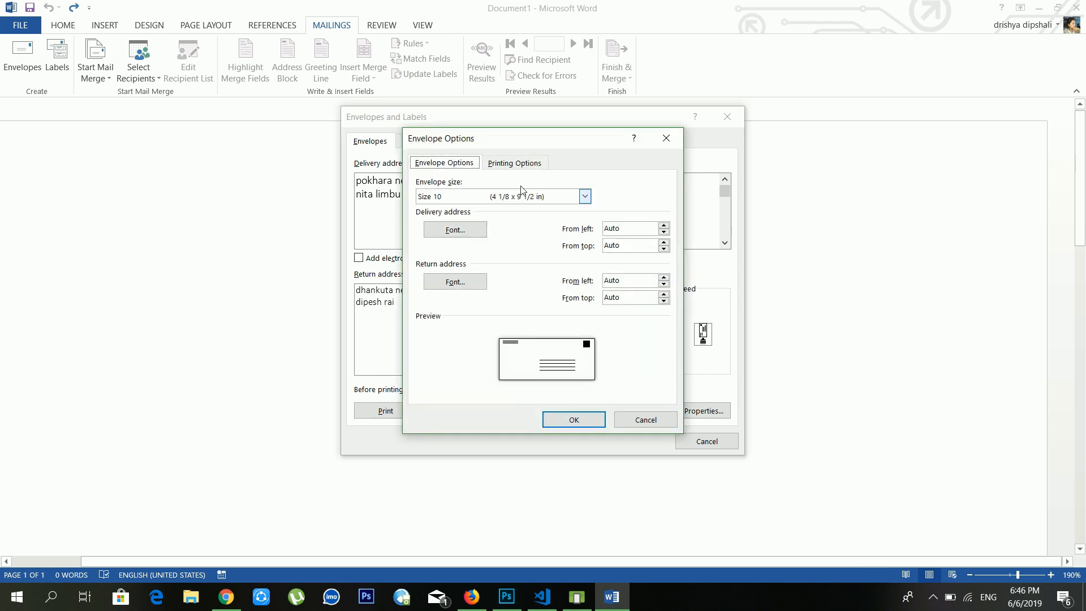
pyautogui.click(585, 197)
pyautogui.click(585, 199)
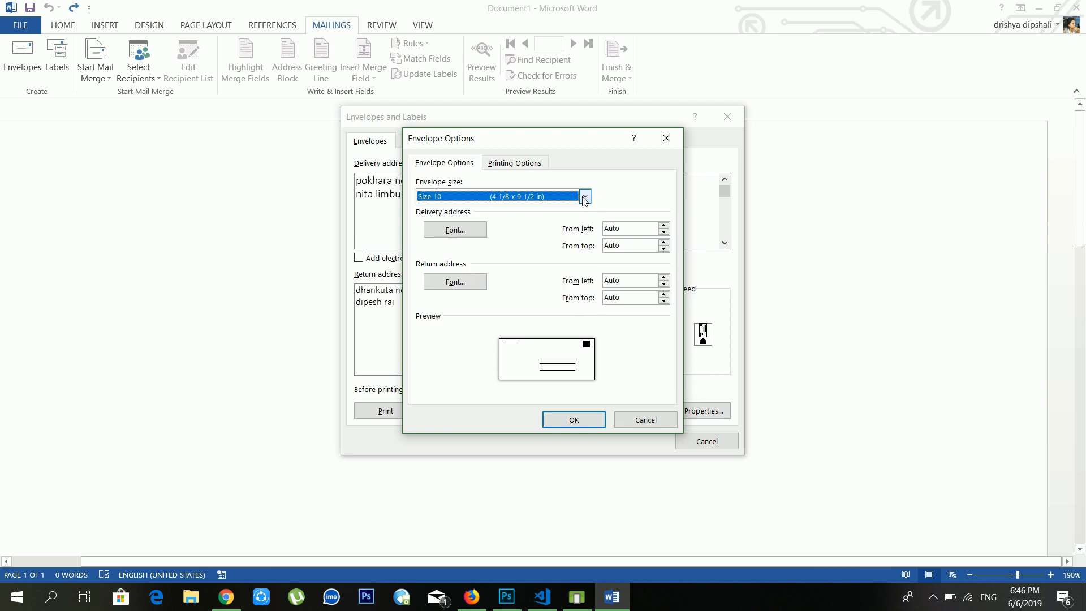
pyautogui.click(465, 233)
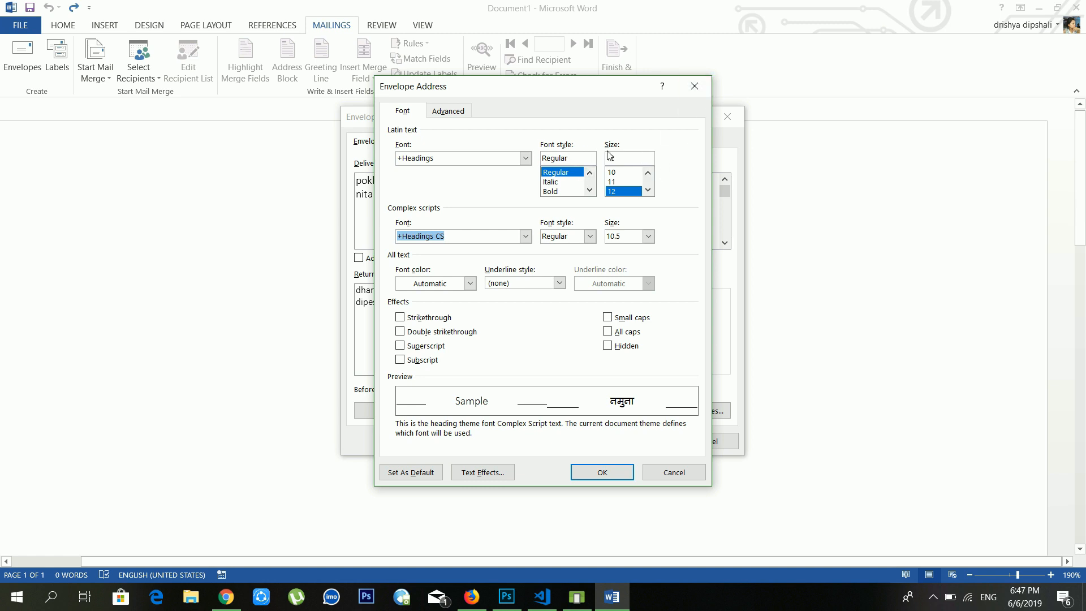
pyautogui.click(568, 192)
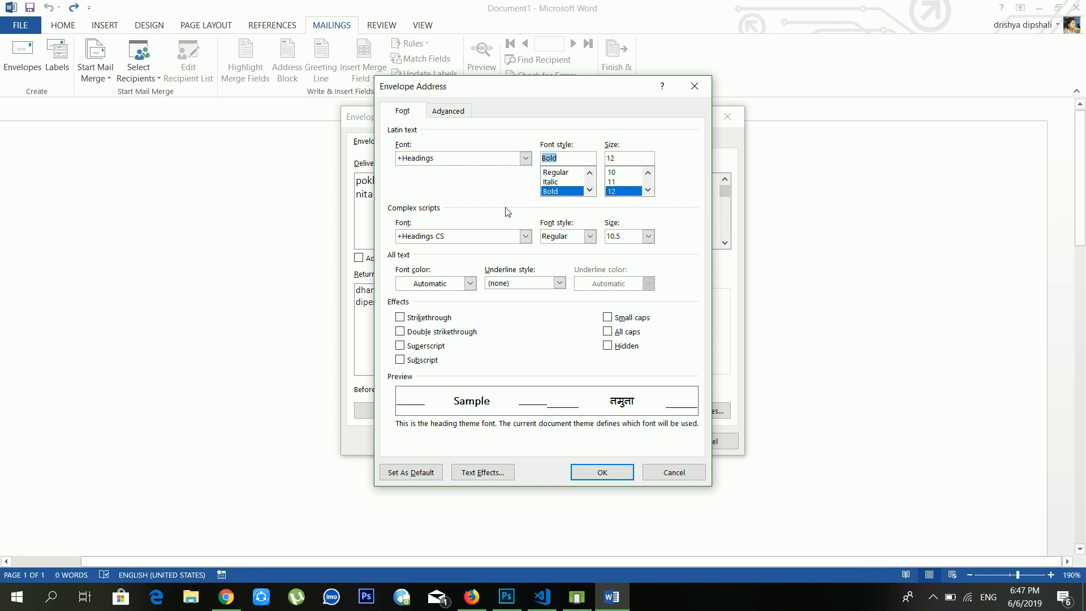
pyautogui.click(525, 159)
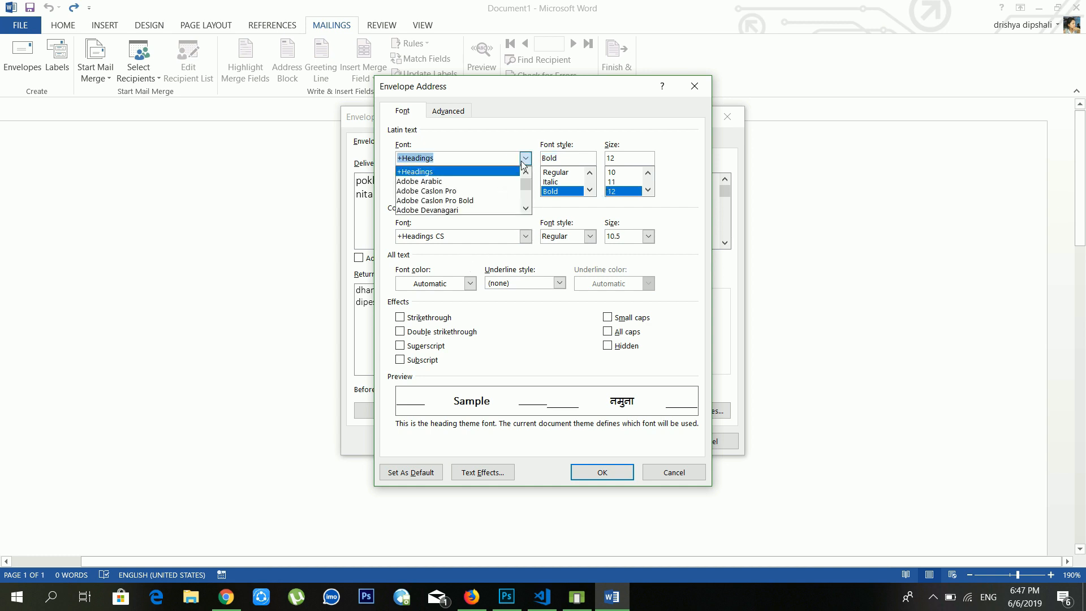
pyautogui.click(582, 336)
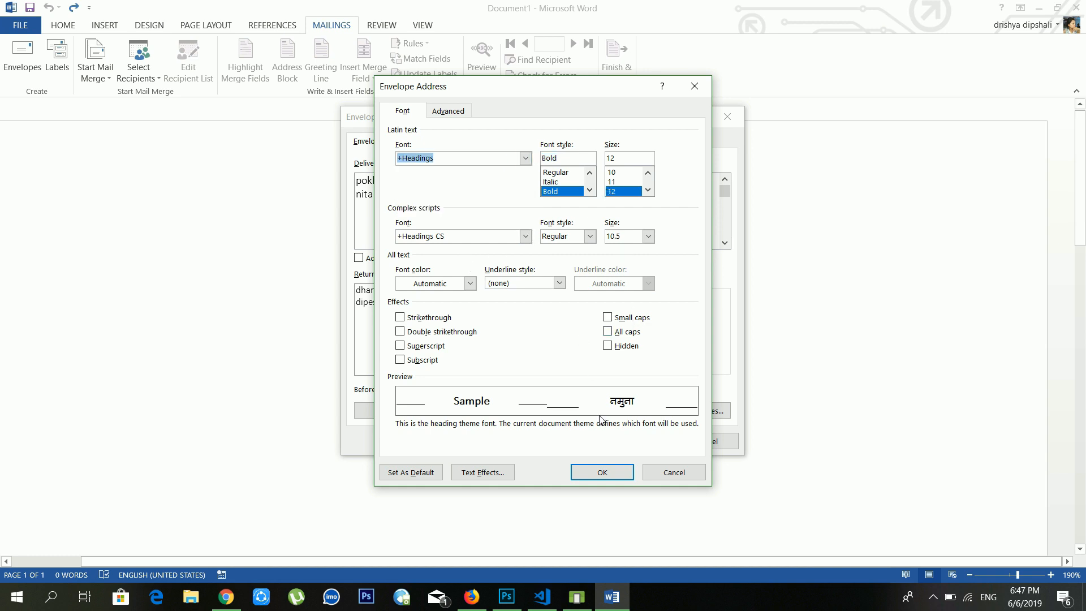
pyautogui.click(610, 473)
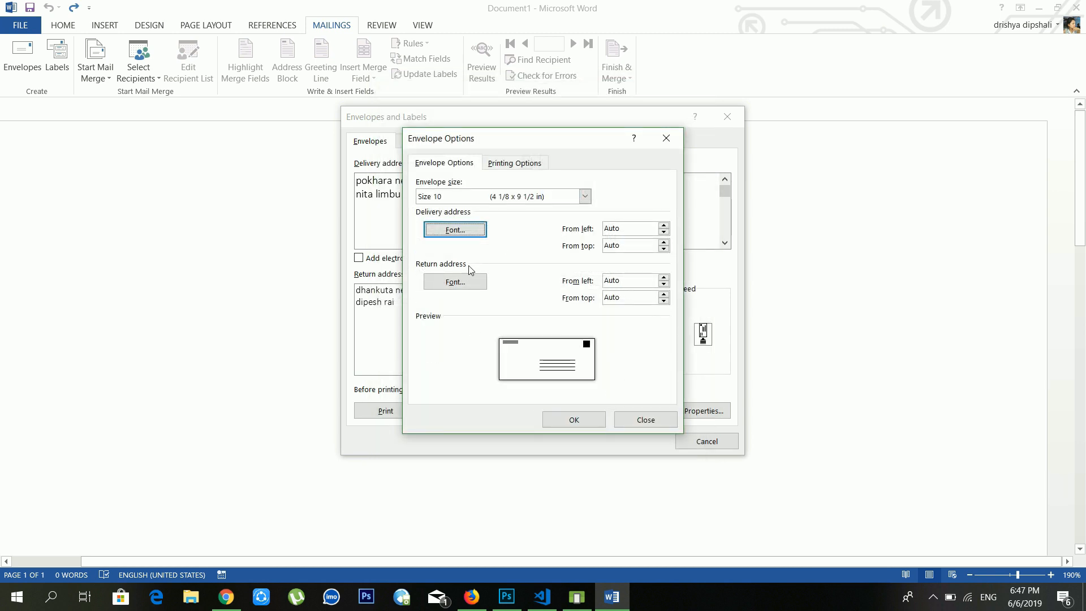
# Step: Leave the return address font unchanged and confirm the envelope options
pyautogui.click(463, 283)
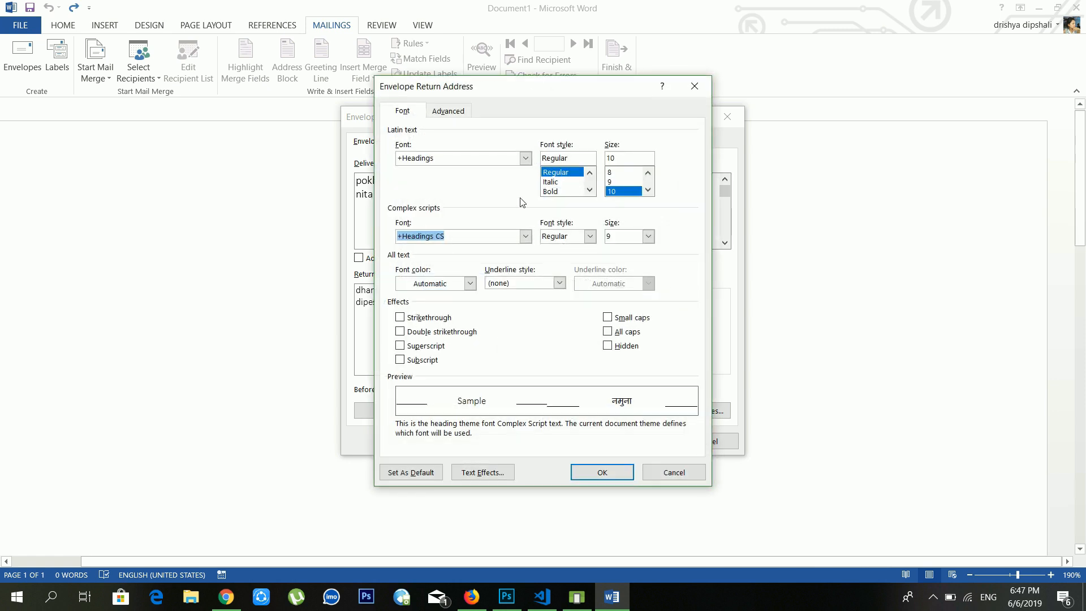
pyautogui.click(666, 470)
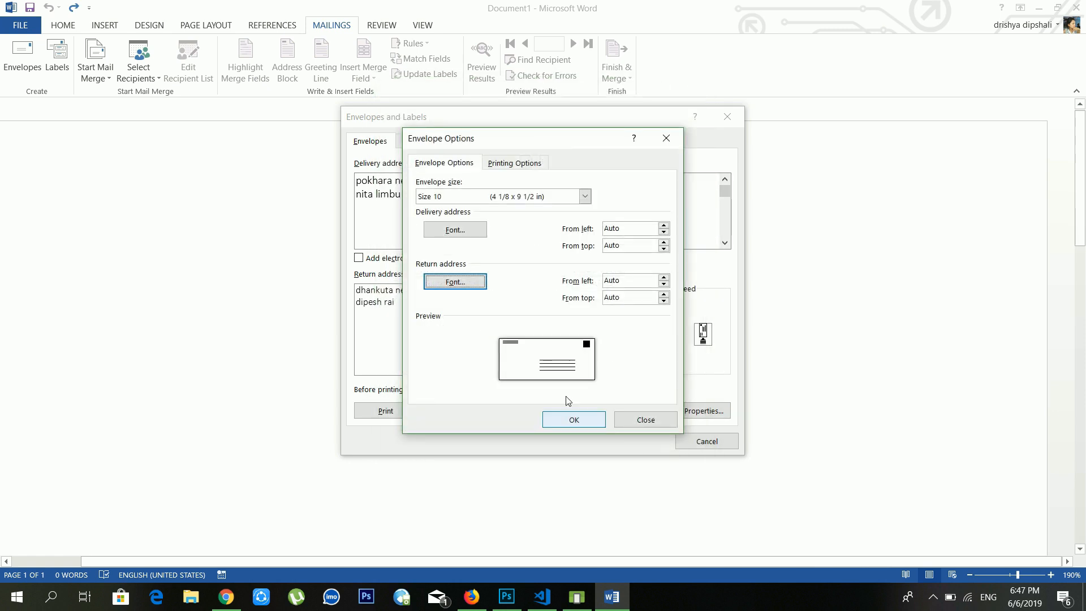
pyautogui.click(574, 420)
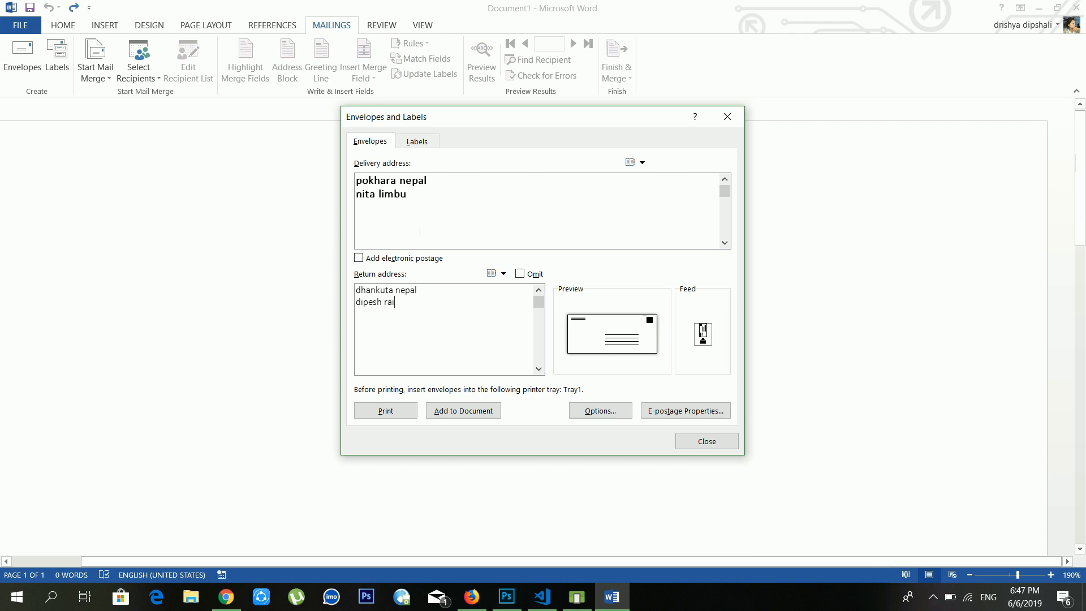
# Step: Add the envelope to the document and save the return address as the default
pyautogui.click(420, 304)
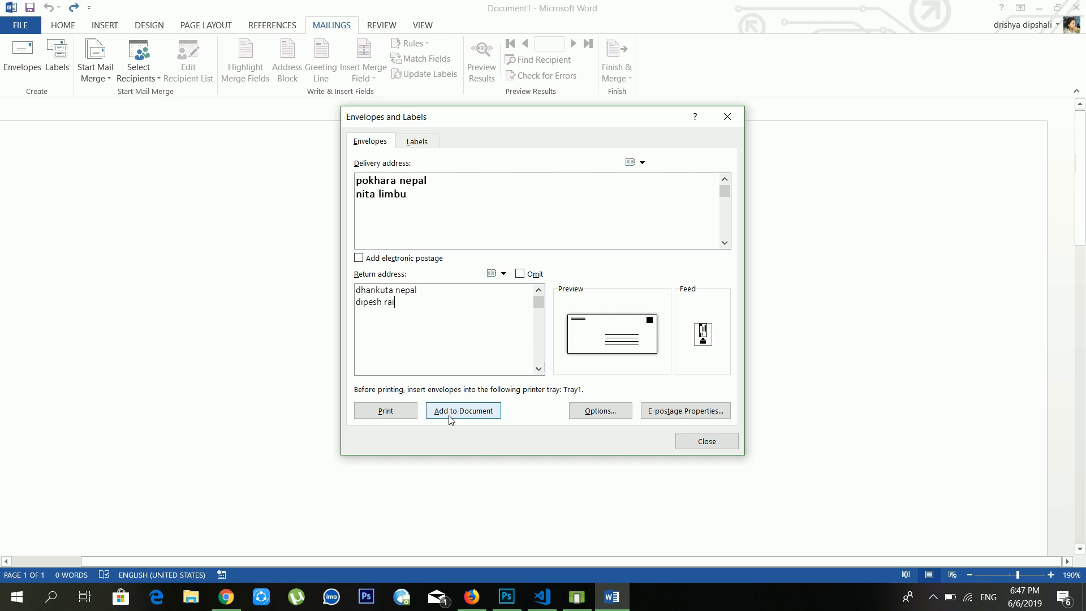
pyautogui.click(426, 145)
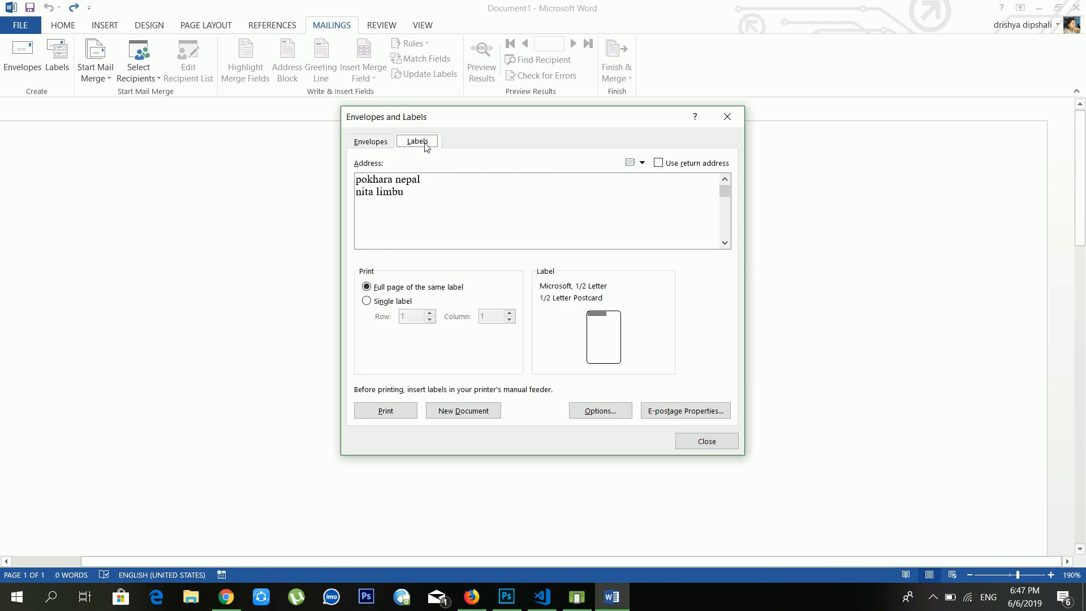
pyautogui.click(378, 143)
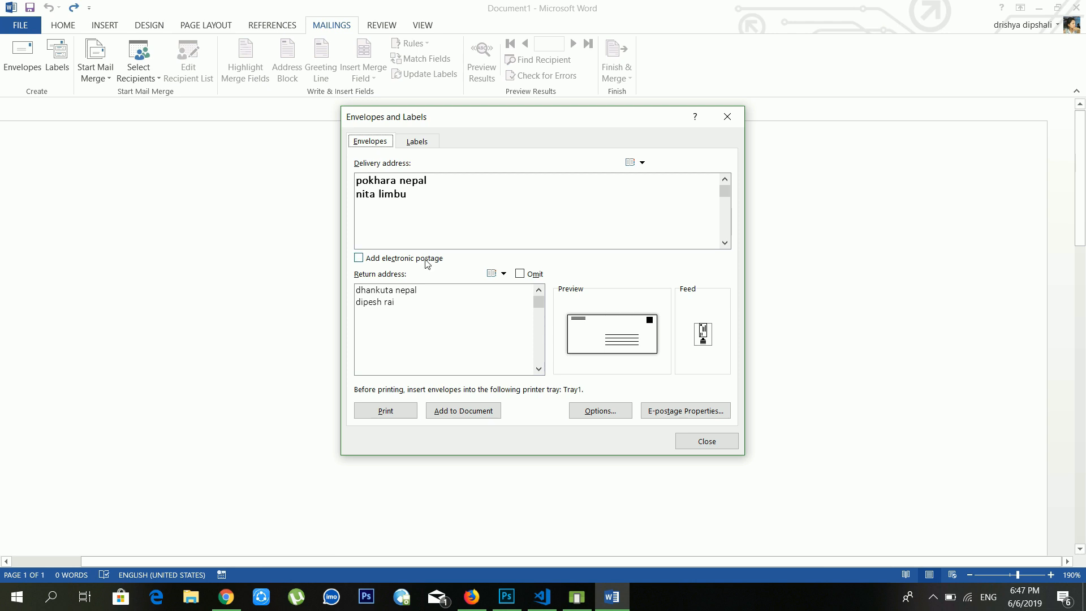
pyautogui.click(446, 417)
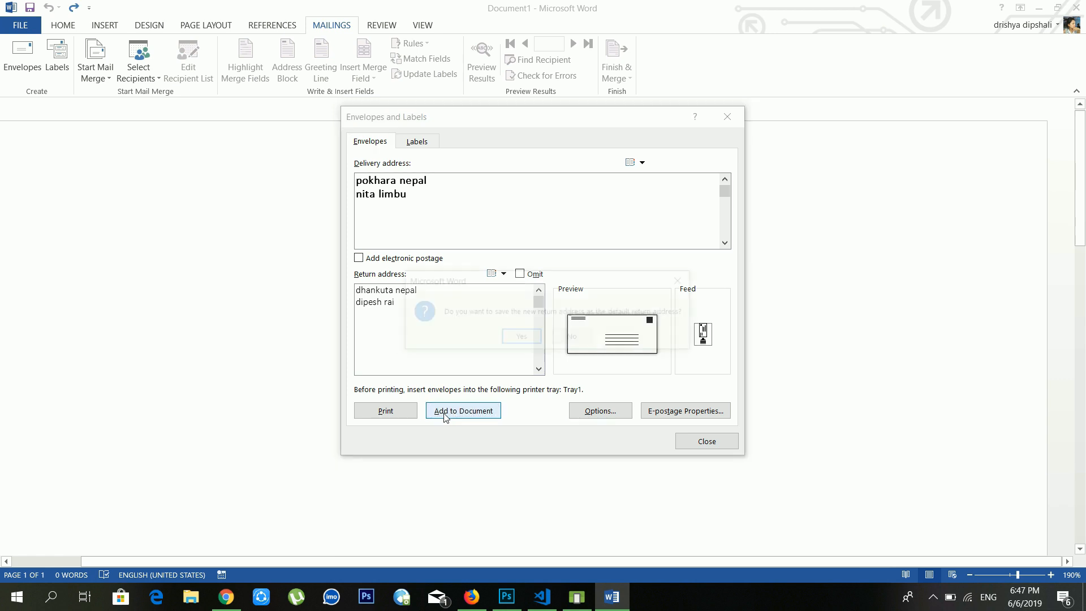
pyautogui.click(518, 337)
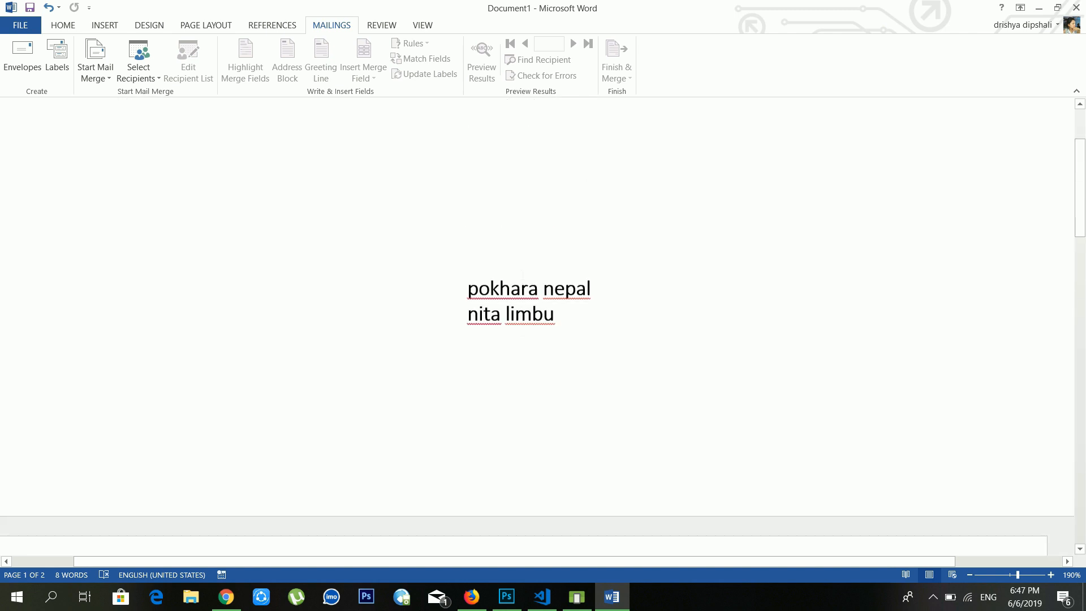
# Step: Show the envelope page at 100% zoom
pyautogui.click(423, 29)
pyautogui.click(265, 59)
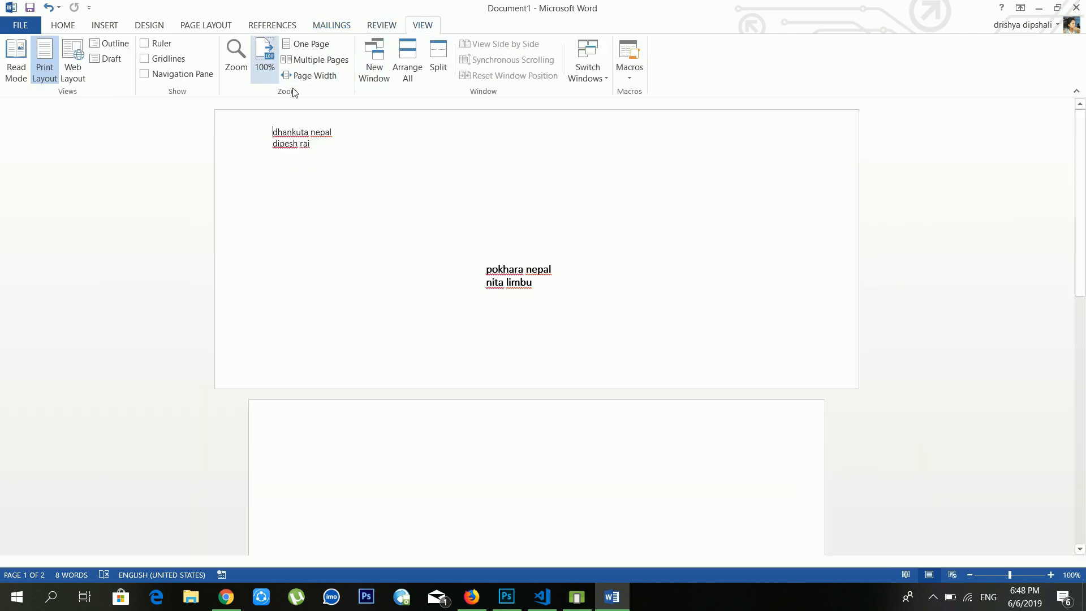
pyautogui.scroll(-3, 602, 252)
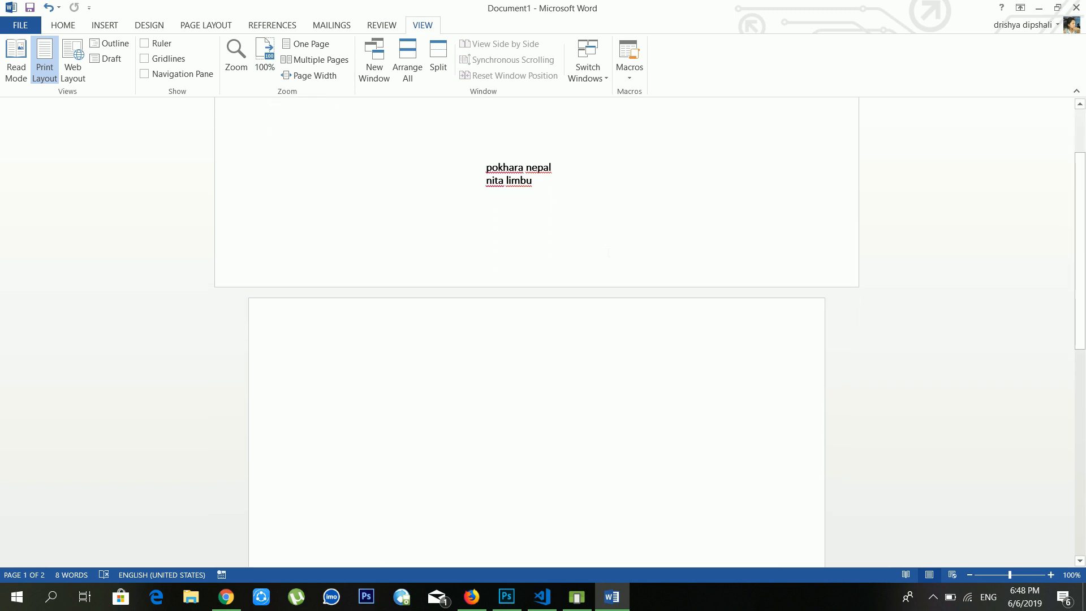
pyautogui.scroll(3, 610, 253)
pyautogui.scroll(1, 609, 253)
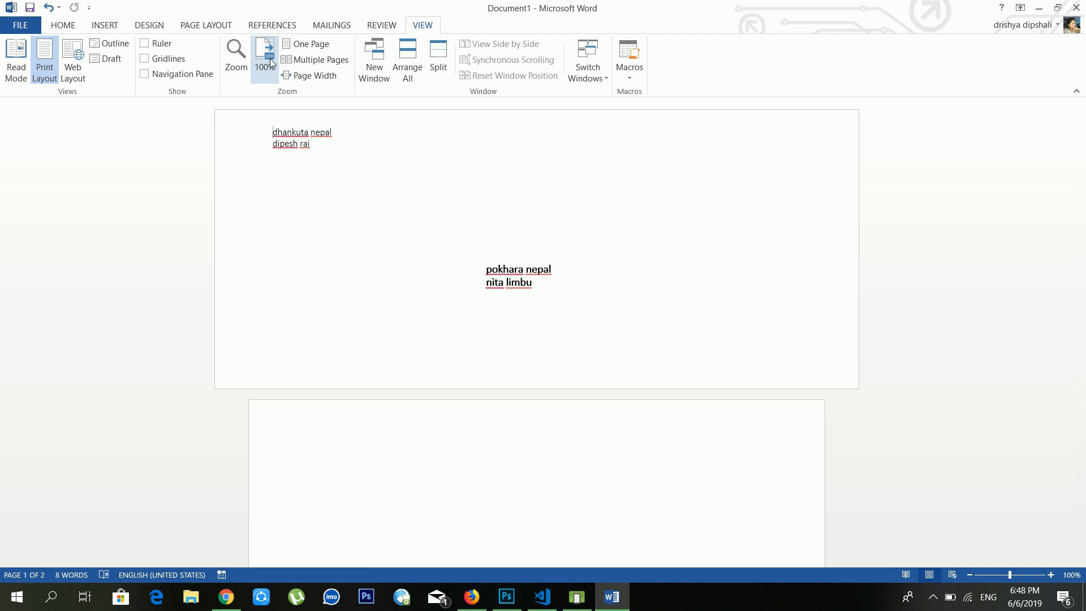
# Step: Cancel the Labels settings, then list the Start Mail Merge document types
pyautogui.click(318, 22)
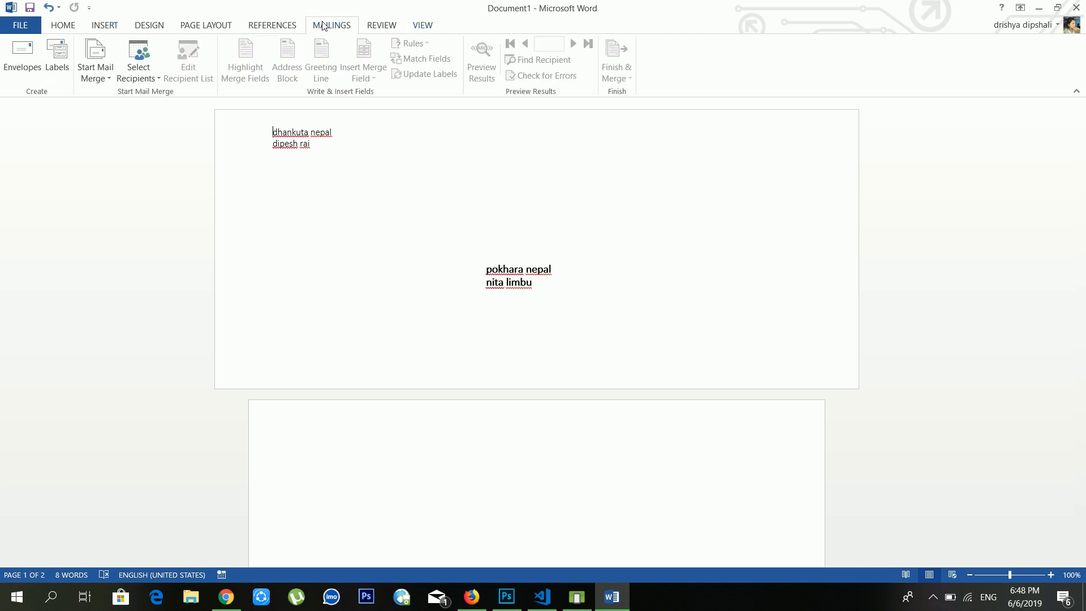
pyautogui.click(61, 68)
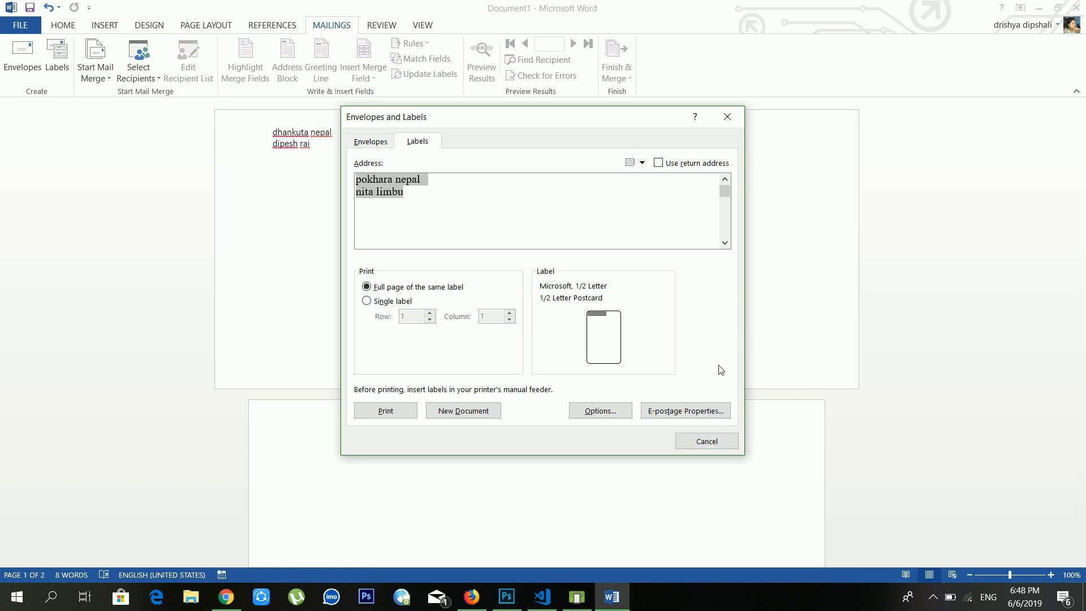
pyautogui.click(719, 443)
pyautogui.scroll(-3, 483, 308)
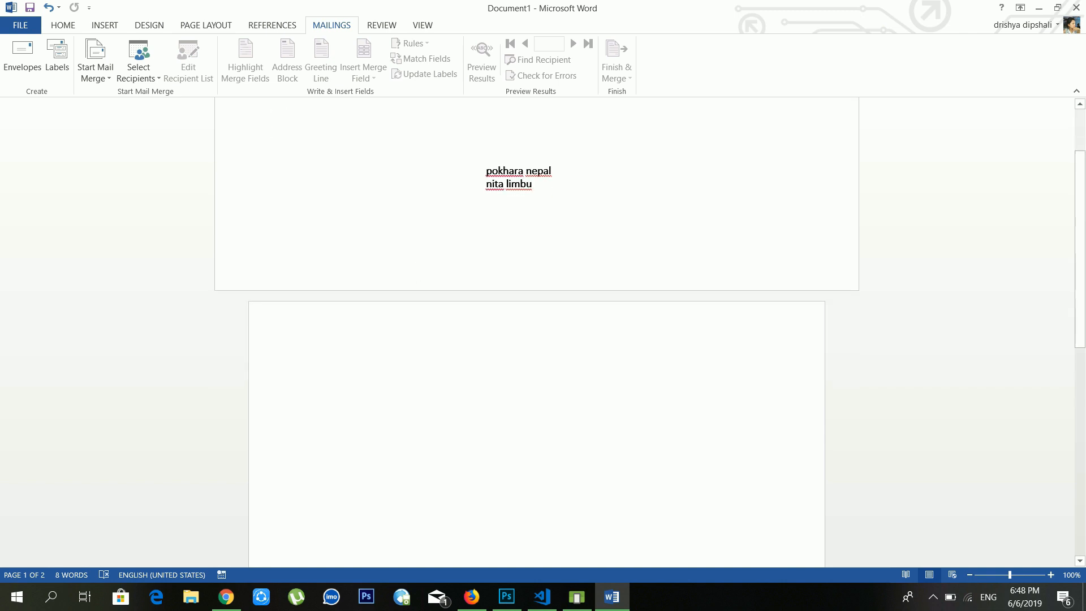
pyautogui.click(105, 87)
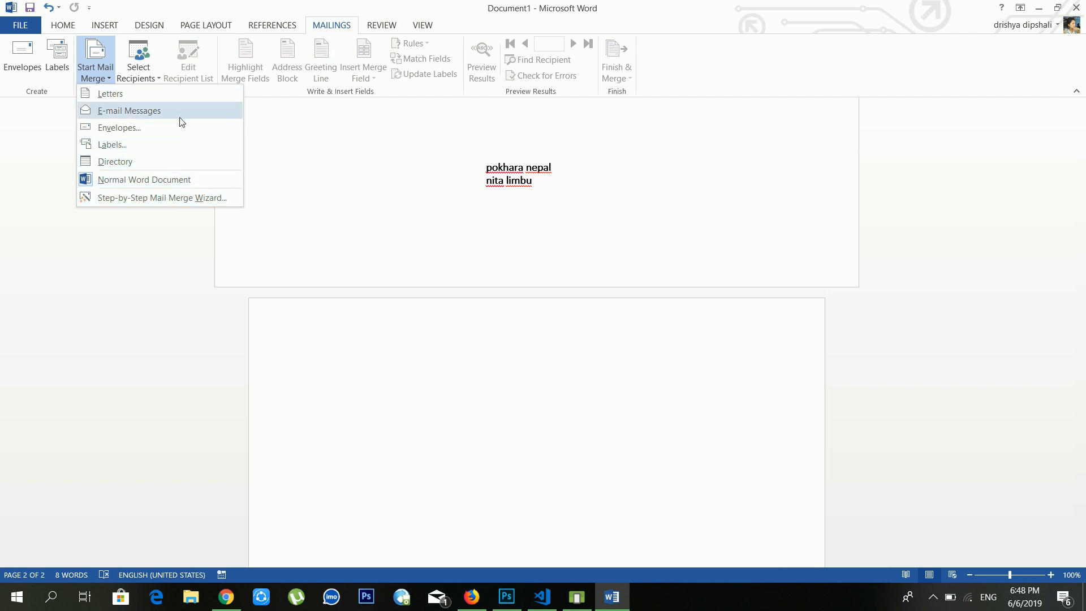
# Step: Launch the Step-by-Step Mail Merge Wizard with Letters as the document type and advance to step 2
pyautogui.click(191, 198)
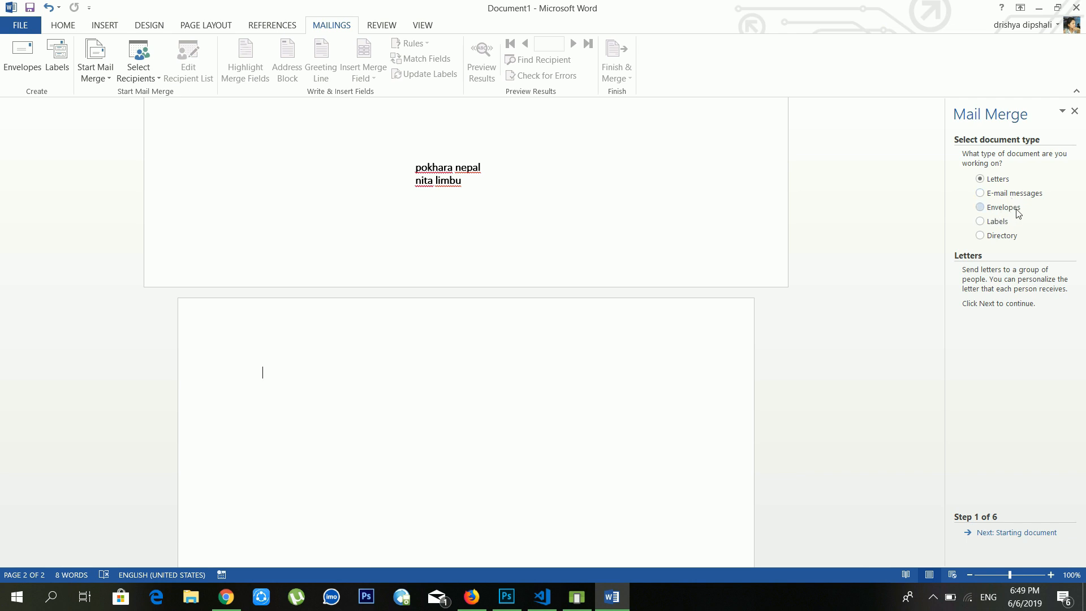
pyautogui.click(1003, 241)
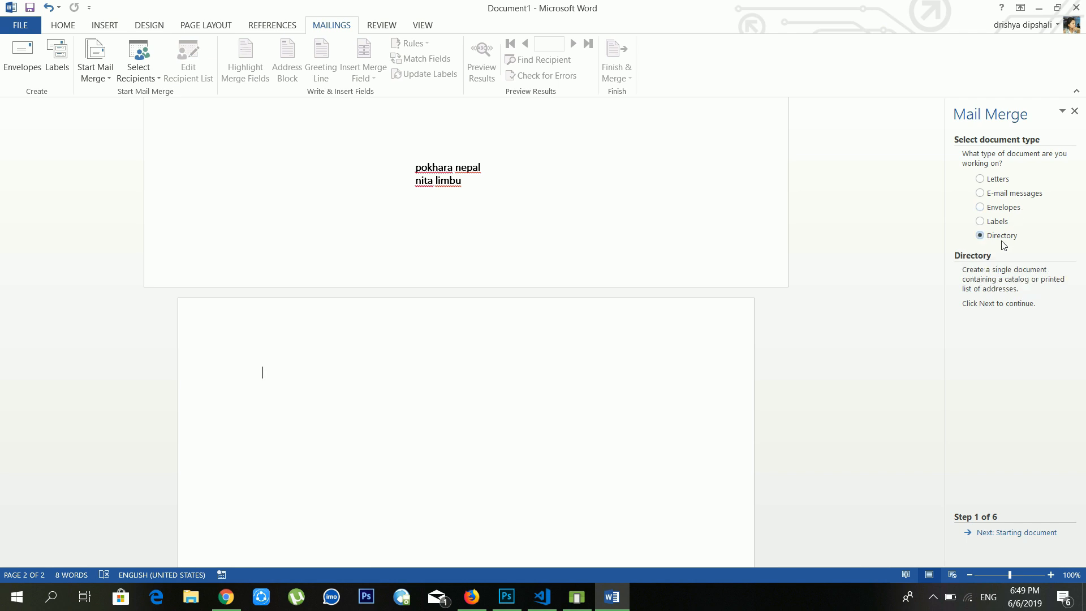
pyautogui.click(997, 181)
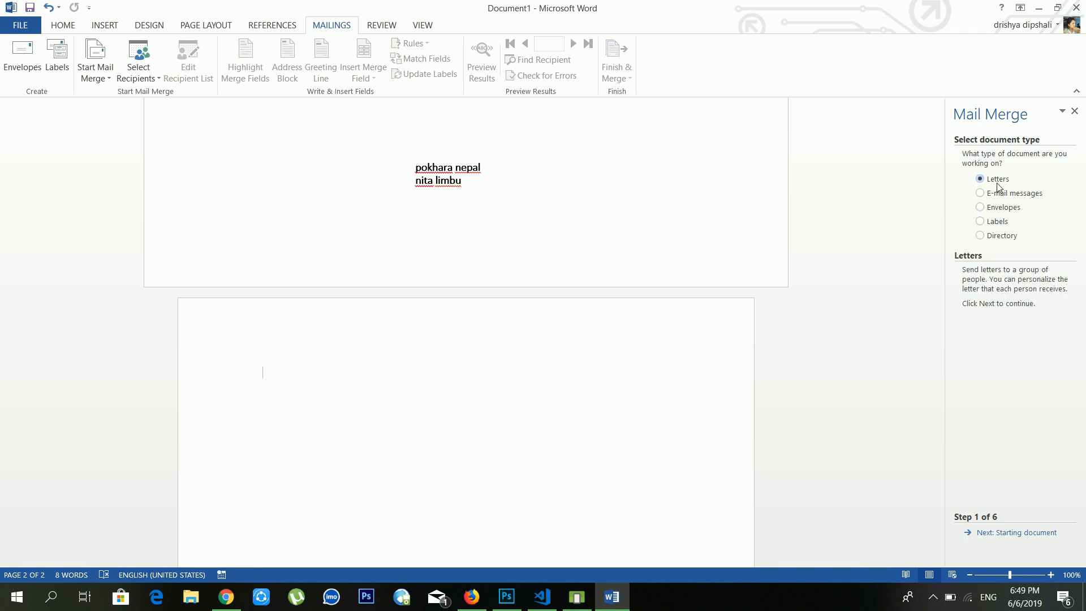
pyautogui.click(1003, 534)
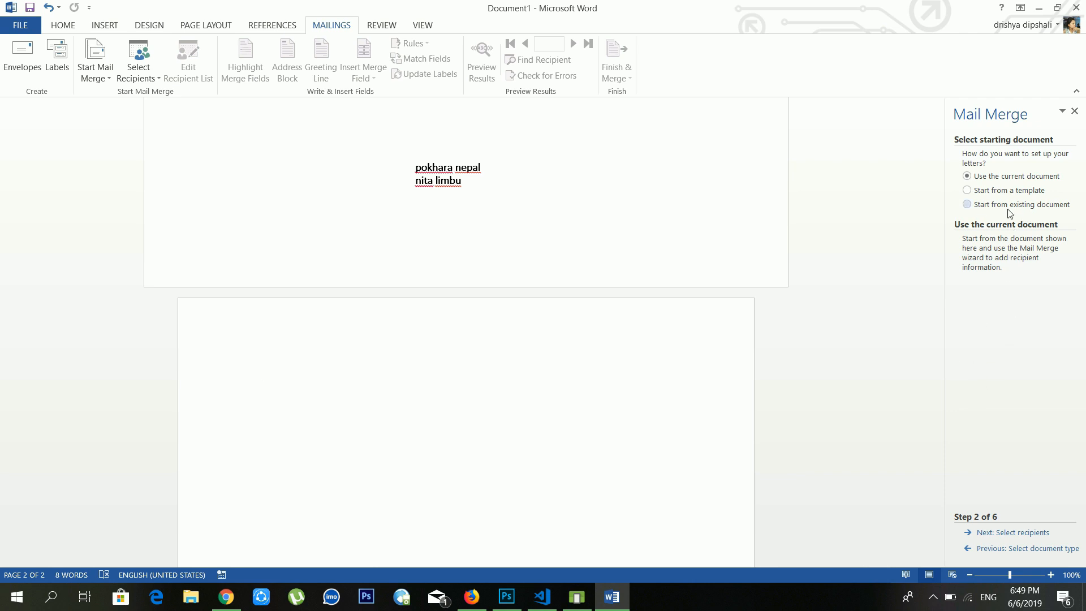
# Step: Choose Start from a template and accept clearing the current document
pyautogui.click(1008, 194)
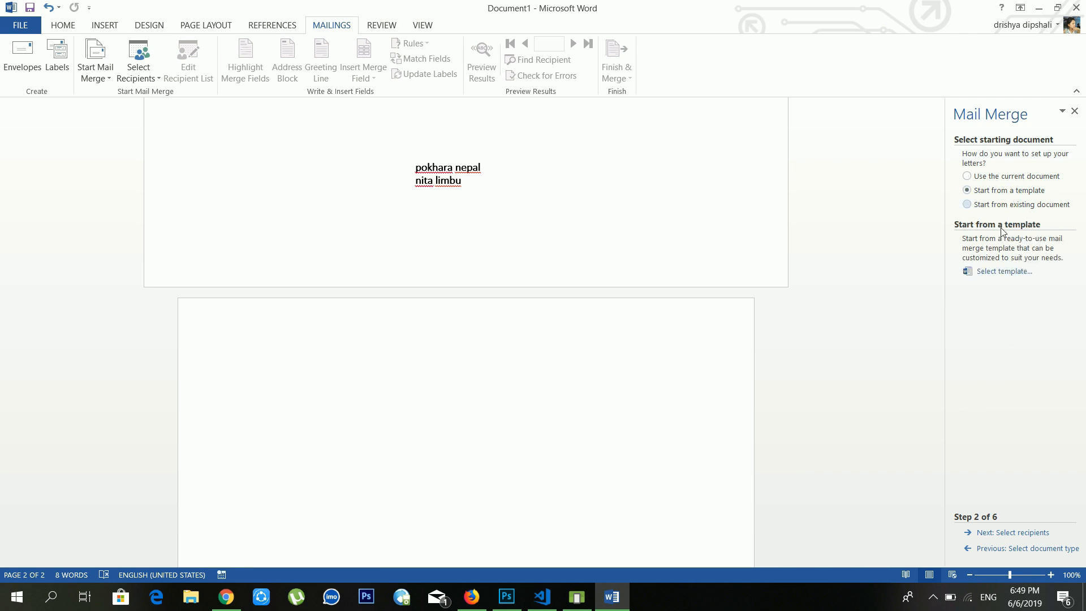
pyautogui.click(997, 273)
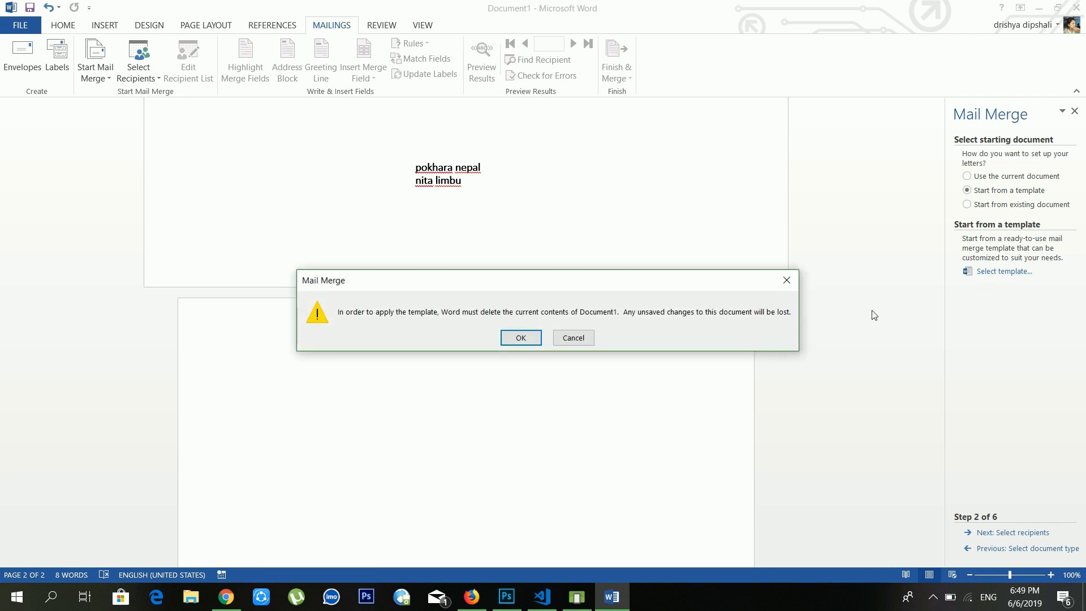
pyautogui.click(521, 338)
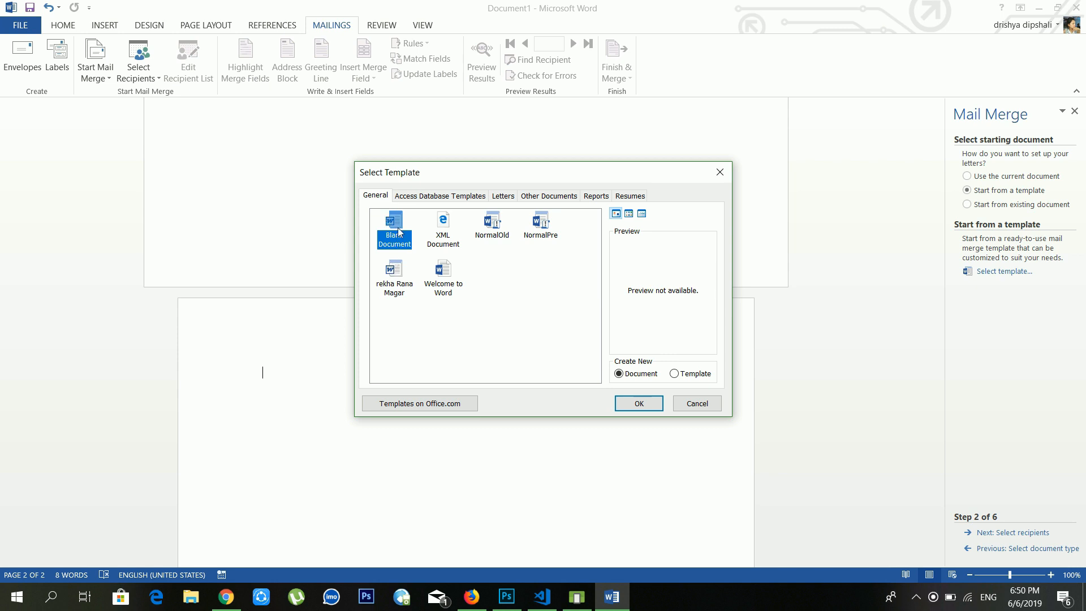
# Step: Browse the template categories, ending on the Letters templates
pyautogui.click(408, 196)
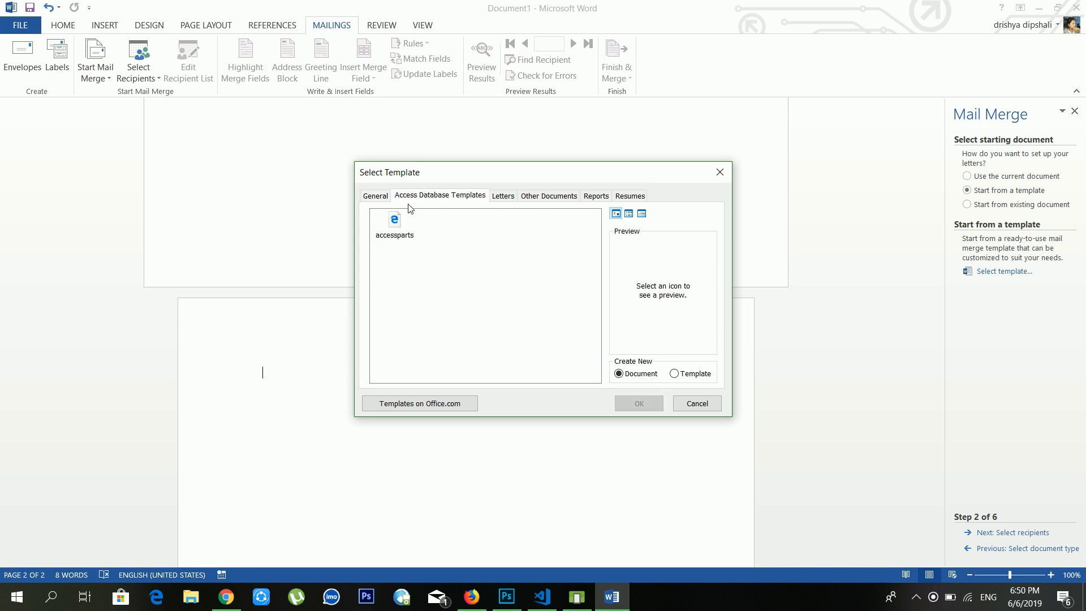
pyautogui.click(511, 196)
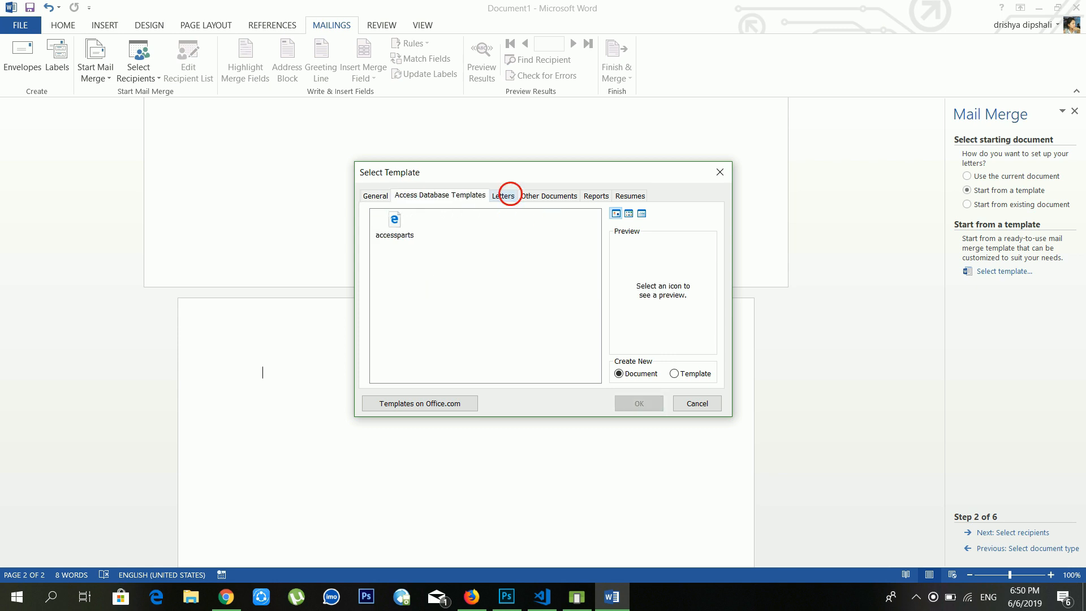
pyautogui.click(532, 201)
pyautogui.click(588, 199)
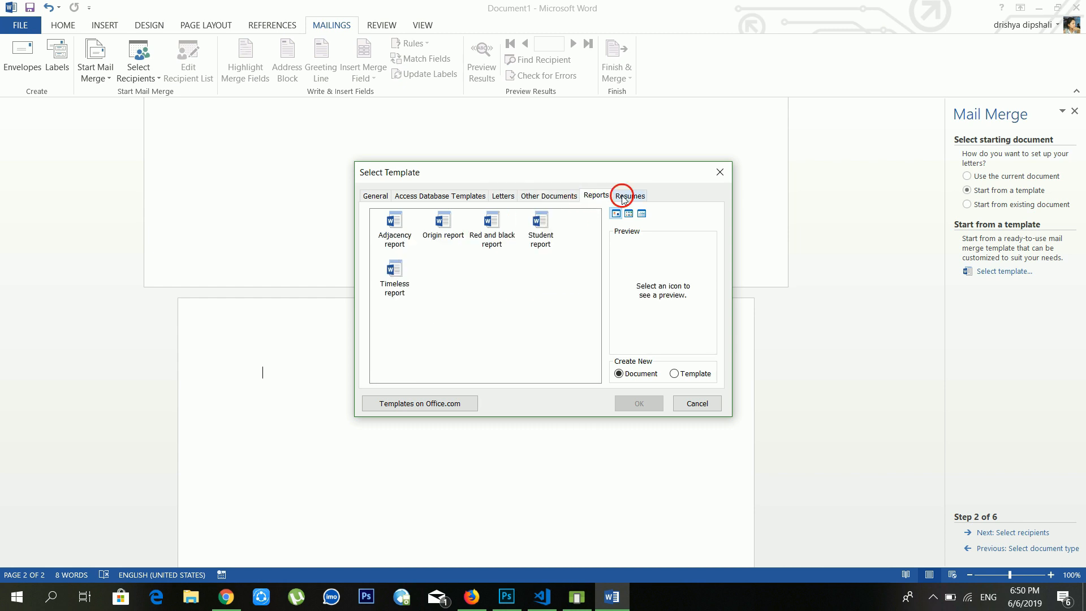
pyautogui.click(624, 198)
pyautogui.click(596, 198)
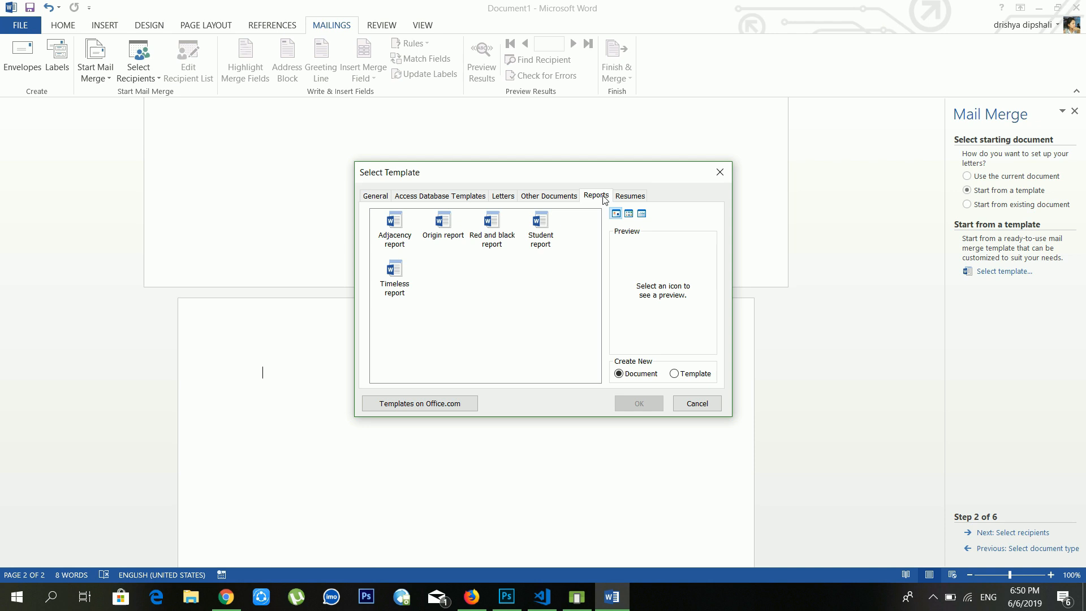
pyautogui.click(638, 197)
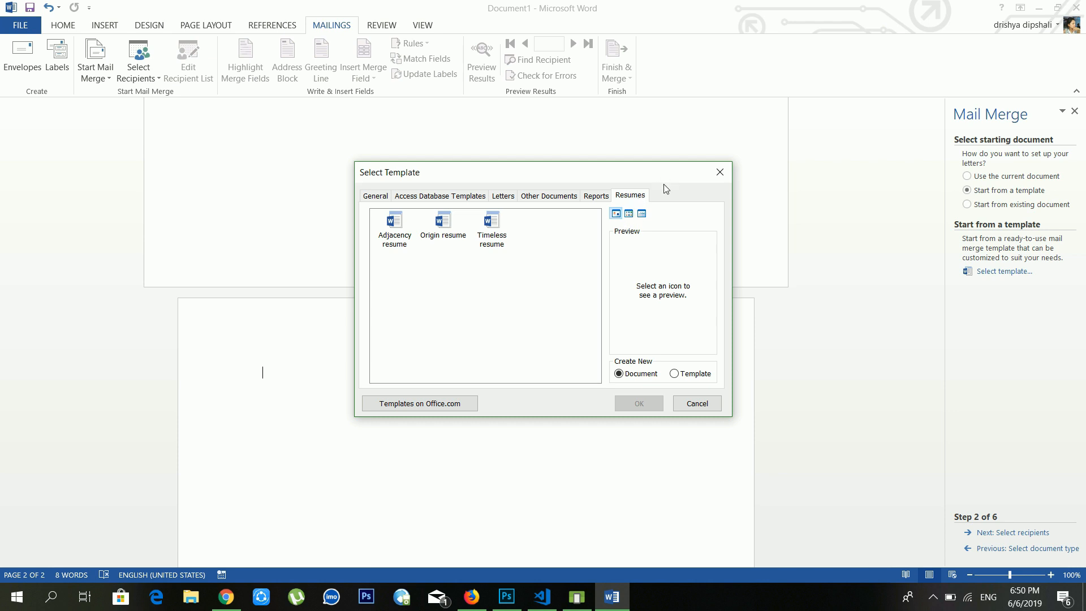
pyautogui.click(449, 199)
pyautogui.click(382, 199)
pyautogui.click(510, 200)
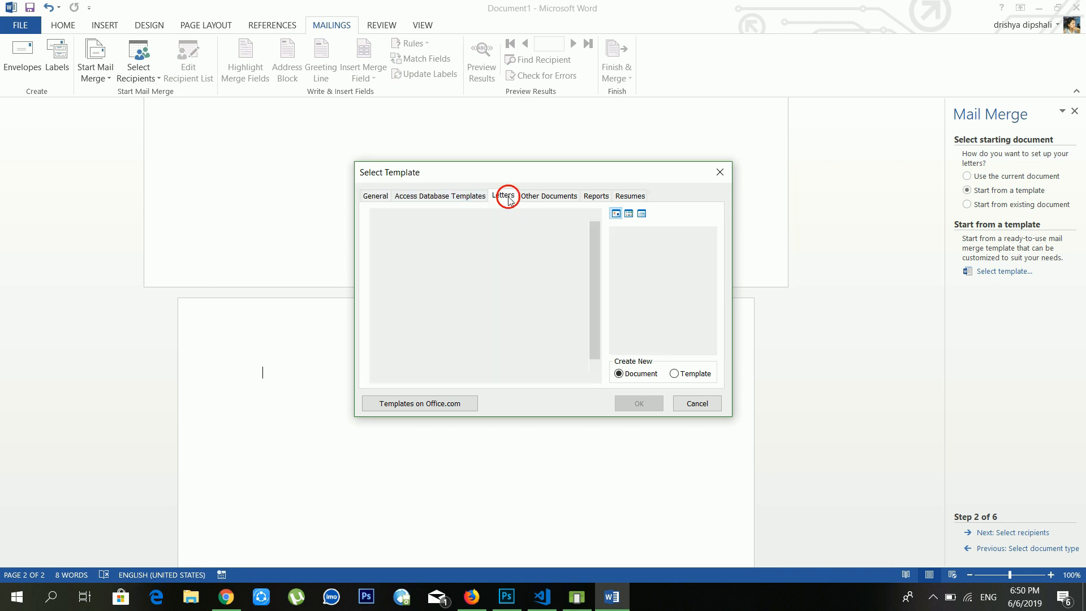
pyautogui.scroll(-1, 513, 291)
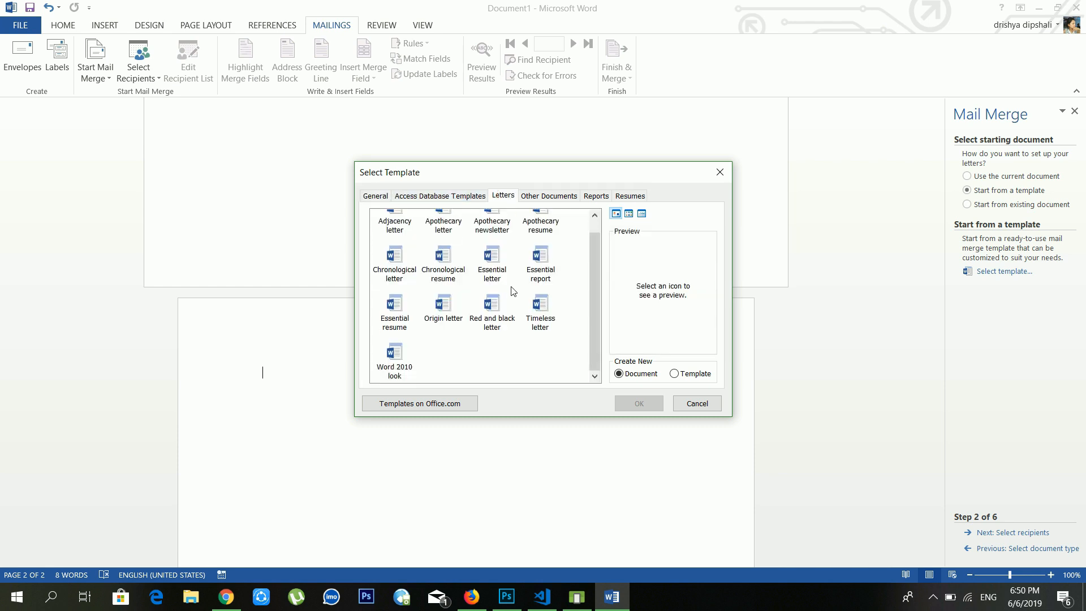
pyautogui.scroll(1, 514, 291)
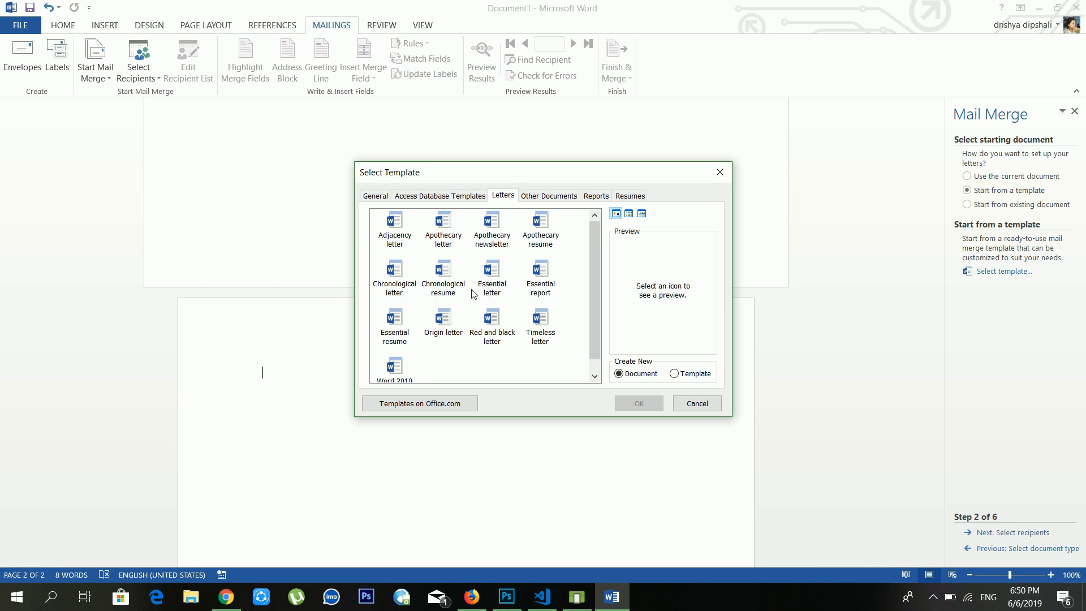
# Step: Preview several templates and create the letter from the Origin letter template
pyautogui.click(489, 286)
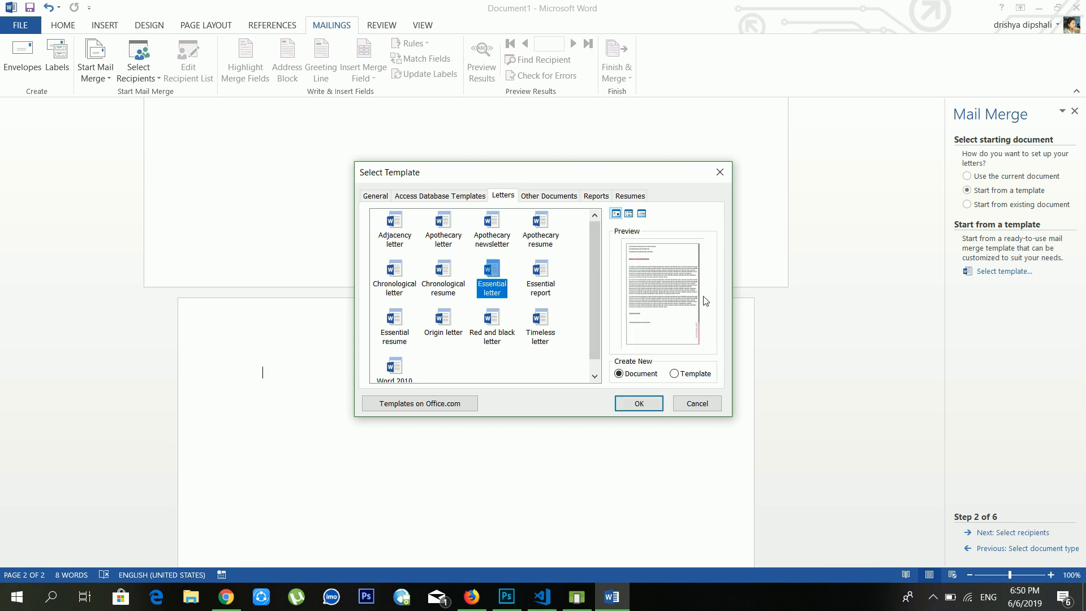
pyautogui.click(543, 287)
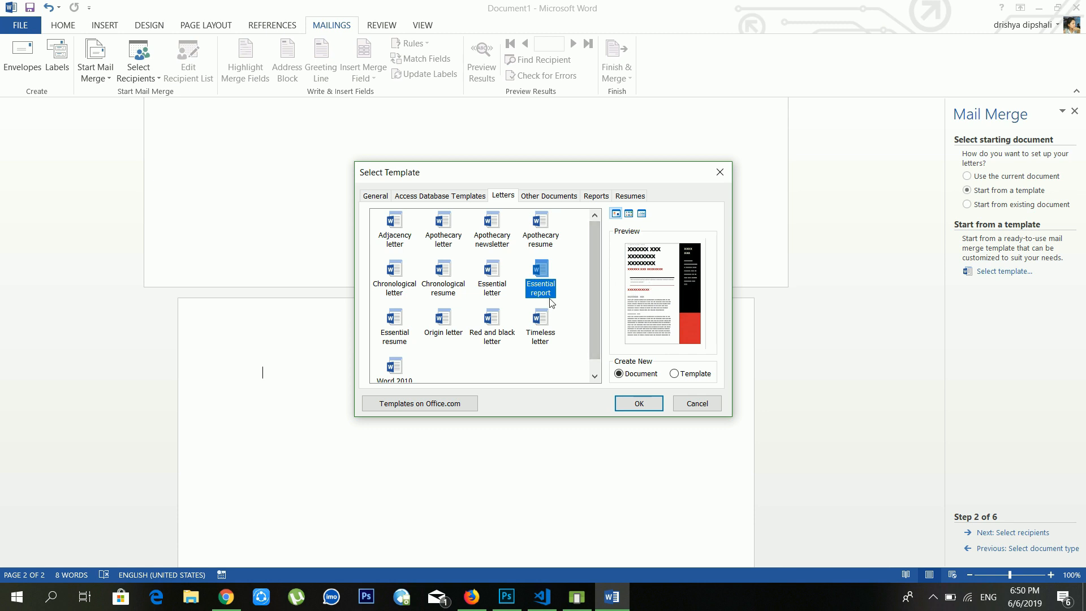
pyautogui.scroll(-1, 528, 304)
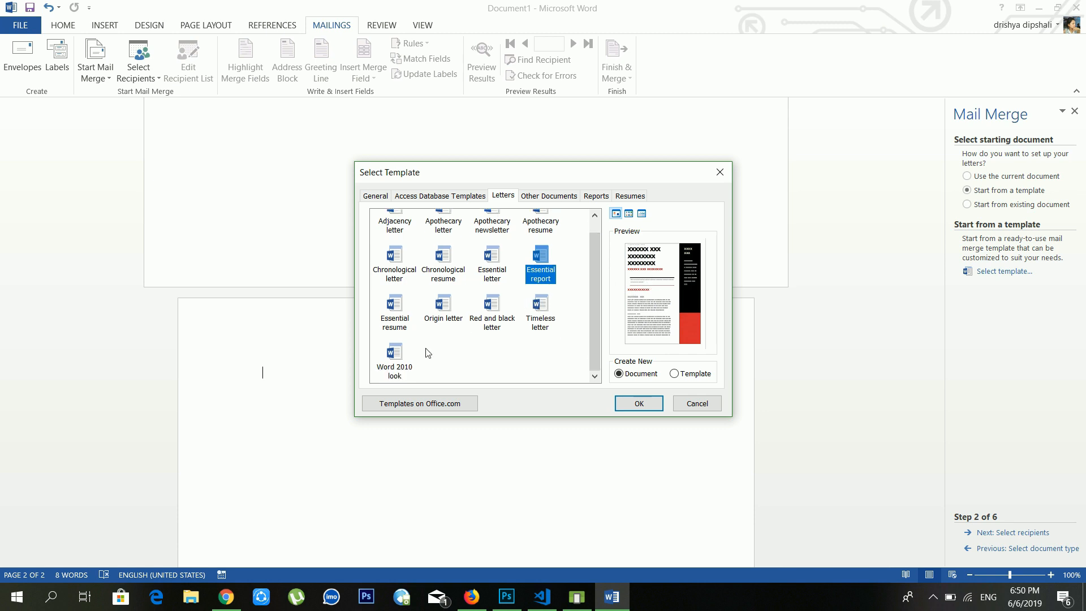
pyautogui.click(403, 357)
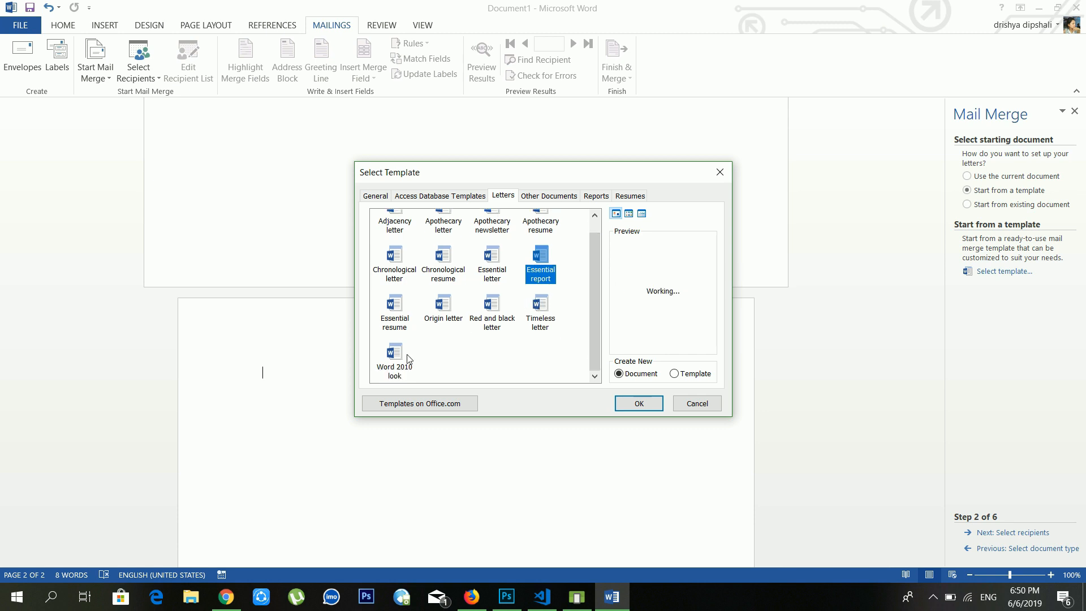
pyautogui.click(458, 318)
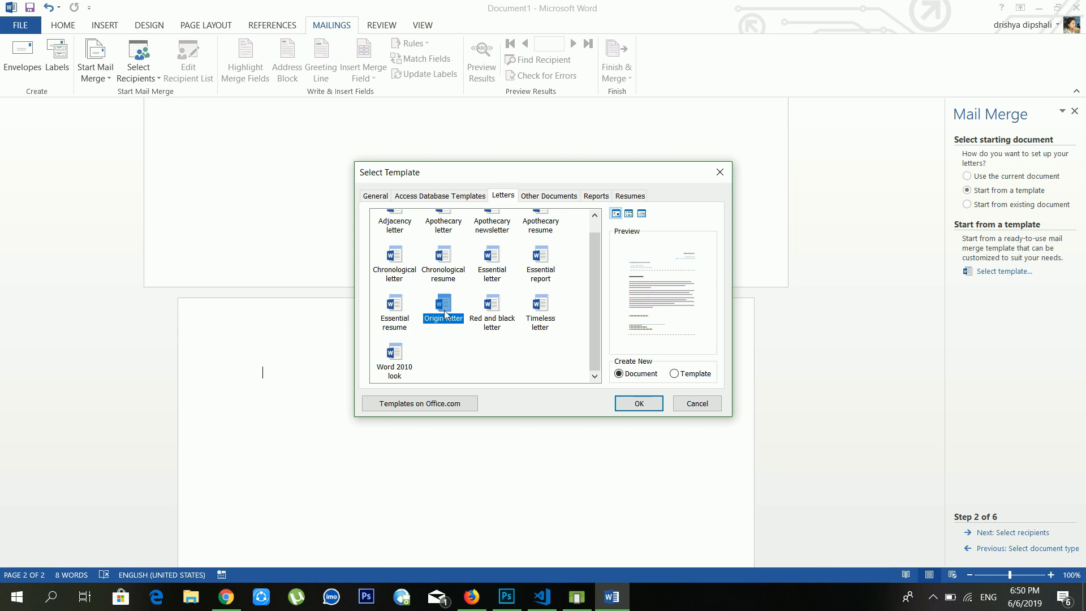
pyautogui.click(646, 402)
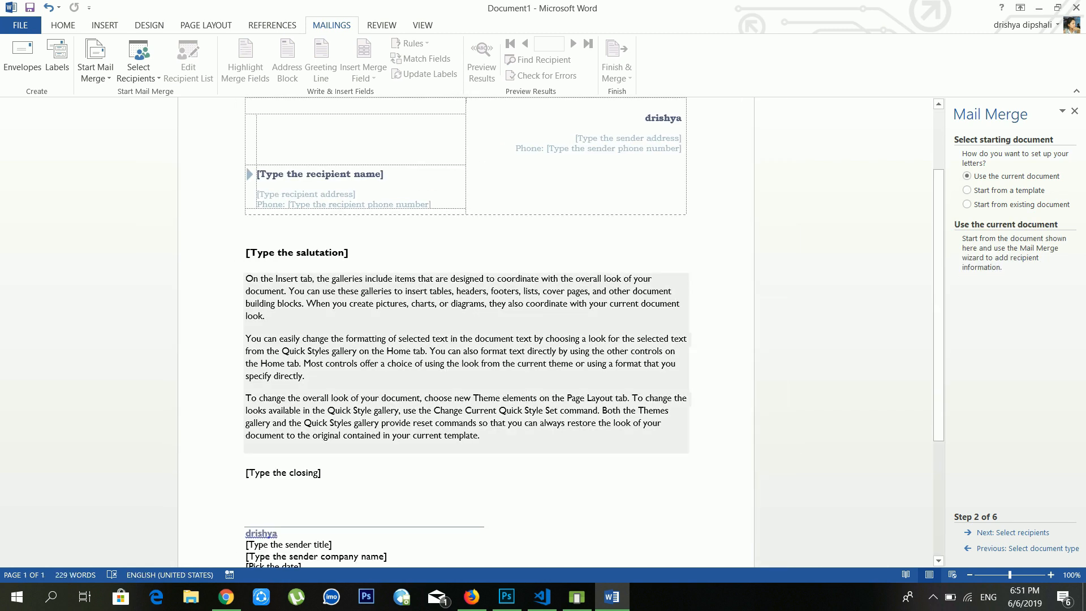
pyautogui.scroll(-6, 466, 328)
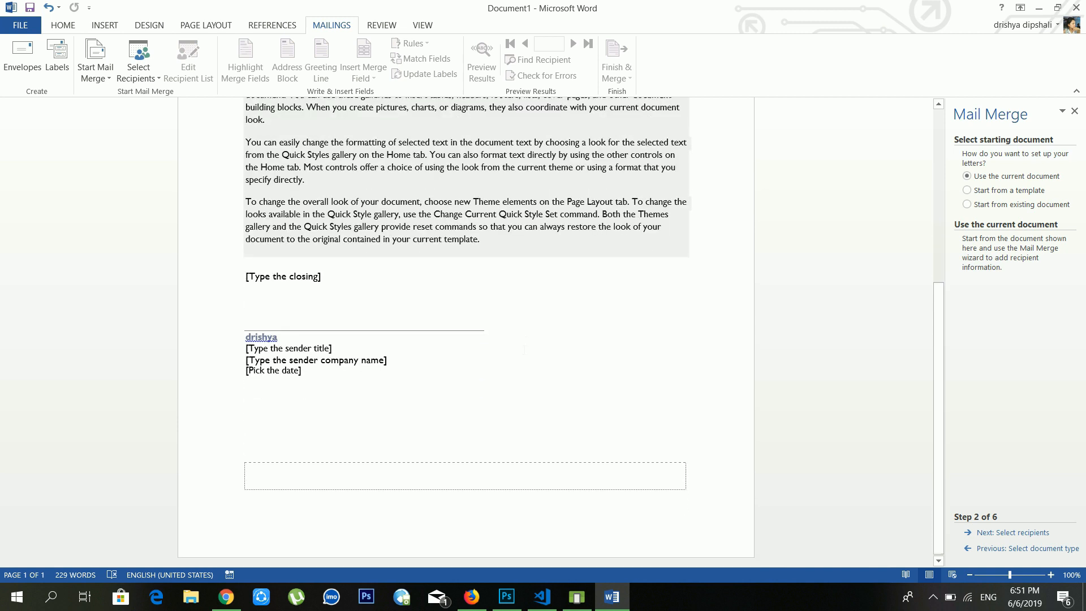
pyautogui.click(266, 352)
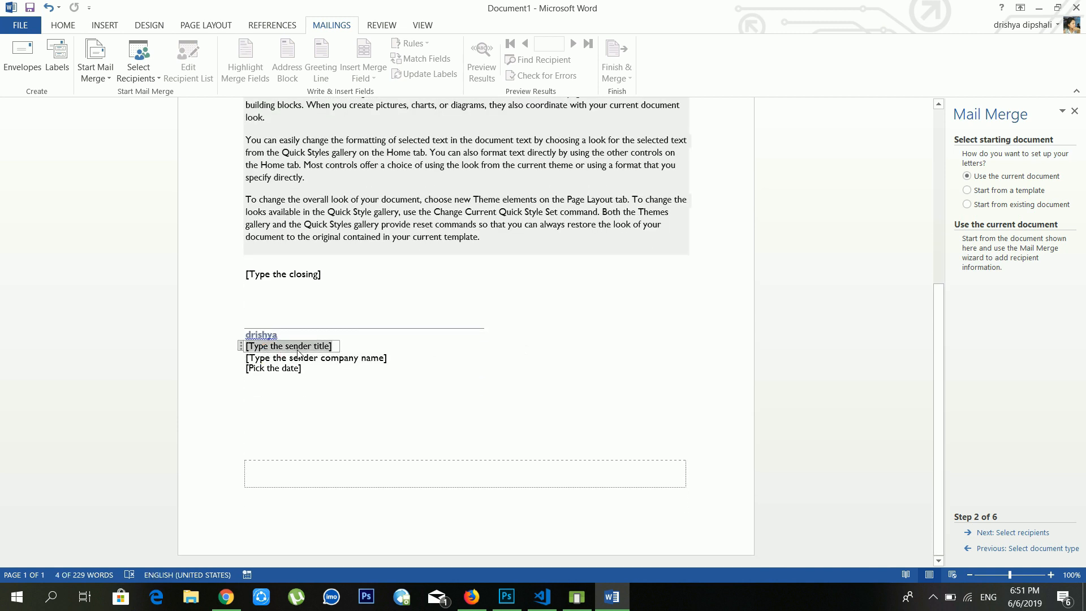
pyautogui.click(297, 369)
pyautogui.click(314, 360)
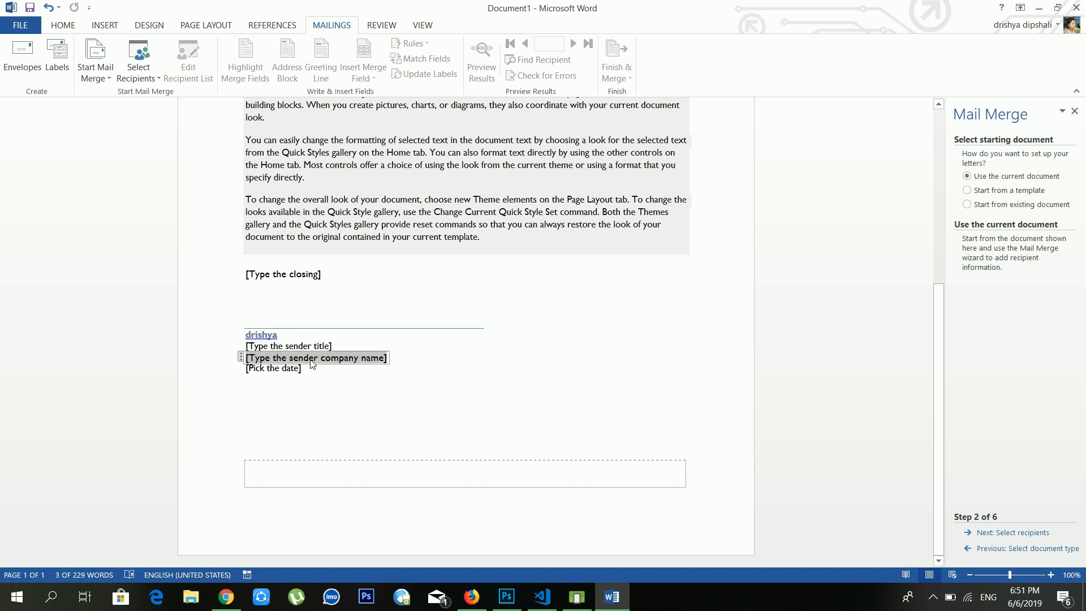
pyautogui.click(293, 369)
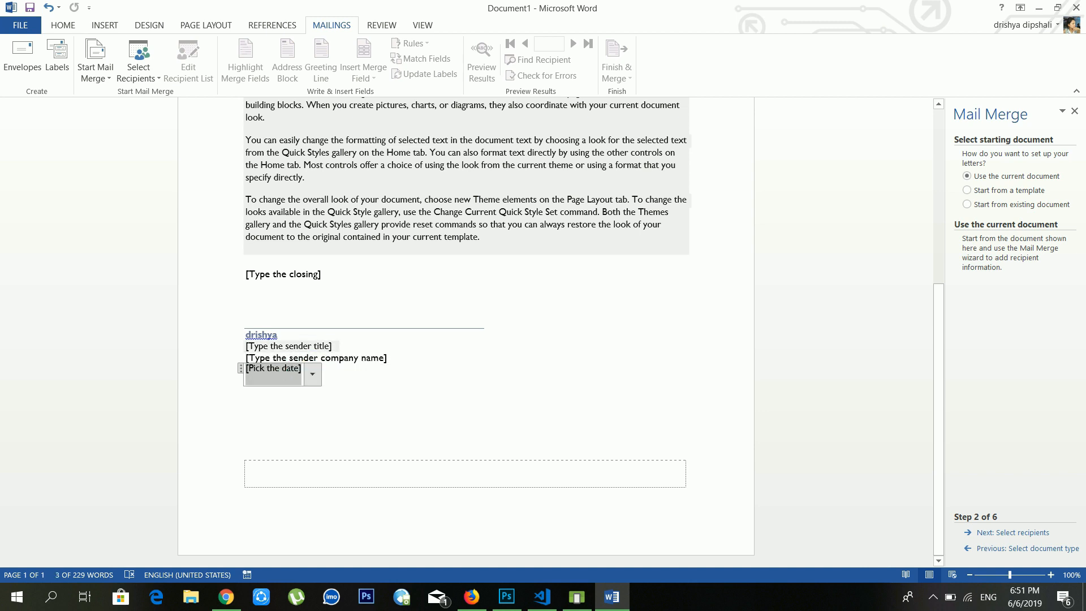
pyautogui.scroll(4, 307, 236)
pyautogui.click(306, 236)
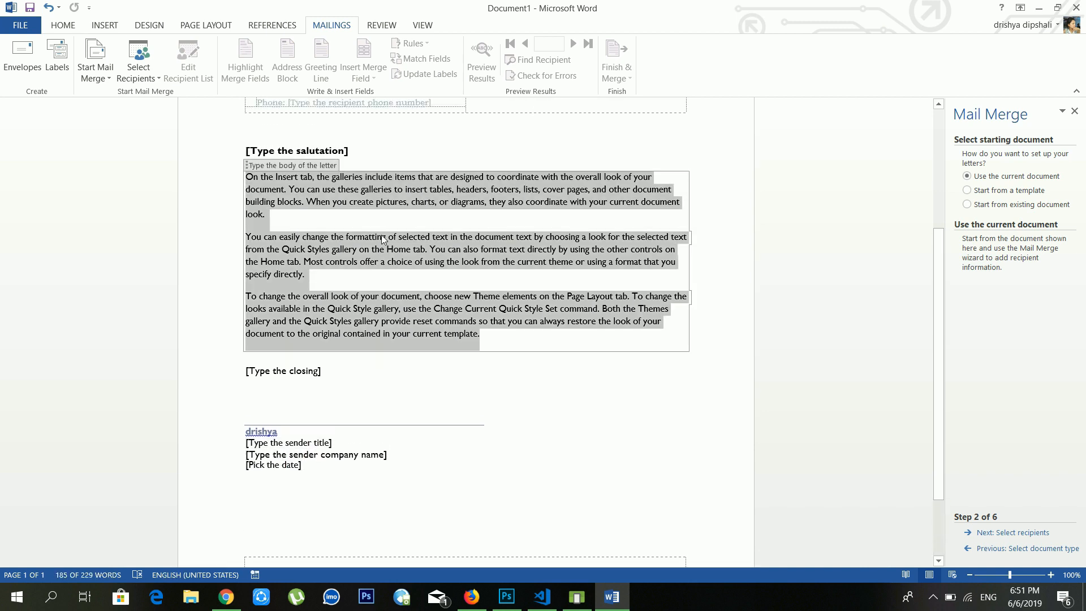
pyautogui.scroll(2, 307, 236)
pyautogui.click(310, 257)
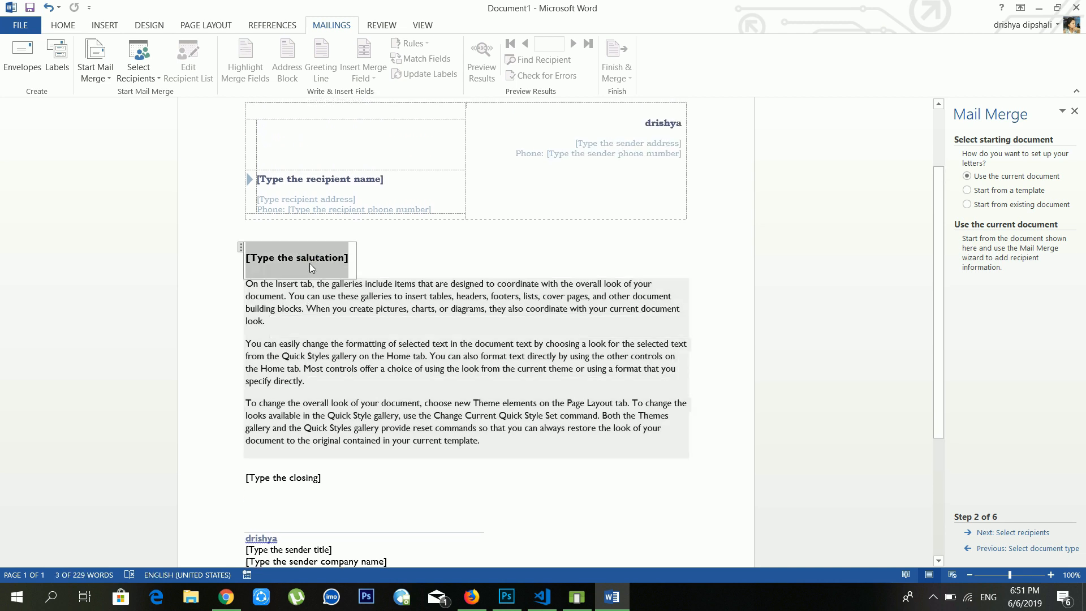
pyautogui.scroll(3, 349, 278)
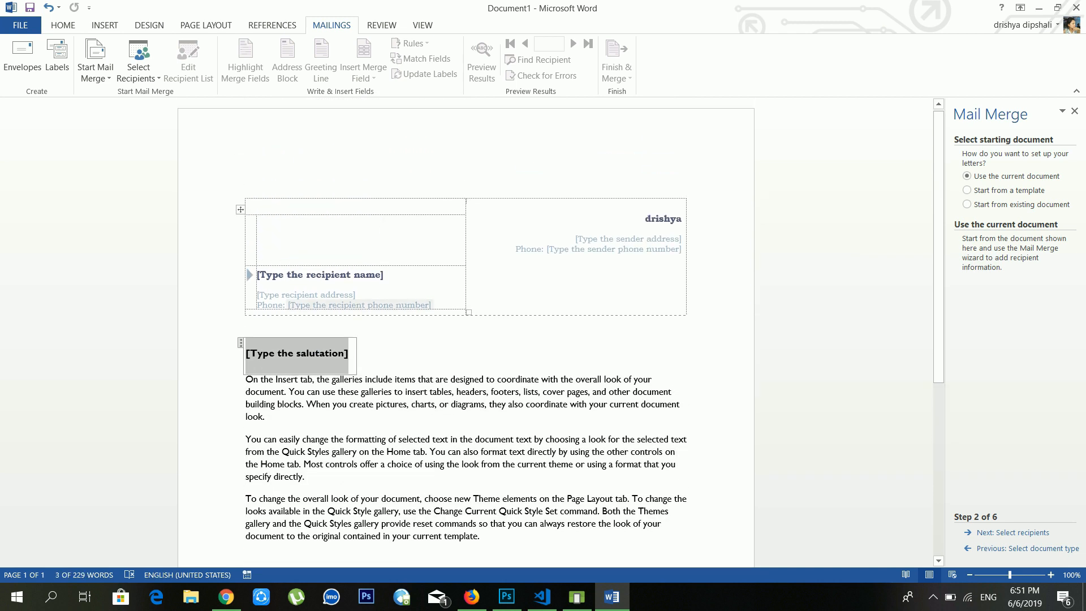
pyautogui.click(349, 276)
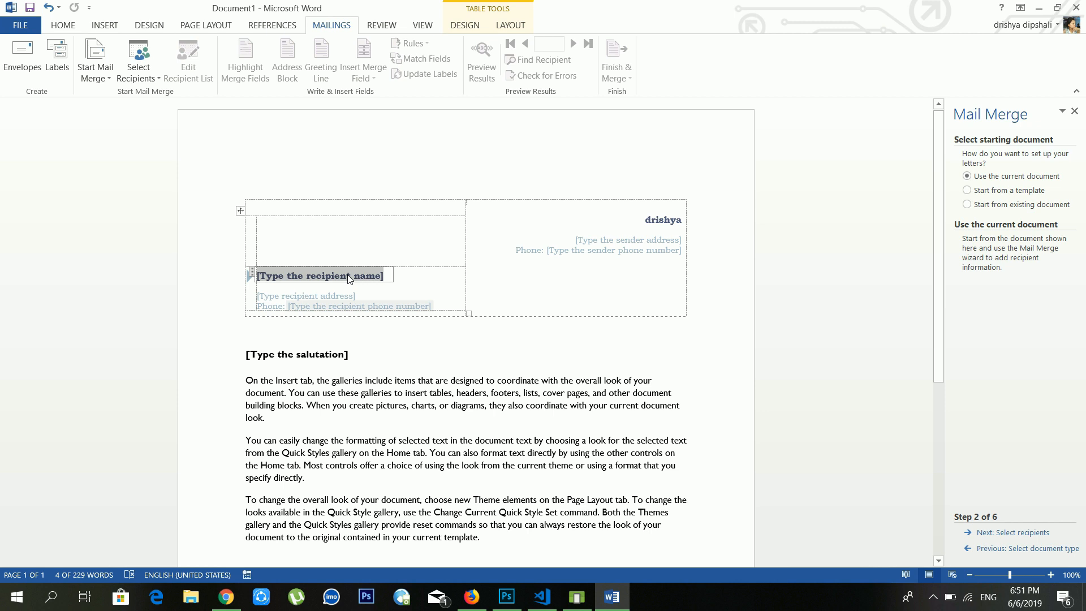
pyautogui.click(349, 299)
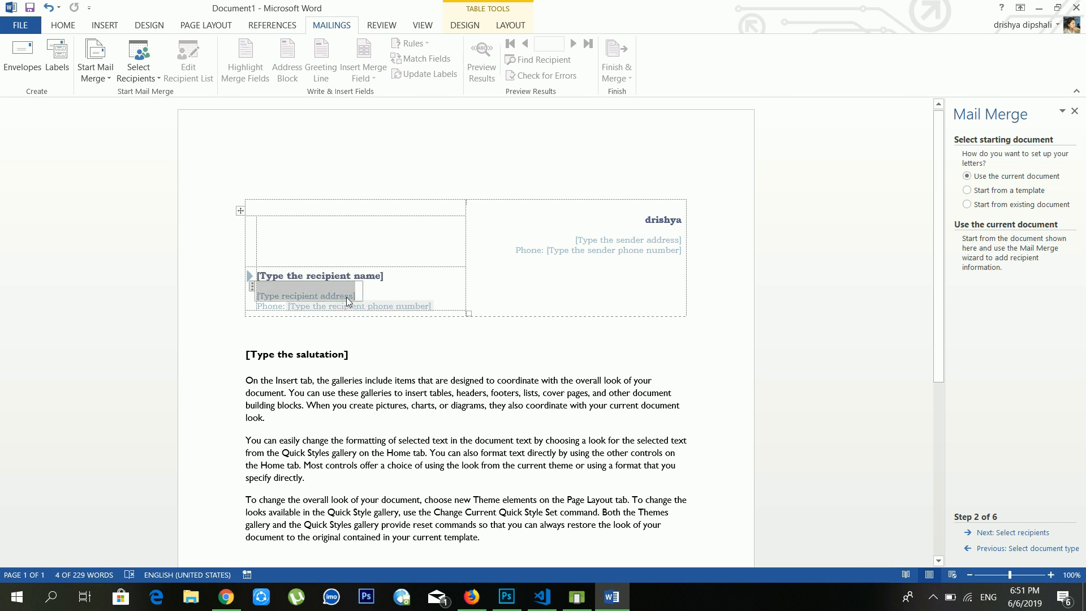
pyautogui.click(369, 309)
pyautogui.click(635, 241)
pyautogui.click(627, 266)
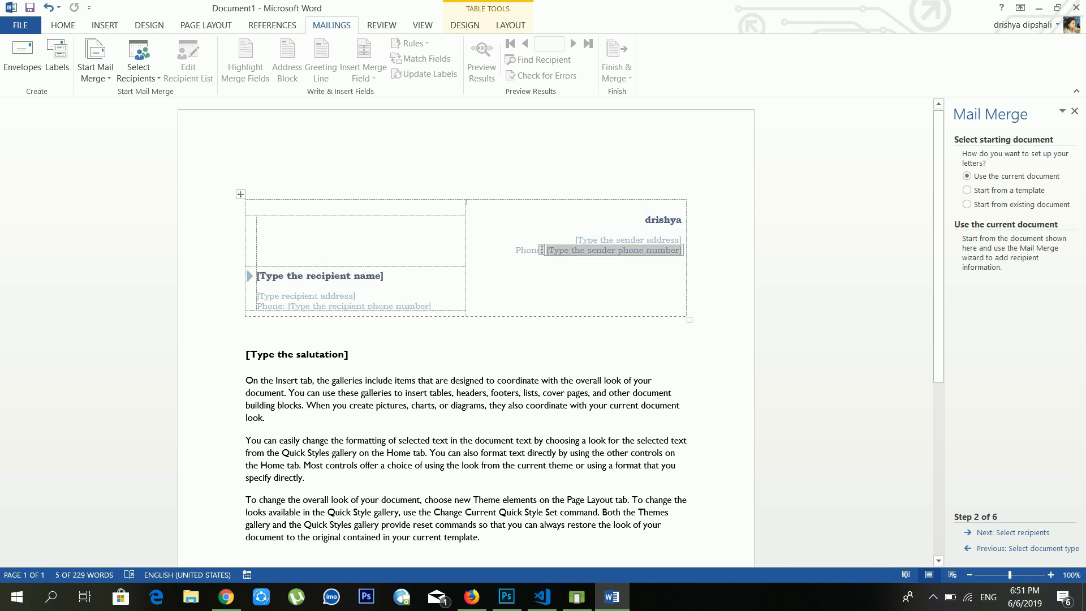
pyautogui.click(1007, 192)
pyautogui.click(1002, 179)
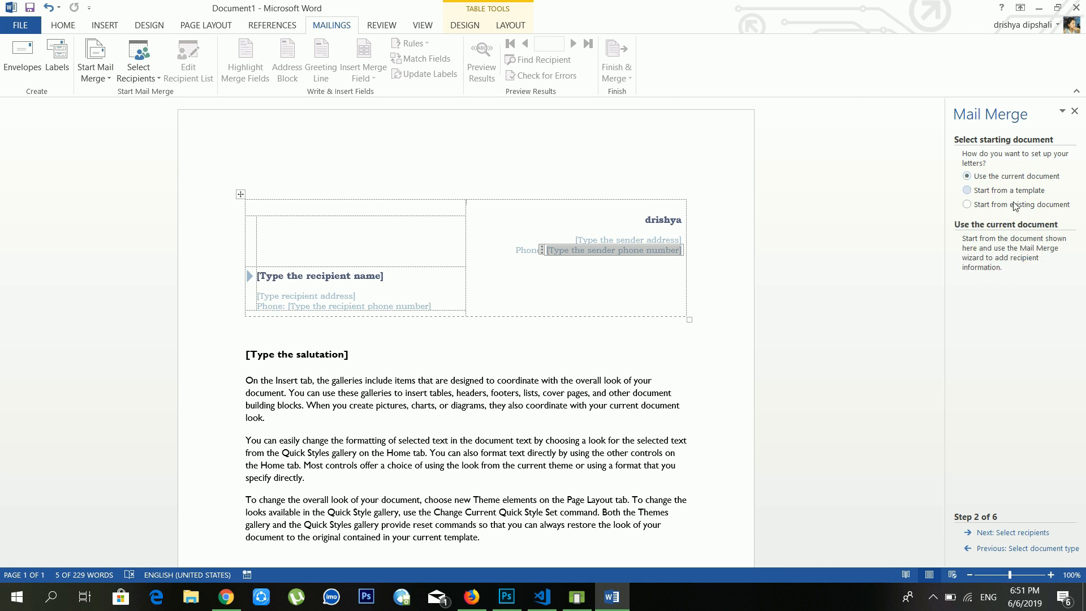
# Step: At step 3, select 'Type a new list' for recipients and start creating the list
pyautogui.click(1002, 533)
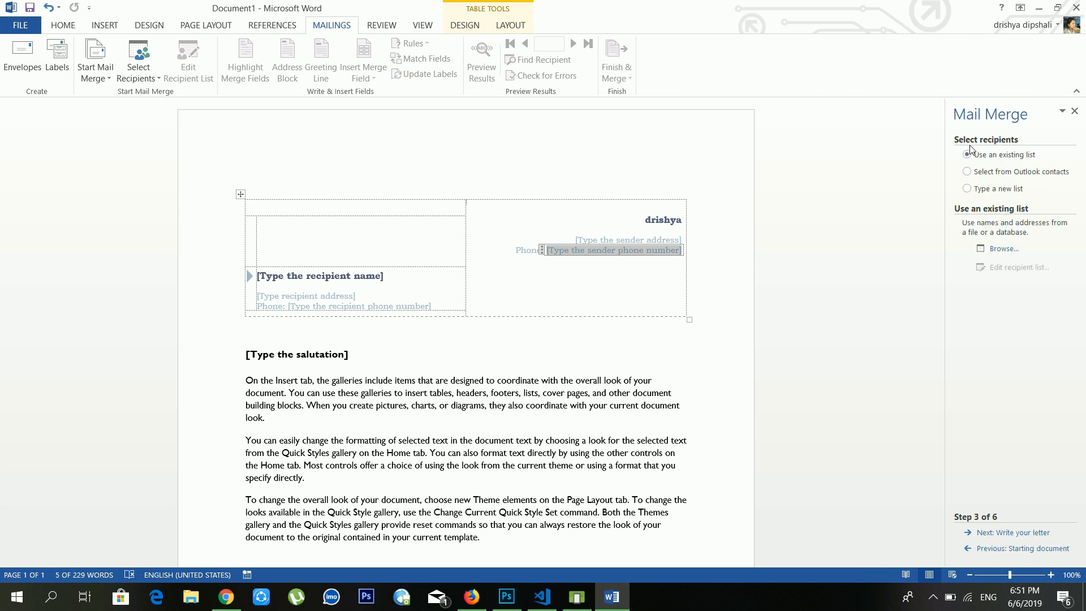
pyautogui.click(1024, 179)
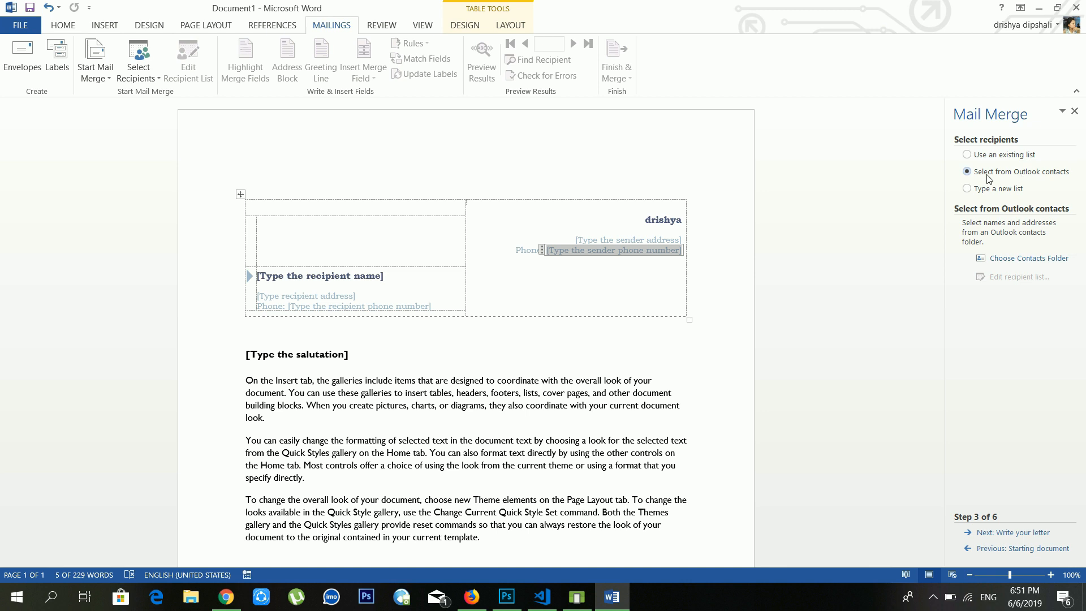
pyautogui.click(989, 192)
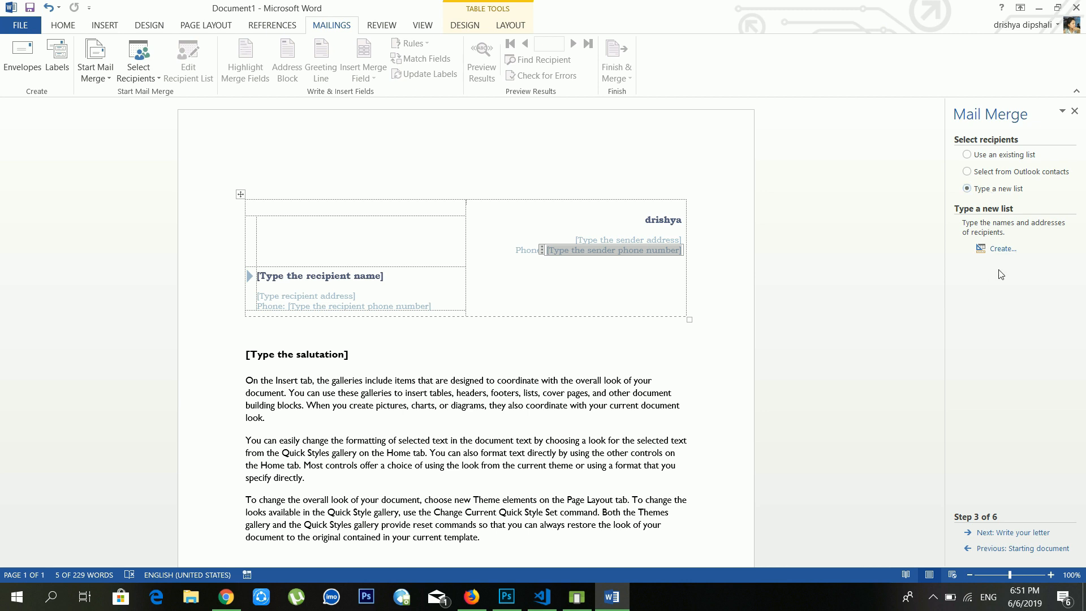
pyautogui.click(1004, 249)
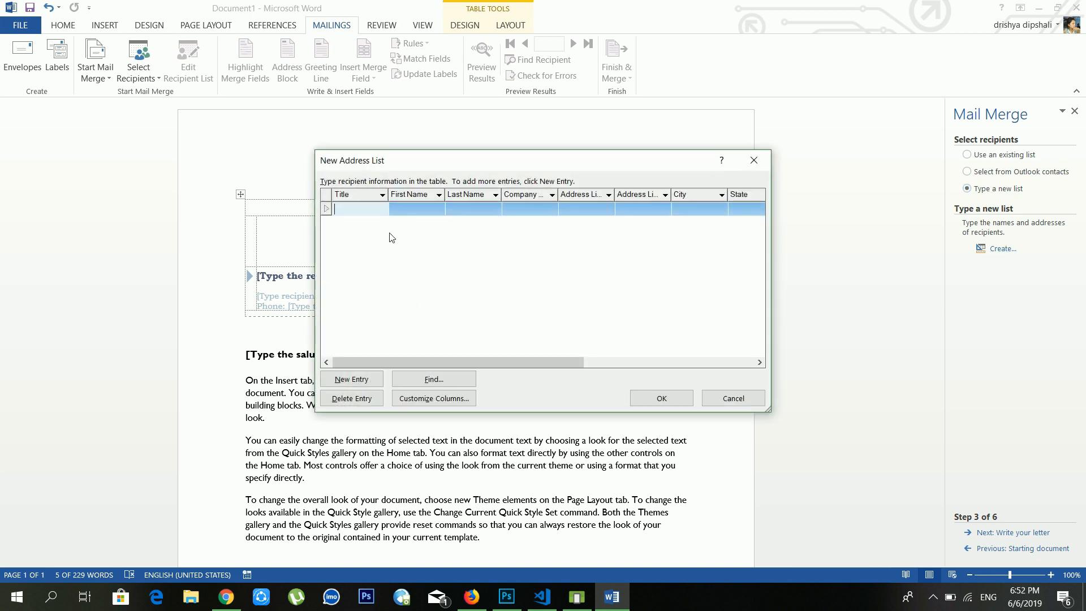
# Step: Step through the First Name, Last Name, Company and Address fields, then close the list empty
pyautogui.click(416, 209)
pyautogui.click(482, 210)
pyautogui.click(530, 209)
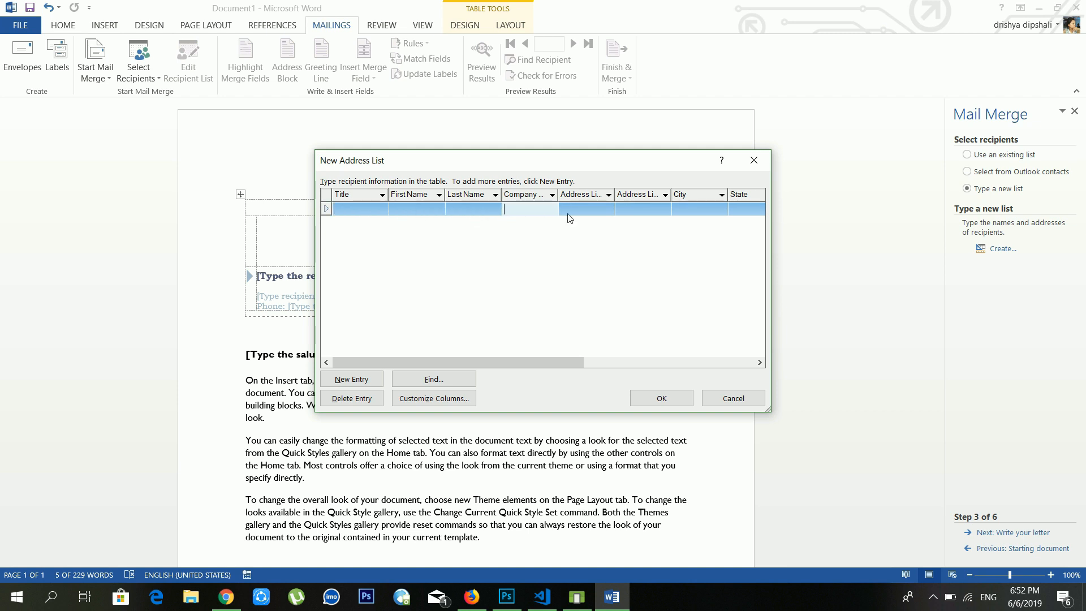
pyautogui.click(568, 211)
pyautogui.click(754, 160)
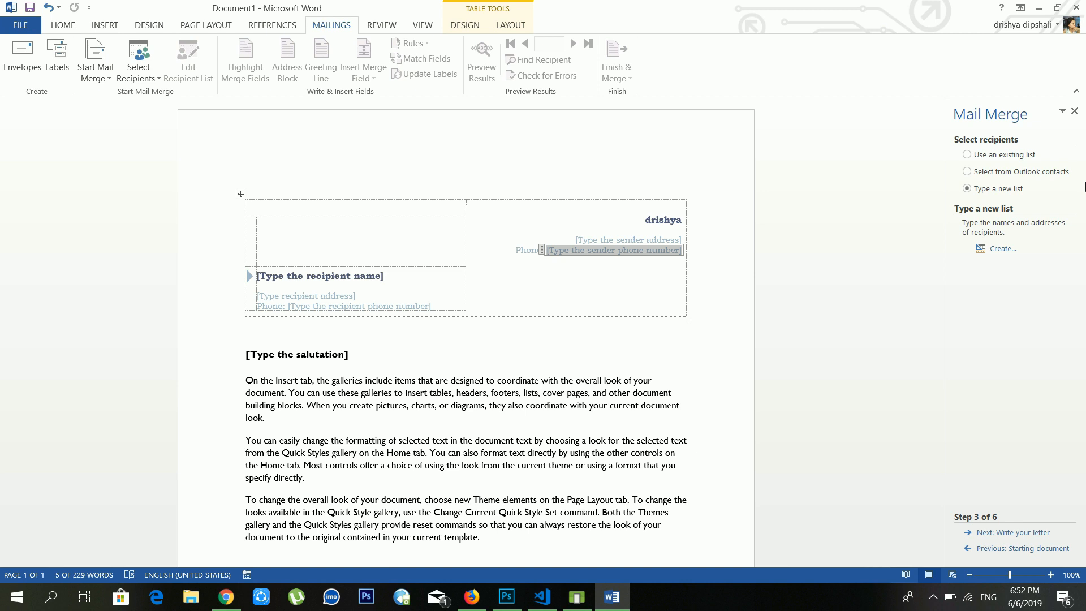
# Step: Close the Mail Merge pane and inspect the letter's body, salutation and sender phone placeholders
pyautogui.click(1076, 111)
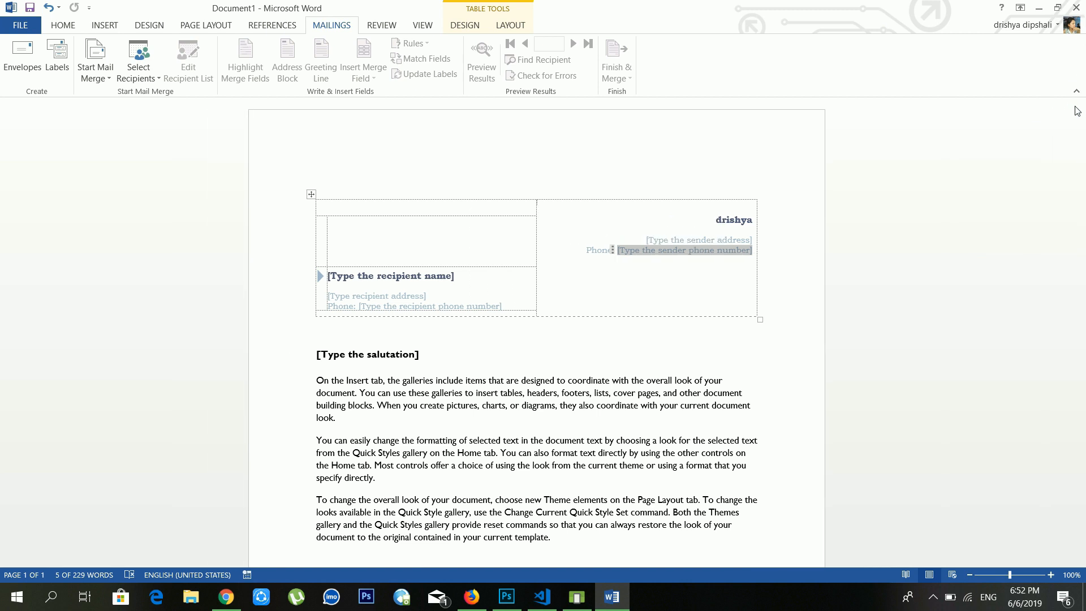
pyautogui.click(716, 385)
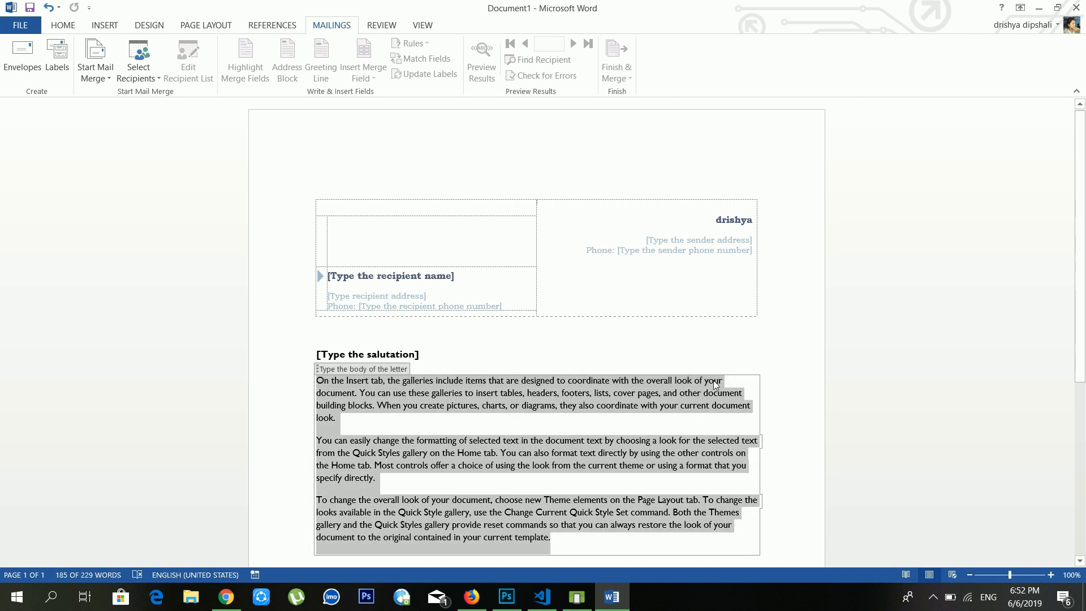
pyautogui.click(383, 355)
pyautogui.scroll(-3, 384, 355)
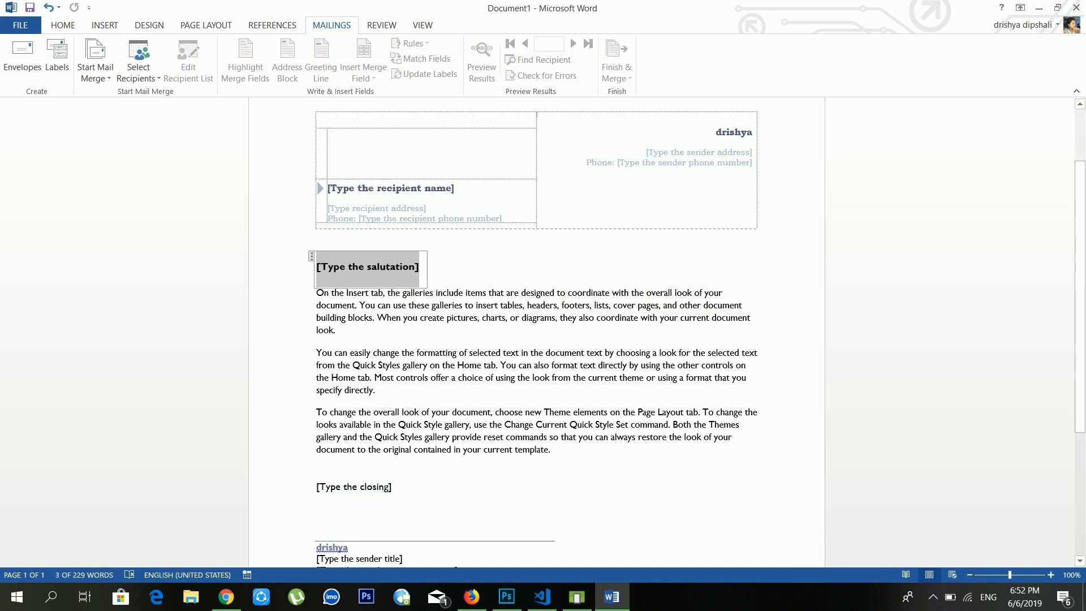
pyautogui.scroll(-5, 519, 280)
pyautogui.scroll(7, 506, 208)
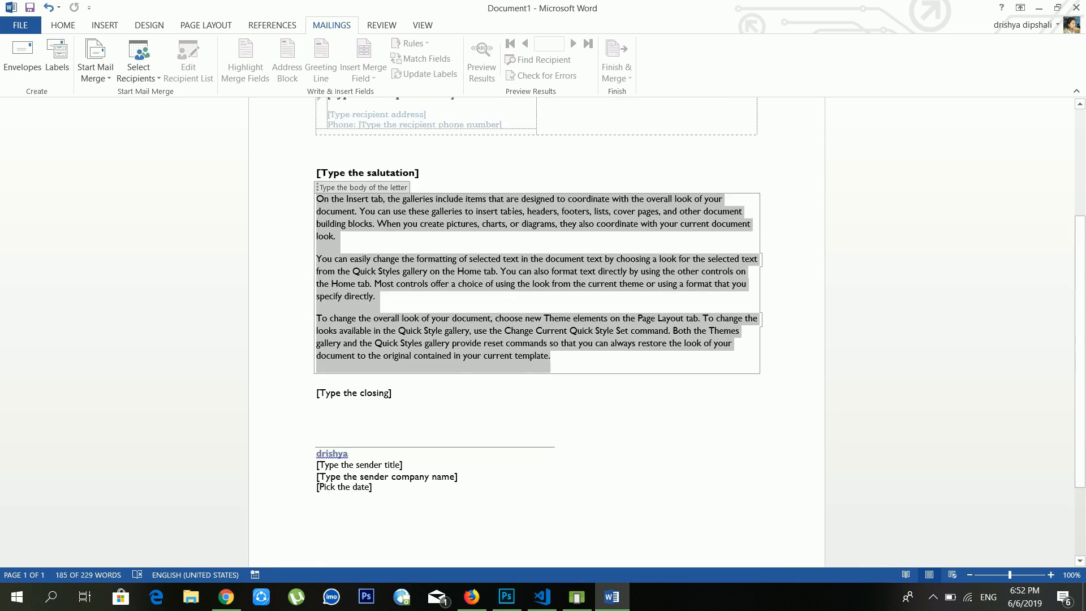
pyautogui.click(585, 213)
pyautogui.scroll(1, 506, 283)
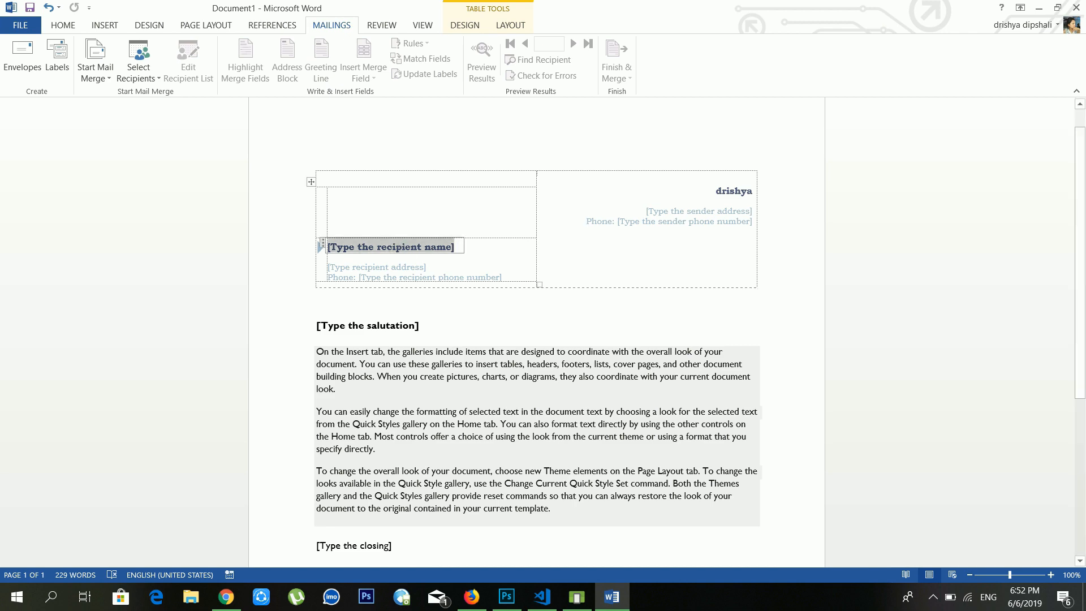
# Step: Check the body, recipient address and phone placeholders, then list the mail merge document types
pyautogui.click(475, 387)
pyautogui.scroll(-6, 497, 327)
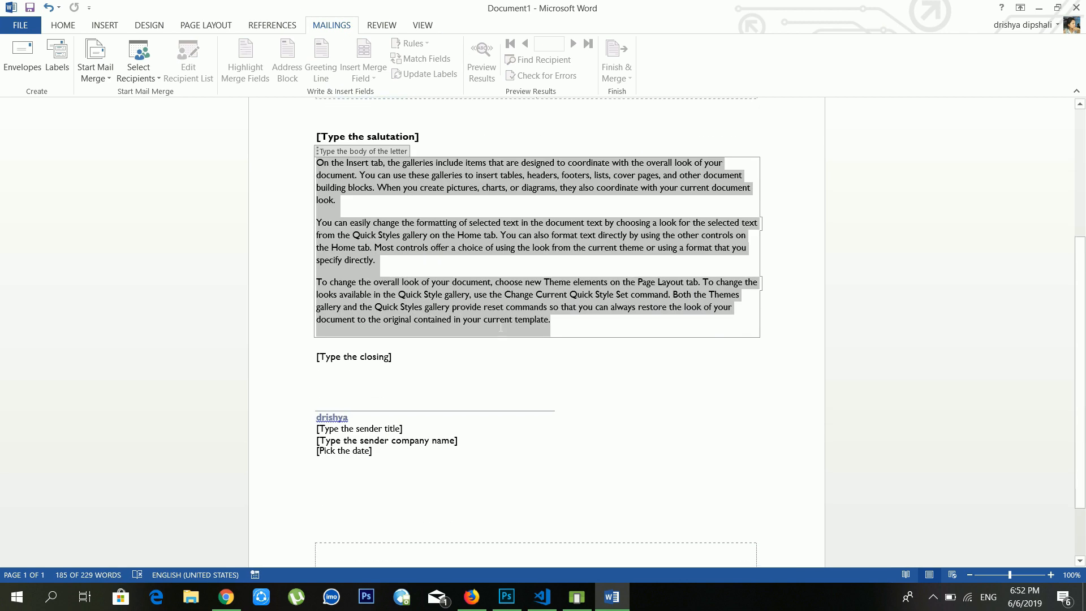
pyautogui.scroll(3, 495, 323)
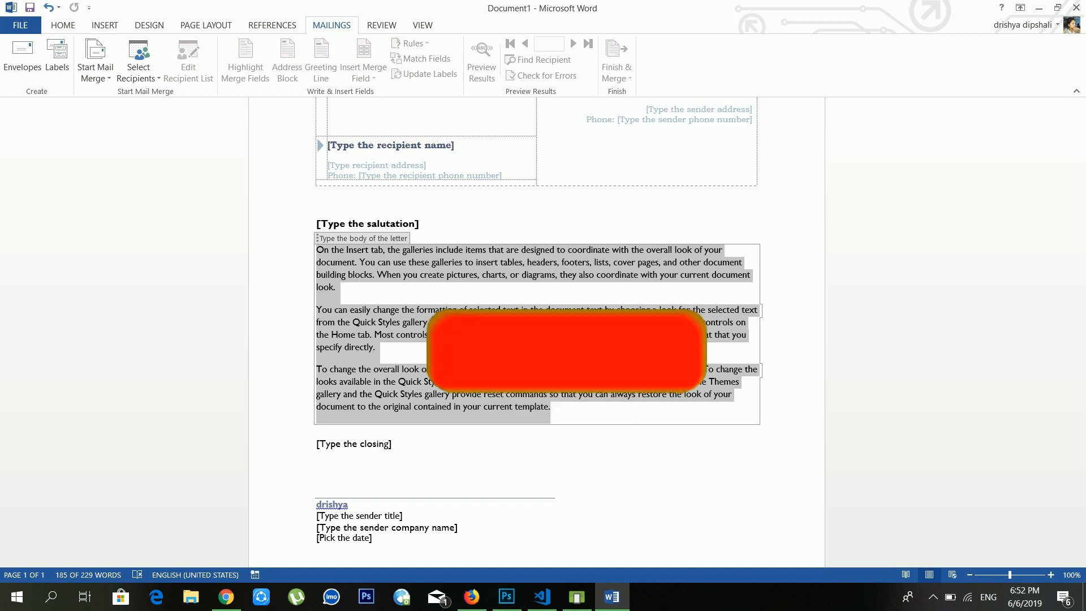
pyautogui.click(395, 163)
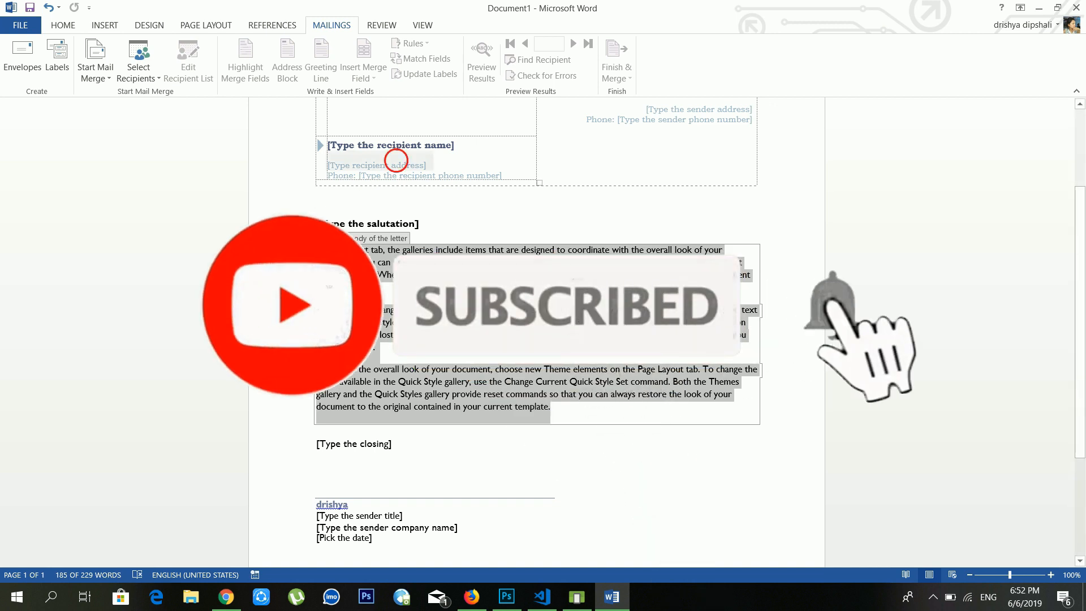
pyautogui.click(422, 180)
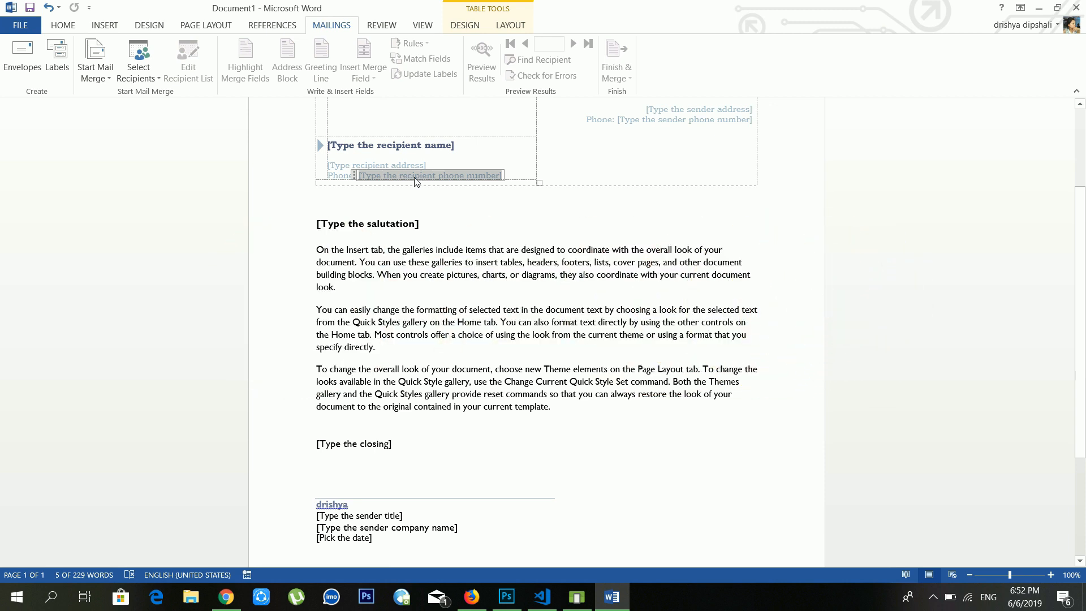
pyautogui.click(106, 79)
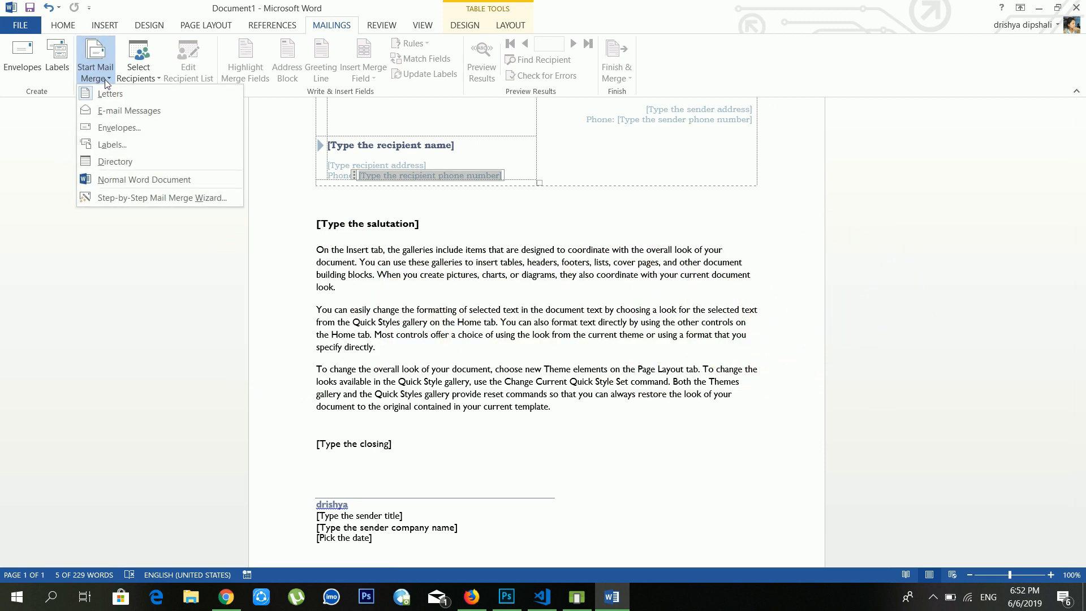
# Step: Dismiss the Start Mail Merge menu without choosing a document type
pyautogui.click(104, 79)
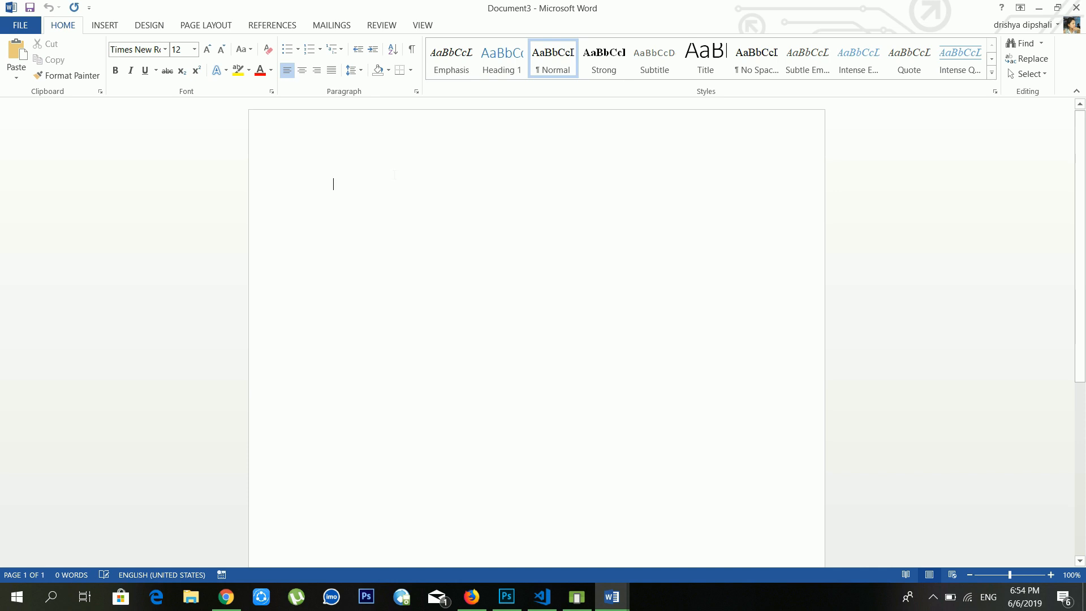
# Step: With the Review tab showing, type 'where tha mind is broken into many pieces .' on the blank page
pyautogui.click(380, 26)
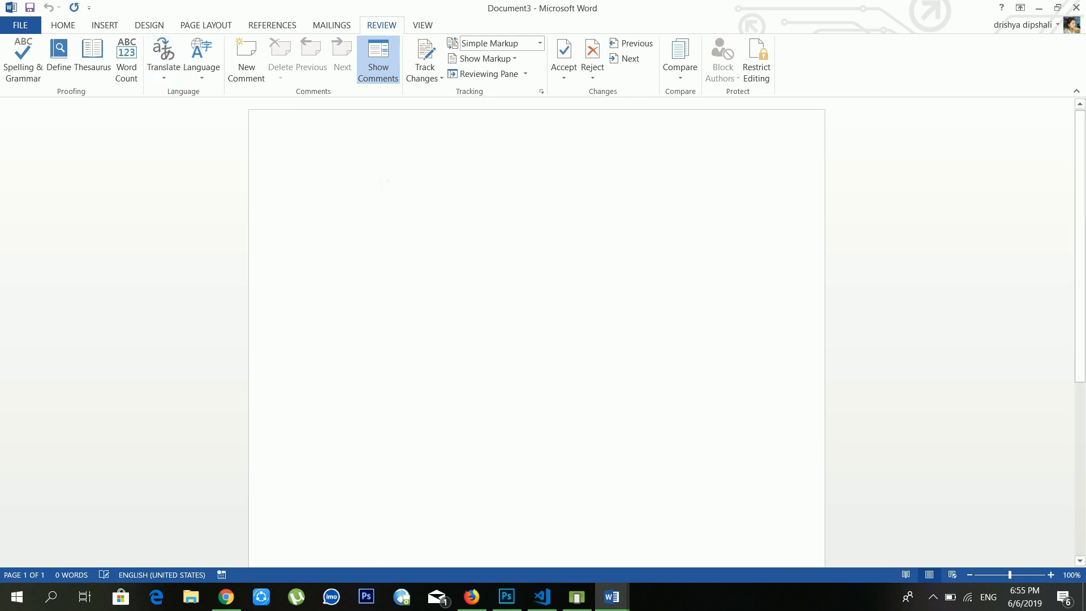
pyautogui.write('where tham')
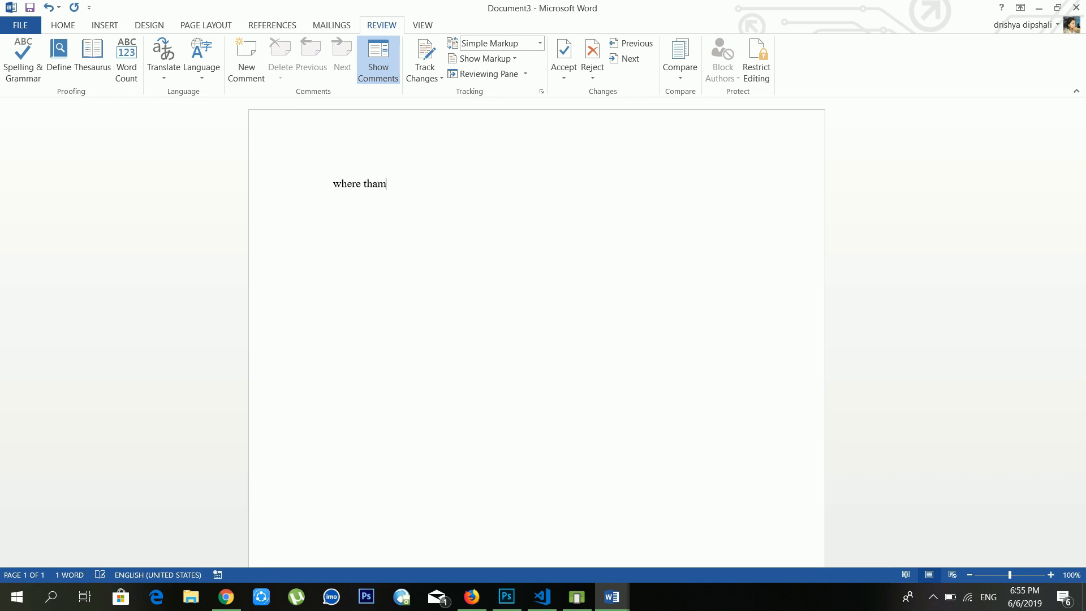
pyautogui.press('BackSpace')
pyautogui.write('is')
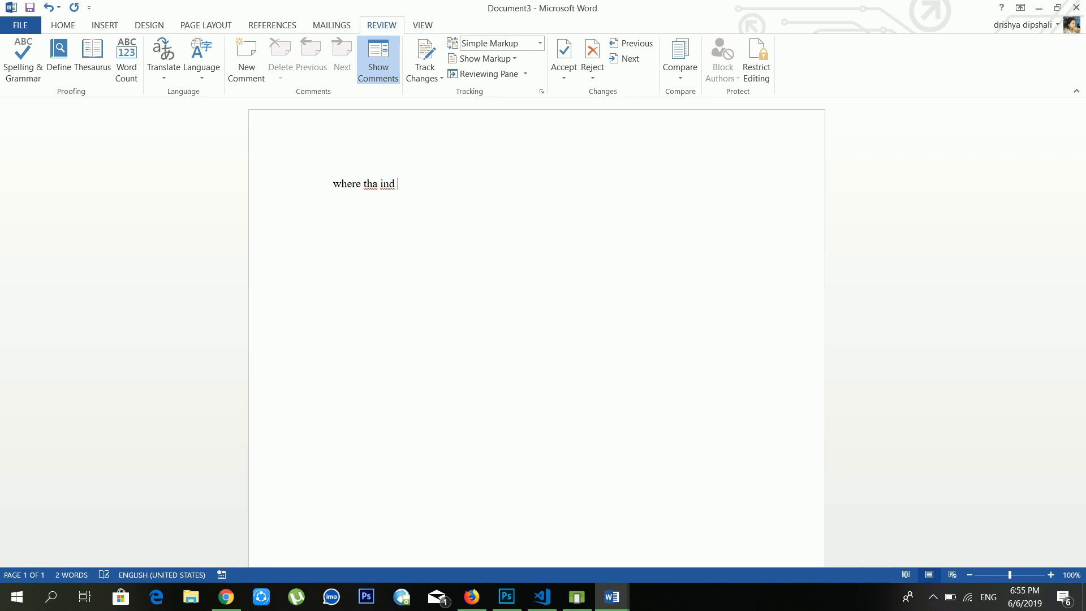
pyautogui.press('BackSpace')
pyautogui.press('BackSpace')
pyautogui.write('mind is broken into many ')
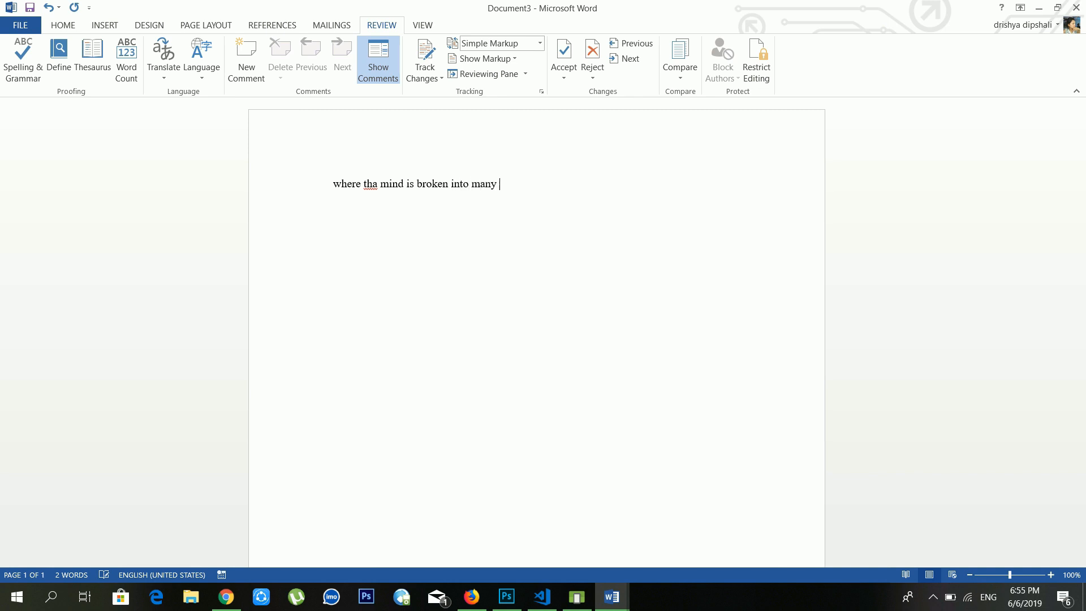
pyautogui.write('pieces .')
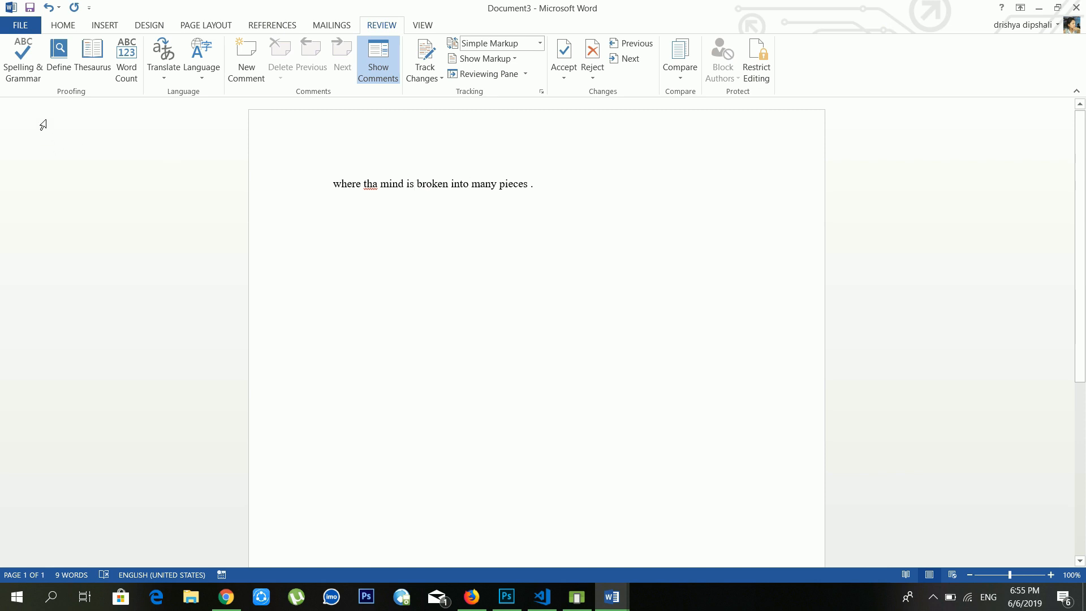
# Step: Run Spelling & Grammar: change 'tha' to 'the', capitalise 'Where', and remove the space before the period
pyautogui.click(43, 72)
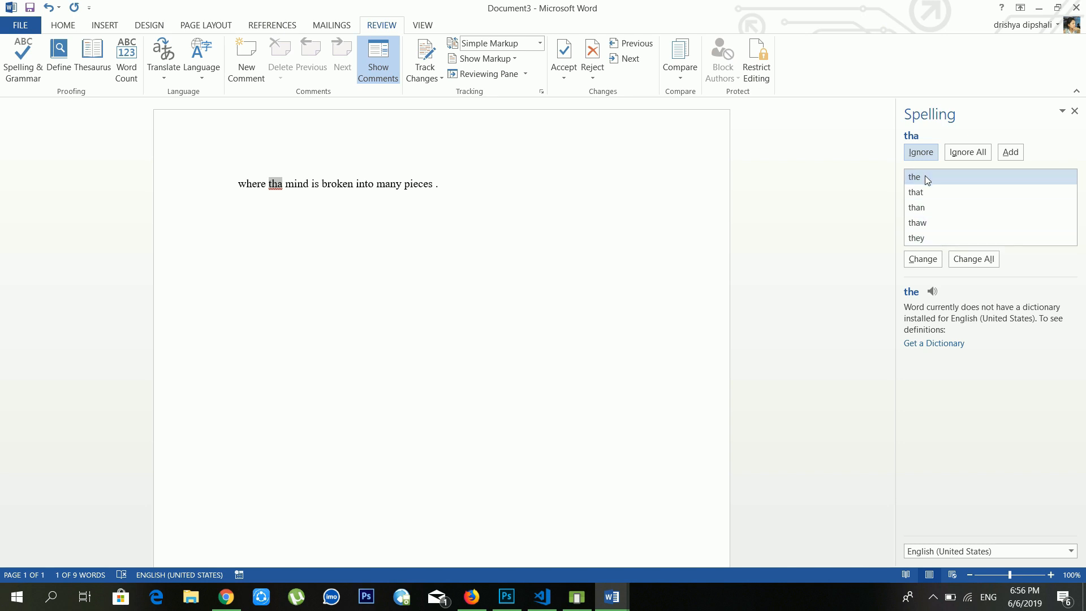
pyautogui.click(928, 261)
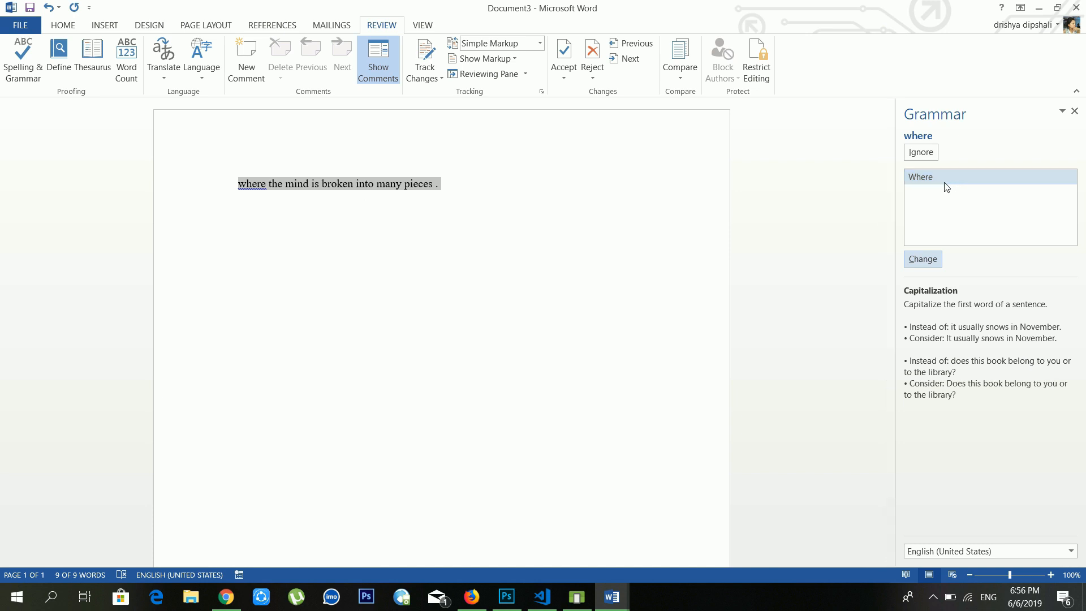
pyautogui.click(915, 260)
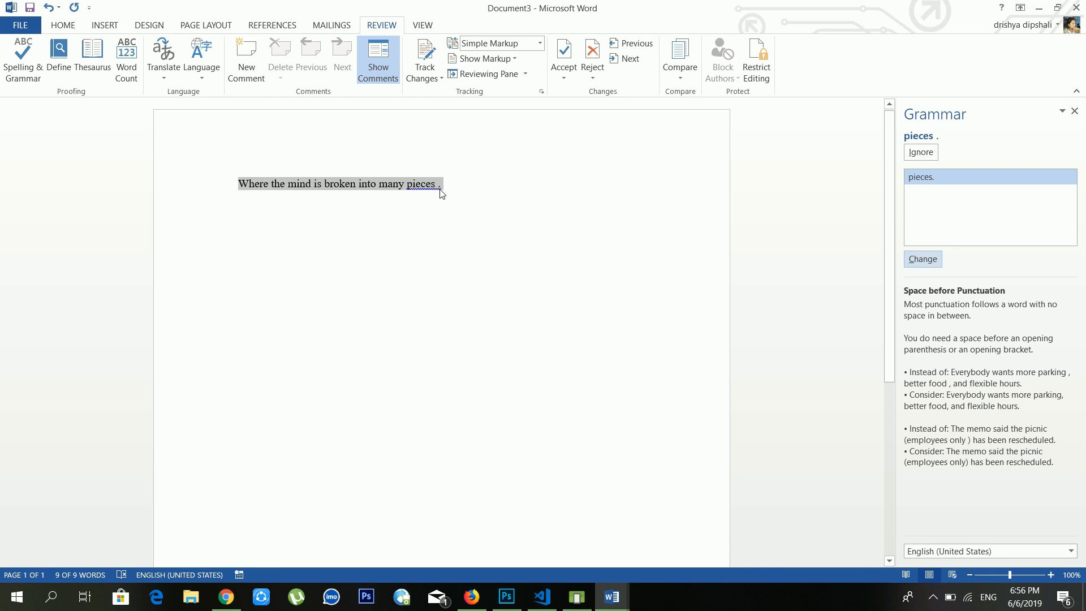
pyautogui.click(912, 261)
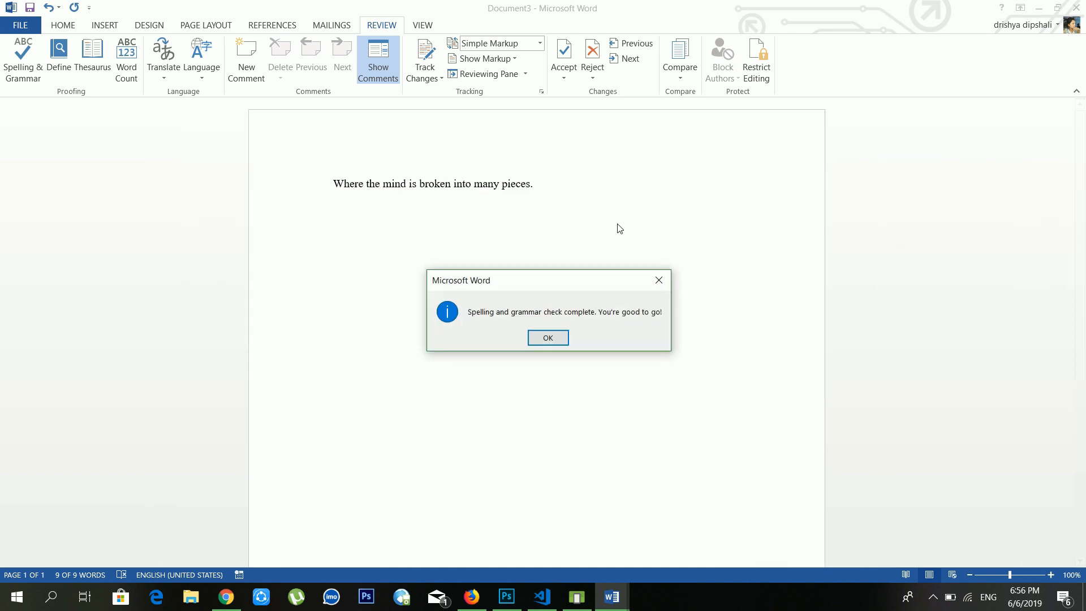
pyautogui.click(565, 341)
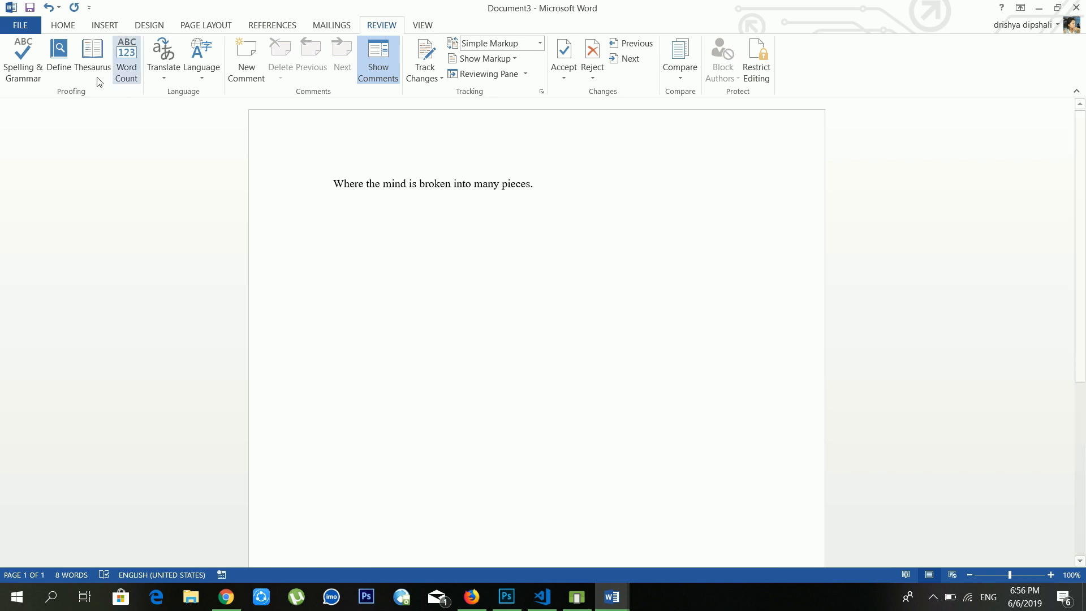
# Step: Use Define on the Review tab to bring up the Dictionaries pane
pyautogui.click(69, 62)
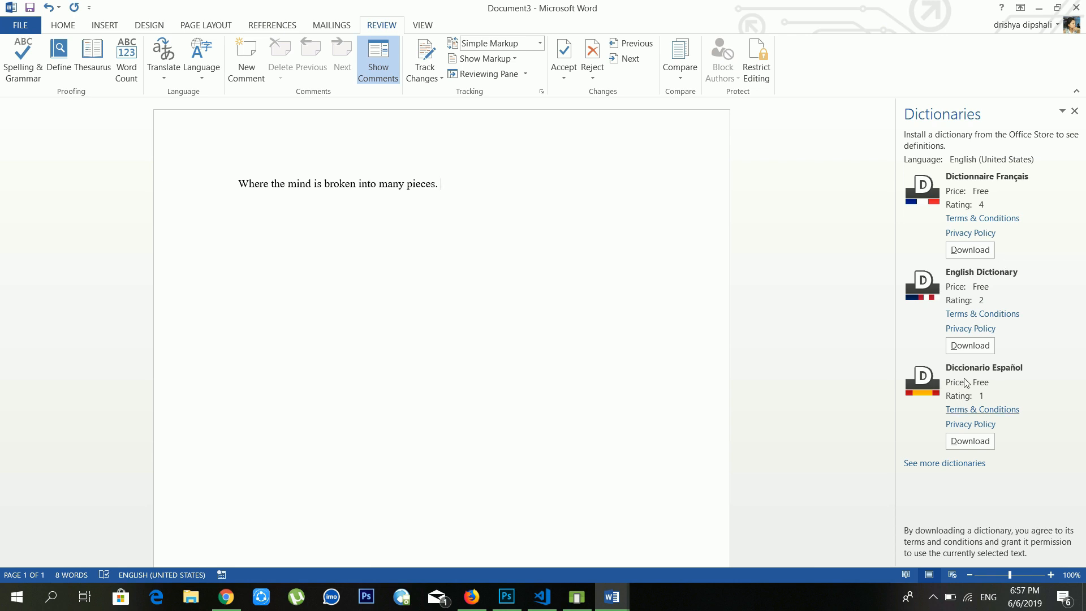
# Step: Install the free English Dictionary and look up 'pieces', 'broken' and finally 'mind'
pyautogui.click(966, 349)
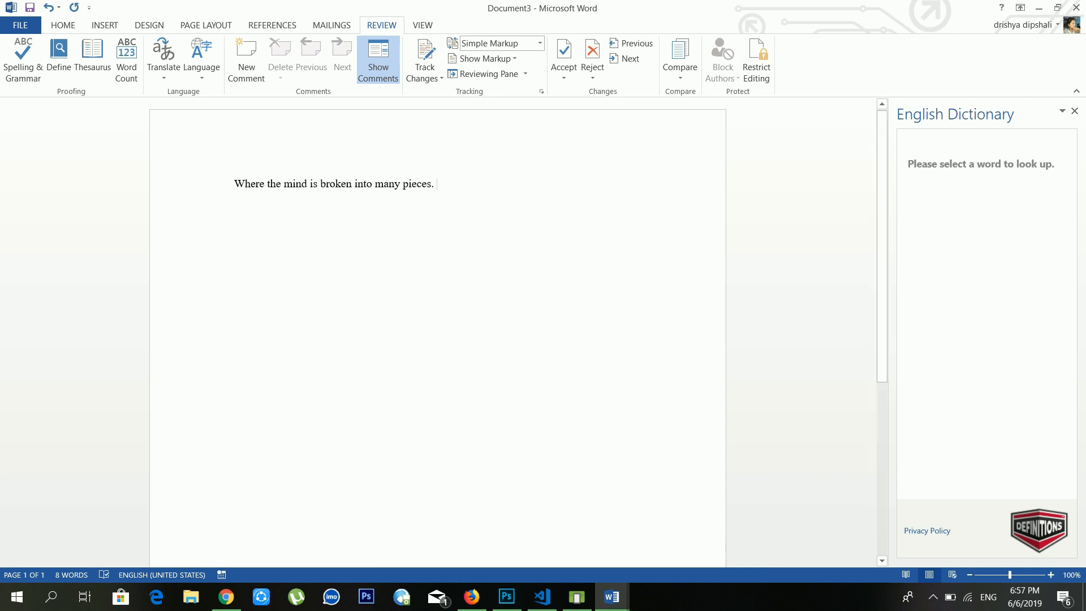
pyautogui.moveTo(436, 184); pyautogui.dragTo(420, 184)
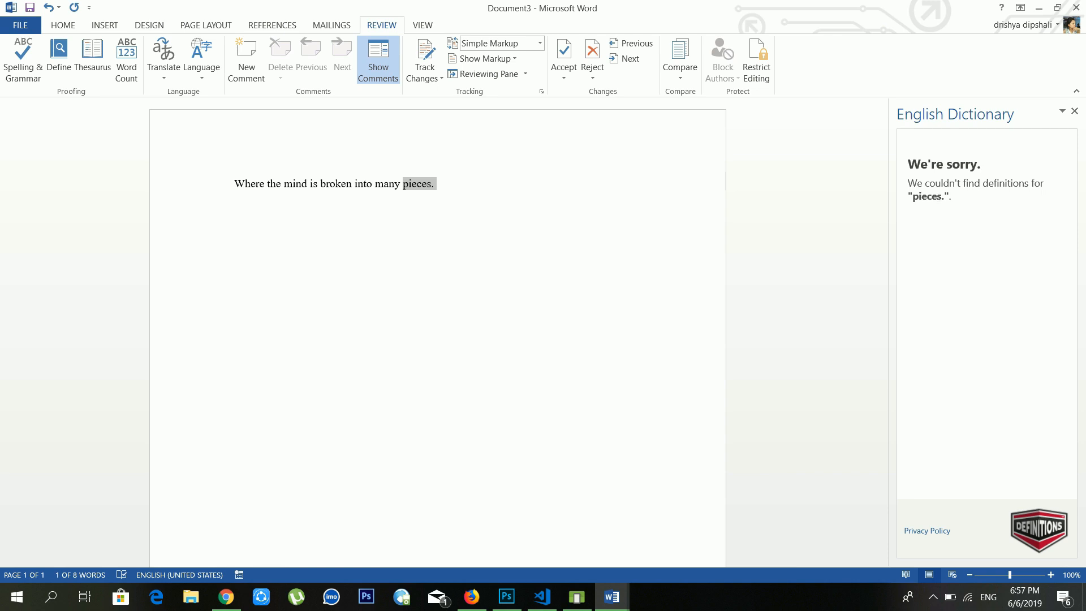
pyautogui.click(432, 183)
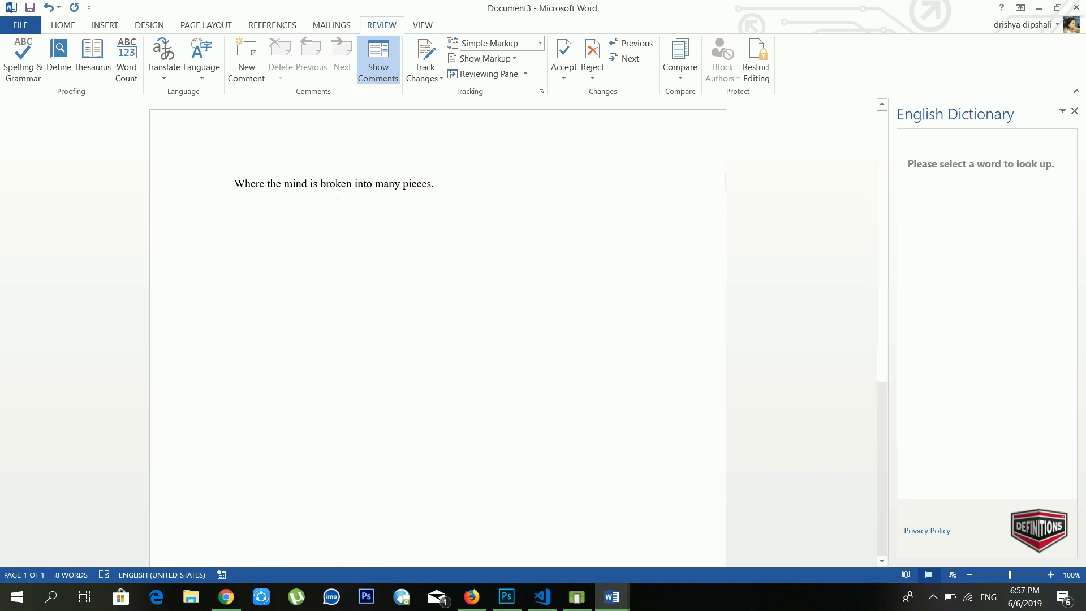
pyautogui.moveTo(352, 183); pyautogui.dragTo(322, 184)
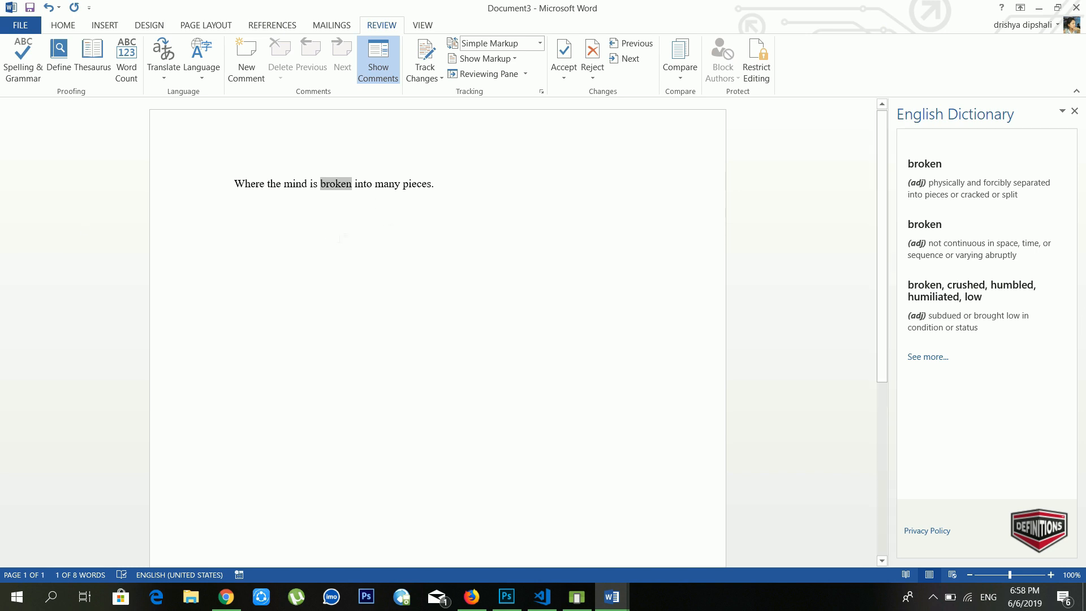
pyautogui.click(435, 190)
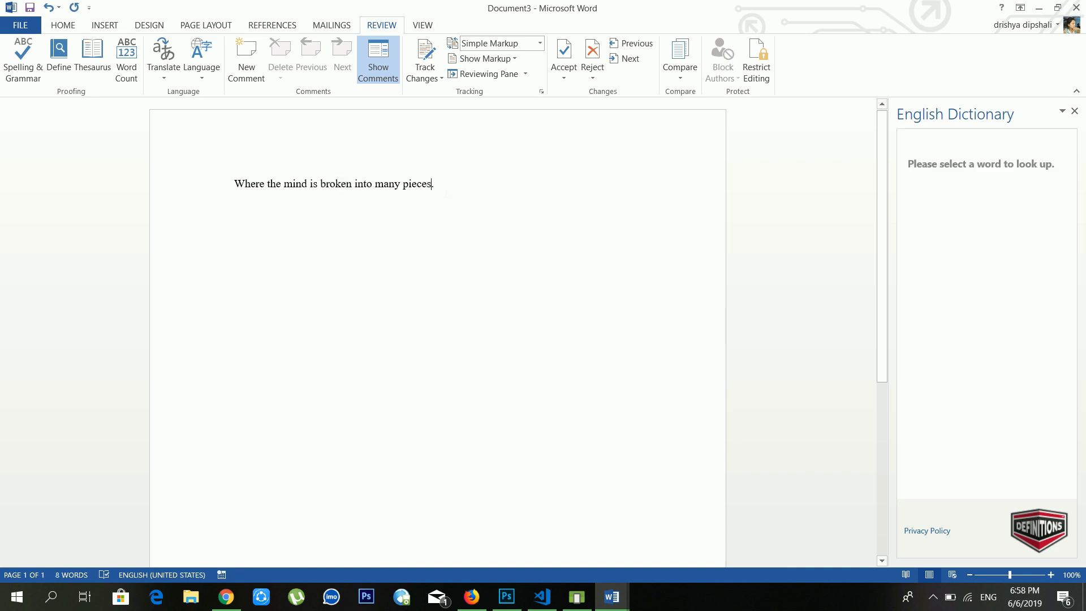
pyautogui.doubleClick(428, 185)
pyautogui.click(445, 185)
pyautogui.moveTo(308, 185); pyautogui.dragTo(284, 185)
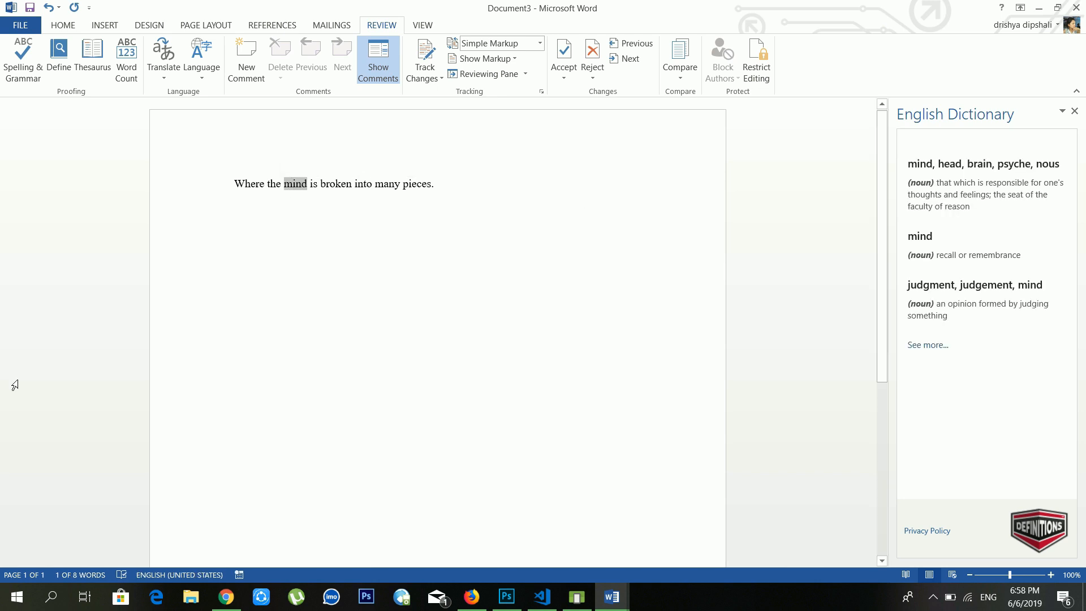
# Step: Look up Thesaurus synonyms for 'computer', closing the Dictionary pane and then the Thesaurus pane
pyautogui.click(507, 221)
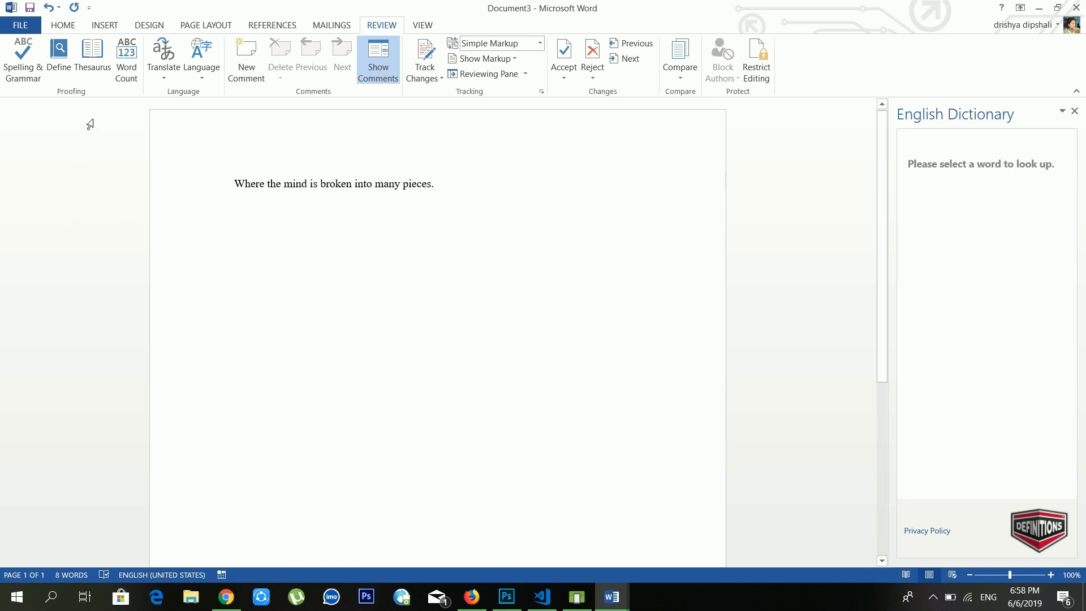
pyautogui.click(93, 50)
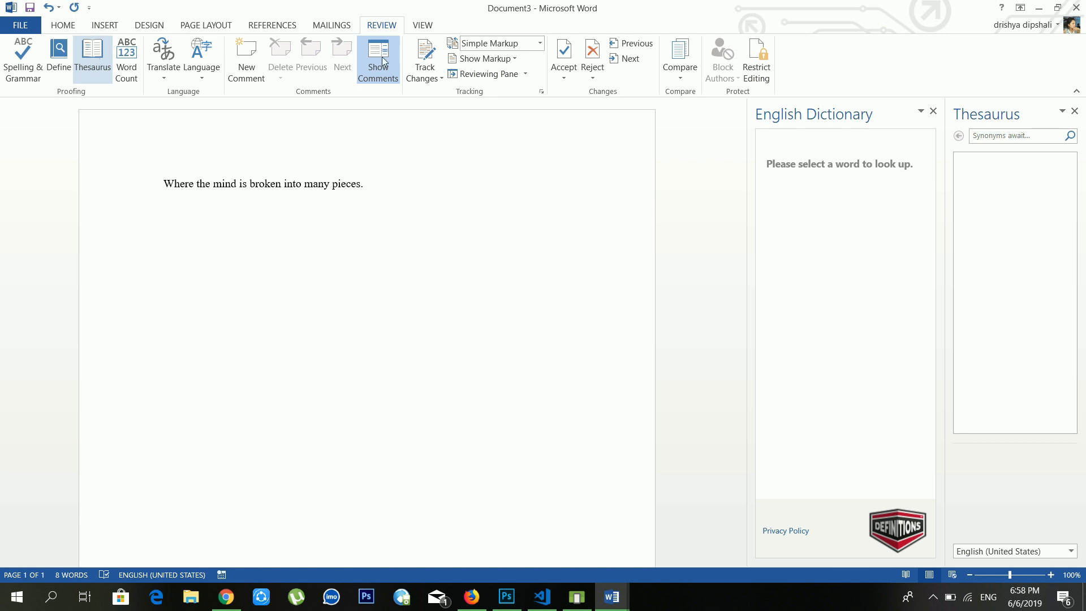
pyautogui.click(934, 111)
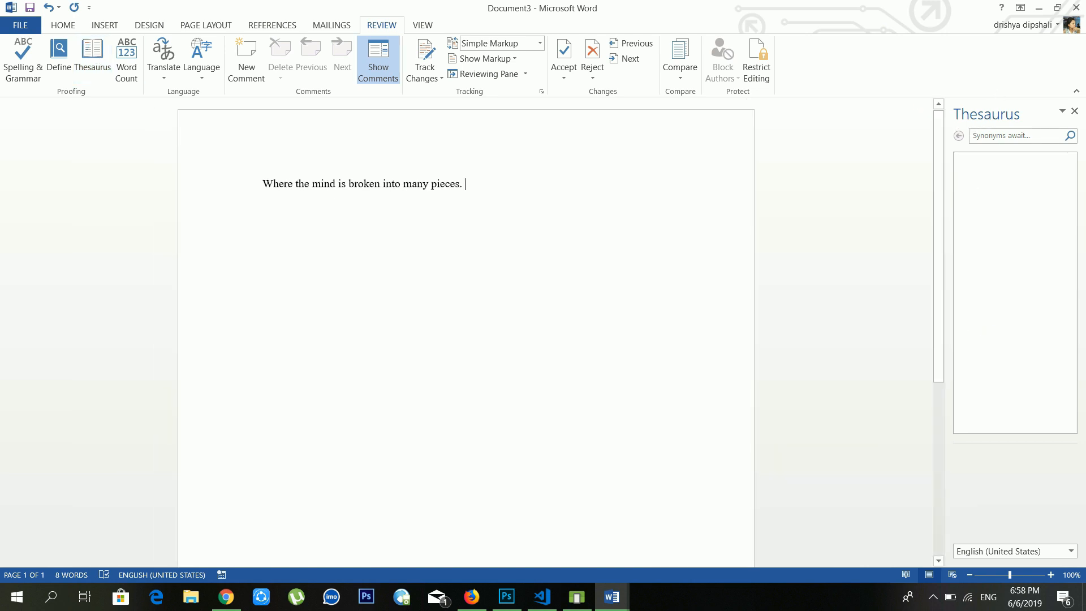
pyautogui.click(1014, 136)
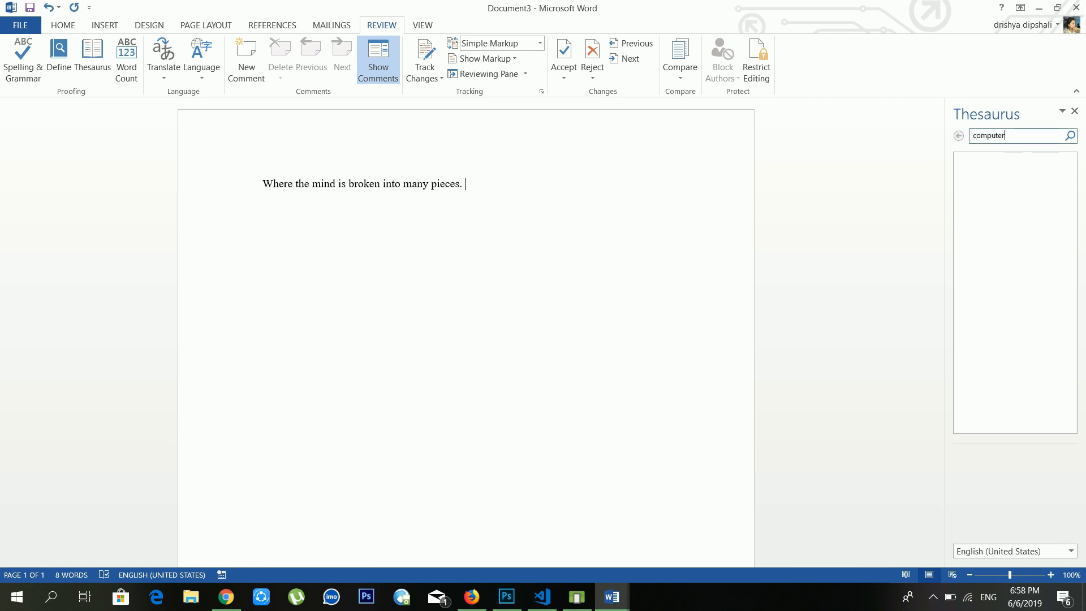
pyautogui.press('Return')
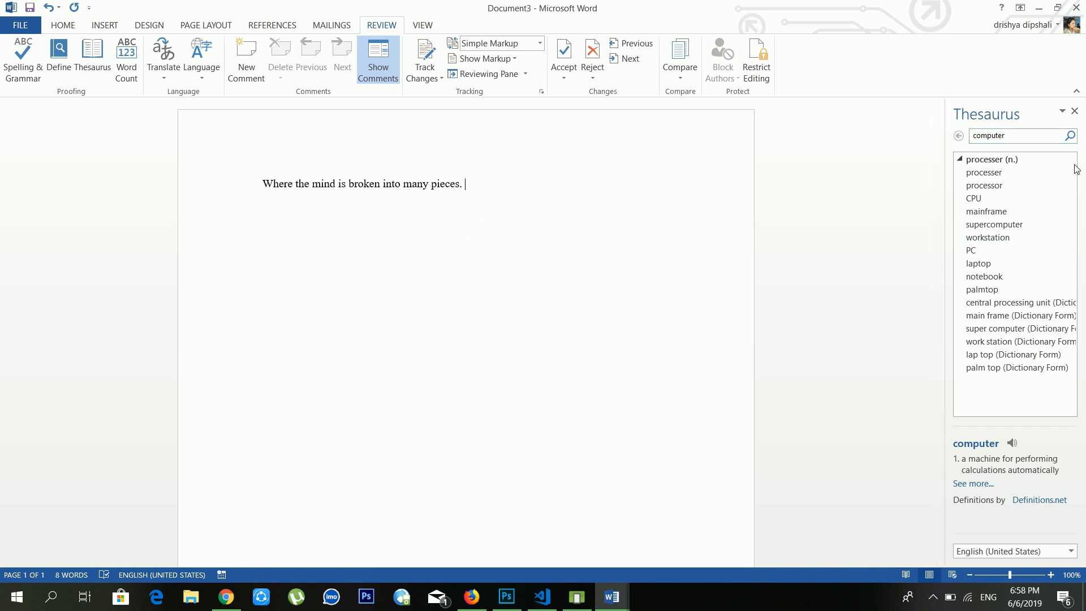
pyautogui.click(1075, 111)
# Step: Select the sentence and set the Mini Translator language to Hindi in the translation language options
pyautogui.moveTo(540, 184); pyautogui.dragTo(333, 184)
pyautogui.click(162, 75)
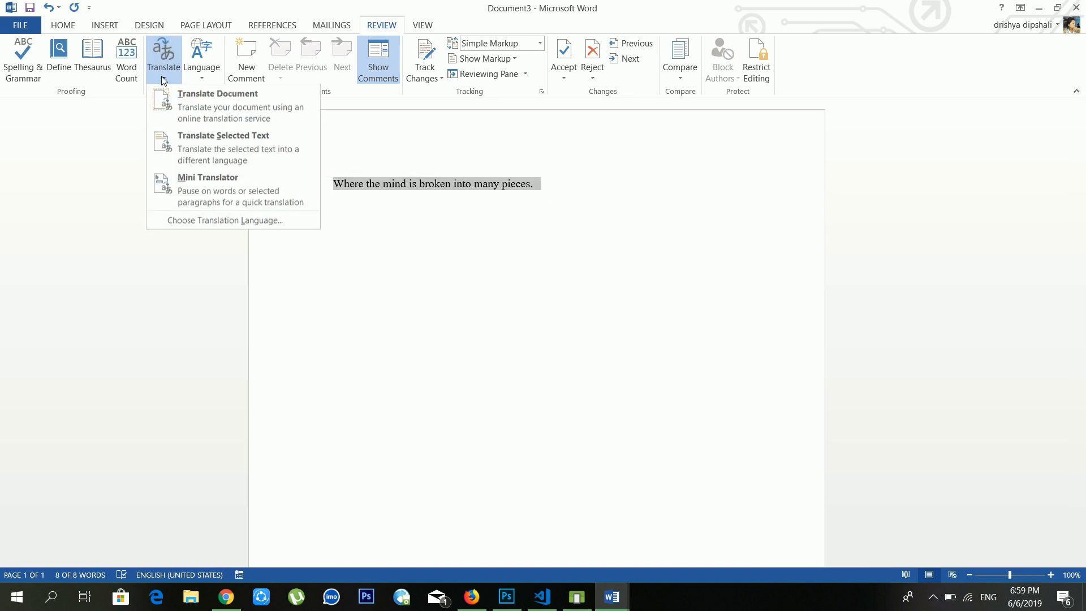
pyautogui.click(201, 110)
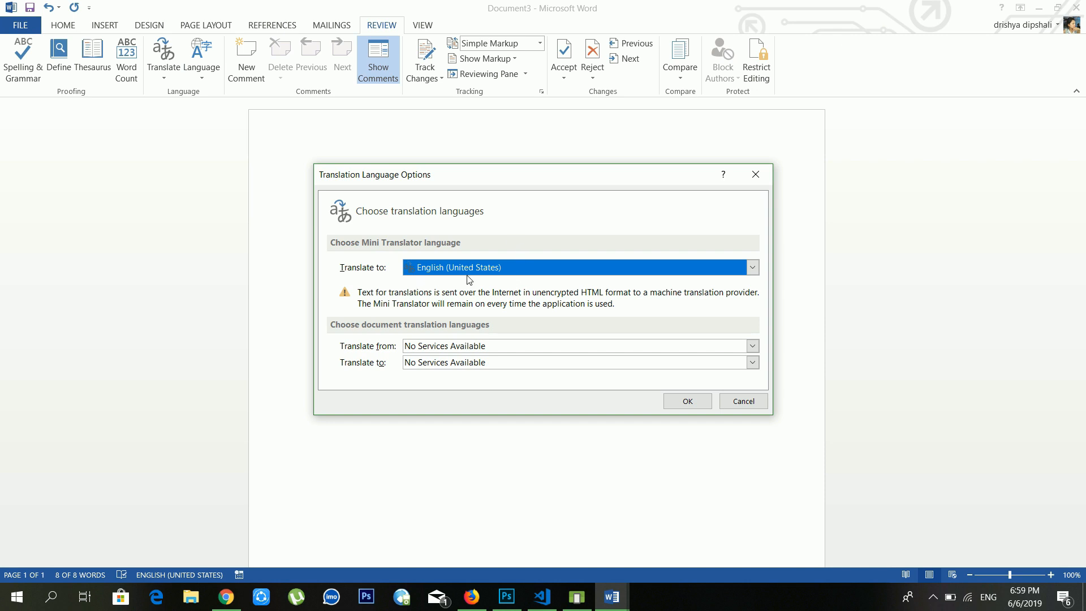
pyautogui.click(722, 269)
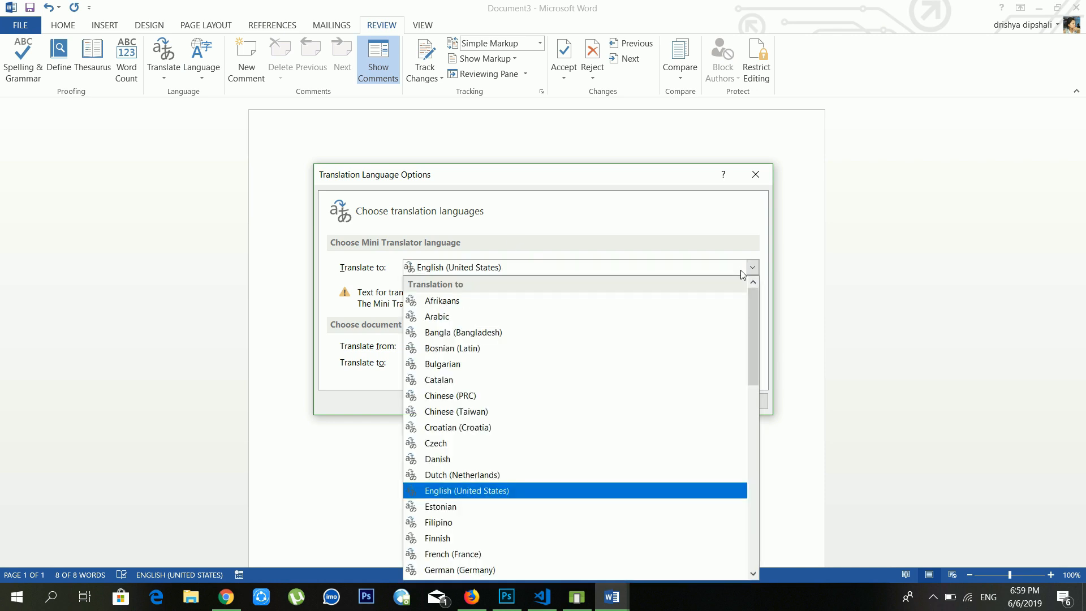
pyautogui.scroll(-12, 558, 453)
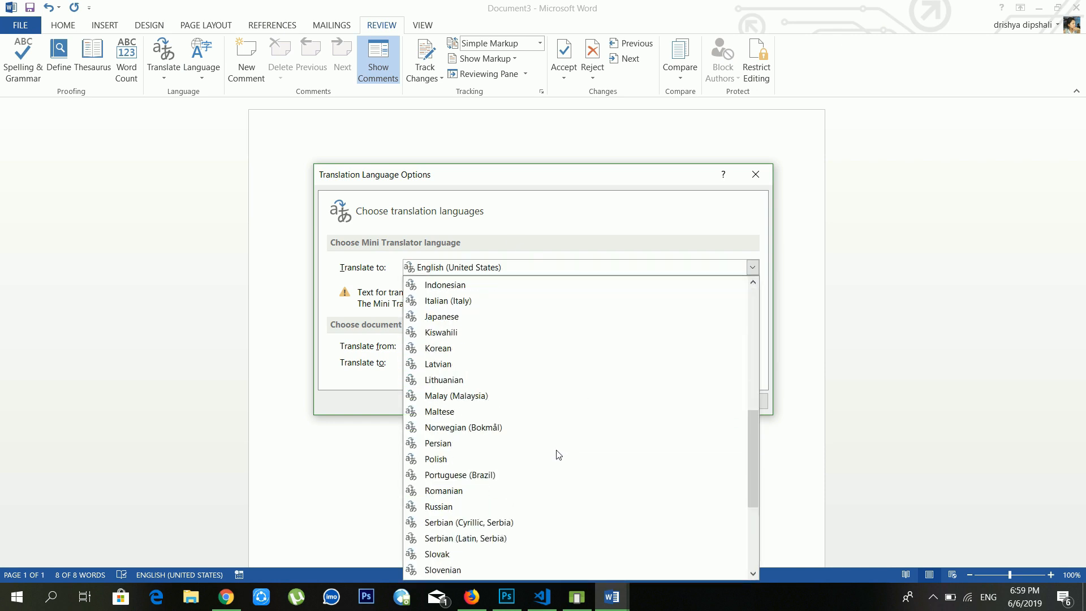
pyautogui.scroll(2, 521, 519)
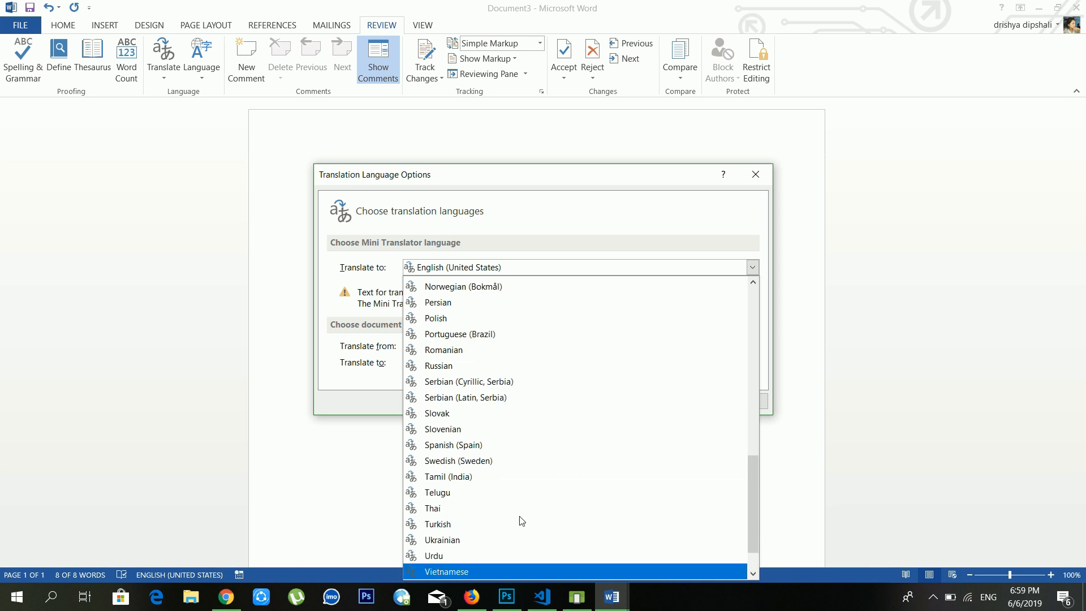
pyautogui.scroll(8, 523, 516)
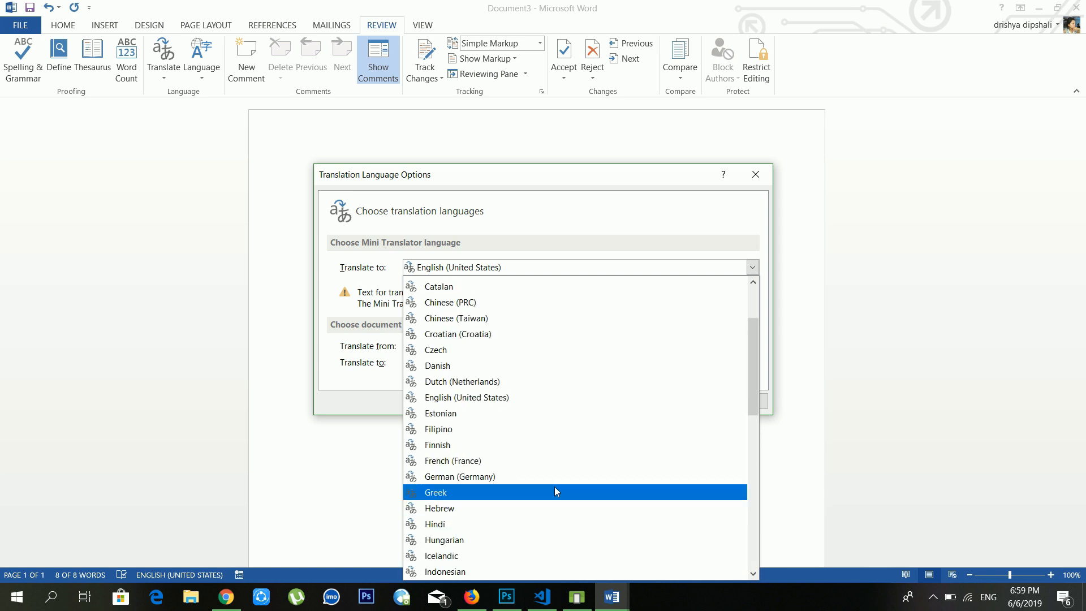
pyautogui.scroll(-1, 555, 486)
pyautogui.click(478, 485)
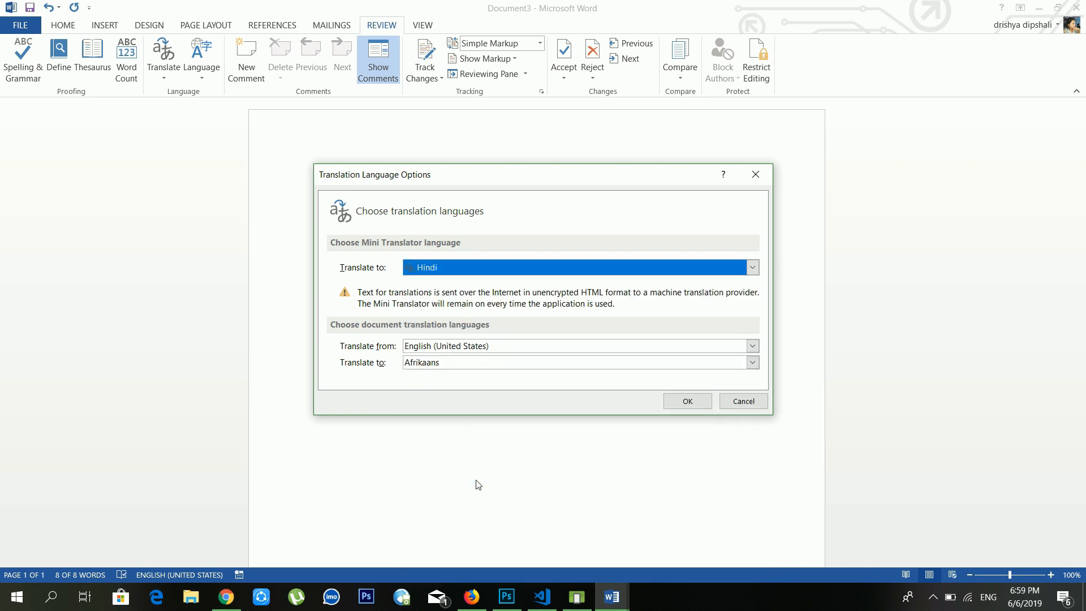
pyautogui.click(683, 405)
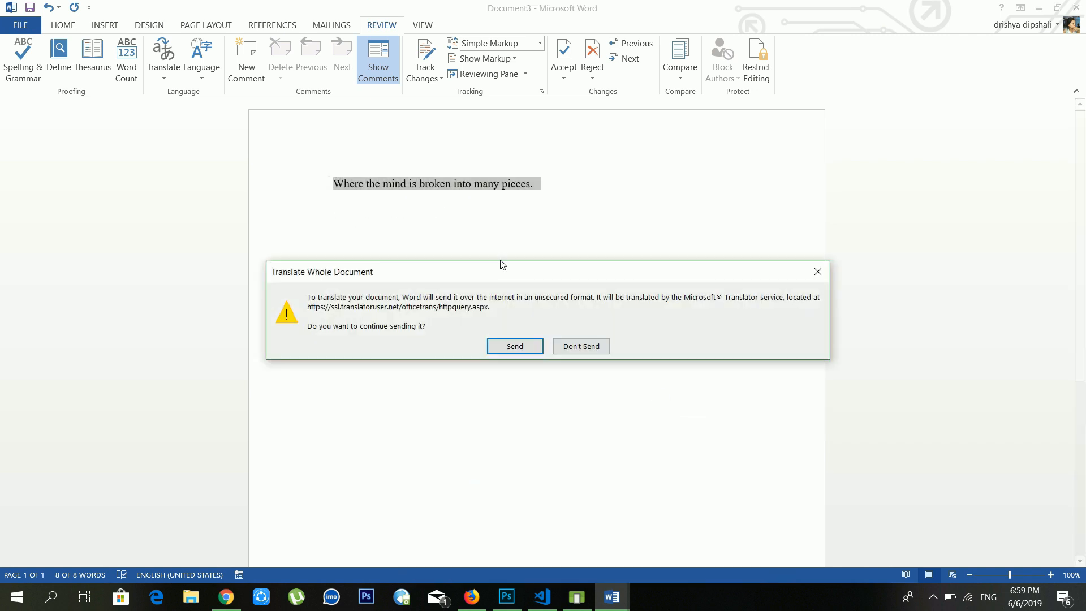
# Step: Send the document to the Web Translator and retranslate it into Italian
pyautogui.click(512, 345)
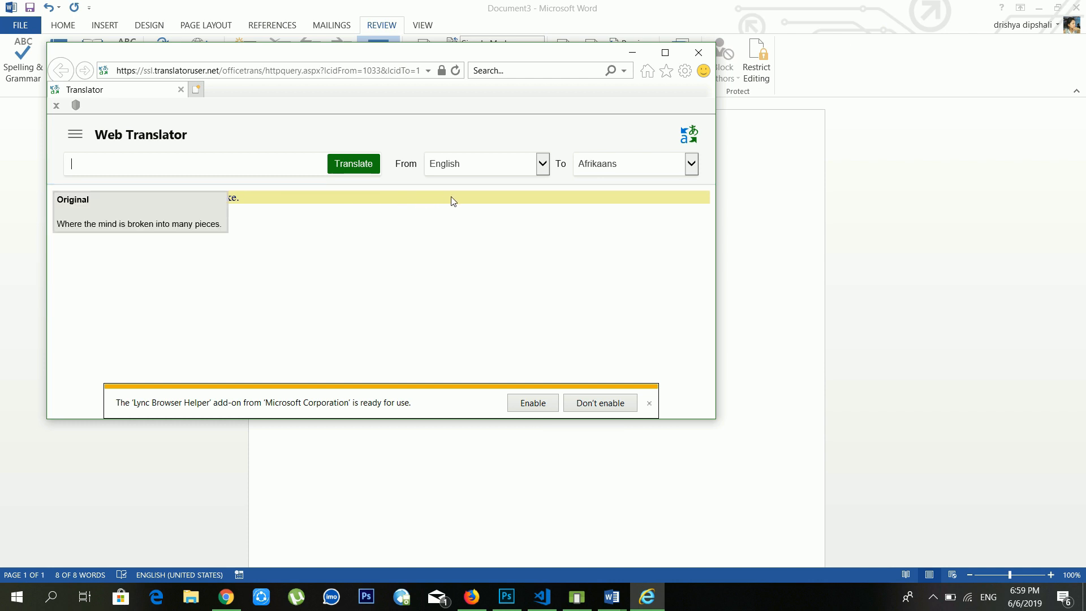
pyautogui.click(691, 164)
pyautogui.scroll(-10, 669, 343)
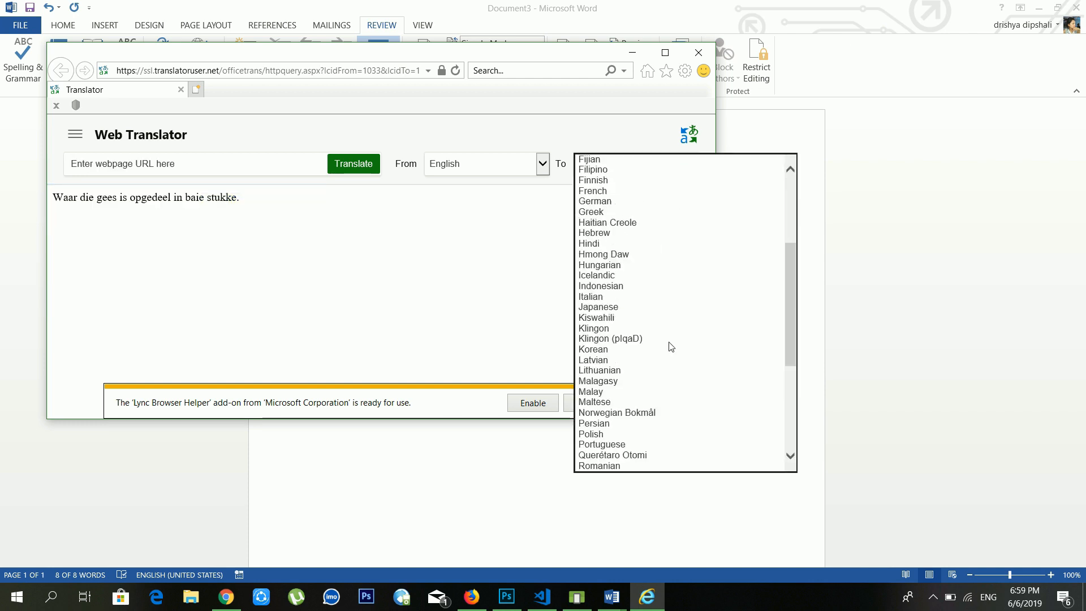
pyautogui.scroll(3, 669, 362)
pyautogui.scroll(8, 670, 387)
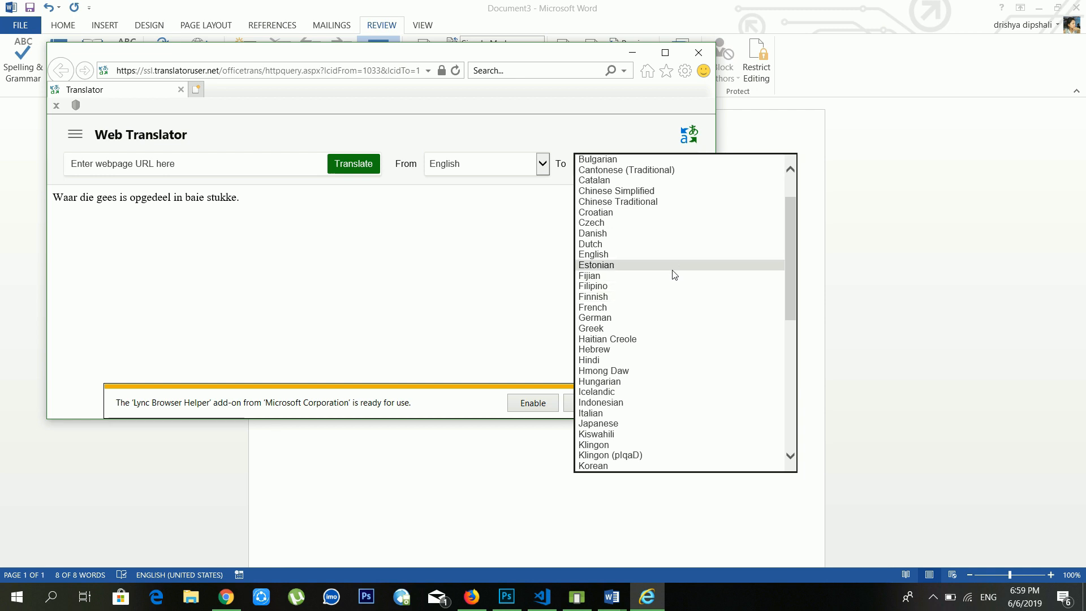
pyautogui.scroll(-3, 651, 371)
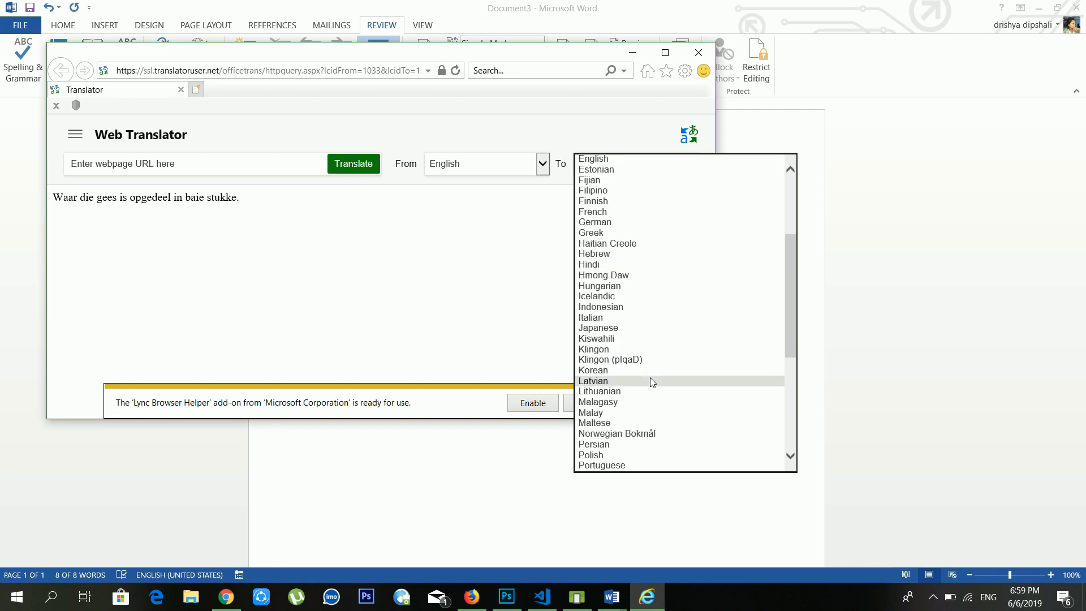
pyautogui.click(626, 320)
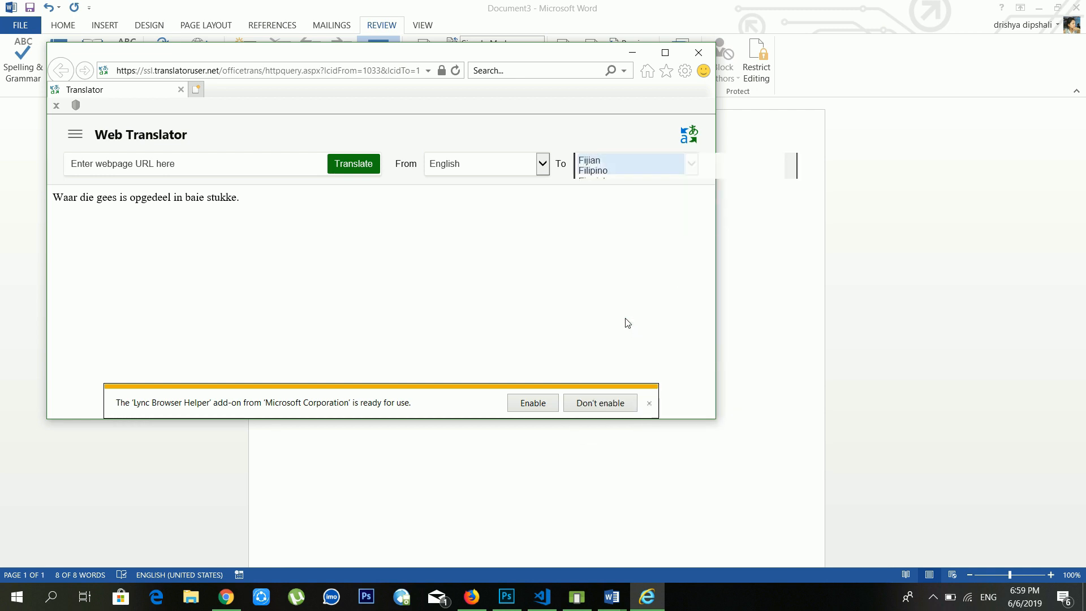
pyautogui.click(356, 168)
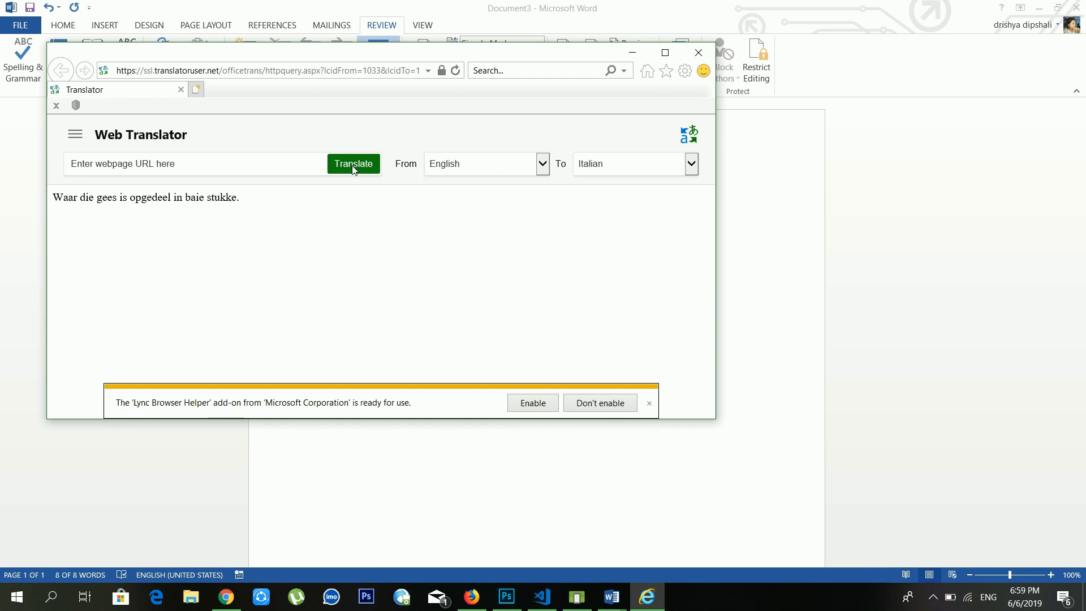
# Step: Close the extra microsoft.com tab, the add-on notification, and the translator window
pyautogui.click(692, 136)
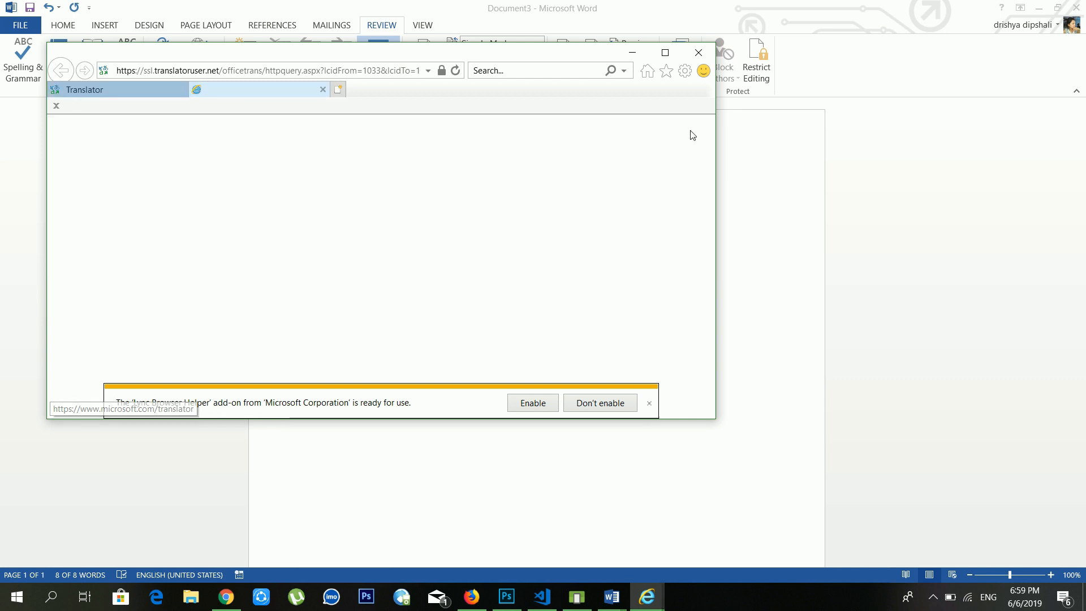
pyautogui.click(323, 91)
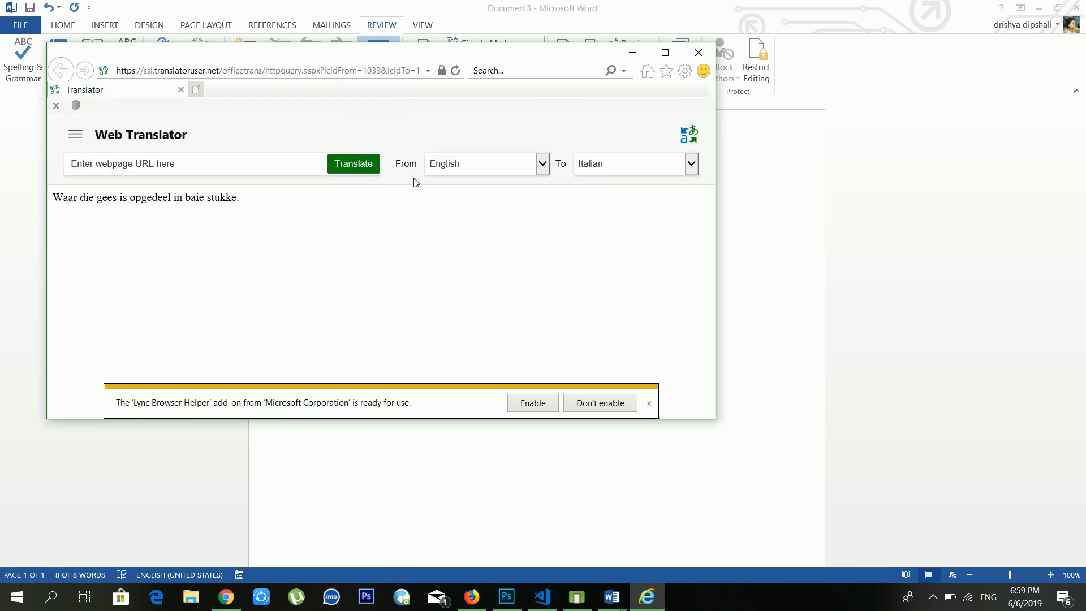
pyautogui.click(530, 402)
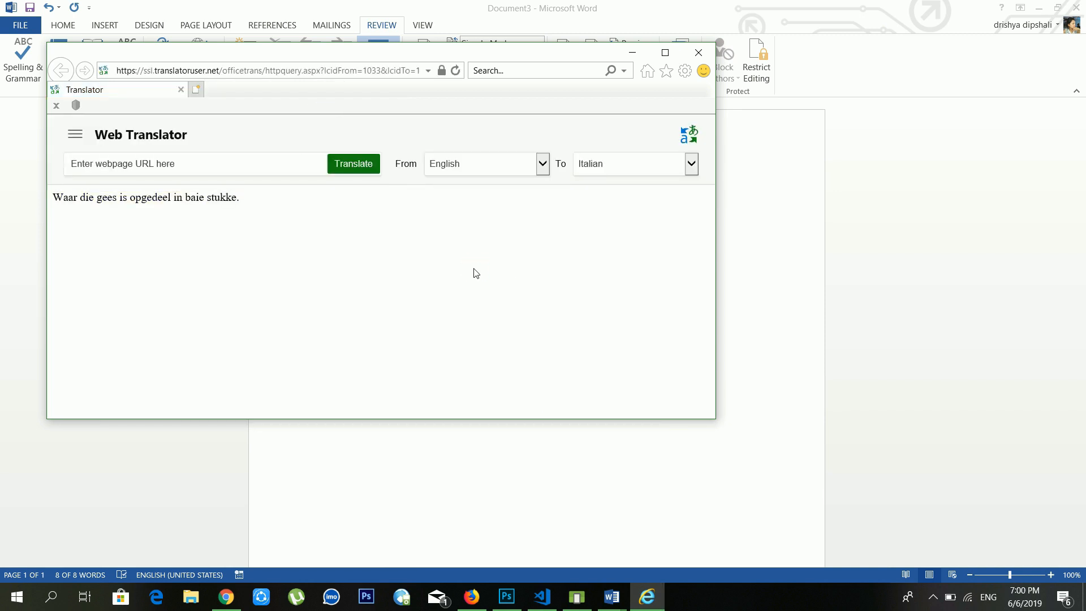
pyautogui.click(700, 53)
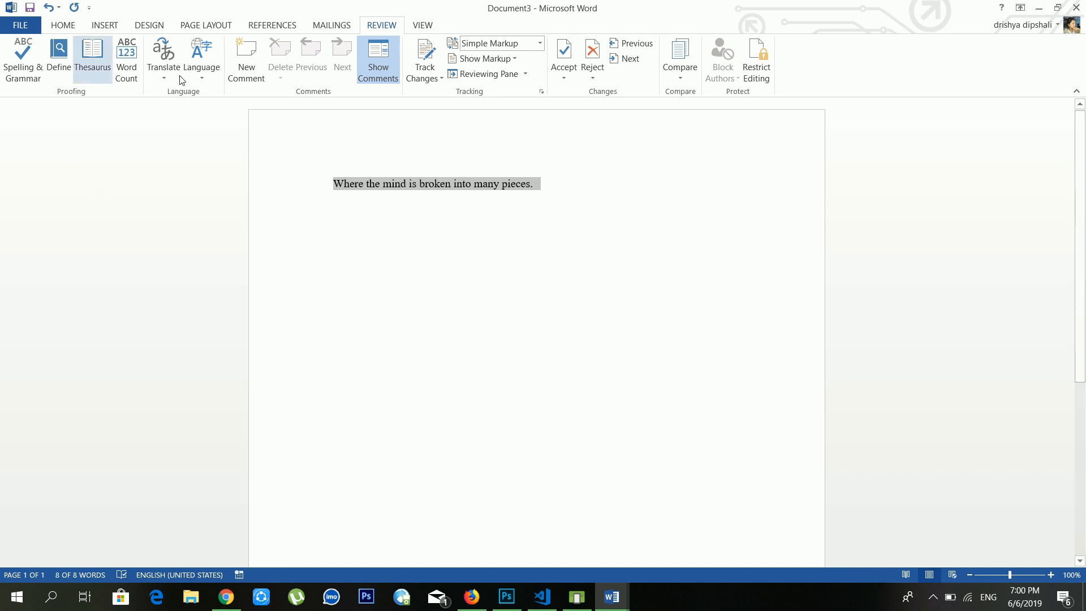
pyautogui.click(209, 81)
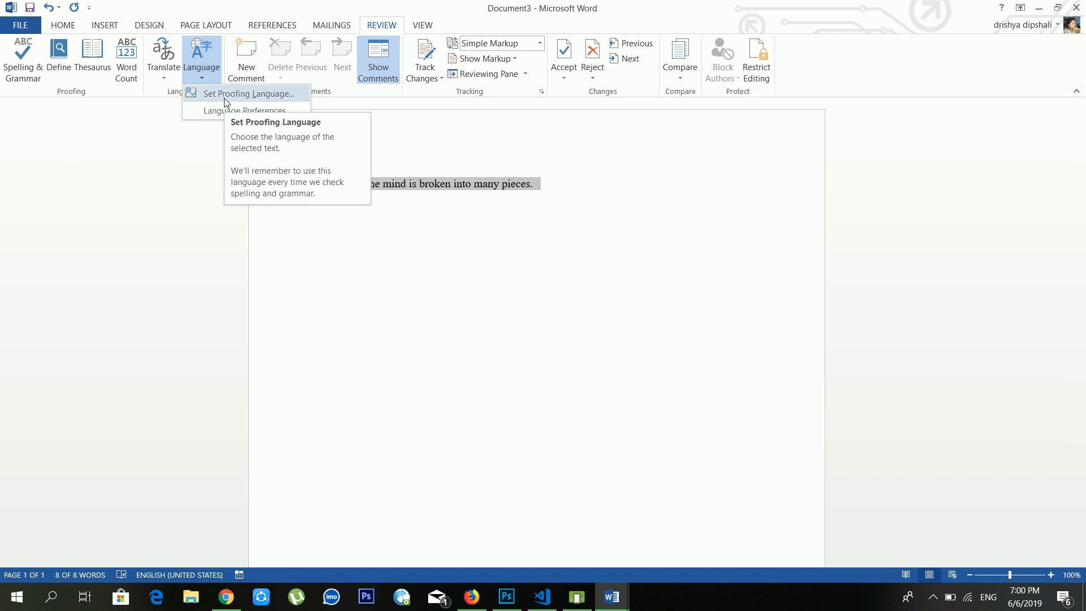
pyautogui.click(225, 102)
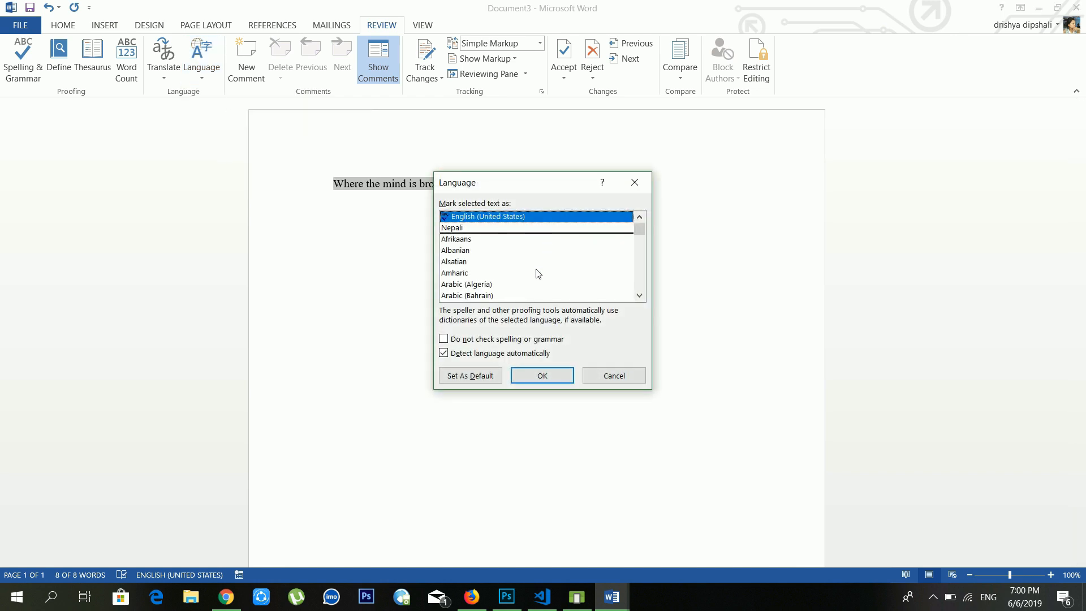
pyautogui.scroll(-20, 537, 274)
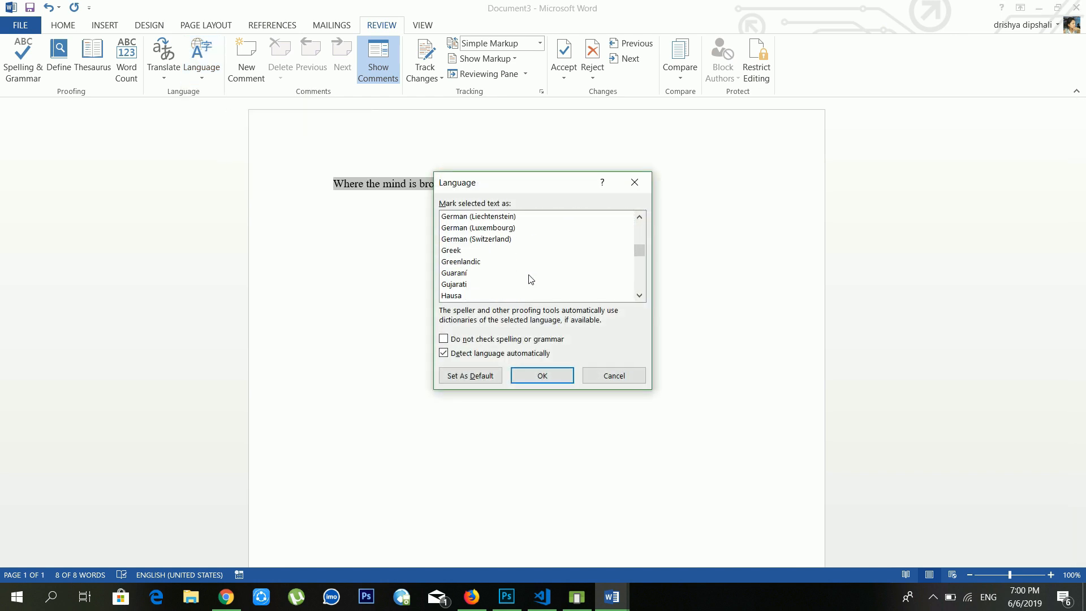
pyautogui.scroll(-14, 531, 280)
pyautogui.scroll(20, 531, 281)
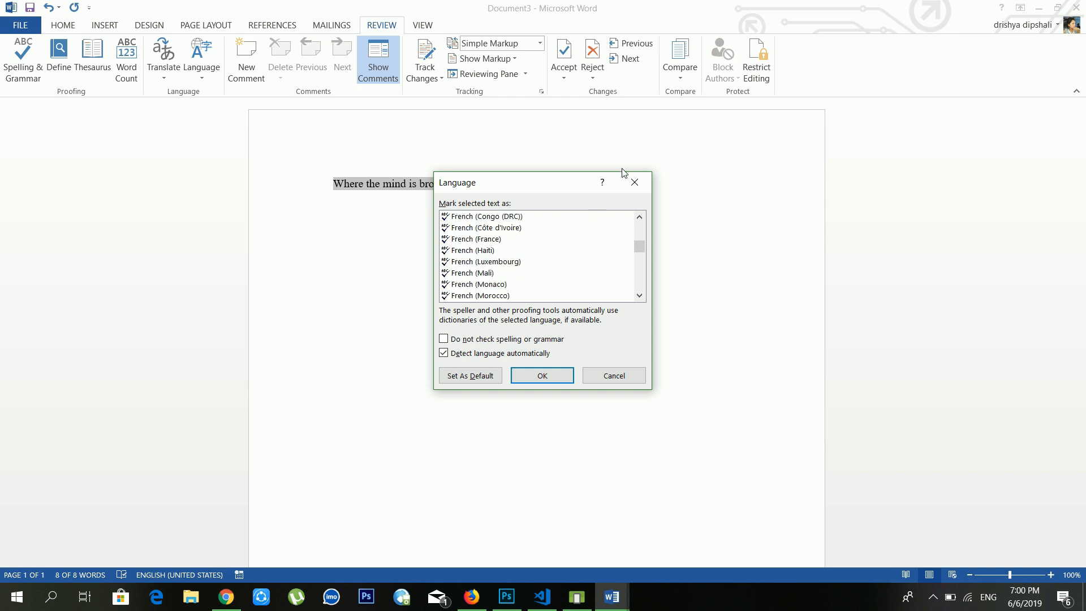
pyautogui.click(634, 182)
pyautogui.click(550, 189)
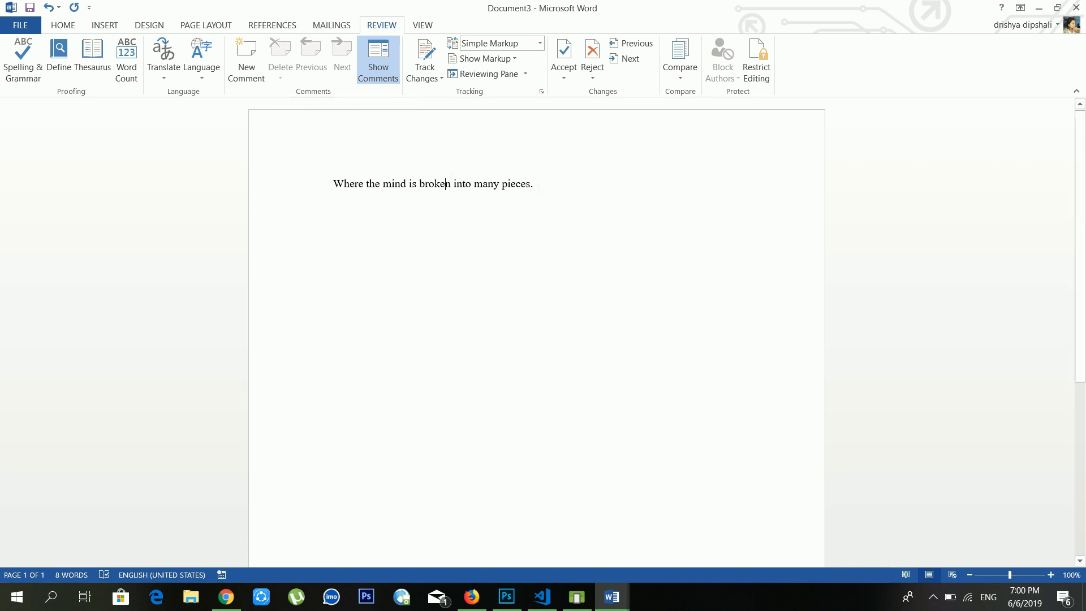
# Step: Browse the Insert, Page Layout, References and Mailings tabs, then return to Review
pyautogui.moveTo(536, 185); pyautogui.dragTo(497, 186)
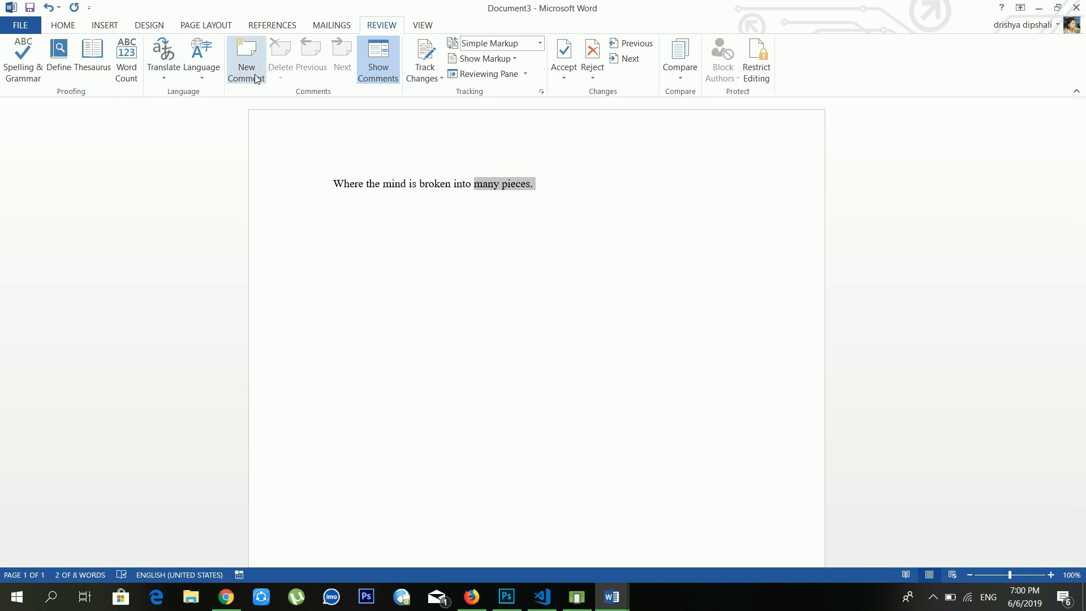
pyautogui.click(447, 184)
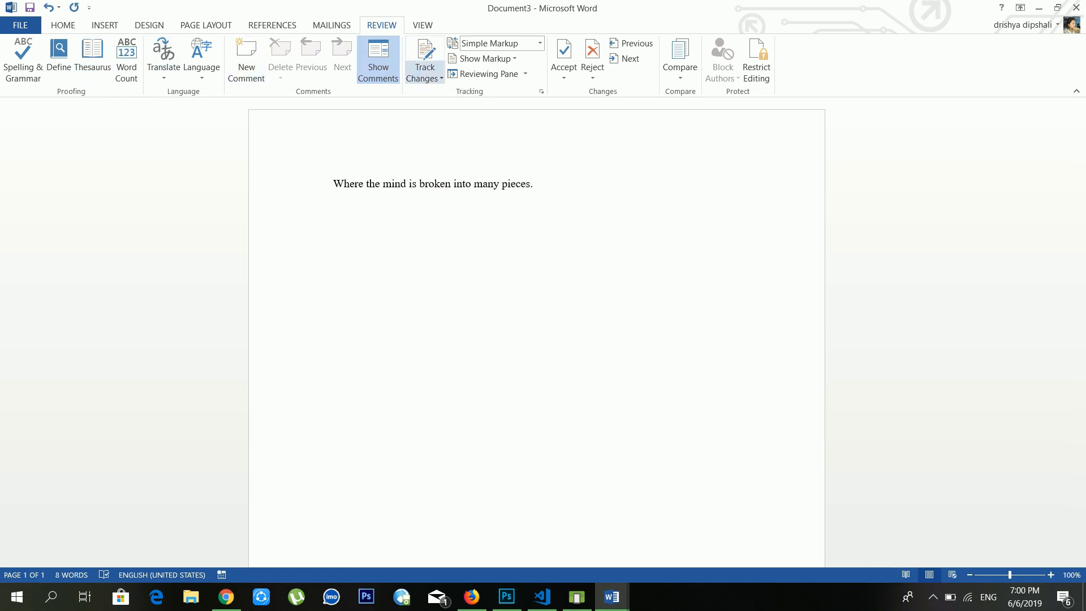
pyautogui.click(105, 27)
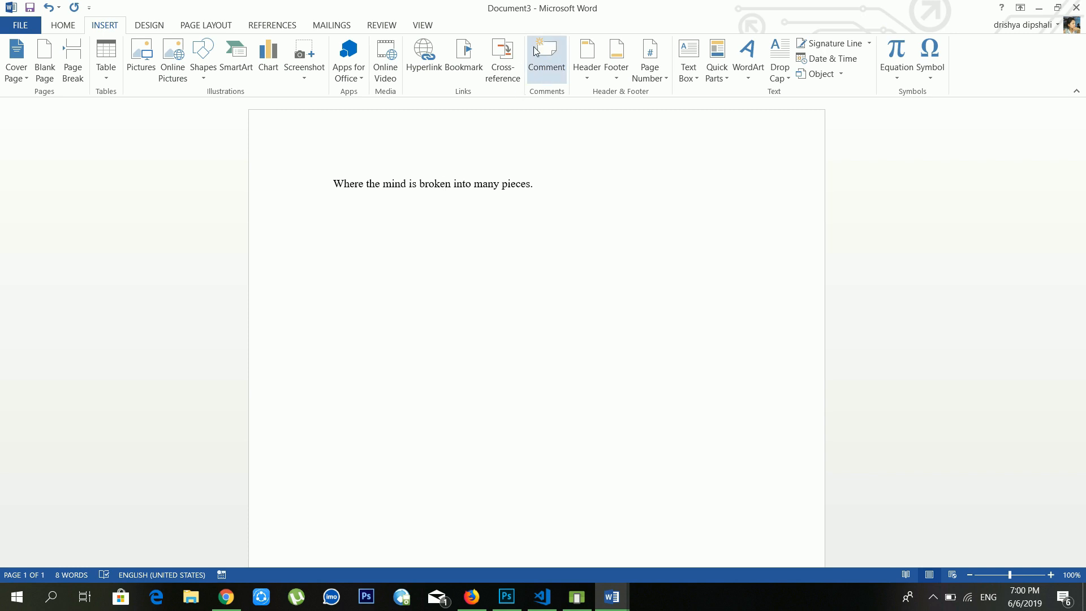
pyautogui.click(203, 26)
pyautogui.click(269, 27)
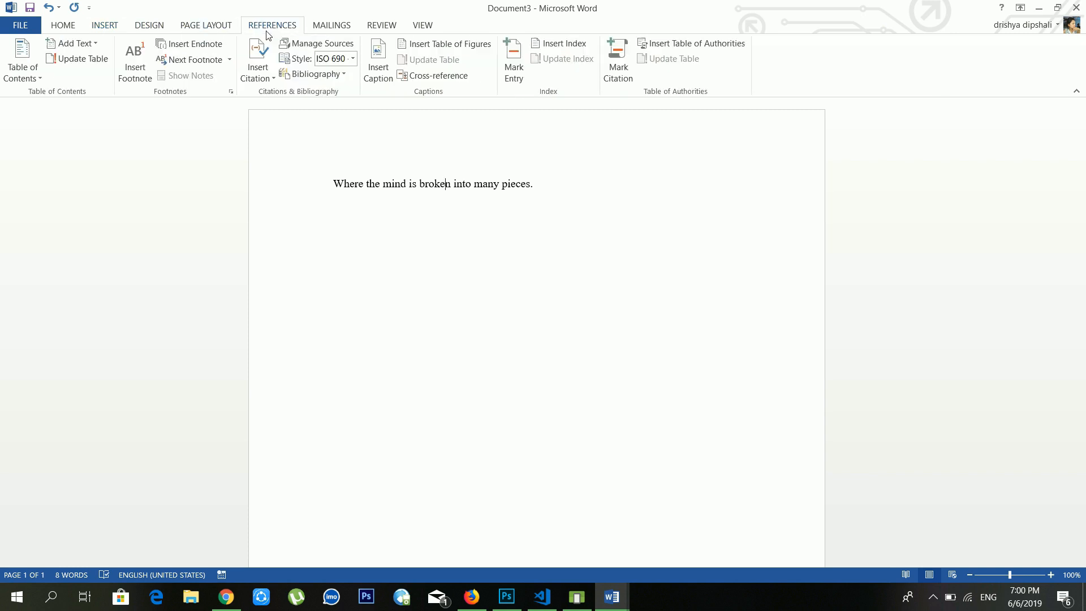
pyautogui.click(342, 31)
pyautogui.click(371, 28)
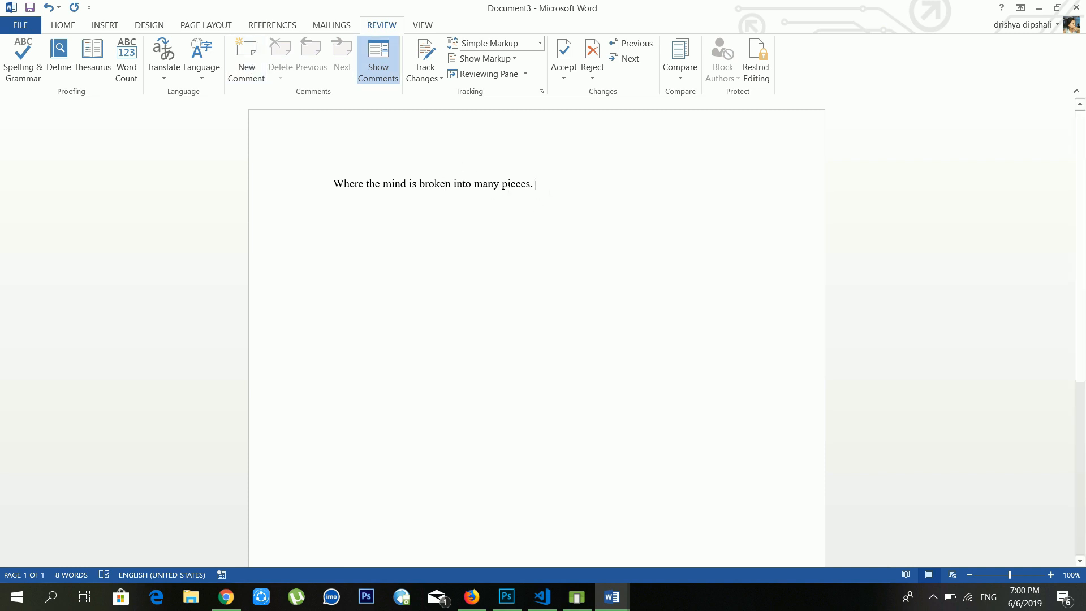
# Step: Copy the sentence line and paste copies of it beneath
pyautogui.click(133, 181)
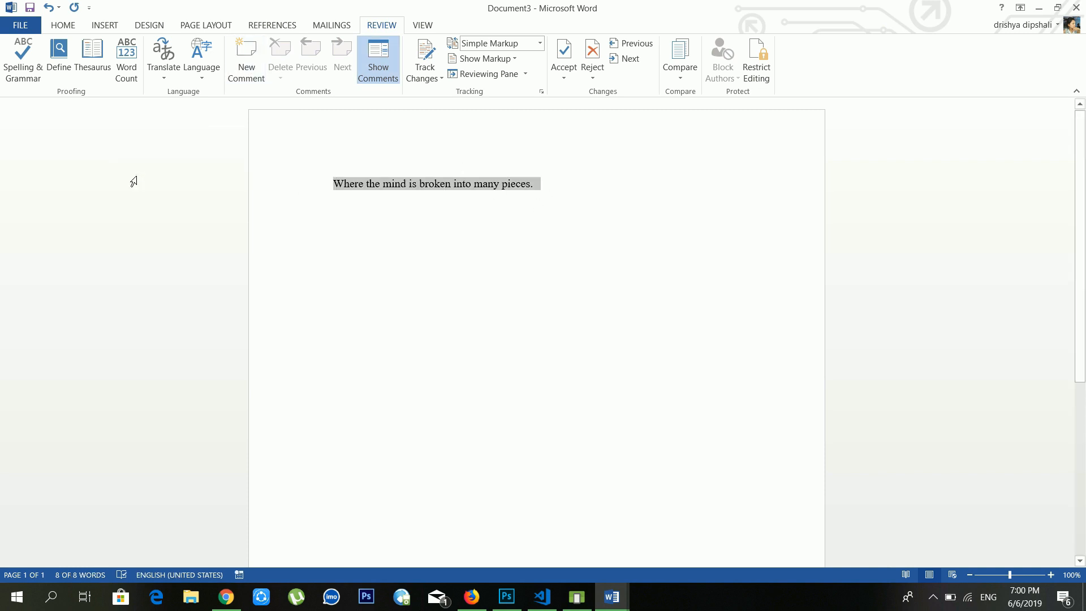
pyautogui.hotkey('ctrl', 'c')
pyautogui.hotkey('ctrl', 'v')
pyautogui.hotkey('ctrl', 'v')
pyautogui.hotkey('ctrl', 'v')
pyautogui.hotkey('ctrl', 'v')
pyautogui.hotkey('ctrl', 'v')
pyautogui.hotkey('ctrl', 'v')
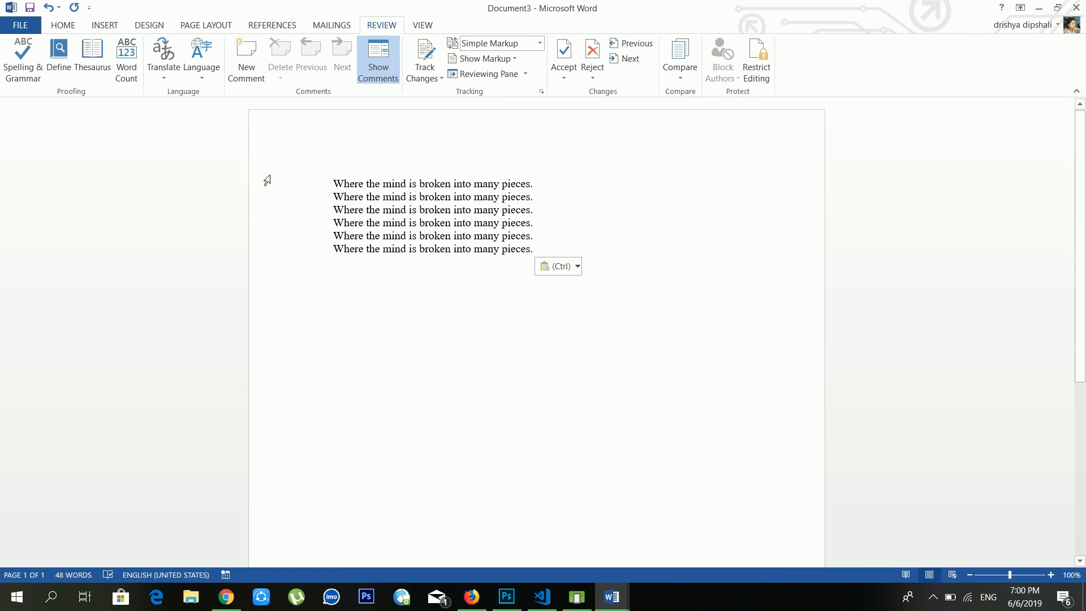
# Step: Add two comments: on 'broken into many pieces' in line 1 and on text across lines 2–3
pyautogui.moveTo(535, 184); pyautogui.dragTo(419, 184)
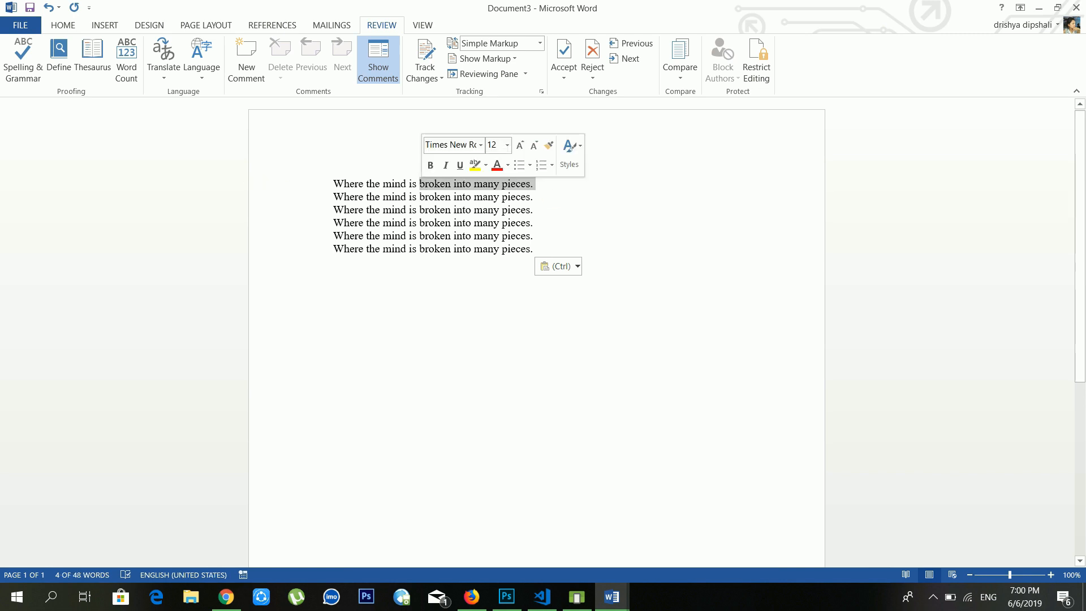
pyautogui.click(258, 61)
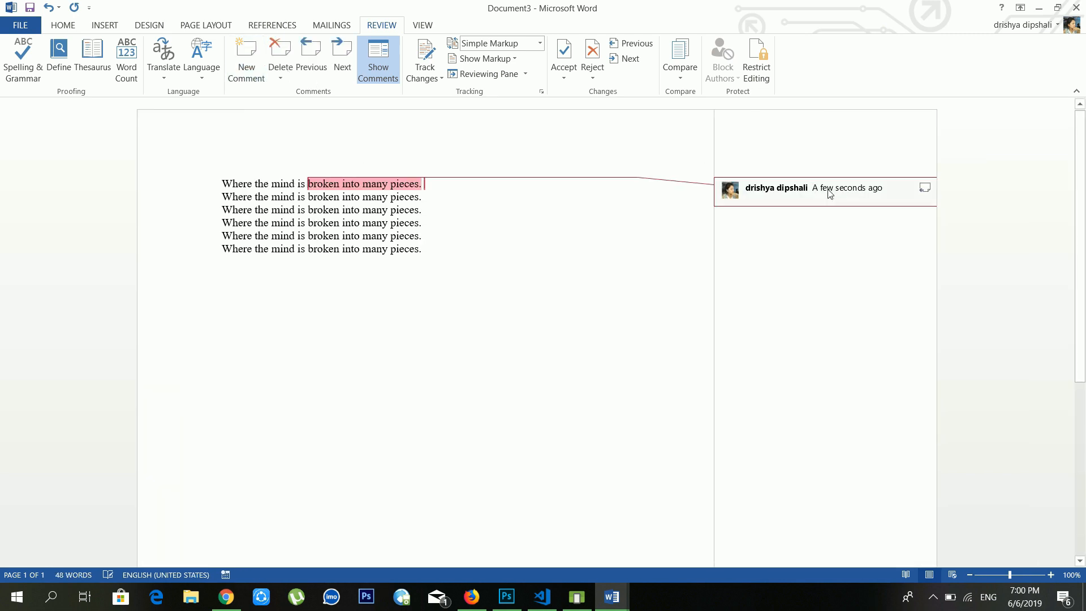
pyautogui.write('iuh hj')
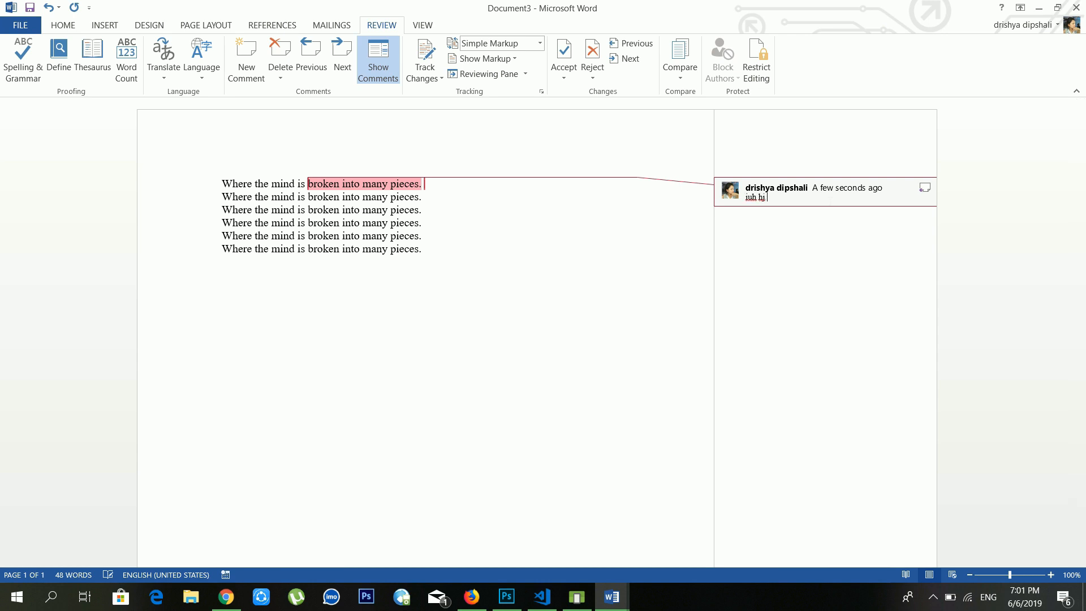
pyautogui.write(' hkkkkhjk hjk hk')
pyautogui.moveTo(446, 205); pyautogui.dragTo(298, 197)
pyautogui.click(247, 60)
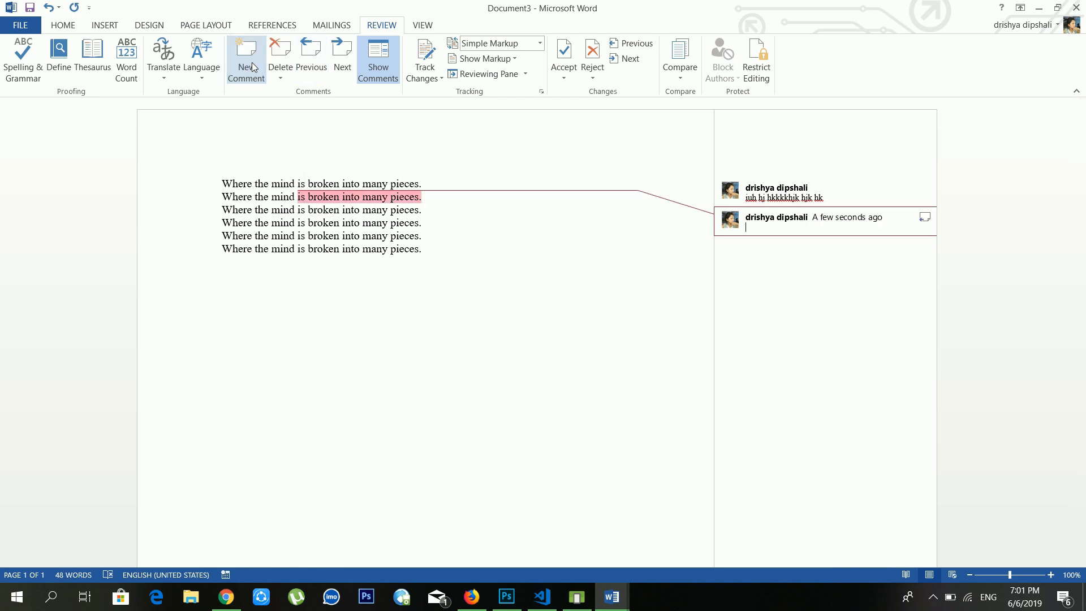
pyautogui.write('hjghjhj ghhjg jhj')
pyautogui.click(284, 197)
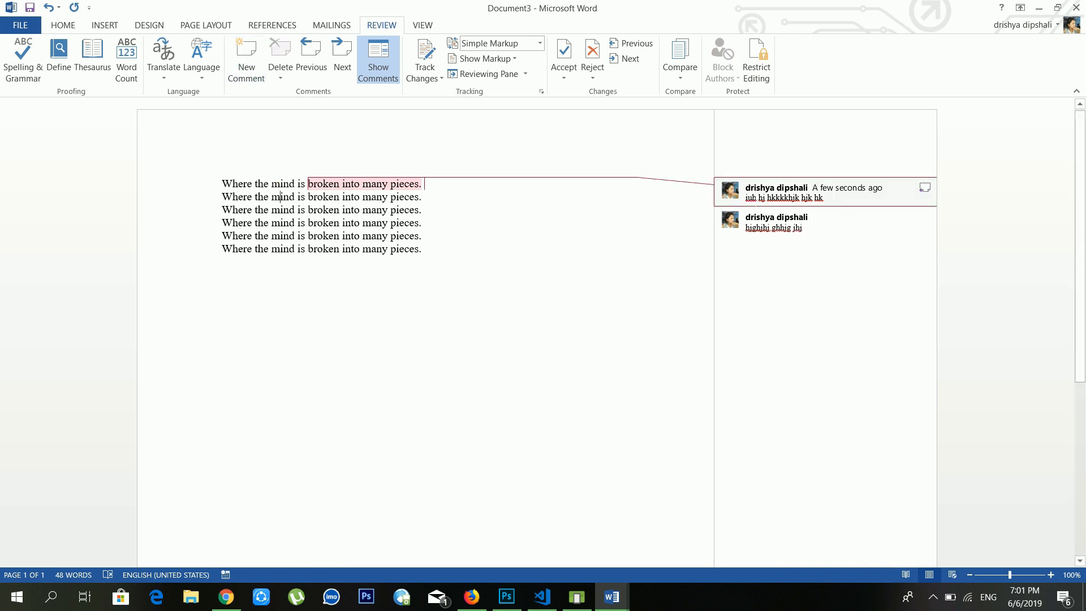
# Step: Hide and reshow the comments, then turn on Track Changes
pyautogui.click(425, 183)
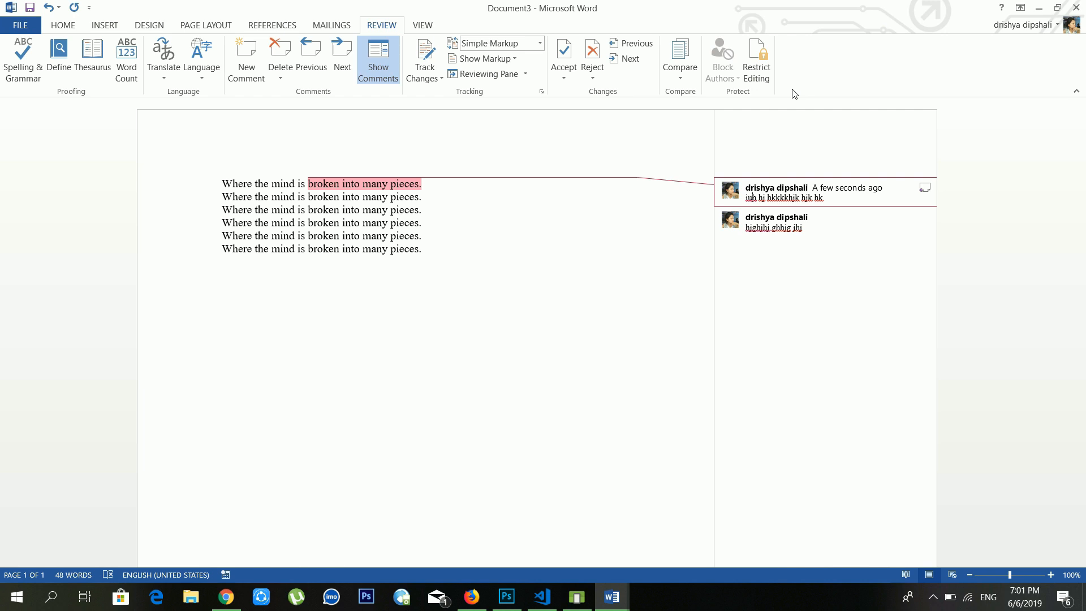
pyautogui.click(385, 56)
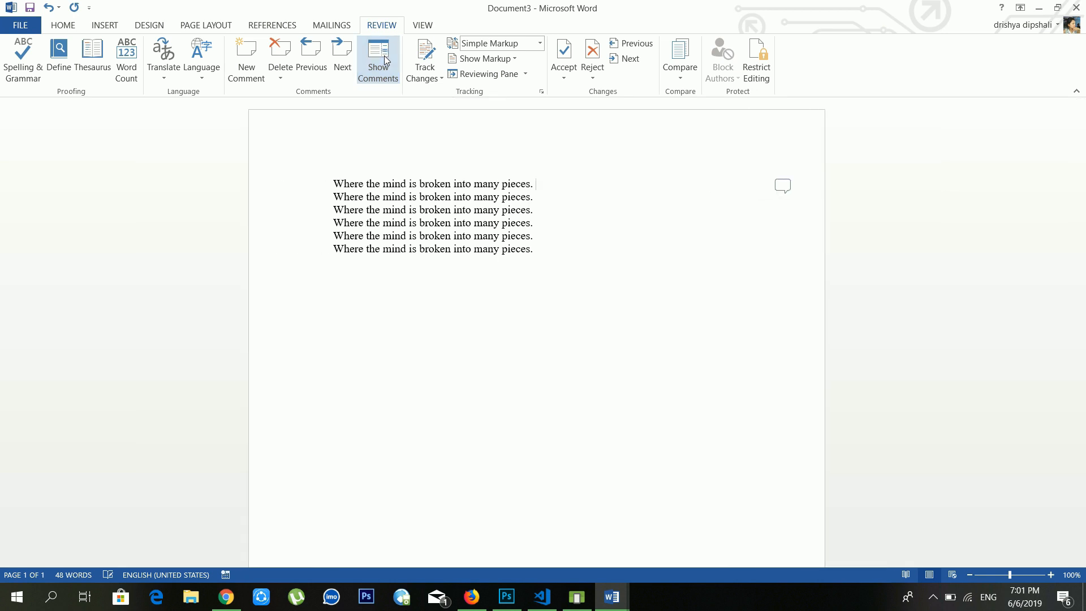
pyautogui.click(385, 55)
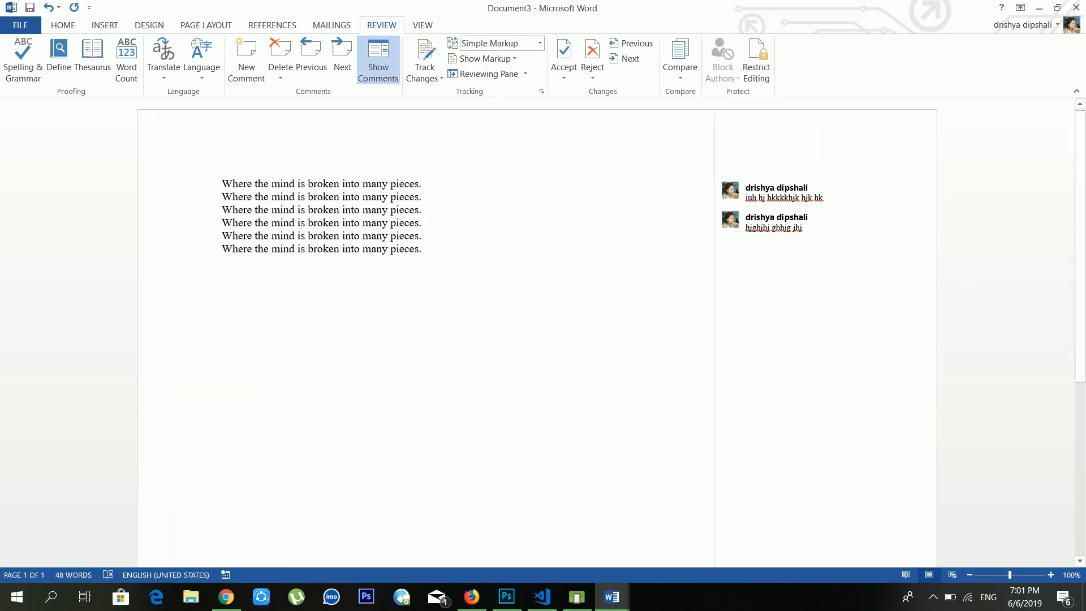
pyautogui.click(345, 237)
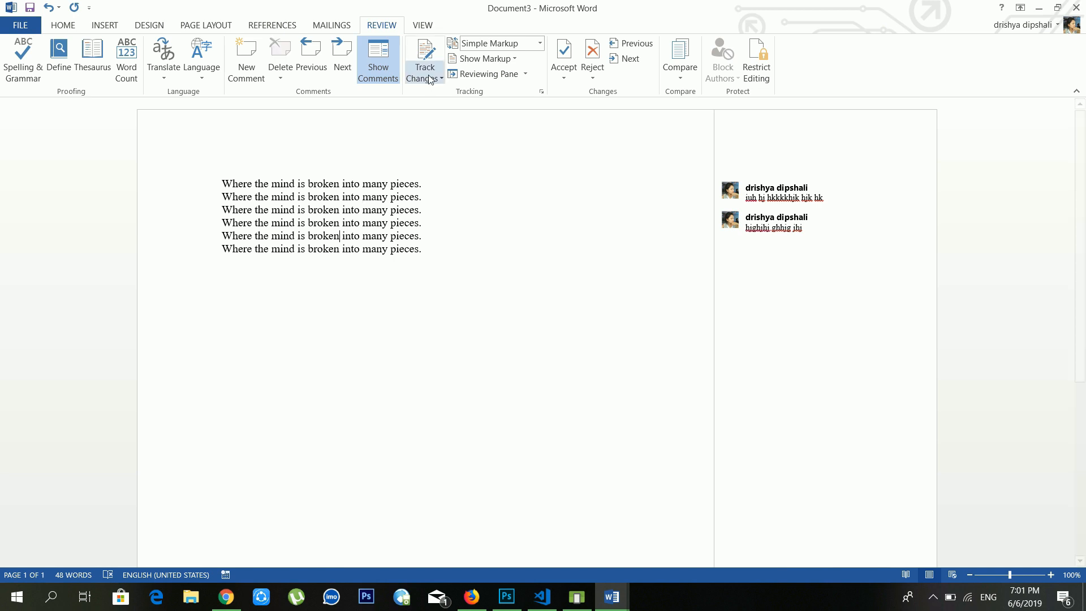
pyautogui.click(400, 257)
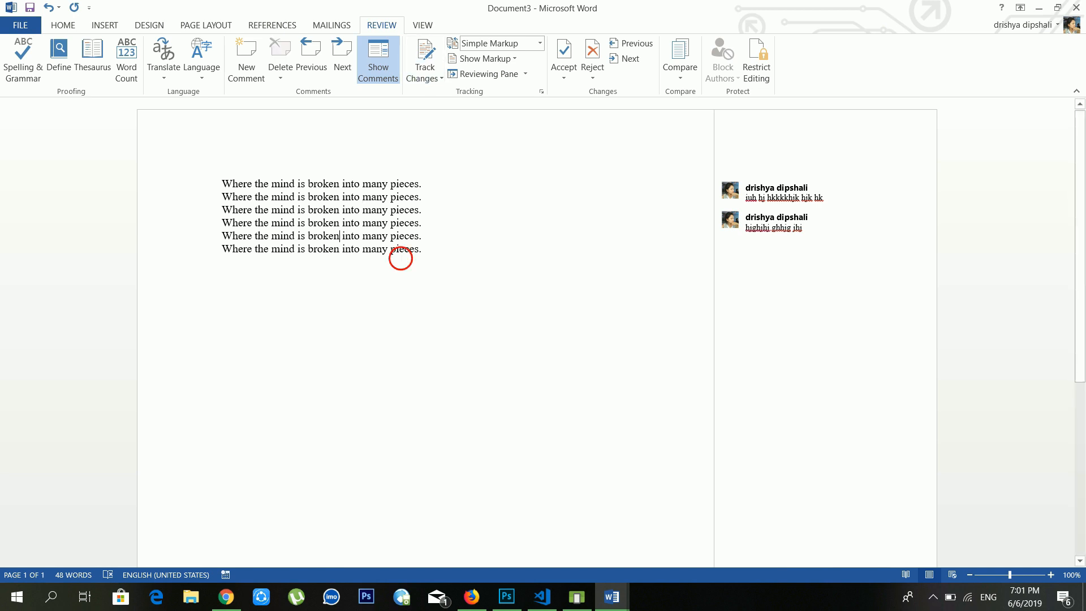
pyautogui.click(430, 67)
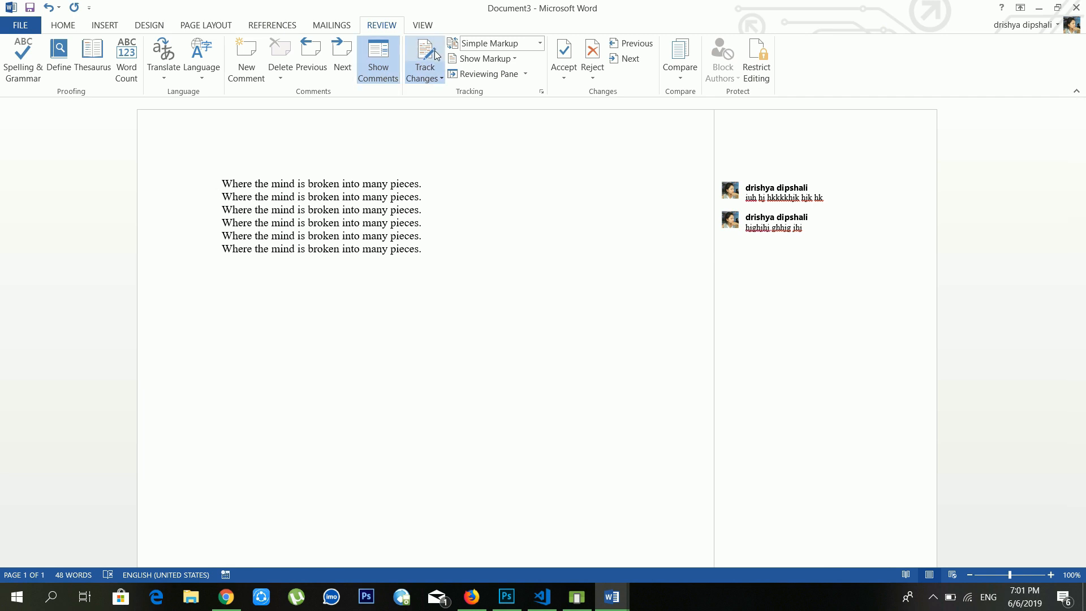
# Step: Enlarge the fourth line's font with four Grow Font clicks
pyautogui.click(318, 197)
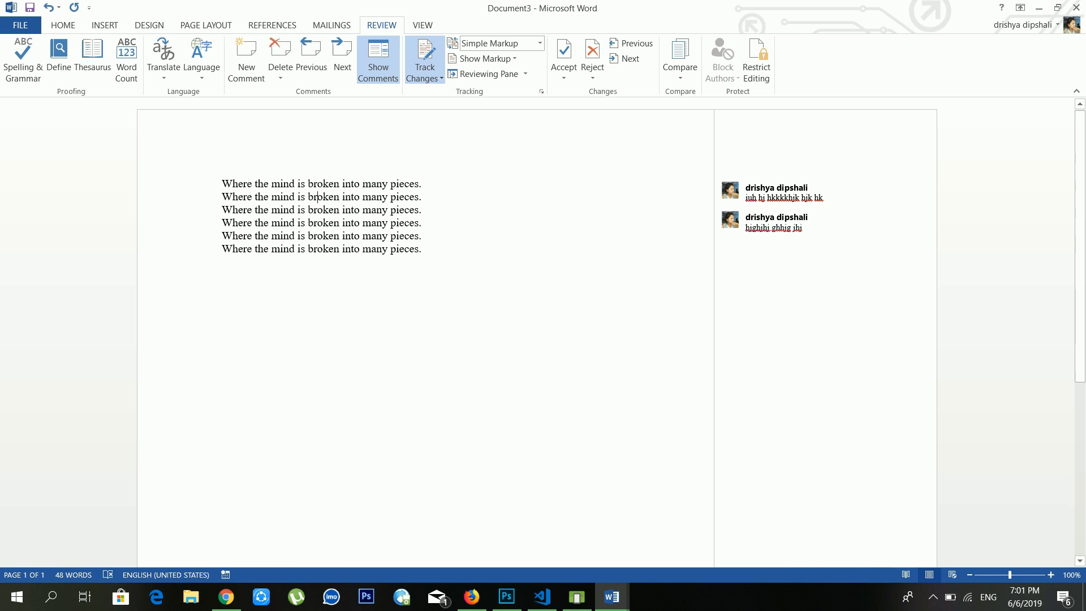
pyautogui.moveTo(419, 222); pyautogui.dragTo(221, 222)
pyautogui.click(350, 180)
pyautogui.click(350, 180)
pyautogui.click(349, 180)
pyautogui.click(350, 180)
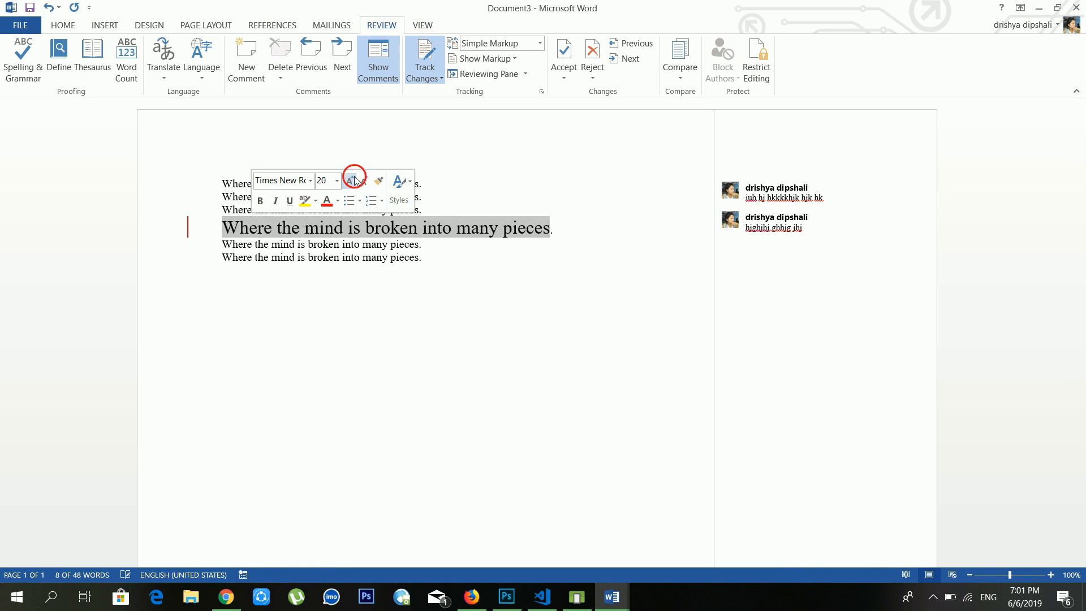
pyautogui.click(350, 181)
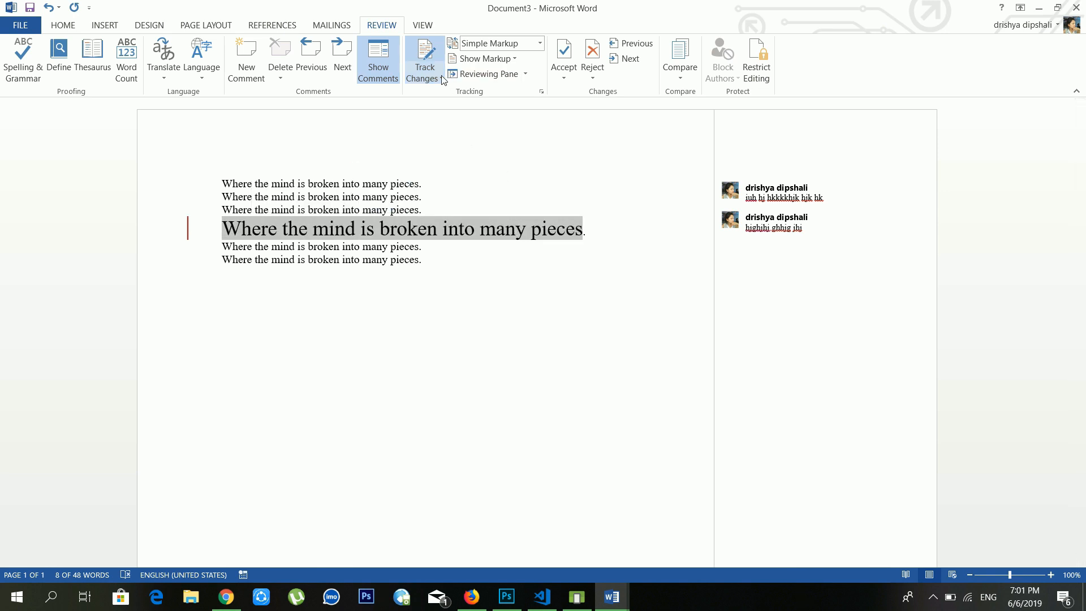
pyautogui.click(425, 63)
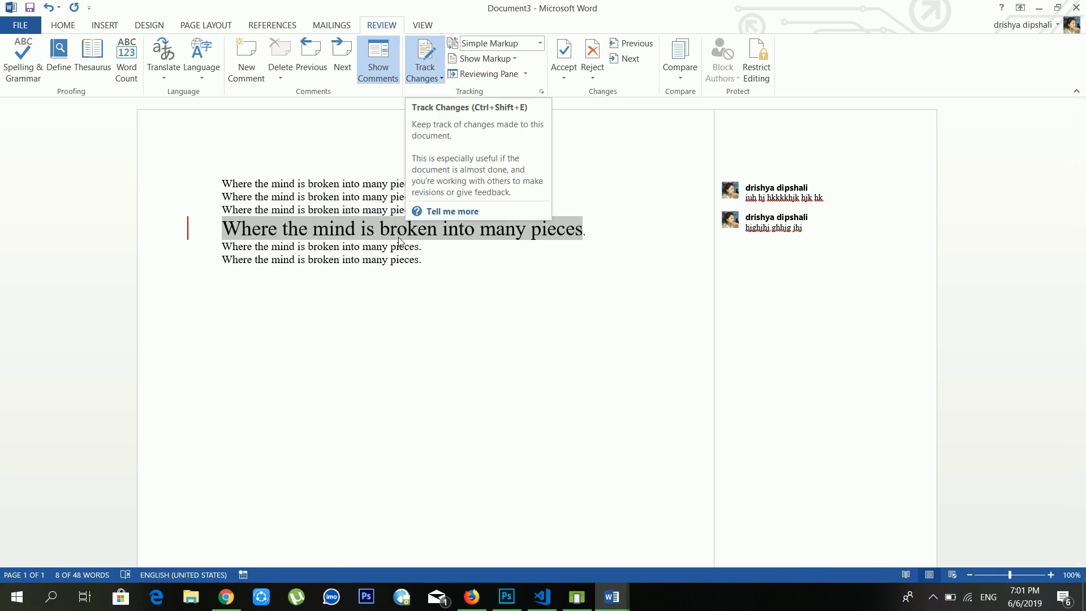
# Step: Make 'many pieces' on line 5 bold
pyautogui.moveTo(419, 247); pyautogui.dragTo(363, 247)
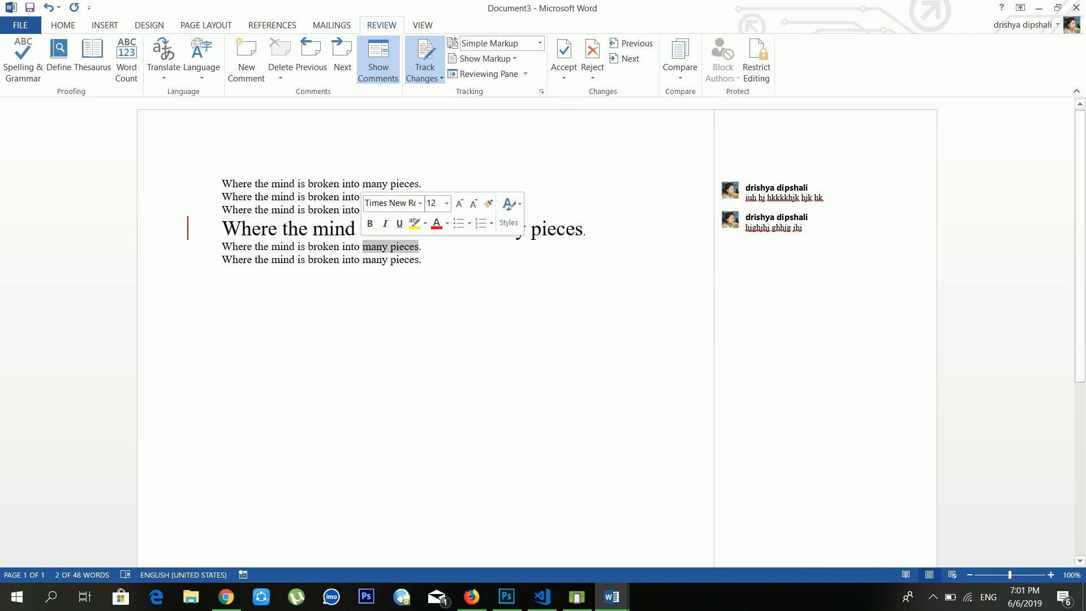
pyautogui.click(370, 224)
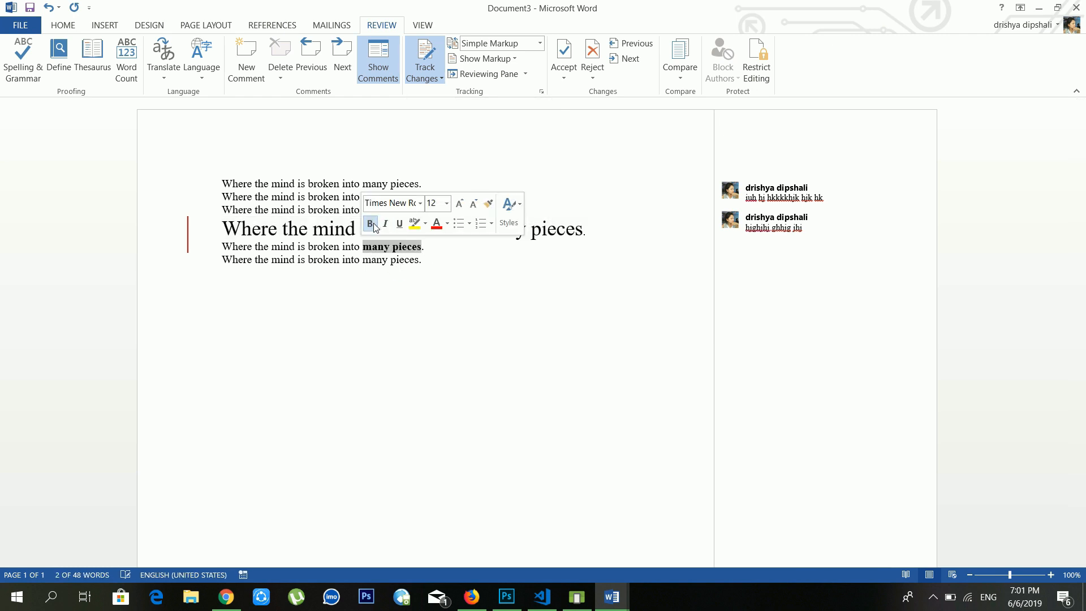
pyautogui.click(388, 250)
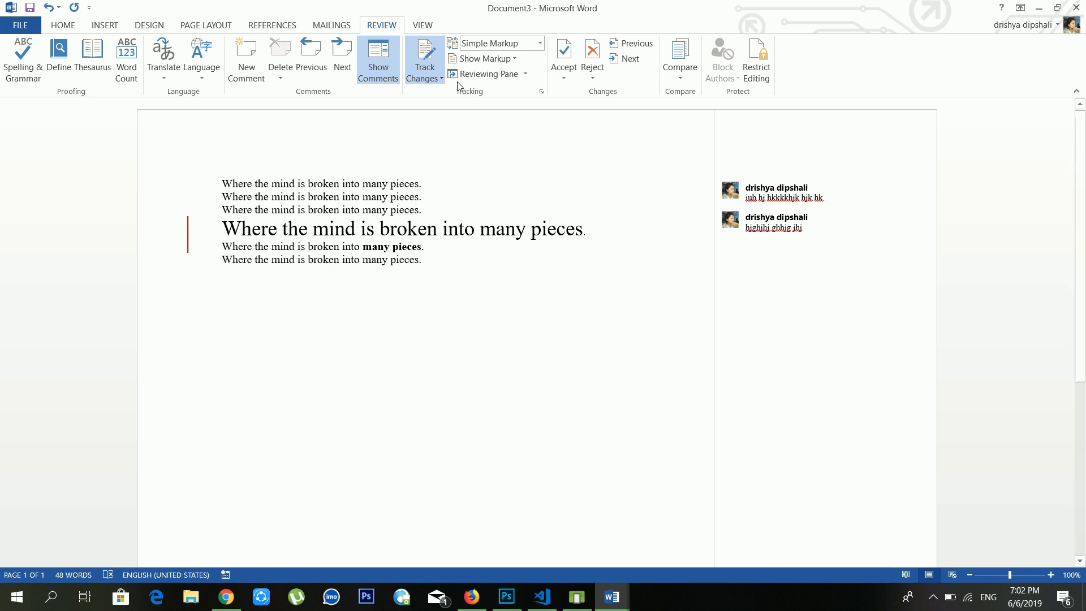
# Step: Switch the markup display through All Markup, No Markup and Original, finishing on All Markup
pyautogui.click(532, 45)
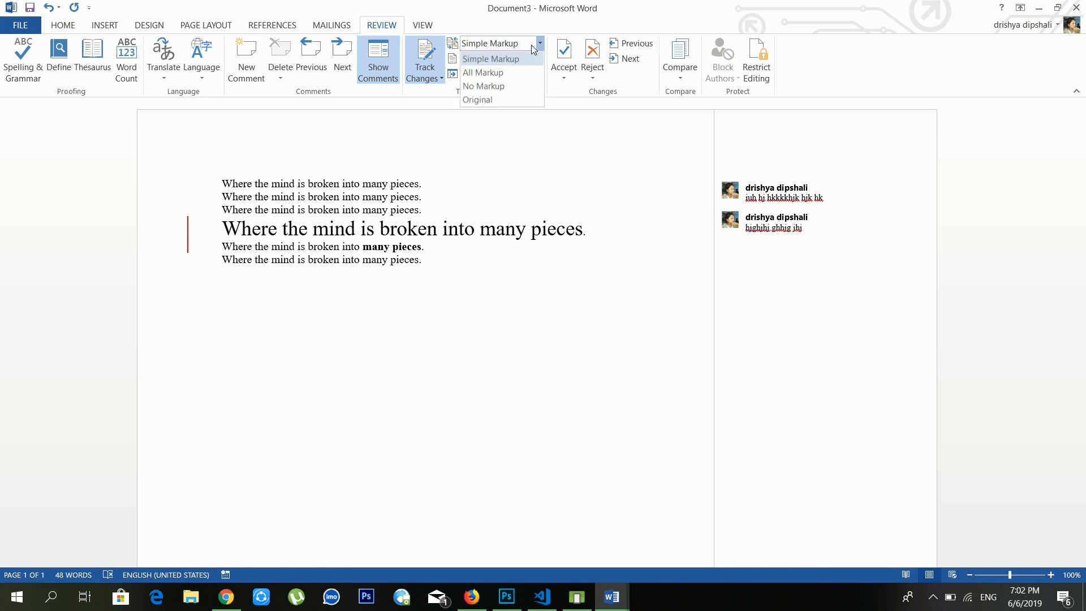
pyautogui.click(521, 72)
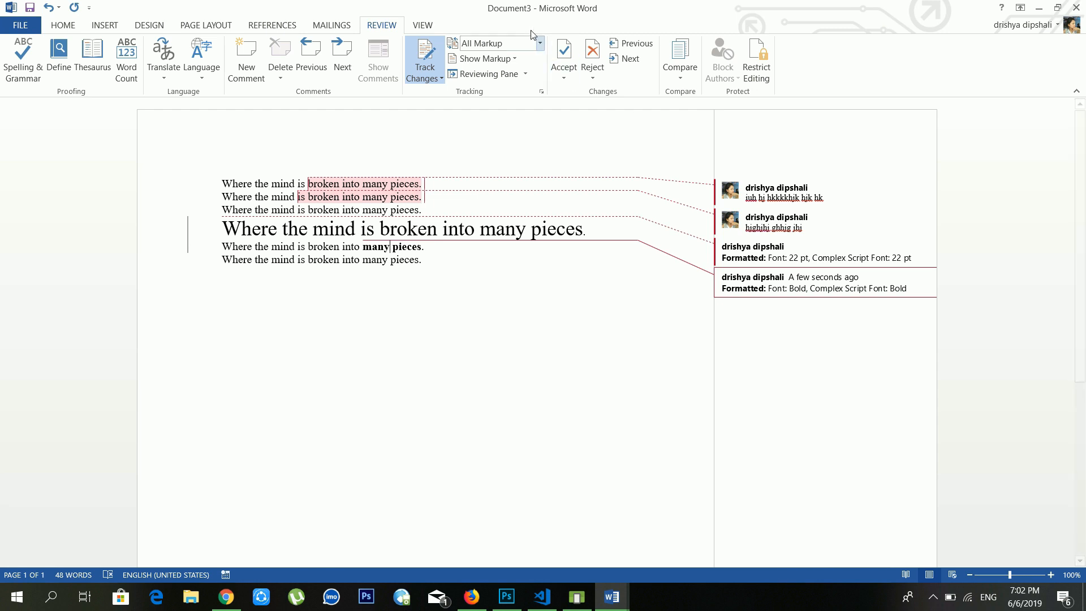
pyautogui.click(540, 45)
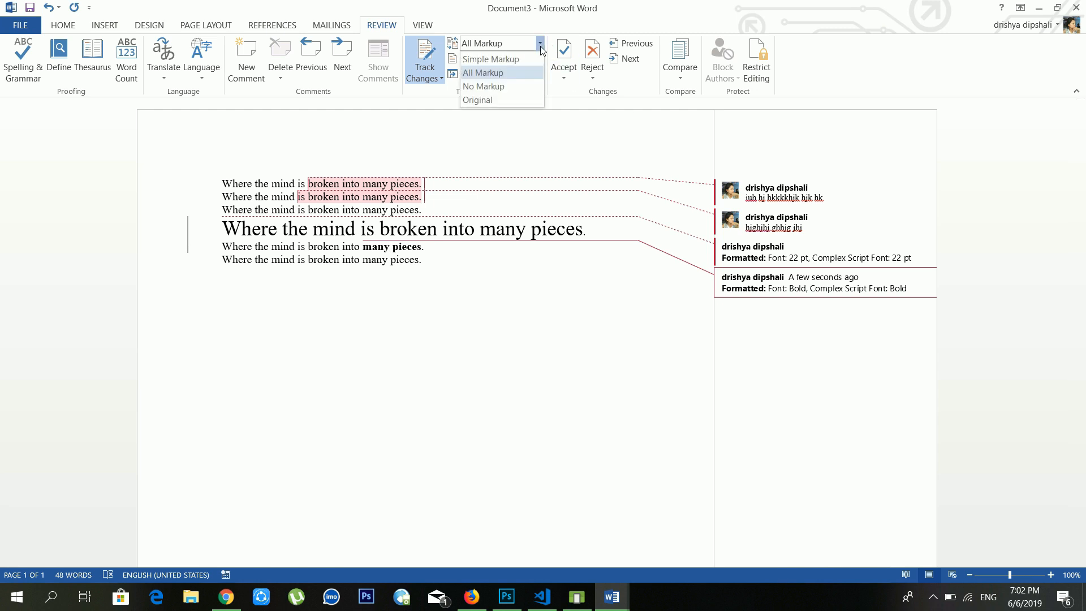
pyautogui.click(527, 86)
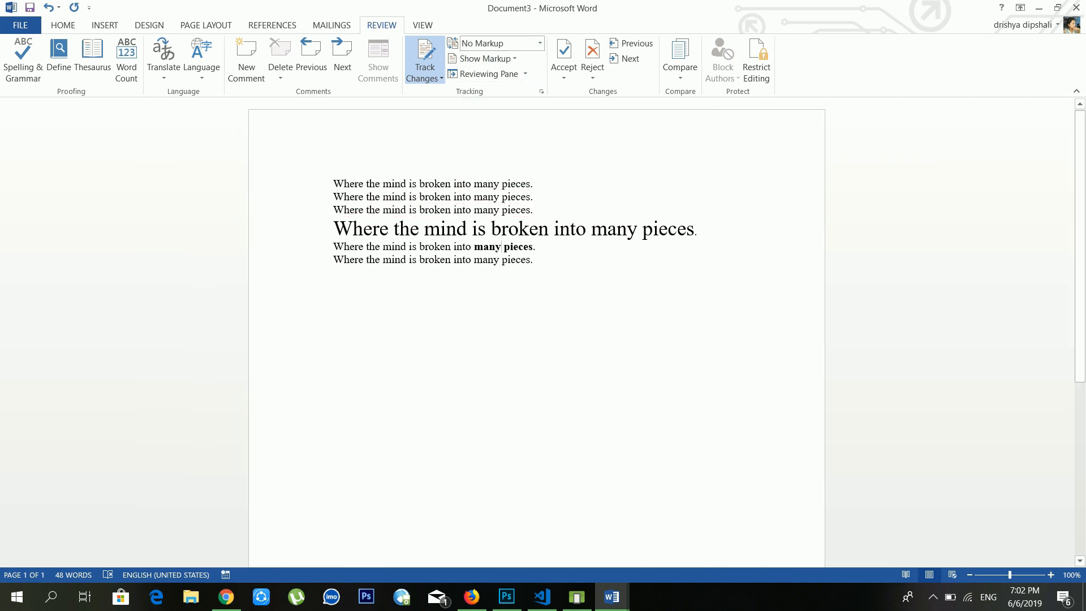
pyautogui.click(534, 45)
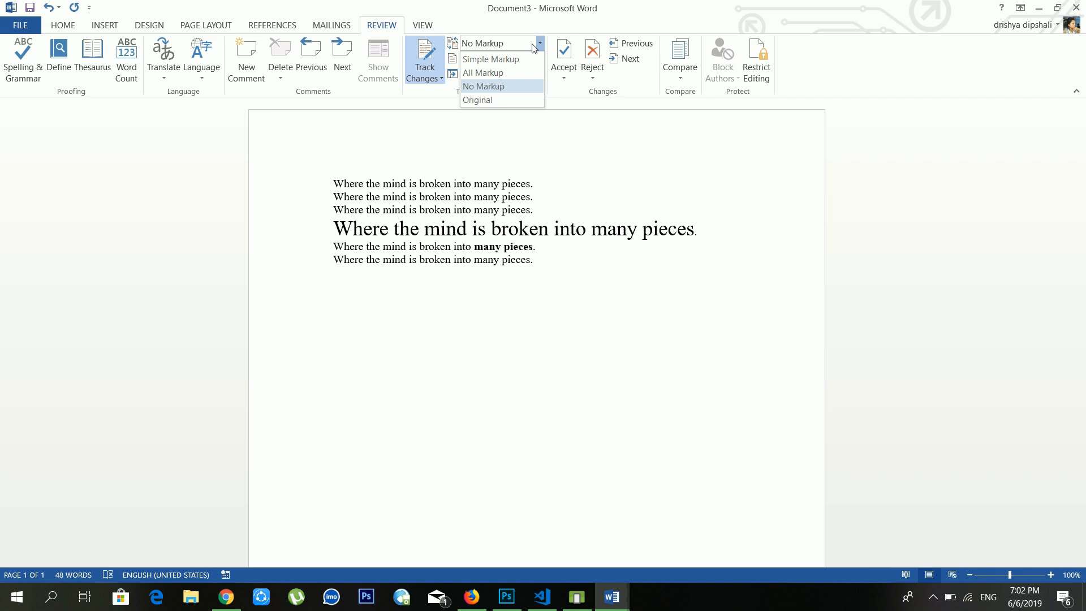
pyautogui.click(487, 100)
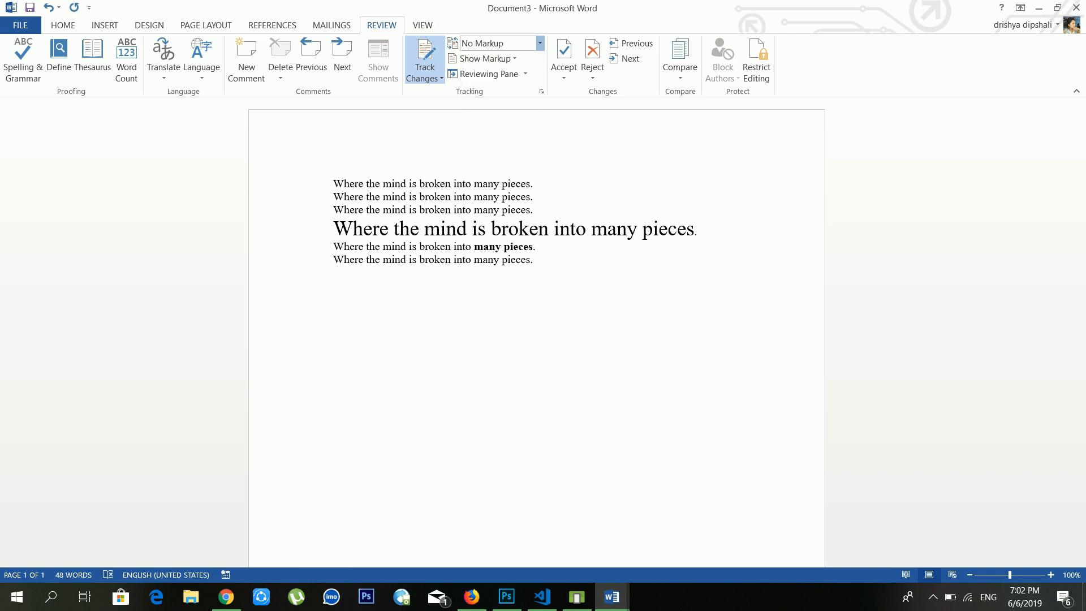
pyautogui.click(513, 58)
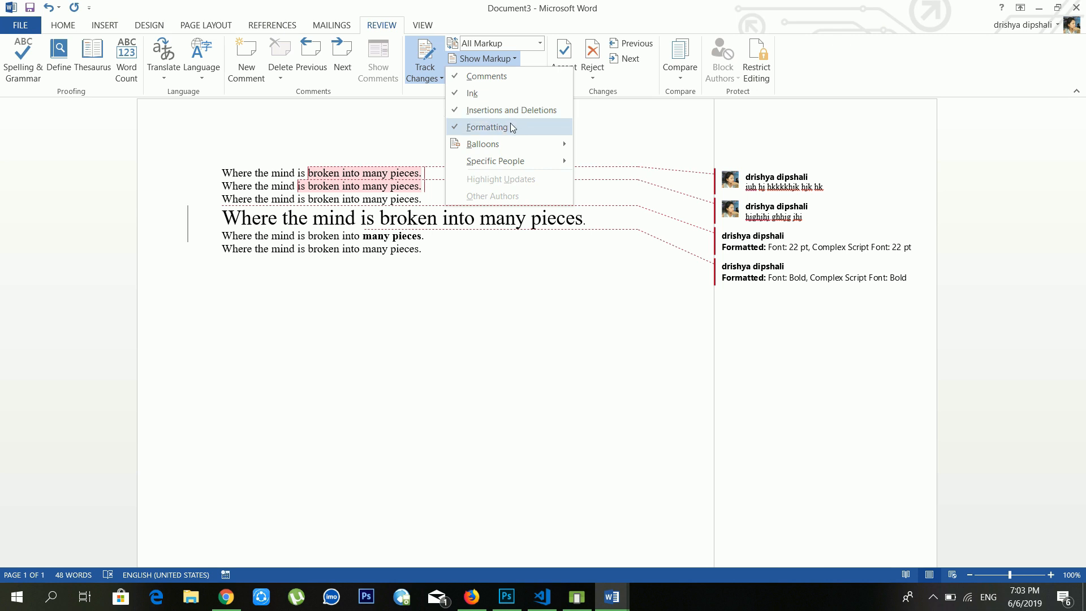
# Step: Toggle comments off and back on in Show Markup, then open and close the Reviewing Pane
pyautogui.click(492, 76)
pyautogui.click(499, 61)
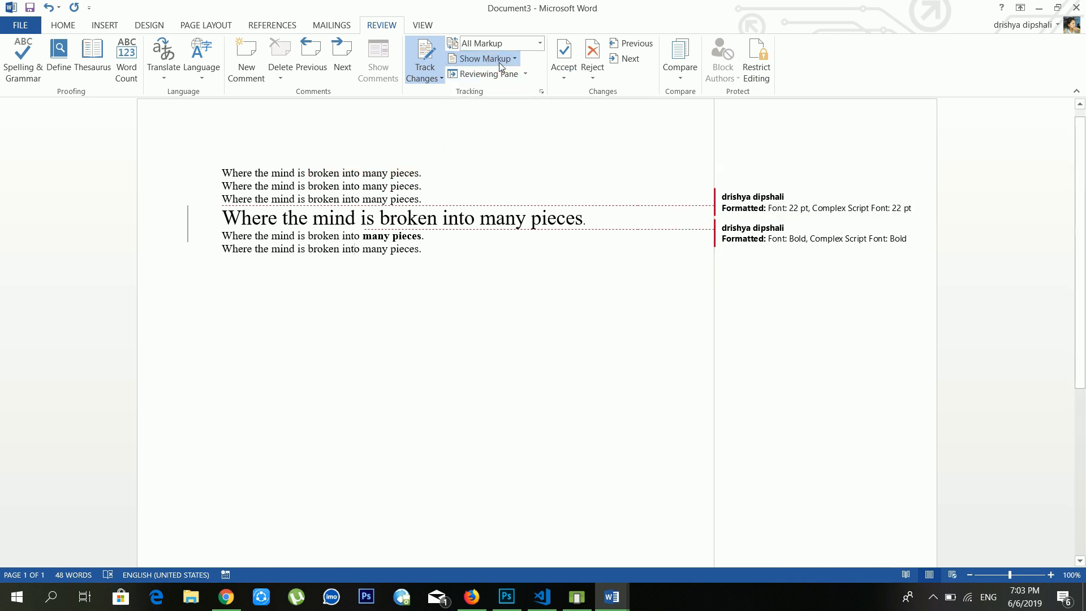
pyautogui.click(496, 75)
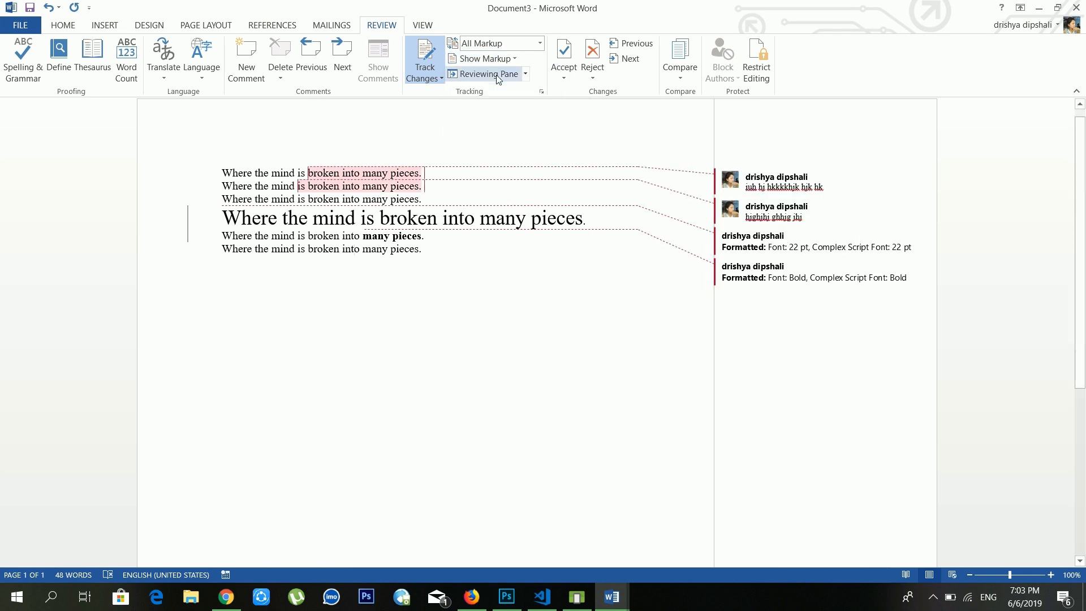
pyautogui.click(499, 58)
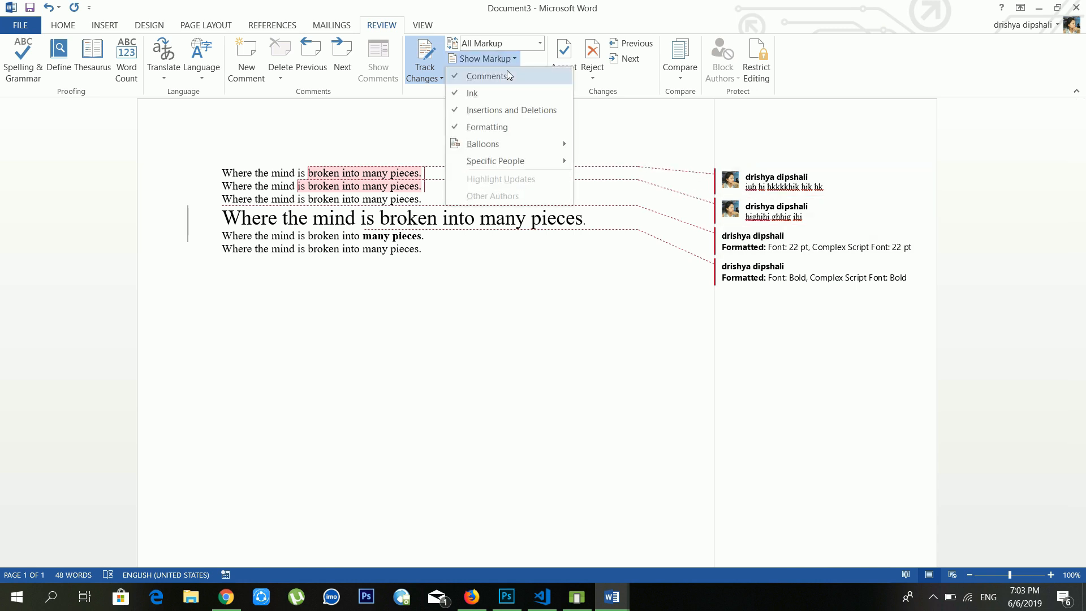
pyautogui.click(498, 75)
pyautogui.click(515, 60)
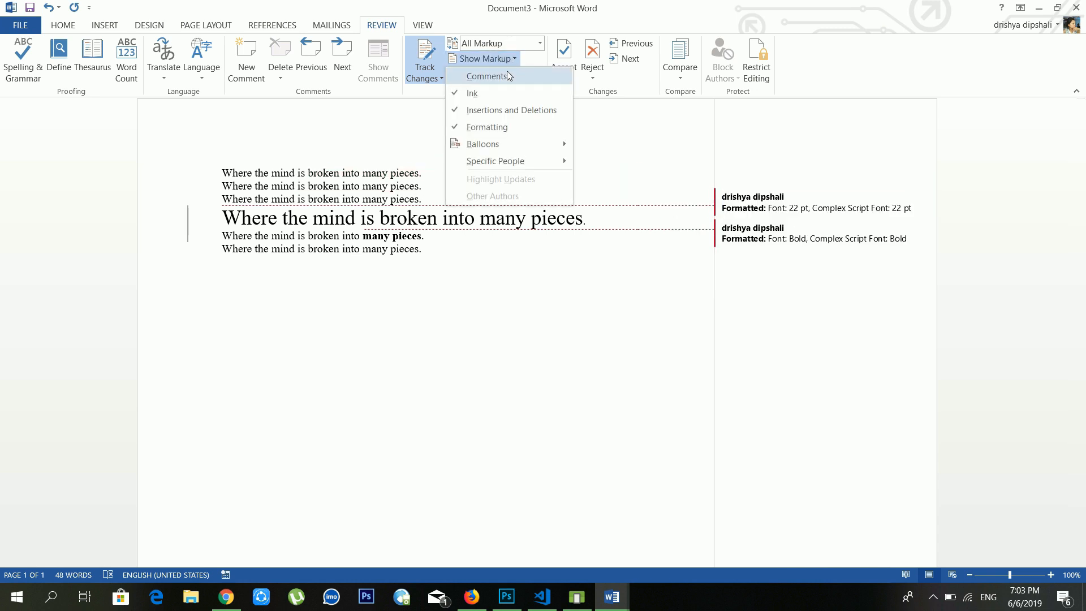
pyautogui.click(507, 72)
pyautogui.click(487, 74)
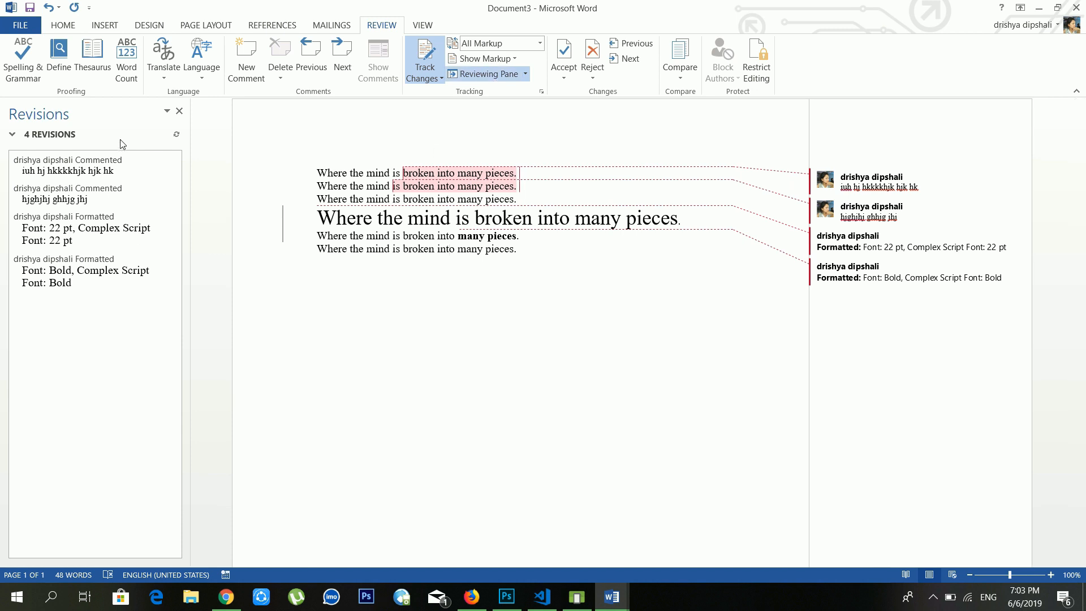
pyautogui.click(179, 111)
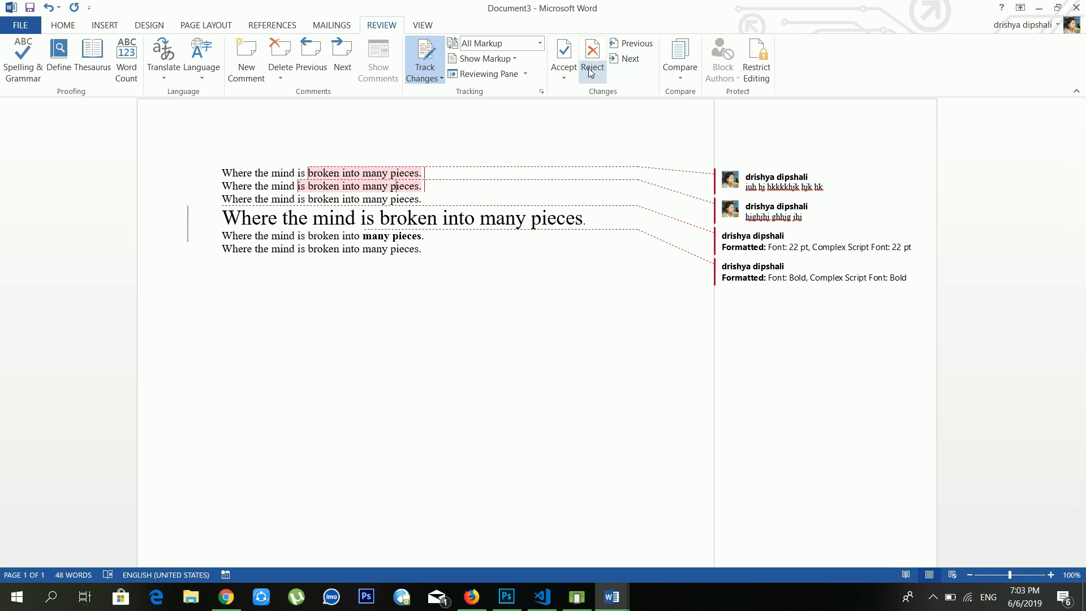
# Step: Reject the line 2 change and its comment, then accept the 22 pt size change and move on
pyautogui.click(762, 182)
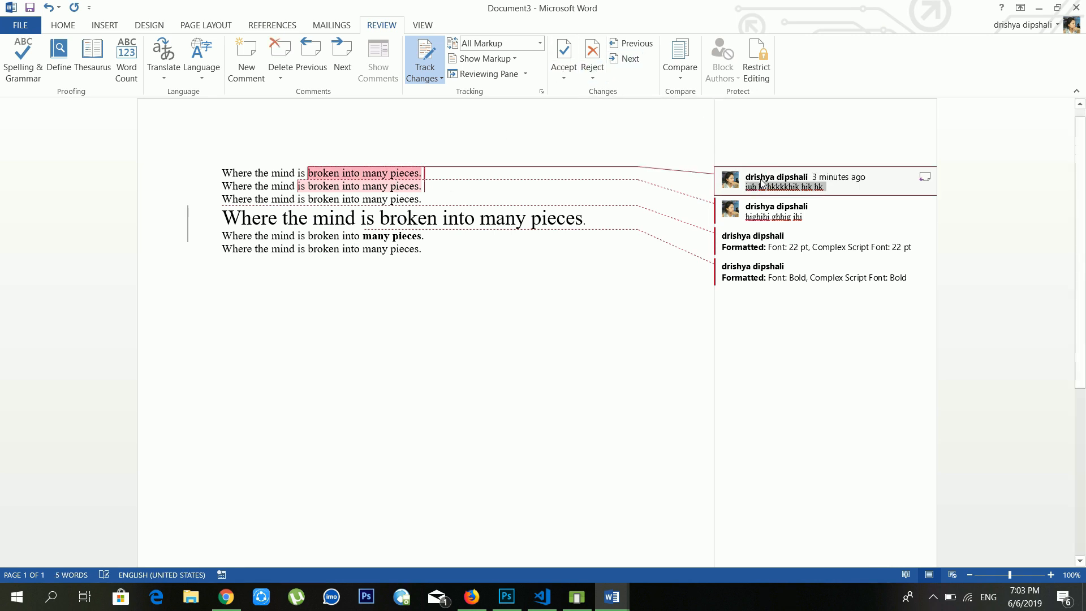
pyautogui.click(566, 52)
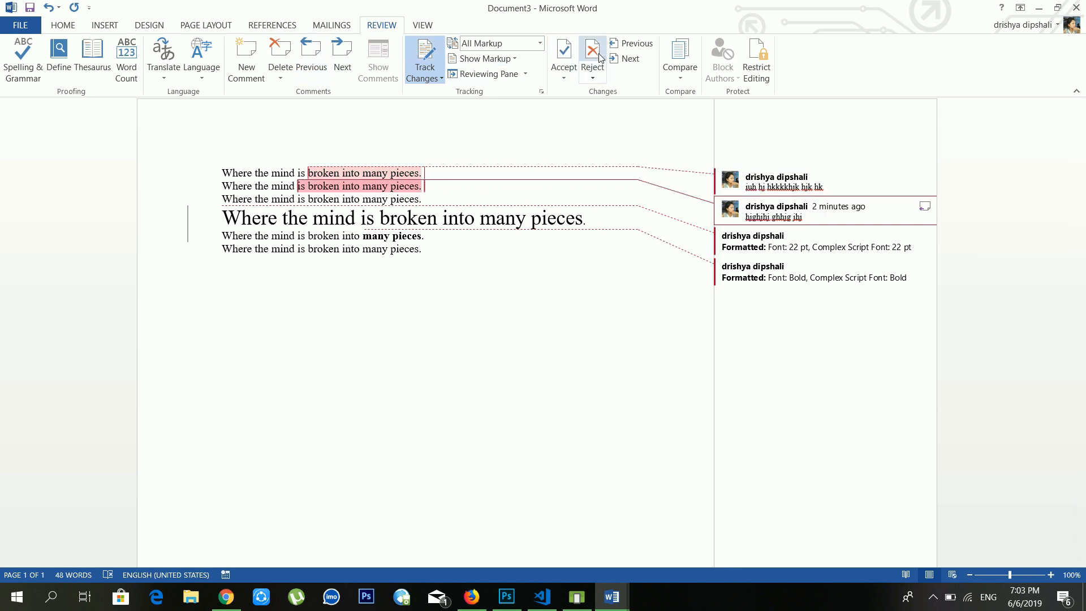
pyautogui.click(593, 52)
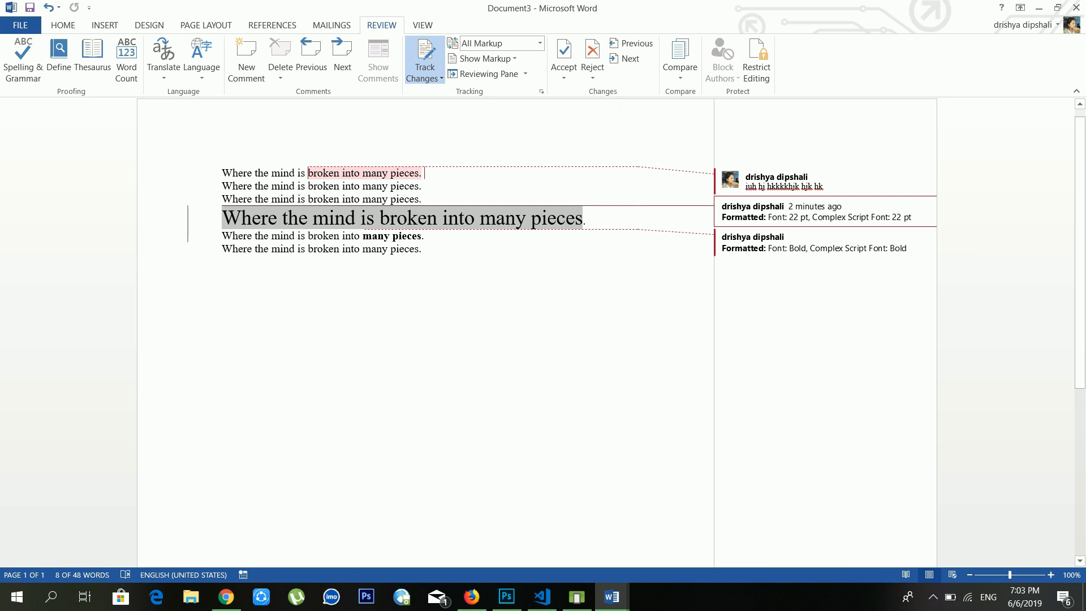
pyautogui.click(563, 76)
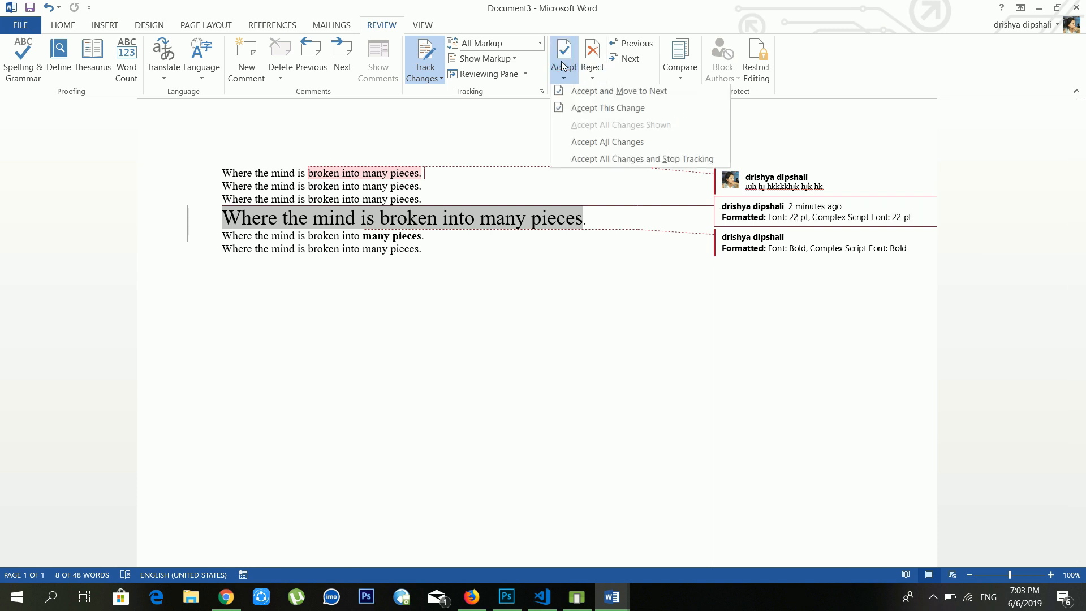
pyautogui.click(580, 91)
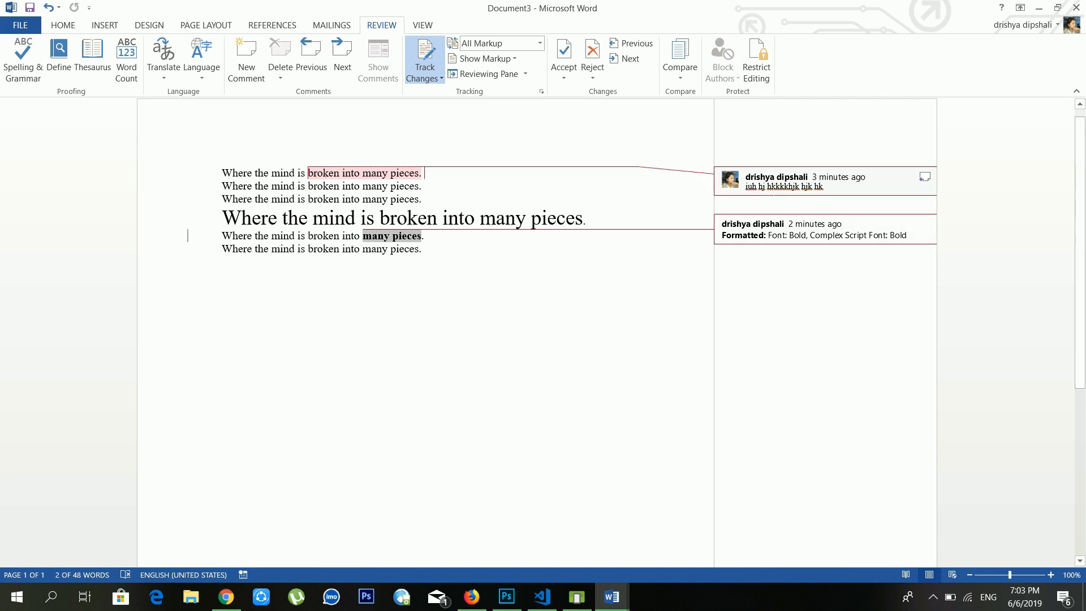
pyautogui.click(562, 209)
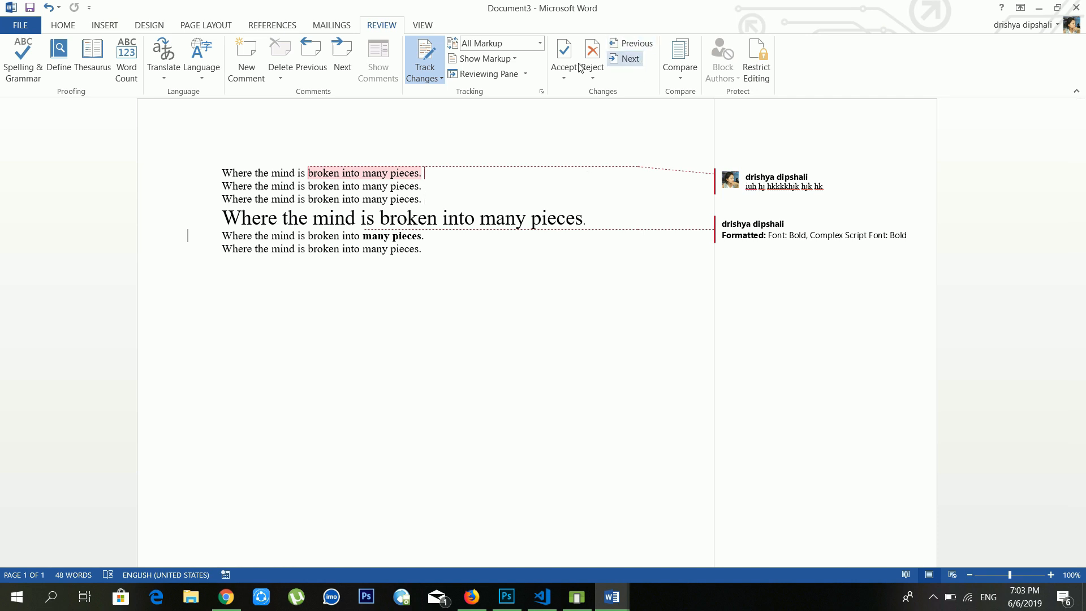
# Step: Start Compare Documents and load barmuda as the original document
pyautogui.click(685, 78)
pyautogui.click(440, 243)
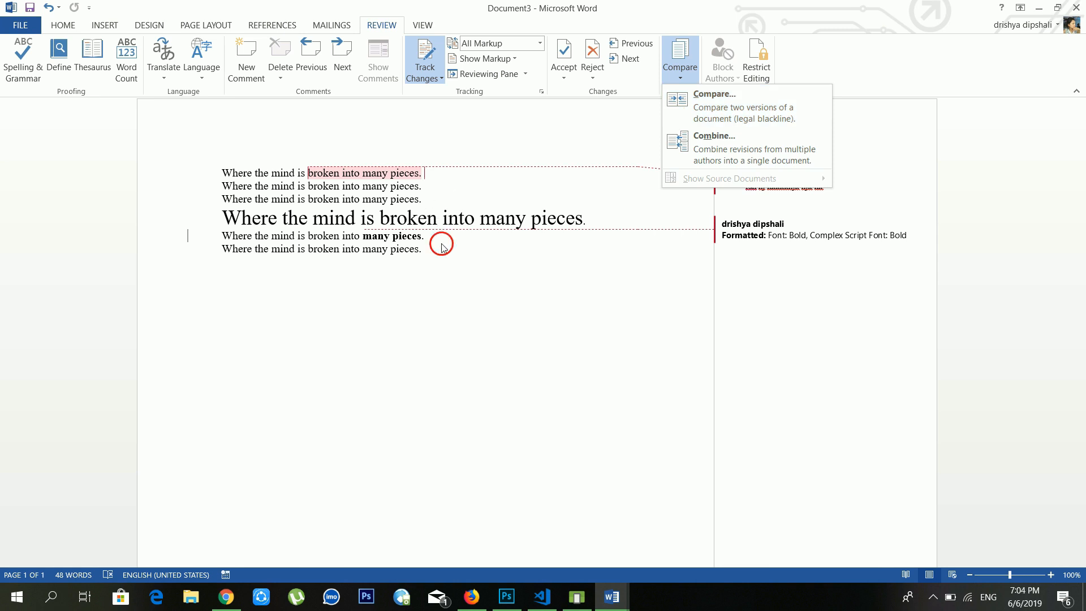
pyautogui.click(685, 77)
pyautogui.click(693, 107)
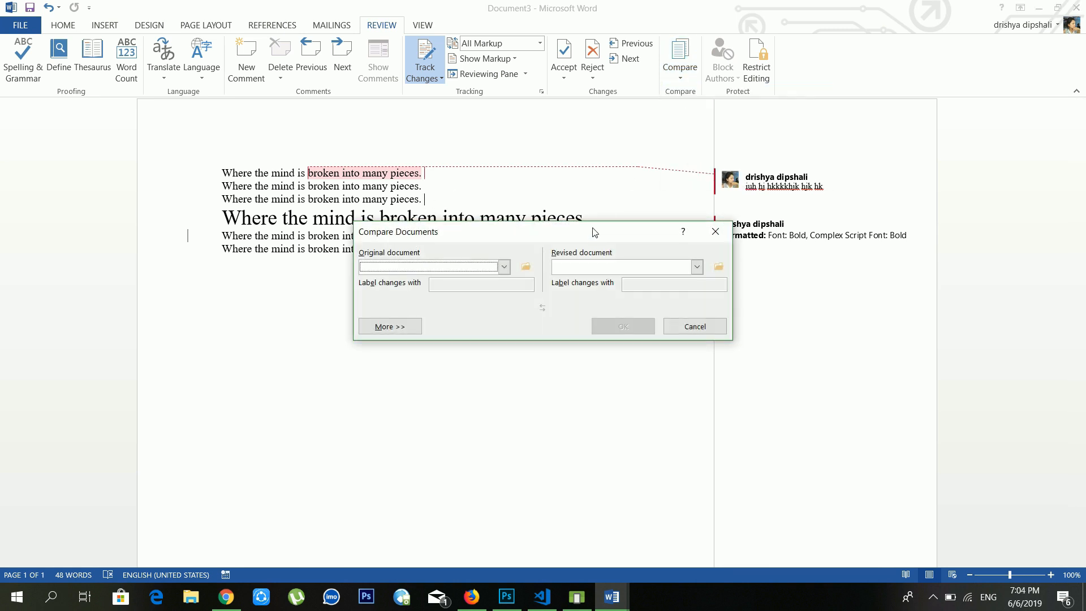
pyautogui.click(528, 269)
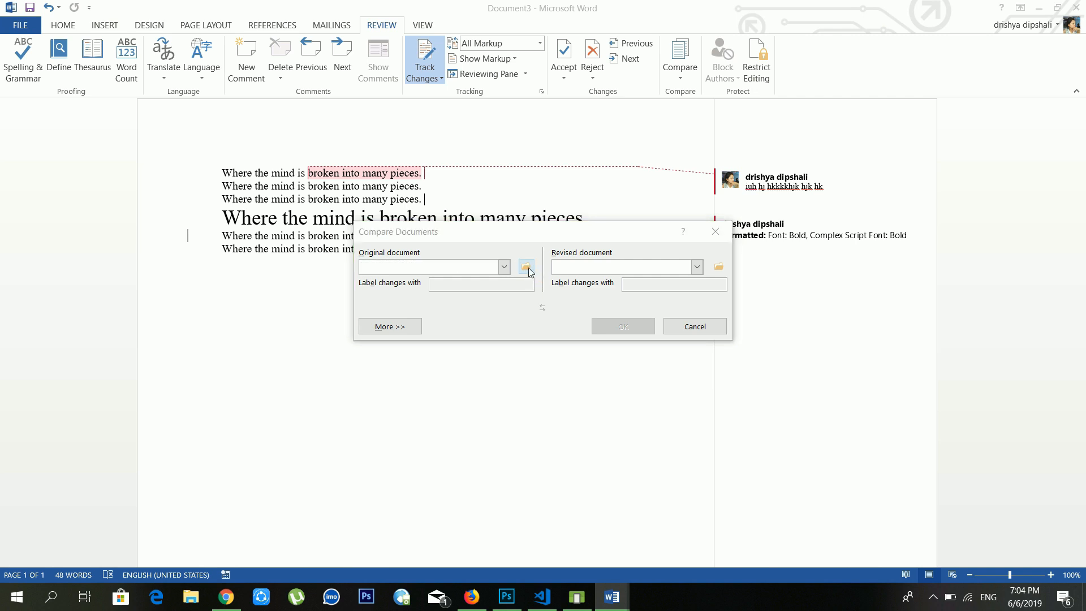
pyautogui.scroll(-15, 544, 340)
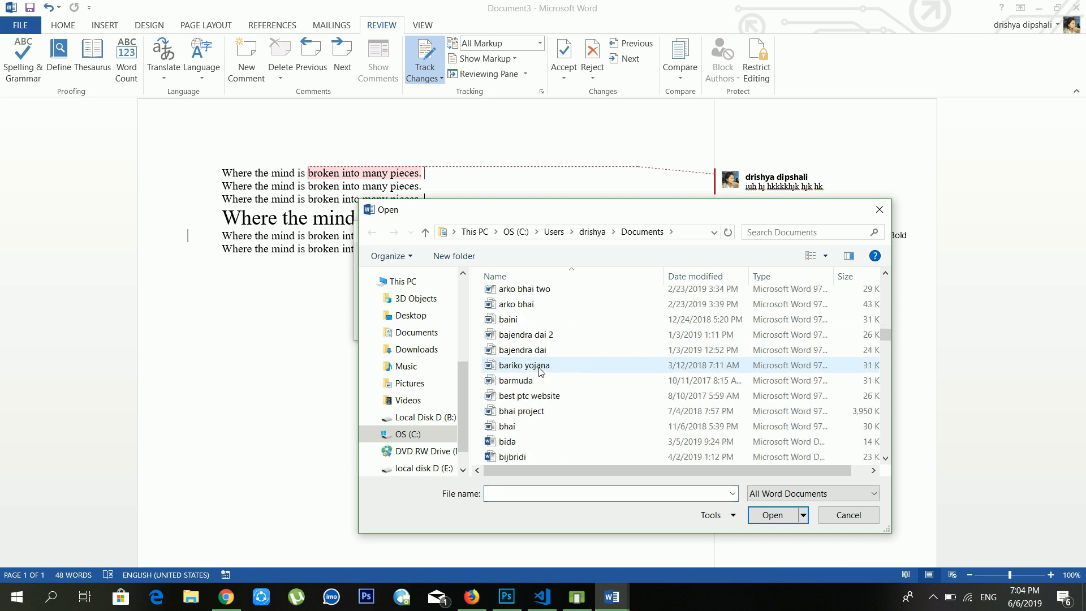
pyautogui.click(541, 368)
pyautogui.click(520, 381)
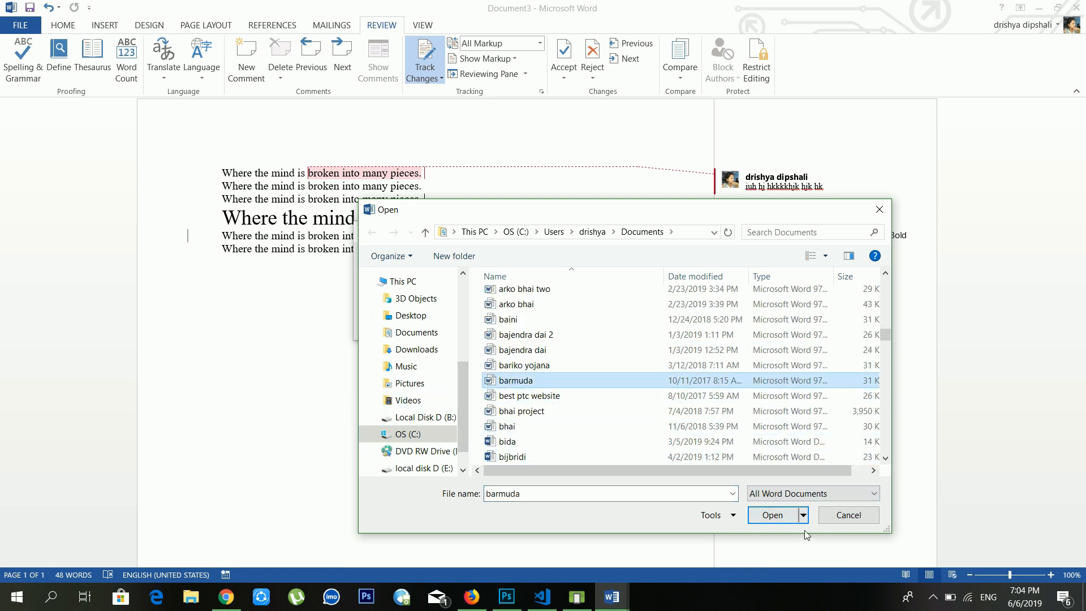
pyautogui.click(772, 515)
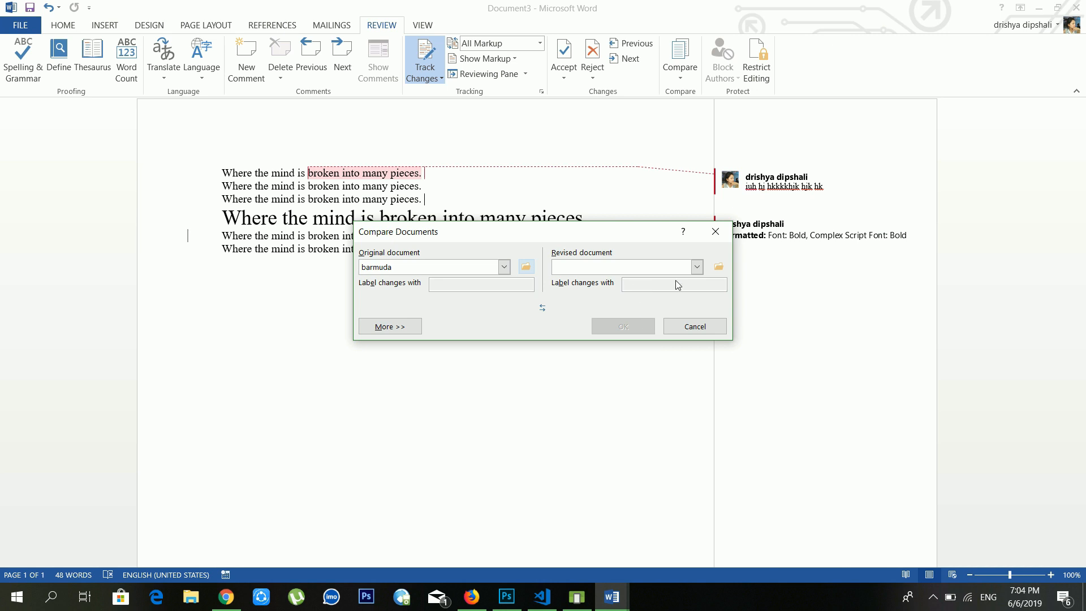
# Step: Set 'Css code for border' as the revised document and run the comparison
pyautogui.click(719, 266)
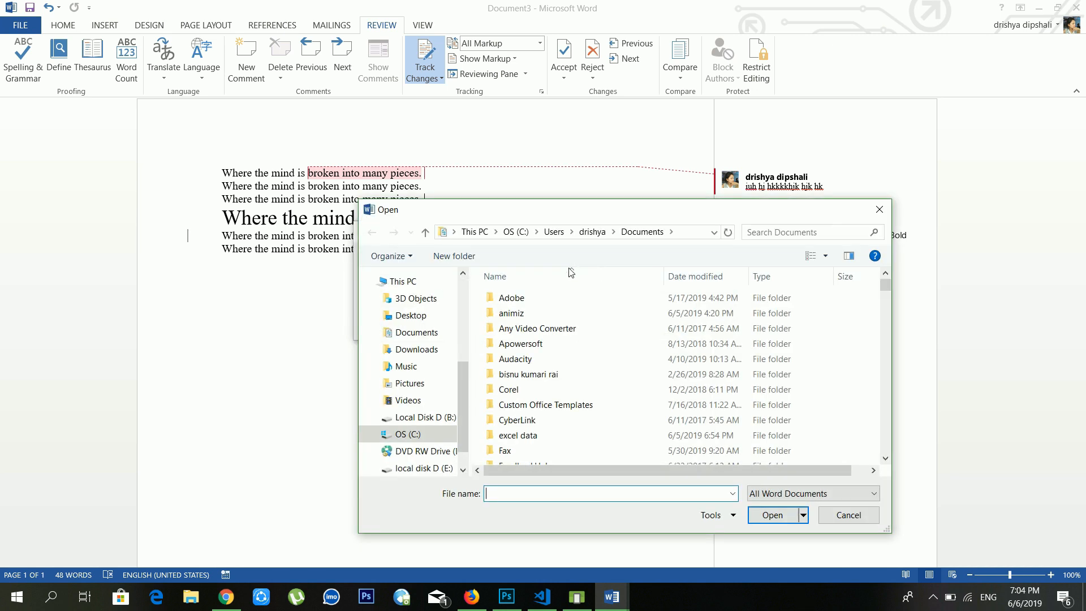
pyautogui.scroll(-15, 596, 396)
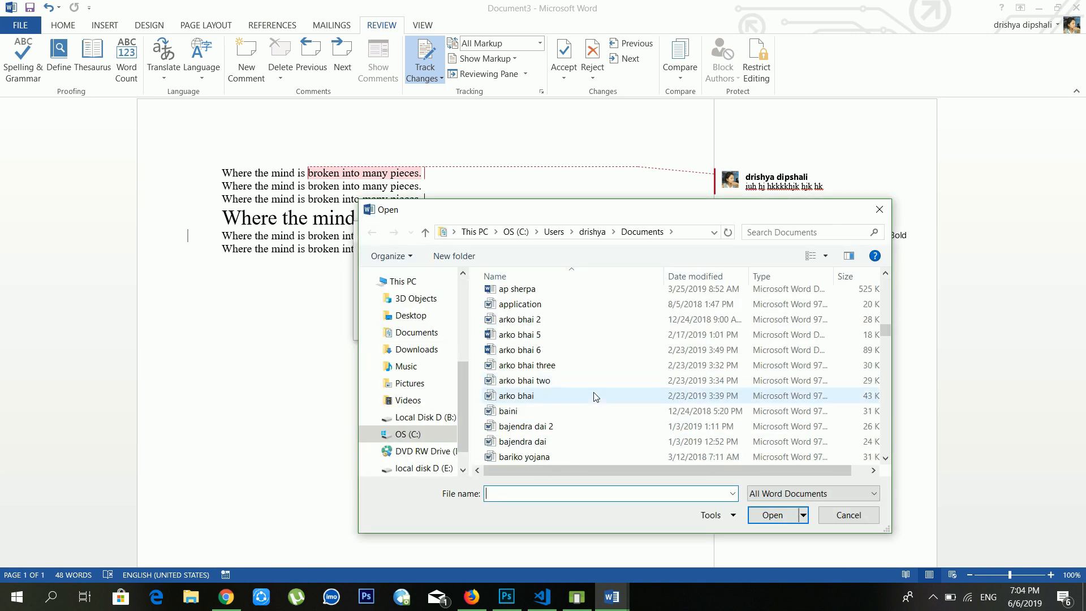
pyautogui.scroll(-7, 595, 396)
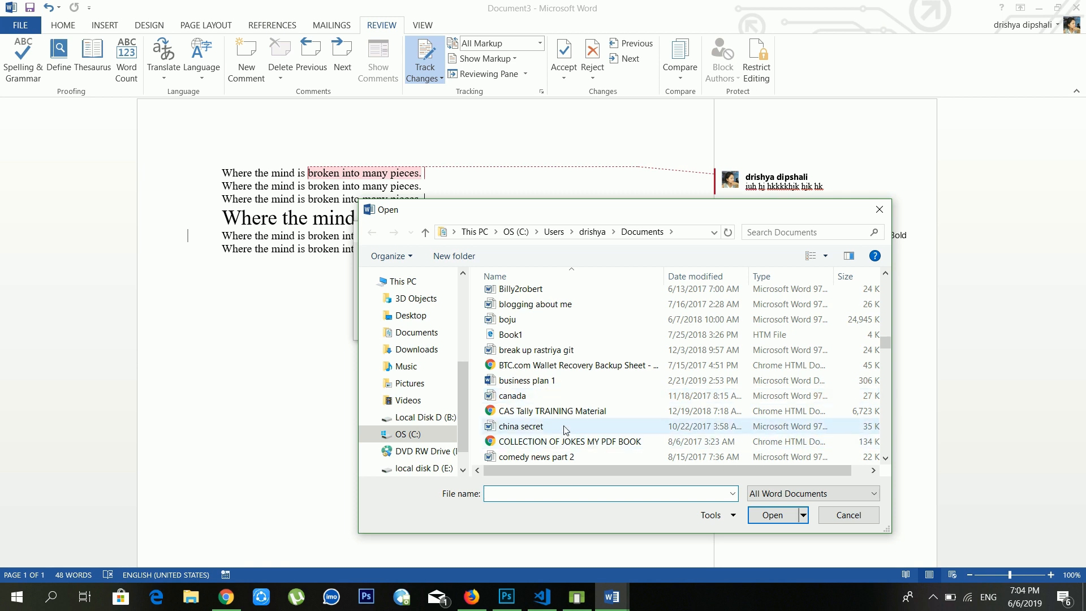
pyautogui.scroll(-3, 566, 430)
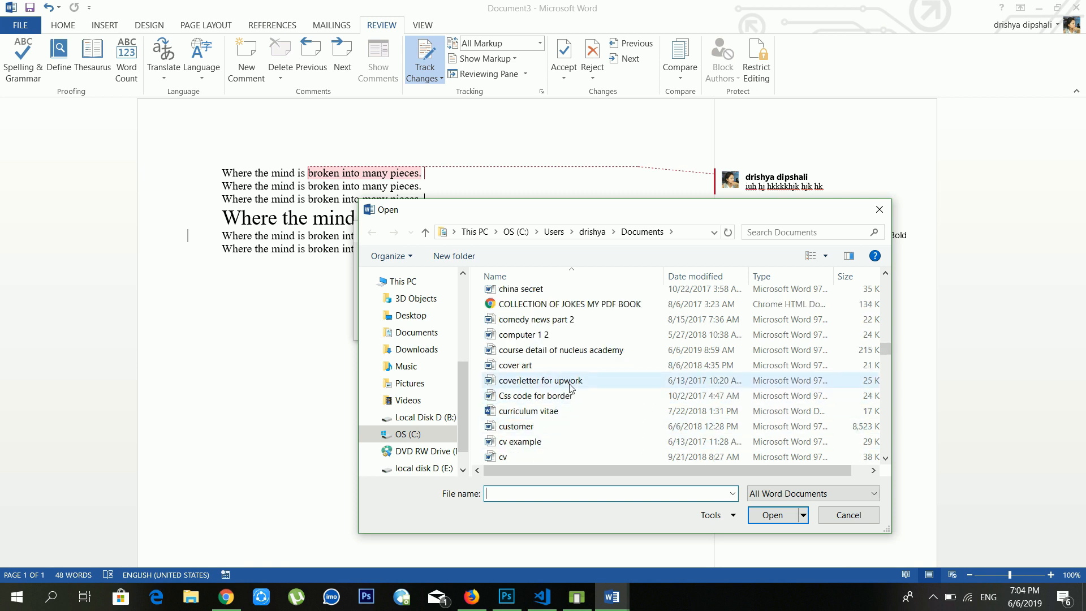
pyautogui.click(567, 399)
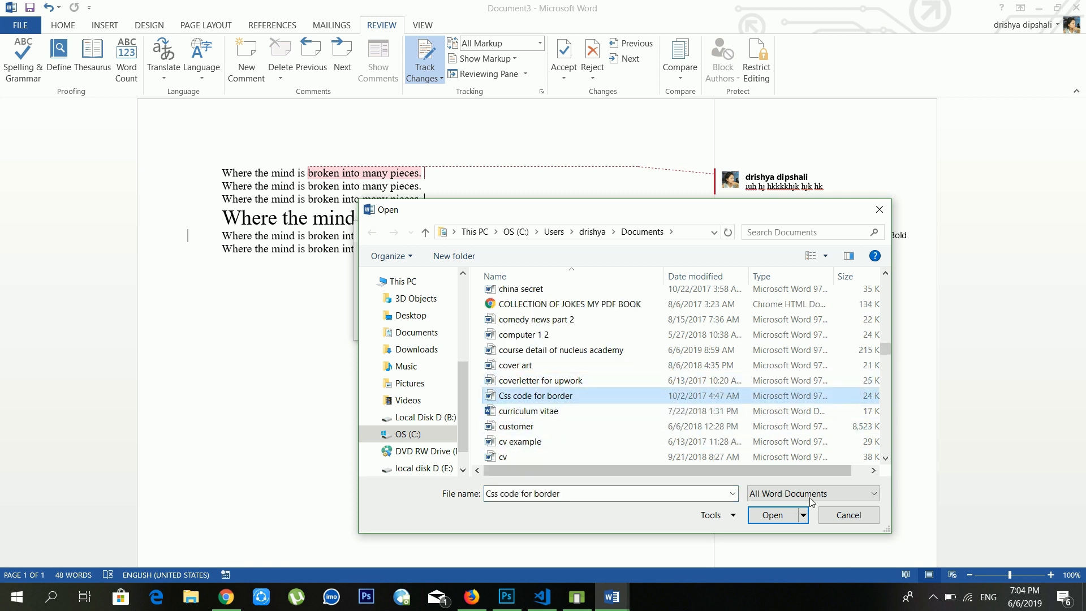
pyautogui.click(773, 518)
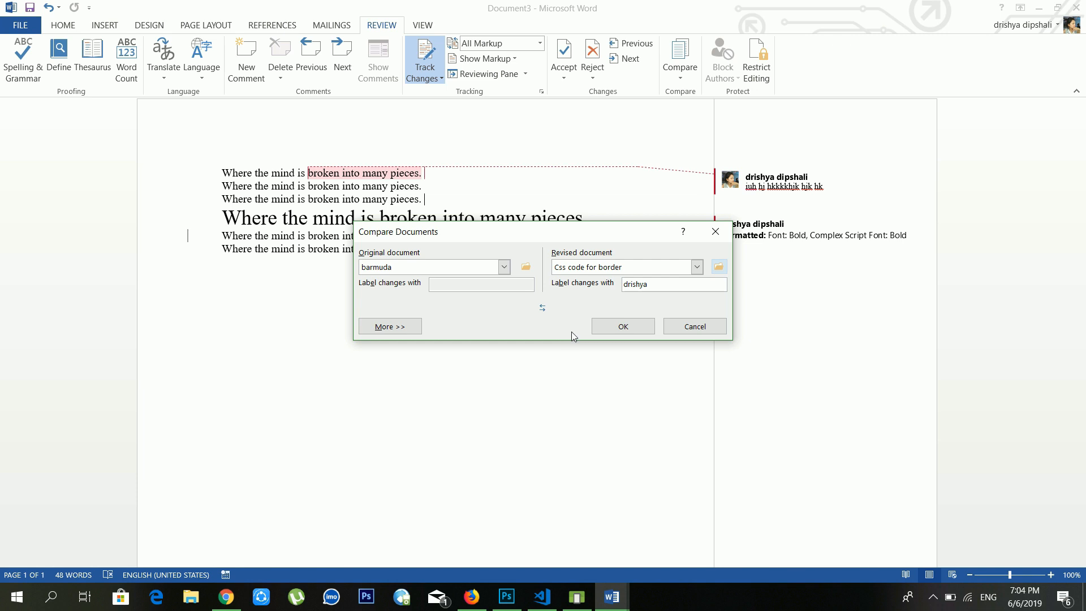
pyautogui.click(613, 328)
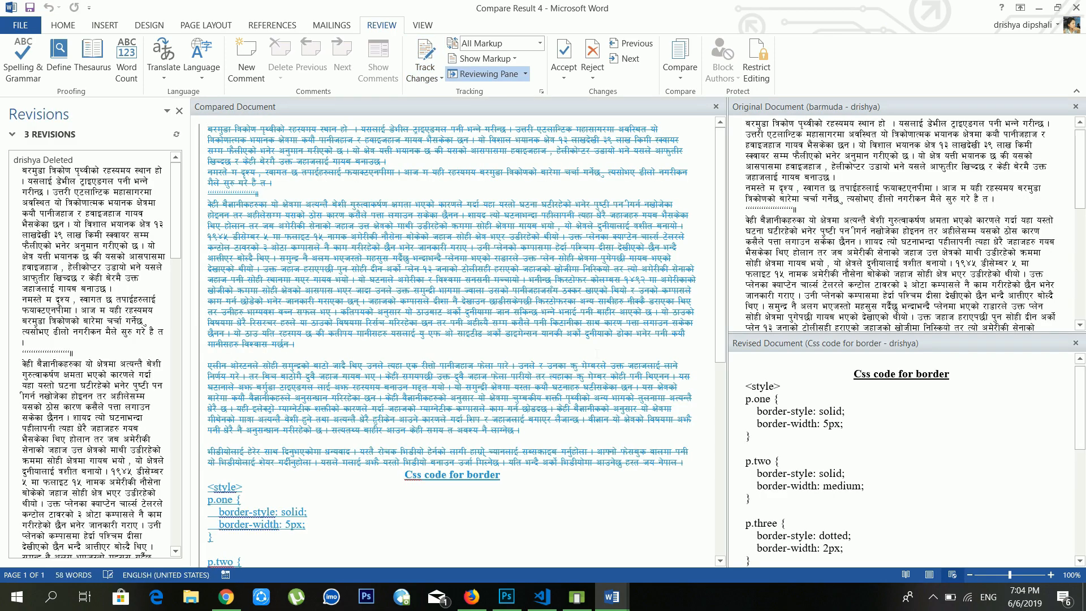
# Step: Review Compare Result 4, then close the Original/Revised source panes and the Revisions pane
pyautogui.scroll(-4, 453, 340)
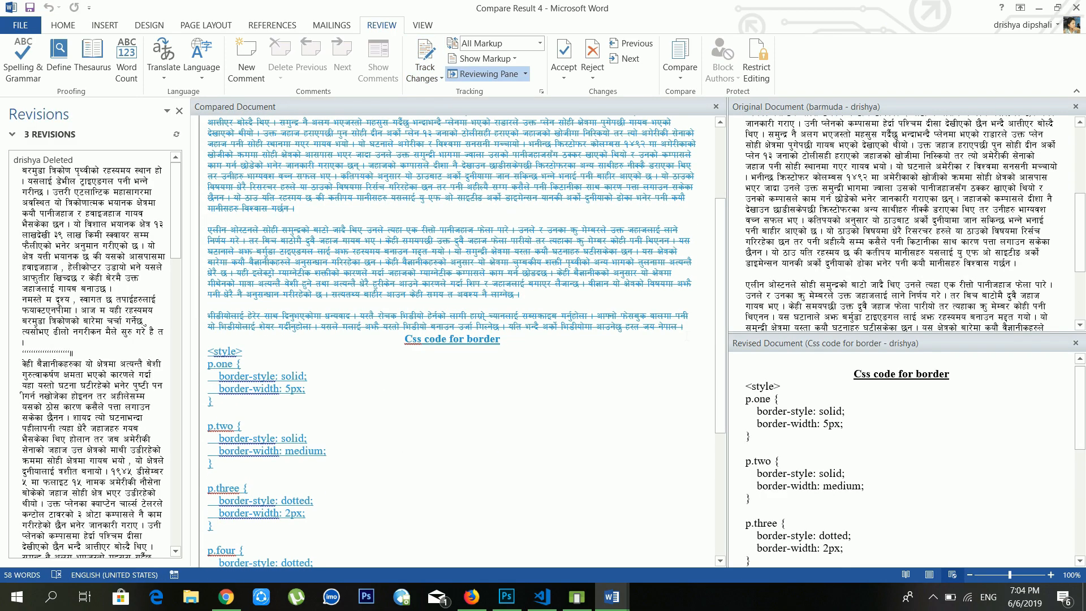
pyautogui.scroll(-7, 453, 339)
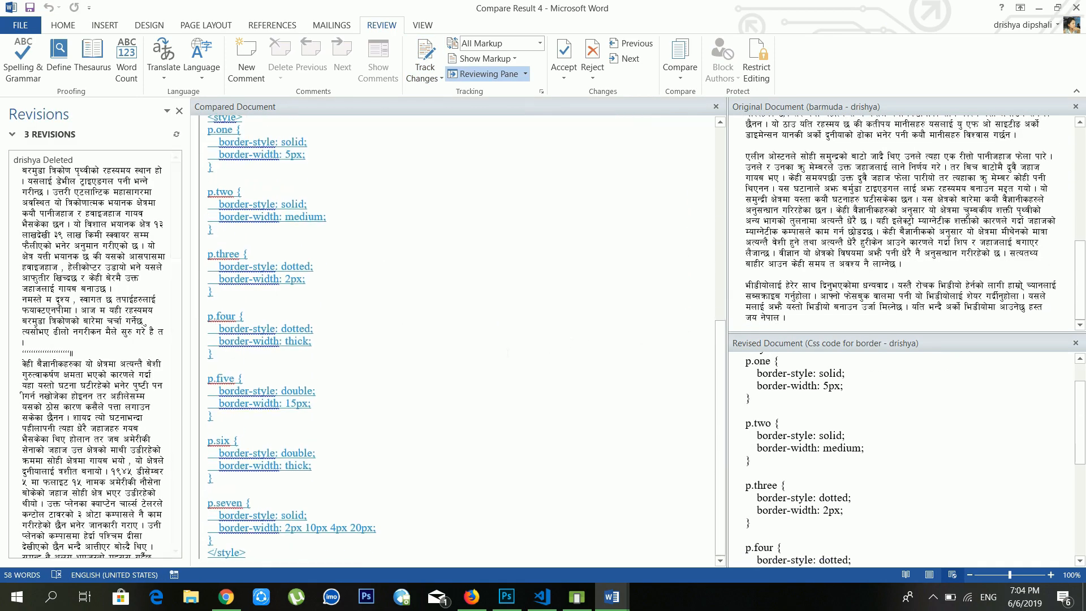
pyautogui.scroll(10, 453, 340)
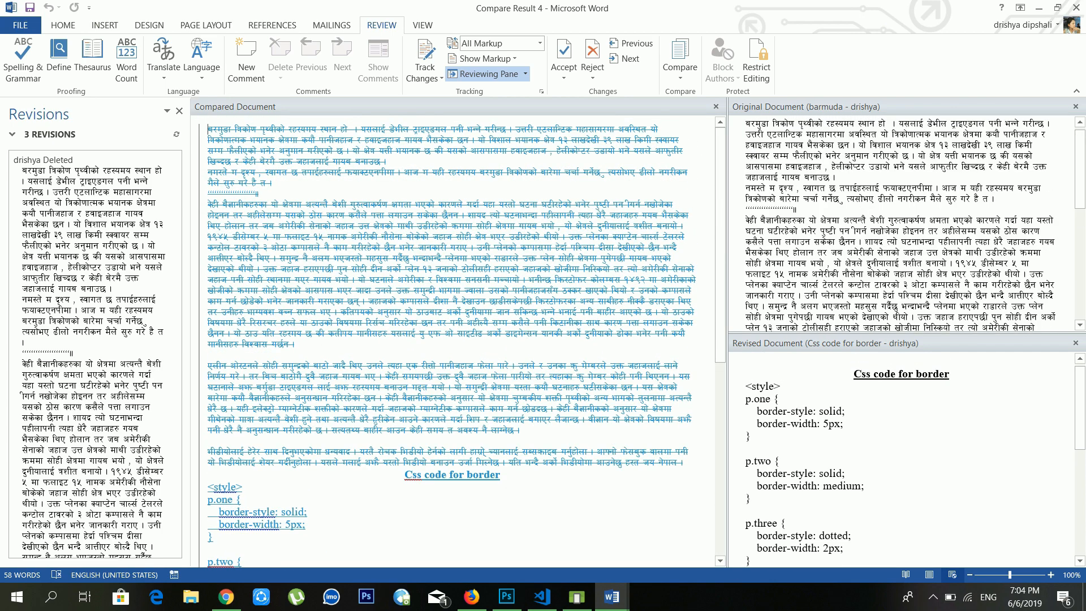
pyautogui.scroll(-10, 452, 339)
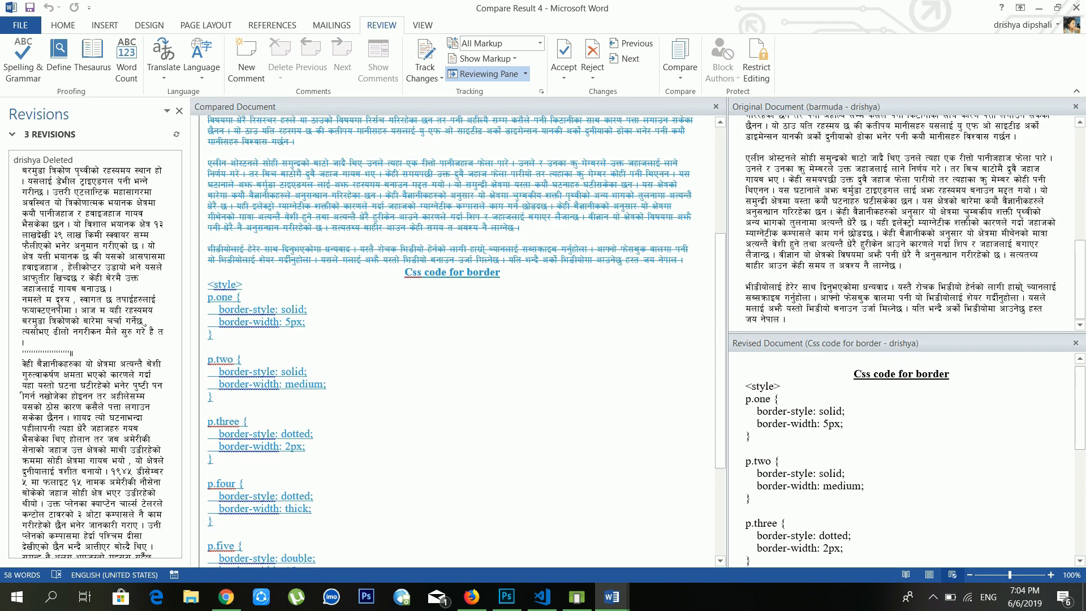
pyautogui.scroll(8, 453, 340)
pyautogui.scroll(3, 453, 339)
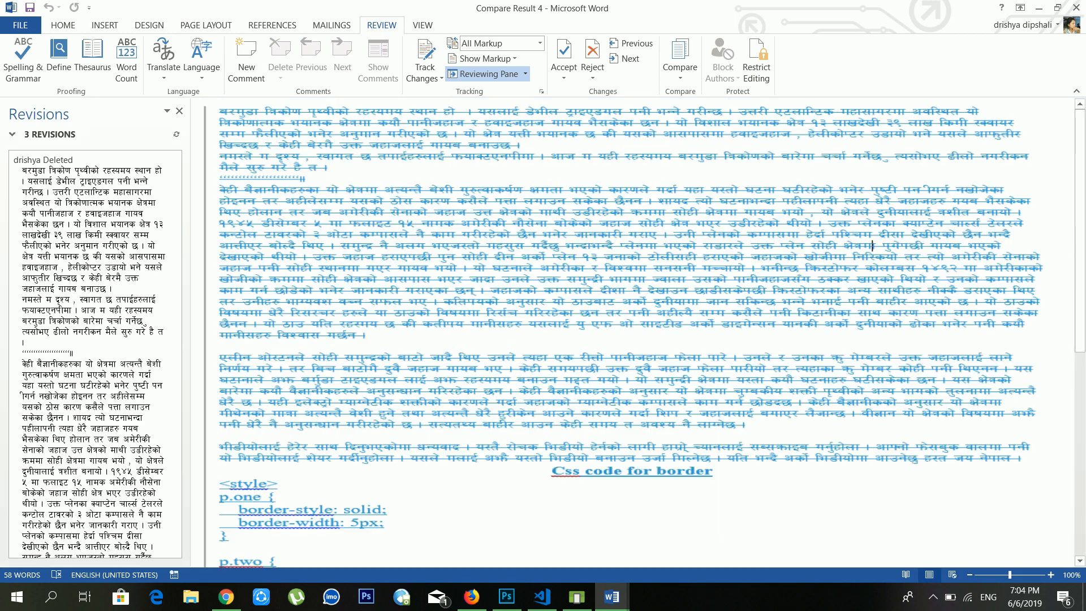
pyautogui.click(716, 106)
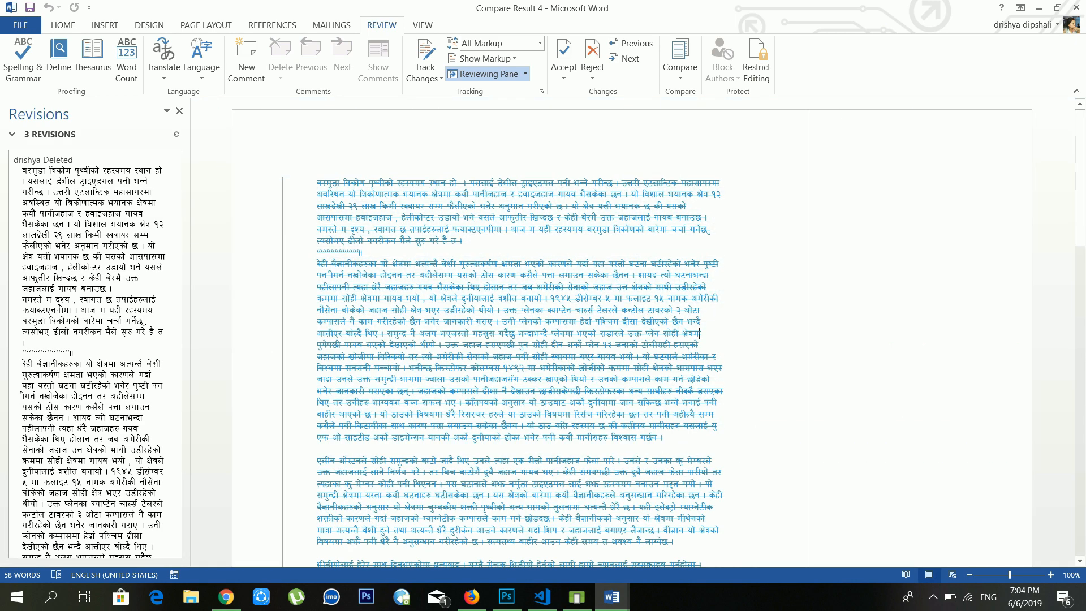
pyautogui.click(179, 111)
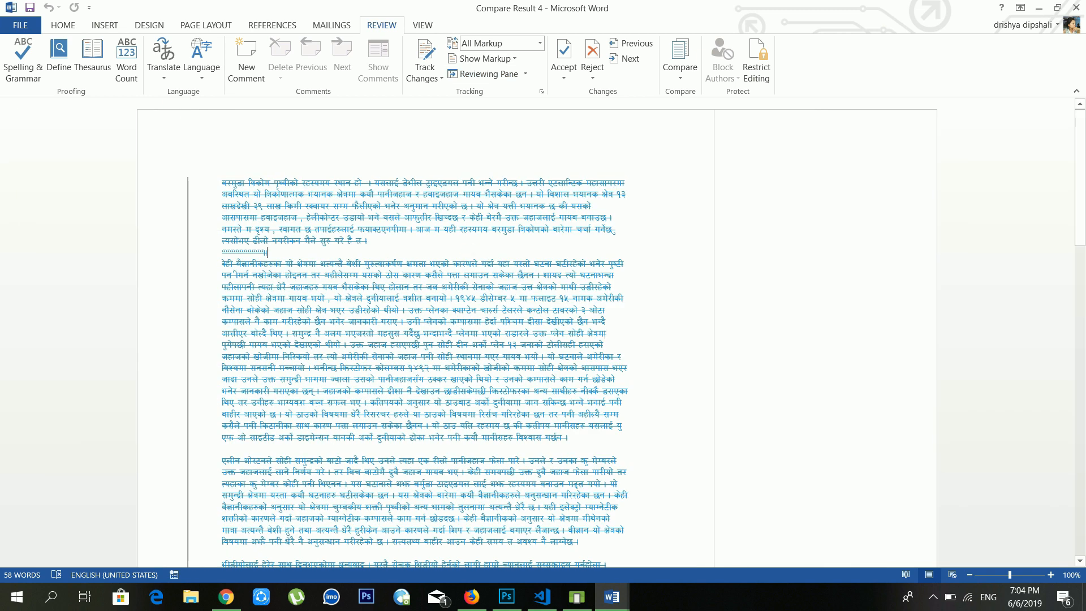
# Step: Scroll through the compared document and bring up the Compare choices
pyautogui.scroll(-3, 425, 339)
pyautogui.scroll(-15, 475, 271)
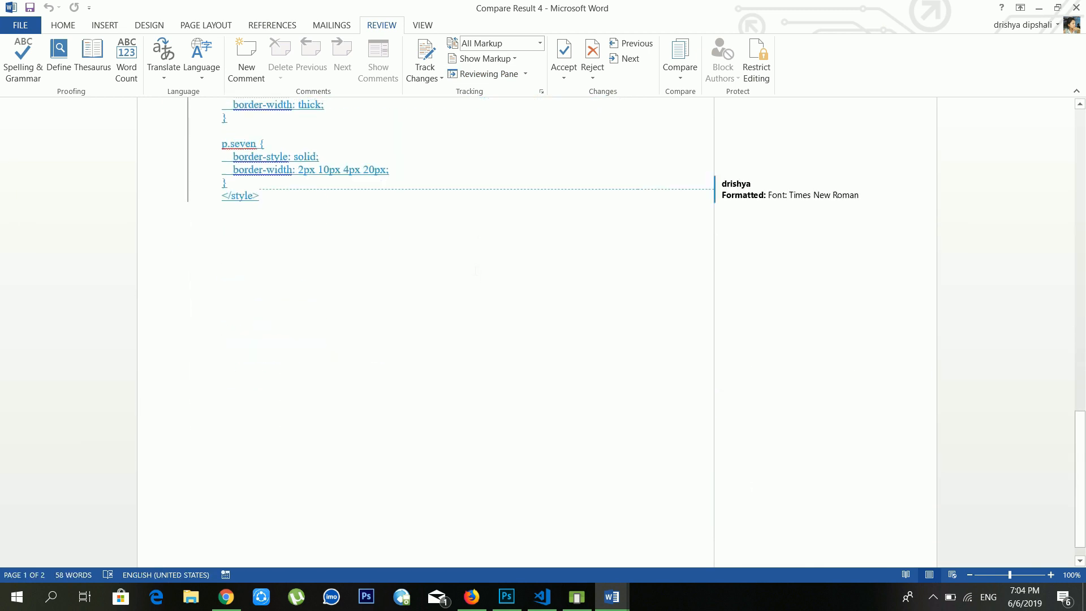
pyautogui.scroll(12, 475, 272)
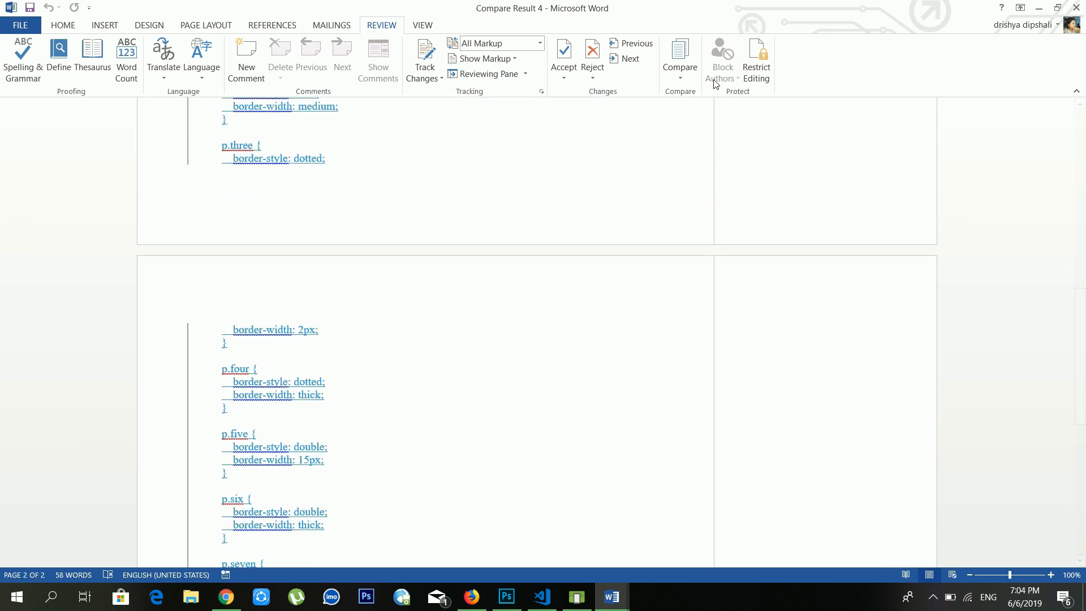
pyautogui.click(691, 84)
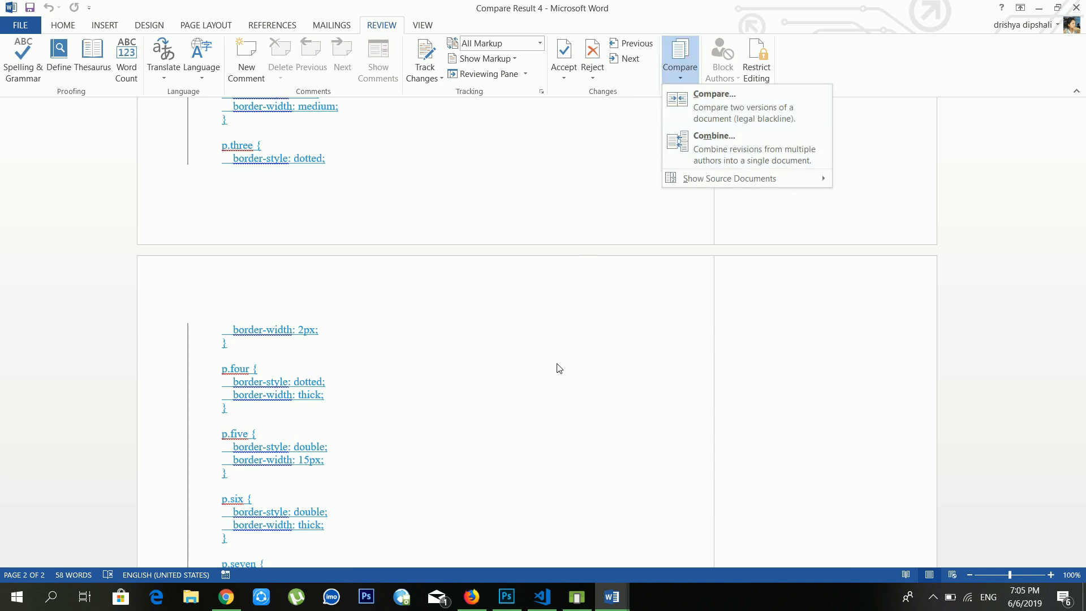
pyautogui.click(555, 366)
# Step: Start Combine Documents and load 'bajendra dai 2' as the original document
pyautogui.click(680, 65)
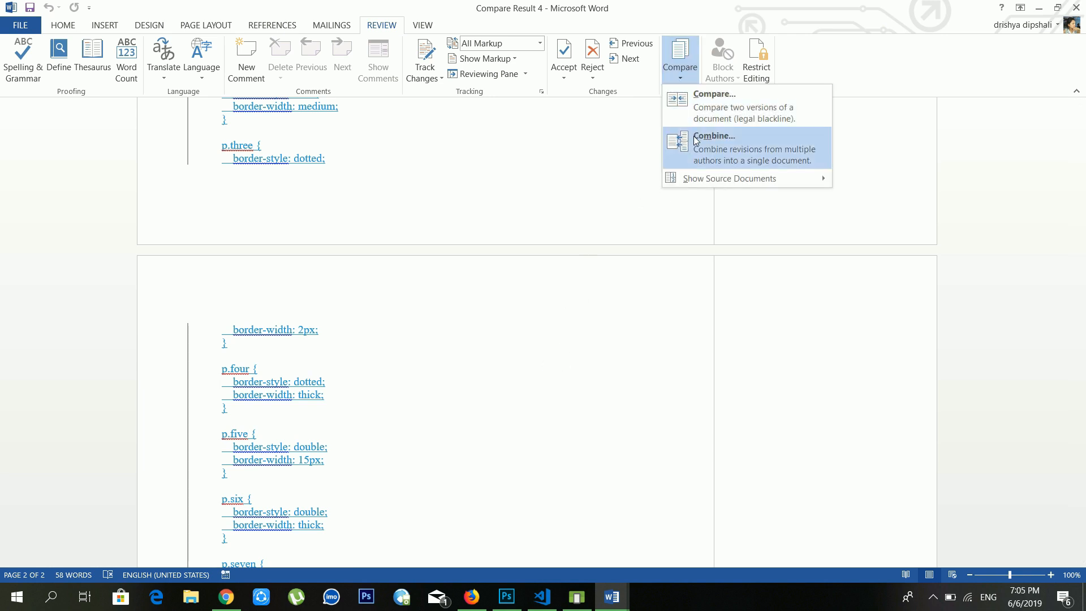
pyautogui.click(696, 140)
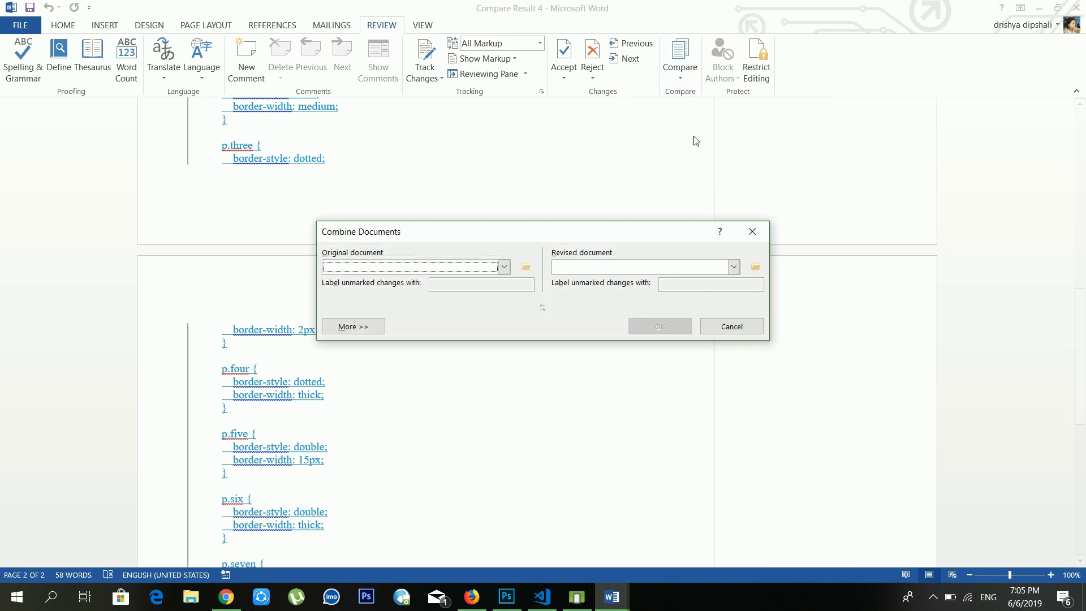
pyautogui.click(526, 267)
pyautogui.click(508, 366)
pyautogui.scroll(-1, 507, 370)
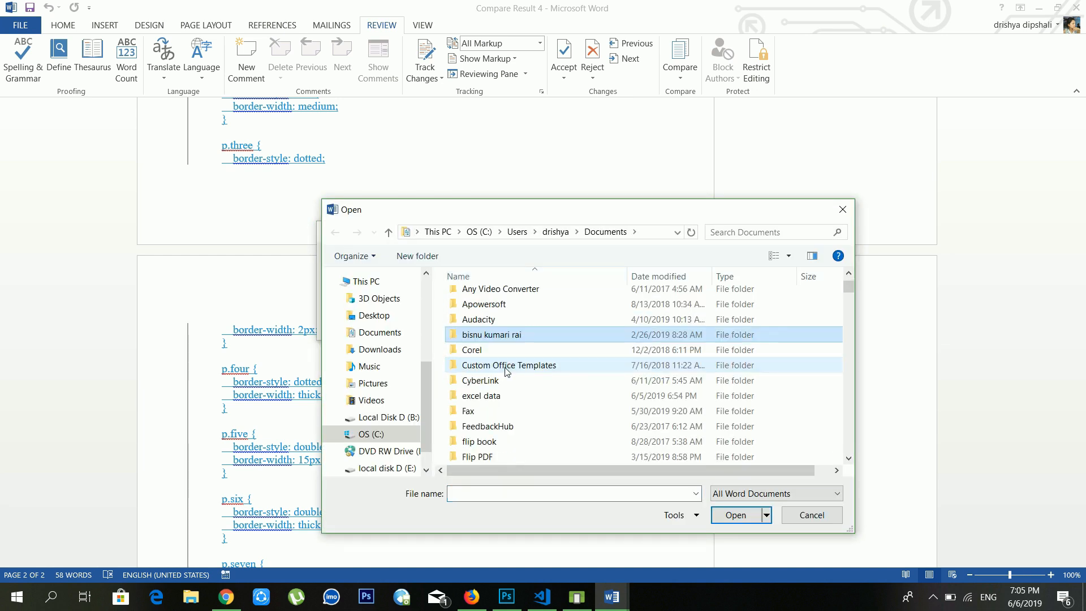
pyautogui.scroll(-15, 507, 370)
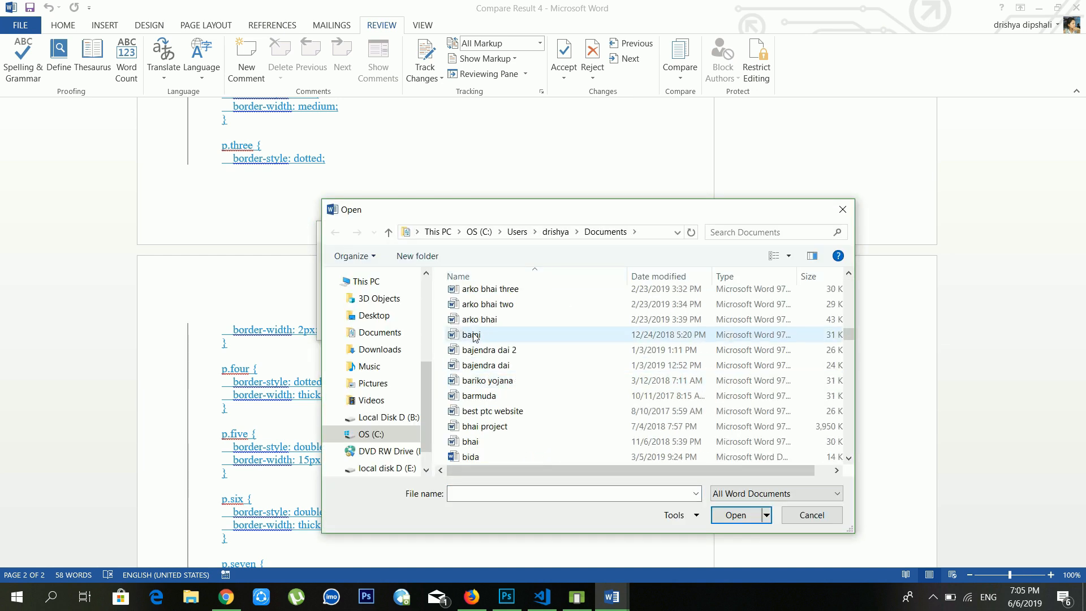
pyautogui.scroll(-3, 482, 345)
pyautogui.scroll(2, 485, 346)
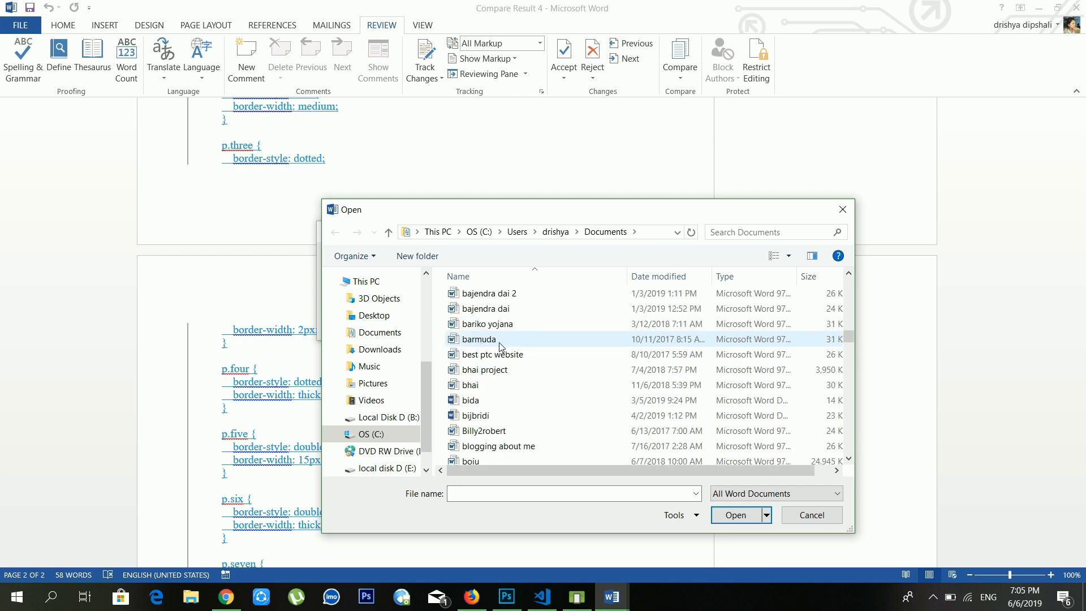
pyautogui.click(520, 294)
pyautogui.click(730, 512)
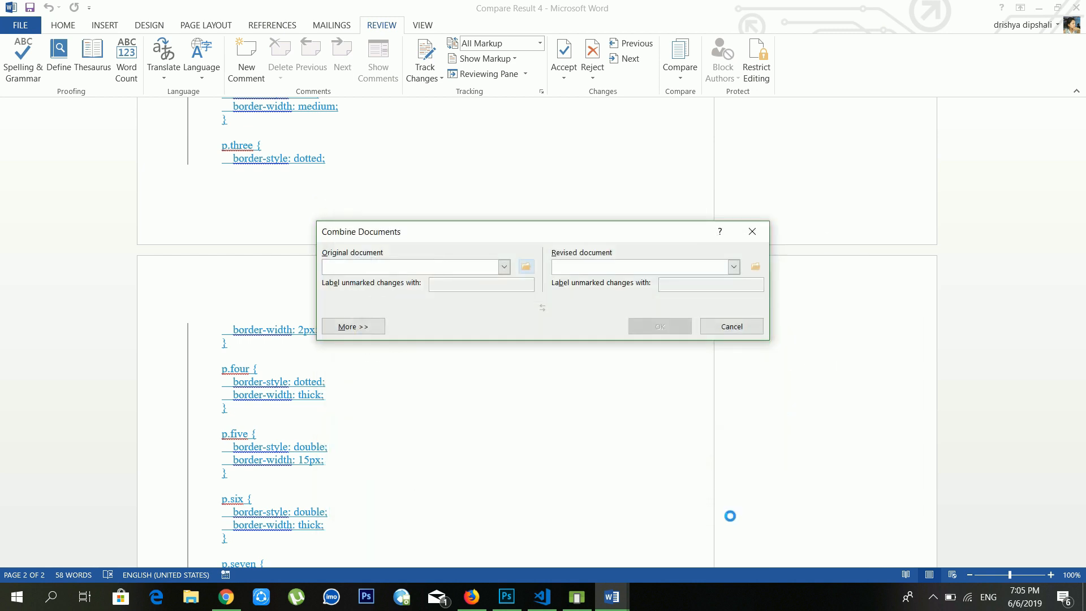
# Step: Set 'bajendra dai' as the revised document, replacing a wrong pick, and combine them
pyautogui.click(755, 267)
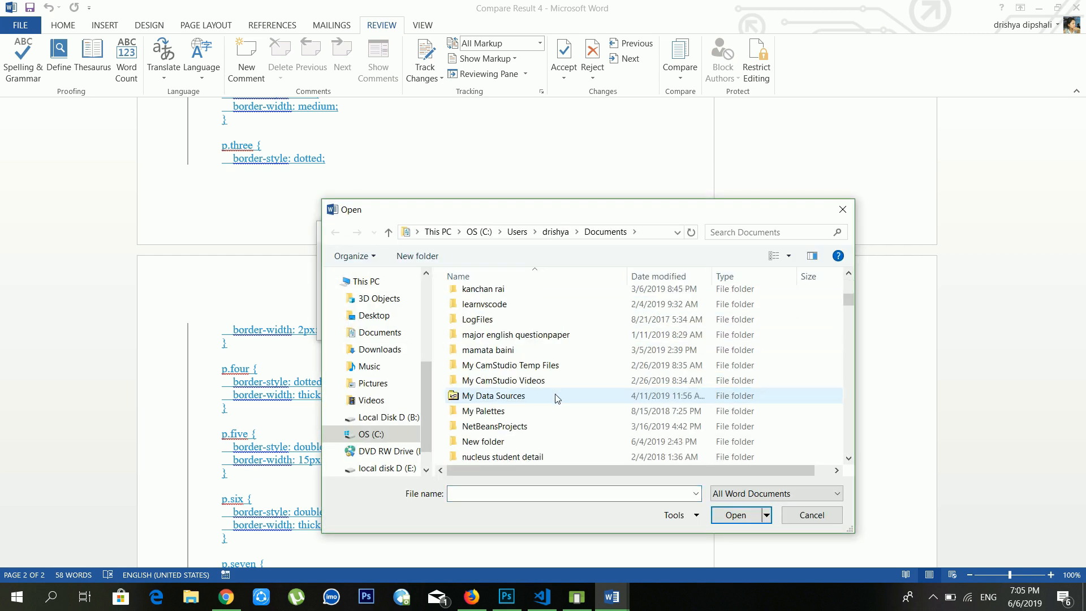
pyautogui.scroll(-10, 557, 400)
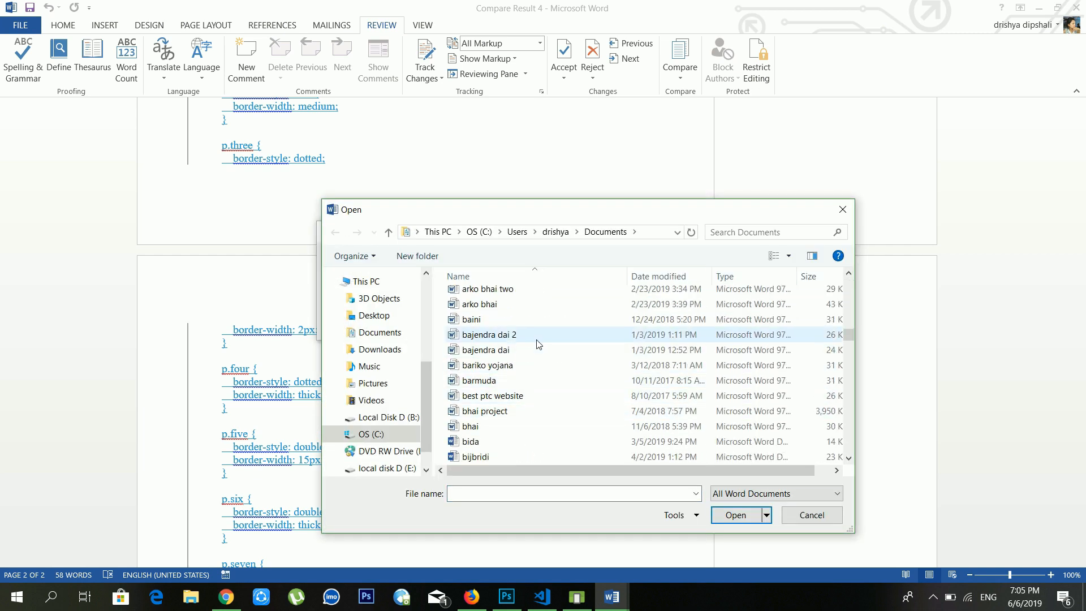
pyautogui.click(537, 339)
pyautogui.click(736, 515)
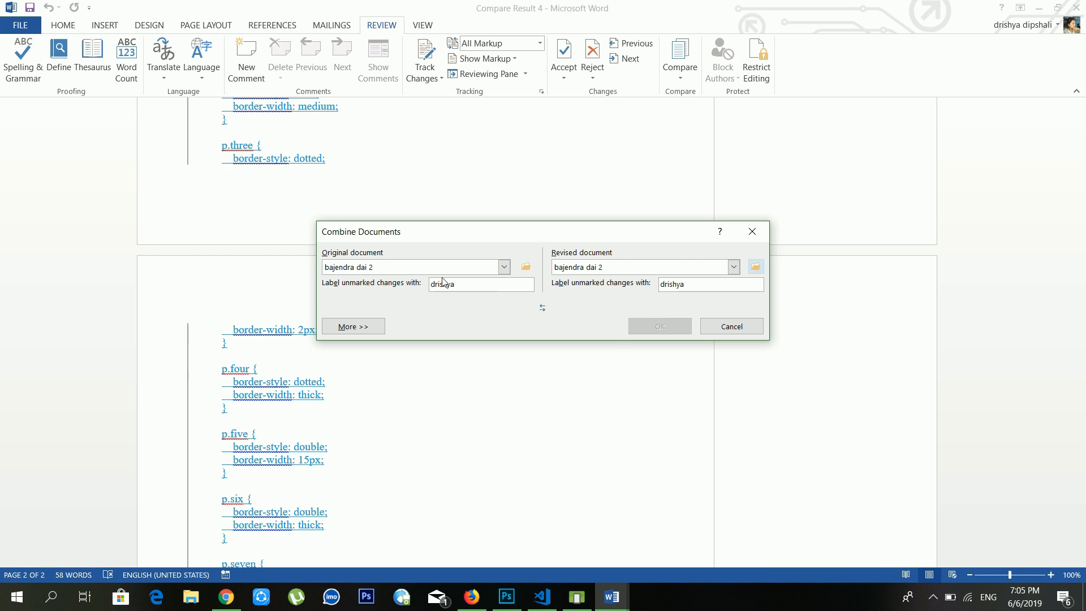
pyautogui.click(755, 268)
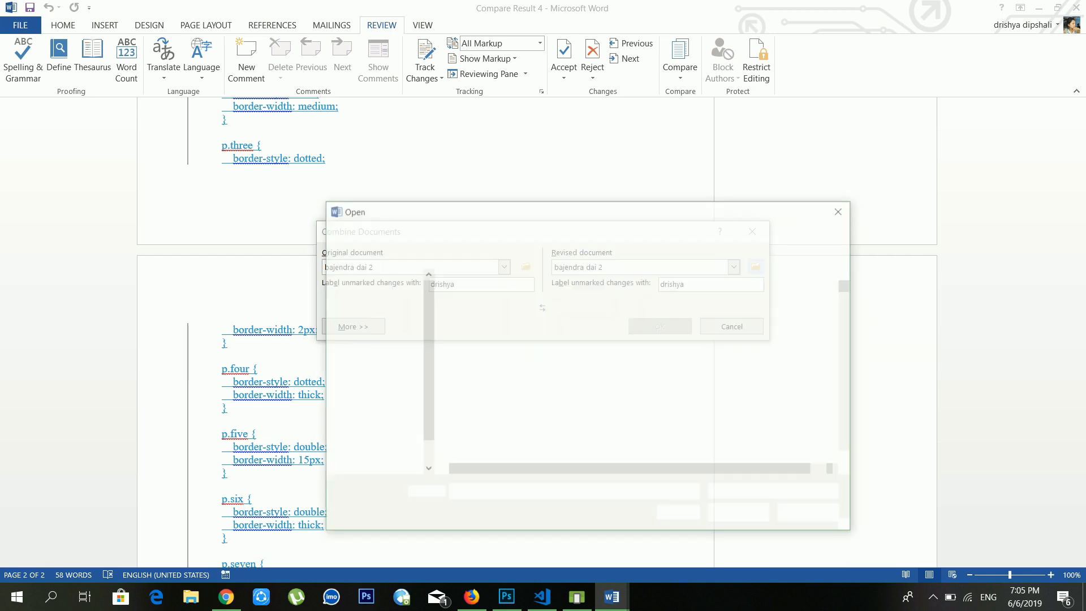
pyautogui.scroll(-10, 545, 400)
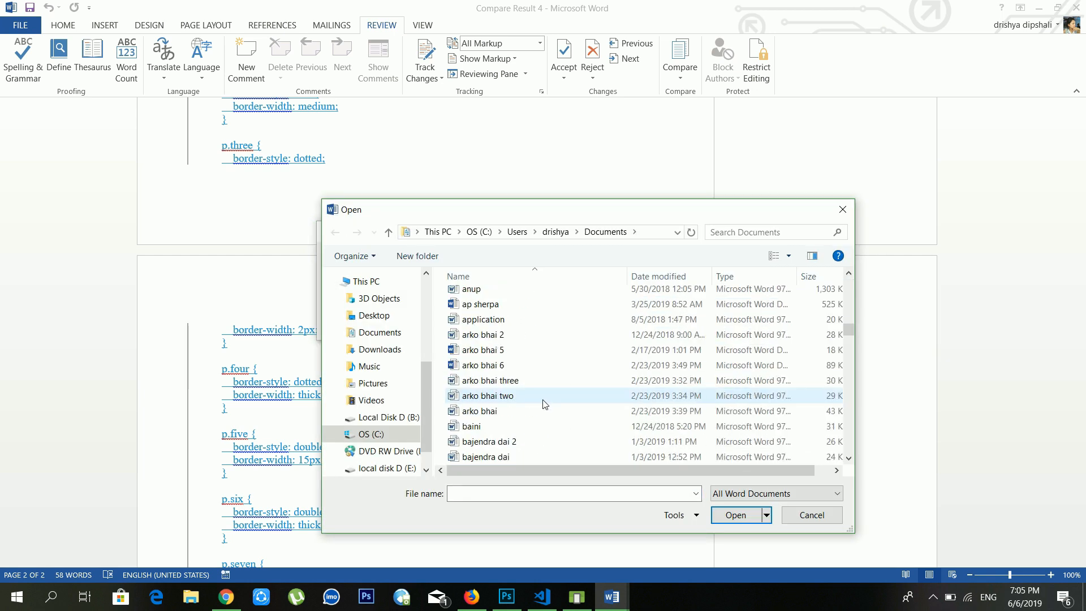
pyautogui.click(522, 411)
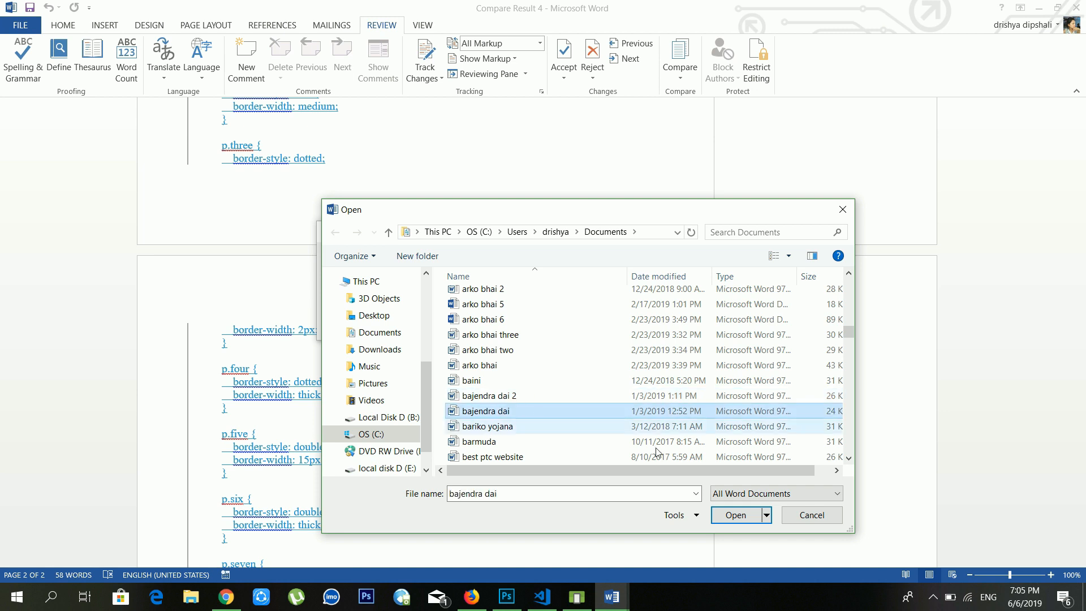
pyautogui.click(756, 515)
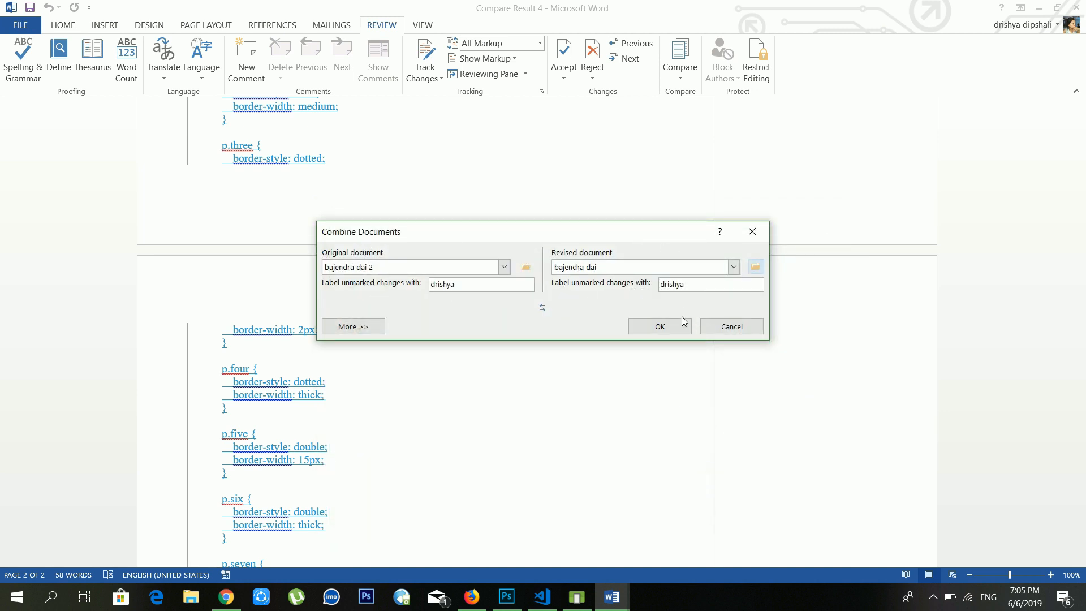
pyautogui.click(660, 327)
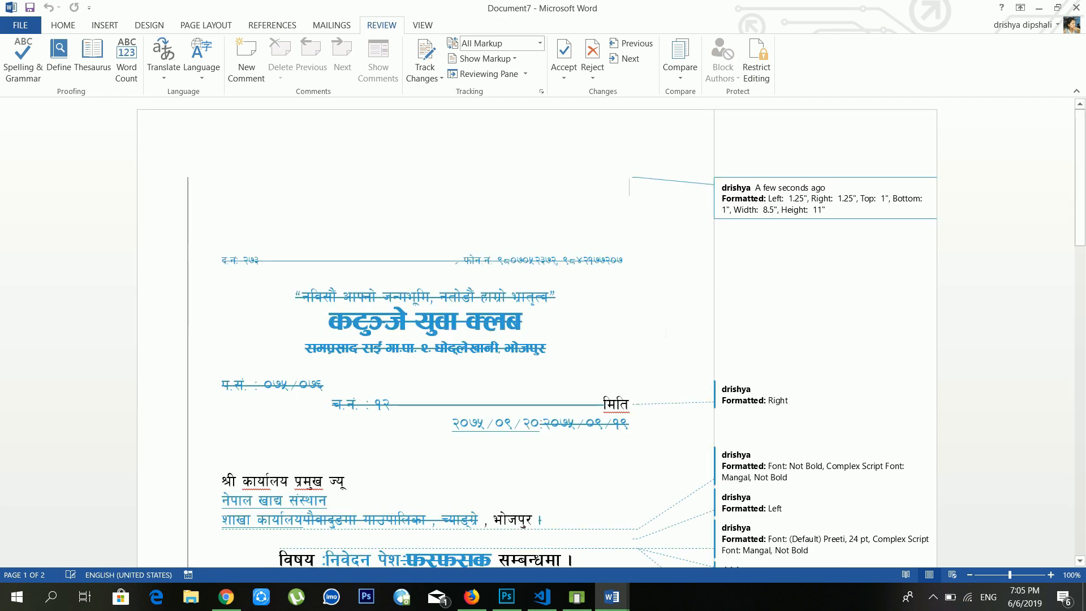
# Step: Look over Document7's tracked changes, selecting and then deselecting the struck-through letter body
pyautogui.scroll(-11, 680, 333)
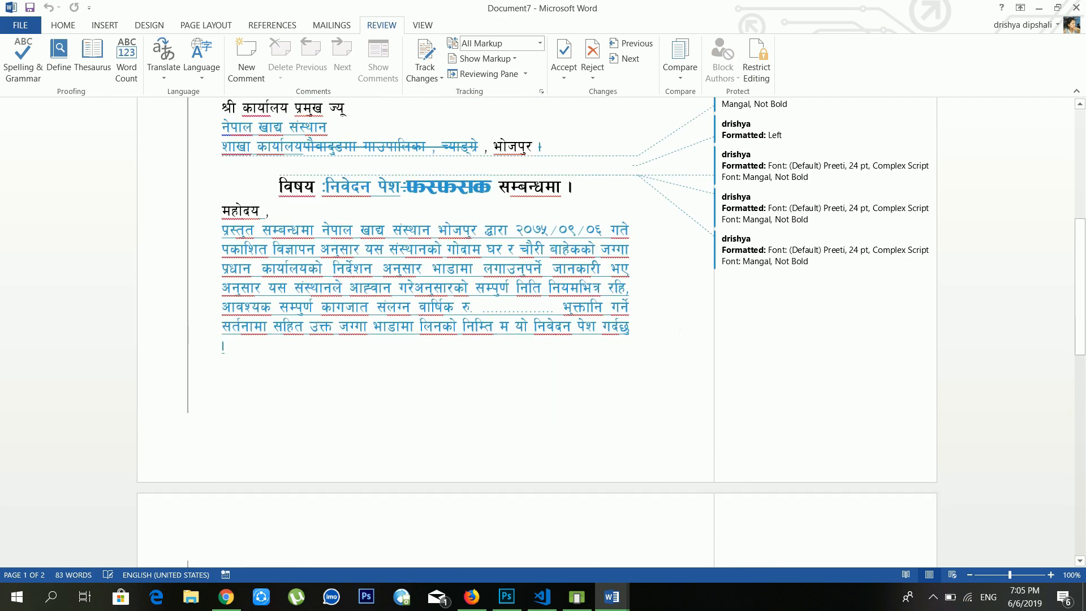
pyautogui.scroll(11, 680, 333)
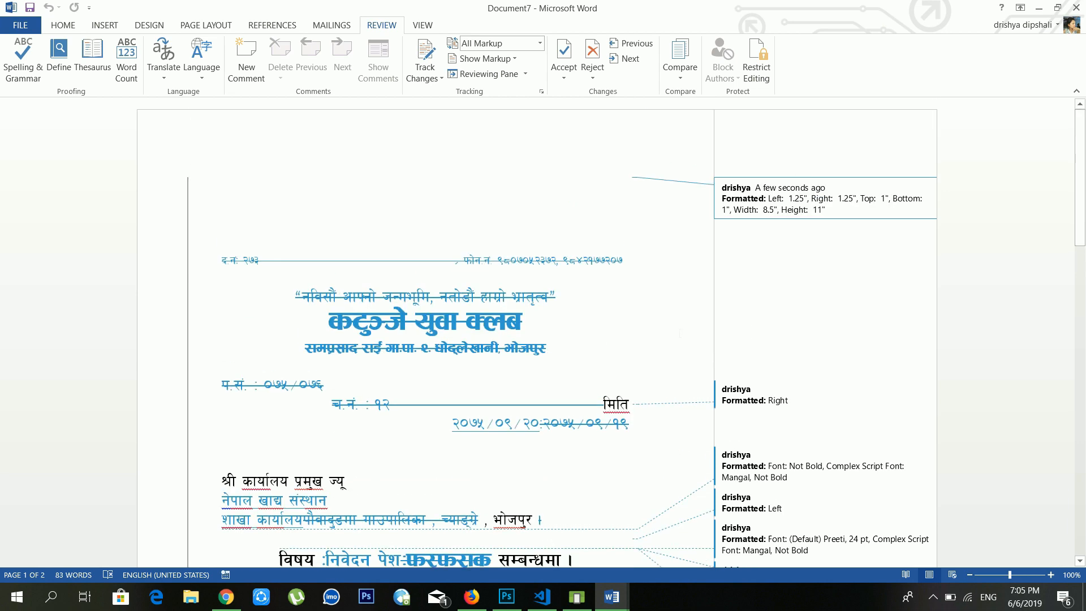
pyautogui.scroll(-8, 680, 332)
pyautogui.scroll(-20, 424, 329)
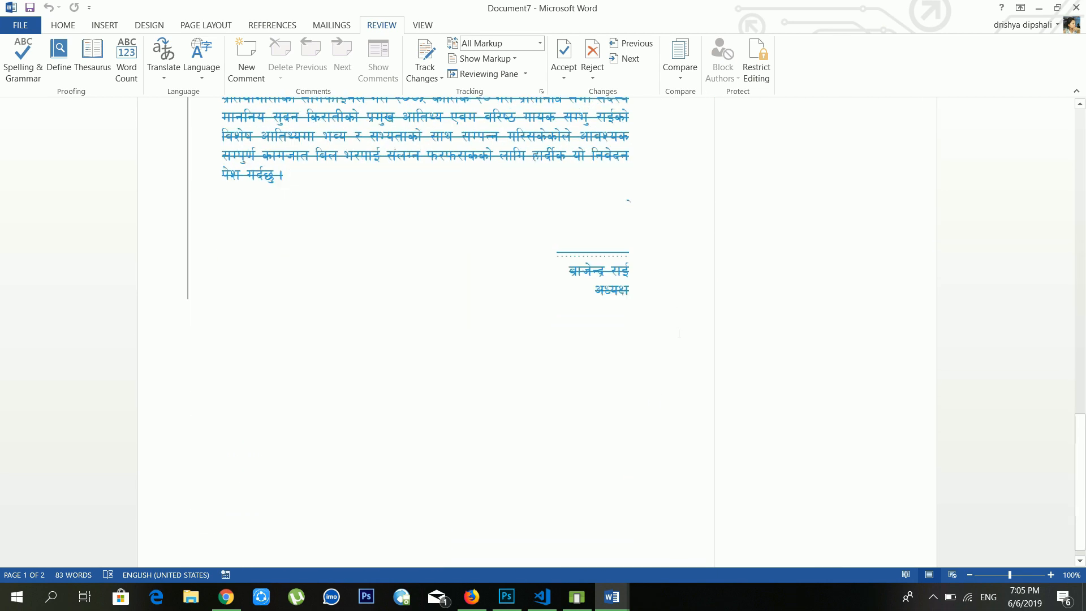
pyautogui.scroll(9, 615, 327)
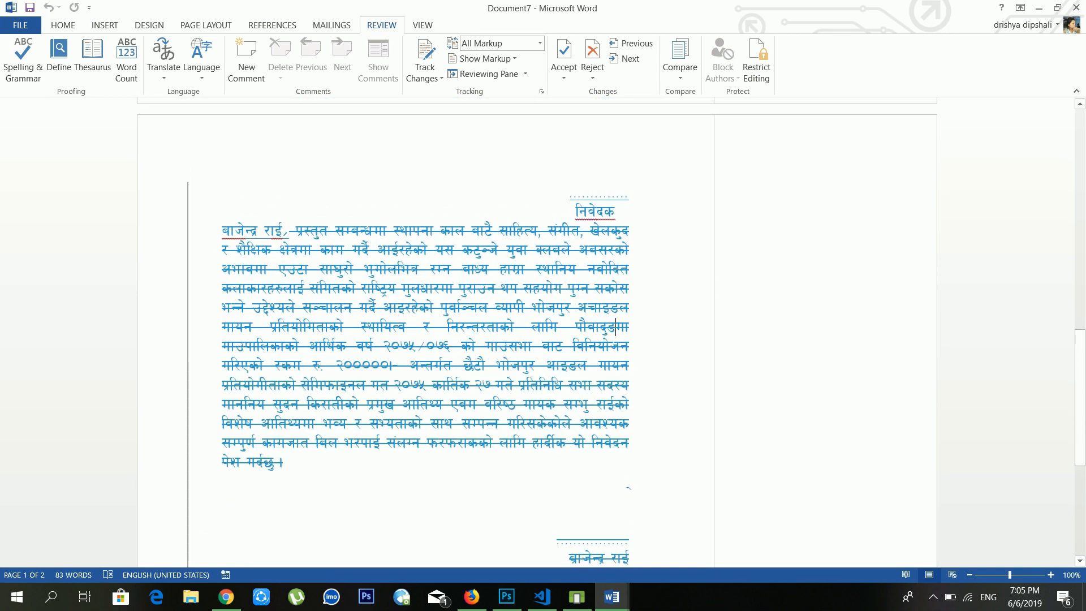
pyautogui.moveTo(632, 481); pyautogui.dragTo(573, 210)
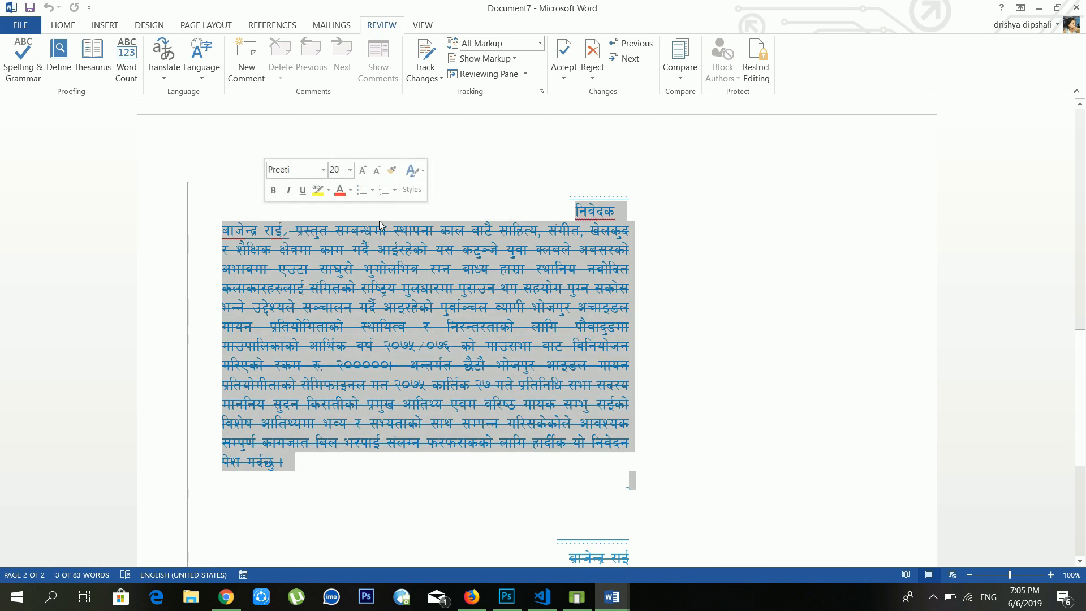
pyautogui.click(431, 270)
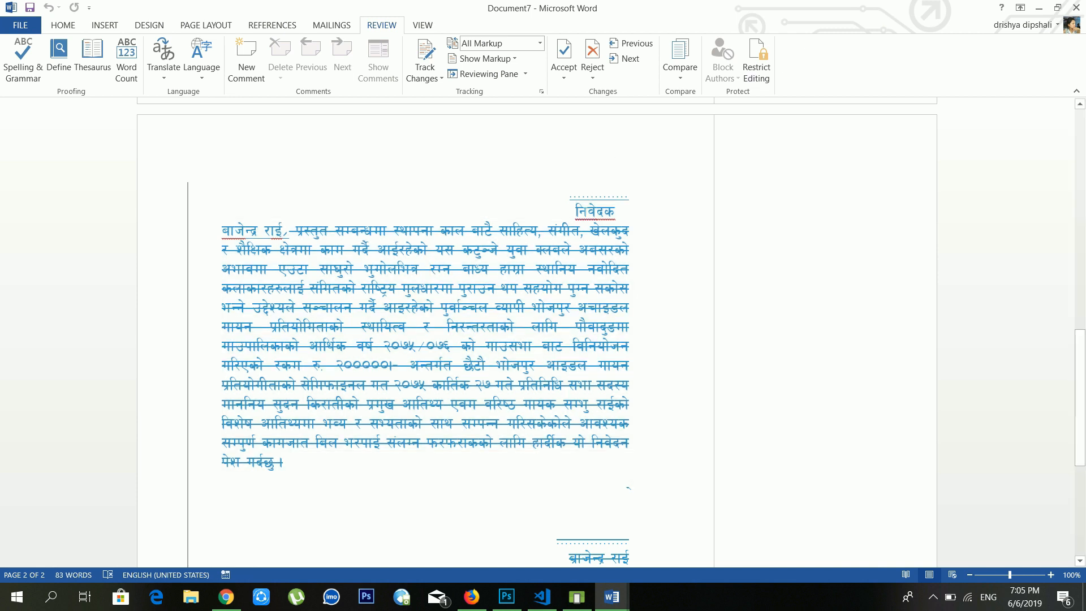
# Step: Insert a blank line after the subject line, before the salutation
pyautogui.scroll(8, 551, 247)
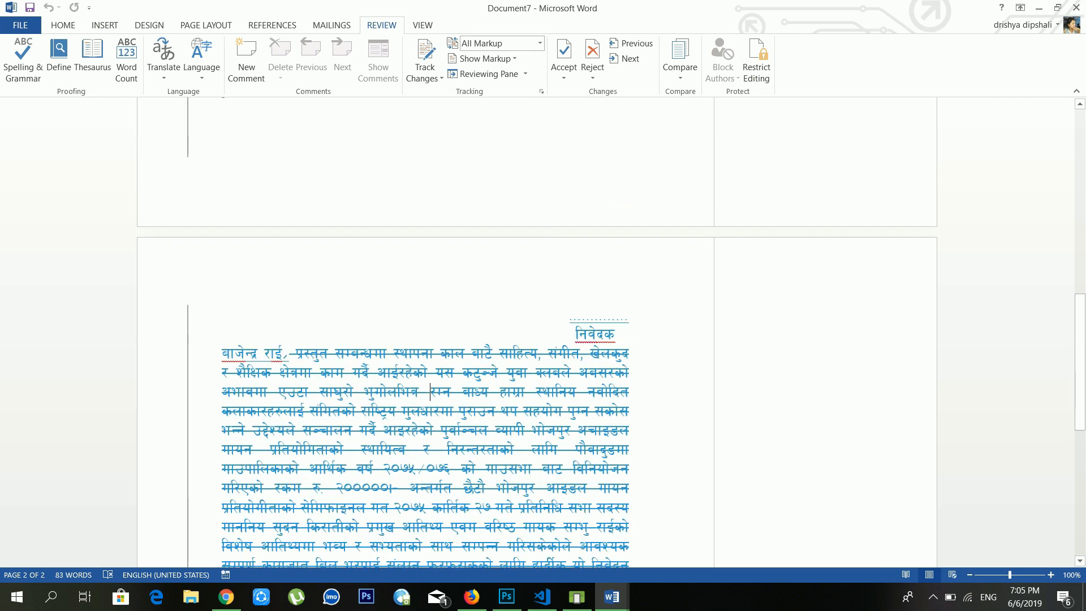
pyautogui.click(548, 247)
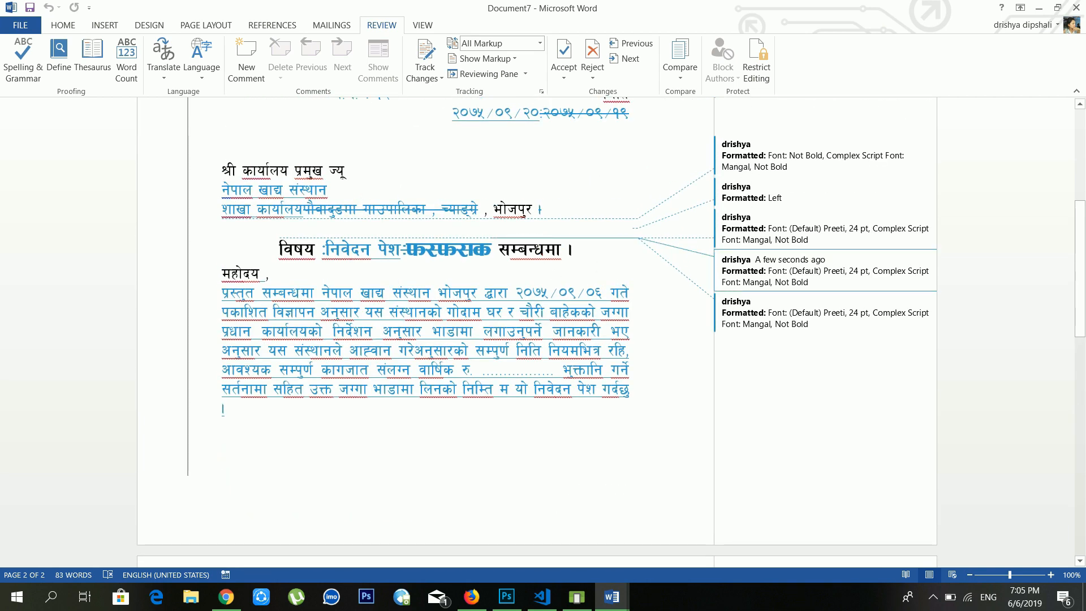
pyautogui.click(577, 293)
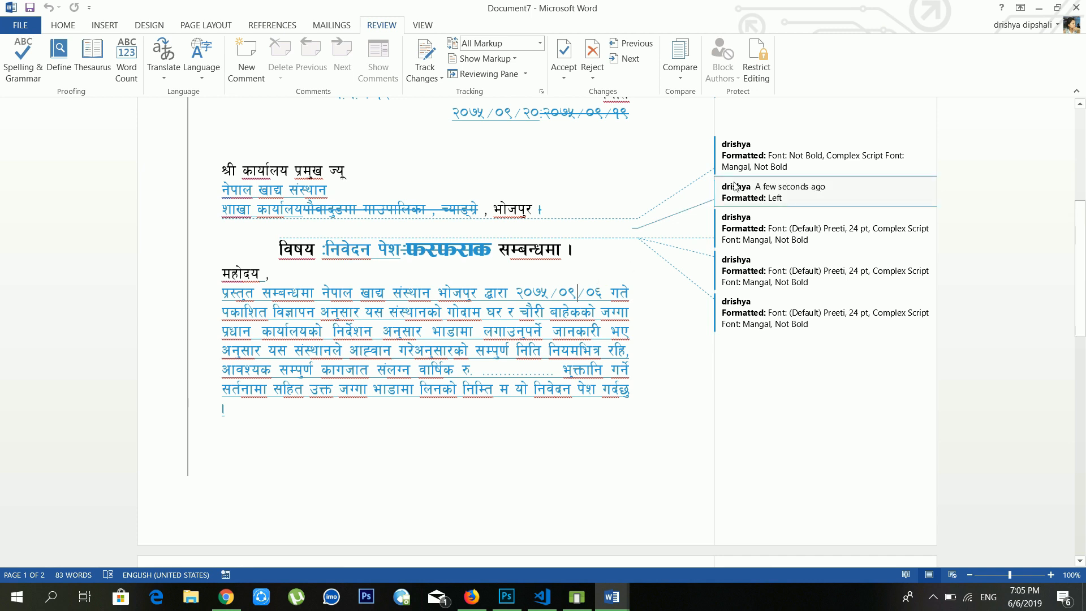
pyautogui.click(581, 251)
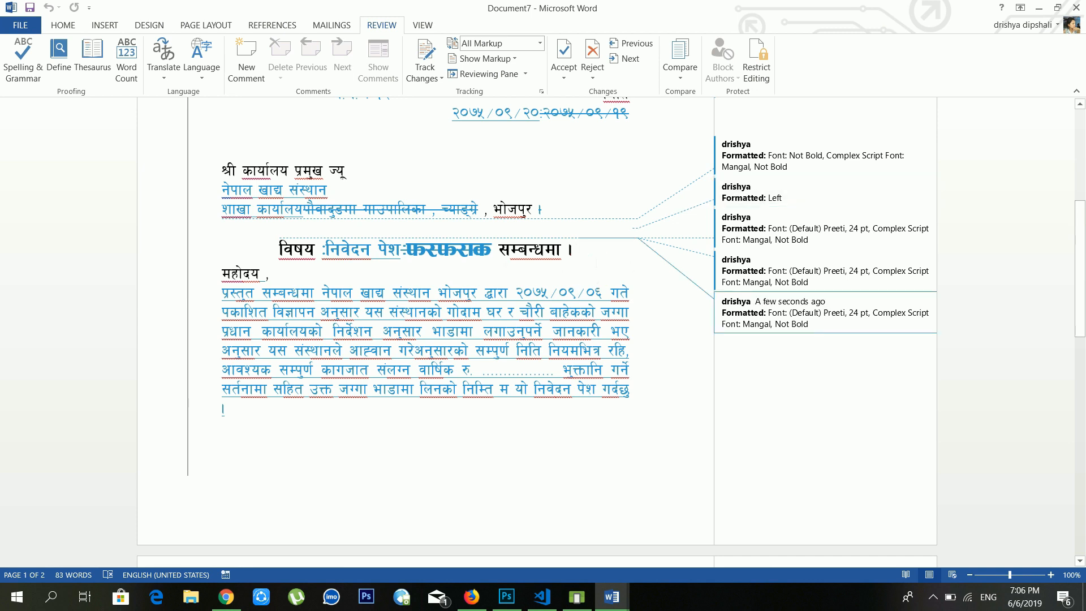
pyautogui.press('Return')
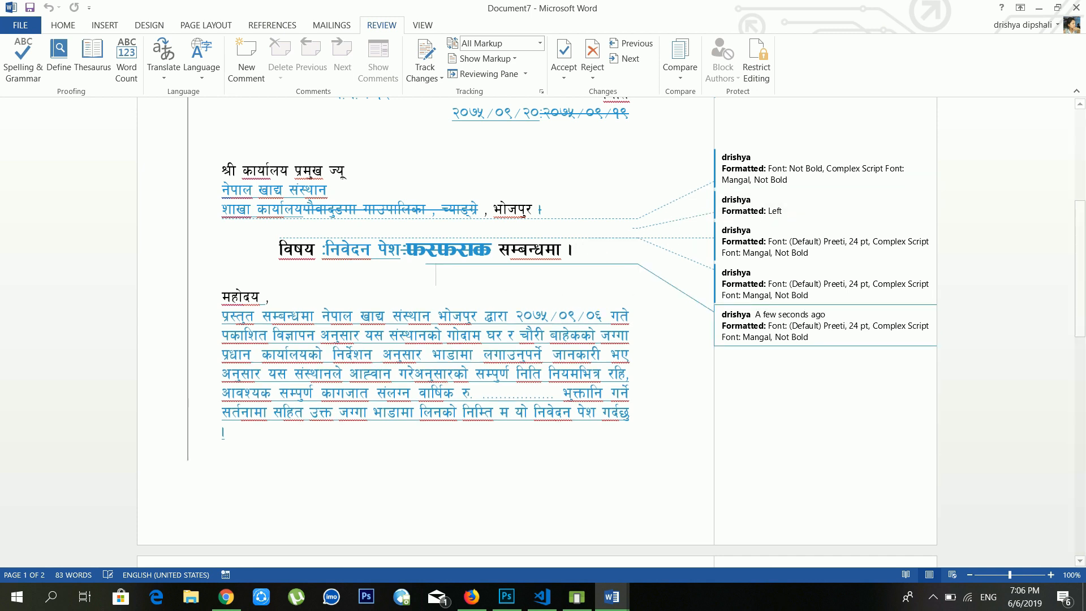
pyautogui.click(417, 334)
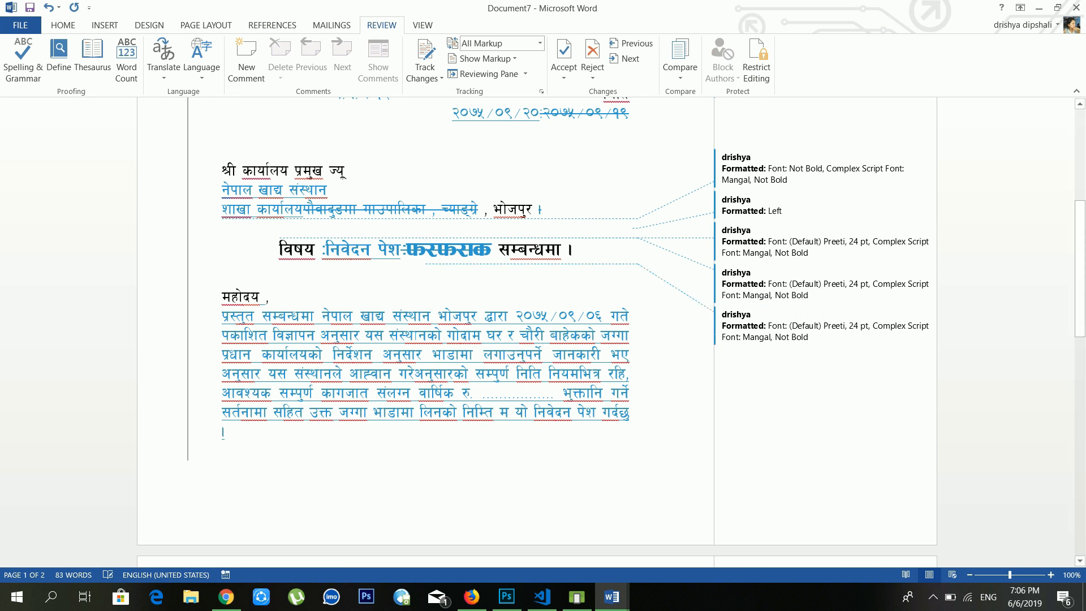
# Step: Restrict Document7 to read-only with limited formatting and an Everyone exception, then start enforcing protection
pyautogui.click(758, 76)
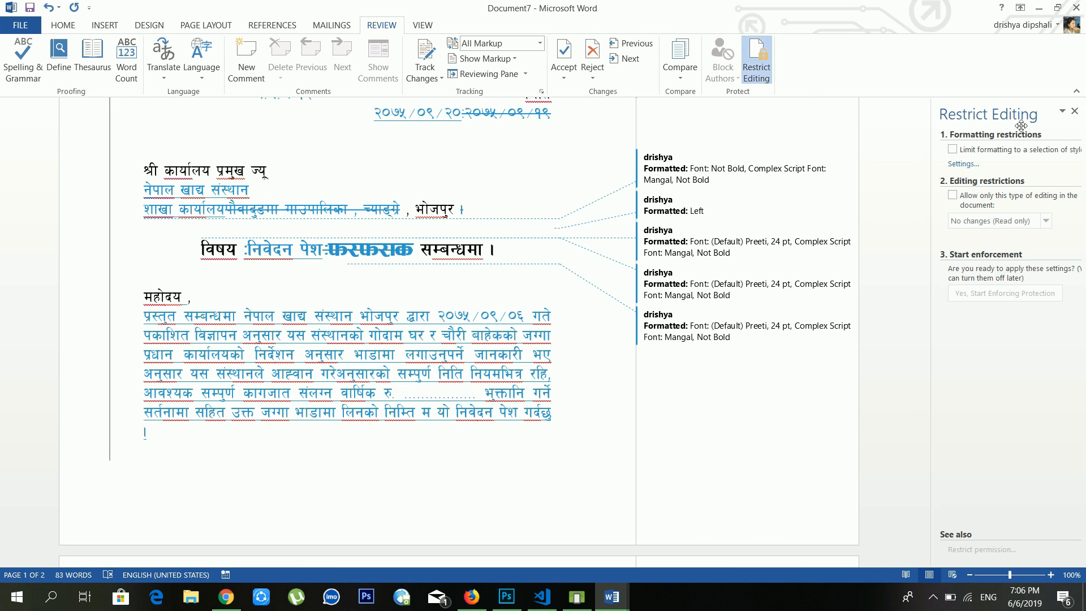
pyautogui.click(953, 149)
pyautogui.click(952, 204)
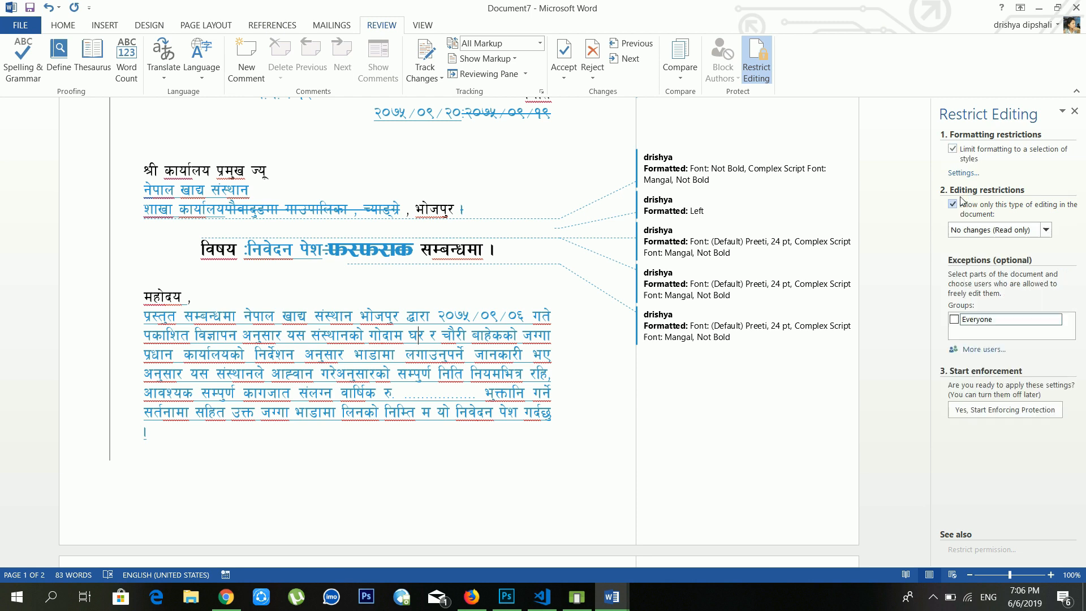
pyautogui.click(957, 319)
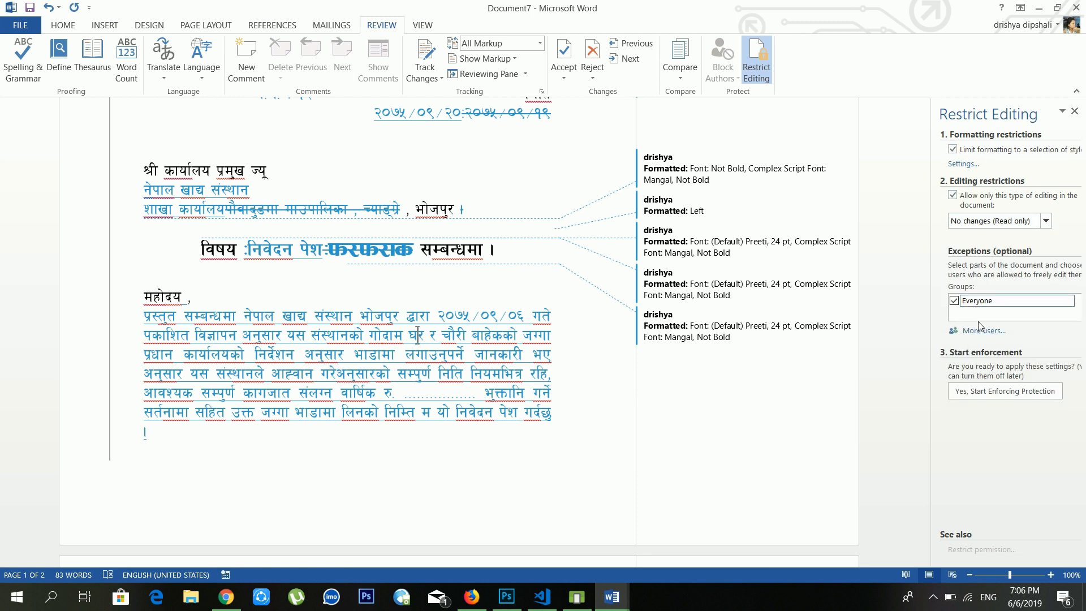
pyautogui.click(1007, 391)
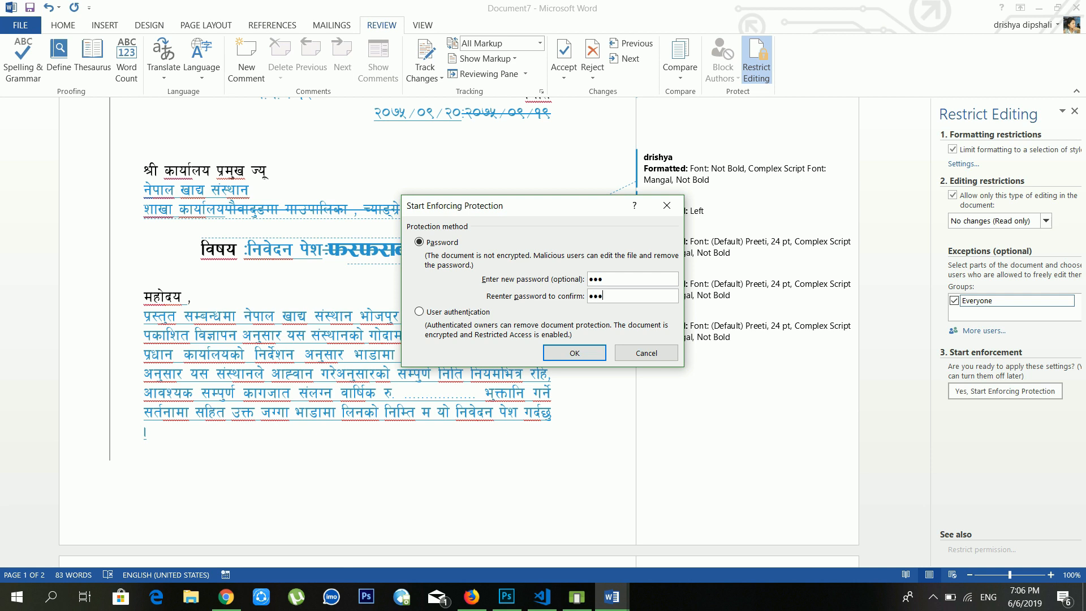
# Step: Confirm the protection password, then test that edits to the locked letter text are refused
pyautogui.click(573, 353)
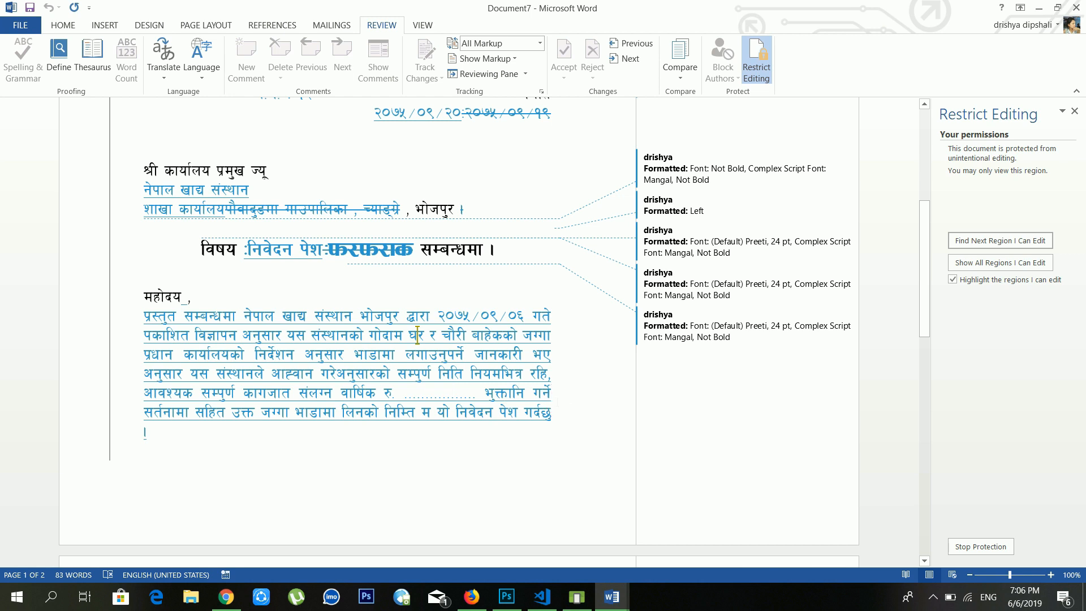
pyautogui.press('BackSpace')
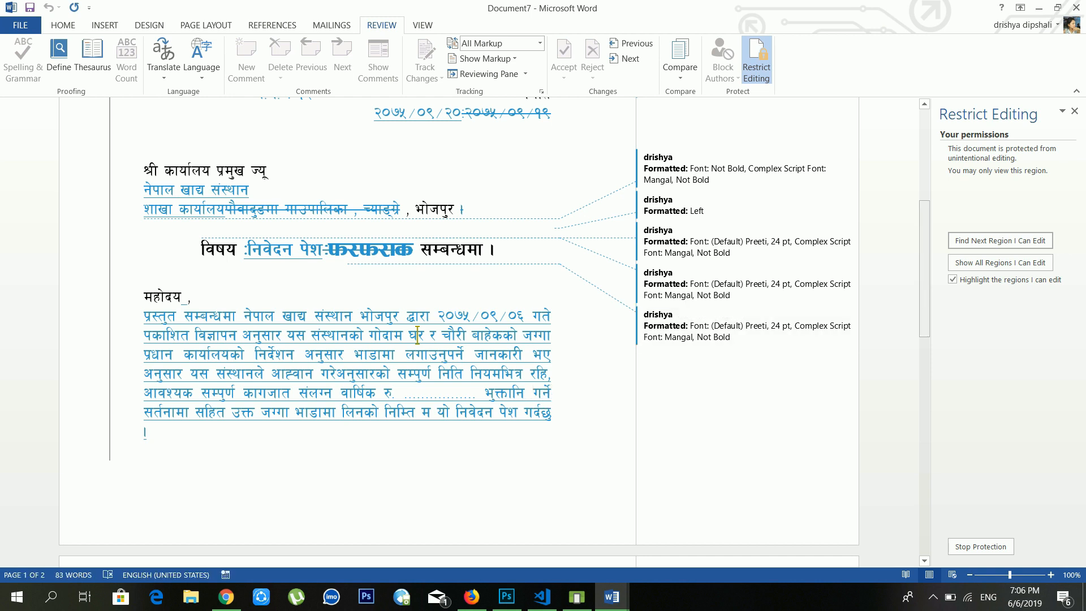
pyautogui.press('Up')
pyautogui.press('Up')
pyautogui.press('Up')
pyautogui.press('Up')
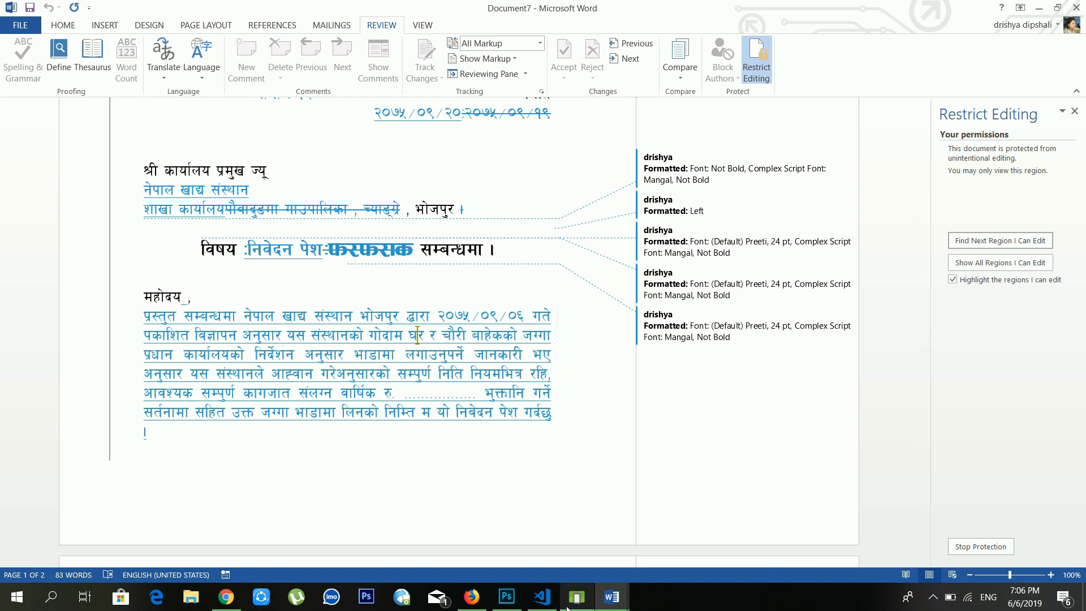
pyautogui.moveTo(567, 607)
pyautogui.click(494, 412)
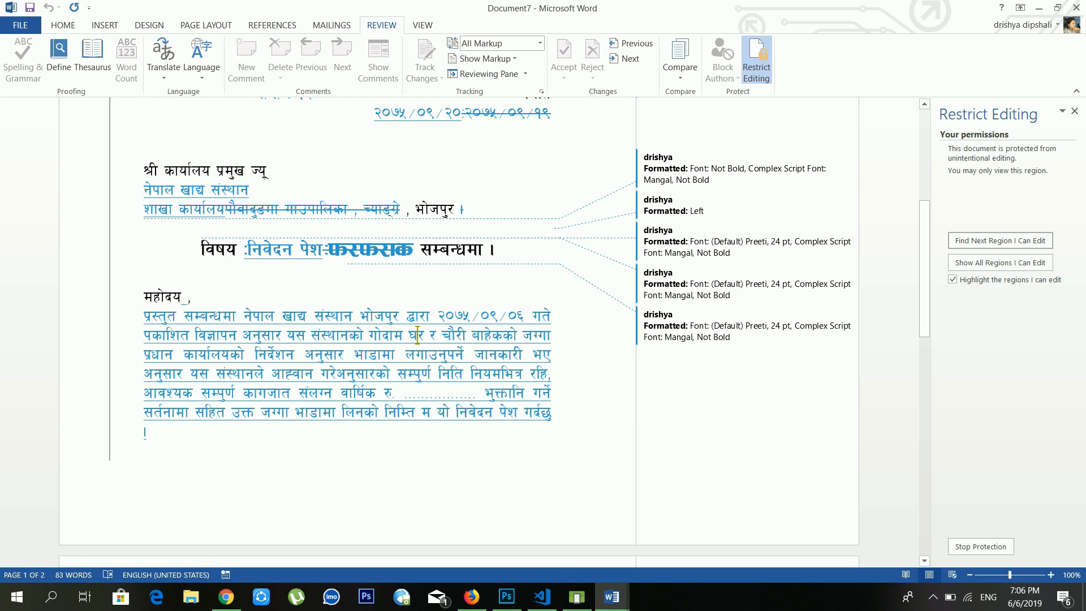
# Step: Stop protection with the password, clear the read-only and formatting restrictions, and close the pane
pyautogui.click(981, 547)
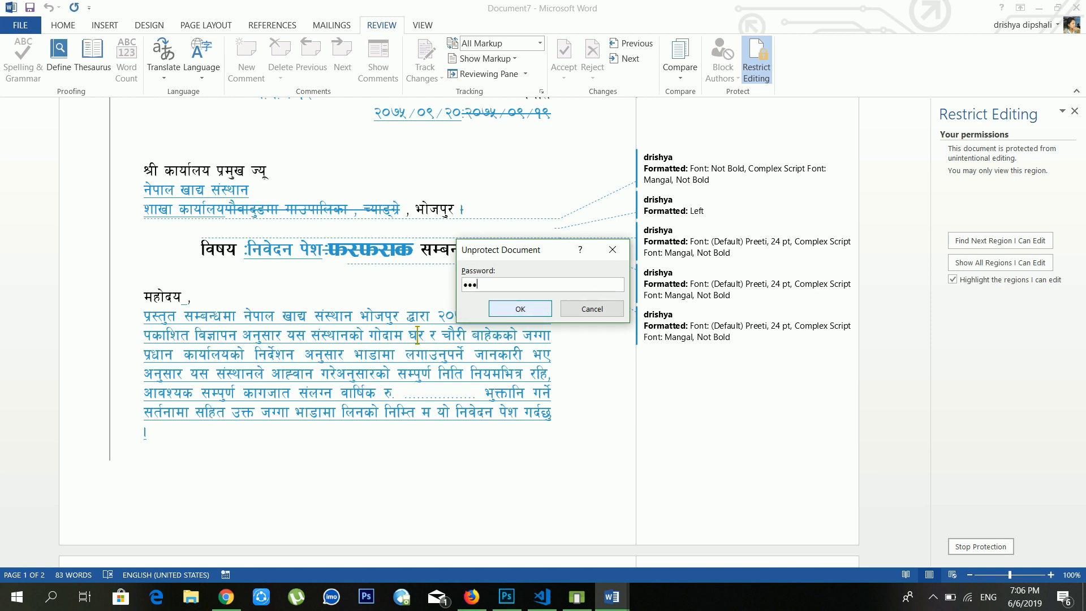
pyautogui.press('Return')
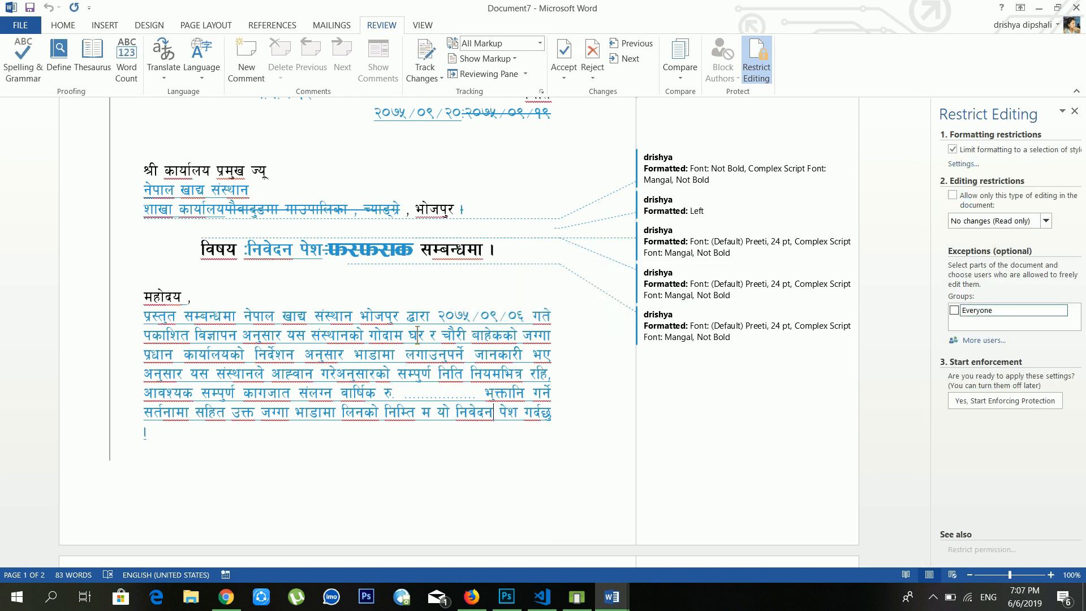
pyautogui.click(569, 318)
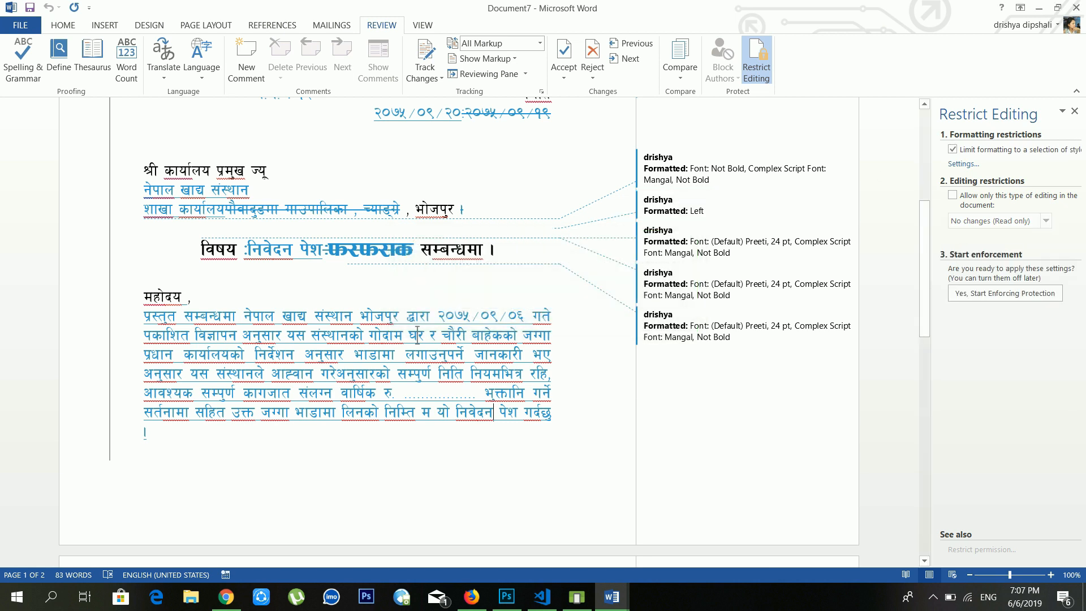
pyautogui.click(953, 149)
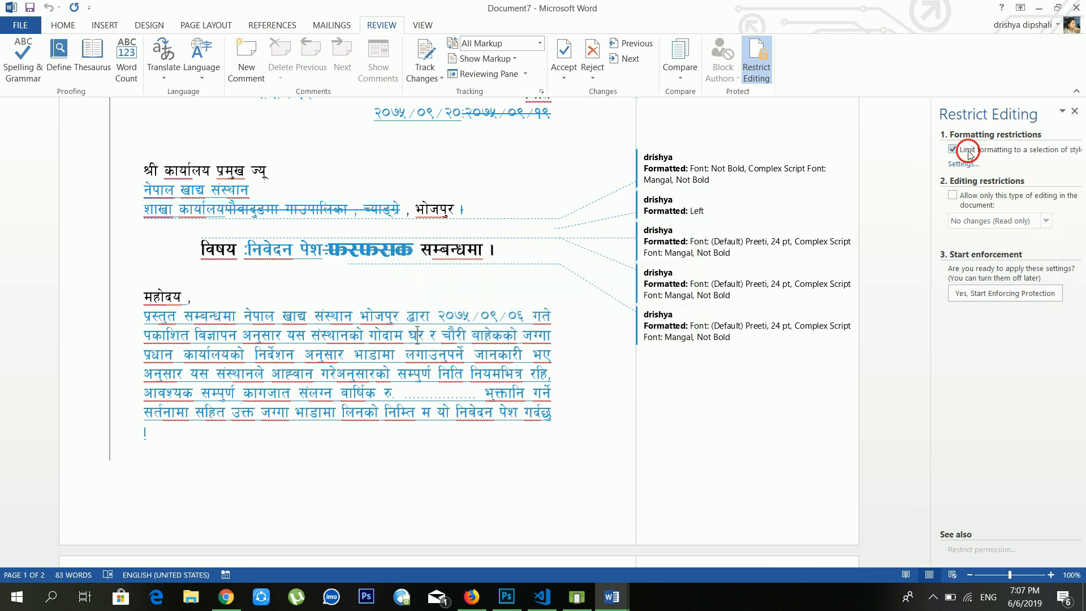
pyautogui.click(1075, 112)
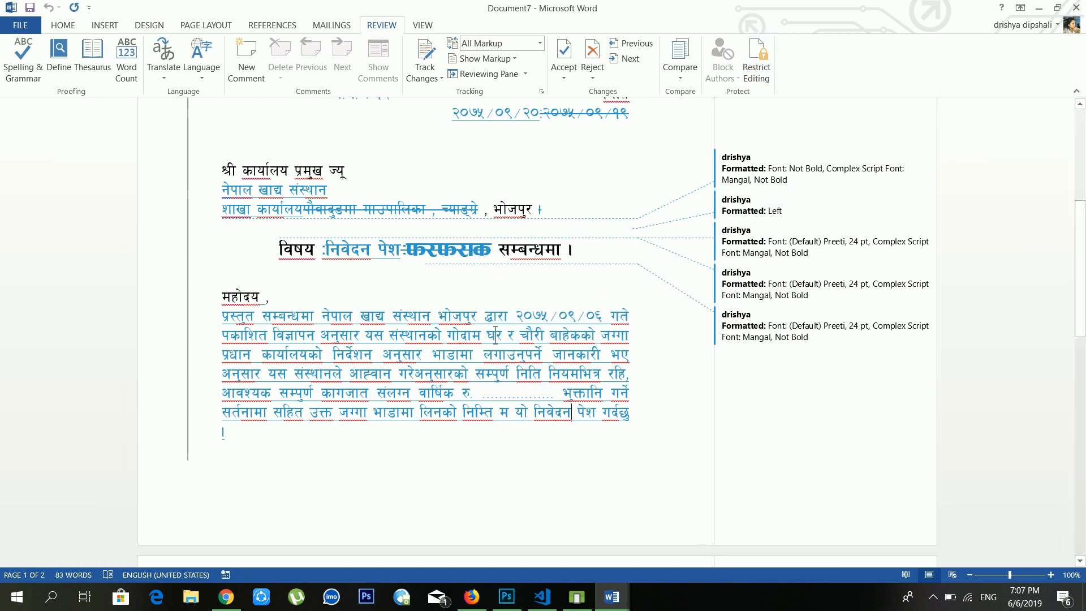
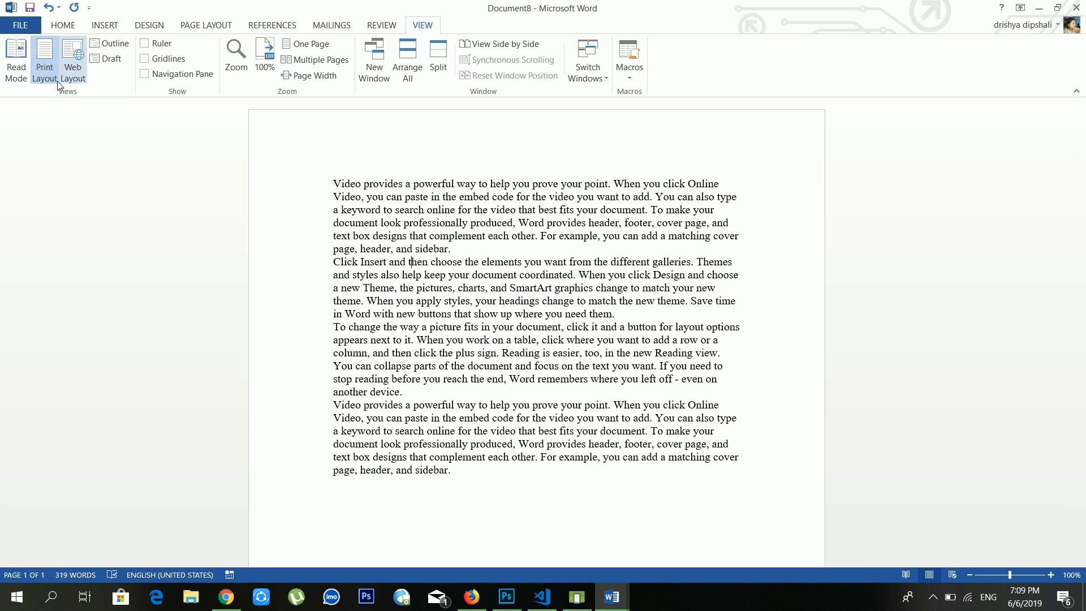
# Step: Preview Document8 in Read Mode, then switch to Web Layout
pyautogui.click(14, 64)
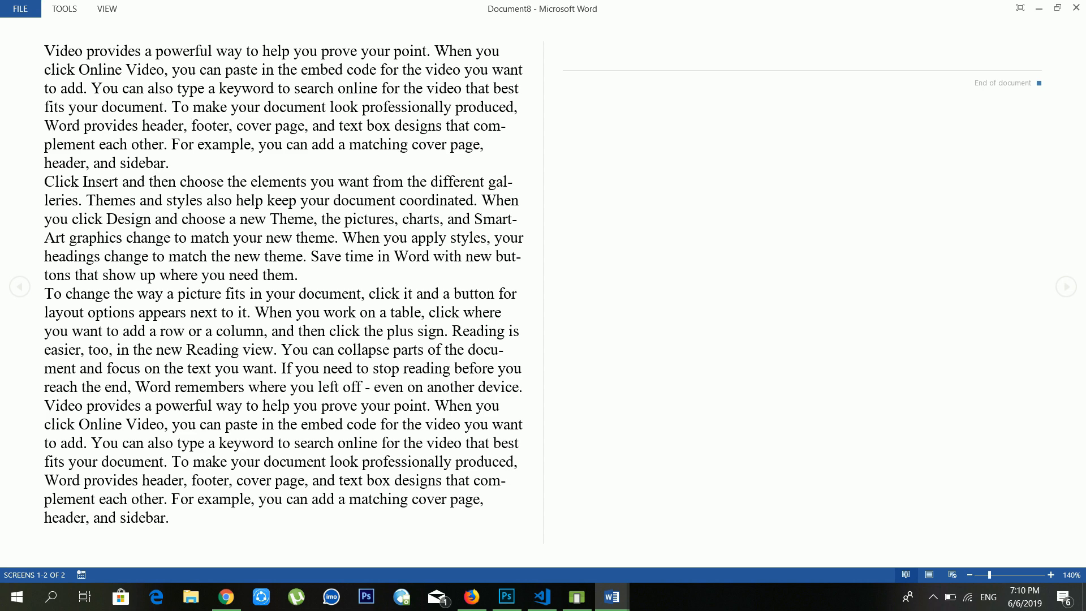
pyautogui.press('Escape')
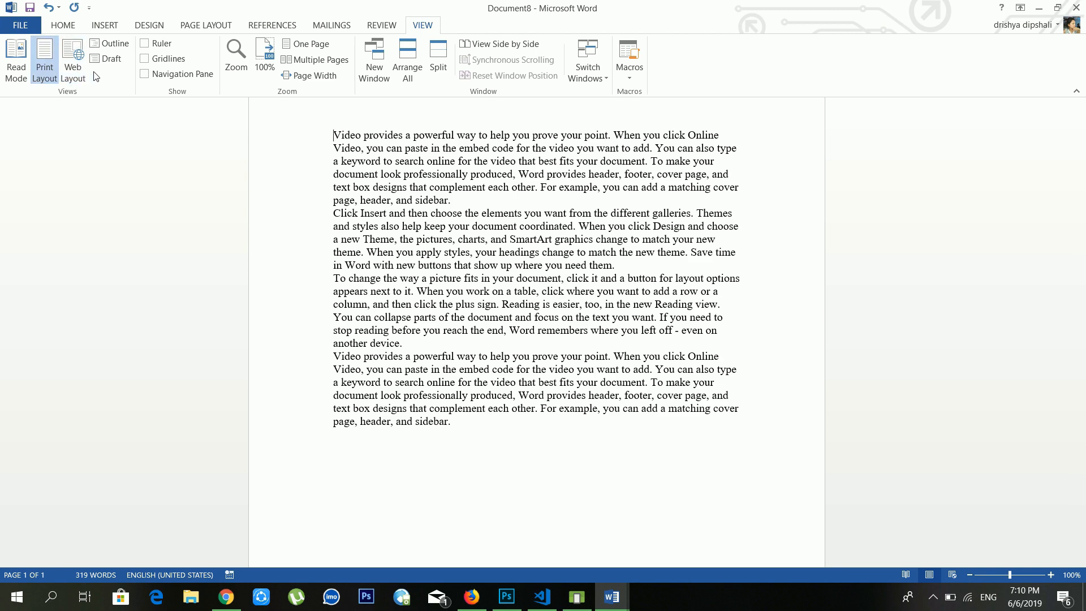
pyautogui.click(74, 65)
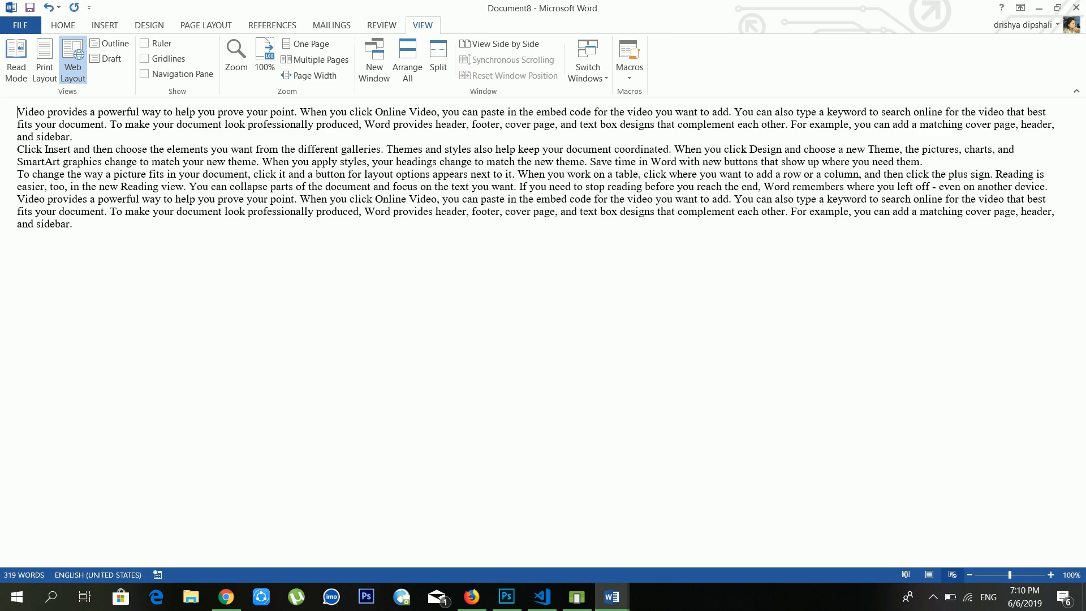
# Step: Try Outline view, close it, and settle on Draft view
pyautogui.click(115, 45)
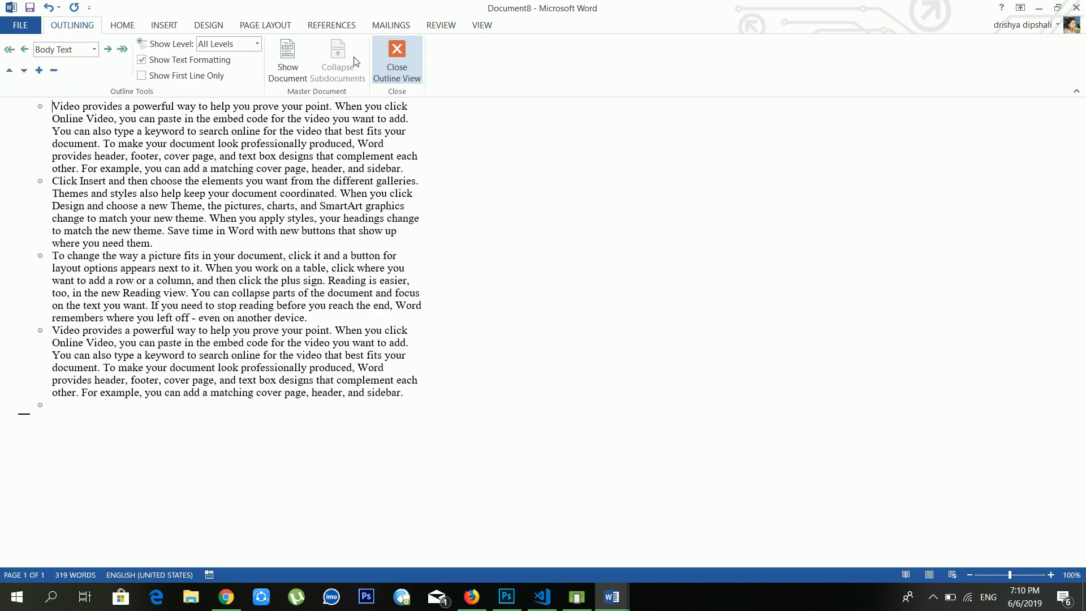
pyautogui.click(396, 59)
pyautogui.click(422, 25)
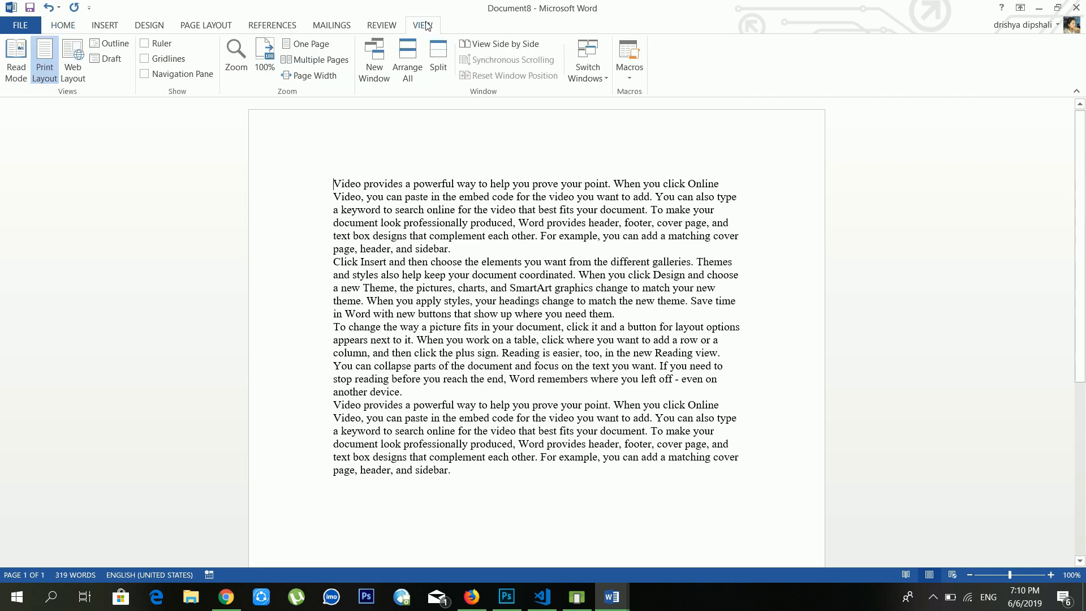
pyautogui.click(110, 65)
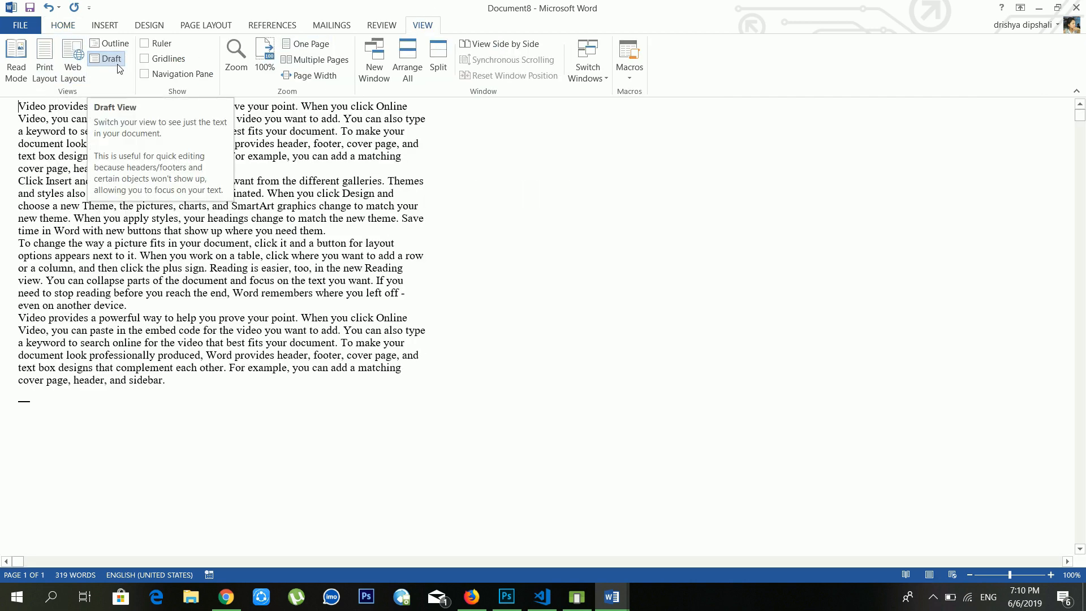
# Step: Return to Print Layout and toggle the ruler on and back off
pyautogui.click(44, 67)
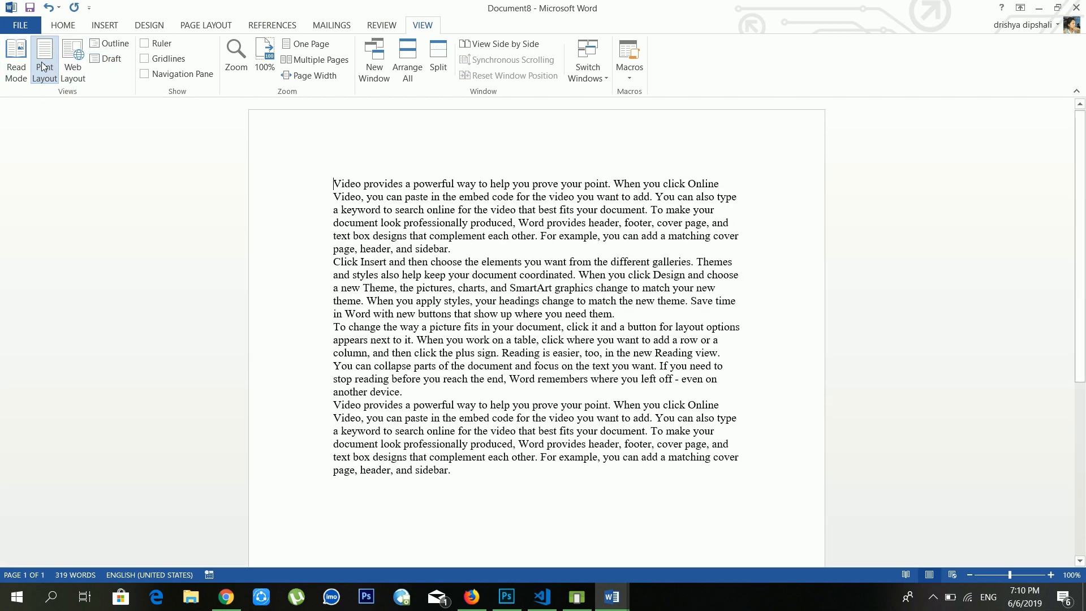
pyautogui.click(161, 46)
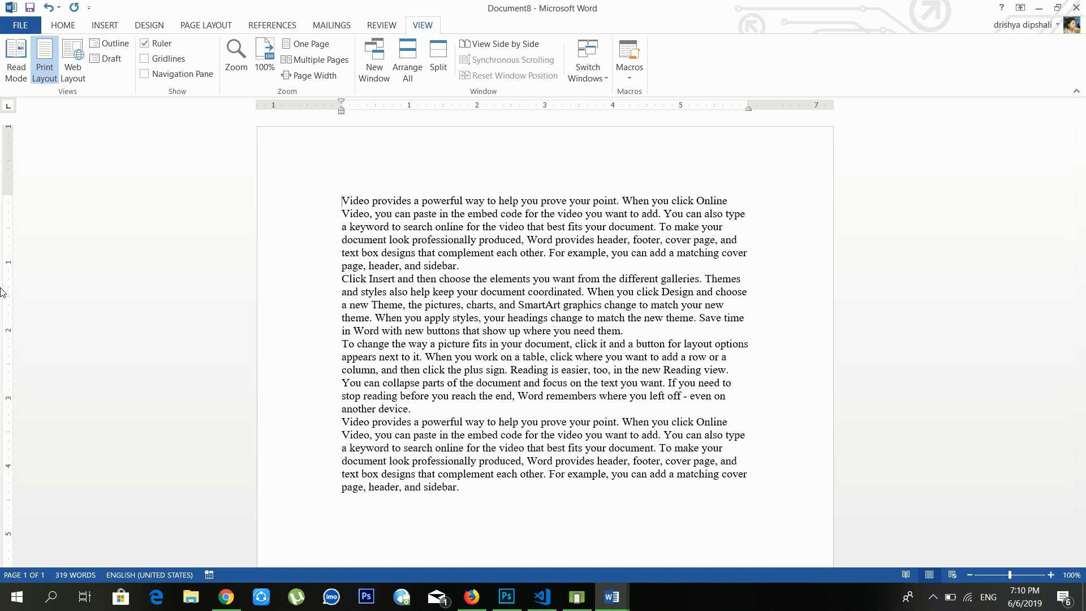
pyautogui.click(162, 45)
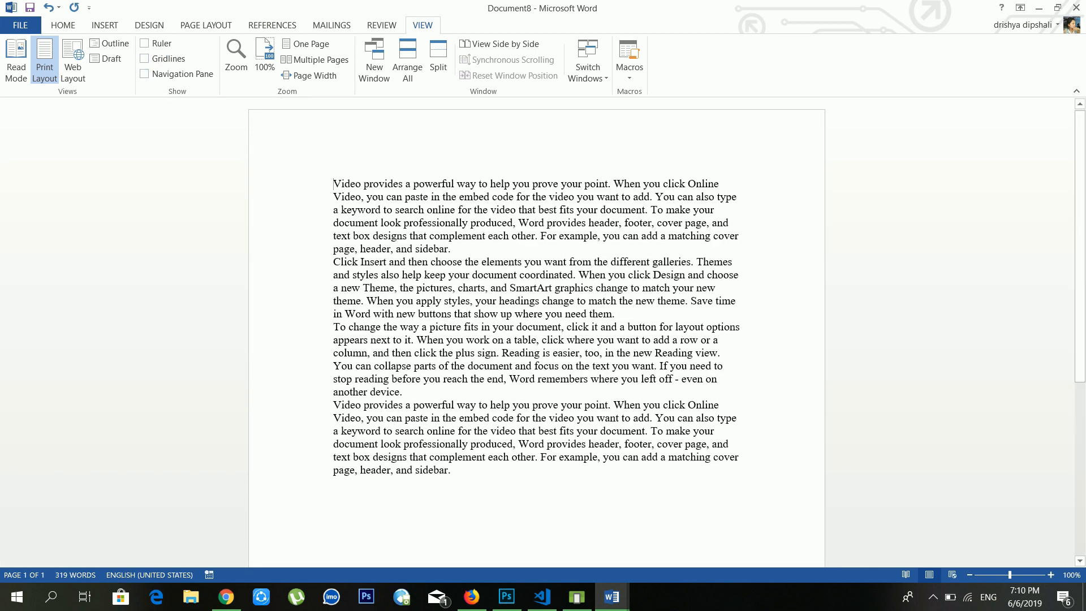
# Step: Show gridlines over the page, then hide them again
pyautogui.click(166, 66)
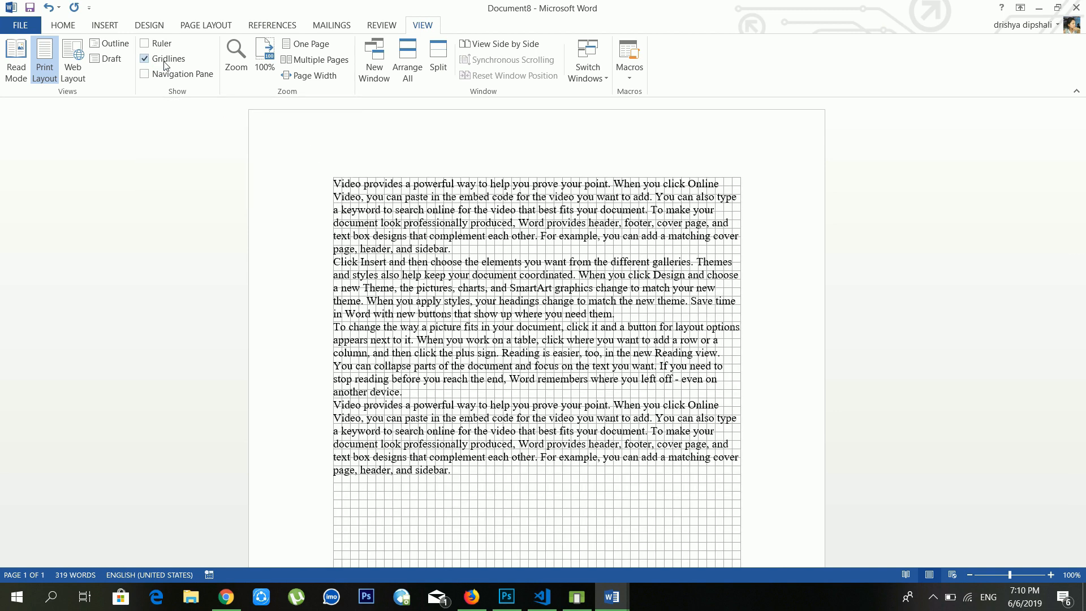
pyautogui.scroll(-8, 306, 225)
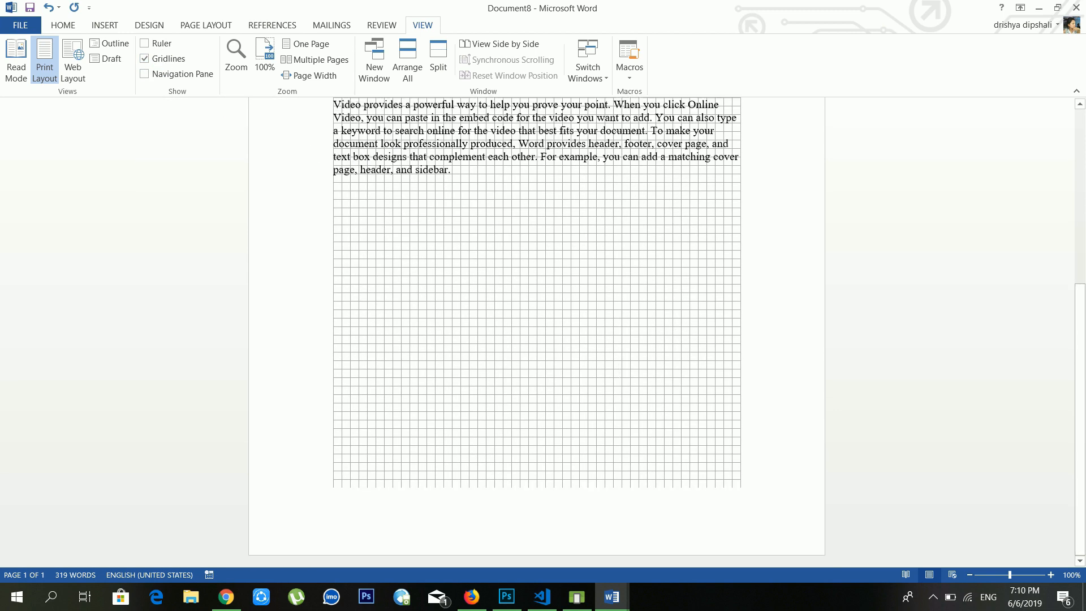
pyautogui.scroll(8, 537, 332)
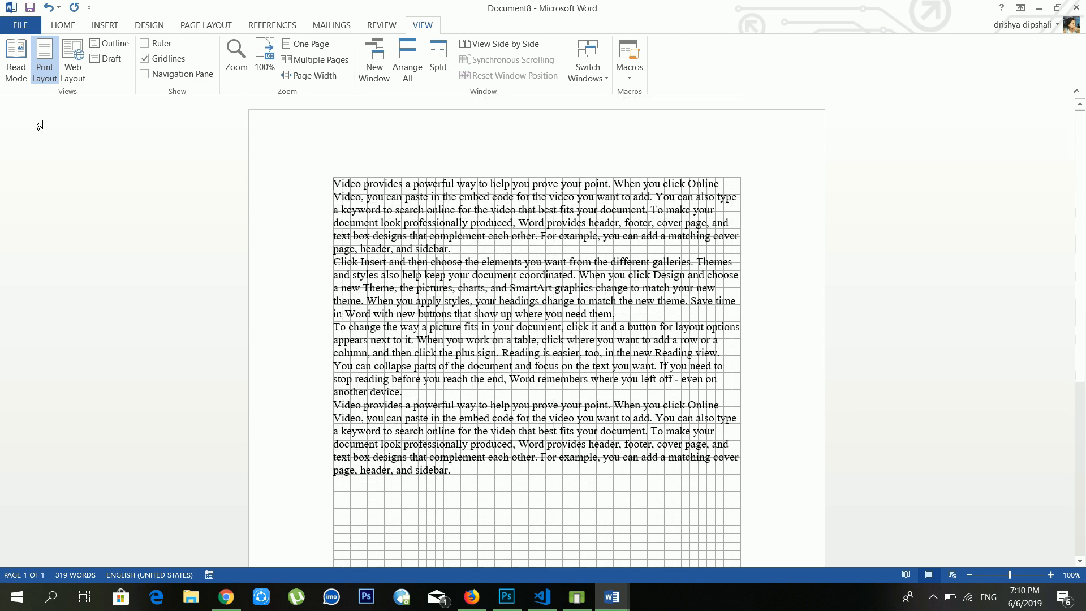
pyautogui.click(170, 60)
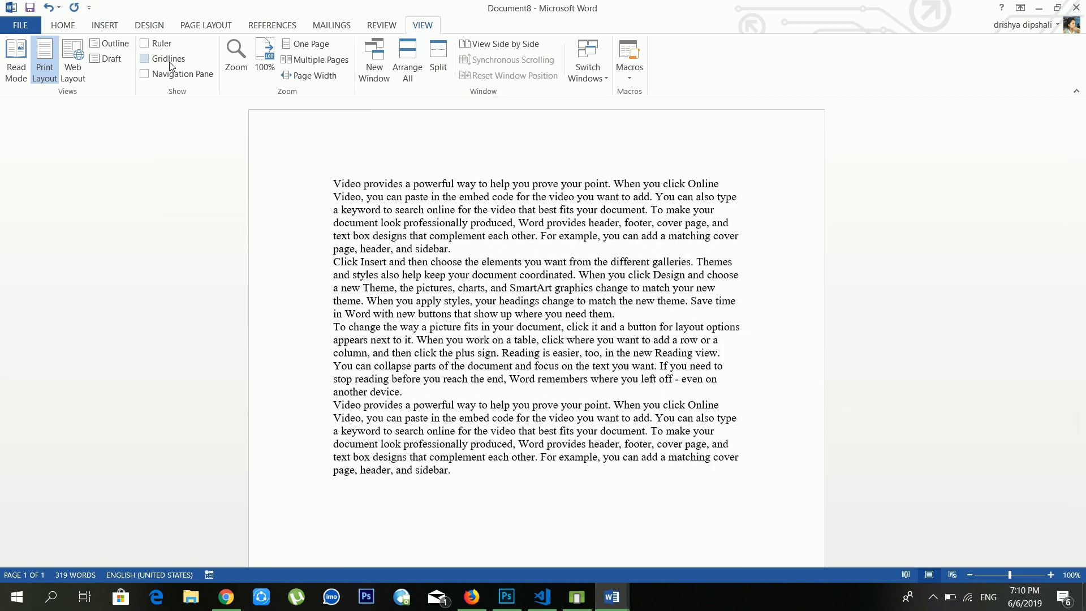
# Step: Search Document8 for 'help' in the Navigation Pane, finding 3 matches, then close the pane
pyautogui.click(205, 77)
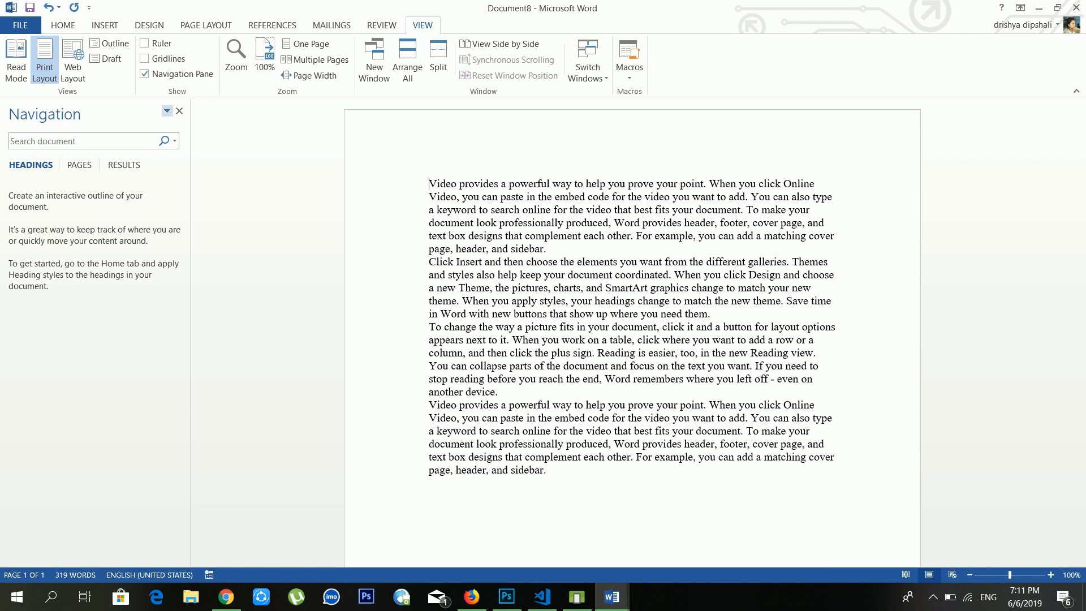
pyautogui.click(65, 141)
pyautogui.write('help')
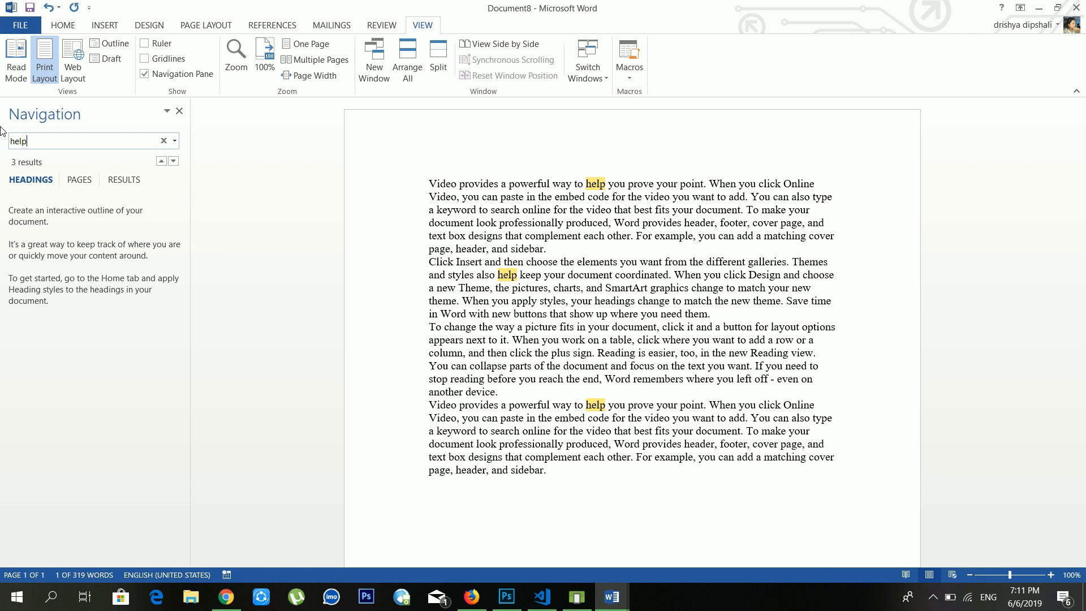
pyautogui.click(179, 111)
pyautogui.click(63, 25)
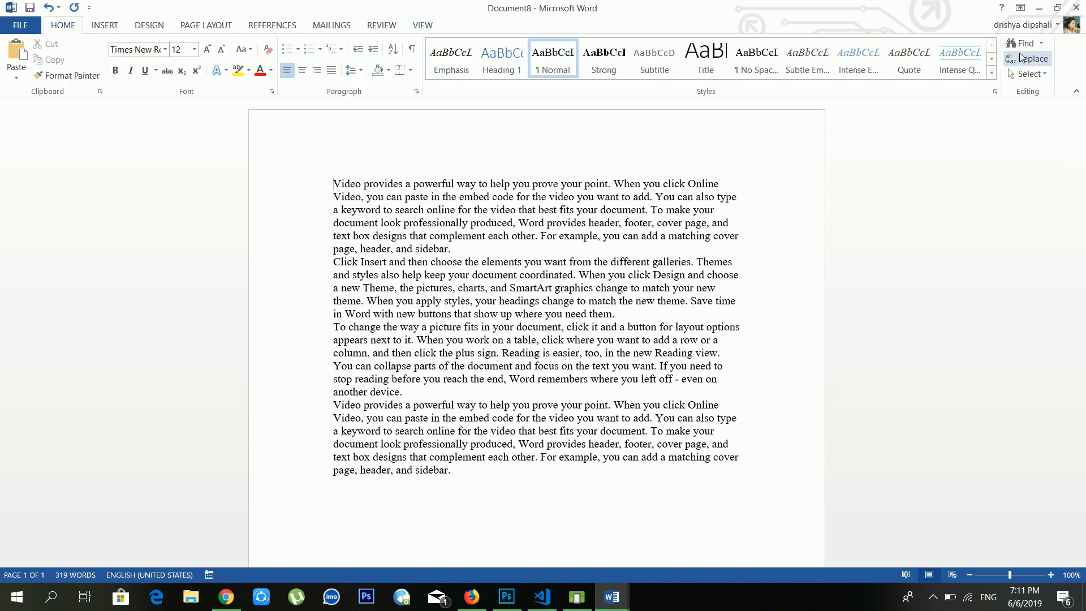
# Step: Zoom the document to 10% through the Zoom dialog
pyautogui.click(422, 25)
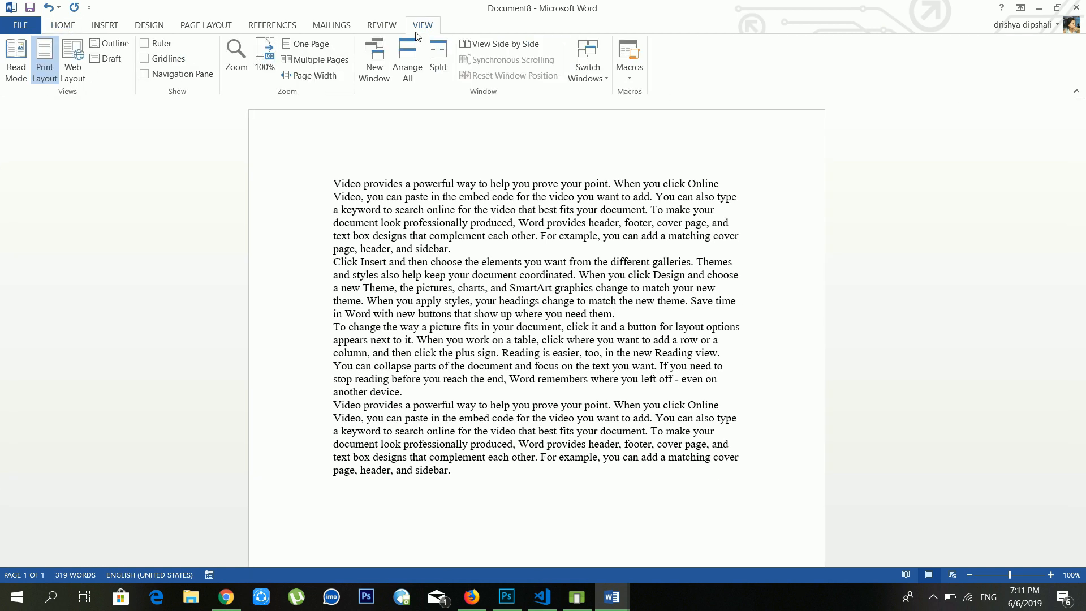
pyautogui.click(234, 61)
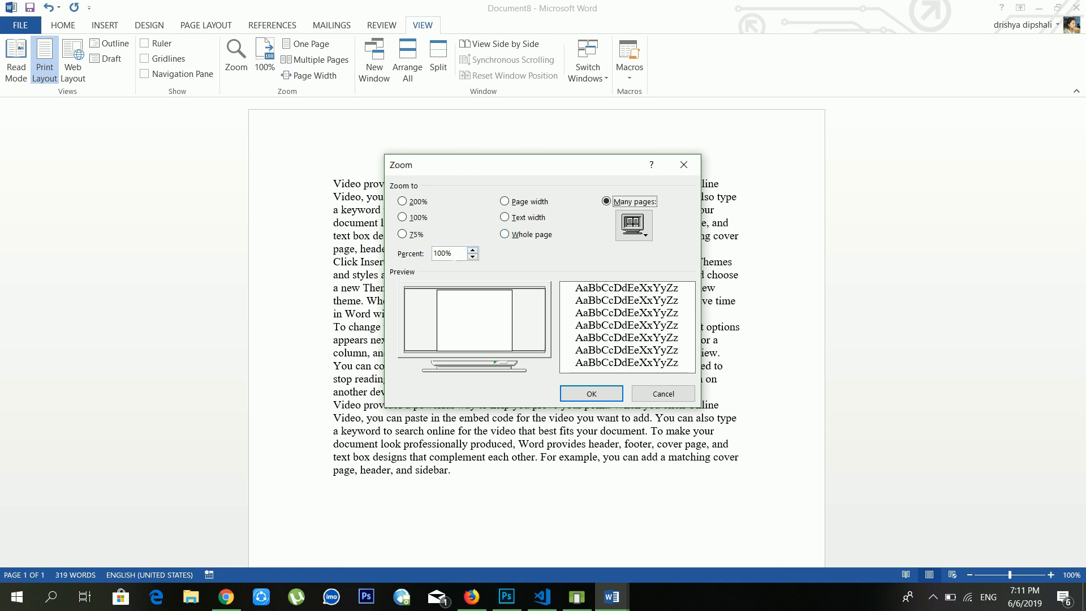
pyautogui.doubleClick(443, 253)
pyautogui.write('1')
pyautogui.press('Return')
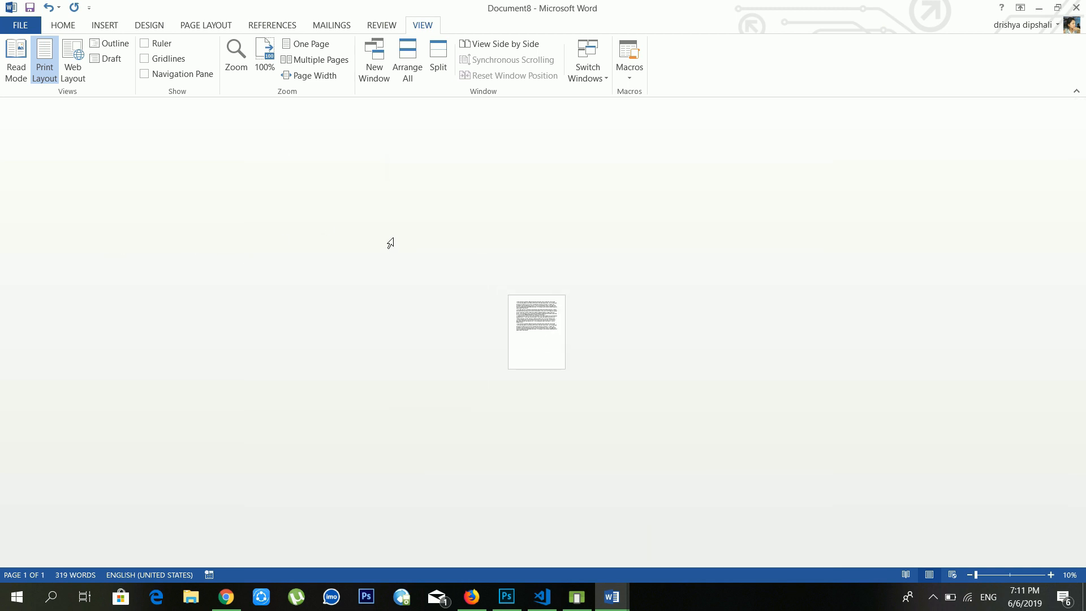
# Step: Try 100%, One Page, Multiple Pages and Page Width zoom, then open a new window
pyautogui.click(263, 61)
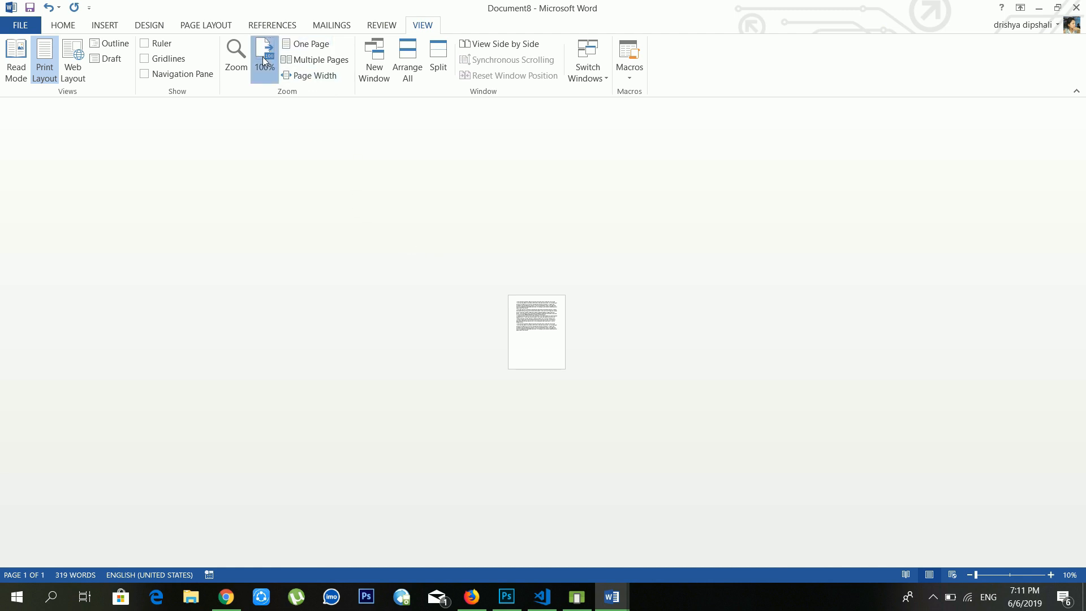
pyautogui.click(319, 49)
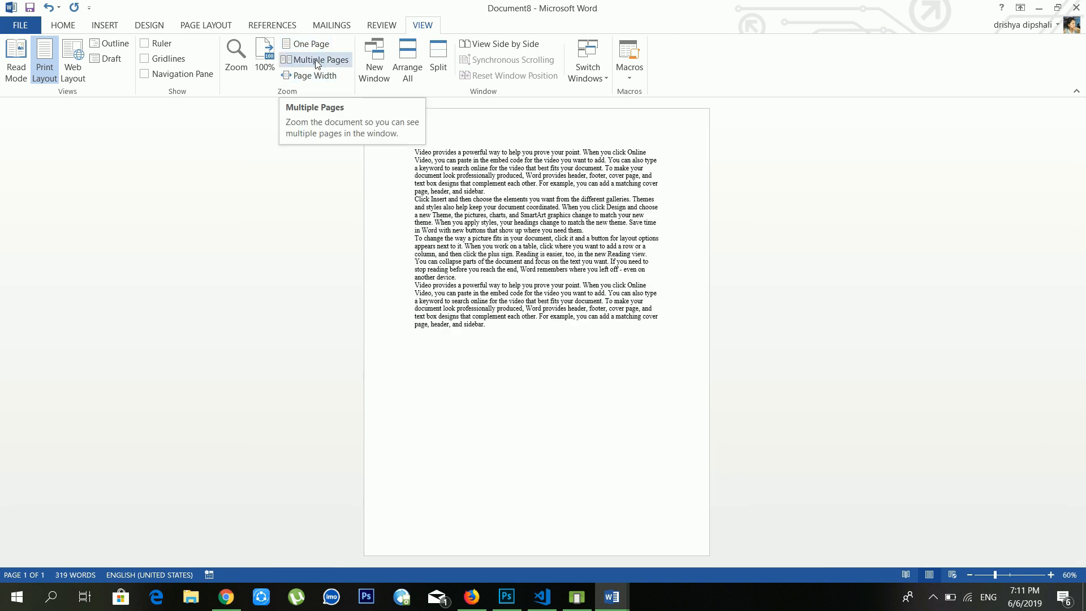
pyautogui.click(317, 61)
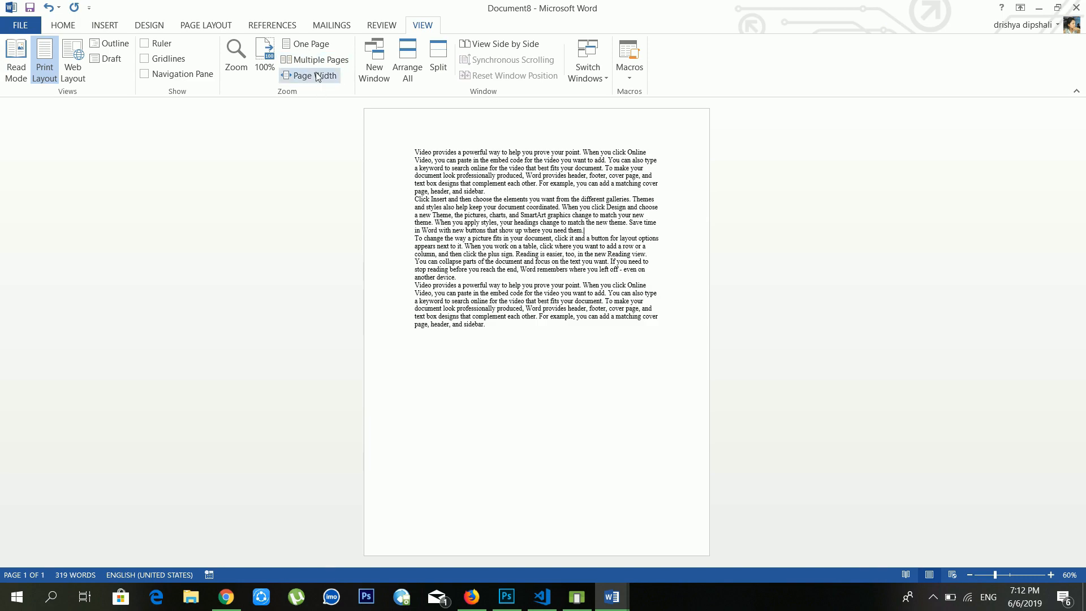
pyautogui.click(315, 76)
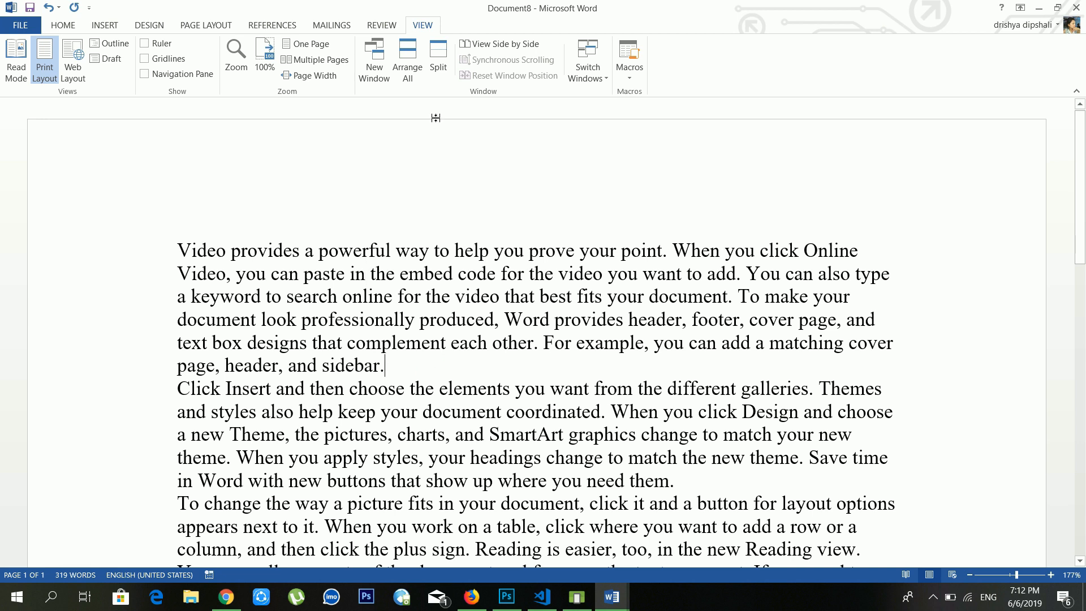
pyautogui.click(387, 68)
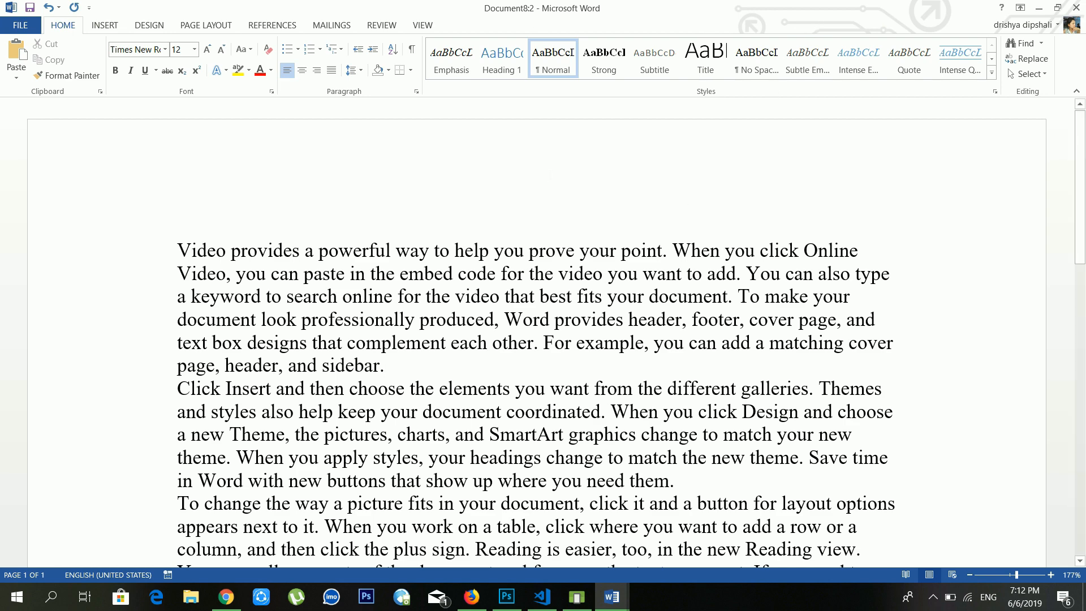
# Step: Tile all six open Word windows with Arrange All, then maximize Document8:2
pyautogui.click(351, 25)
pyautogui.click(382, 26)
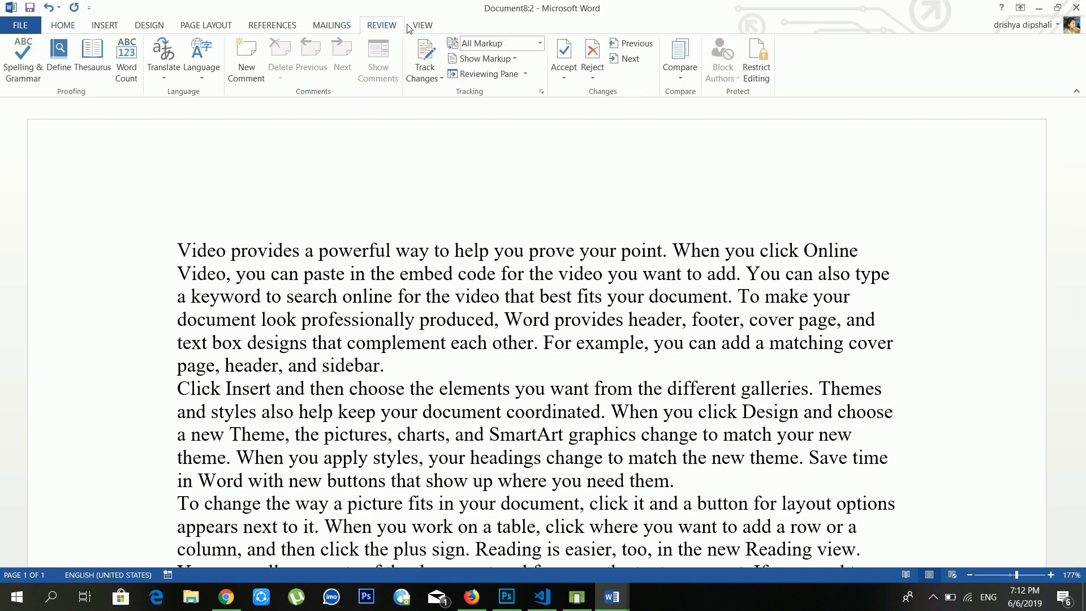
pyautogui.click(423, 26)
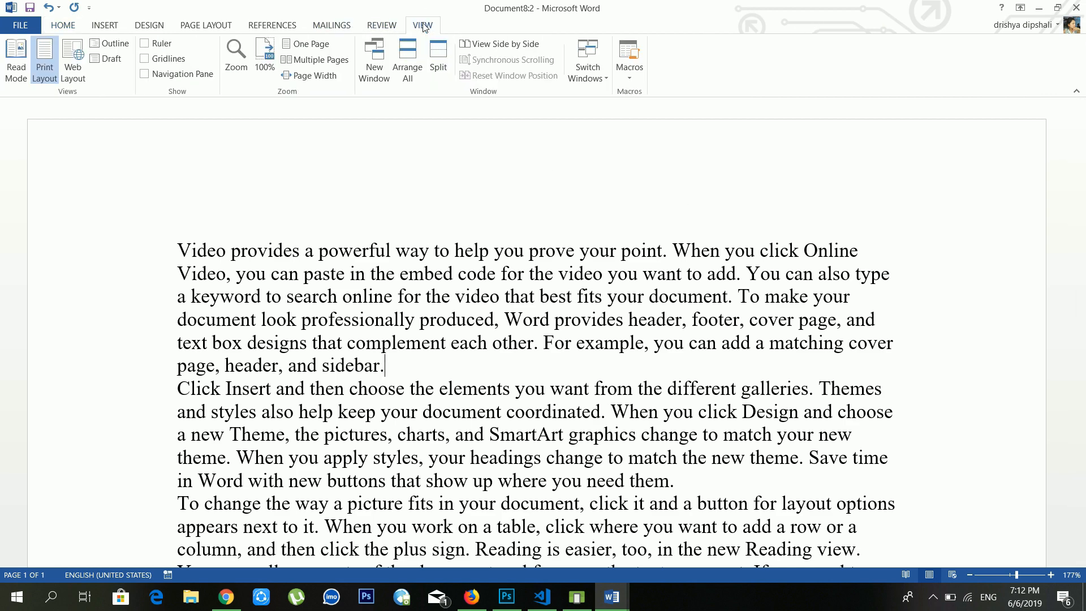
pyautogui.click(409, 70)
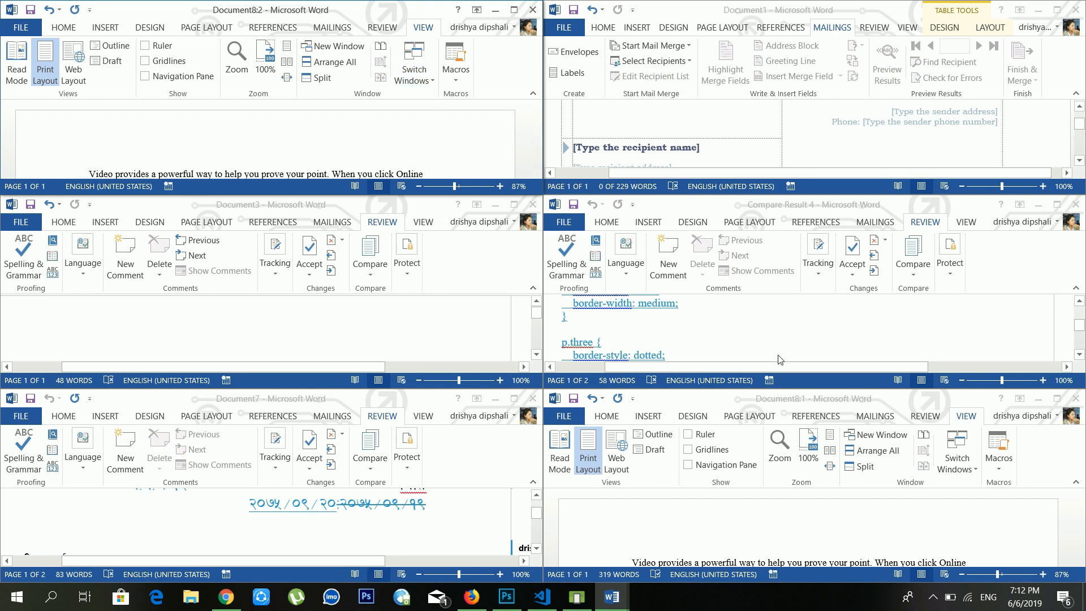
pyautogui.scroll(3, 780, 361)
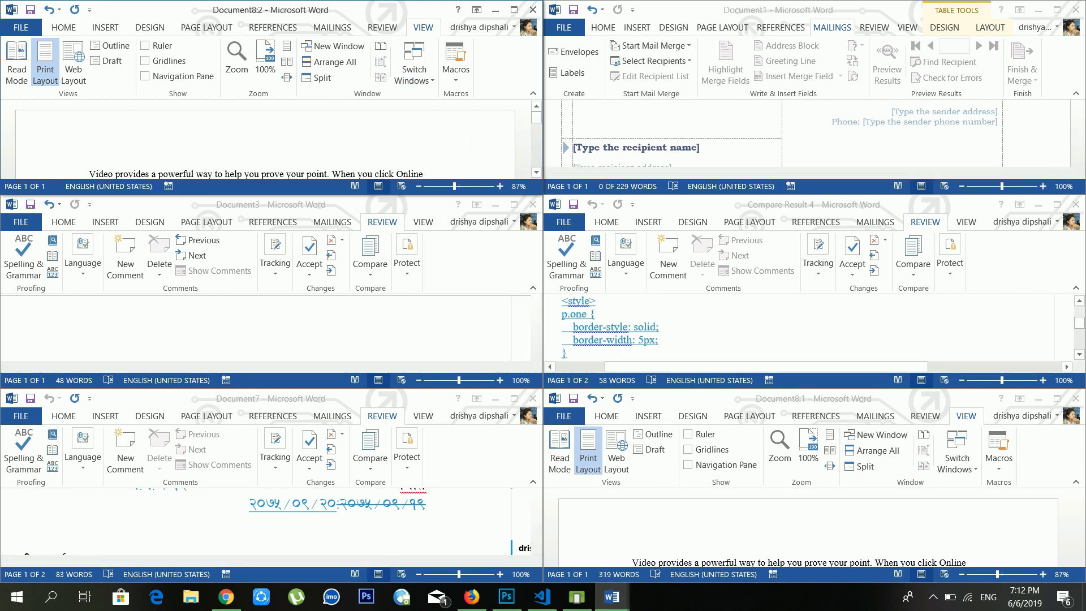
pyautogui.click(512, 11)
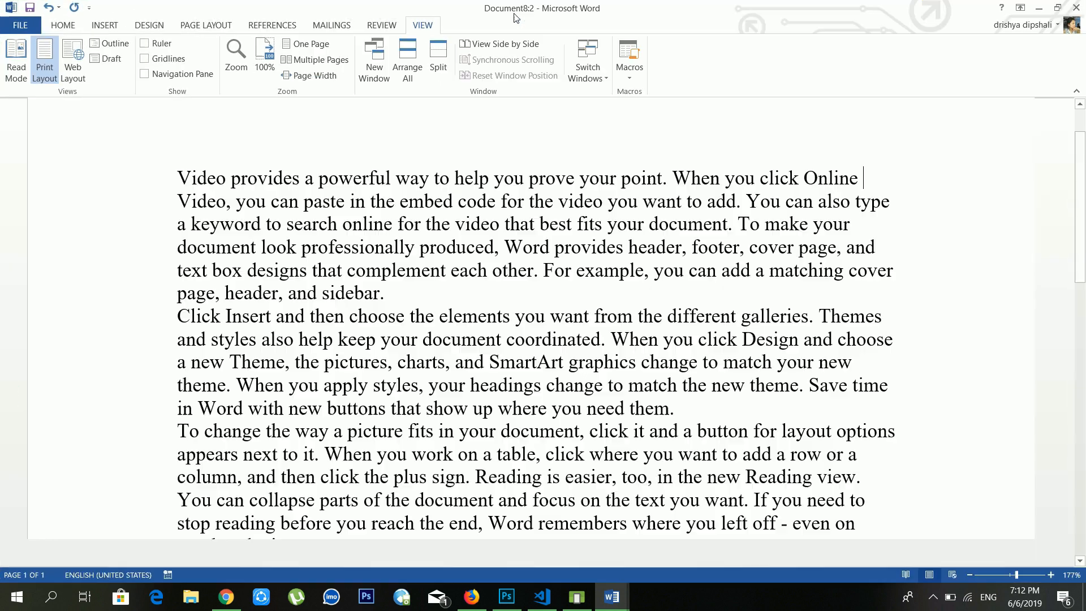
pyautogui.click(439, 59)
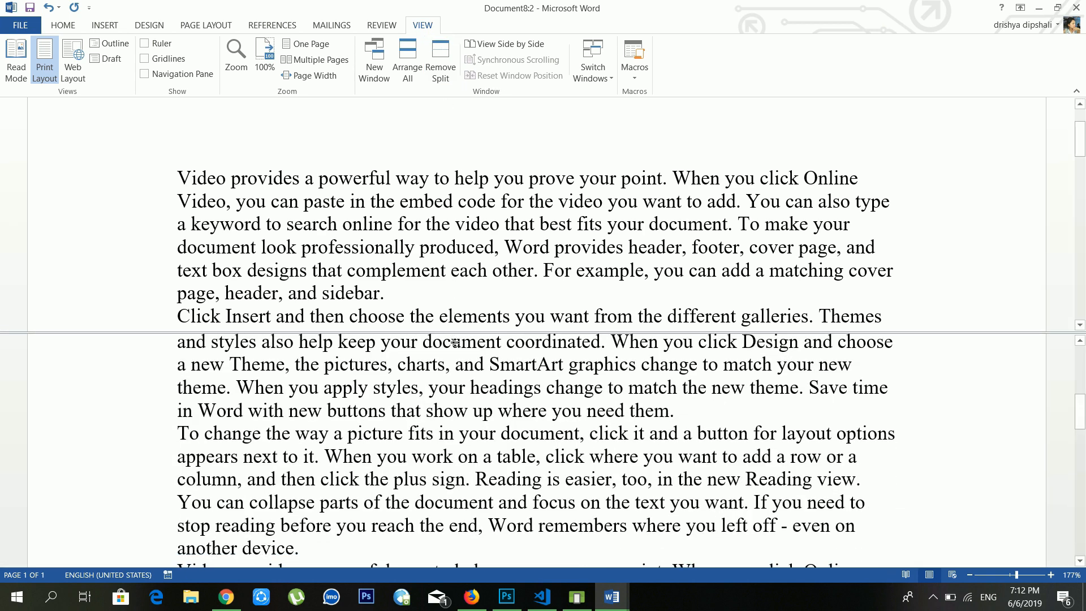
pyautogui.moveTo(455, 342)
pyautogui.mouseDown()
pyautogui.moveTo(456, 306)
pyautogui.moveTo(456, 341)
pyautogui.mouseUp()
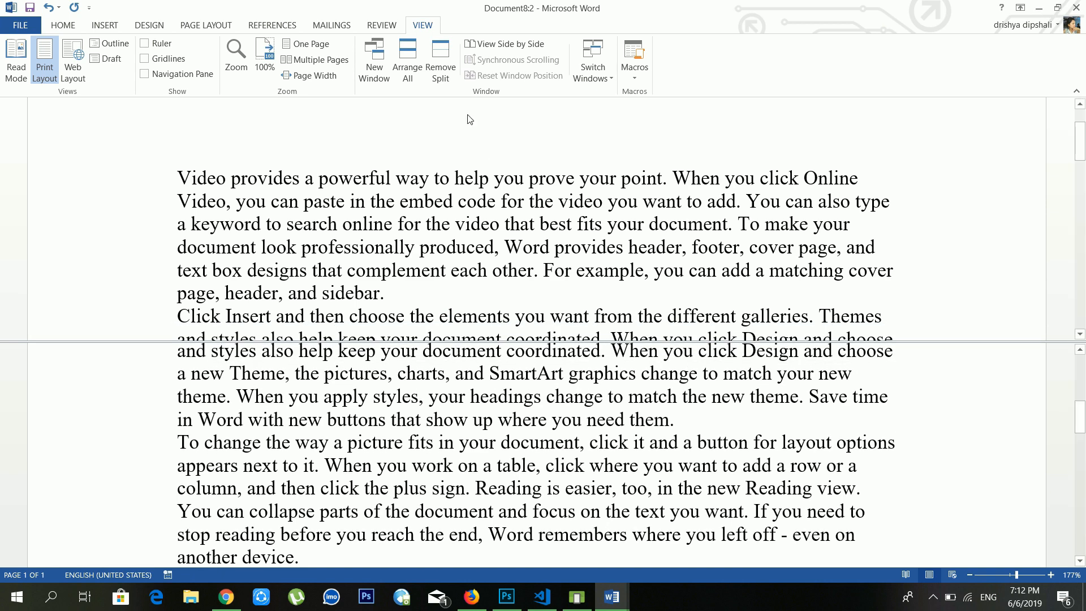
pyautogui.click(451, 62)
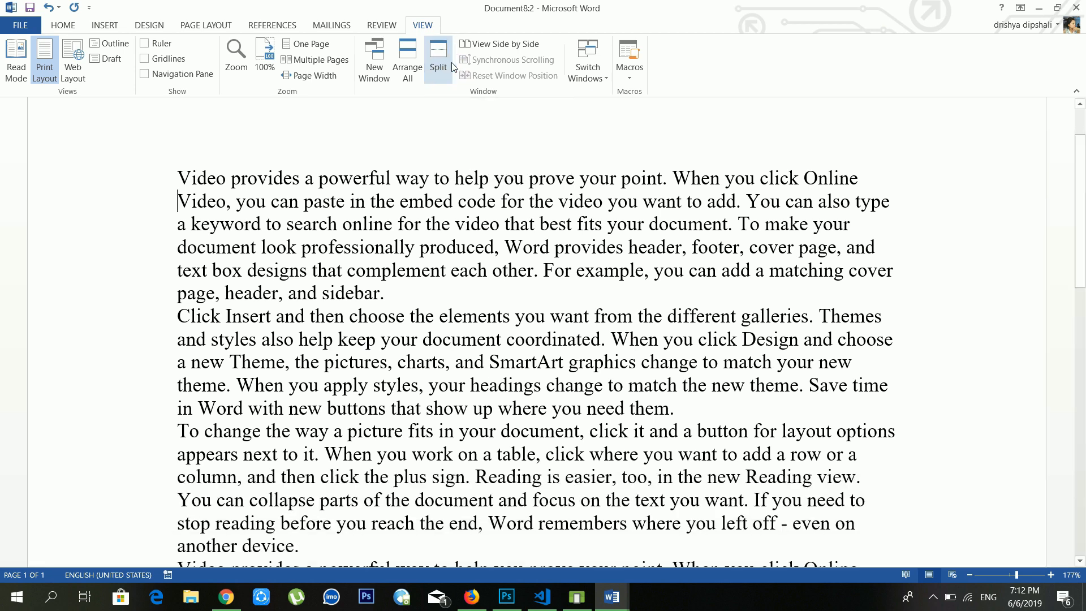
# Step: View Document8:2 side by side with Compare Result 4, then maximize it again
pyautogui.click(498, 50)
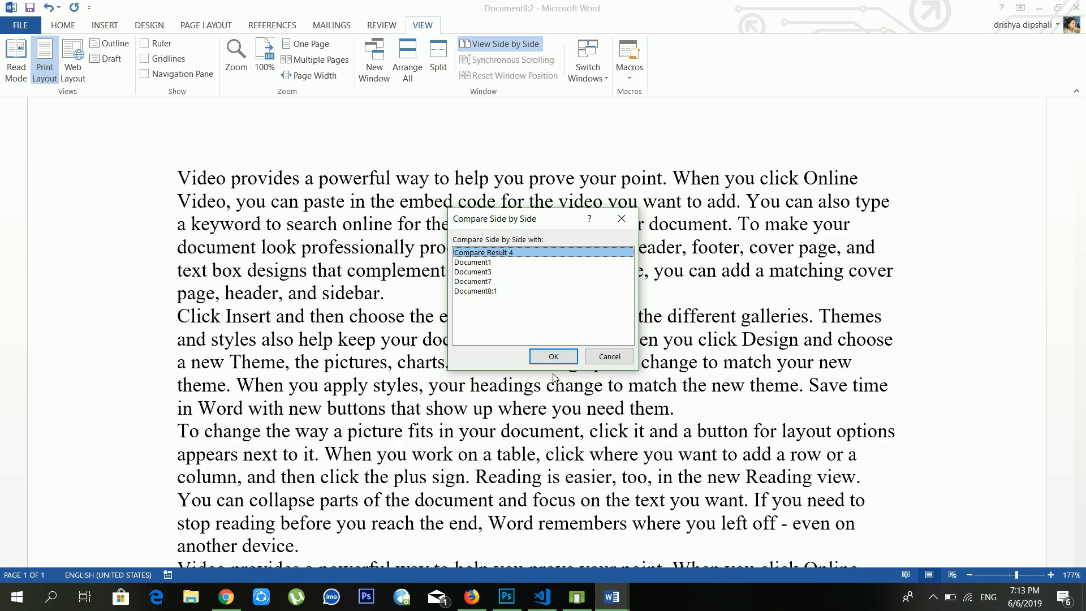
pyautogui.click(554, 357)
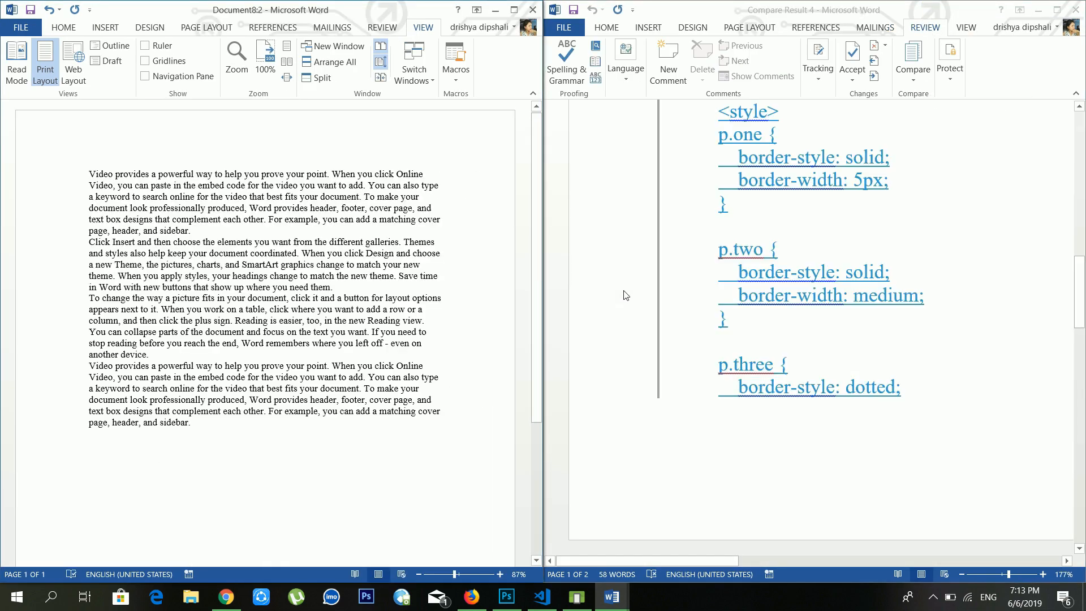
pyautogui.scroll(15, 801, 242)
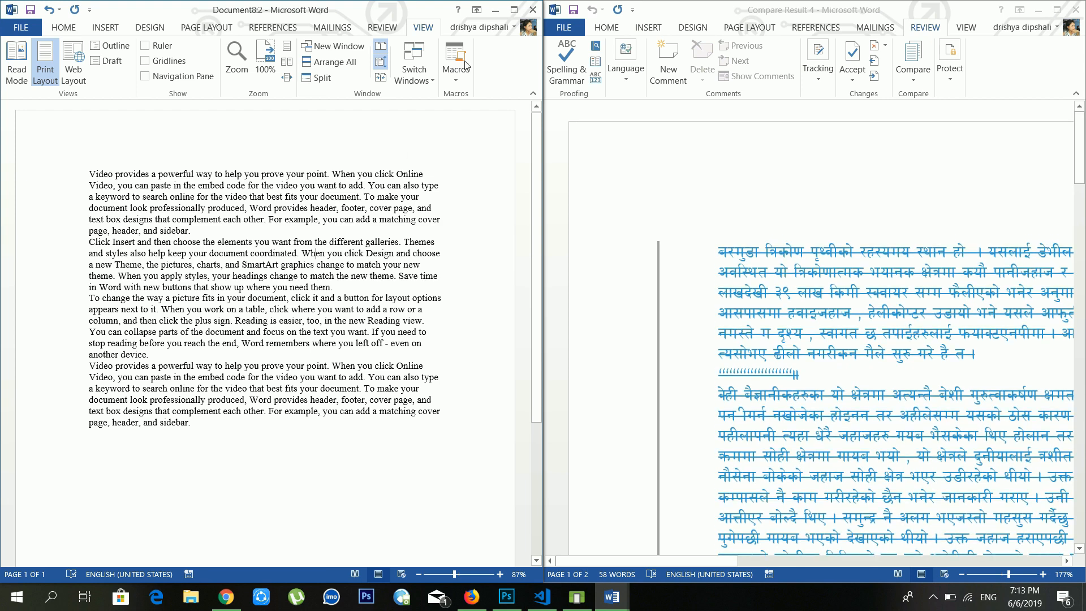
pyautogui.click(512, 16)
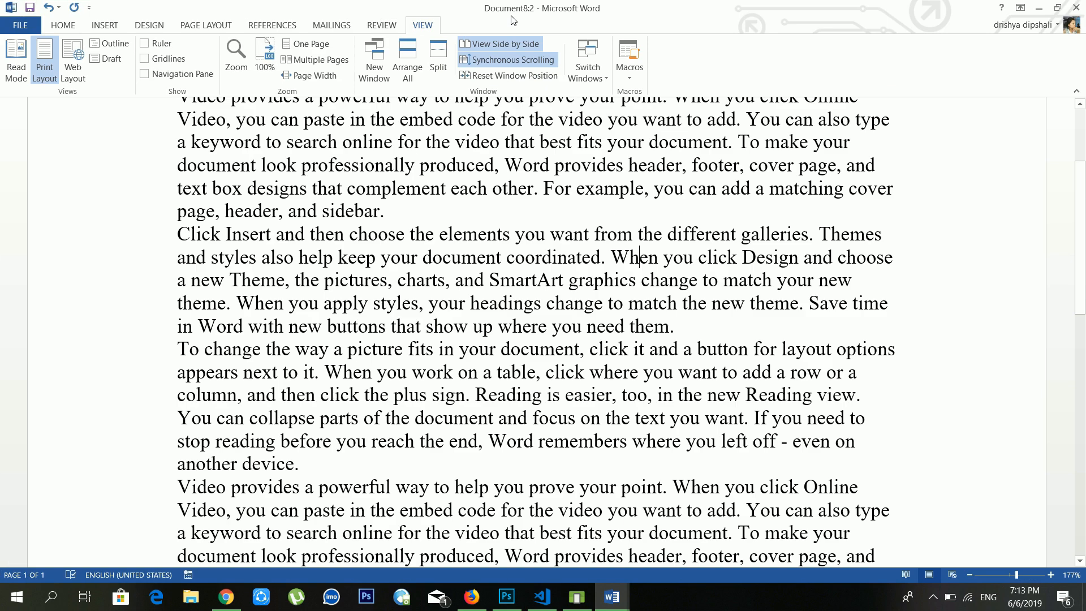
pyautogui.click(595, 82)
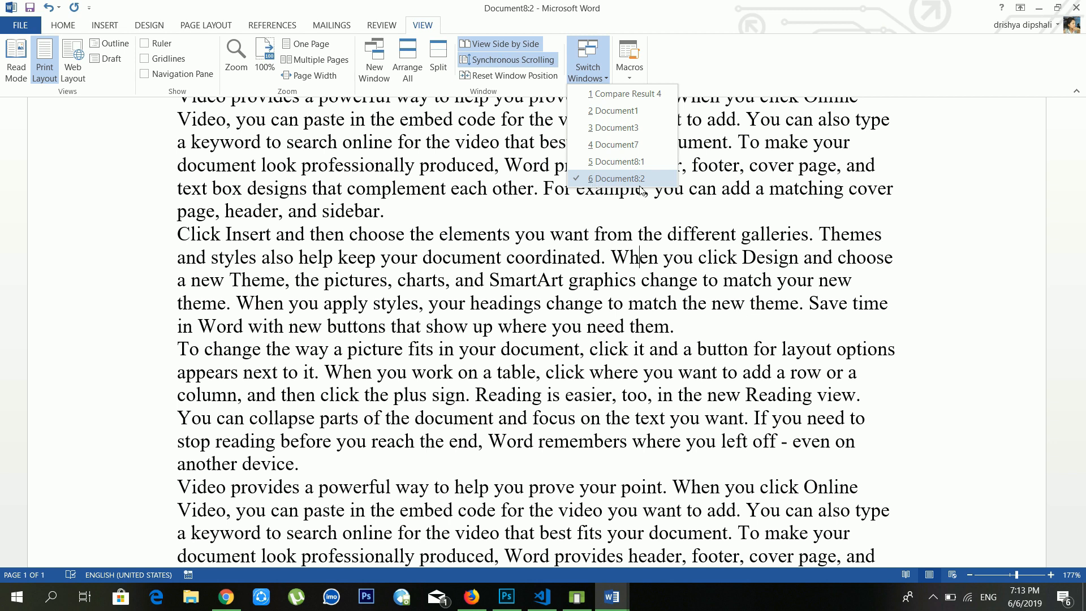
# Step: Switch to Document8:1, maximize it, and add two empty lines after the last paragraph
pyautogui.click(591, 167)
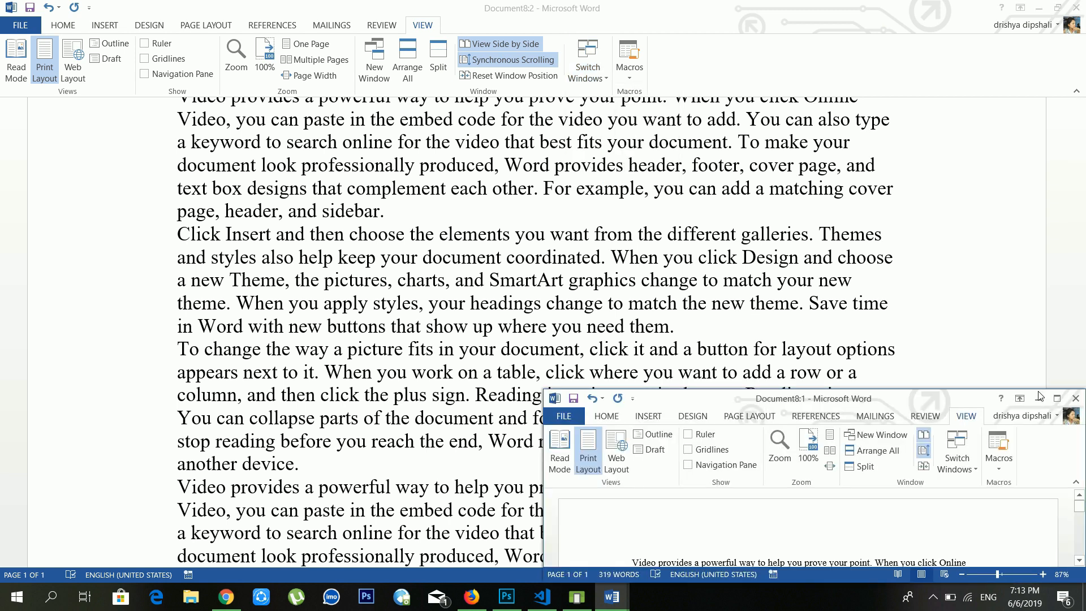
pyautogui.click(1056, 398)
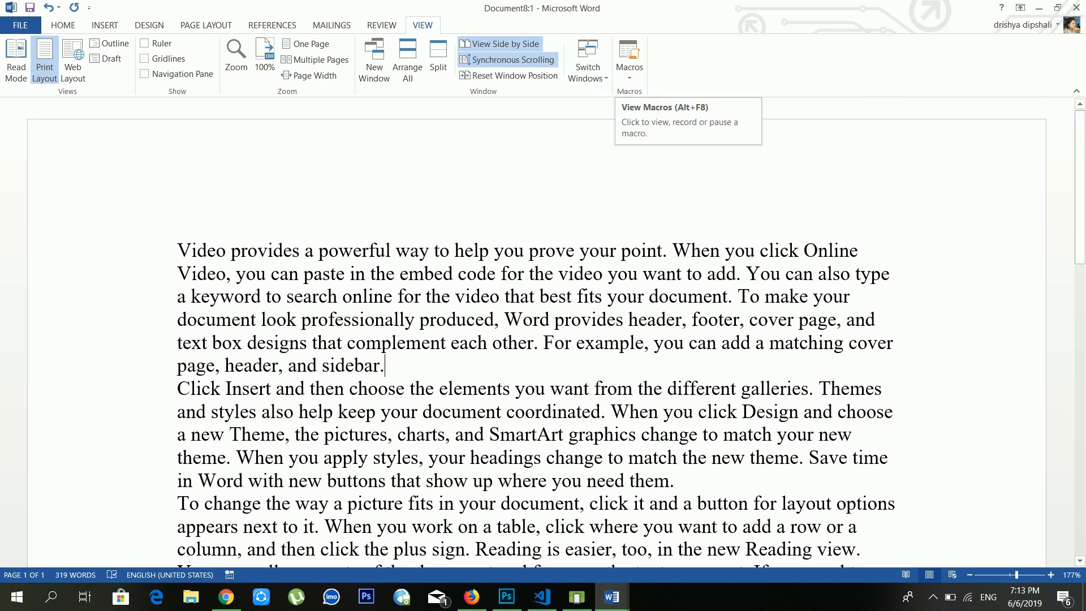
pyautogui.scroll(-10, 536, 332)
pyautogui.scroll(3, 398, 198)
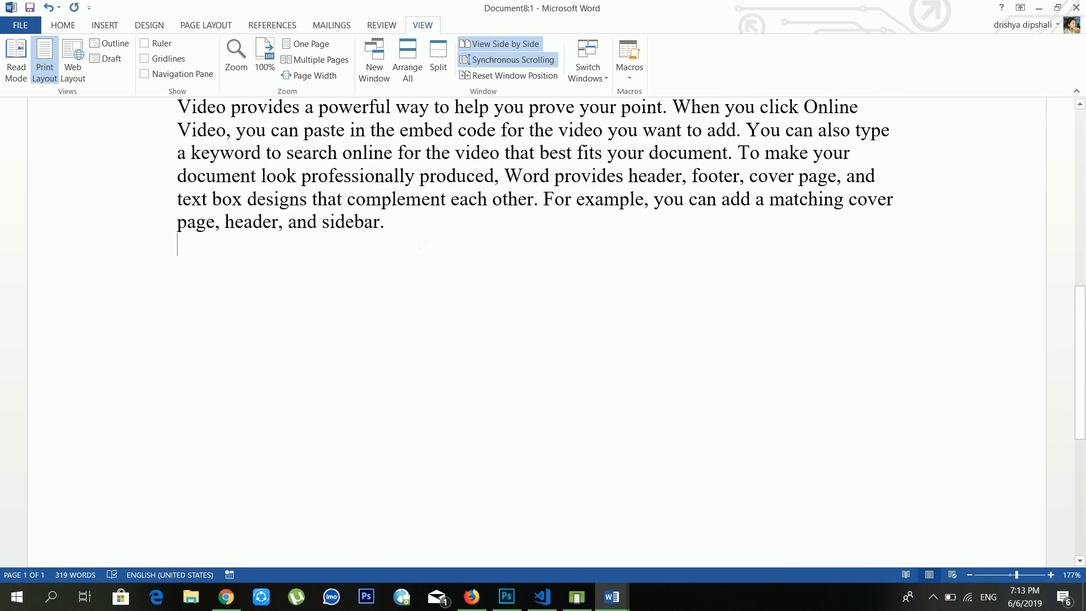
pyautogui.press('Return')
pyautogui.press('Return')
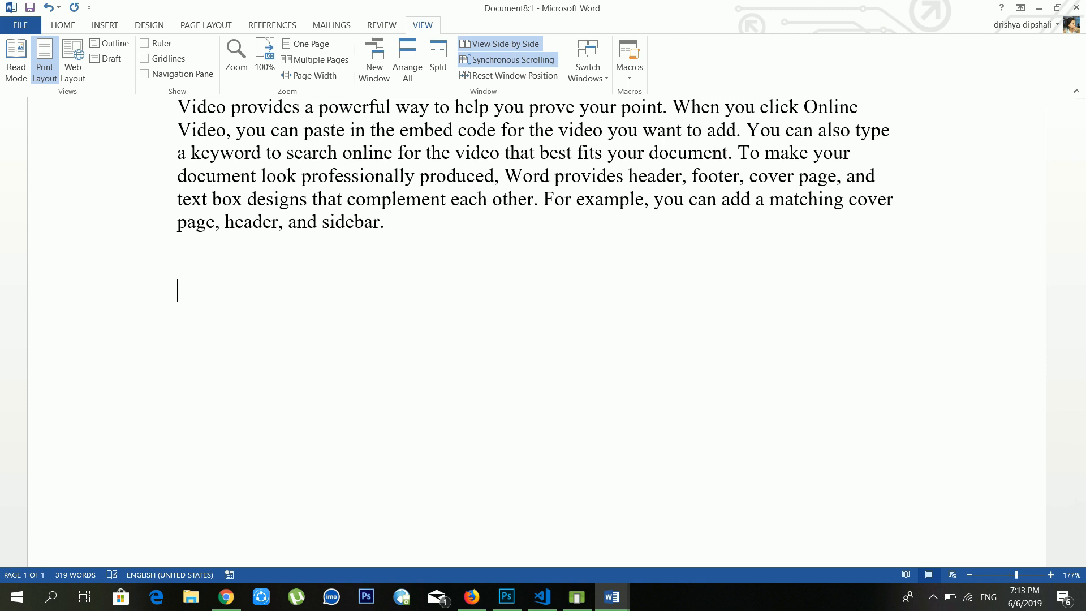
# Step: Start a macro with a two-word name, which Word rejects as an invalid procedure name
pyautogui.click(634, 82)
pyautogui.click(665, 111)
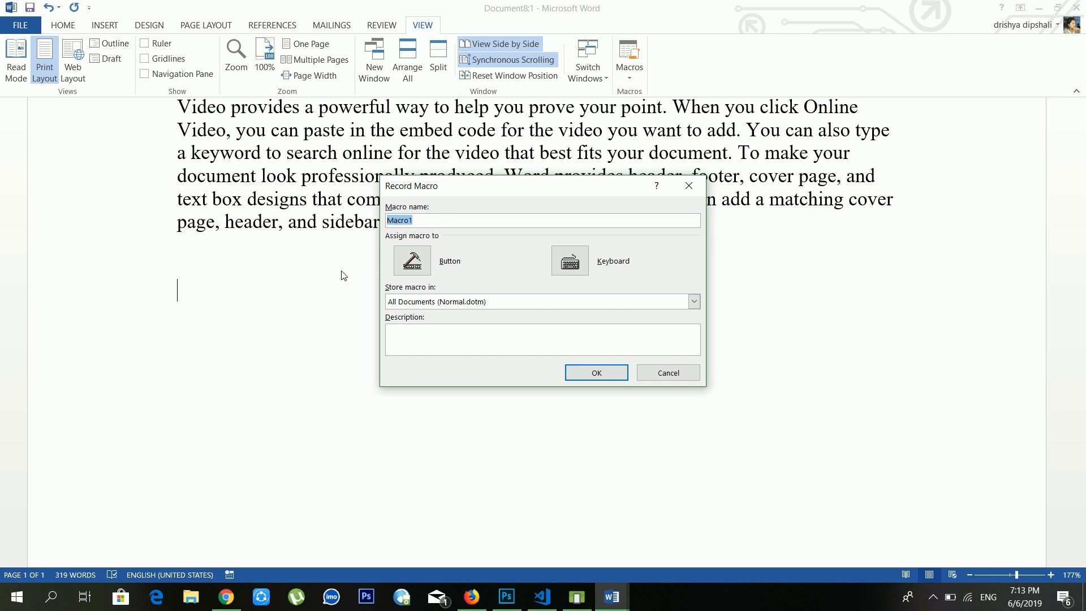
pyautogui.write('dipesh trial')
pyautogui.click(580, 271)
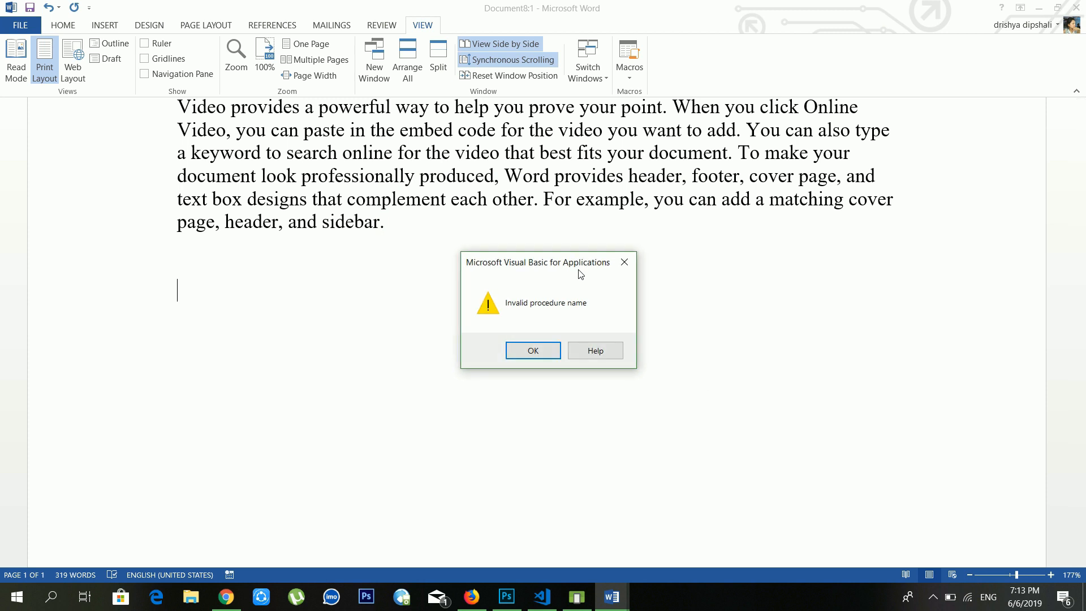
pyautogui.click(533, 350)
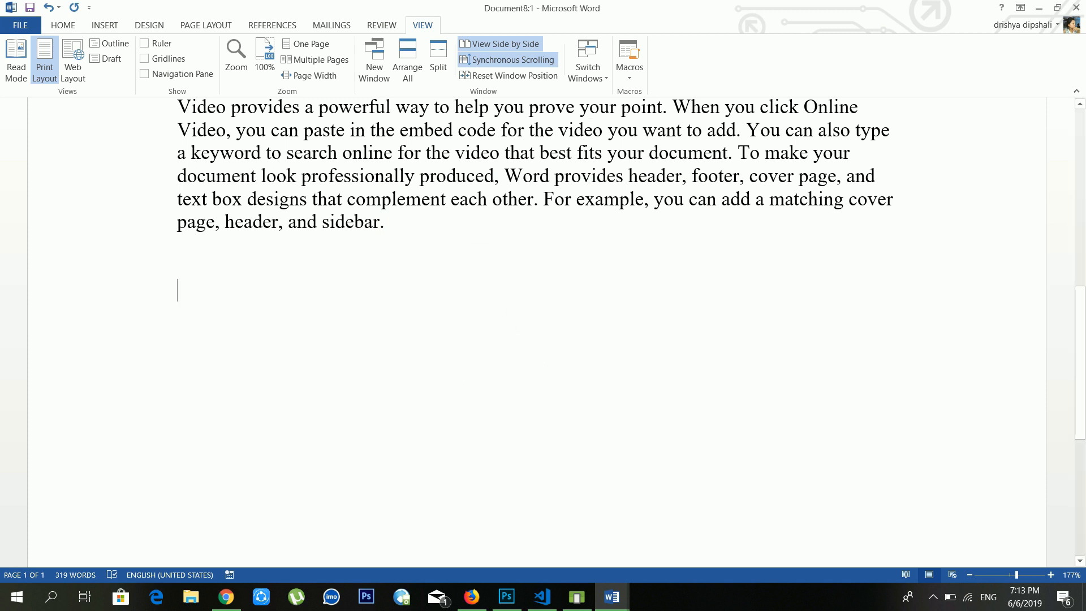
# Step: Record a new macro named dddd and assign it the shortcut Ctrl+Shift+U
pyautogui.click(629, 72)
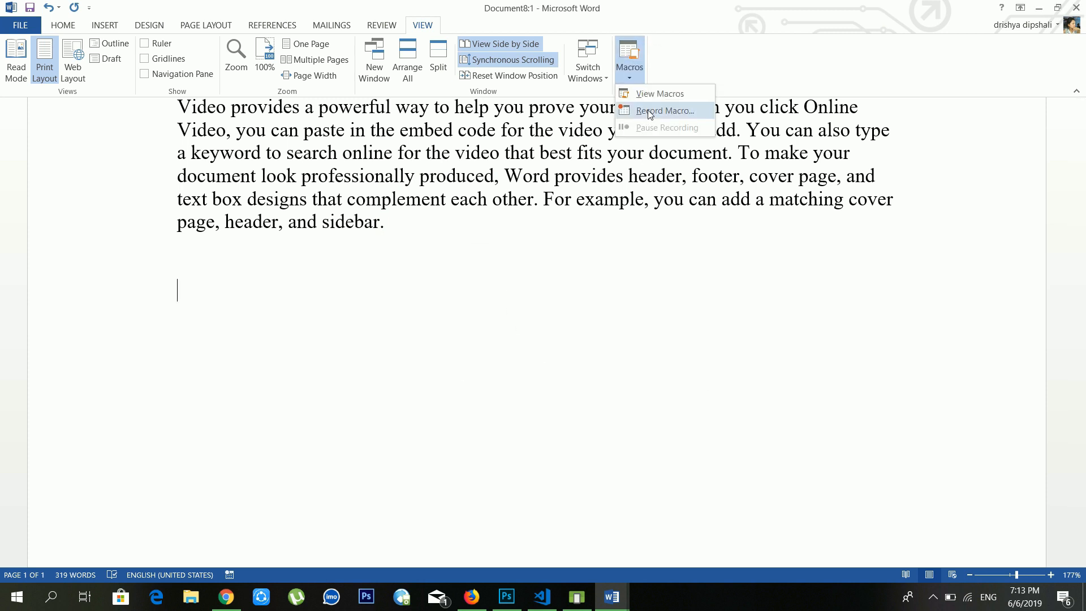
pyautogui.click(650, 112)
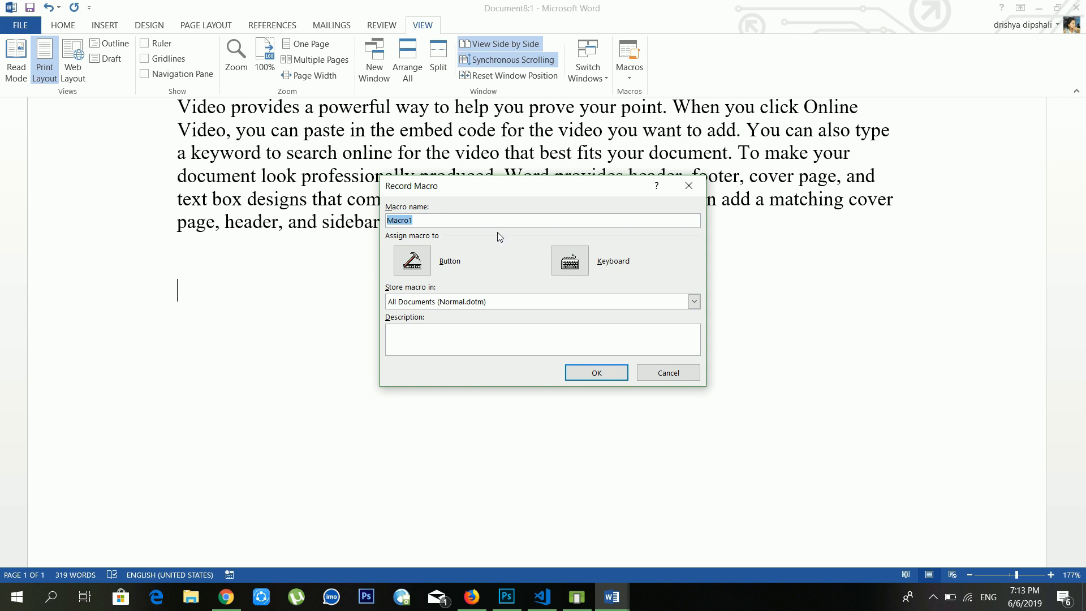
pyautogui.write('dddd')
pyautogui.click(577, 262)
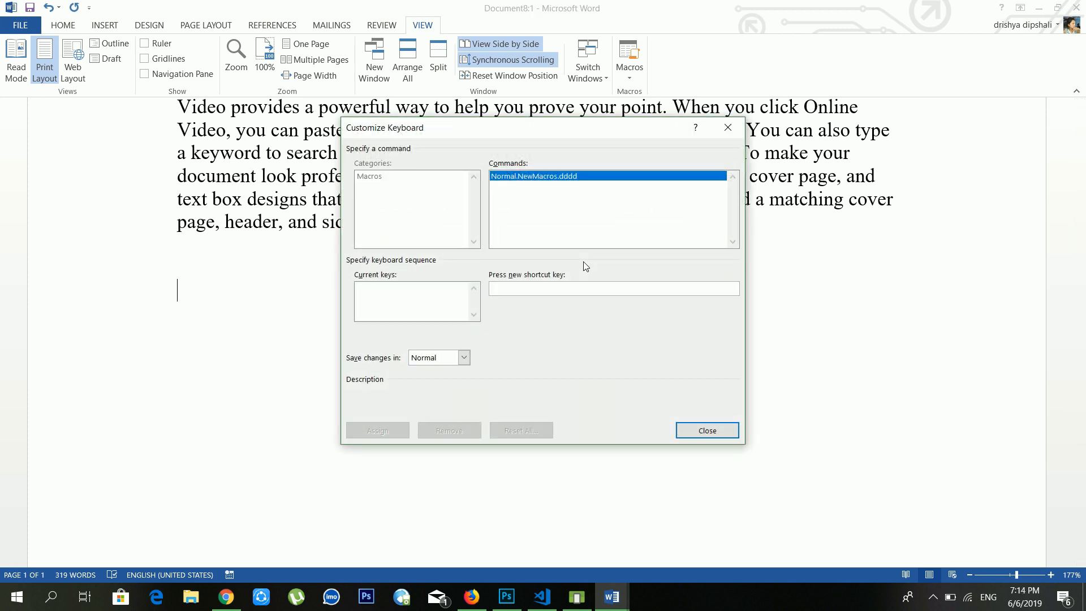
pyautogui.click(568, 288)
pyautogui.hotkey('ctrl', 'shift', 'u')
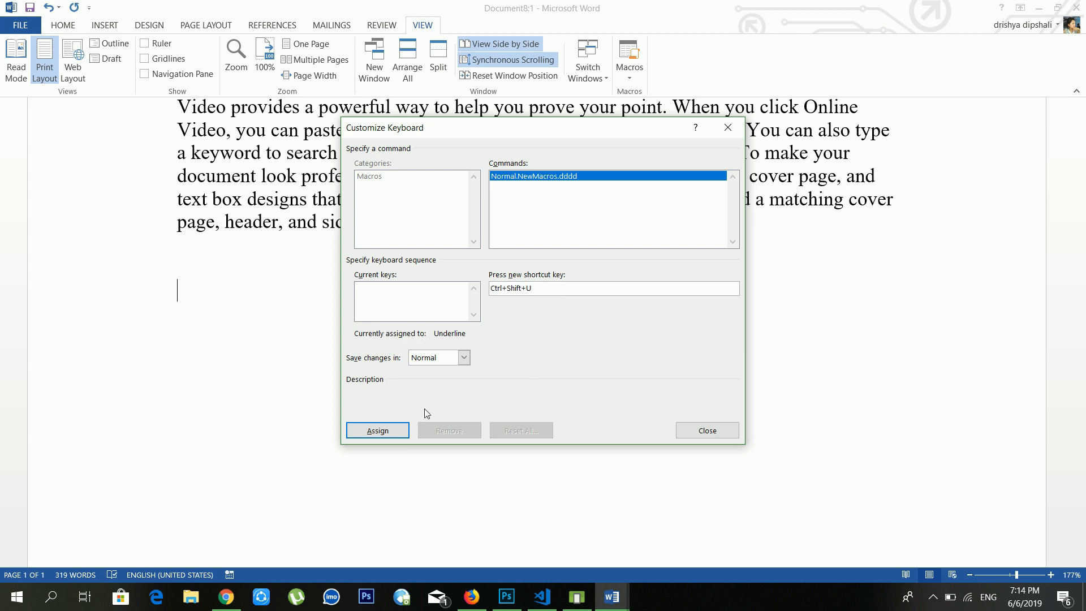
pyautogui.click(392, 436)
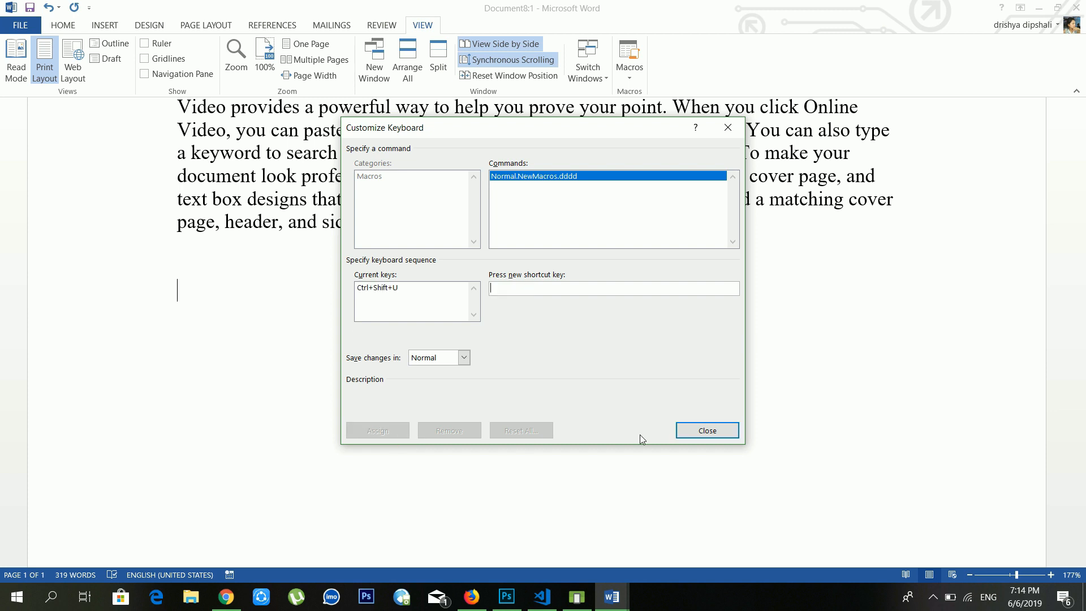
pyautogui.click(708, 433)
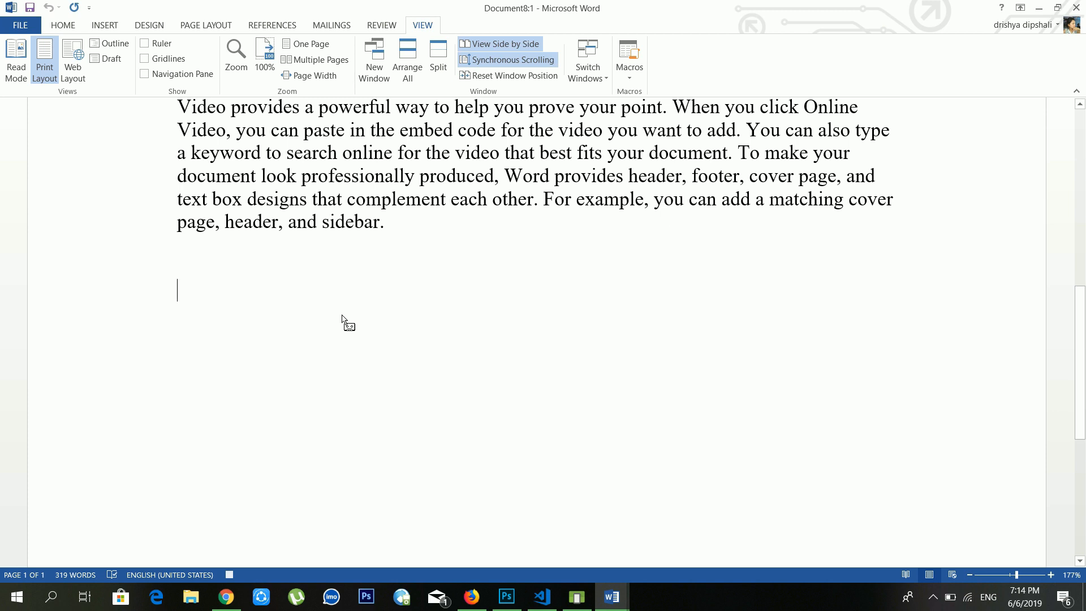
# Step: Type 'hello hi namaste', stop recording, and replay the dddd macro repeatedly
pyautogui.write('hello')
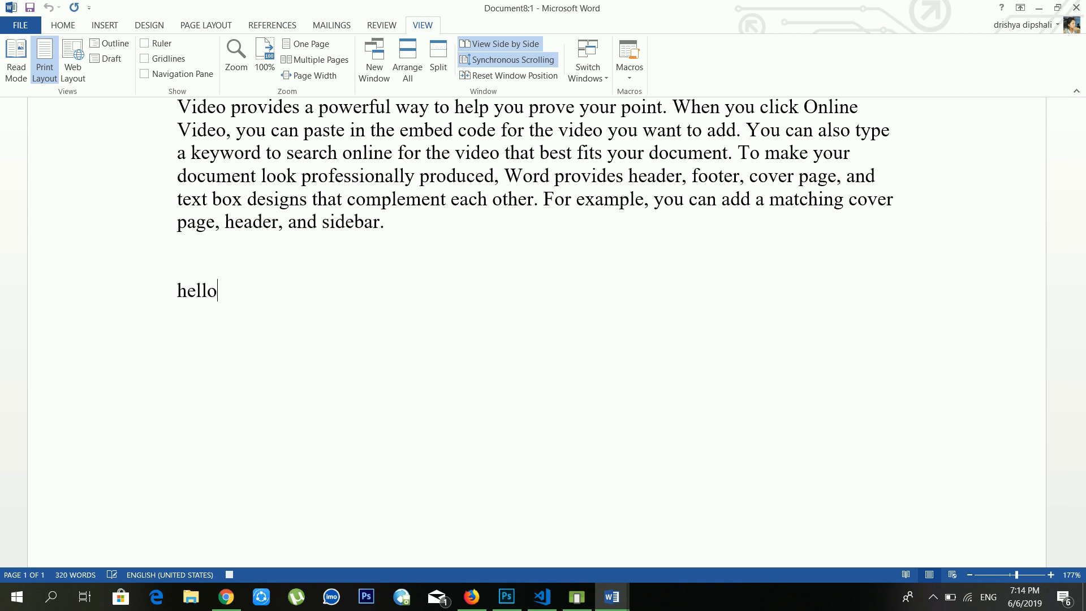
pyautogui.write(' hi namaste')
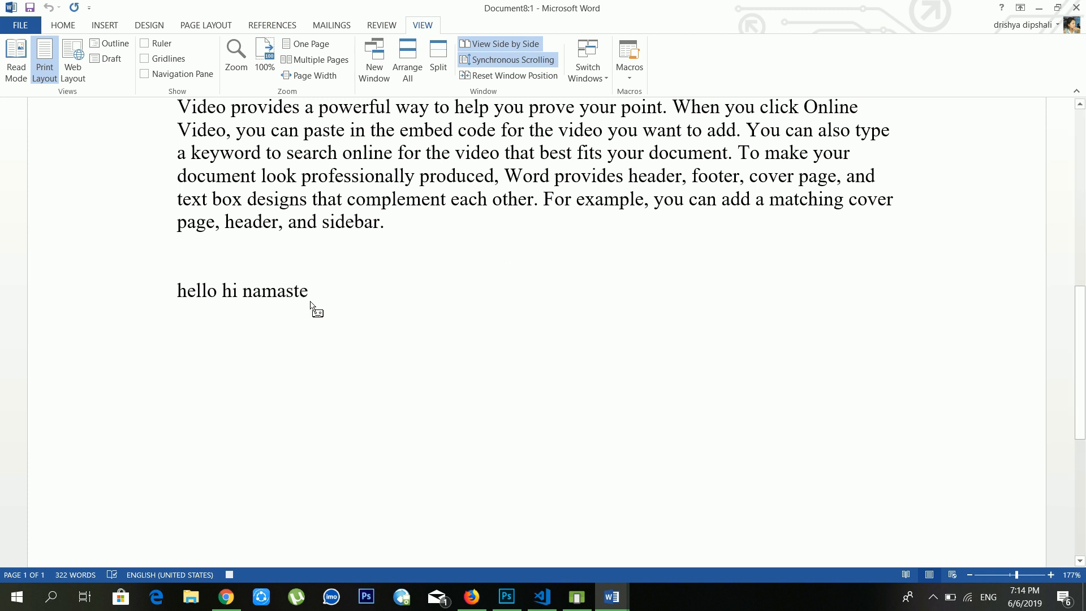
pyautogui.click(635, 79)
pyautogui.click(649, 120)
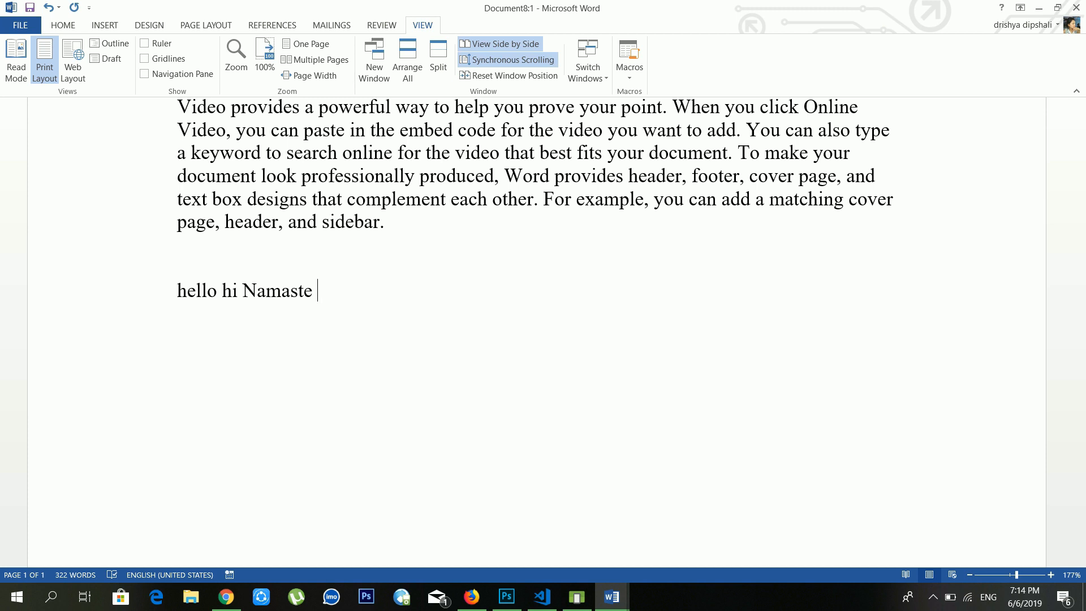
pyautogui.hotkey('ctrl', 'v')
pyautogui.hotkey('ctrl', 'v')
pyautogui.hotkey('ctrl', 'v')
pyautogui.hotkey('ctrl', 'v')
pyautogui.hotkey('ctrl', 'v')
pyautogui.hotkey('ctrl', 'v')
pyautogui.hotkey('ctrl', 'v')
pyautogui.hotkey('ctrl', 'v')
pyautogui.hotkey('ctrl', 'v')
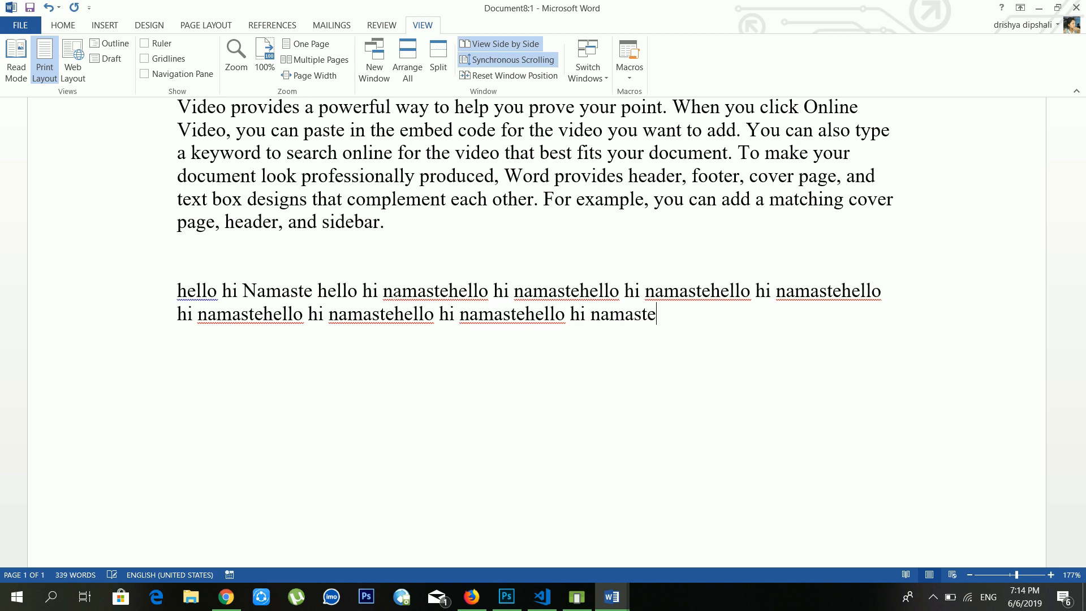